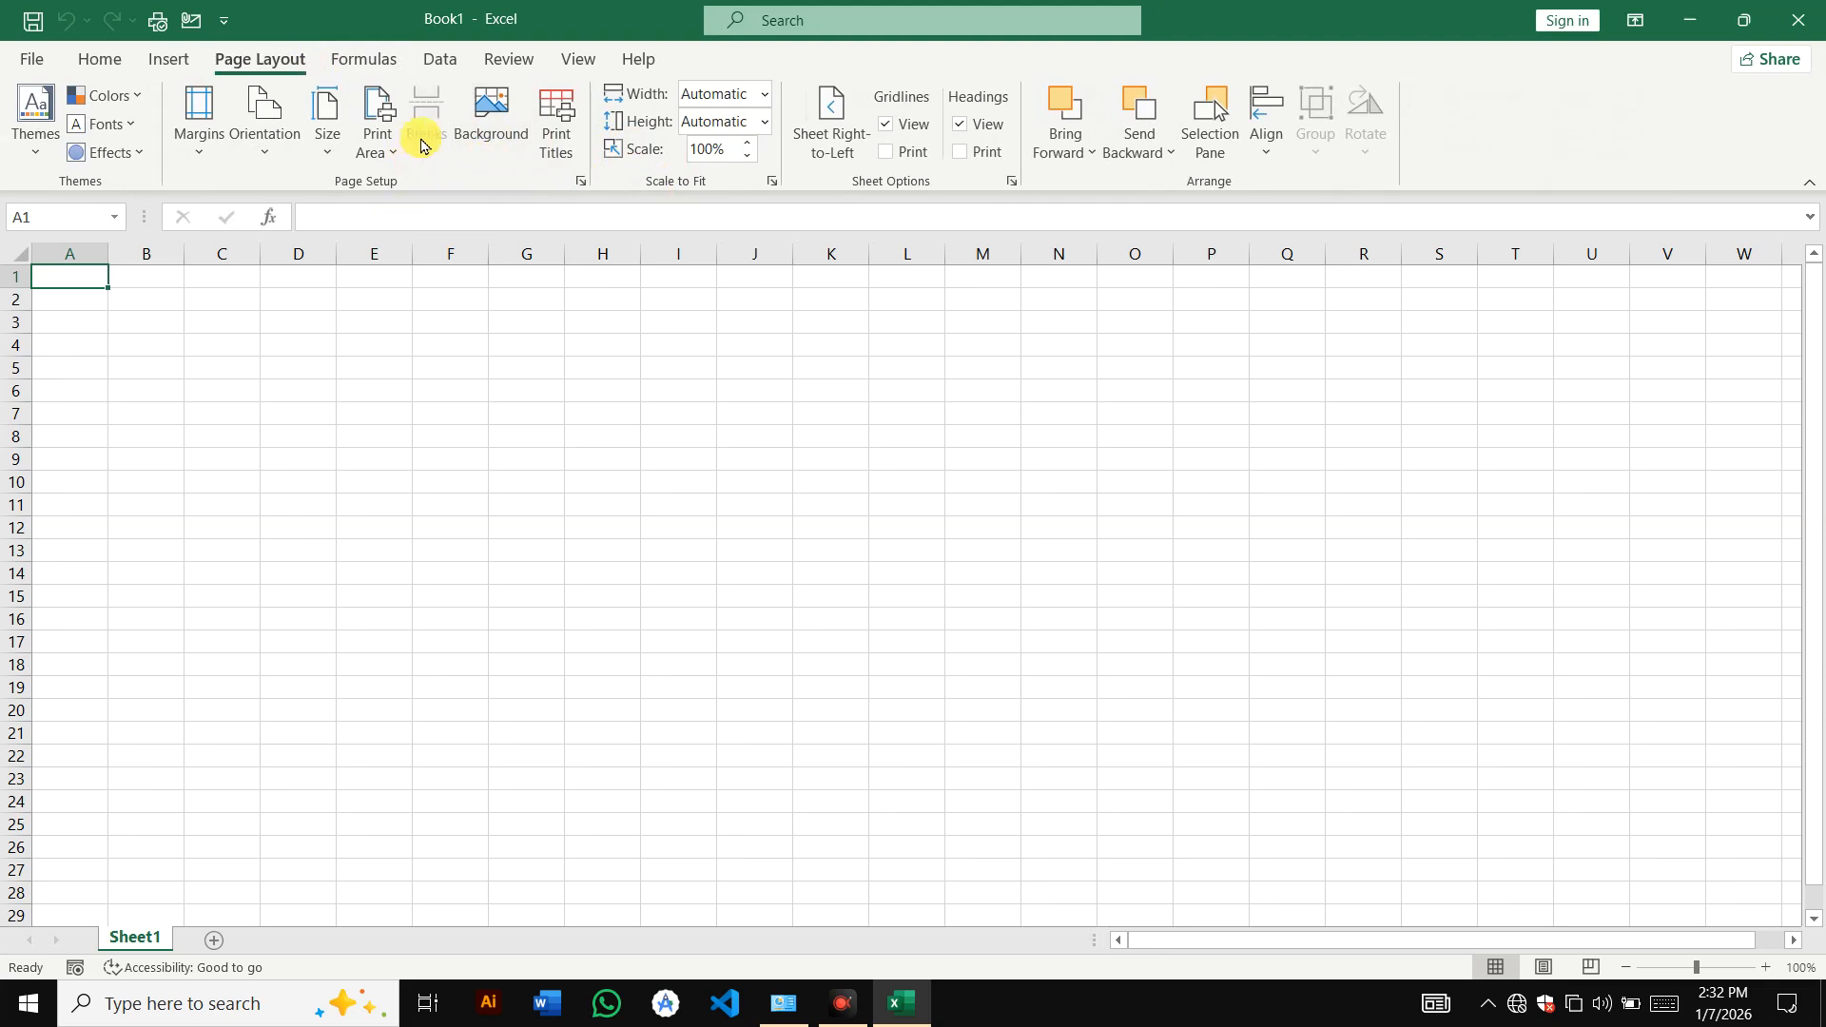
pyautogui.click(390, 162)
pyautogui.click(346, 302)
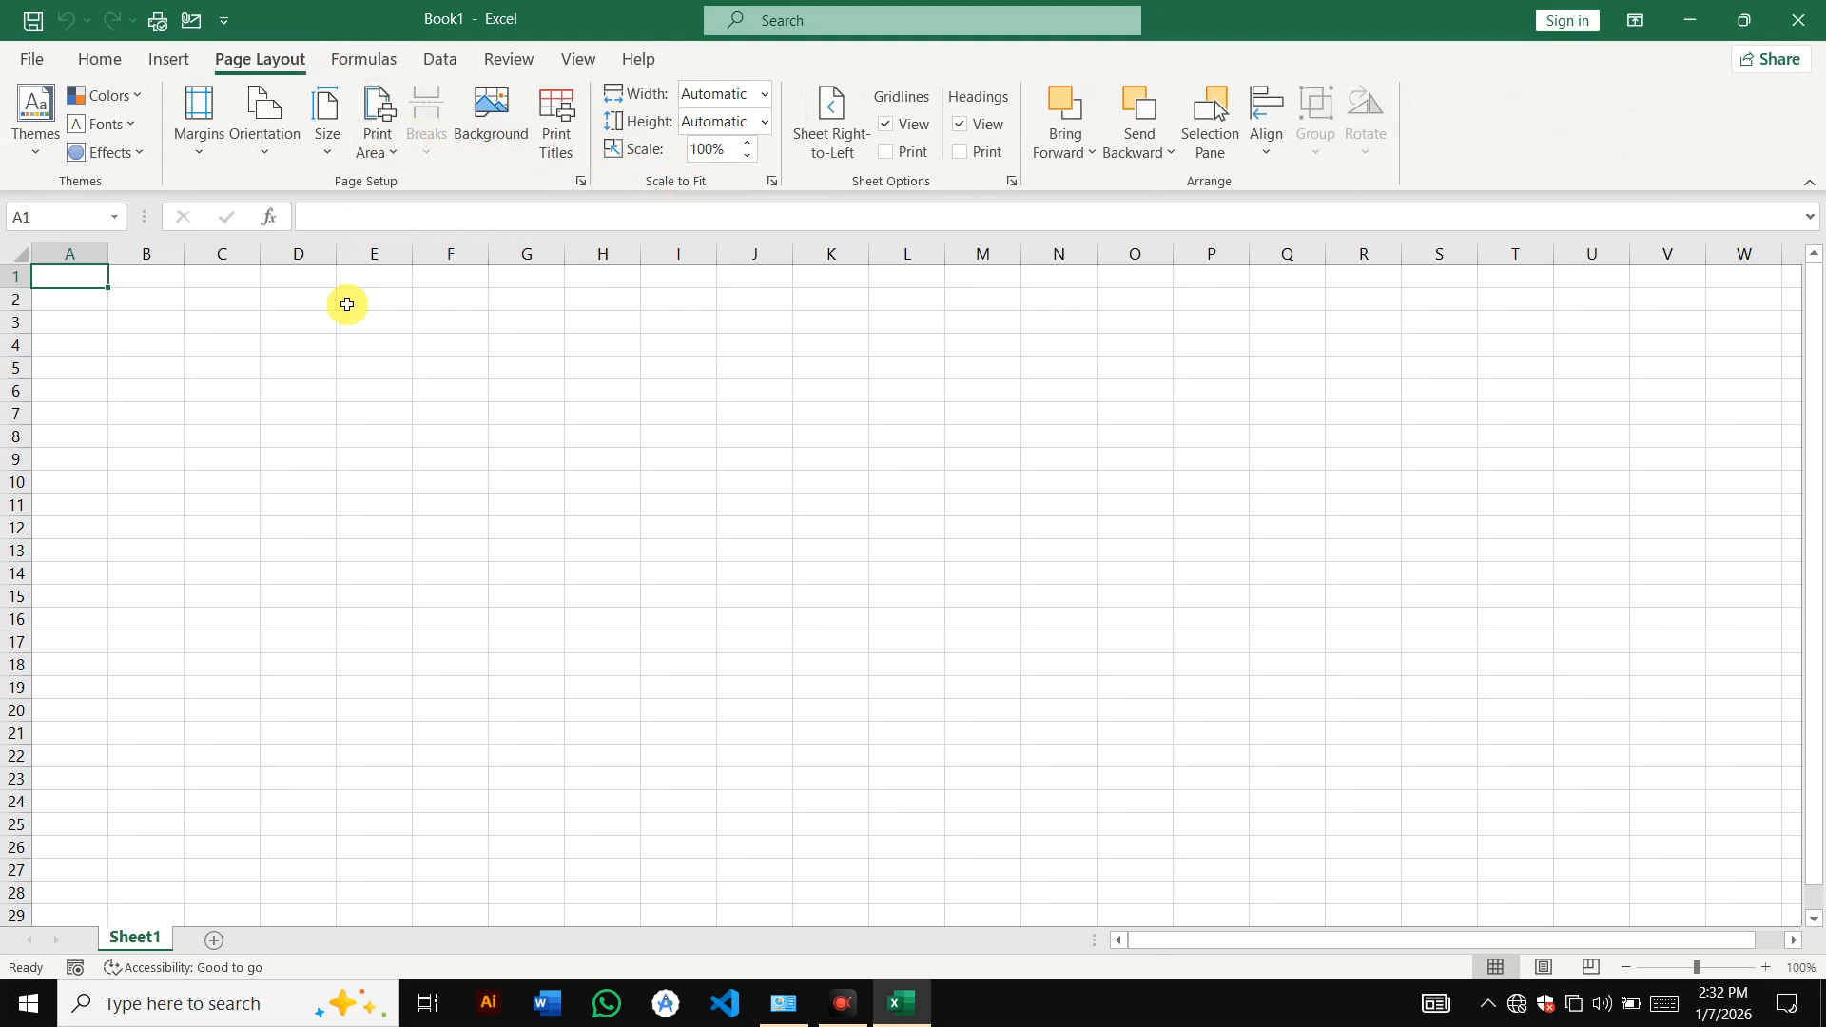
pyautogui.scroll(2, 313, 340)
pyautogui.scroll(2, 313, 340)
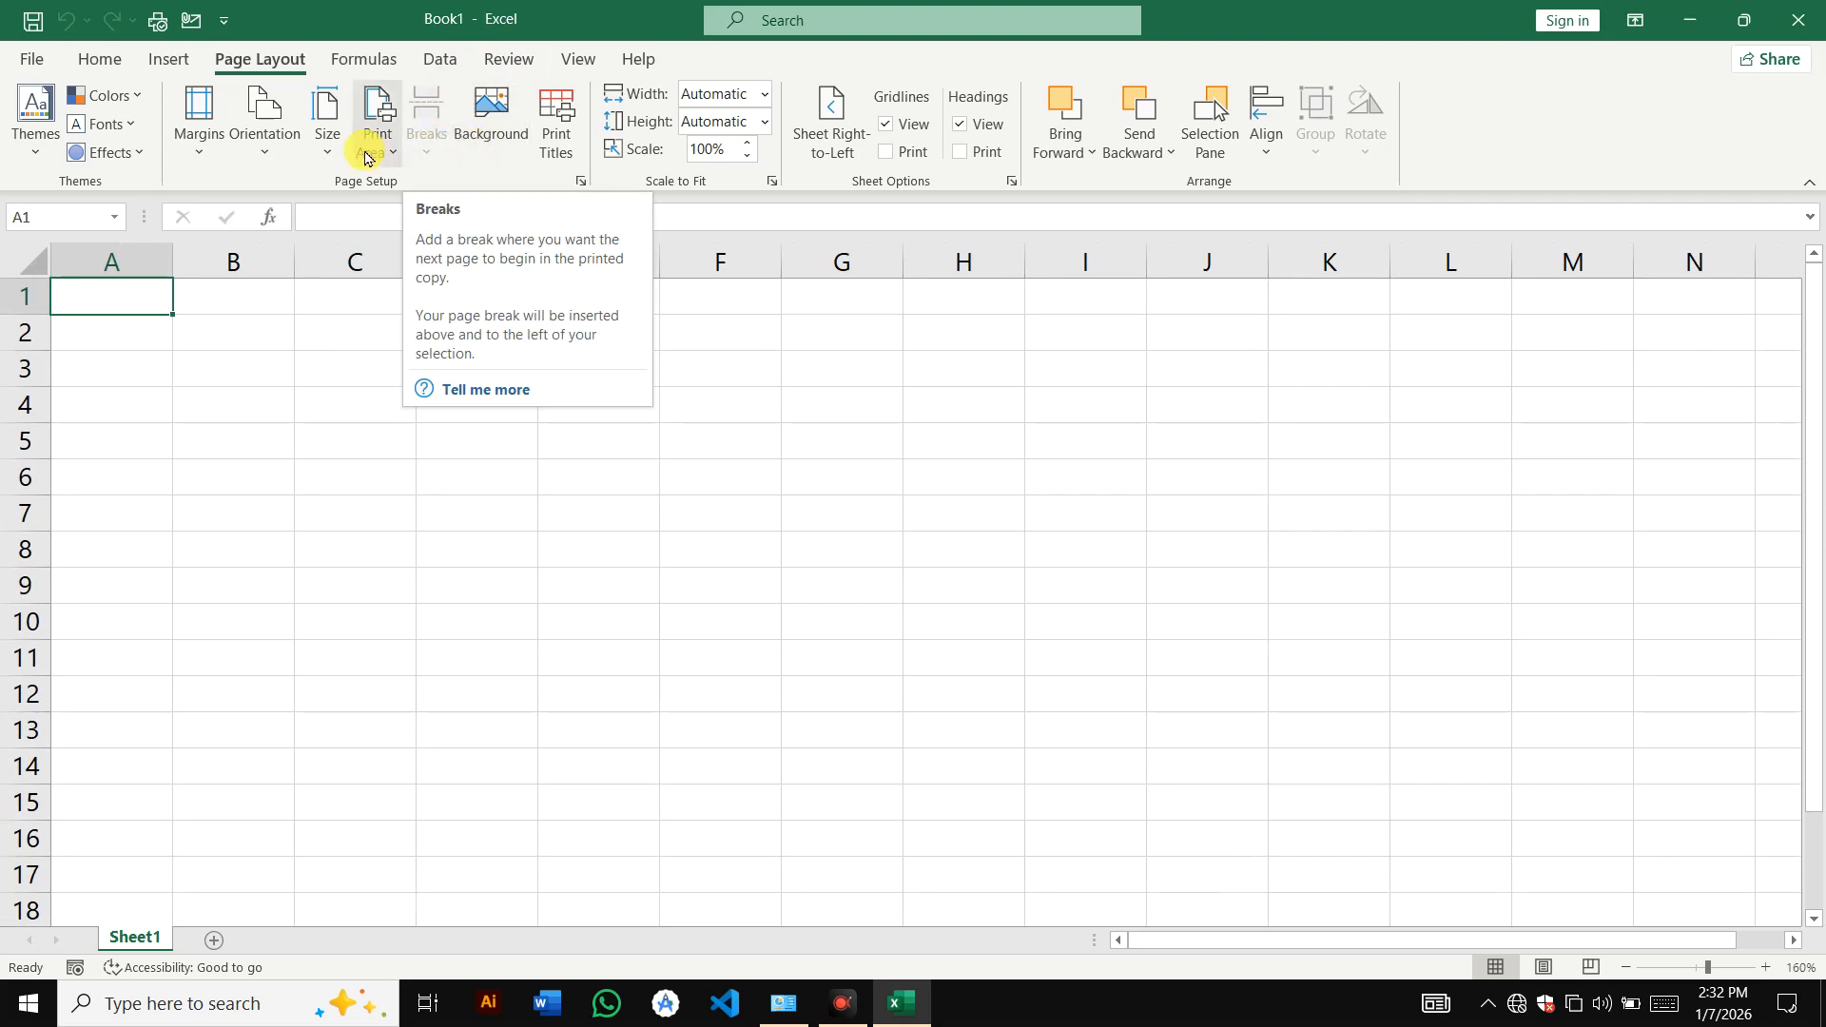
pyautogui.click(219, 342)
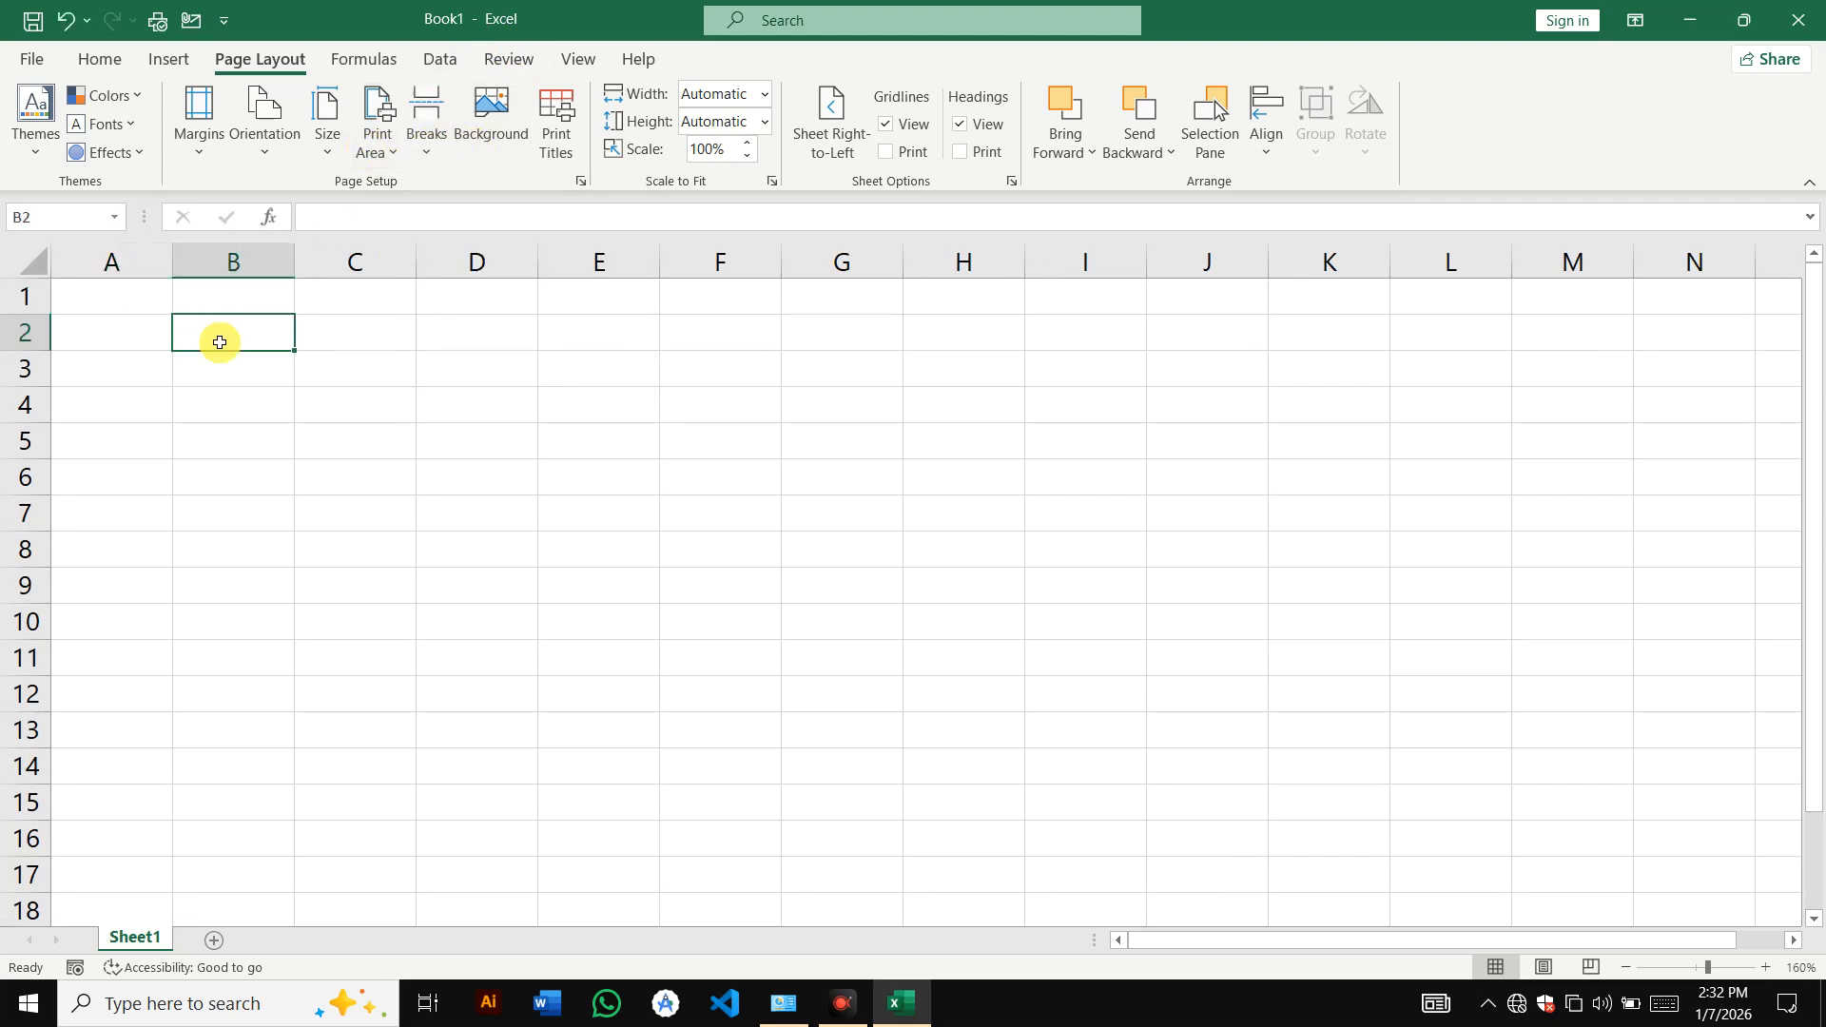
# - Enter the column headers Name, Class, fees, Discount and total in cells A1 to E1
pyautogui.click(125, 301)
pyautogui.write('anme')
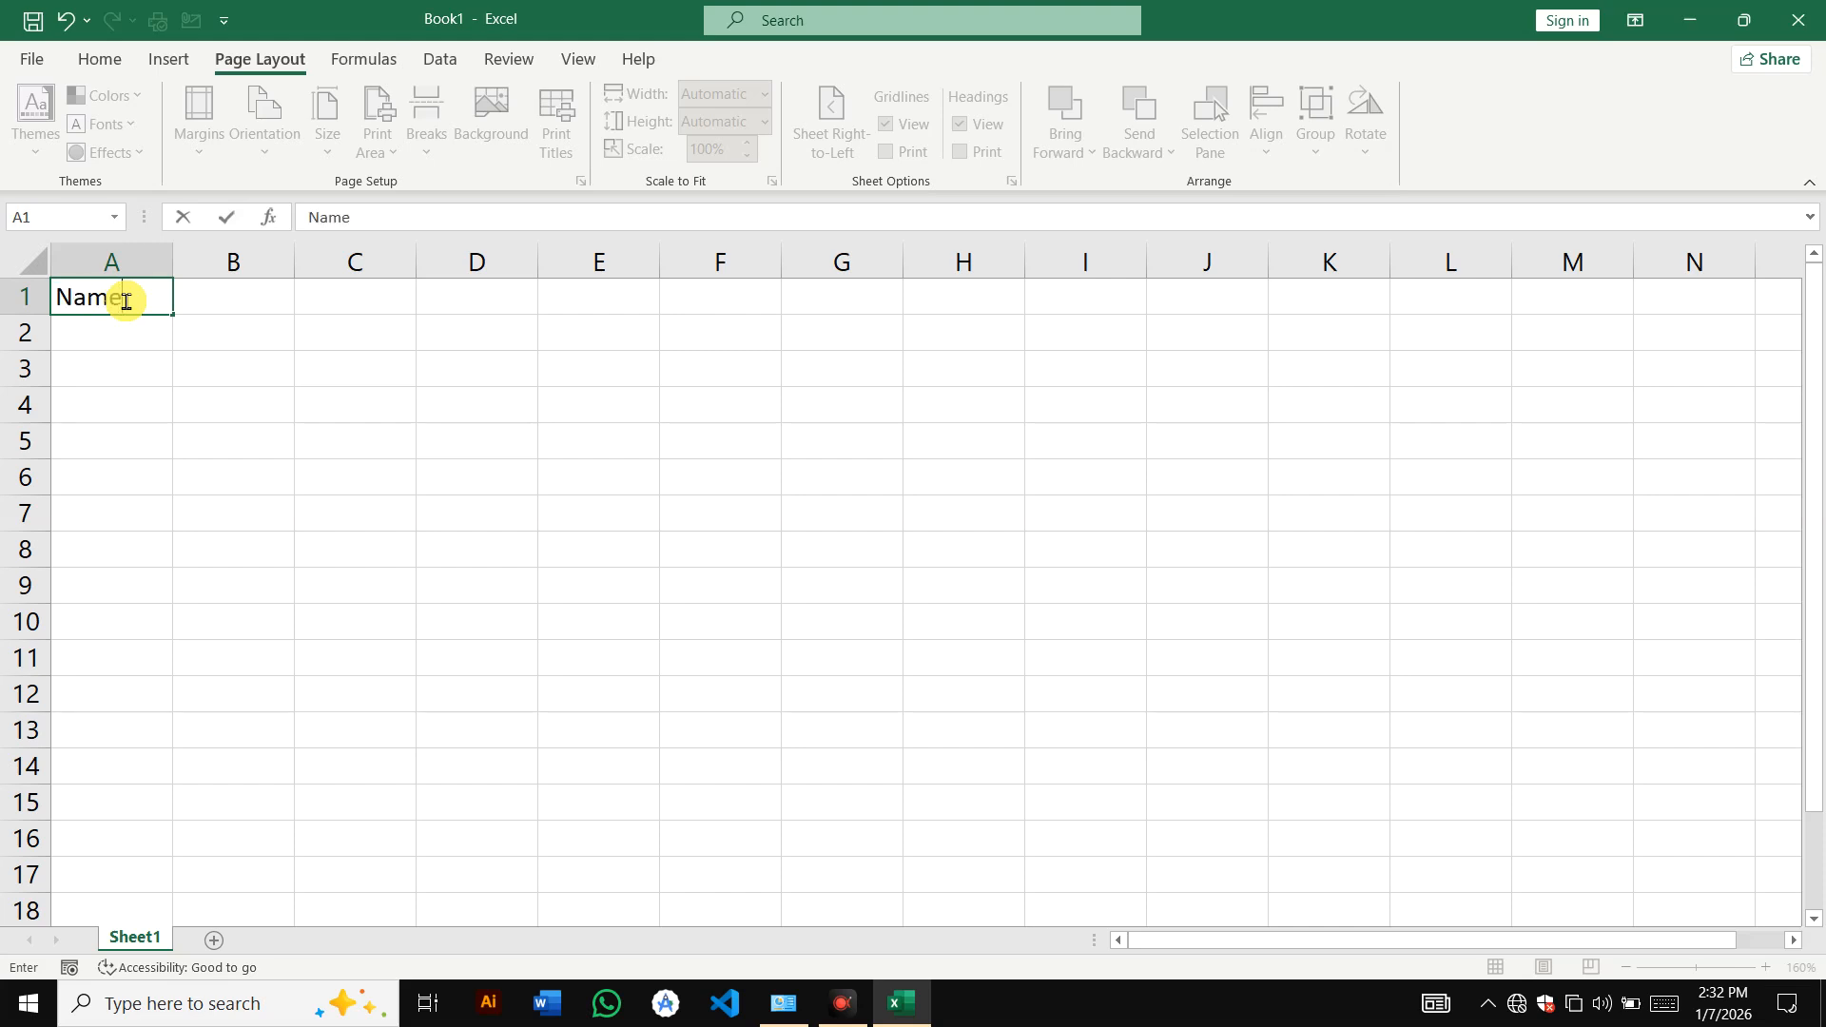
pyautogui.press('Tab')
pyautogui.write('C')
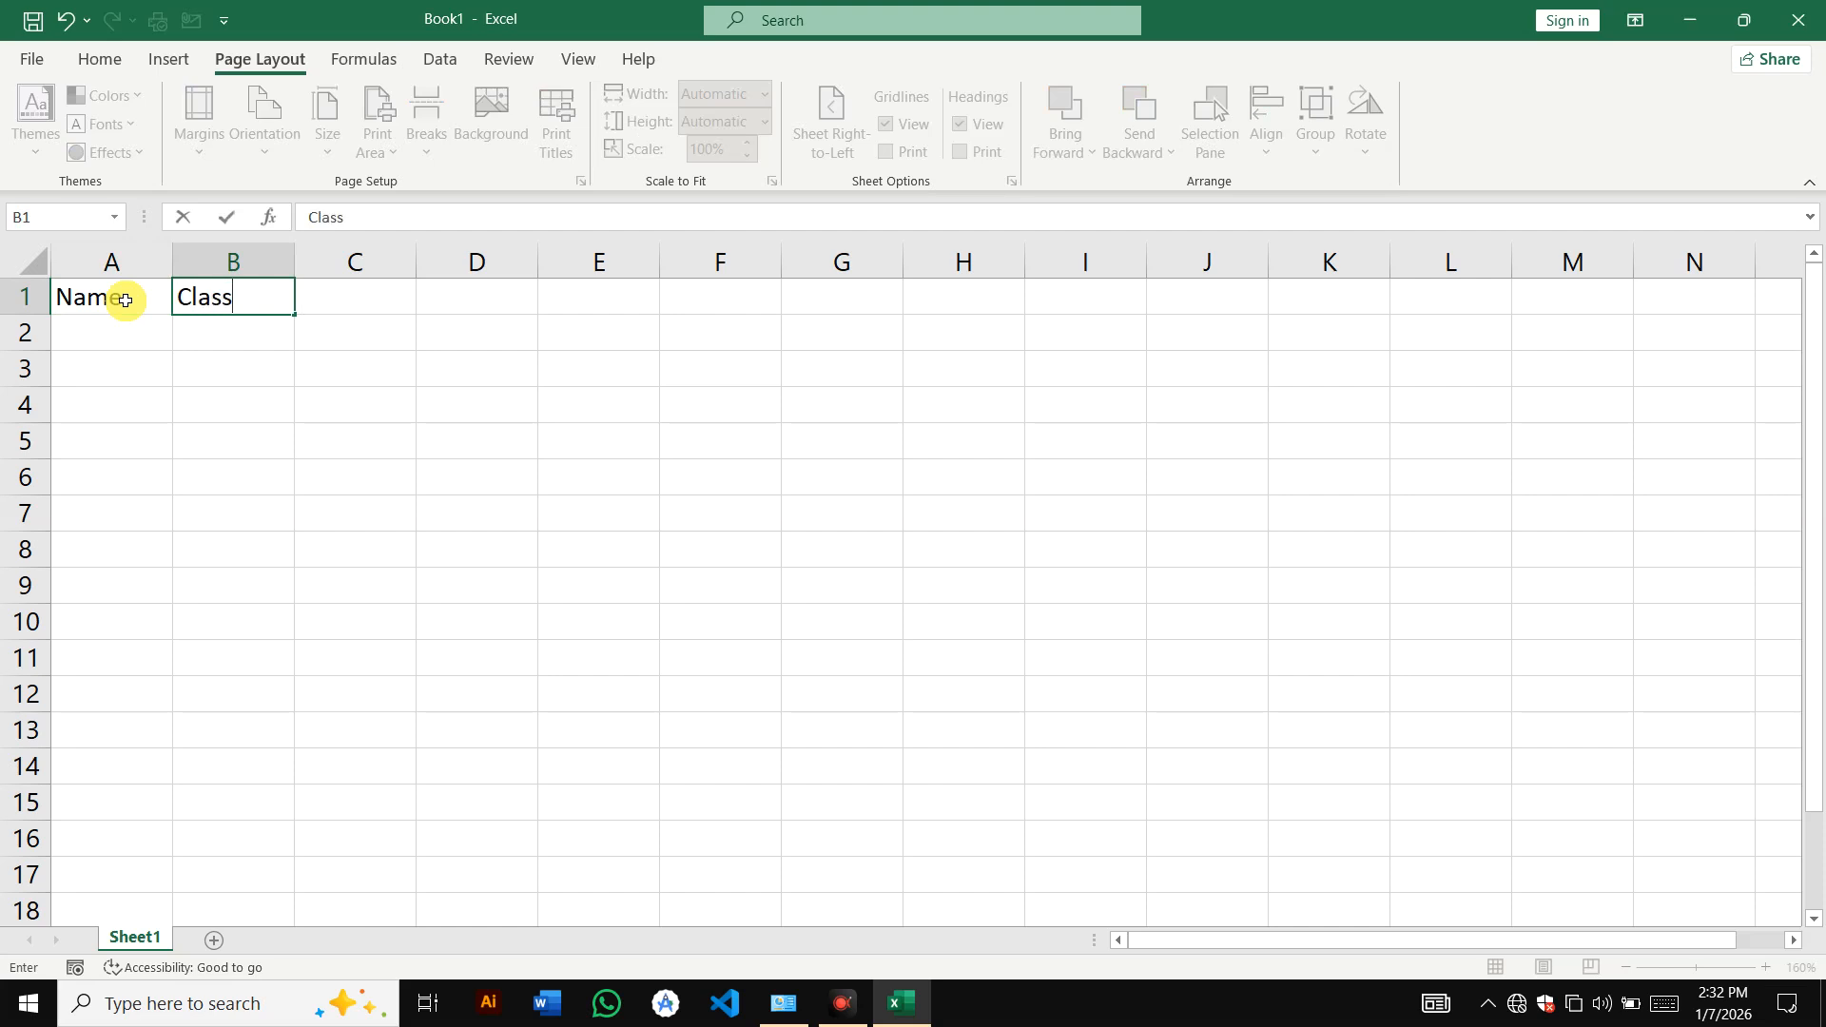
pyautogui.press('Tab')
pyautogui.write('fes')
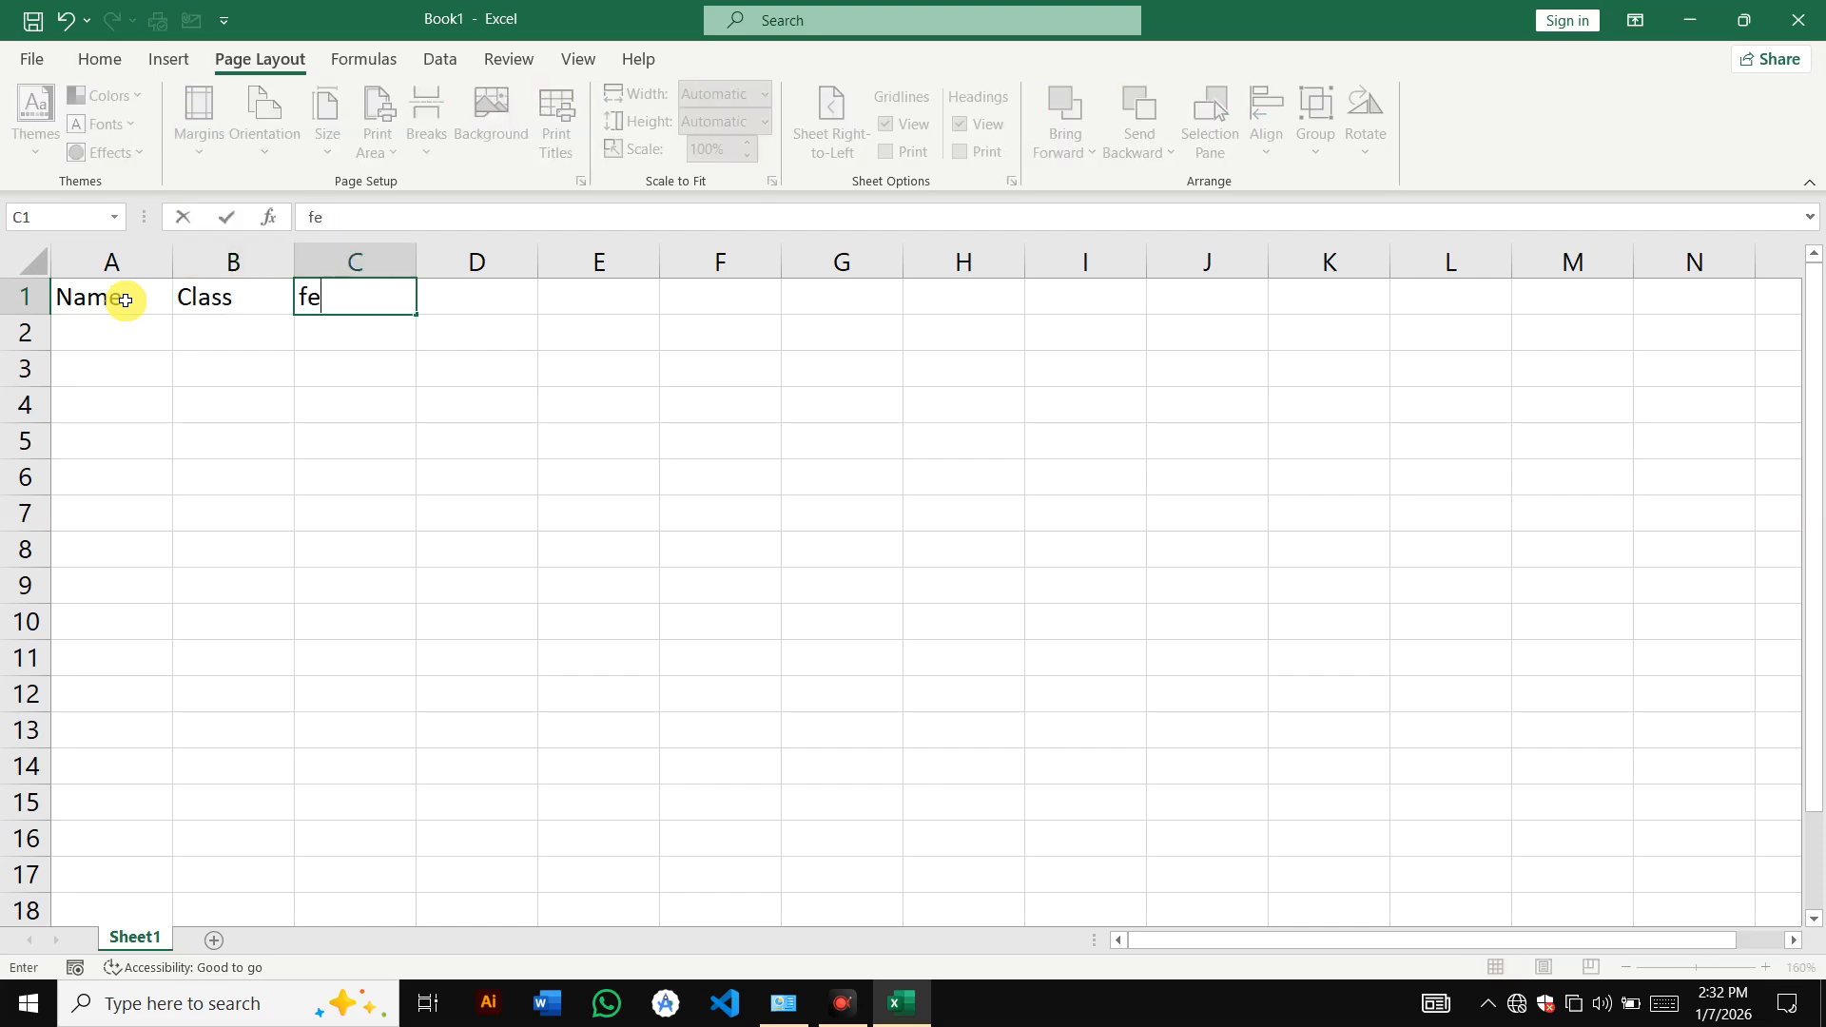
pyautogui.press('Tab')
pyautogui.write('D')
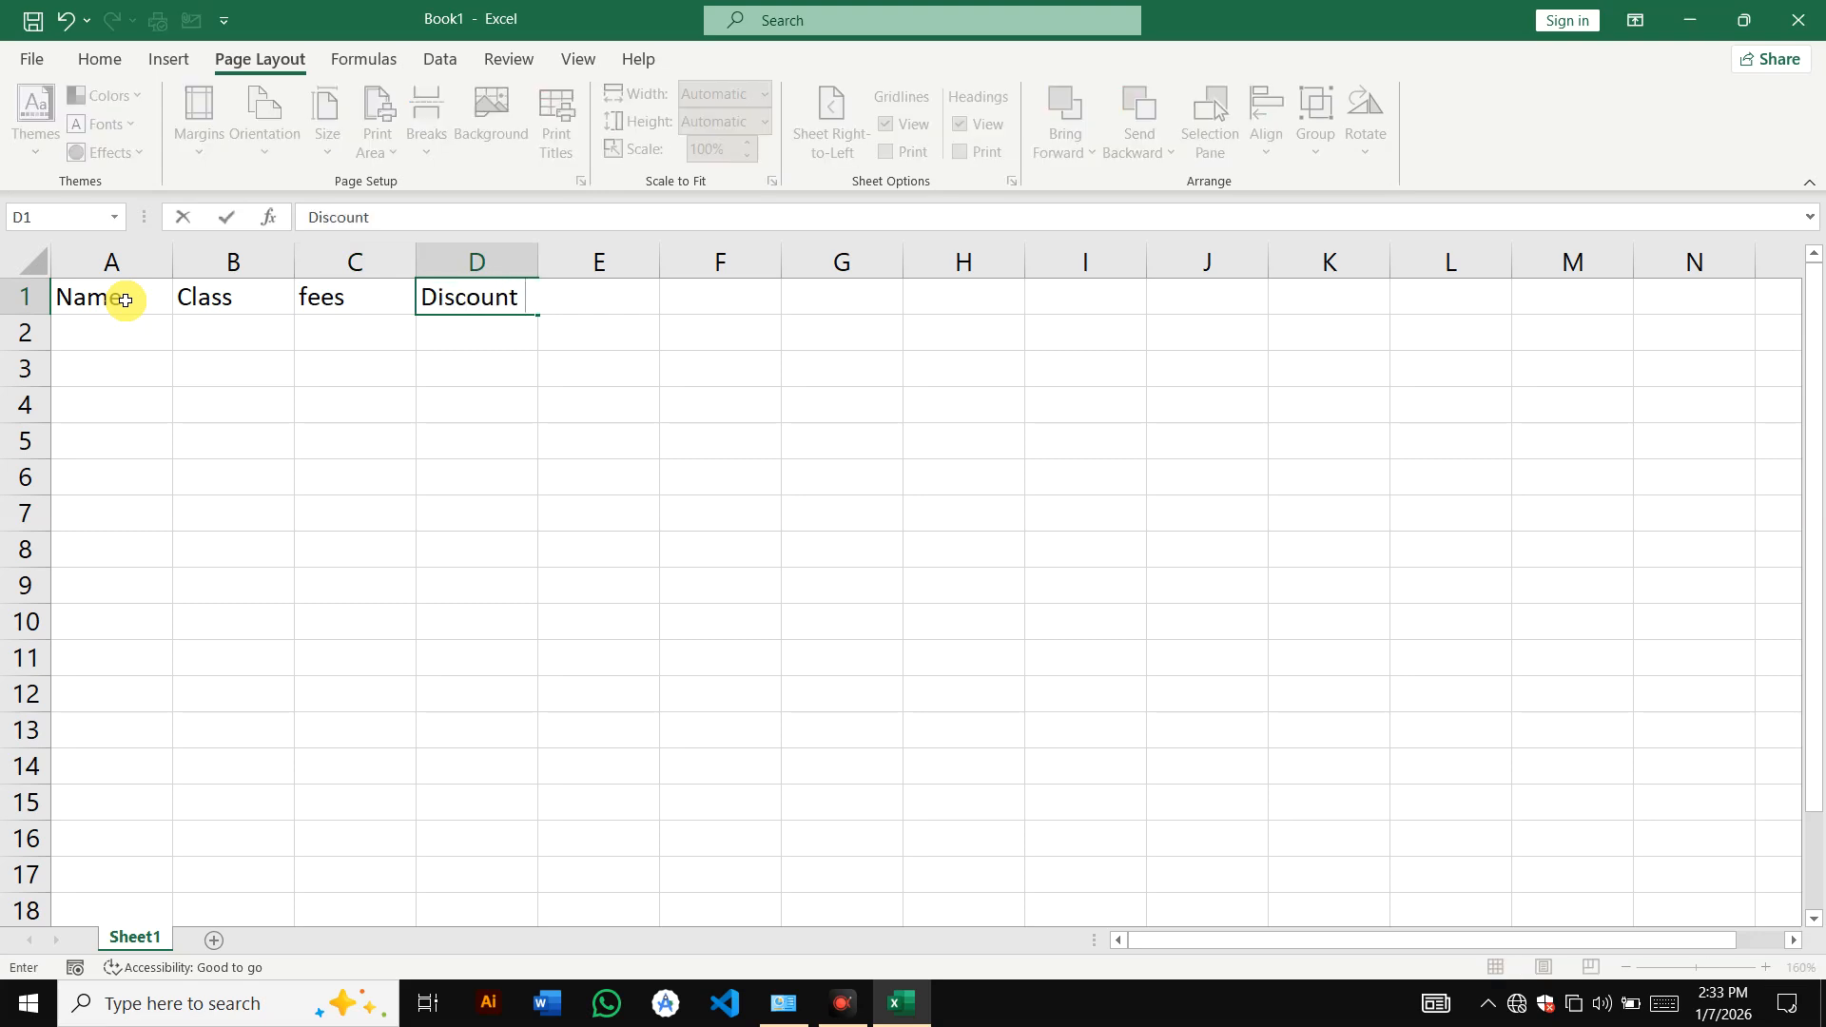
pyautogui.press('Tab')
pyautogui.write('total')
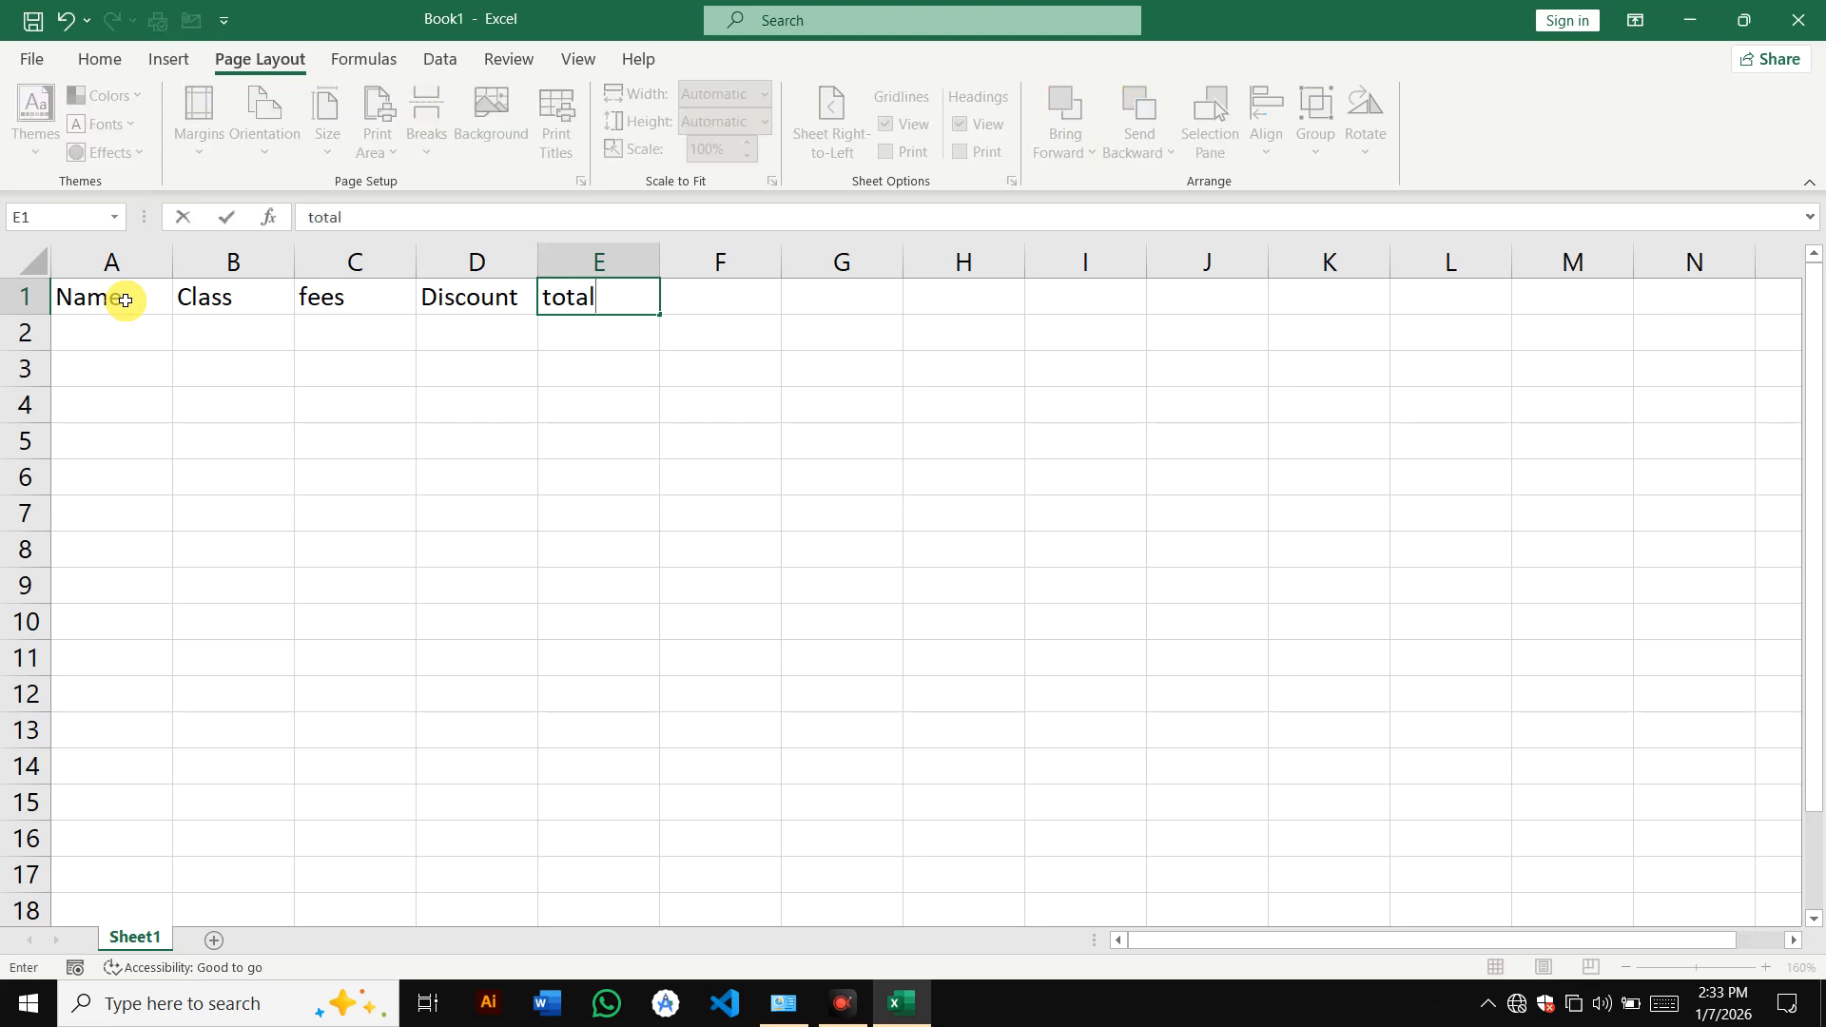
pyautogui.press('Tab')
# - Apply All Borders to the table range from A1 across to column F and down to row 18
pyautogui.moveTo(114, 294); pyautogui.dragTo(746, 901)
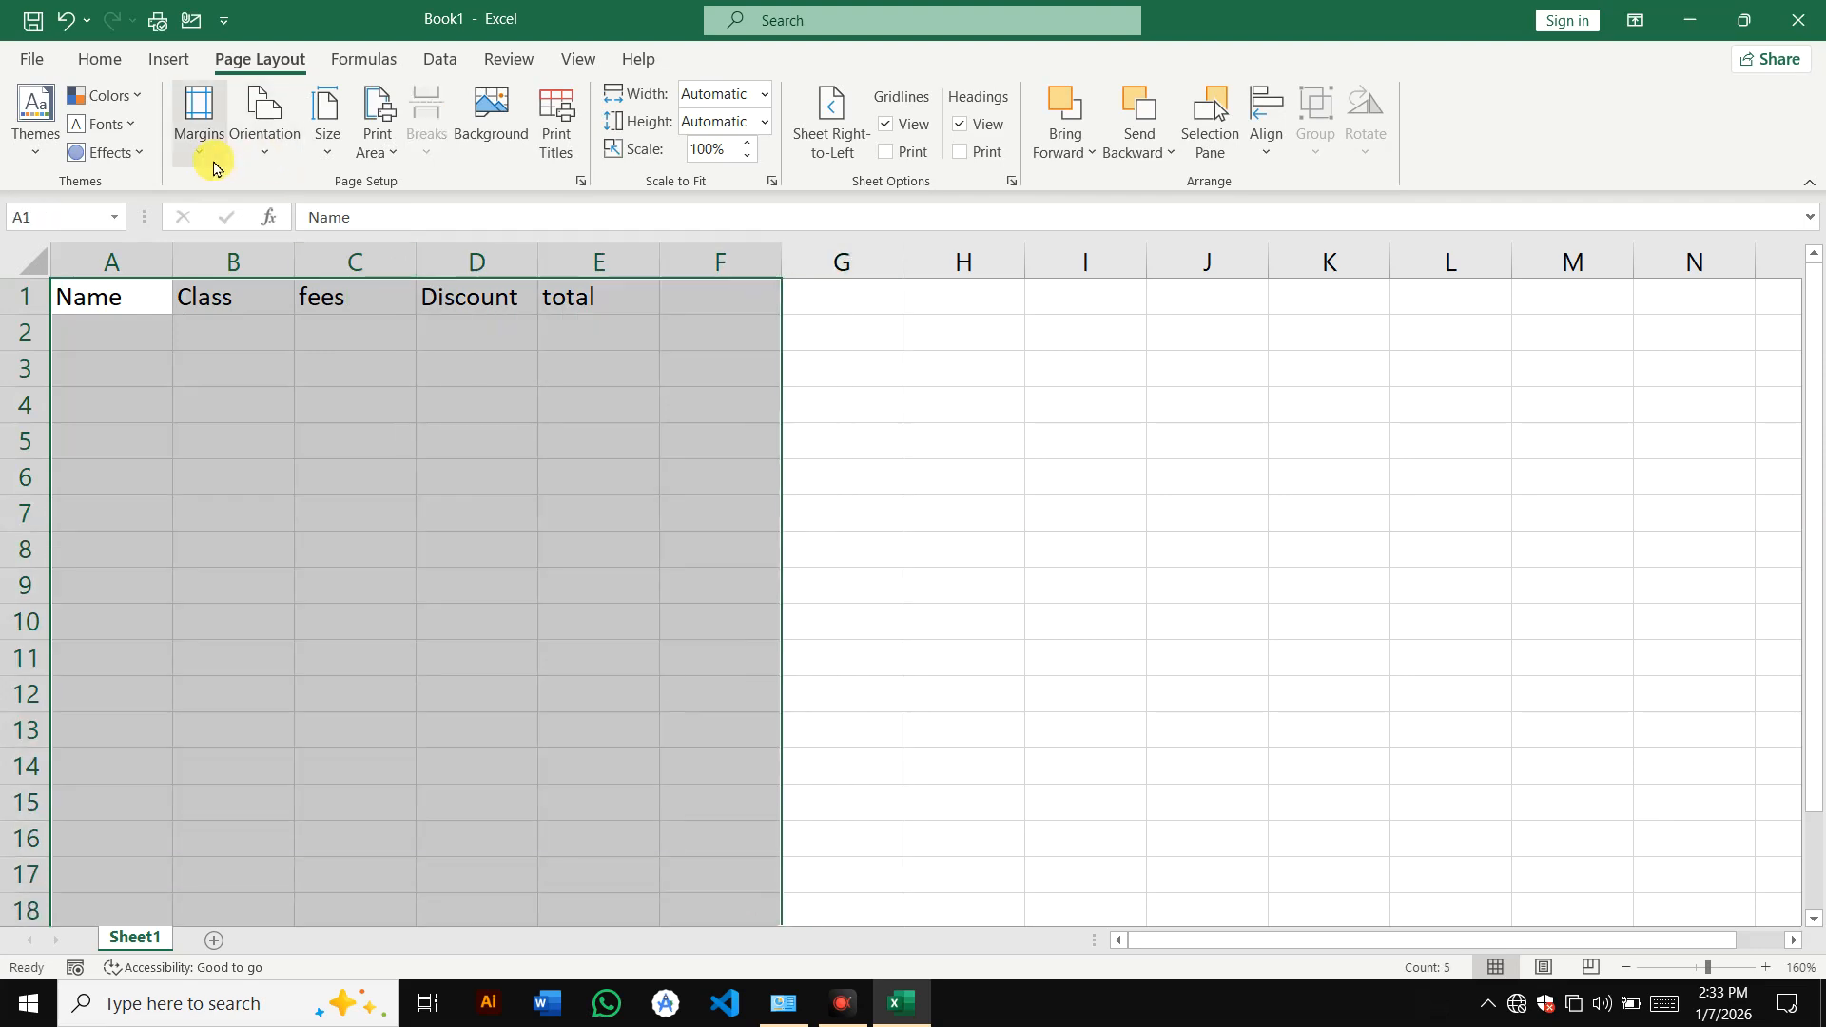
pyautogui.click(163, 60)
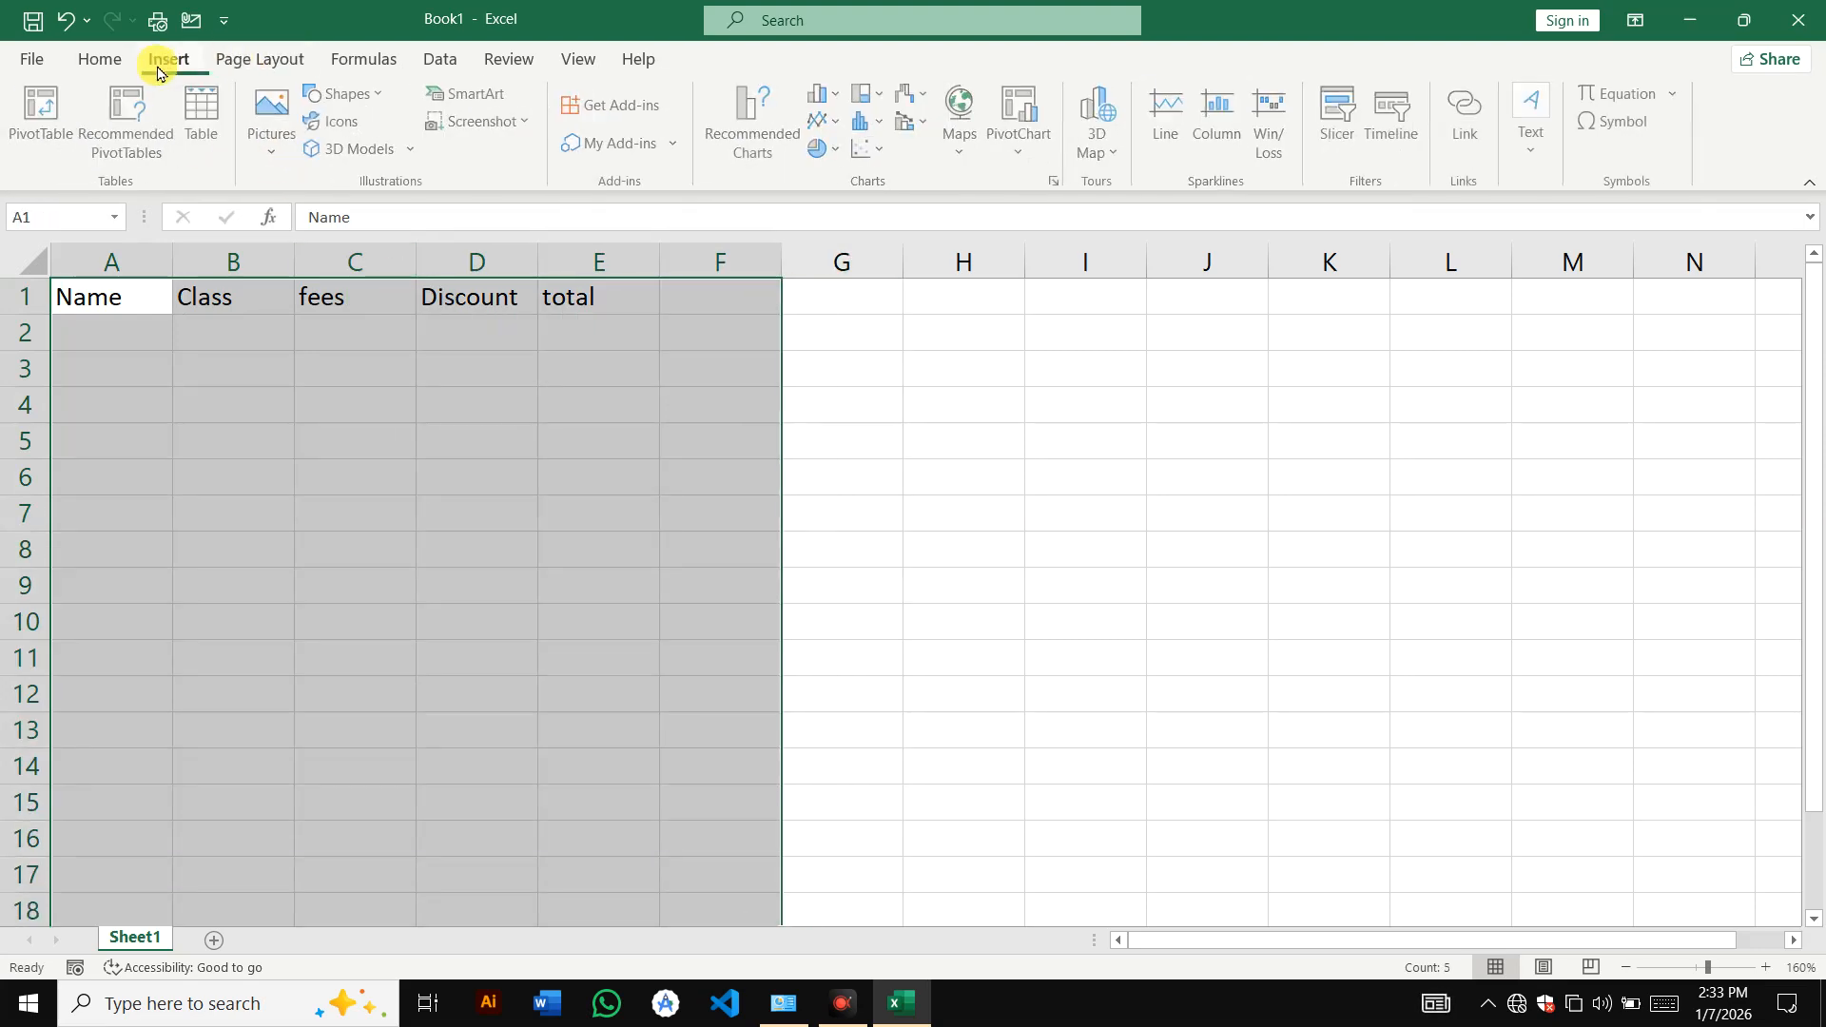
pyautogui.click(106, 65)
pyautogui.click(348, 152)
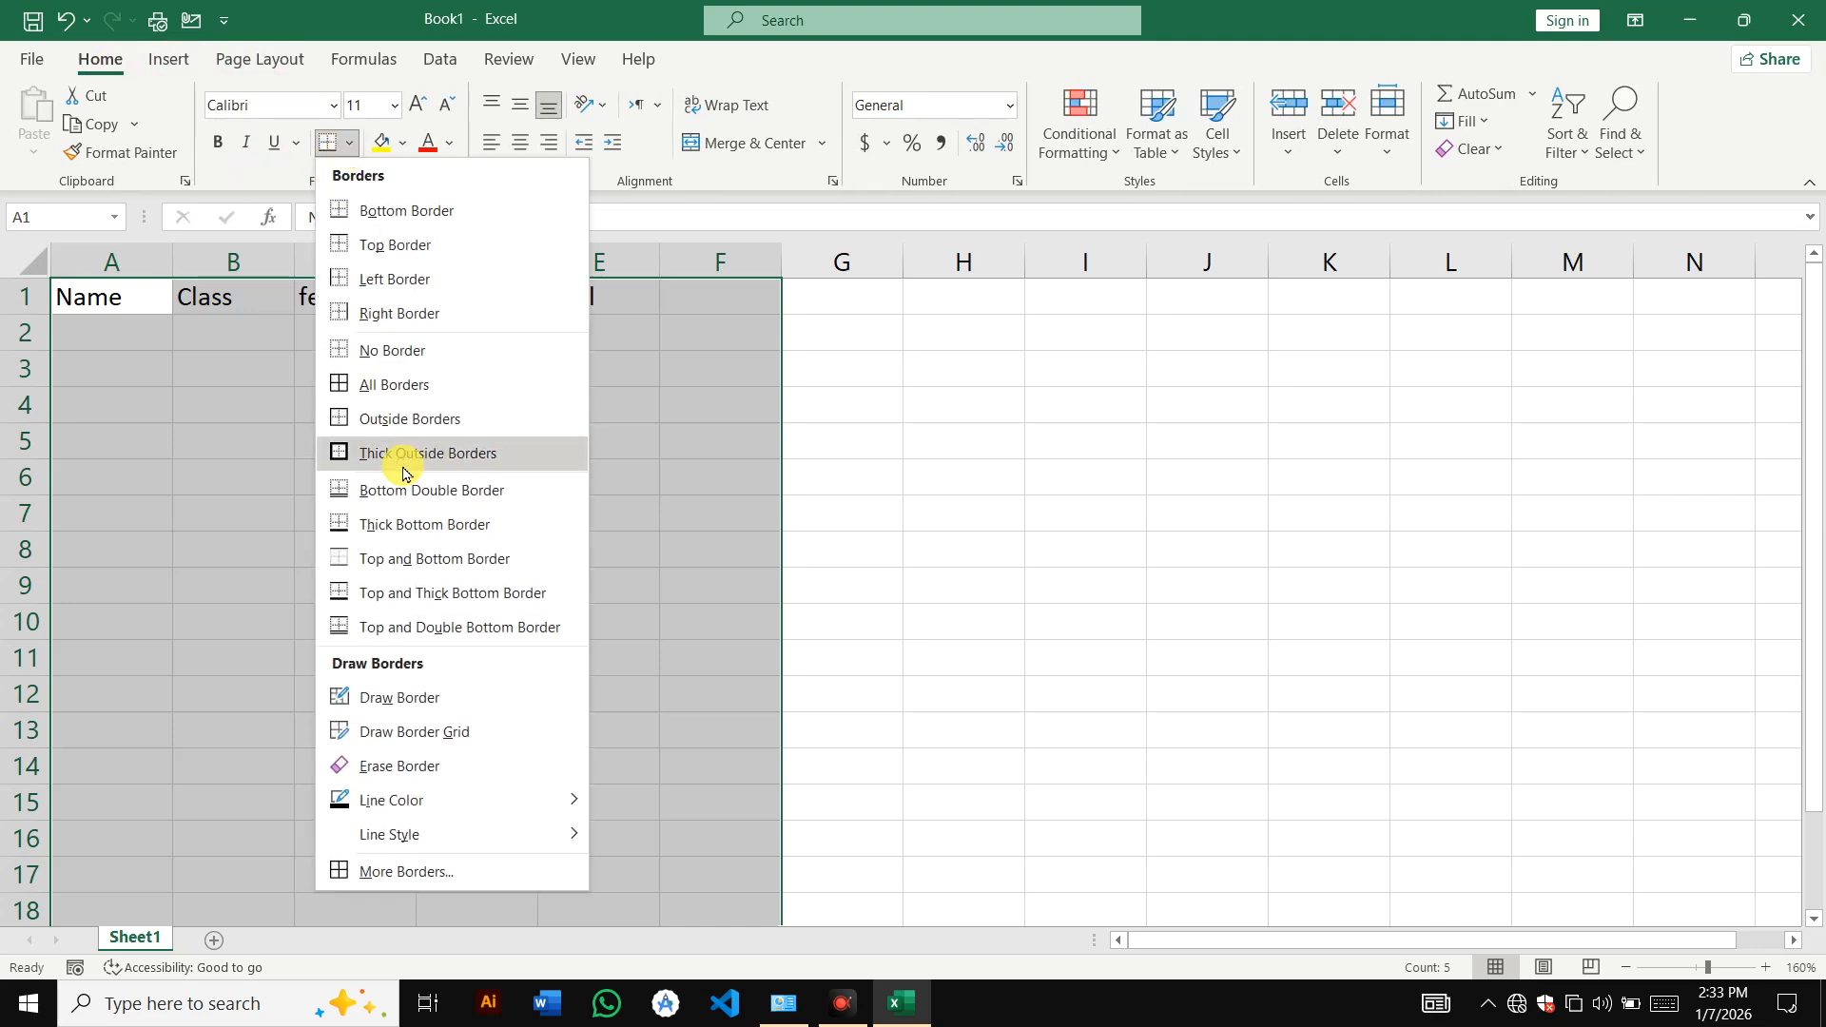
pyautogui.click(475, 388)
# - Enter the first student's name in A2 and autofill the saved name list down to A18
pyautogui.click(92, 322)
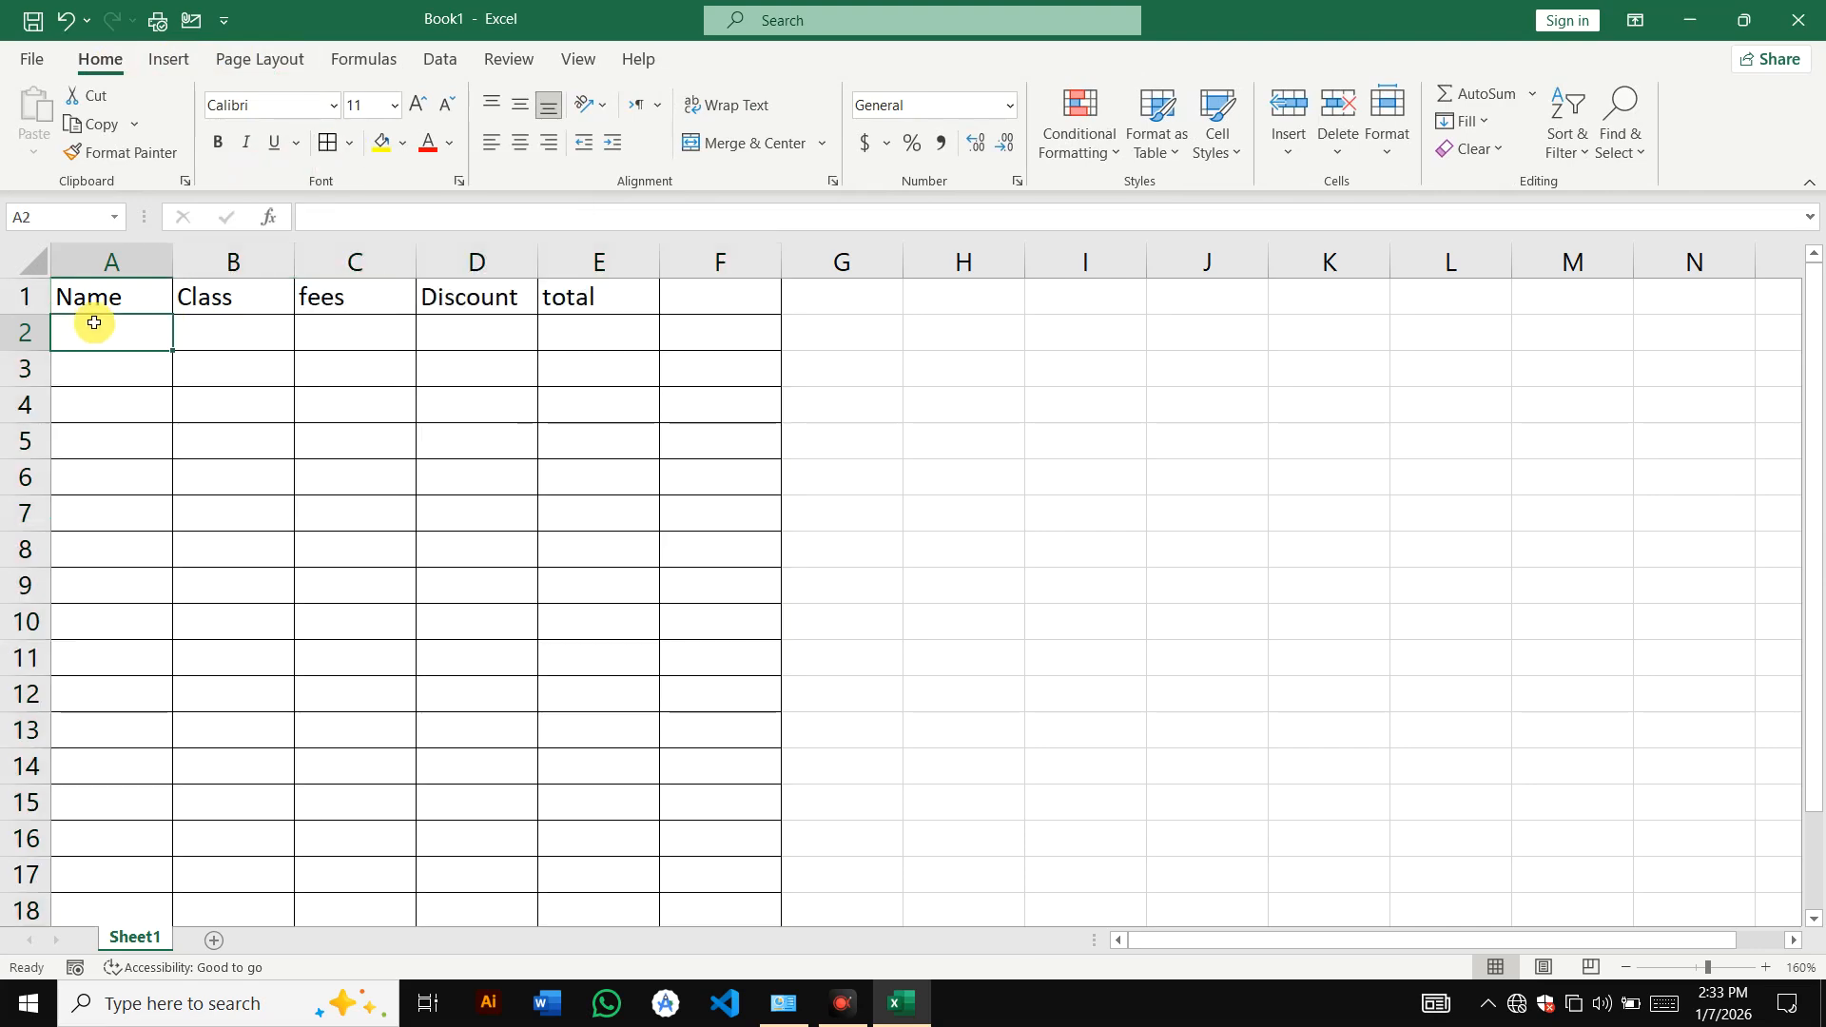
pyautogui.write('a')
pyautogui.moveTo(171, 350); pyautogui.dragTo(162, 870)
pyautogui.click(289, 518)
# - Enter "word" in B2 under Class and autofill the course list down to B18
pyautogui.moveTo(1817, 669); pyautogui.dragTo(1816, 647)
pyautogui.scroll(-2, 472, 631)
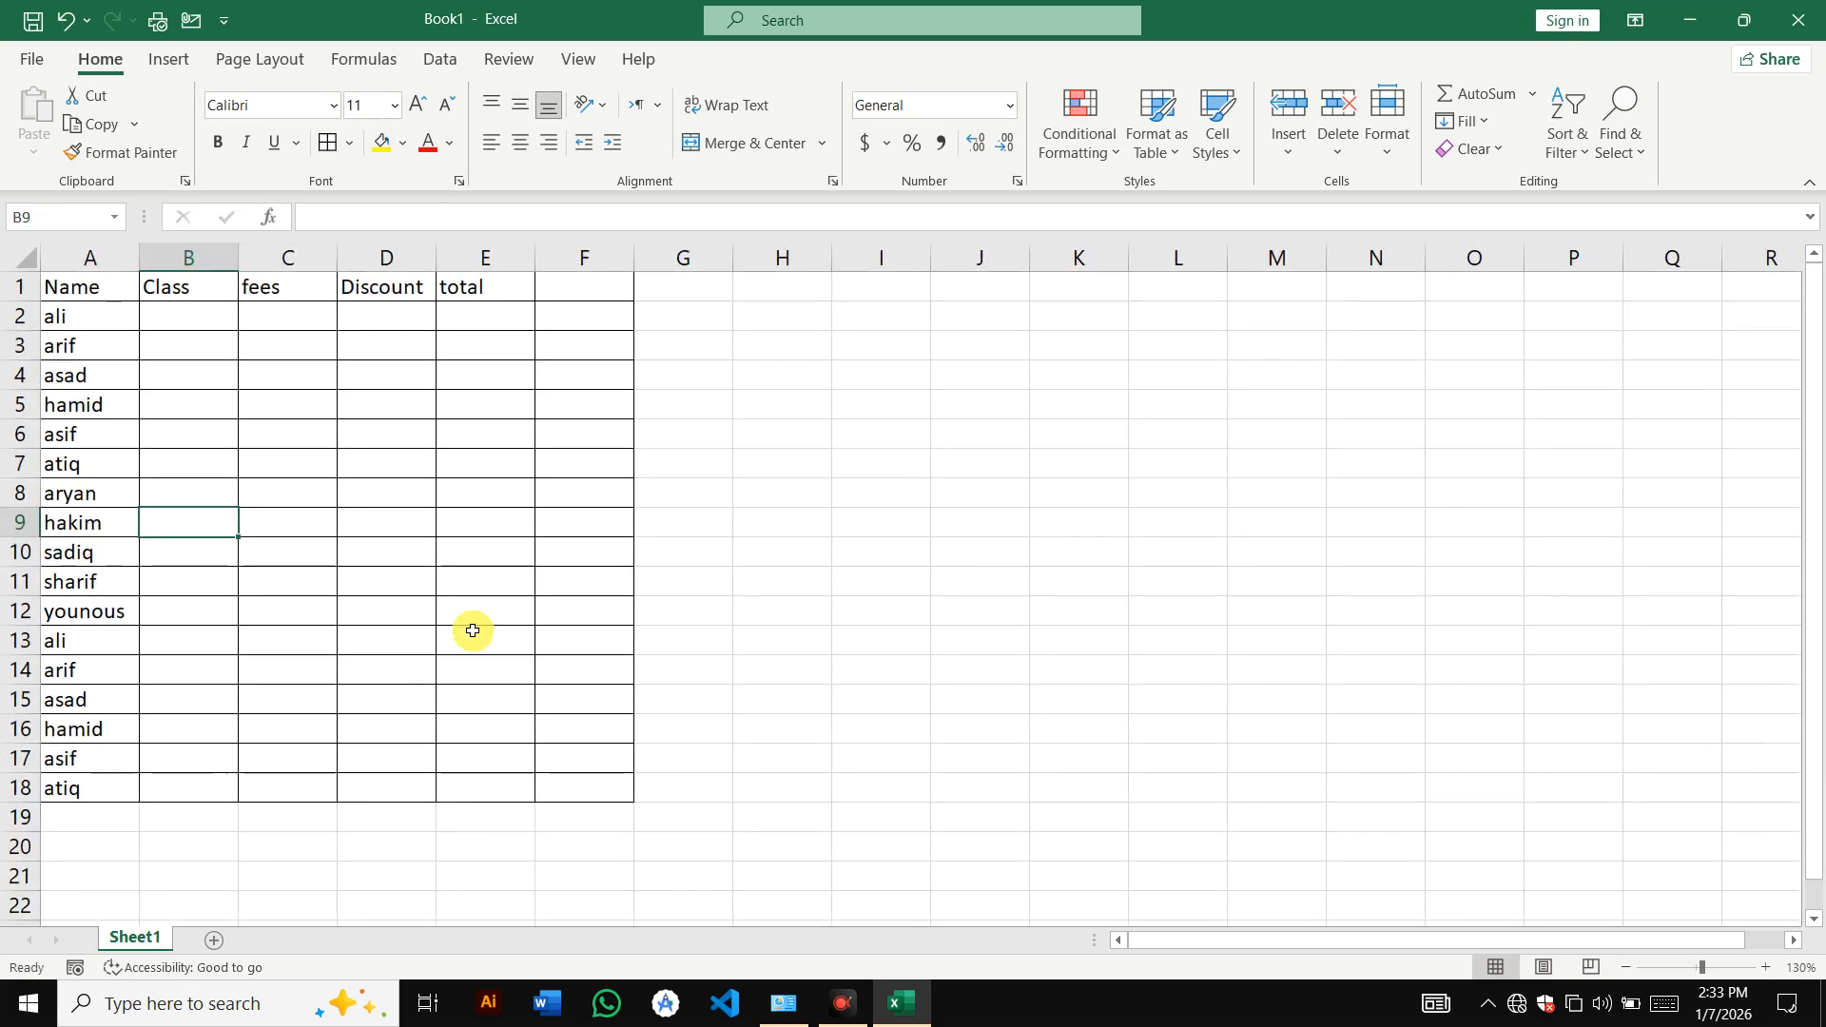
pyautogui.scroll(-1, 473, 631)
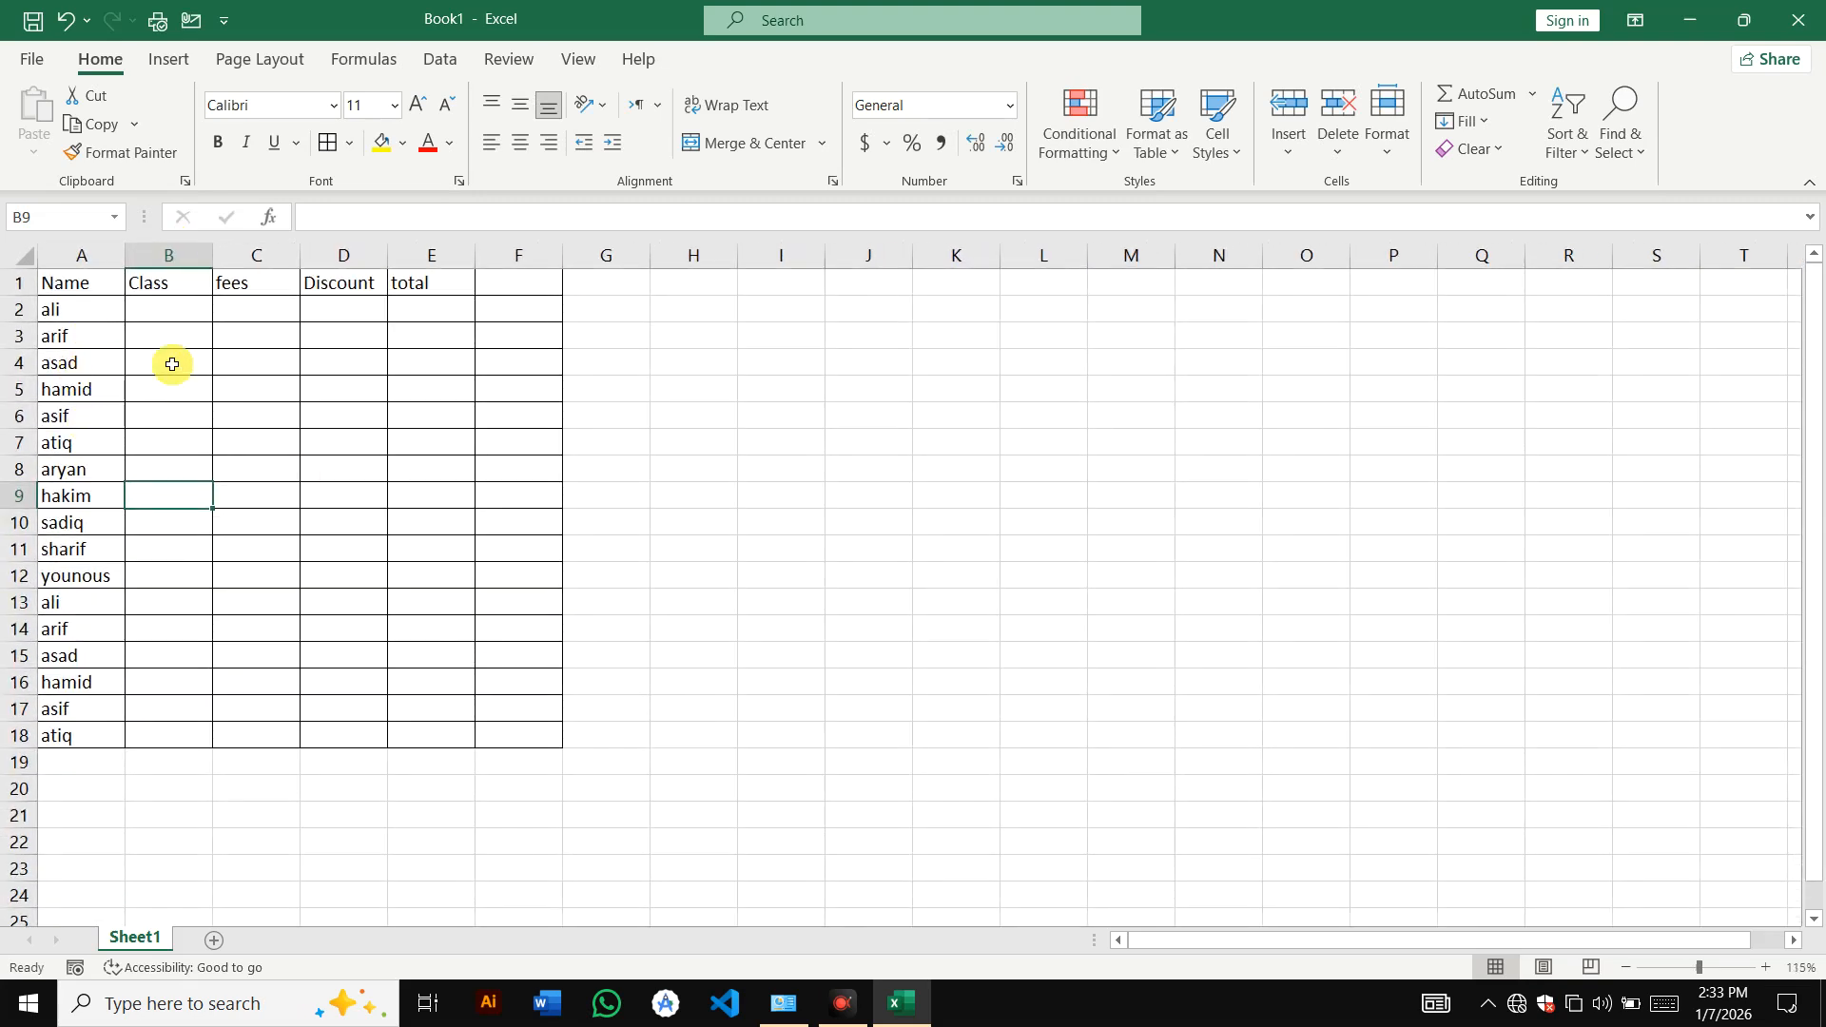
pyautogui.click(24, 63)
pyautogui.click(24, 71)
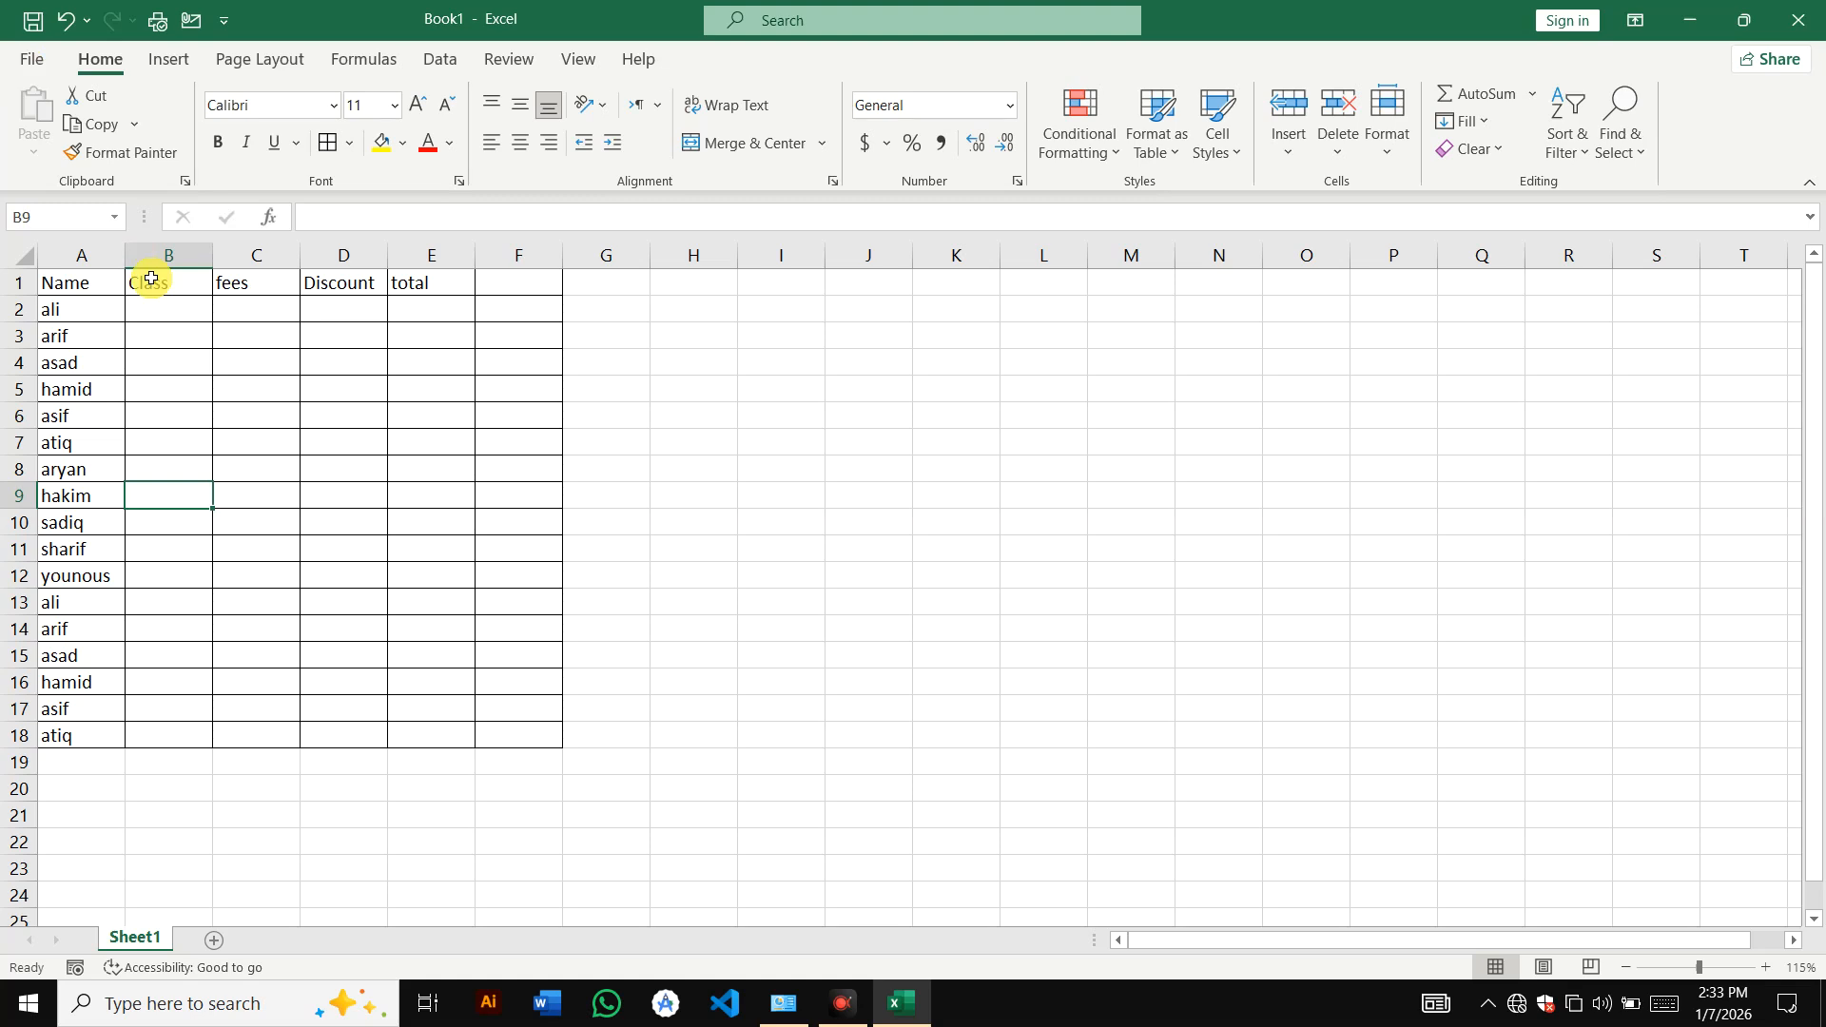
pyautogui.click(174, 311)
pyautogui.write('word')
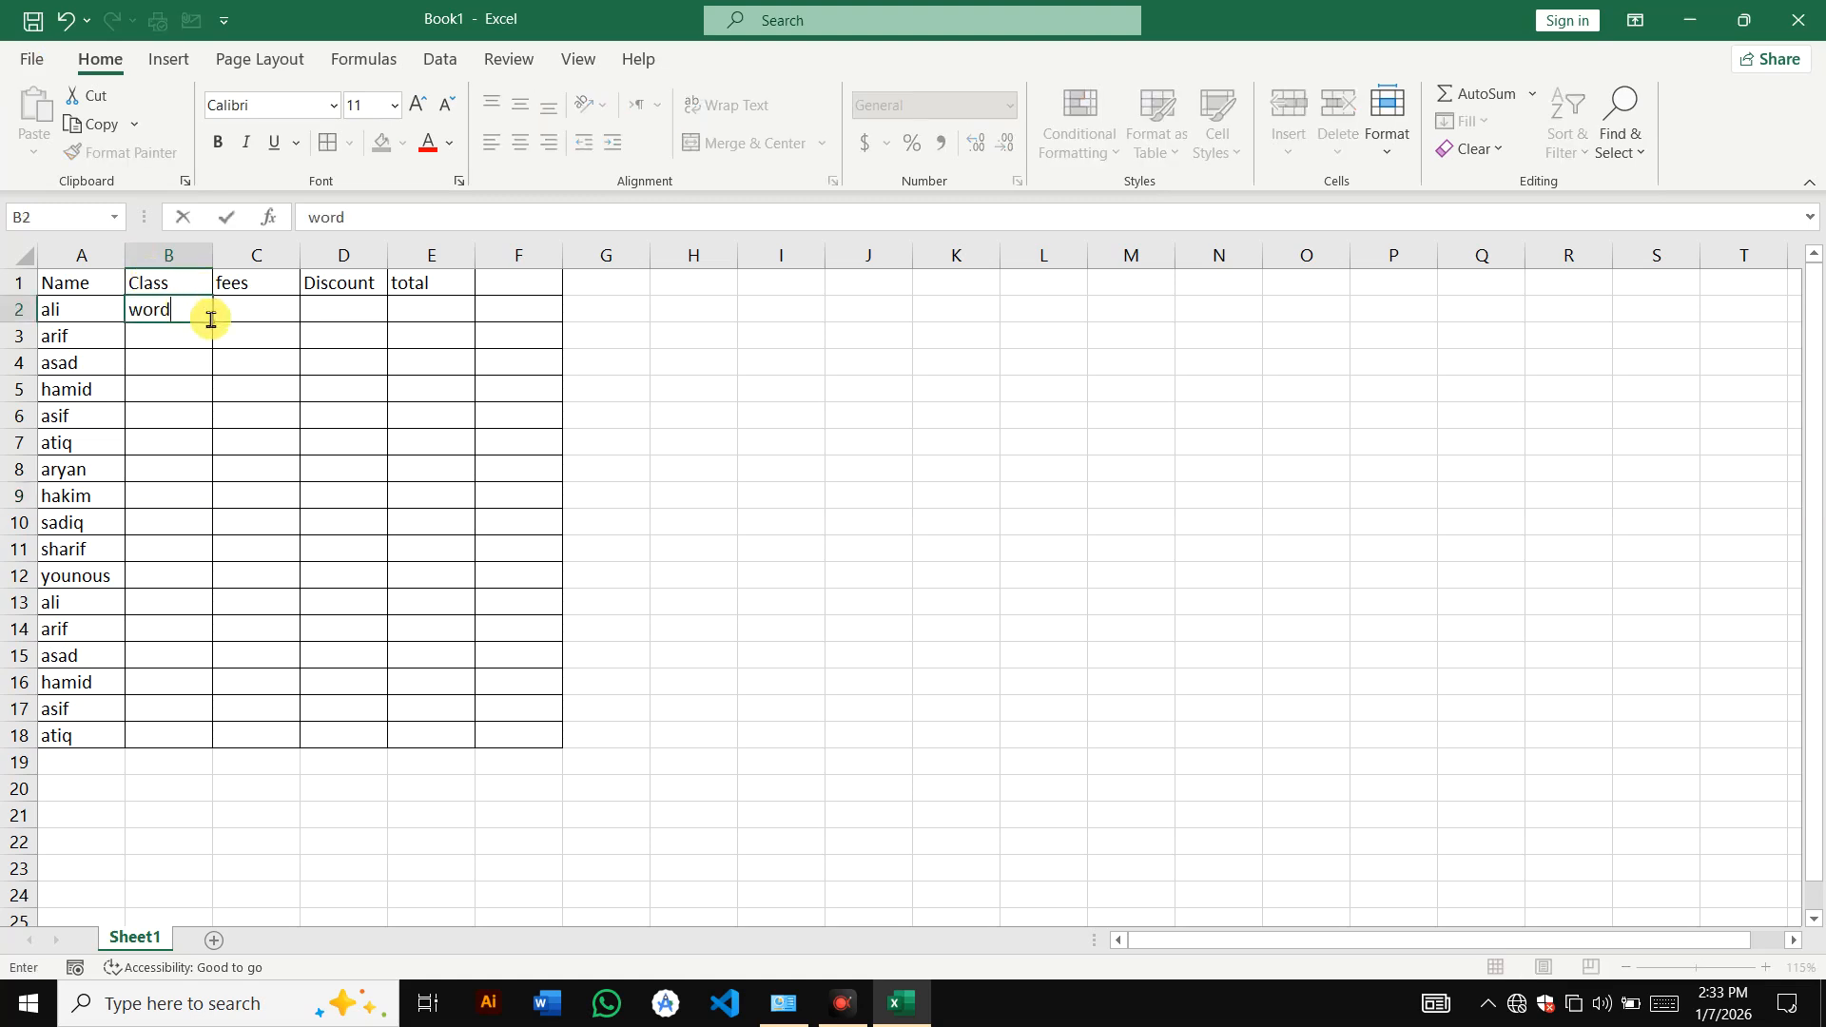
pyautogui.moveTo(215, 320); pyautogui.dragTo(212, 741)
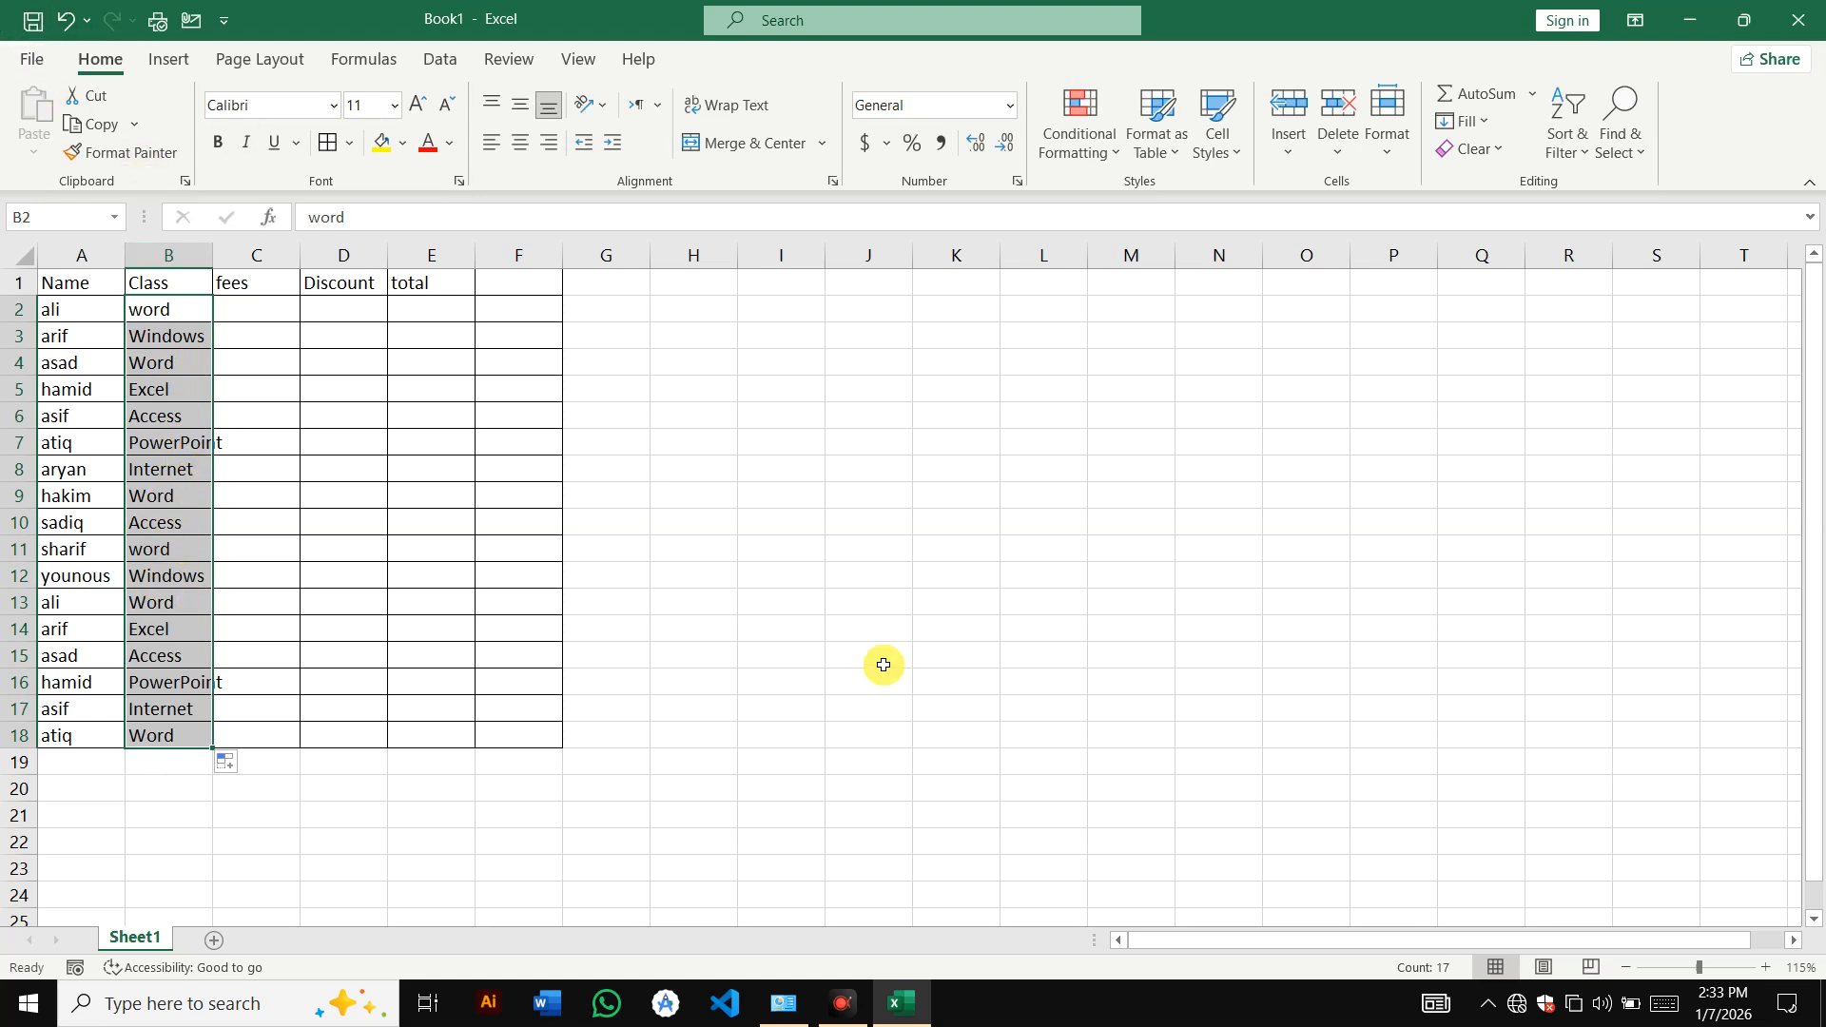
# - Examine the saved fill lists in the Custom Lists editor of the advanced options, then close the options without changes
pyautogui.click(678, 440)
pyautogui.click(46, 65)
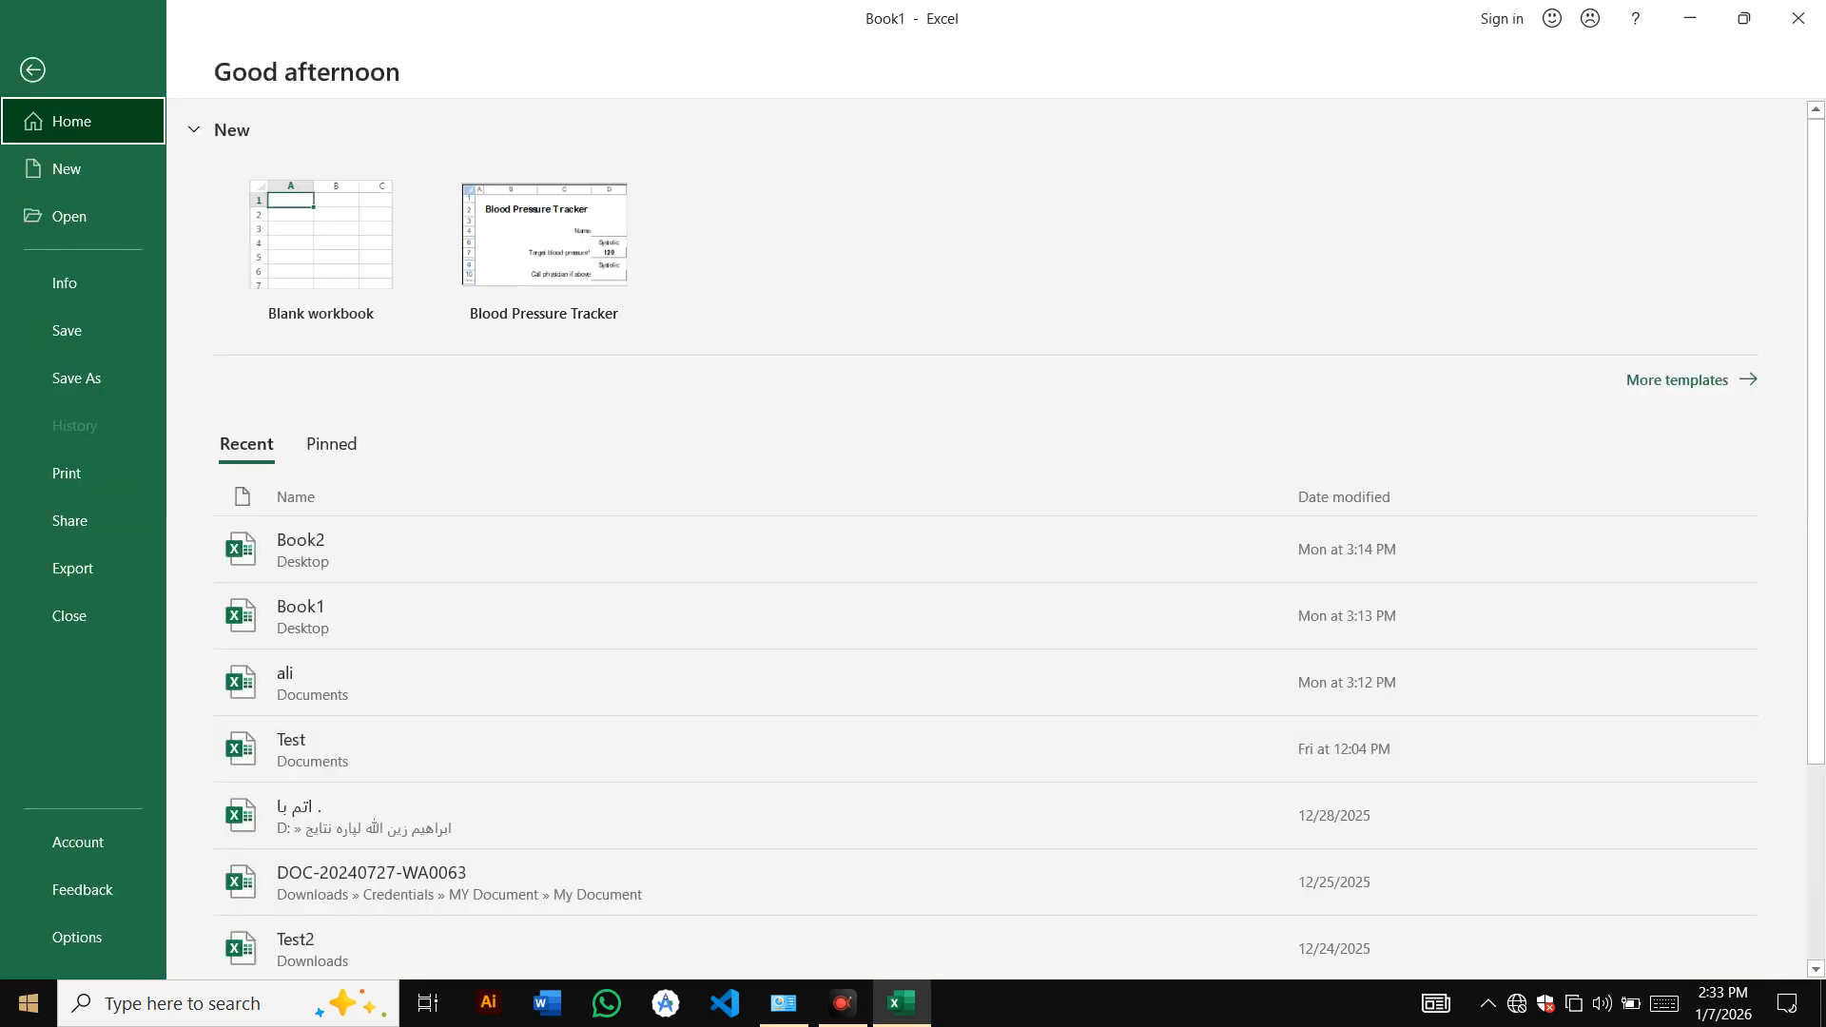
pyautogui.press('Escape')
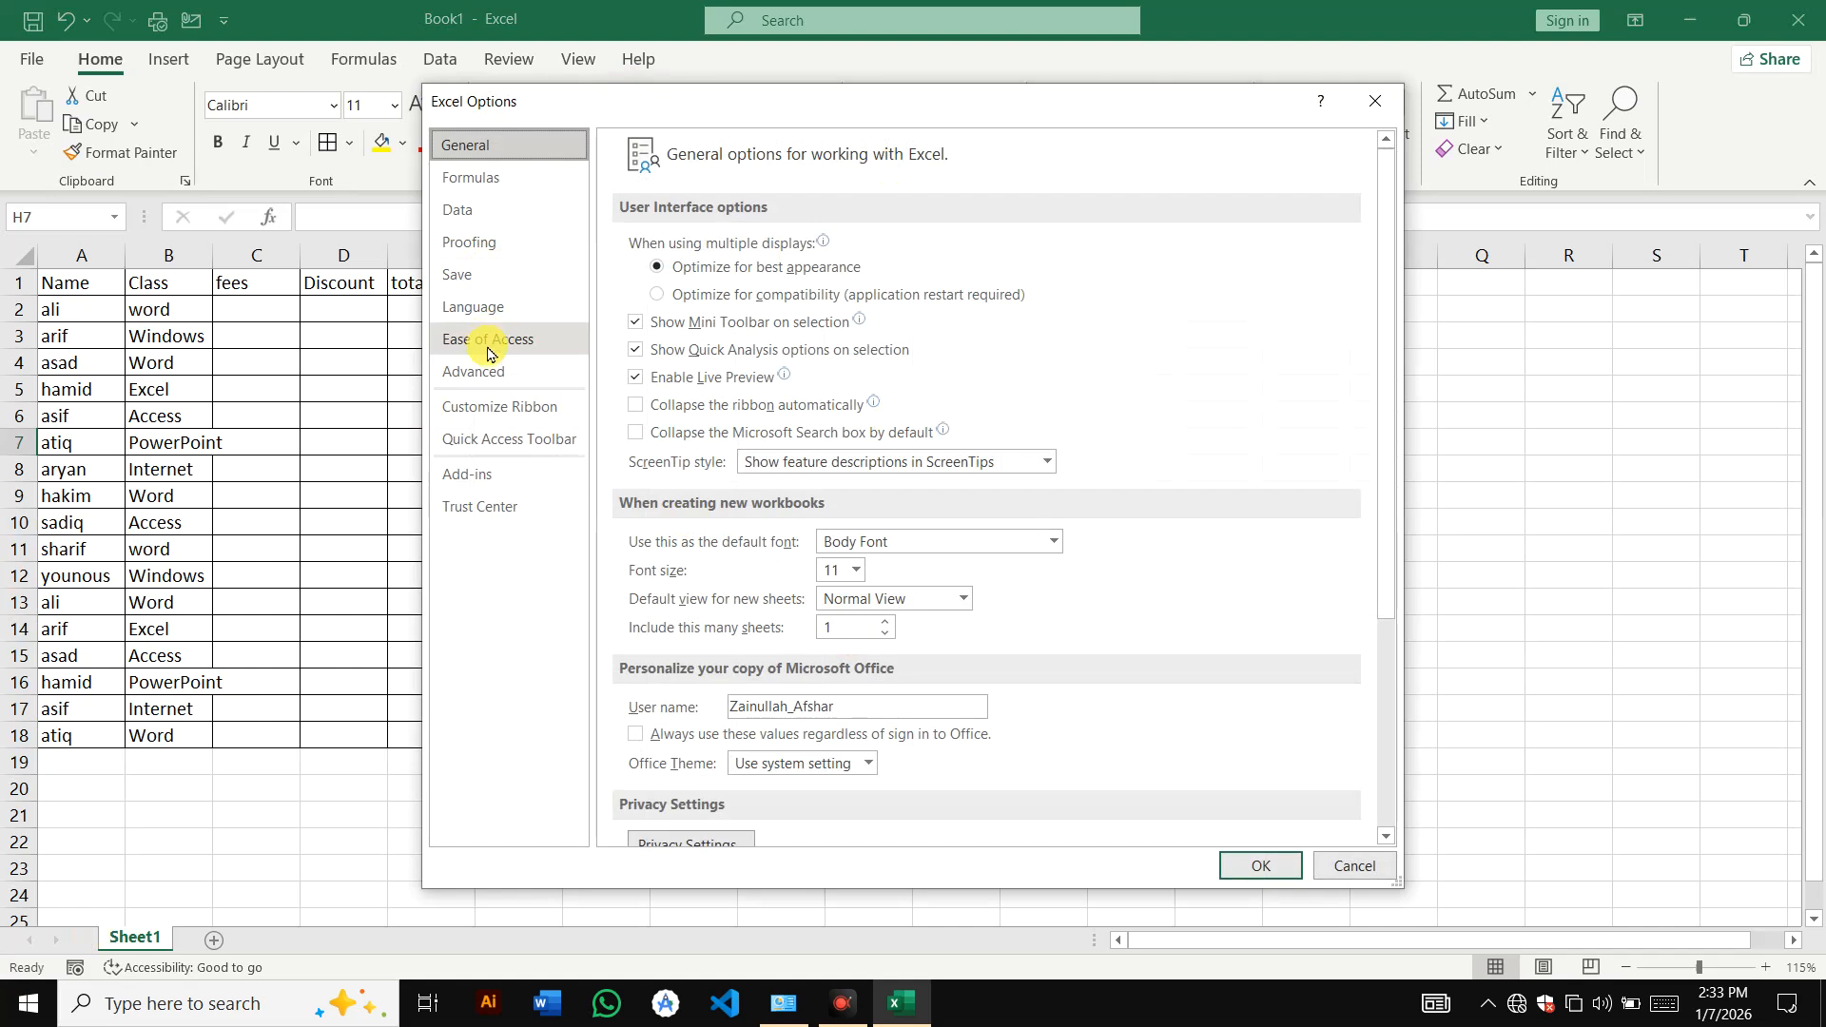
pyautogui.click(473, 371)
pyautogui.moveTo(1377, 202); pyautogui.dragTo(1378, 776)
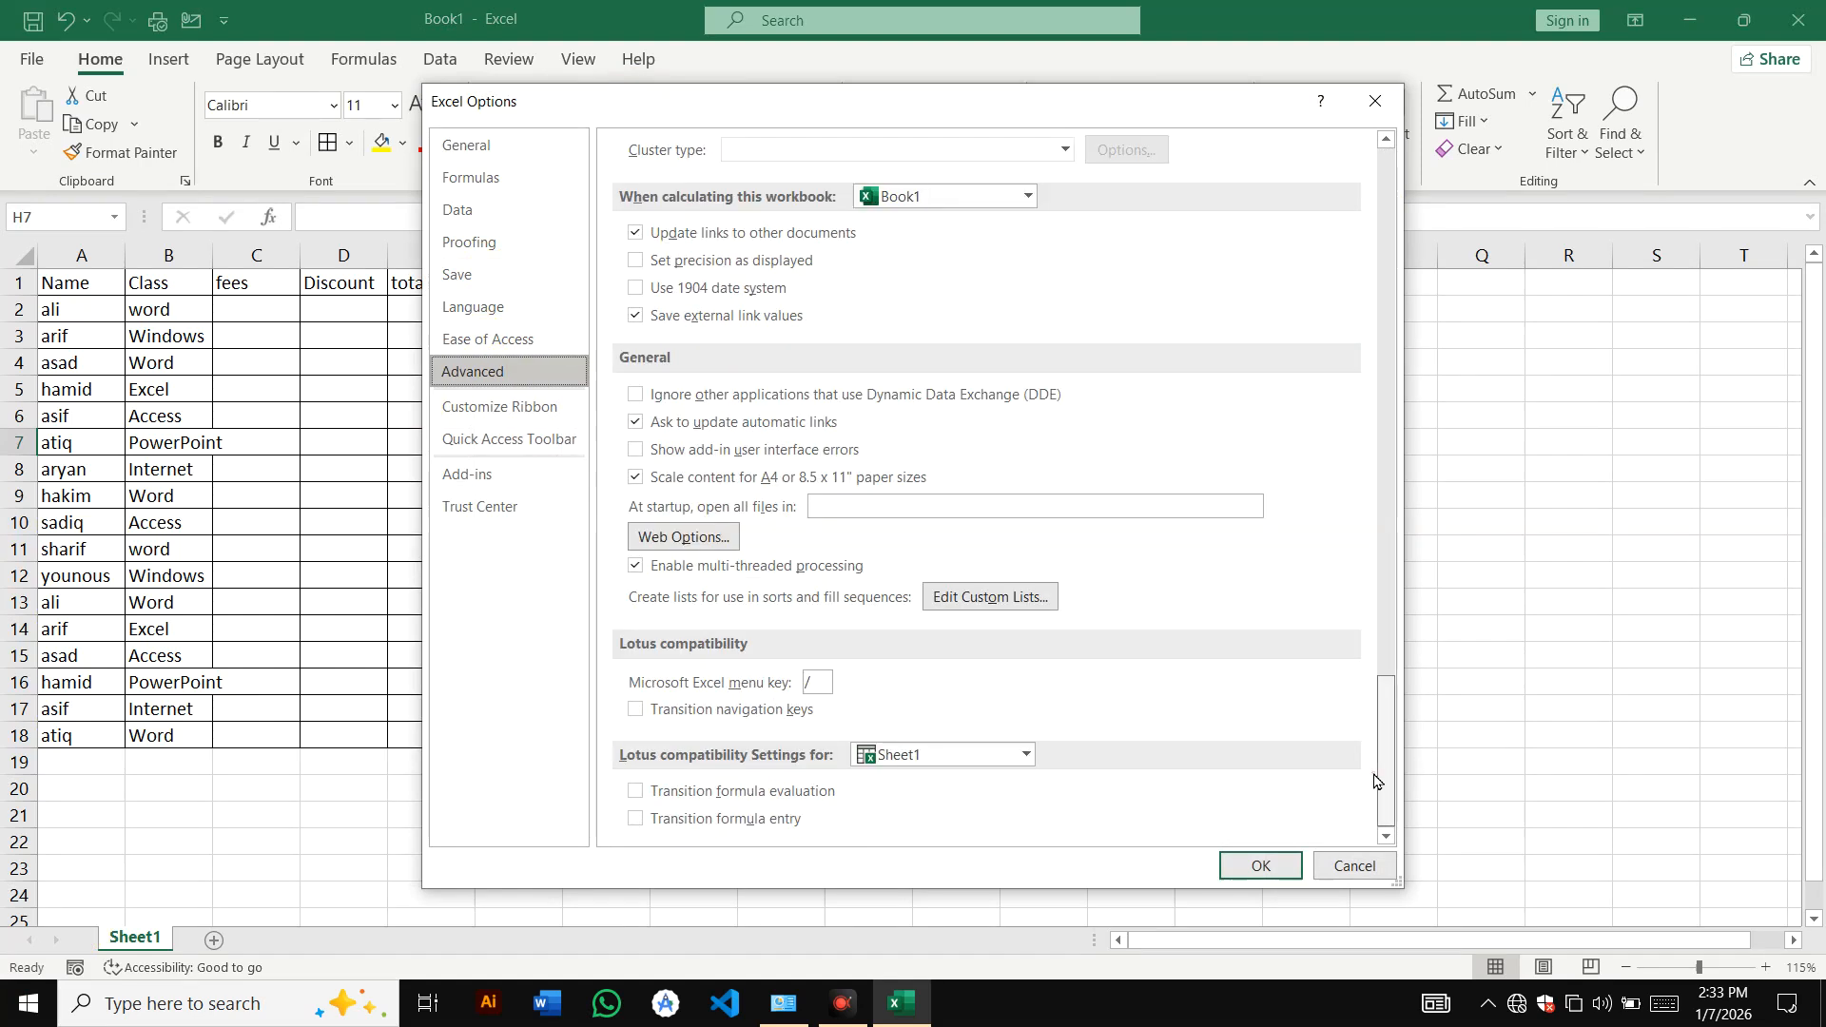
pyautogui.click(989, 597)
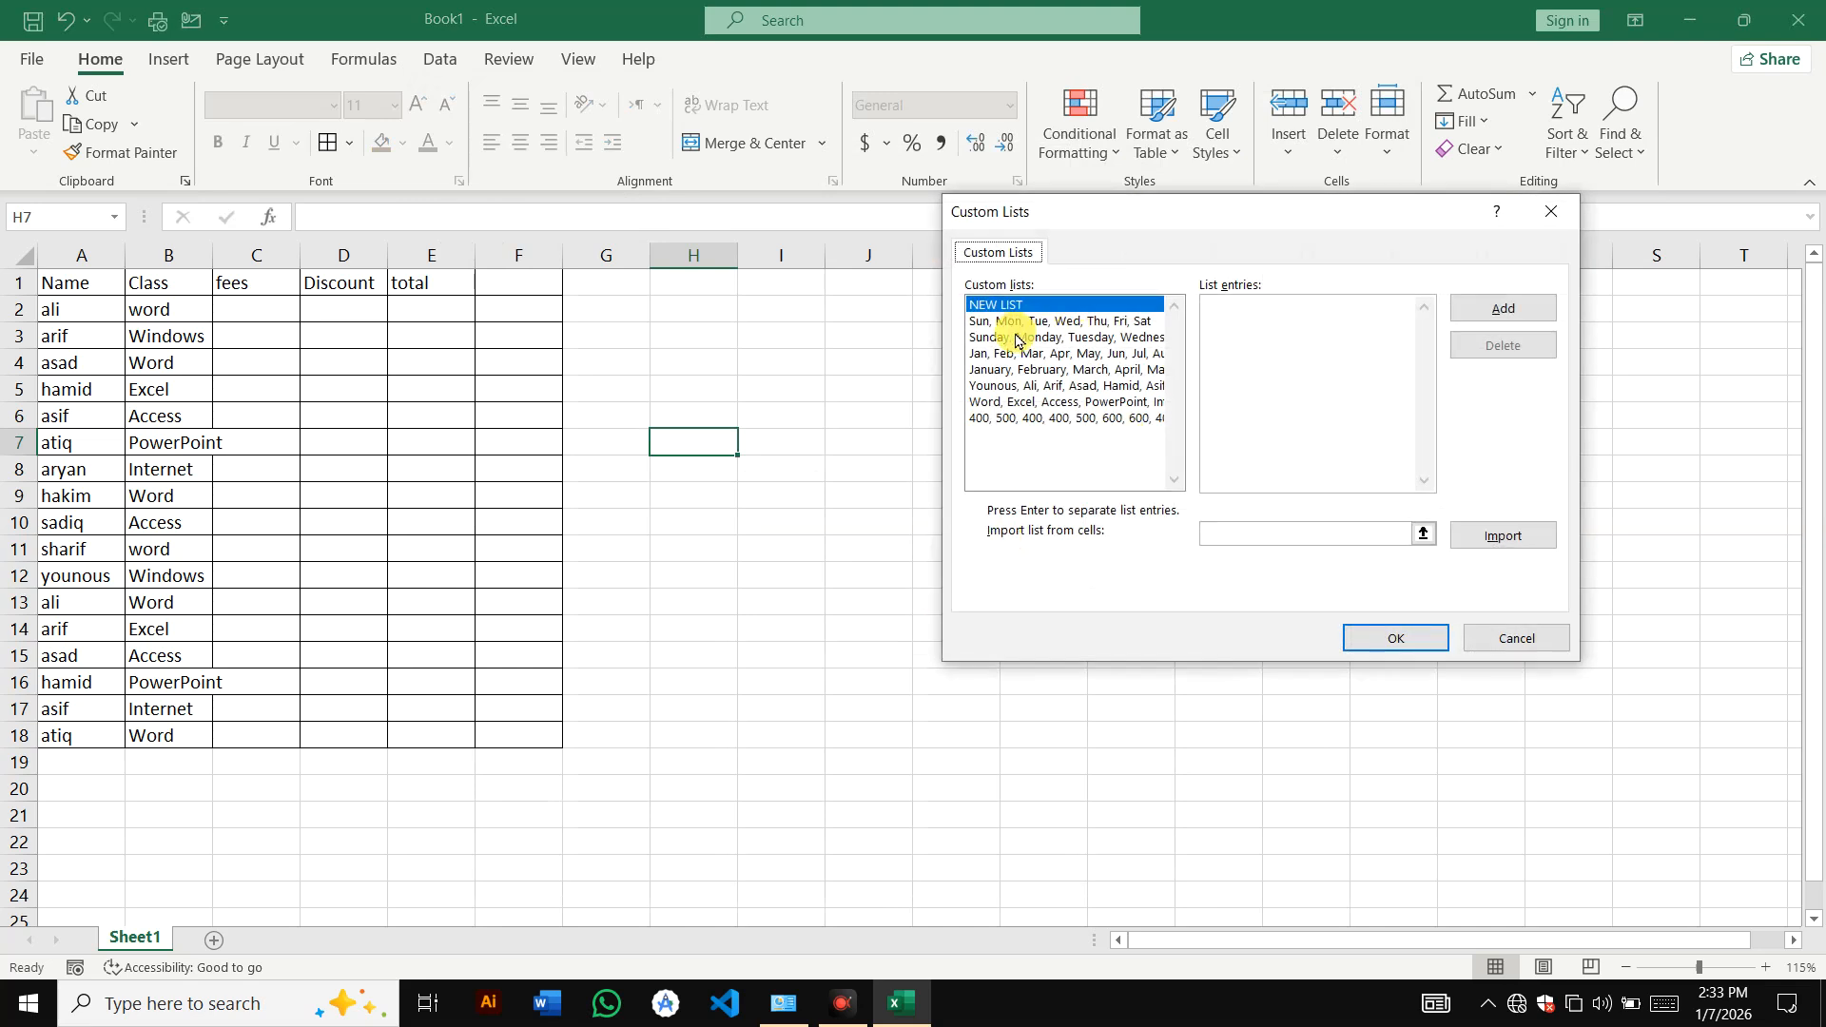
pyautogui.click(1504, 635)
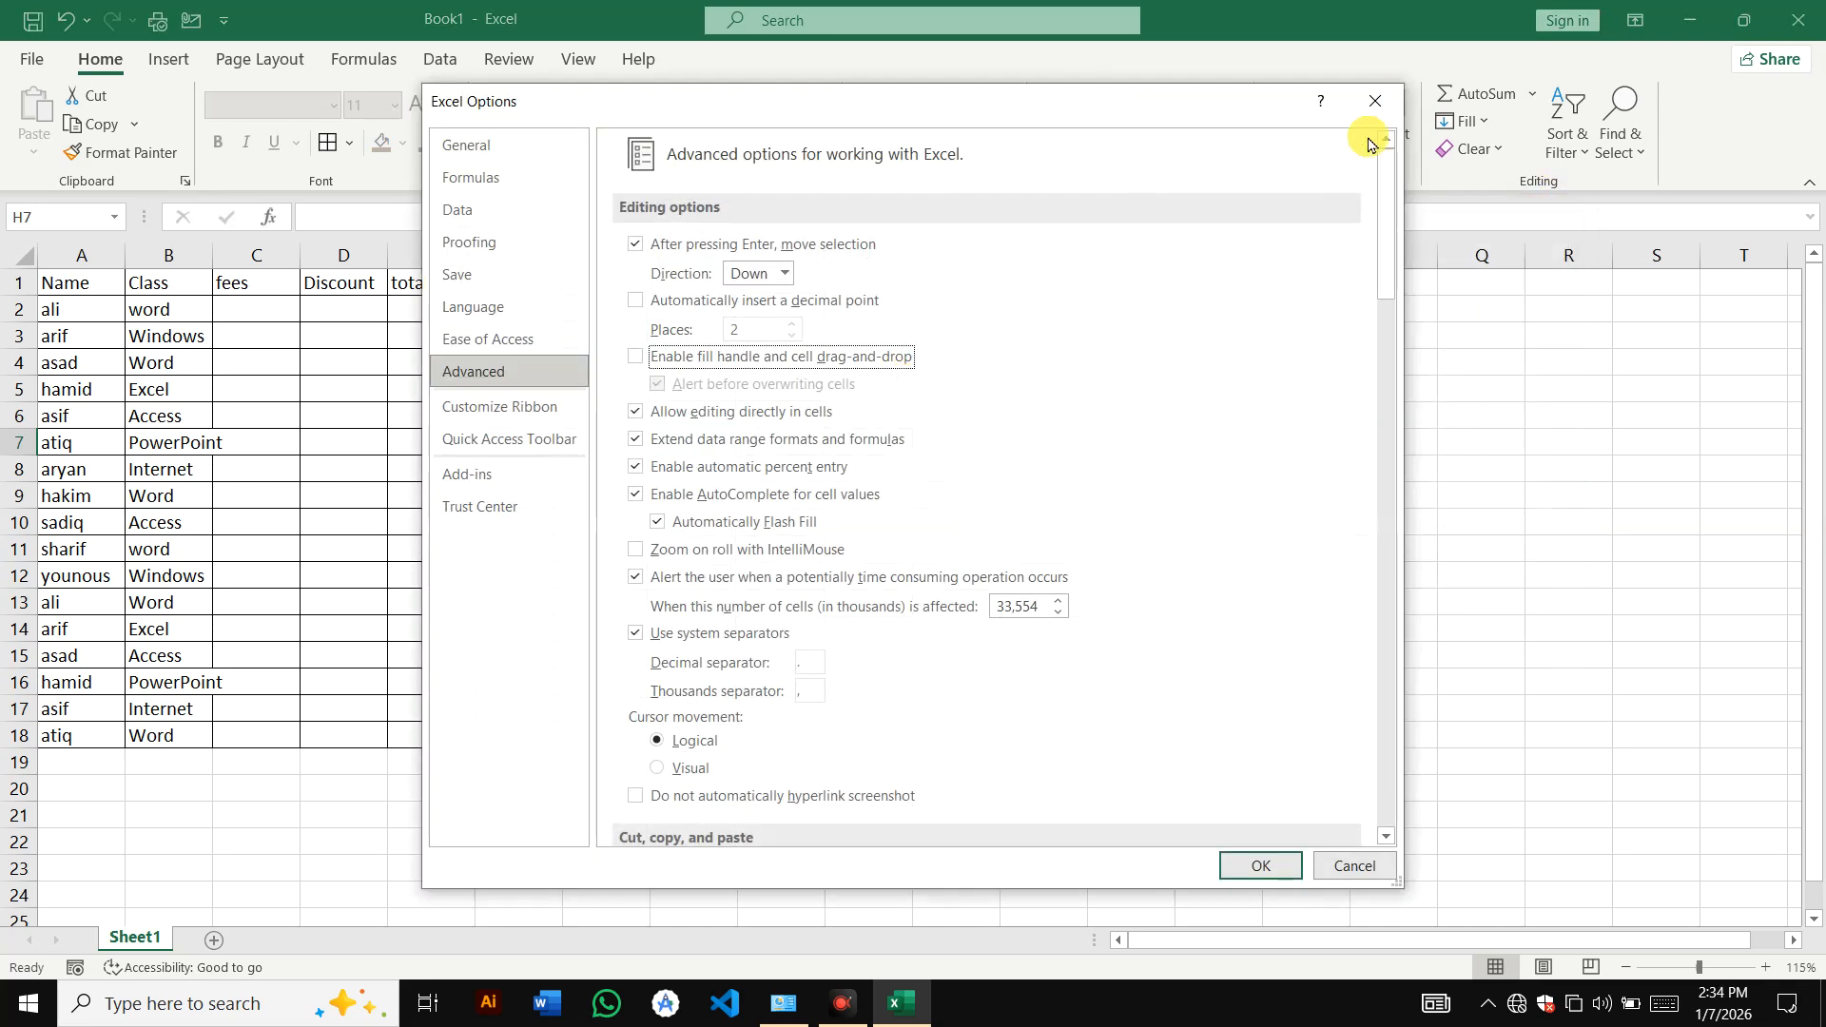
pyautogui.click(1379, 95)
# - Enter "jan" in K7 and autofill the month abbreviations down to K21
pyautogui.click(962, 443)
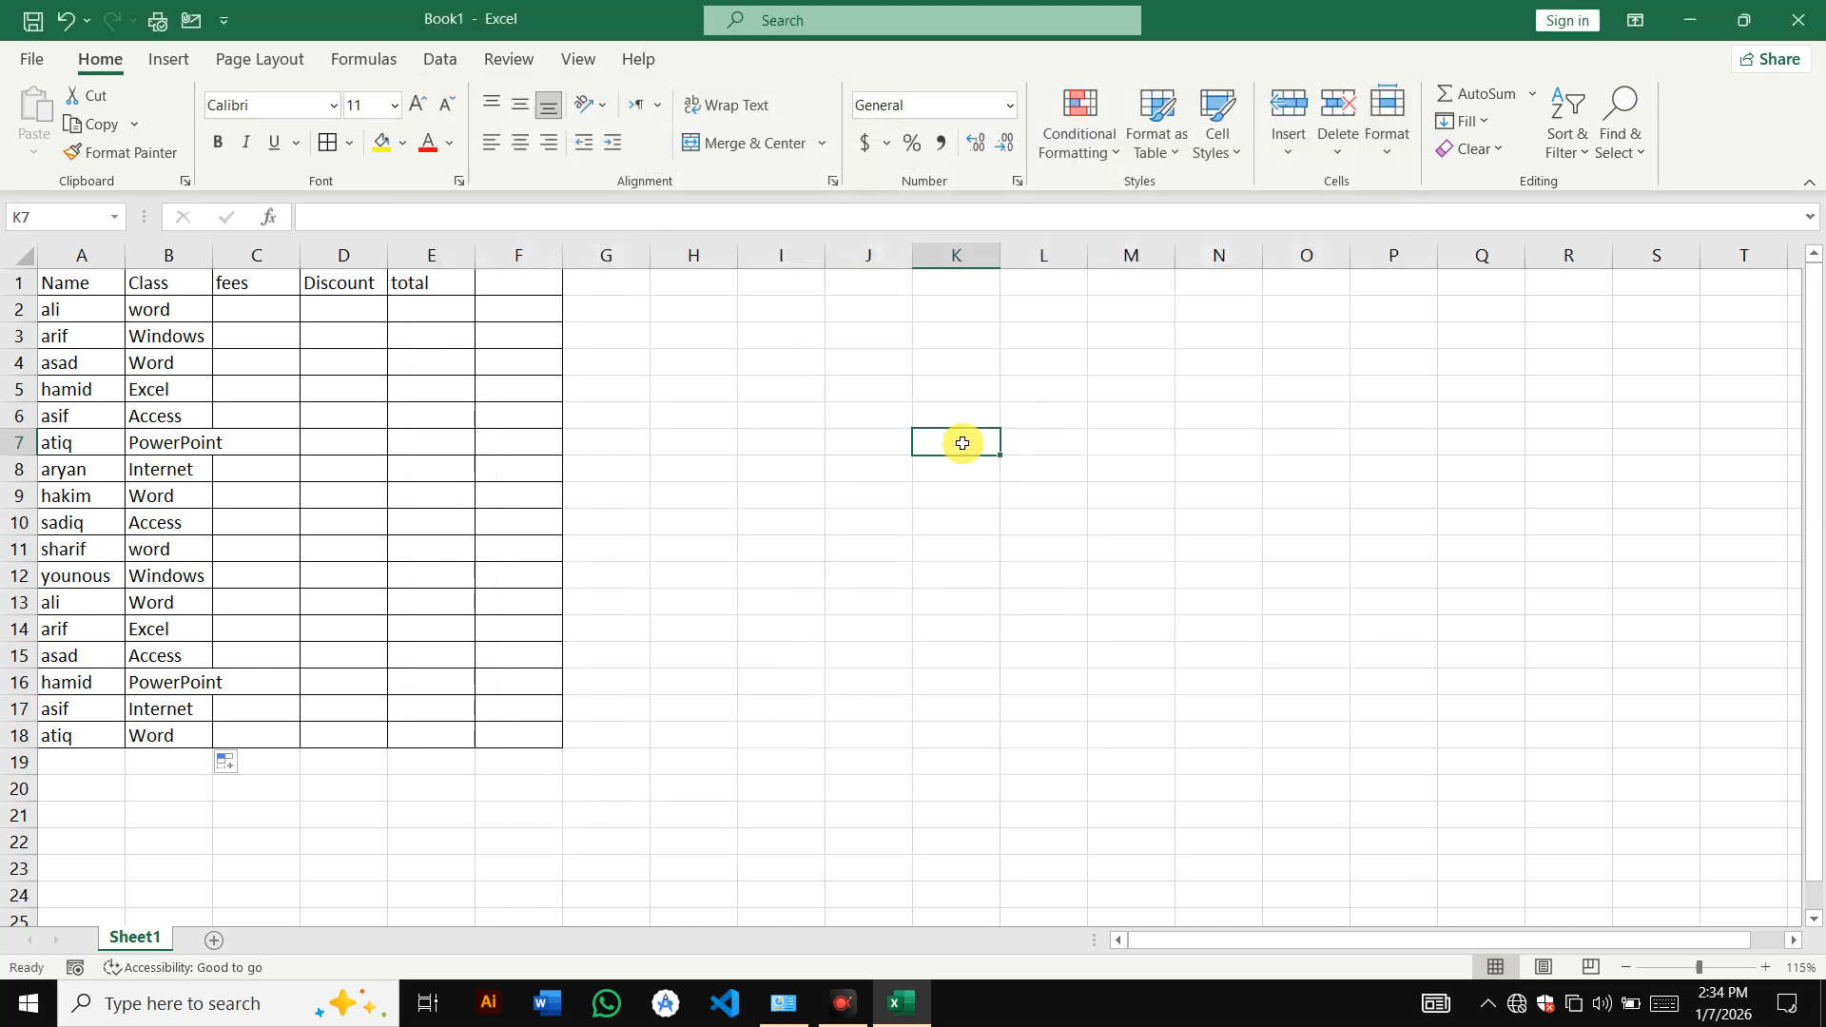
pyautogui.write('jan')
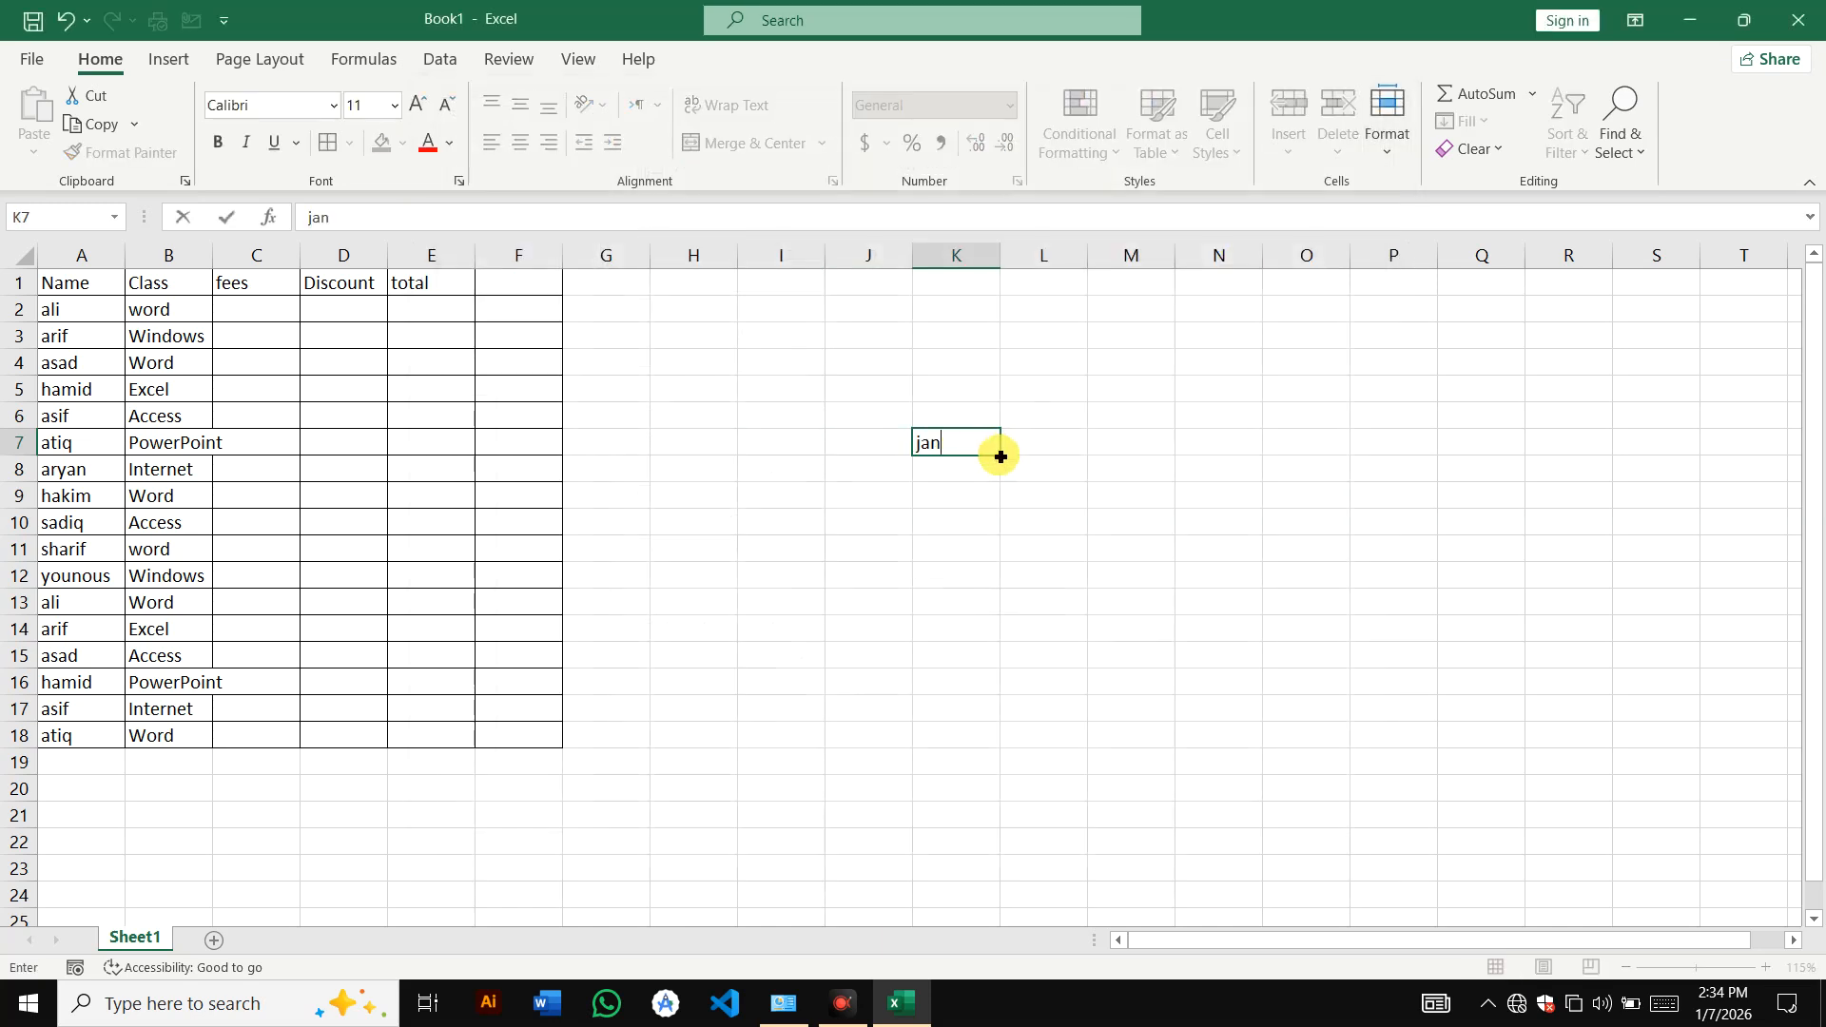
pyautogui.moveTo(1000, 453); pyautogui.dragTo(964, 697)
pyautogui.moveTo(1004, 457); pyautogui.dragTo(996, 843)
pyautogui.click(948, 504)
pyautogui.click(949, 521)
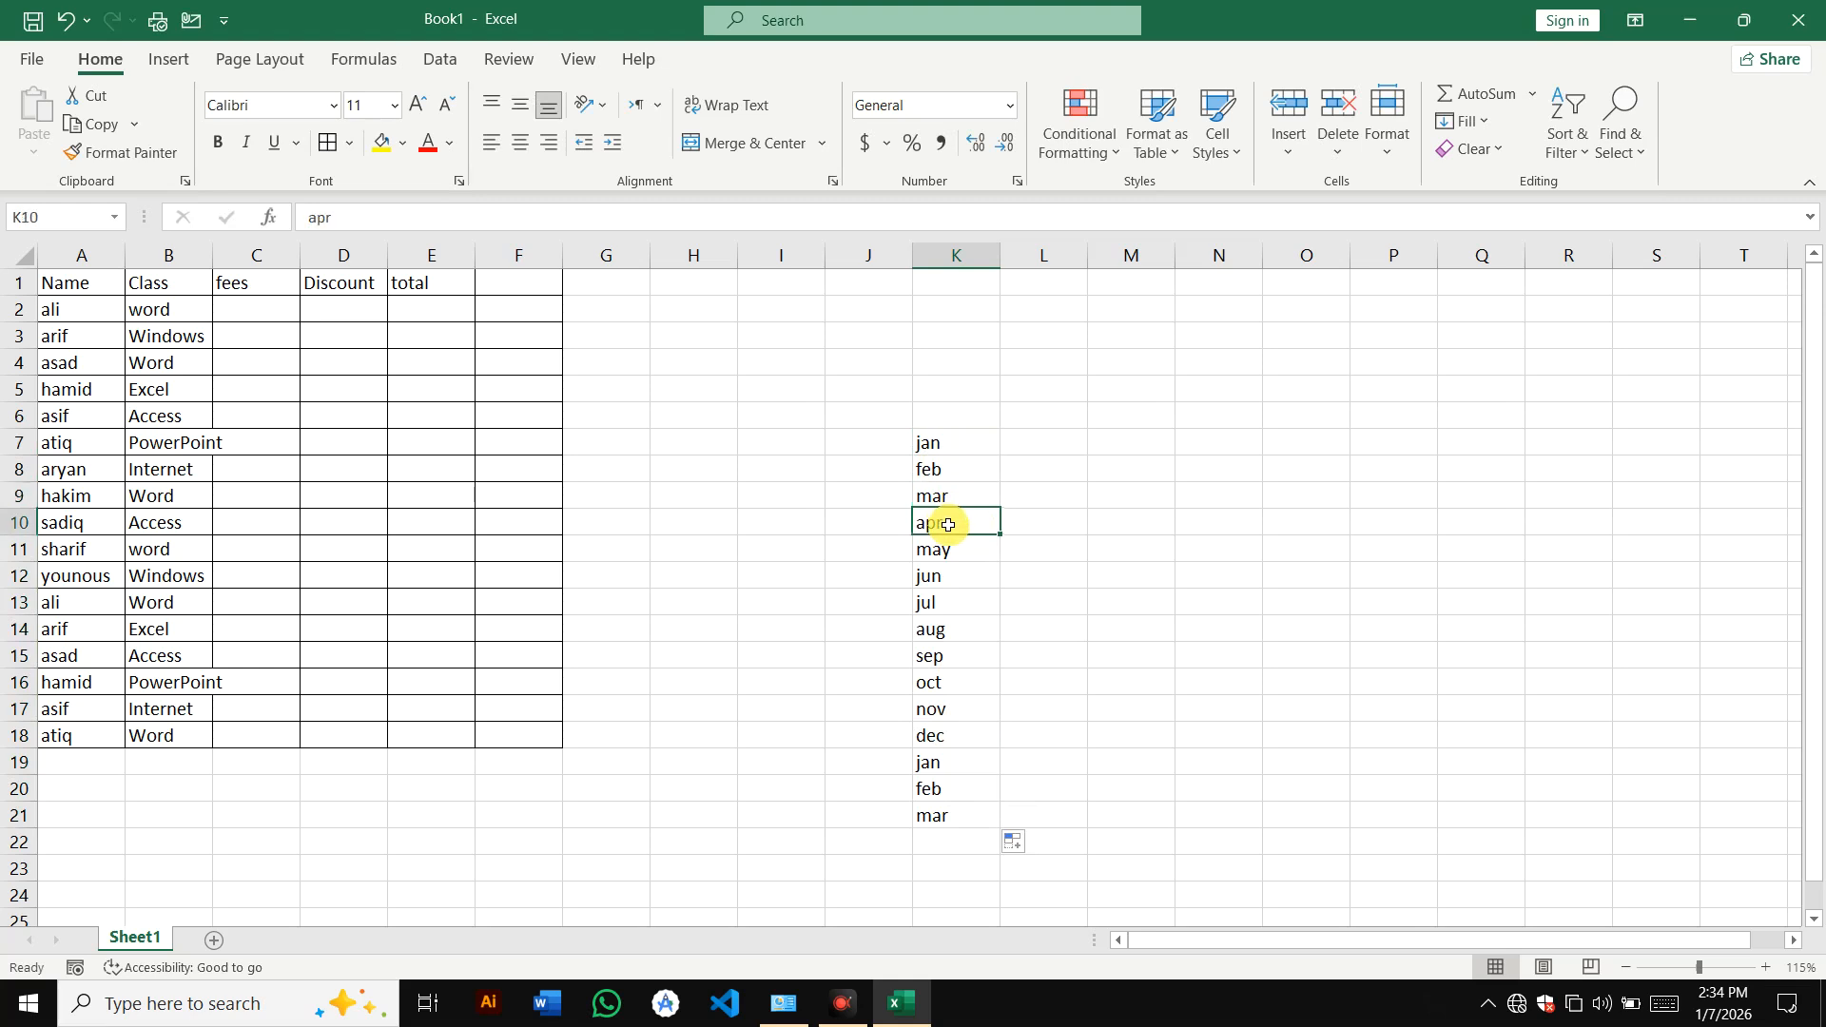
# - Enter "sun" in I7 and autofill the weekday abbreviations down to I20
pyautogui.click(786, 468)
pyautogui.click(786, 445)
pyautogui.write('sun')
pyautogui.moveTo(826, 456); pyautogui.dragTo(822, 799)
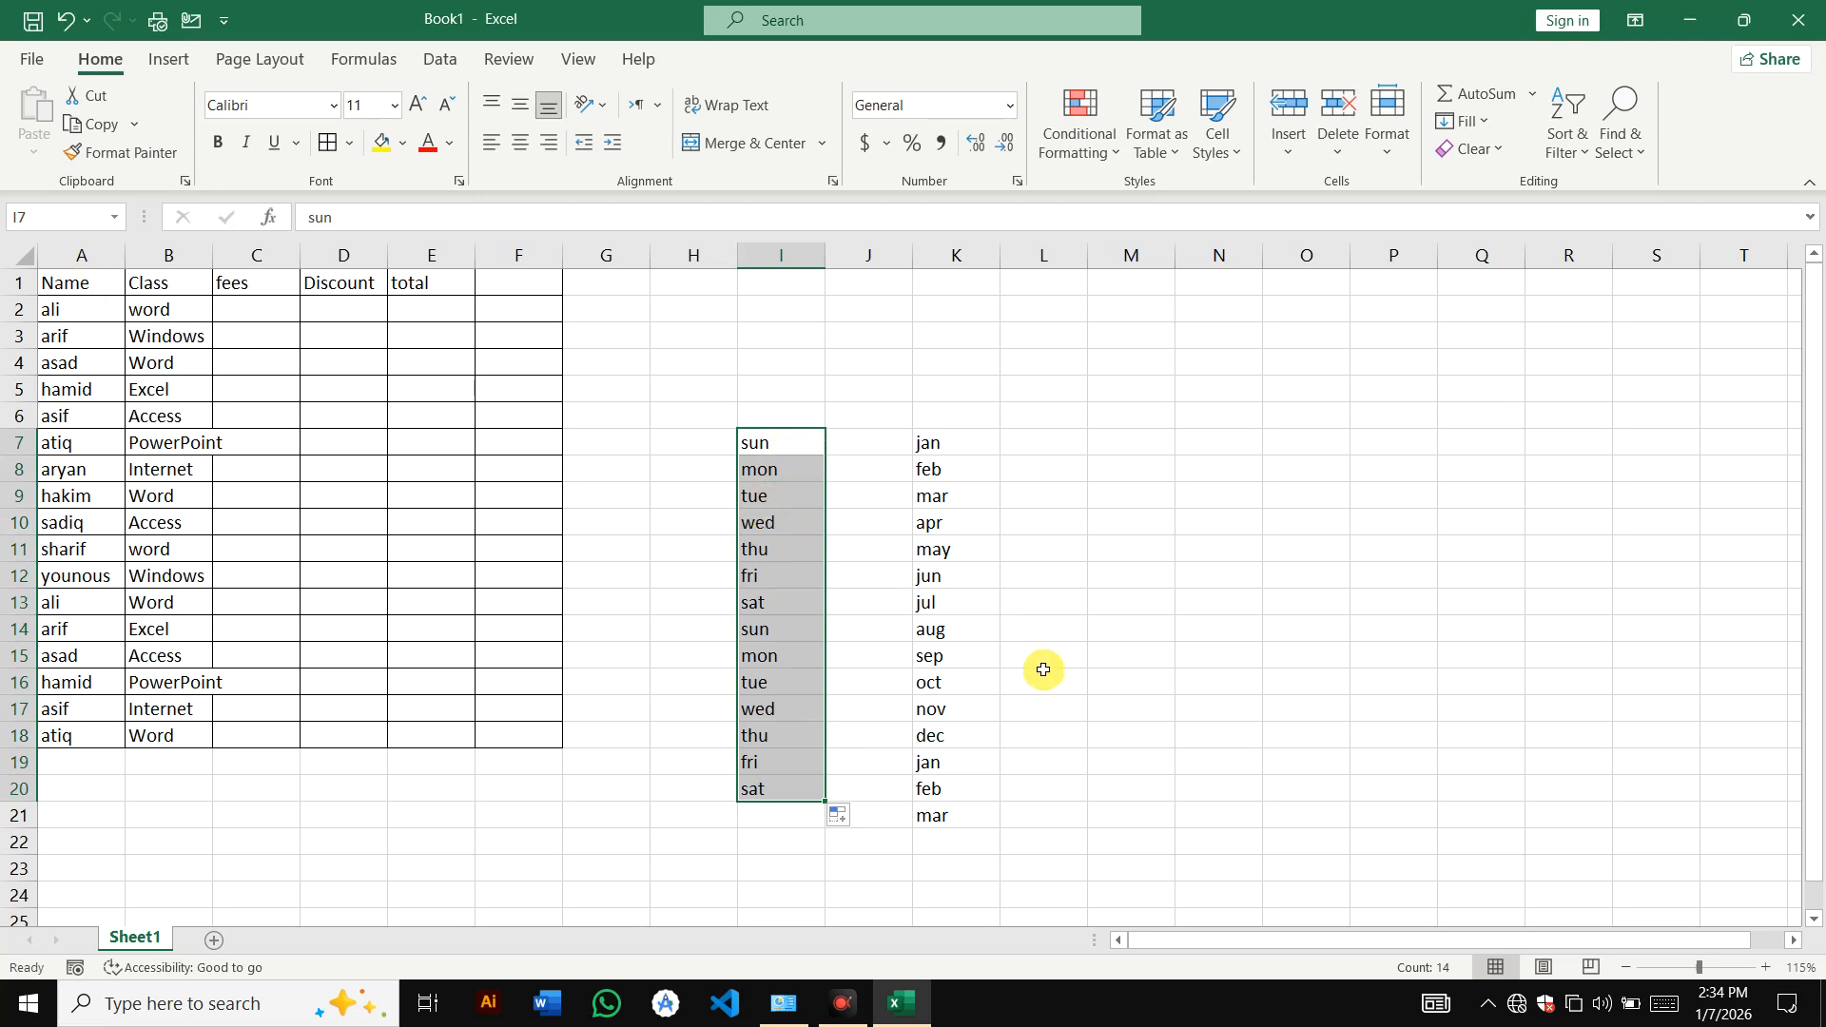
# - Clear the sample weekday and month series from the range I7:K21
pyautogui.click(778, 446)
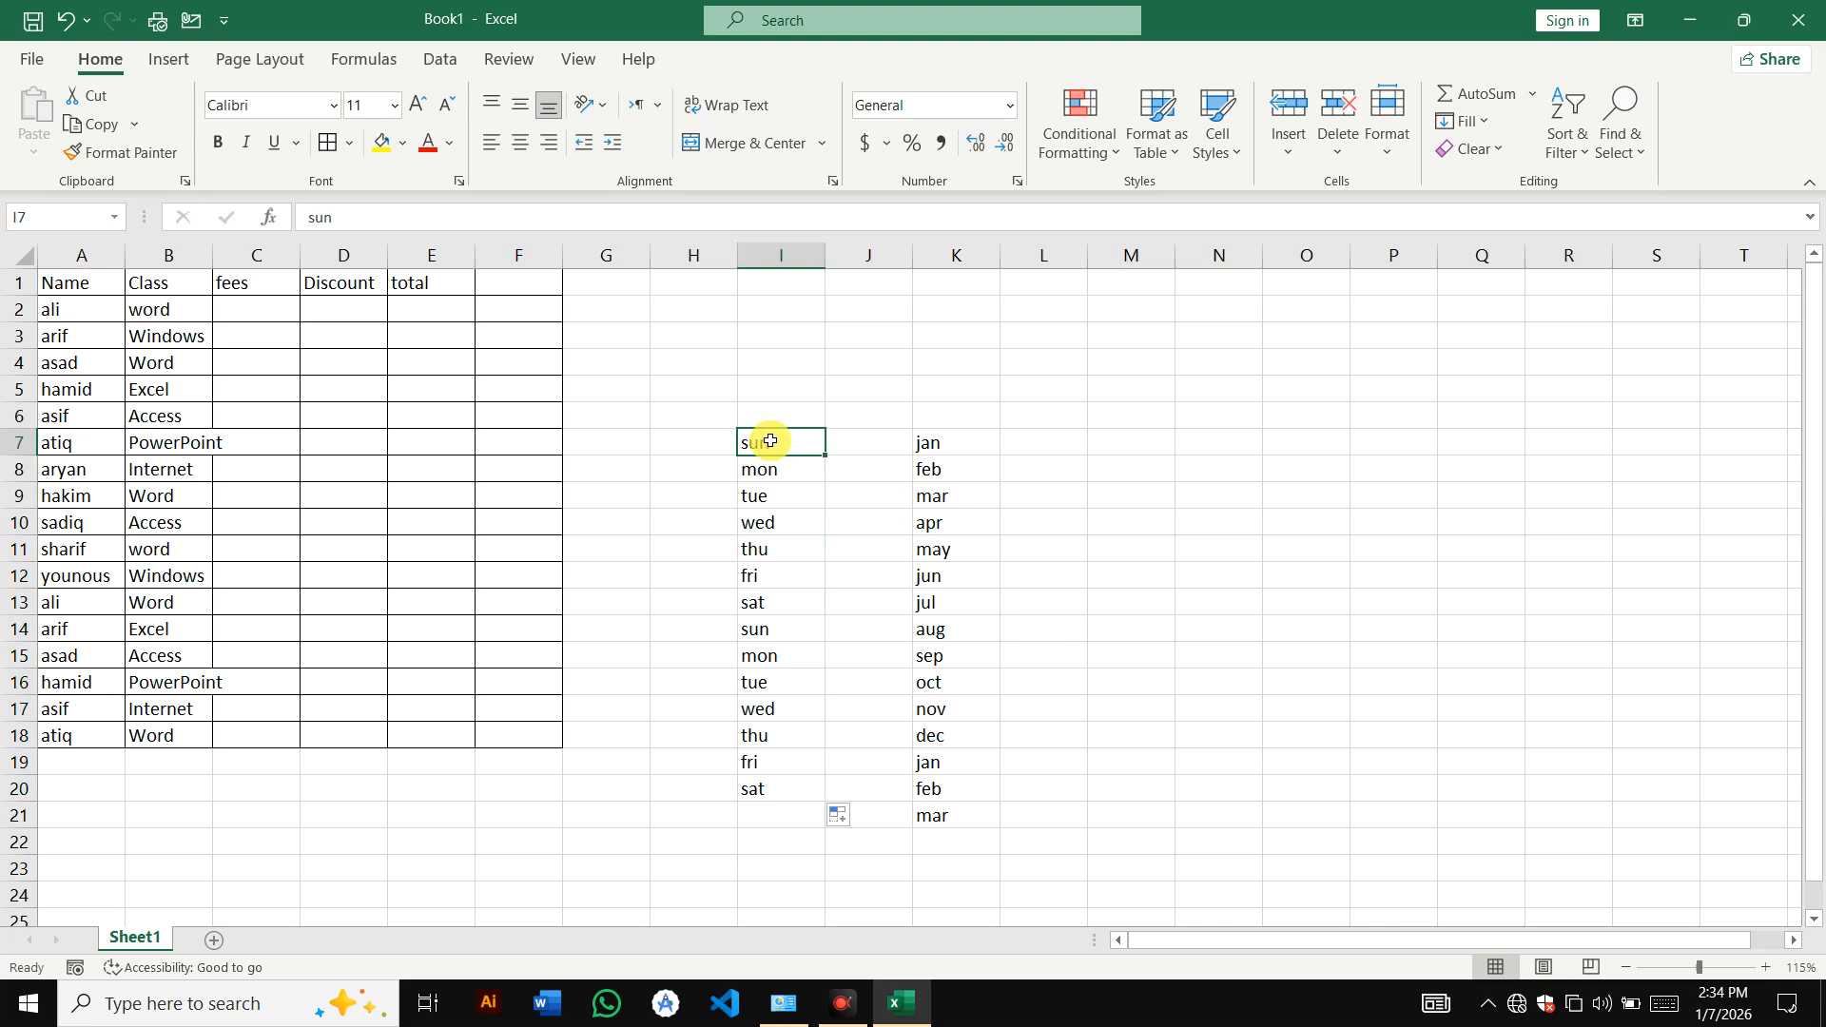
pyautogui.click(935, 442)
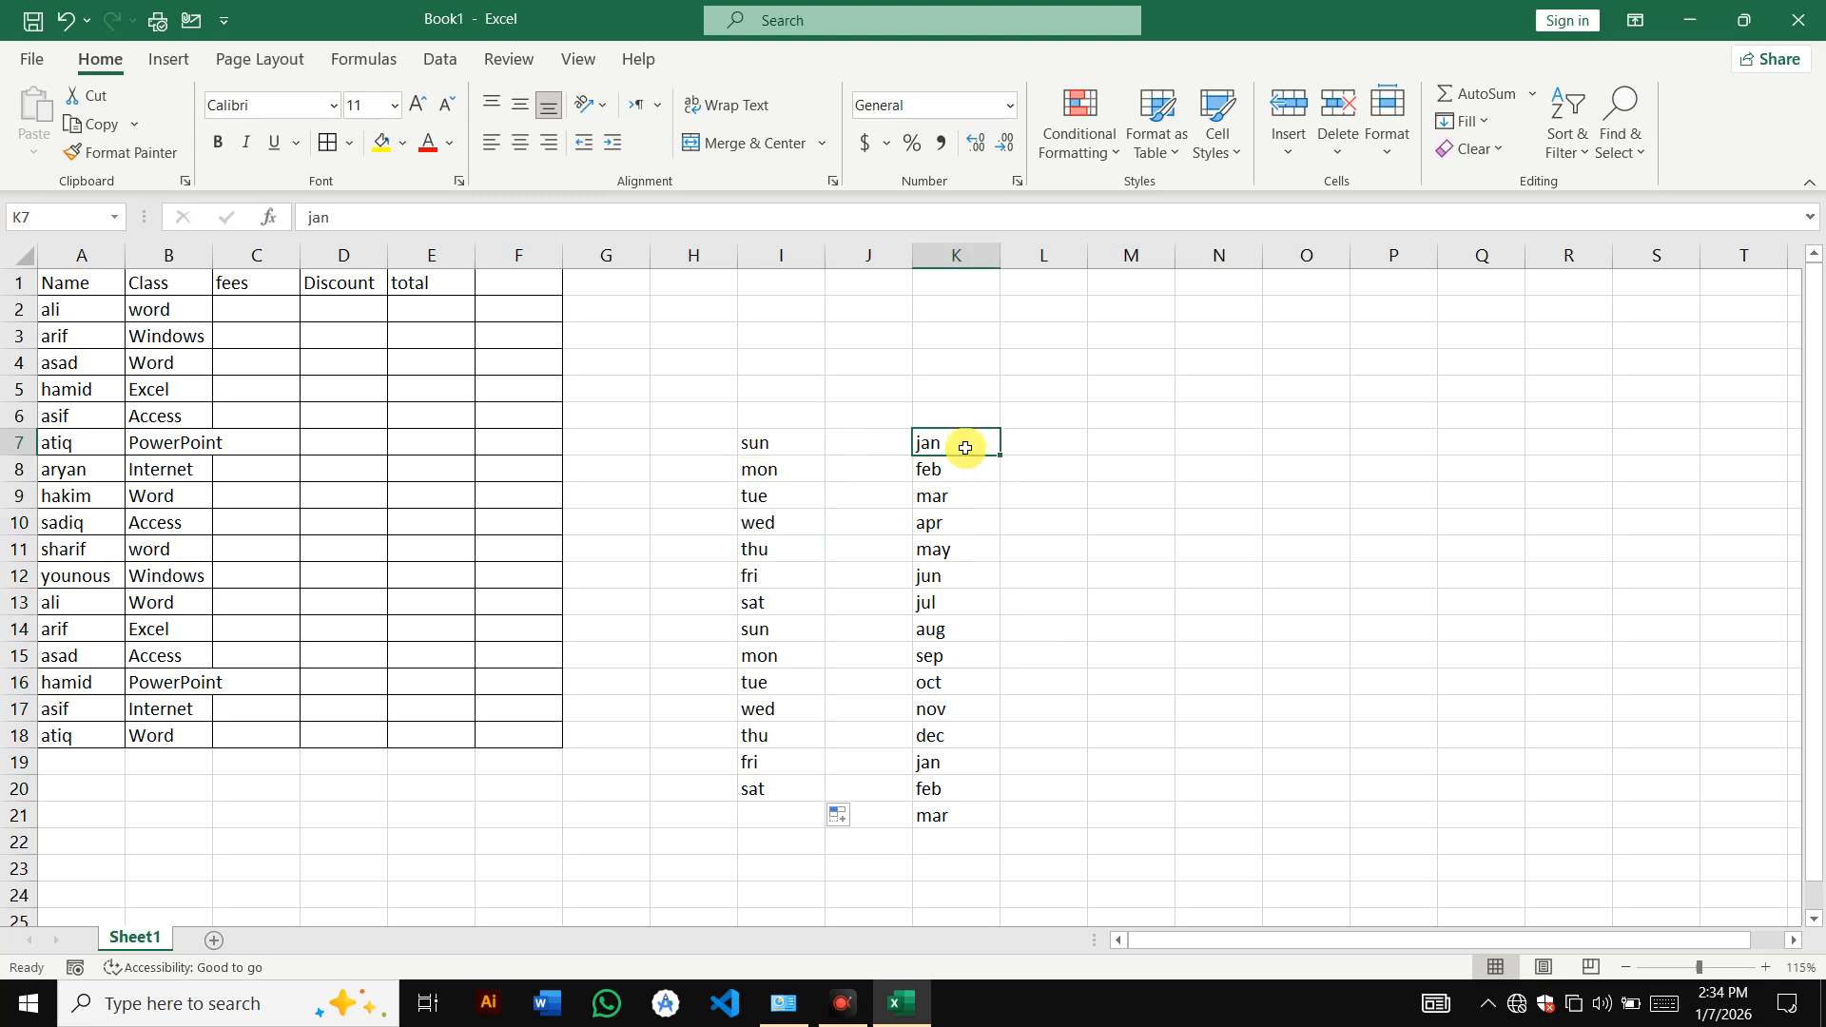
pyautogui.moveTo(751, 440); pyautogui.dragTo(951, 824)
pyautogui.press('Delete')
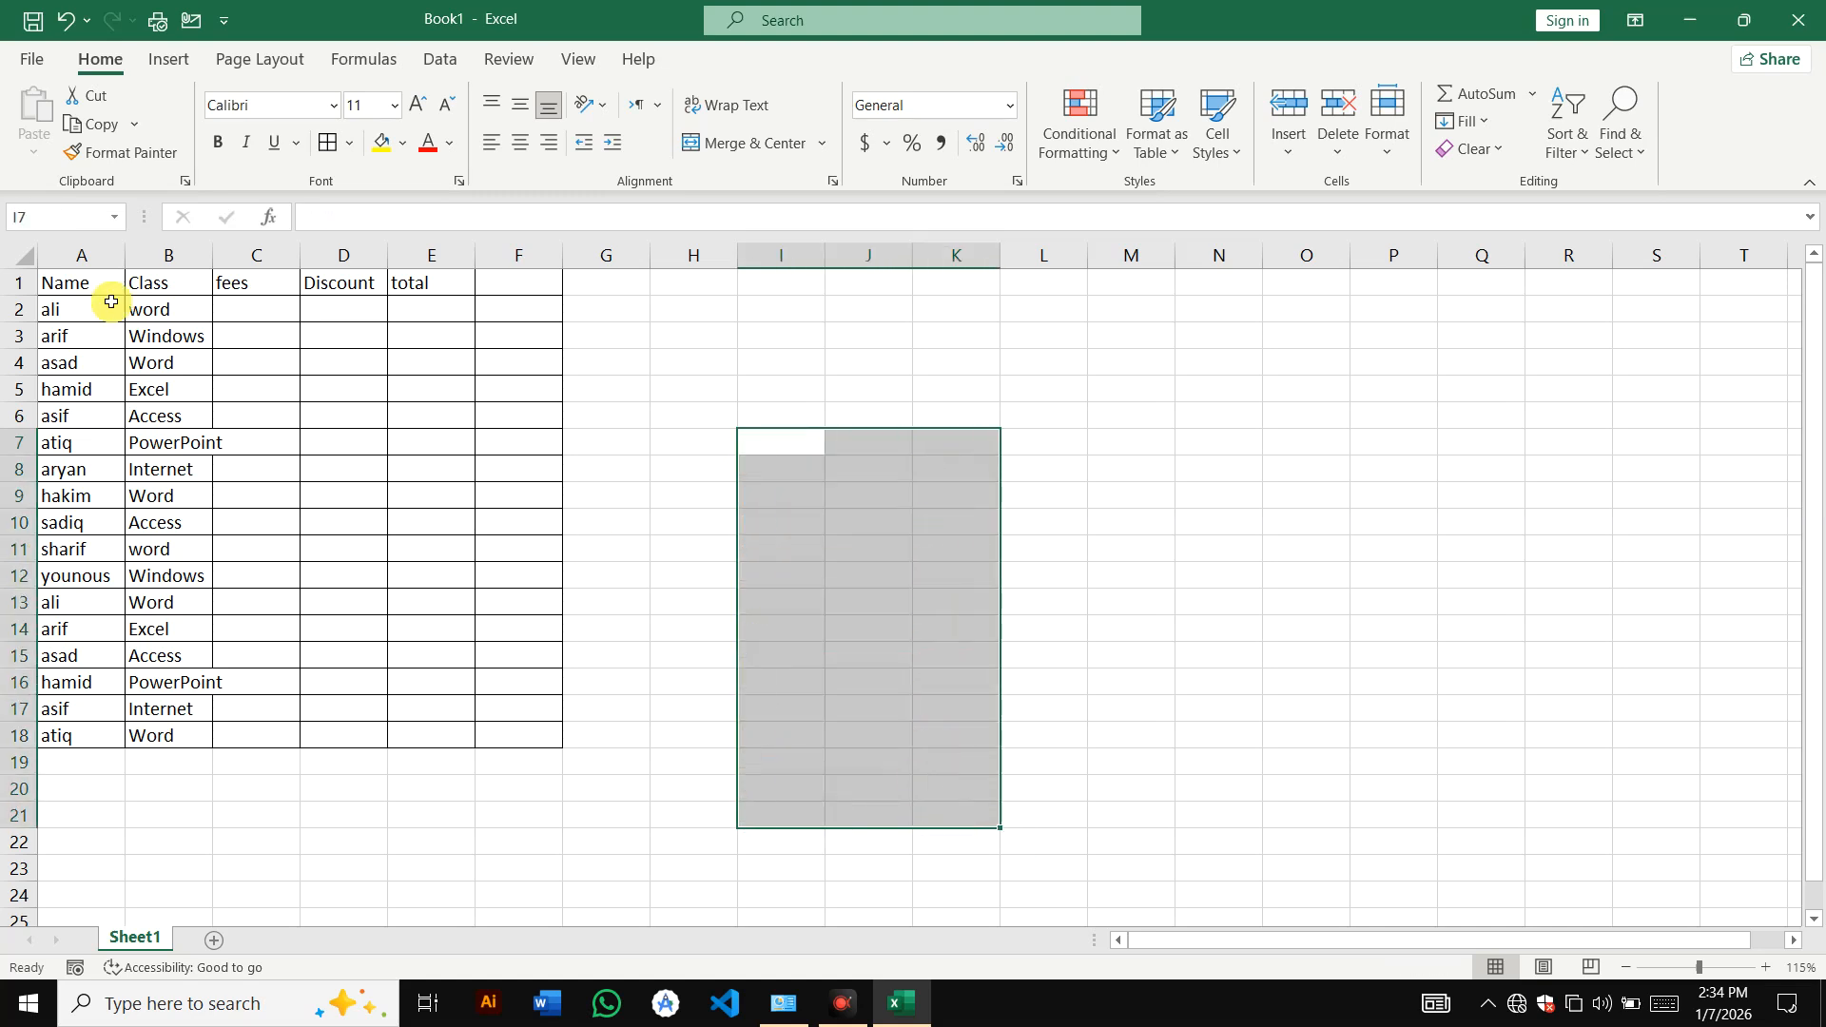
# - Open the Custom Lists editor from the advanced options and view the entries of the abbreviated weekday list
pyautogui.click(32, 60)
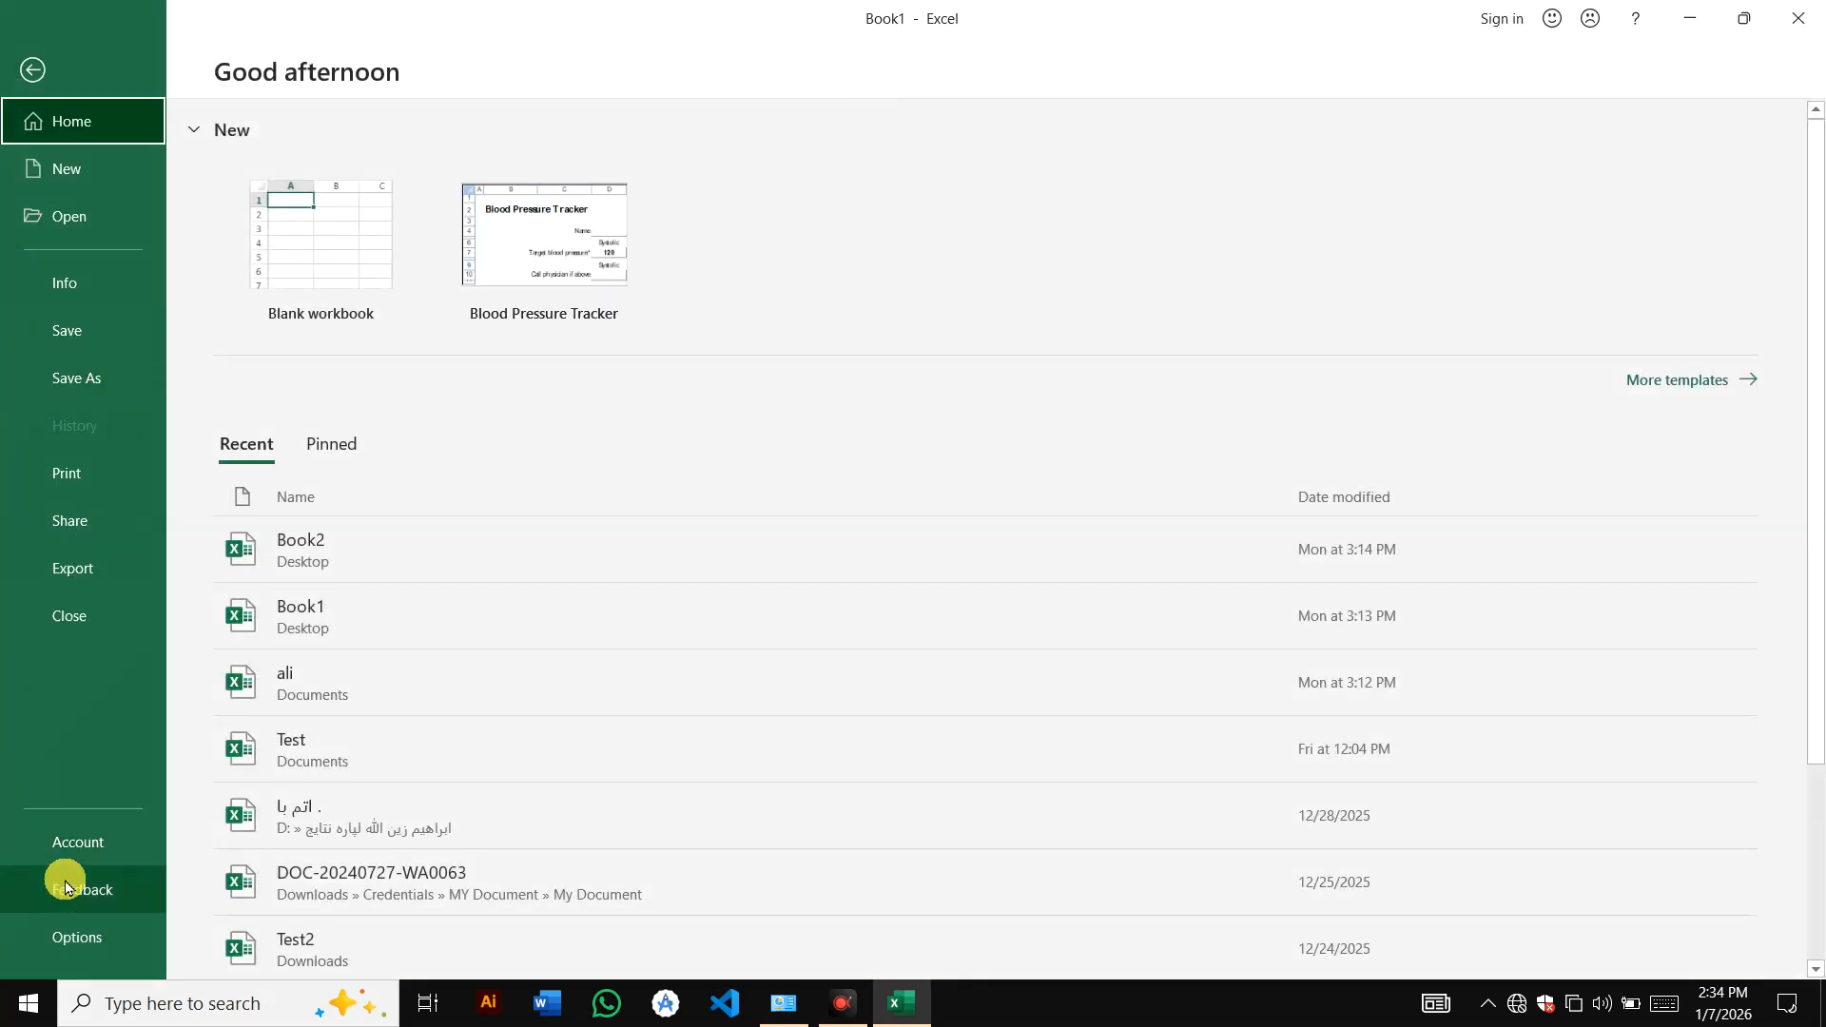
pyautogui.click(76, 937)
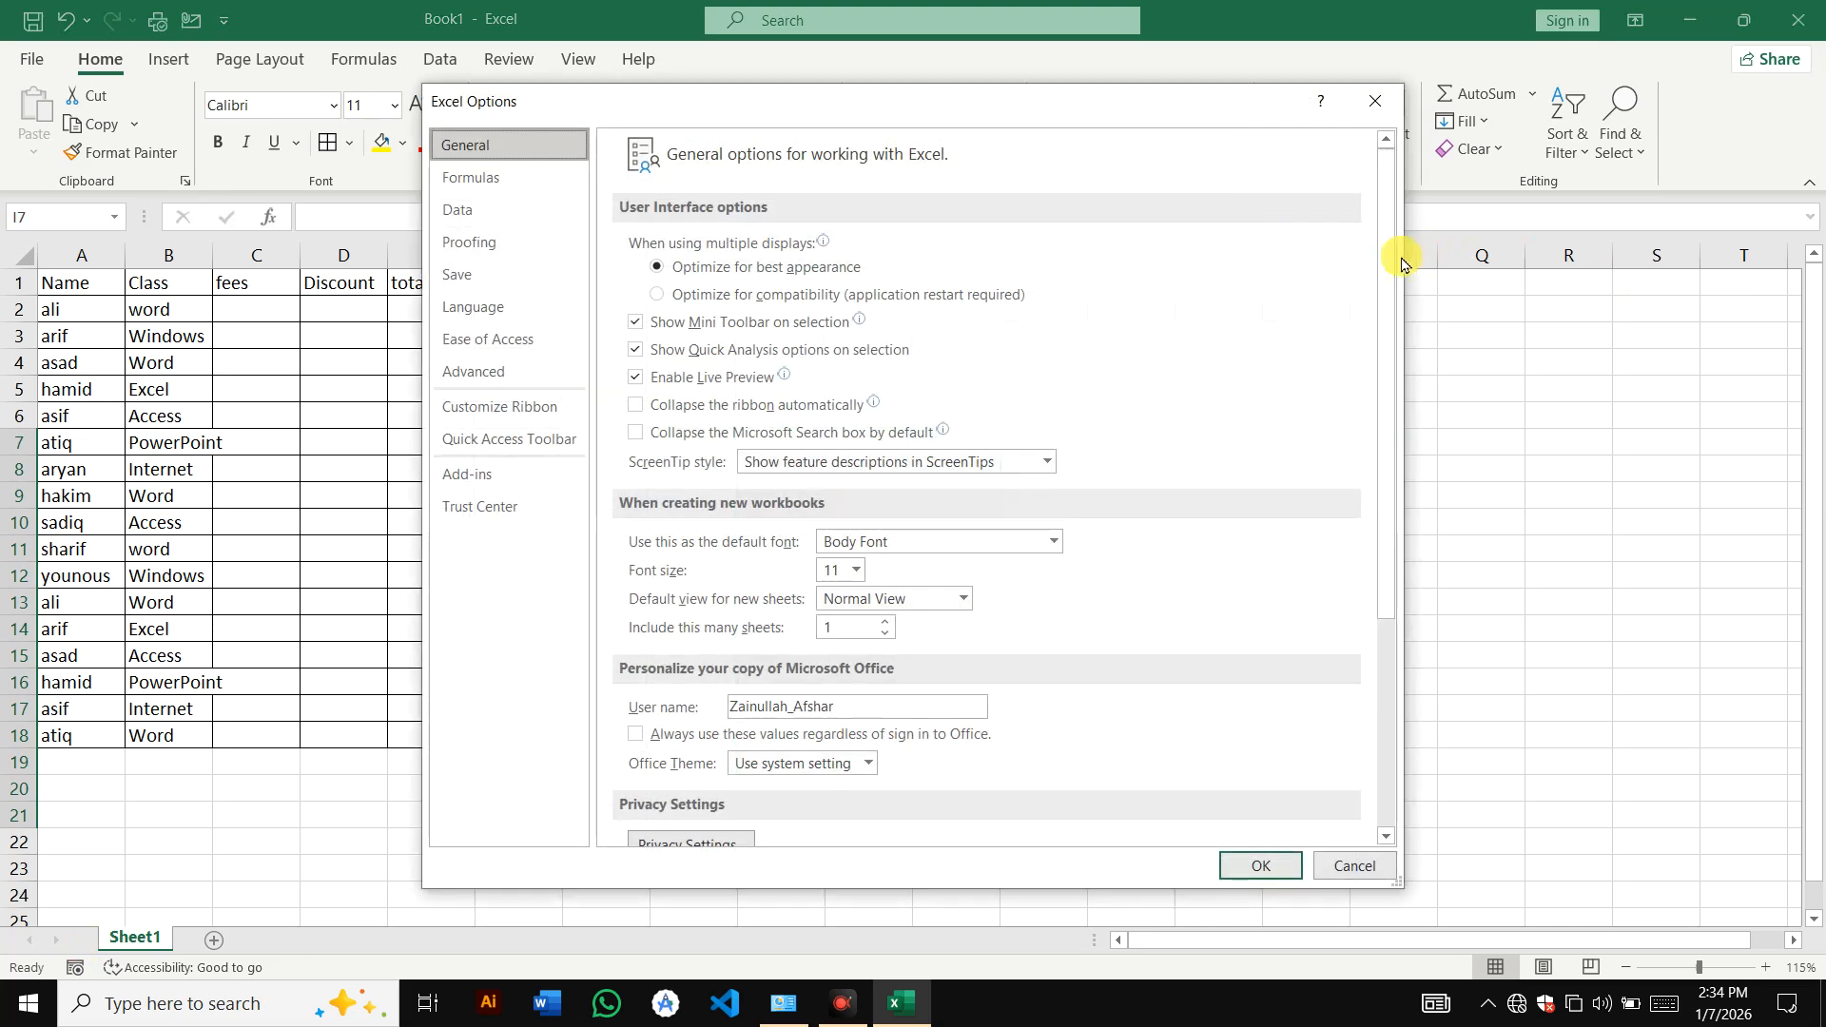
pyautogui.click(473, 371)
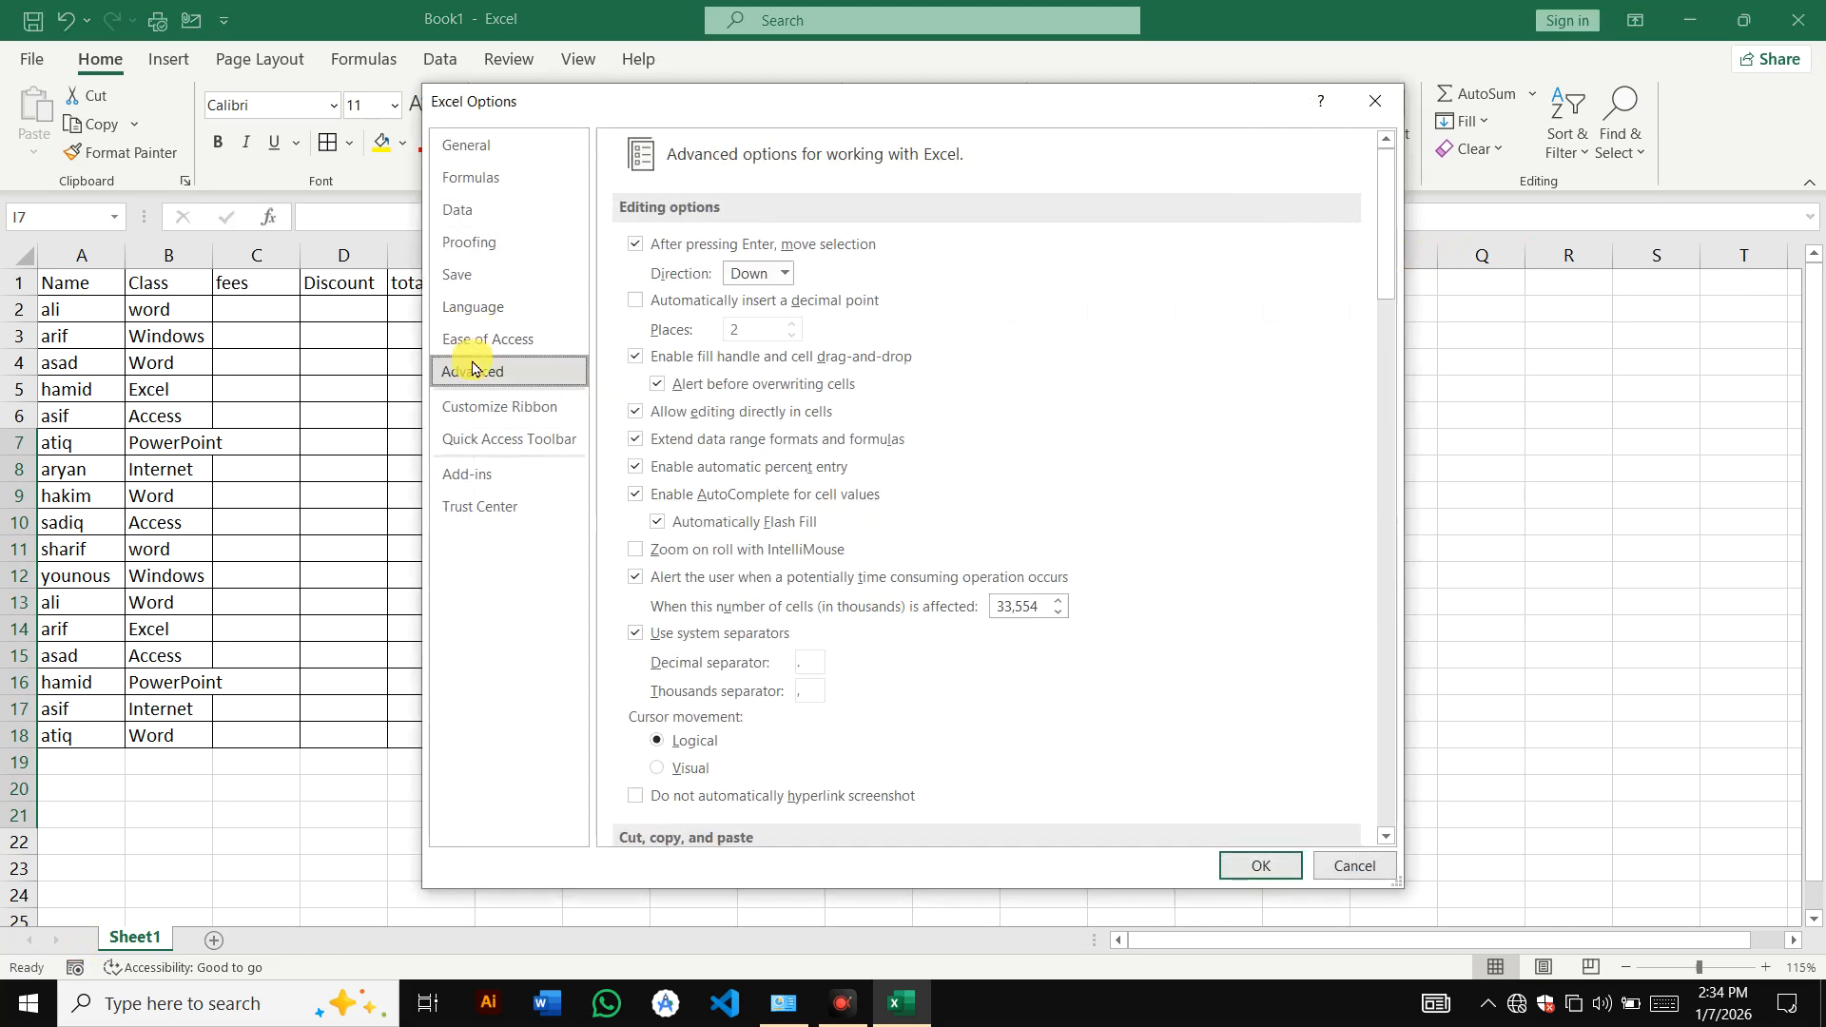
pyautogui.moveTo(1385, 256); pyautogui.dragTo(1406, 799)
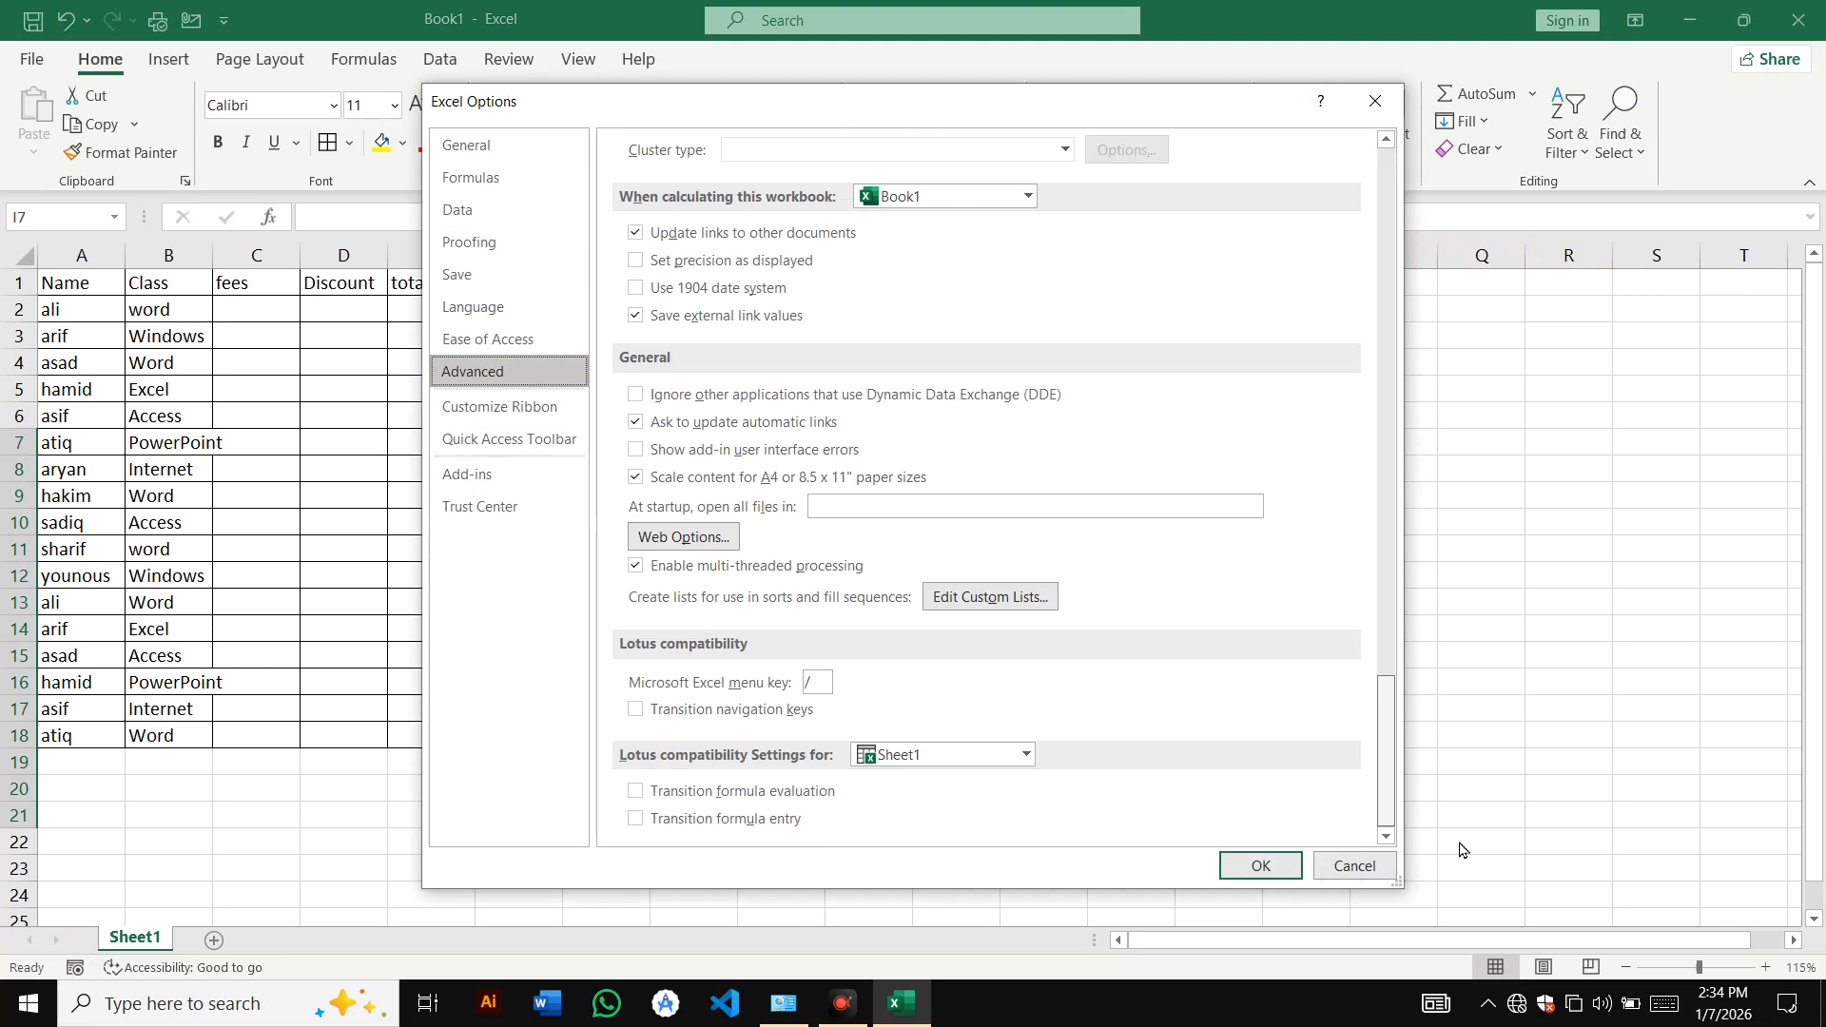
pyautogui.click(971, 599)
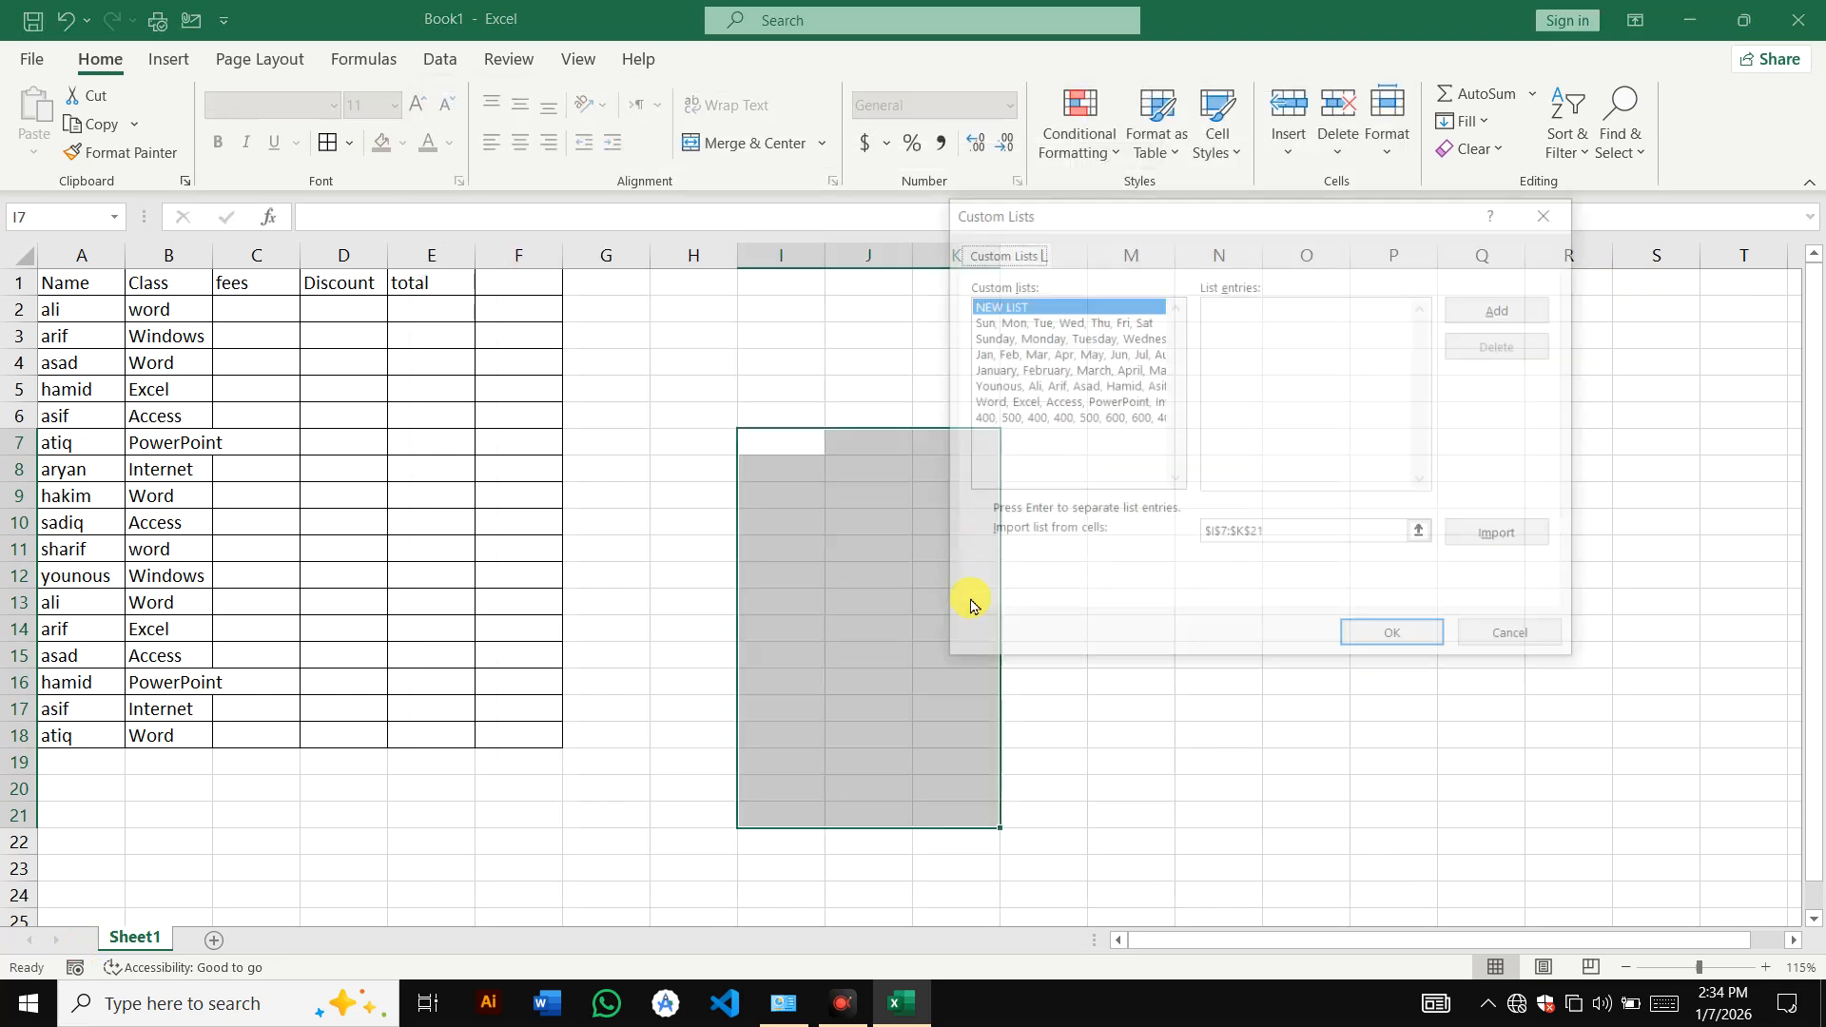
pyautogui.click(1059, 328)
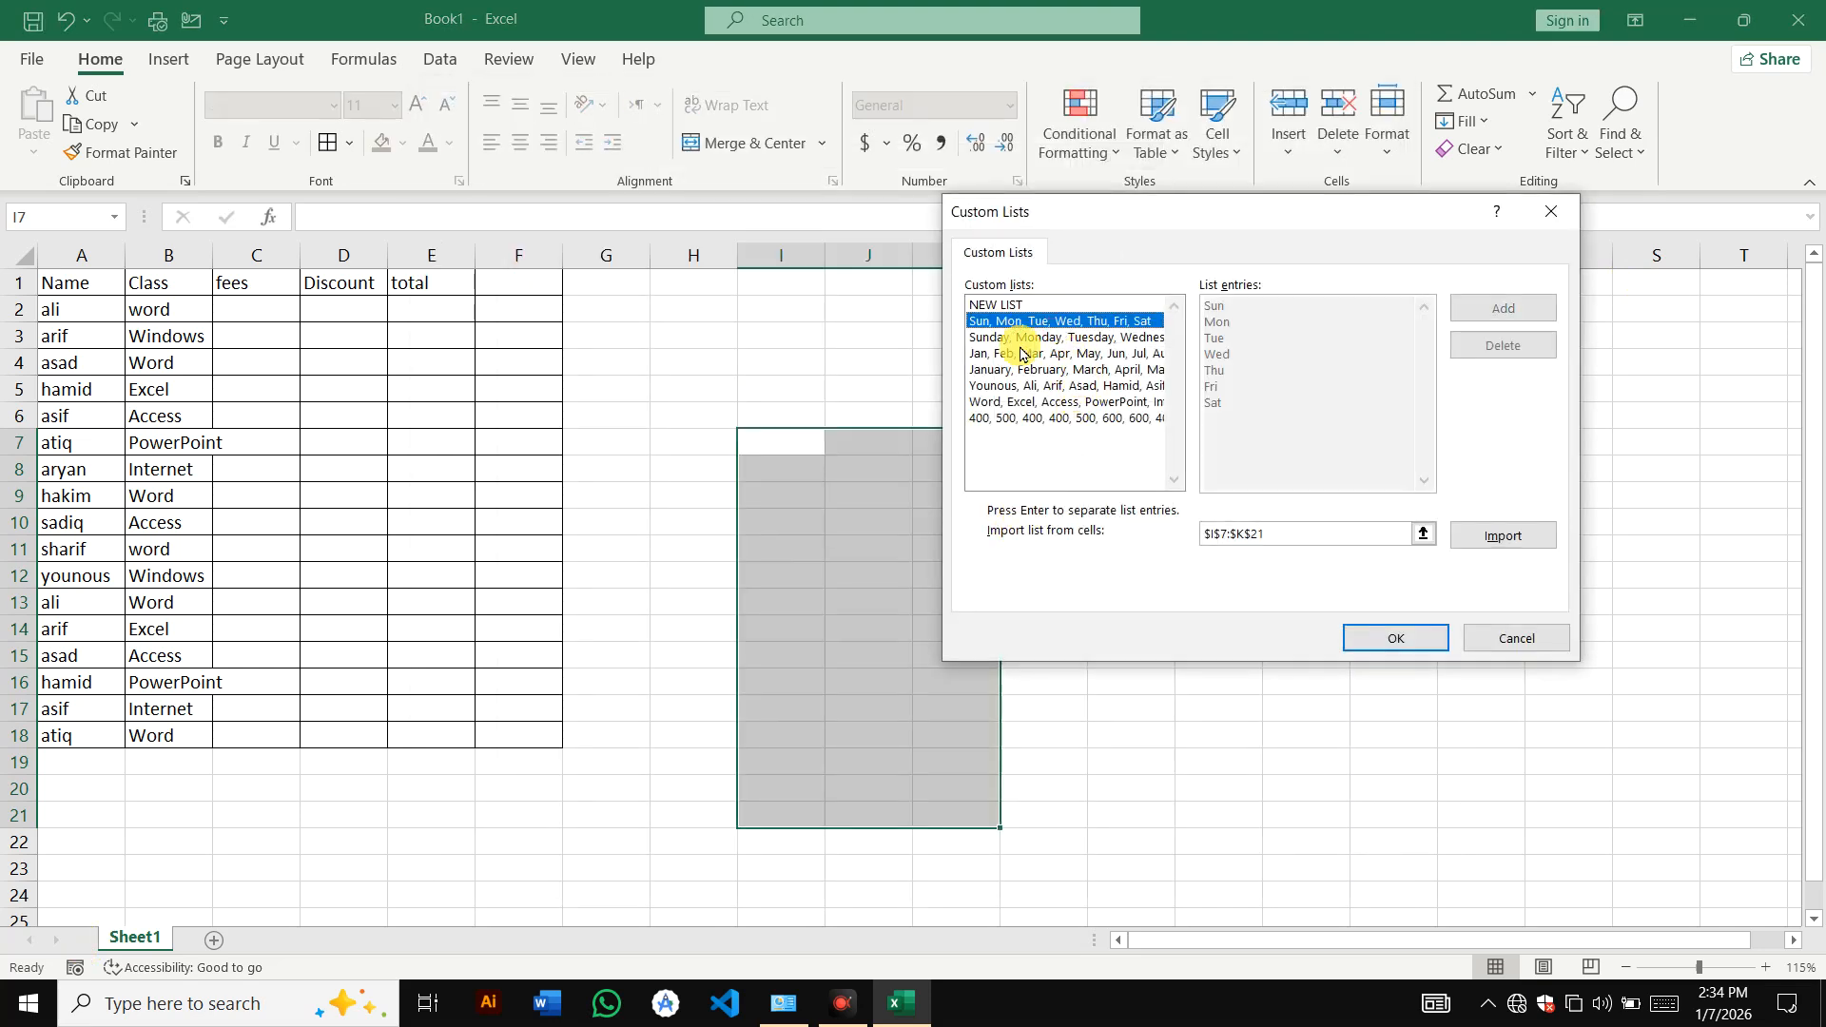
# - View the entries of the full weekday list, both month lists and the custom name, class and fee lists in the Custom Lists editor
pyautogui.click(1029, 339)
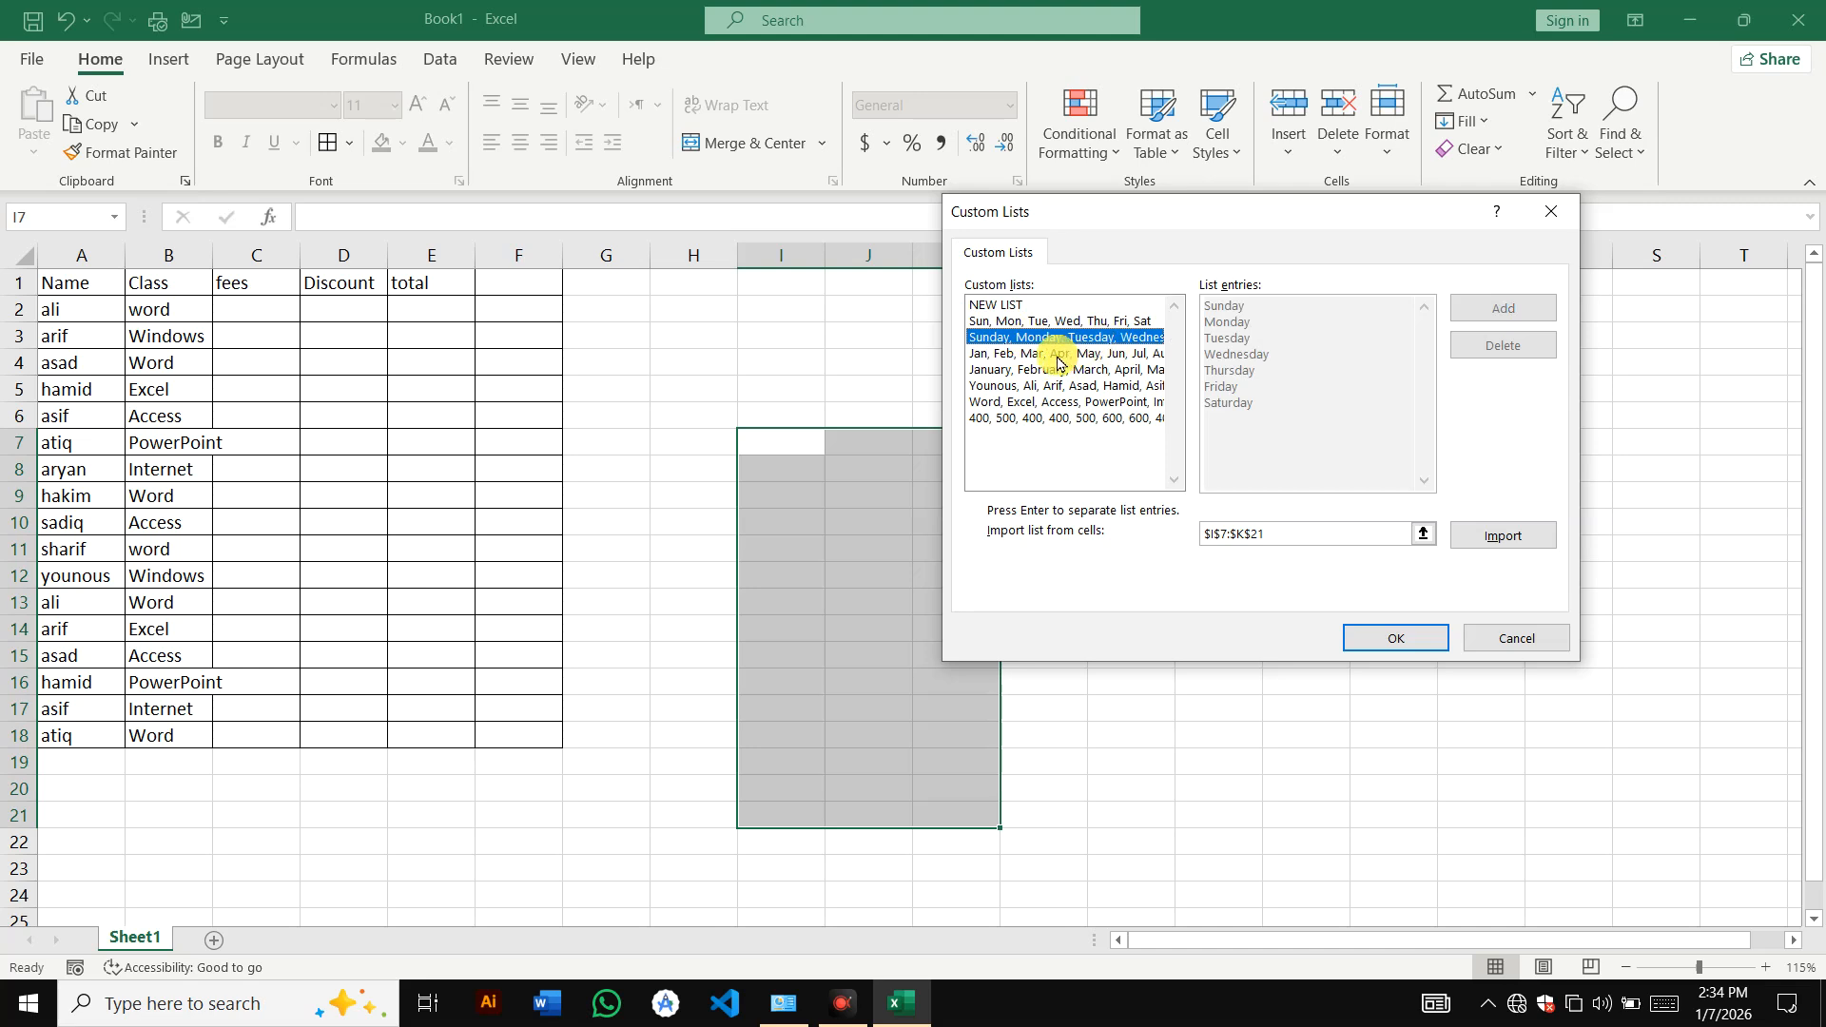
pyautogui.click(985, 355)
pyautogui.click(999, 370)
pyautogui.click(1014, 387)
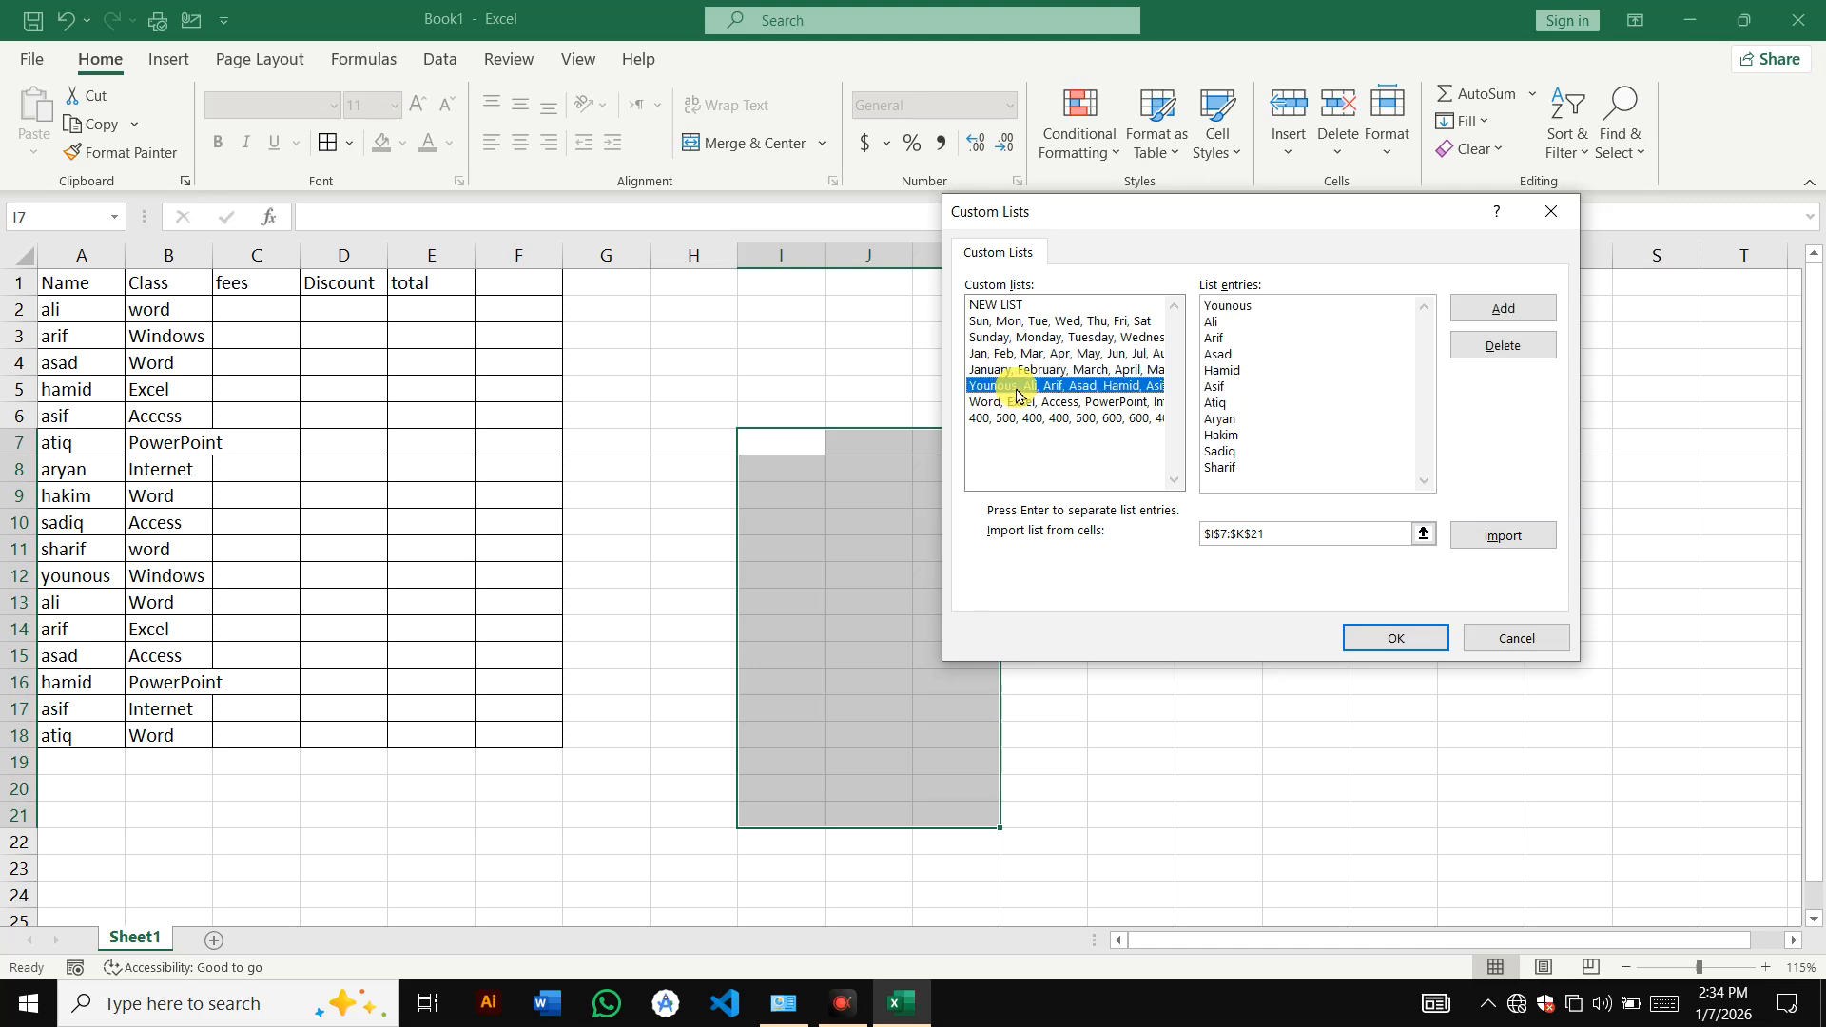
pyautogui.click(1025, 402)
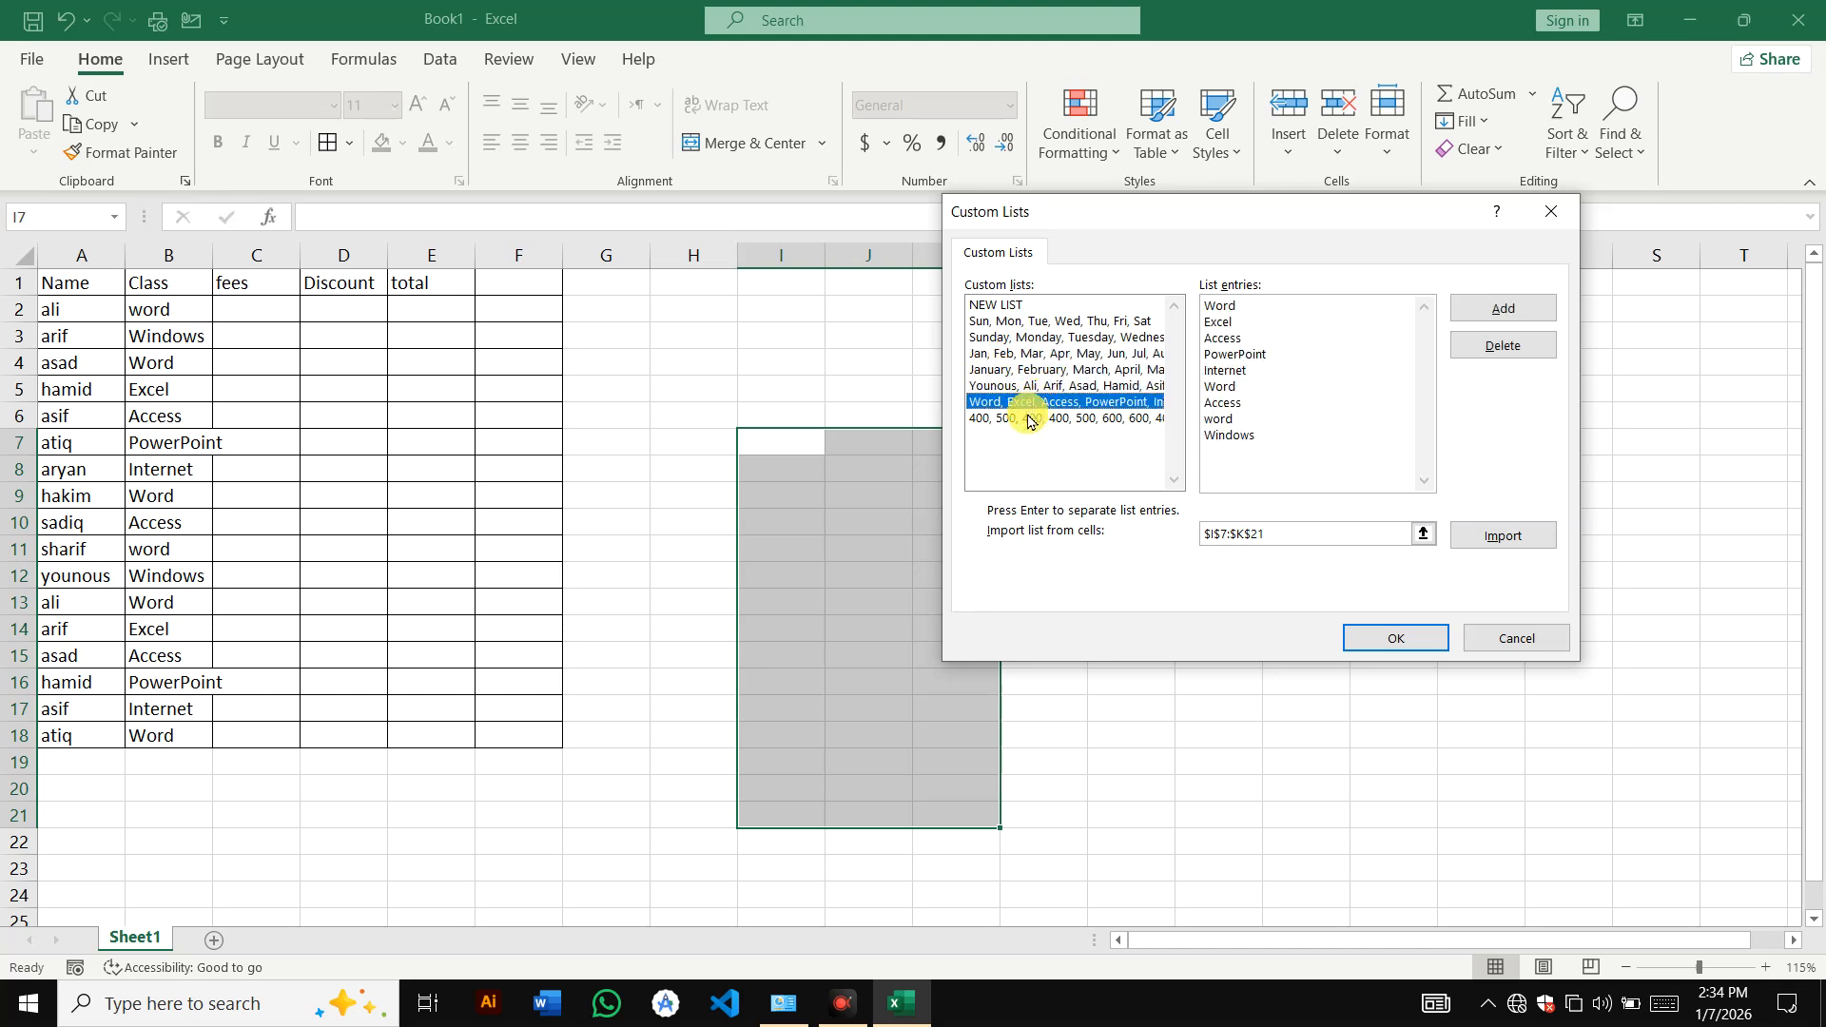
pyautogui.click(1028, 418)
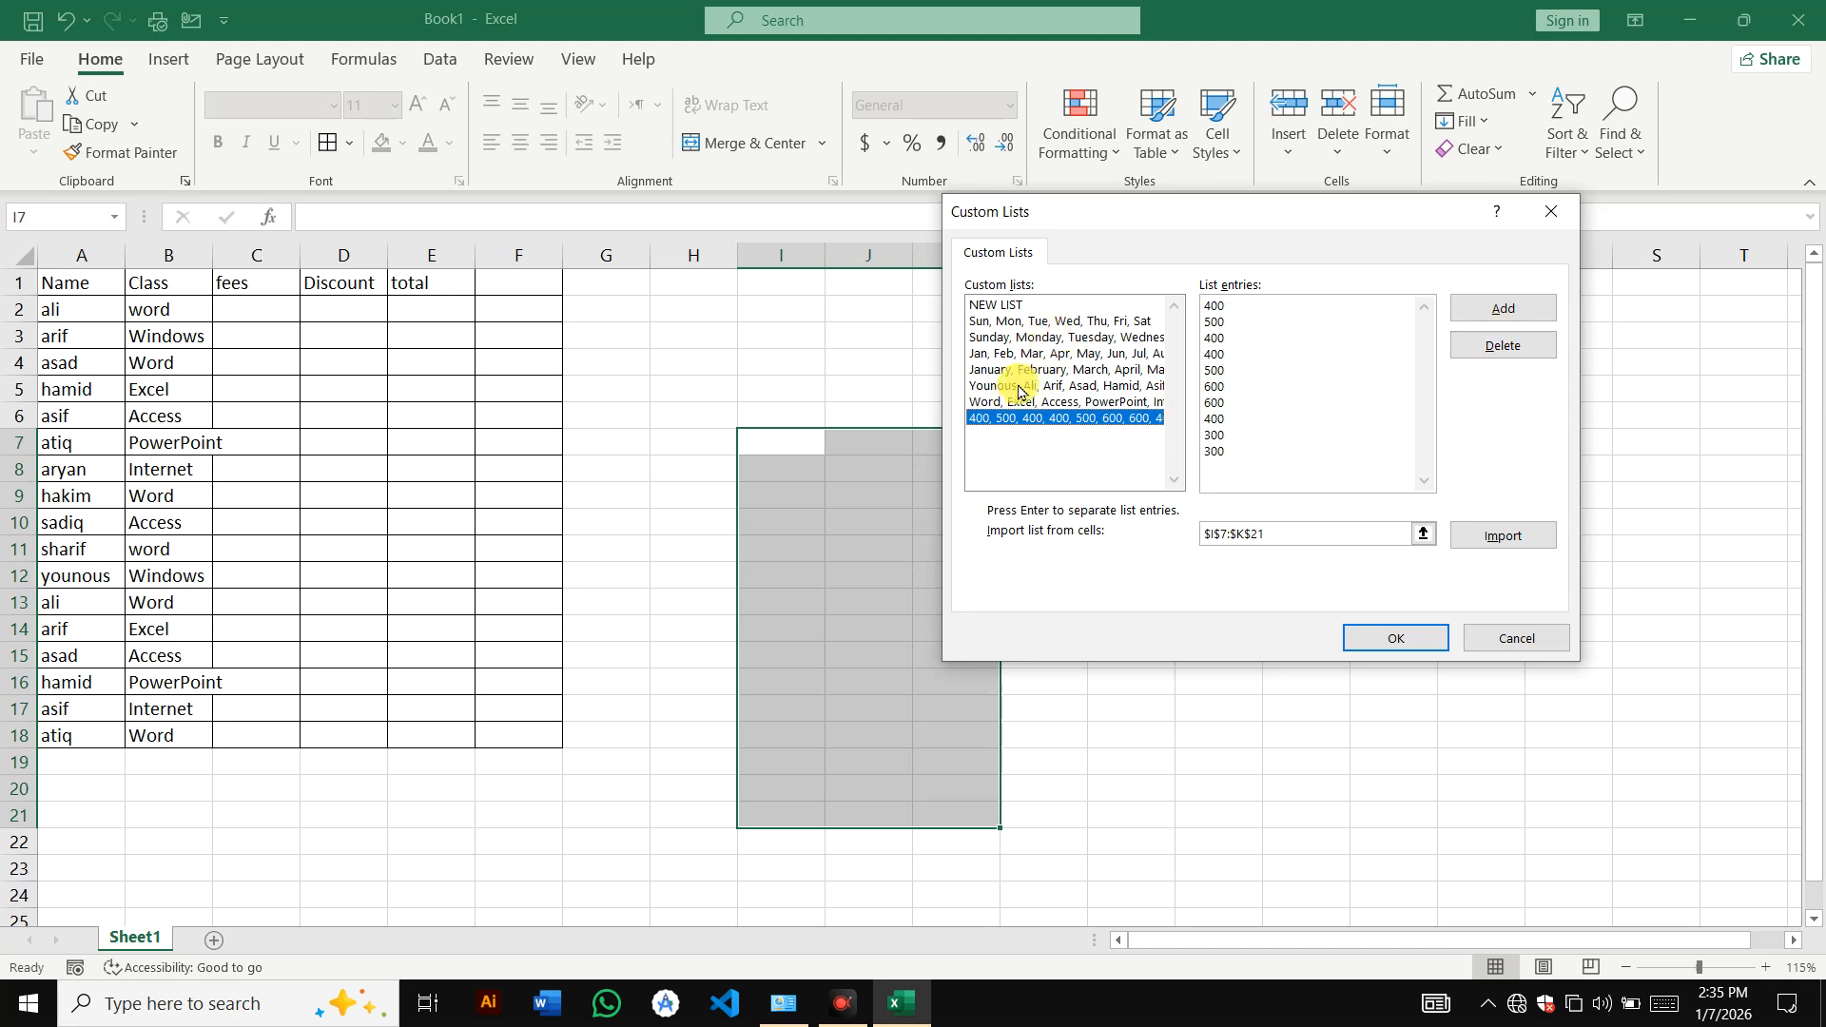
pyautogui.click(1012, 405)
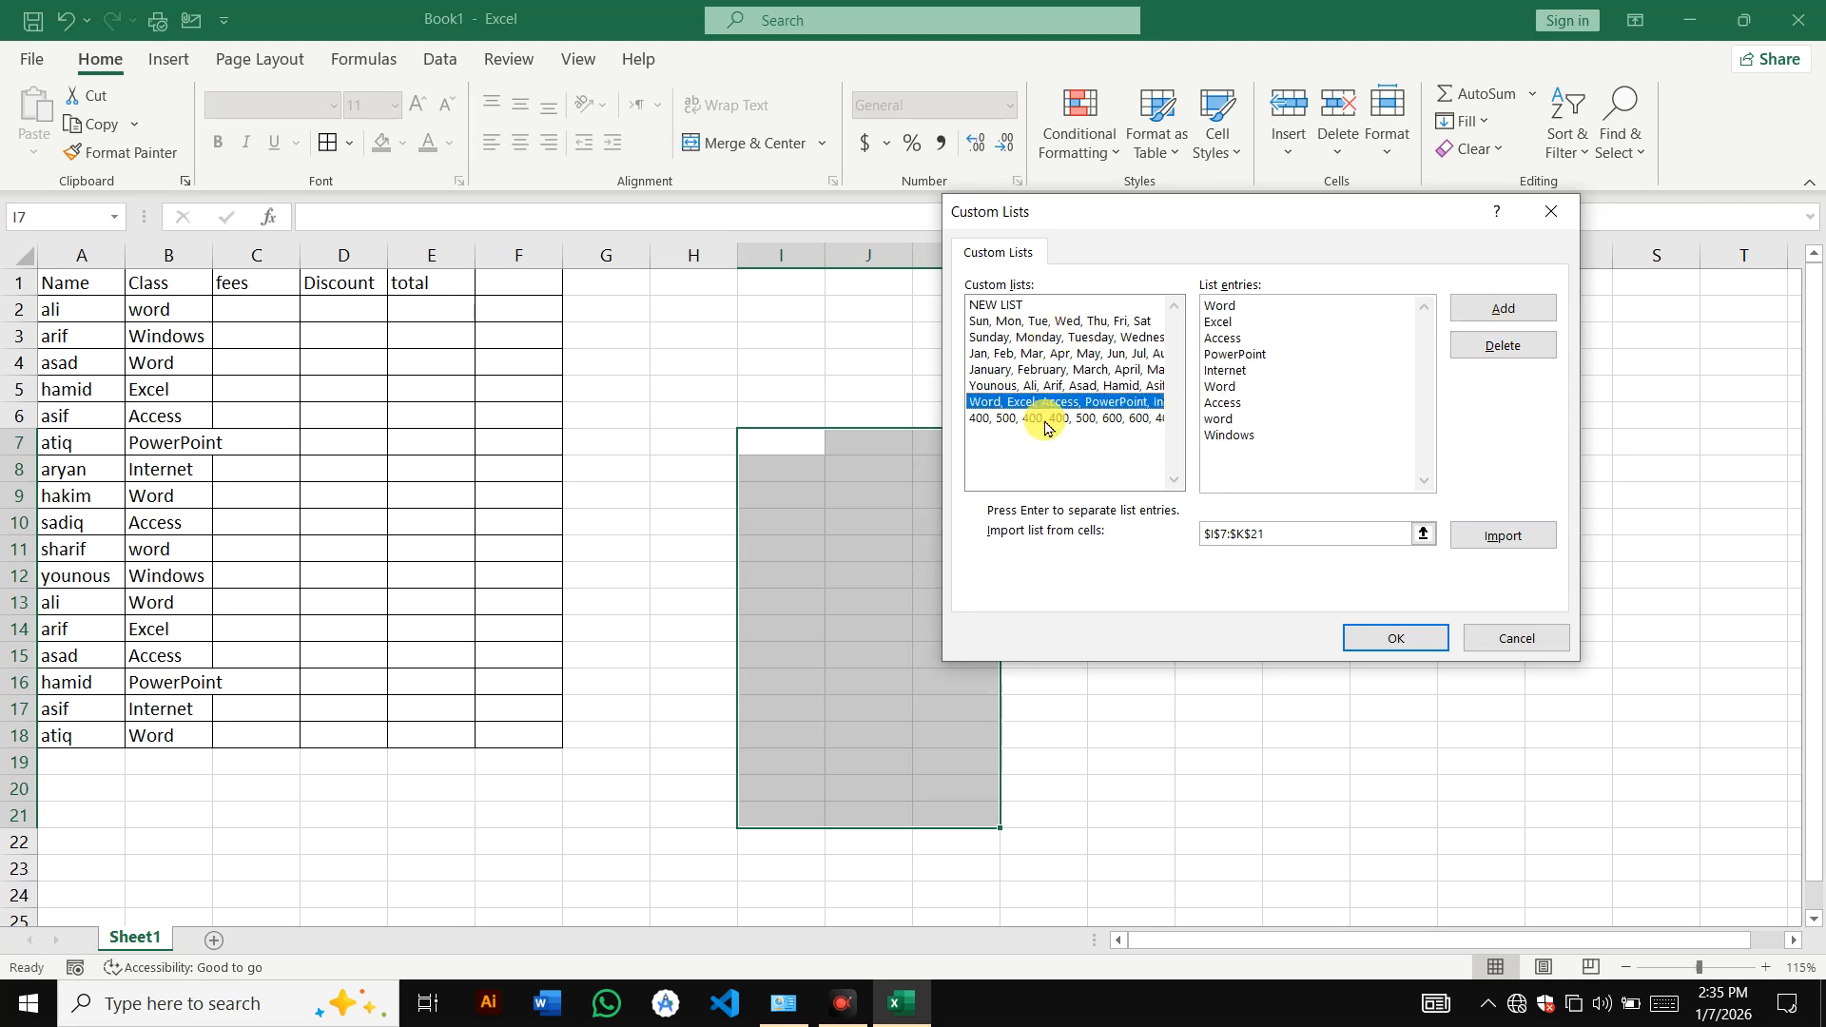
pyautogui.click(1054, 386)
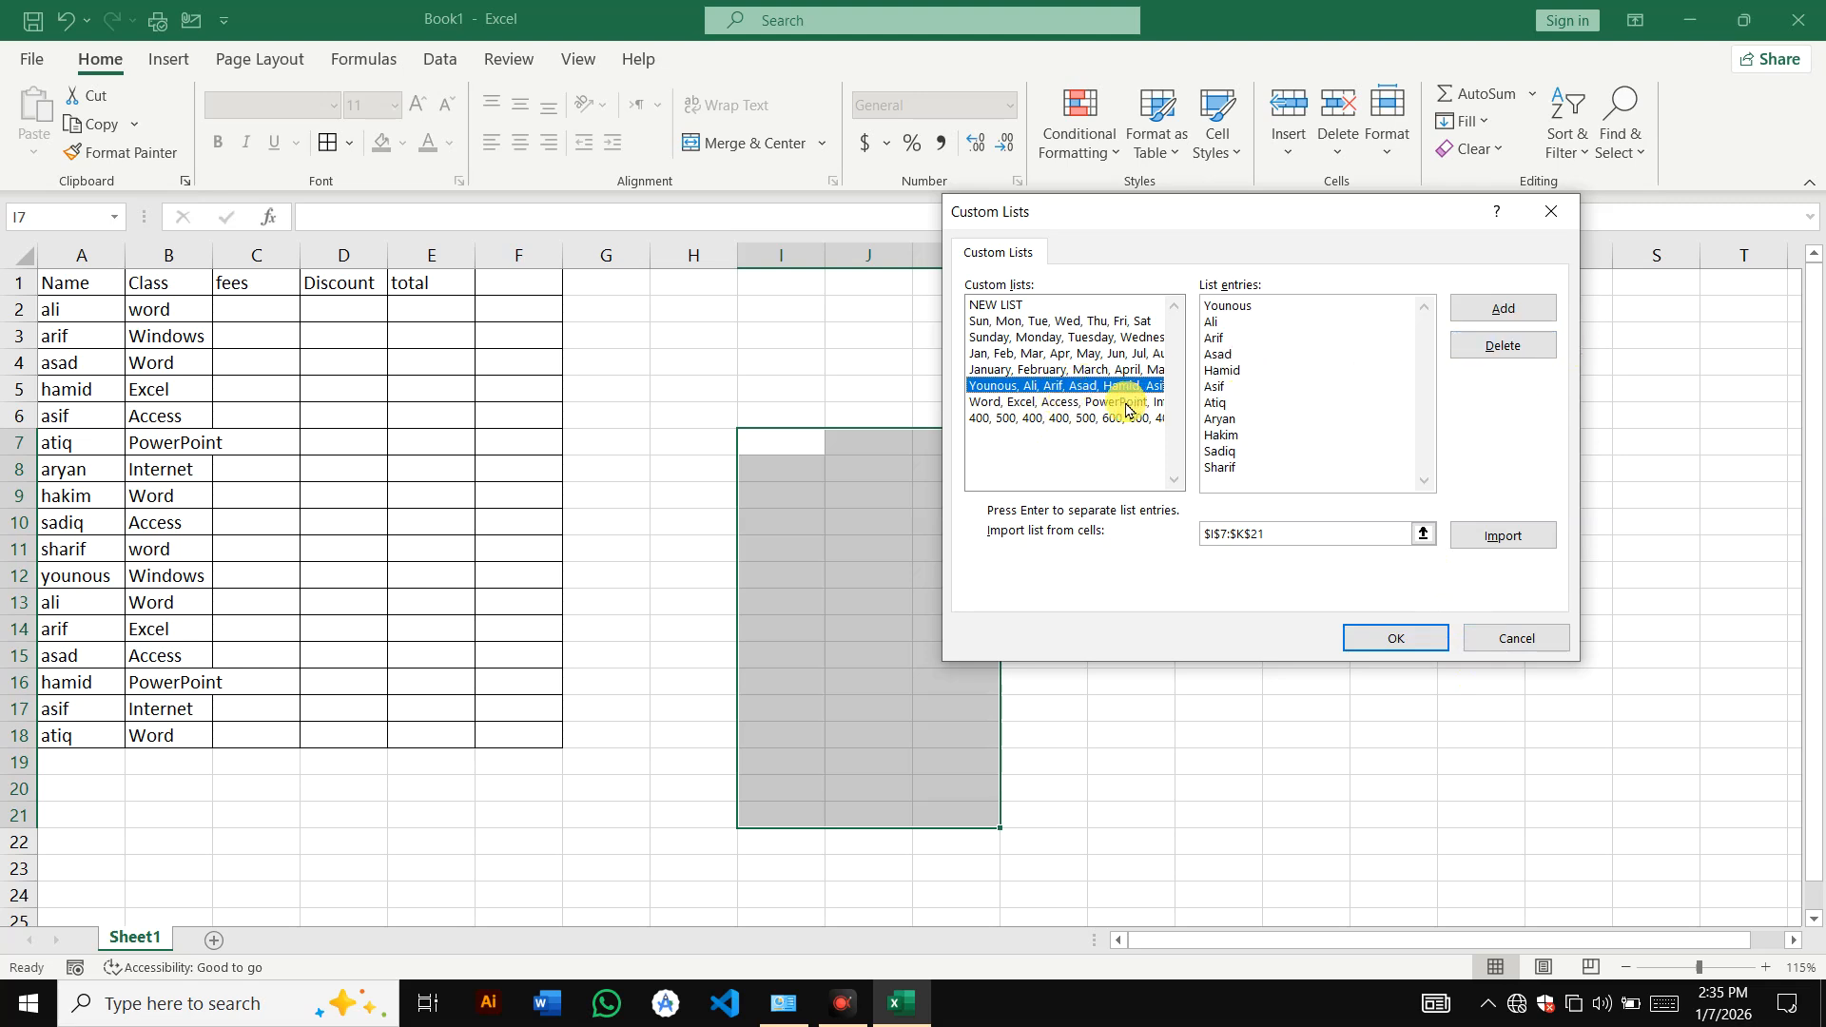
pyautogui.click(1067, 421)
pyautogui.click(1512, 310)
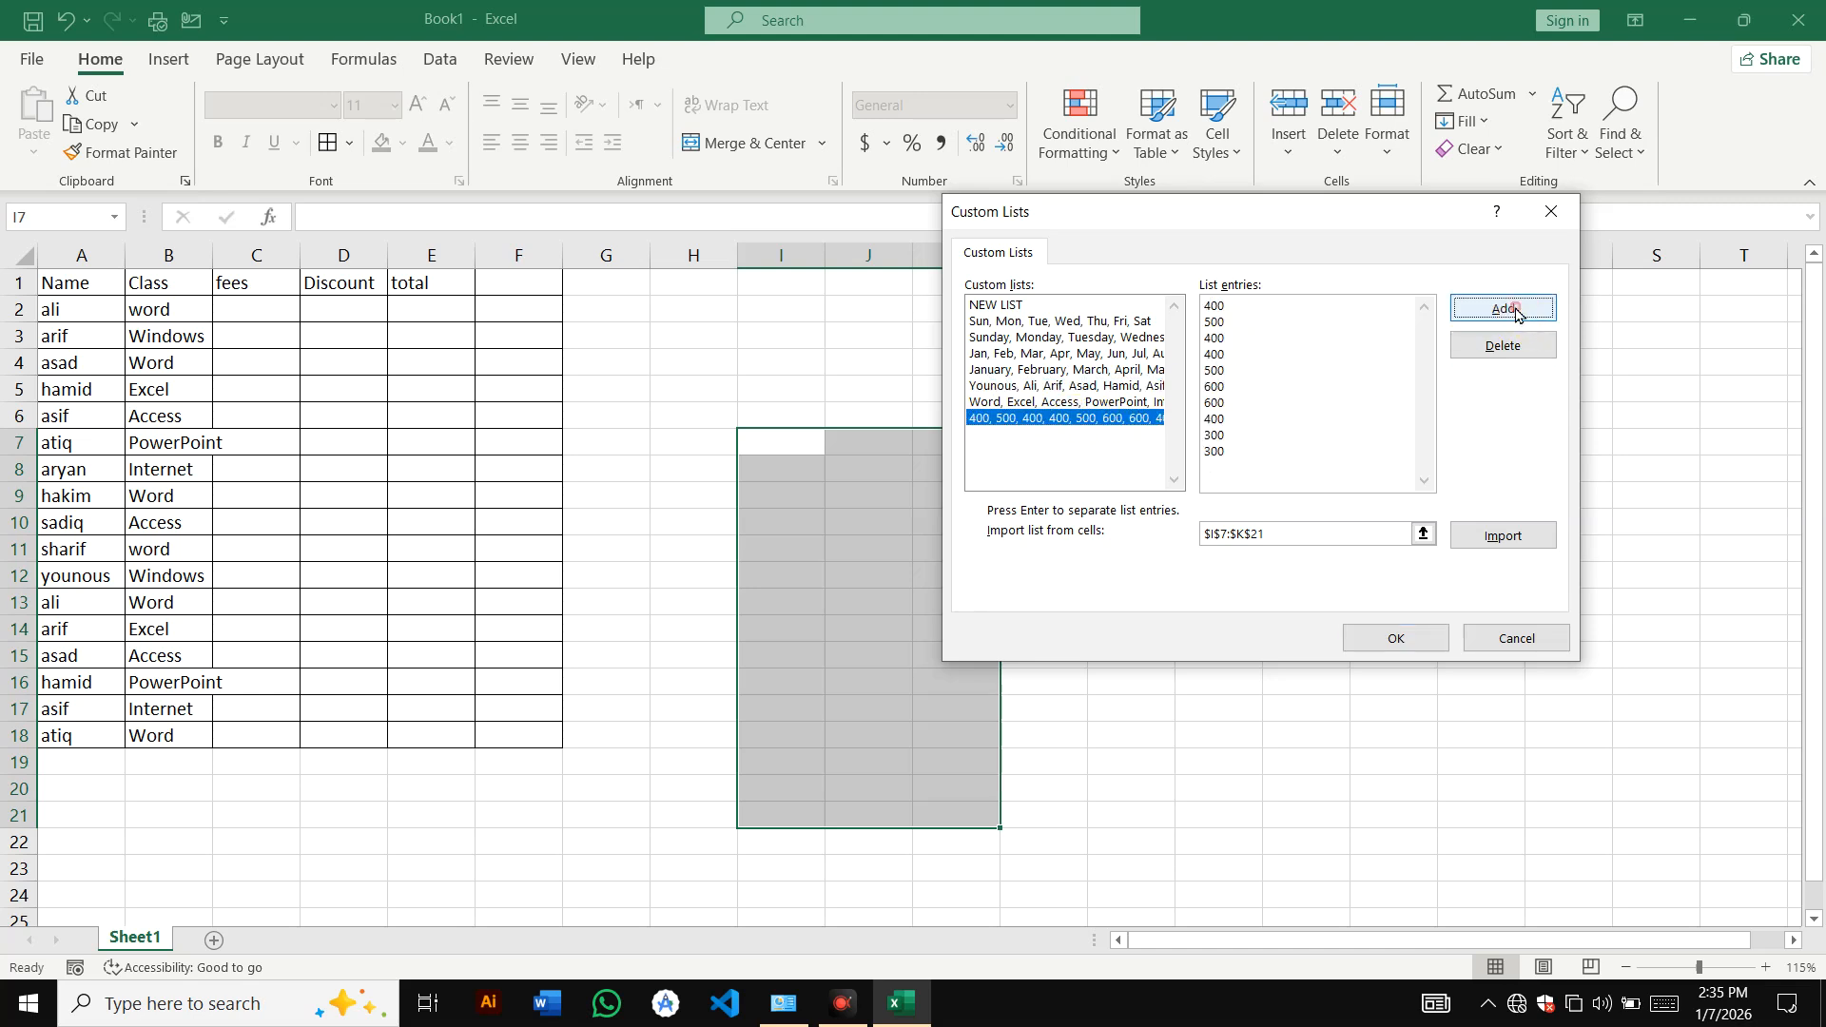
pyautogui.click(1313, 346)
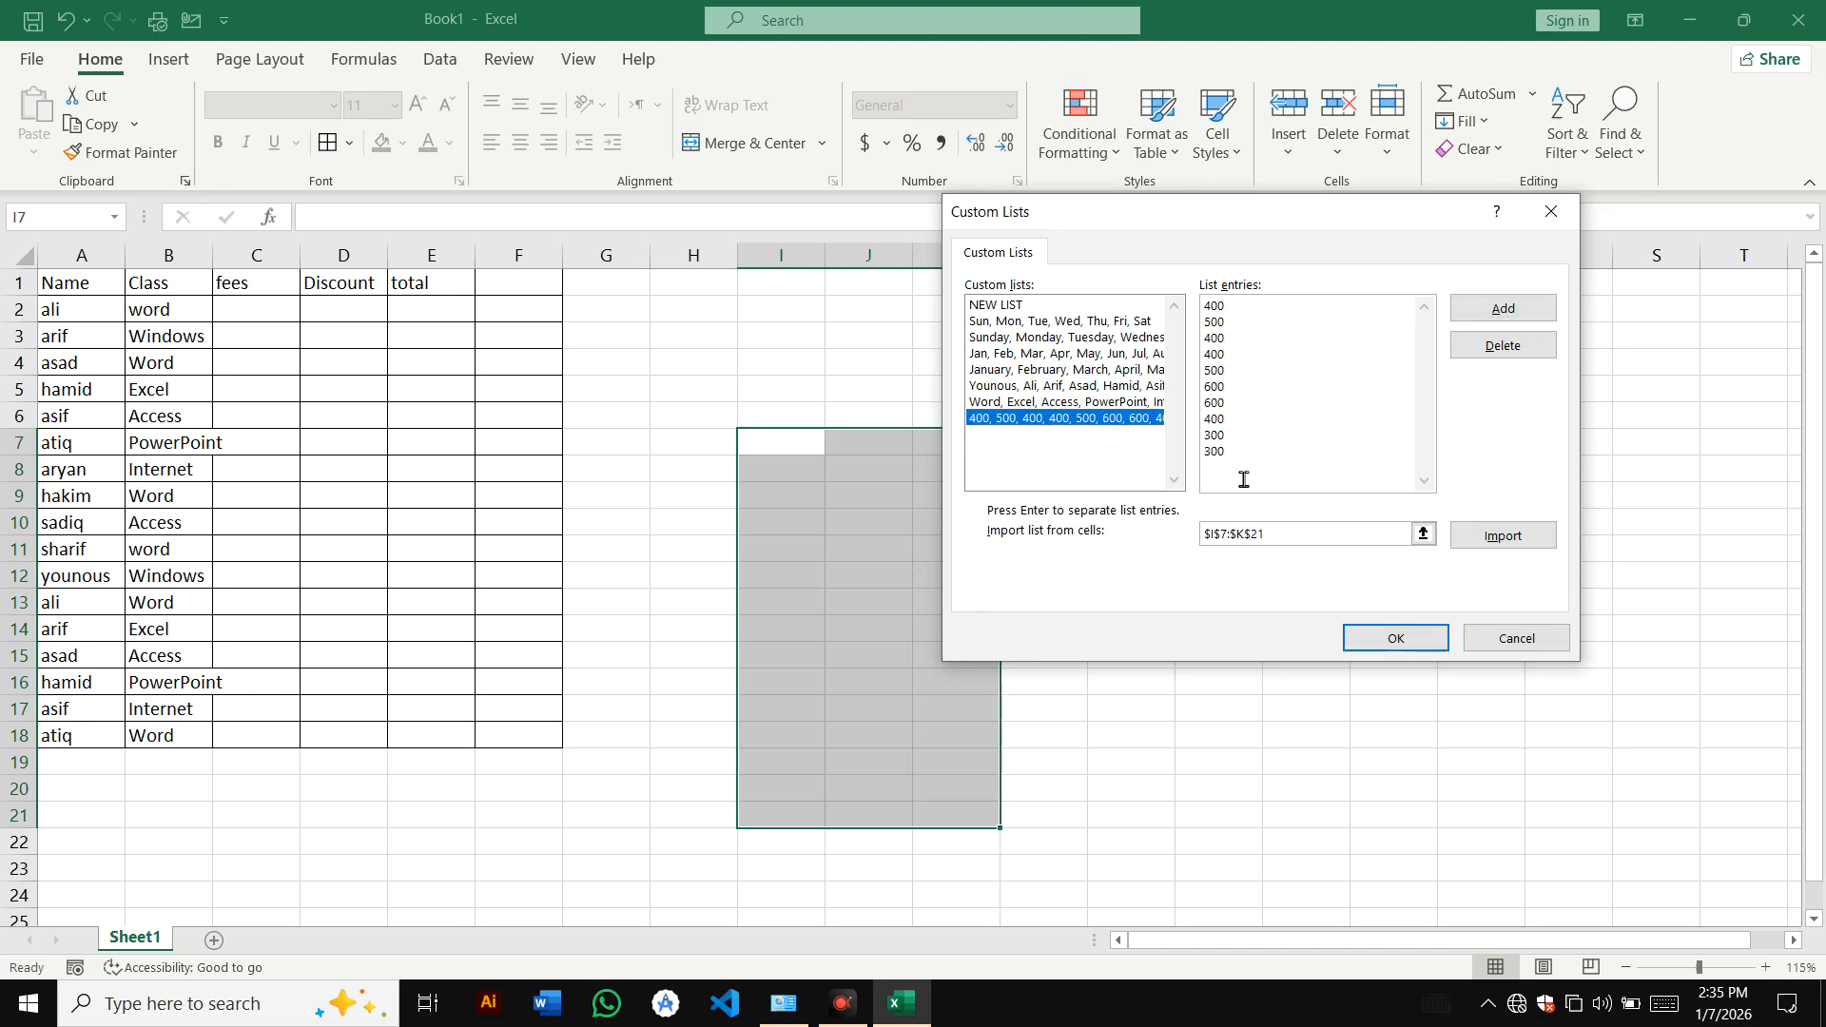
pyautogui.moveTo(1243, 482); pyautogui.dragTo(1184, 292)
pyautogui.press('Delete')
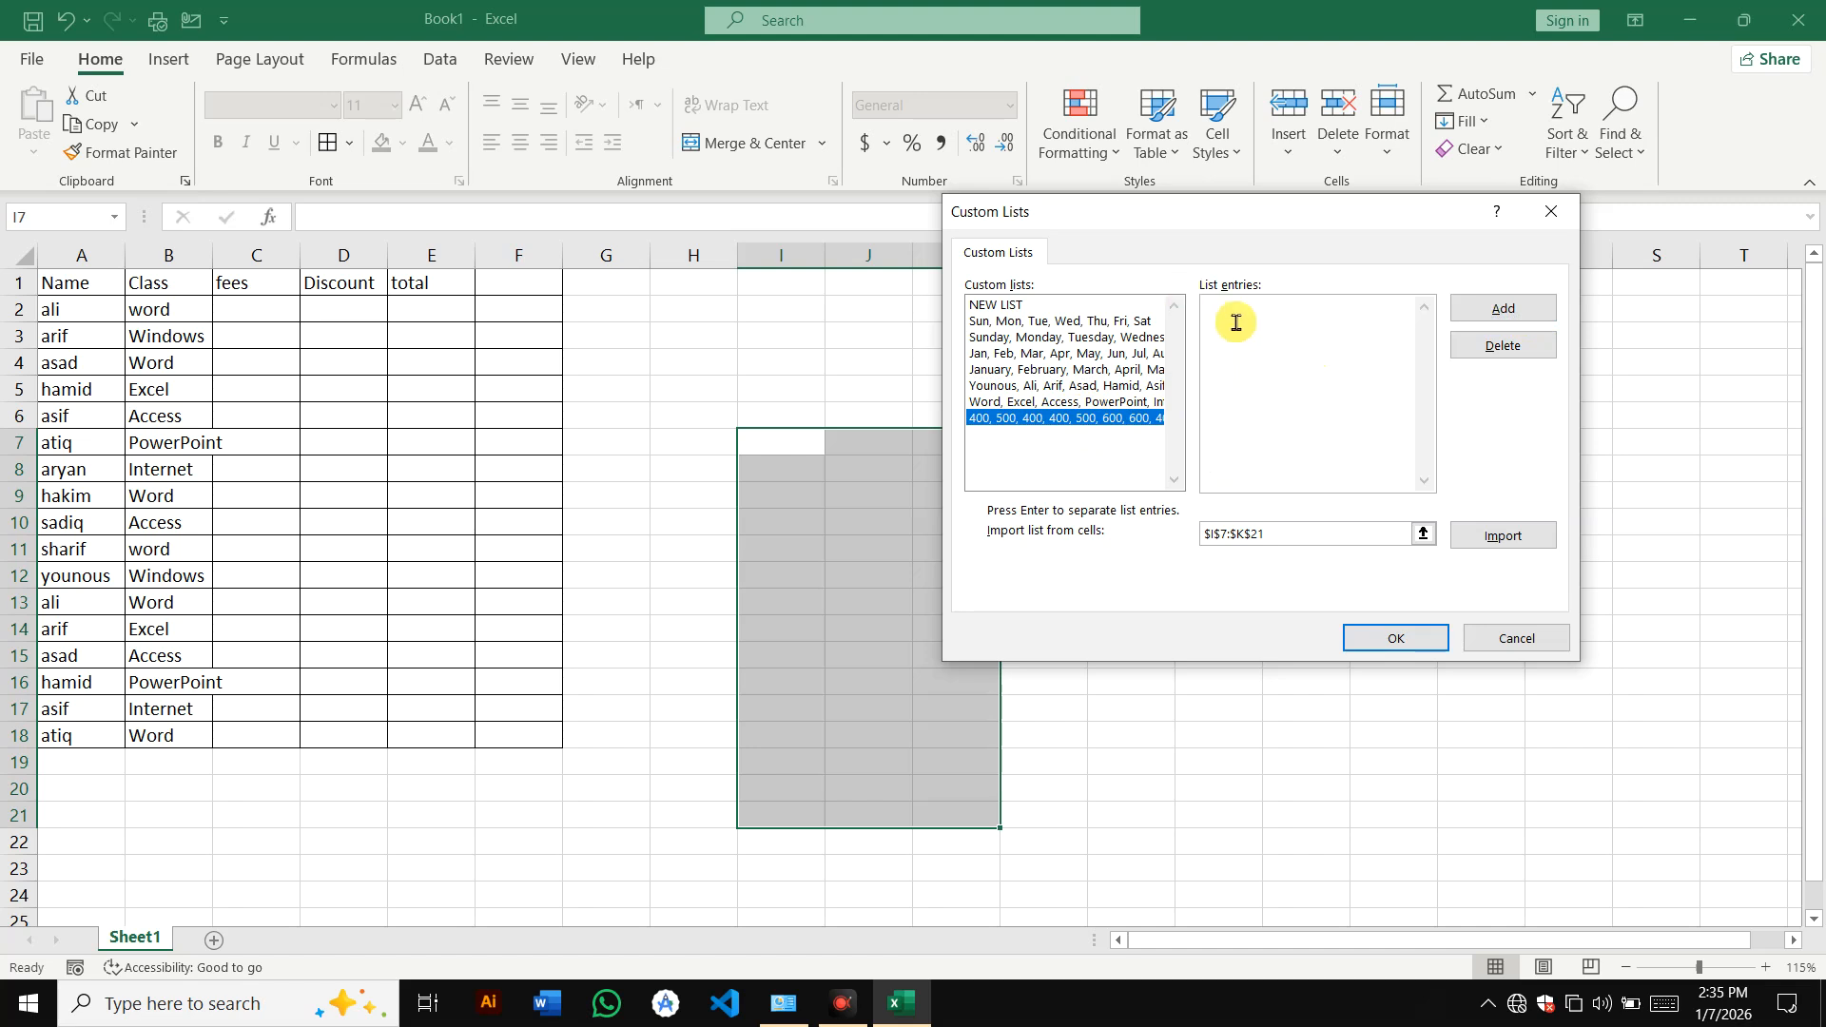
# - Create a new custom list containing six women's first names, add it to the custom lists and confirm the options
pyautogui.click(1498, 306)
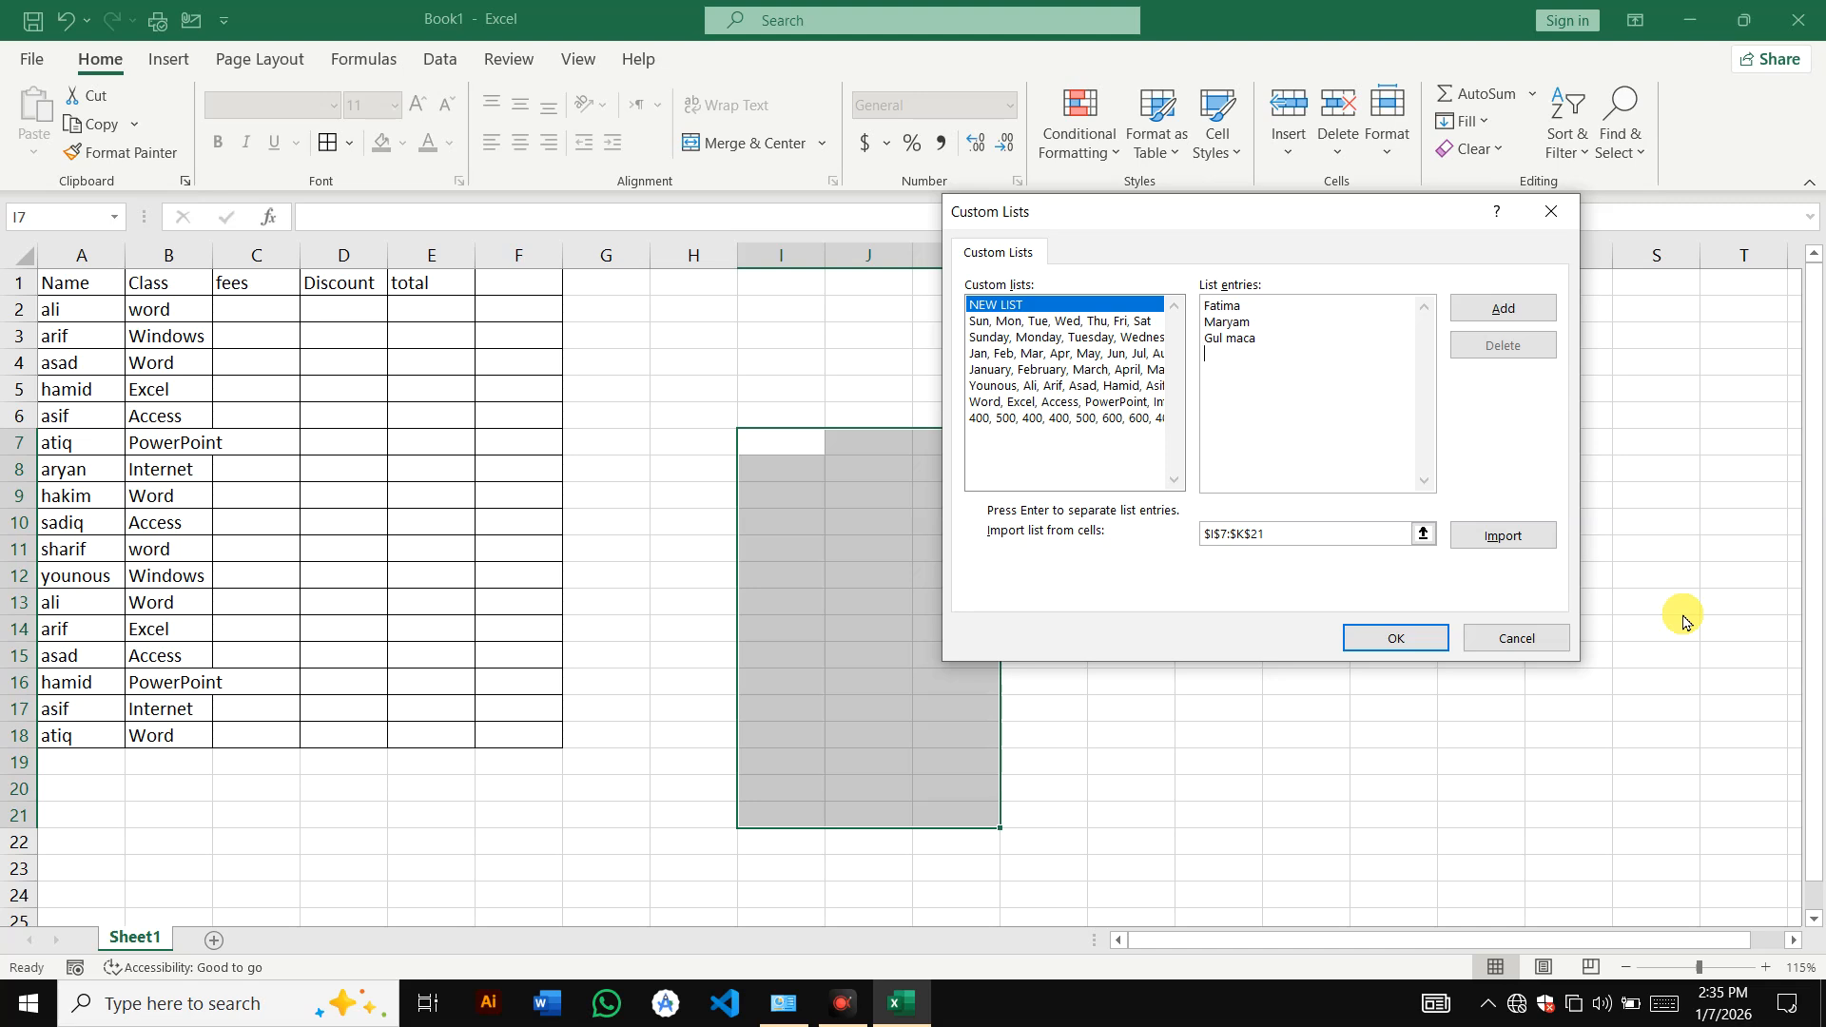
pyautogui.write('ina')
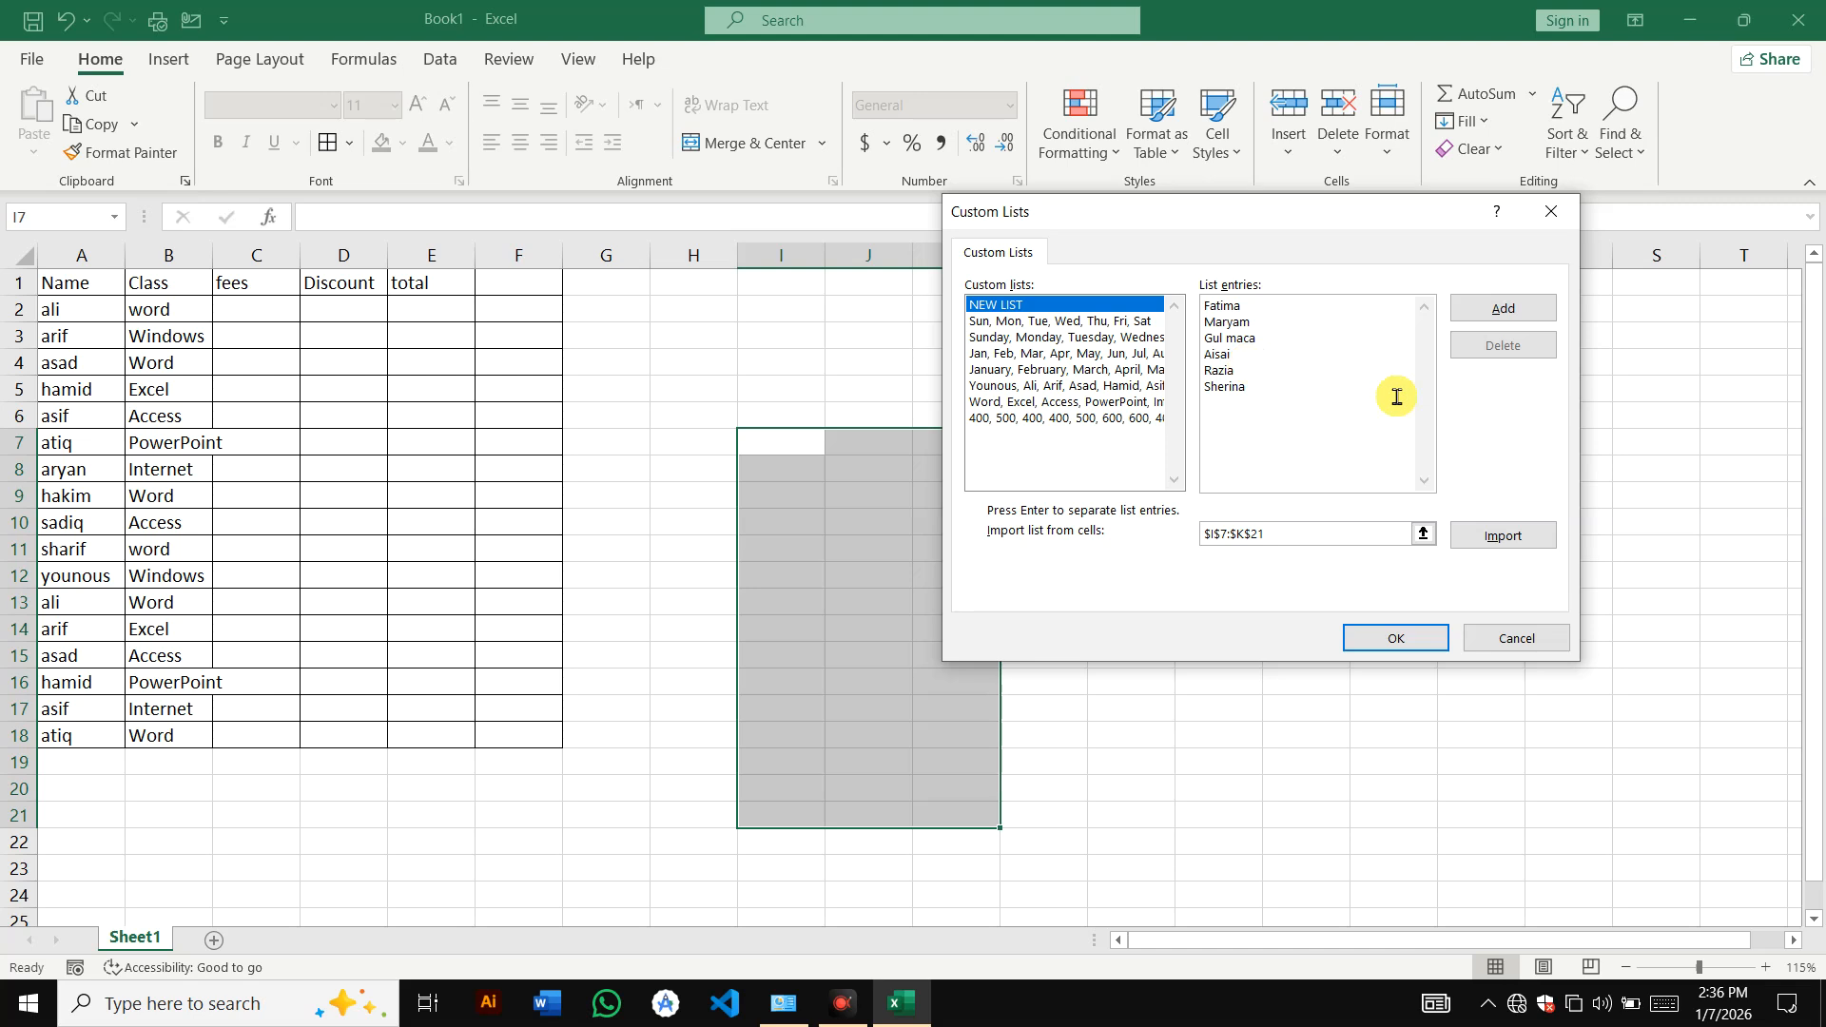
pyautogui.click(1506, 330)
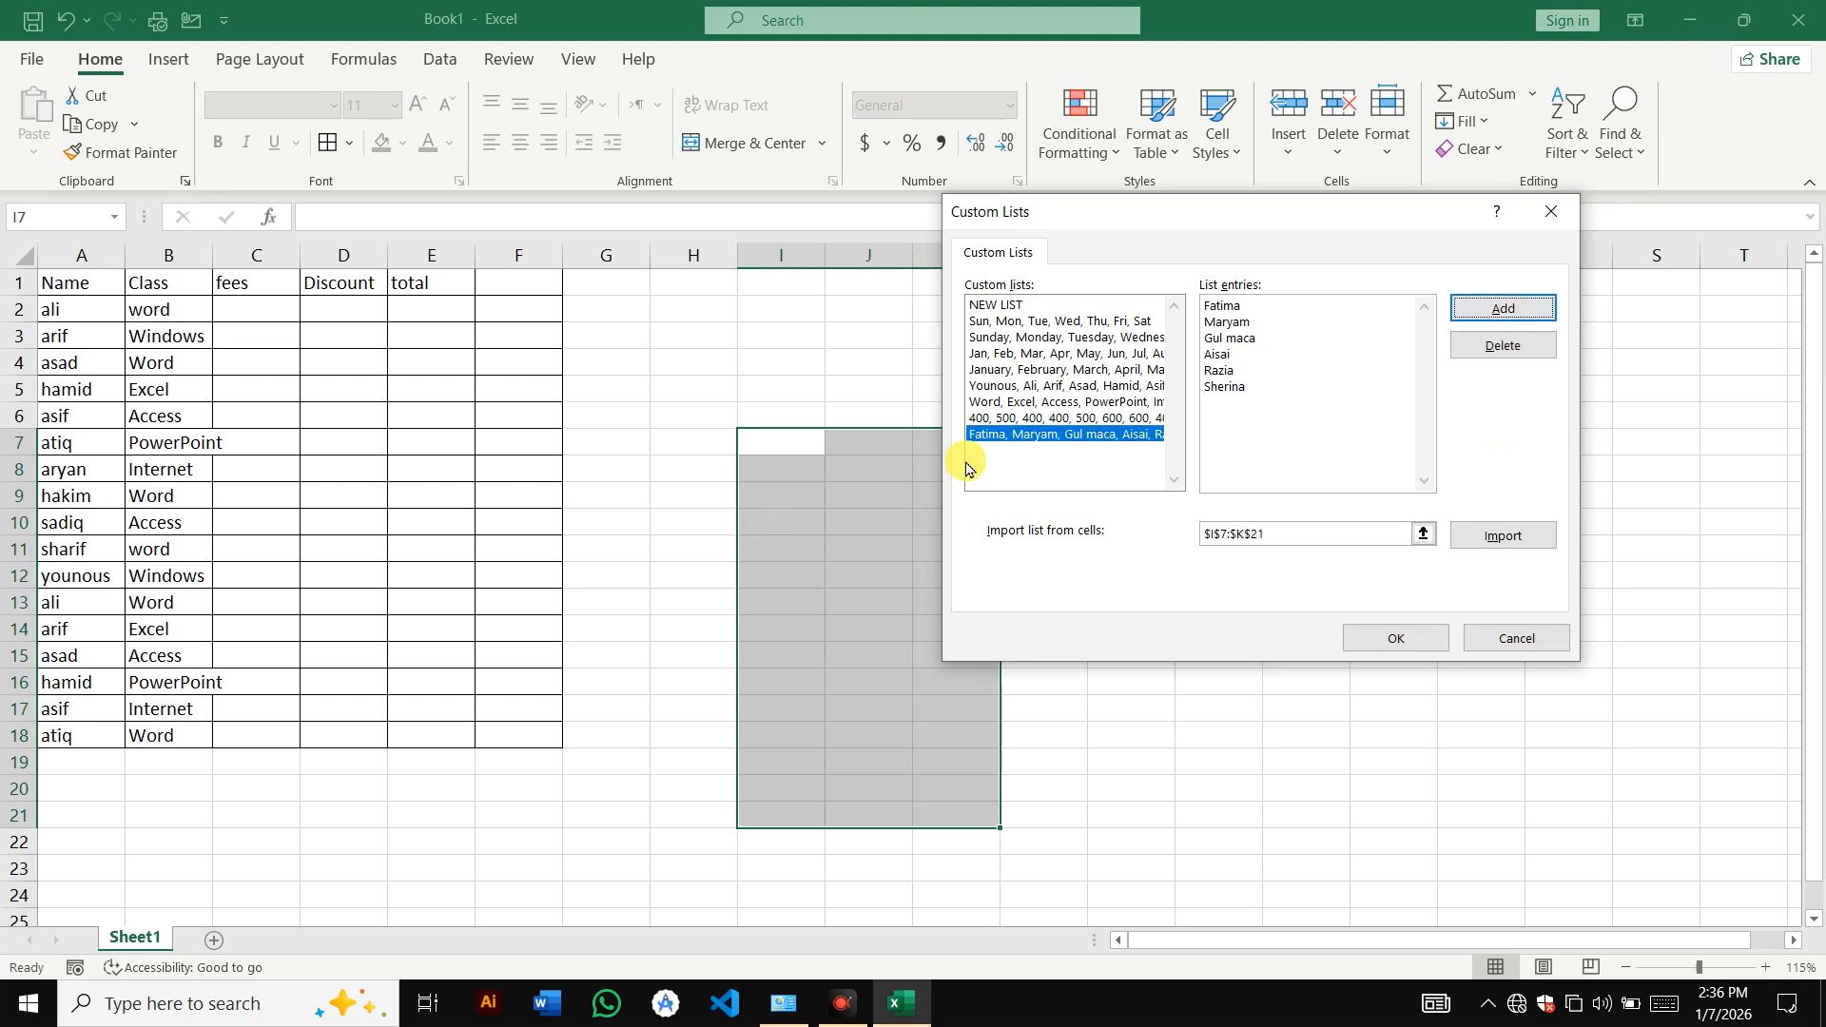
pyautogui.click(1394, 643)
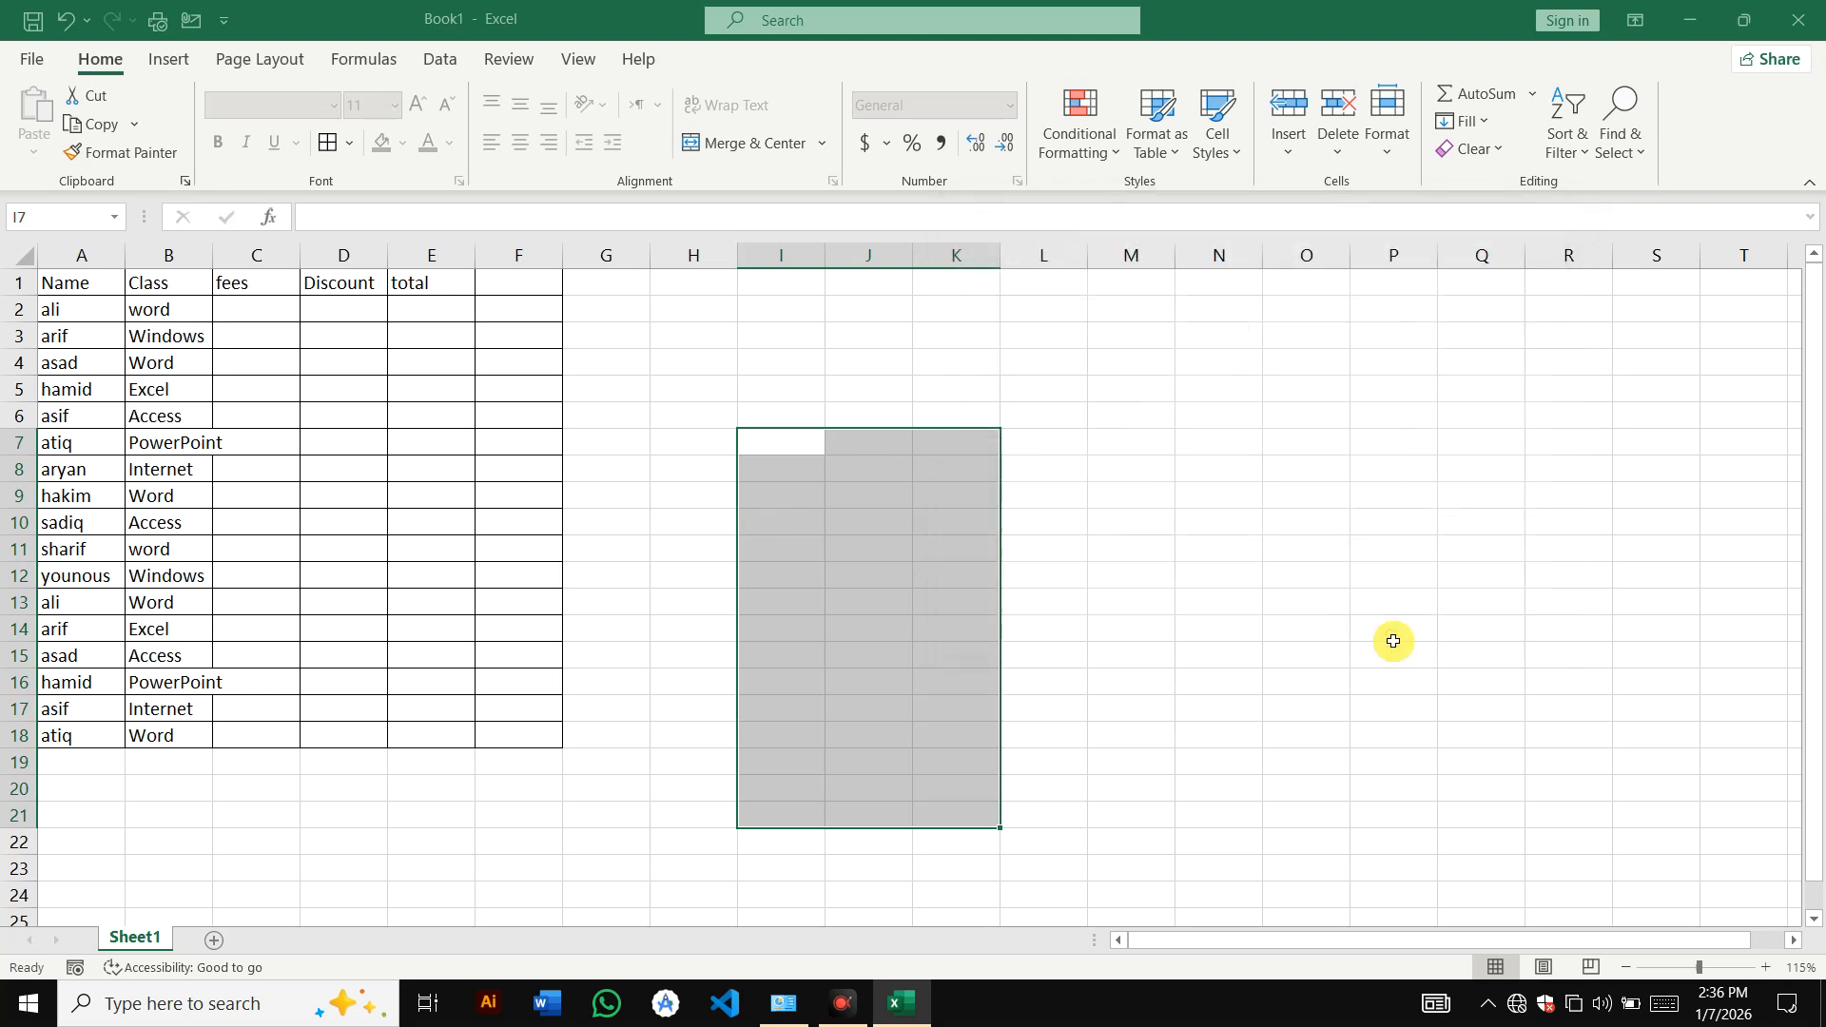
pyautogui.click(1248, 866)
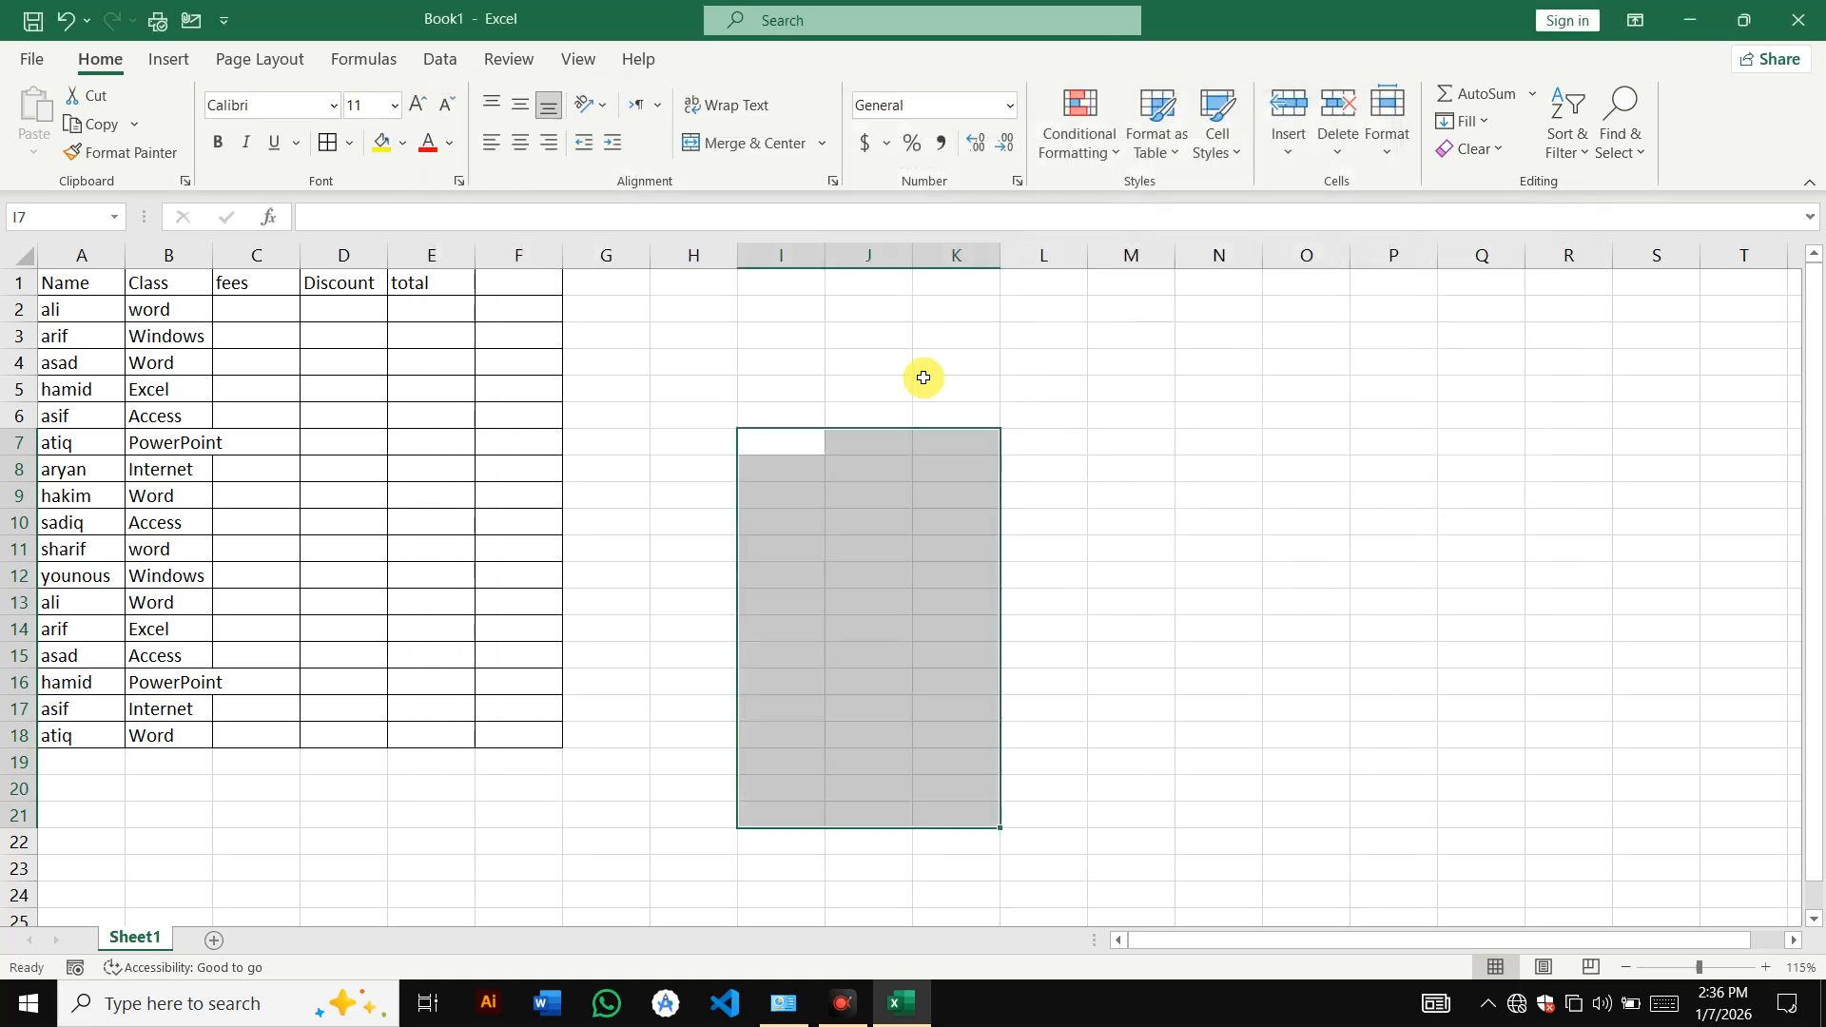
# - Enter the new custom list's first name in I5 in lowercase and autofill the names down to I19
pyautogui.click(789, 390)
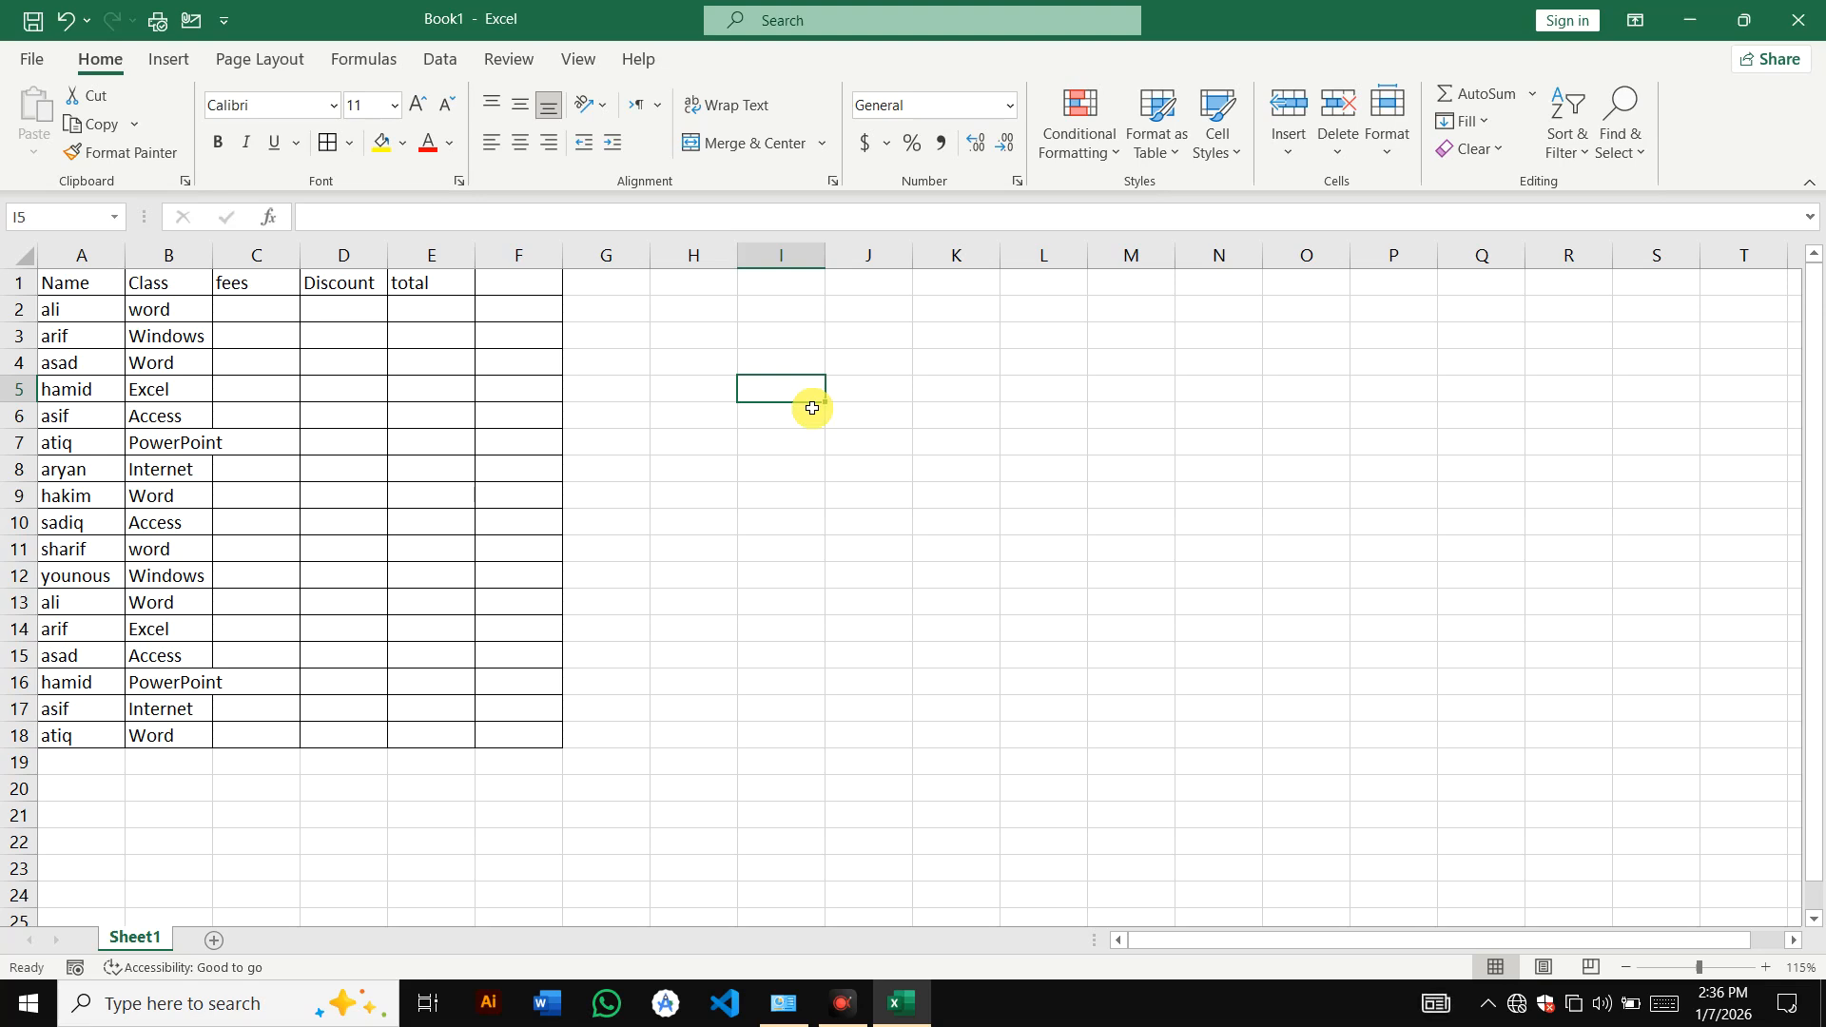
pyautogui.write('fatima')
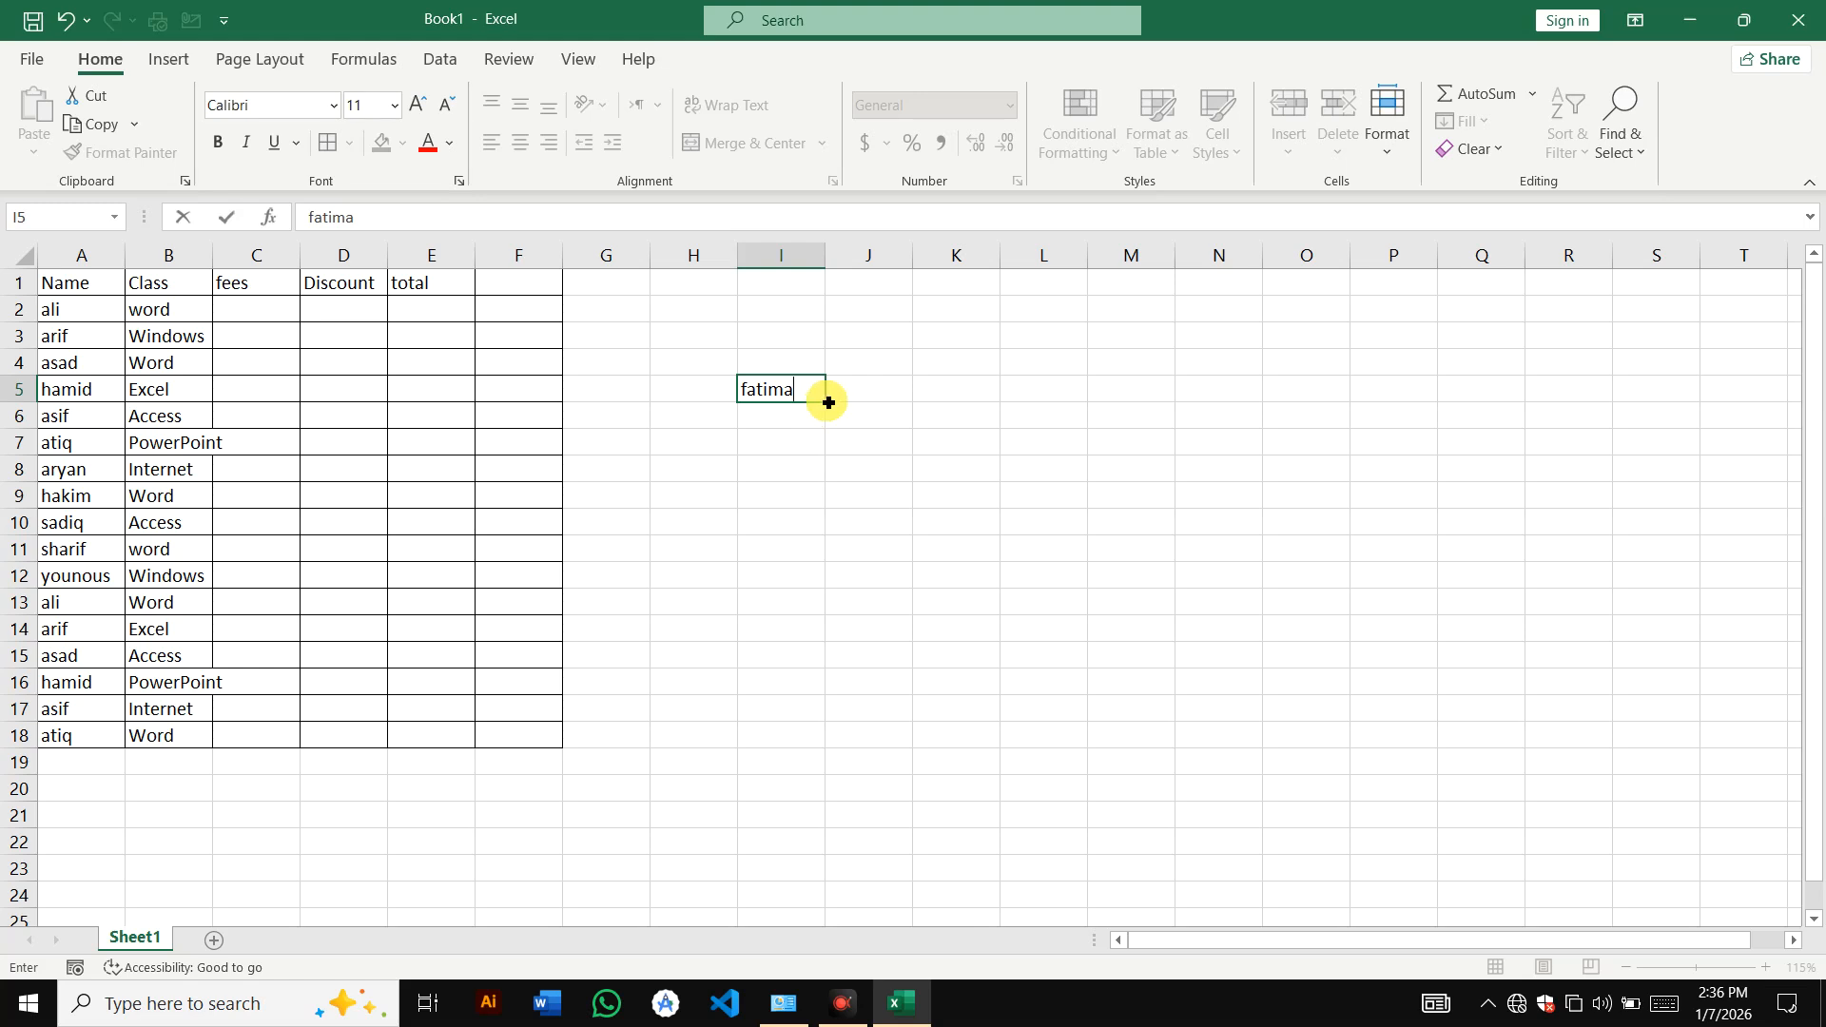
pyautogui.moveTo(828, 404); pyautogui.dragTo(829, 770)
pyautogui.click(783, 440)
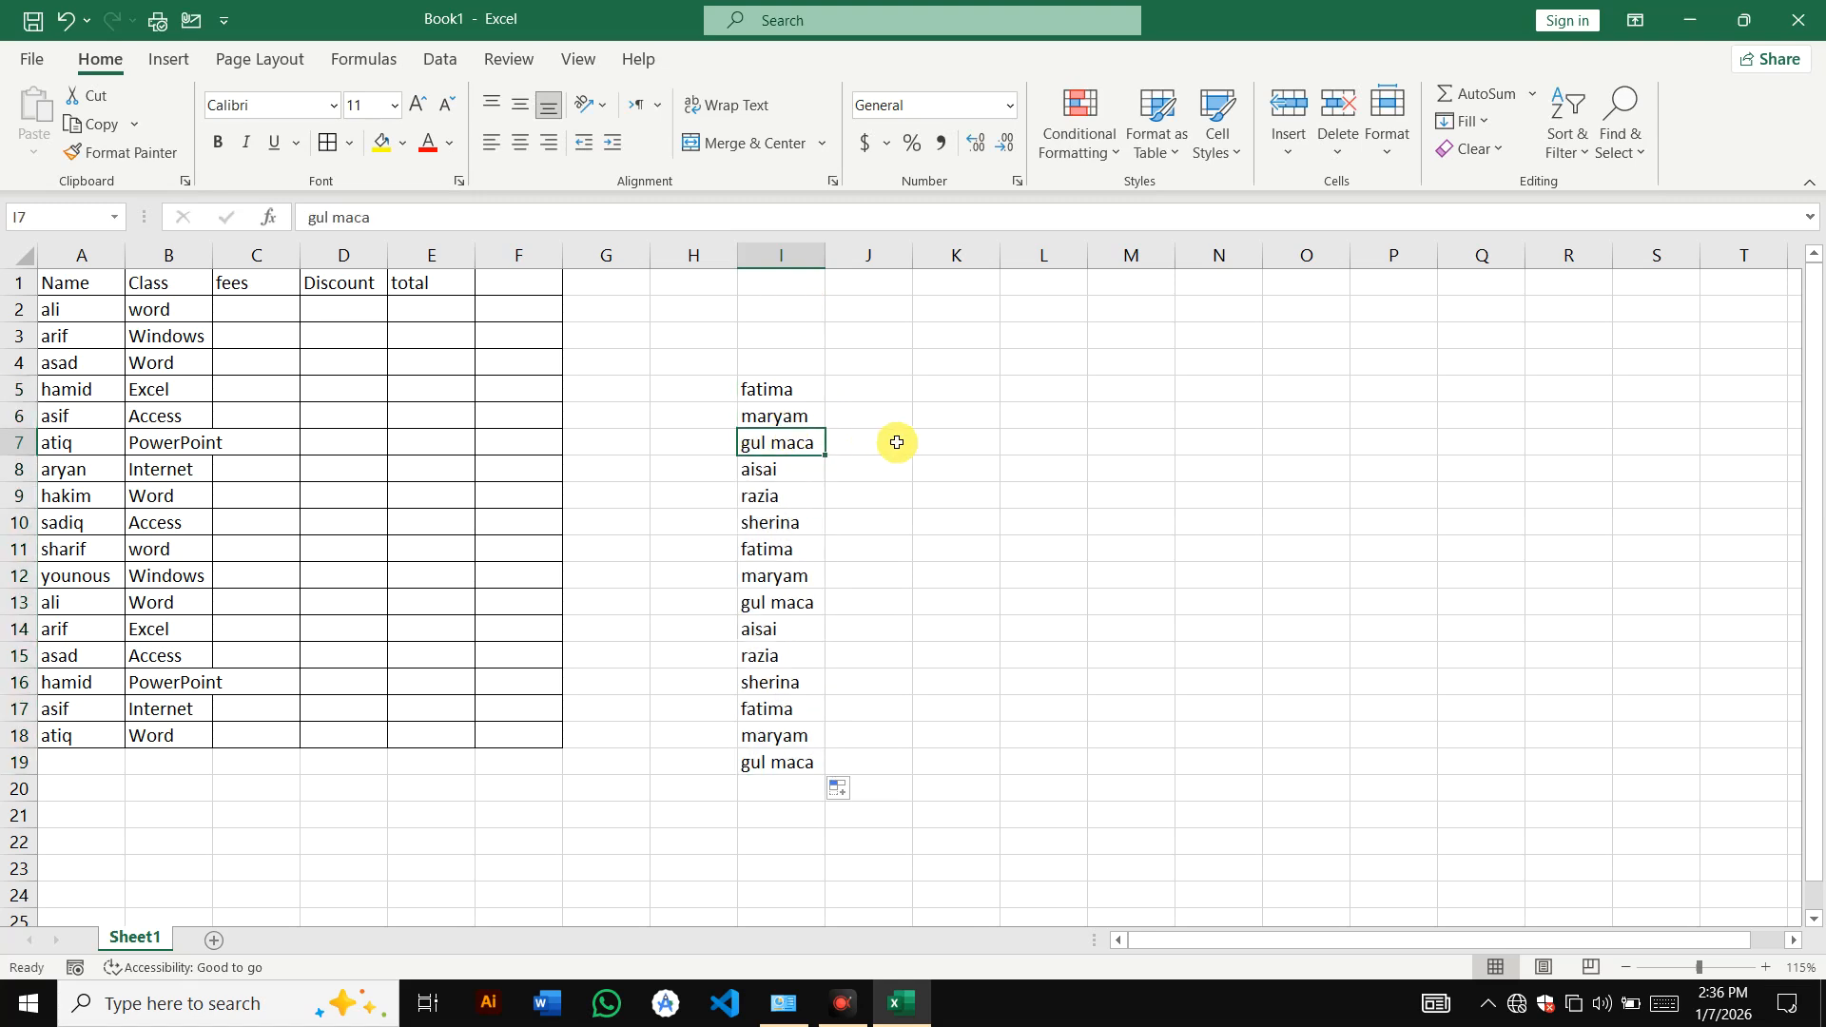
# - Enter the first two names of the new custom list manually in K5 and K6 for comparison with the autofilled column
pyautogui.click(932, 390)
pyautogui.write('fatima')
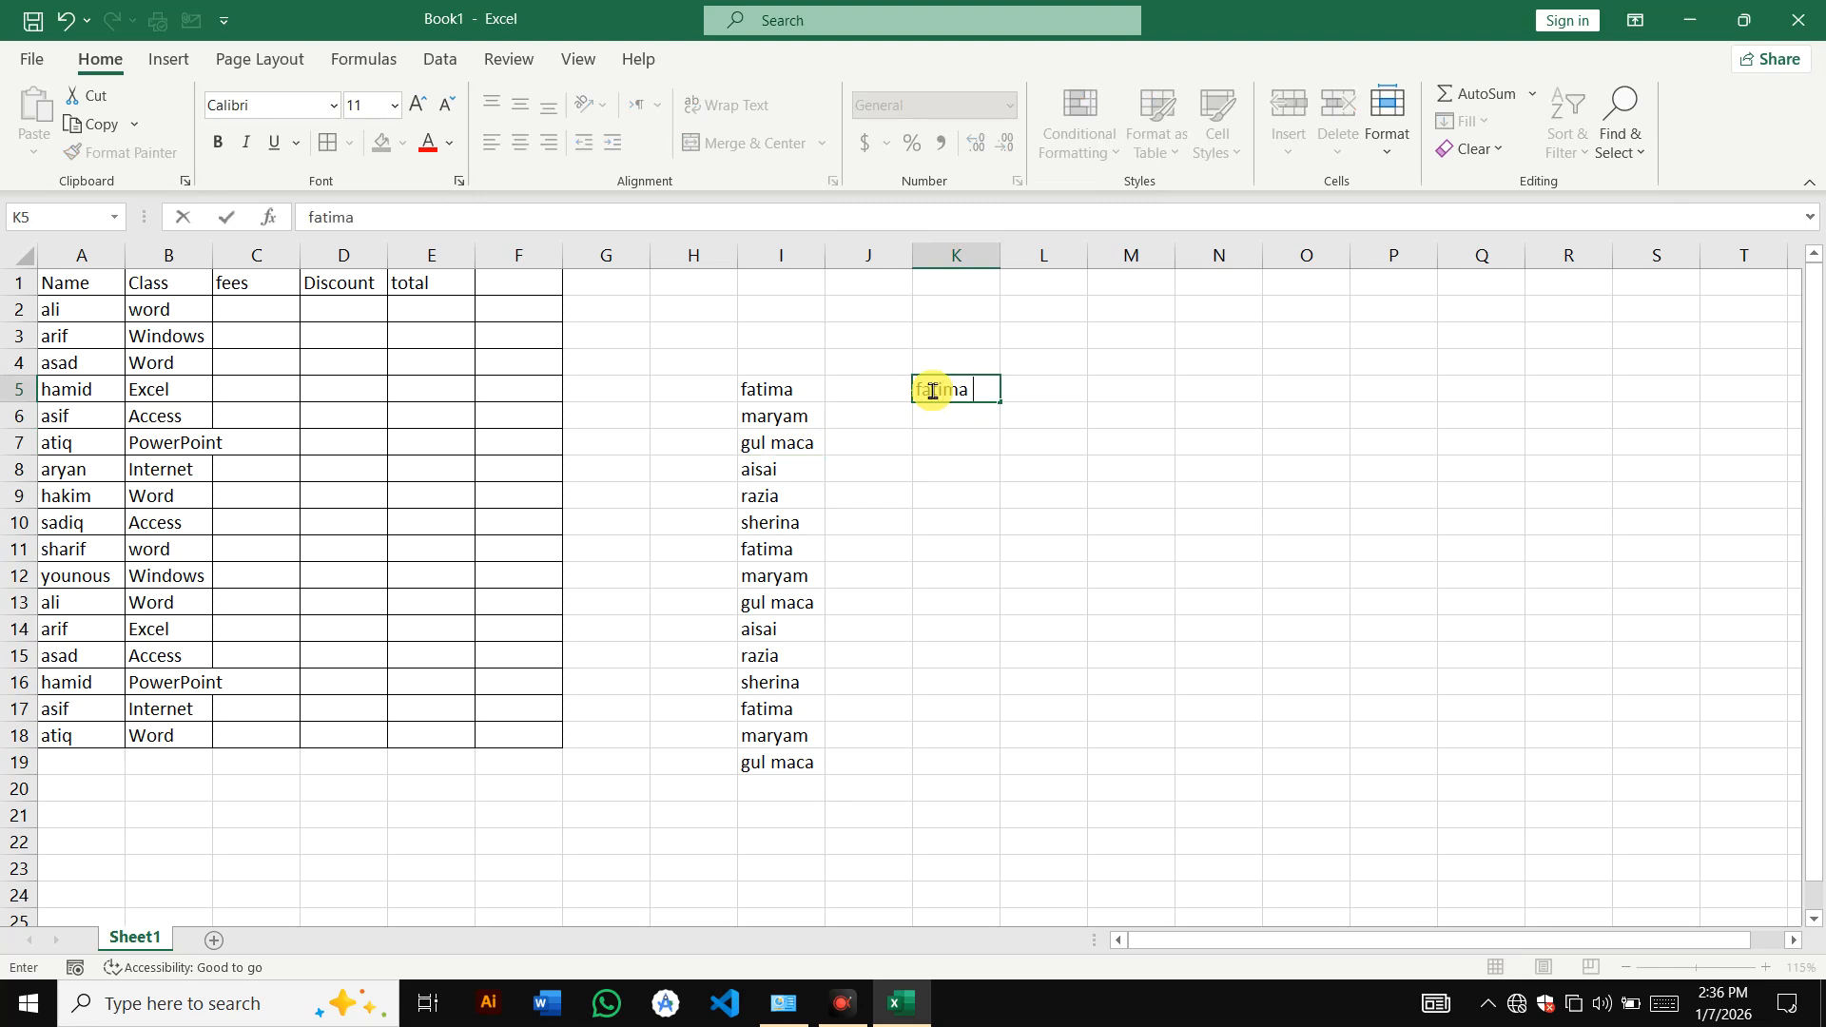
pyautogui.press('Return')
pyautogui.write('ai')
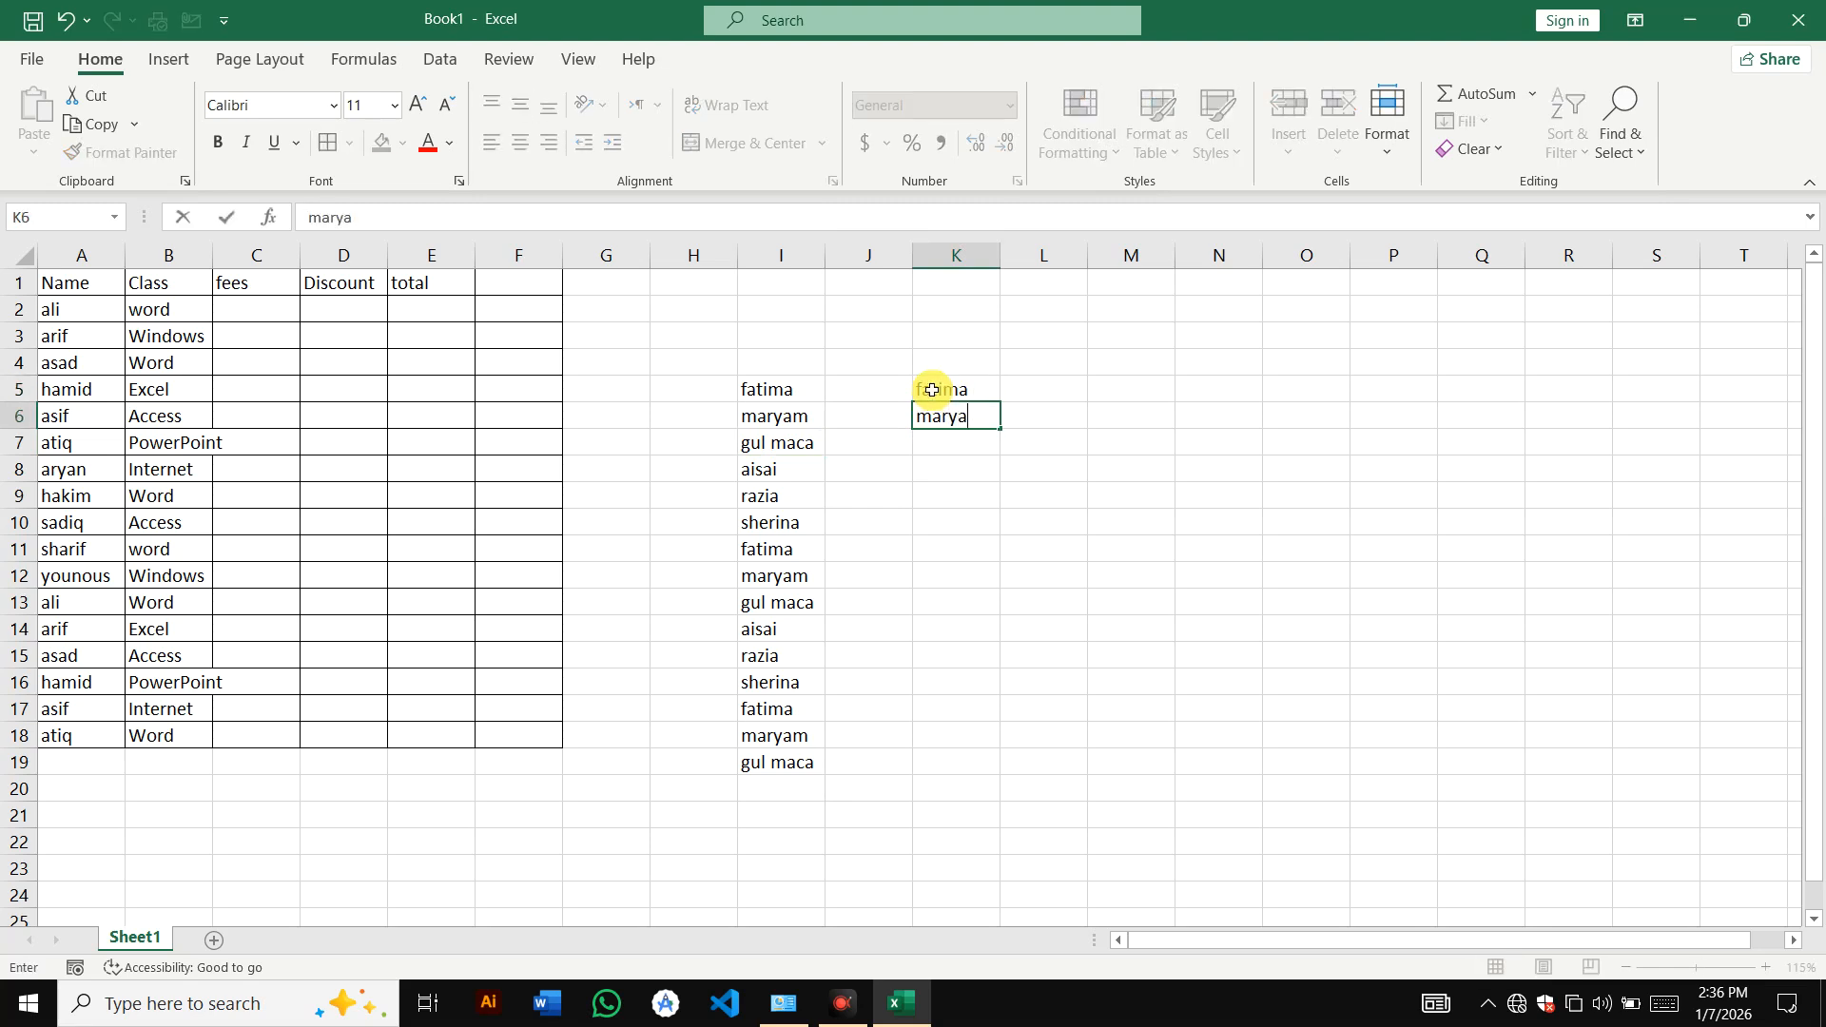
pyautogui.click(934, 389)
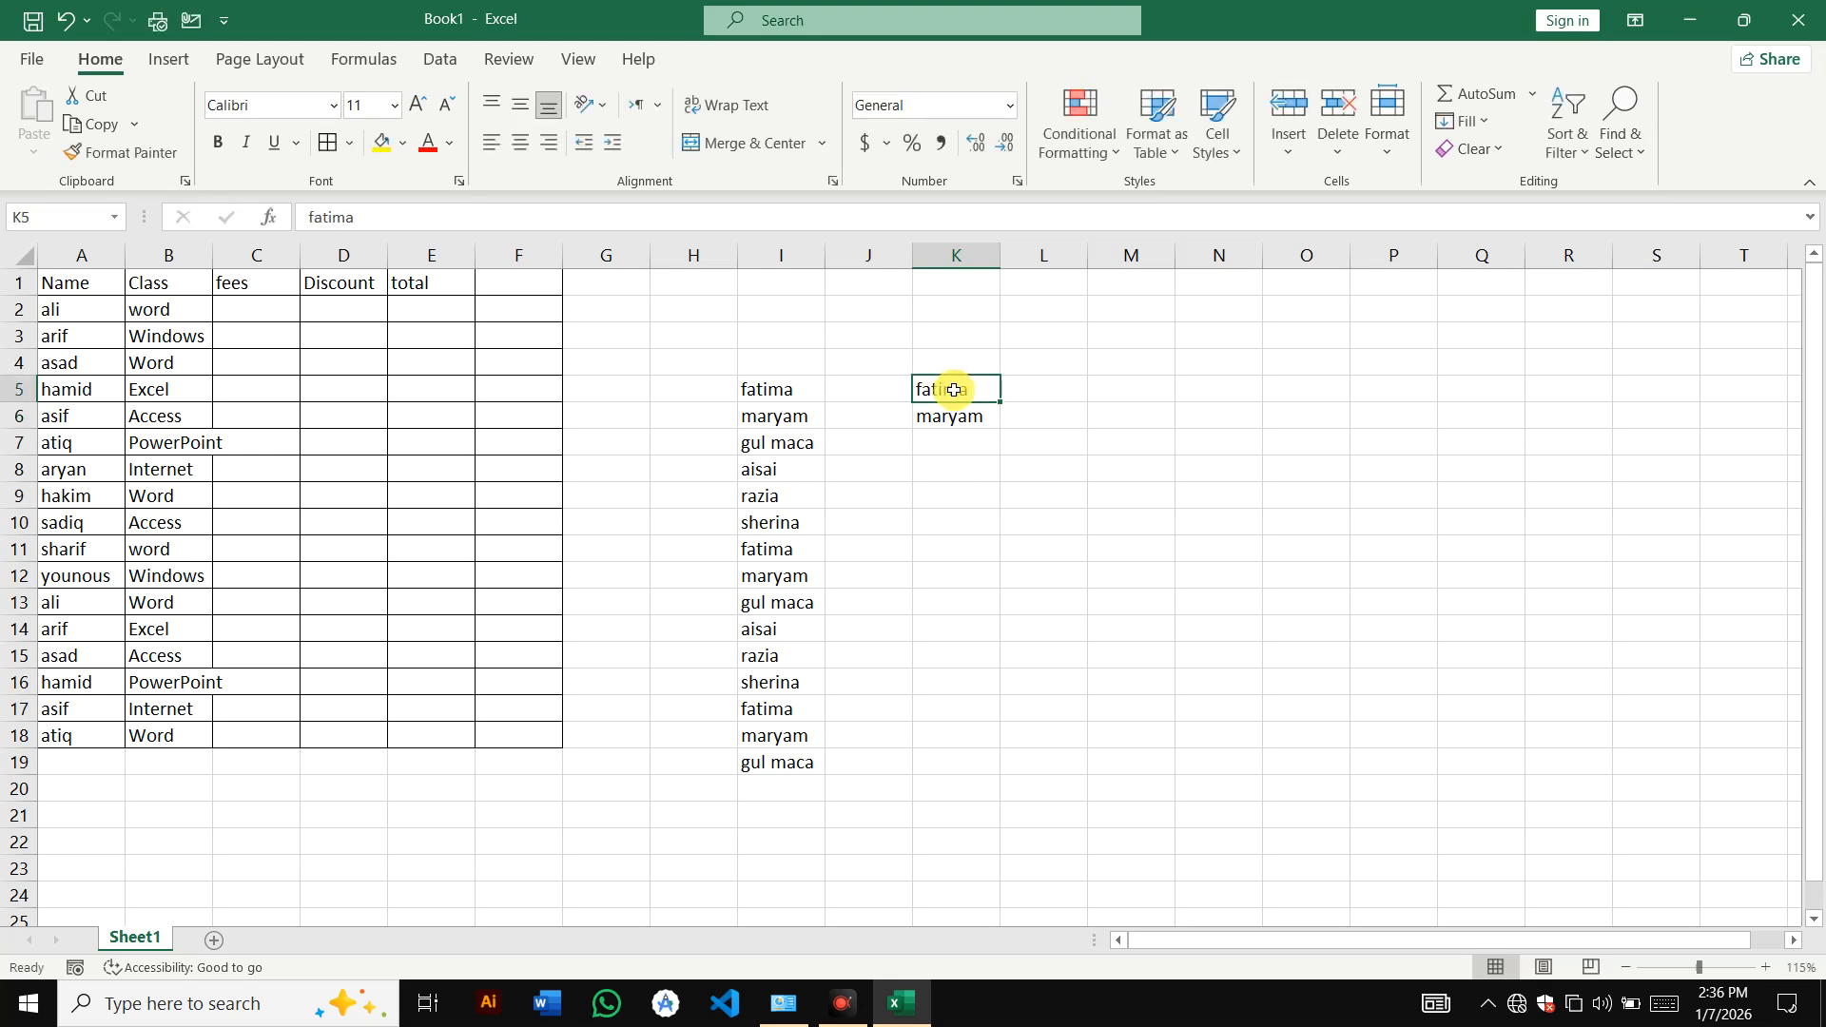
pyautogui.moveTo(775, 389); pyautogui.dragTo(791, 726)
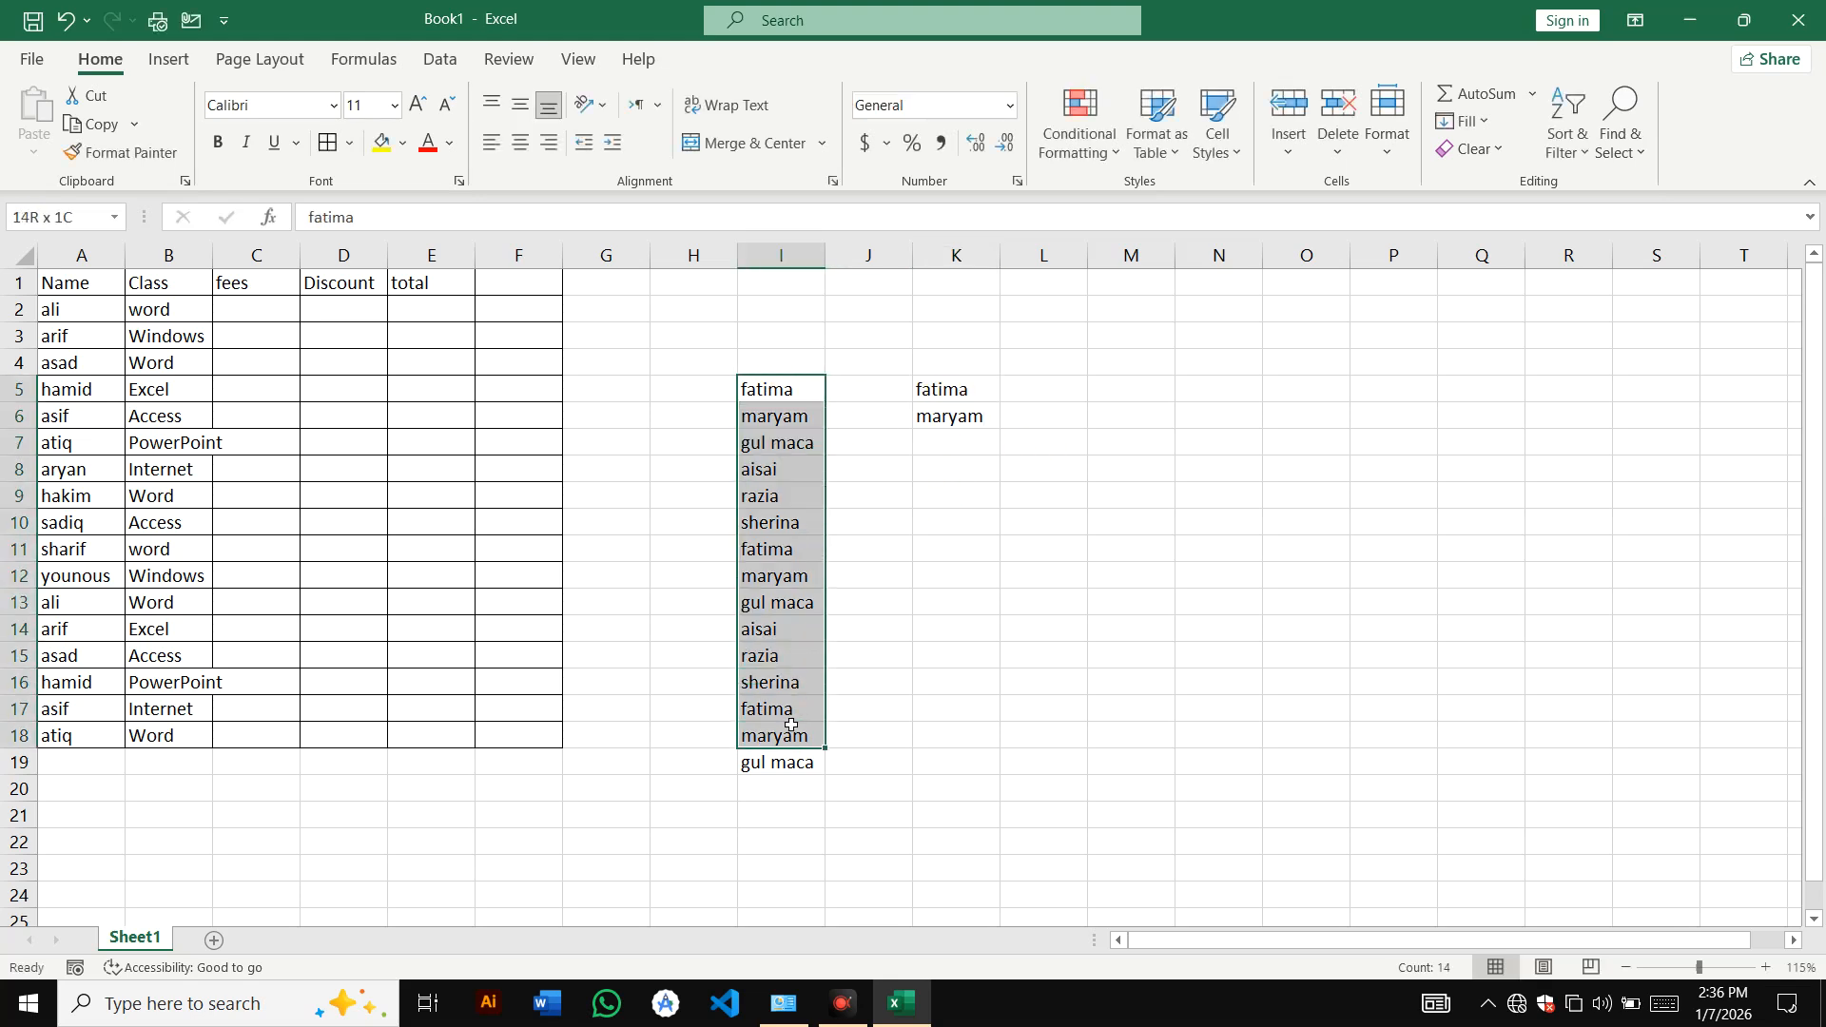
pyautogui.click(756, 391)
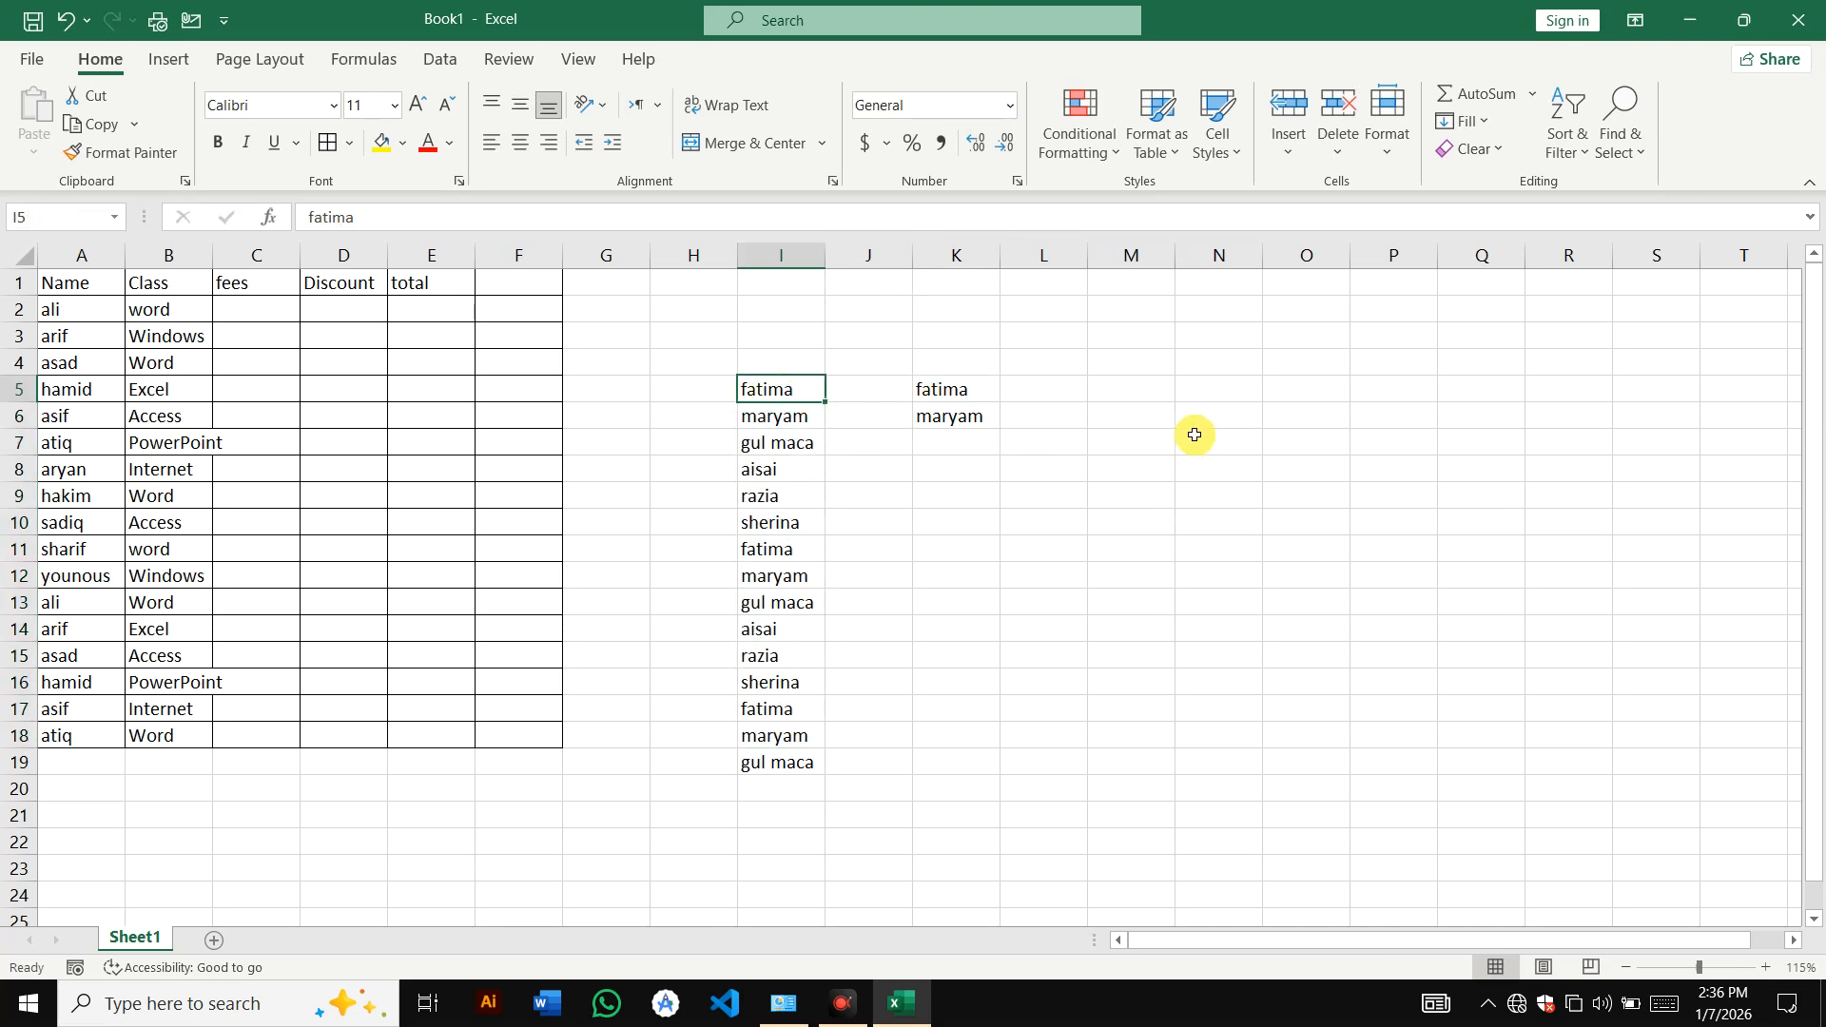
# - Enter a variant spelling of the list's fourth name in M5 and try to autofill the series down to M19
pyautogui.click(1131, 394)
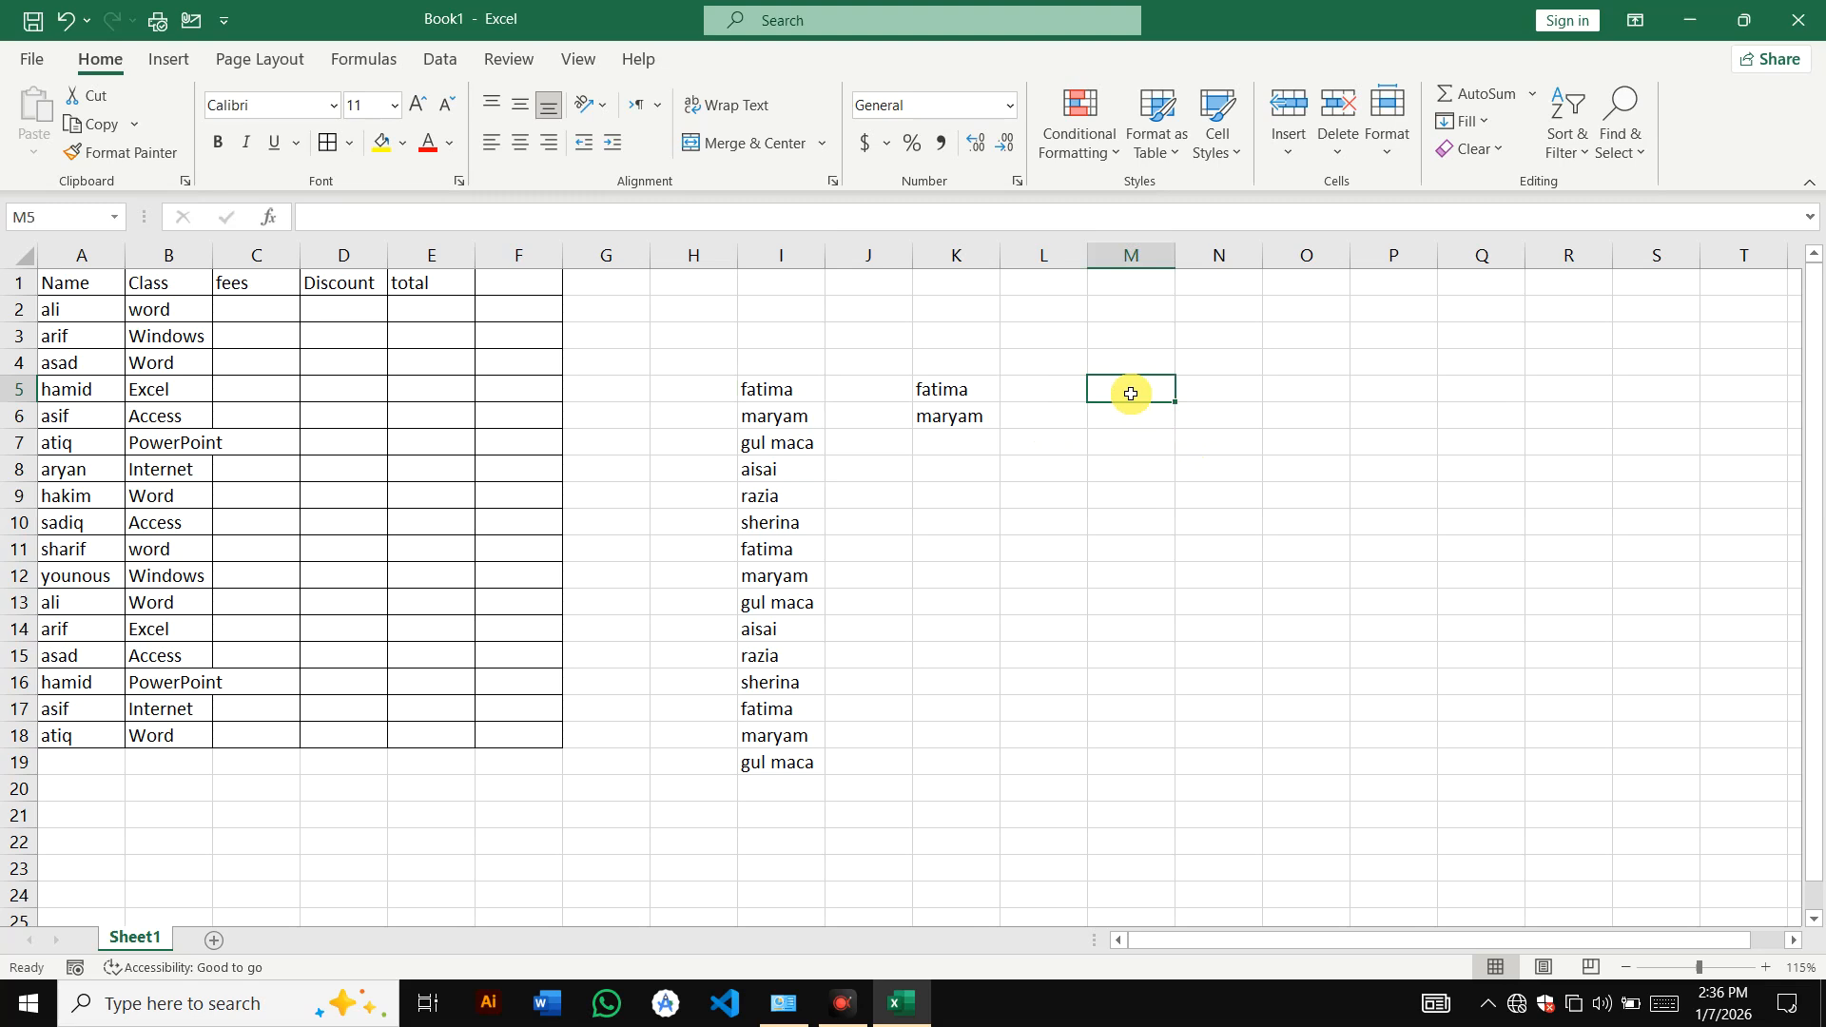
pyautogui.write('Al')
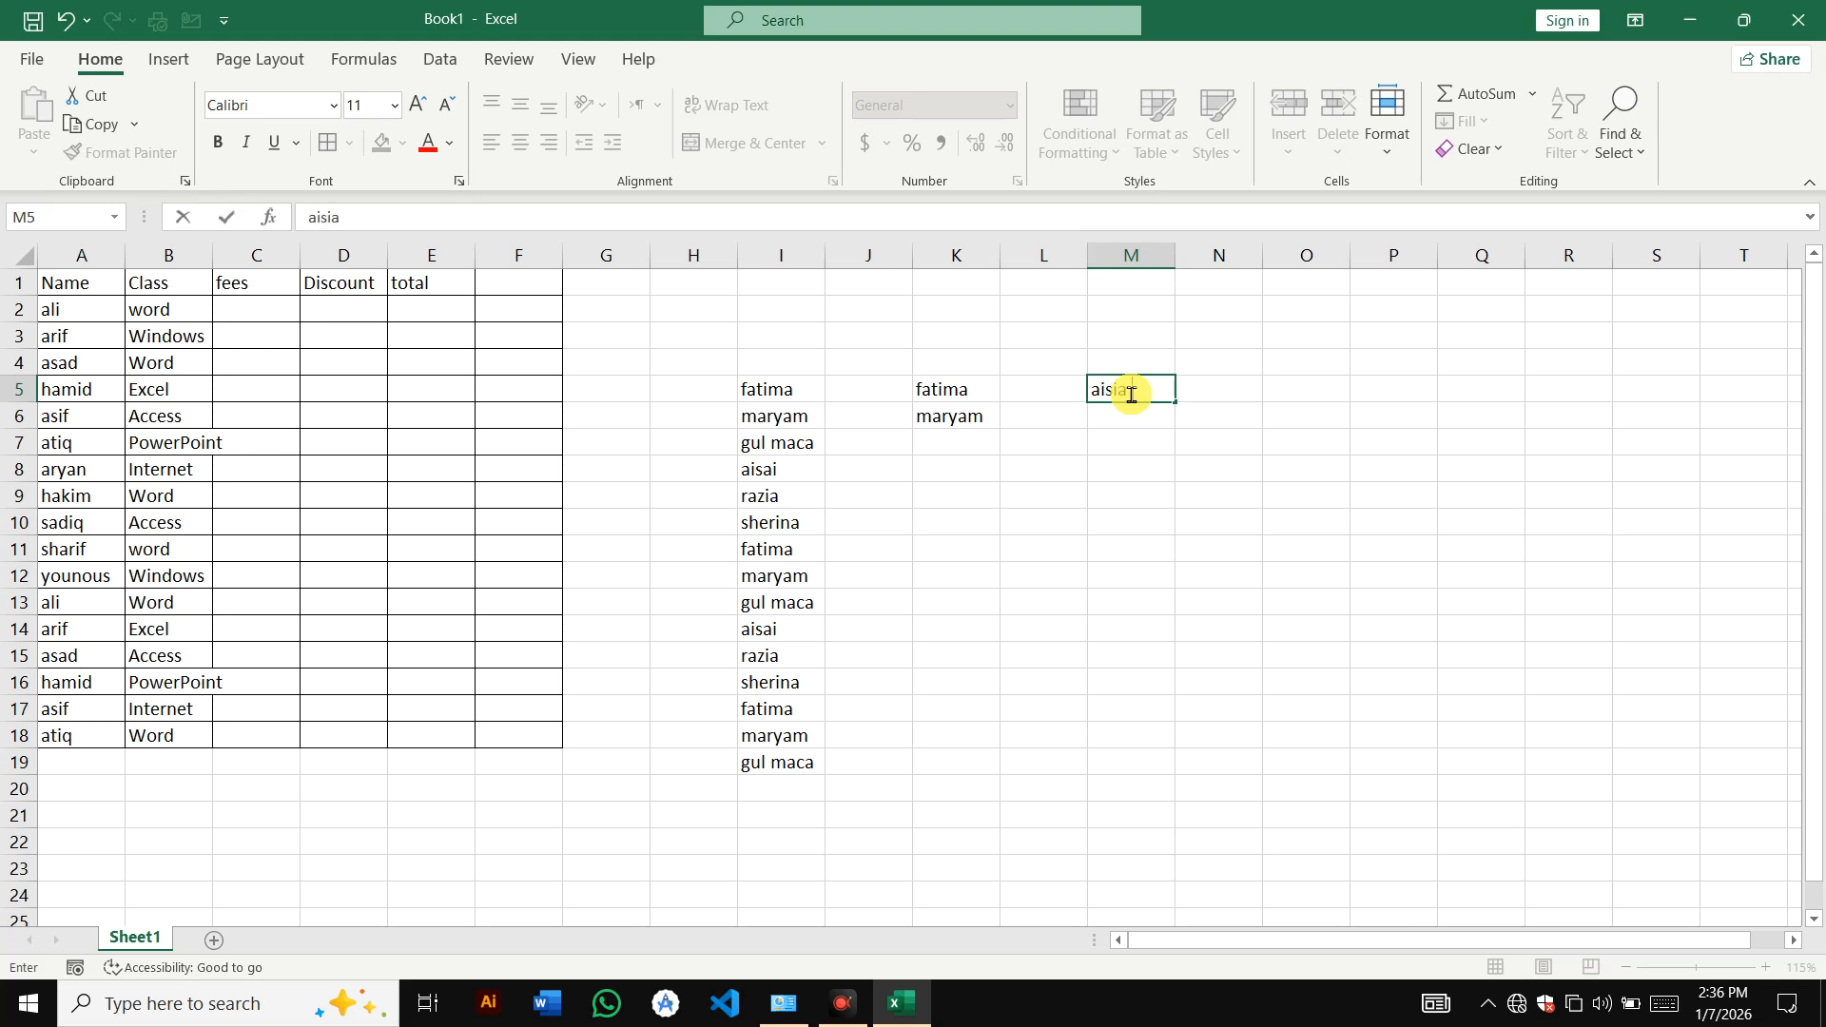
pyautogui.moveTo(1174, 522); pyautogui.dragTo(1166, 769)
pyautogui.click(1153, 466)
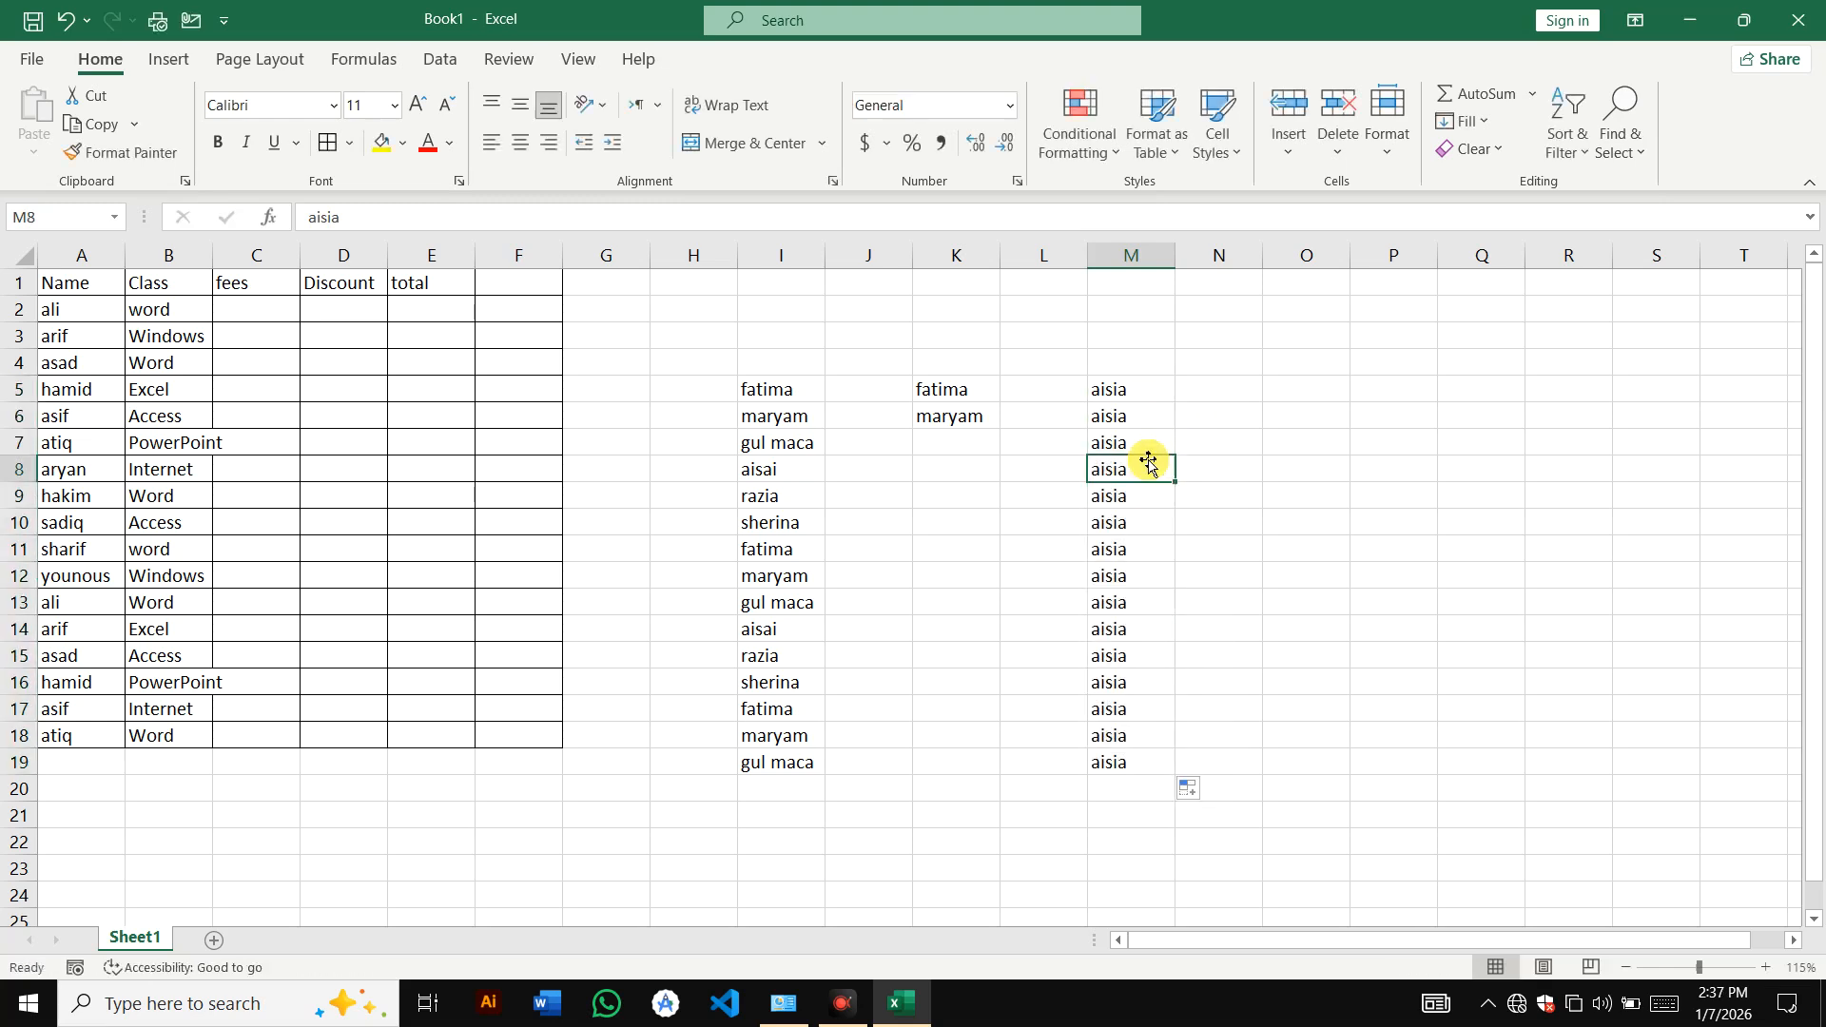
# - Clear the sample names from M5:M19 and from the range I5:L20
pyautogui.moveTo(1131, 384); pyautogui.dragTo(1133, 763)
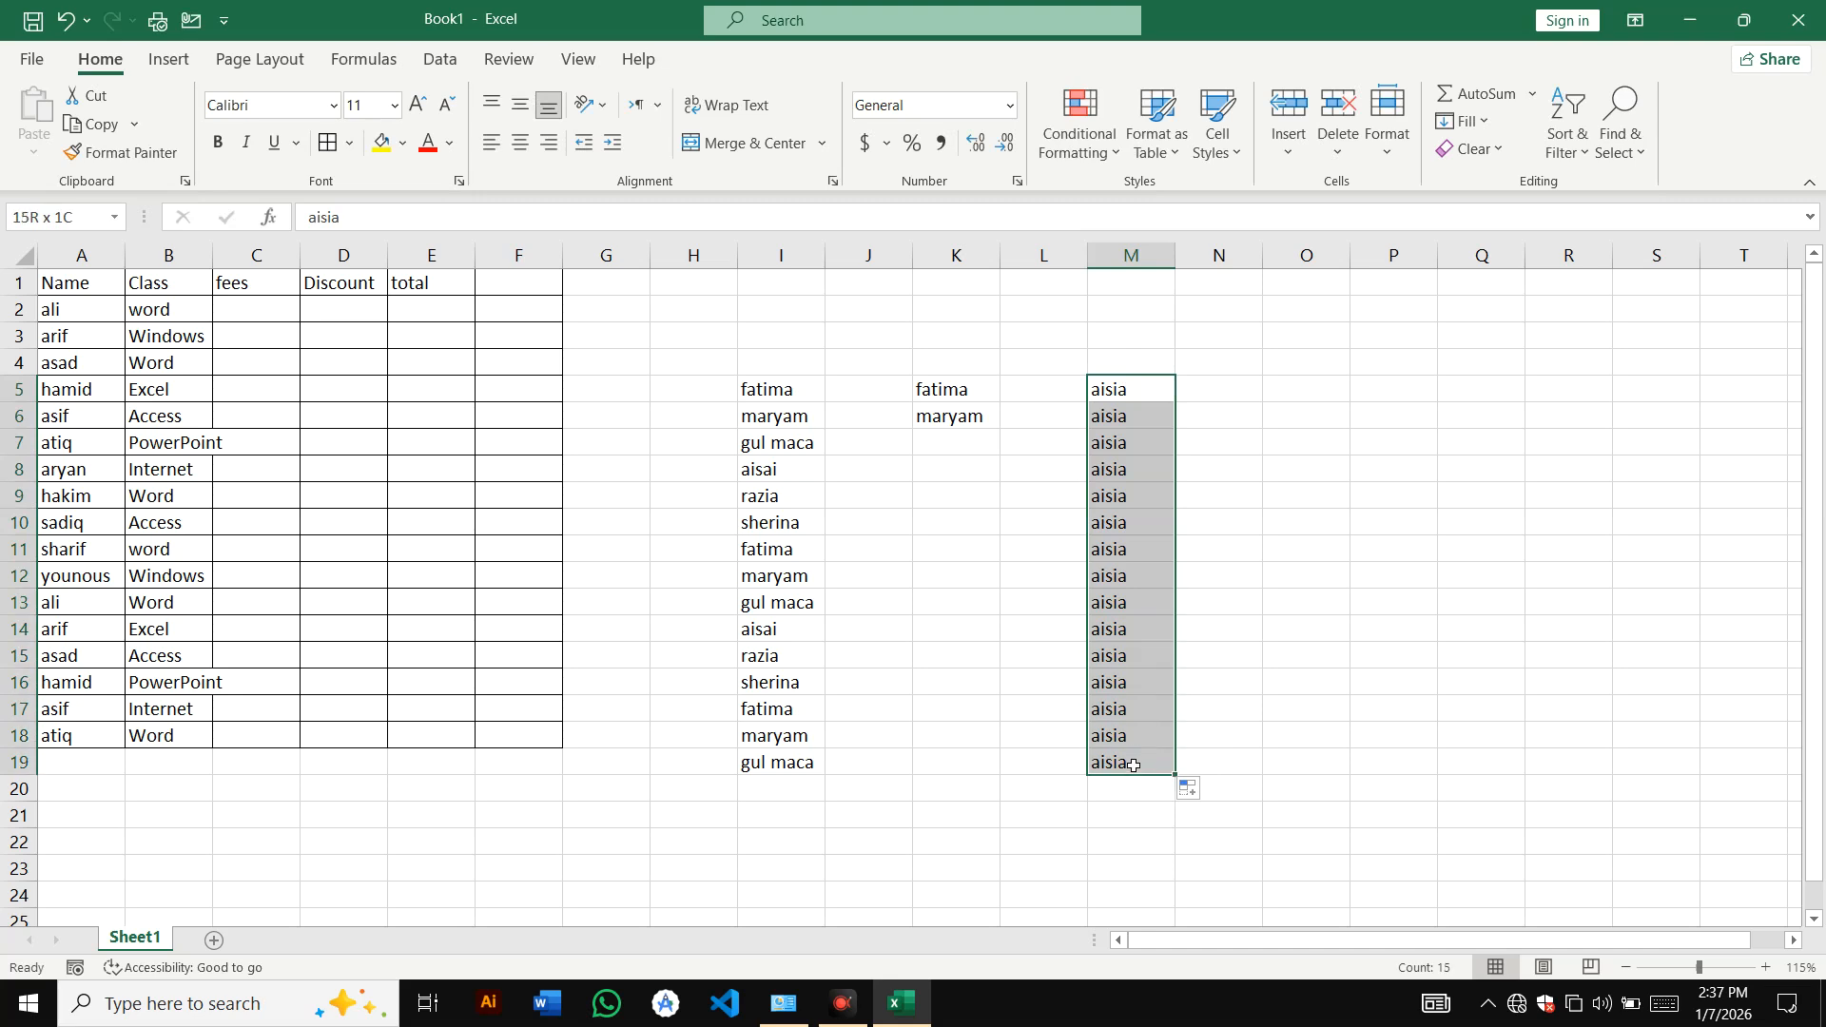
pyautogui.press('Delete')
pyautogui.moveTo(761, 389); pyautogui.dragTo(1074, 789)
pyautogui.press('Delete')
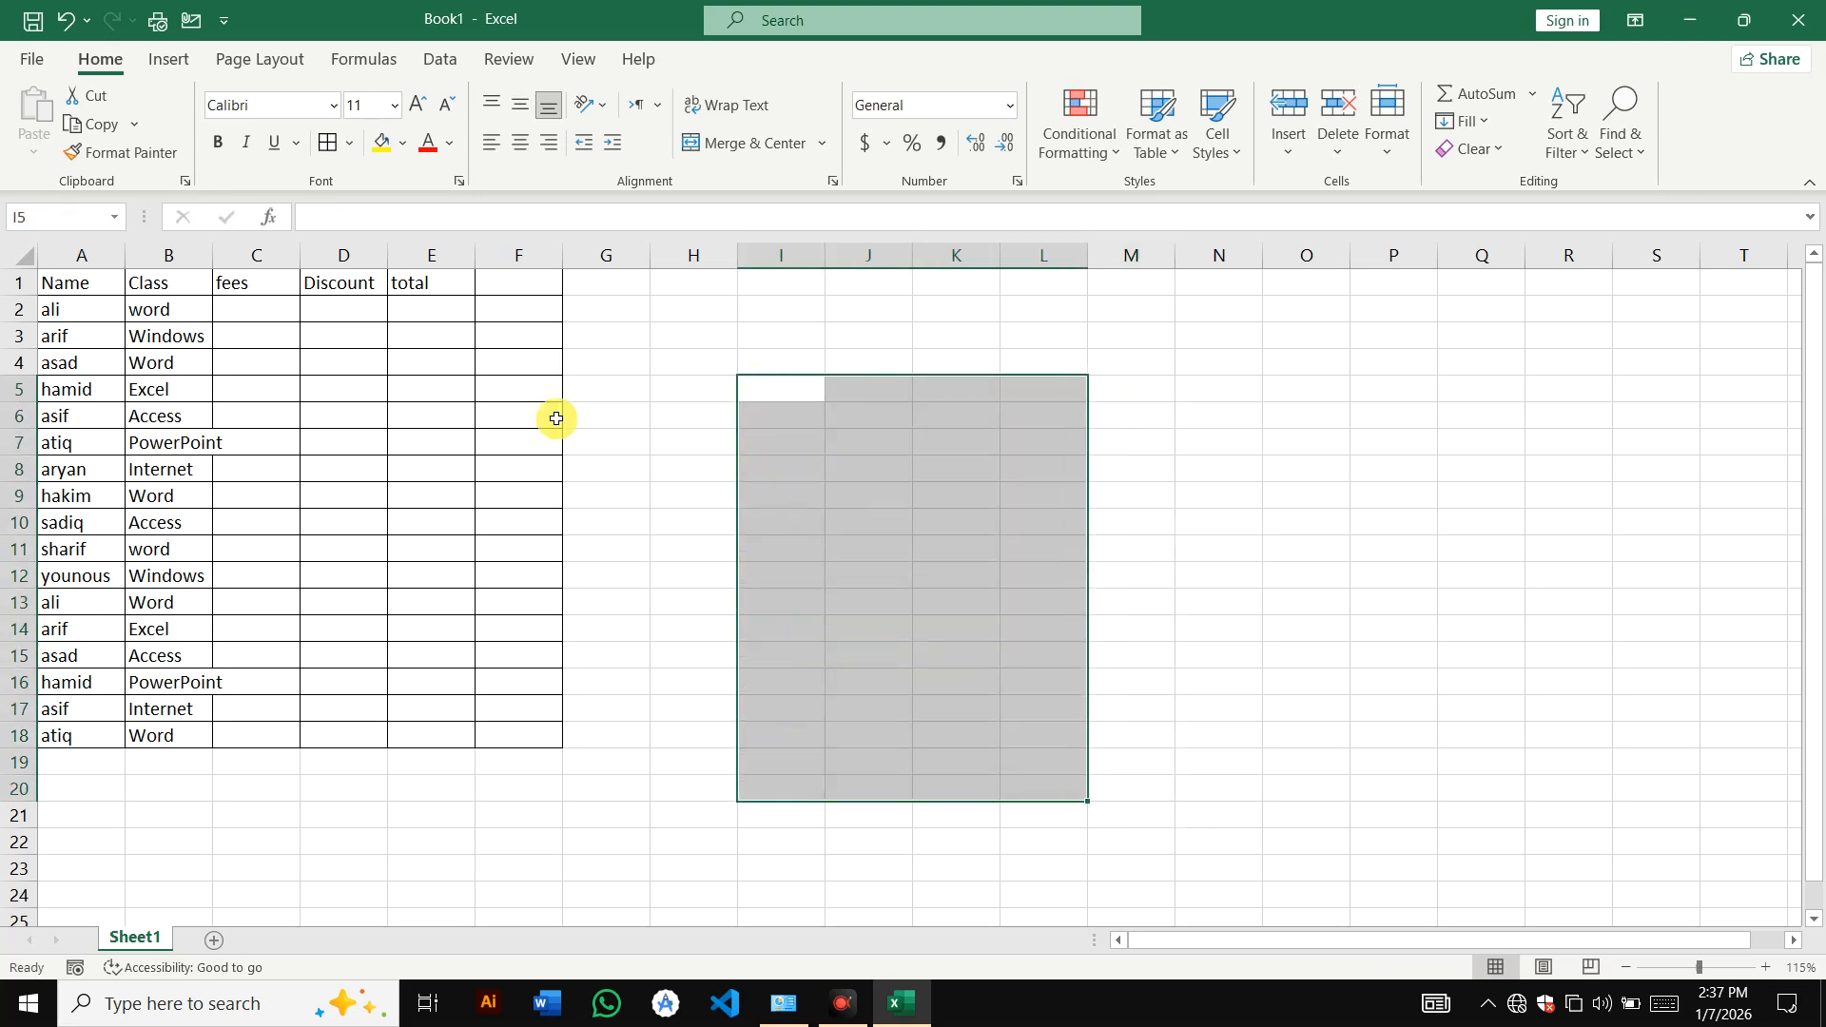
# - Fill the table's header row A1:F1 with yellow
pyautogui.click(312, 311)
pyautogui.moveTo(66, 280); pyautogui.dragTo(518, 284)
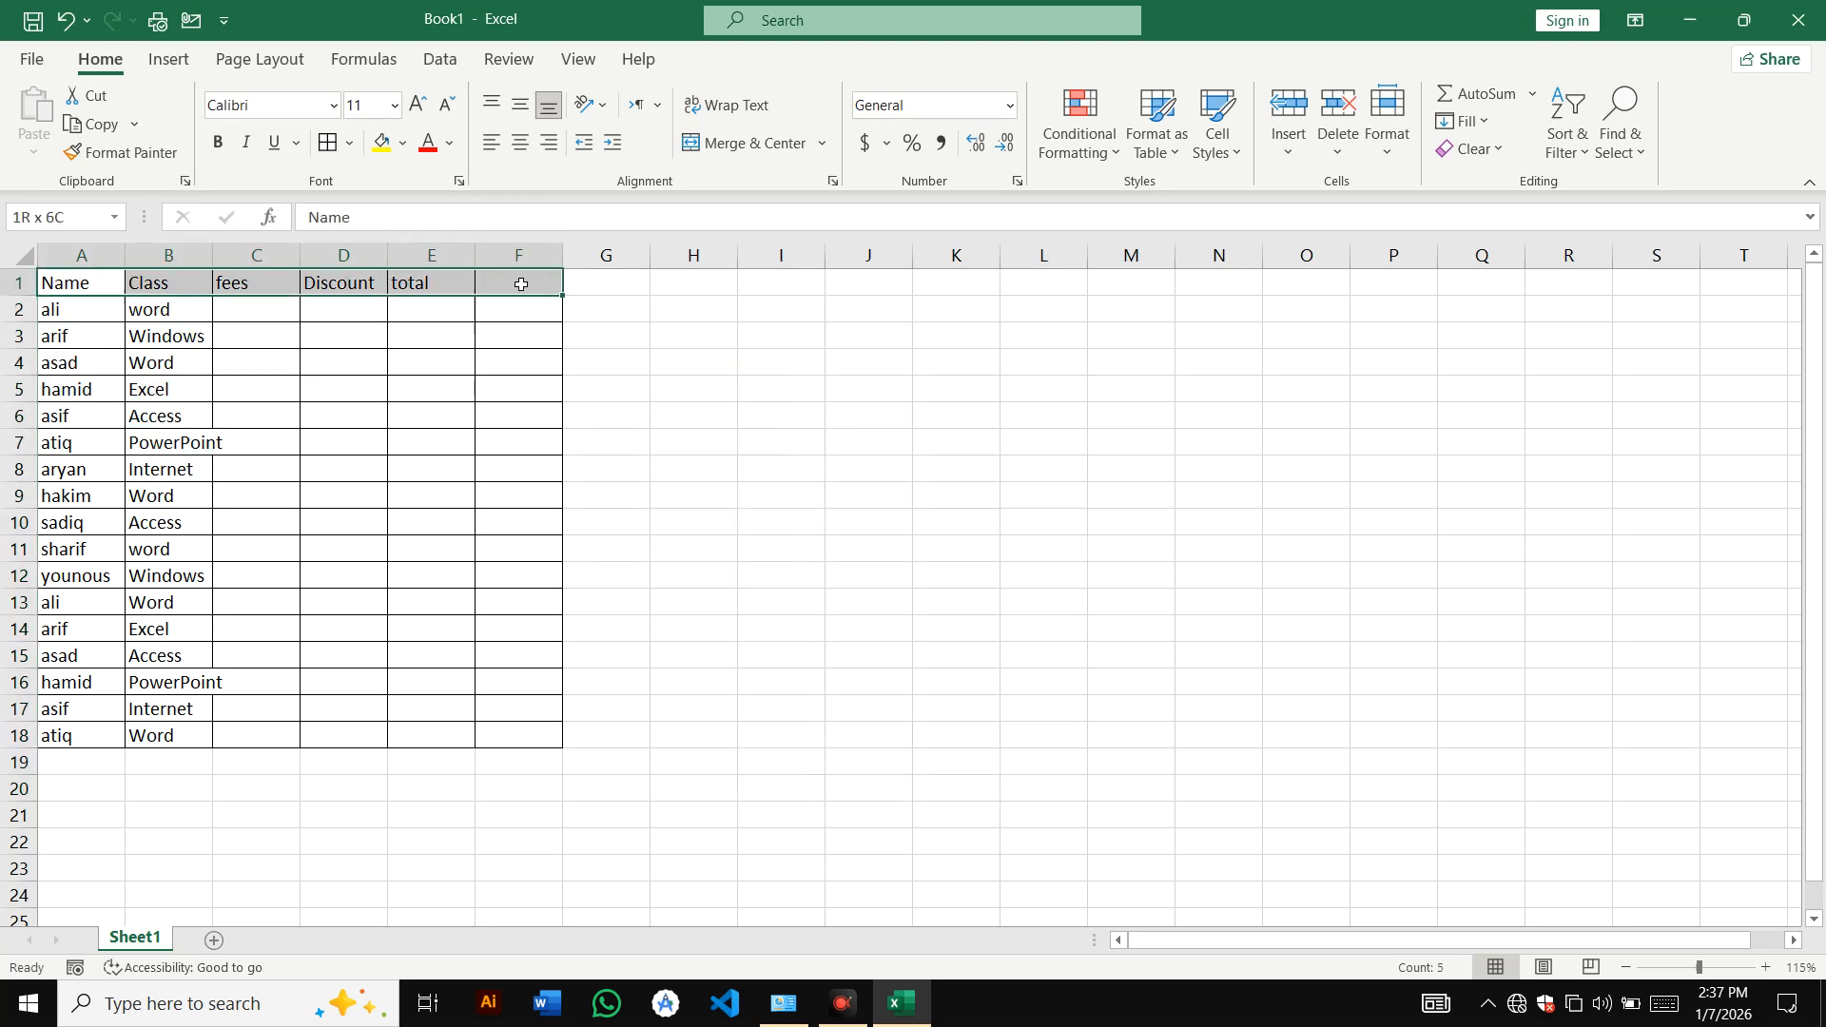
pyautogui.click(385, 144)
# - Fill the table body A2:F18 with a lighter gold theme colour
pyautogui.moveTo(70, 305); pyautogui.dragTo(524, 732)
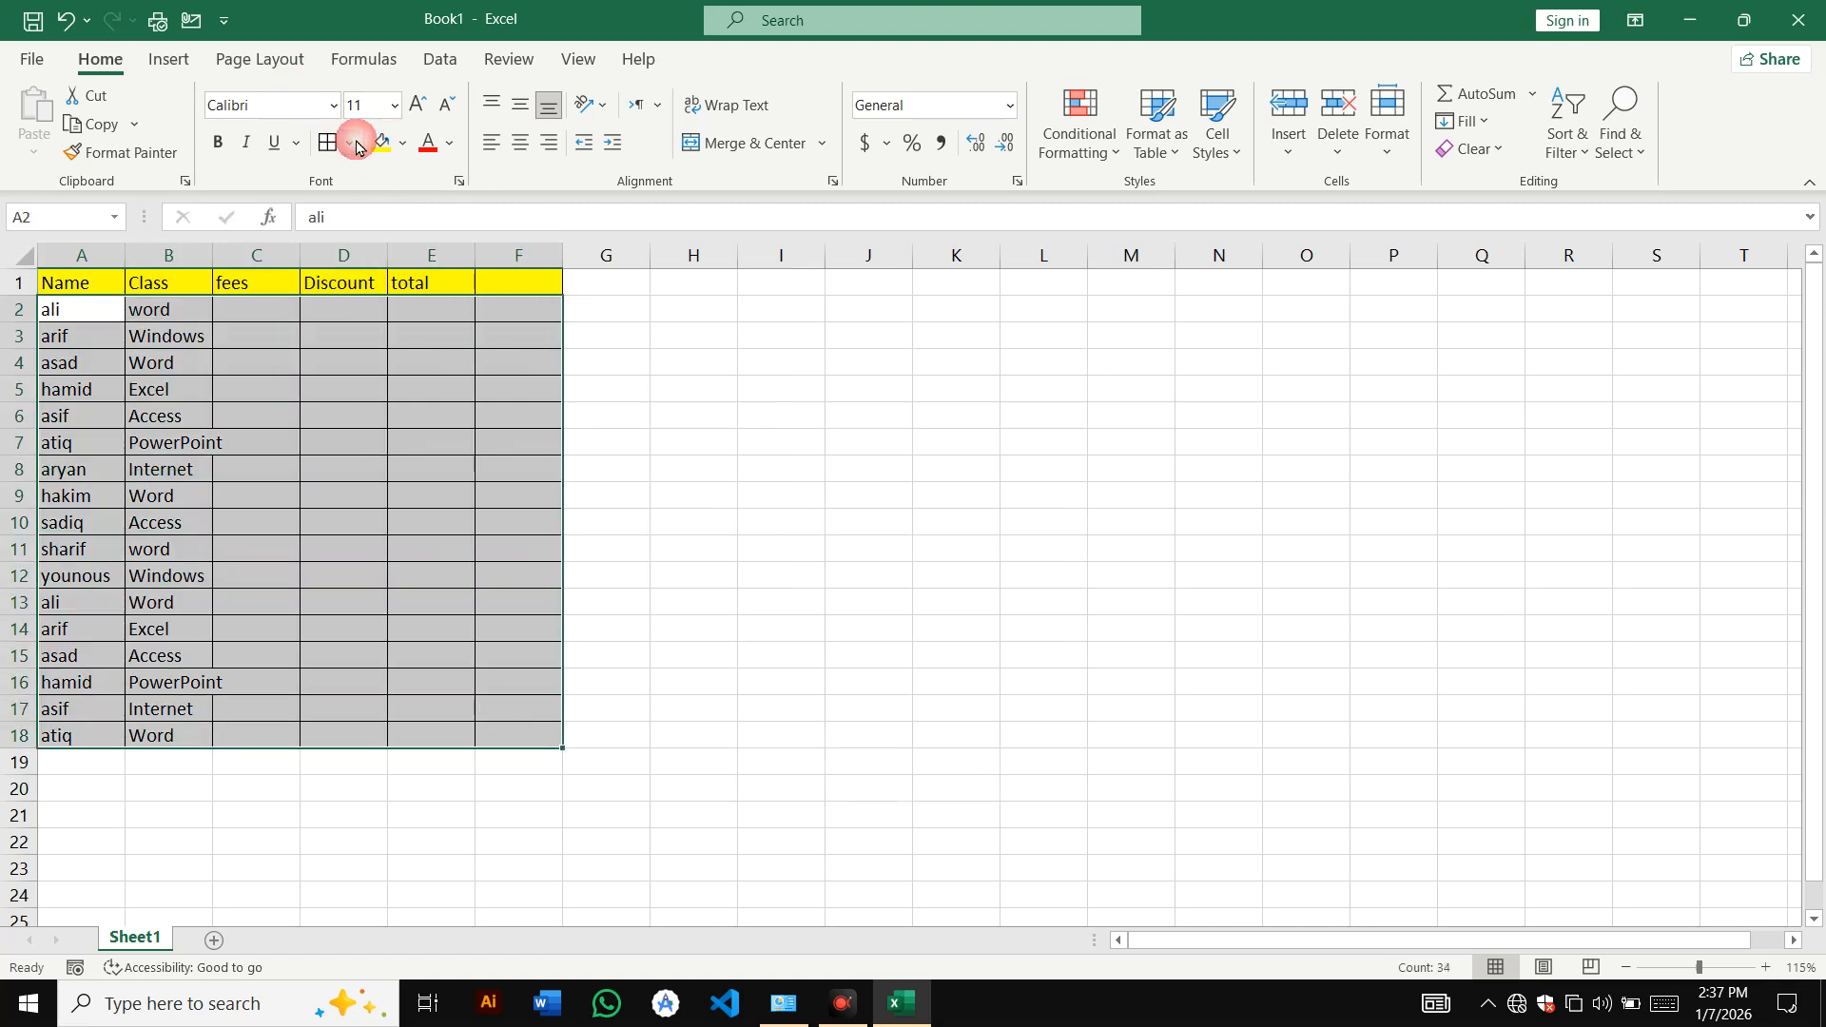
pyautogui.click(404, 145)
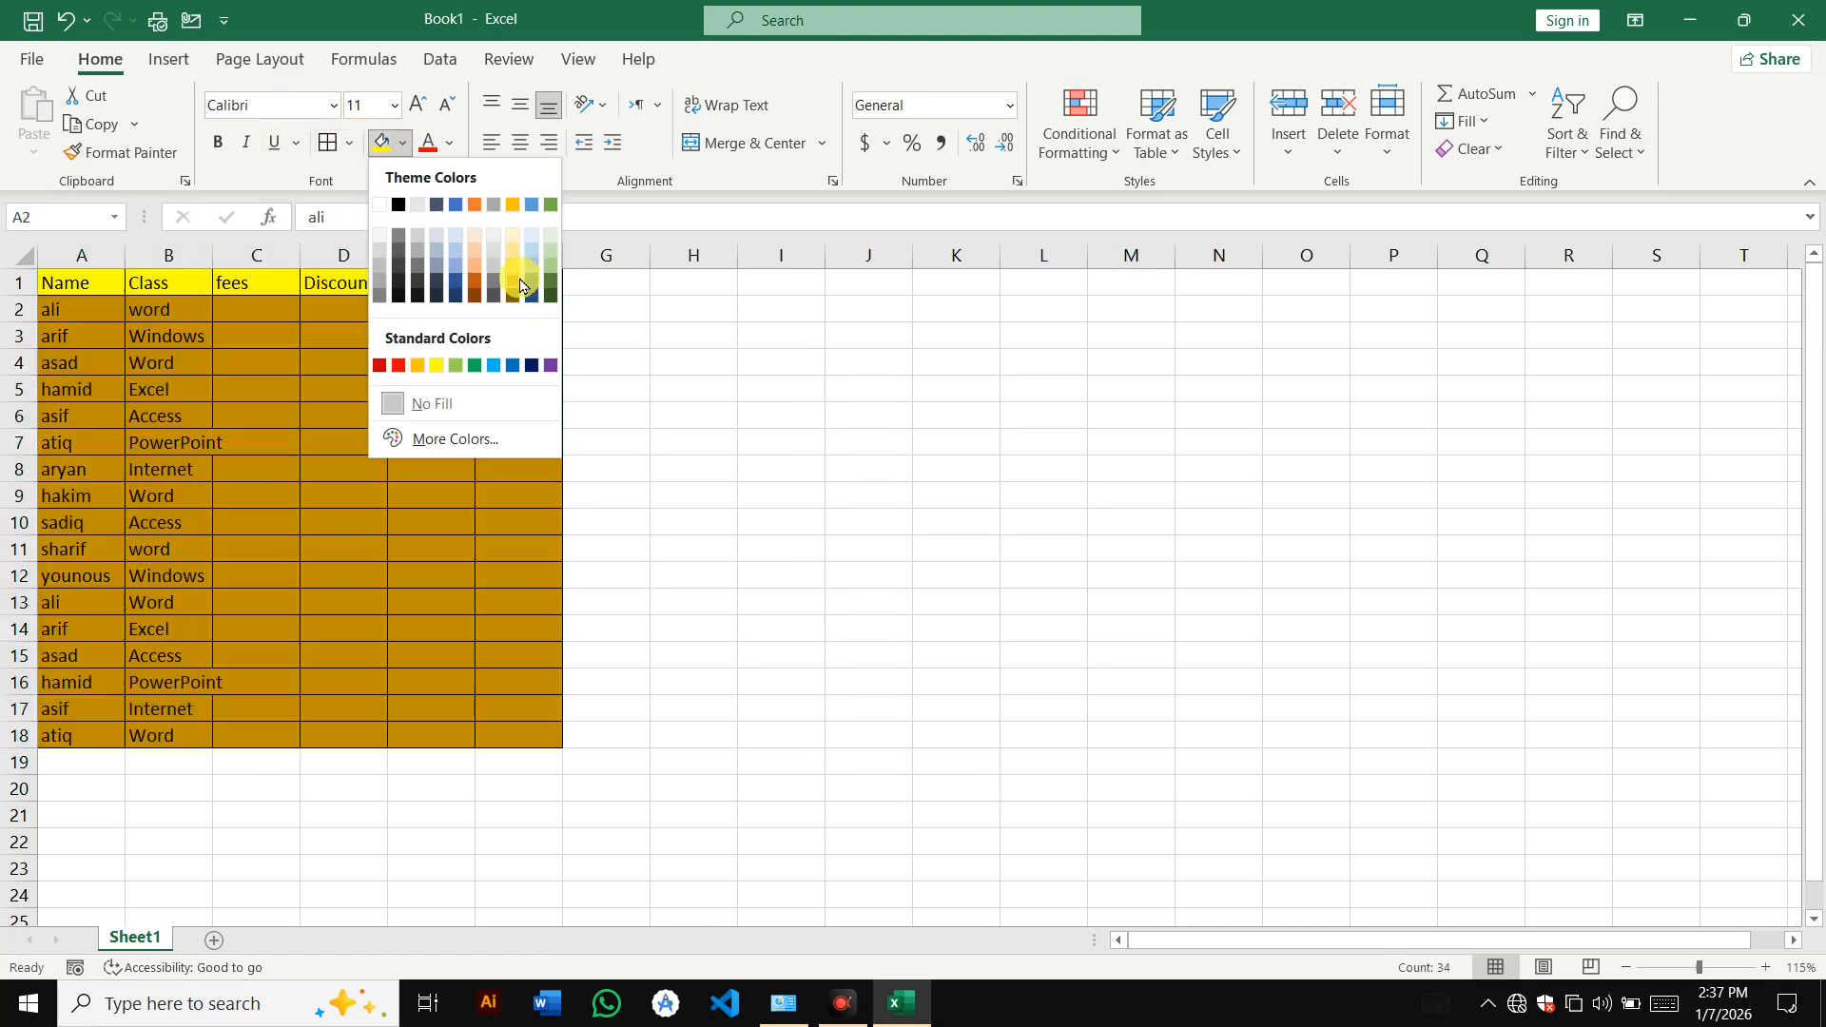
pyautogui.click(514, 265)
pyautogui.click(344, 442)
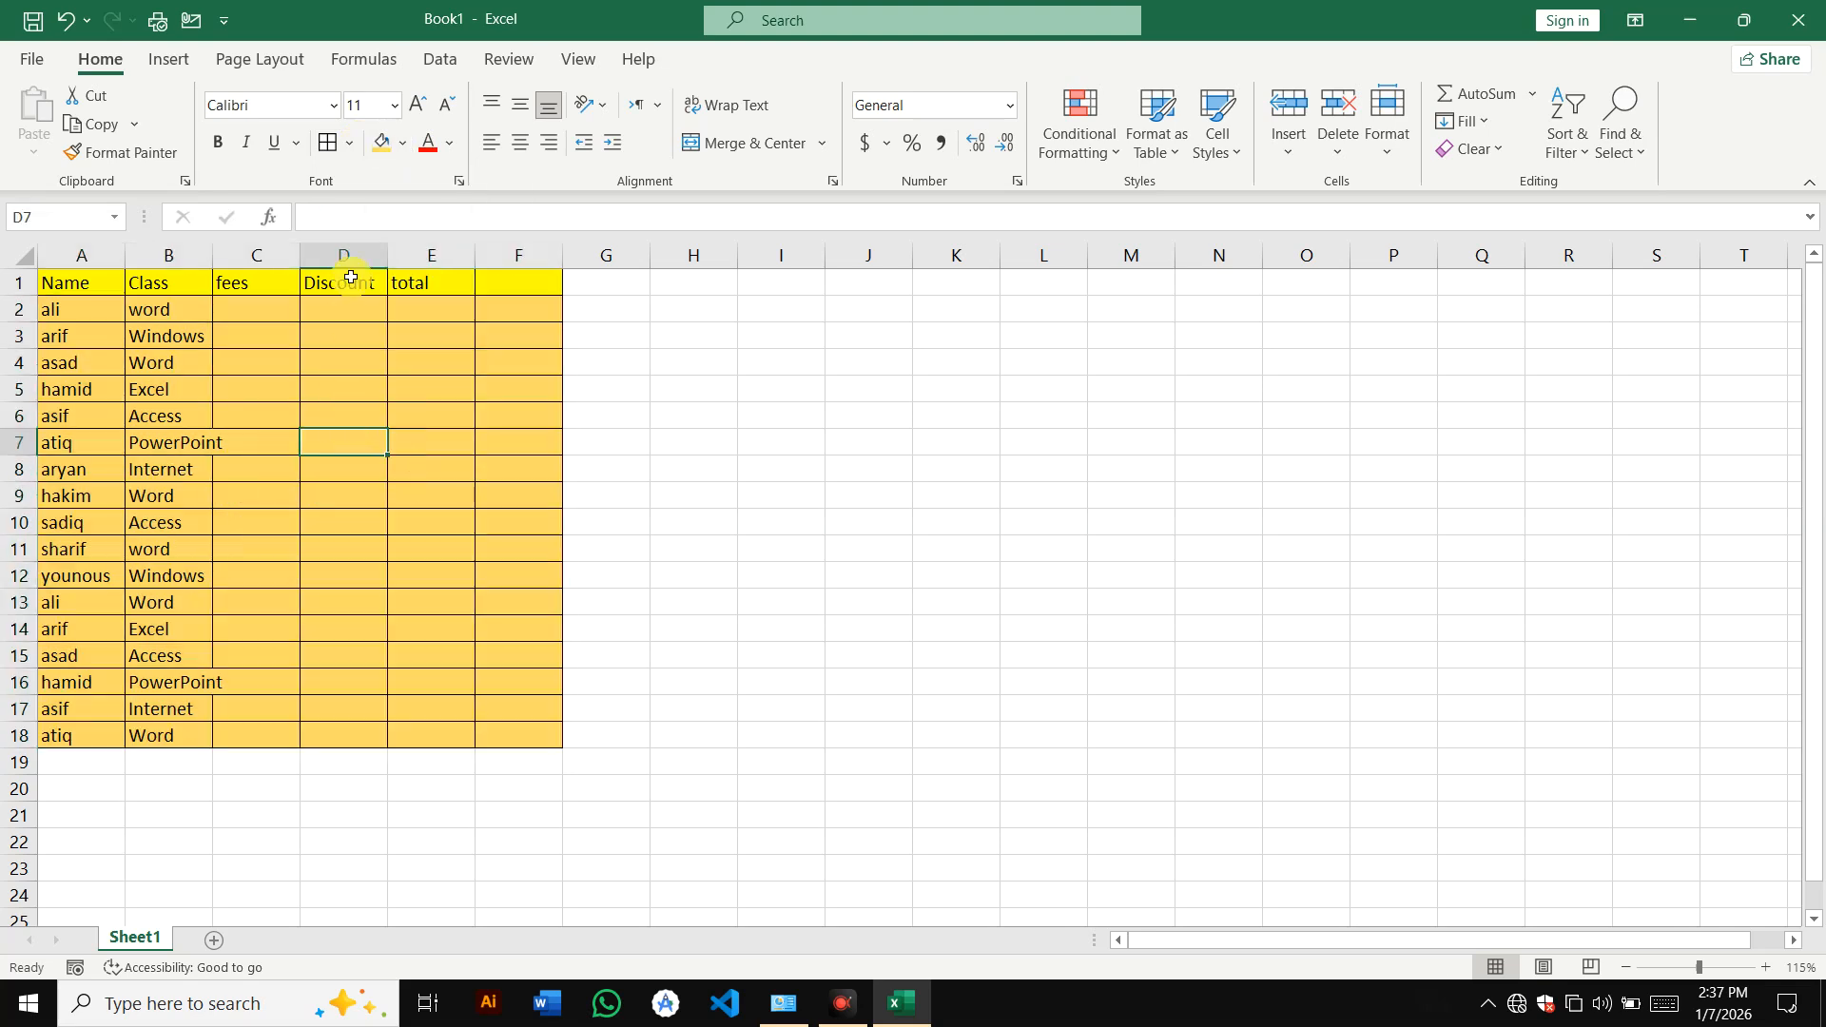
# - Set the print area to the single cell B5
pyautogui.click(255, 60)
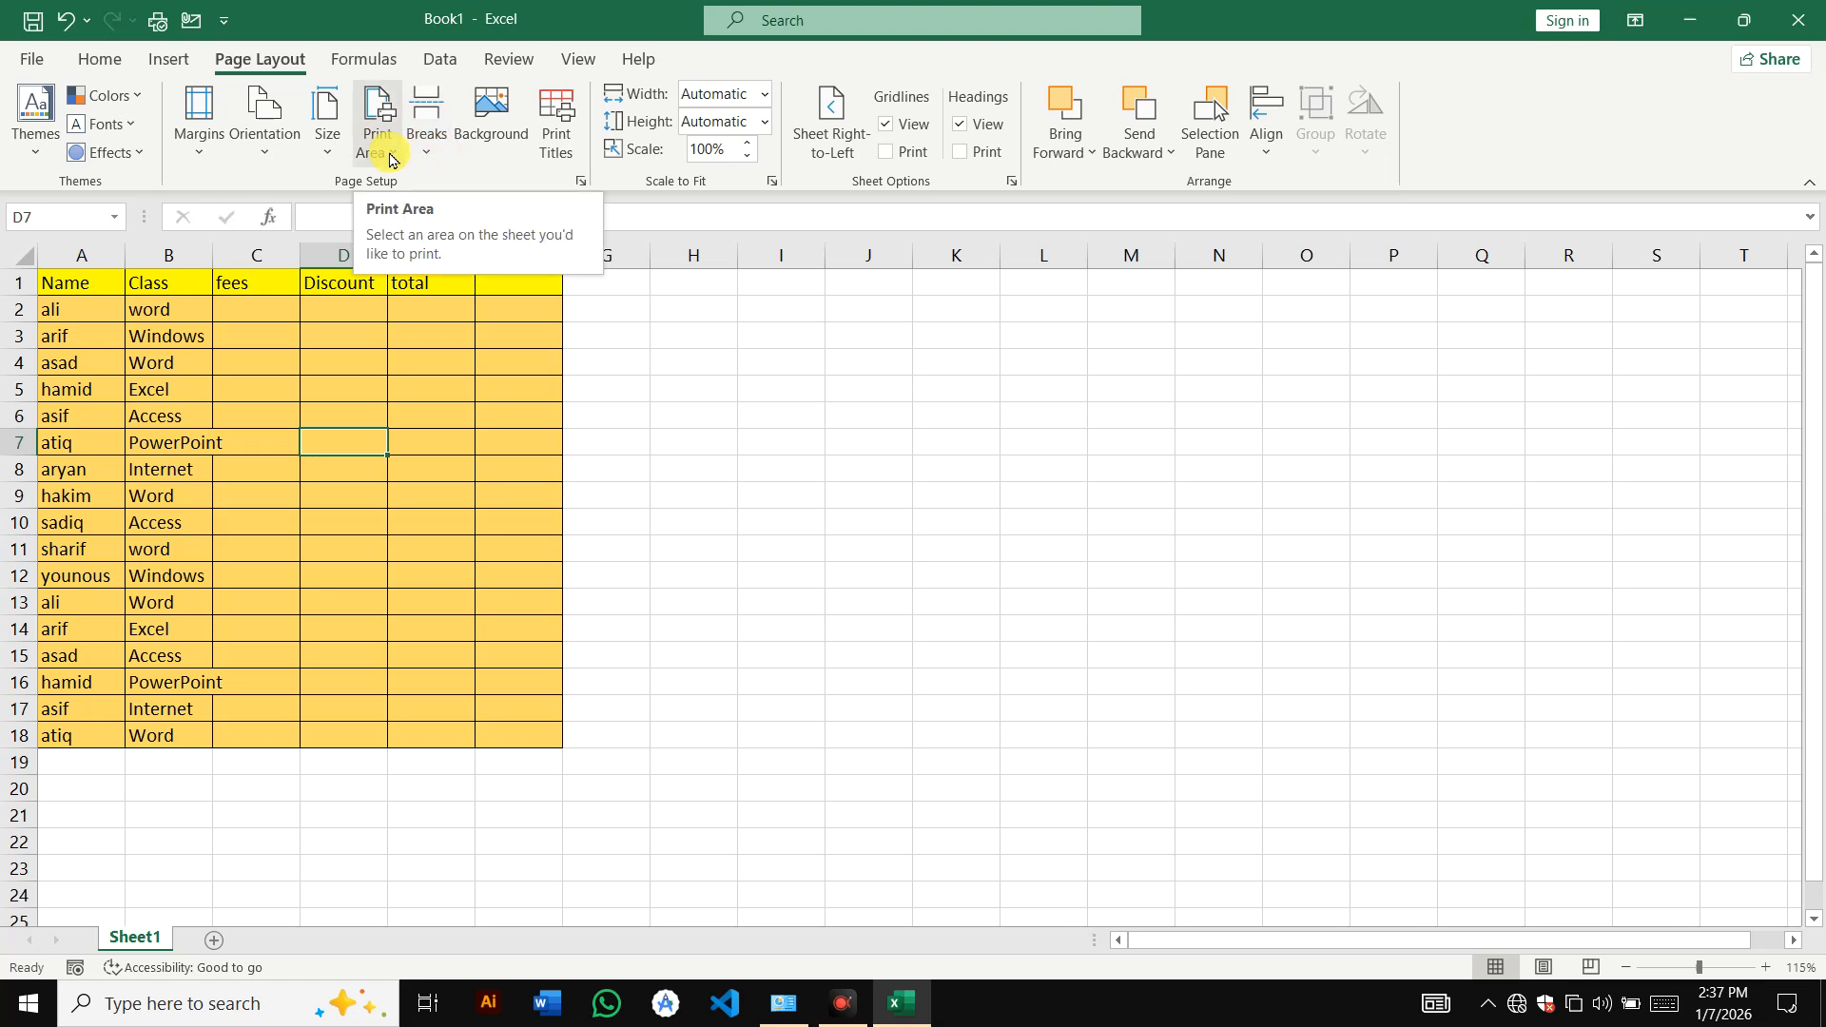
pyautogui.click(156, 388)
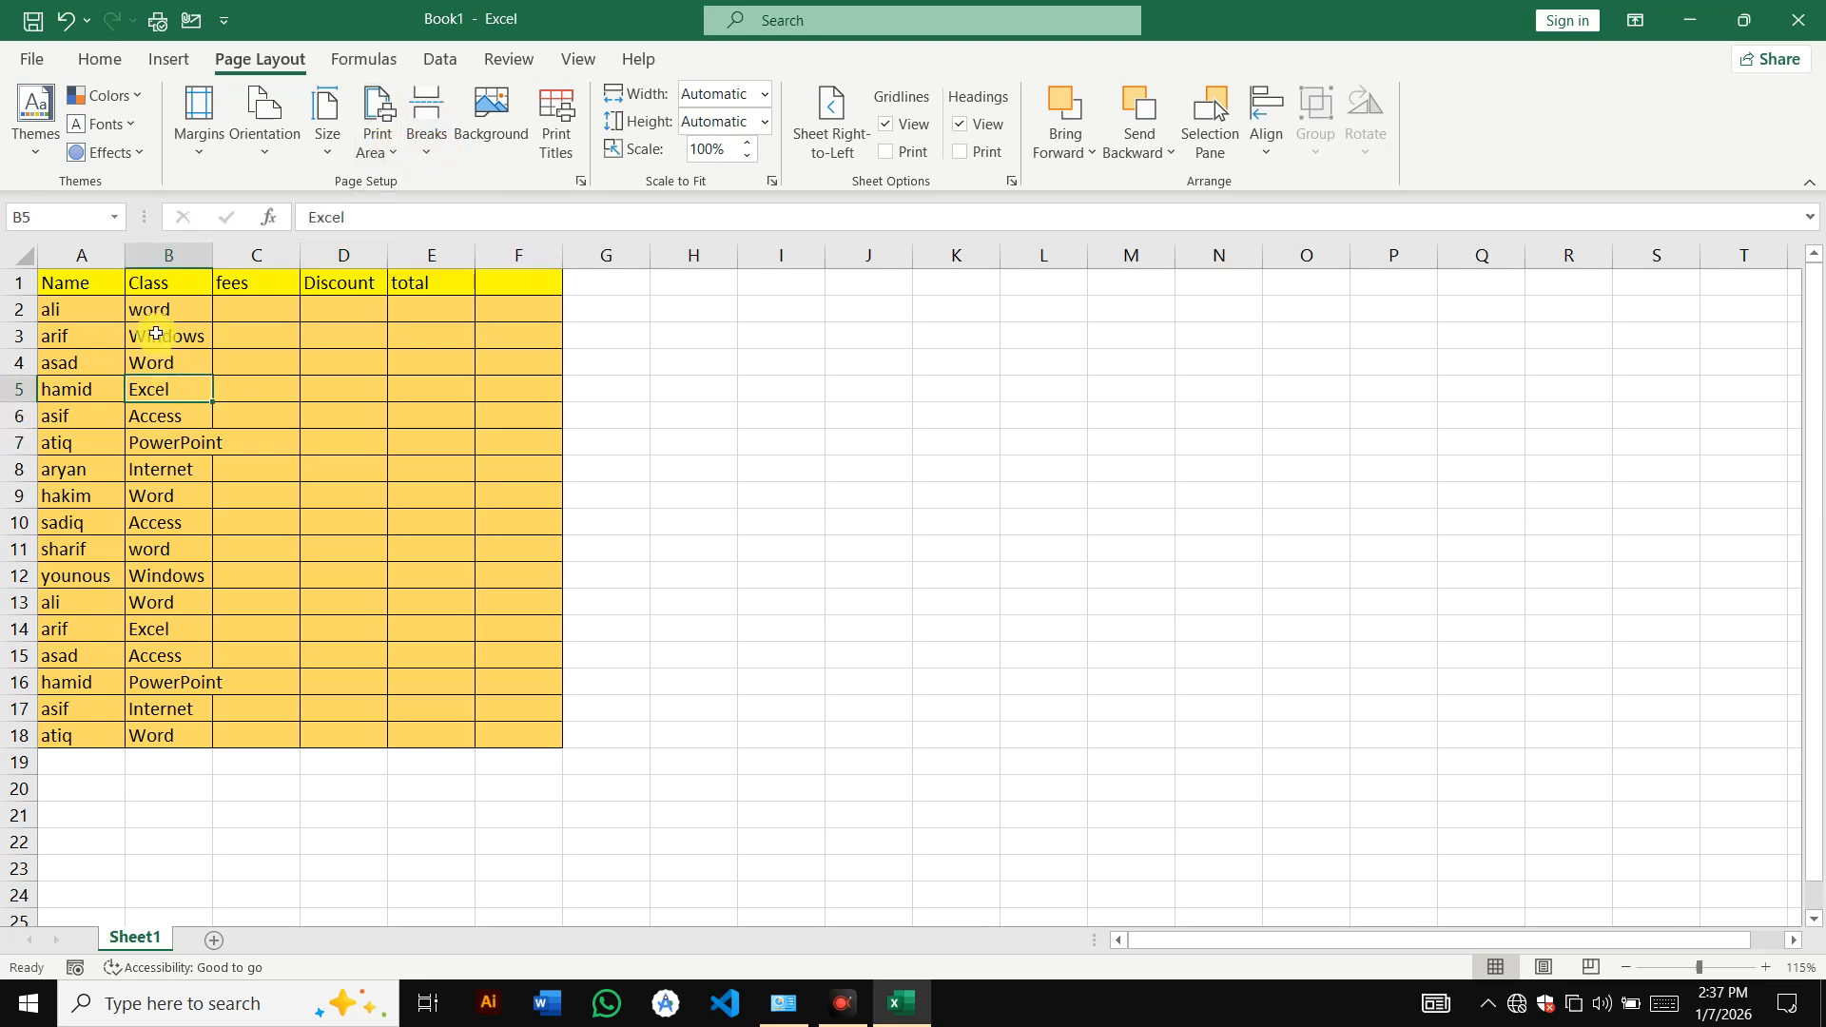
pyautogui.click(377, 148)
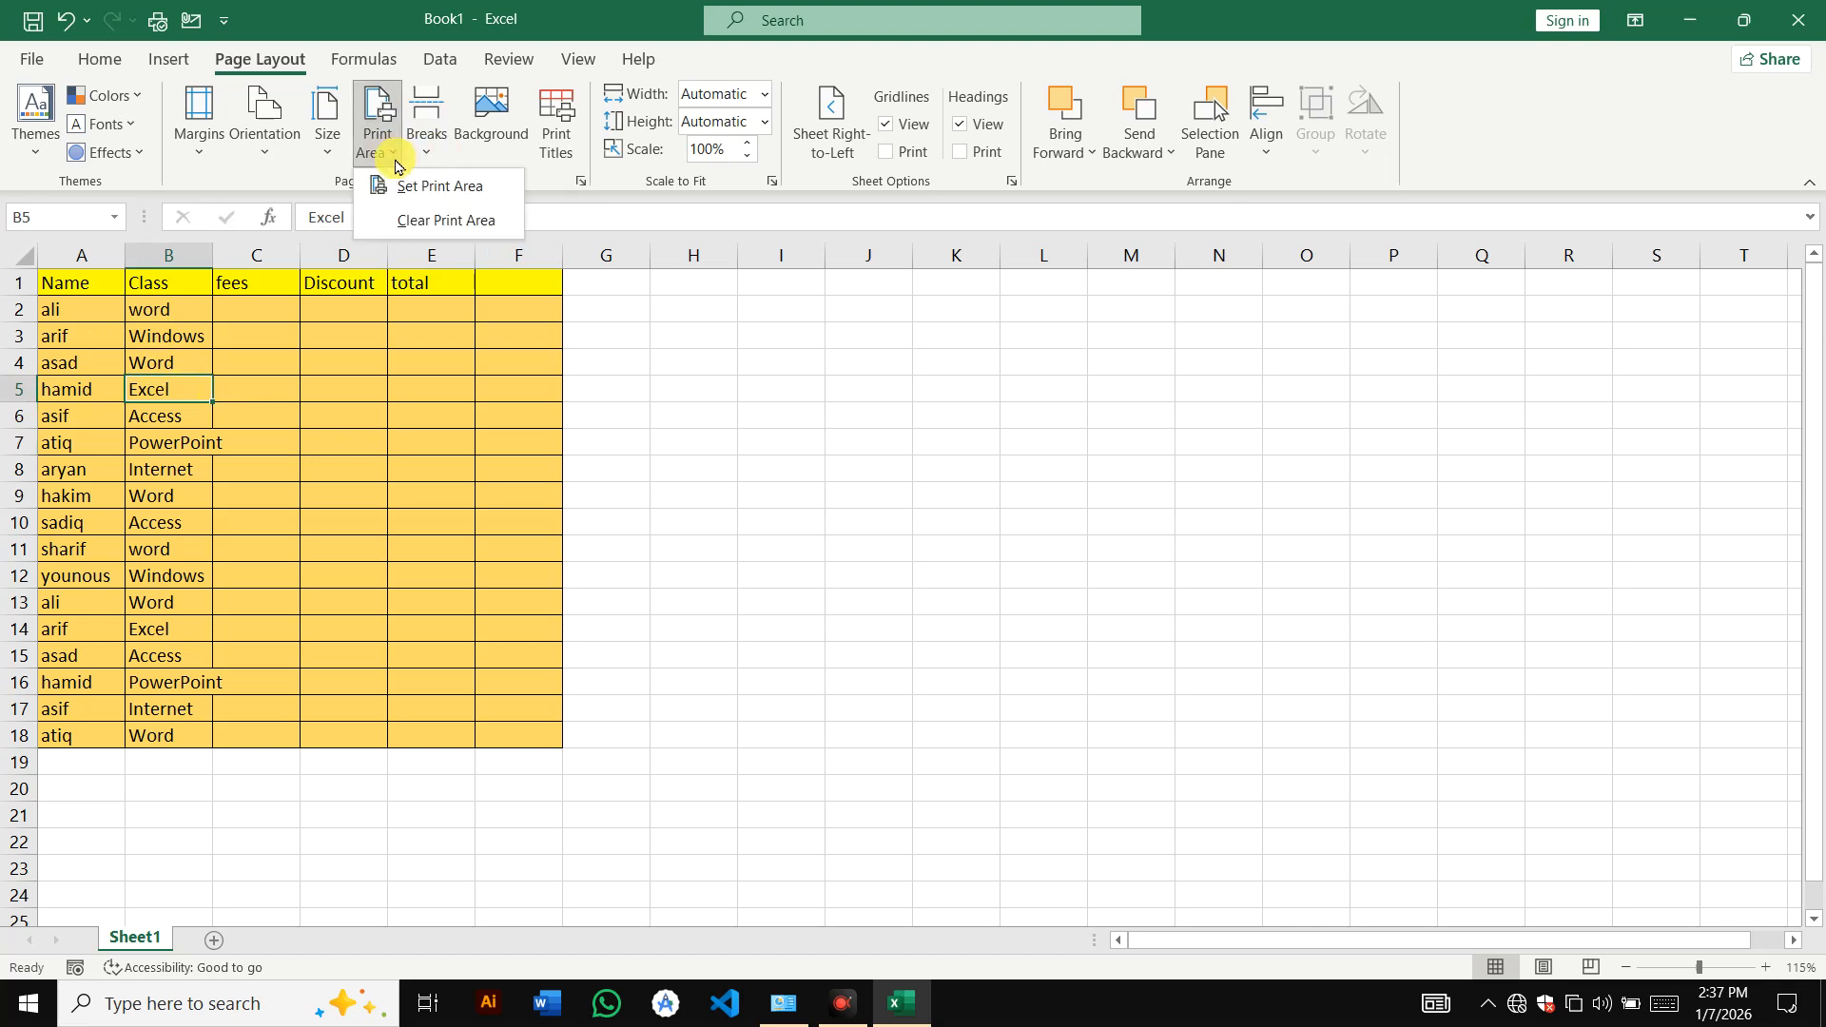
pyautogui.click(418, 187)
pyautogui.click(868, 579)
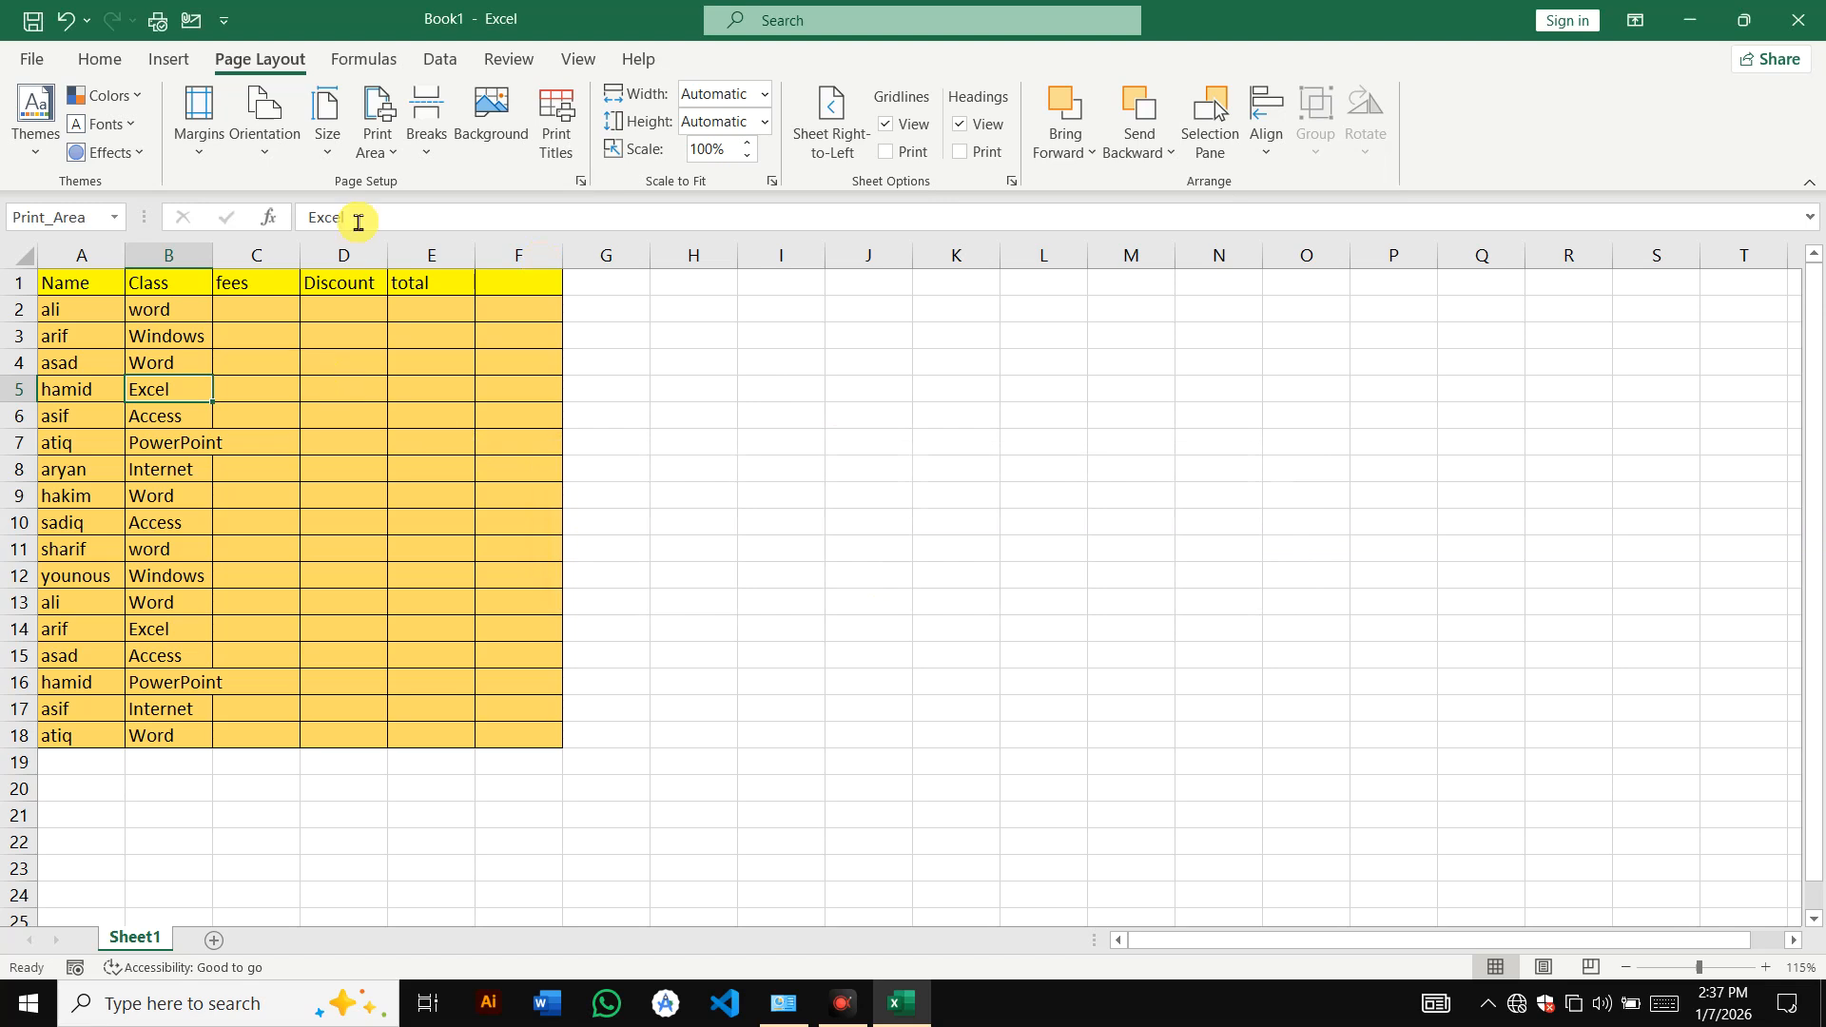
pyautogui.click(420, 150)
pyautogui.click(389, 162)
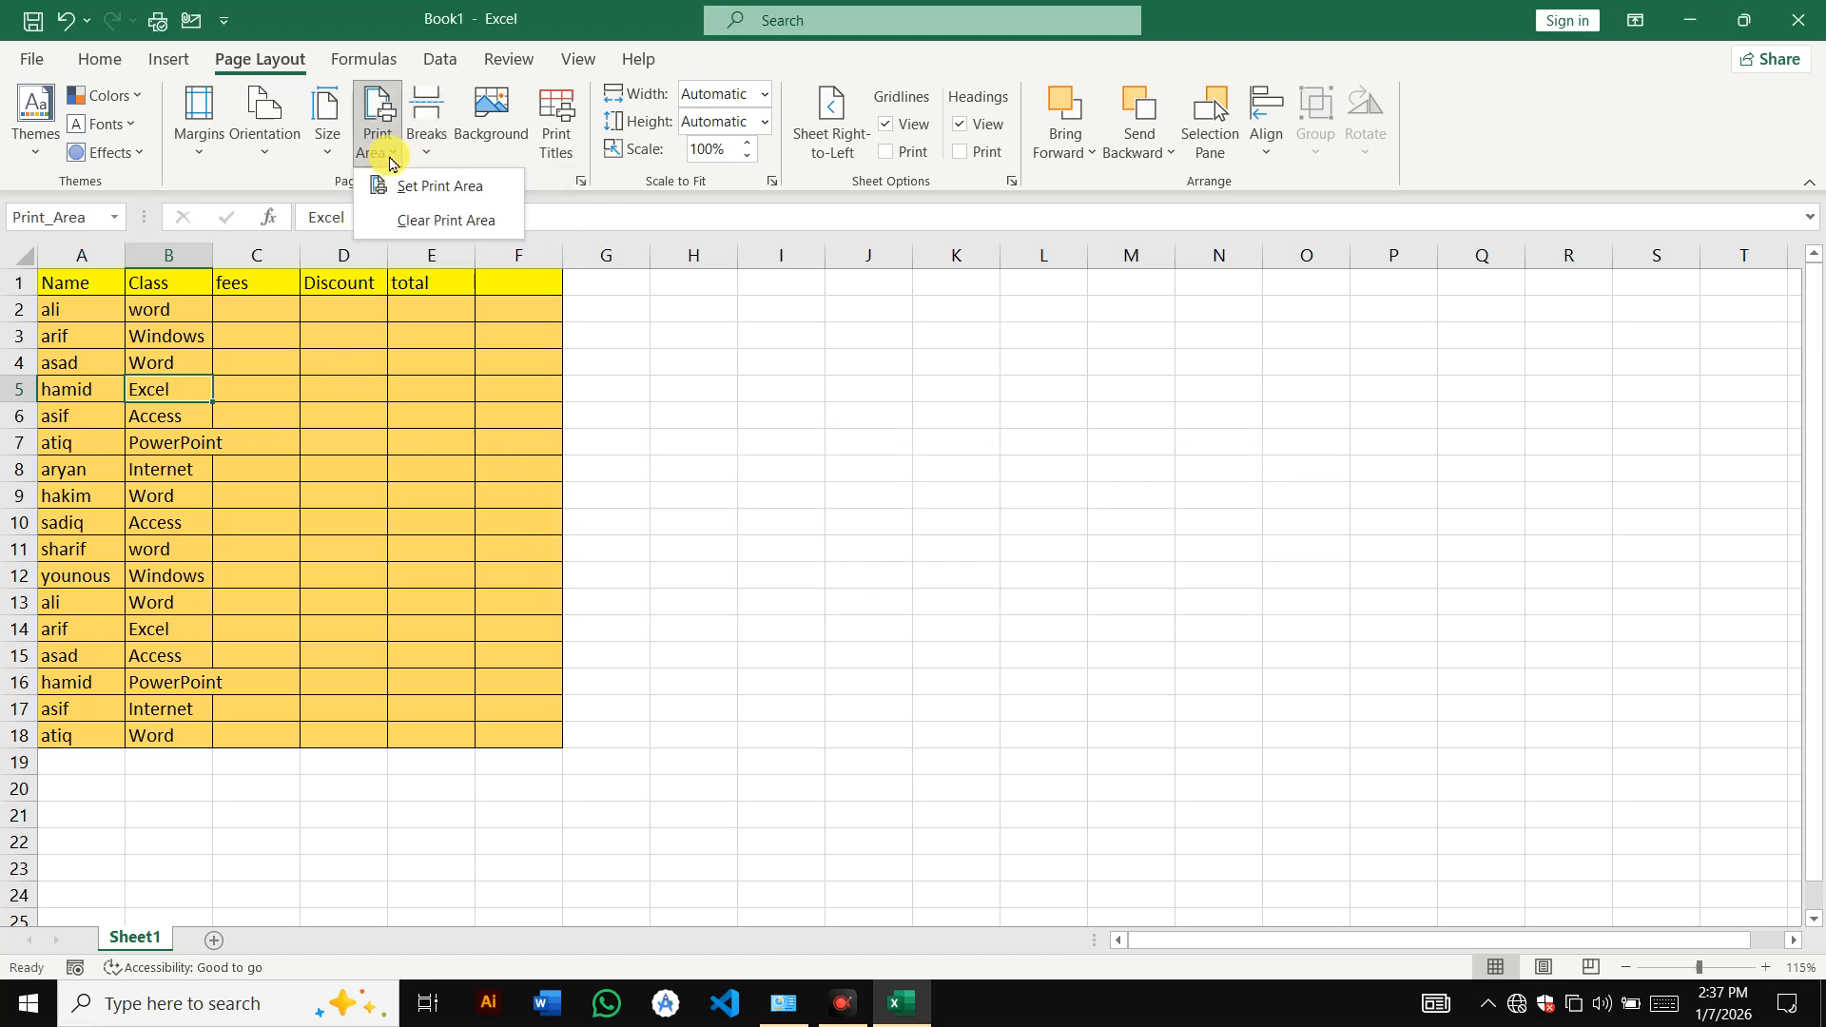
pyautogui.click(437, 188)
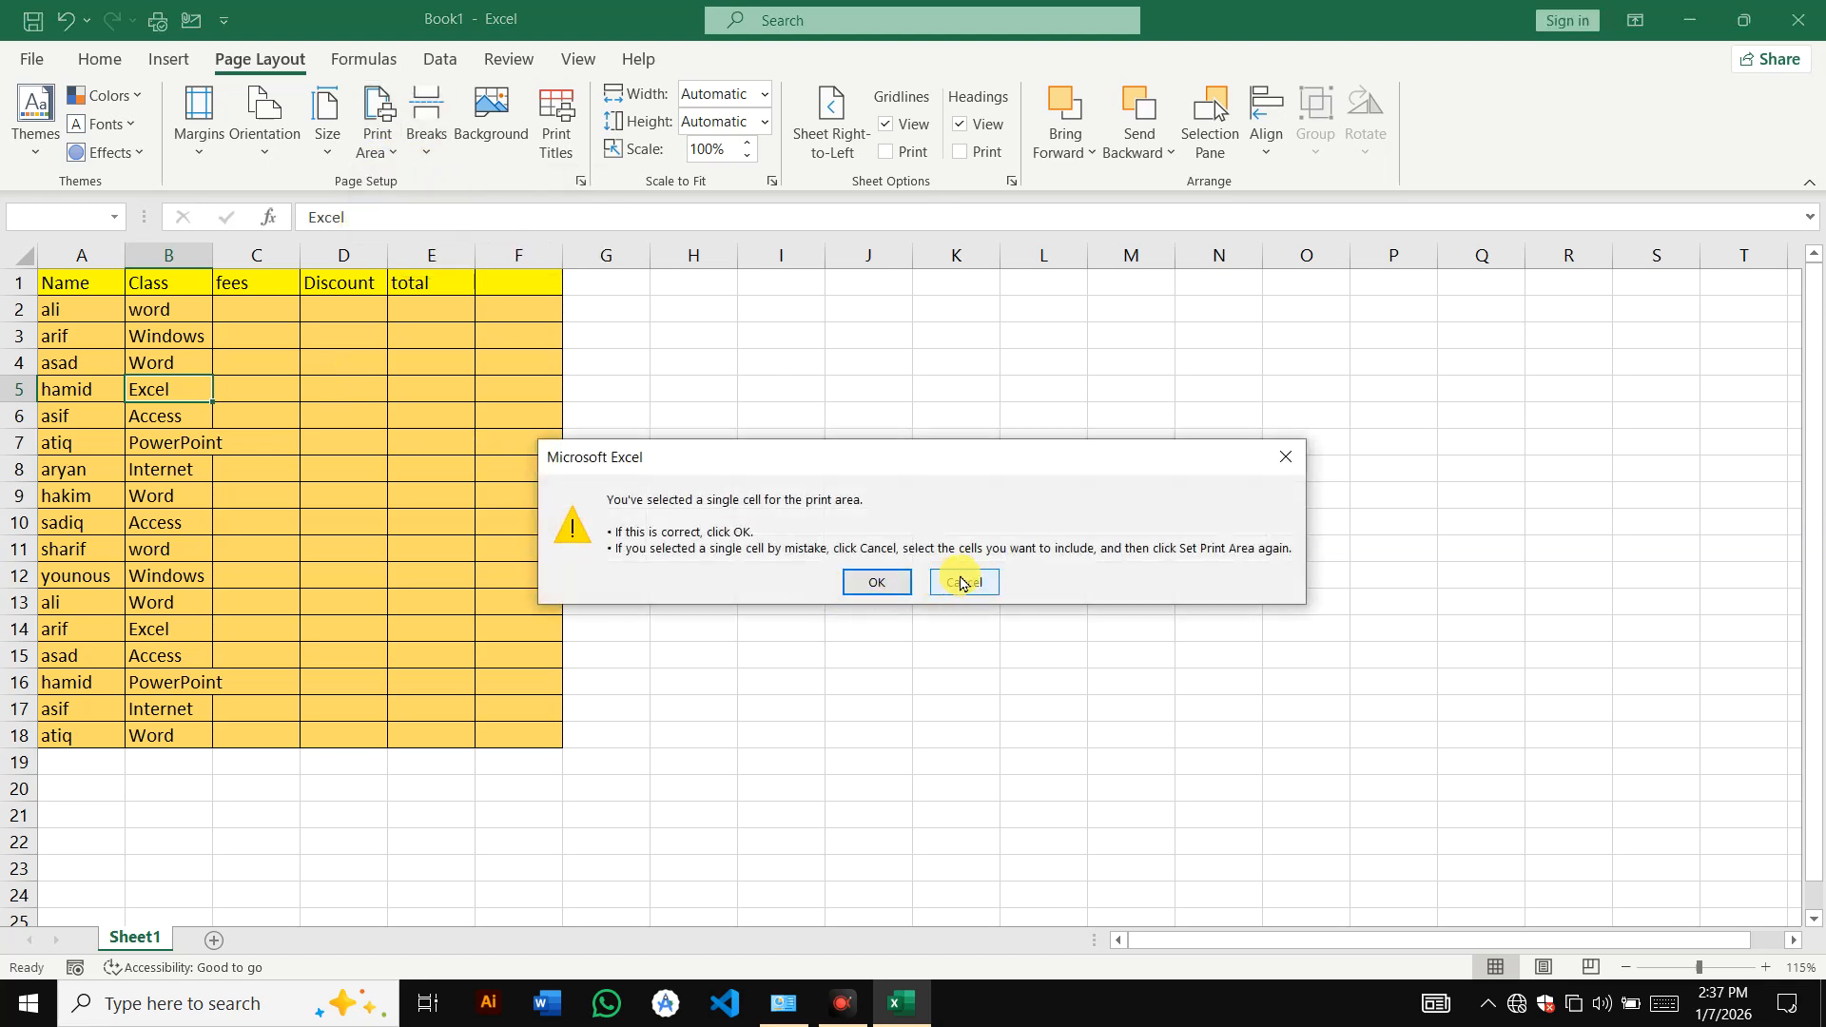
pyautogui.click(958, 583)
# - Set the print area to the range A2:E10
pyautogui.moveTo(67, 310); pyautogui.dragTo(457, 523)
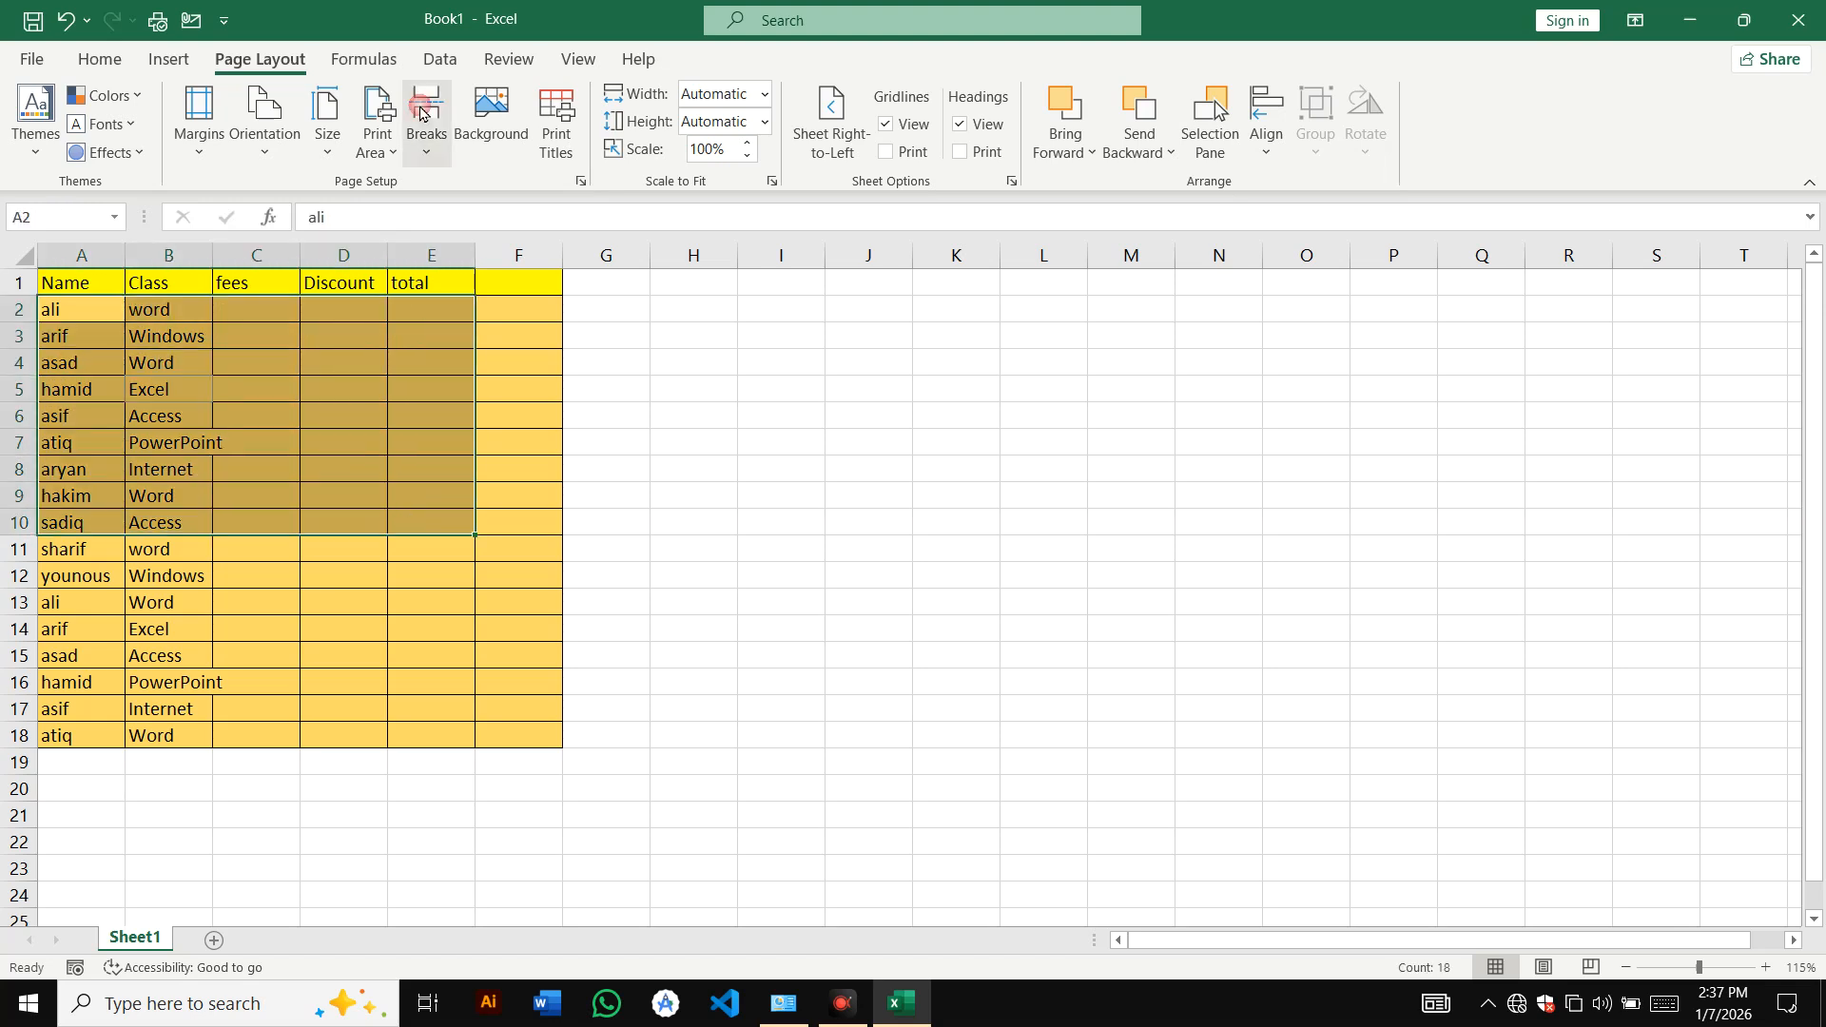
pyautogui.click(429, 155)
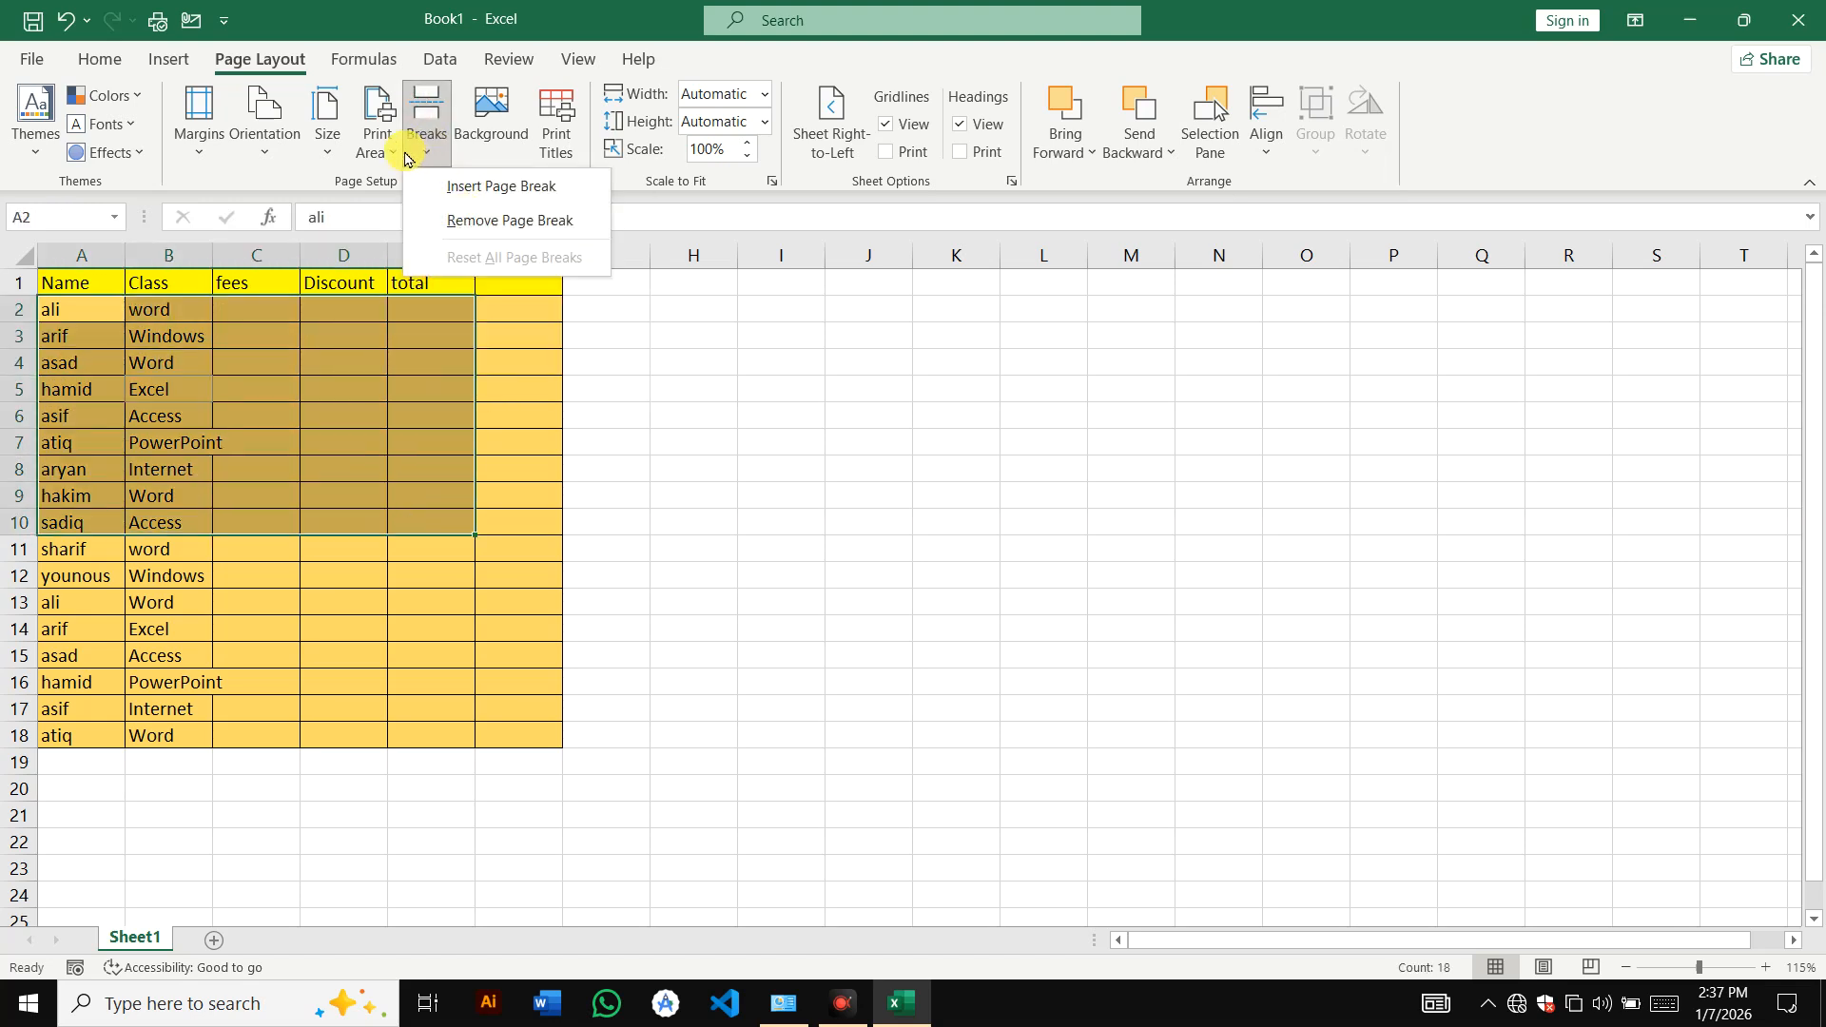
pyautogui.click(393, 160)
pyautogui.click(457, 188)
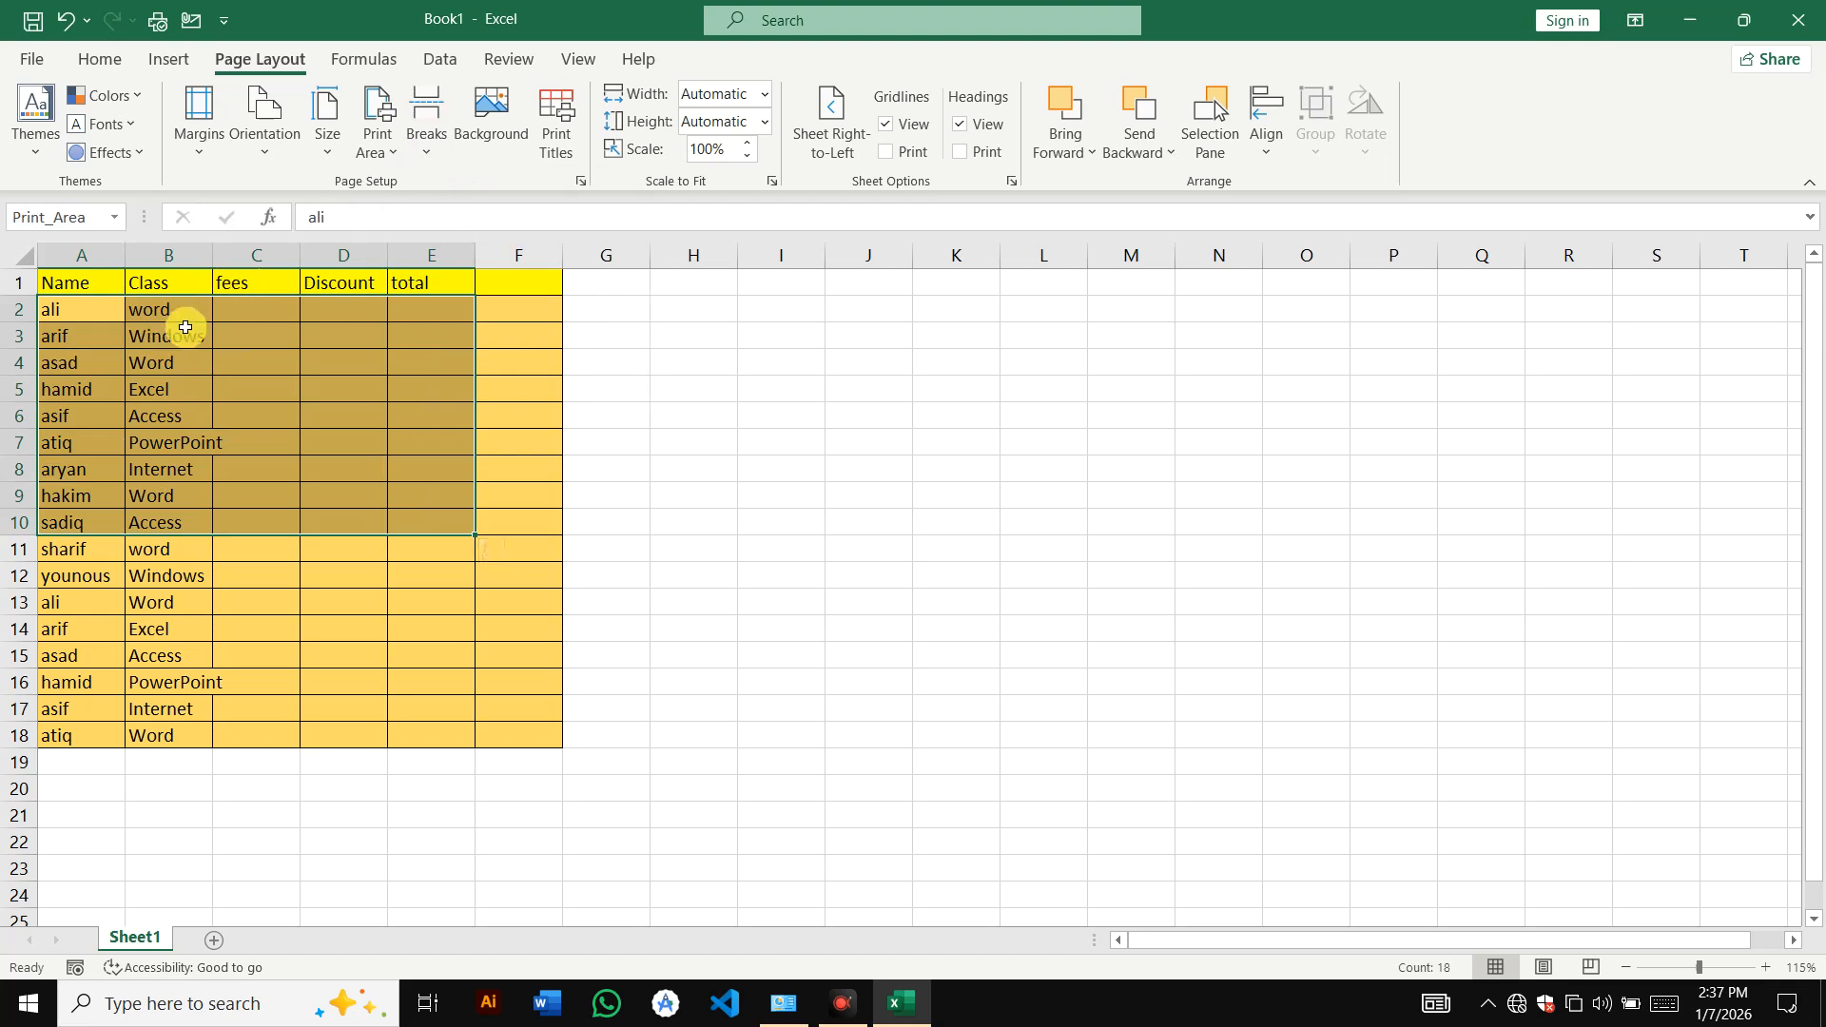
# - Check the print area in the print preview and clear it from the sheet
pyautogui.hotkey('ctrl', 'p')
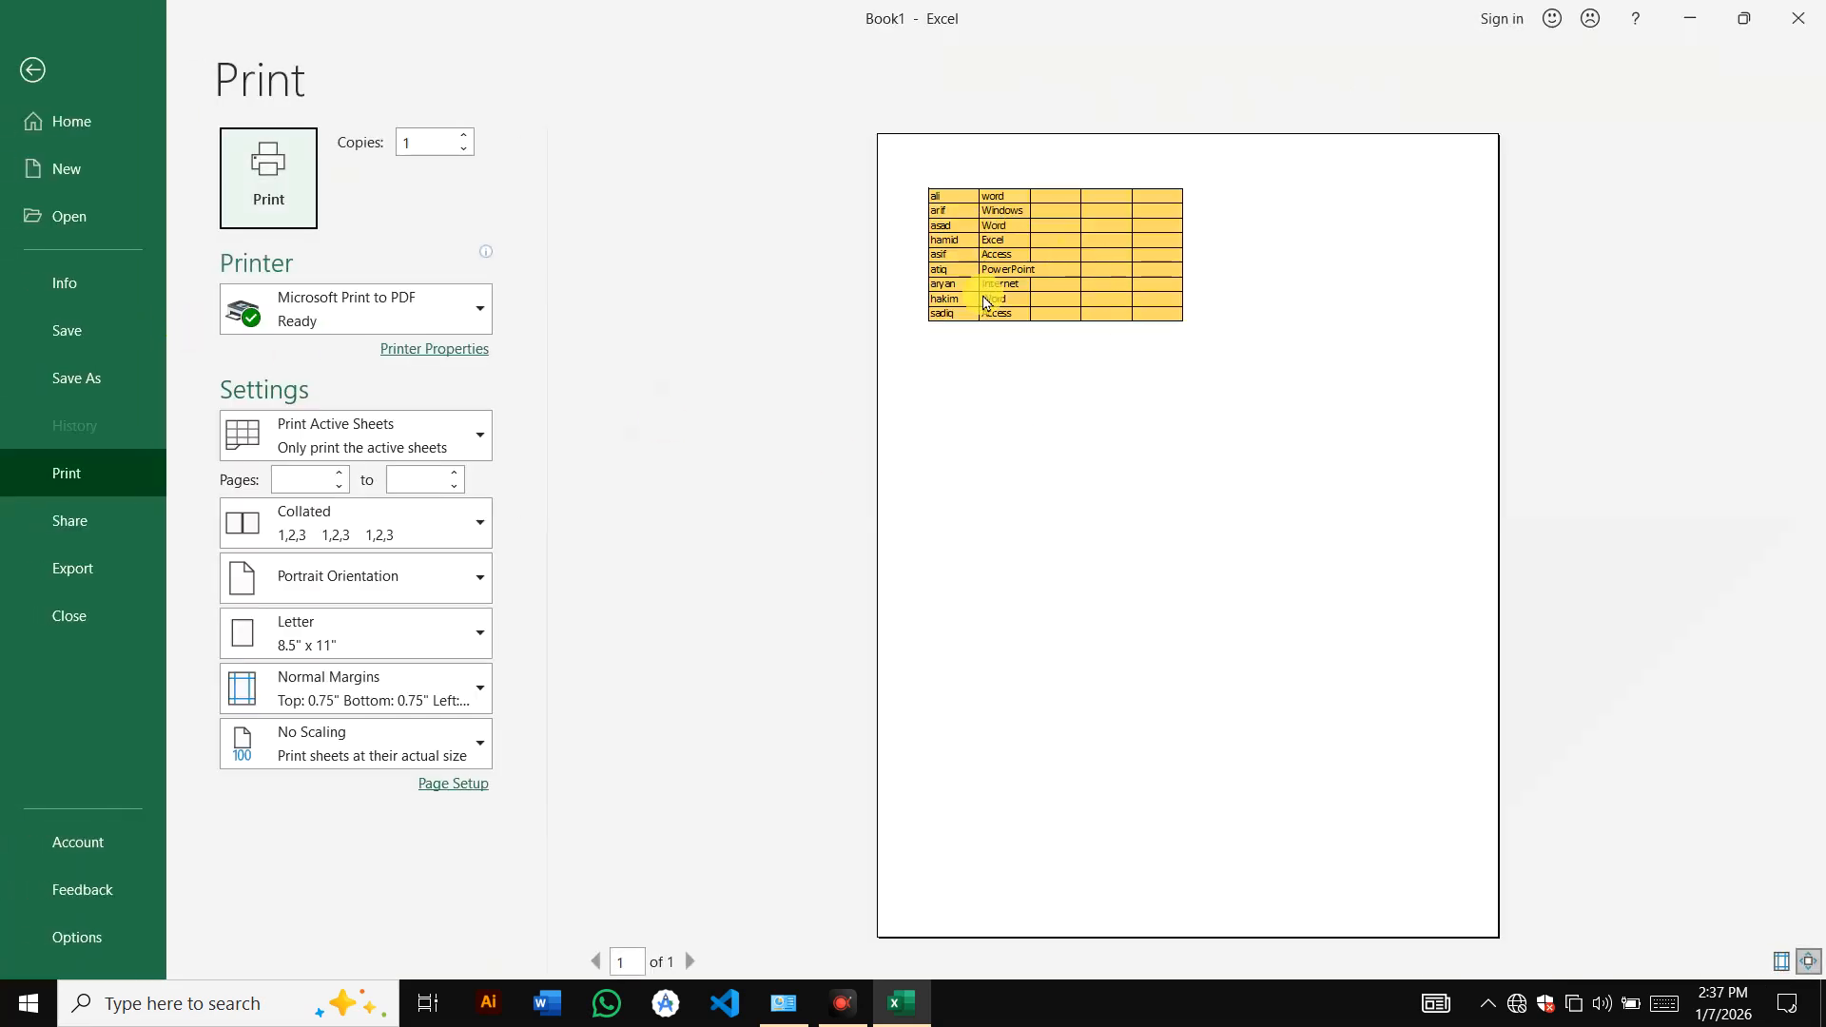
pyautogui.click(32, 72)
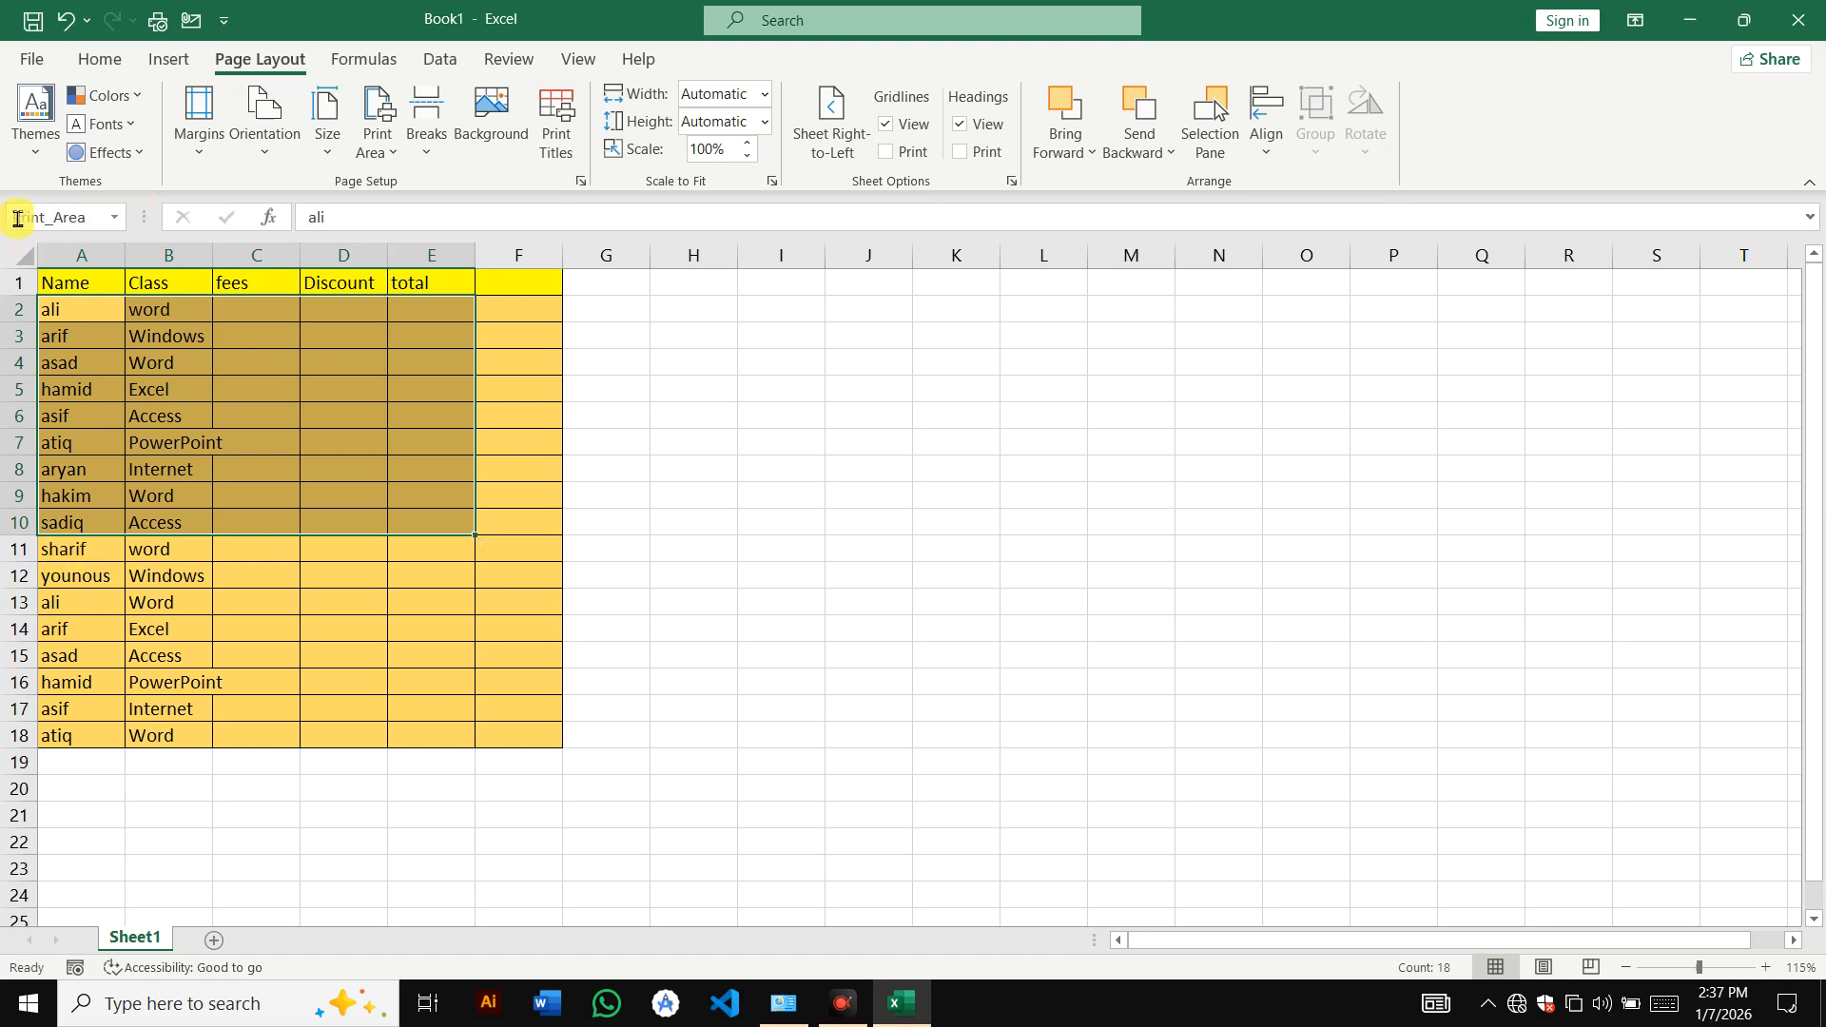
pyautogui.hotkey('ctrl', 'p')
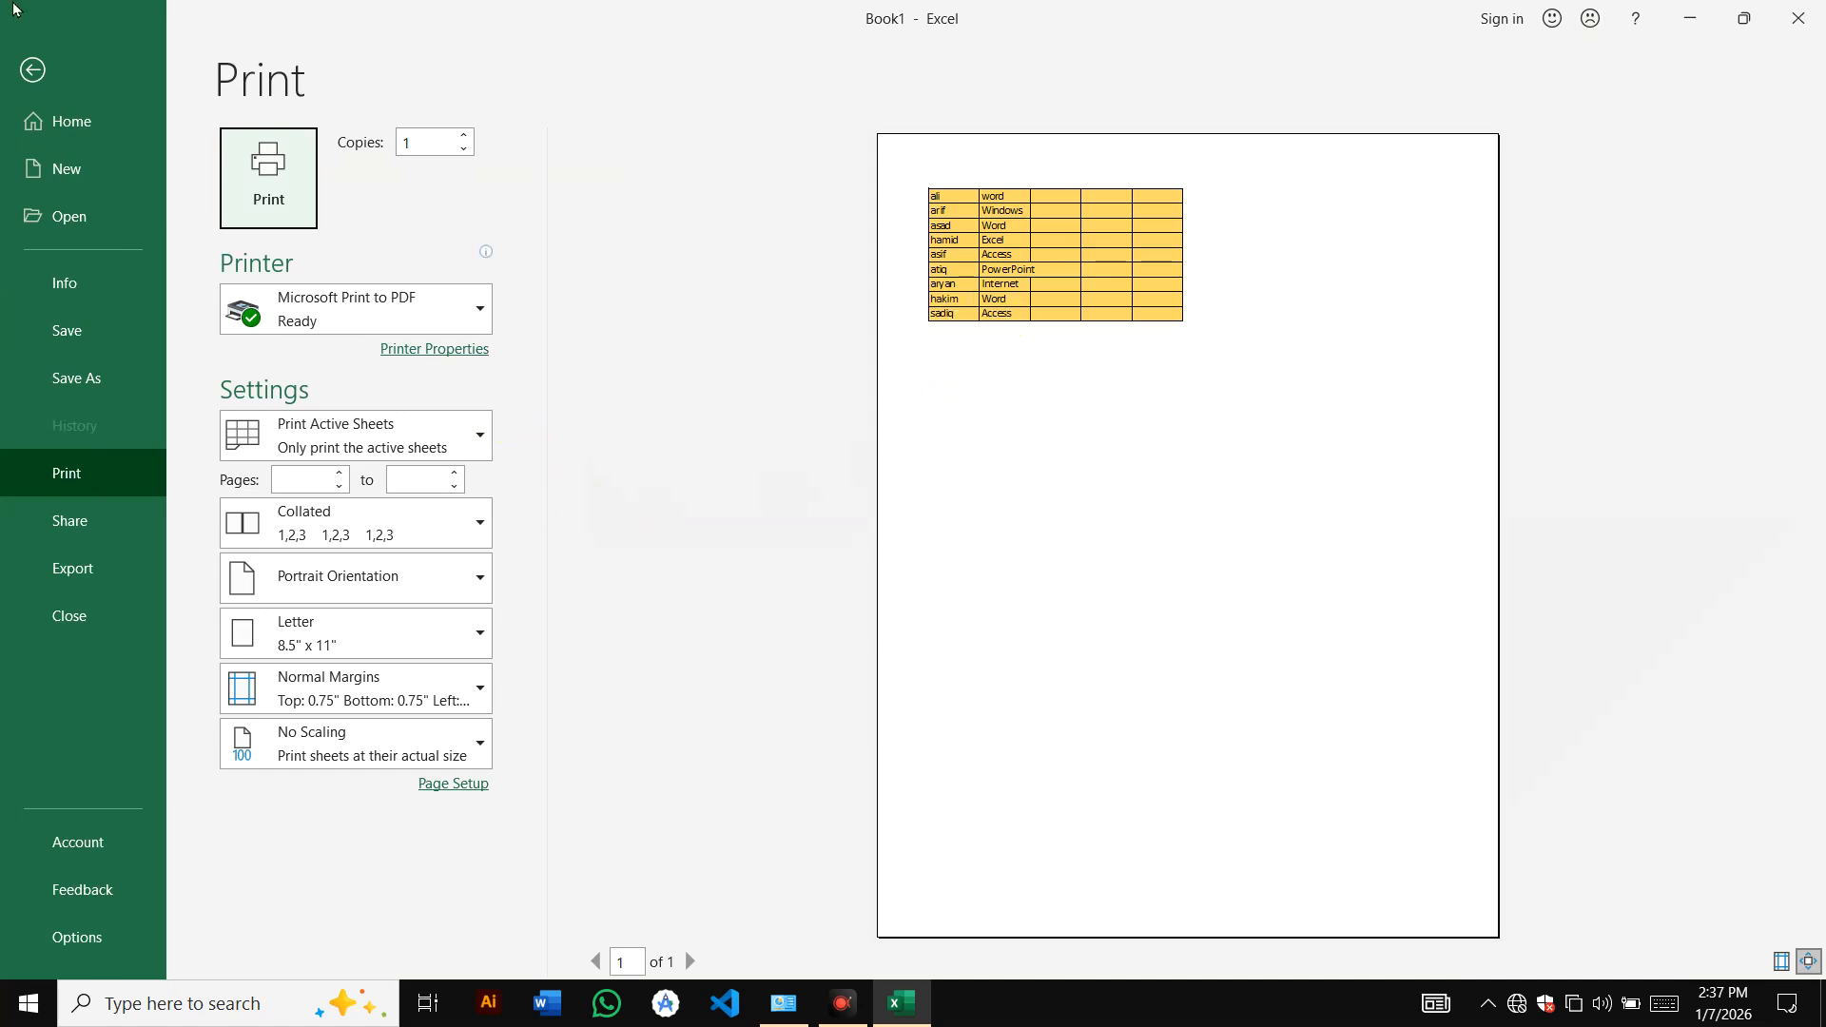
pyautogui.click(33, 70)
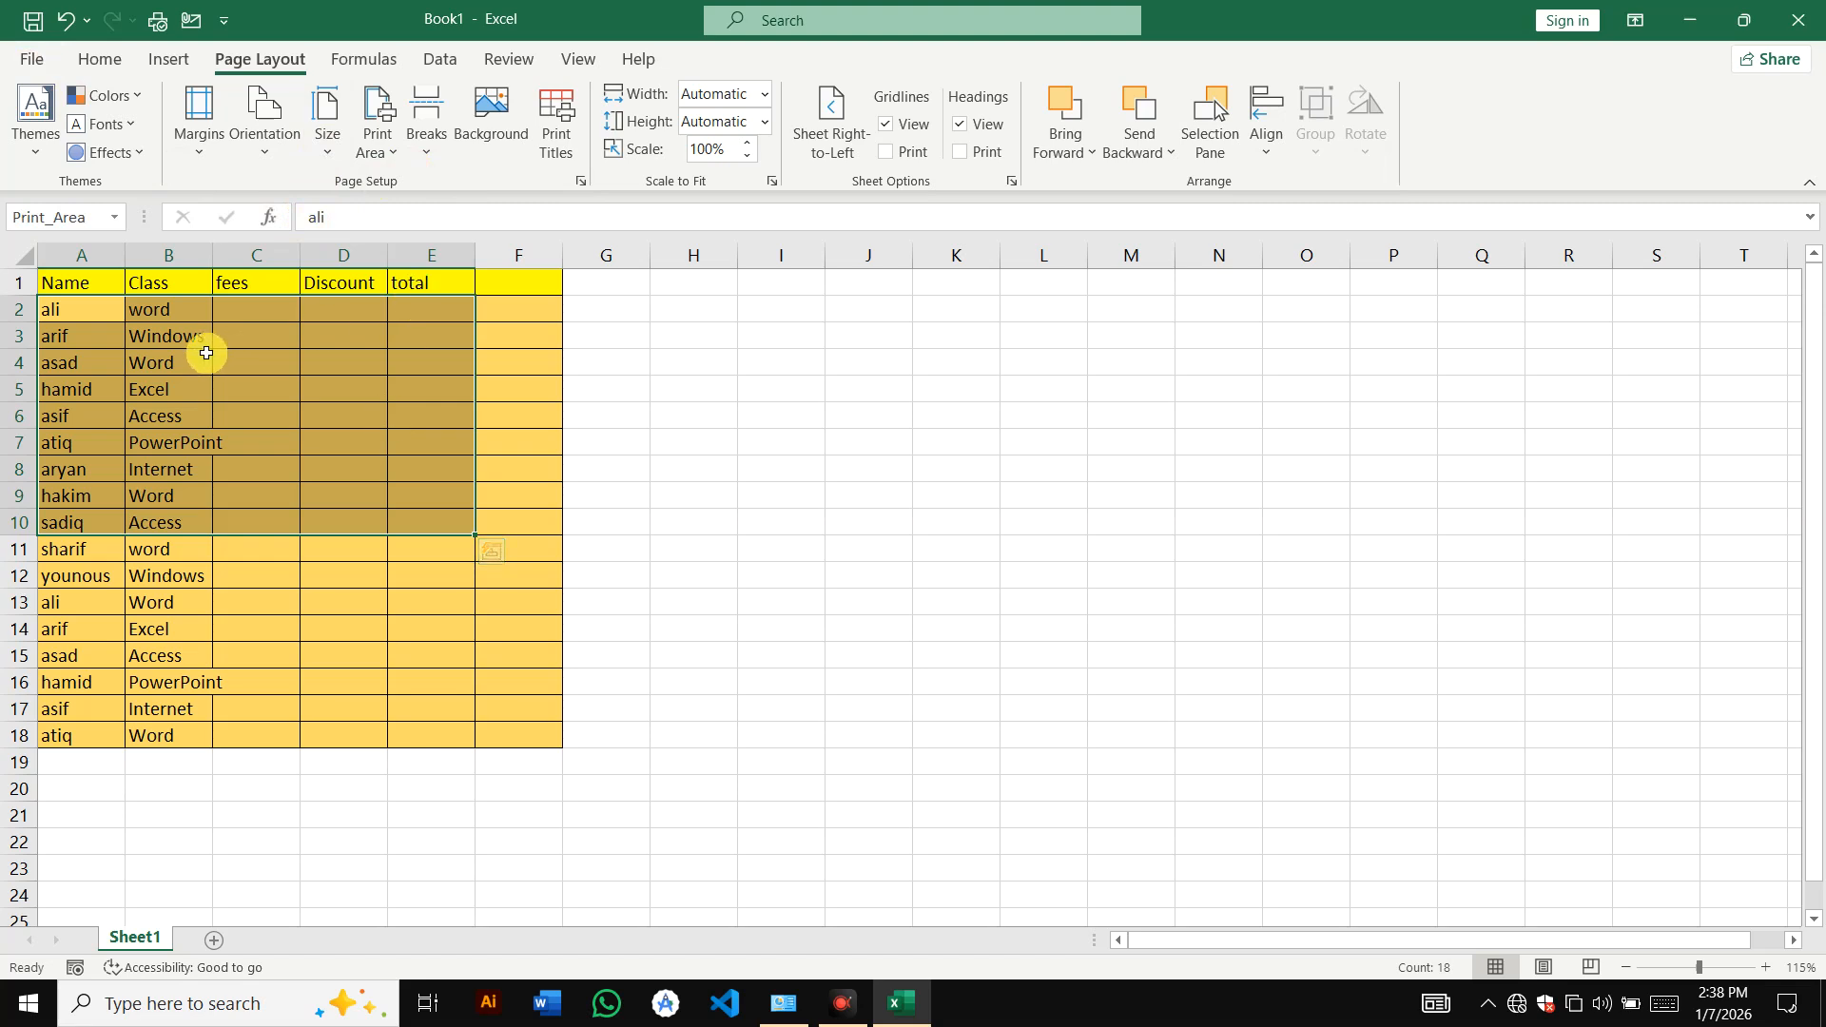
pyautogui.click(378, 143)
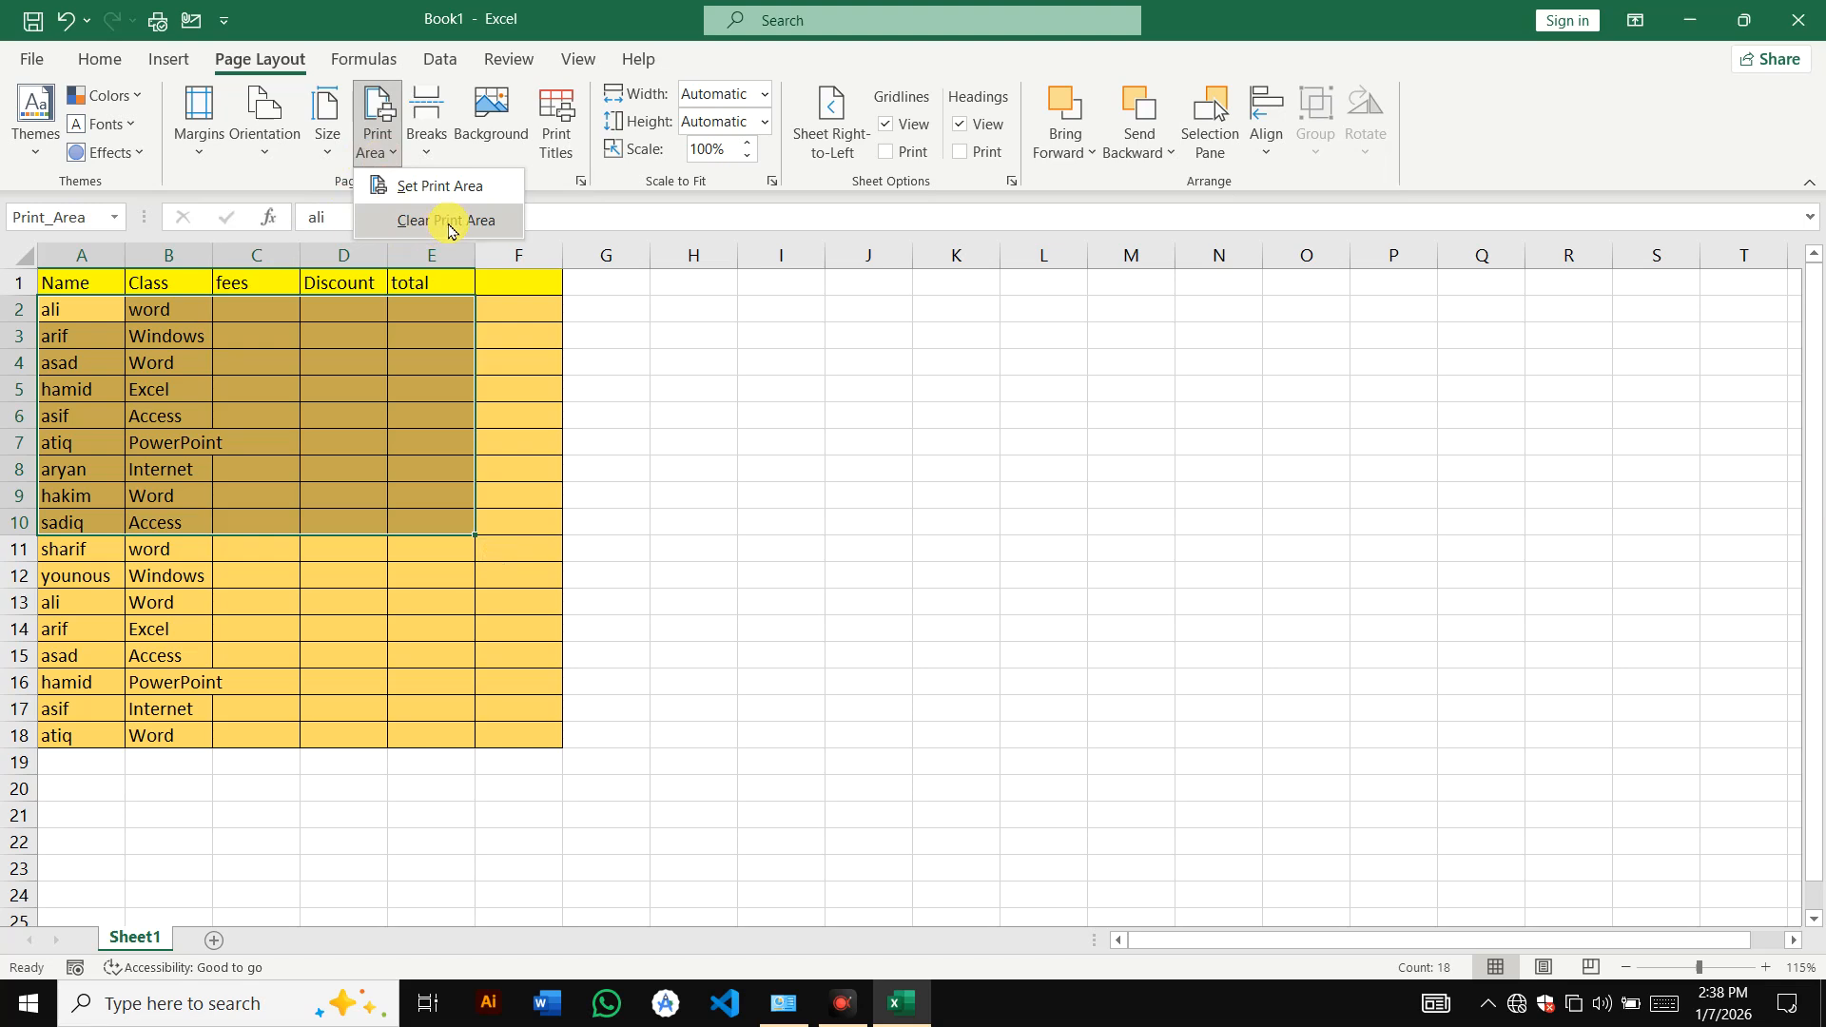
pyautogui.click(449, 225)
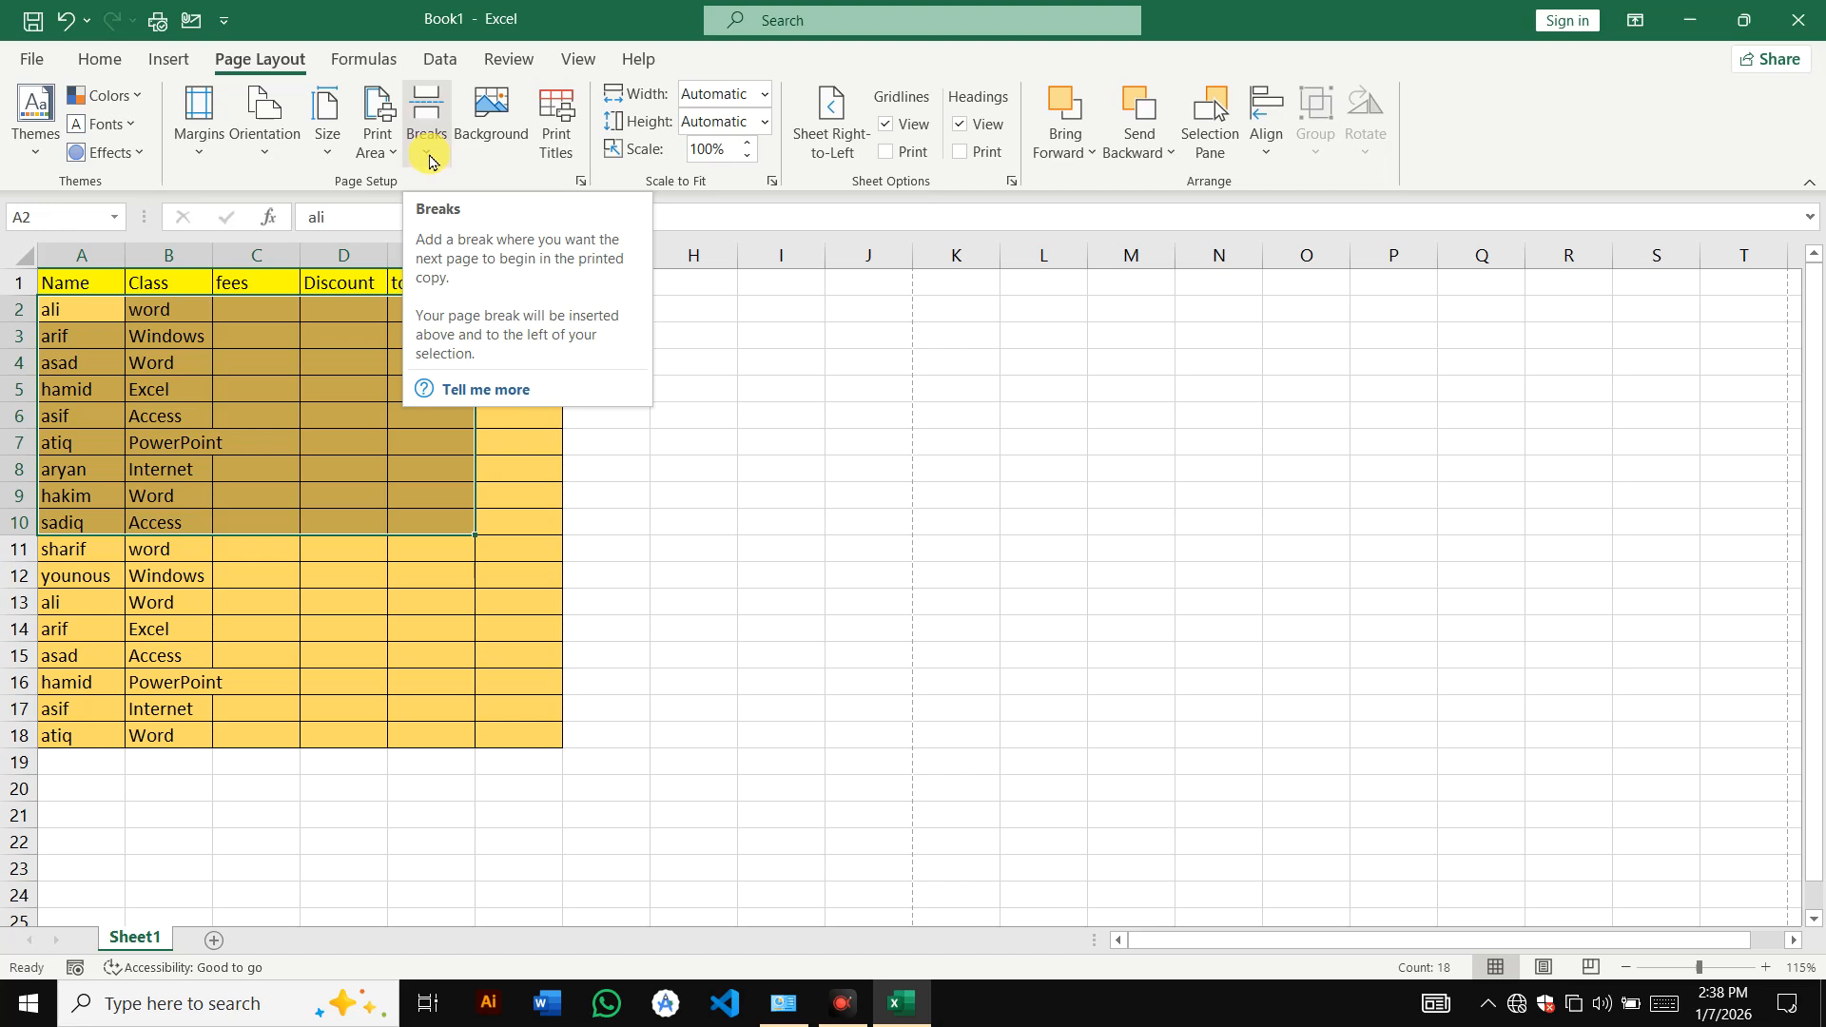
# - Insert a page break above row 2 and check the page boundaries on the sheet
pyautogui.click(428, 153)
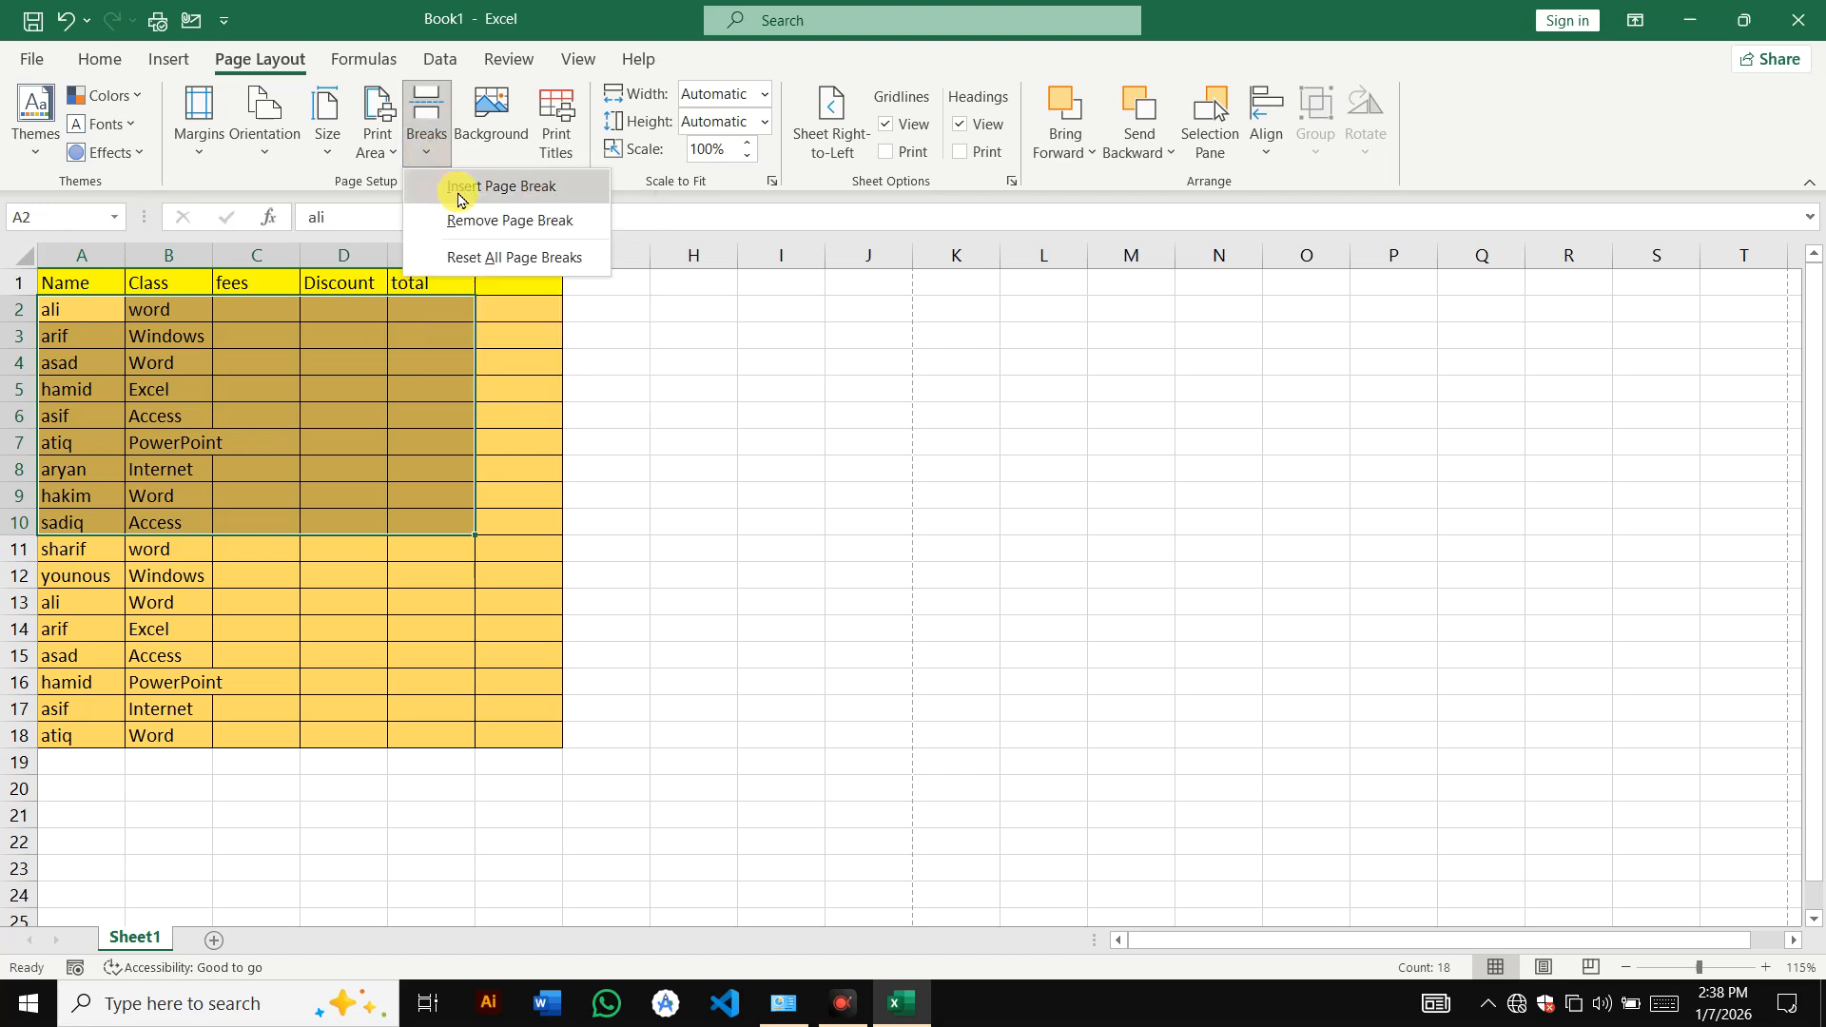
pyautogui.click(459, 190)
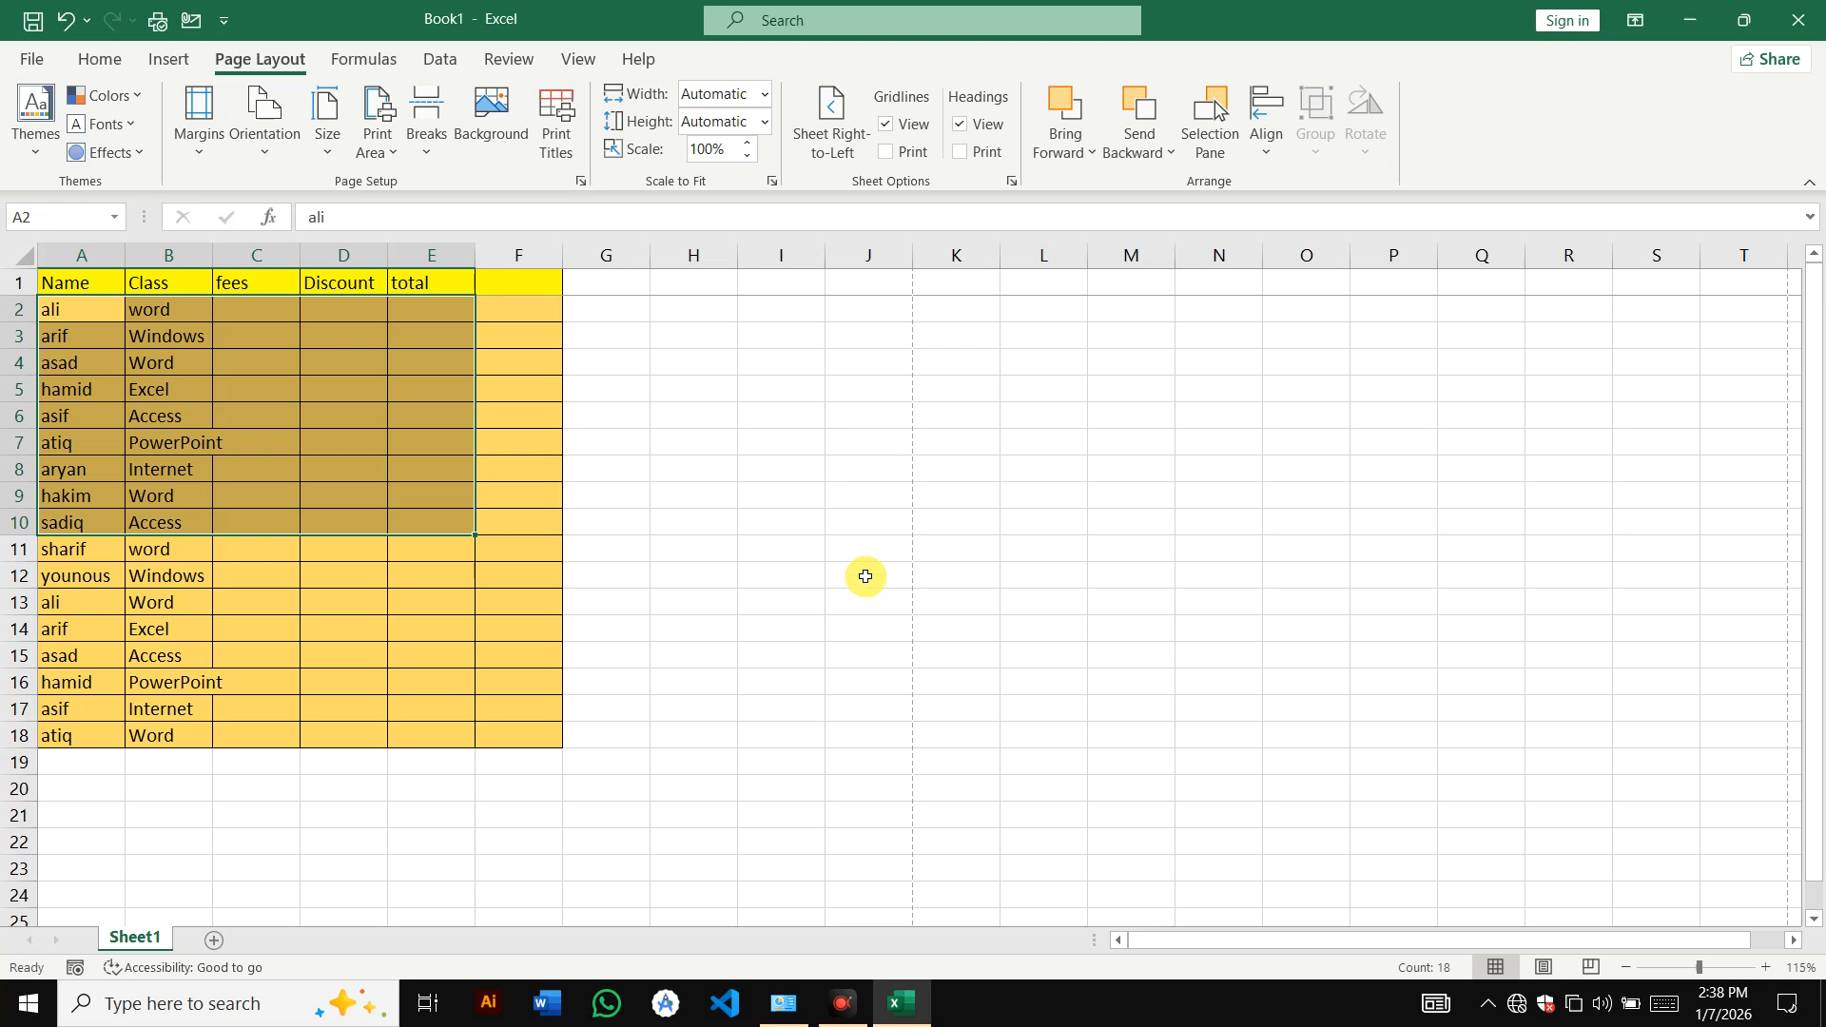
pyautogui.scroll(-3, 865, 577)
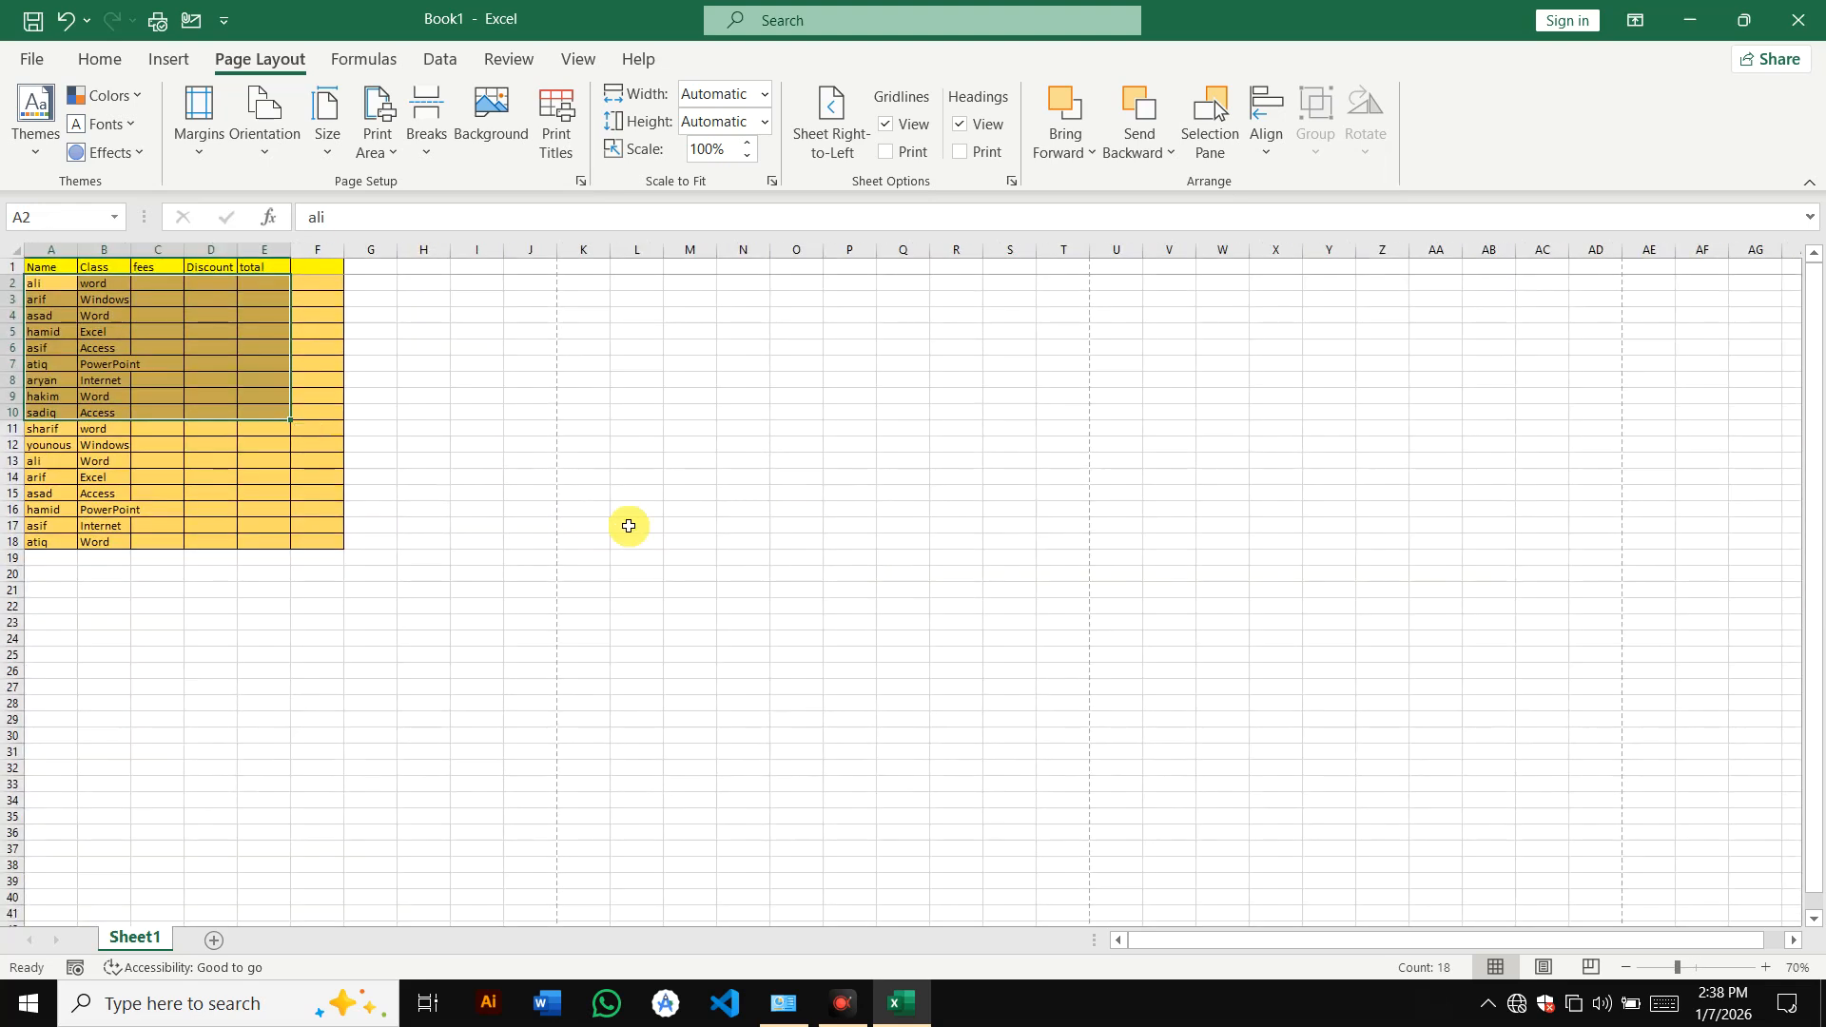
pyautogui.moveTo(1815, 490); pyautogui.dragTo(1822, 599)
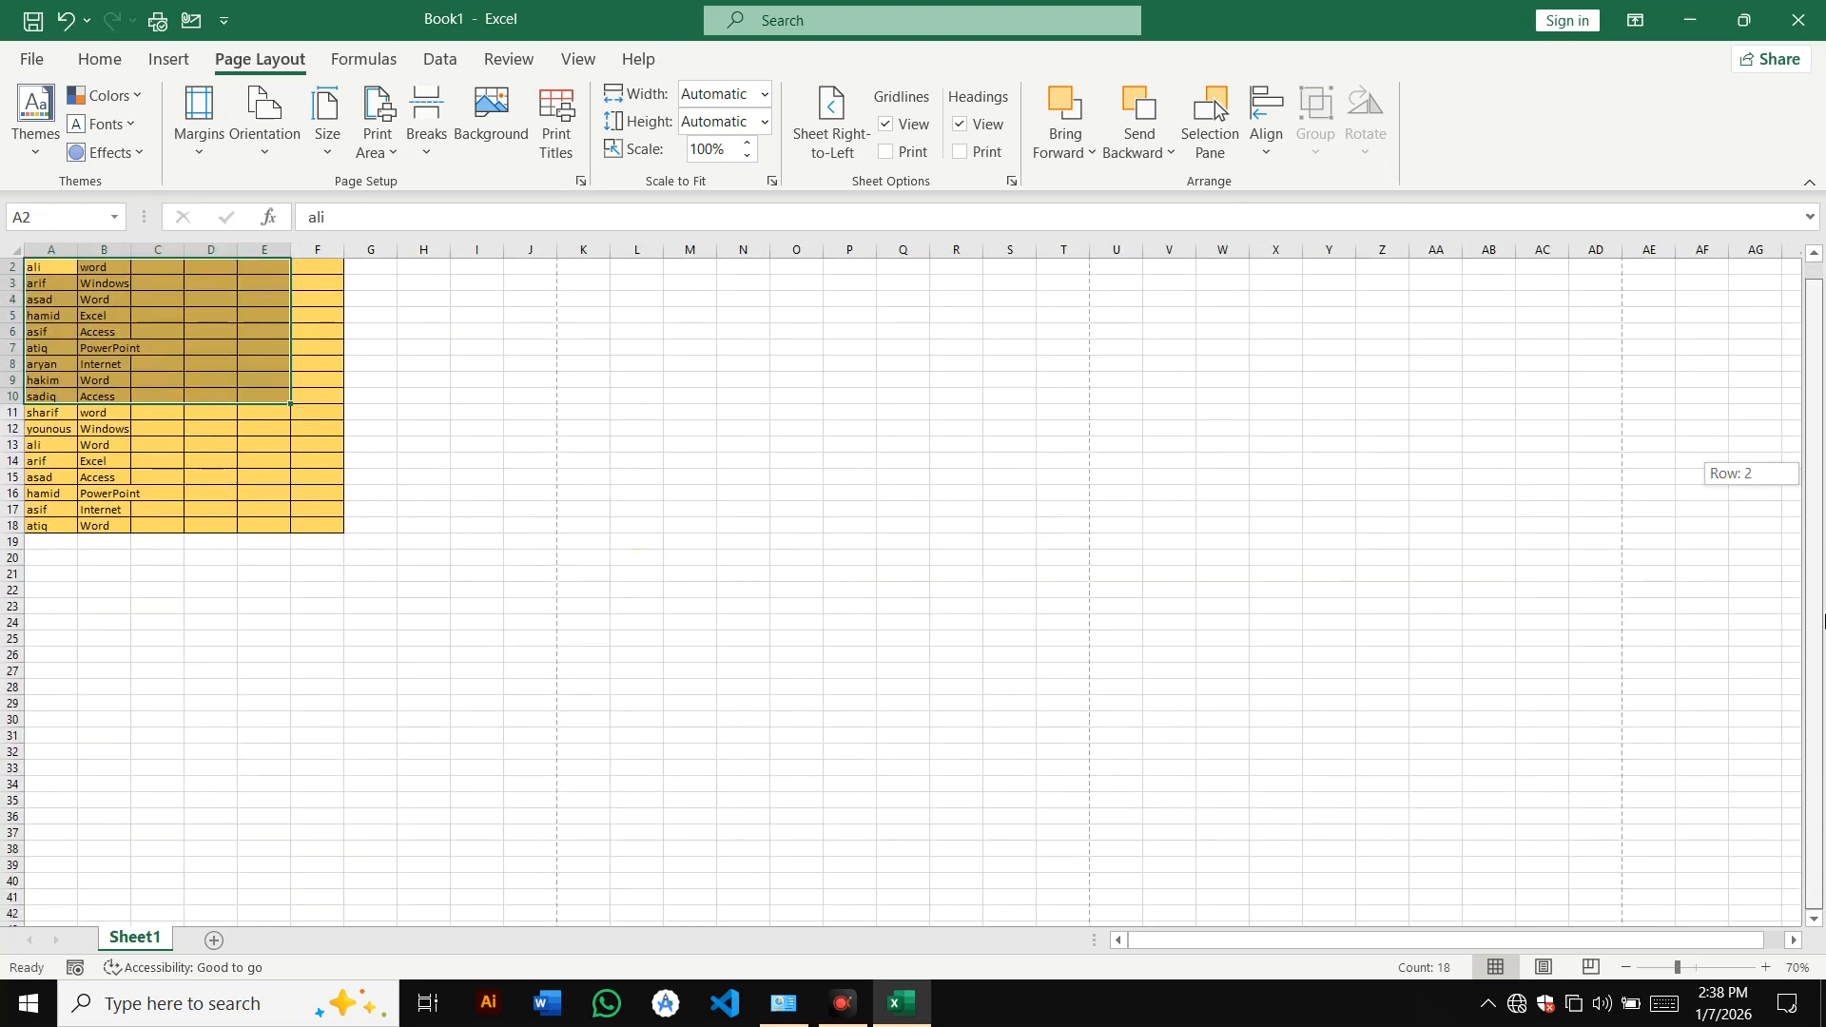
pyautogui.moveTo(1823, 497); pyautogui.dragTo(1823, 476)
pyautogui.moveTo(1823, 411); pyautogui.dragTo(1765, 391)
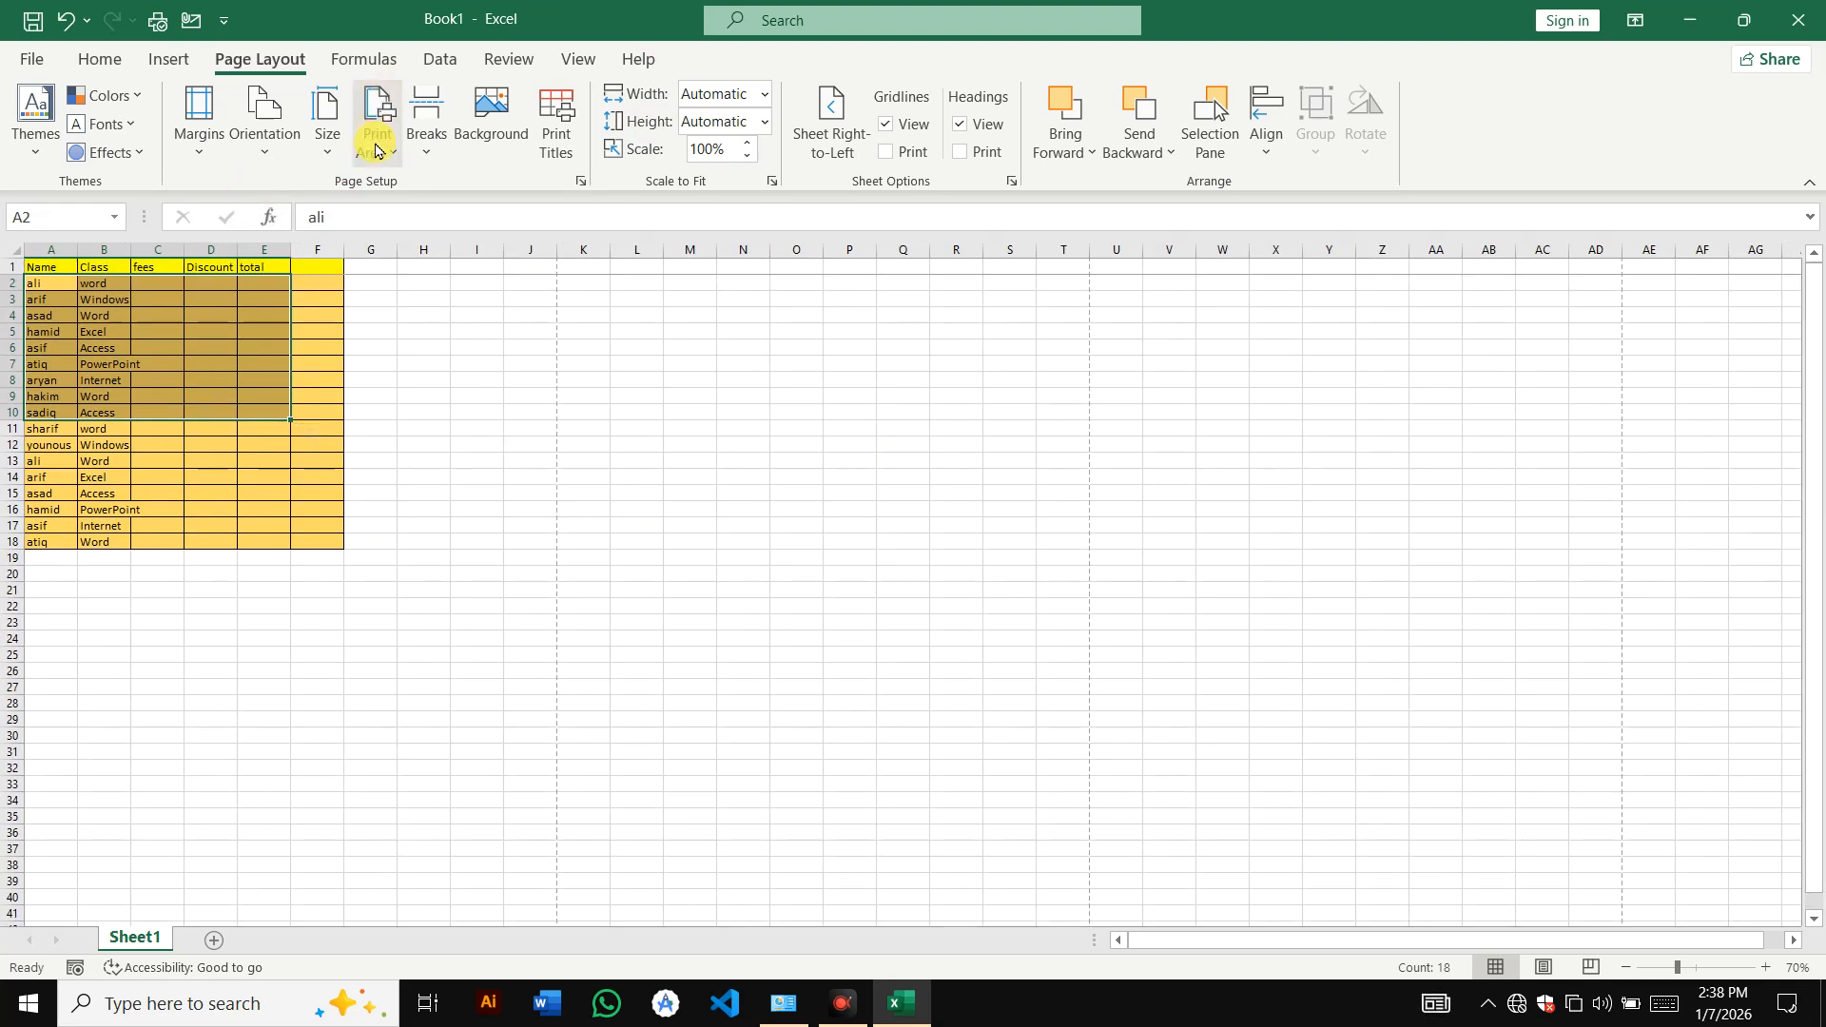
# - Reset all page breaks on the sheet and apply Remove Page Break at the selected range
pyautogui.click(425, 142)
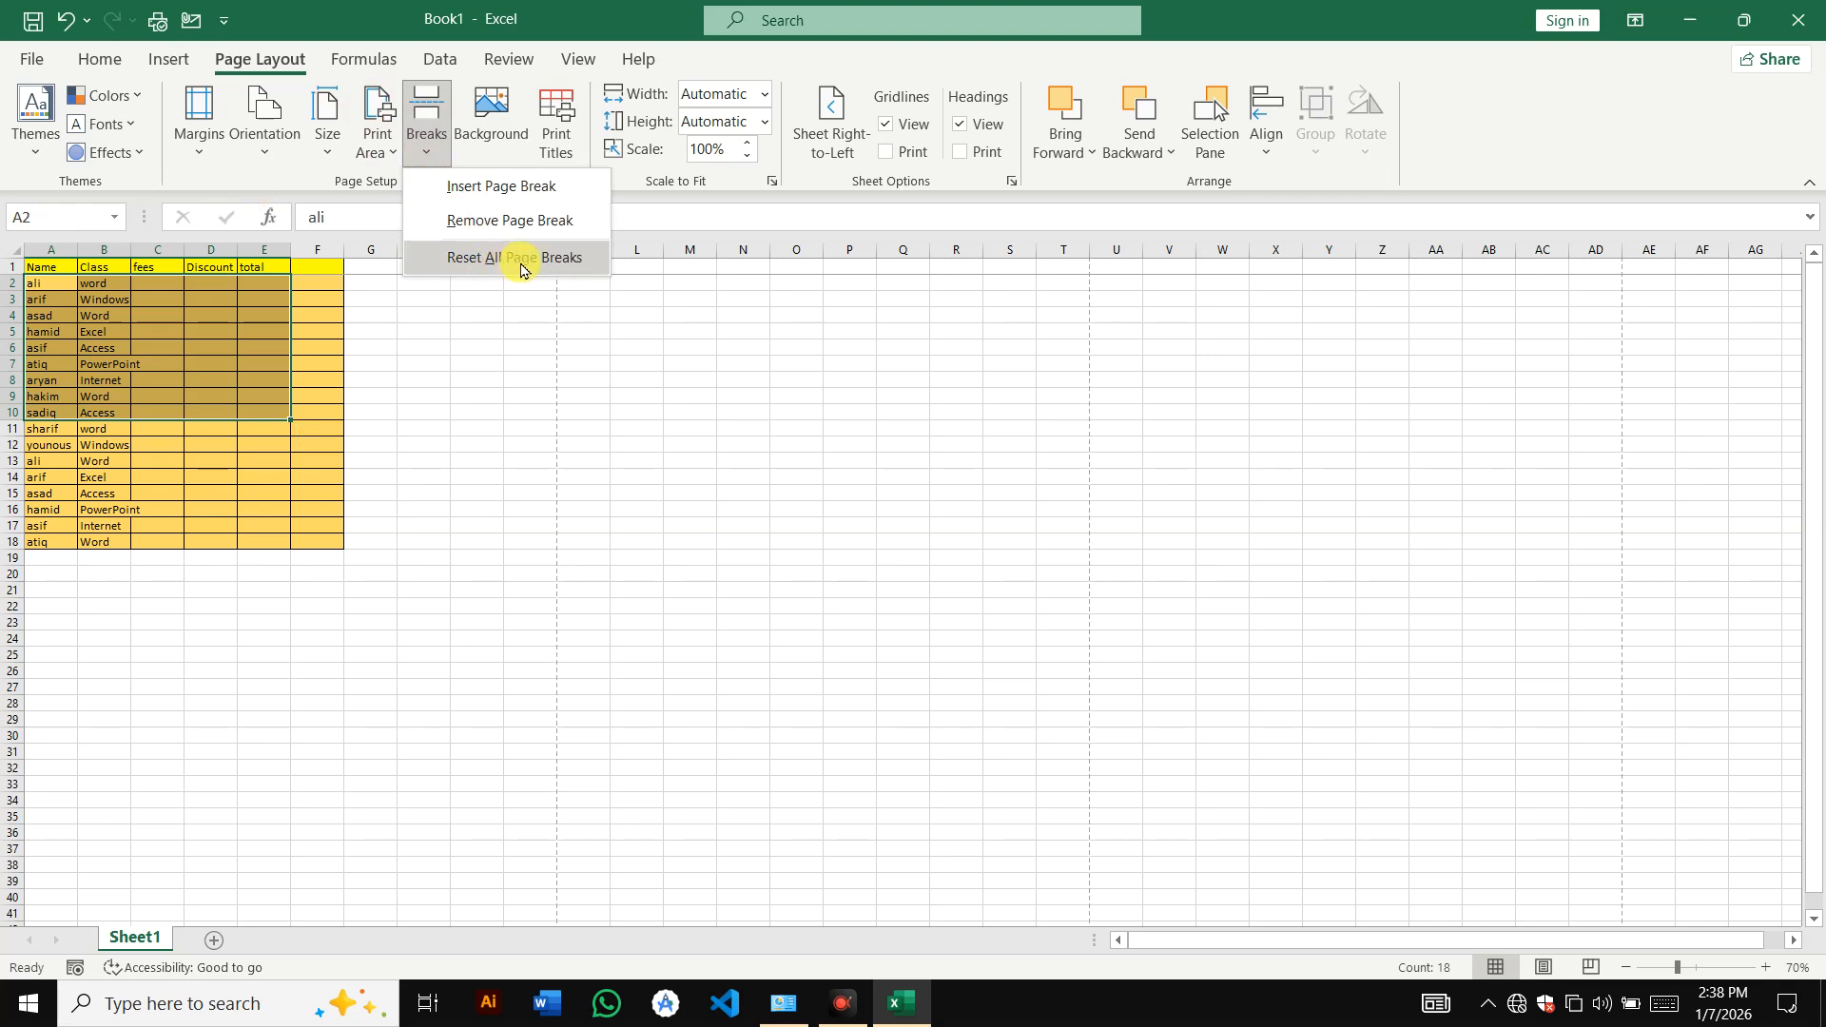
pyautogui.click(220, 493)
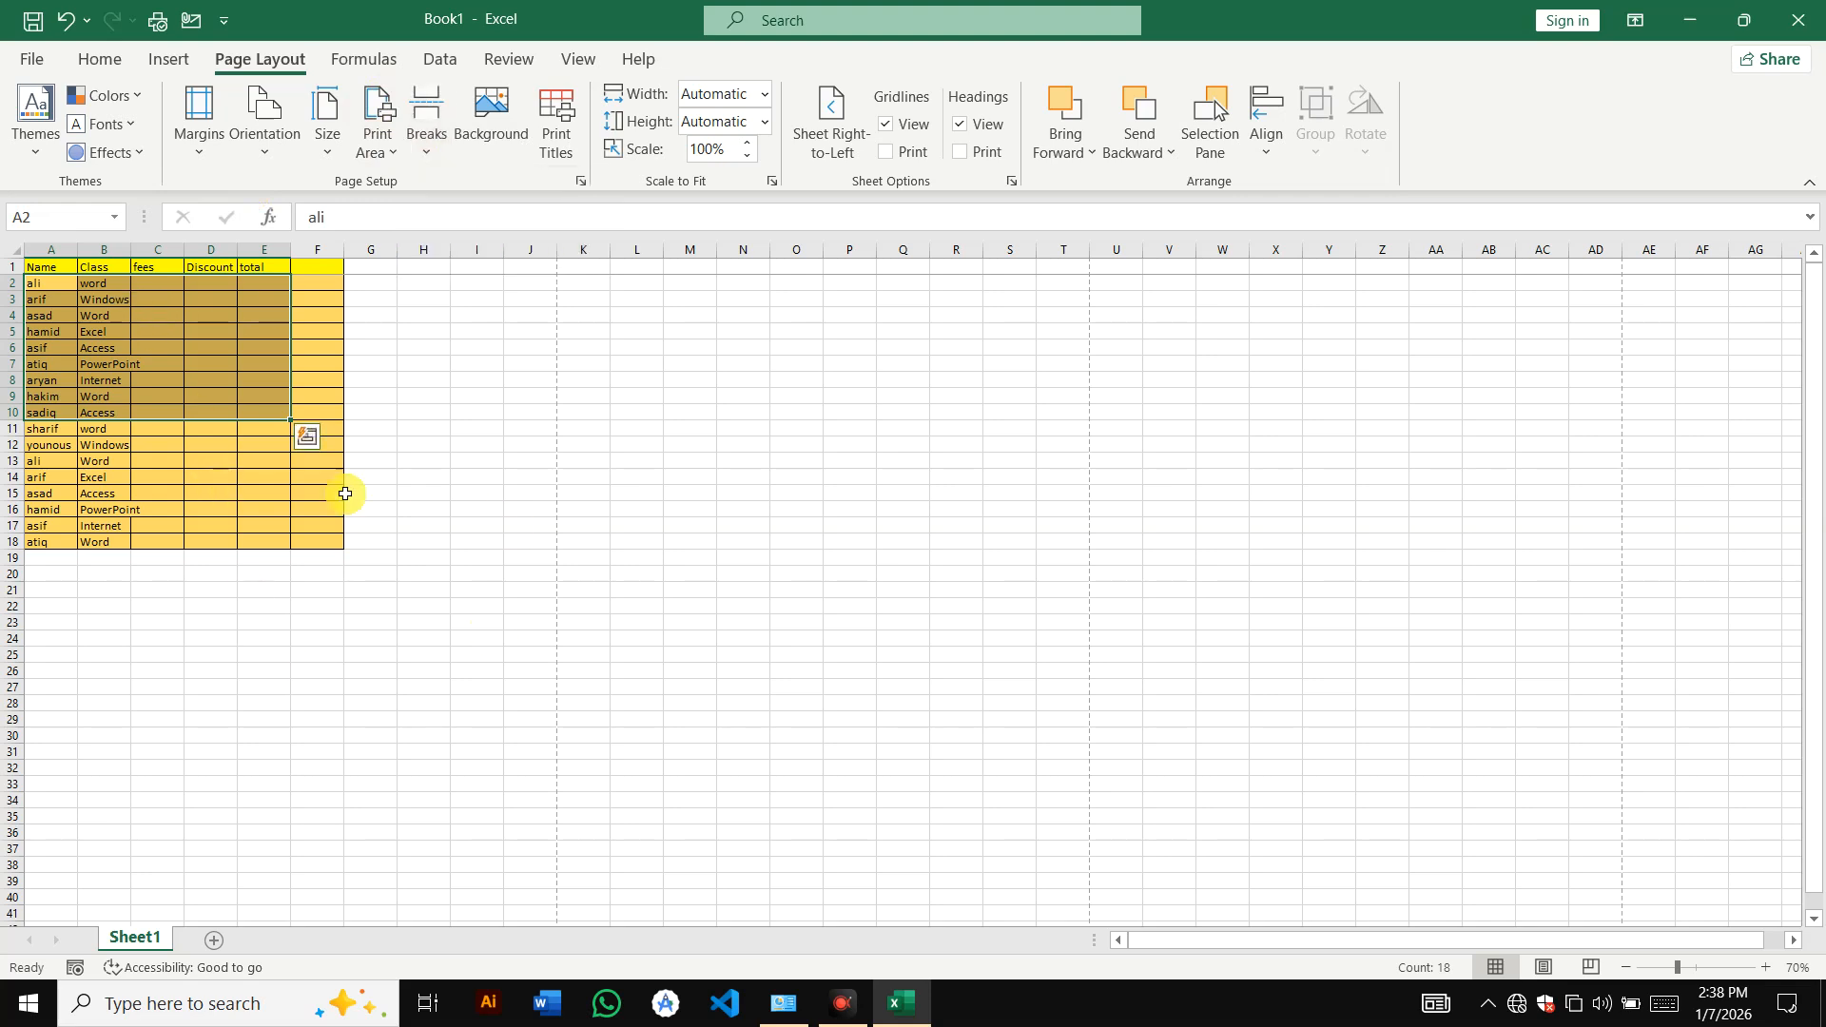
pyautogui.click(410, 155)
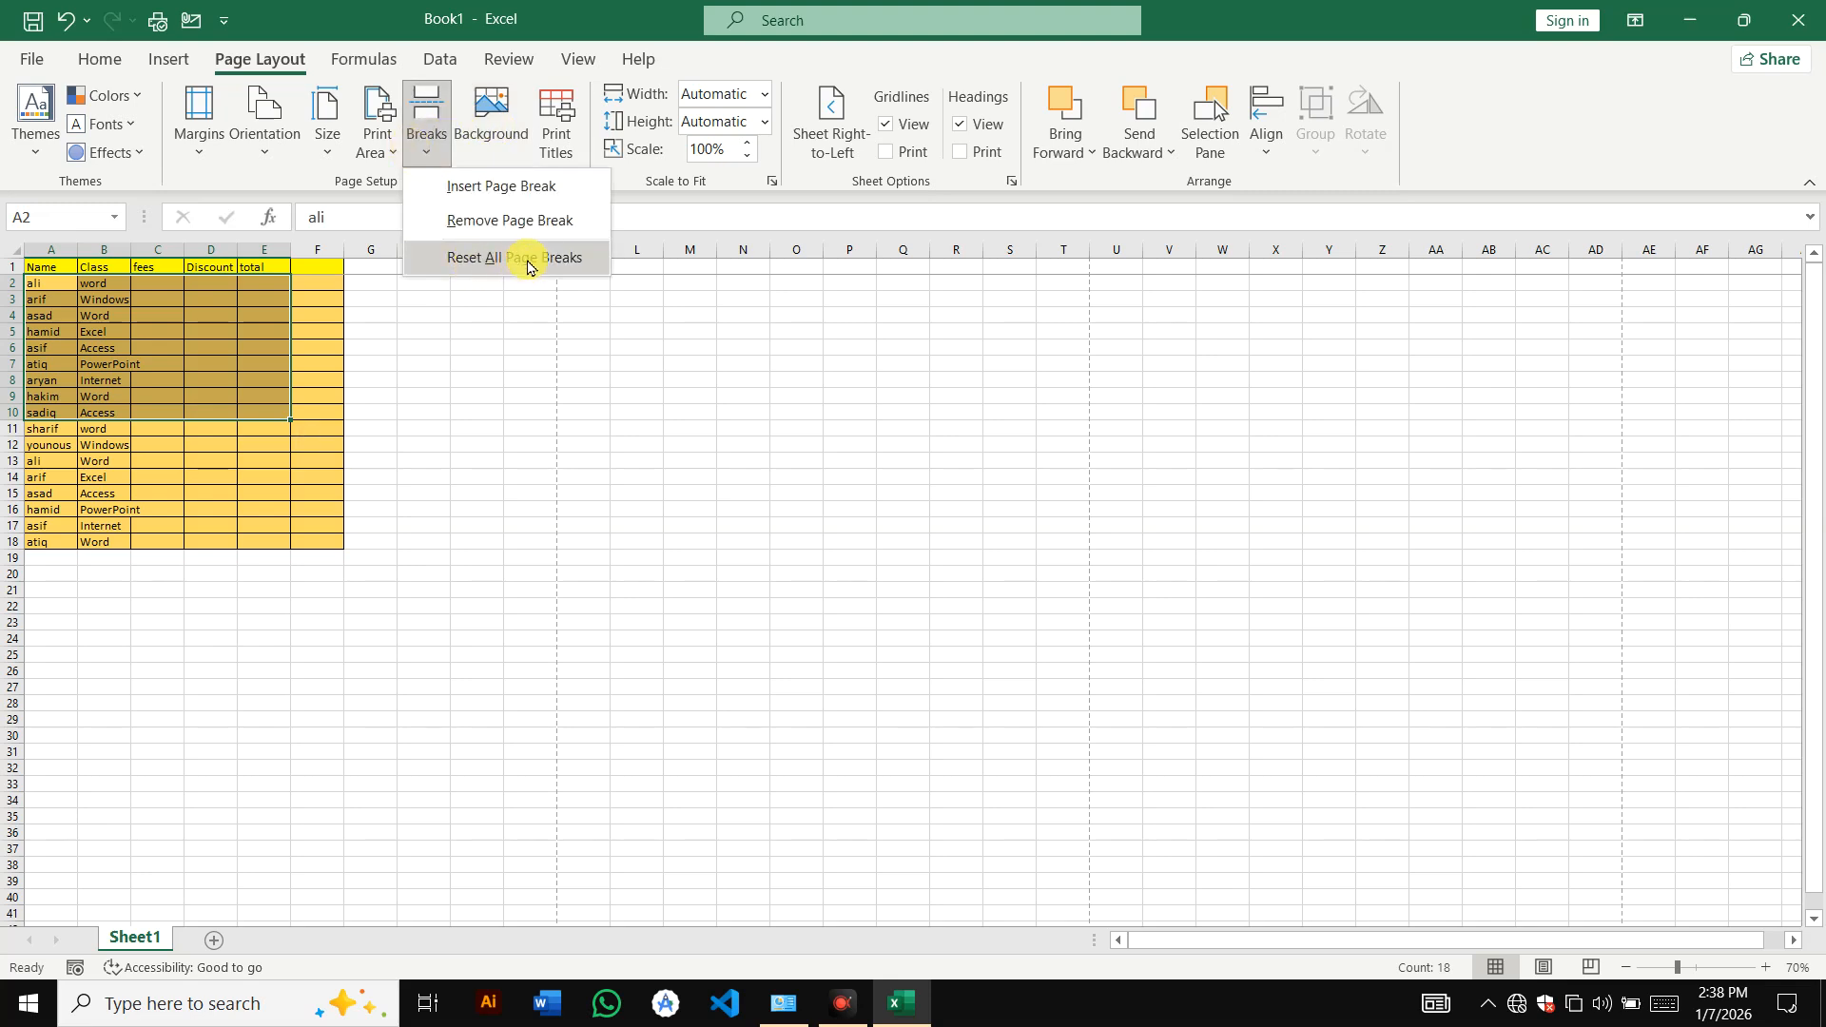
pyautogui.click(536, 256)
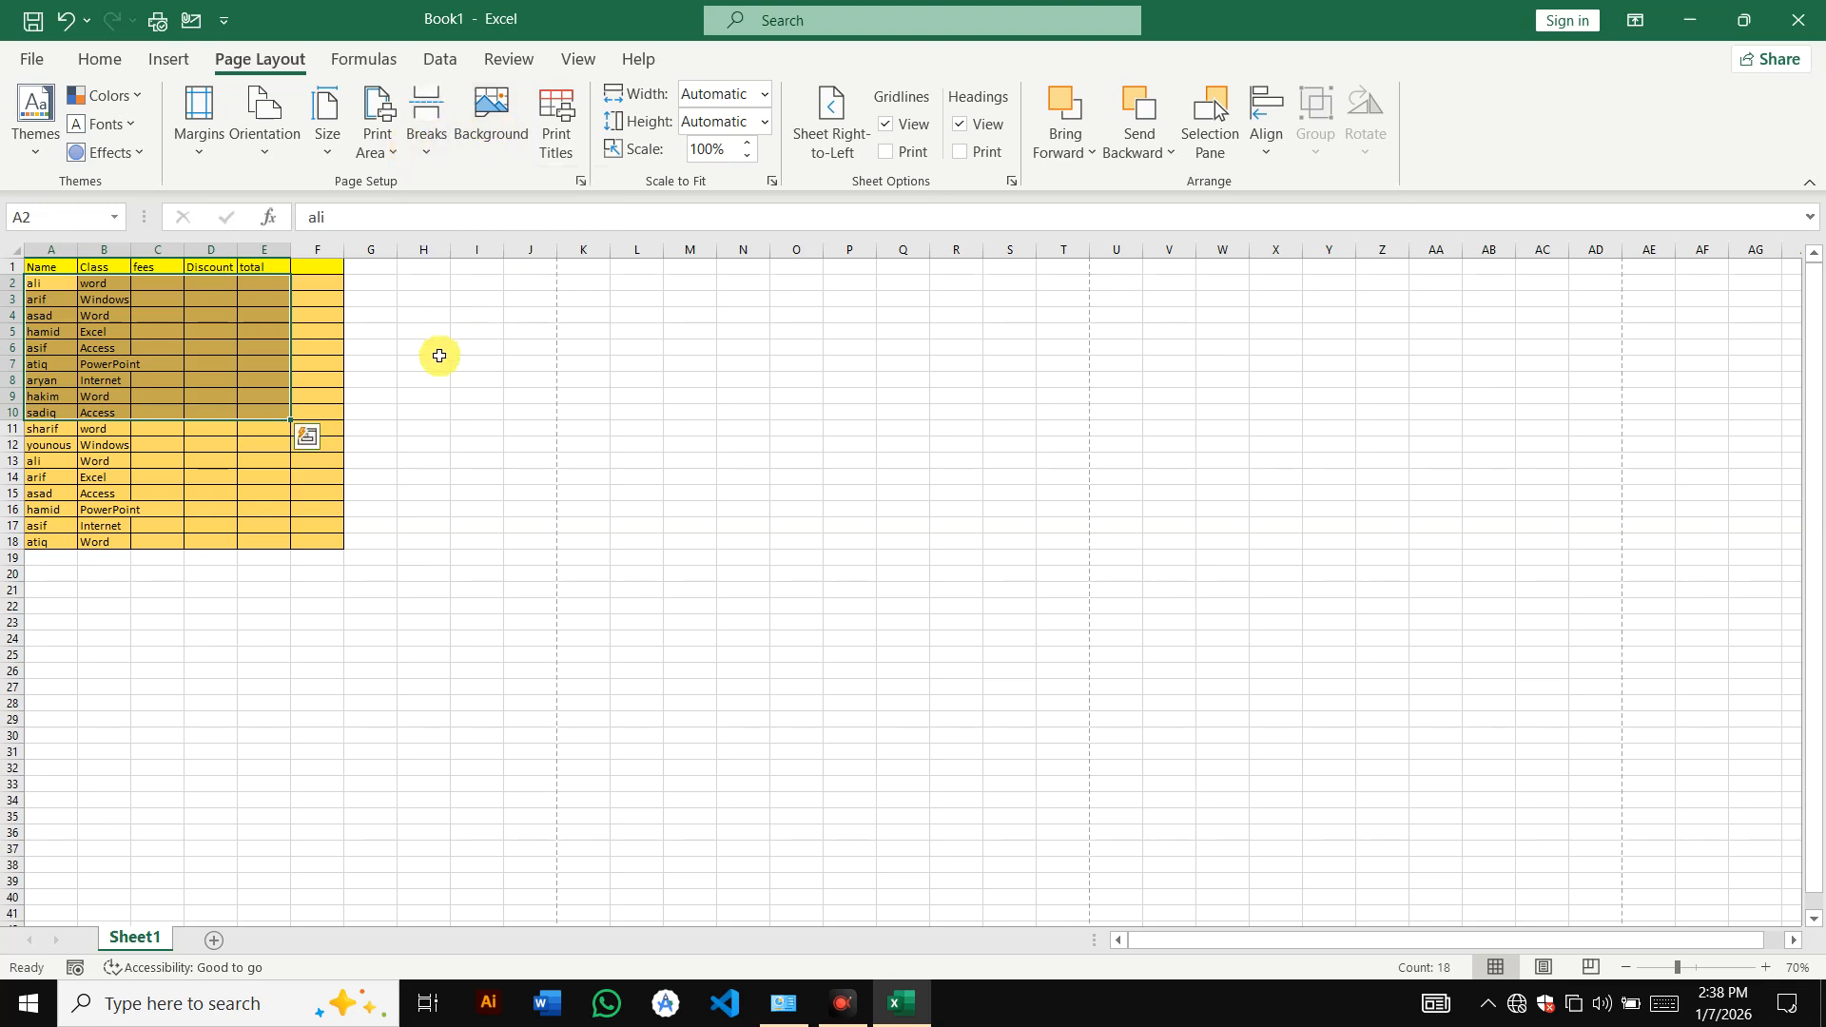
pyautogui.click(425, 148)
pyautogui.click(494, 259)
pyautogui.click(428, 145)
pyautogui.click(475, 220)
pyautogui.click(306, 378)
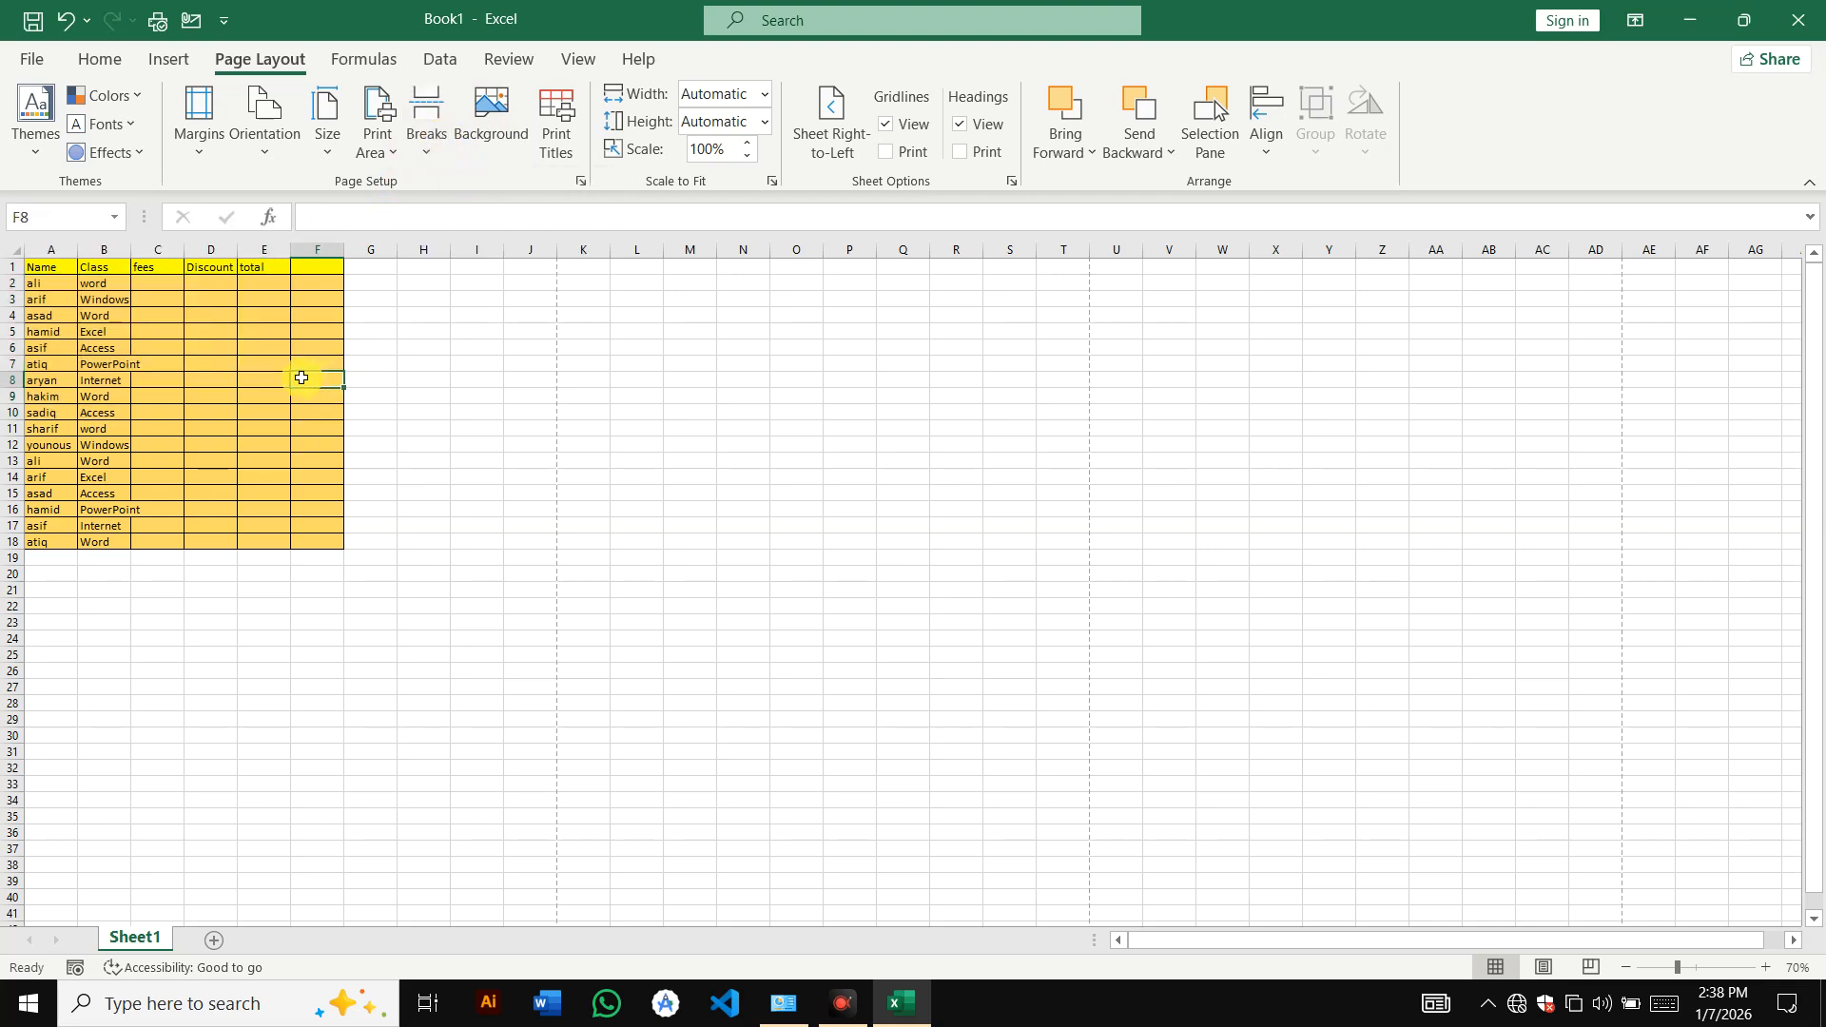
# - Set the hooded figure picture 3e4b00c8-610e-4b06-90ee-3d4da757e2d6 from the Pictures folder as the sheet background
pyautogui.scroll(4, 222, 331)
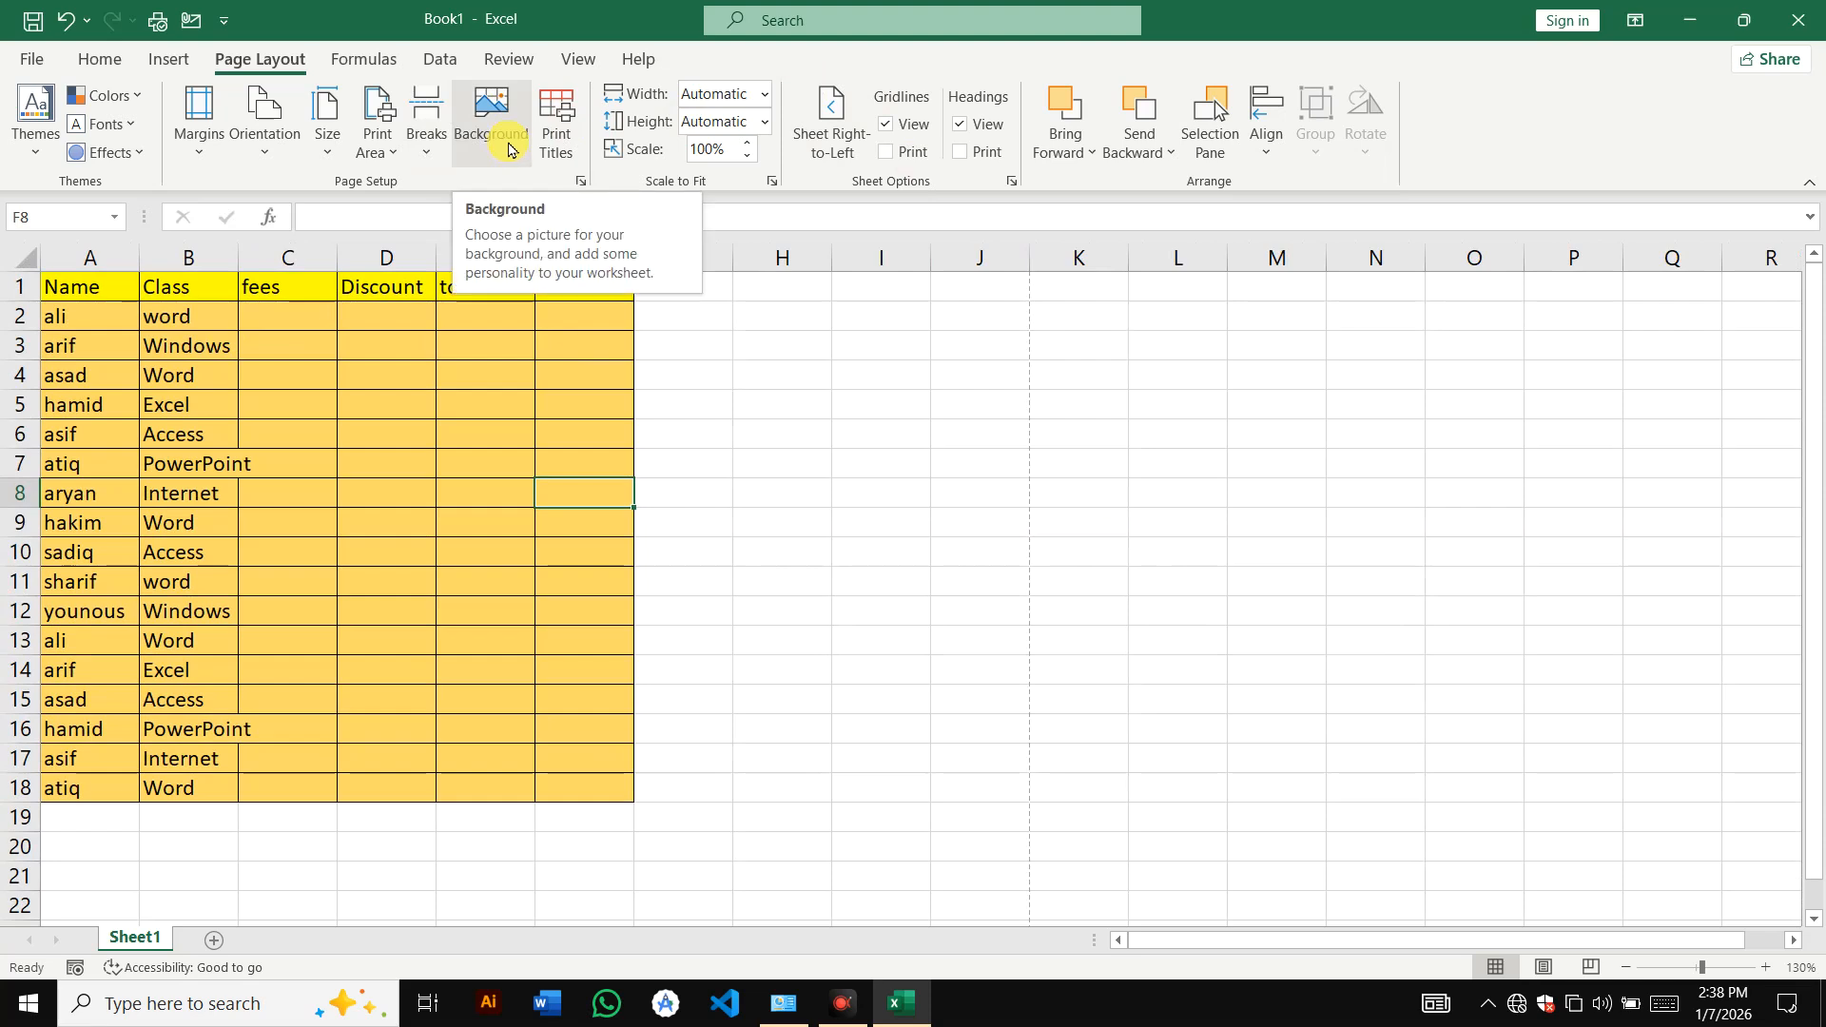
pyautogui.click(507, 149)
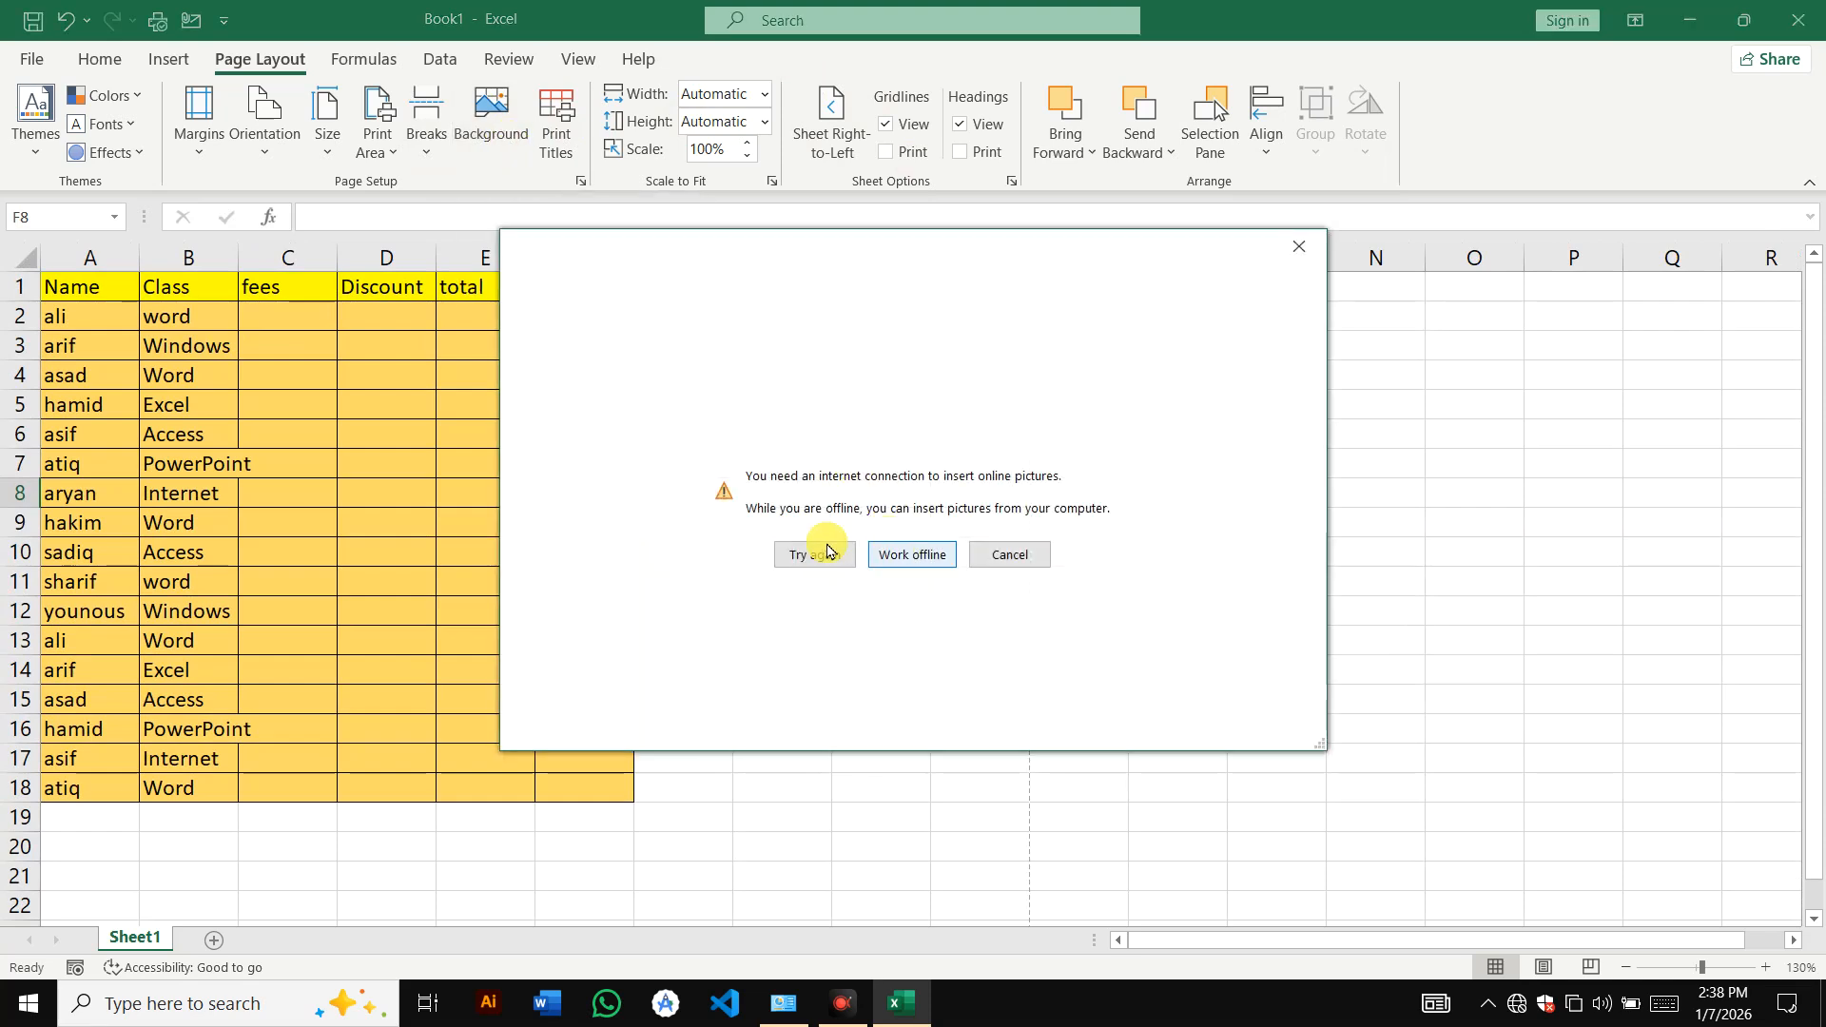
pyautogui.click(915, 561)
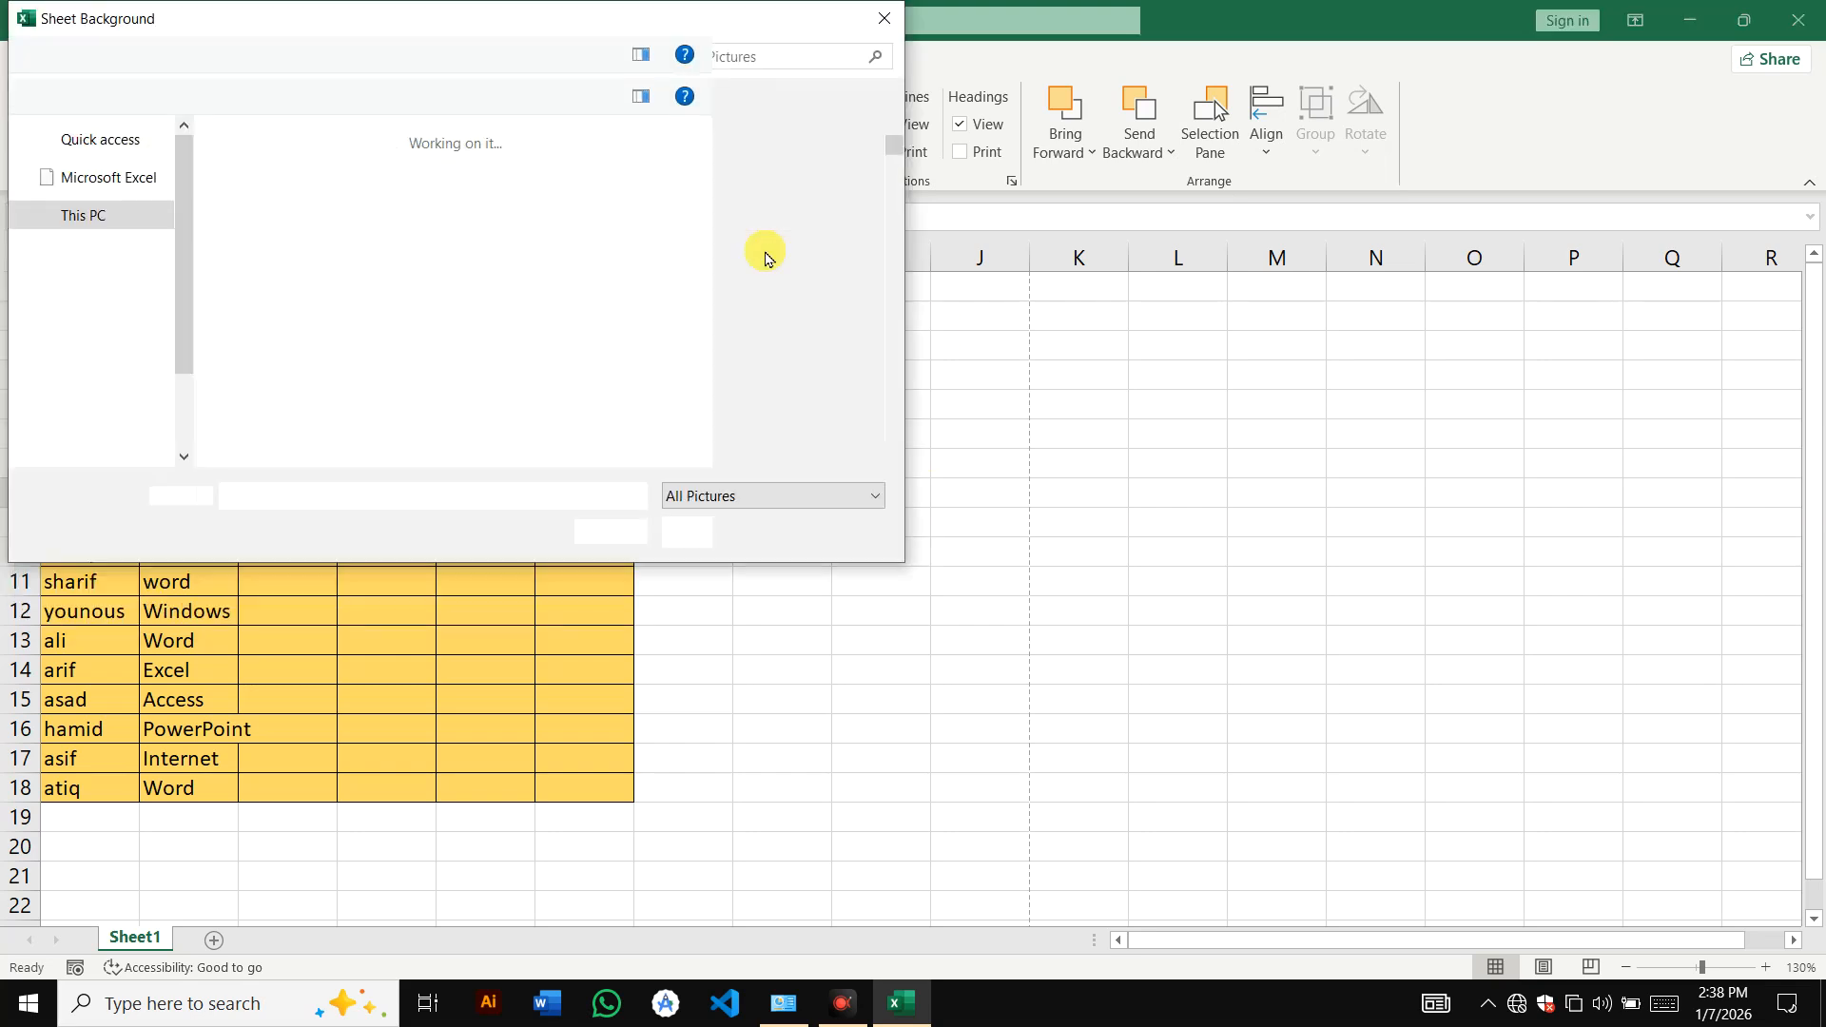
pyautogui.scroll(-5, 892, 152)
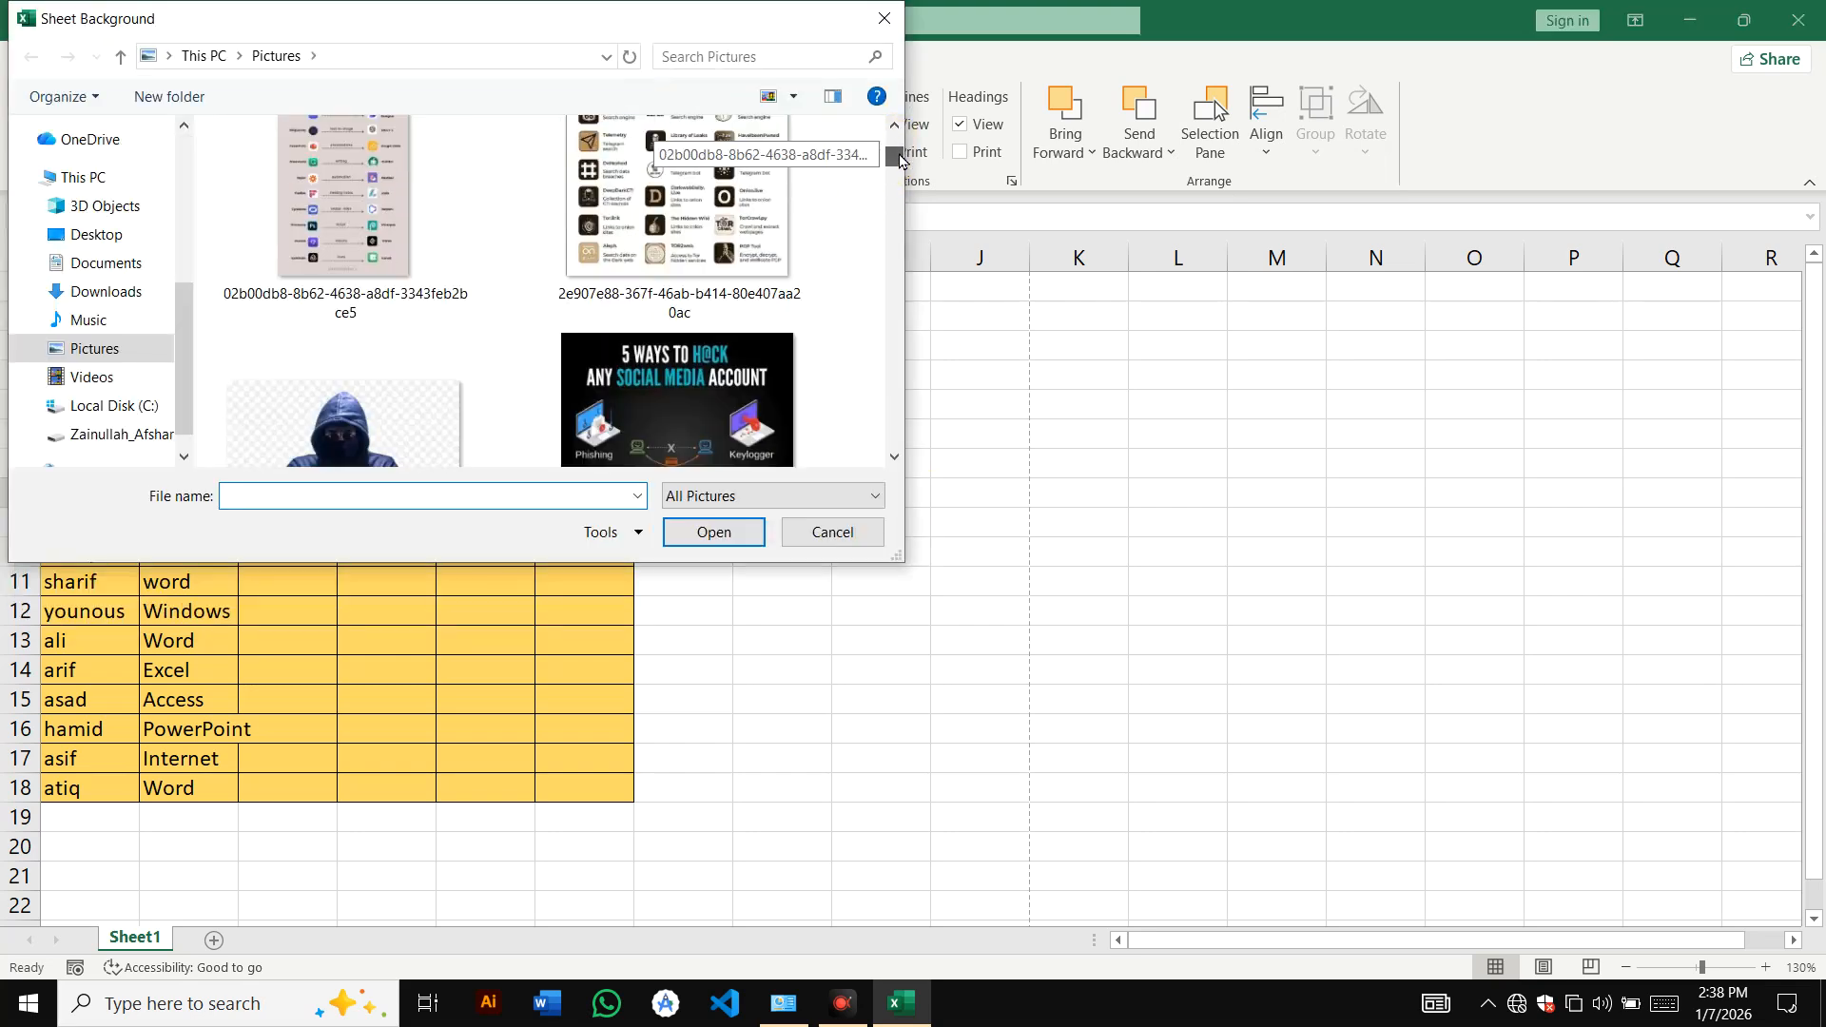
pyautogui.click(369, 221)
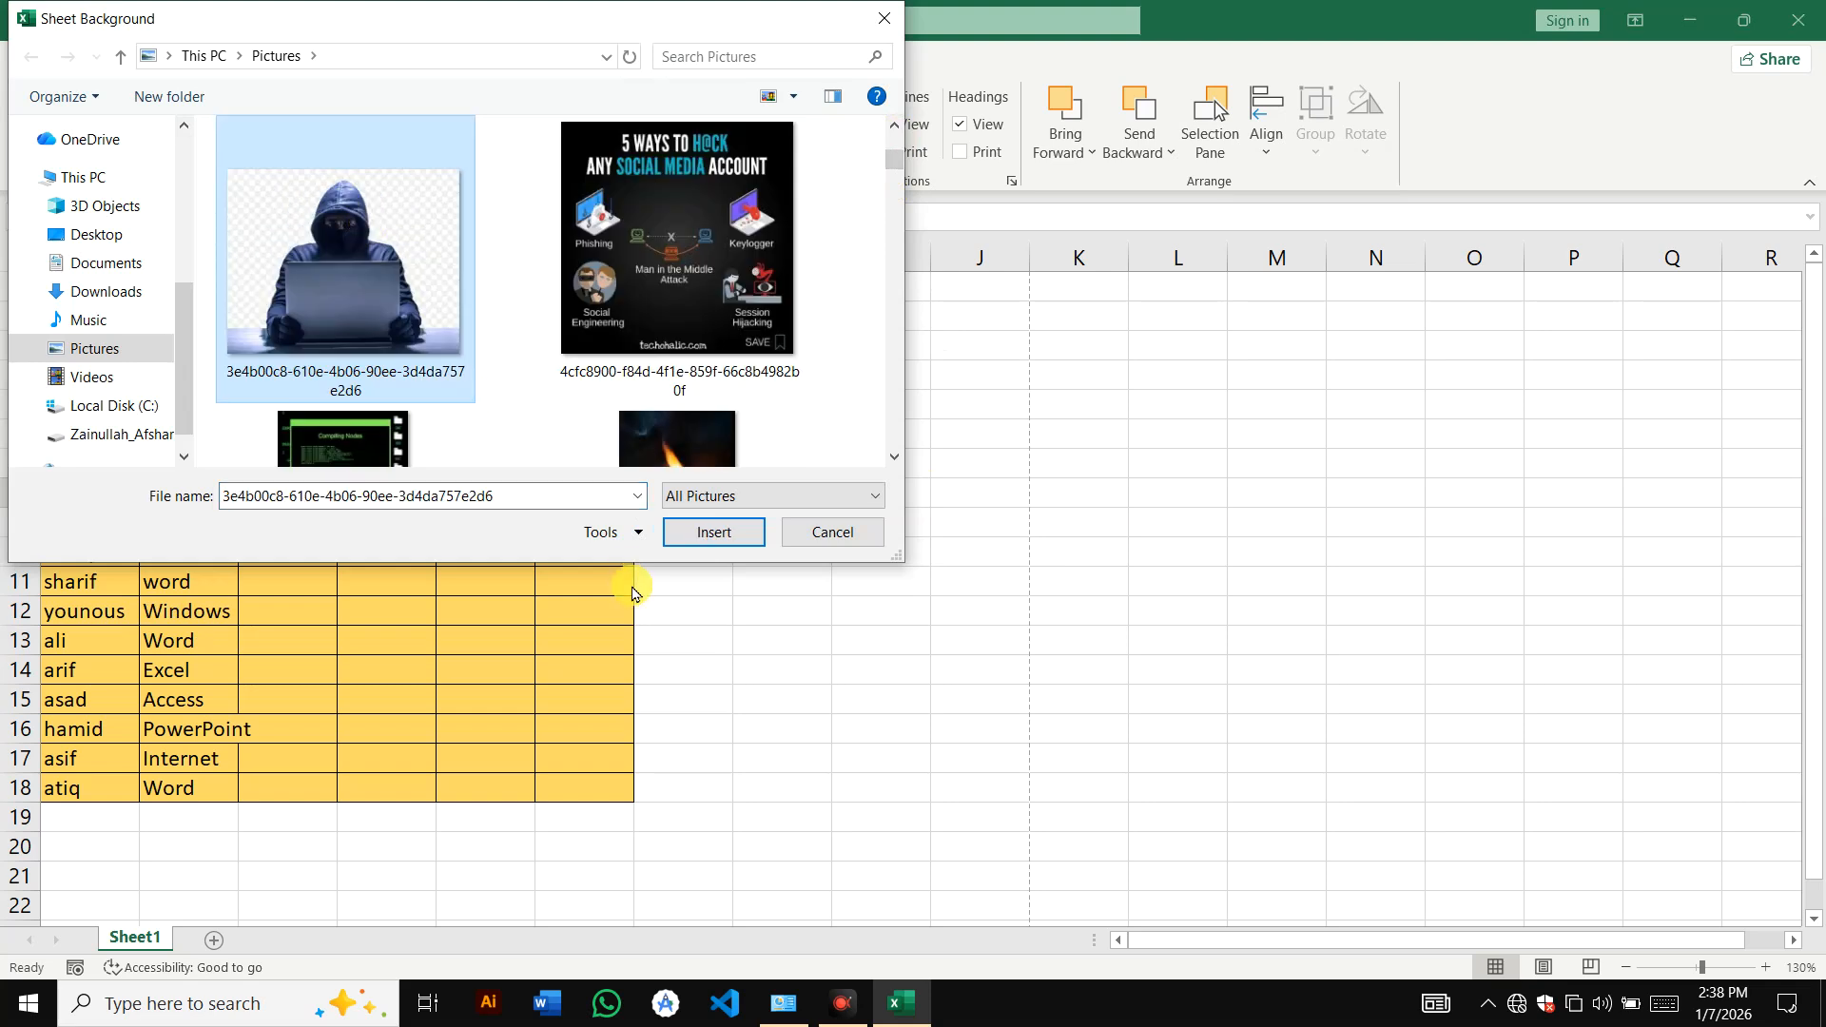
pyautogui.click(732, 537)
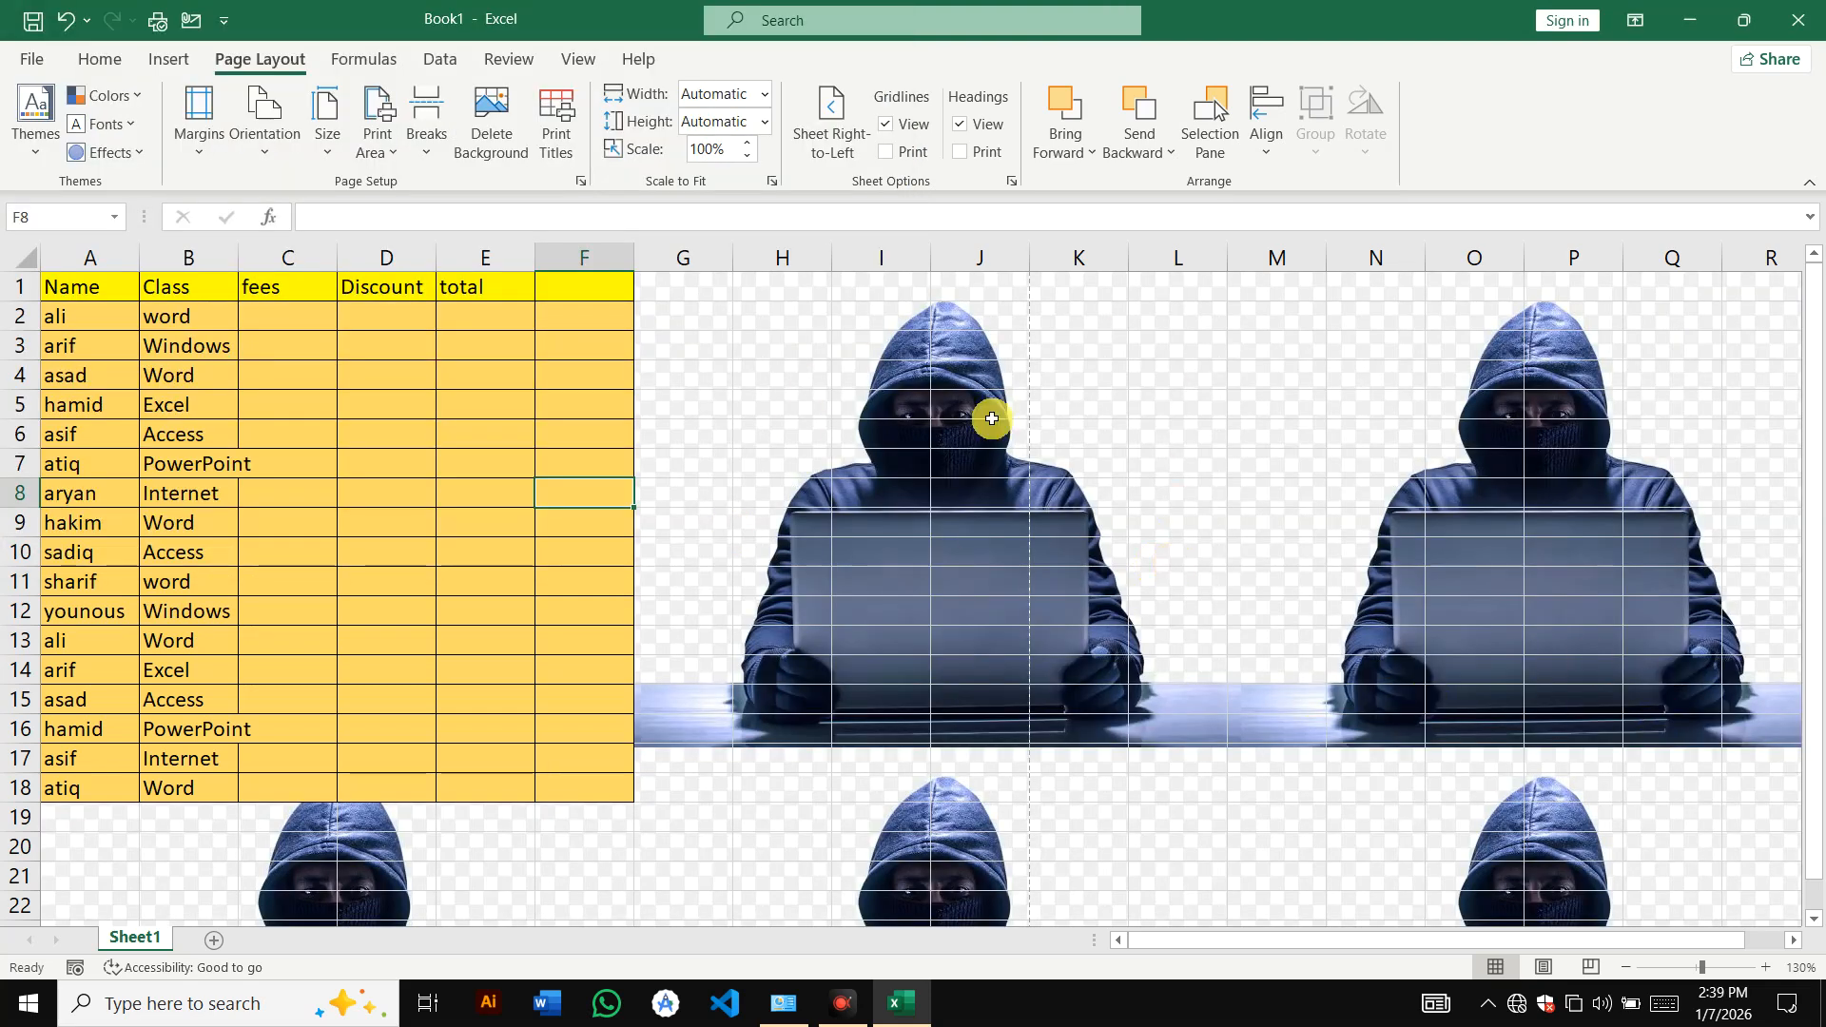
# - Delete the sheet's background picture
pyautogui.moveTo(856, 342); pyautogui.dragTo(836, 517)
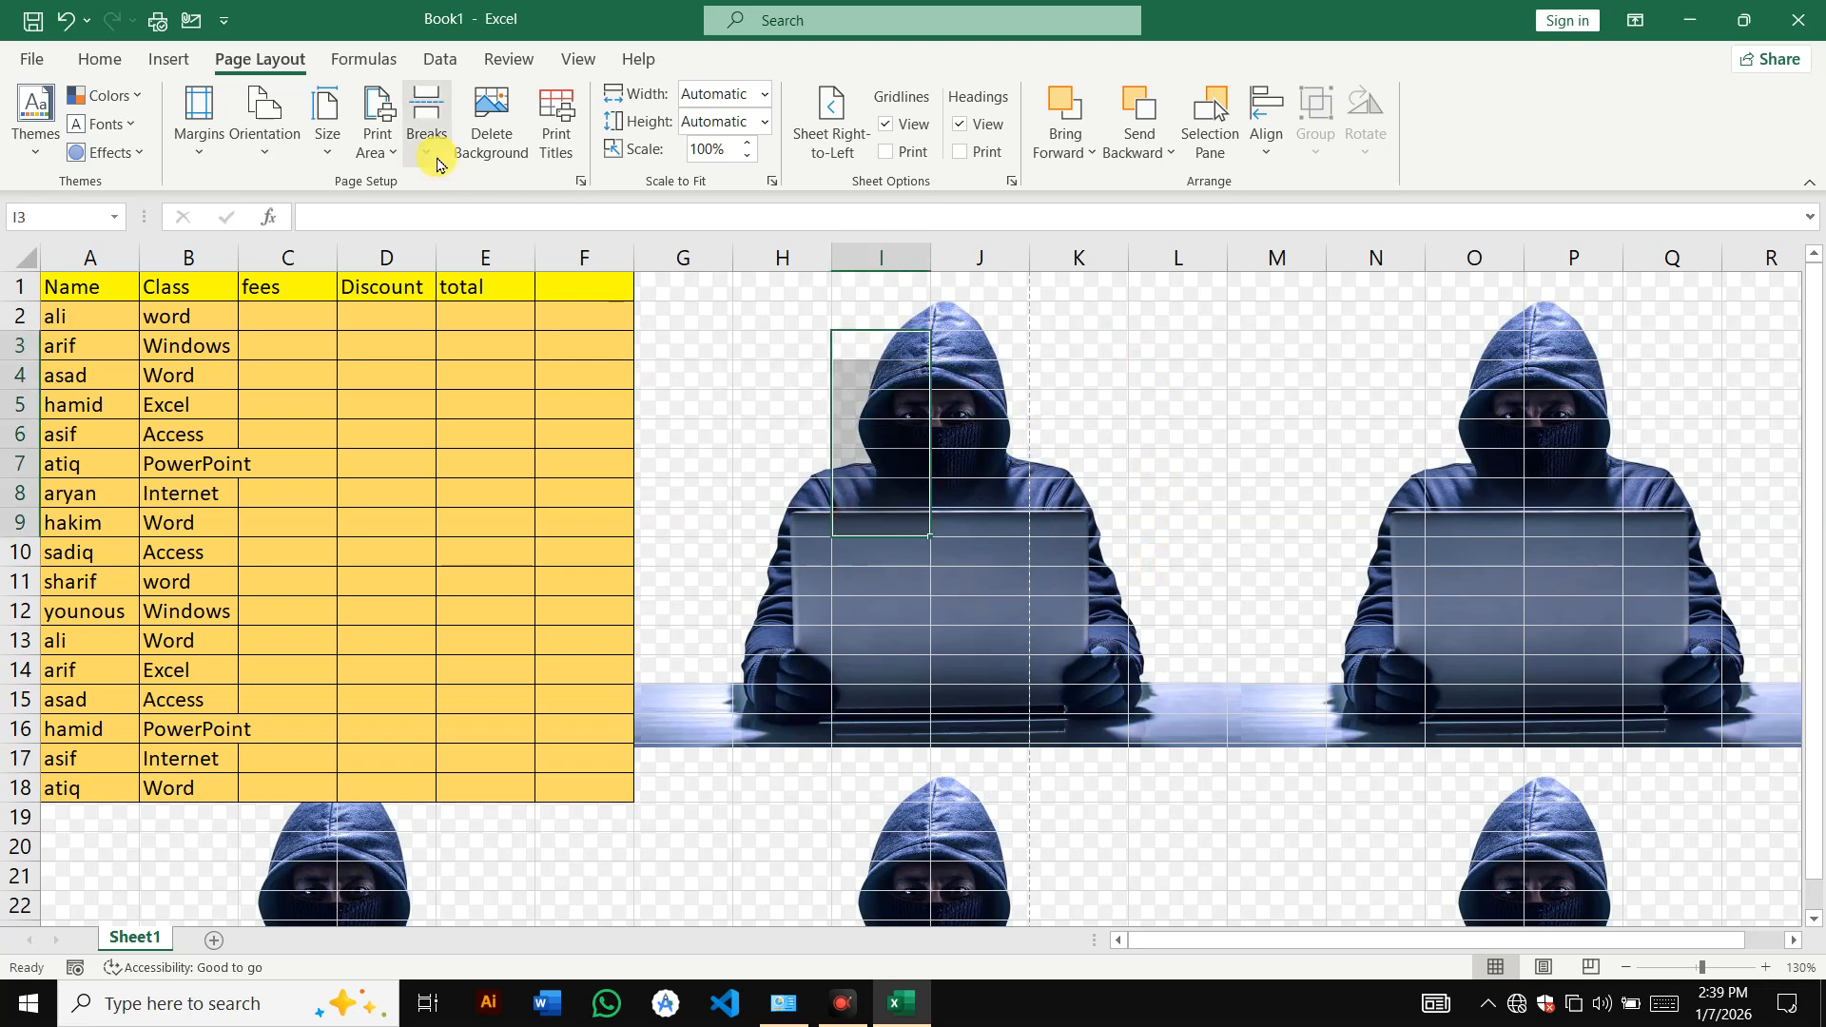
pyautogui.click(491, 166)
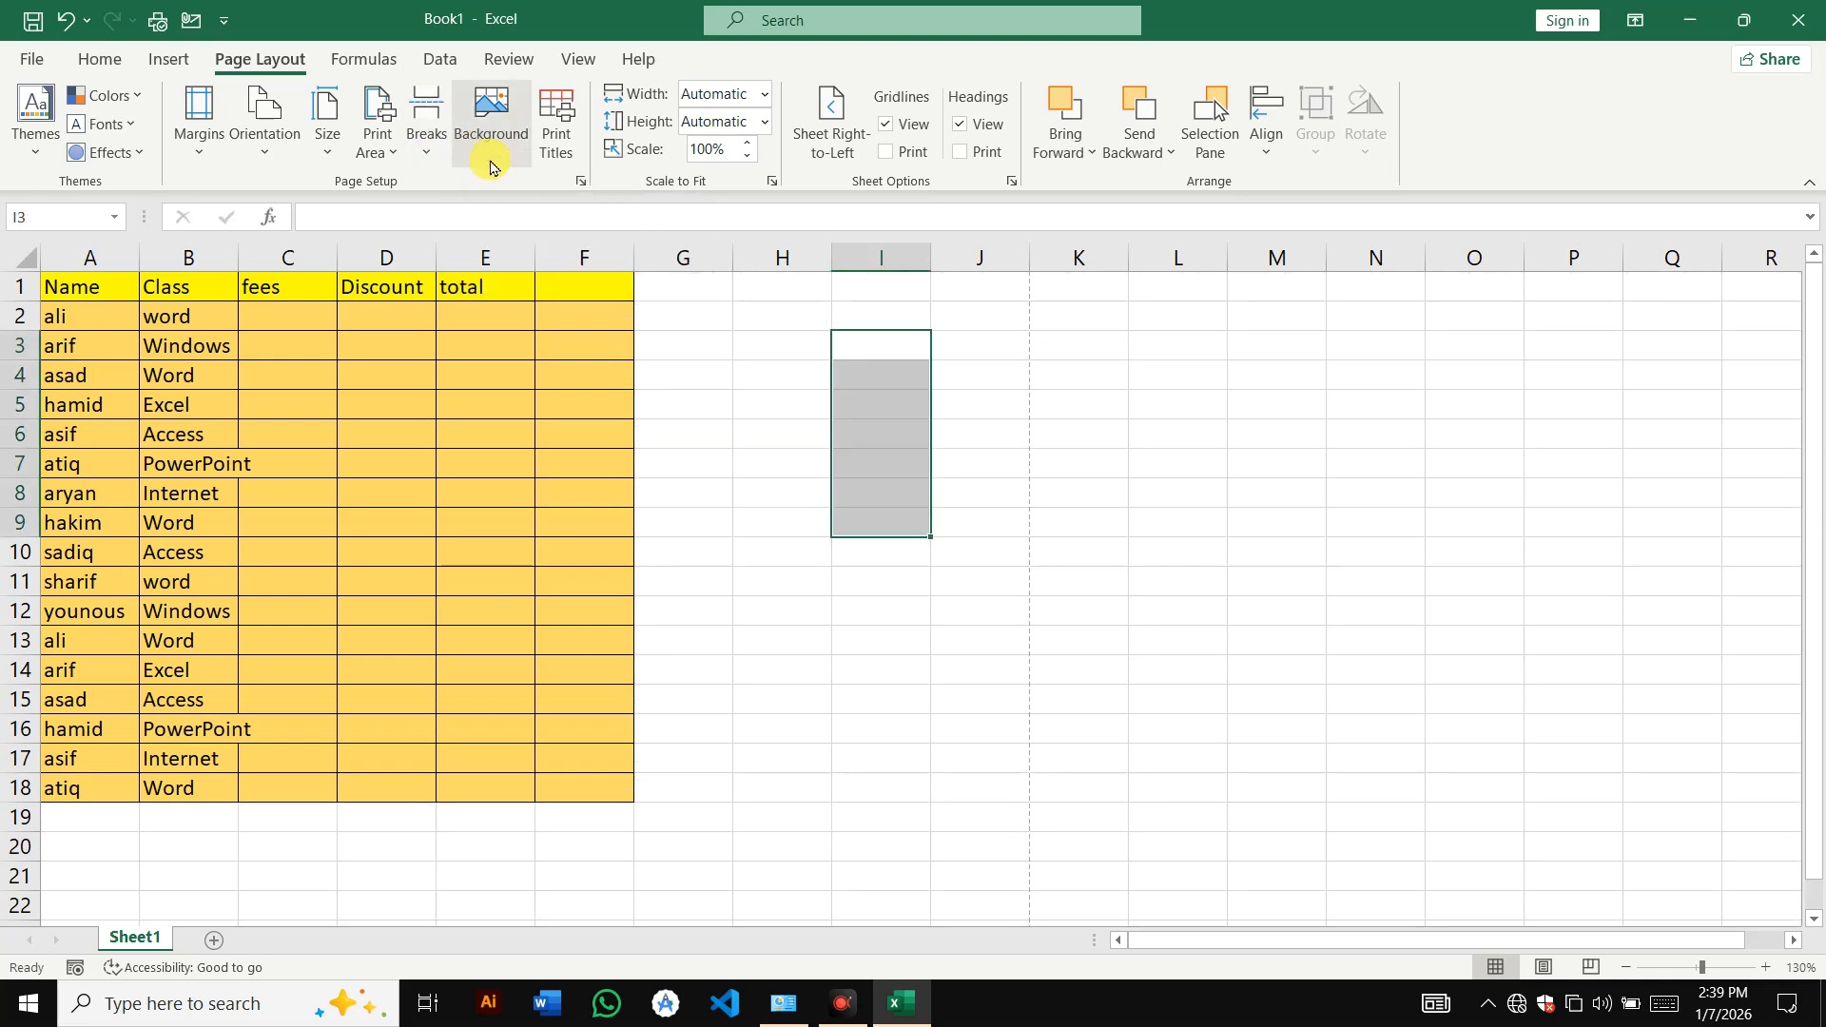
# - Examine the print titles settings and the page boundaries across the whole worksheet
pyautogui.click(561, 152)
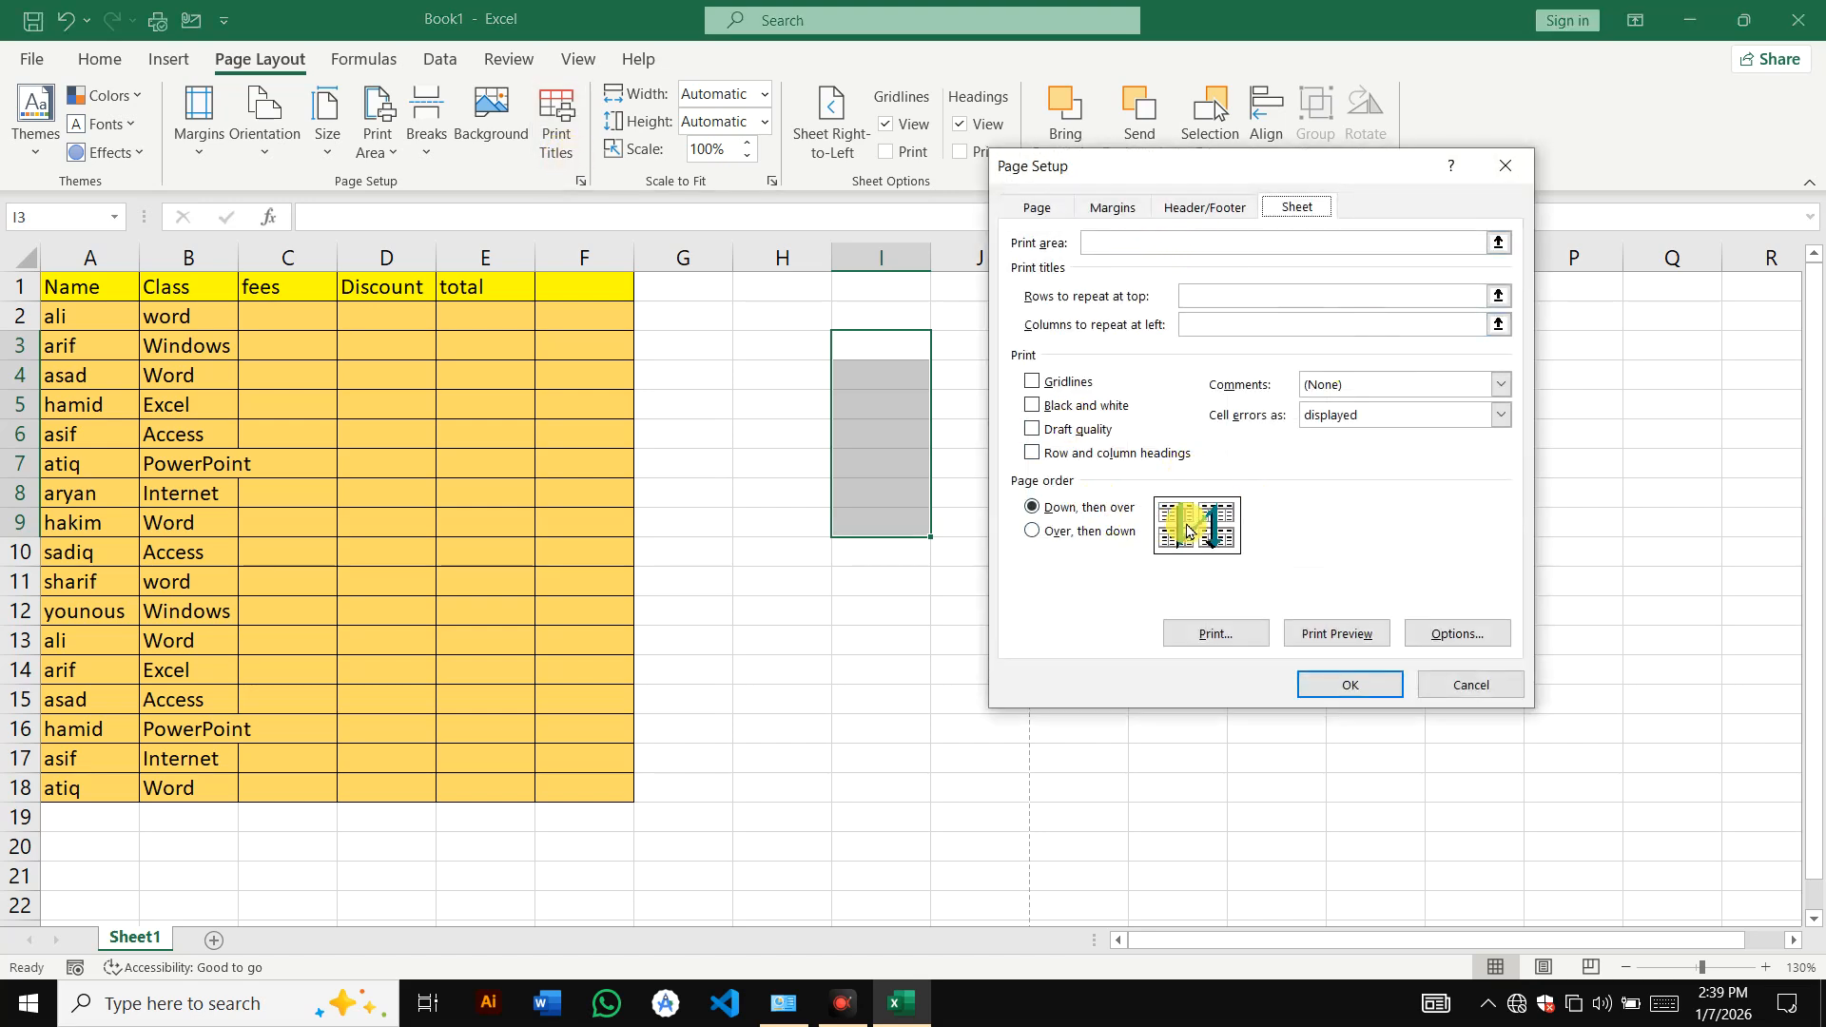
pyautogui.click(1506, 170)
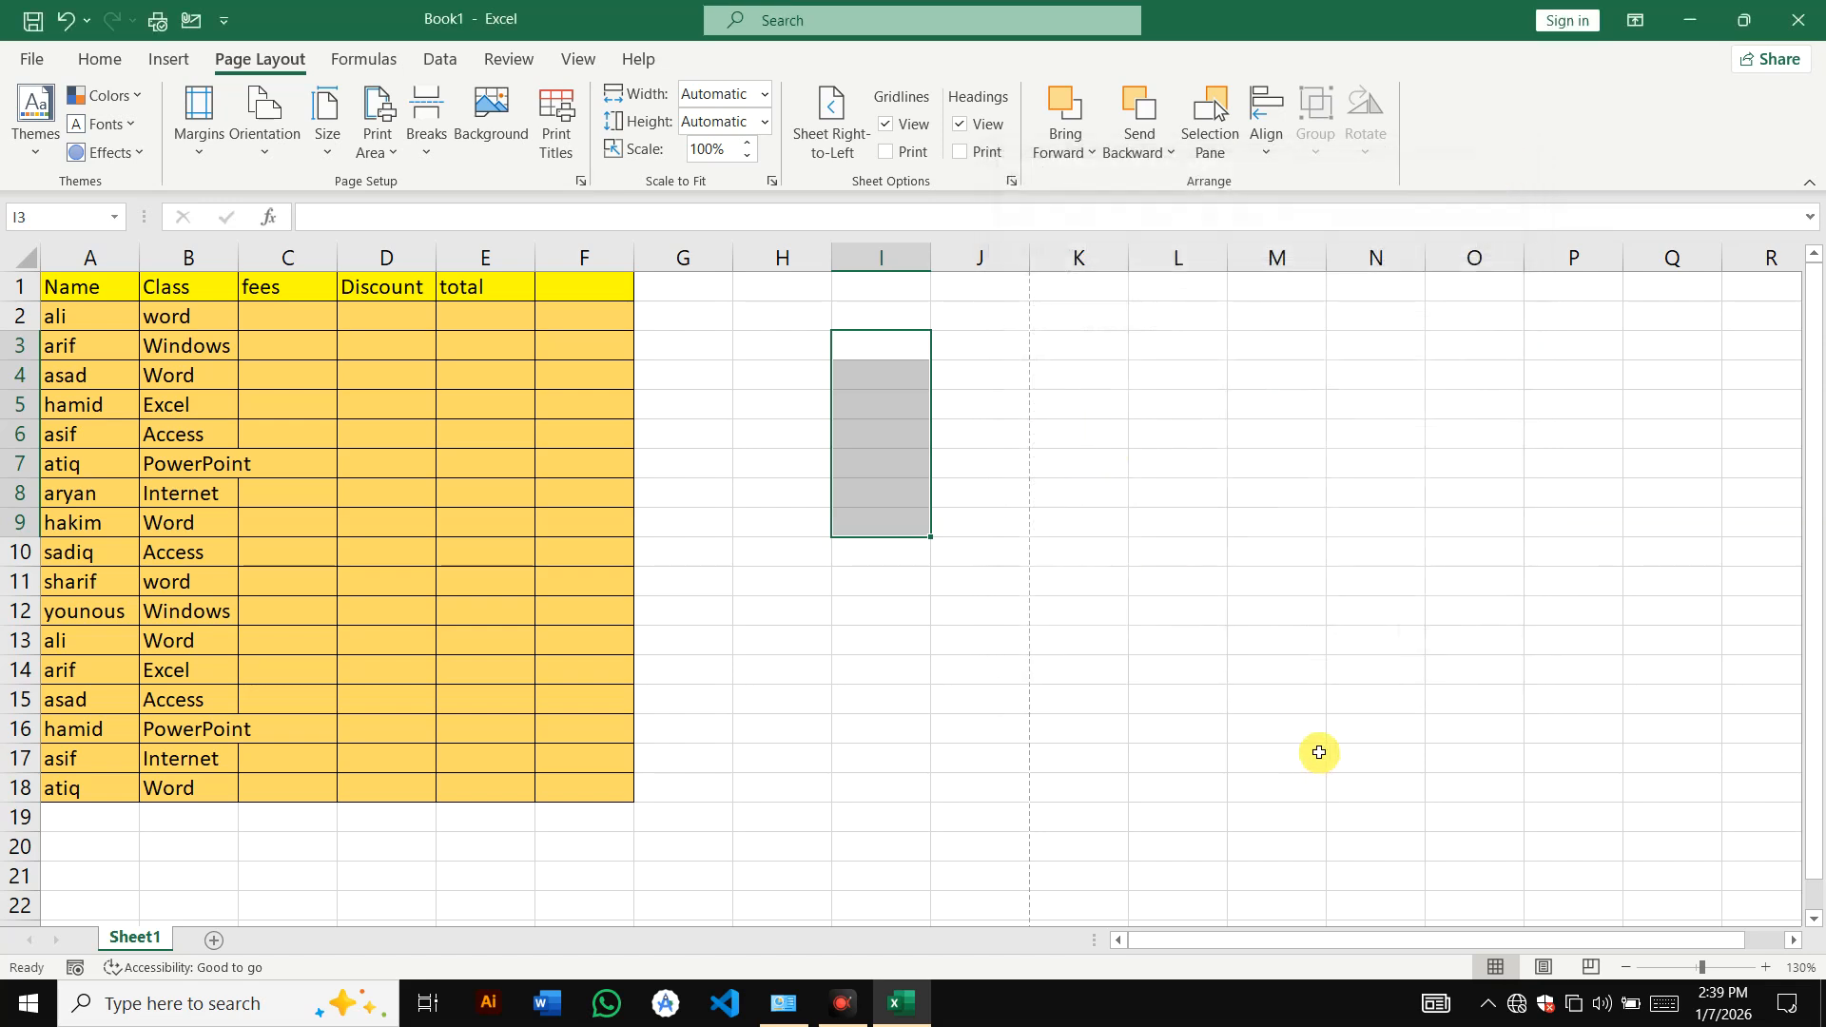
pyautogui.scroll(-8, 1319, 752)
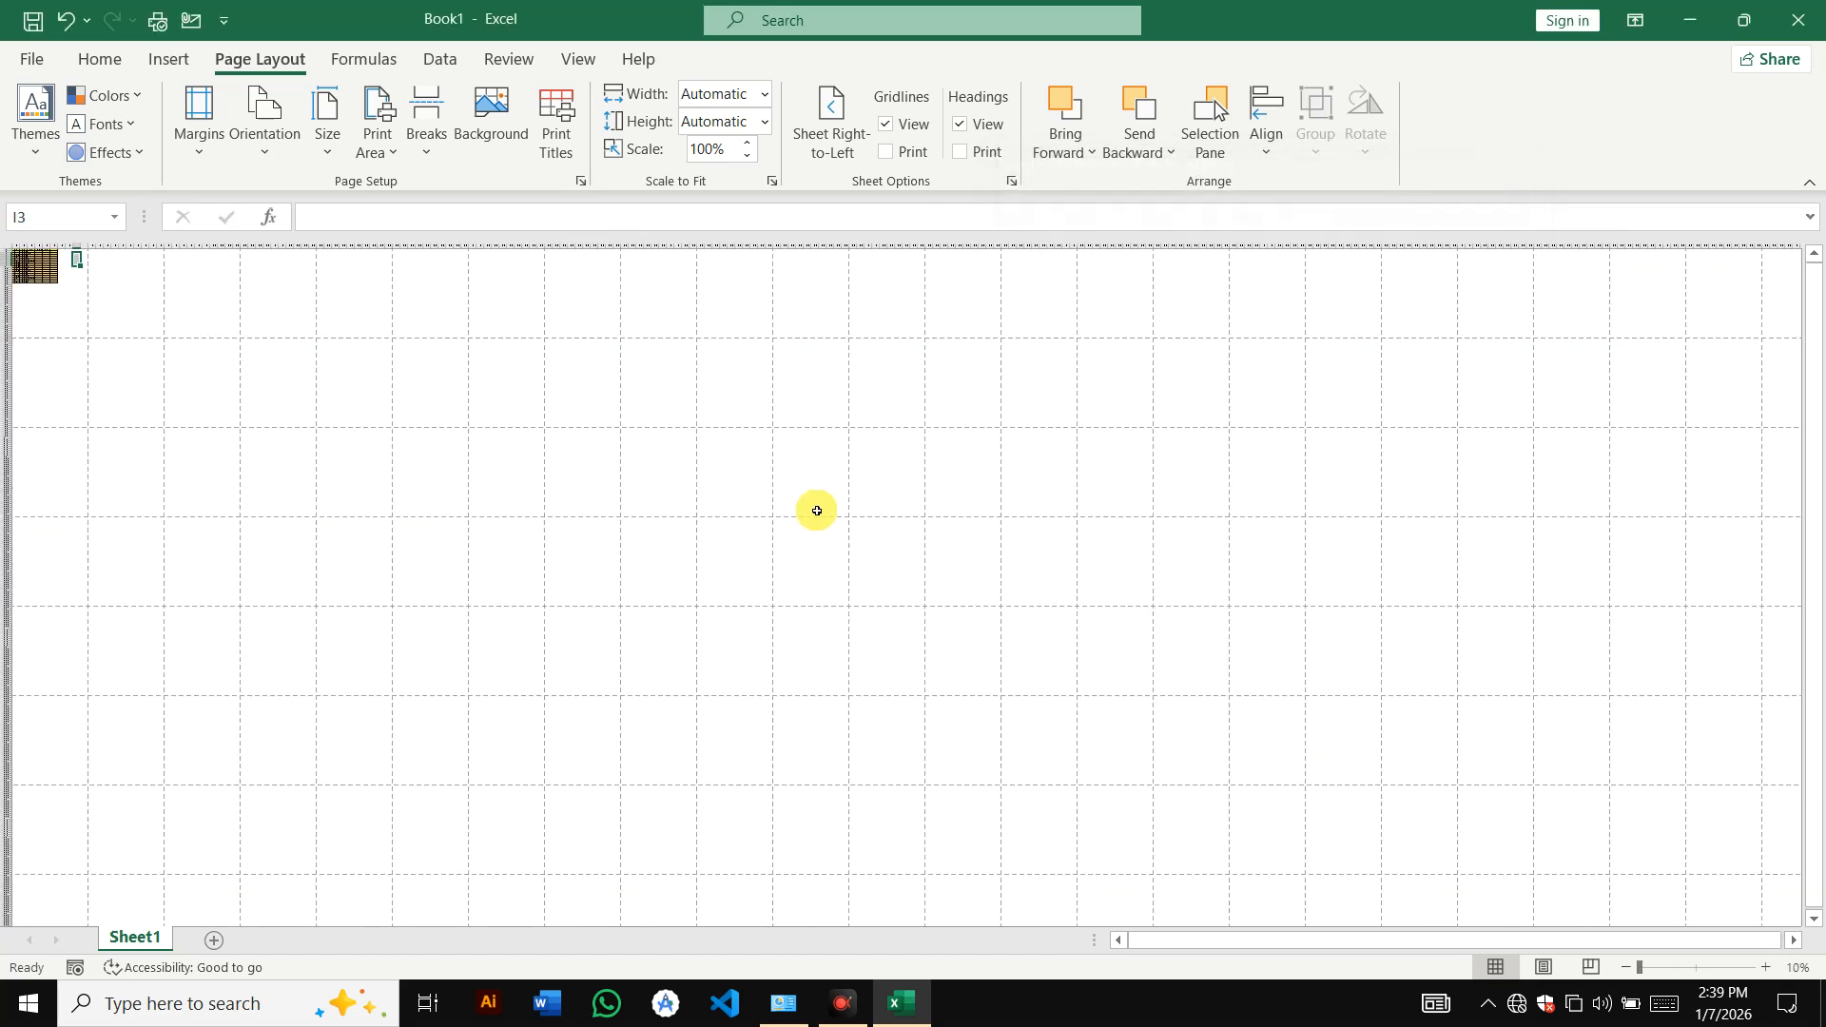
pyautogui.scroll(1, 816, 510)
pyautogui.scroll(-1, 816, 509)
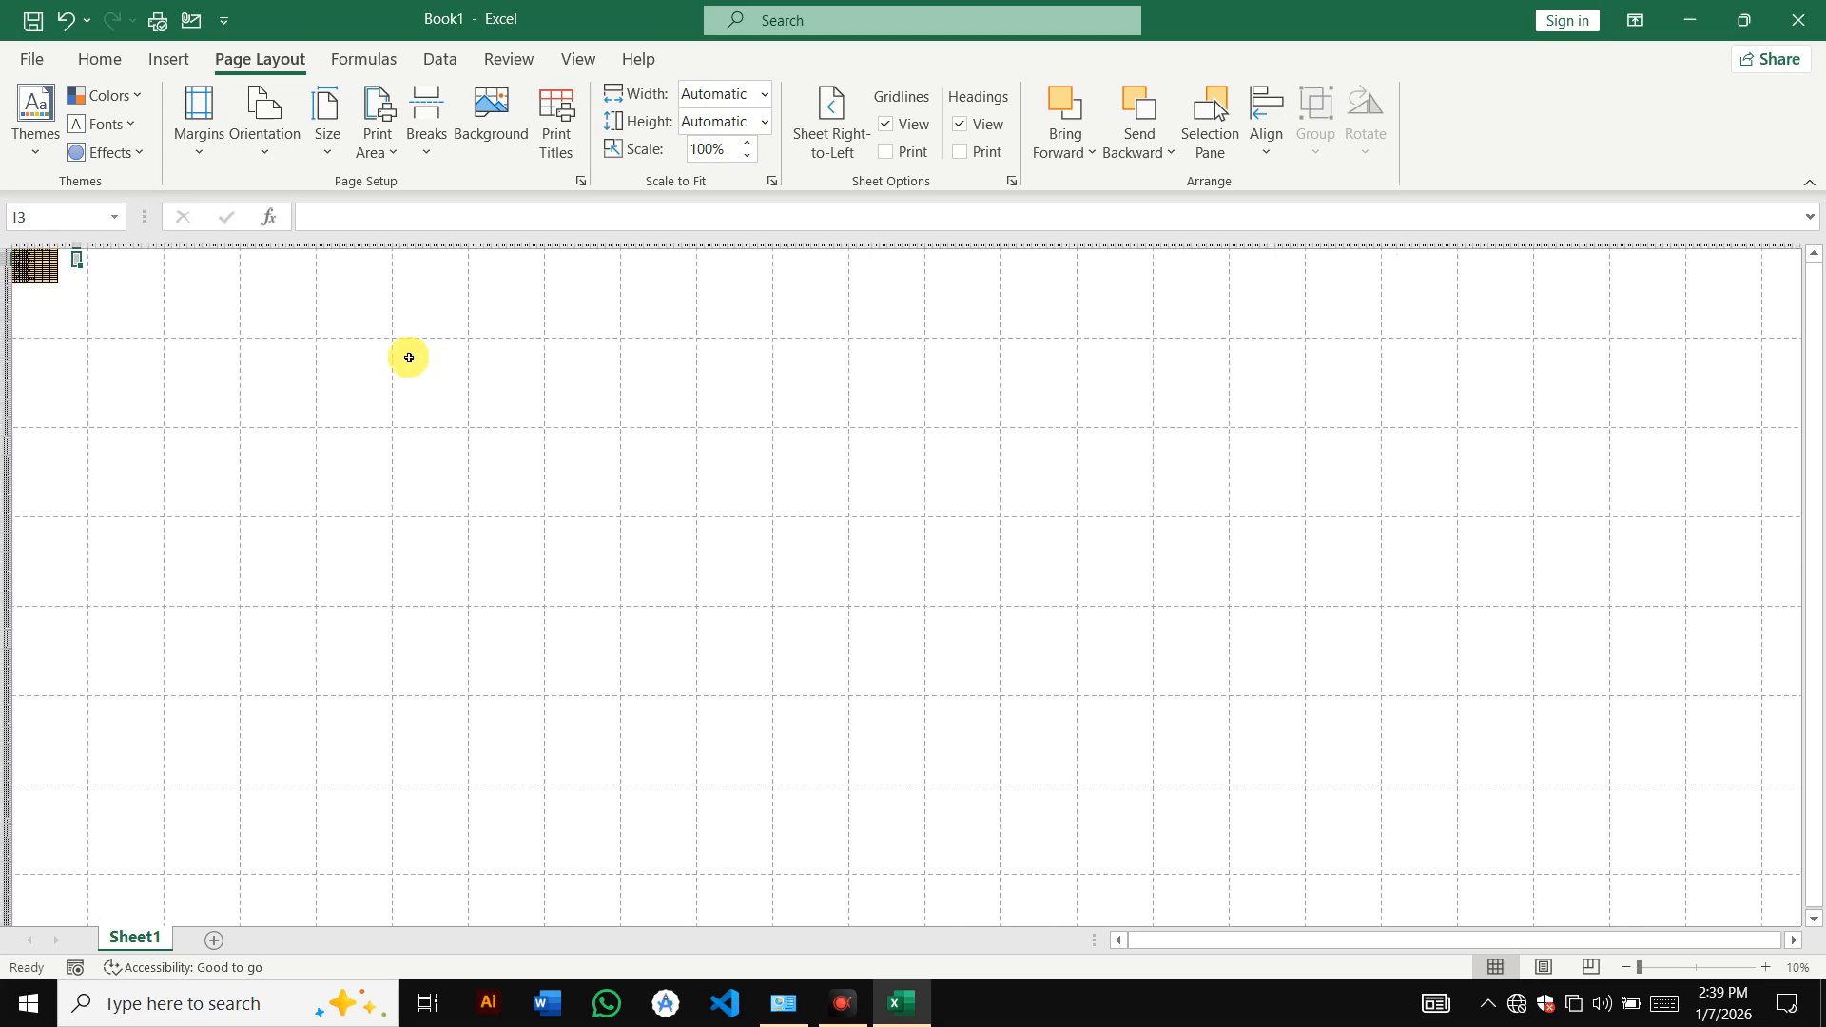
# - Try the "Over, then down" page order in Page Setup and look through the print options for cell errors
pyautogui.click(54, 292)
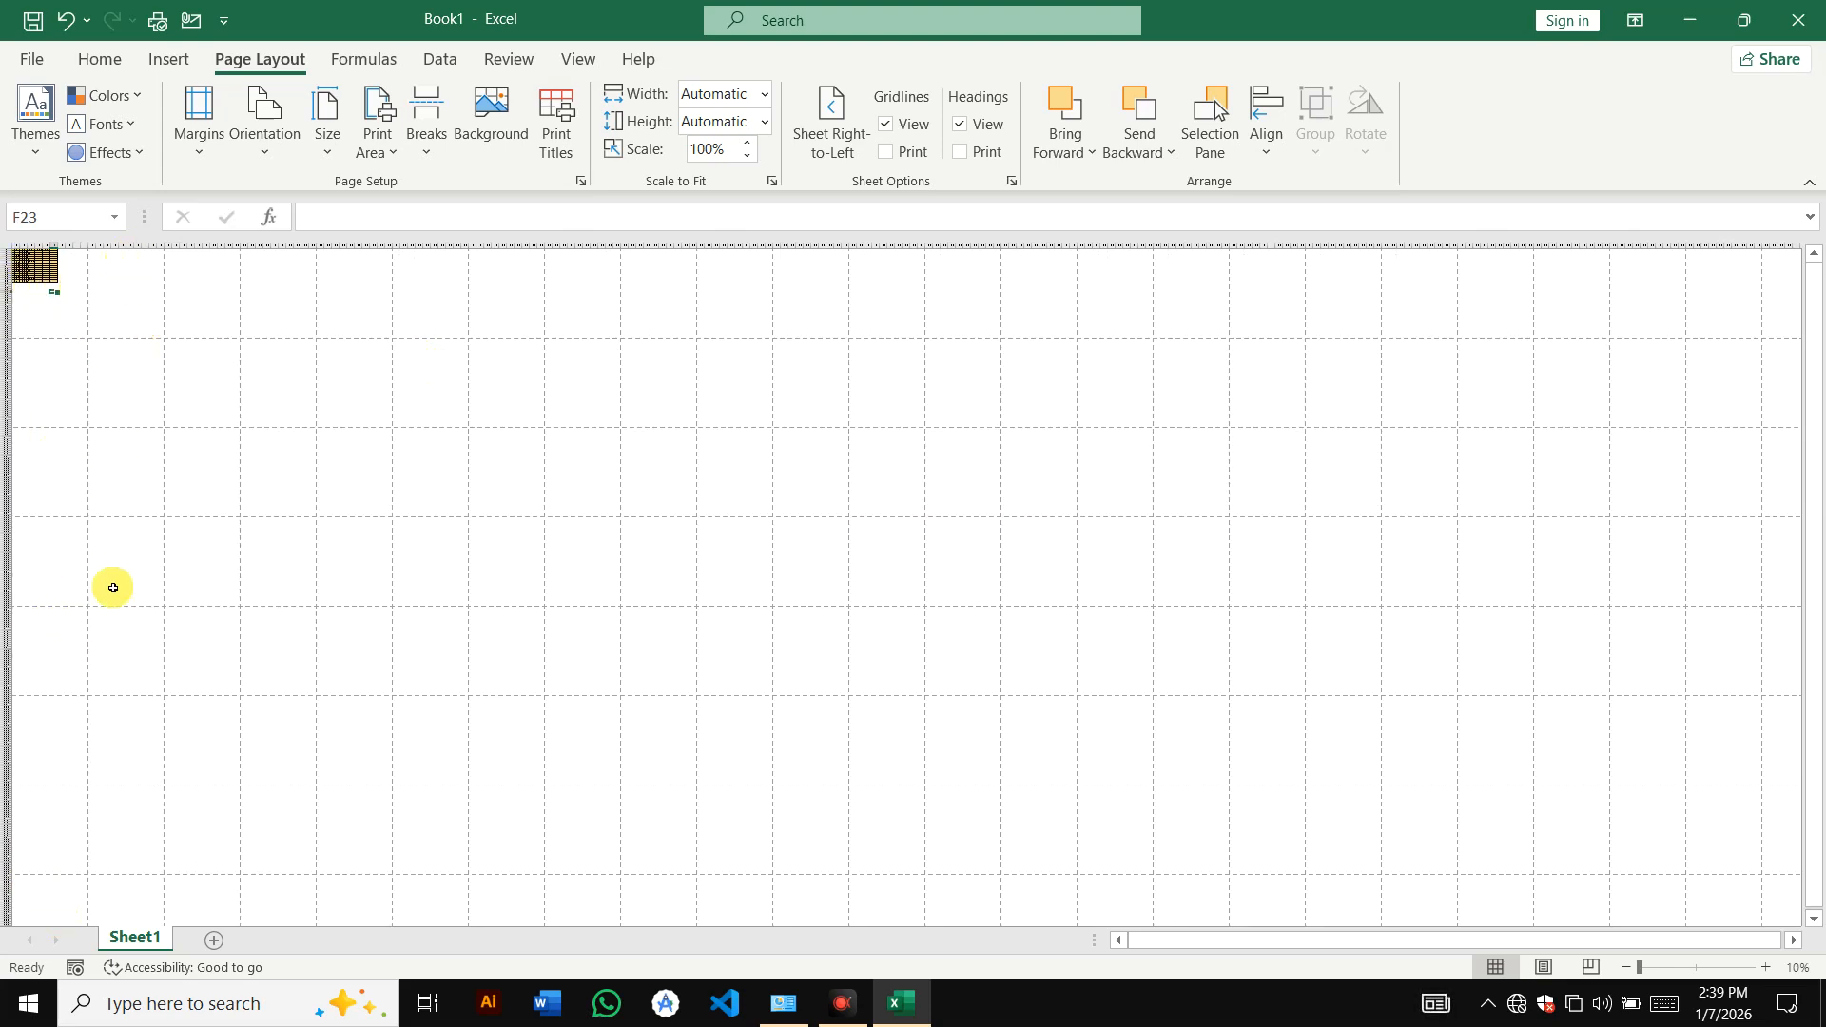
pyautogui.click(579, 181)
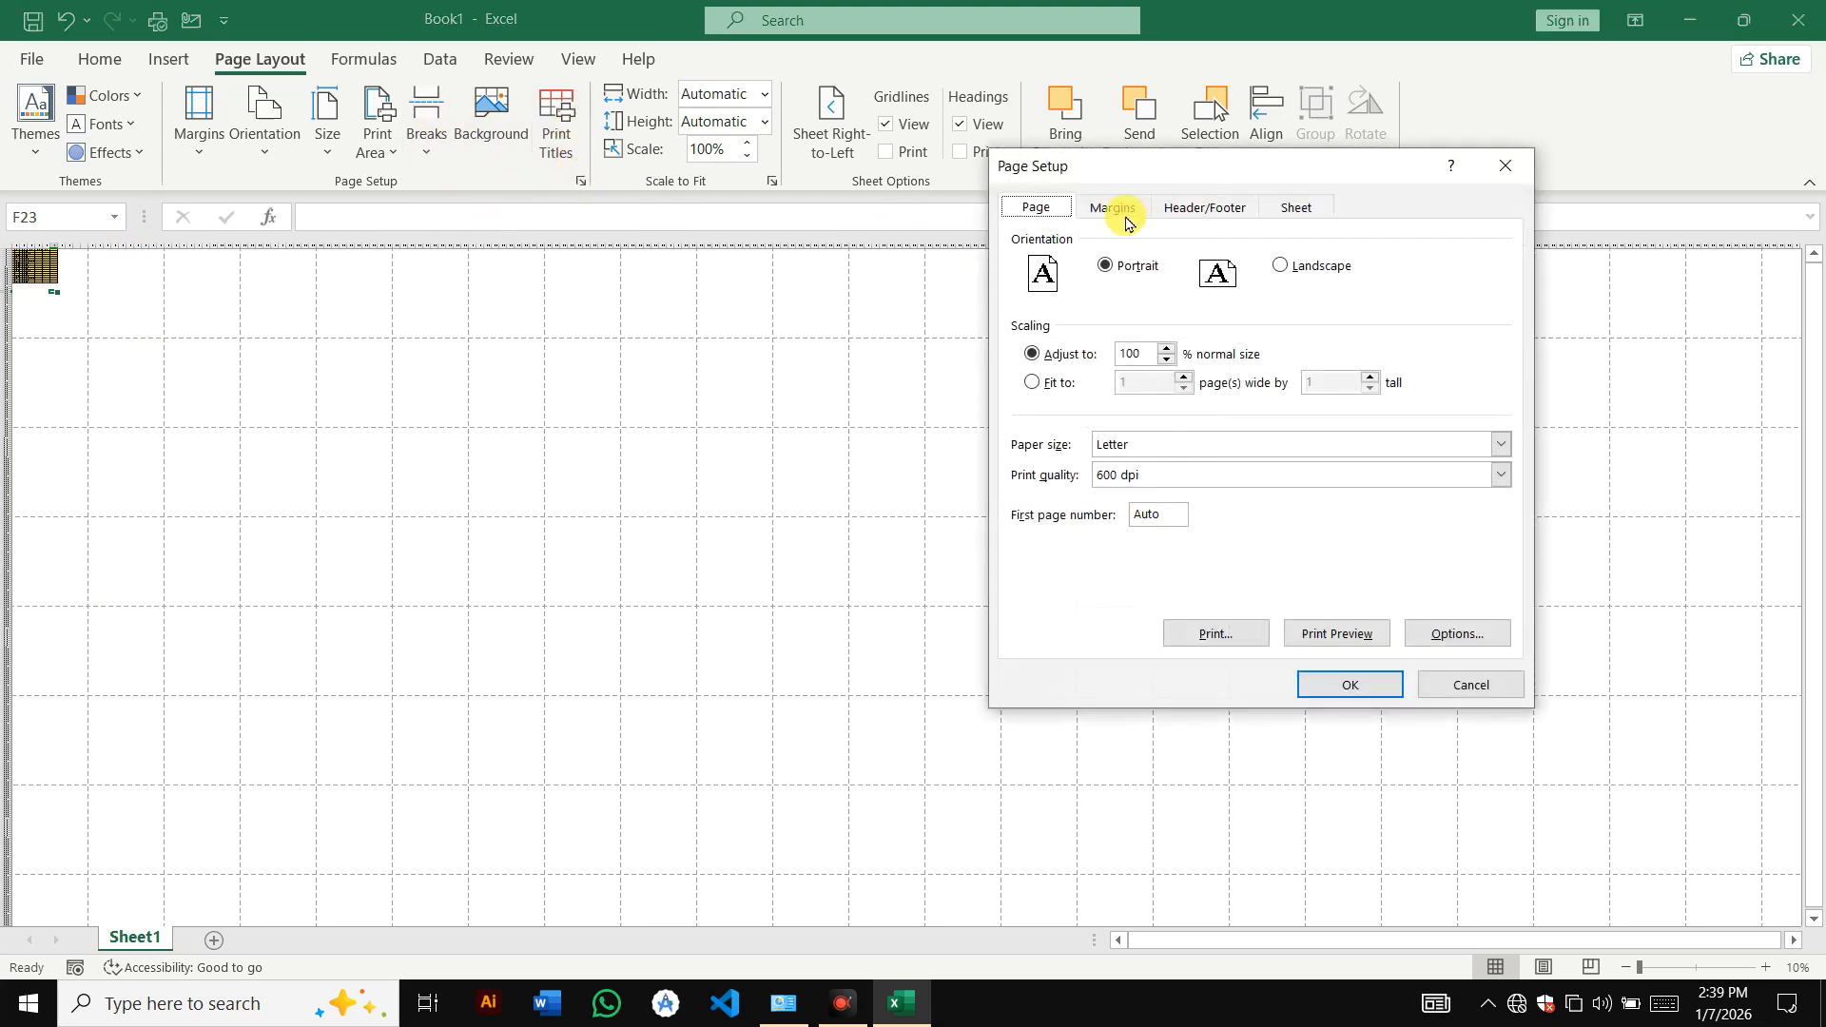
pyautogui.click(1284, 211)
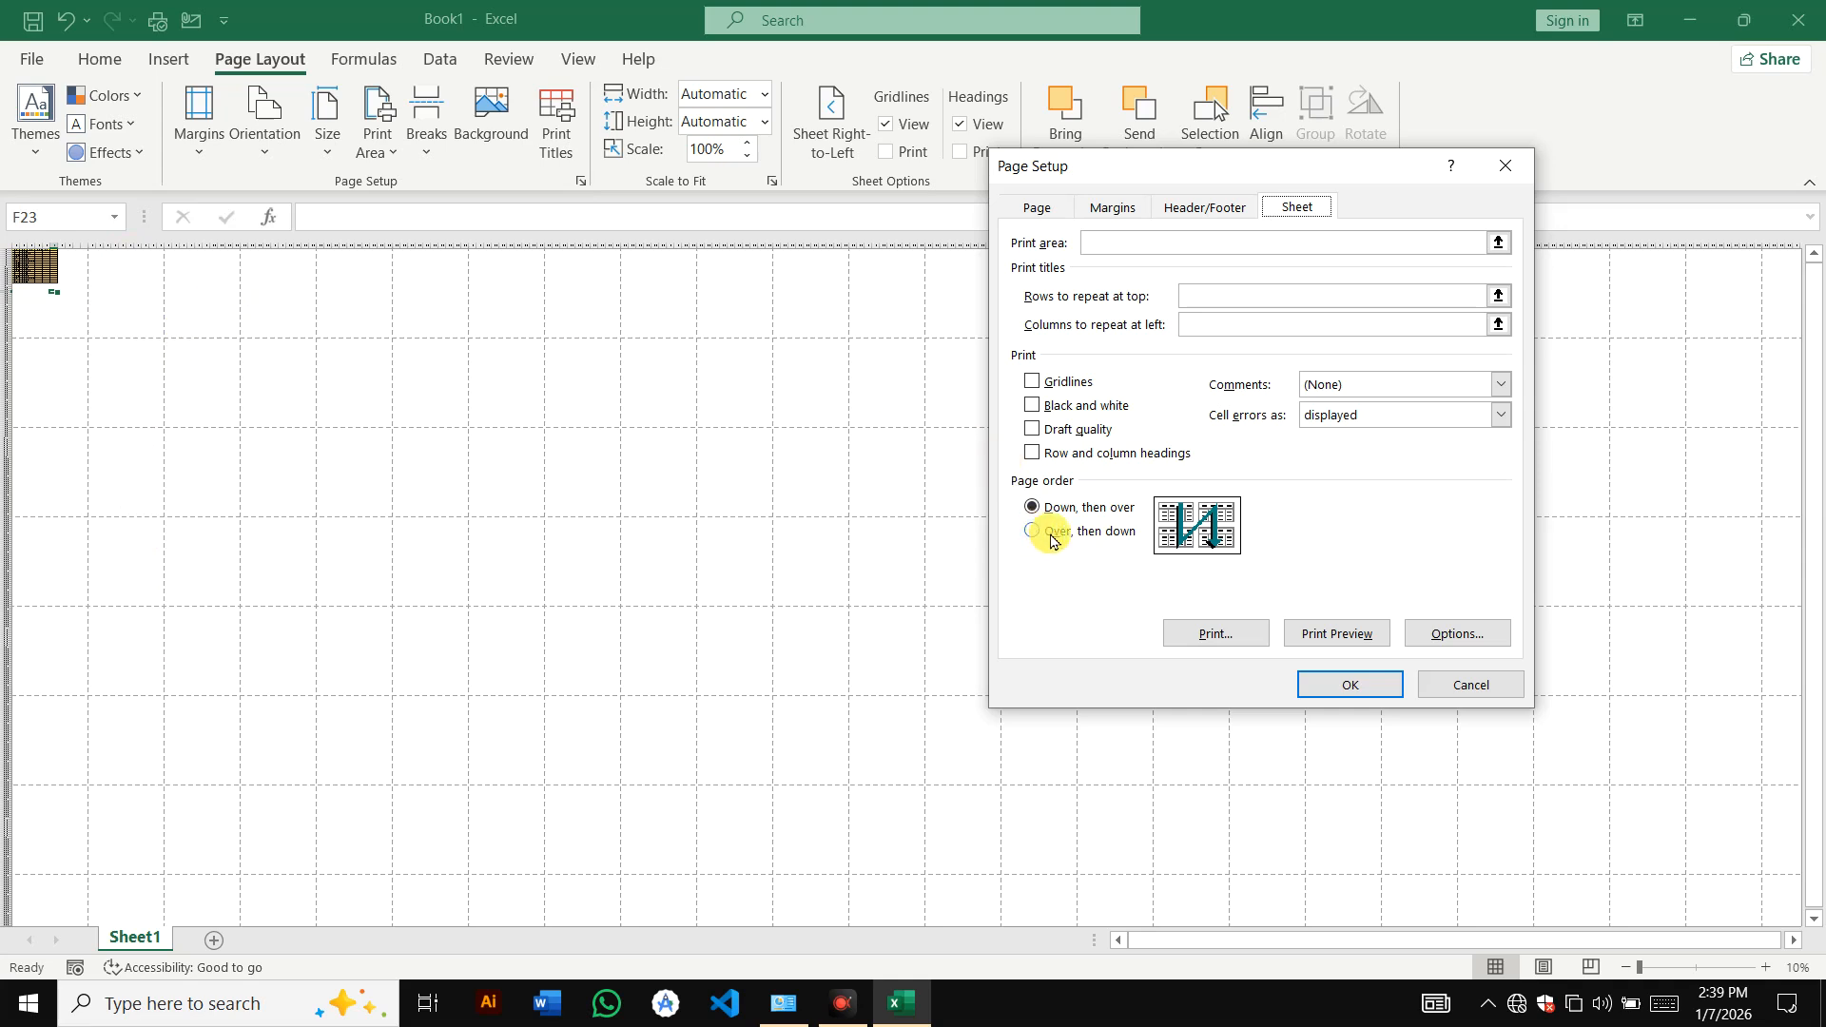
pyautogui.click(1081, 538)
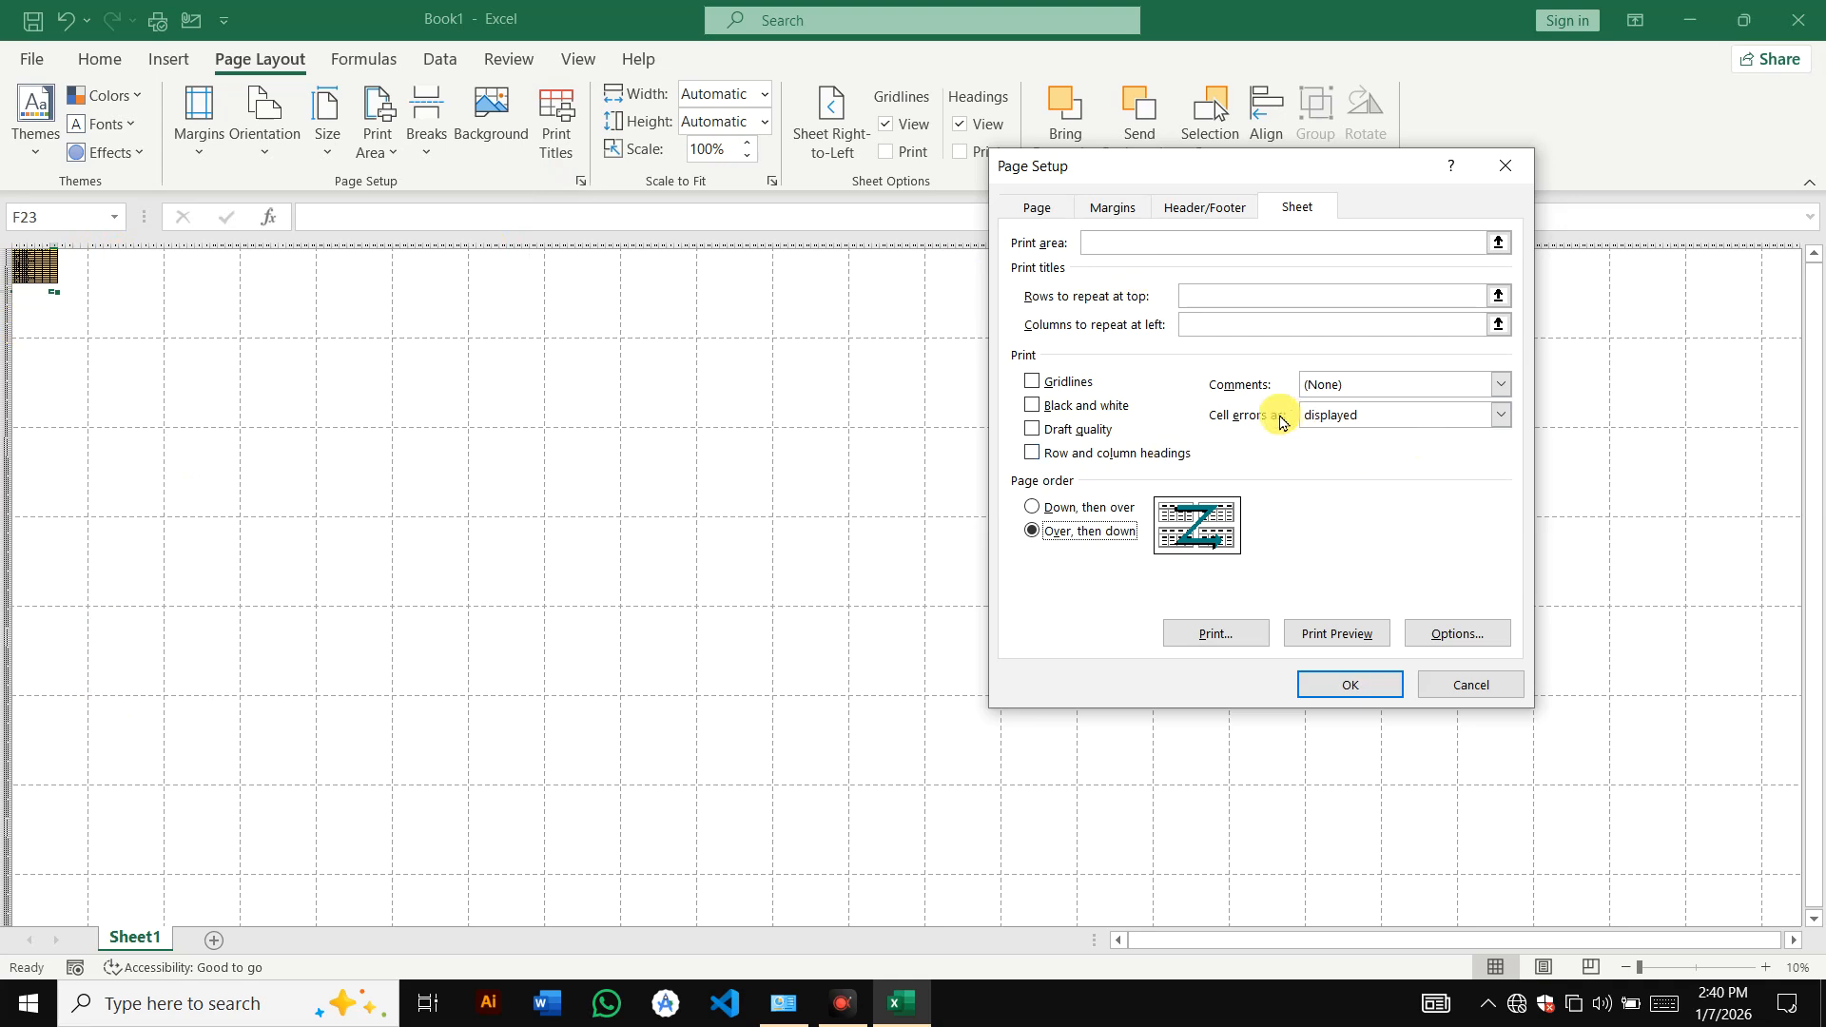
pyautogui.click(1497, 418)
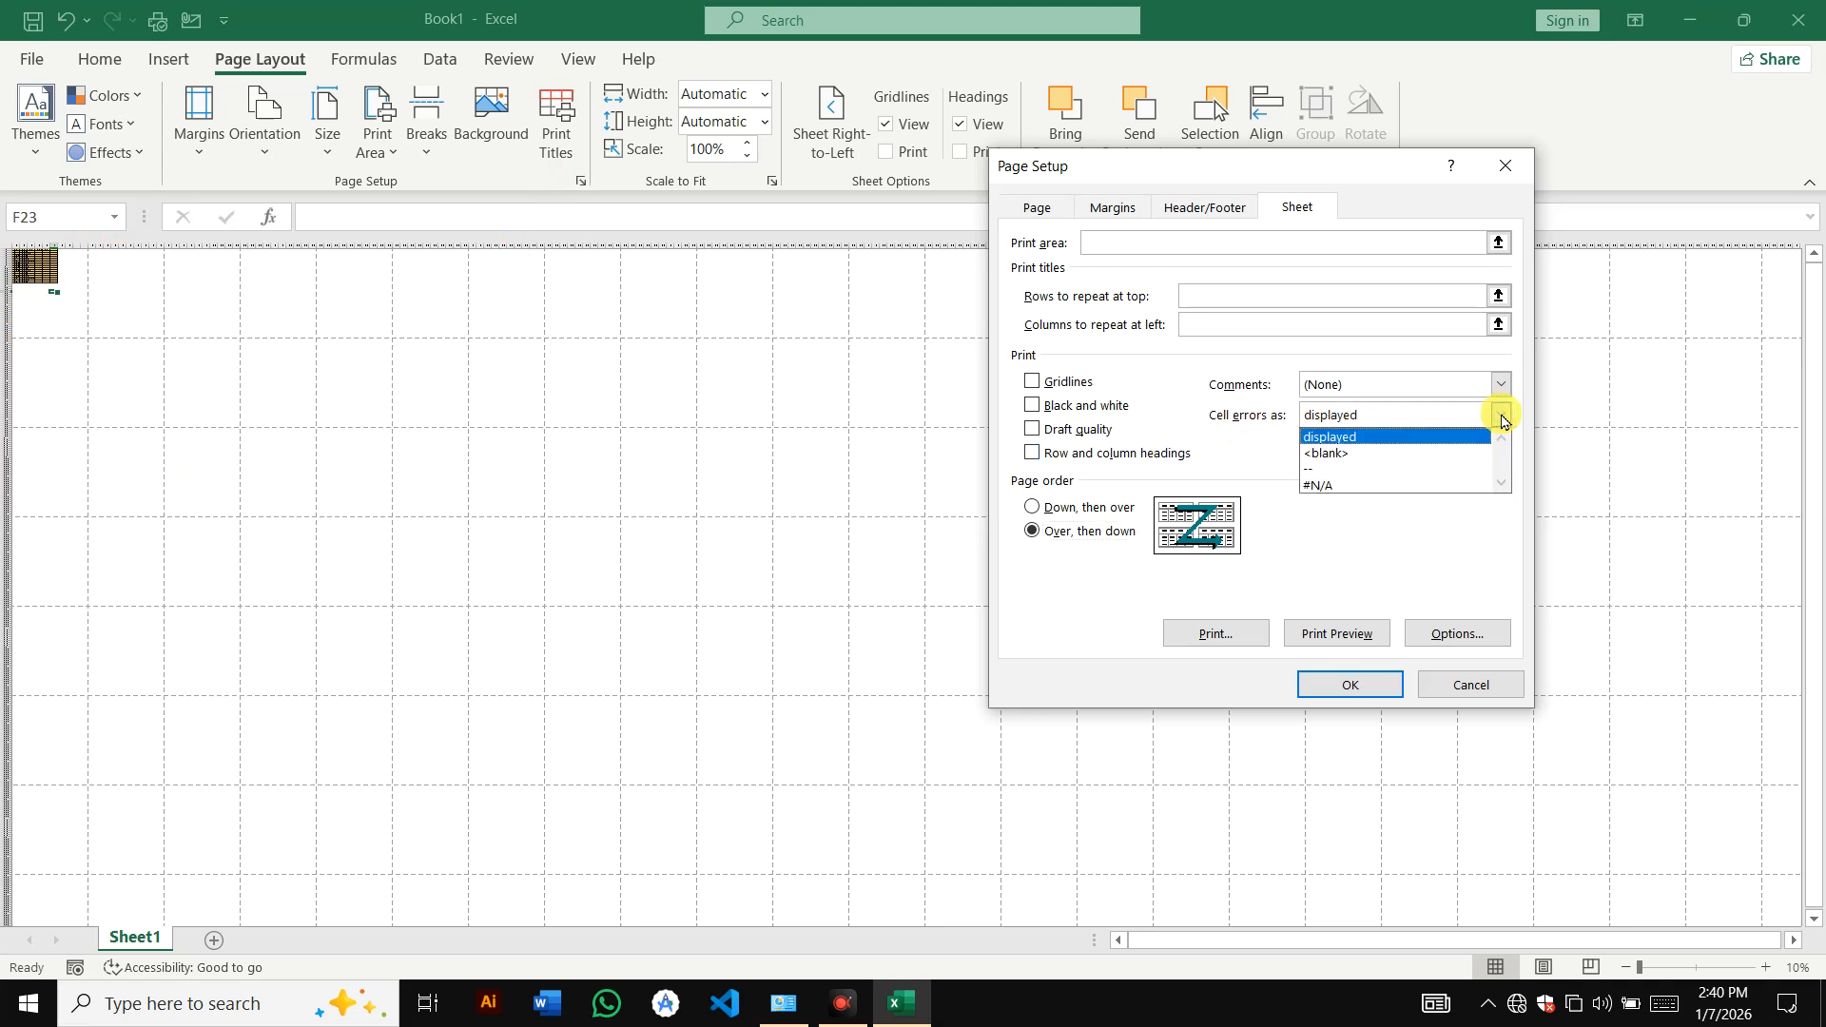
pyautogui.click(1506, 175)
pyautogui.click(1505, 175)
# - Enter a fee of 300 in C2 and fill it down the fees column to row 18
pyautogui.scroll(8, 567, 325)
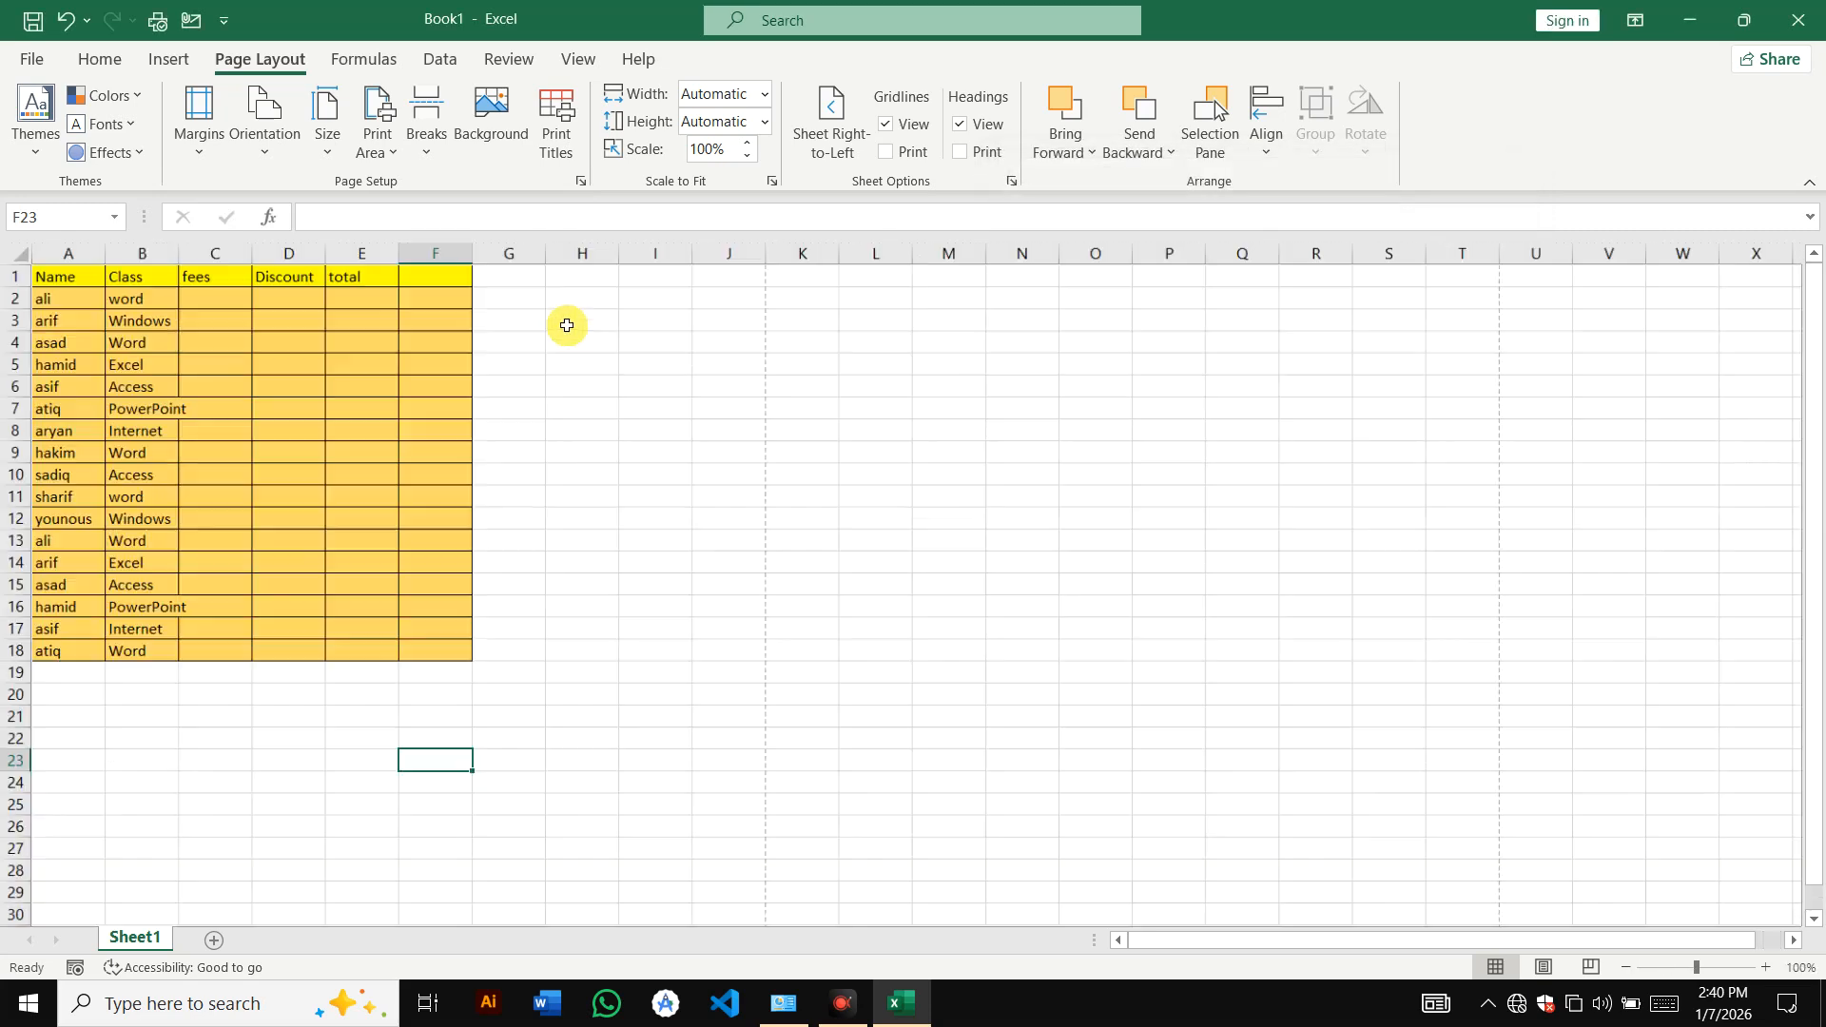
pyautogui.click(286, 308)
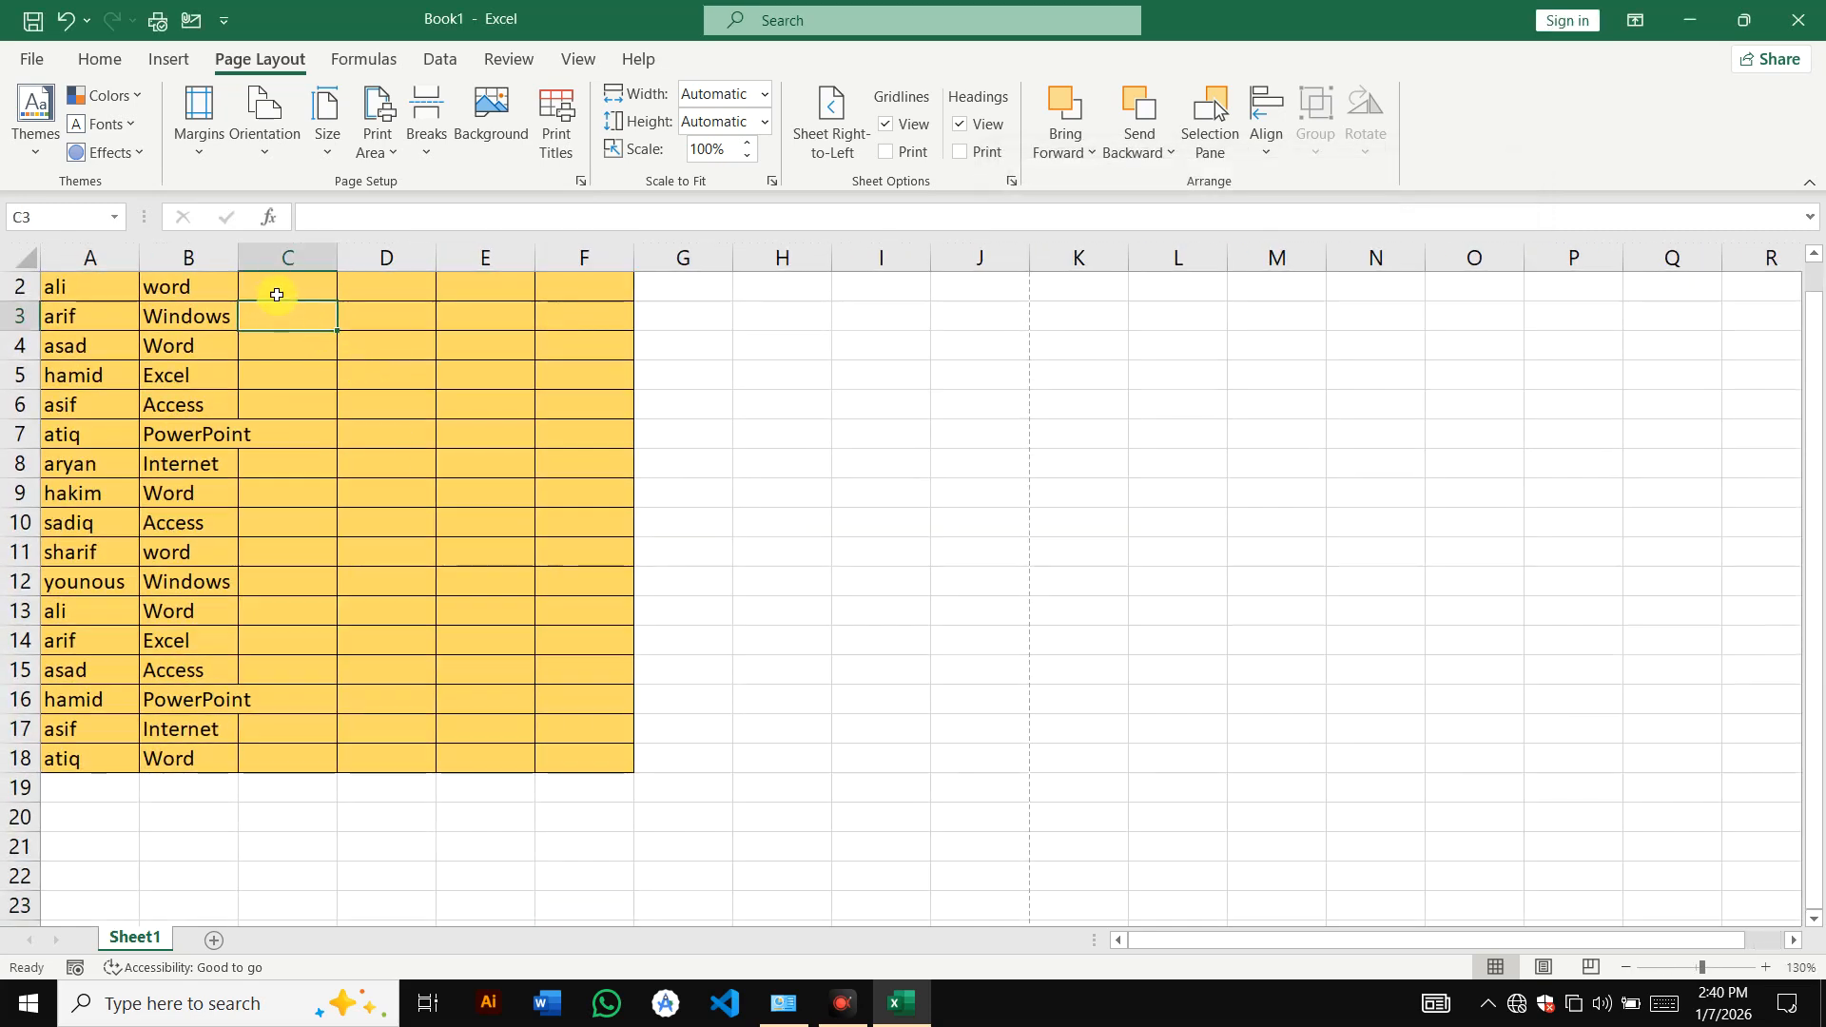
pyautogui.click(277, 295)
pyautogui.moveTo(1814, 551); pyautogui.dragTo(1814, 542)
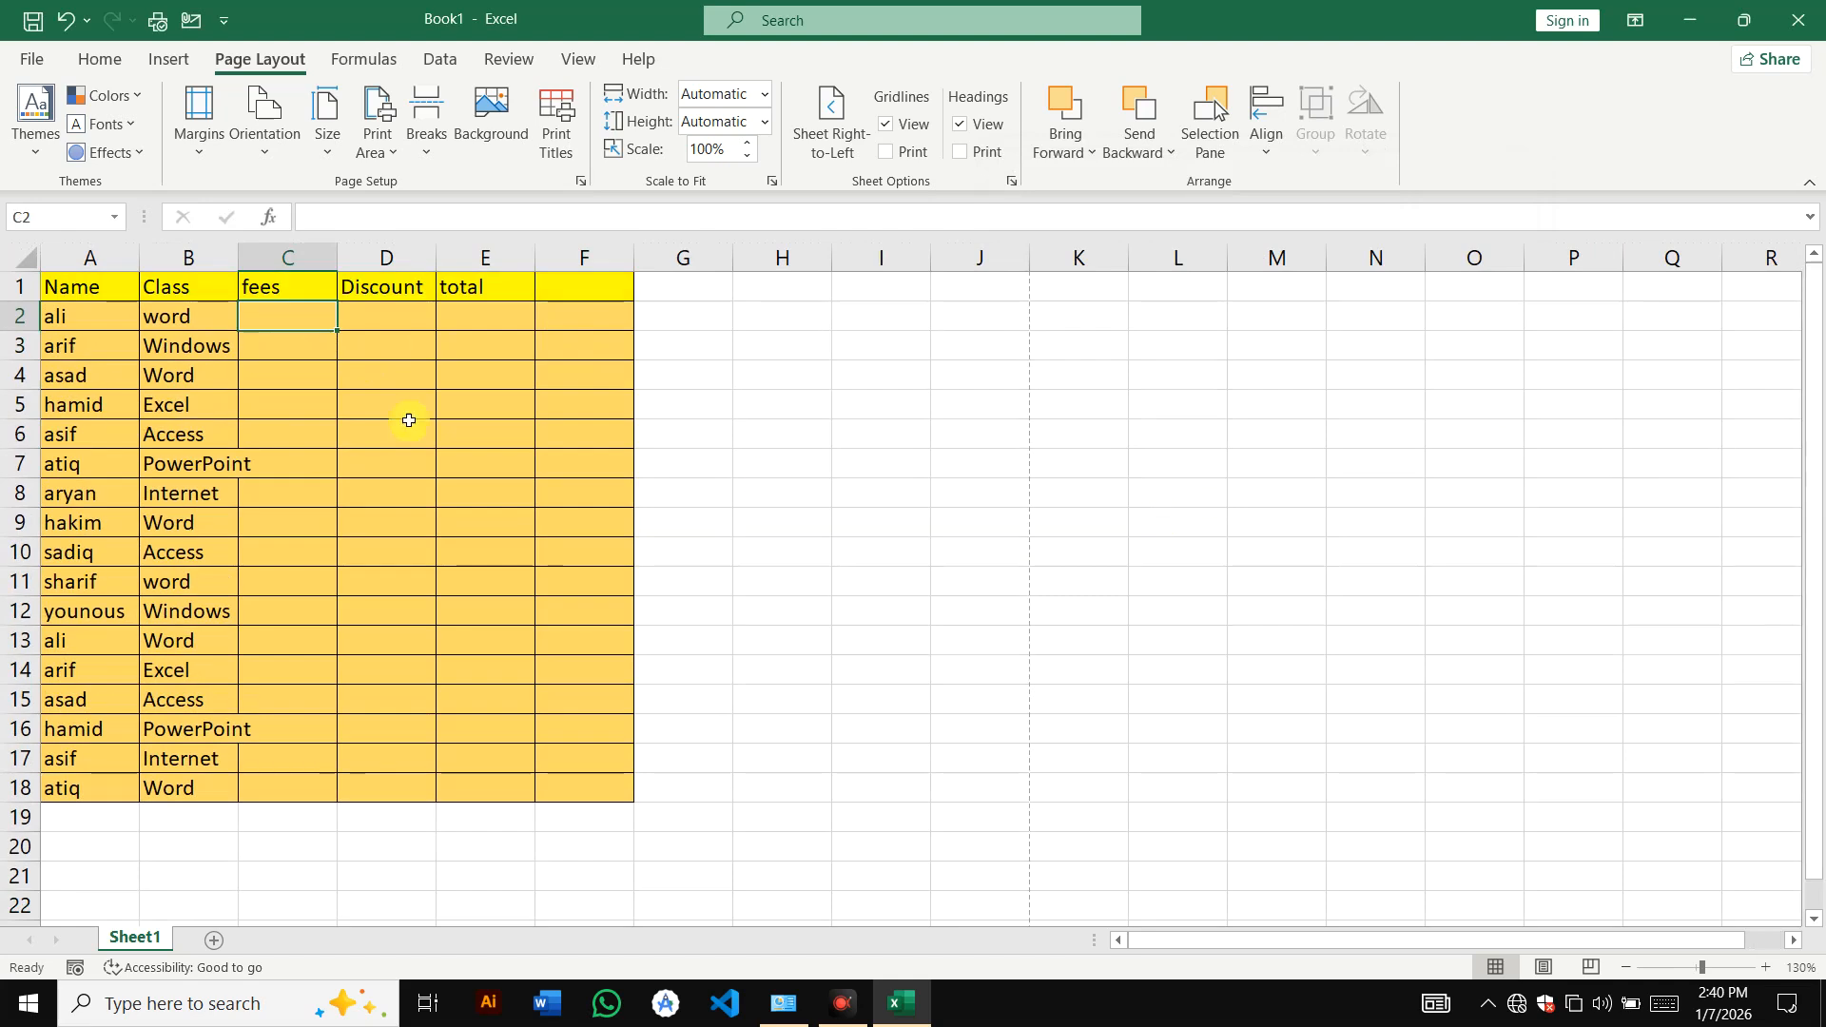
pyautogui.write('300')
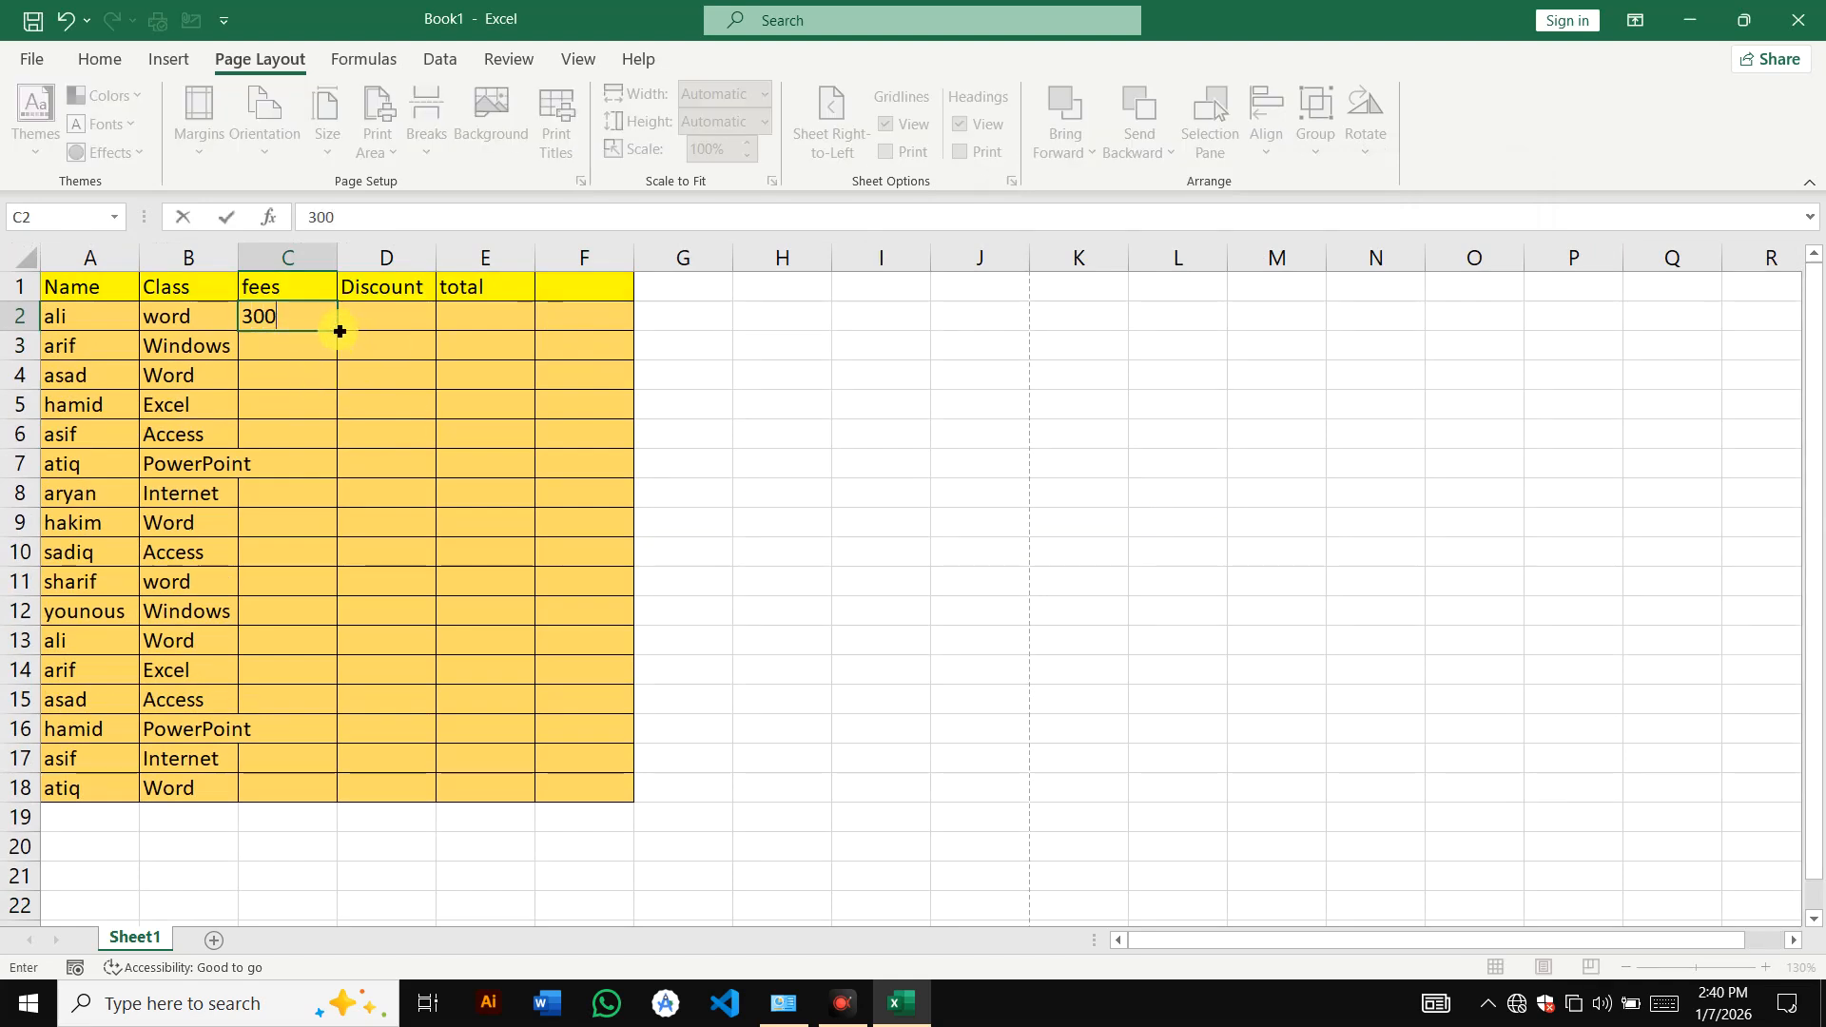
pyautogui.moveTo(339, 331); pyautogui.dragTo(351, 805)
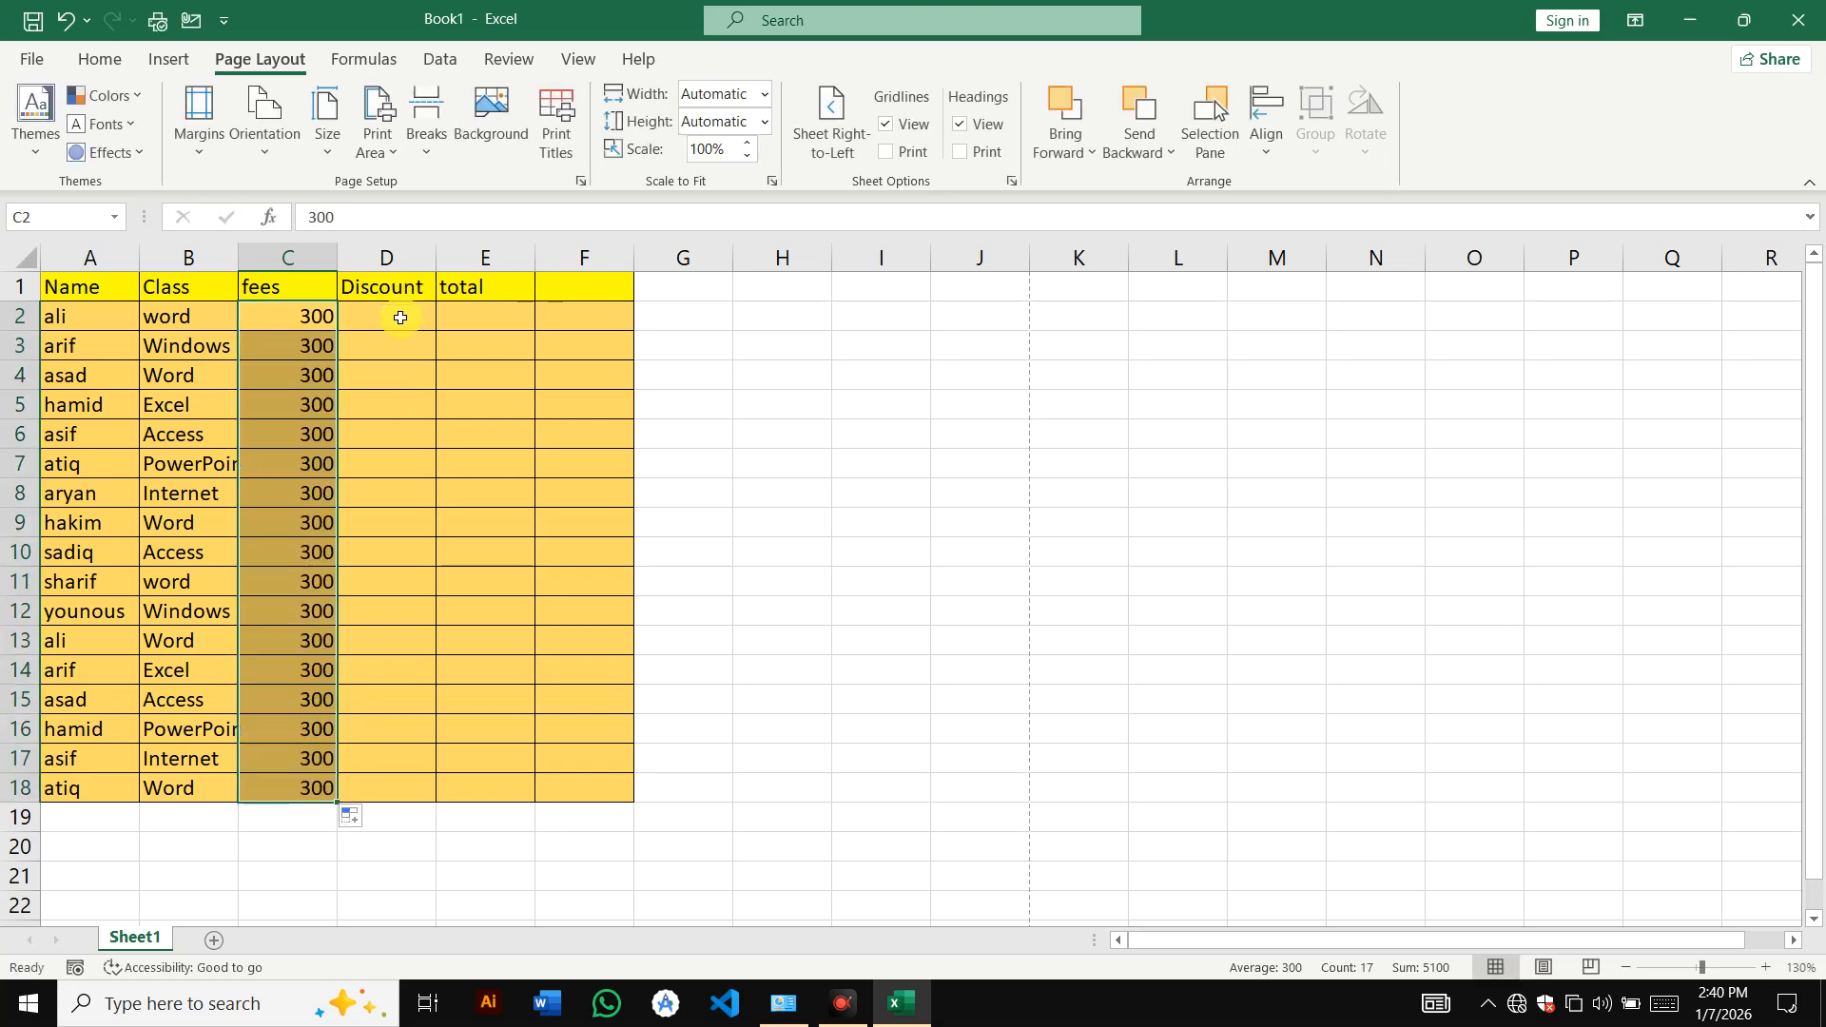
# - Enter a discount of 20 in D2 and fill it down the Discount column to row 18
pyautogui.click(400, 318)
pyautogui.write('20')
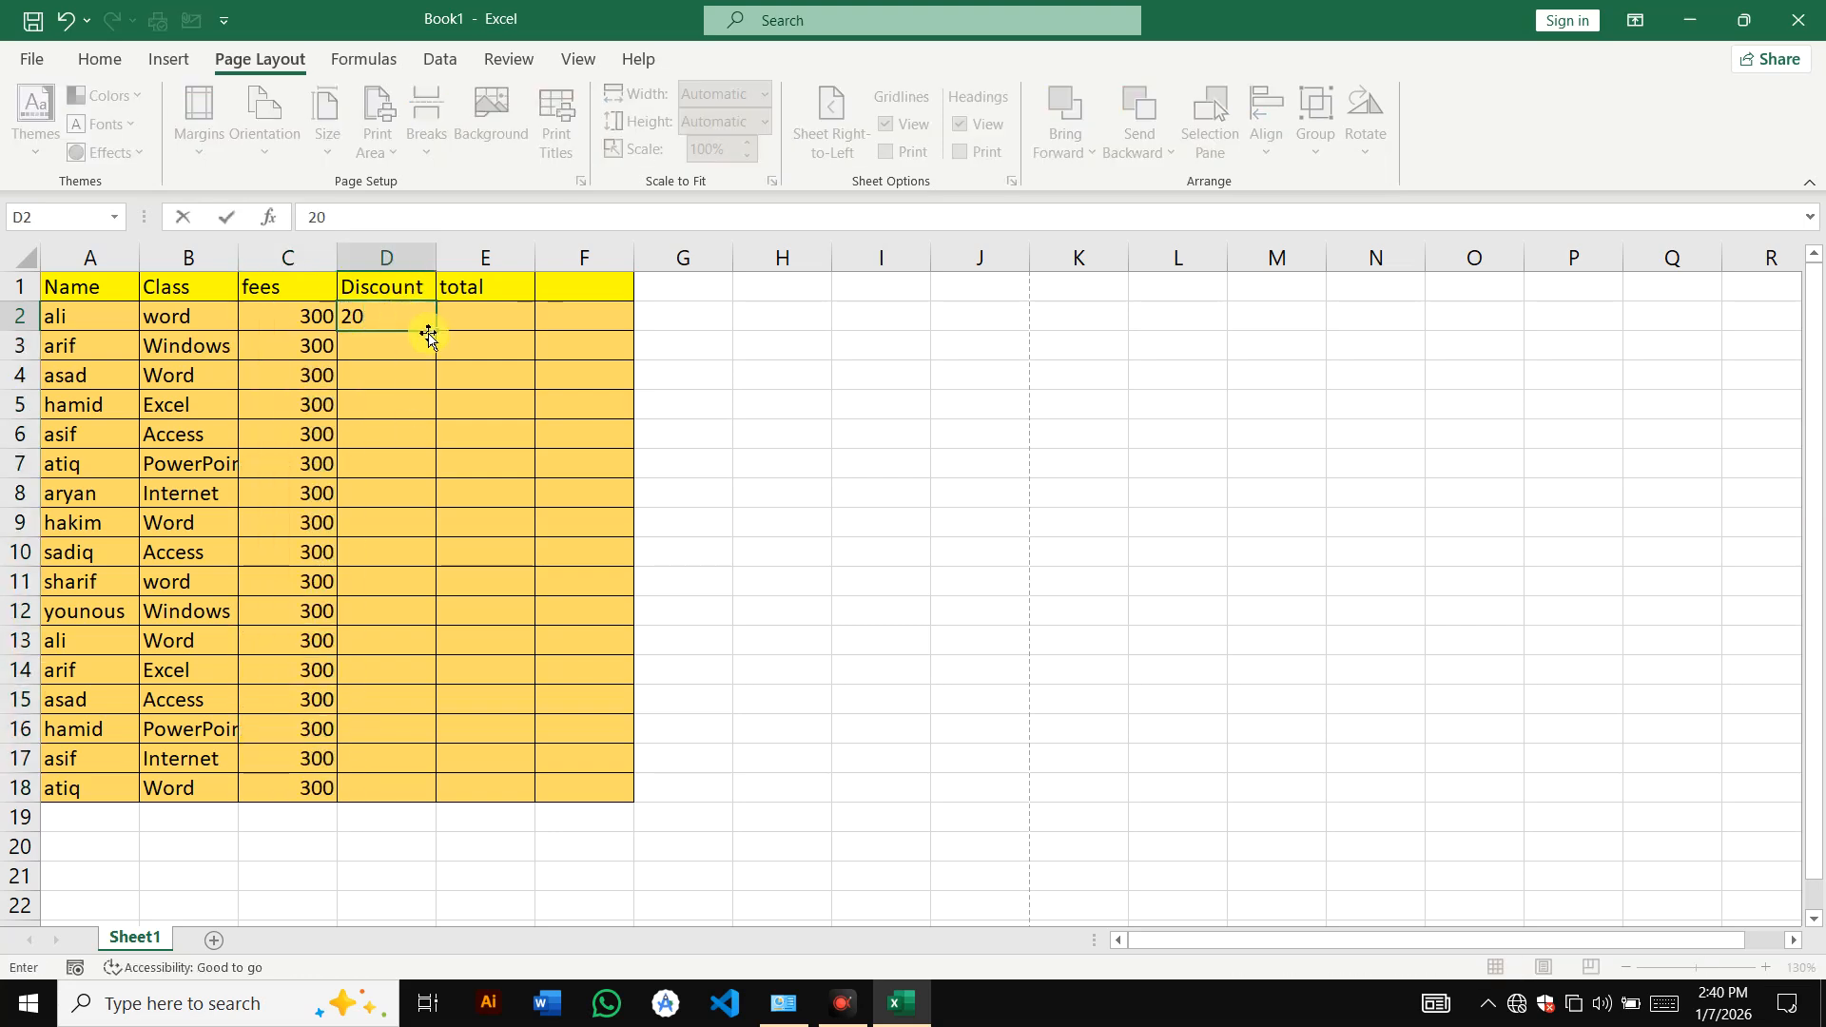
pyautogui.moveTo(438, 328); pyautogui.dragTo(419, 789)
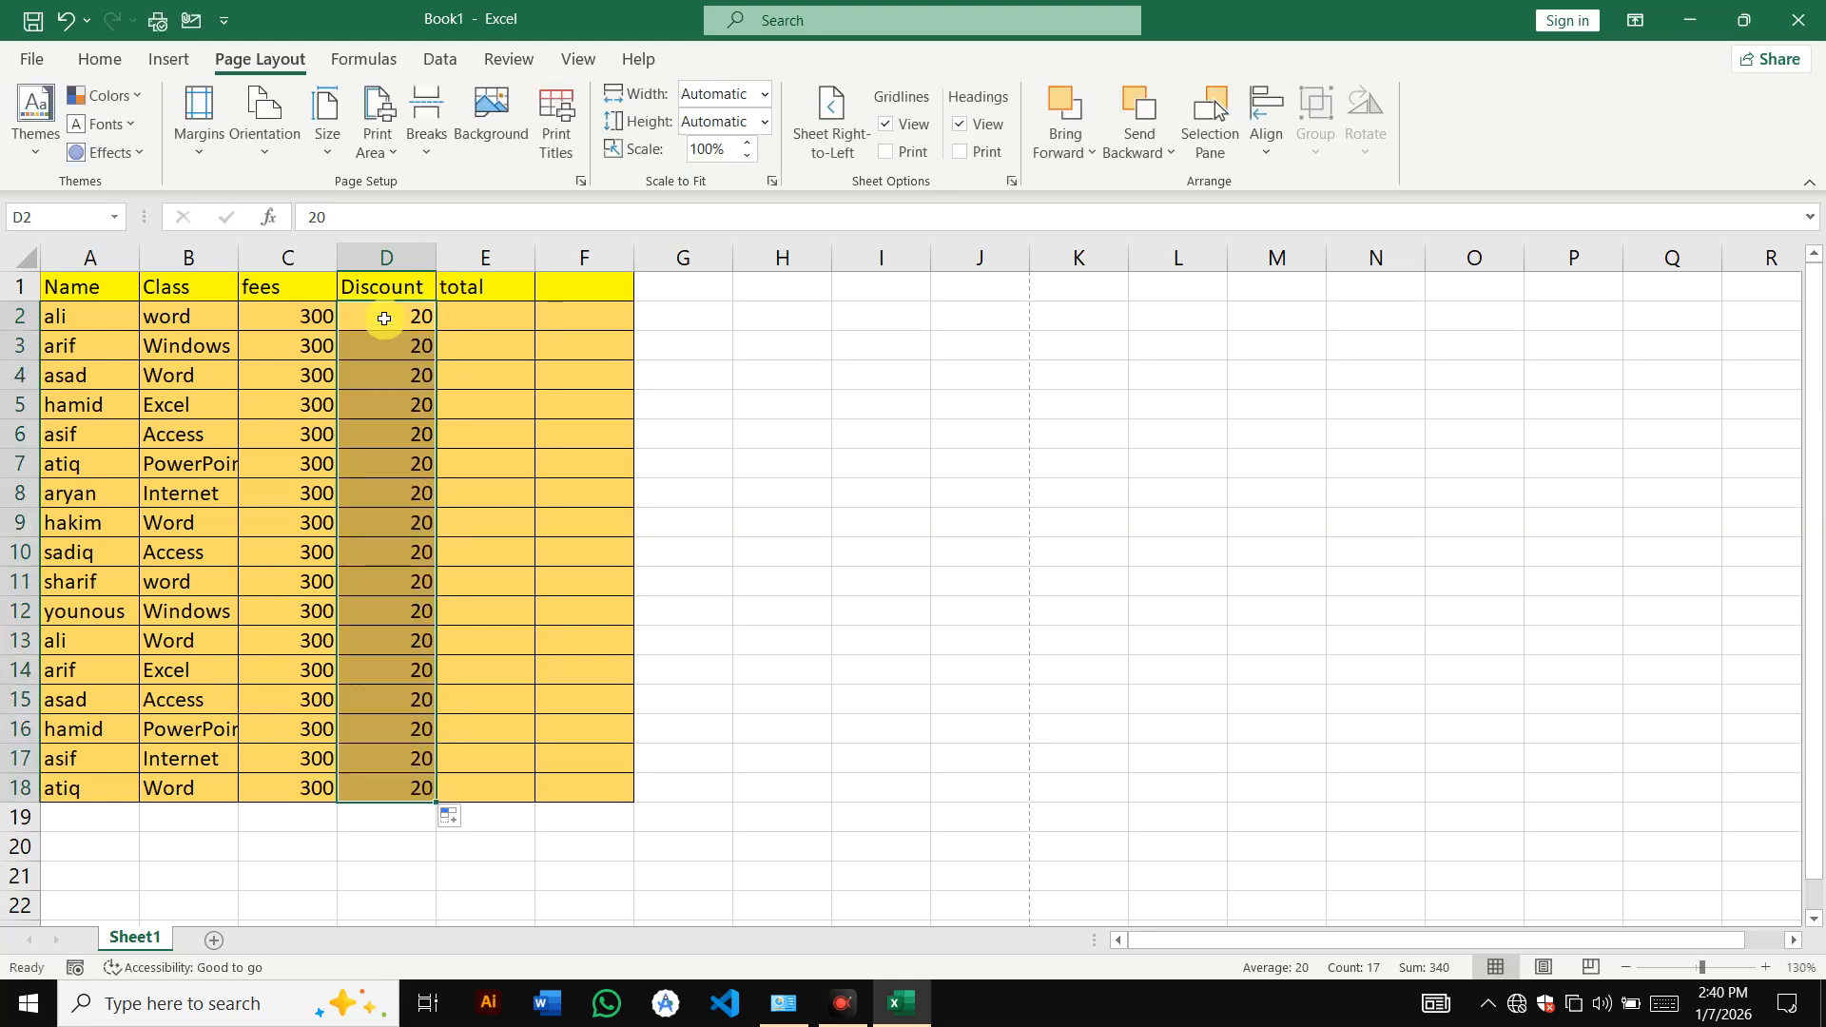
# - Calculate the total in E2 with the formula =C2-D2 and fill it down to row 18
pyautogui.click(475, 321)
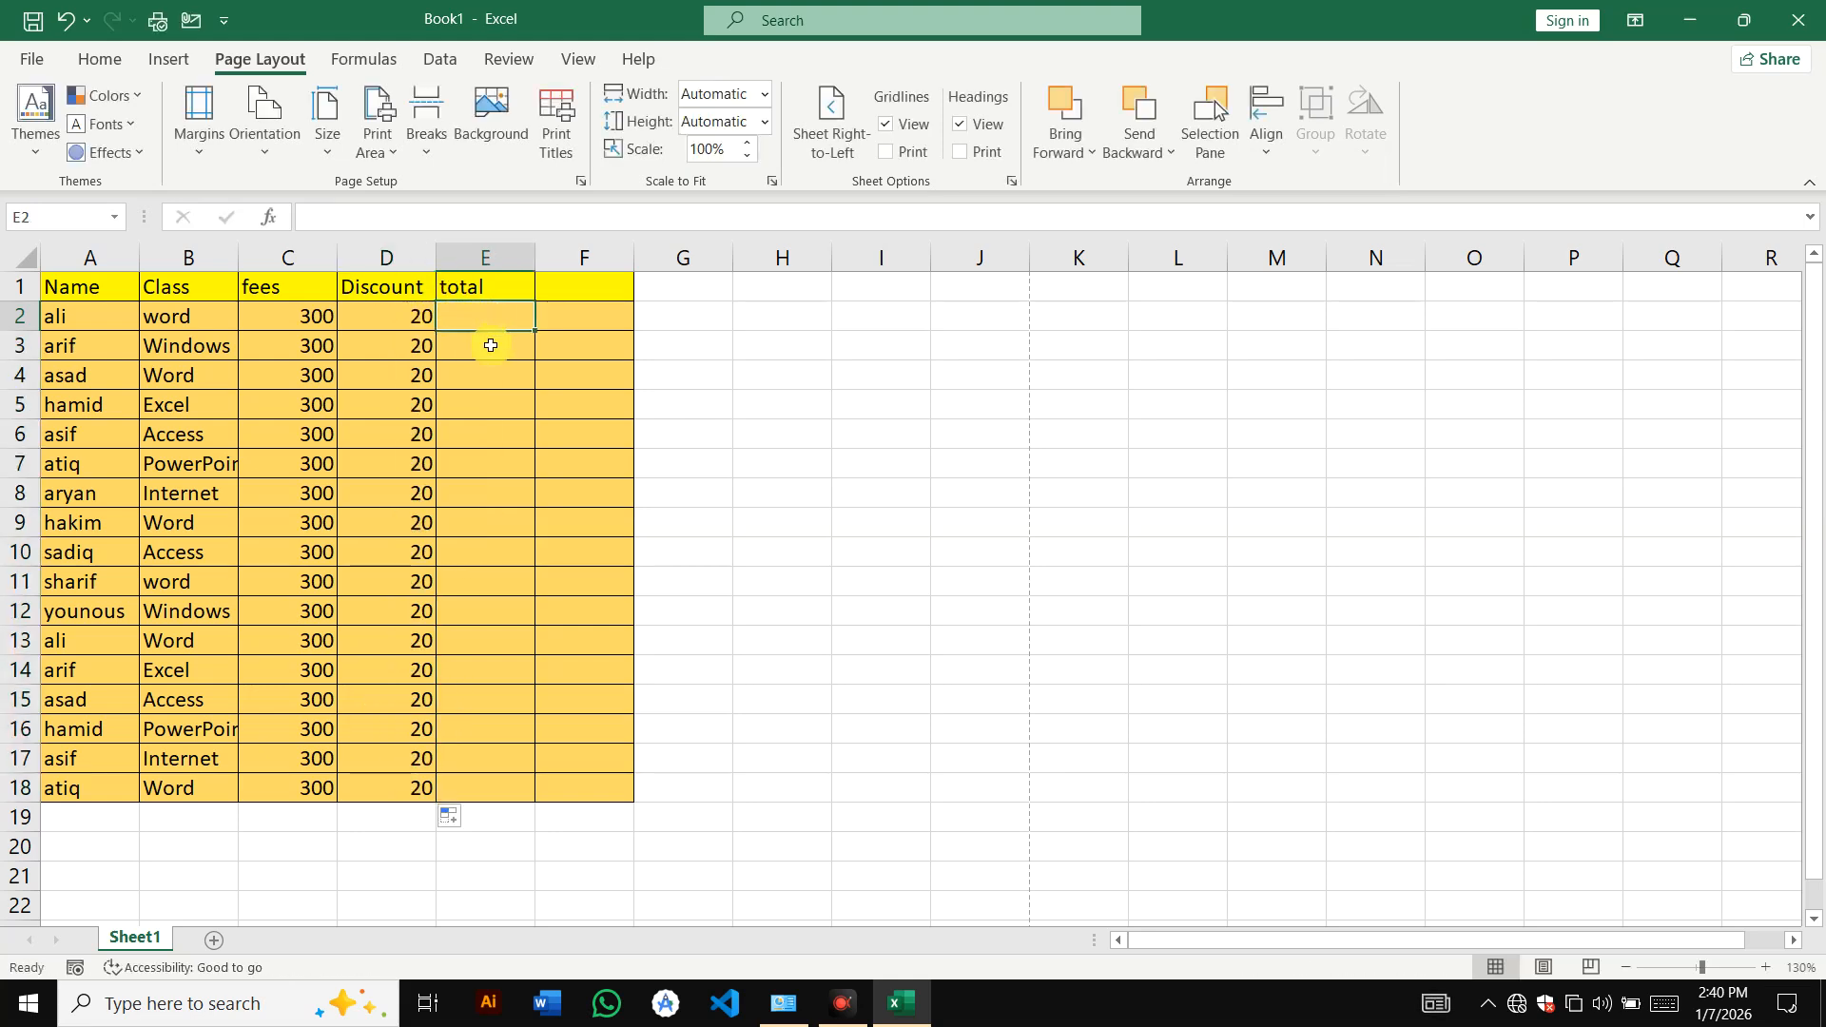
pyautogui.write('=')
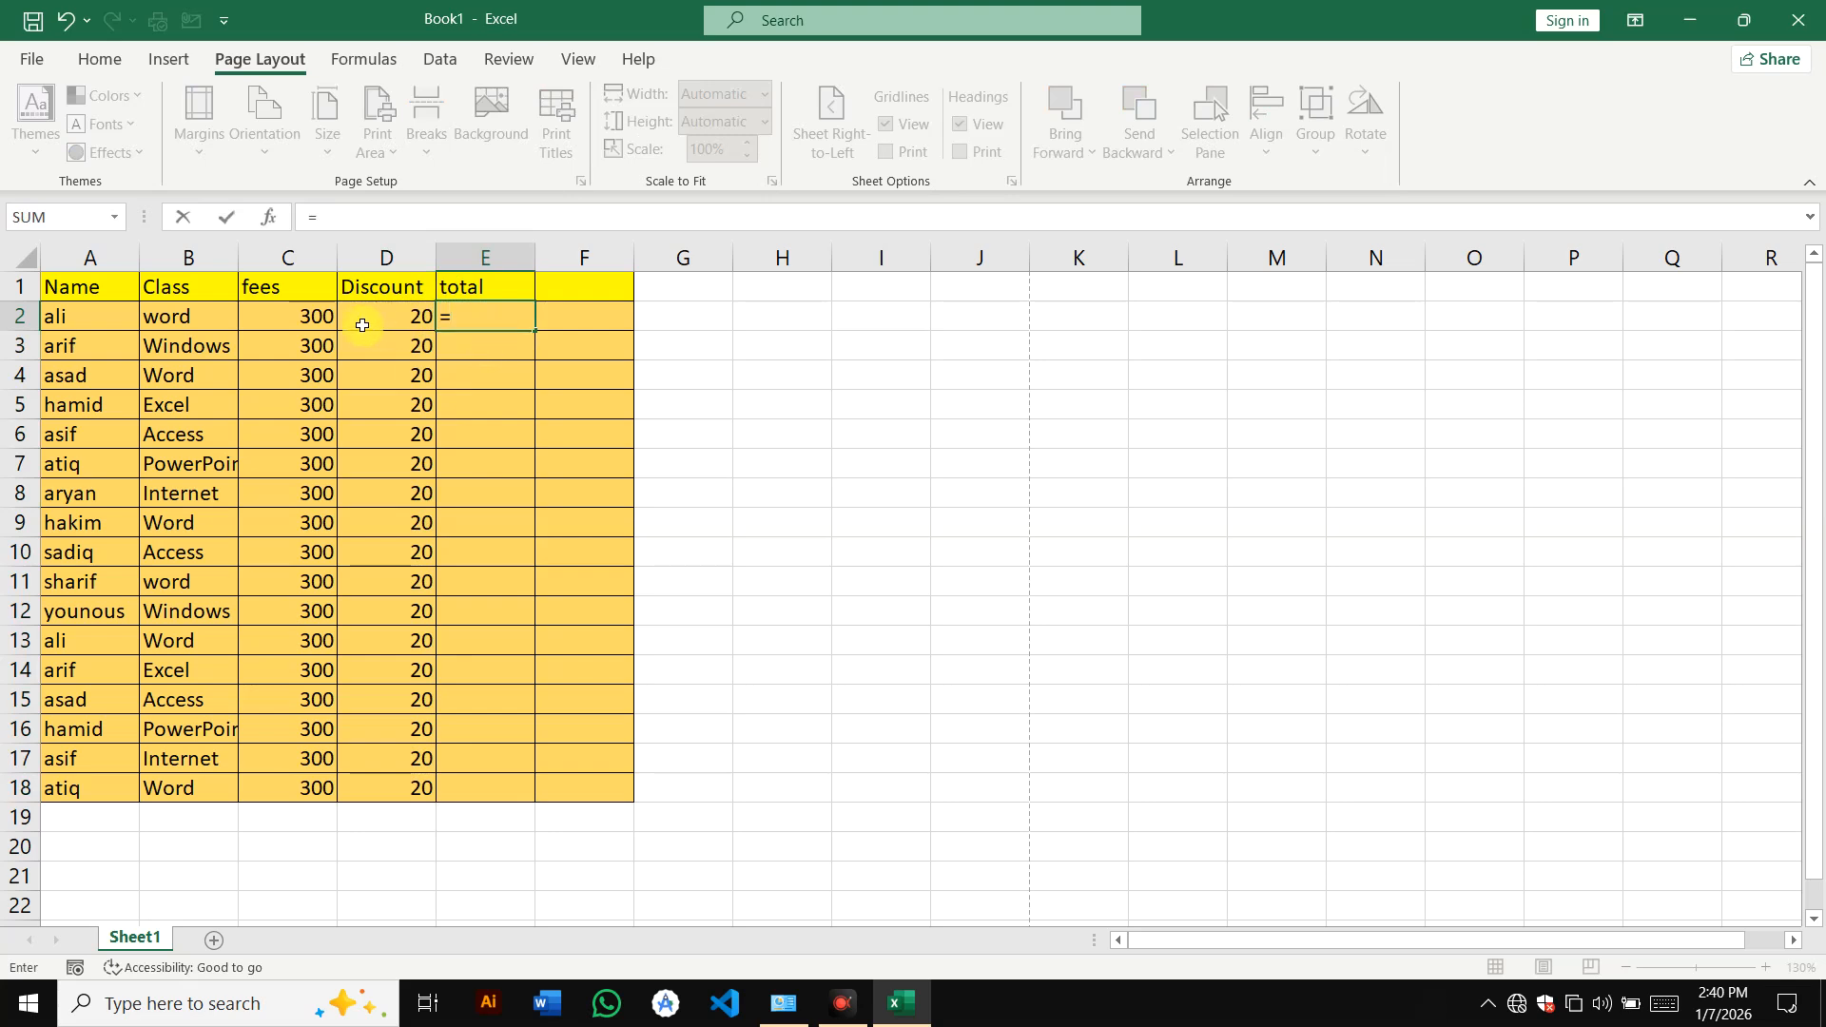
pyautogui.click(299, 314)
pyautogui.write('-')
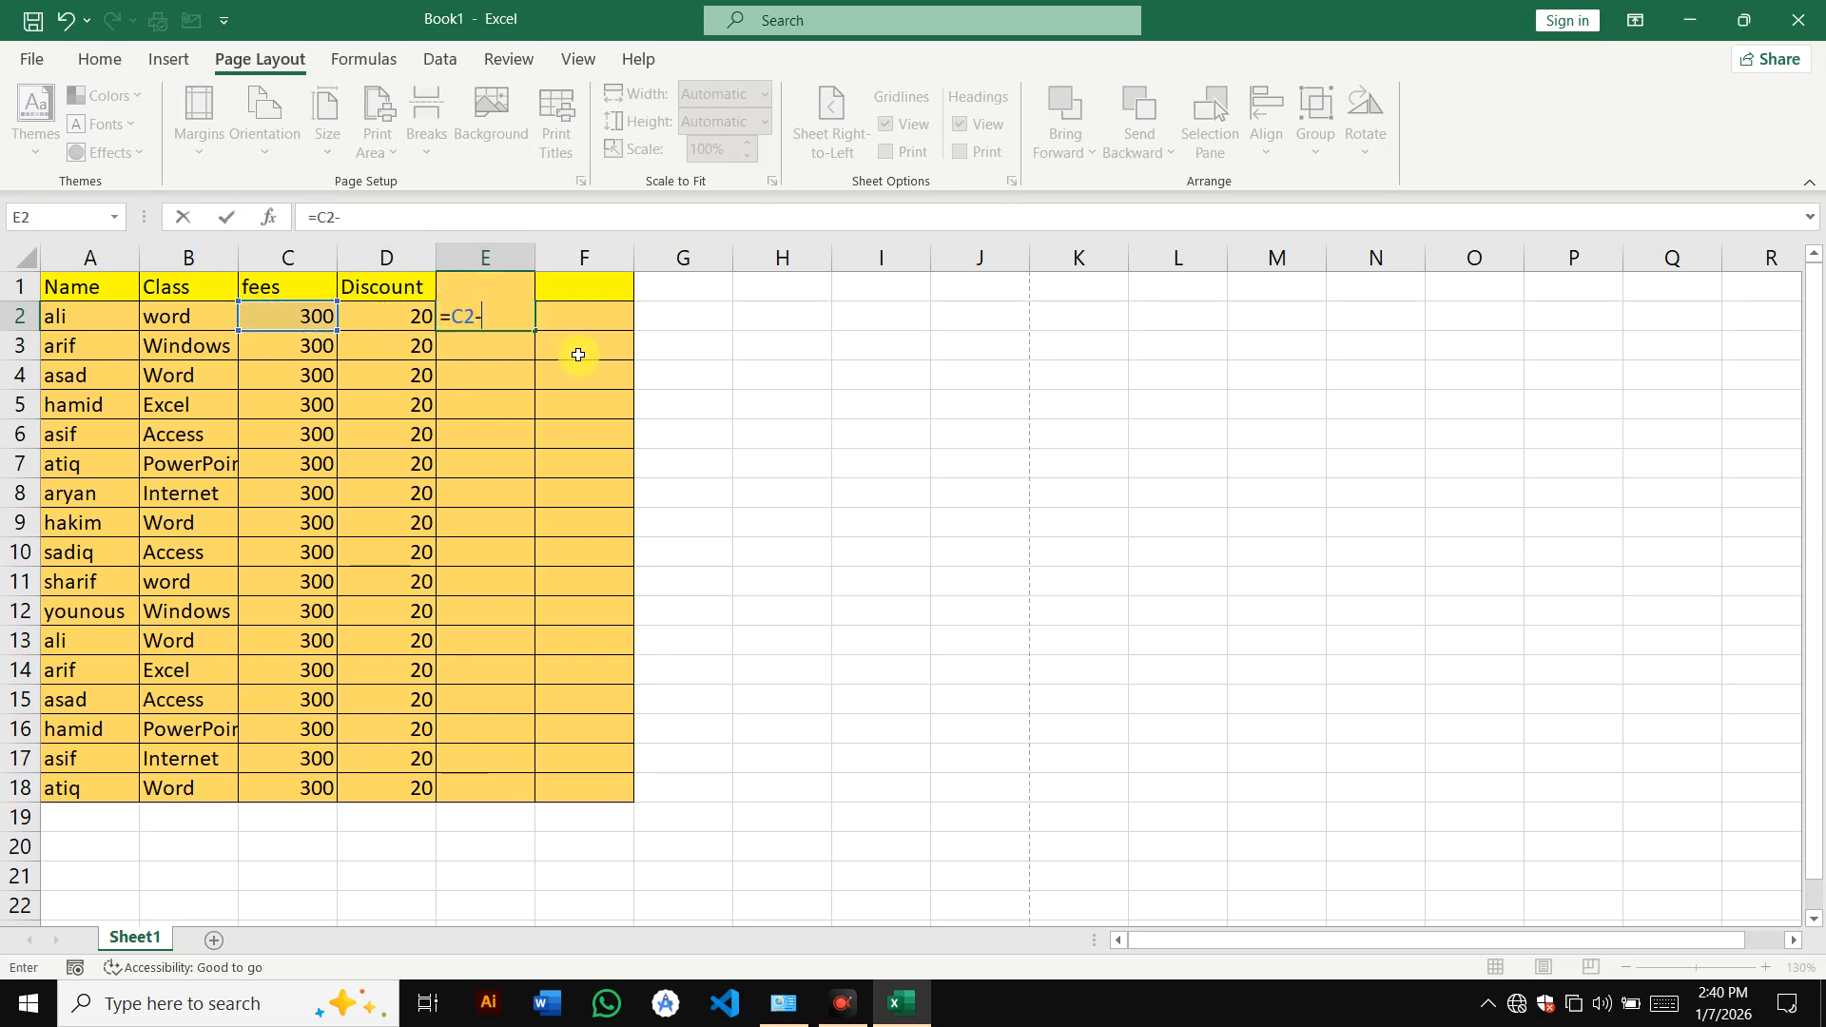
pyautogui.click(385, 321)
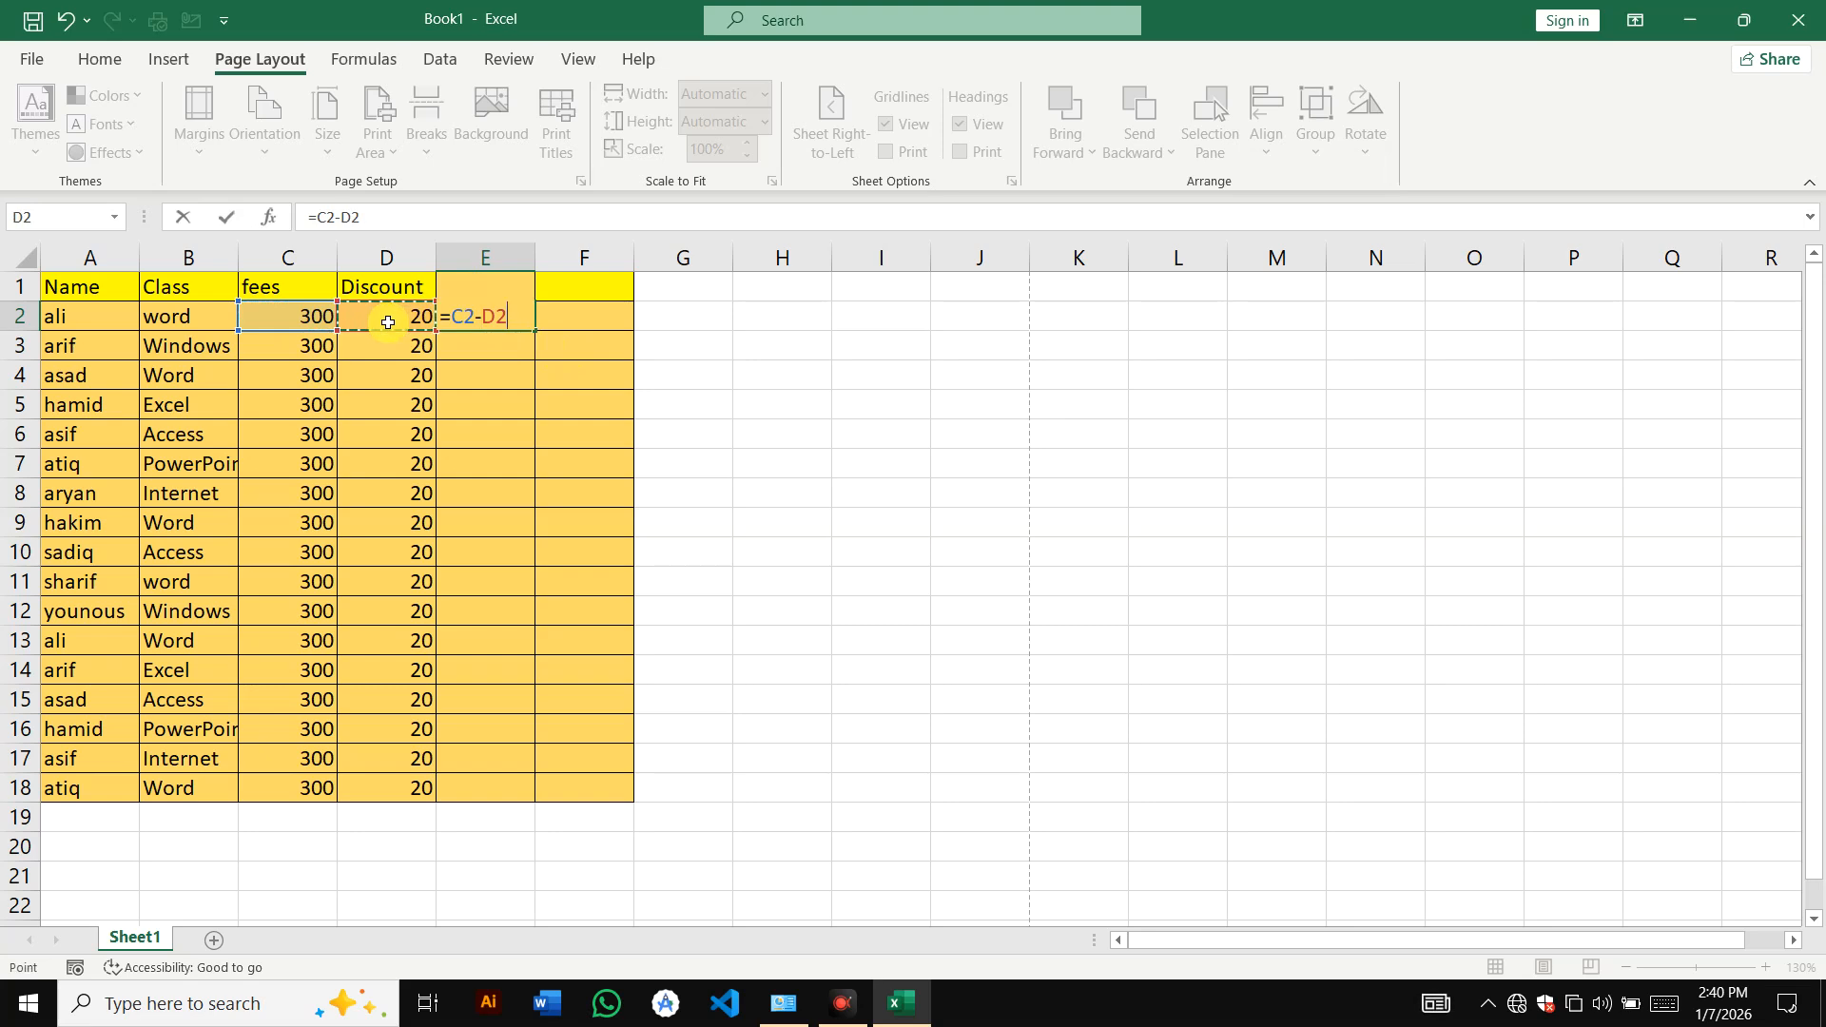
pyautogui.press('Return')
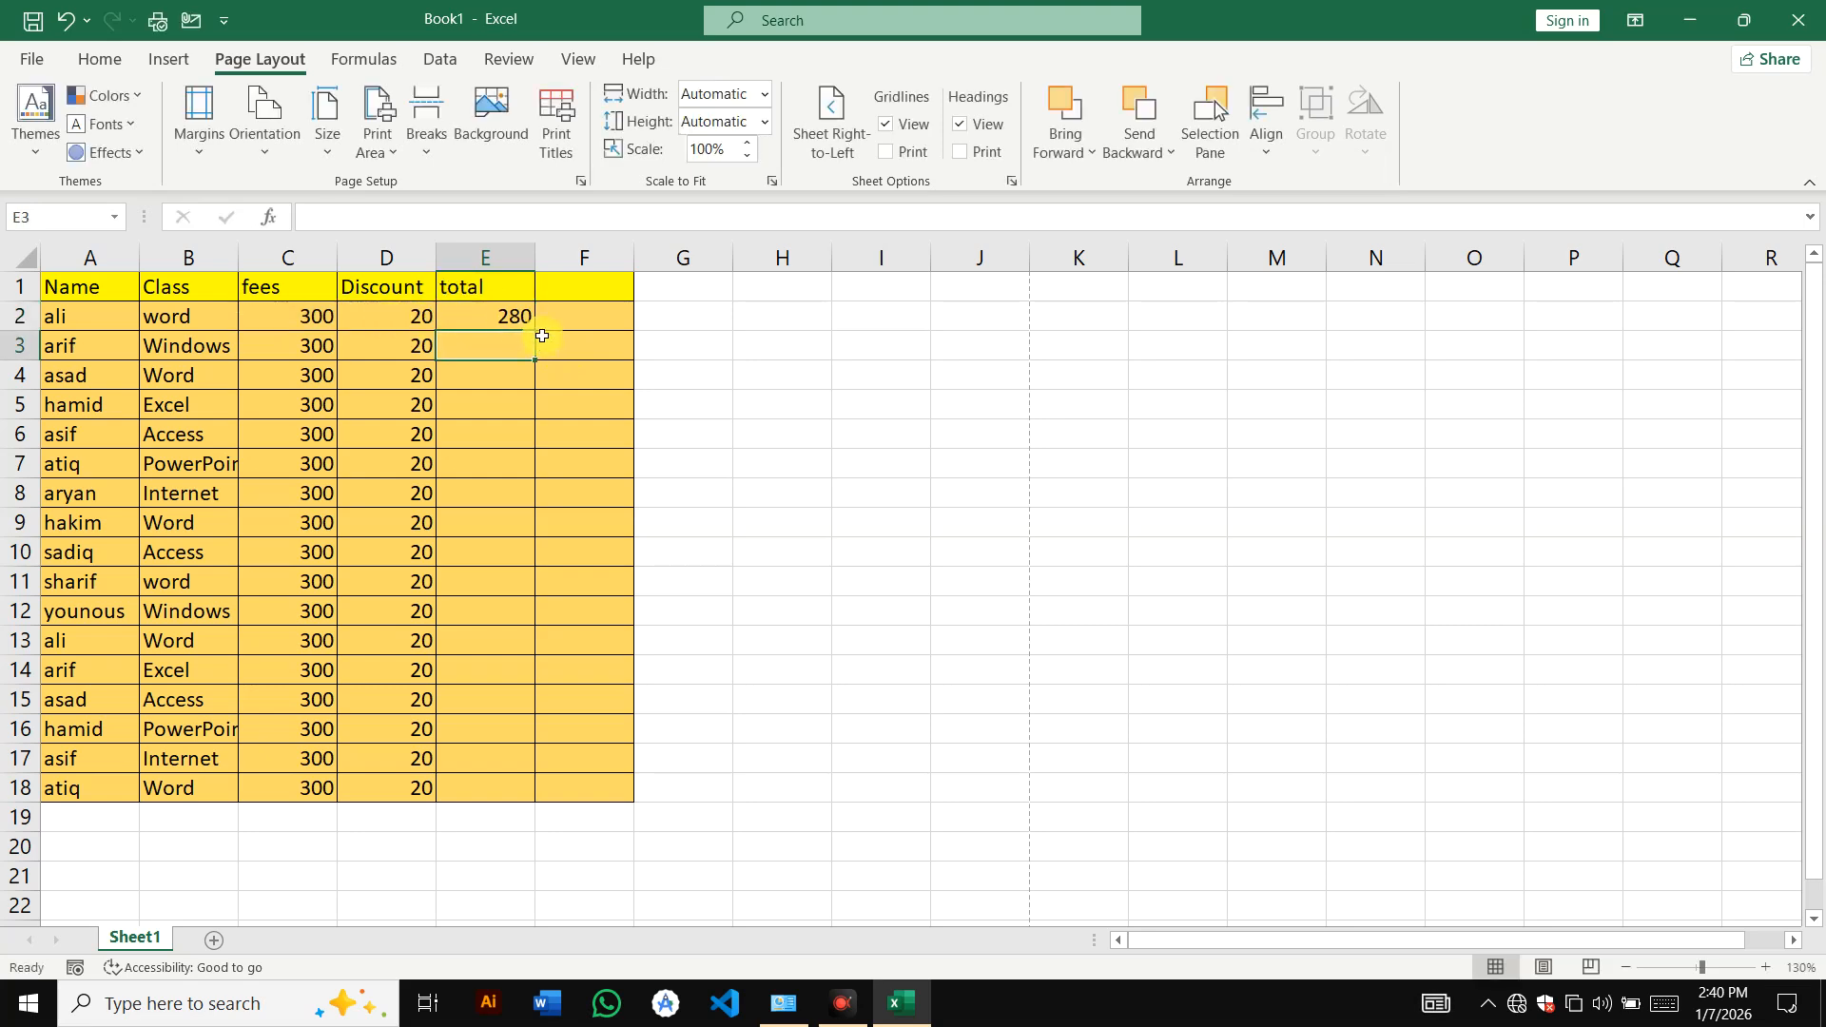
pyautogui.click(510, 313)
pyautogui.moveTo(535, 331); pyautogui.dragTo(529, 808)
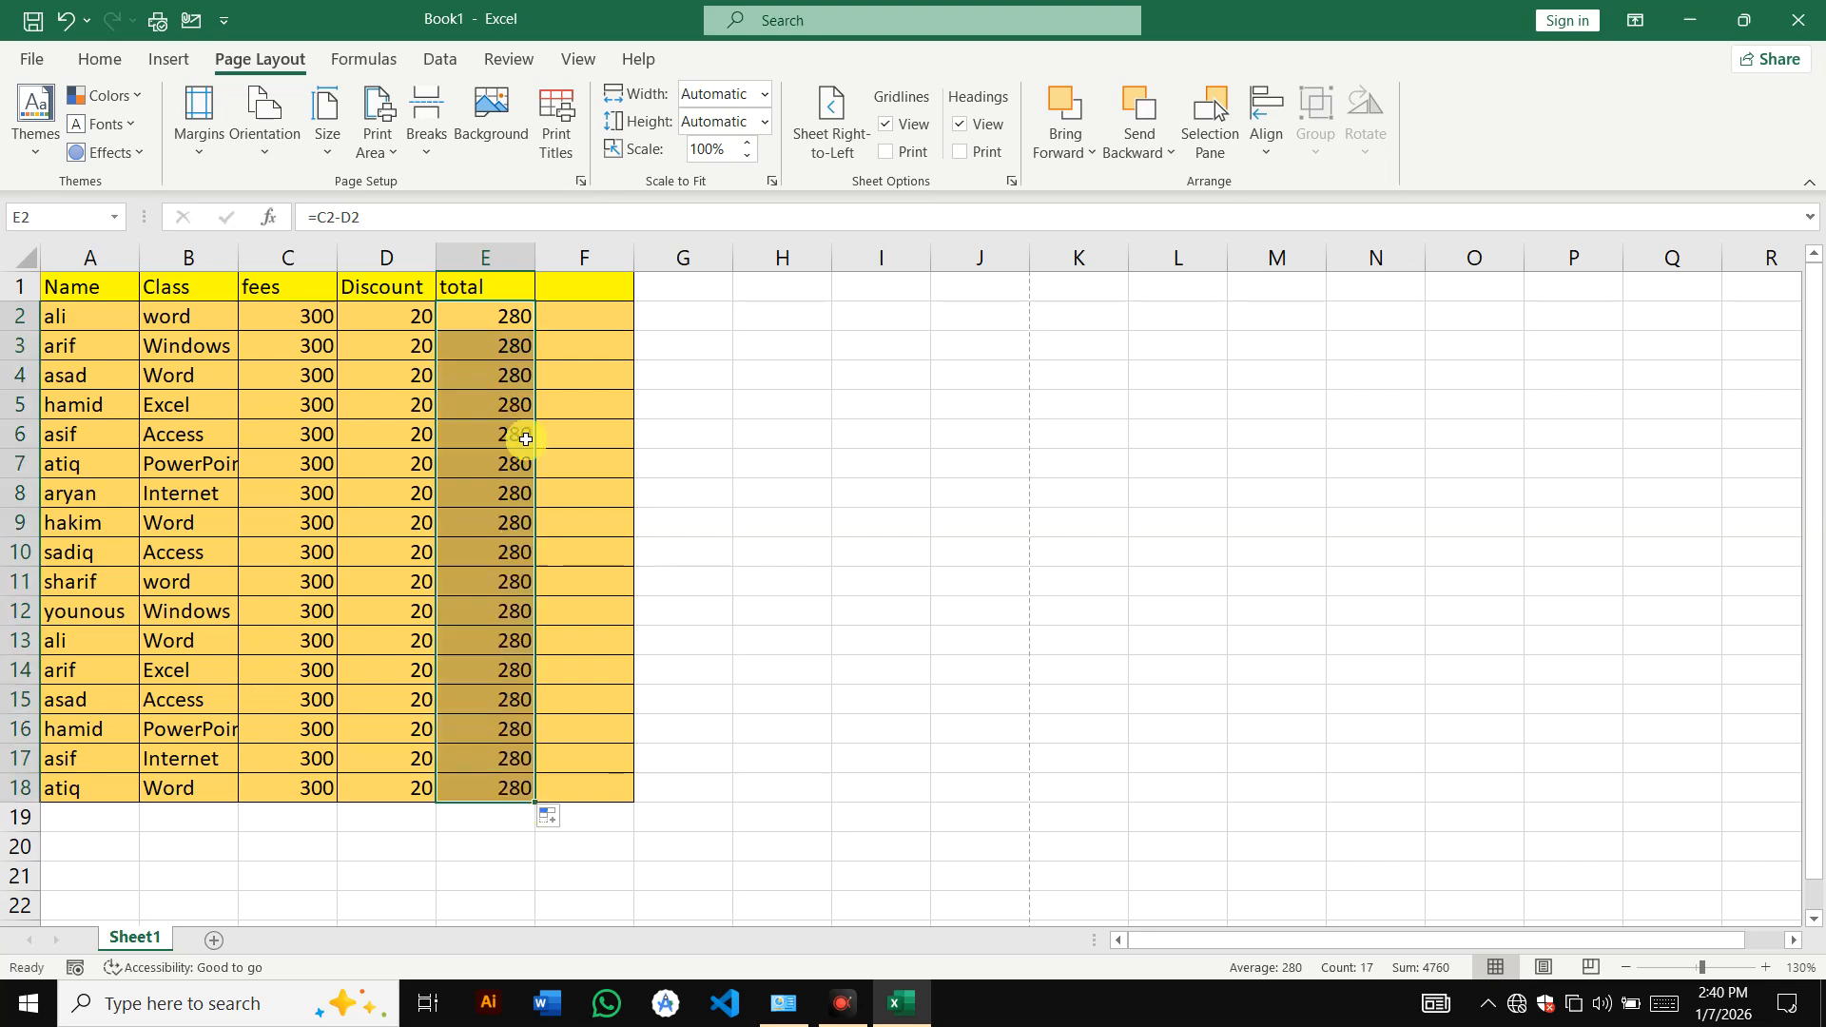
# - Replace the fees in C5 and C9 with the letter a to produce formula errors in the total column
pyautogui.click(504, 379)
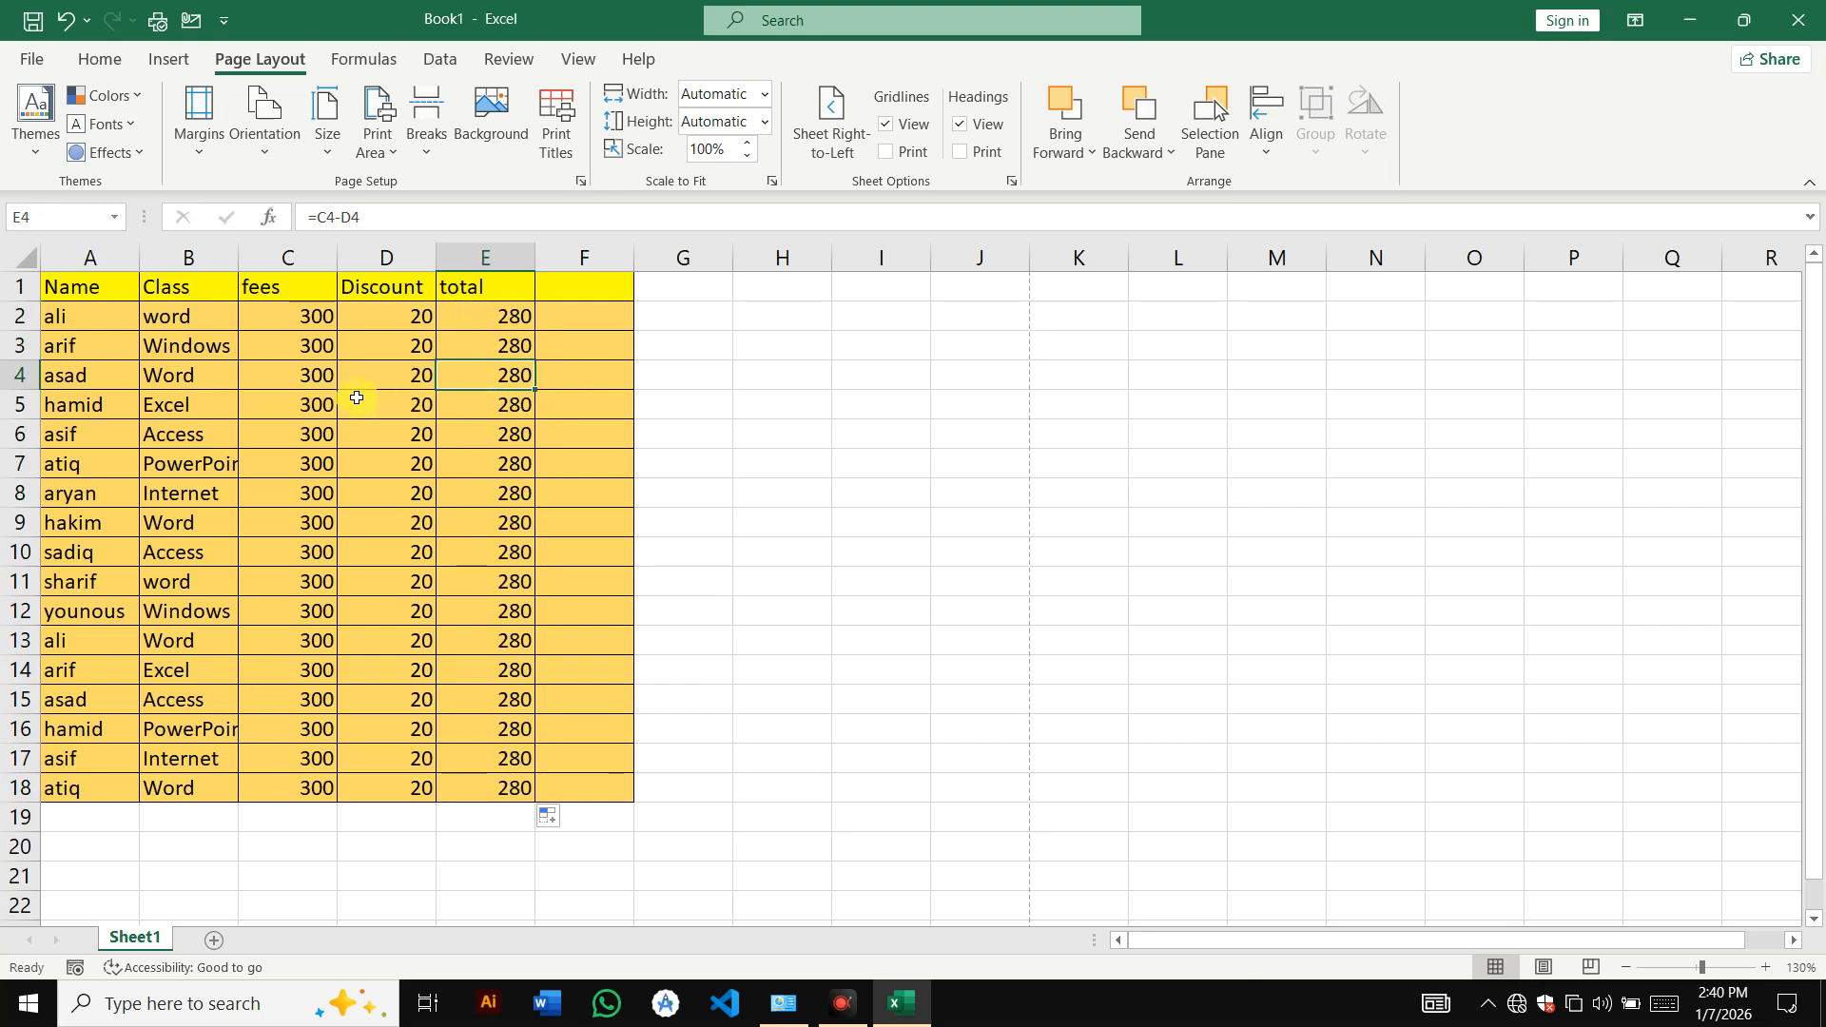
pyautogui.click(317, 404)
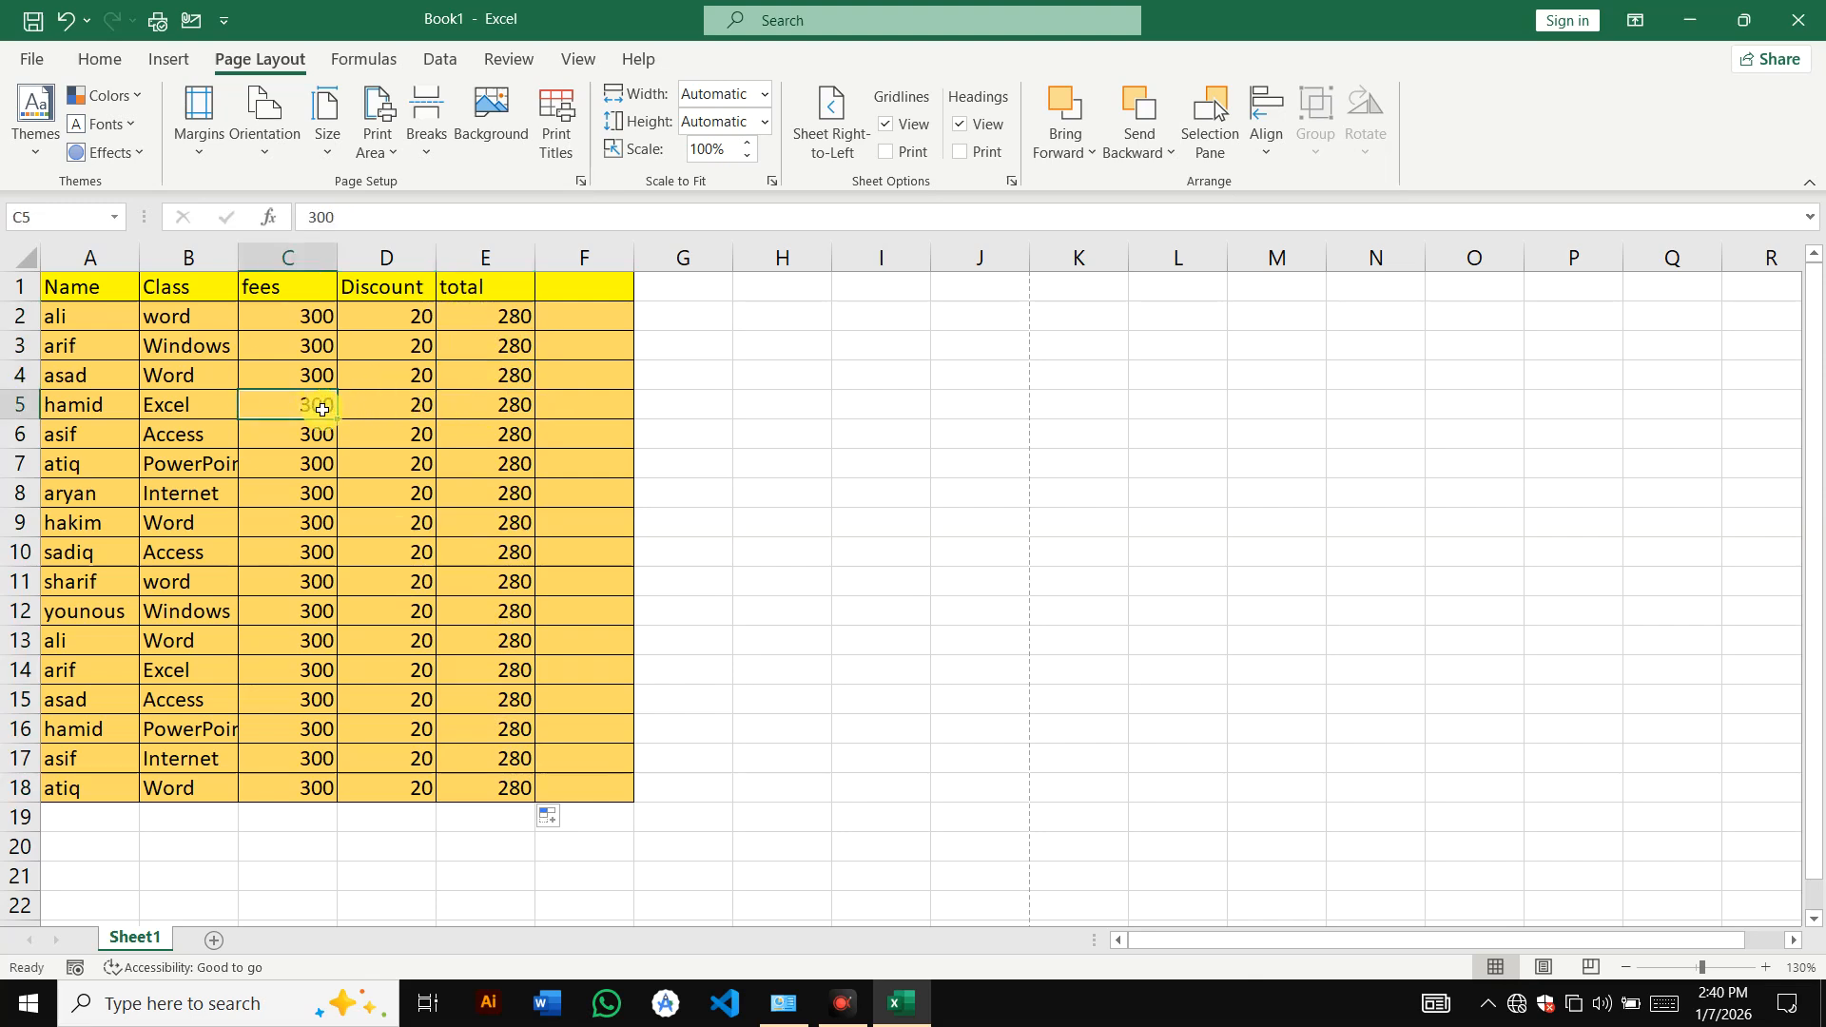
pyautogui.write('a')
pyautogui.press('Return')
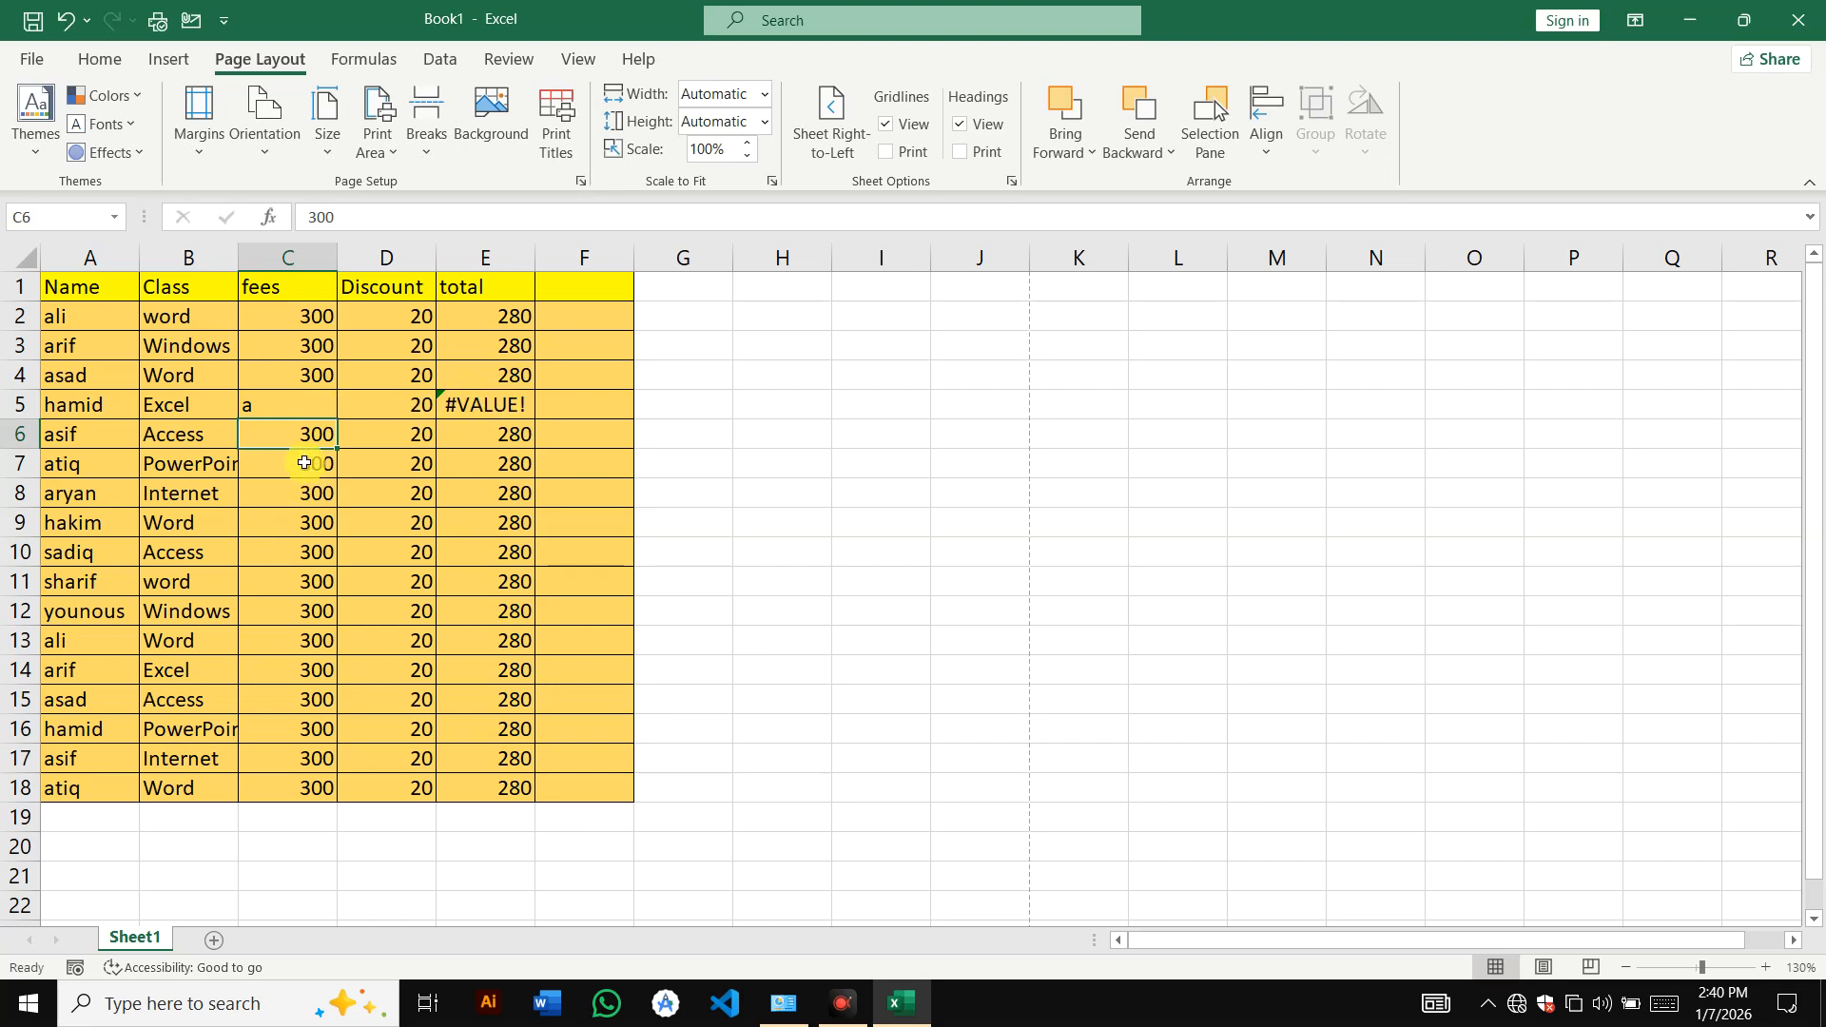
pyautogui.click(283, 411)
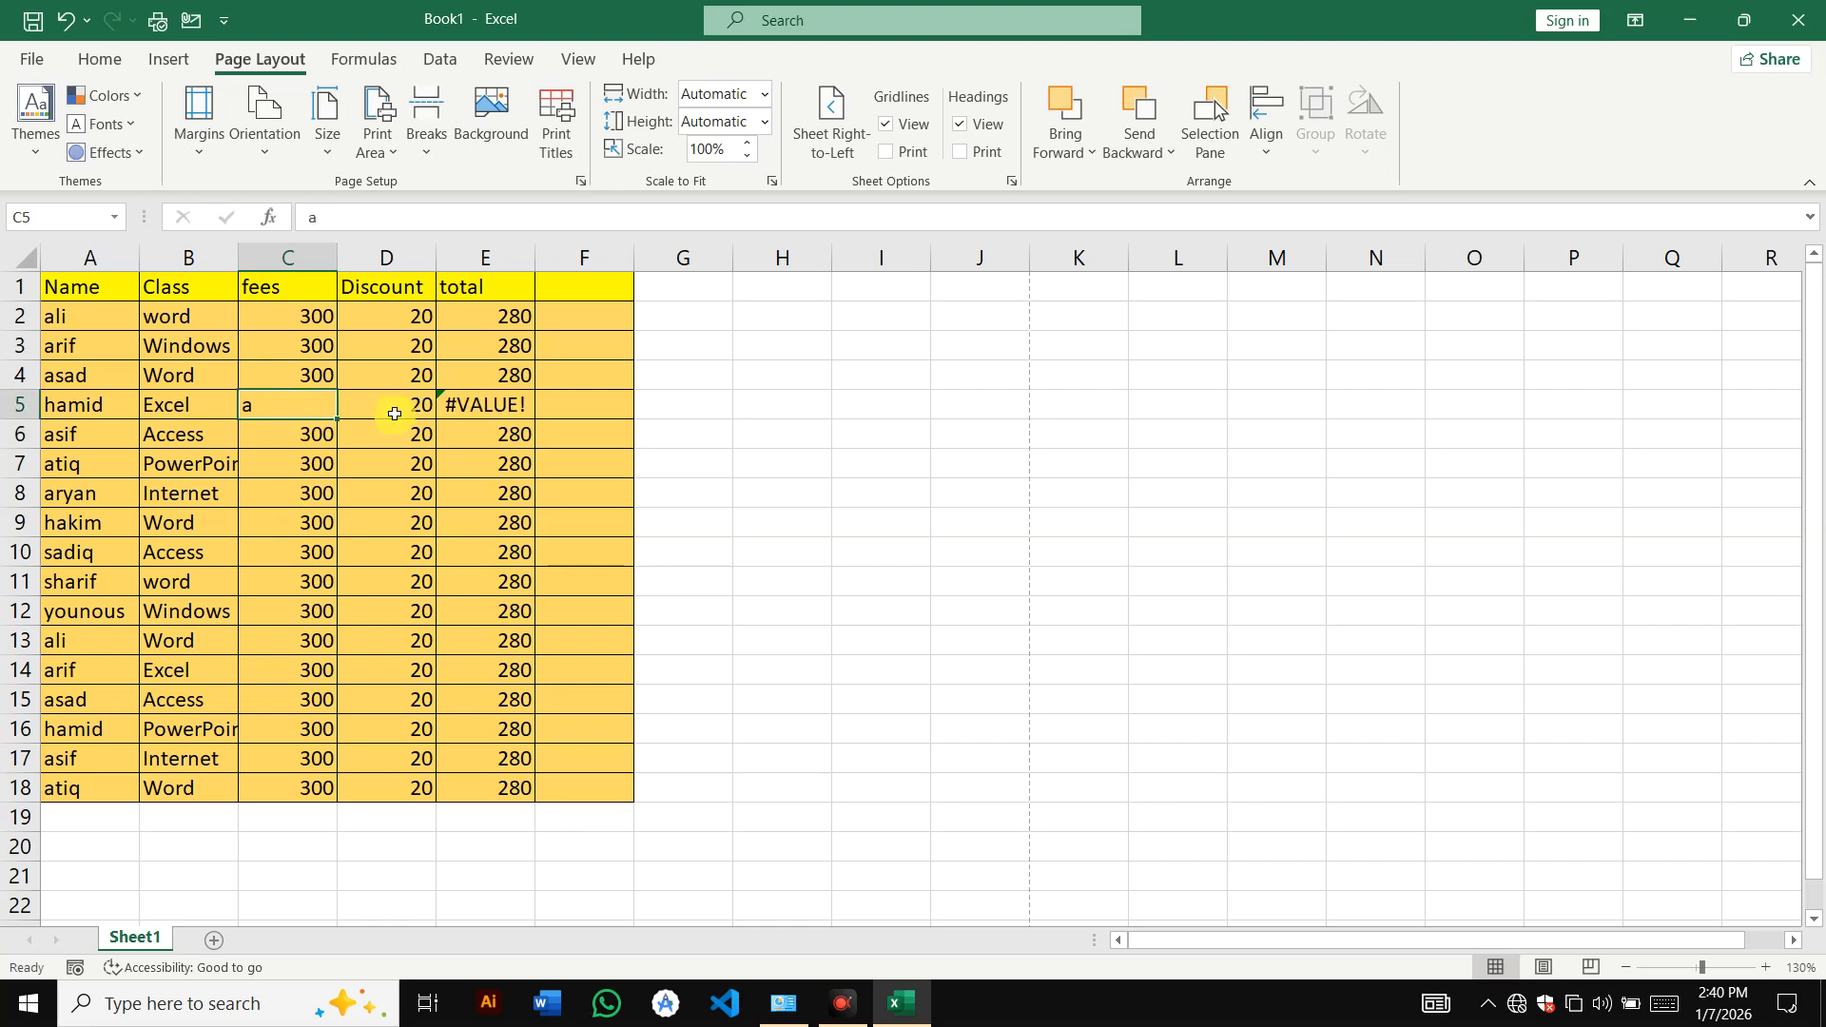
pyautogui.click(299, 519)
pyautogui.write('a')
pyautogui.press('Return')
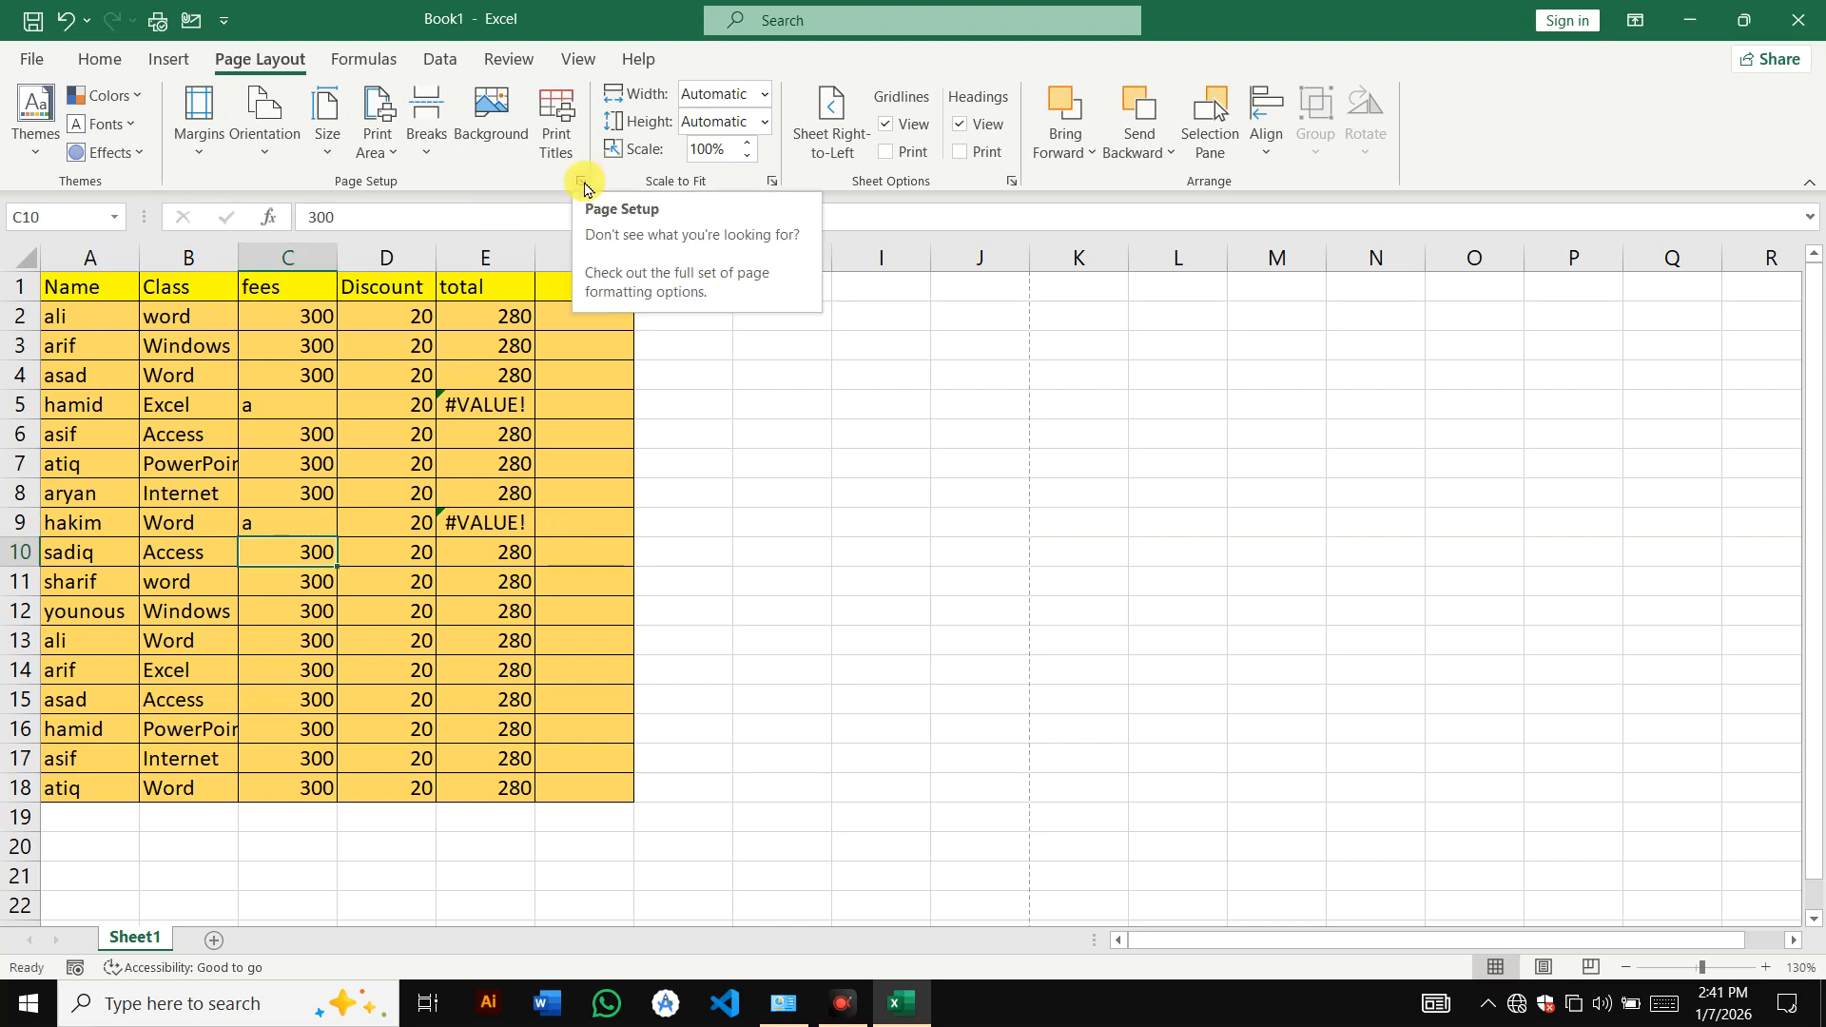
# - Preview the printed sheet and zoom in to check how the error cells in the total column print
pyautogui.hotkey('ctrl', 'p')
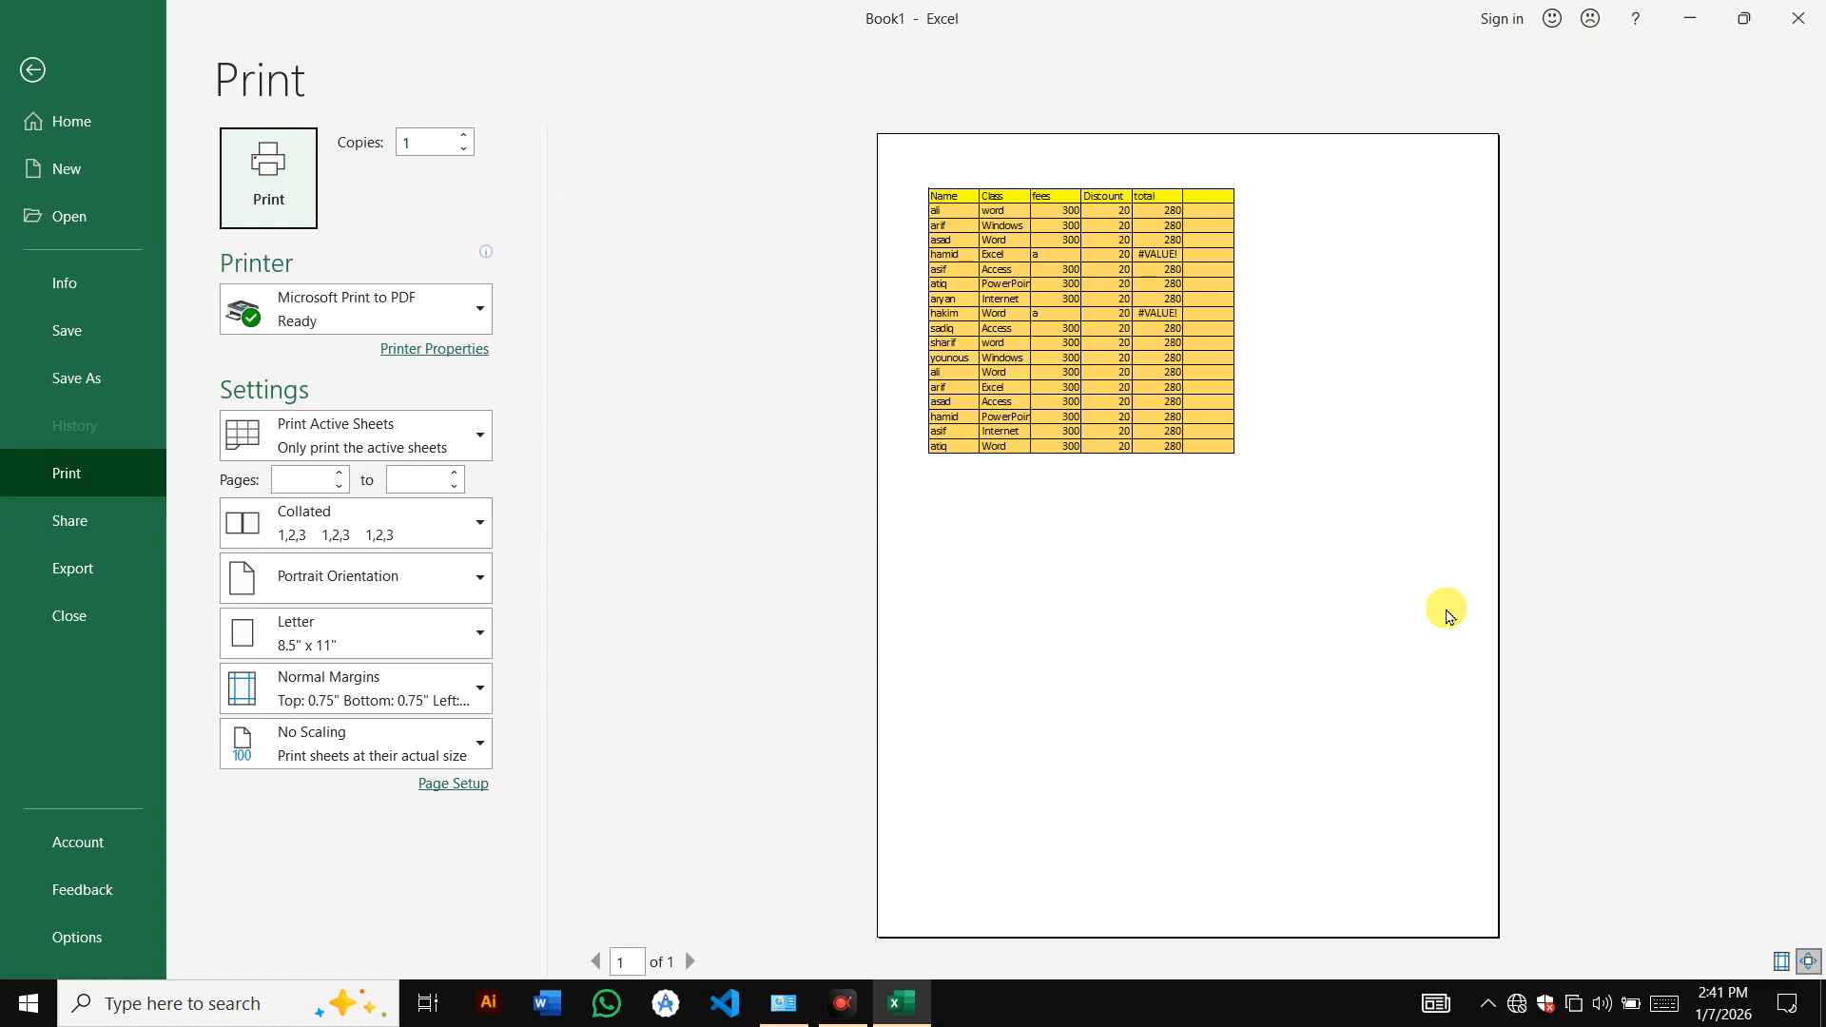
pyautogui.click(1466, 643)
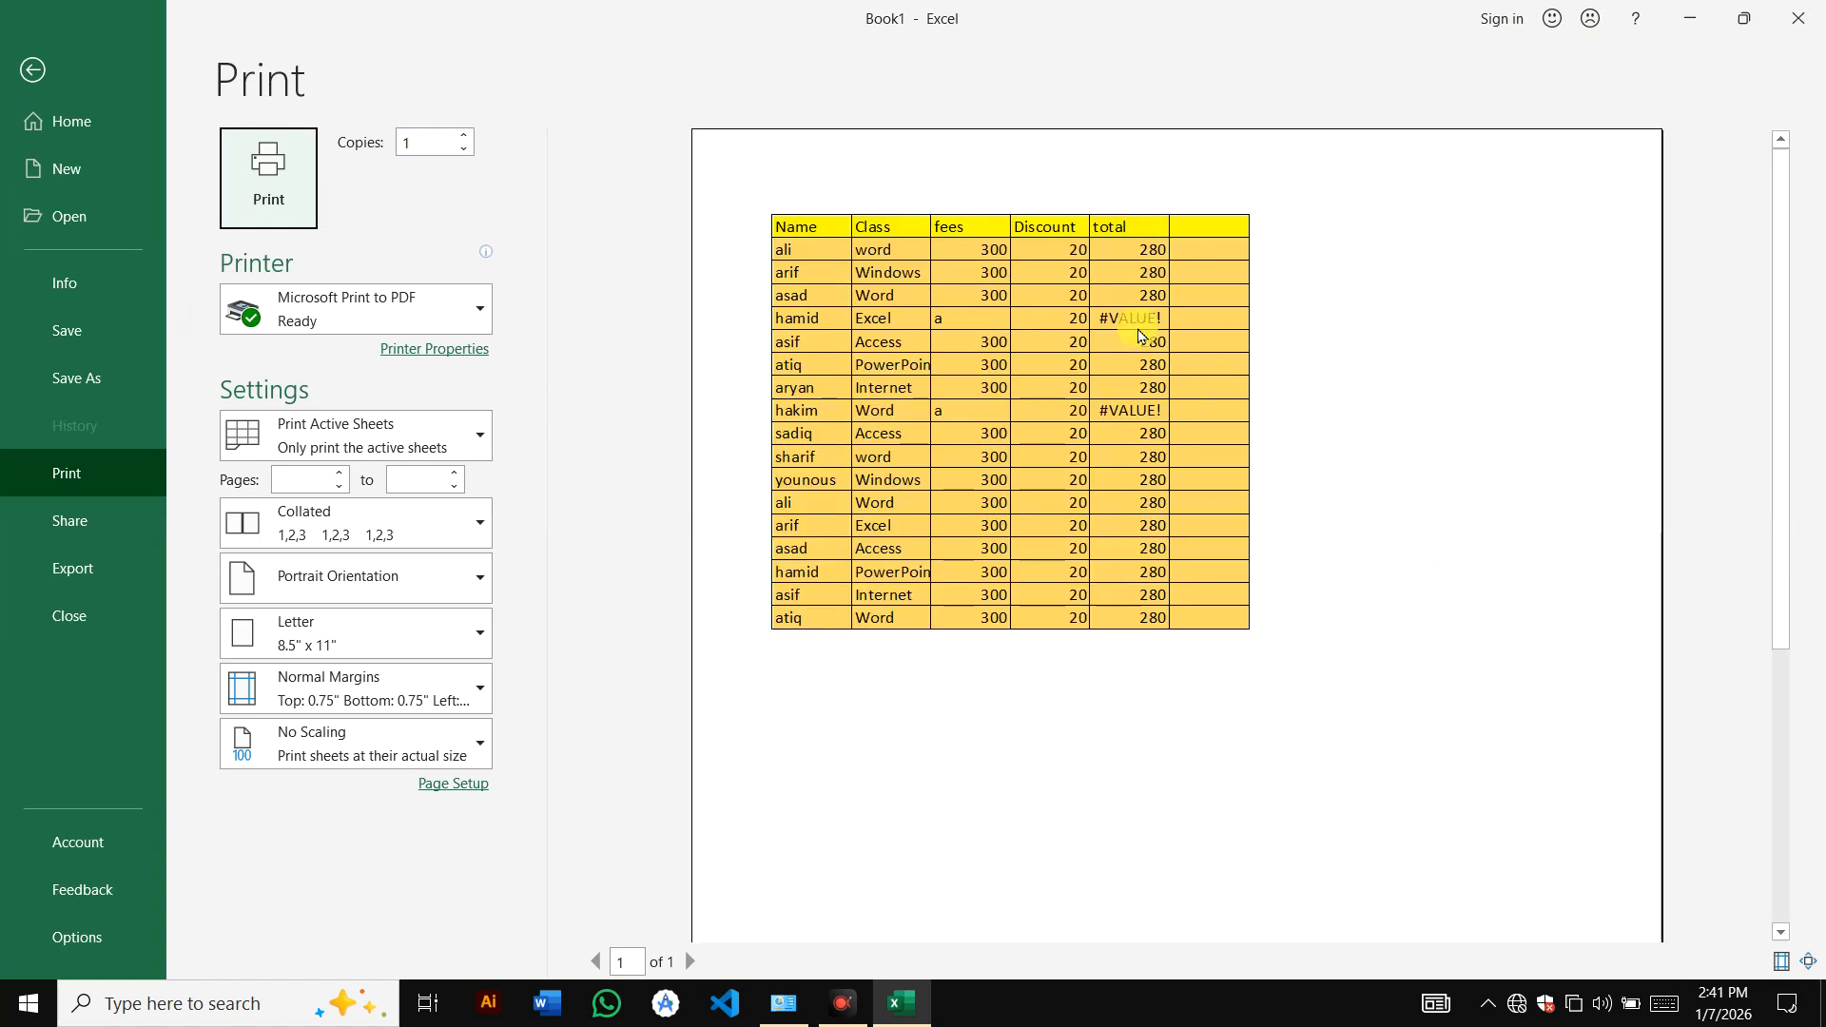
pyautogui.click(35, 63)
# - Set cell errors to print as <blank> in Page Setup and check the total column in the print preview
pyautogui.click(580, 180)
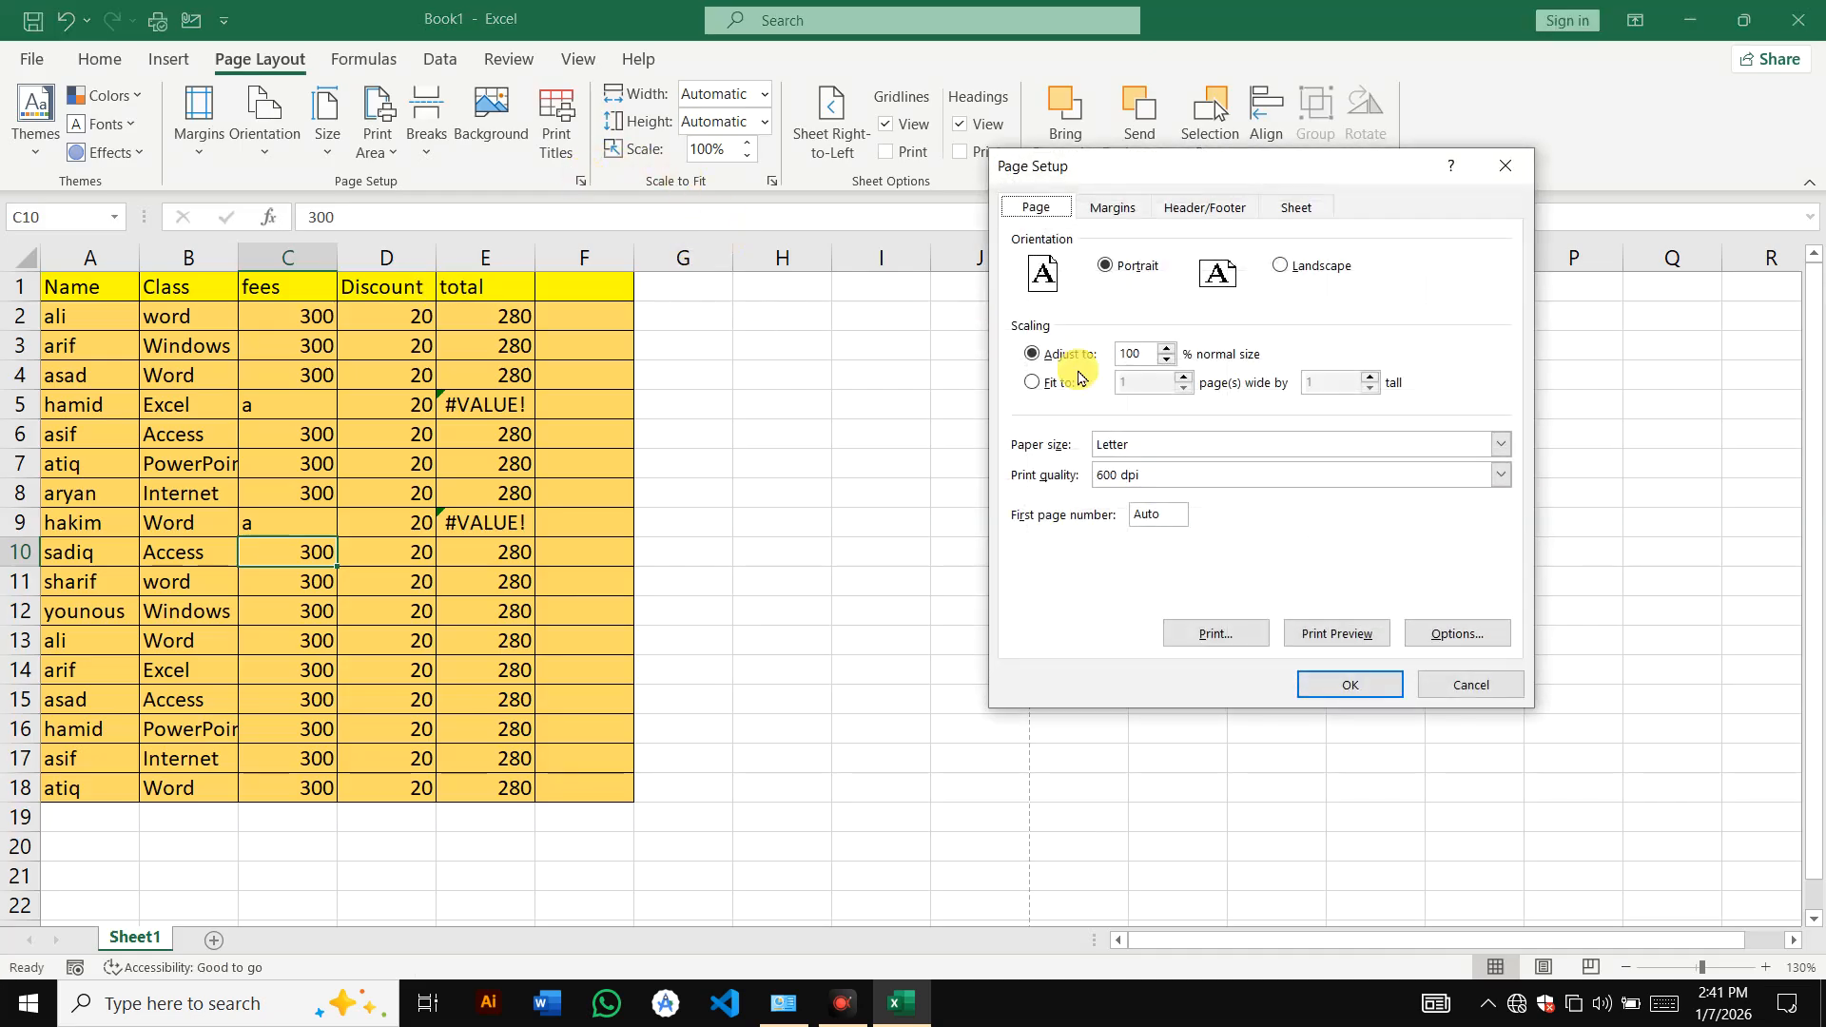
pyautogui.click(1297, 215)
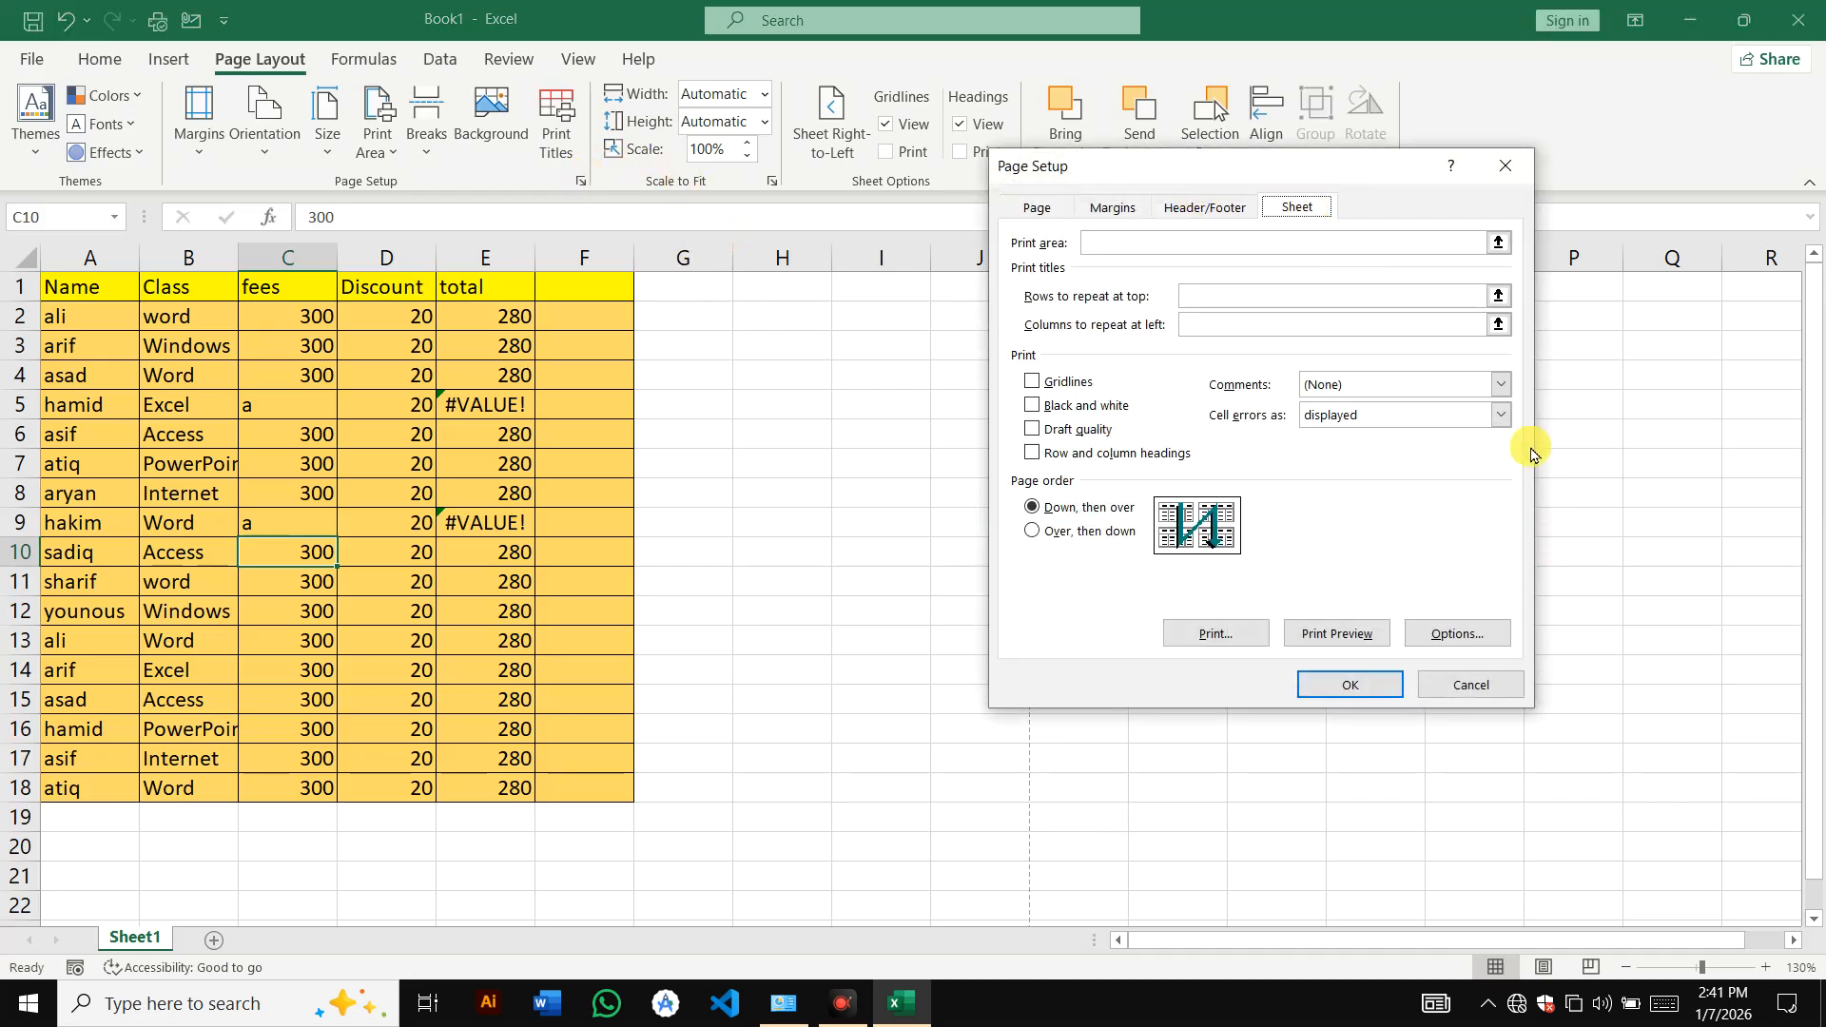
pyautogui.click(1387, 416)
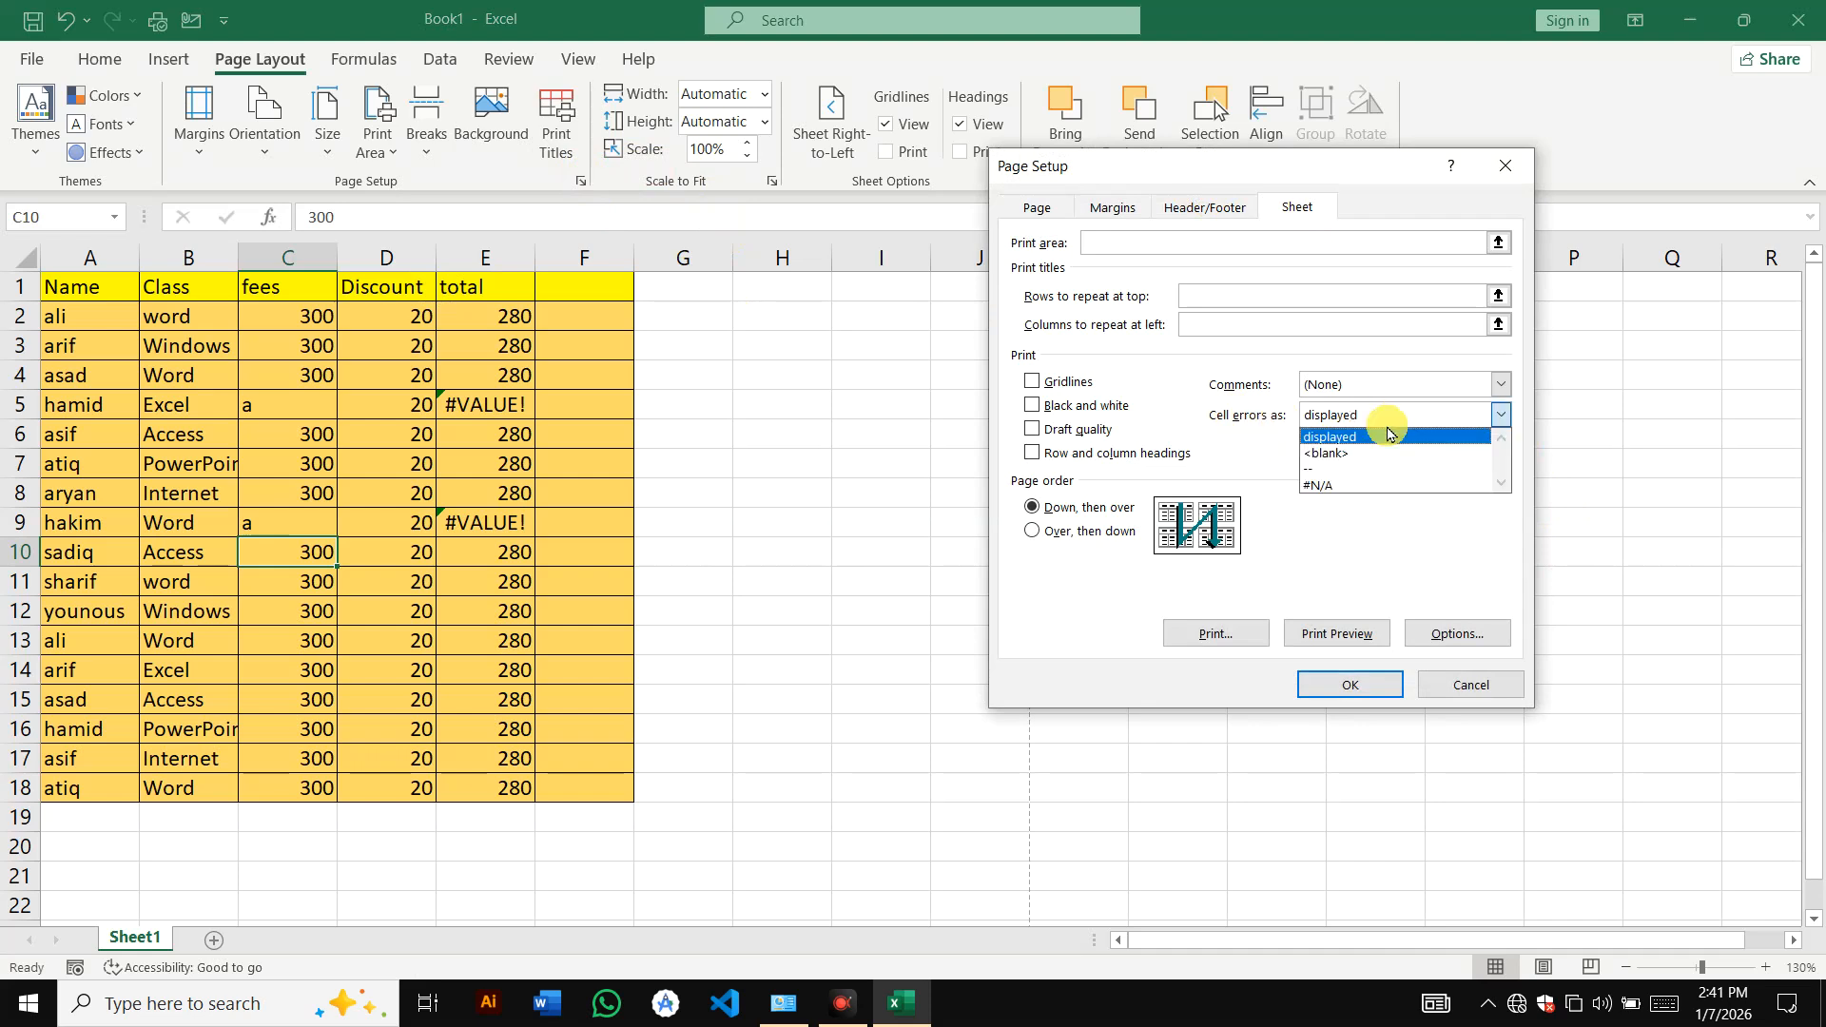
pyautogui.click(1342, 461)
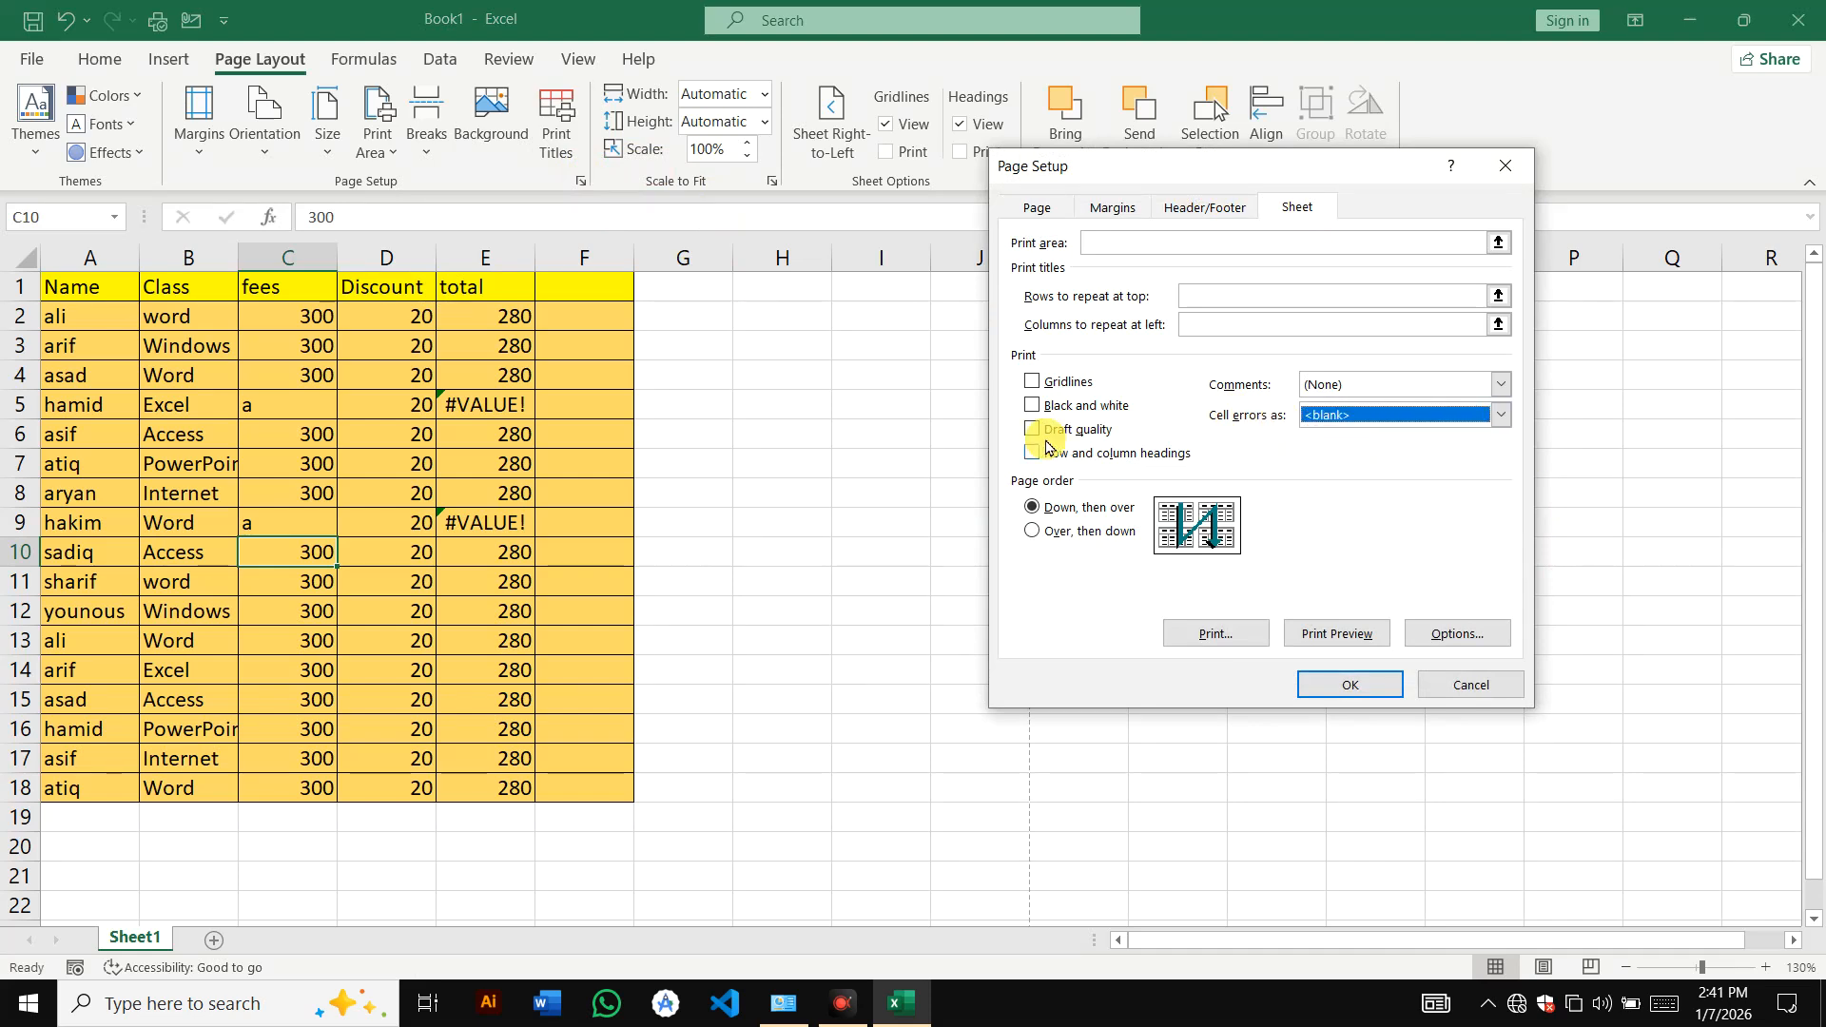
pyautogui.click(1339, 633)
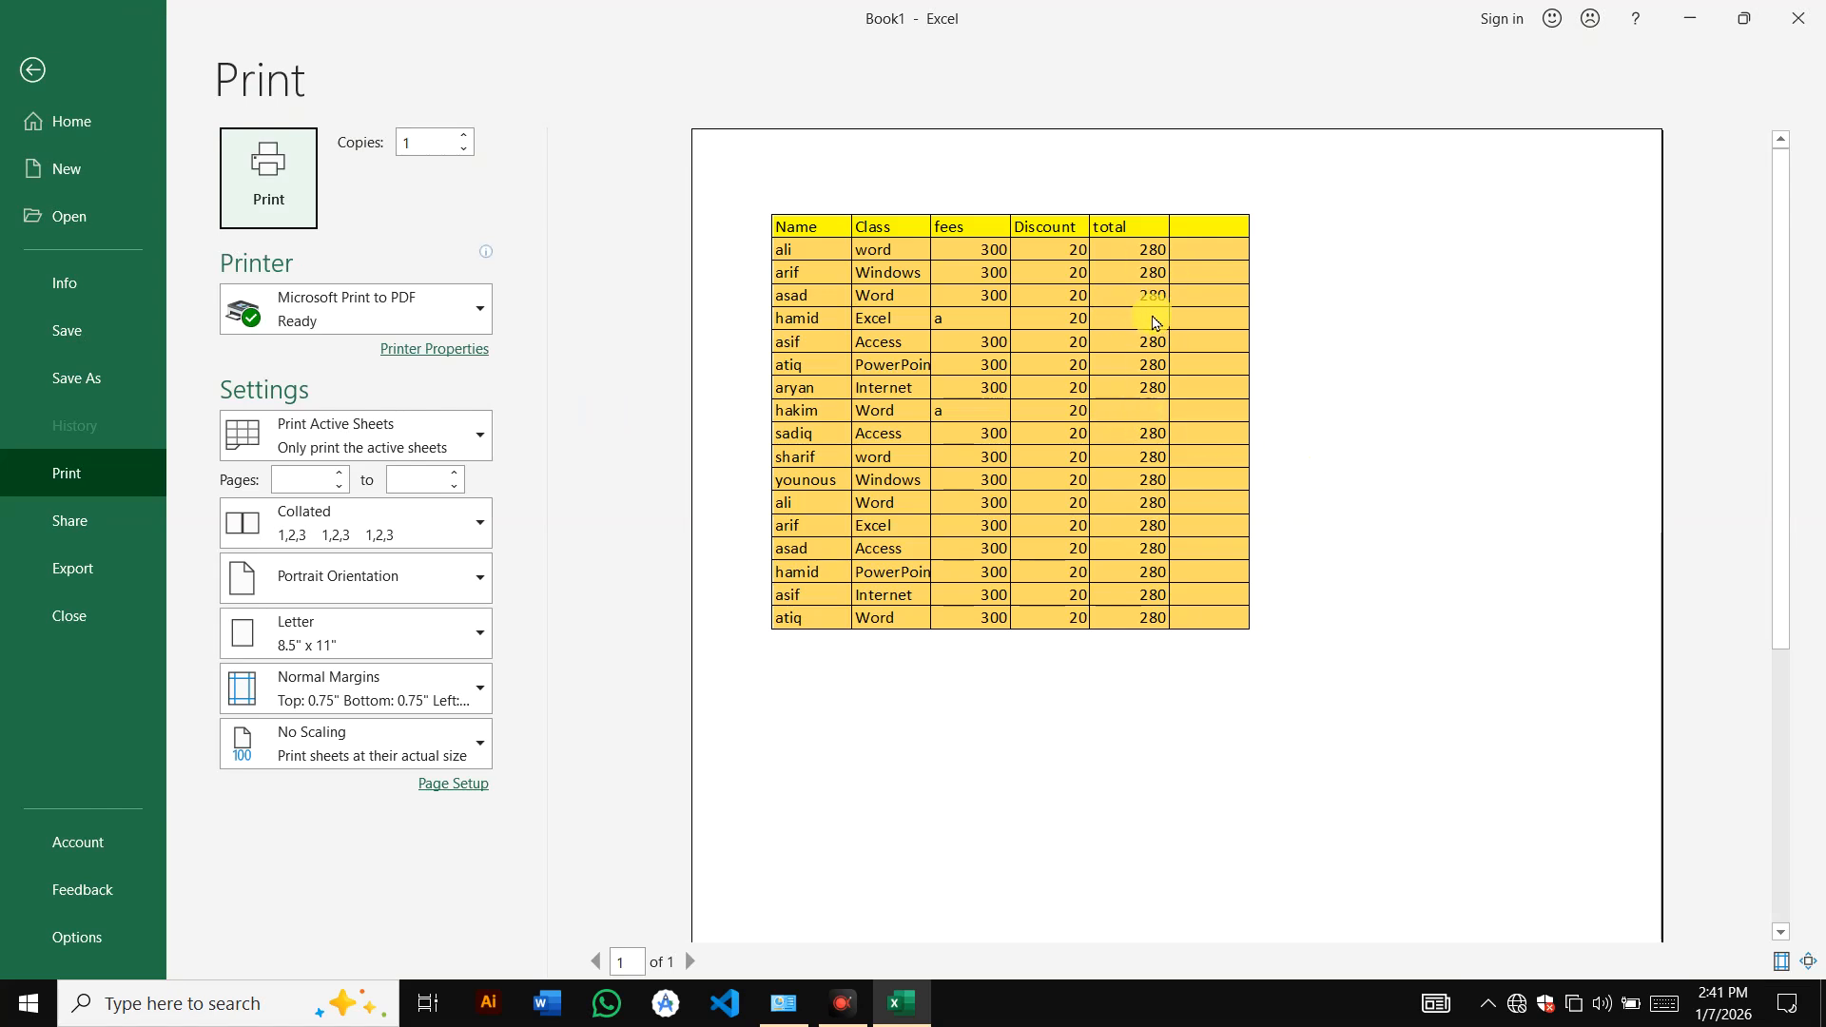
pyautogui.click(15, 75)
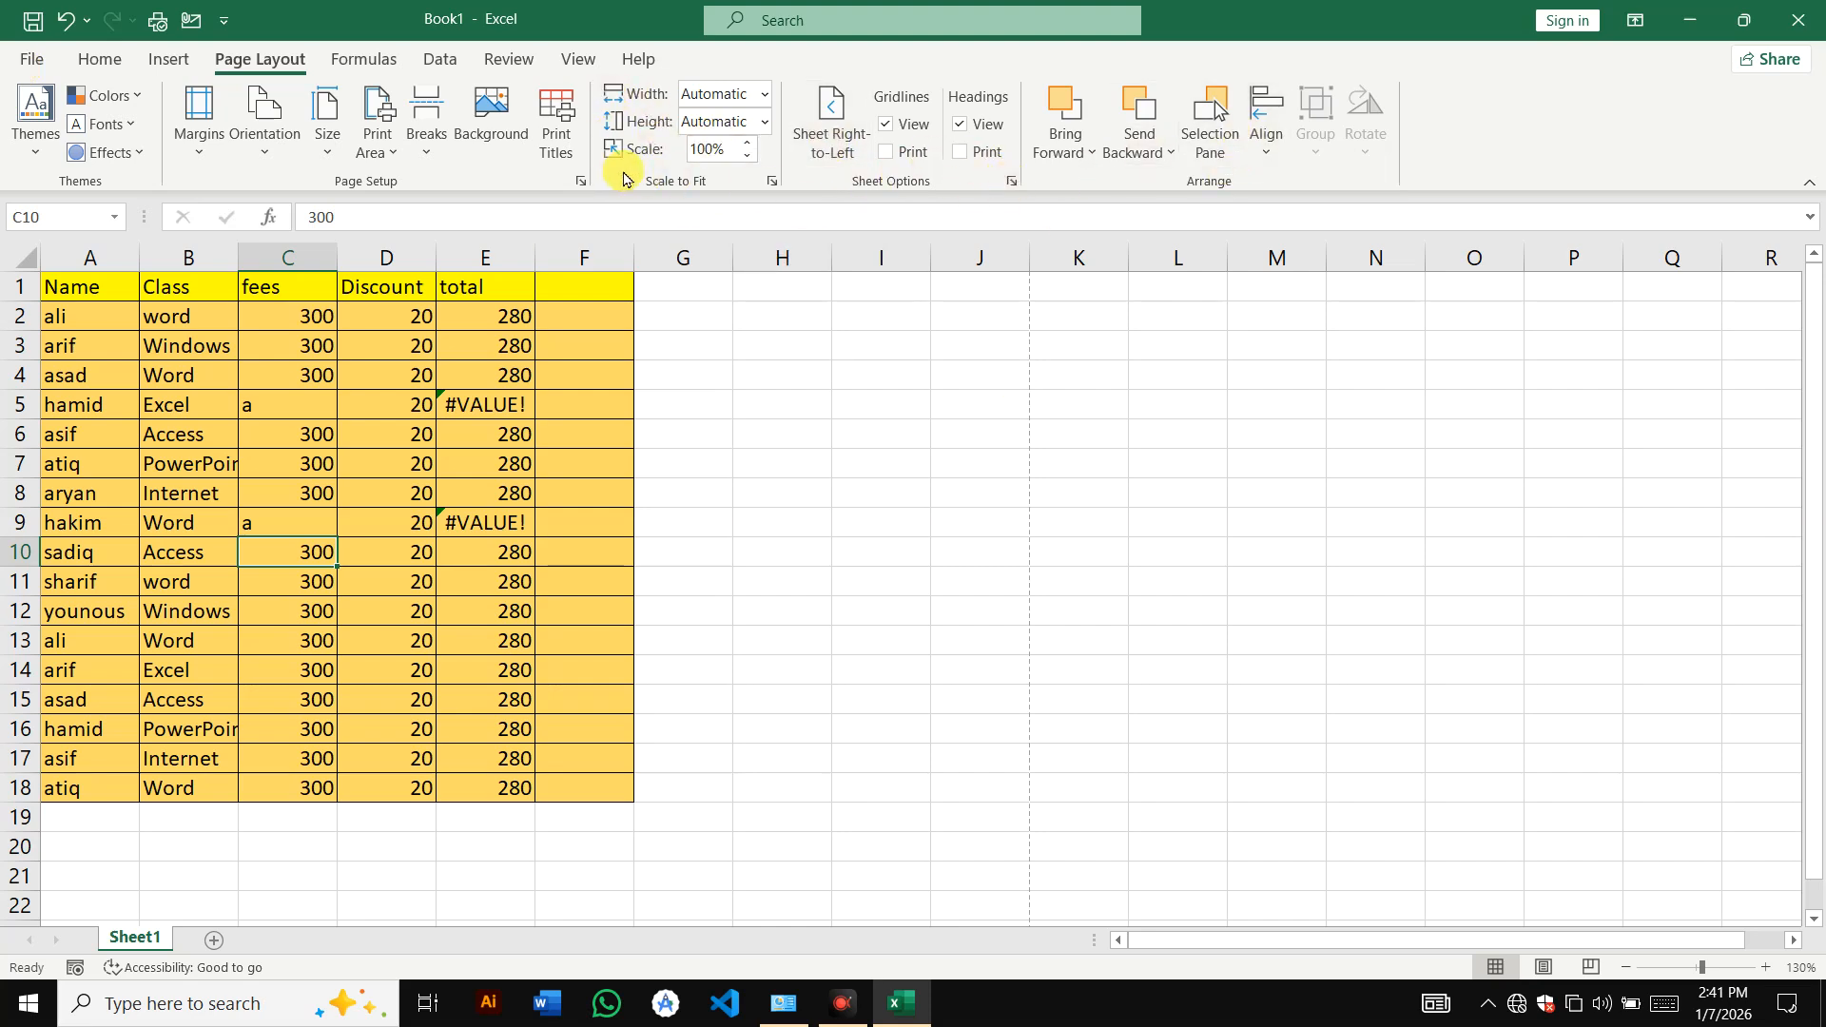
# - Set cell errors to print as -- in Page Setup and show the sheet in the print preview
pyautogui.click(582, 181)
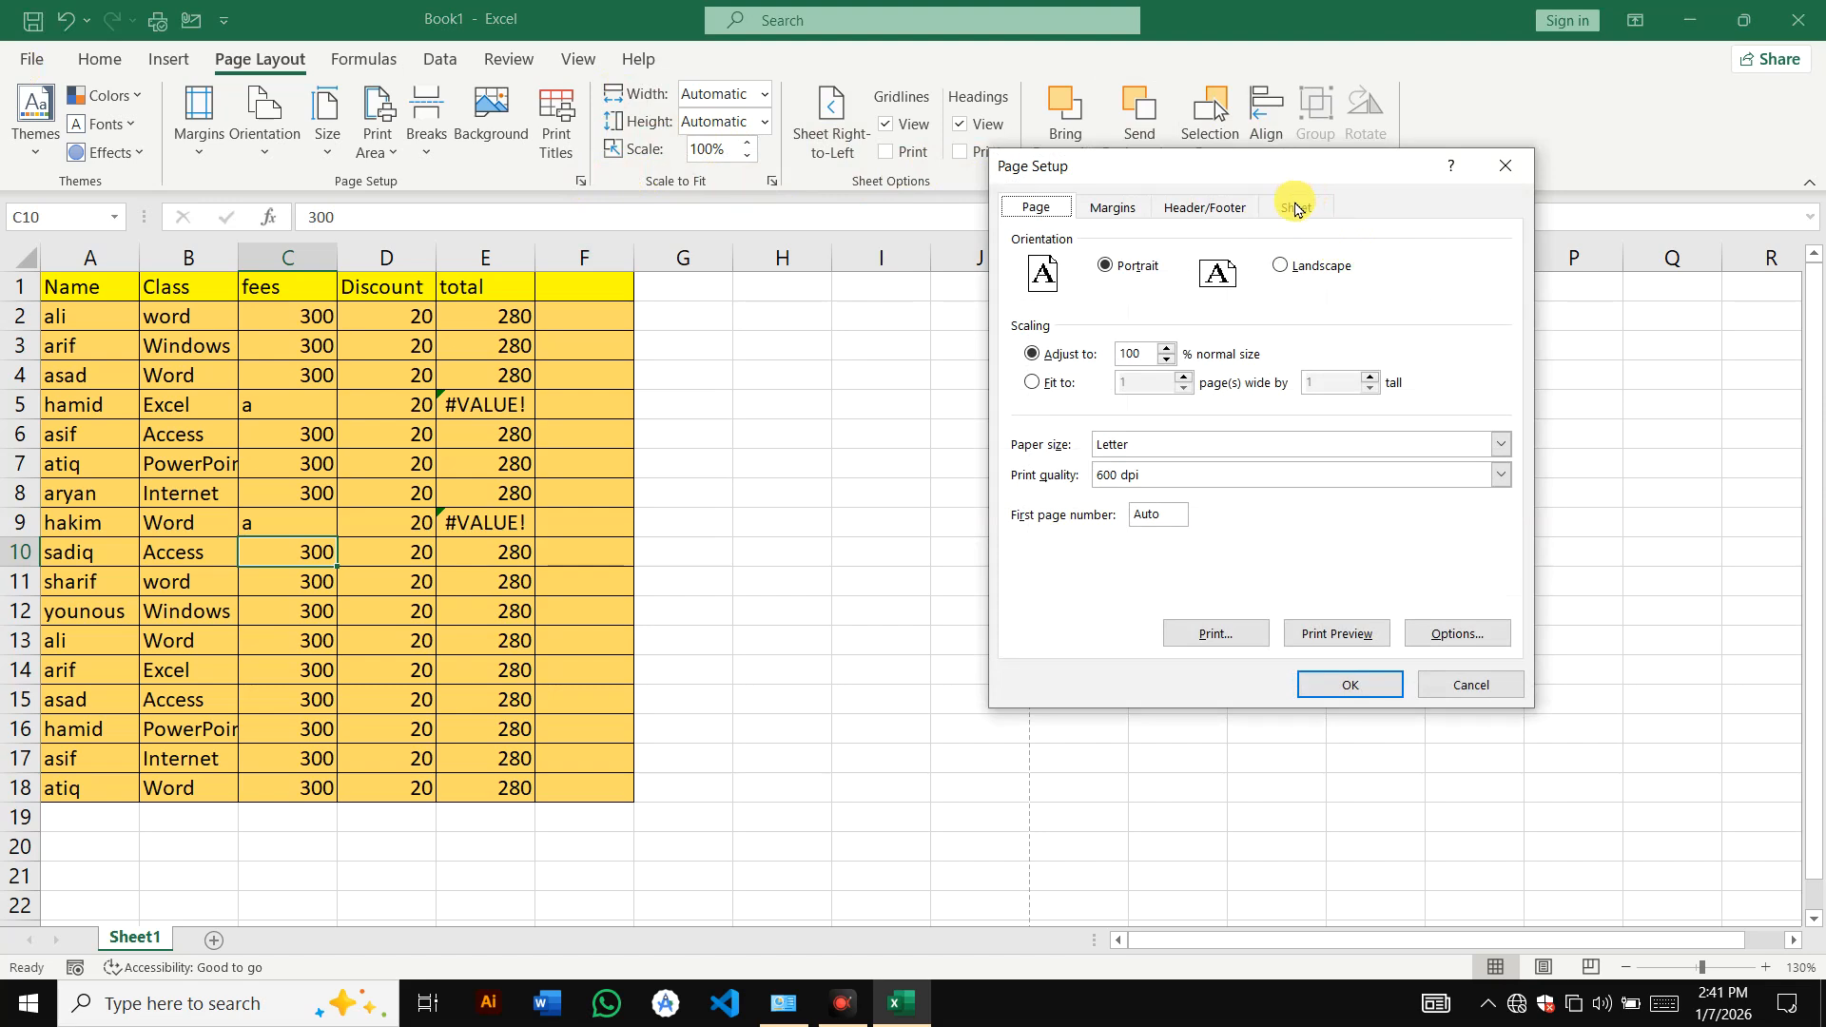
pyautogui.click(1296, 209)
pyautogui.click(1334, 415)
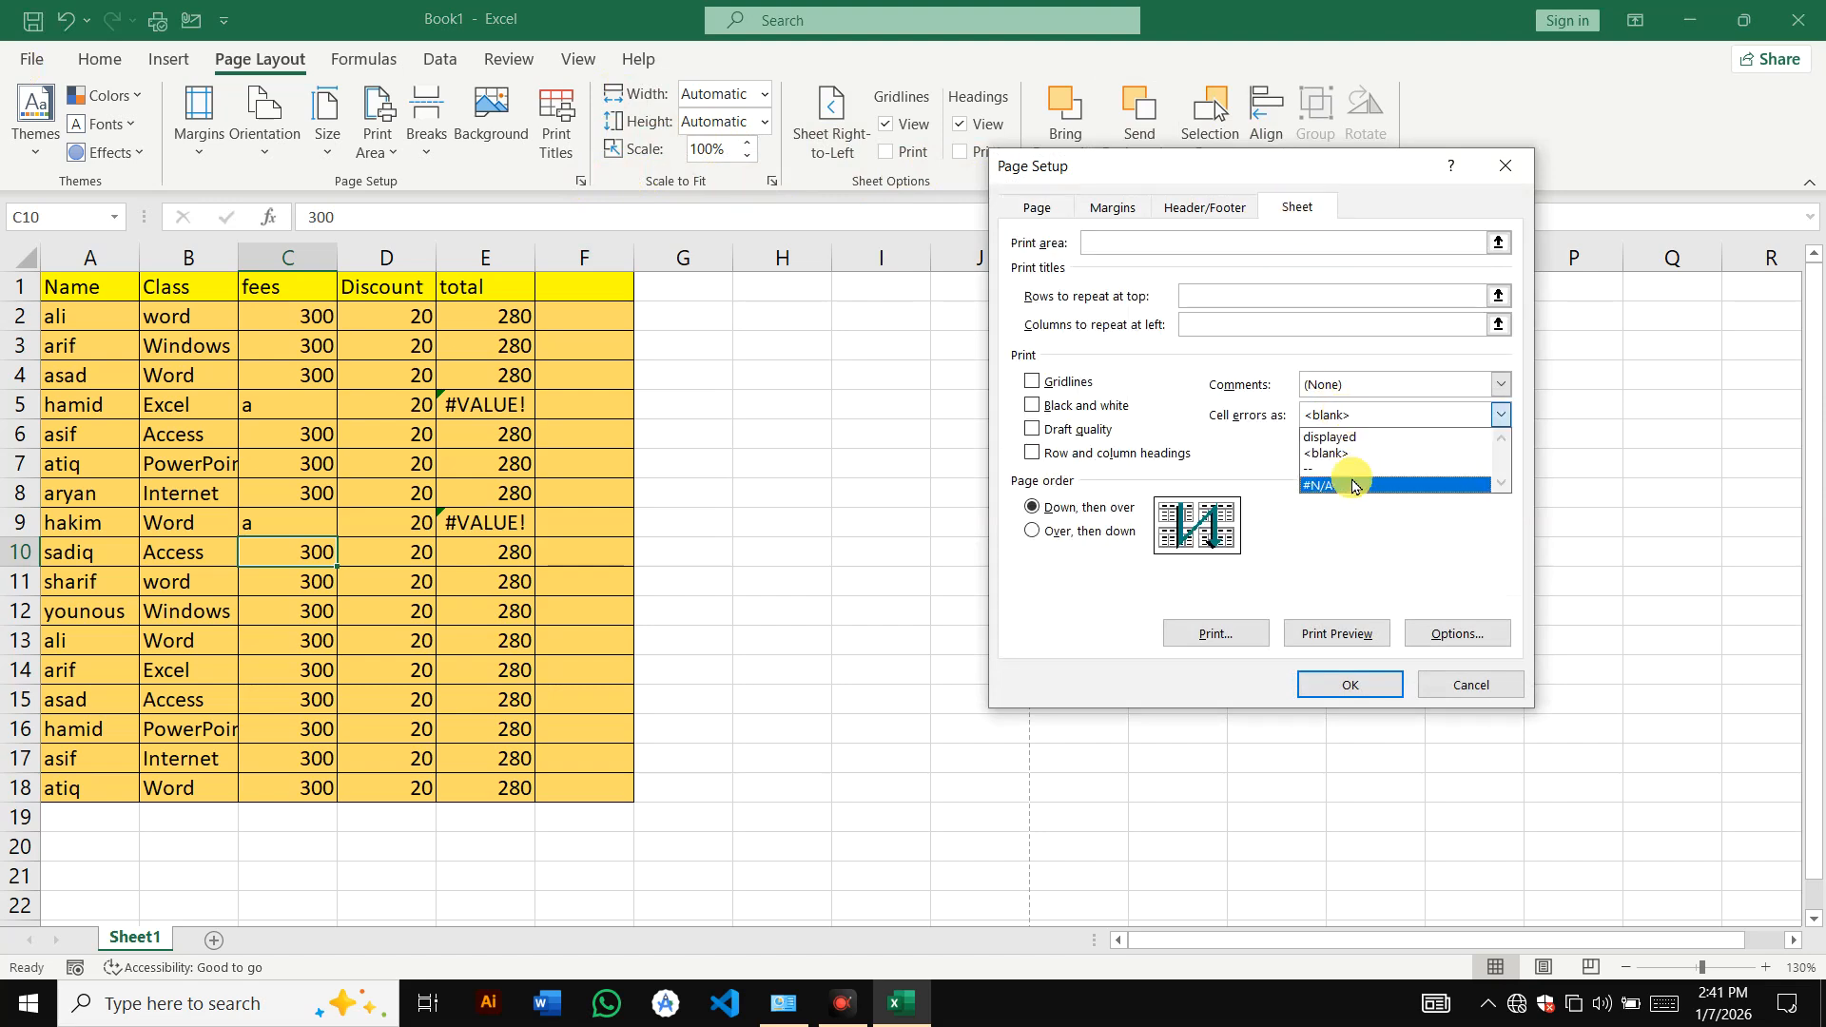
pyautogui.click(1322, 469)
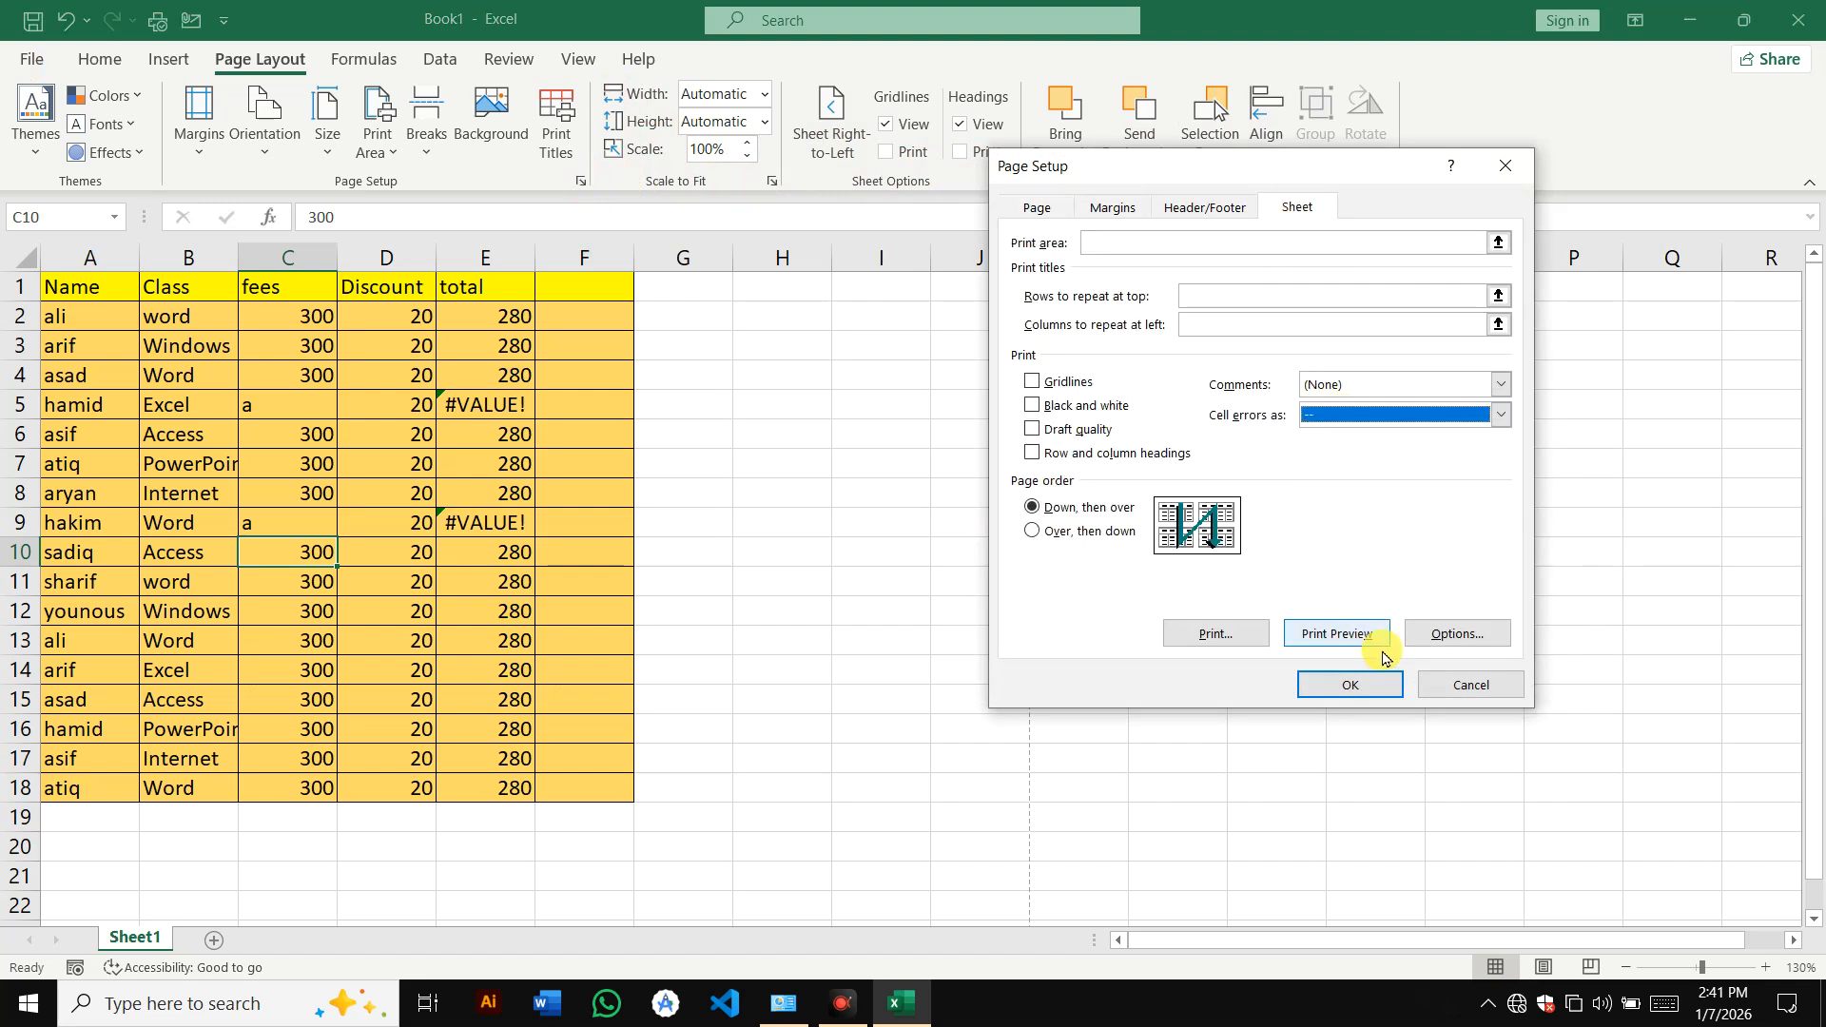
pyautogui.click(1329, 632)
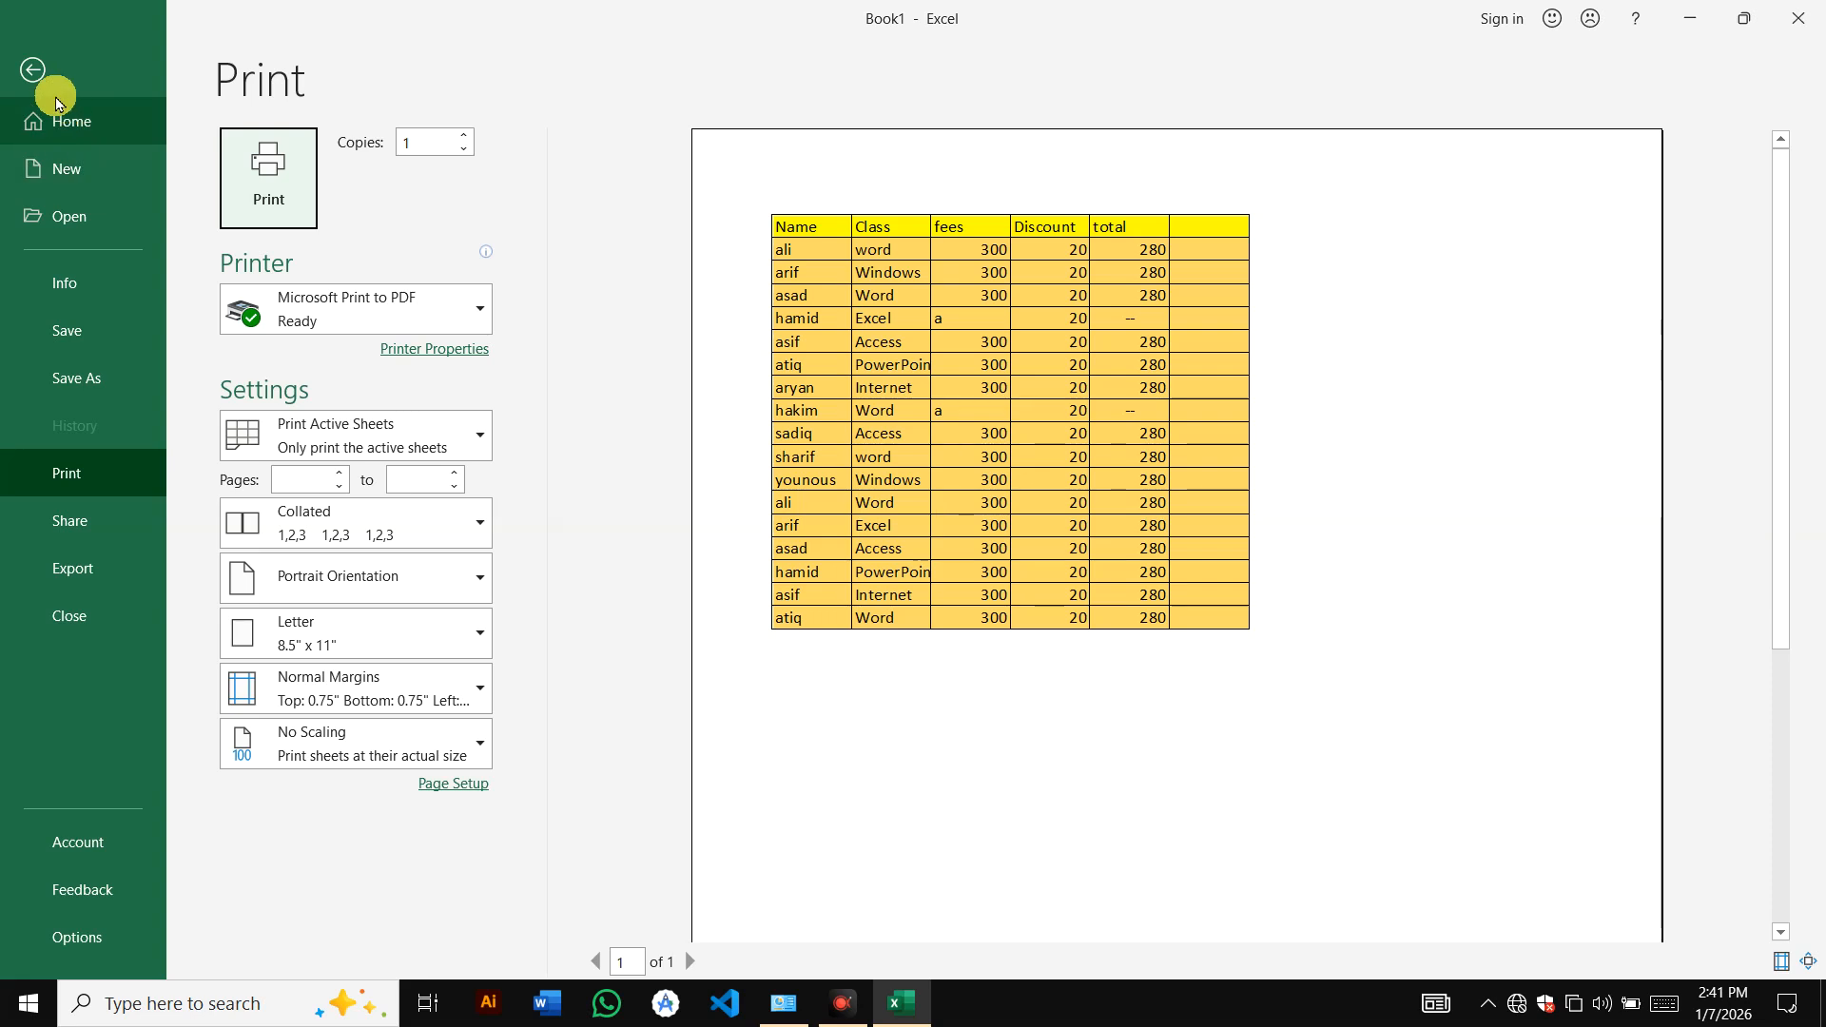
# - Review the cell error and comment print options in Page Setup, check its other pages, and close it without changes
pyautogui.click(32, 69)
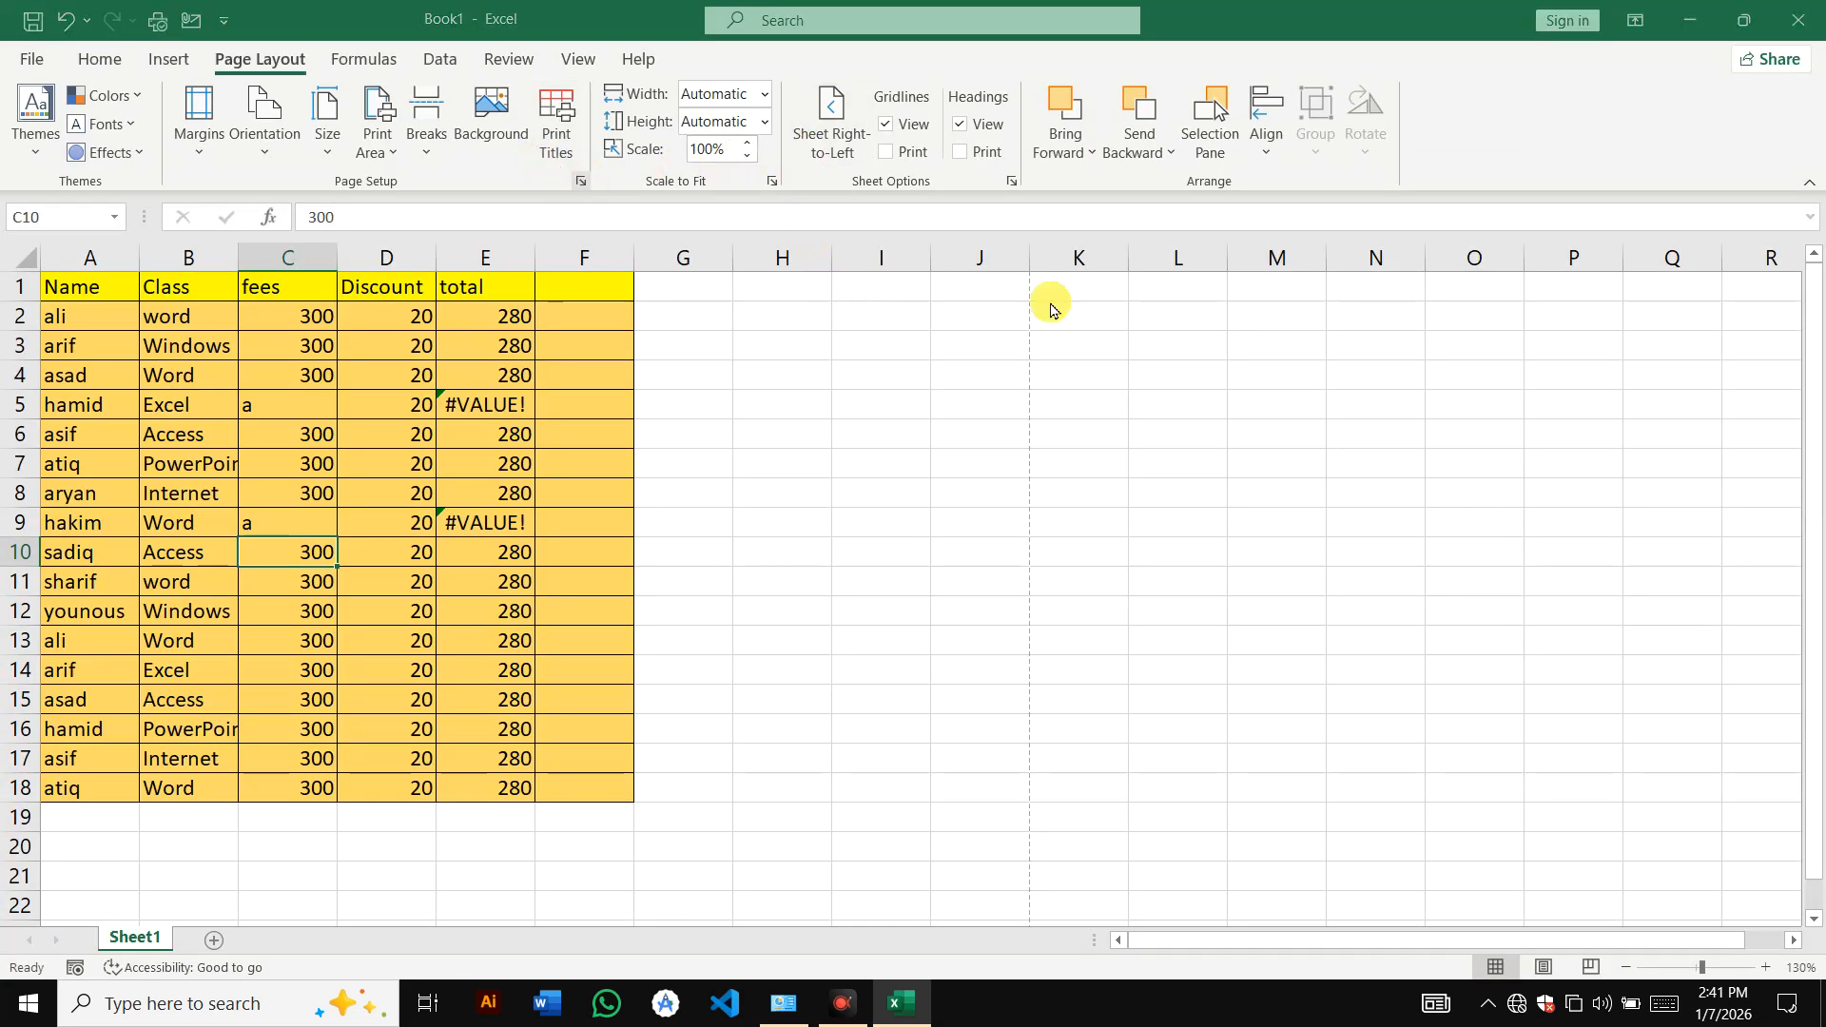
pyautogui.click(1294, 205)
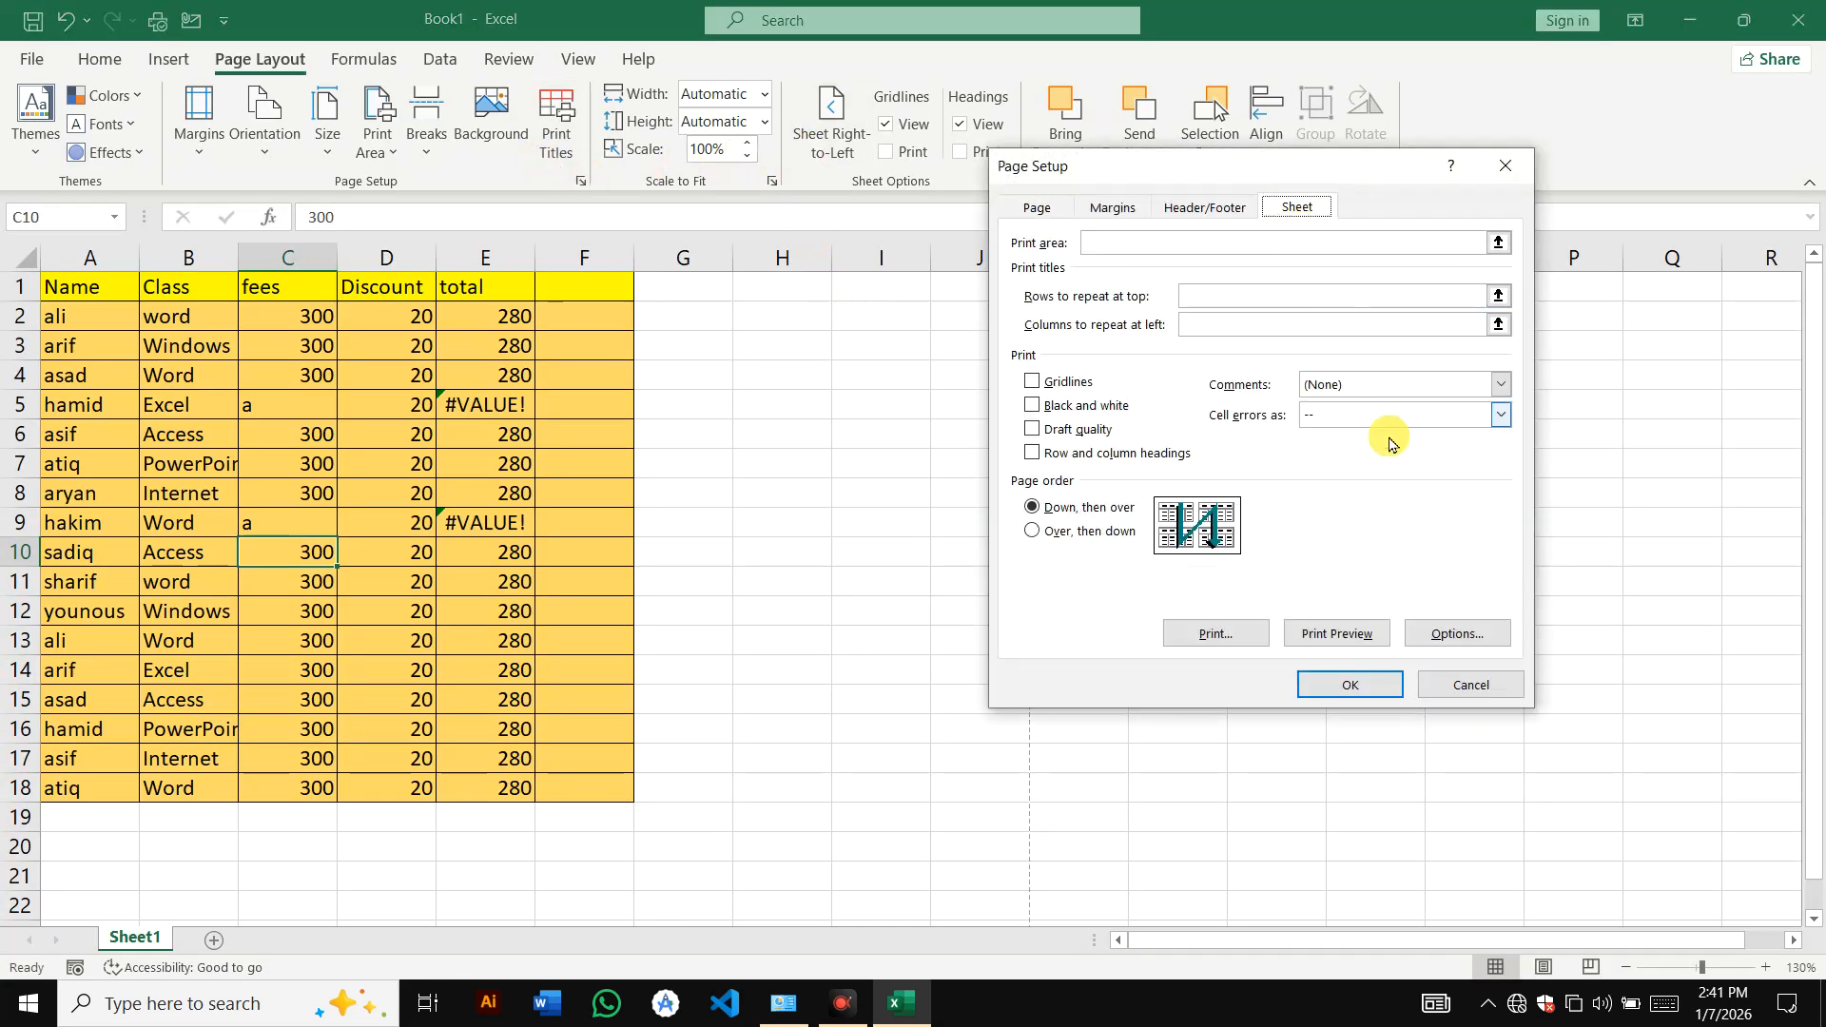
pyautogui.click(1384, 414)
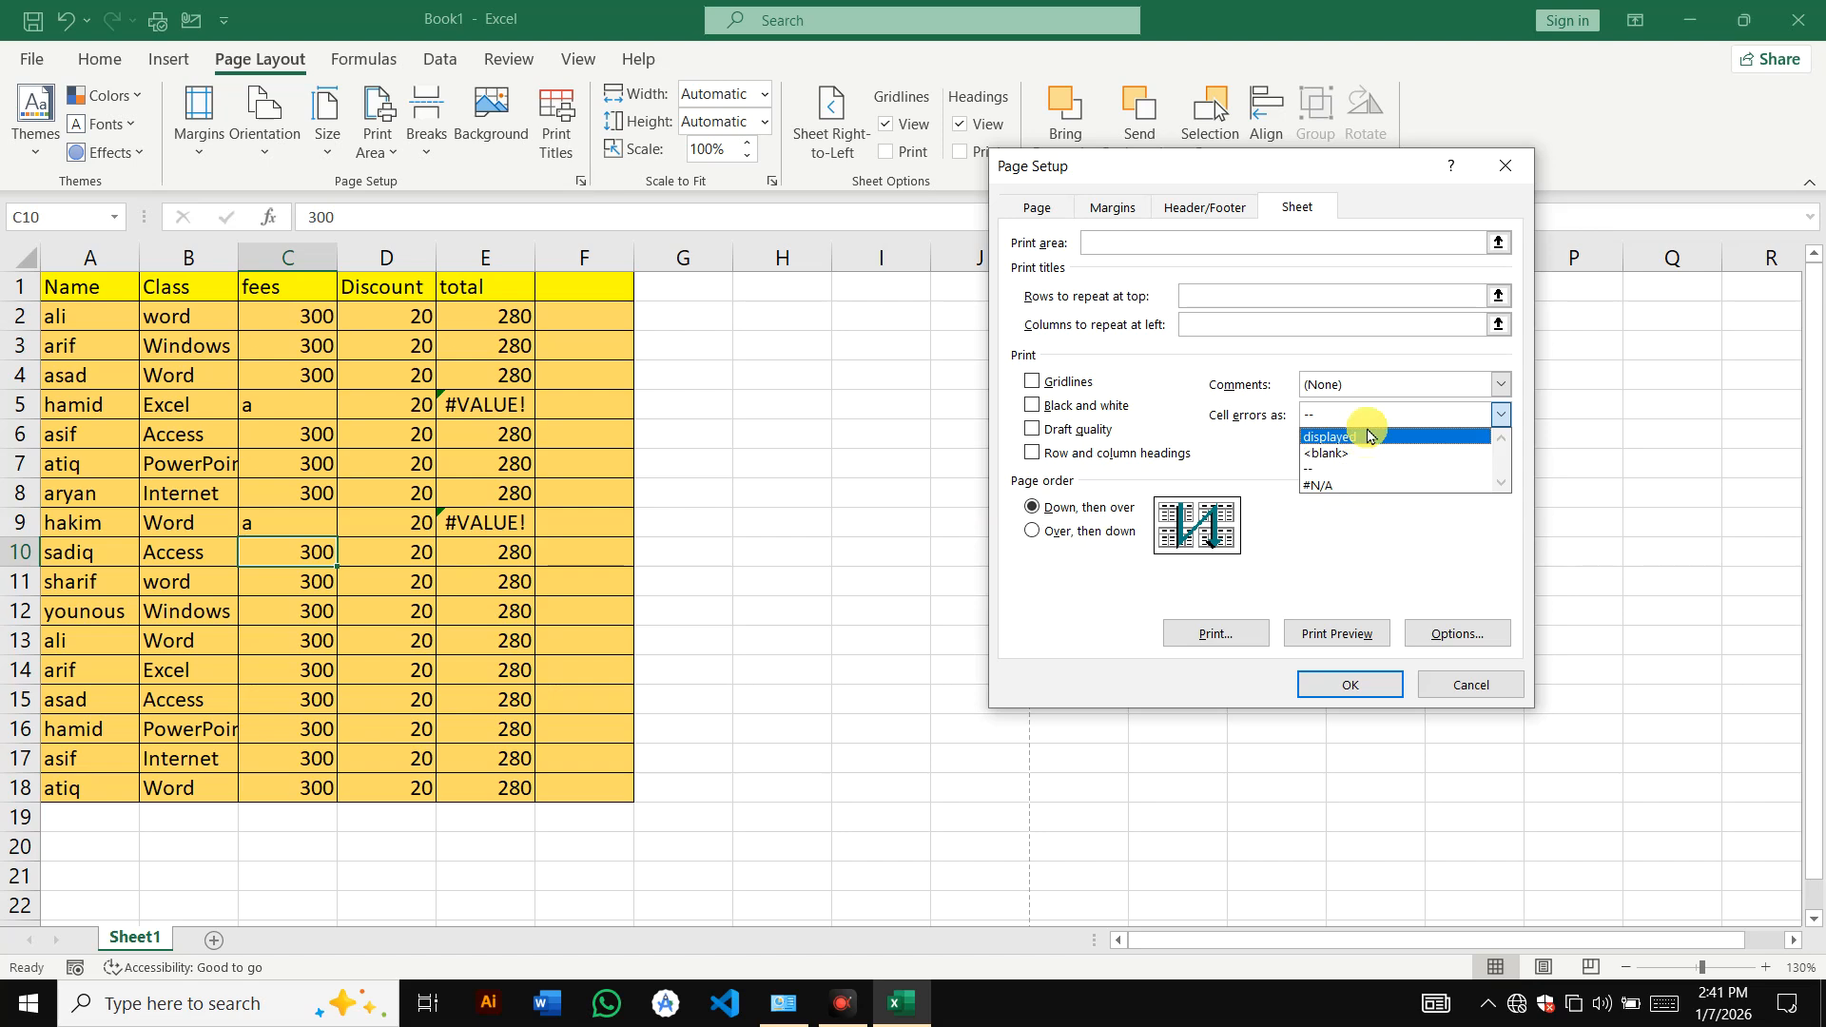
pyautogui.click(1434, 381)
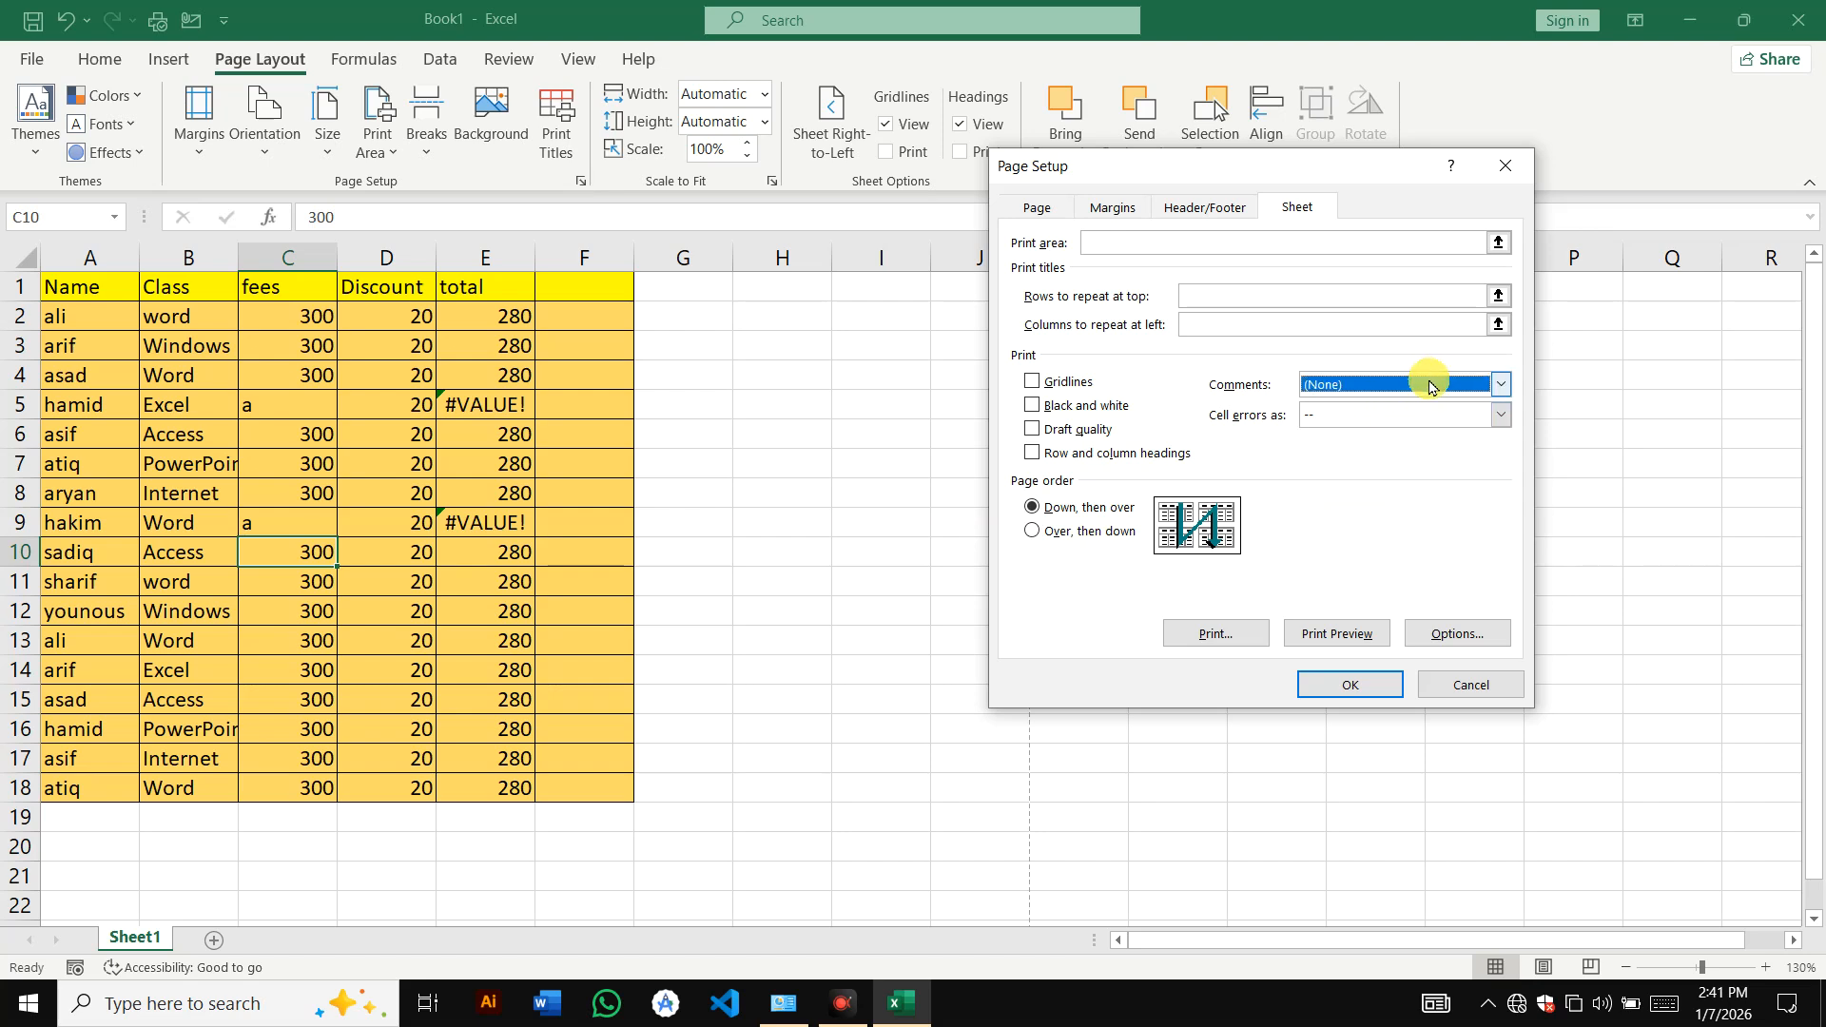
pyautogui.click(1501, 383)
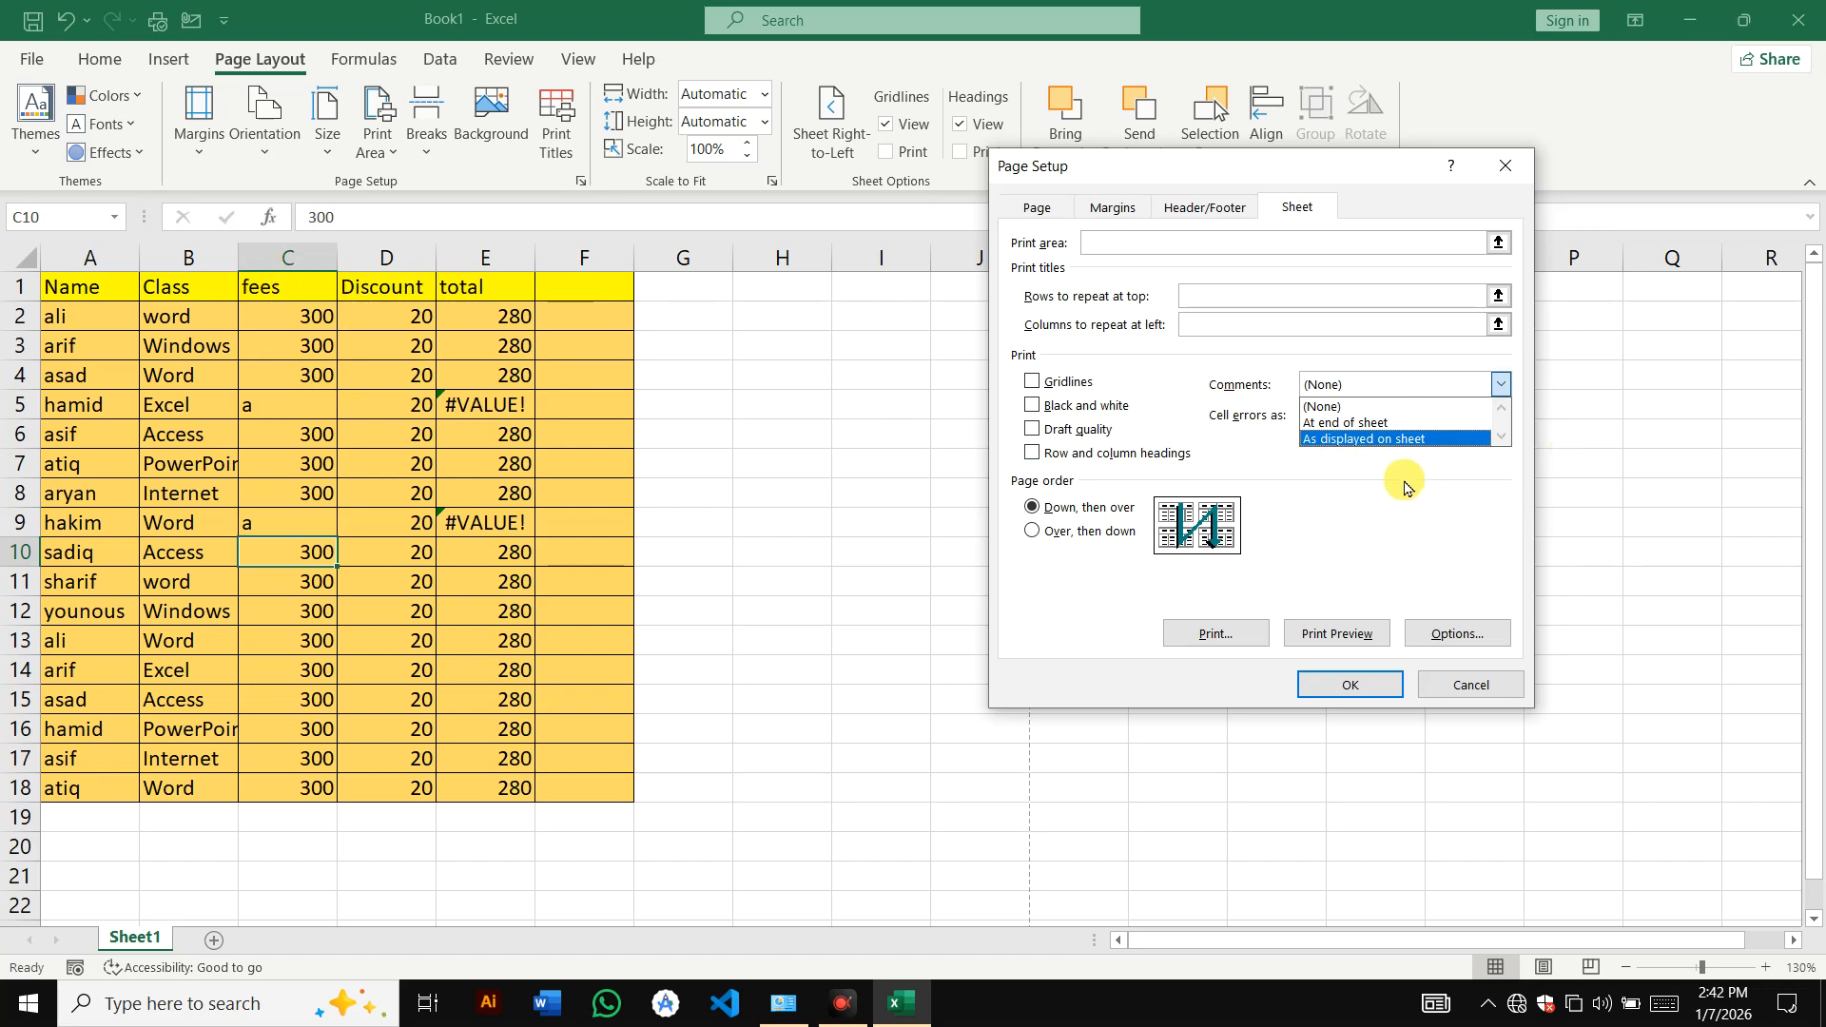
pyautogui.click(1194, 302)
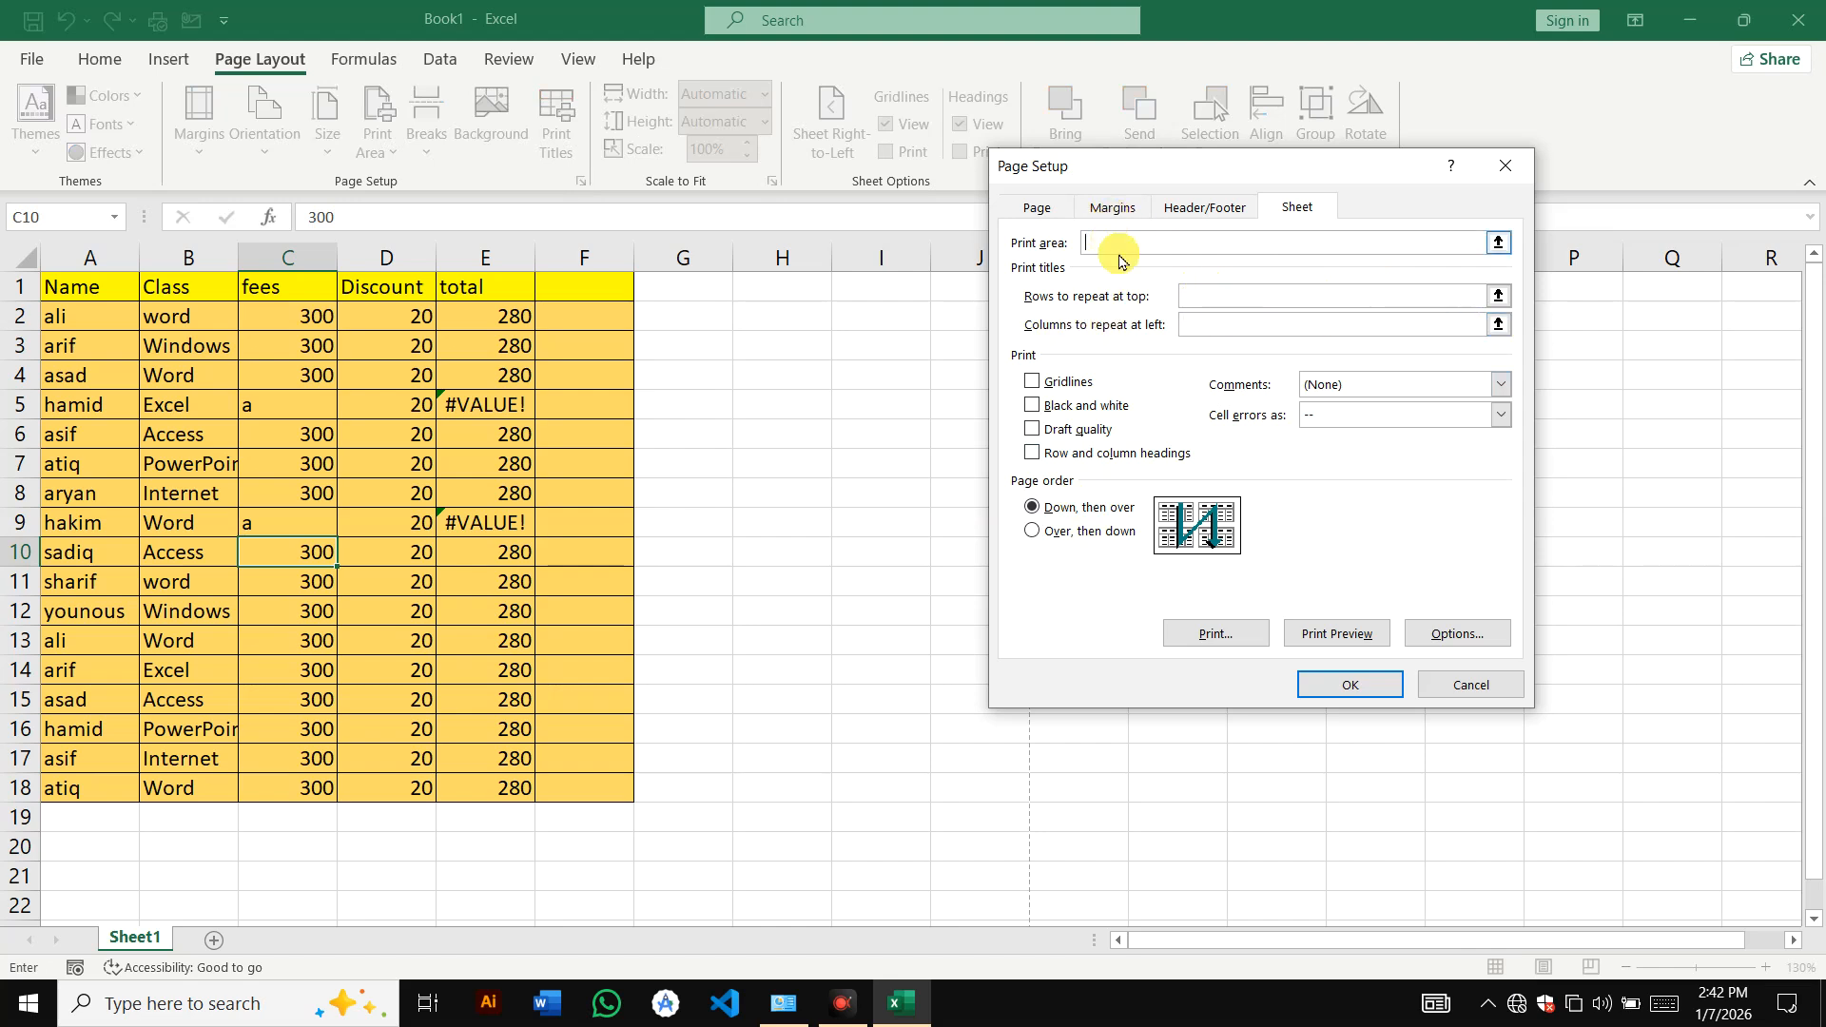
pyautogui.click(1229, 210)
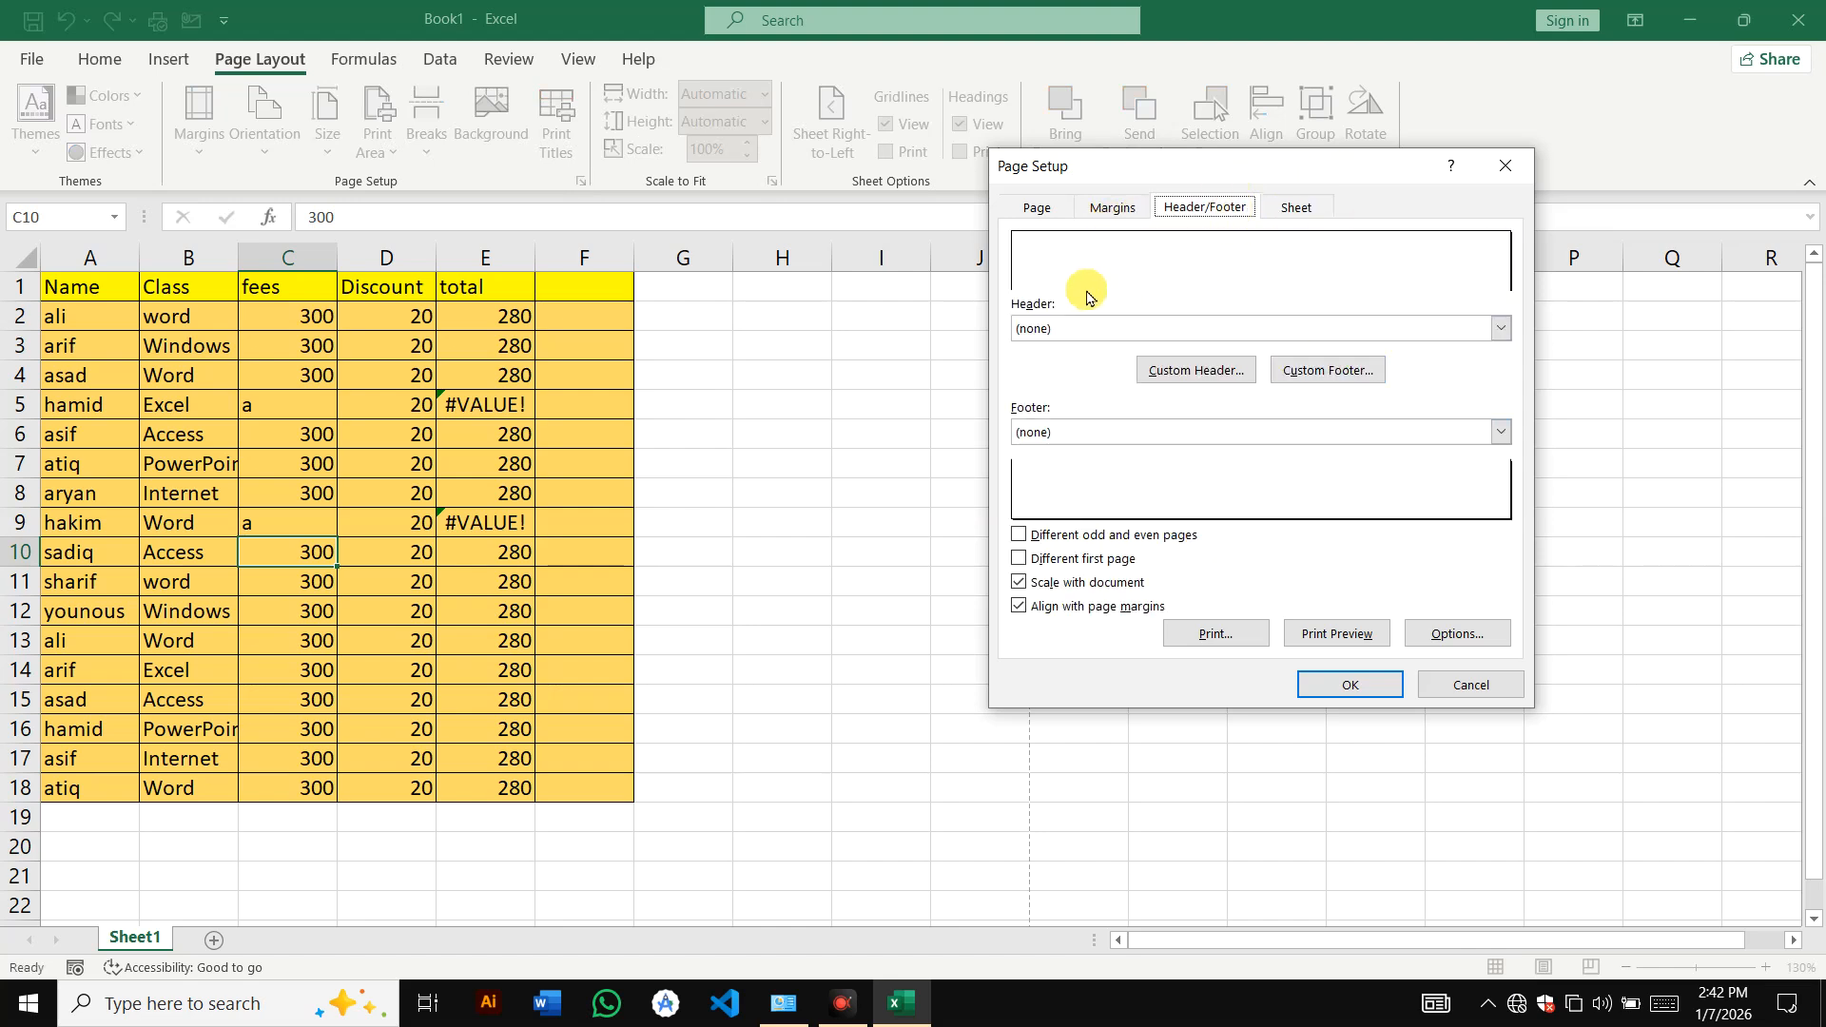
pyautogui.click(1113, 207)
pyautogui.click(1046, 207)
pyautogui.click(1504, 167)
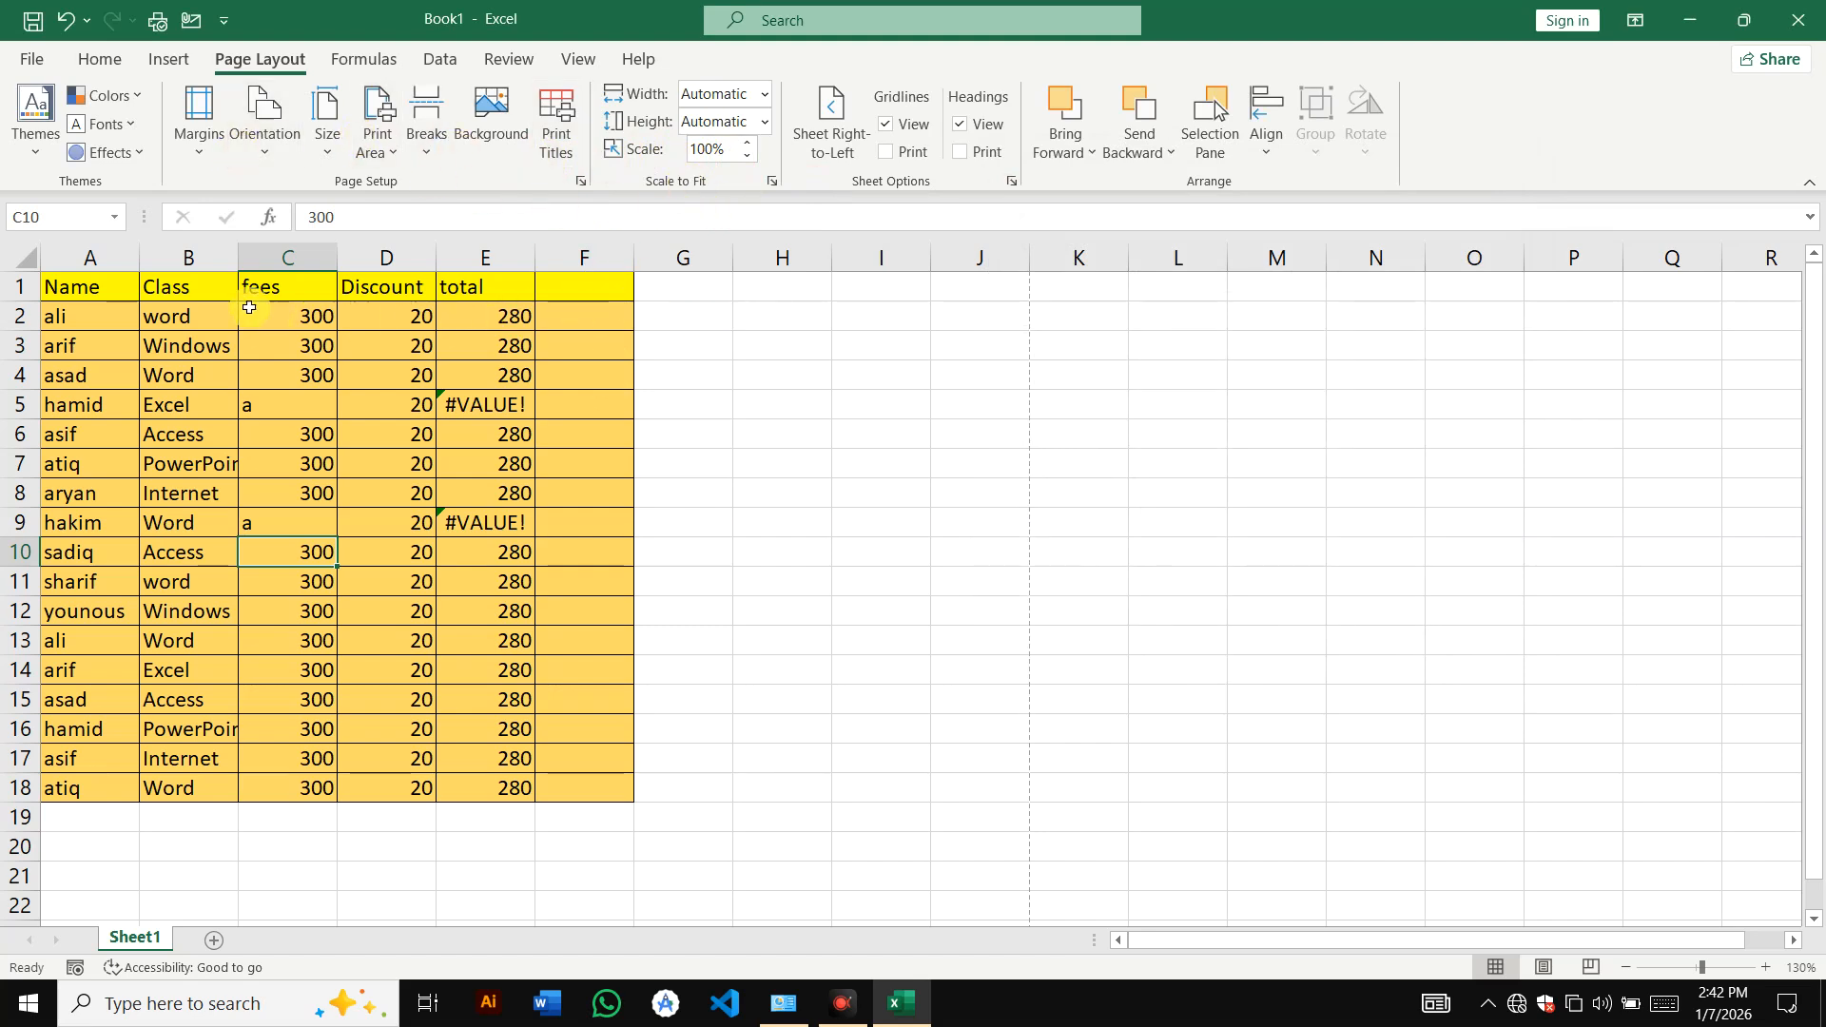
# - Fill the table A1:F18 across through column L and check in the print preview how it splits over pages
pyautogui.moveTo(107, 282); pyautogui.dragTo(1213, 808)
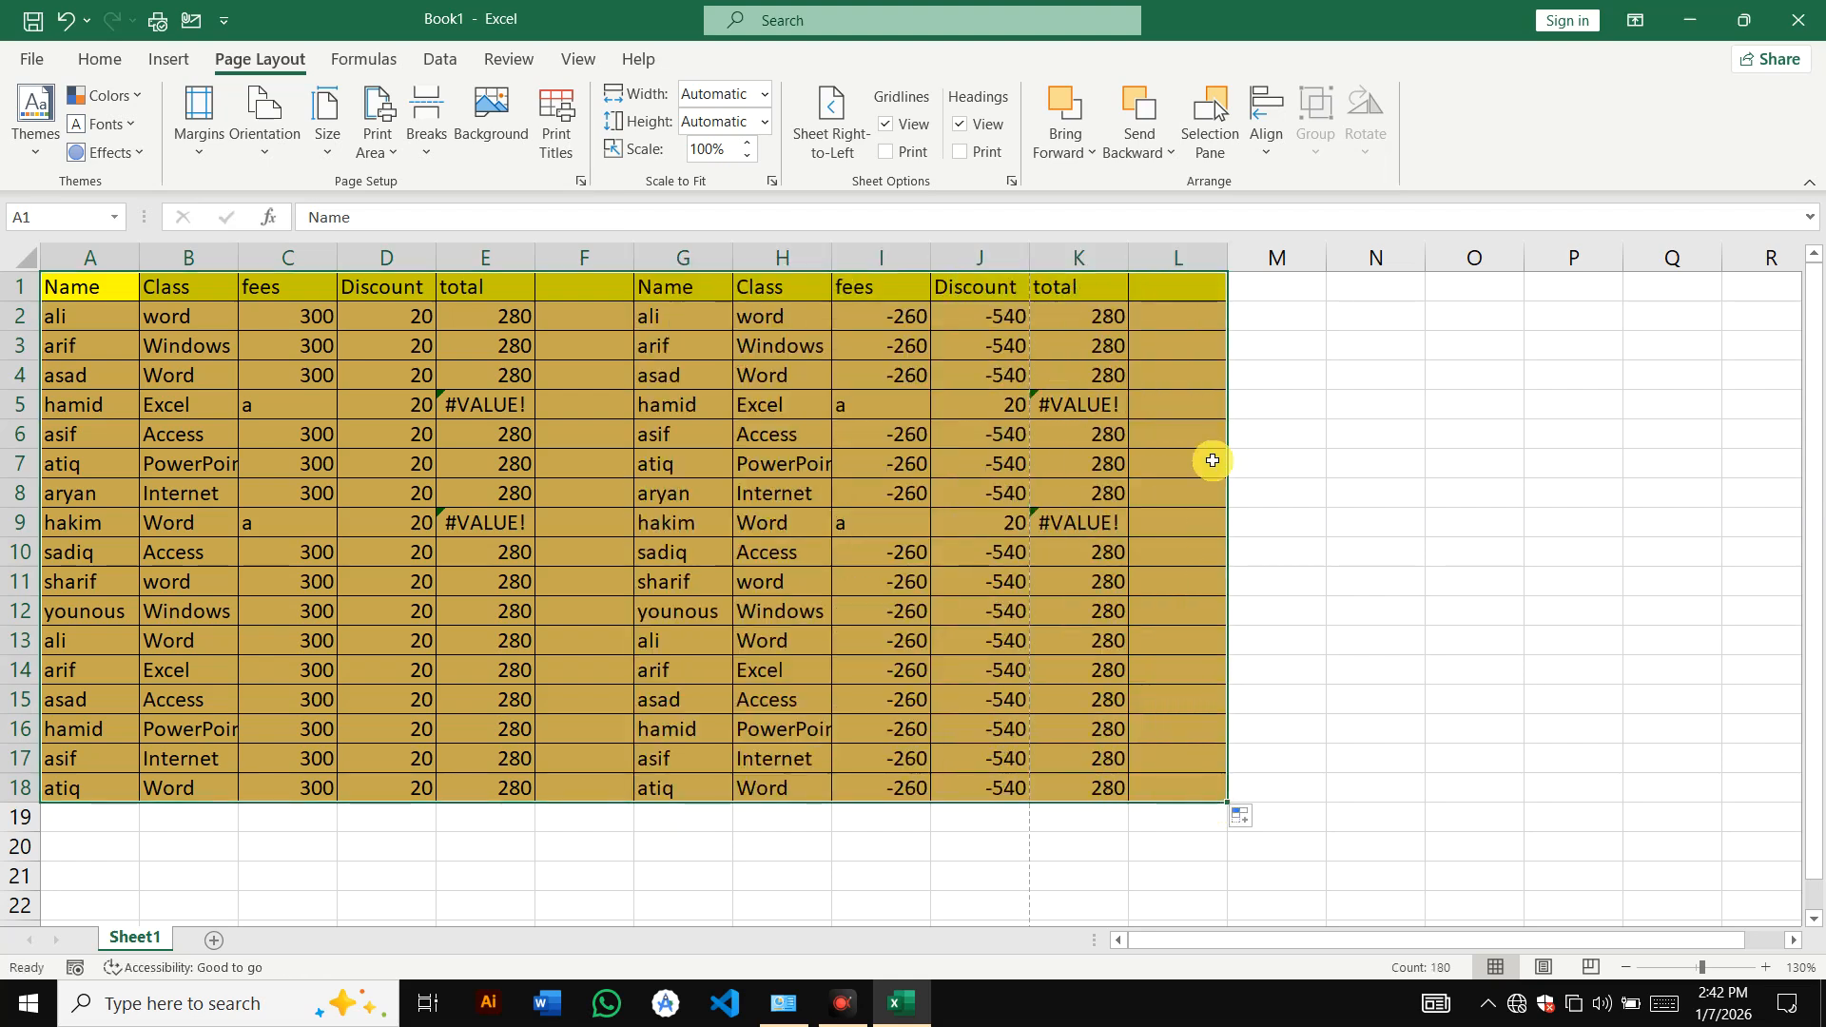
pyautogui.hotkey('ctrl', 'p')
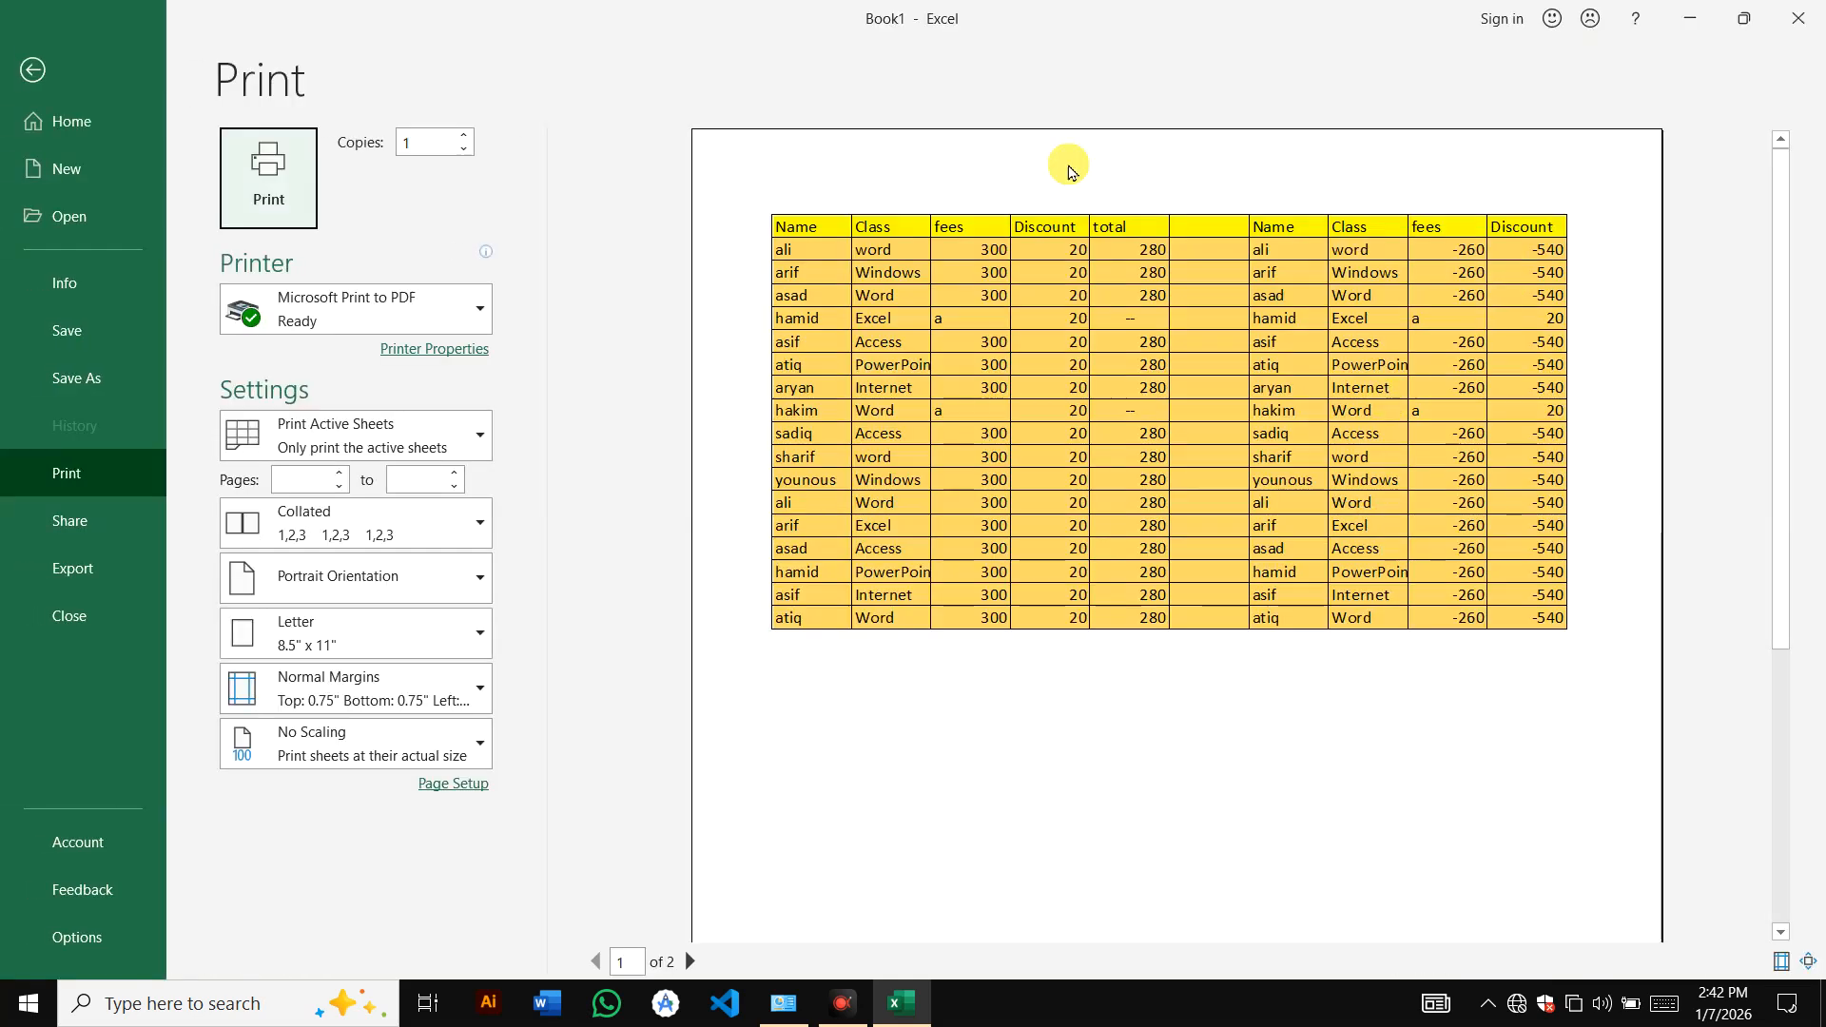
pyautogui.press('Escape')
pyautogui.click(1057, 326)
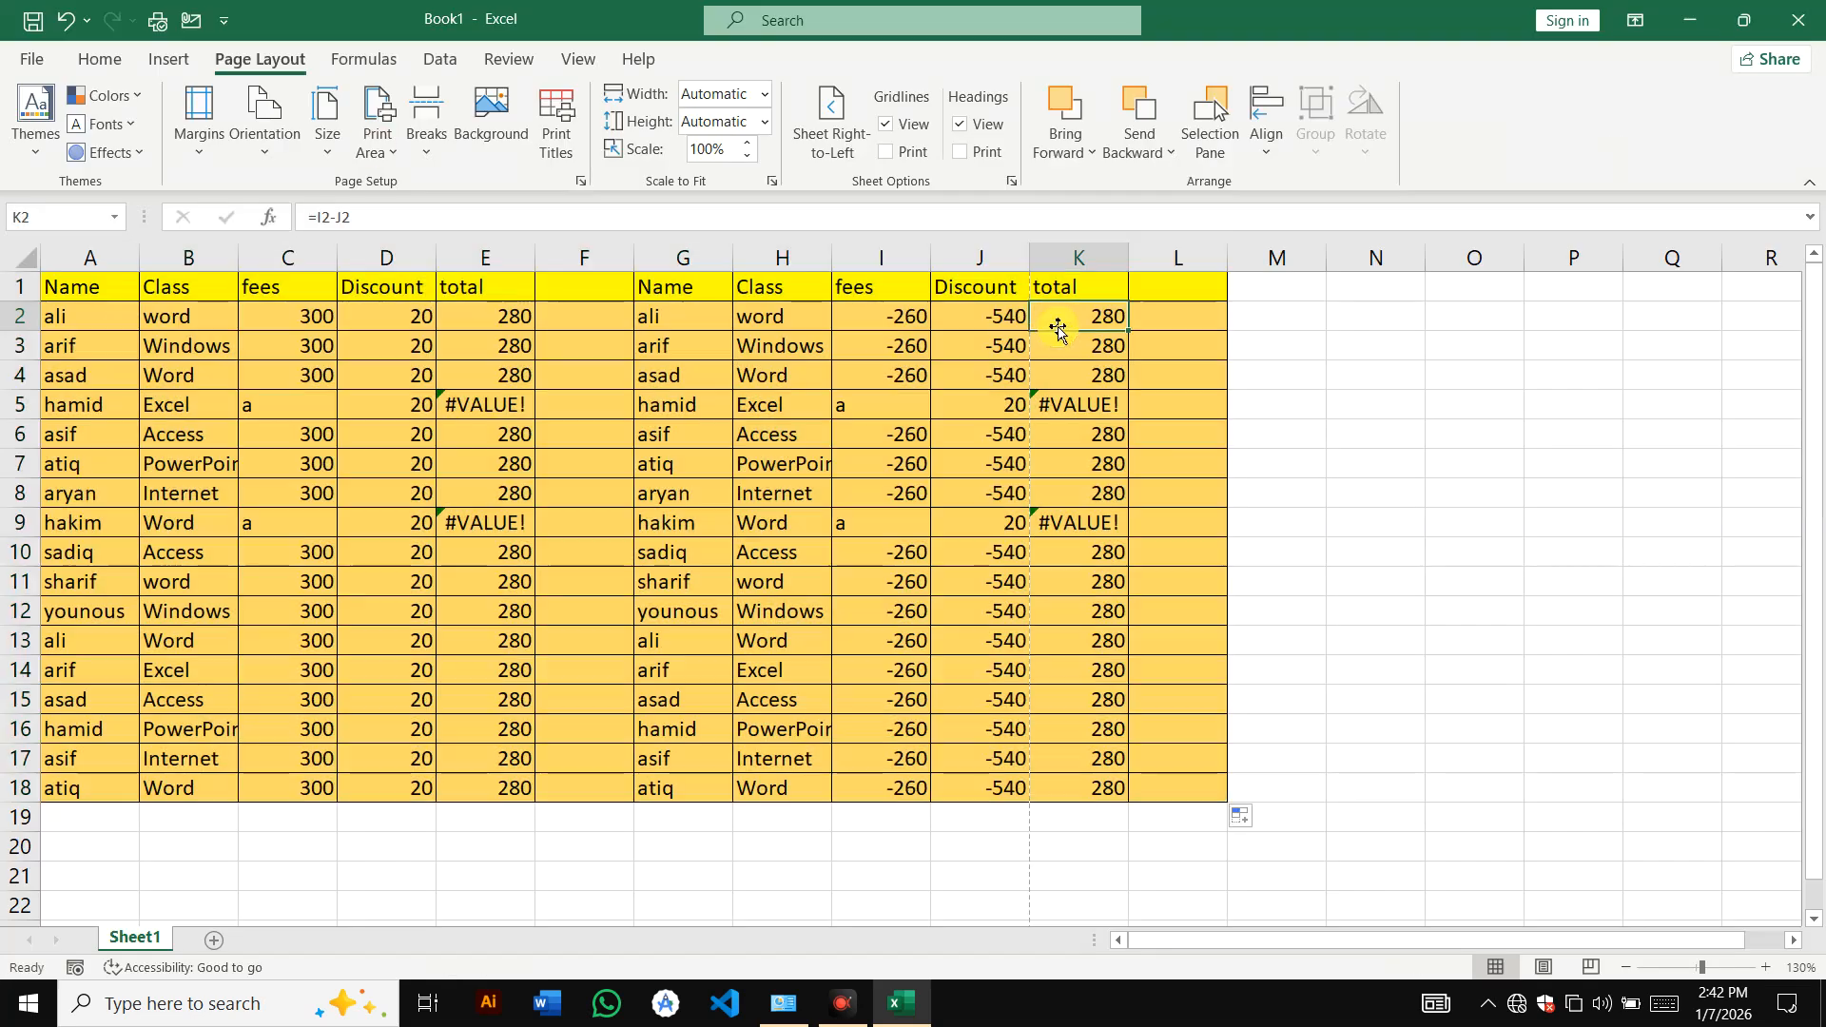
# - Fill J1:L18 with the standard light blue color and check the sheet in the print preview
pyautogui.moveTo(975, 288); pyautogui.dragTo(1158, 793)
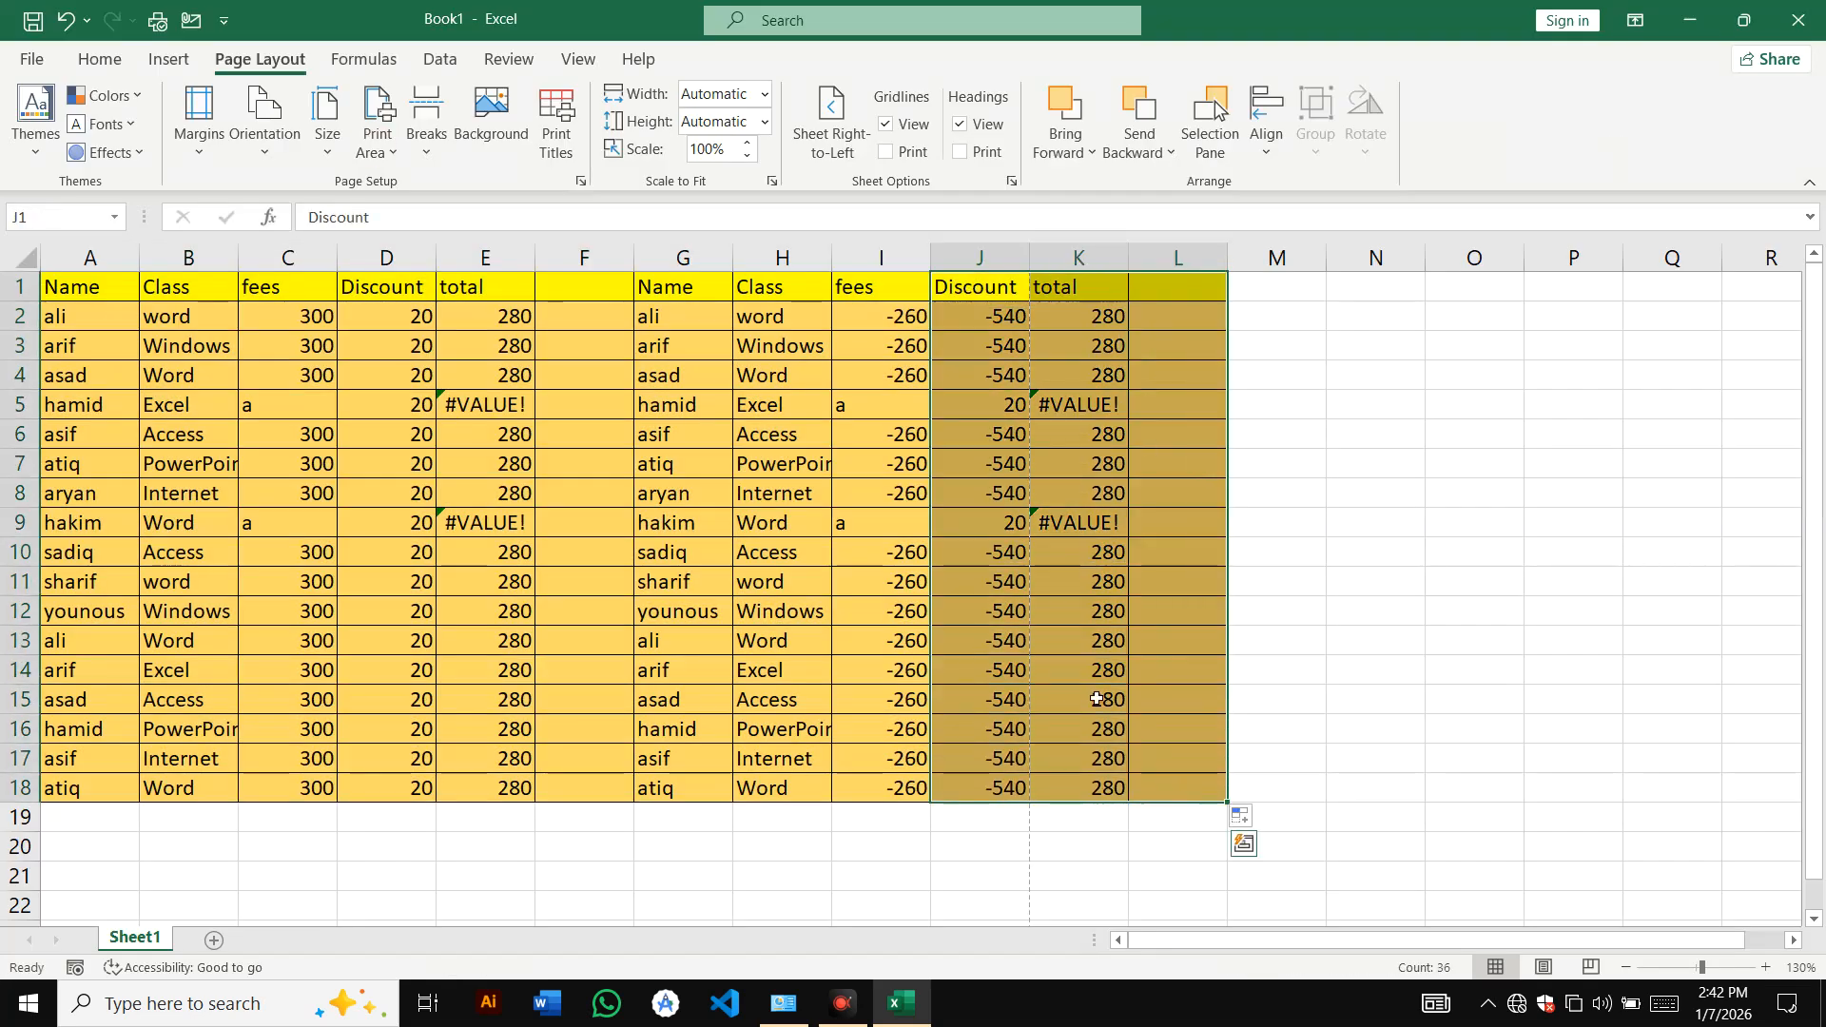
pyautogui.click(187, 62)
pyautogui.click(99, 60)
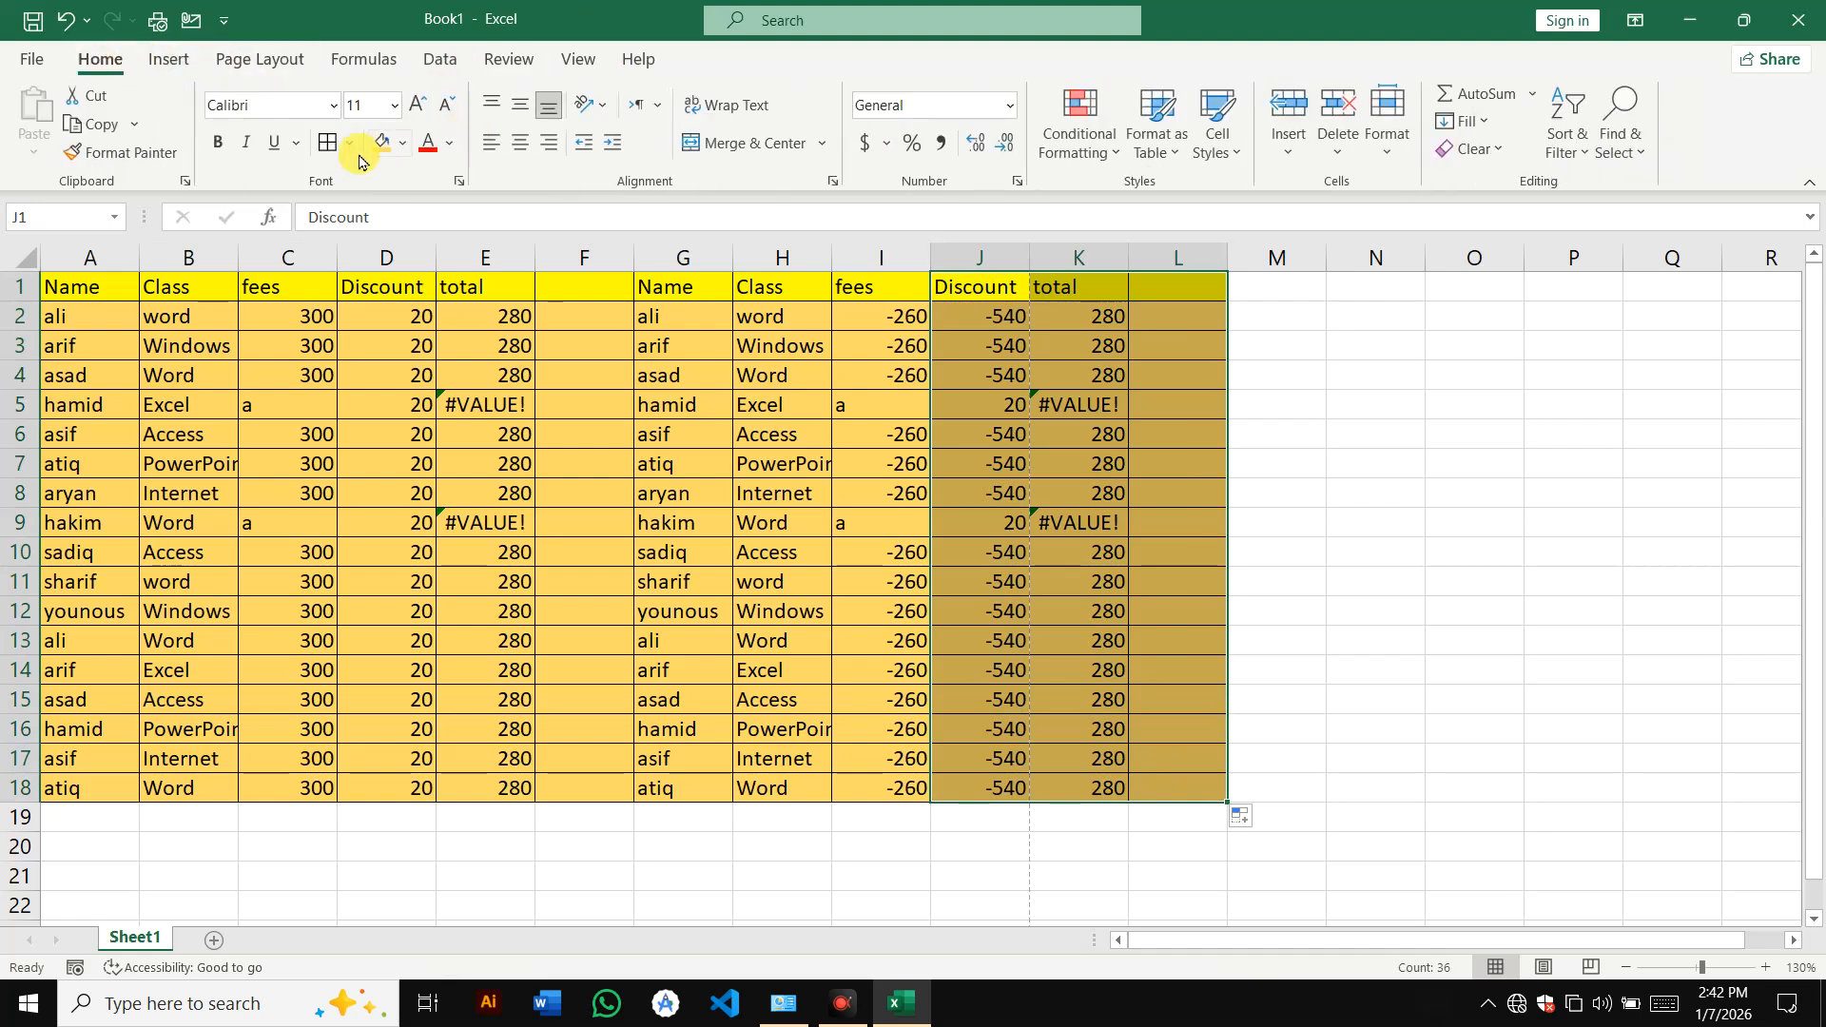
pyautogui.click(404, 144)
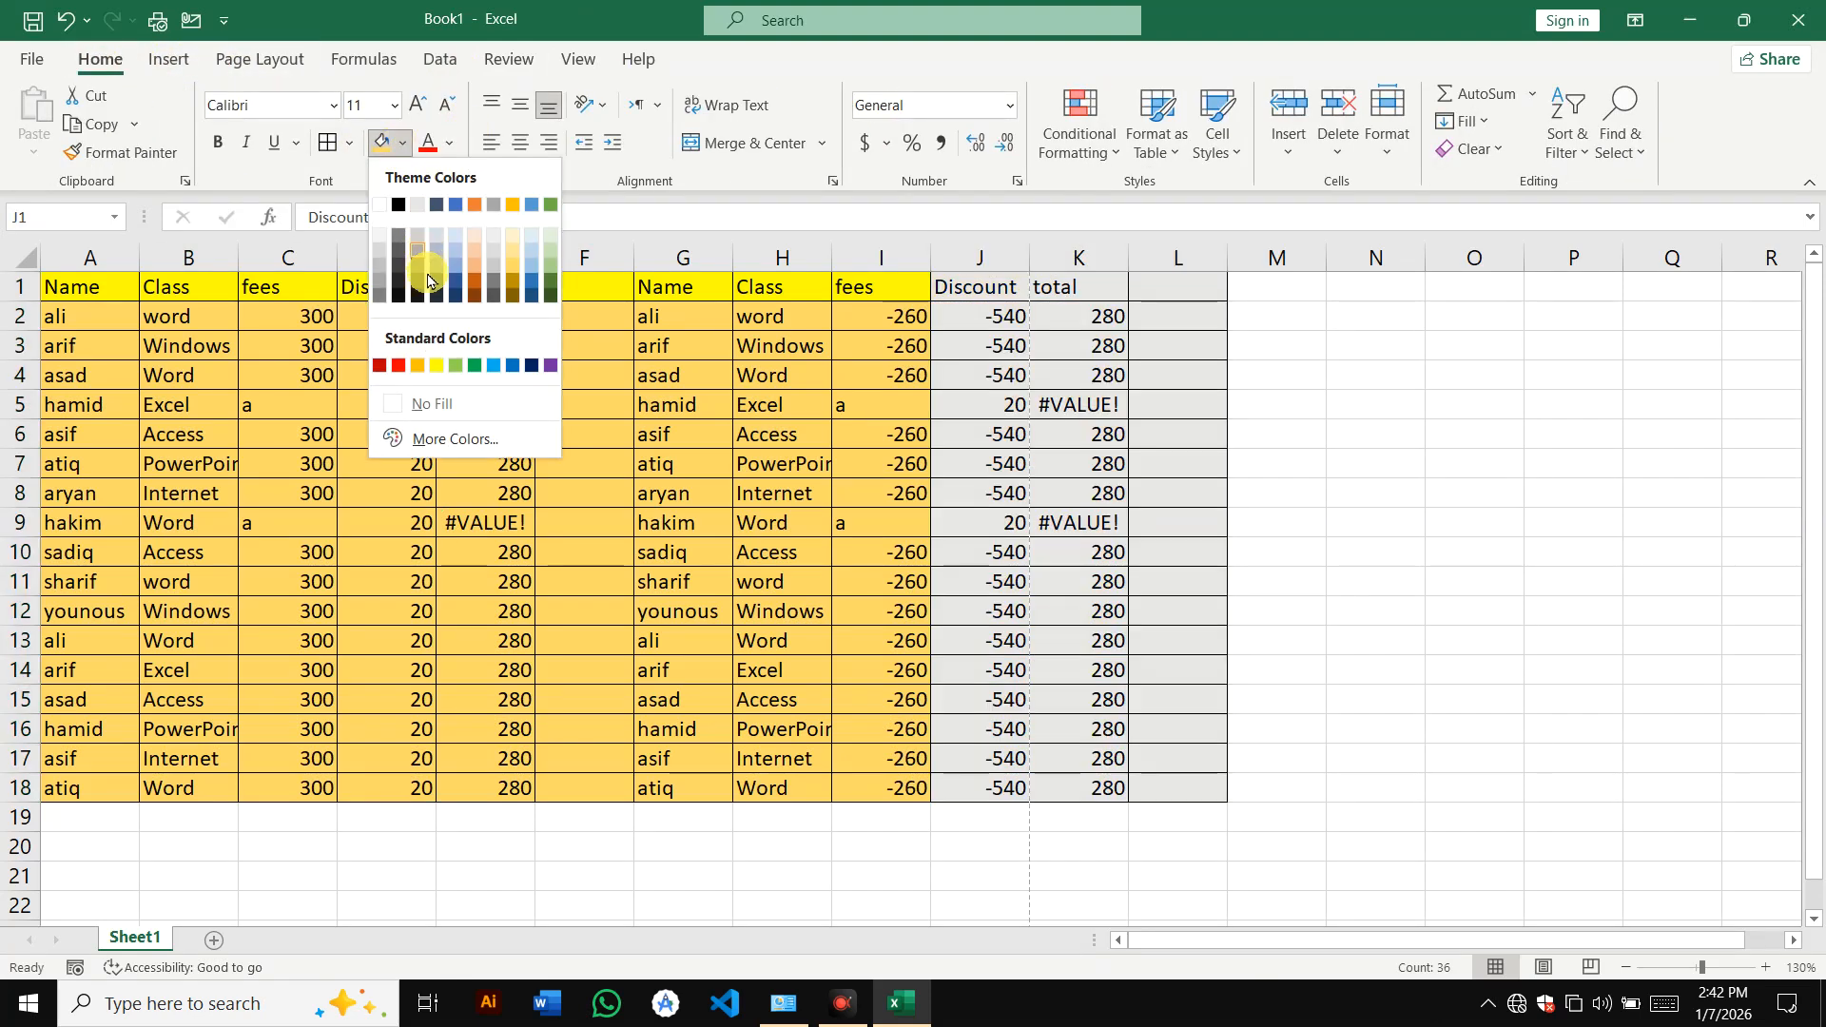
pyautogui.click(493, 365)
pyautogui.click(708, 454)
pyautogui.hotkey('ctrl', 'p')
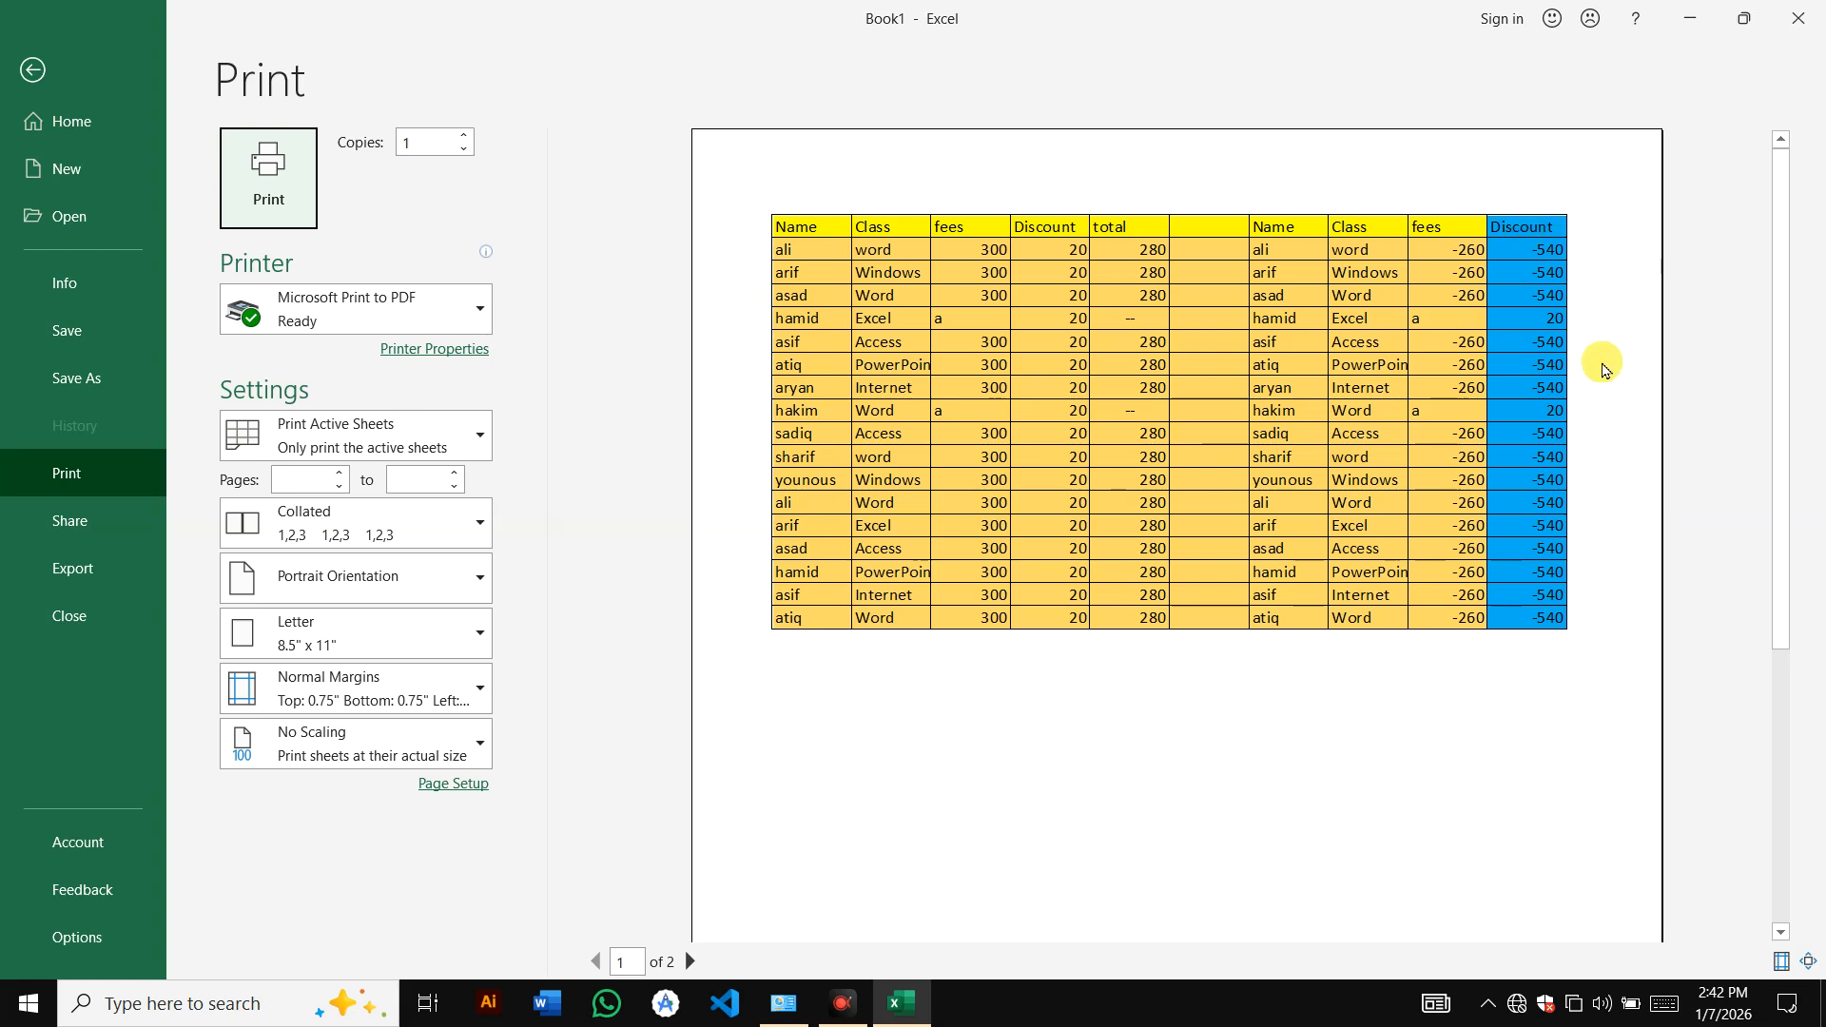
pyautogui.click(32, 69)
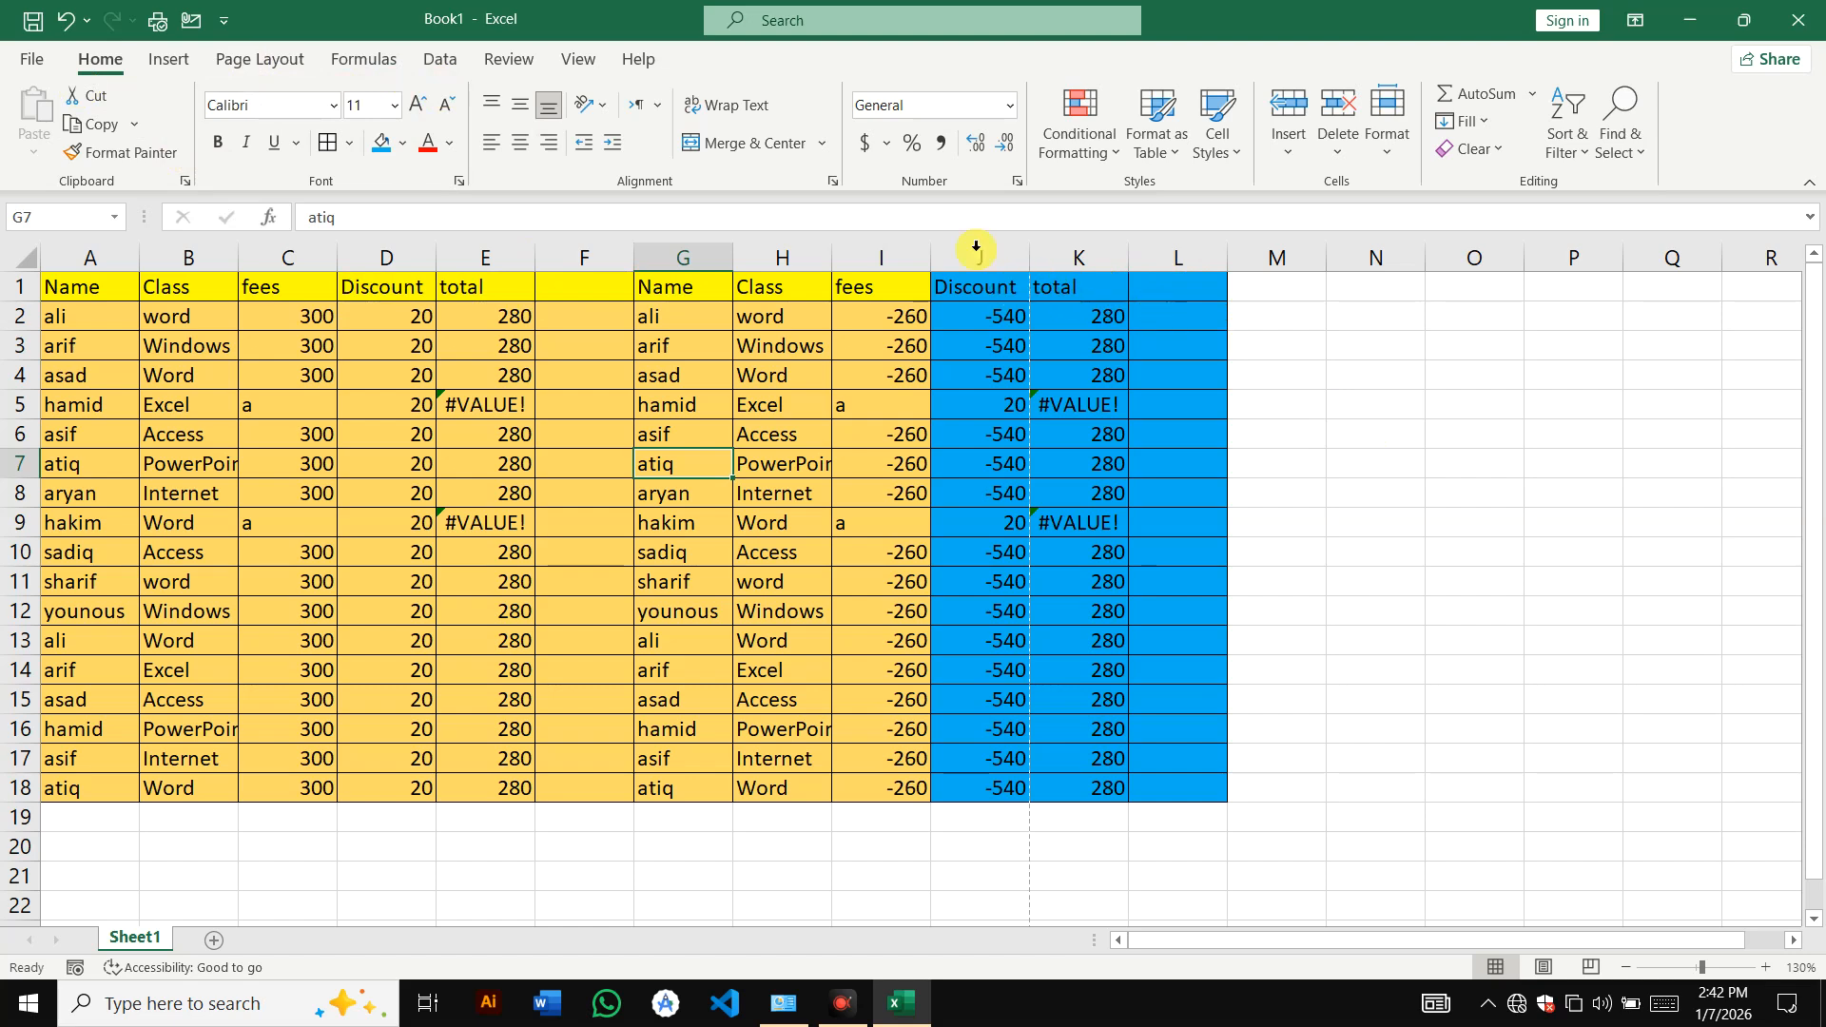
# - Set page scaling to fit 1 page wide by 2 tall and check the result in the print preview
pyautogui.click(281, 59)
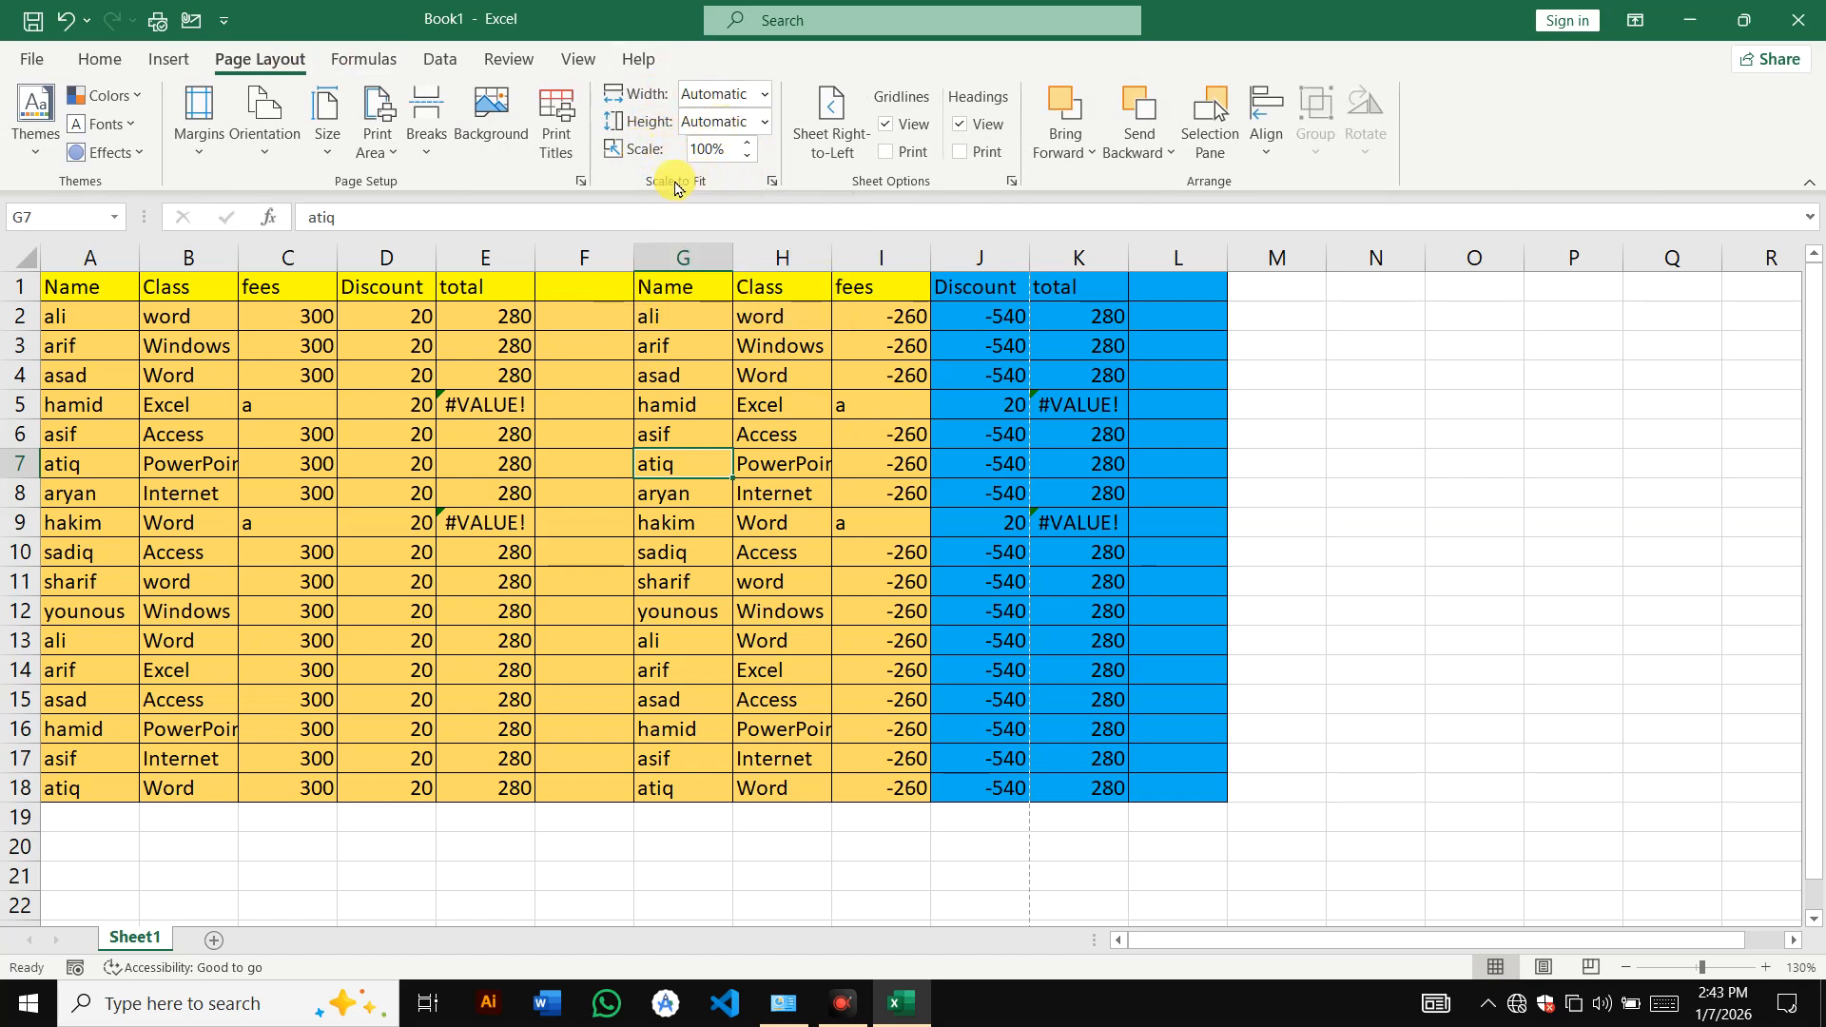
pyautogui.click(772, 183)
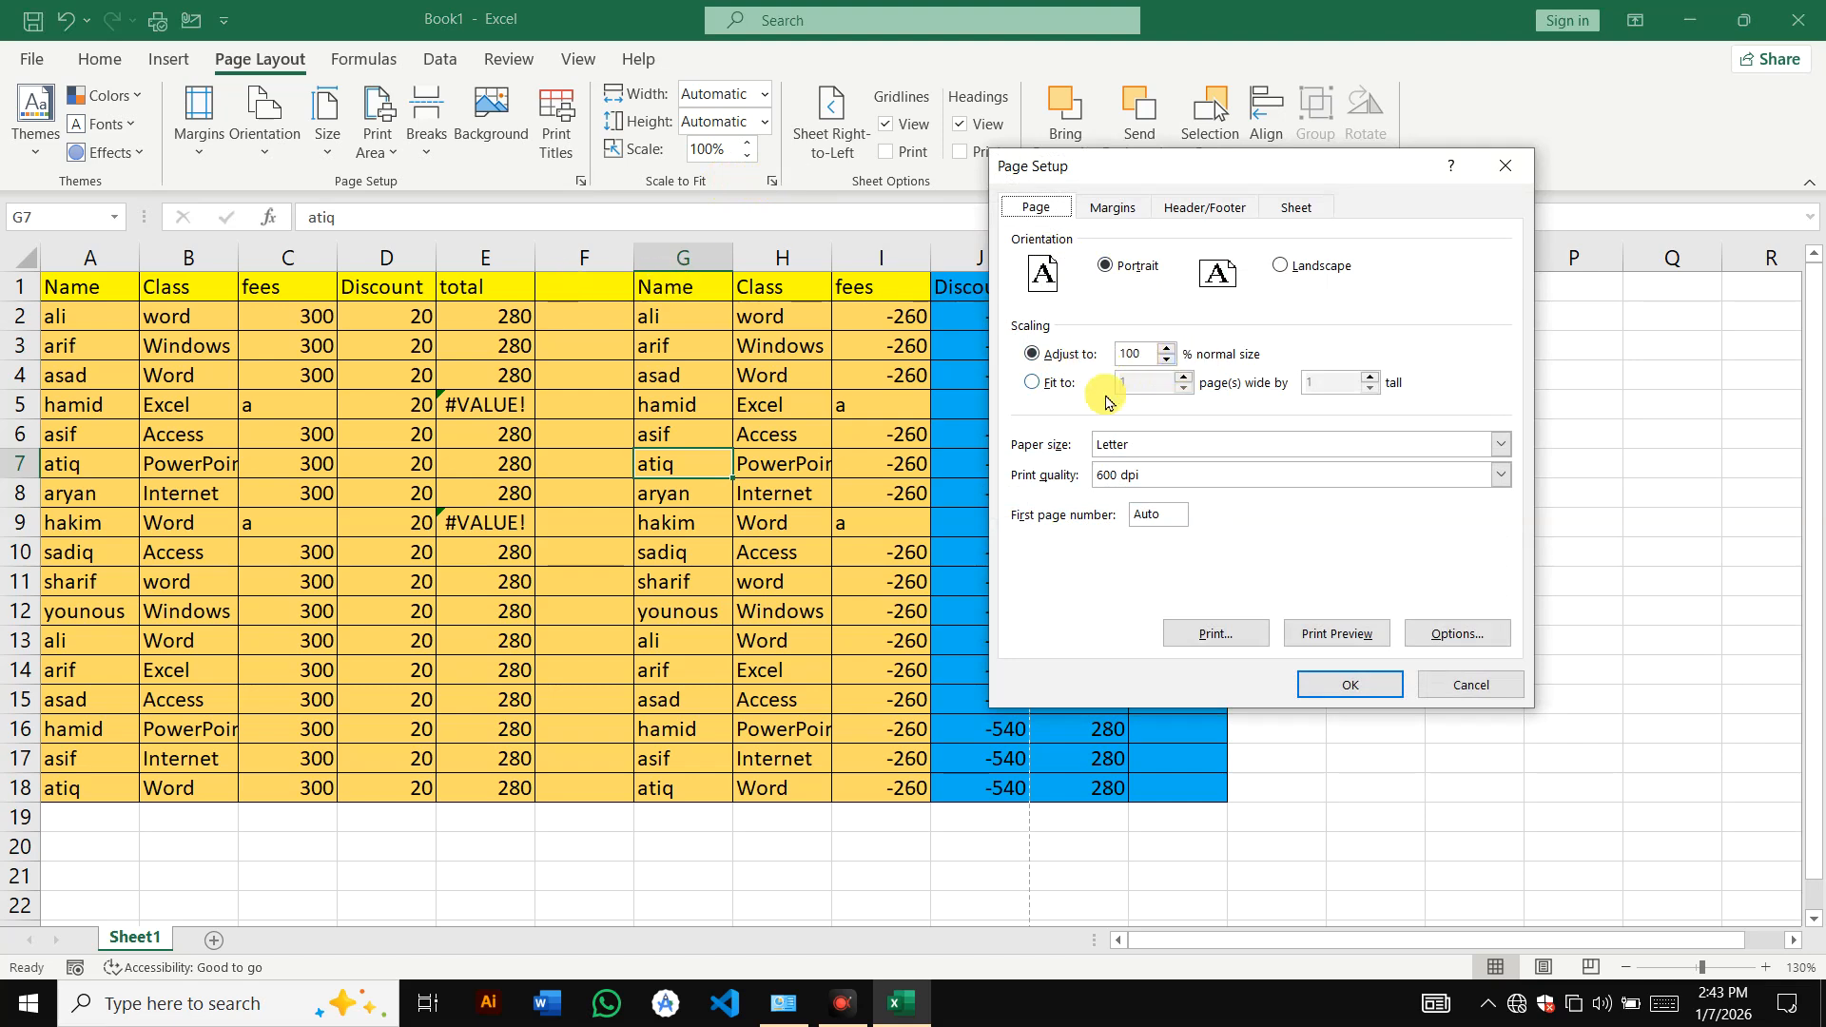
pyautogui.click(1032, 382)
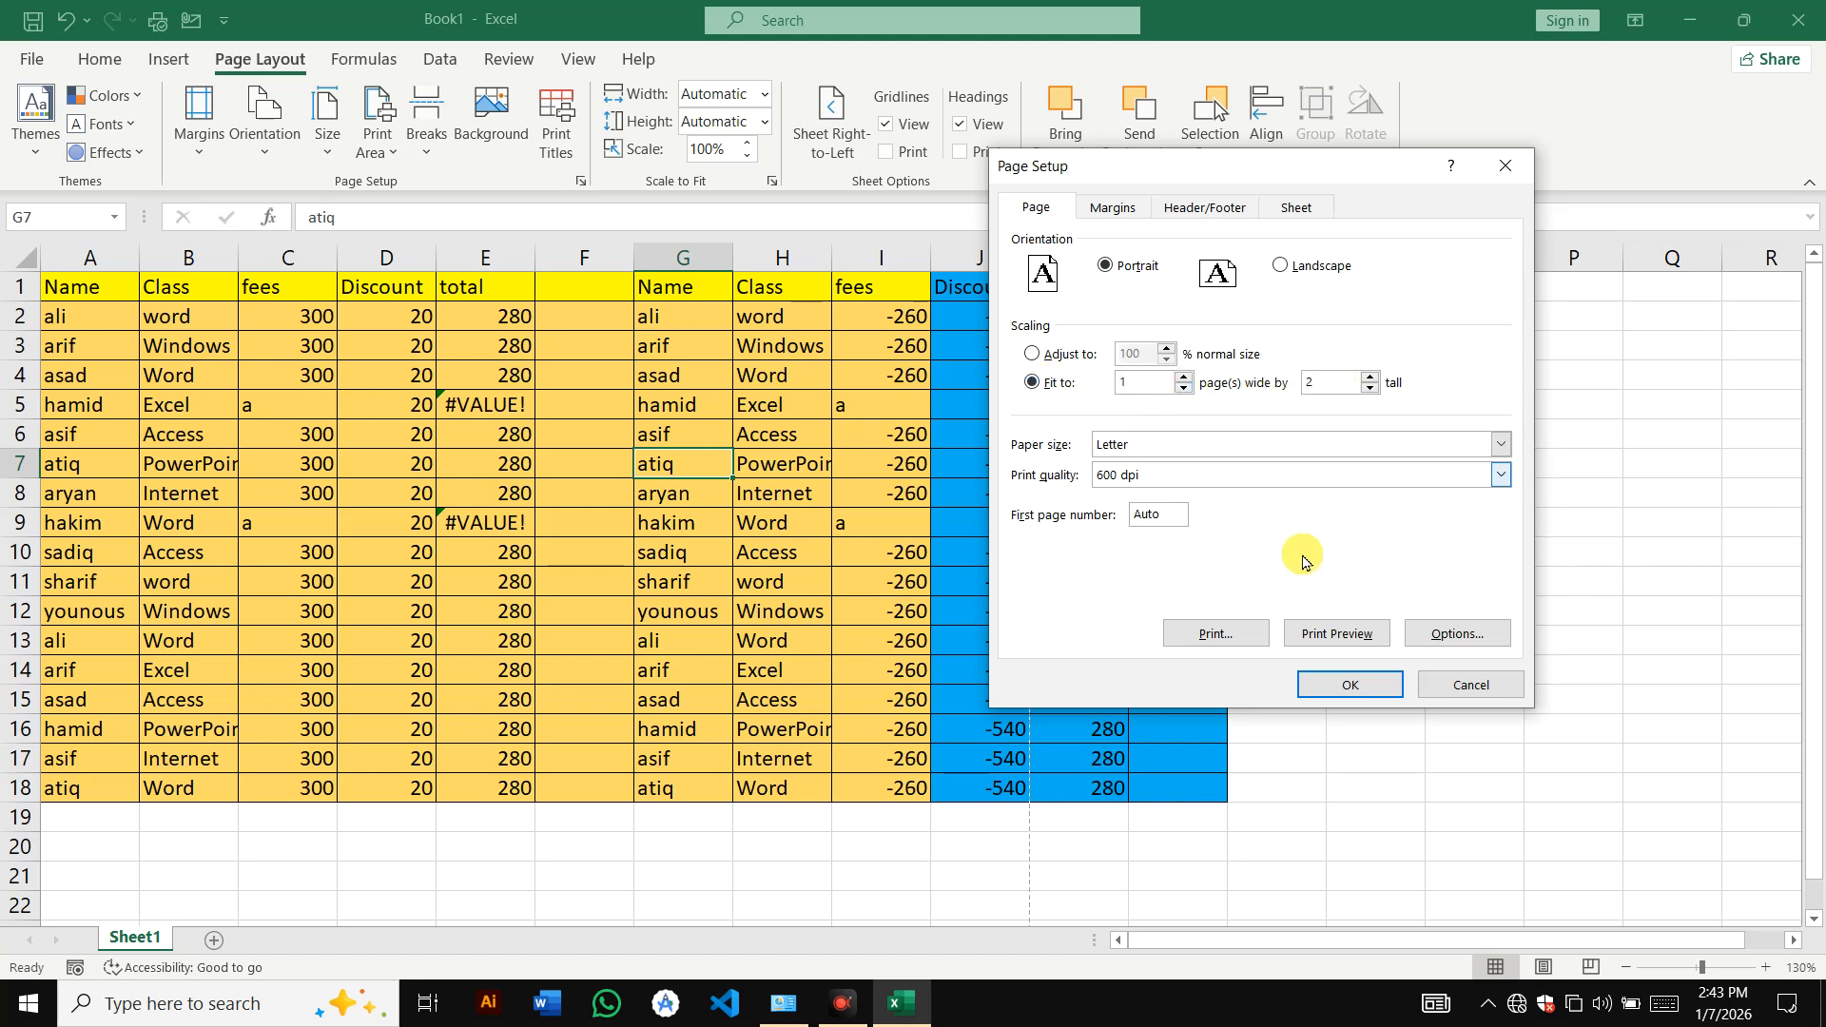
pyautogui.click(1345, 632)
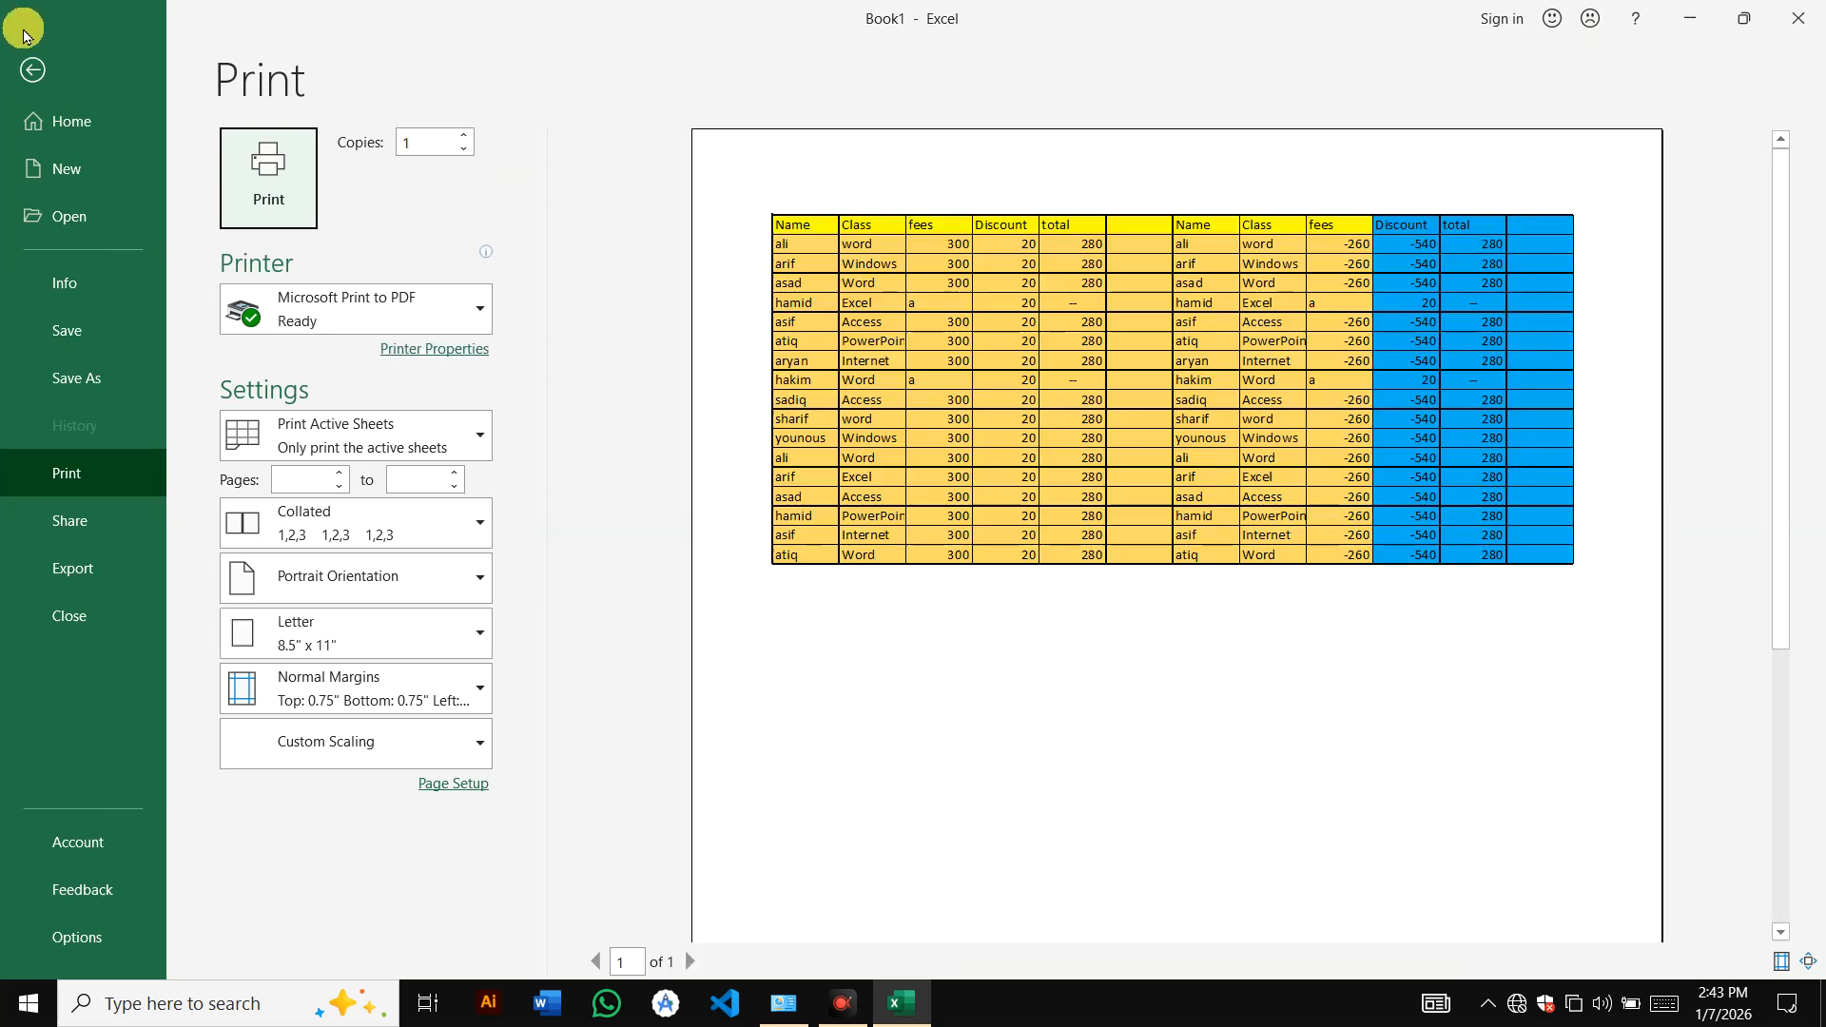
pyautogui.click(33, 69)
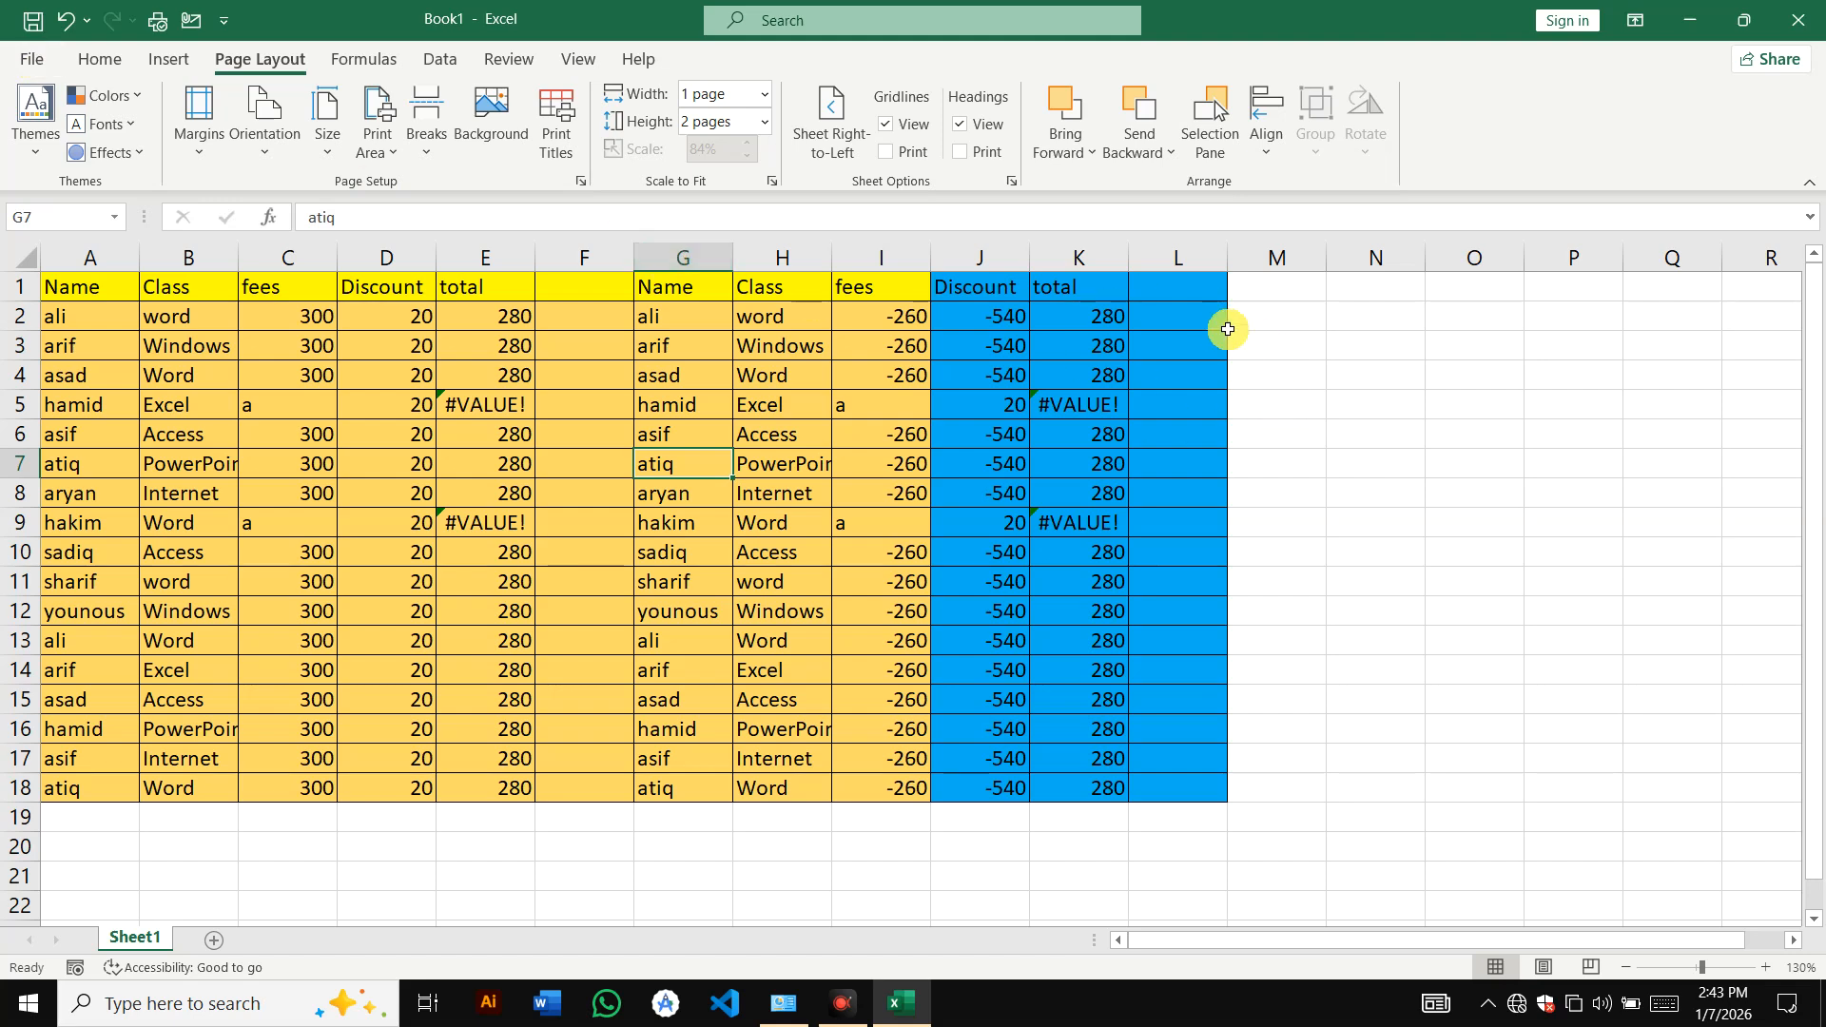
pyautogui.click(1046, 374)
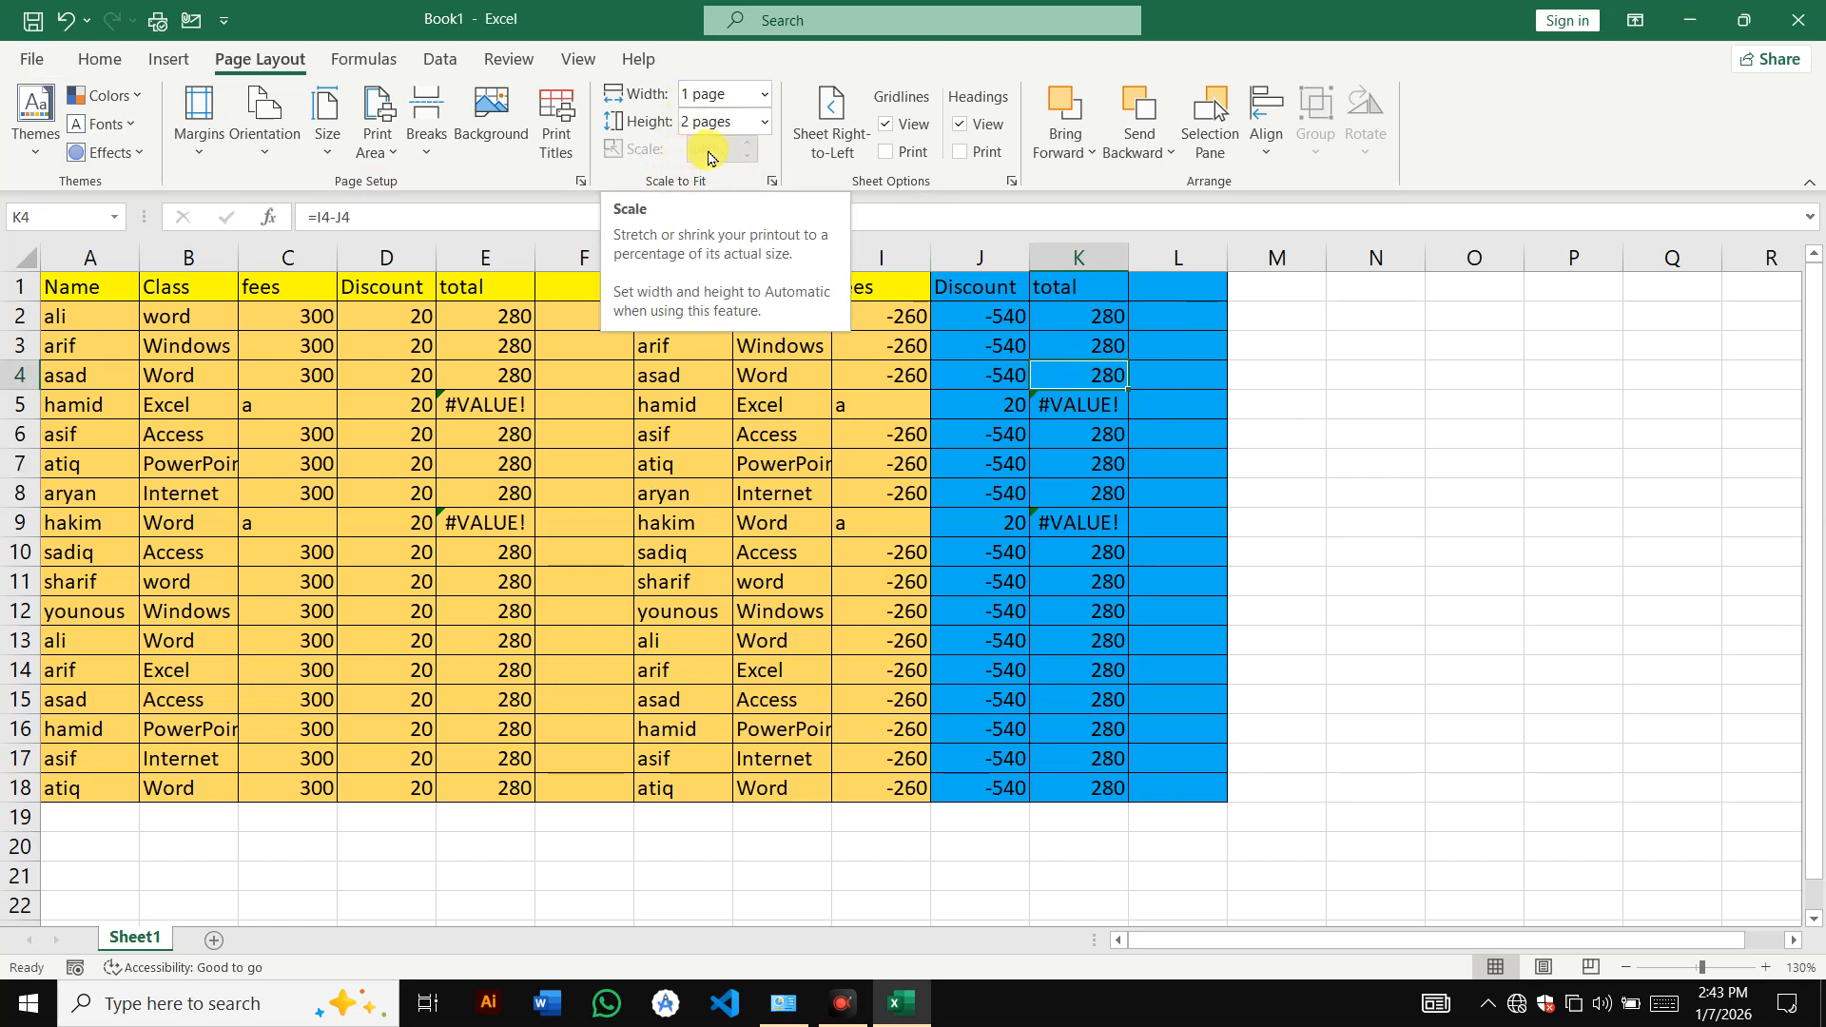
# - Review the Fit to scaling and the print titles settings in Page Setup without changing them
pyautogui.click(772, 180)
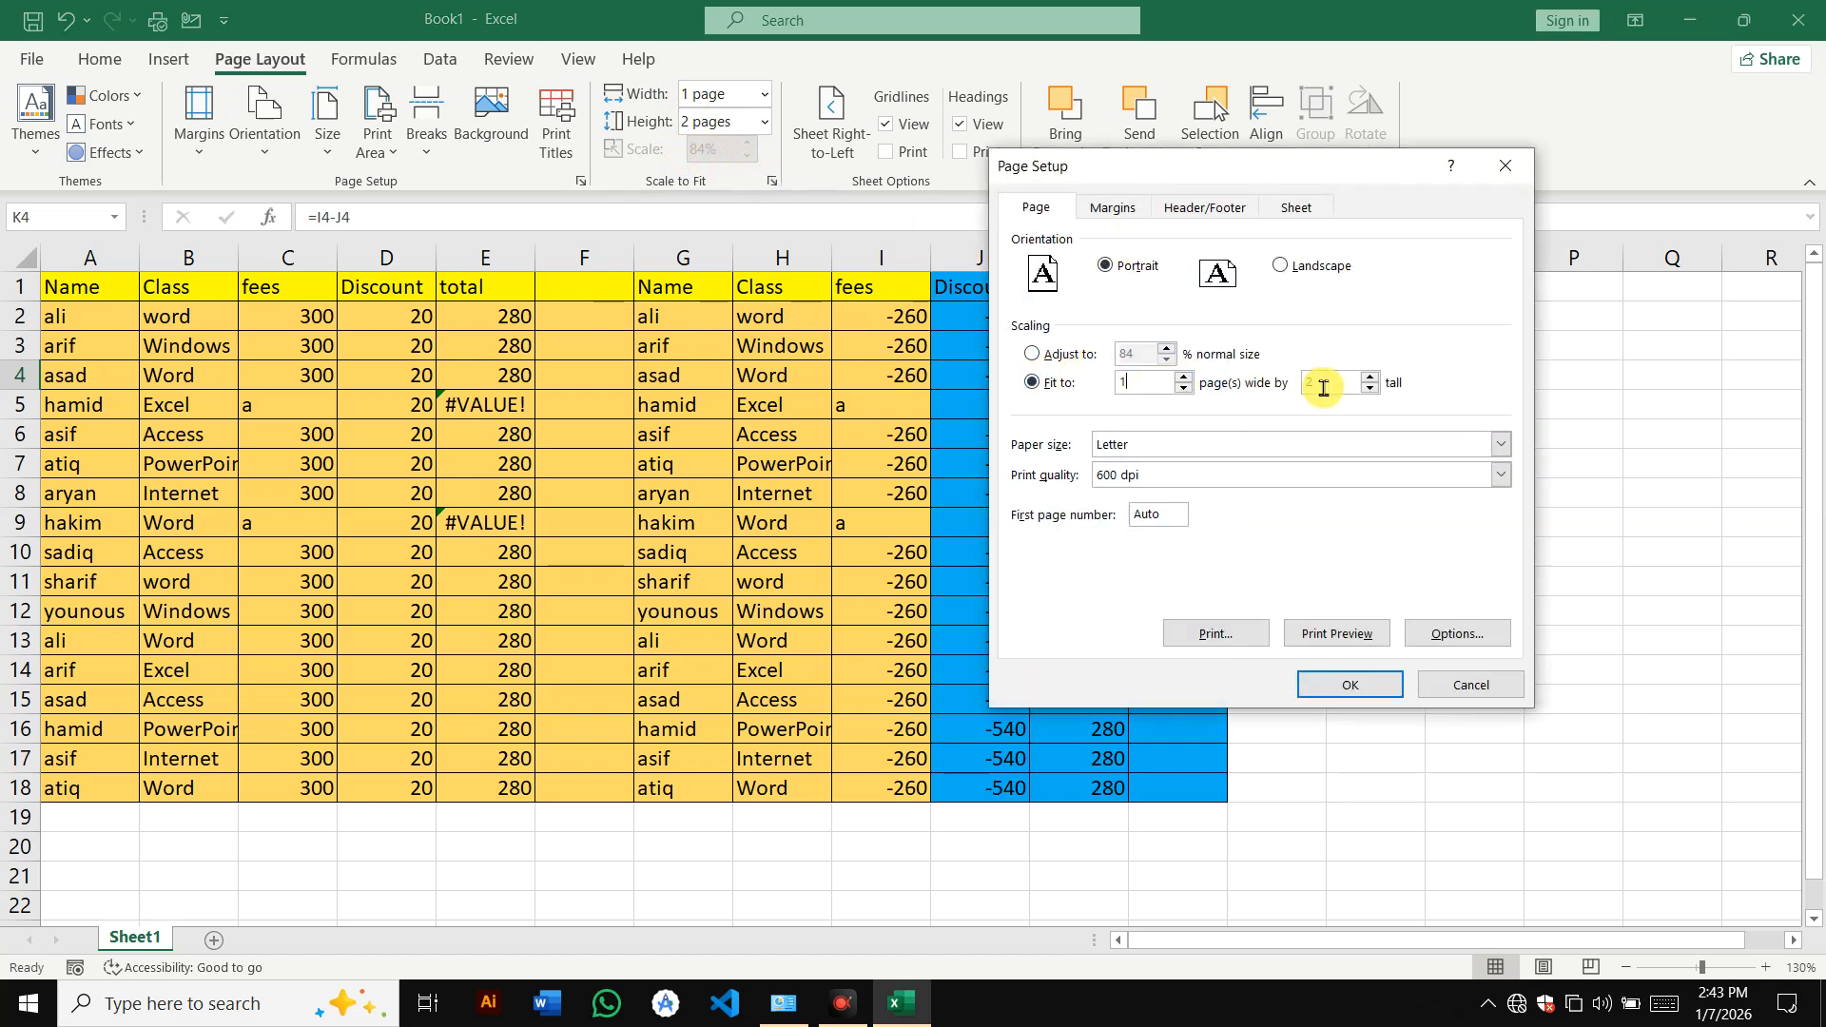
pyautogui.click(1455, 683)
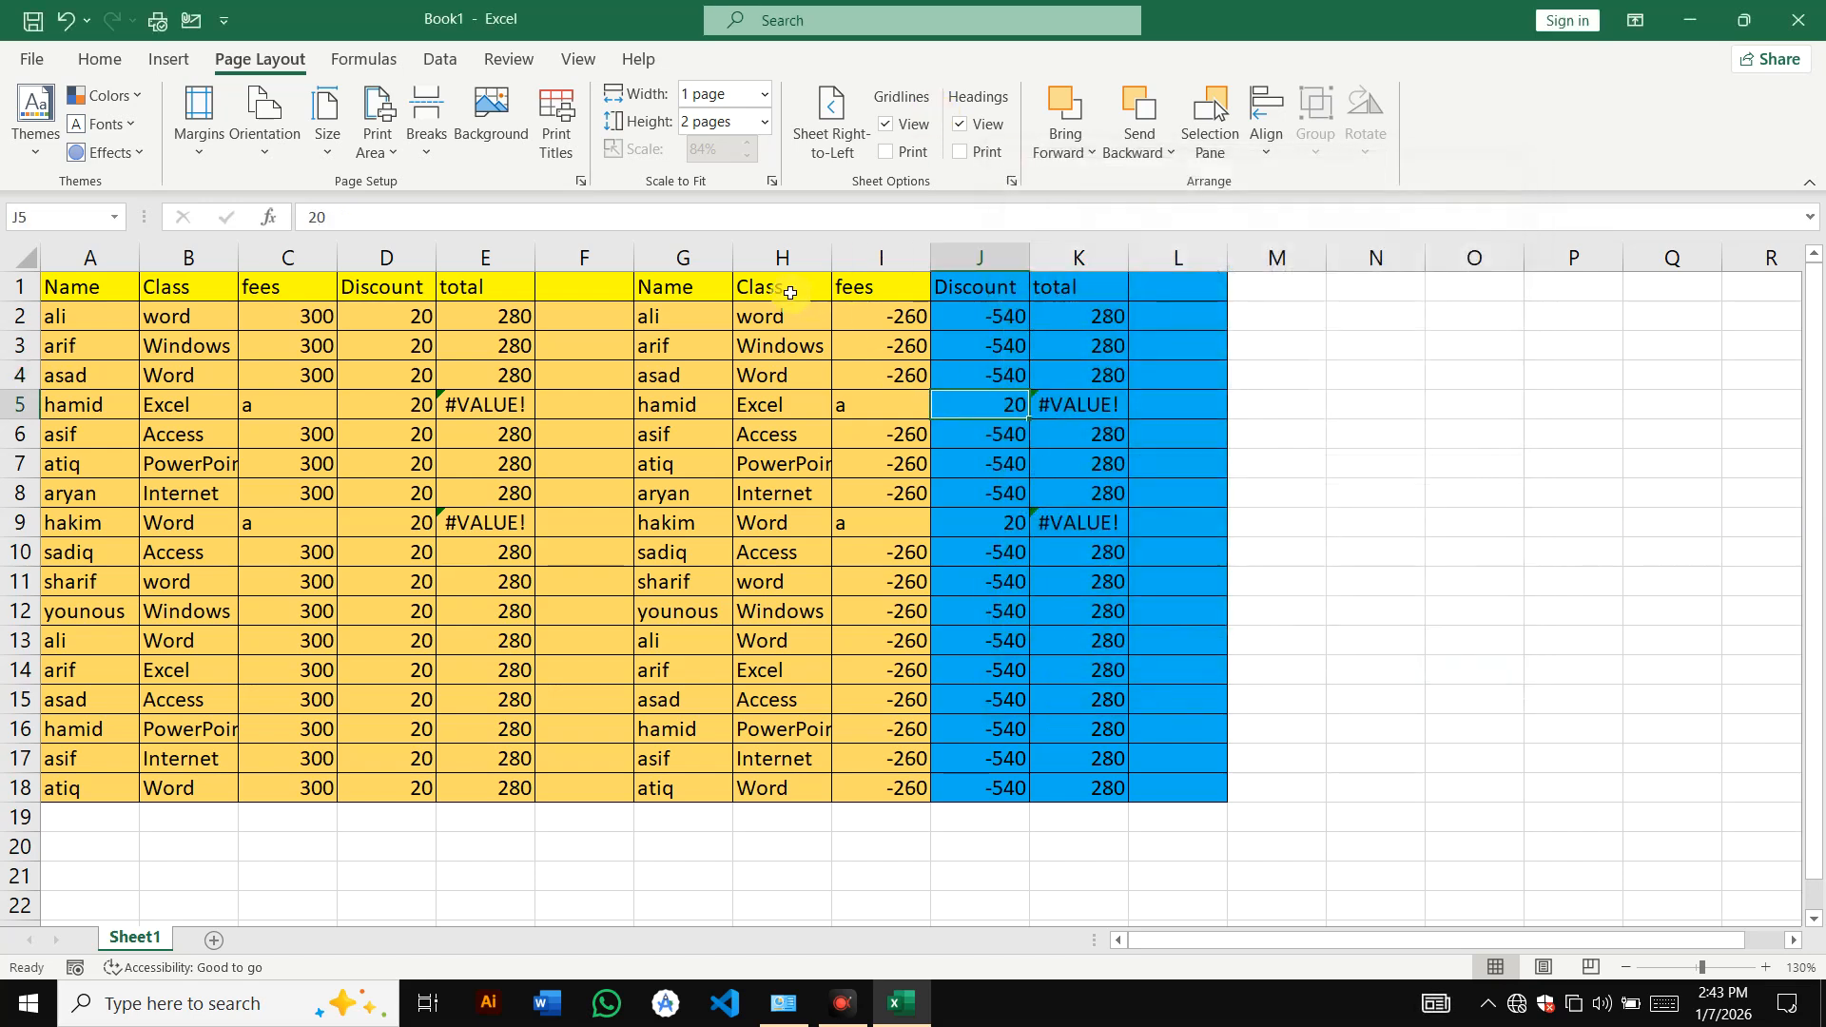
pyautogui.click(706, 323)
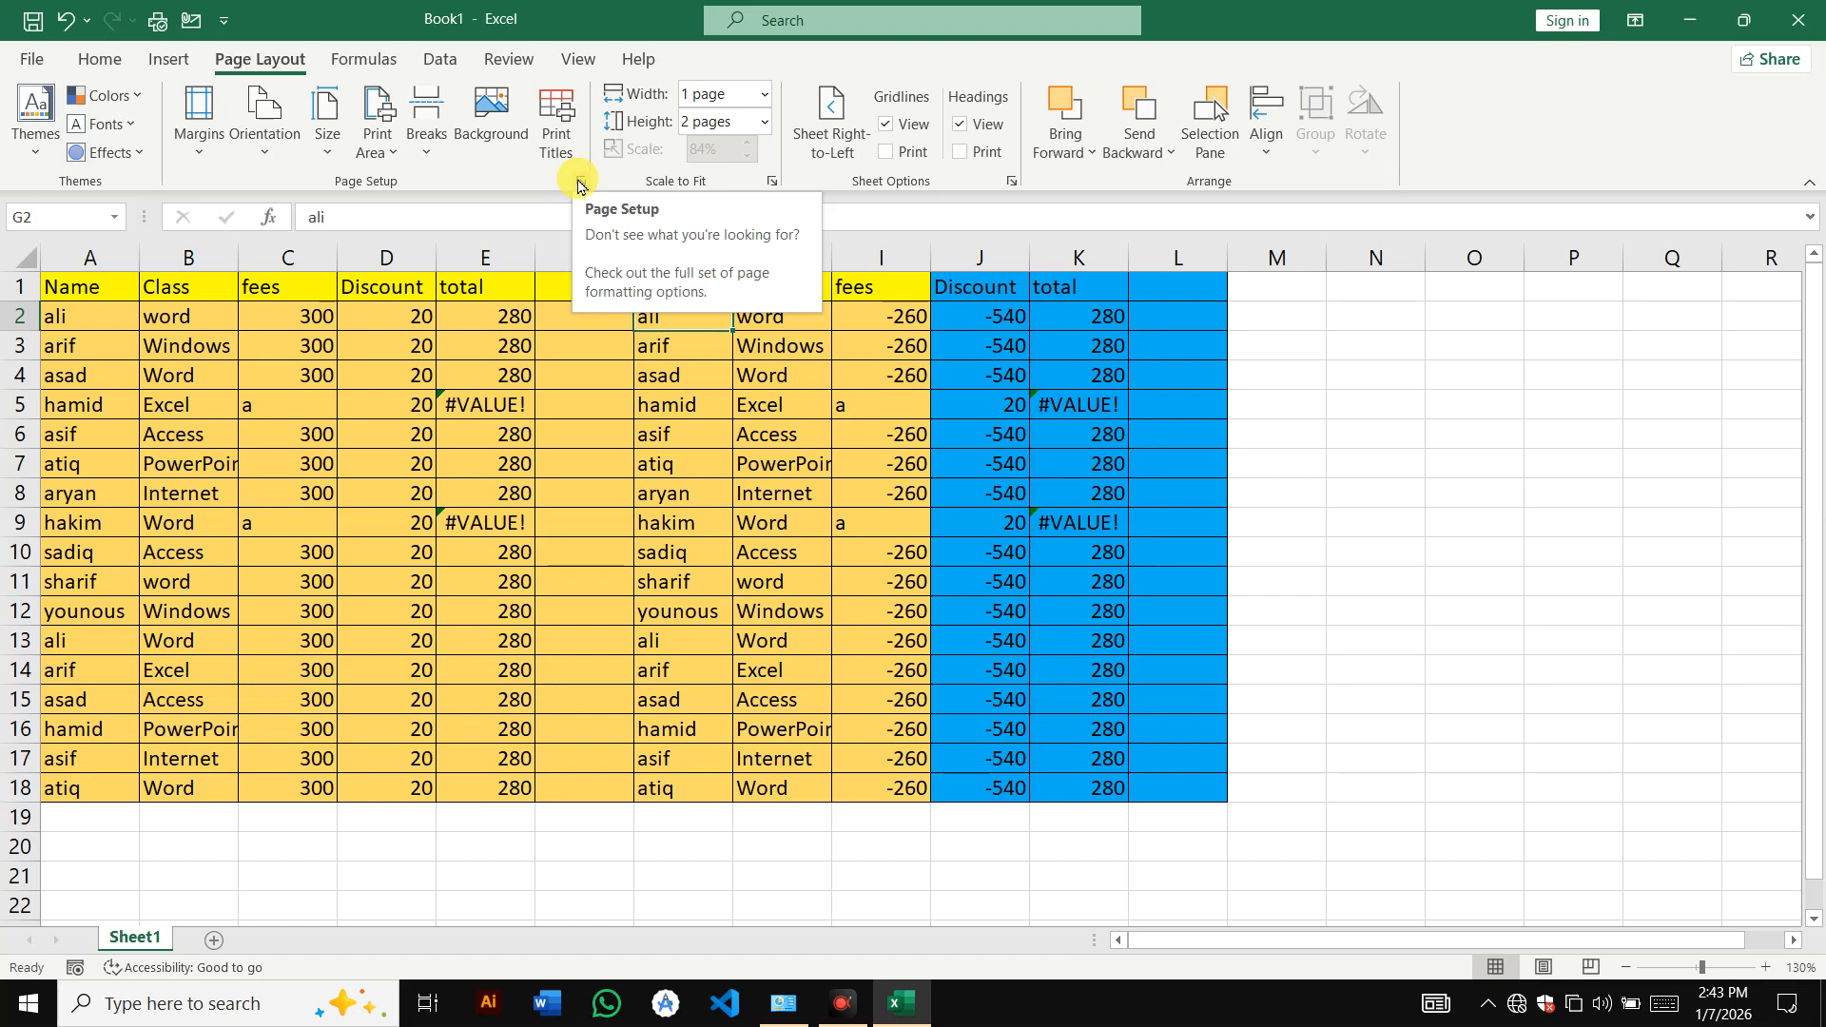
pyautogui.moveTo(53, 297); pyautogui.dragTo(1218, 794)
pyautogui.click(666, 346)
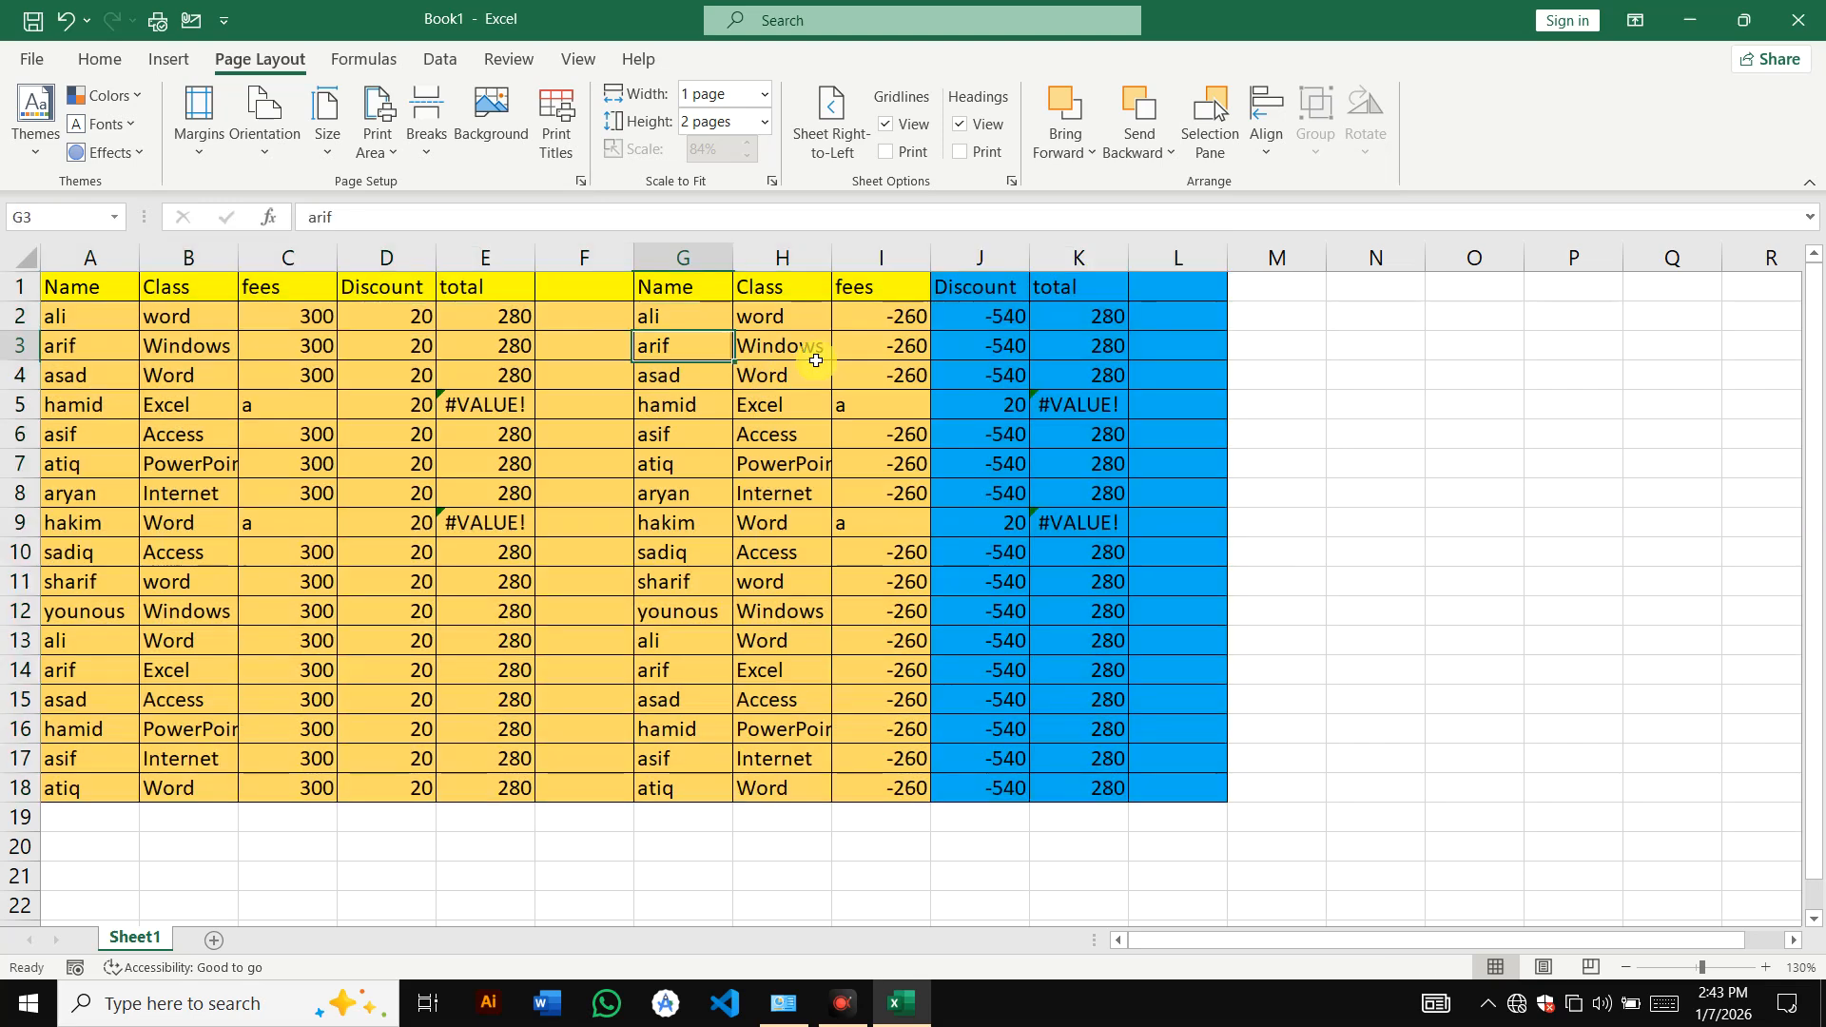
pyautogui.click(574, 157)
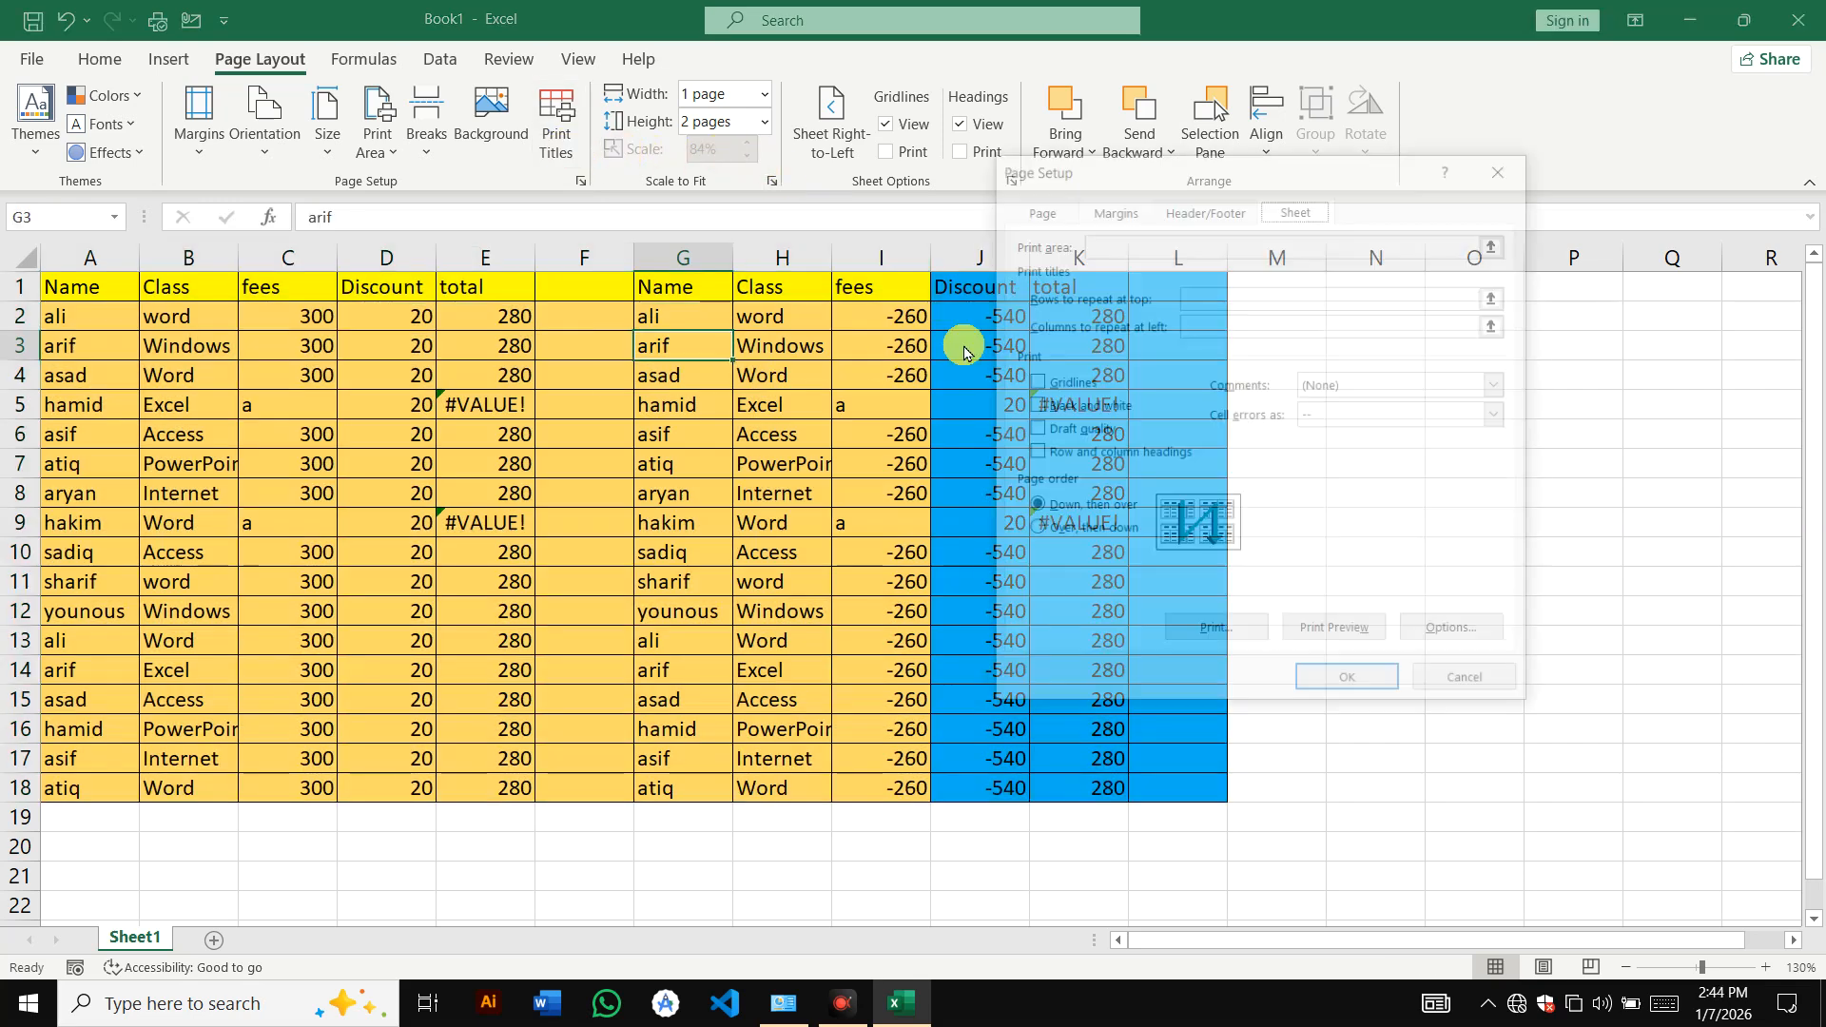
pyautogui.click(1349, 680)
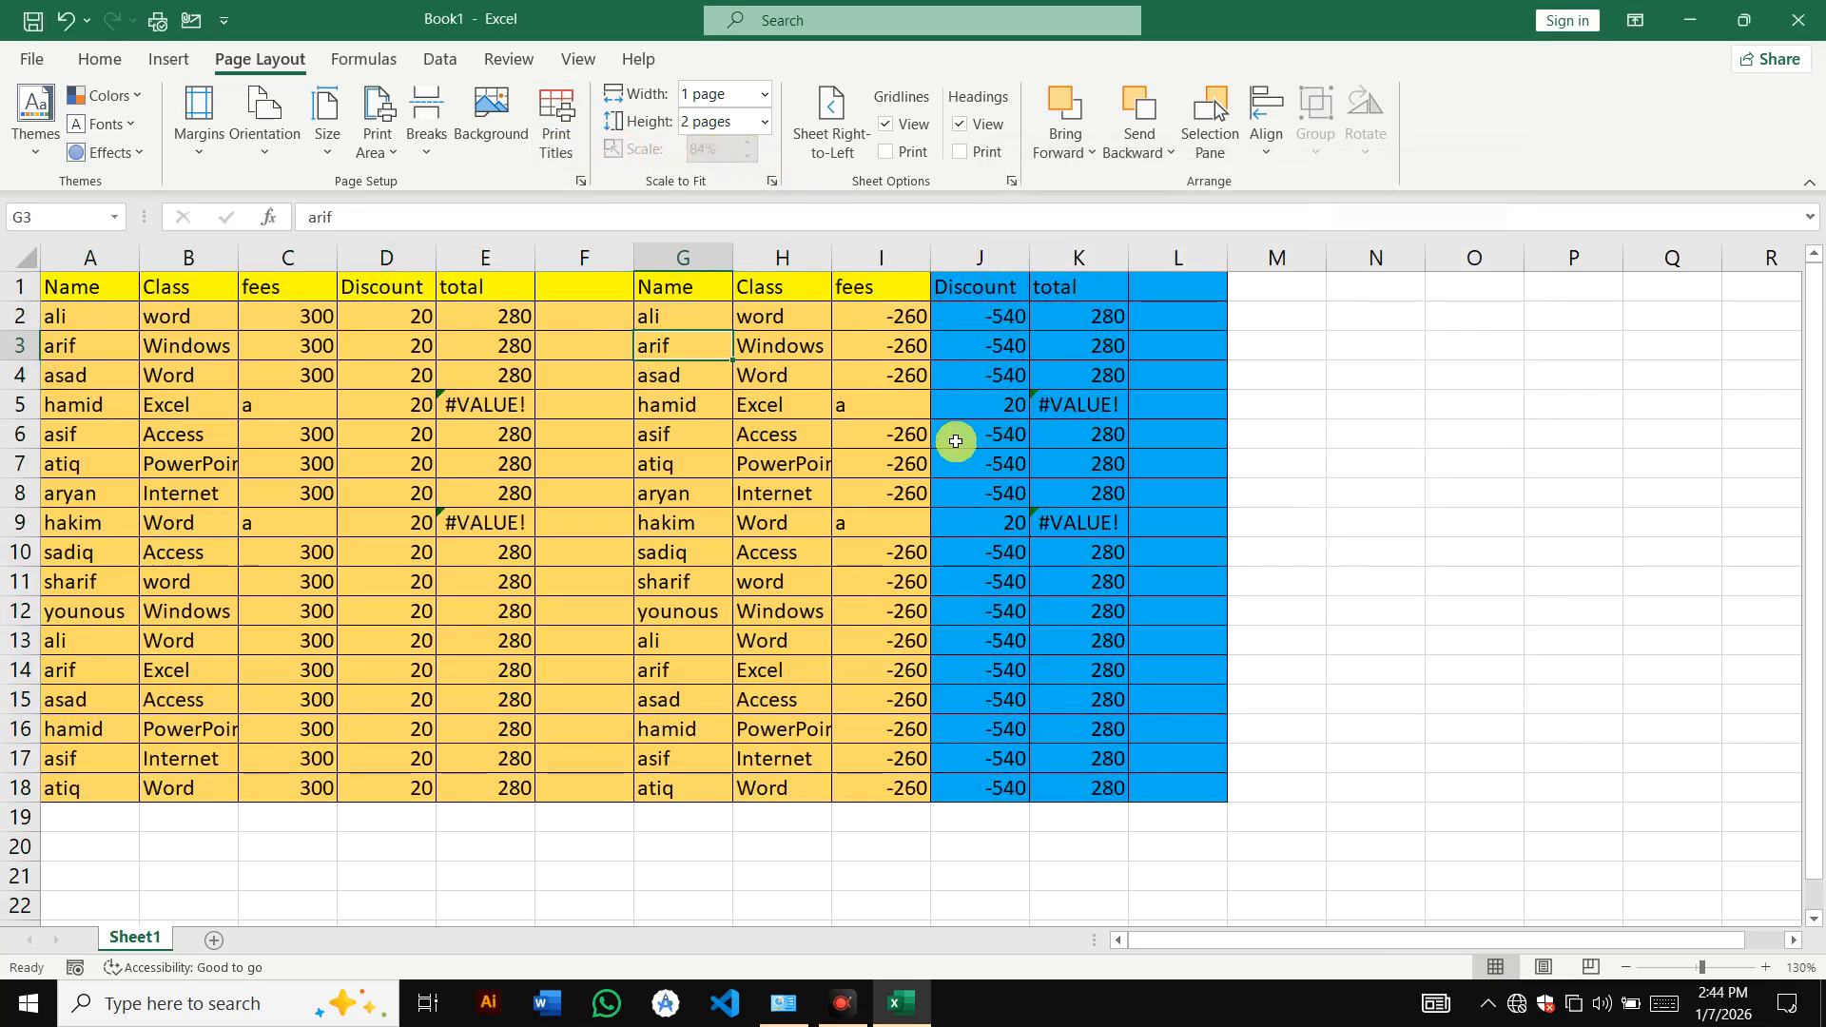
# - Switch the page scaling from Fit to back to Adjust to, at 84% of normal size
pyautogui.click(918, 404)
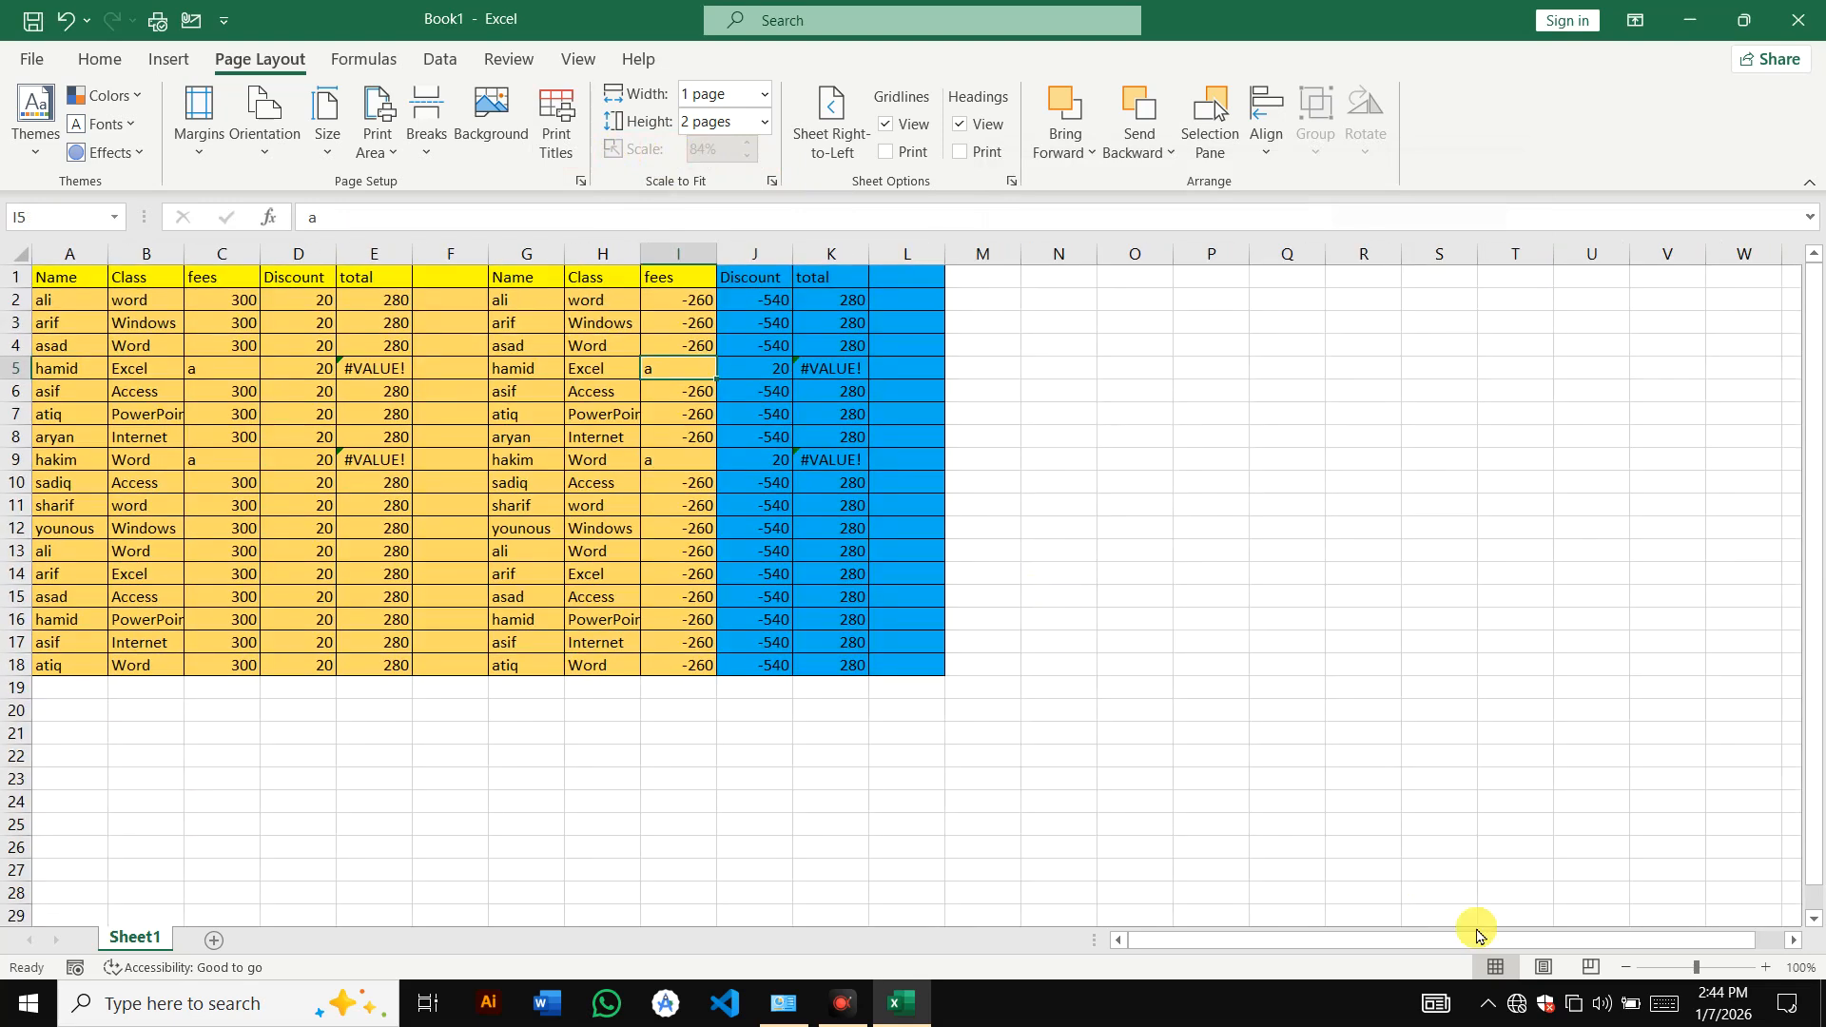
pyautogui.click(1542, 968)
pyautogui.click(1504, 969)
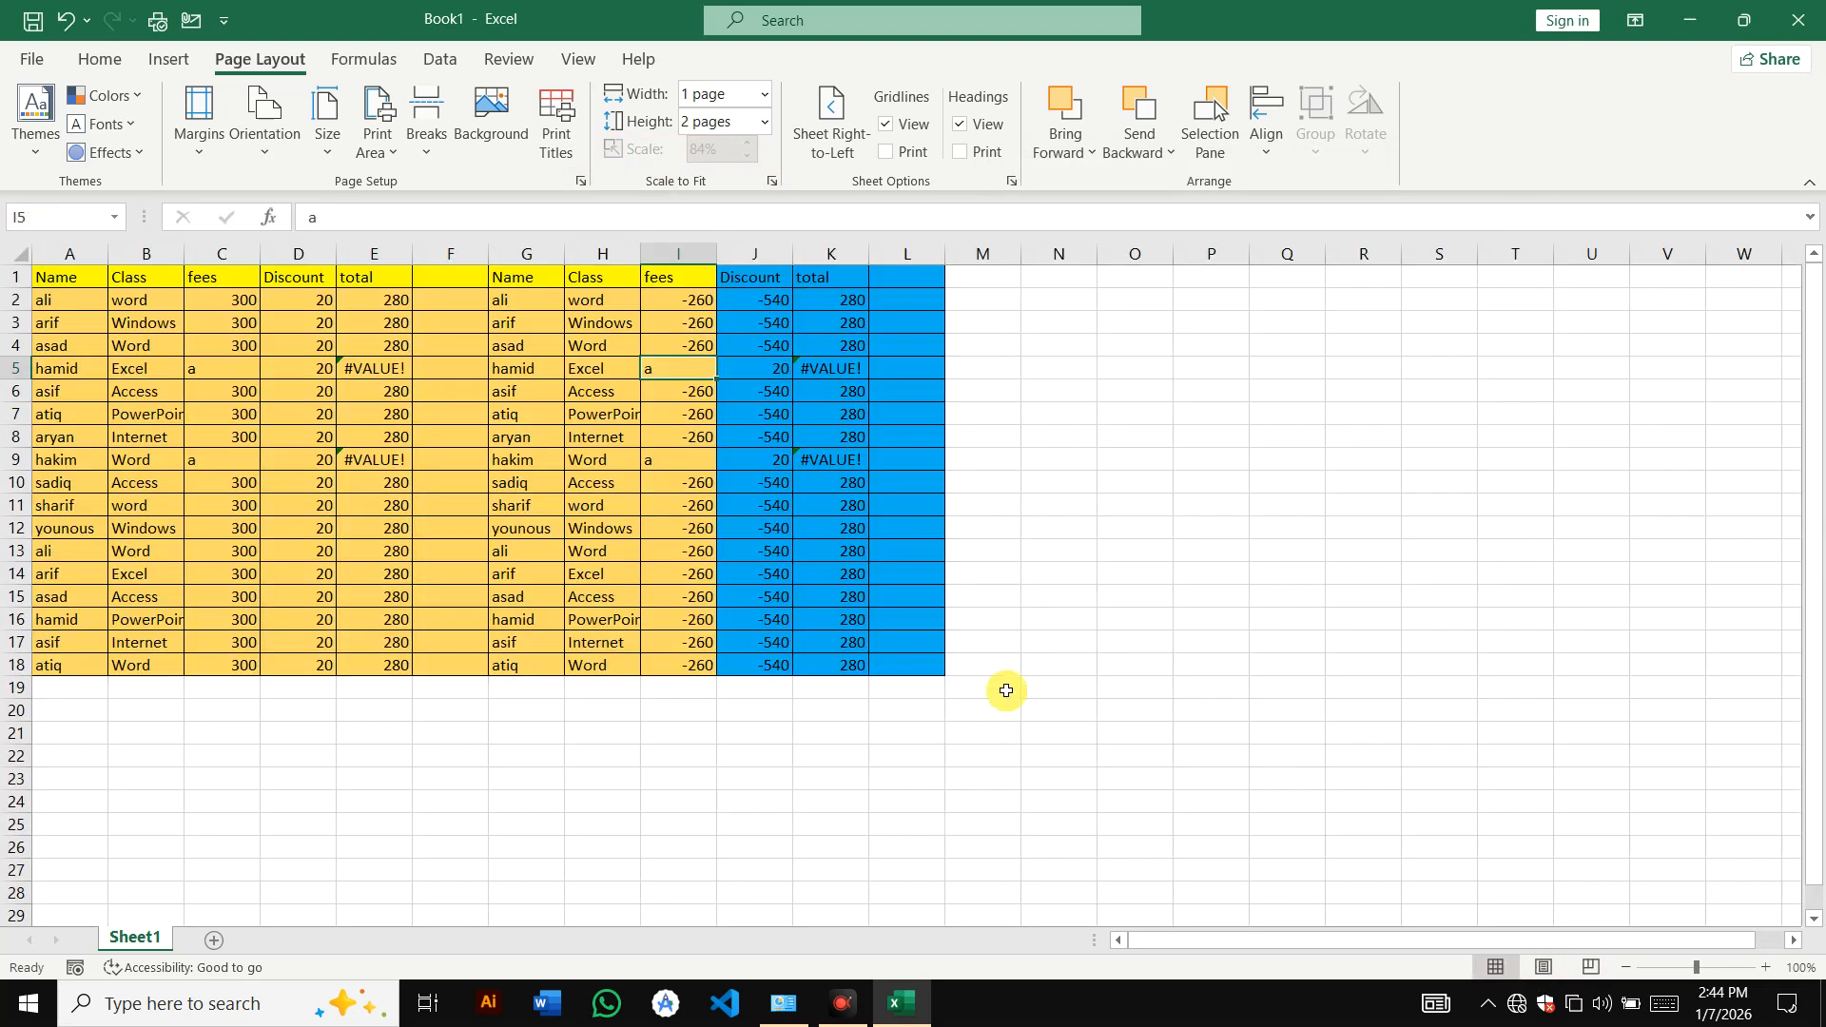
pyautogui.click(809, 436)
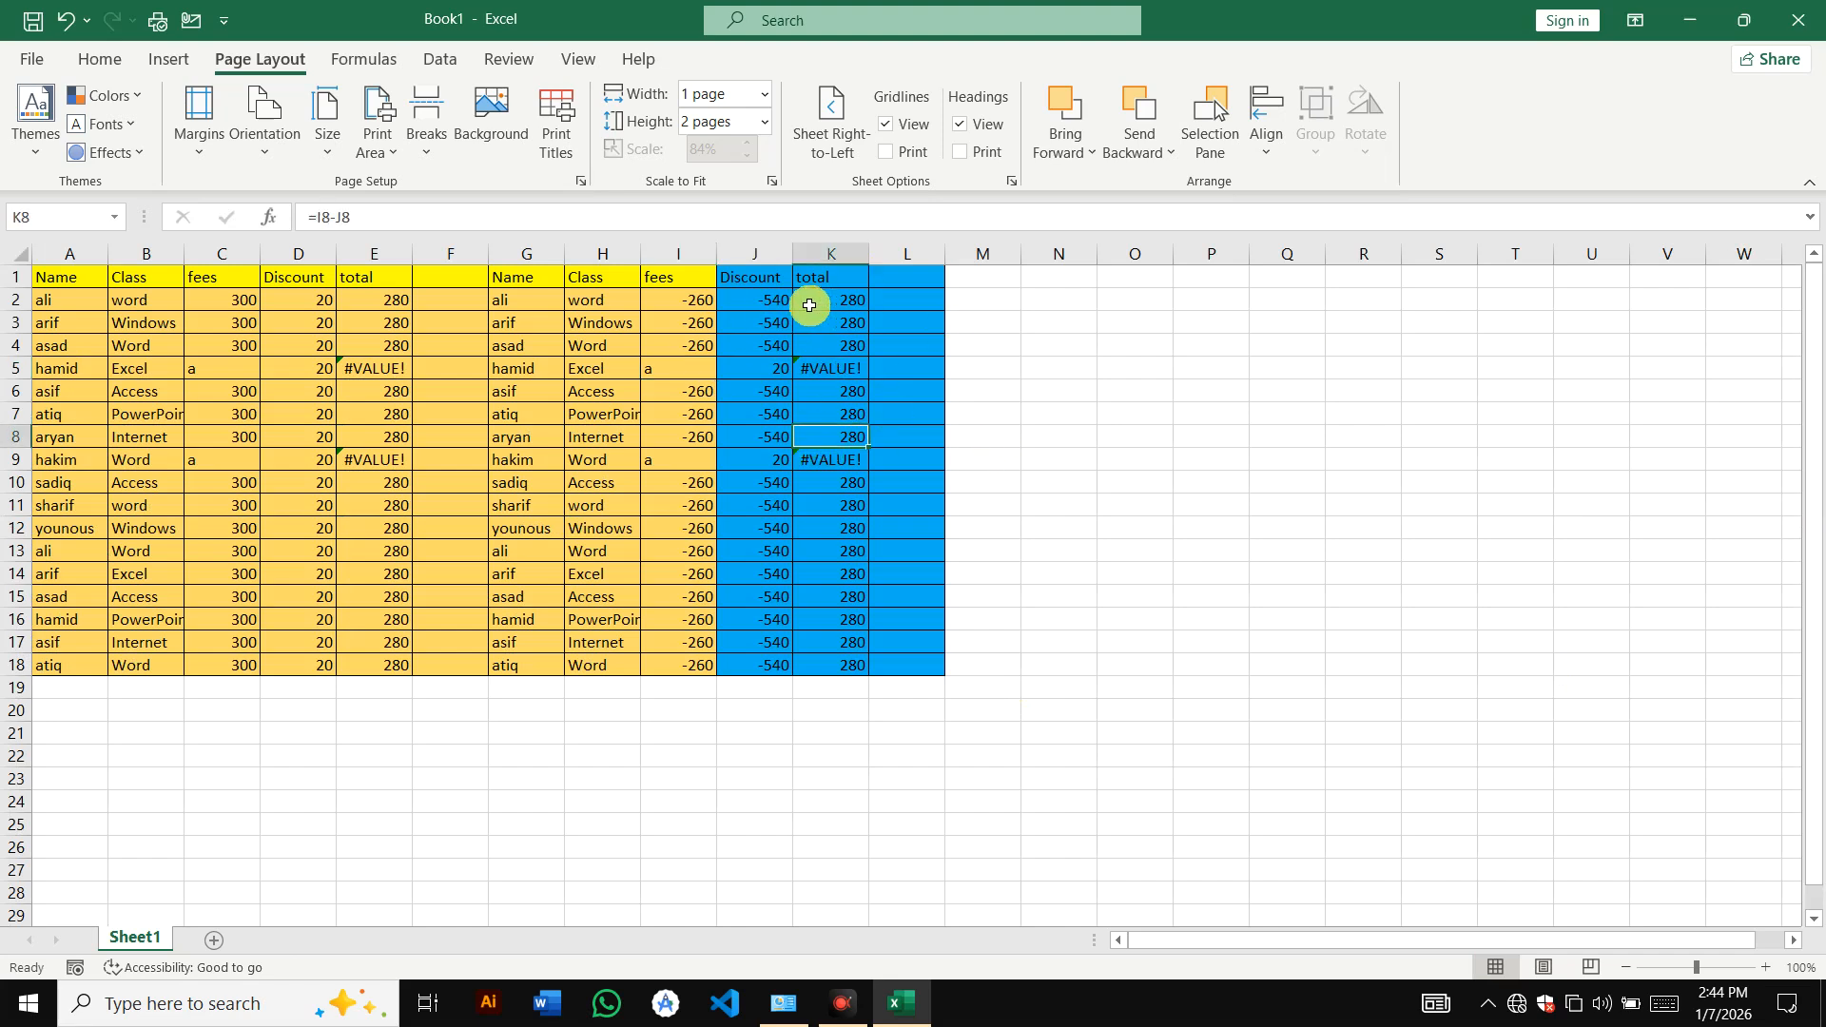
pyautogui.click(771, 182)
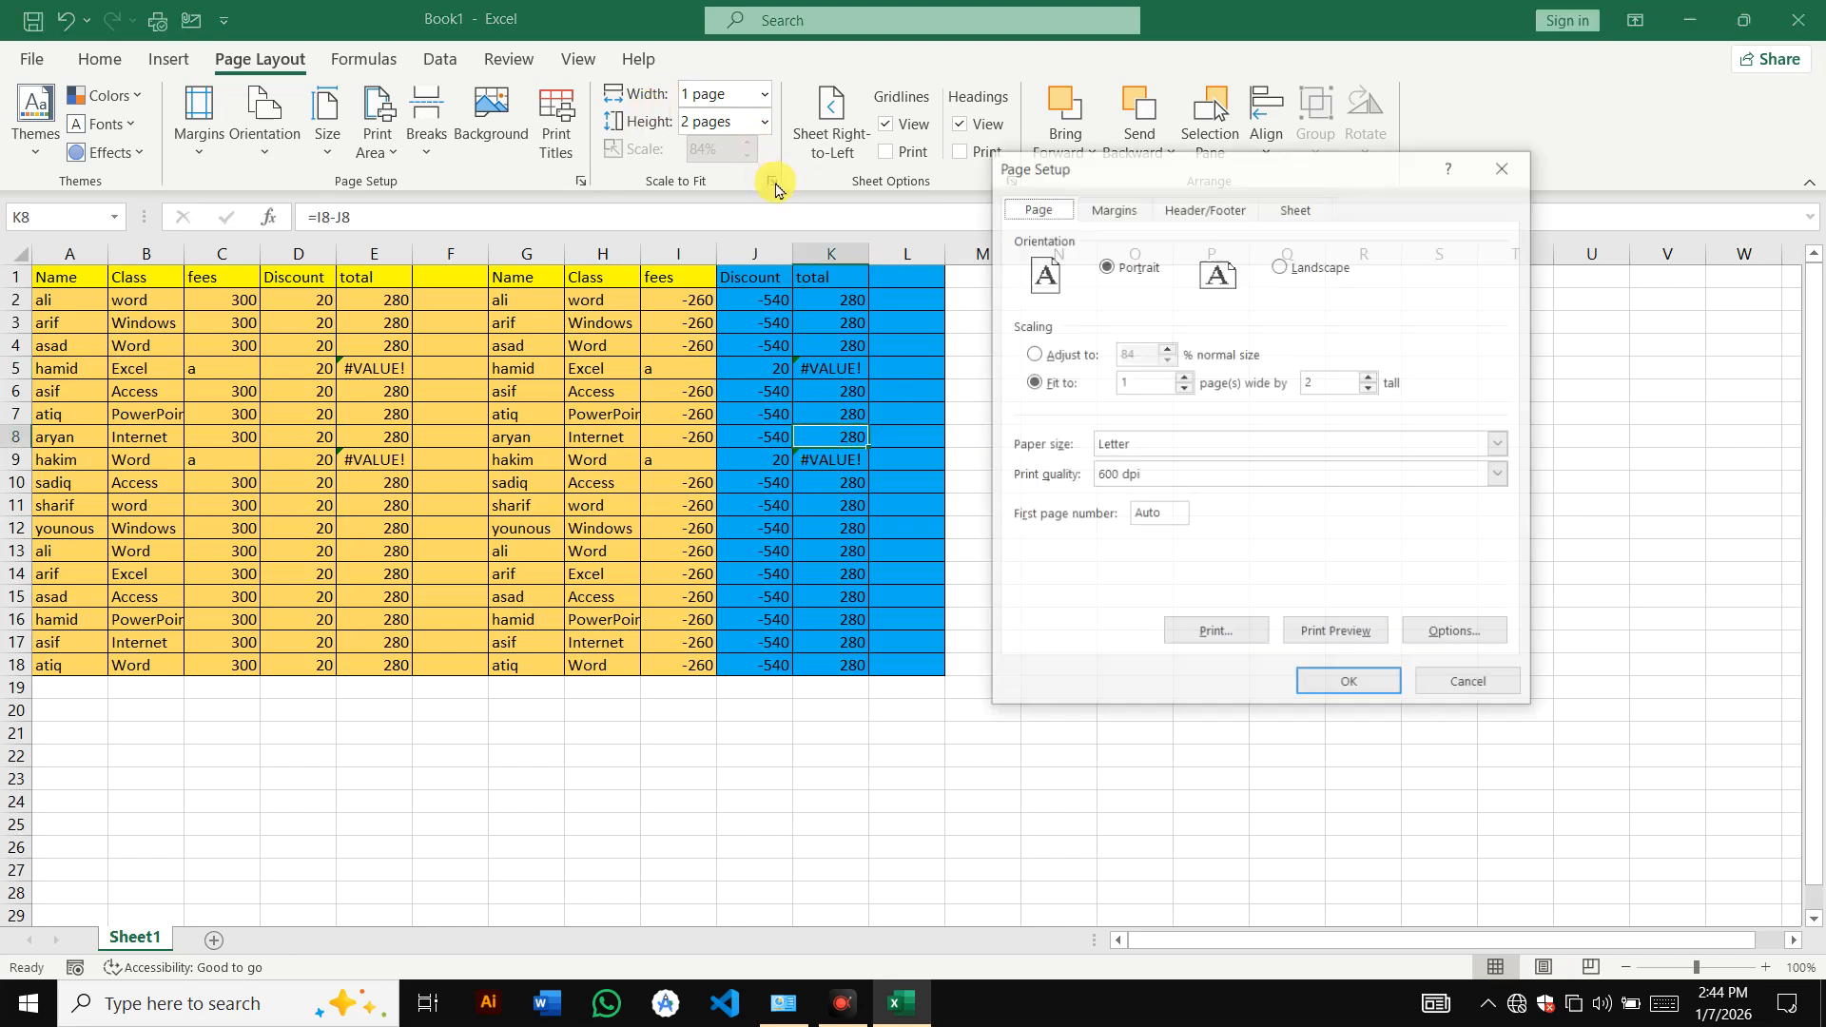
pyautogui.click(1099, 354)
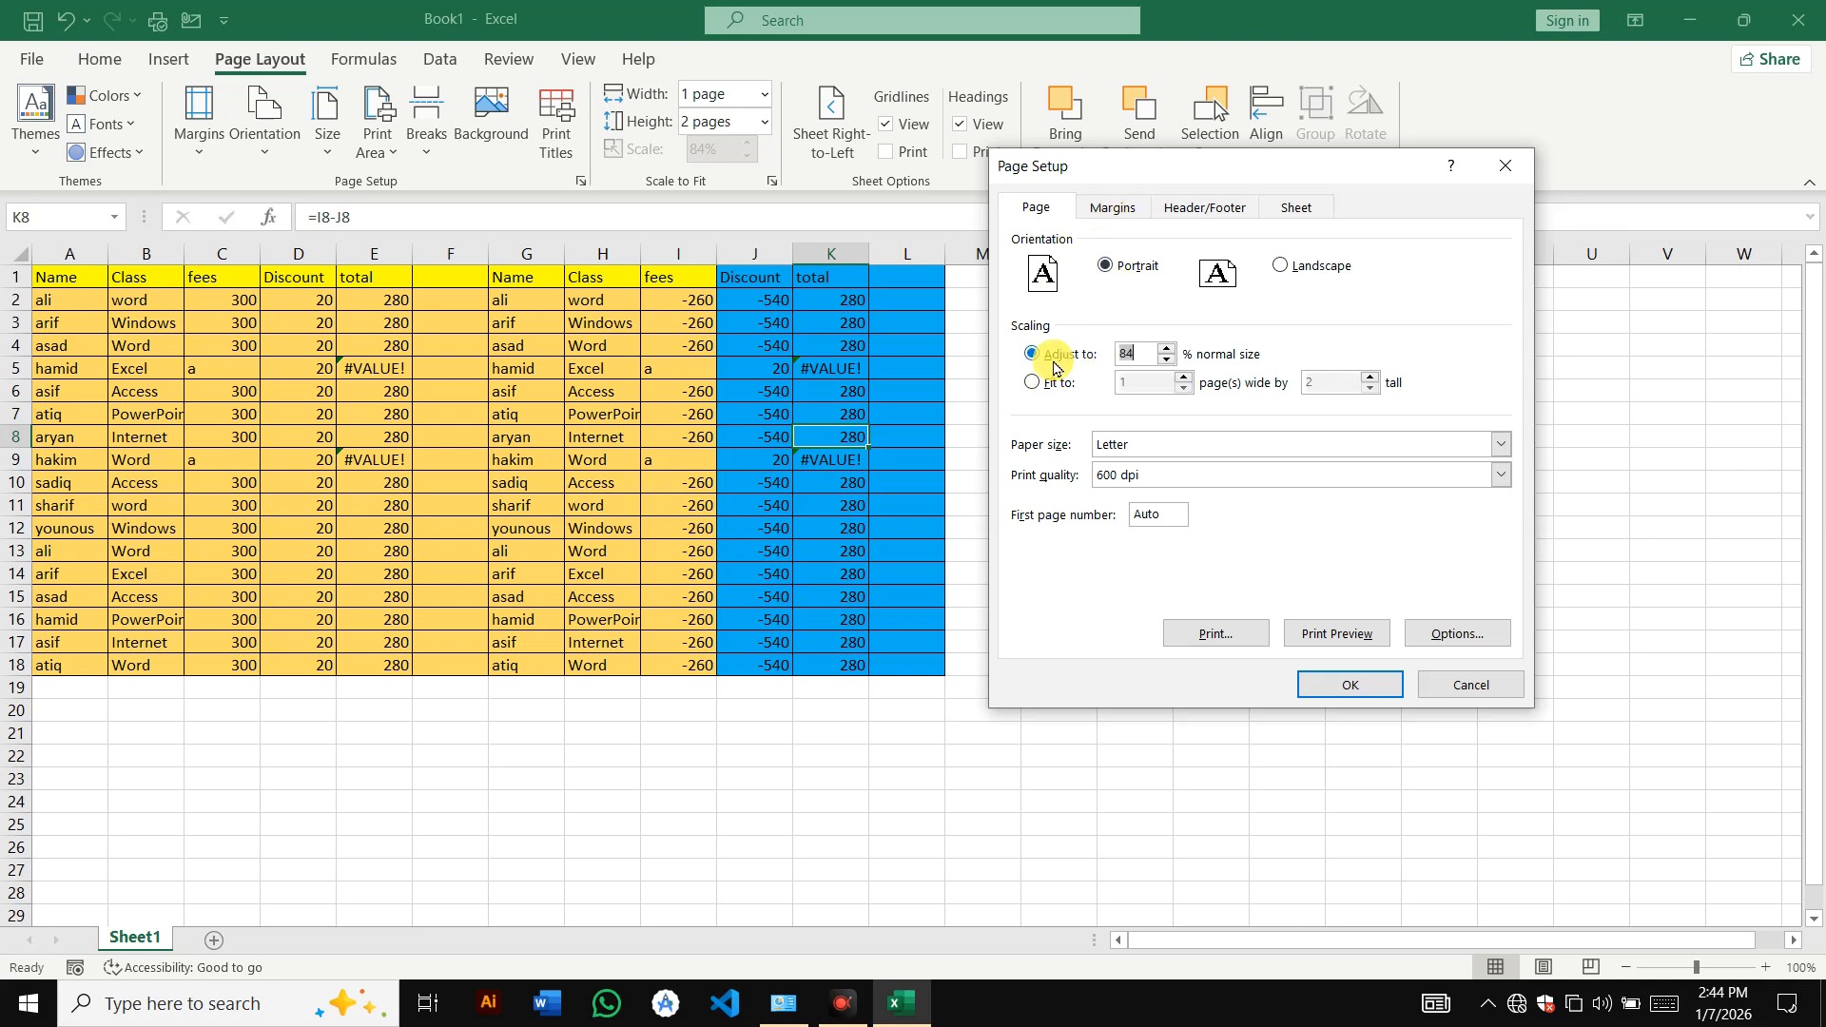
pyautogui.click(1346, 684)
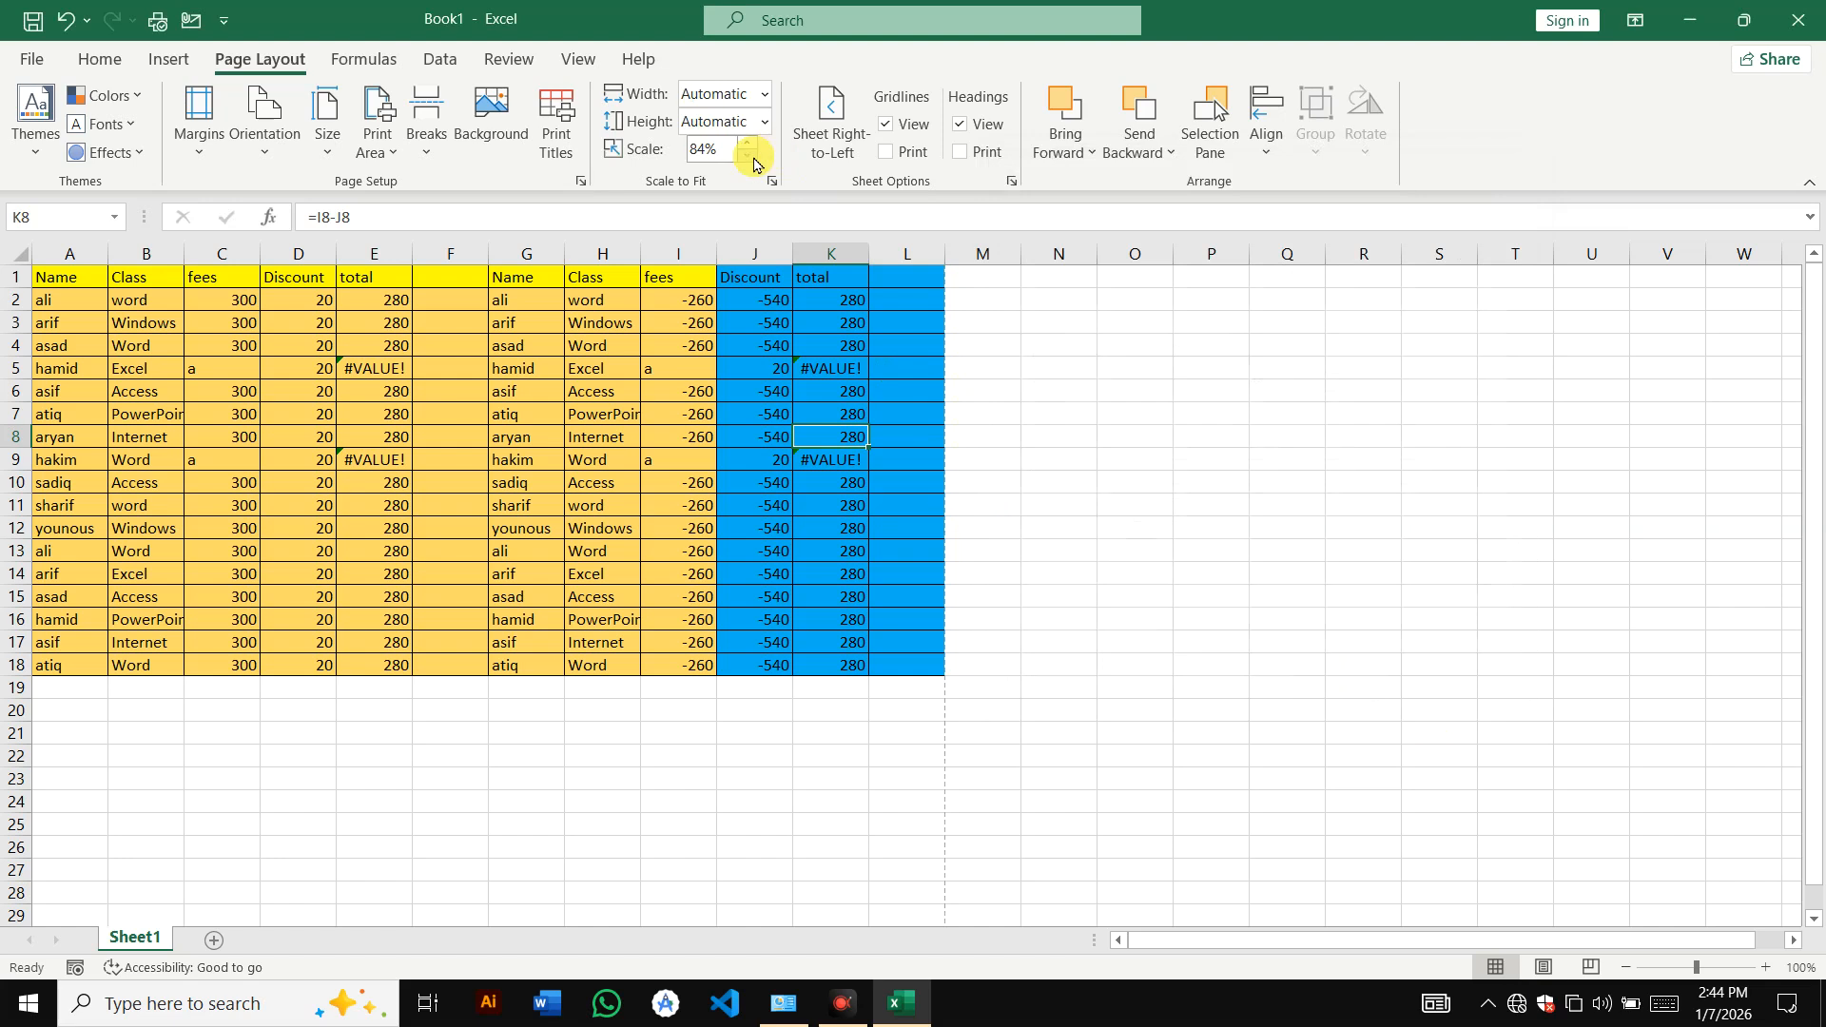
# - Set the page scaling to 100% of normal size in Page Setup
pyautogui.click(772, 182)
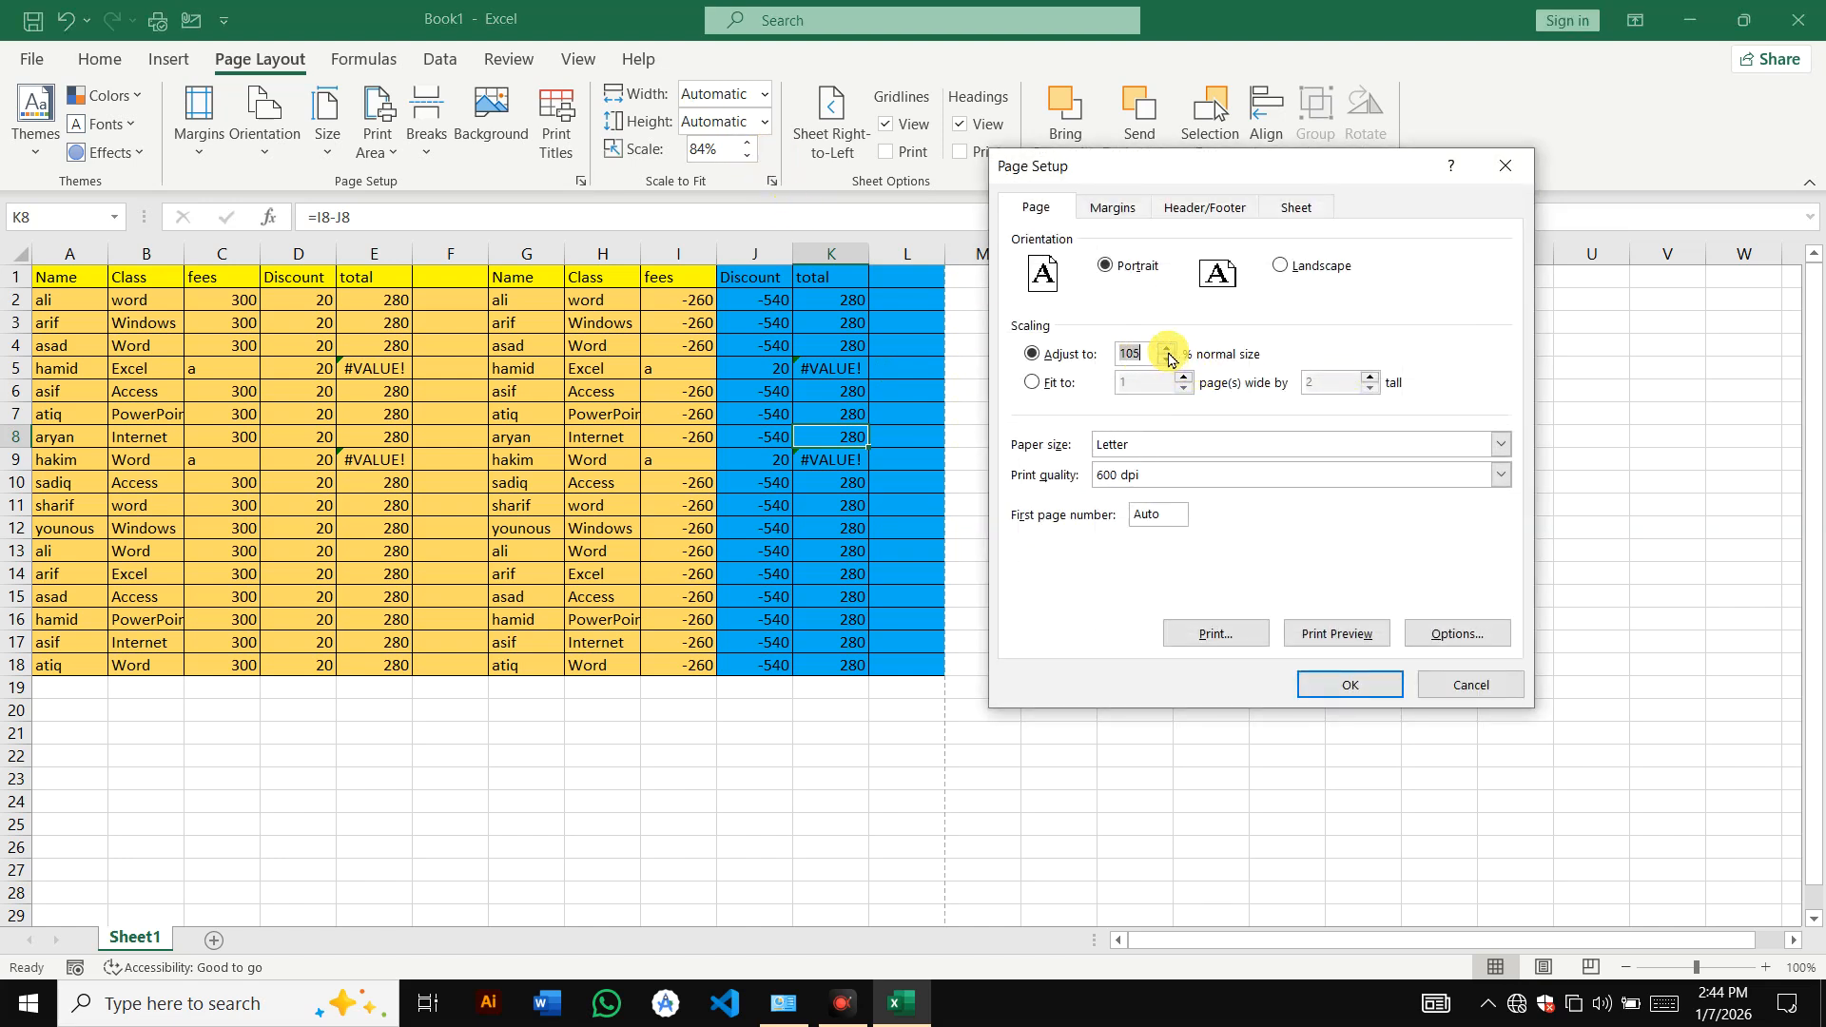
pyautogui.click(1168, 361)
pyautogui.click(1350, 685)
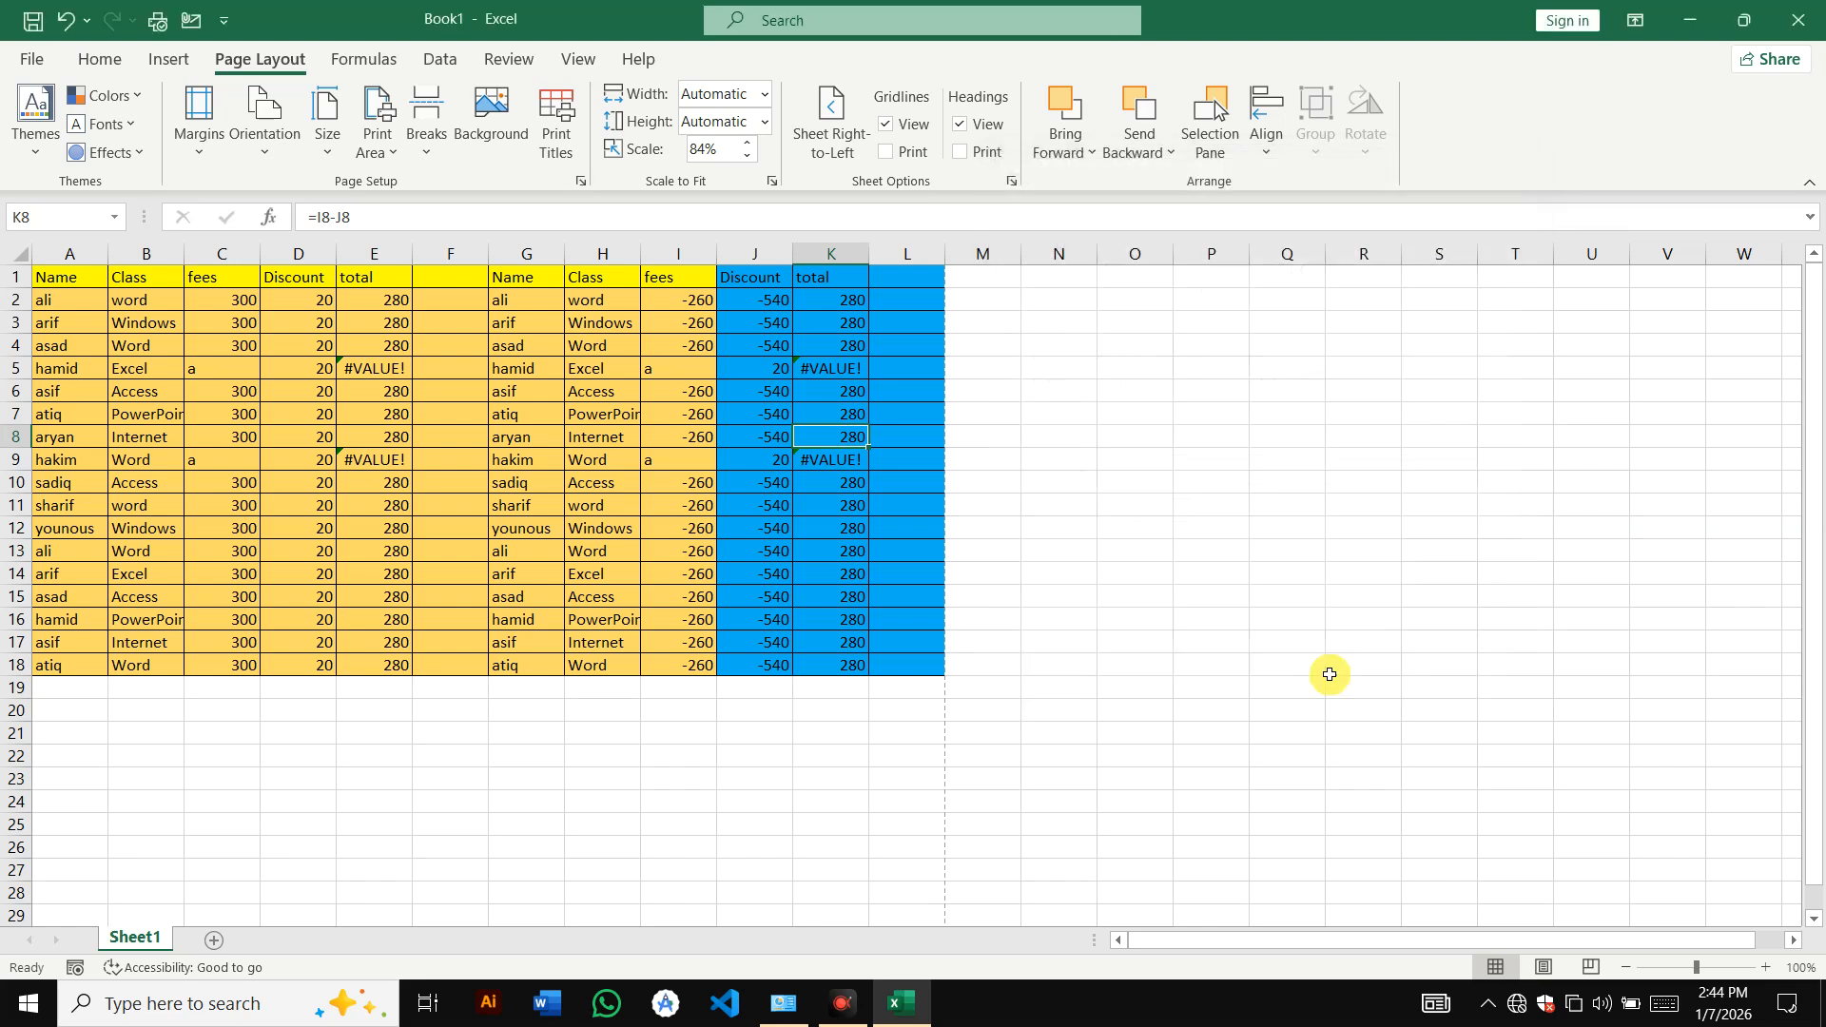
pyautogui.click(1027, 524)
pyautogui.click(823, 281)
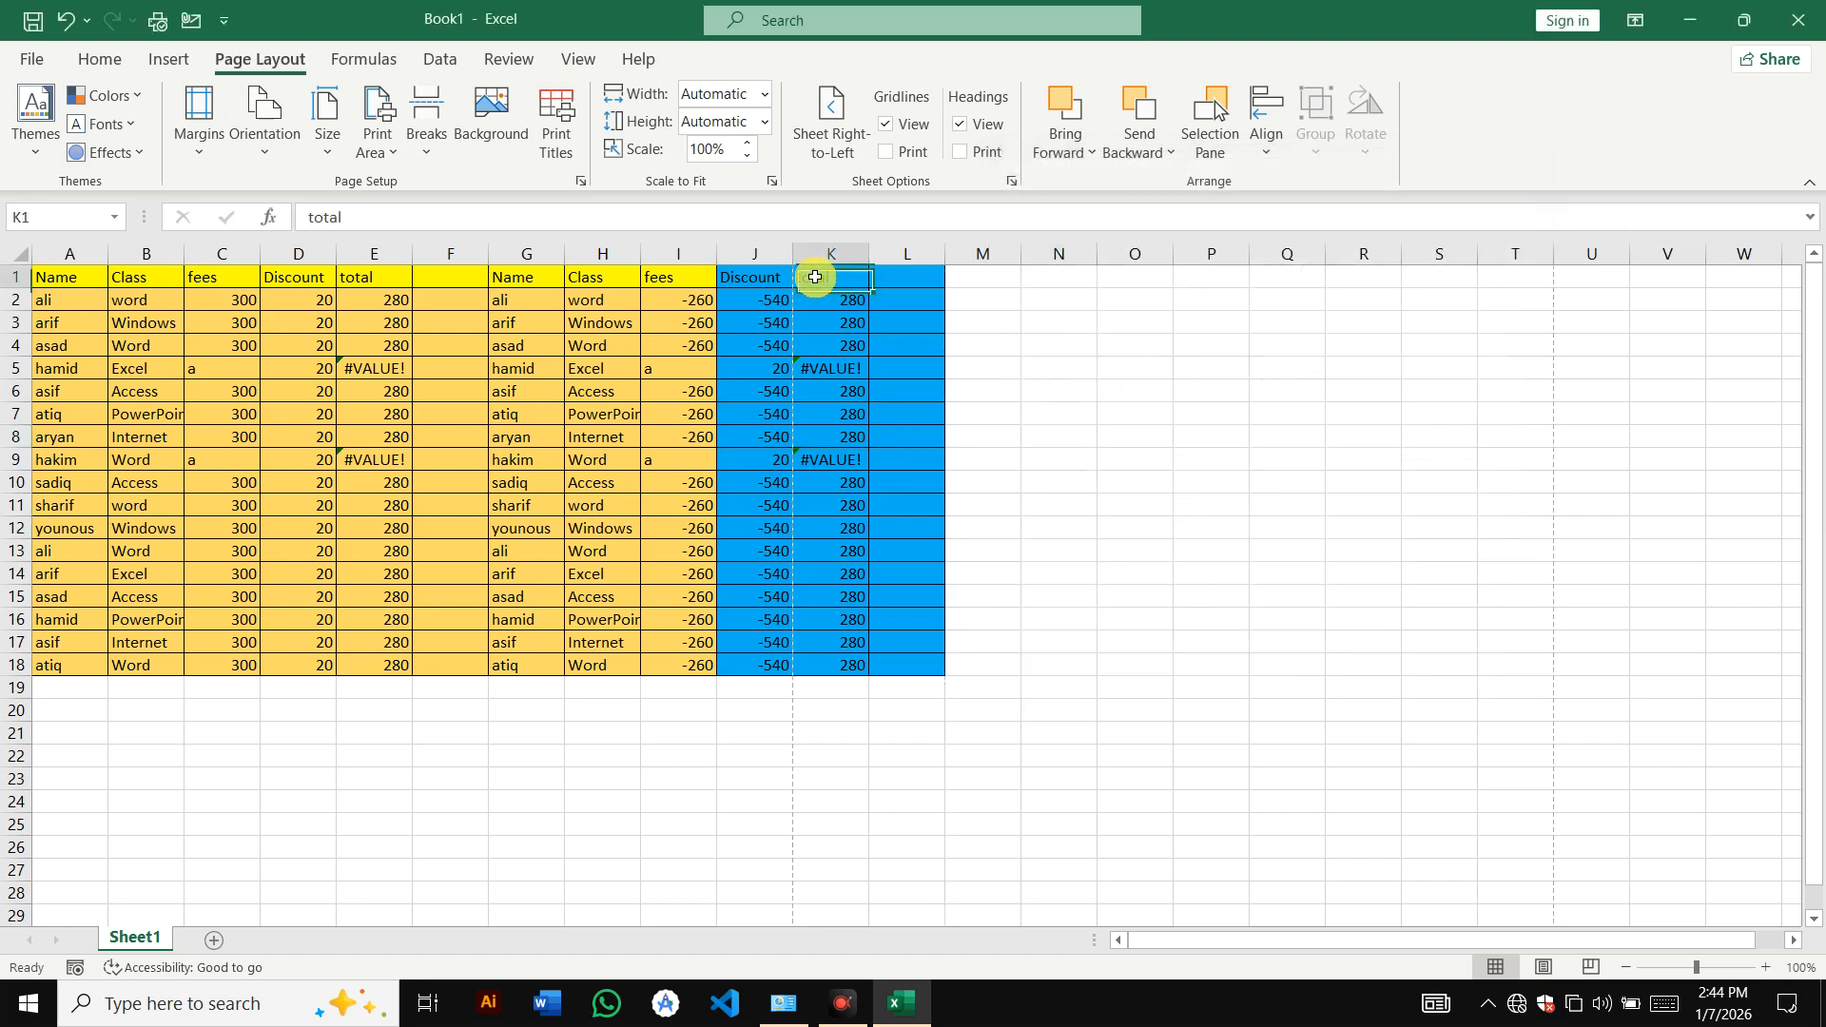
# - Examine how the table splits across pages, on the sheet and in the print preview
pyautogui.click(549, 300)
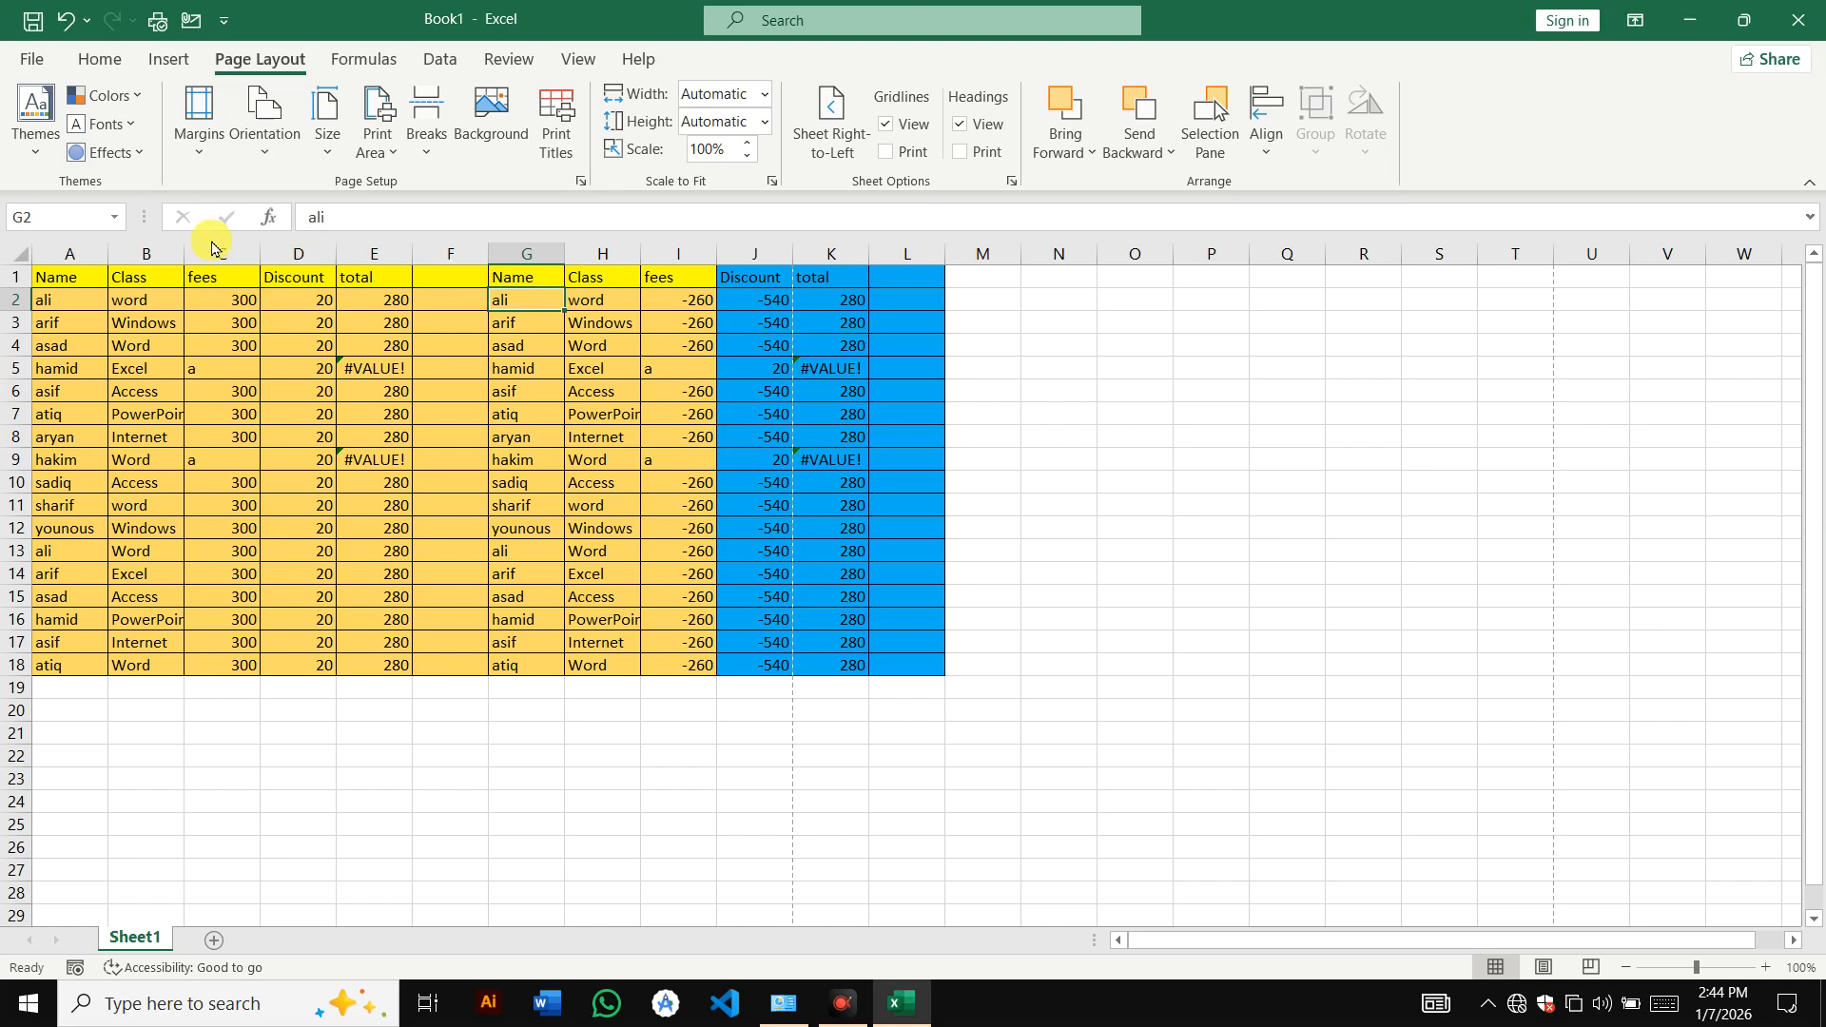
pyautogui.moveTo(49, 279); pyautogui.dragTo(930, 659)
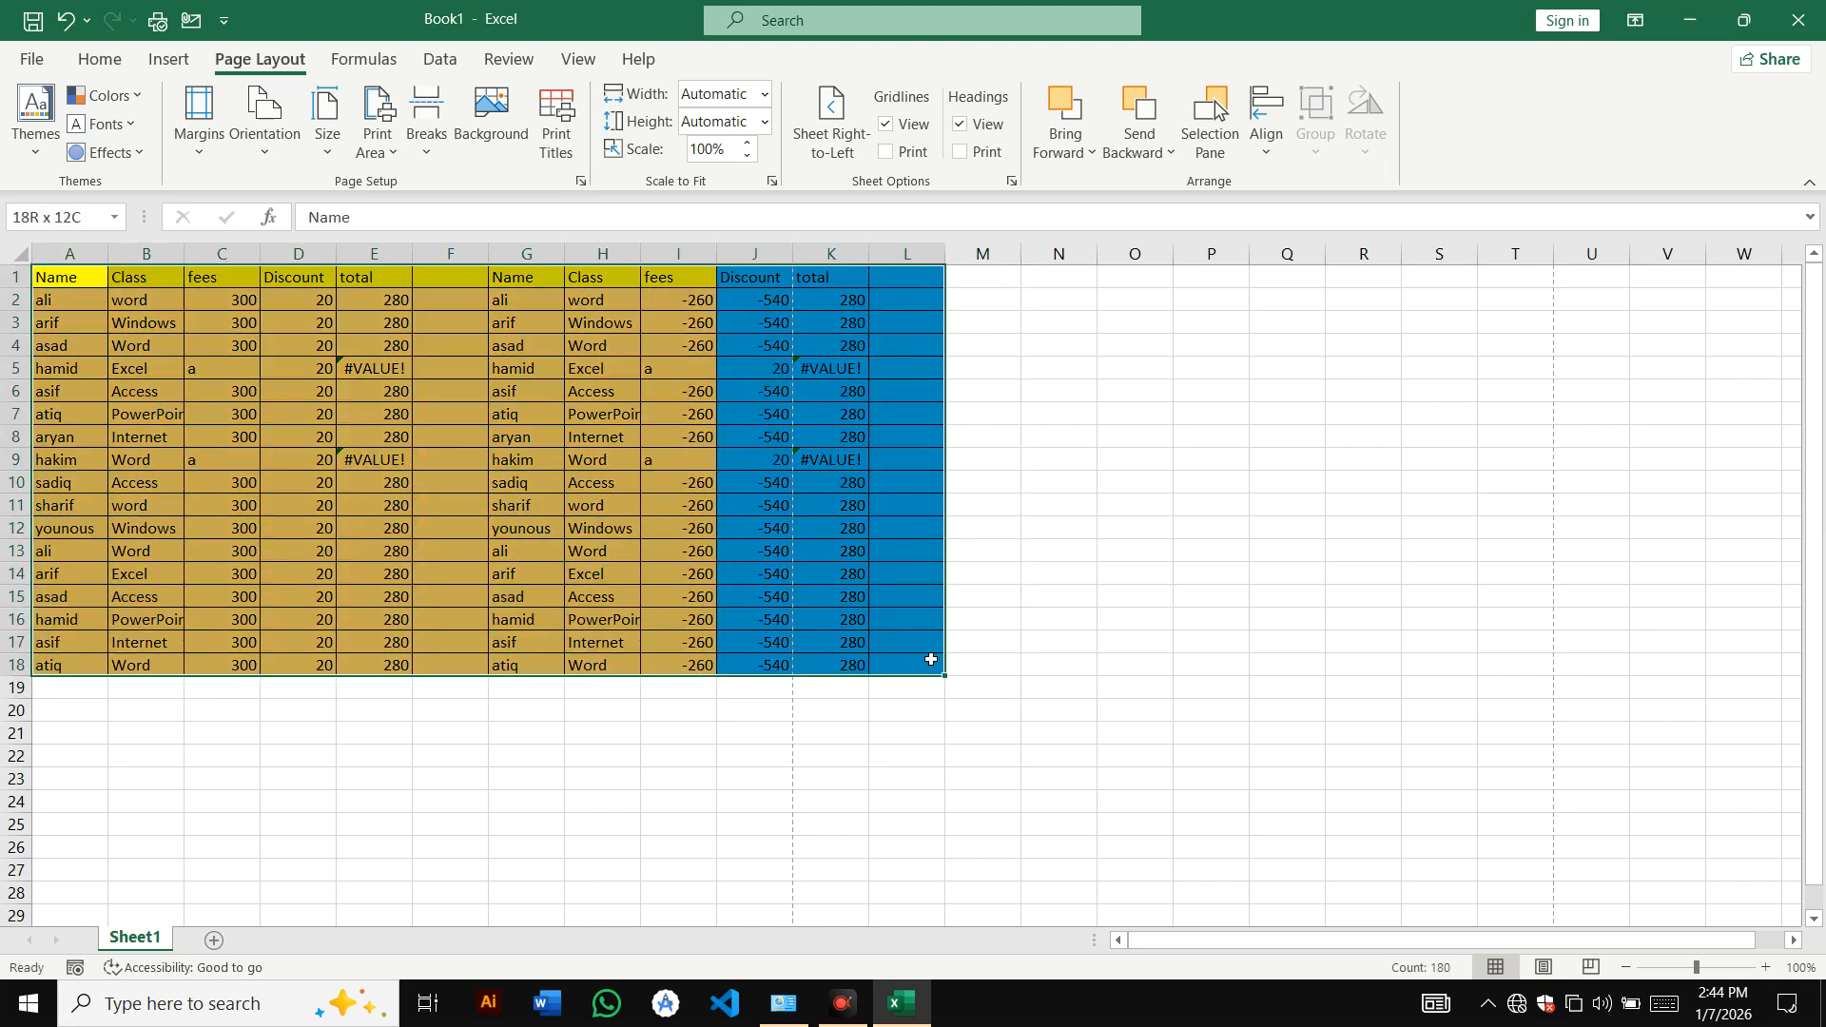
pyautogui.click(899, 529)
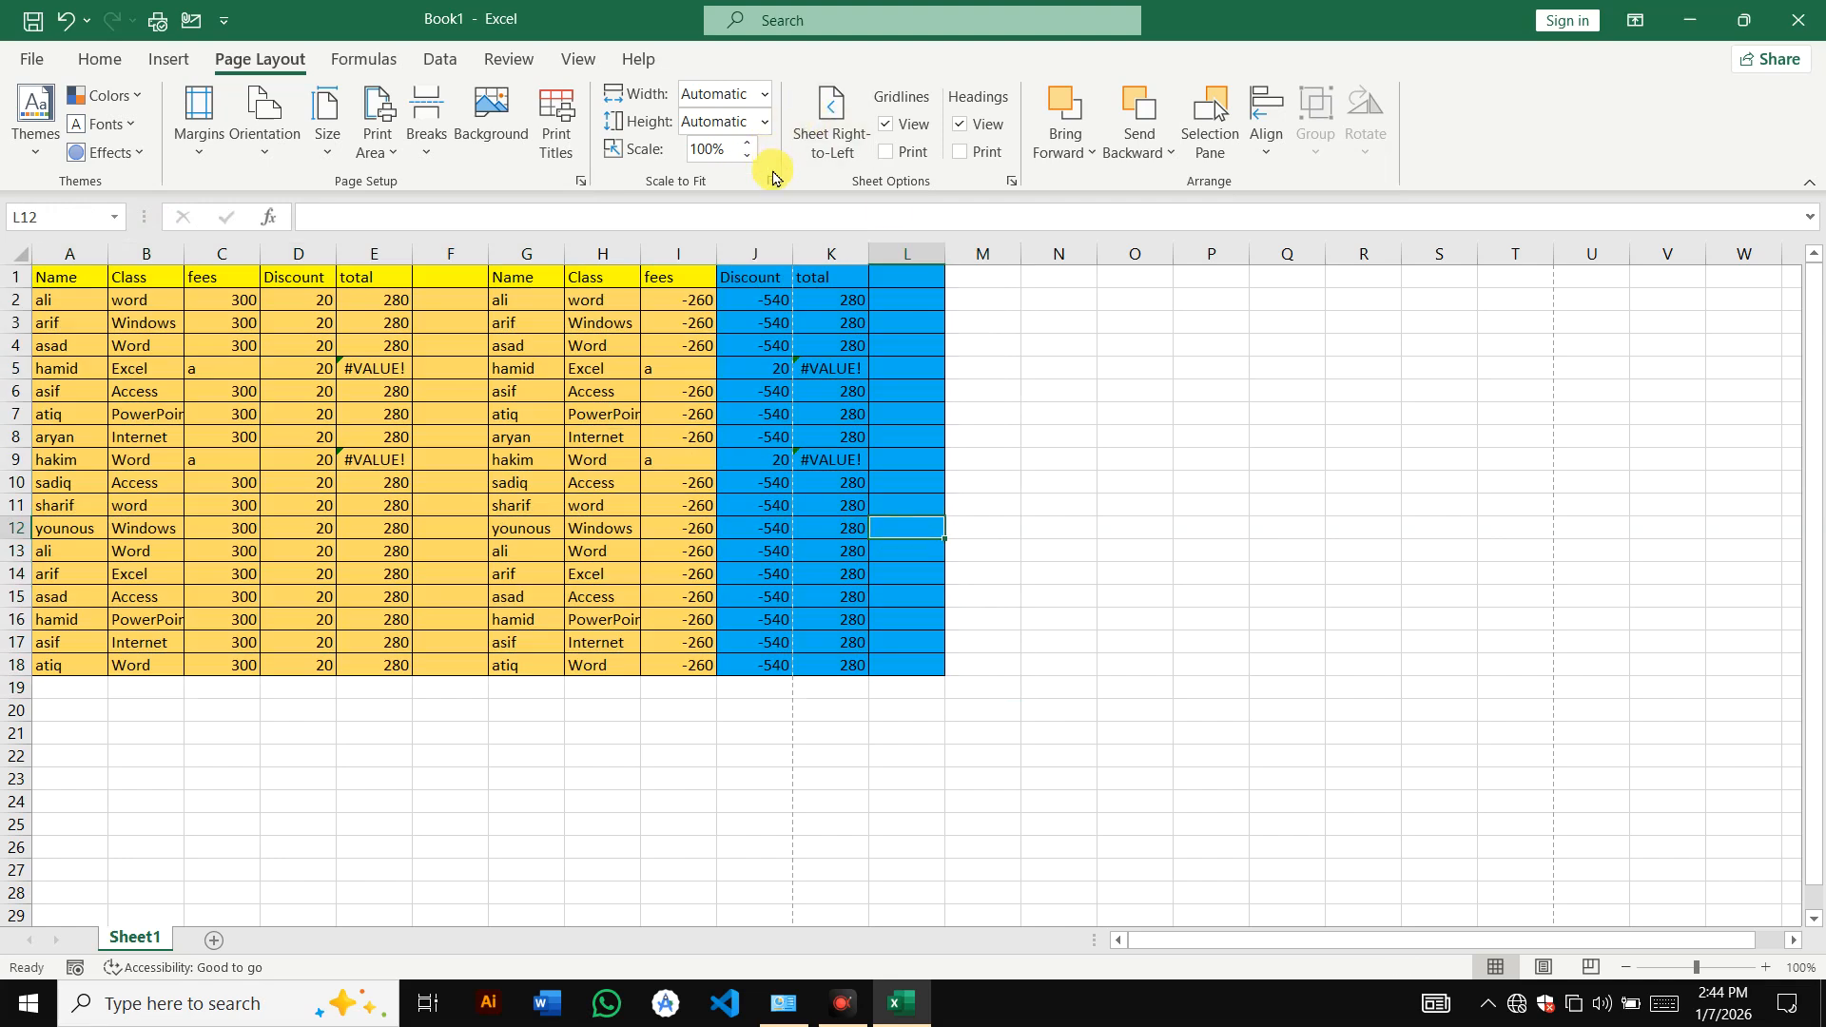
pyautogui.click(842, 370)
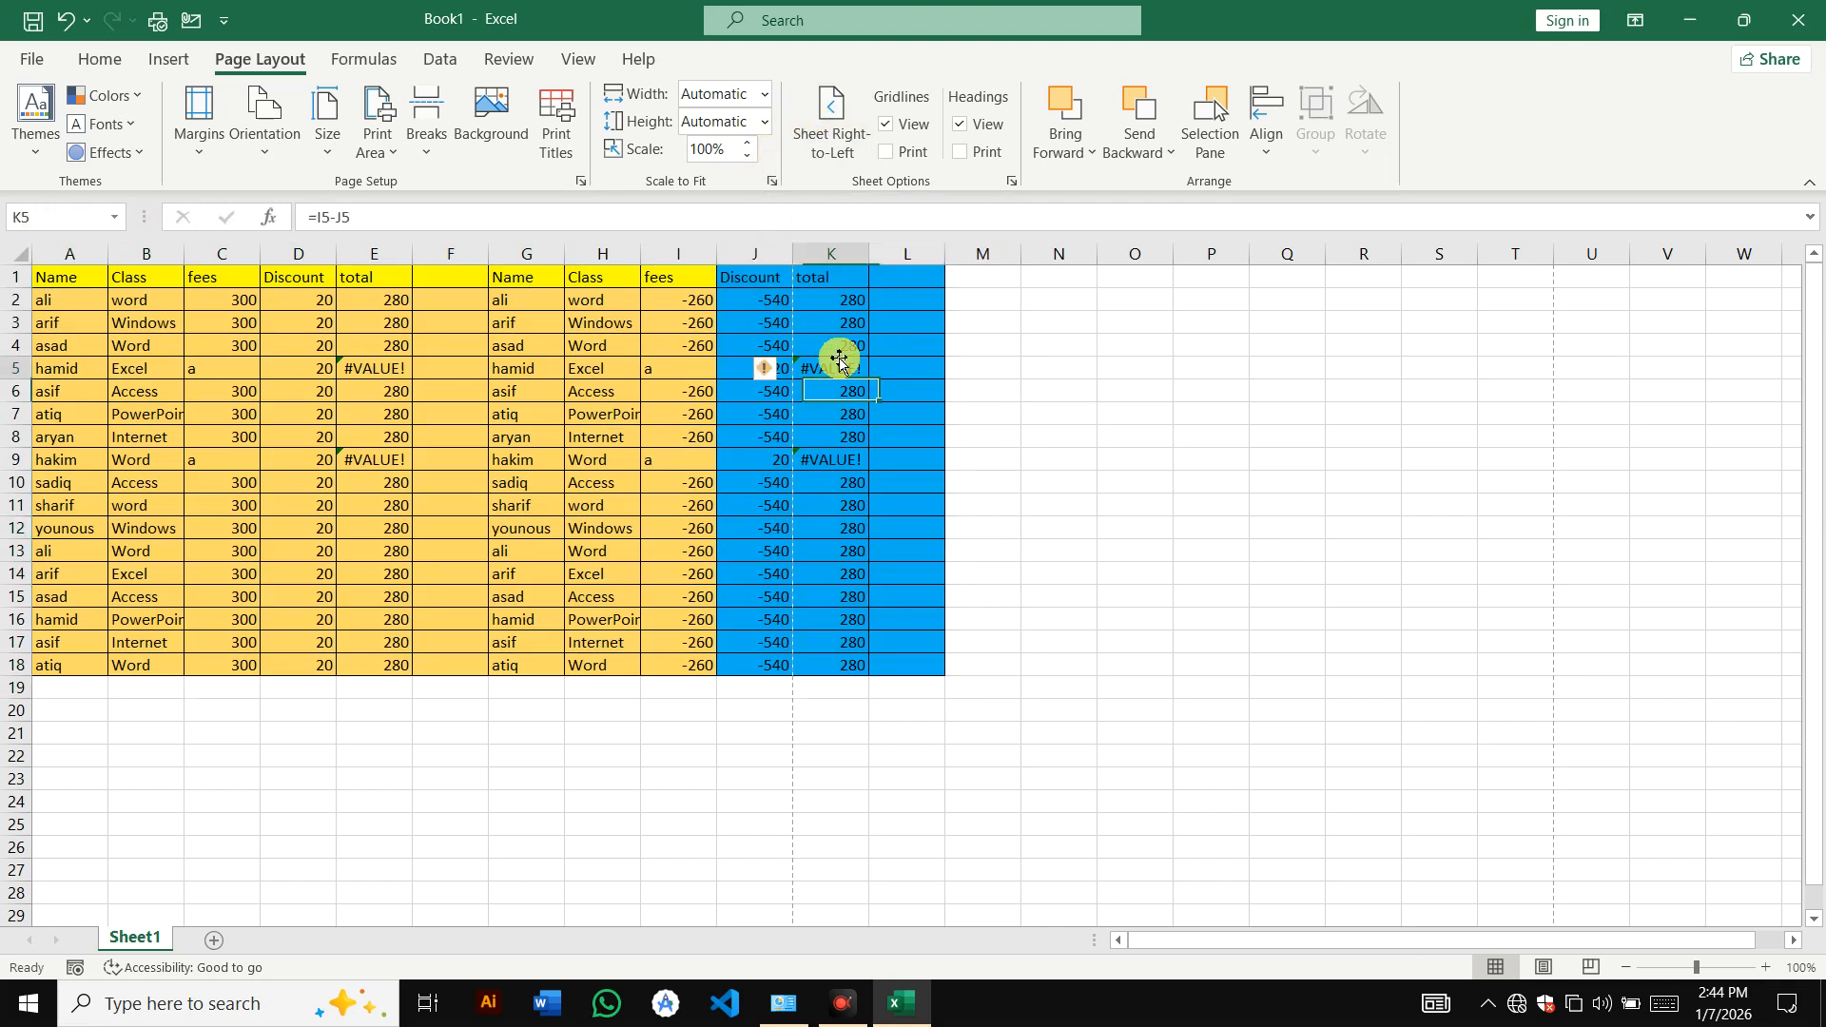
pyautogui.moveTo(824, 283); pyautogui.dragTo(1228, 683)
pyautogui.hotkey('ctrl', 'p')
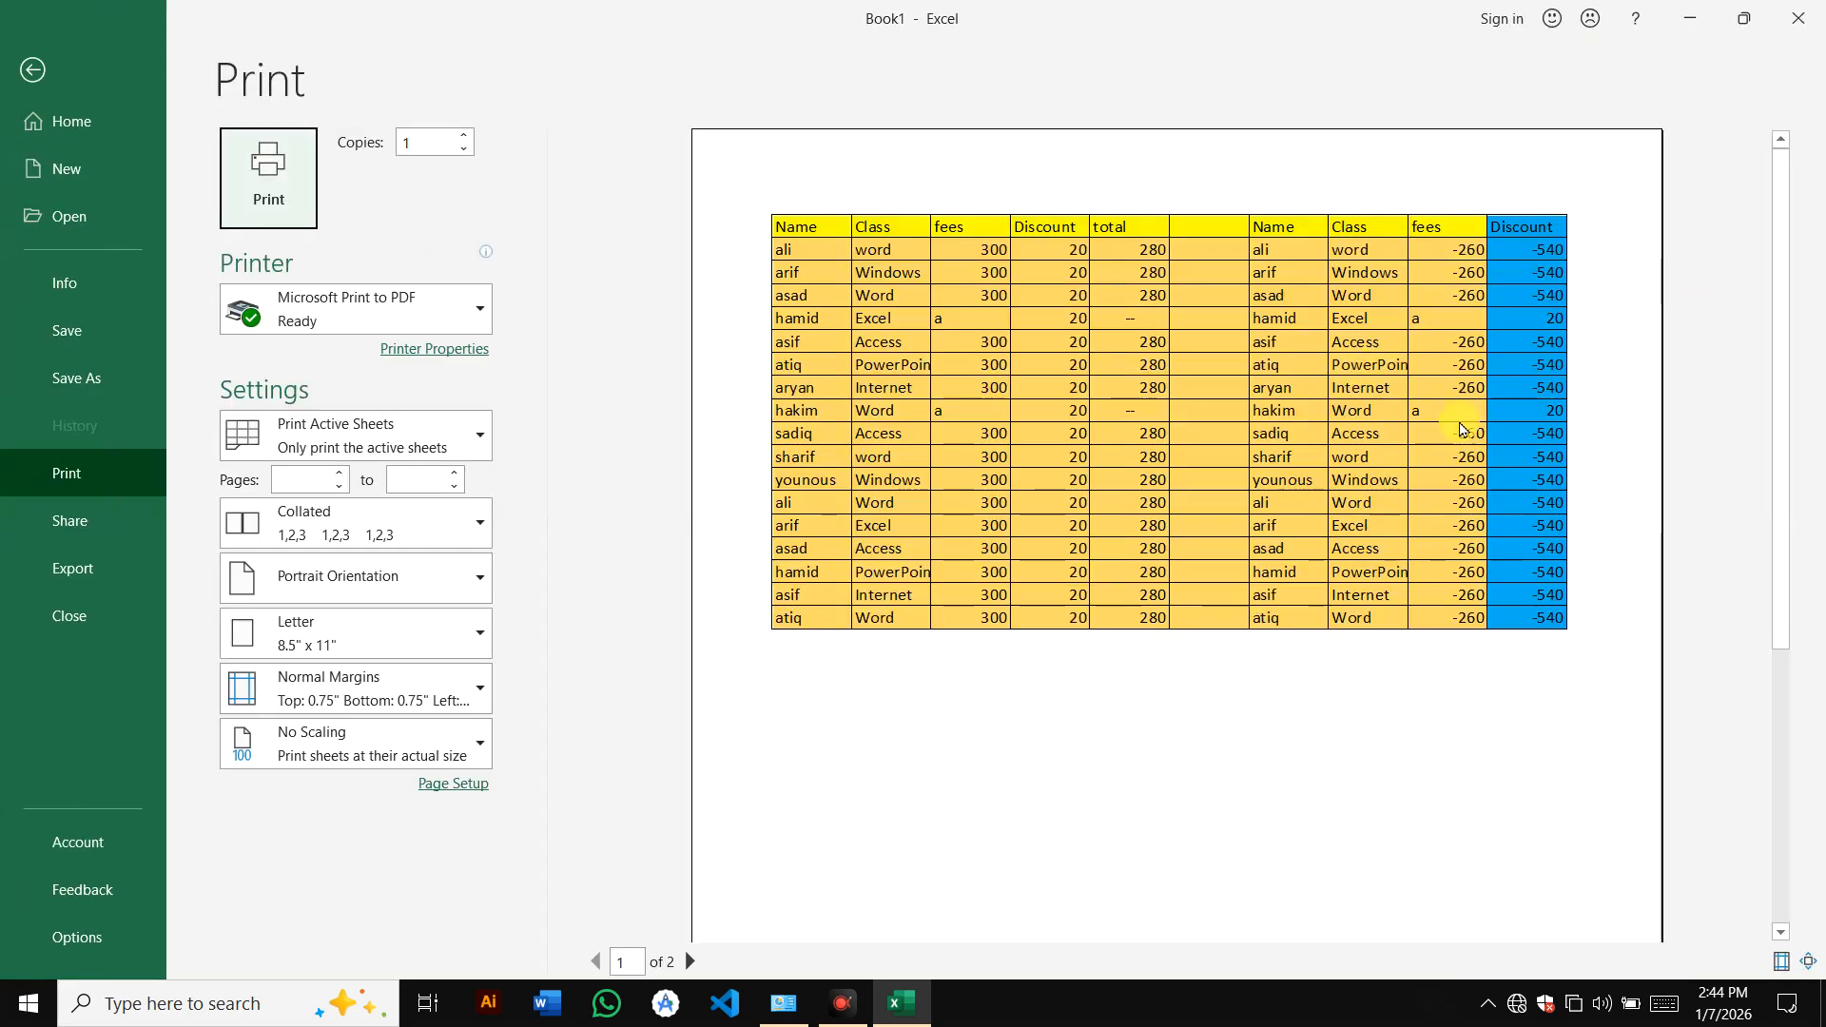
pyautogui.click(15, 76)
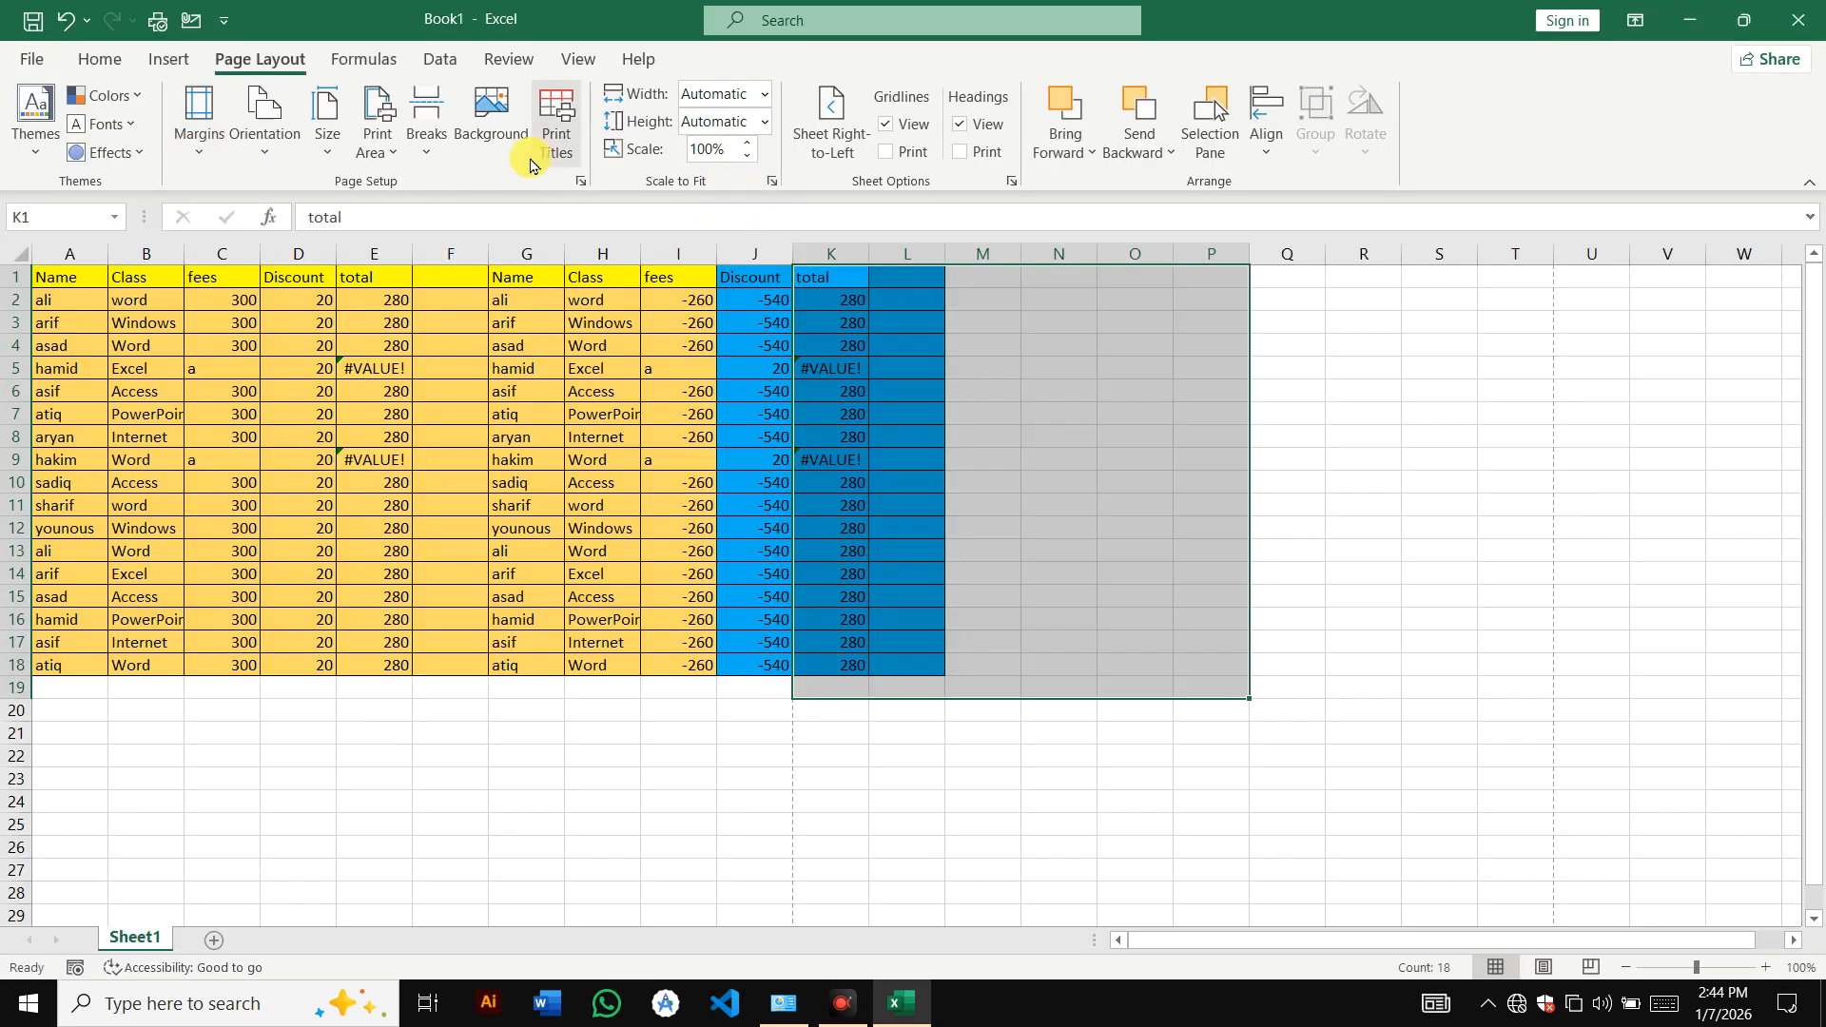
# - Set the page scaling to fit 1 page wide by 2 tall and check the sheet in the print preview
pyautogui.click(558, 133)
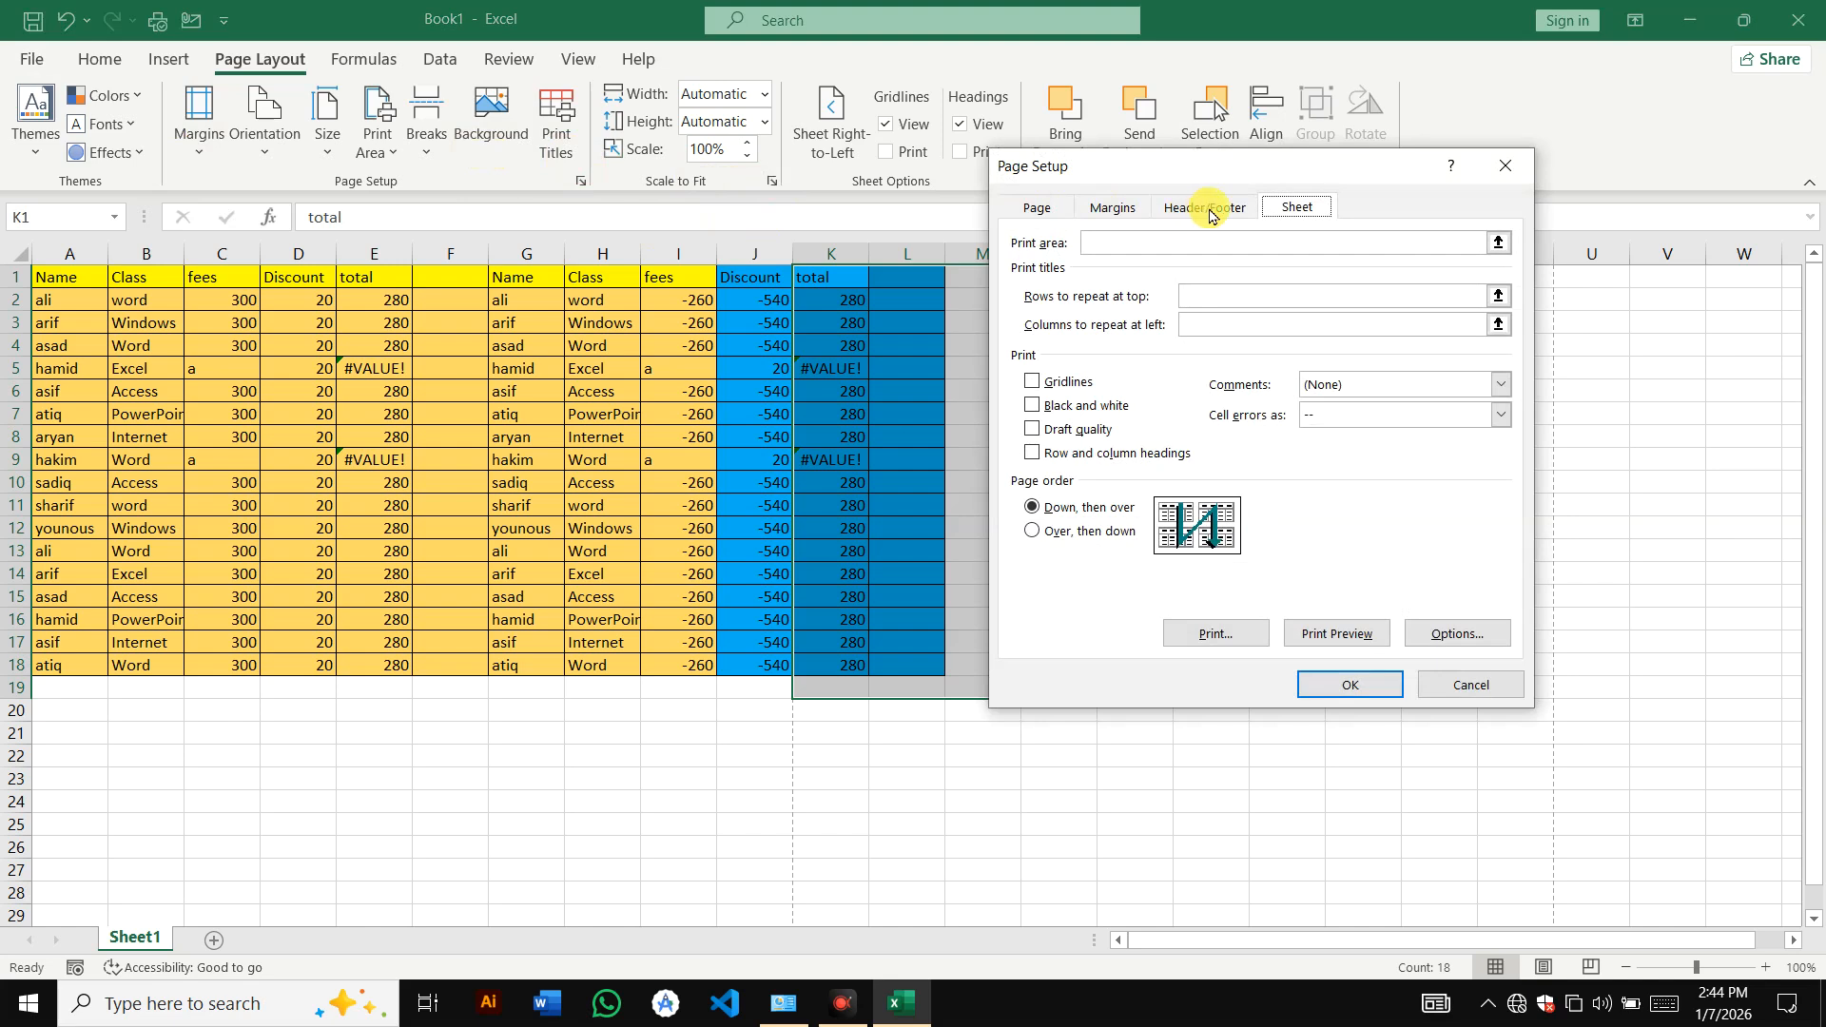
pyautogui.click(1037, 206)
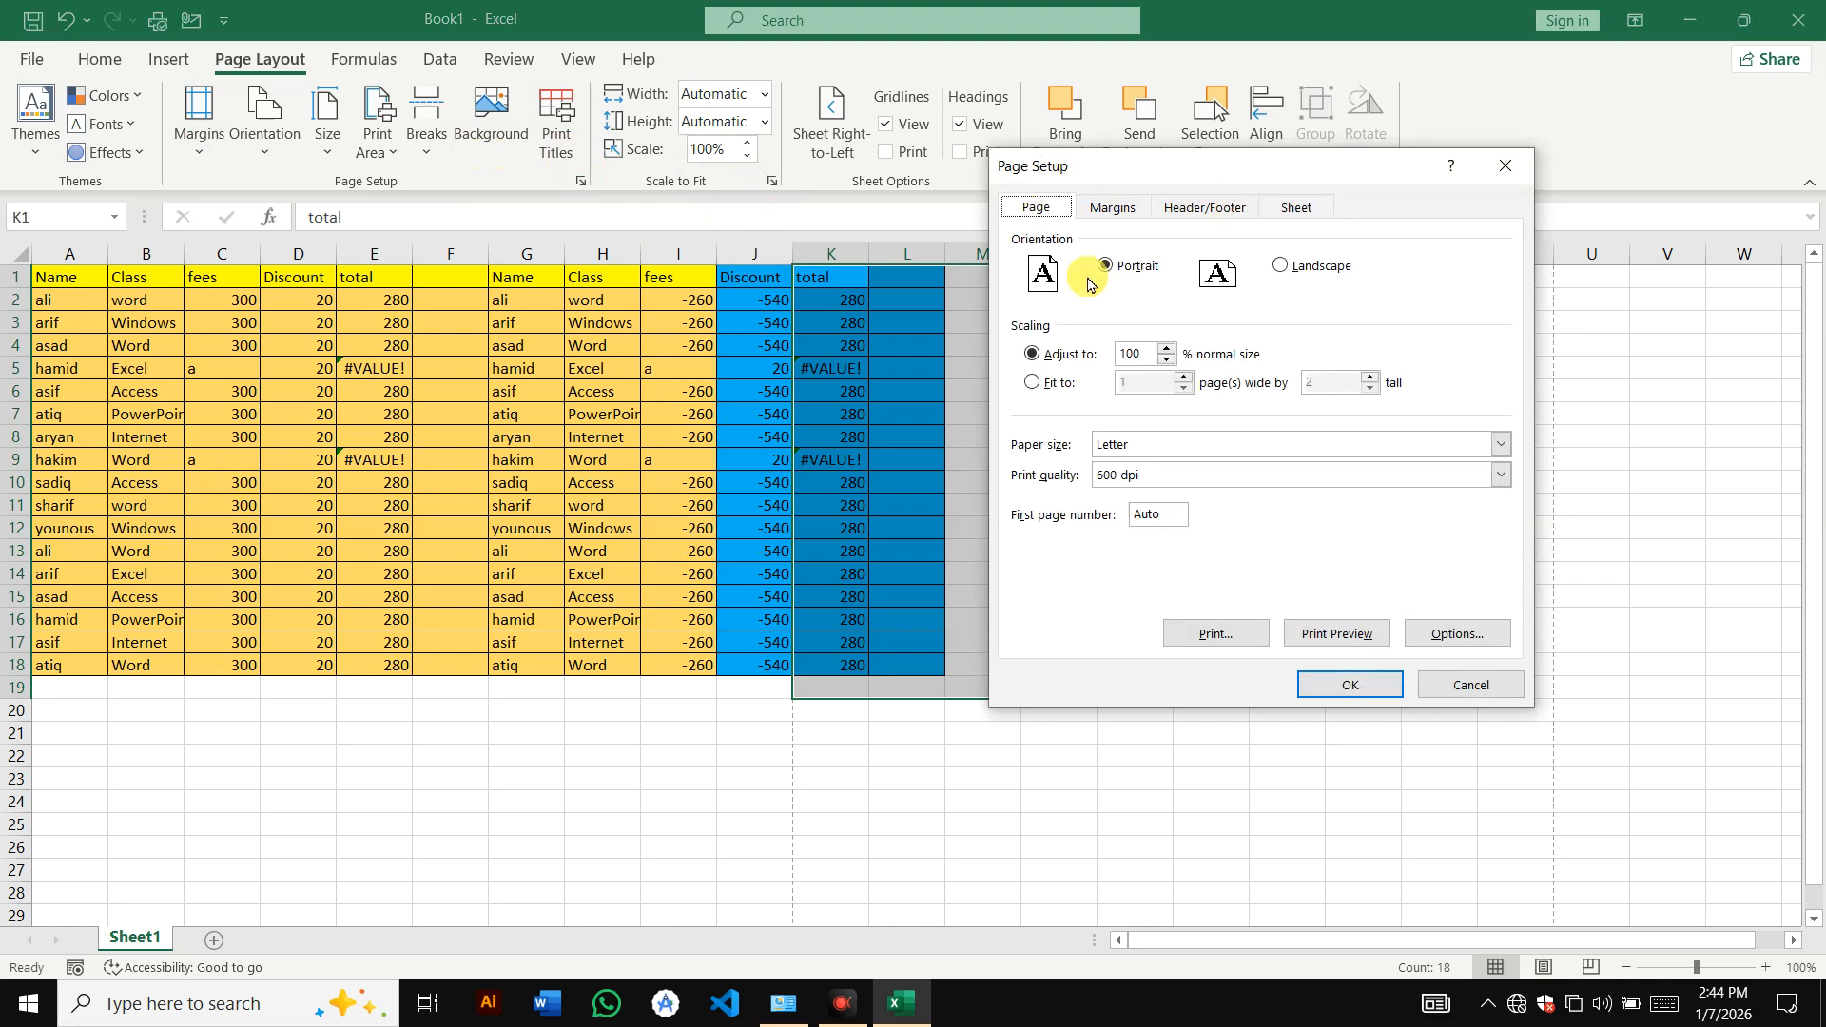
pyautogui.click(1032, 382)
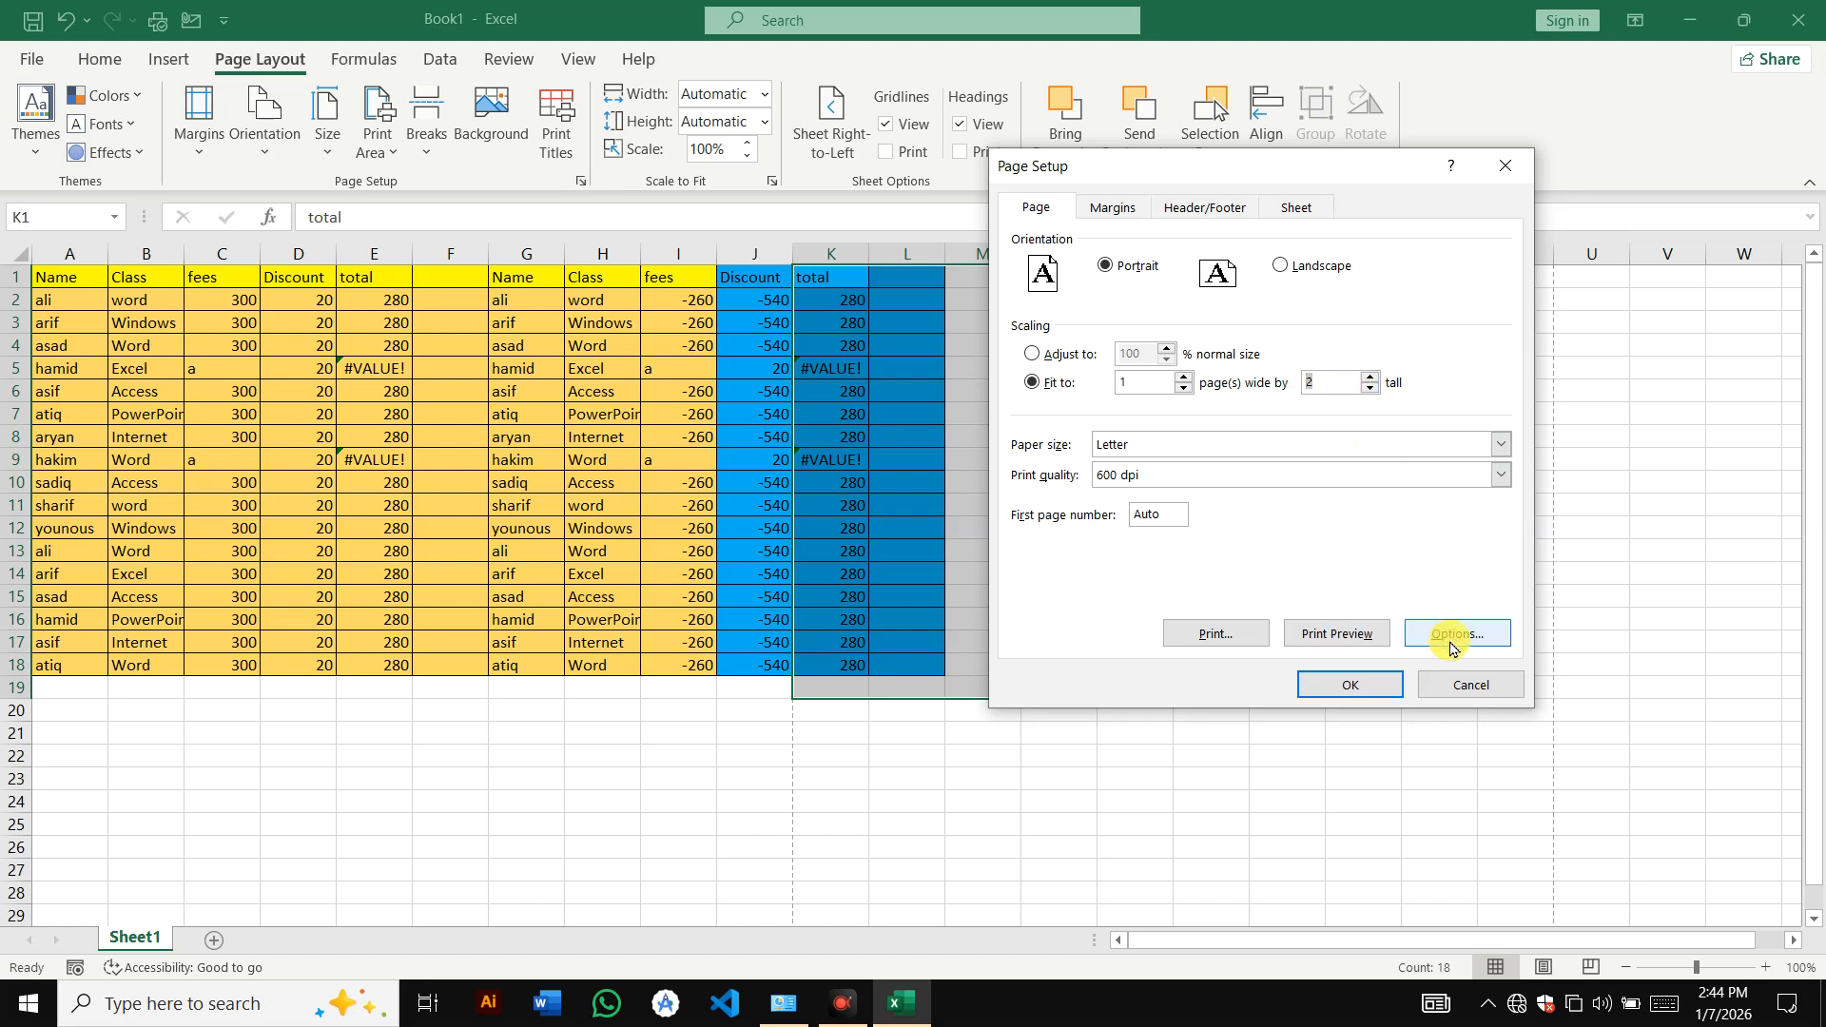
pyautogui.click(1369, 685)
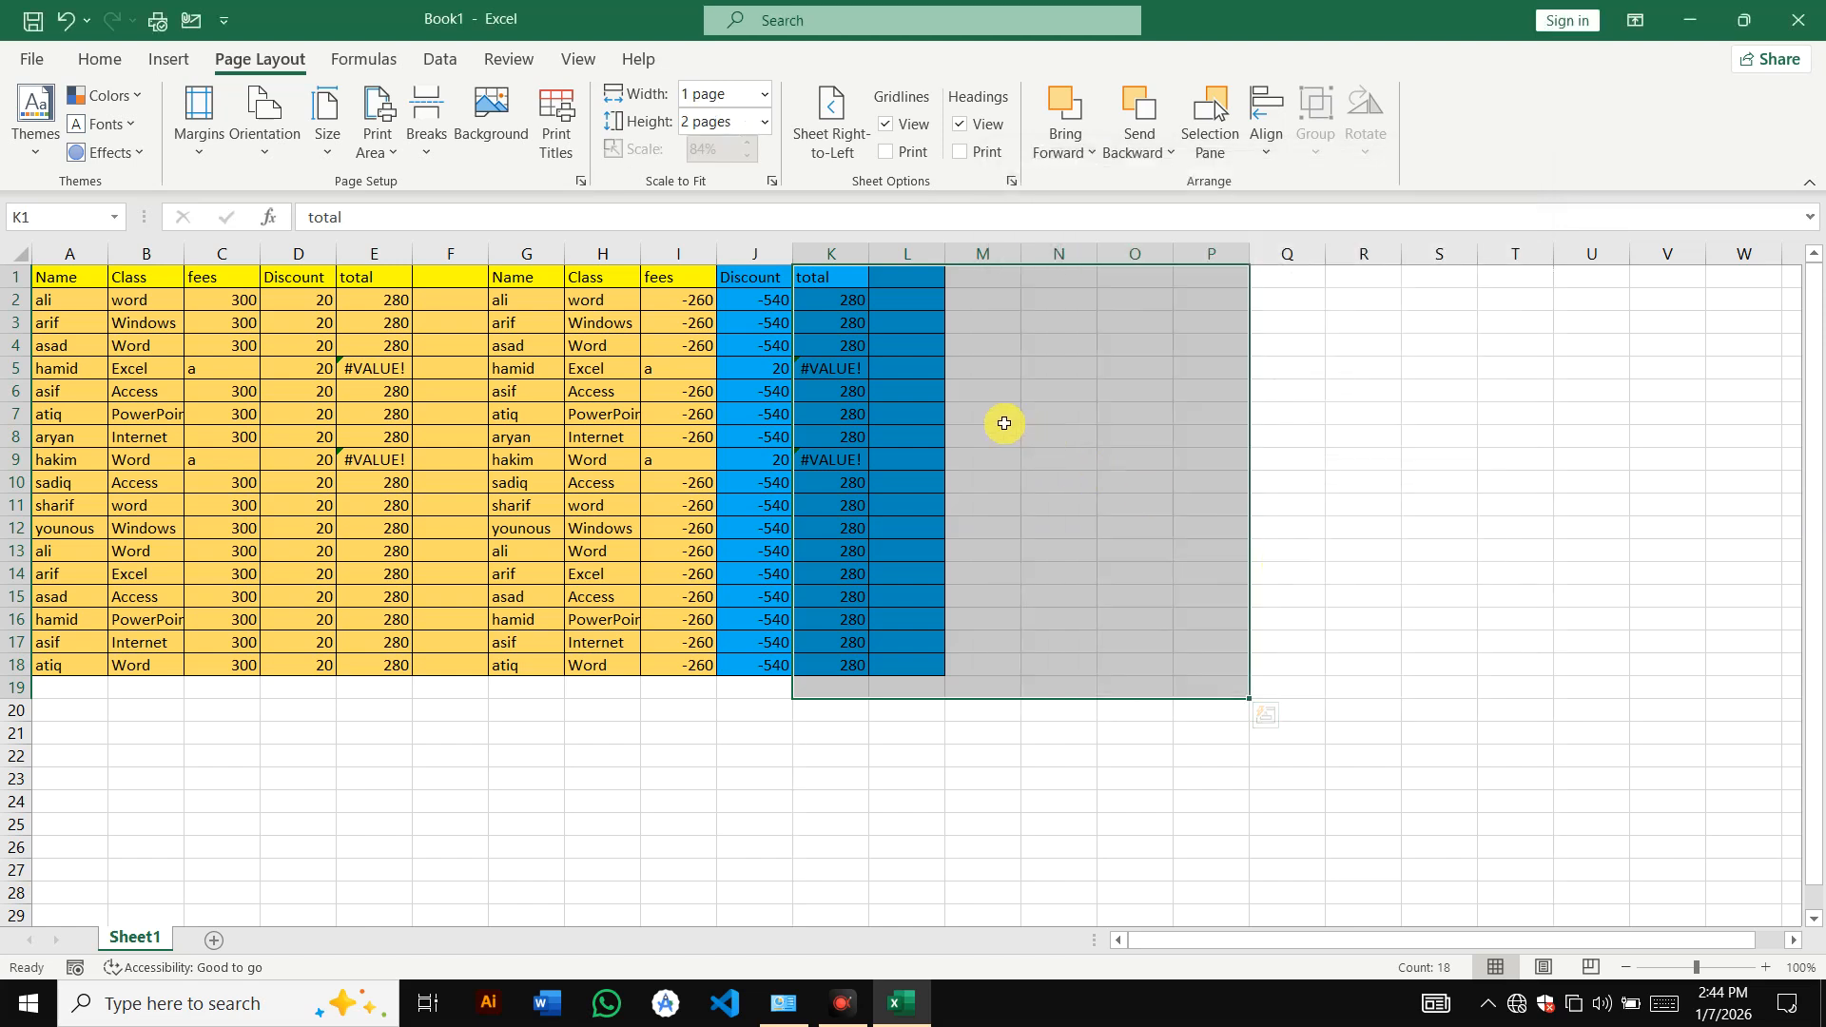
pyautogui.click(933, 374)
pyautogui.hotkey('ctrl', 'p')
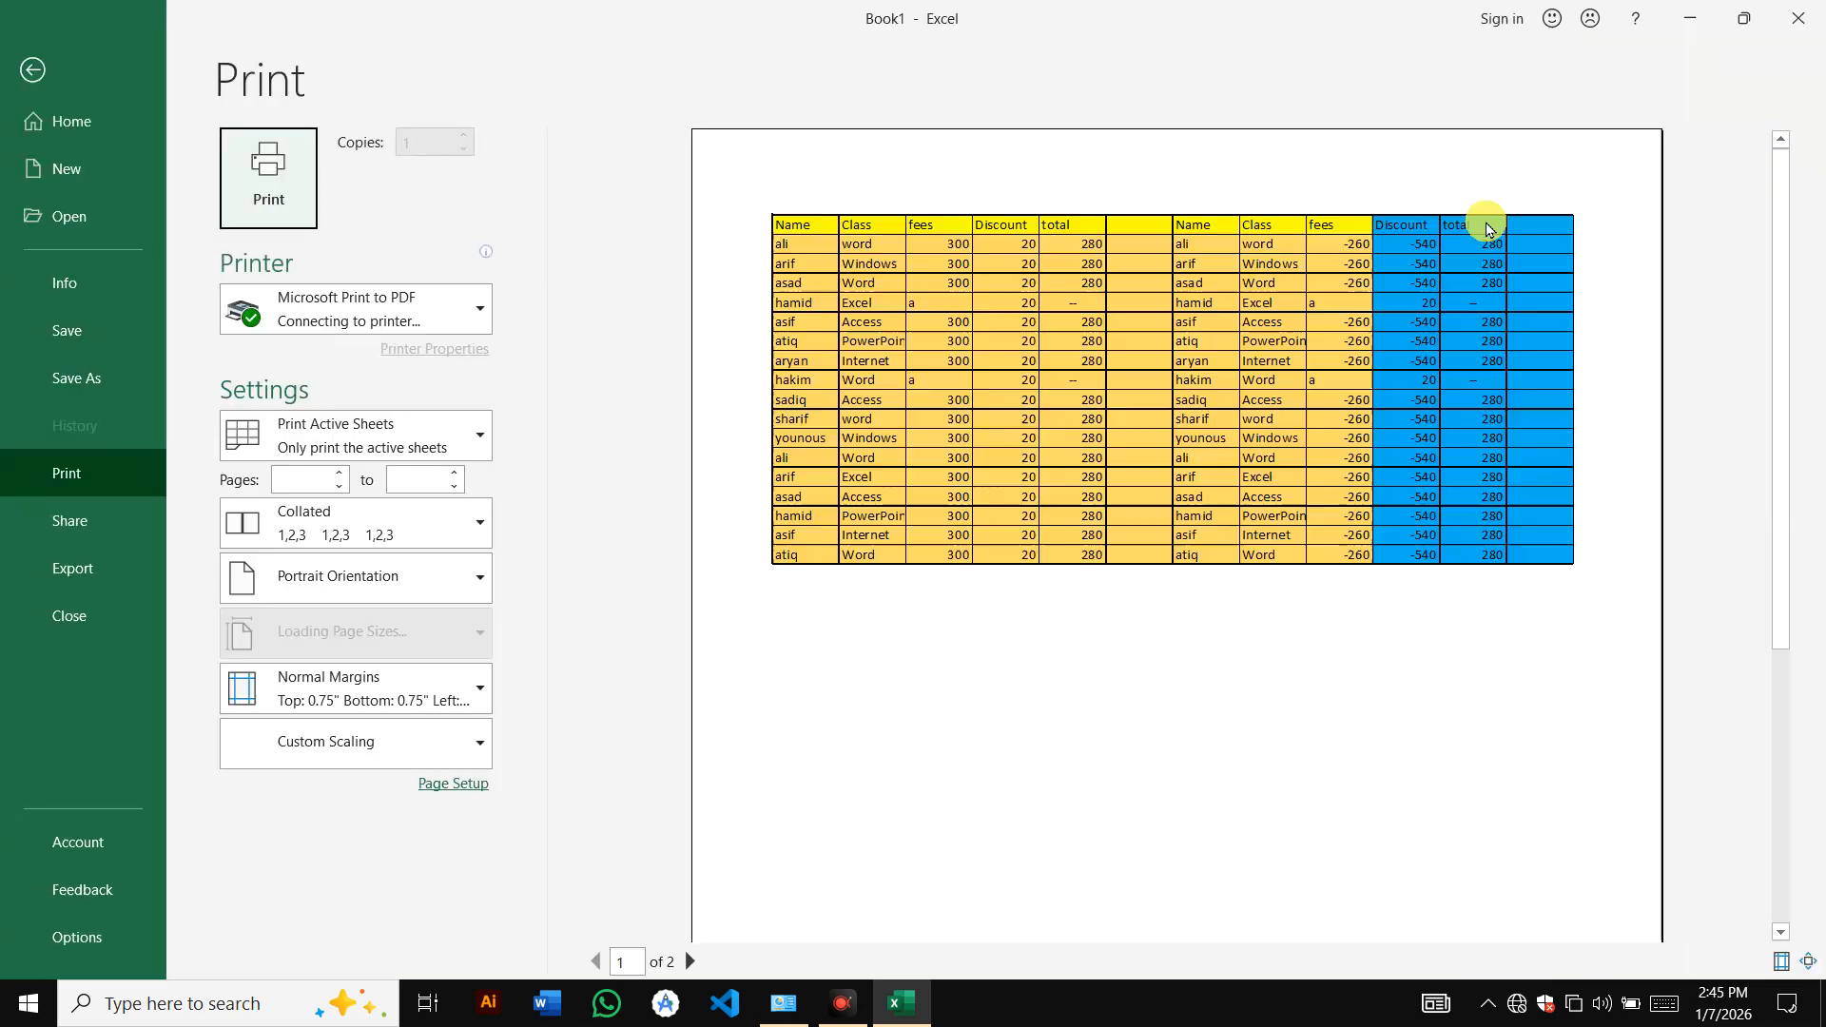
pyautogui.click(32, 70)
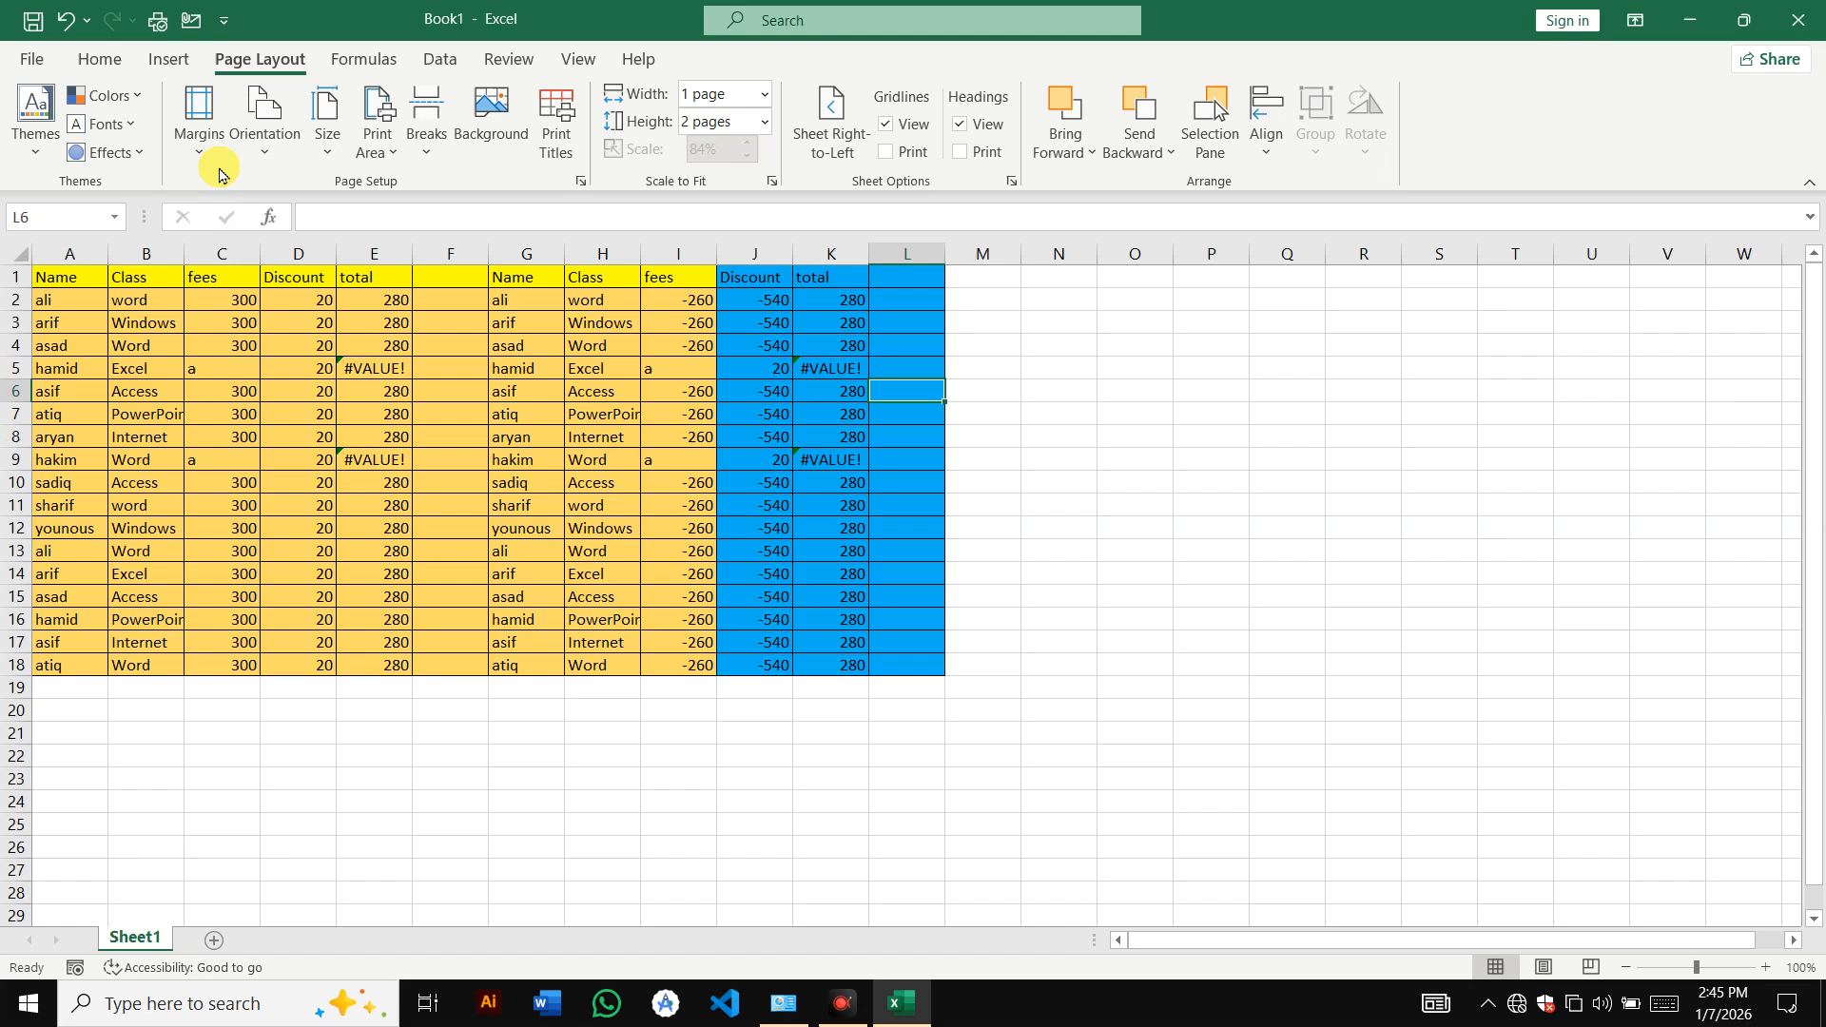
# - Return the page scaling from Fit to back to Adjust to, at 100% of normal size
pyautogui.click(772, 183)
pyautogui.click(1031, 354)
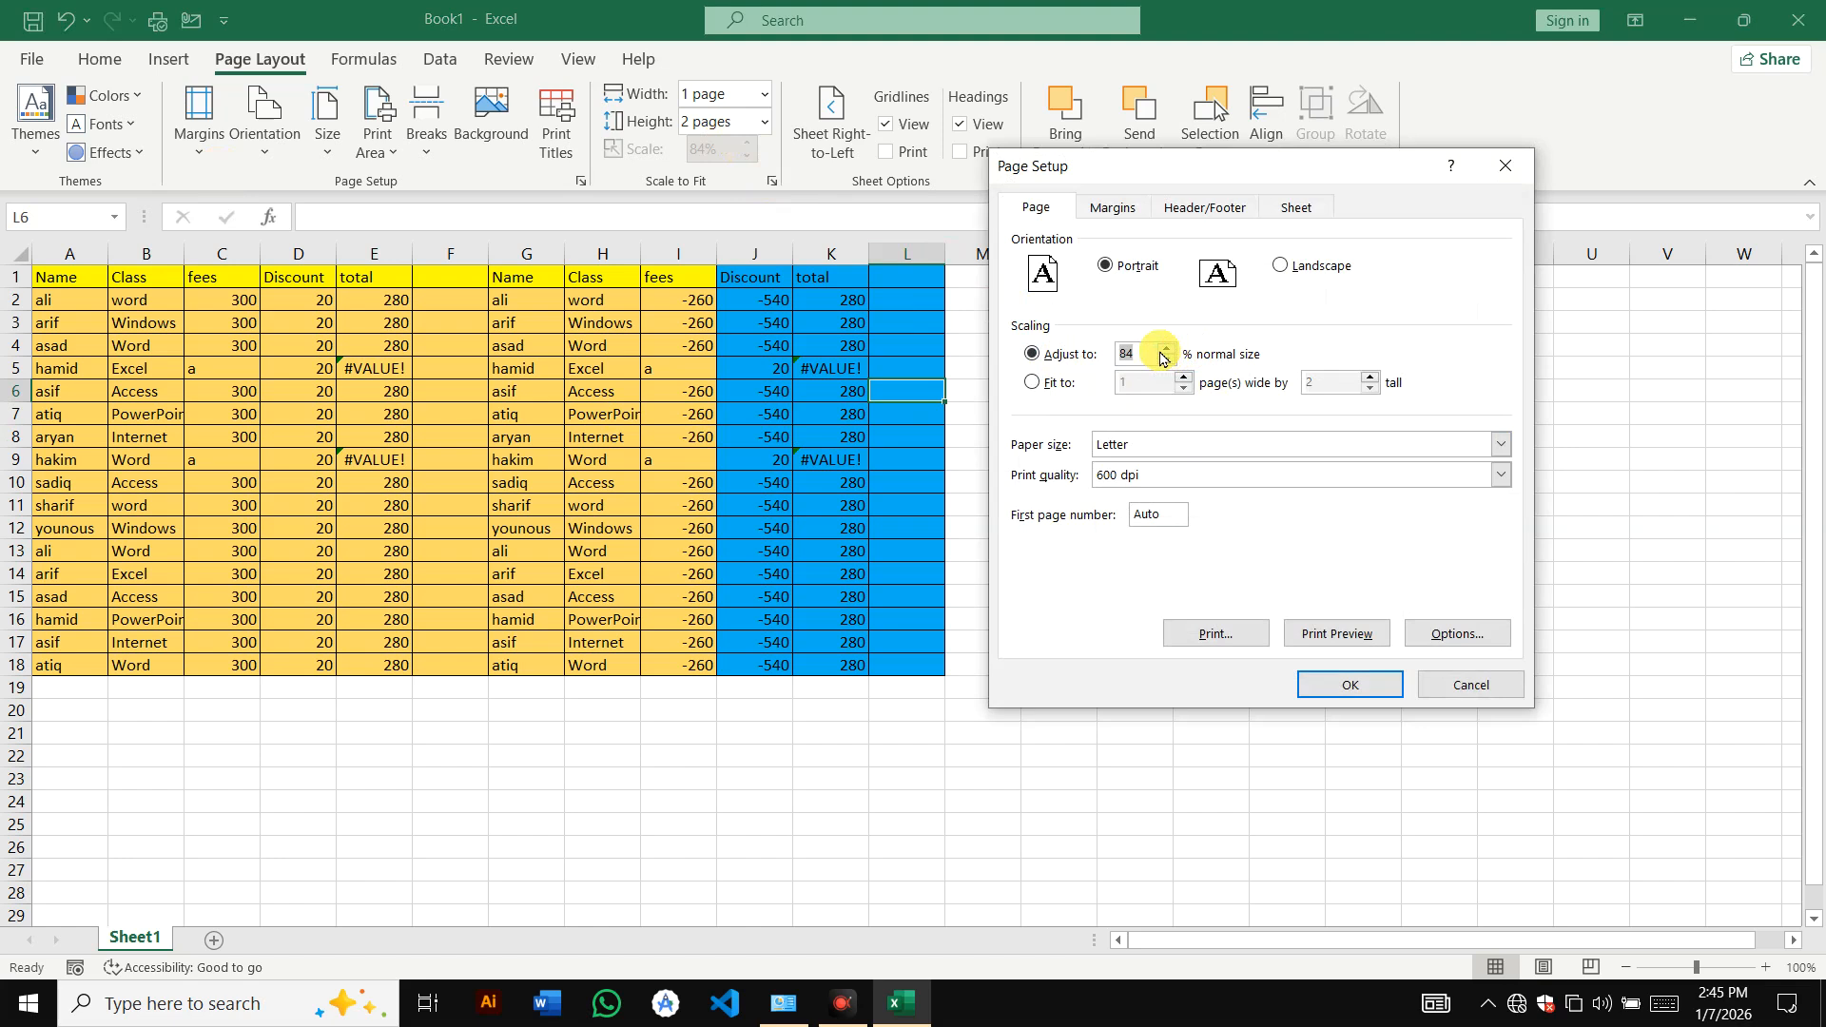
pyautogui.click(1347, 683)
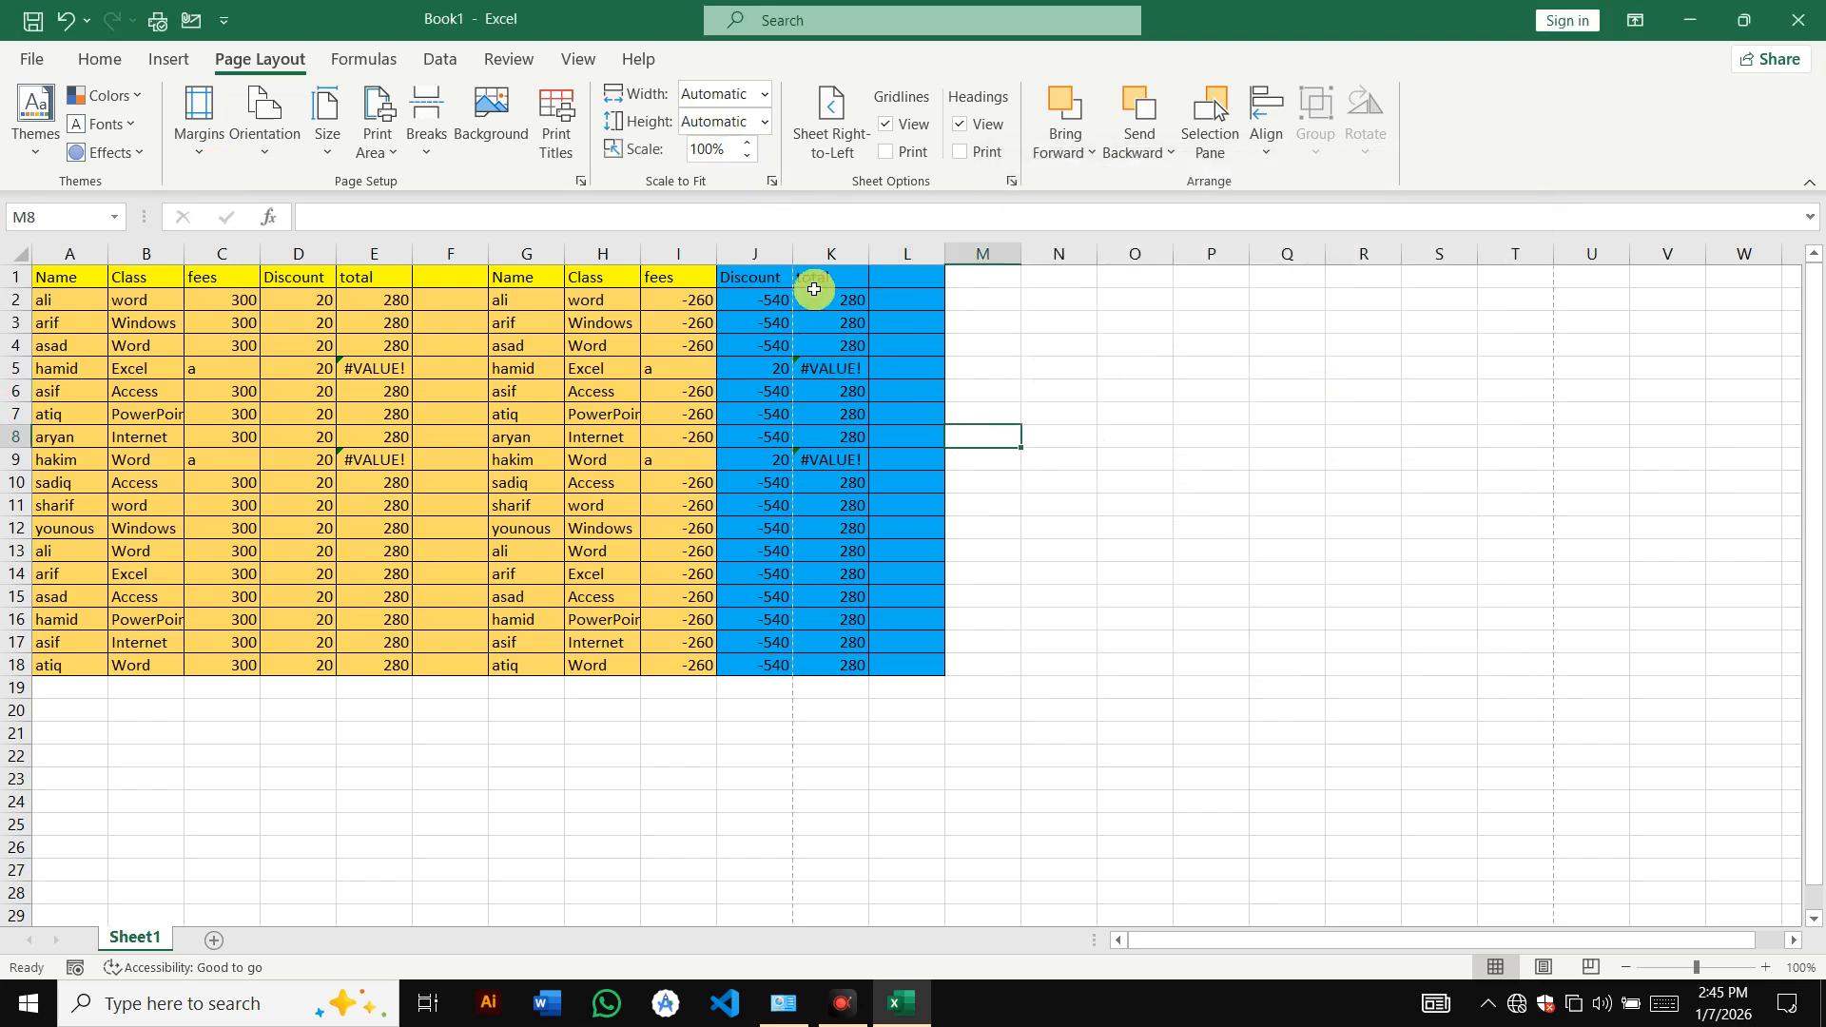
pyautogui.moveTo(816, 280); pyautogui.dragTo(831, 312)
pyautogui.click(704, 323)
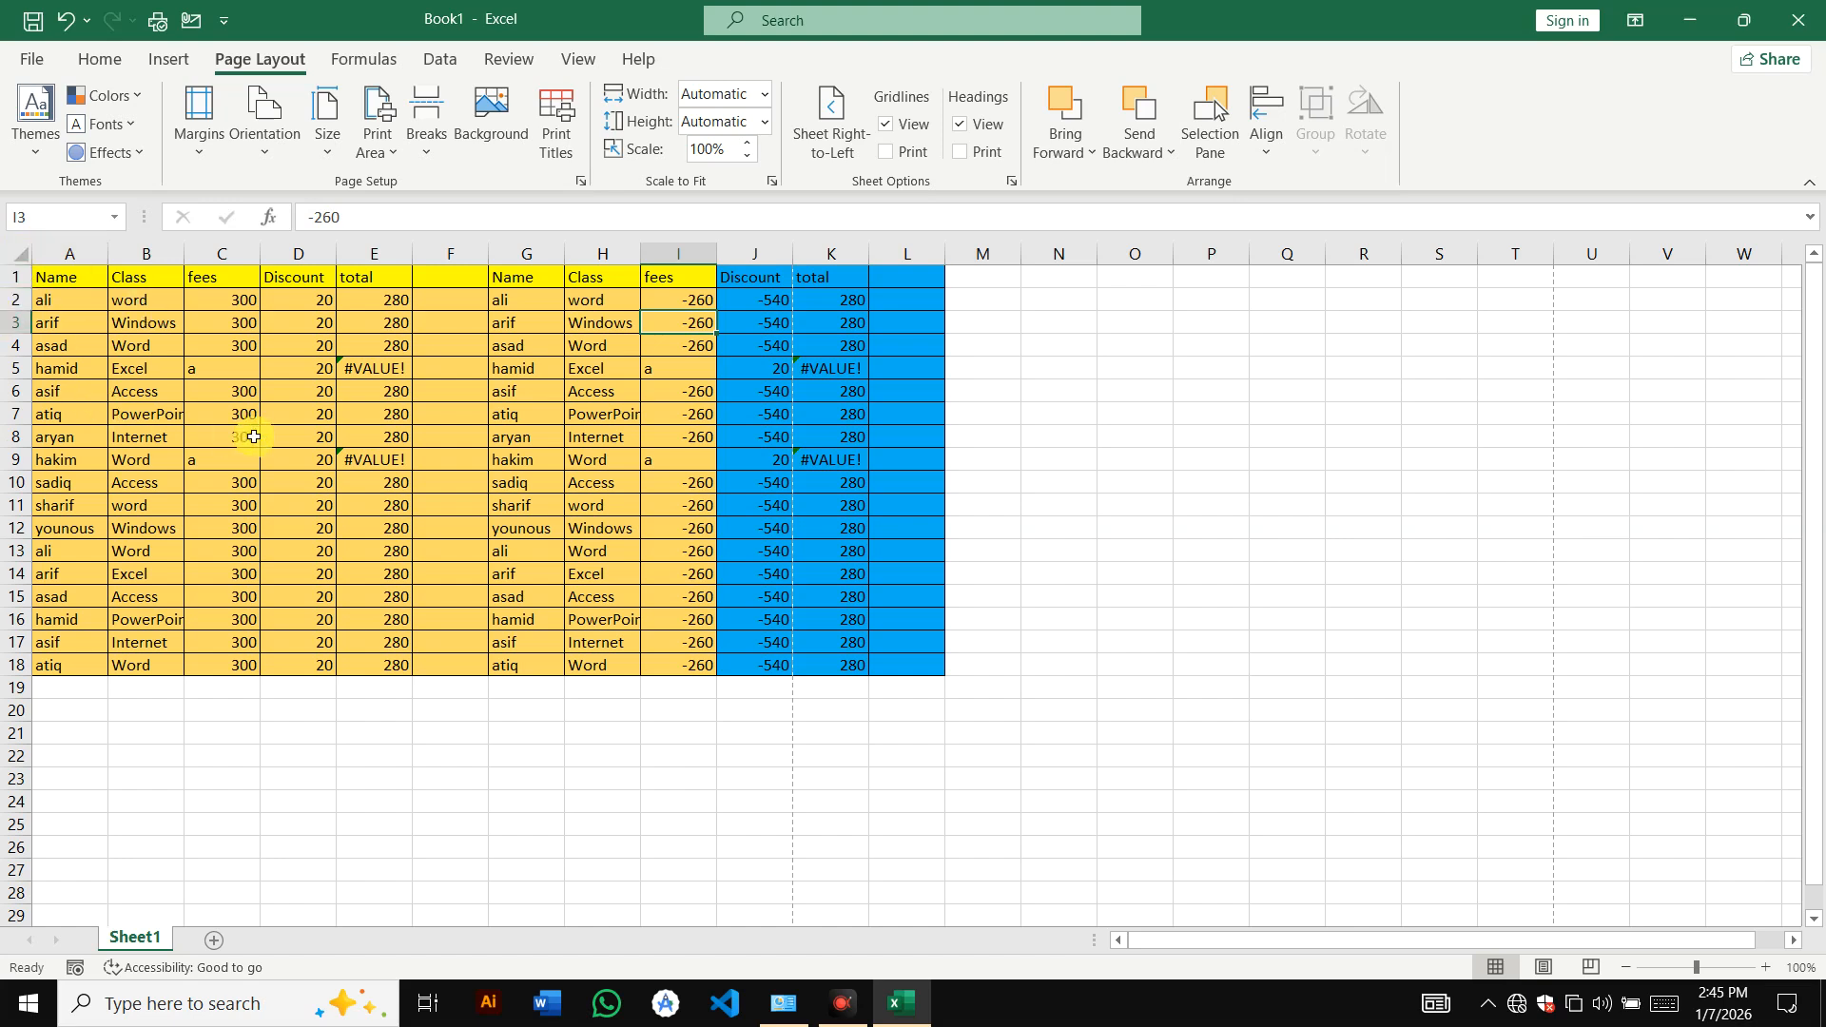
pyautogui.click(67, 695)
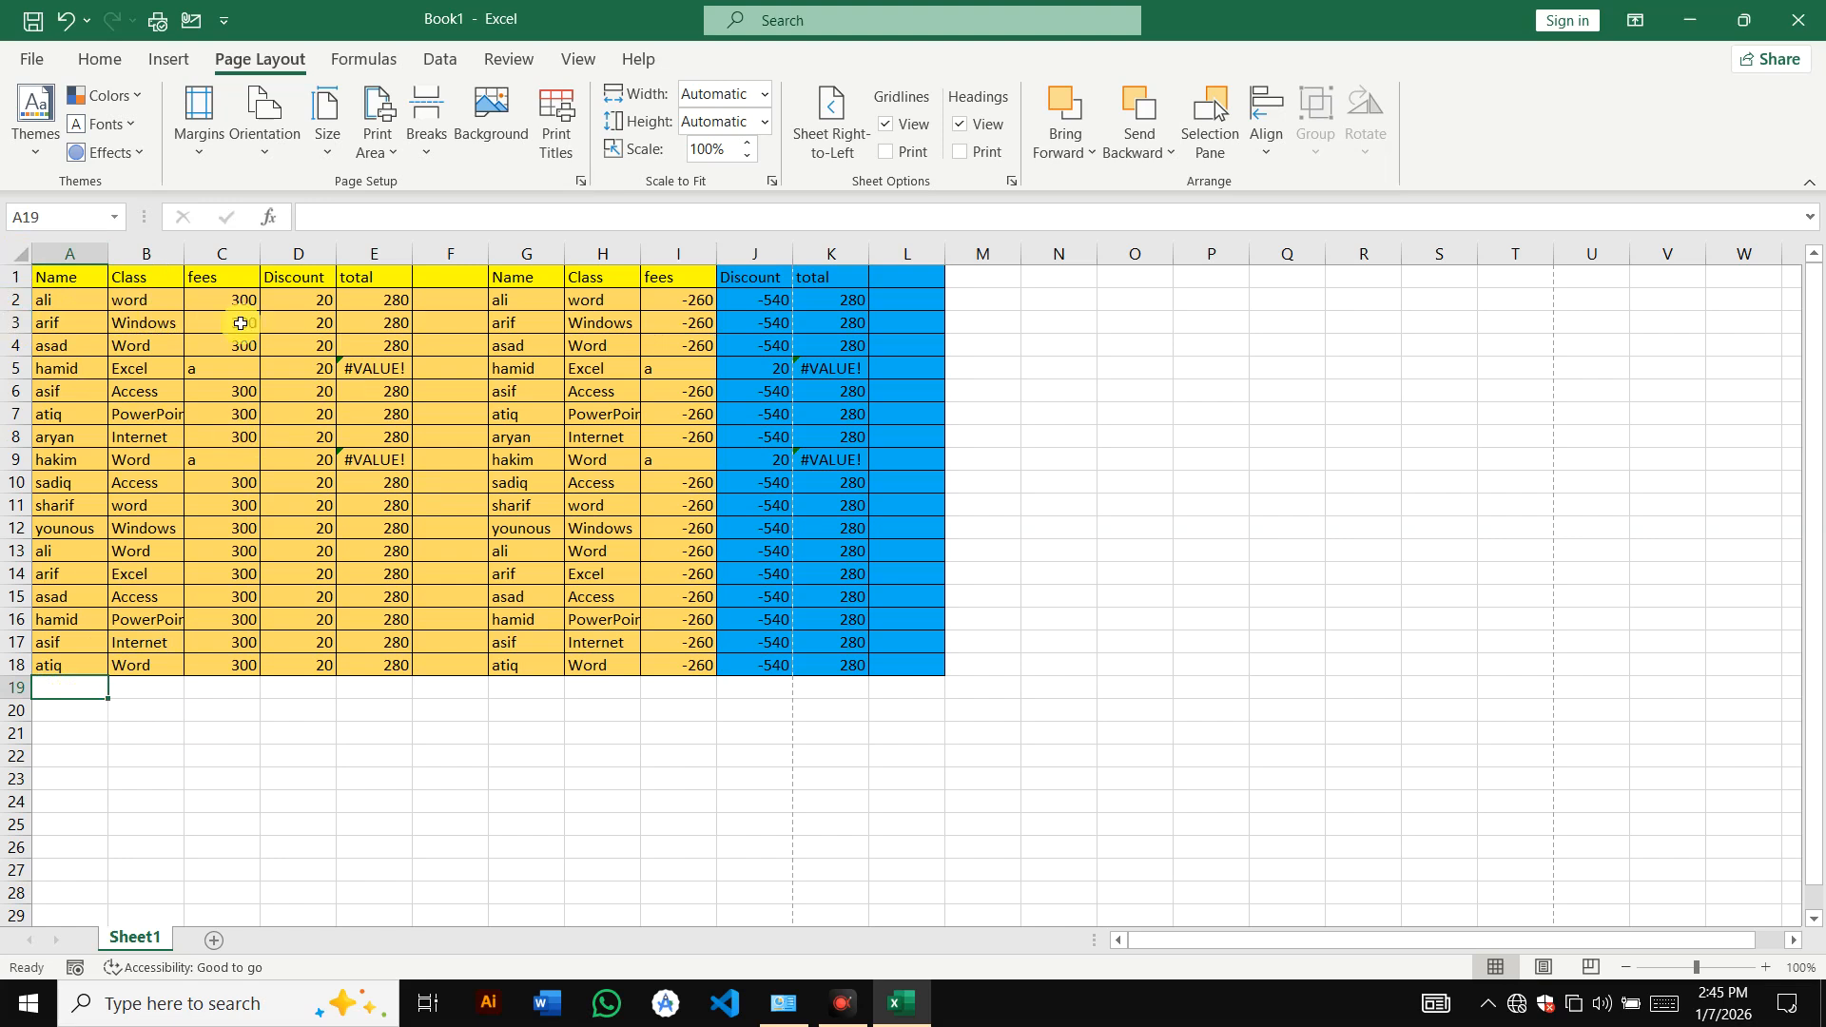
pyautogui.moveTo(63, 280); pyautogui.dragTo(123, 445)
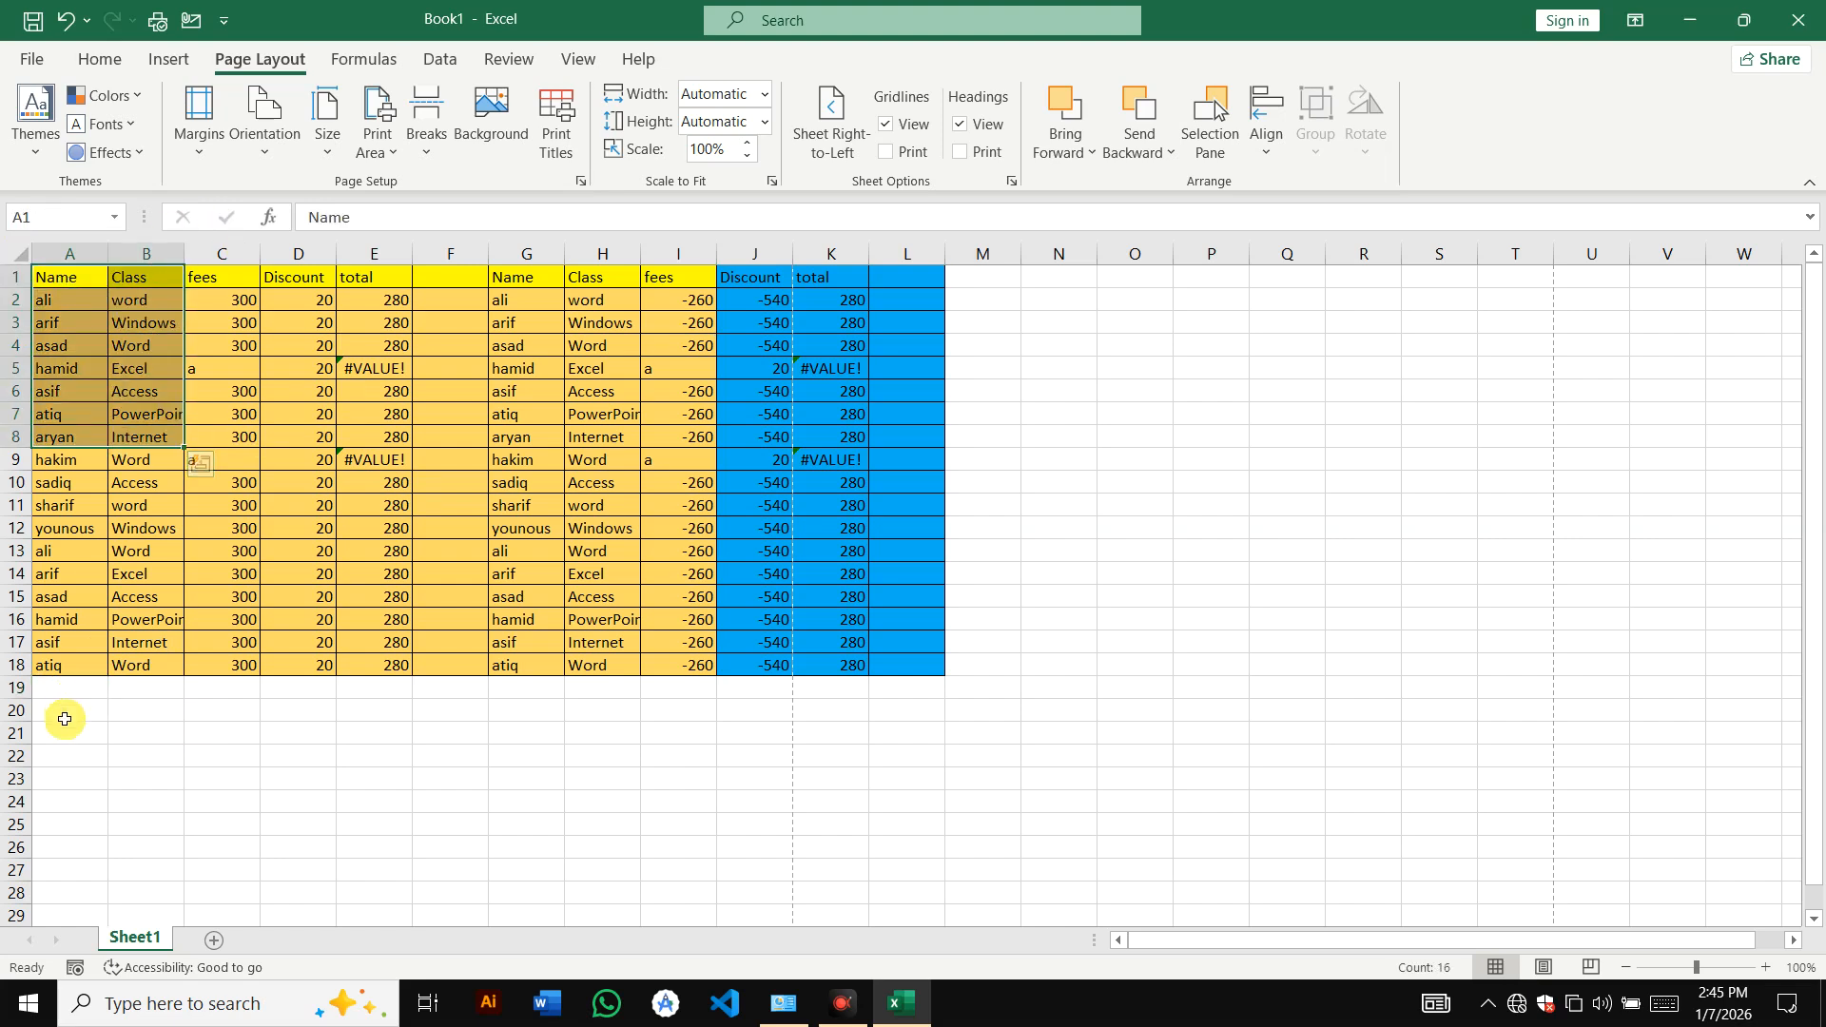
pyautogui.click(64, 691)
pyautogui.keyDown('ctrl'); pyautogui.scroll(3, 65, 691); pyautogui.keyUp('ctrl')
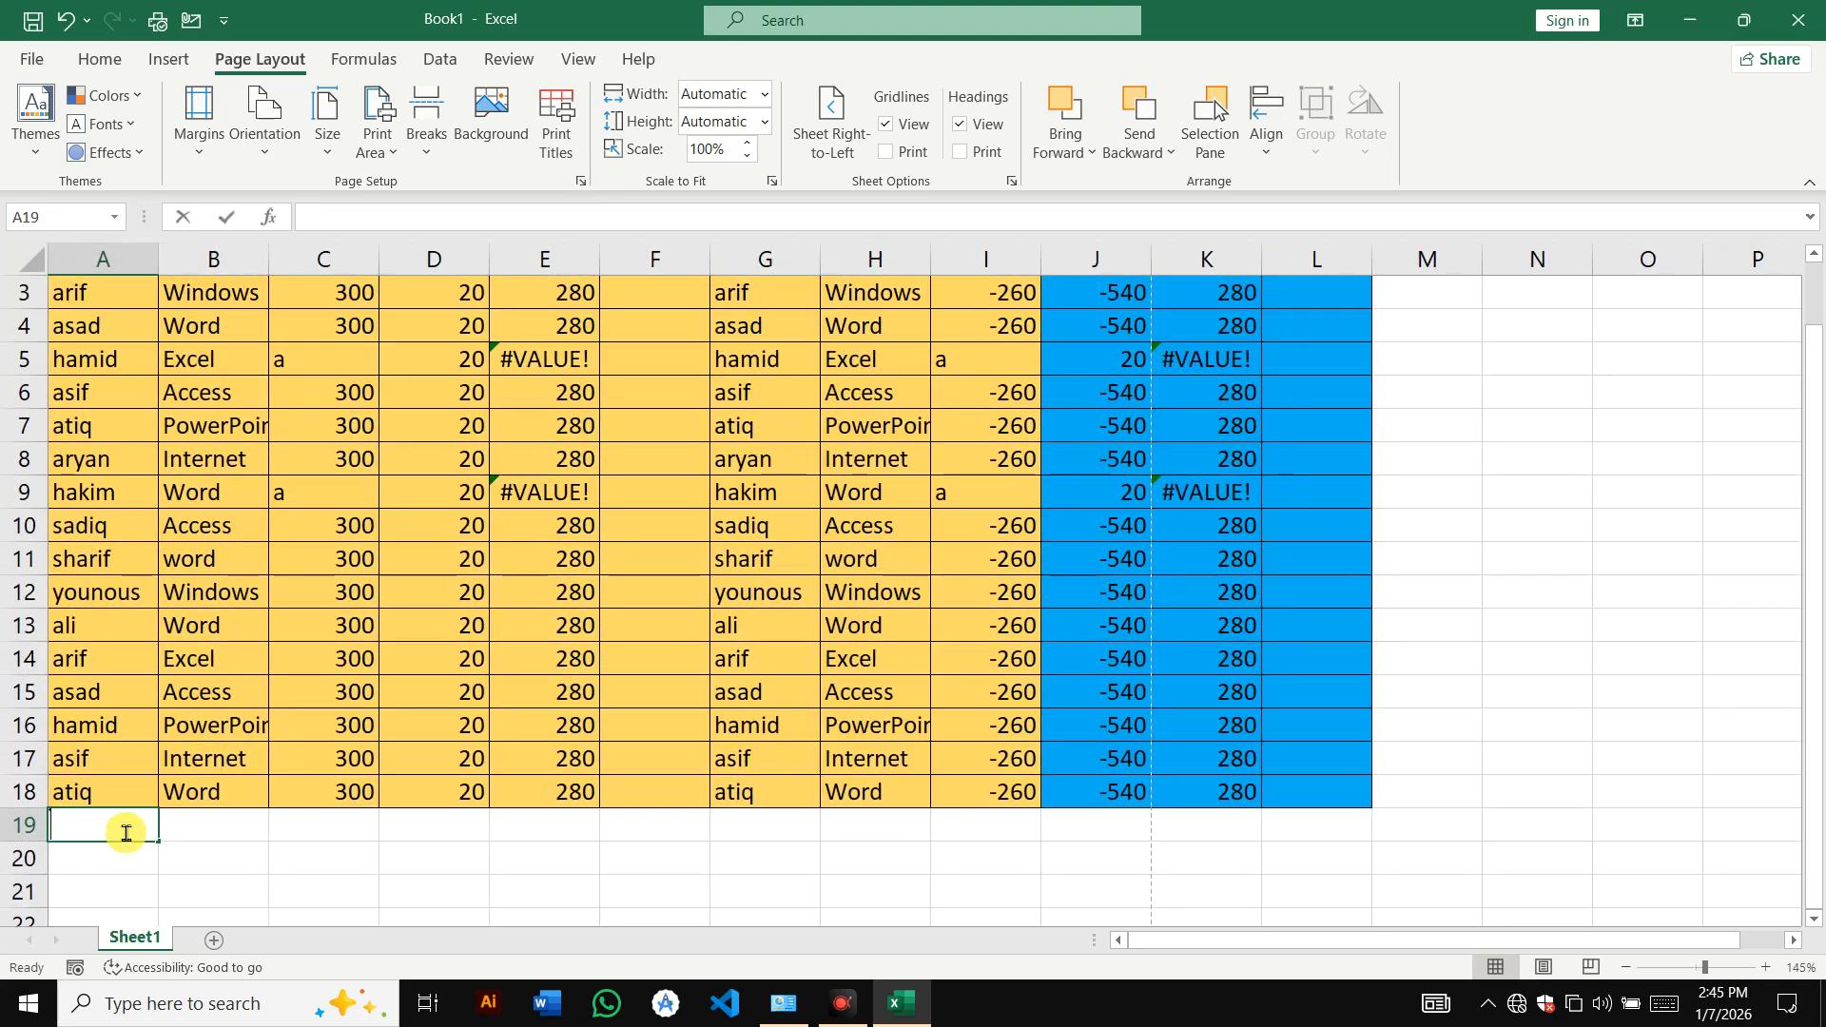
pyautogui.write('یتن')
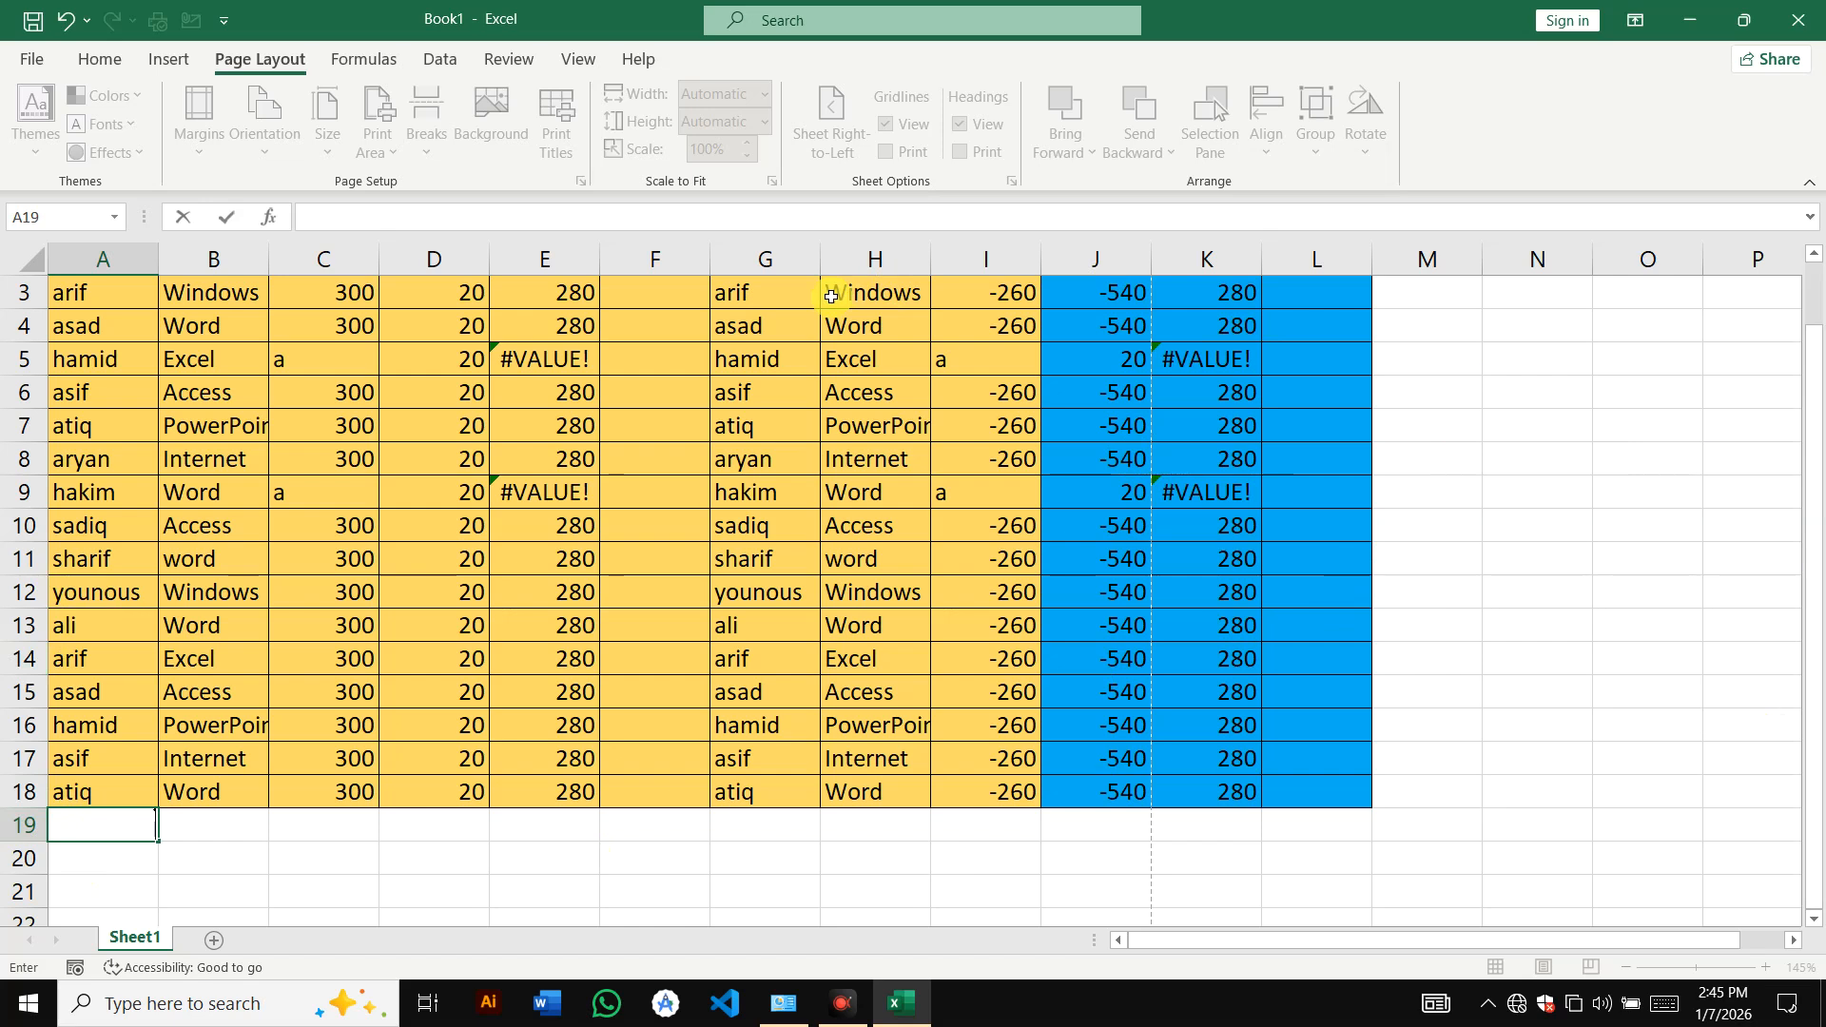
pyautogui.click(342, 654)
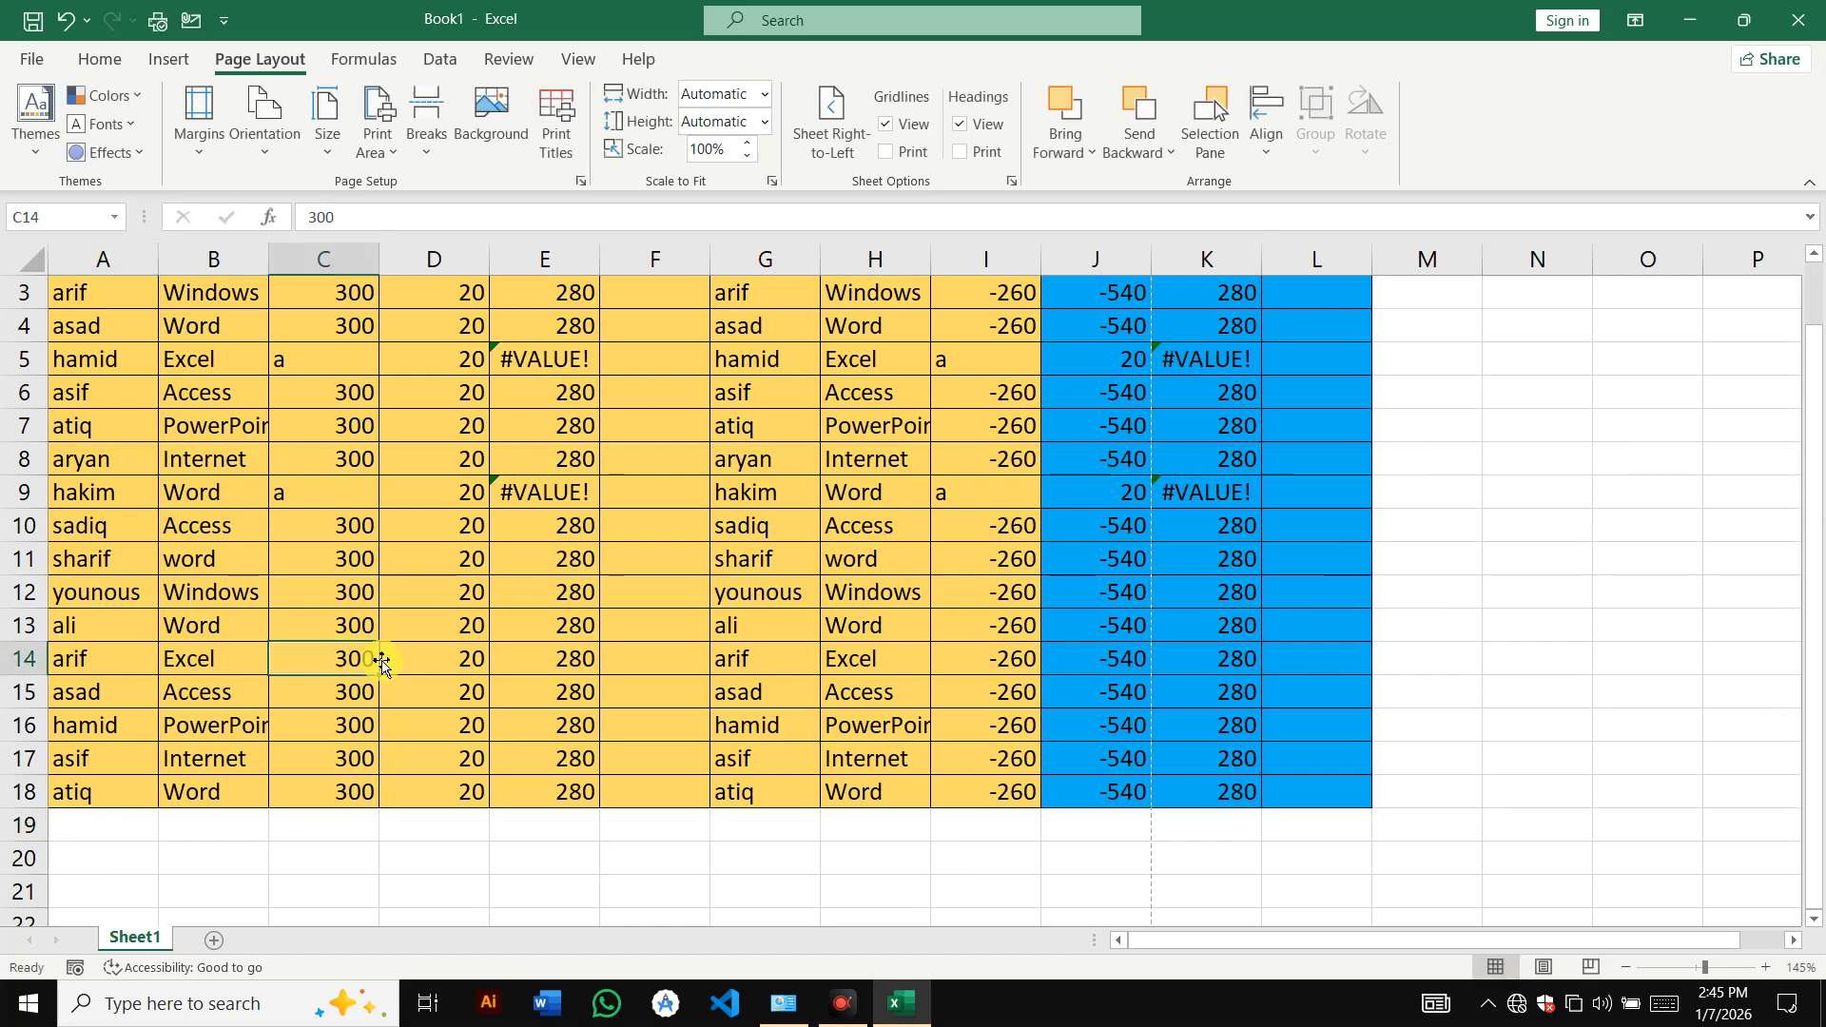
# - Switch the sheet to right-to-left direction and return it to left-to-right
pyautogui.click(842, 152)
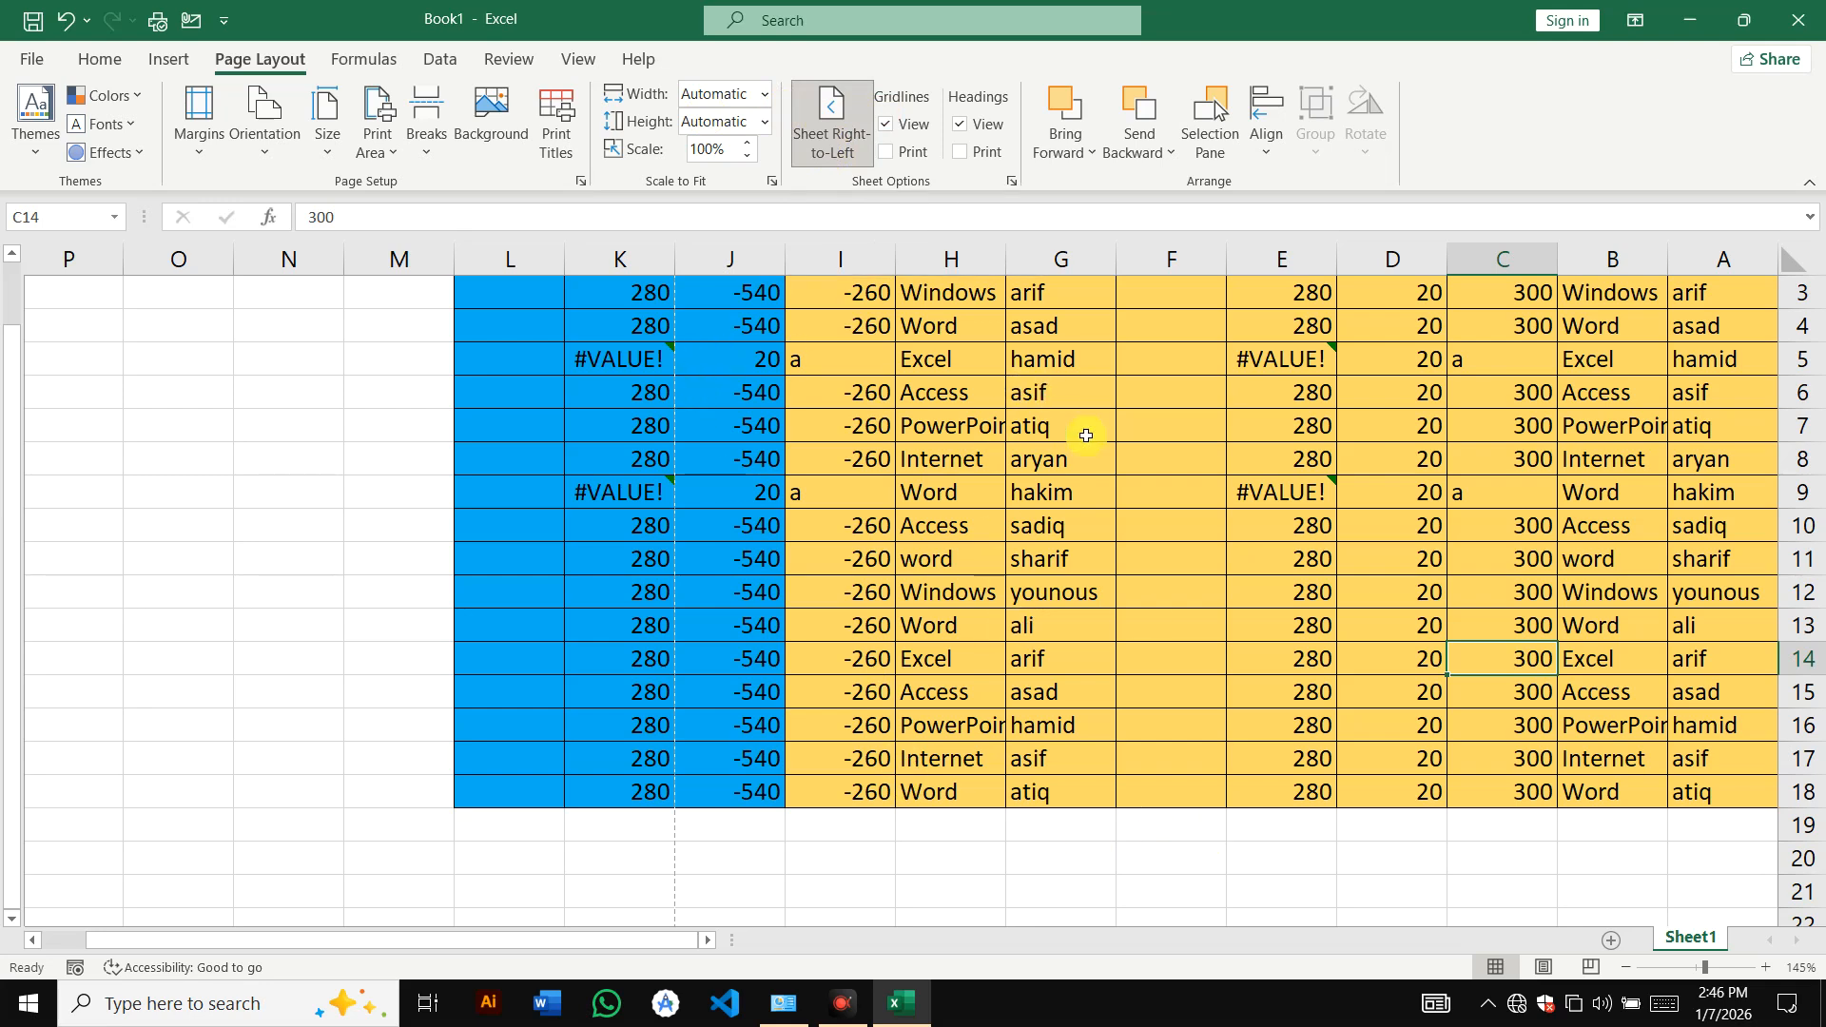
pyautogui.click(836, 155)
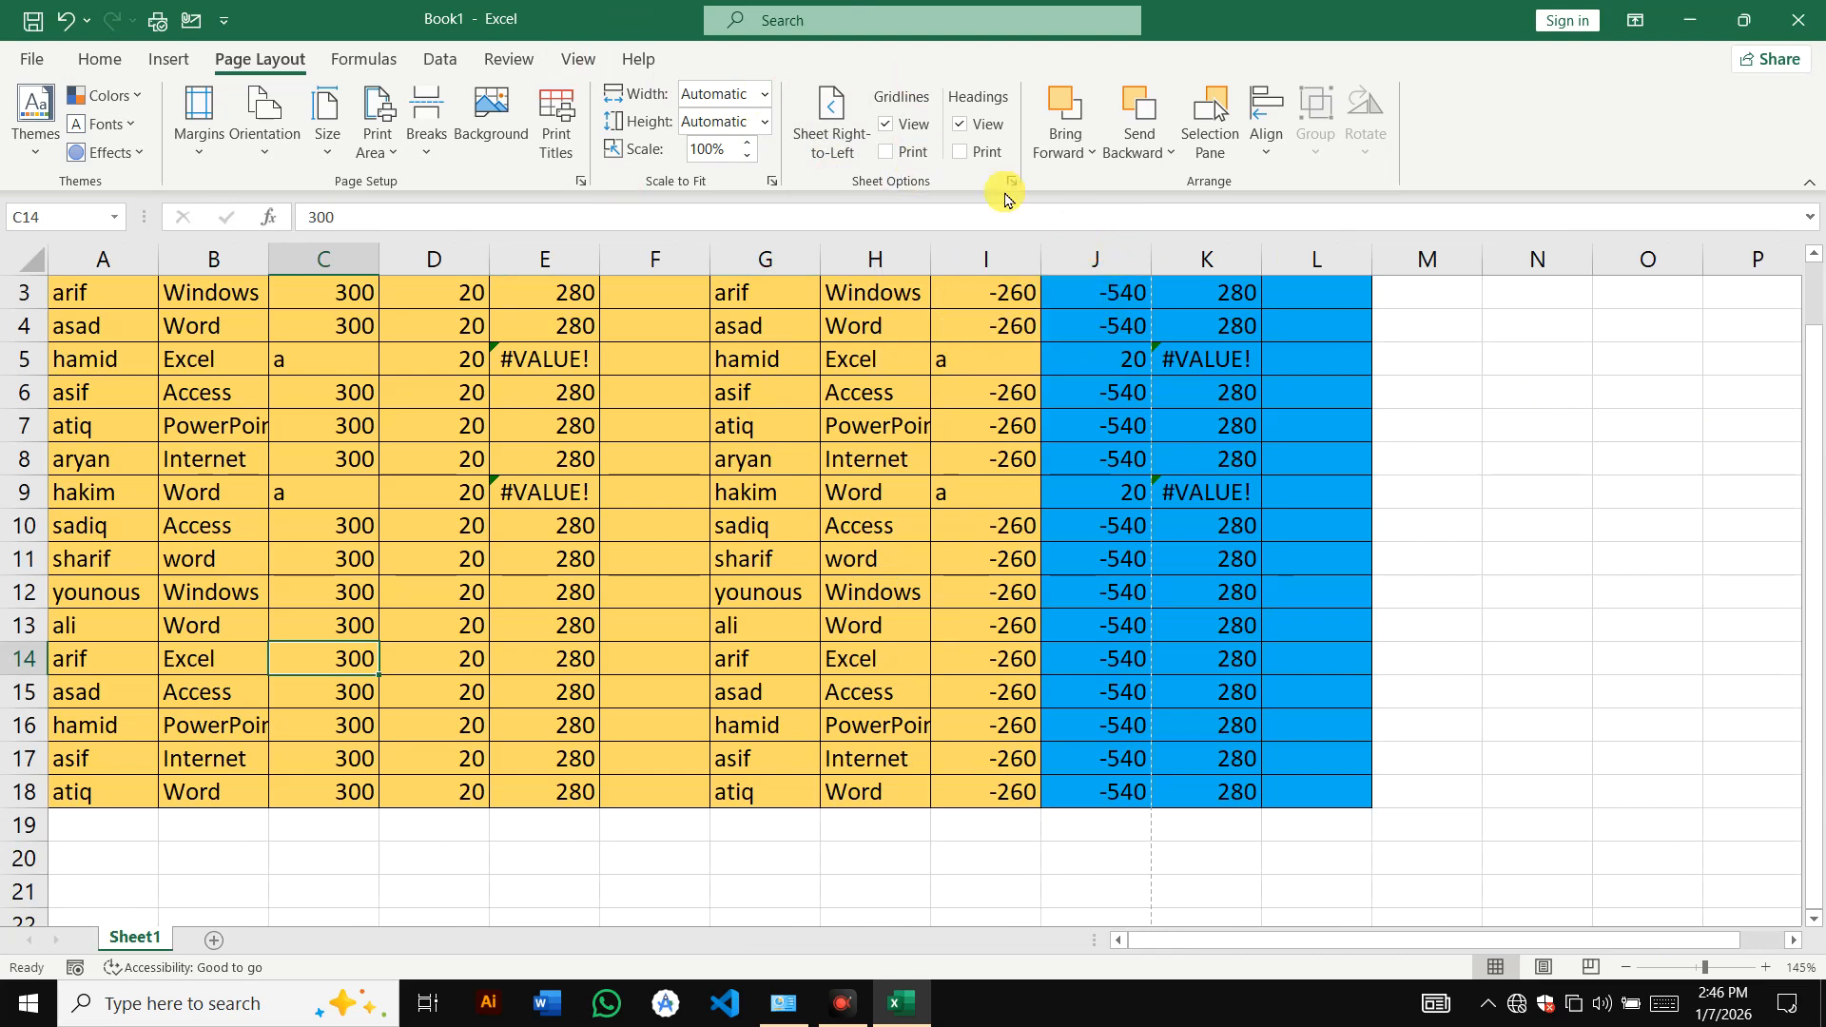
# - Hide the worksheet gridlines, look over the sheet without them, and show them again
pyautogui.click(887, 123)
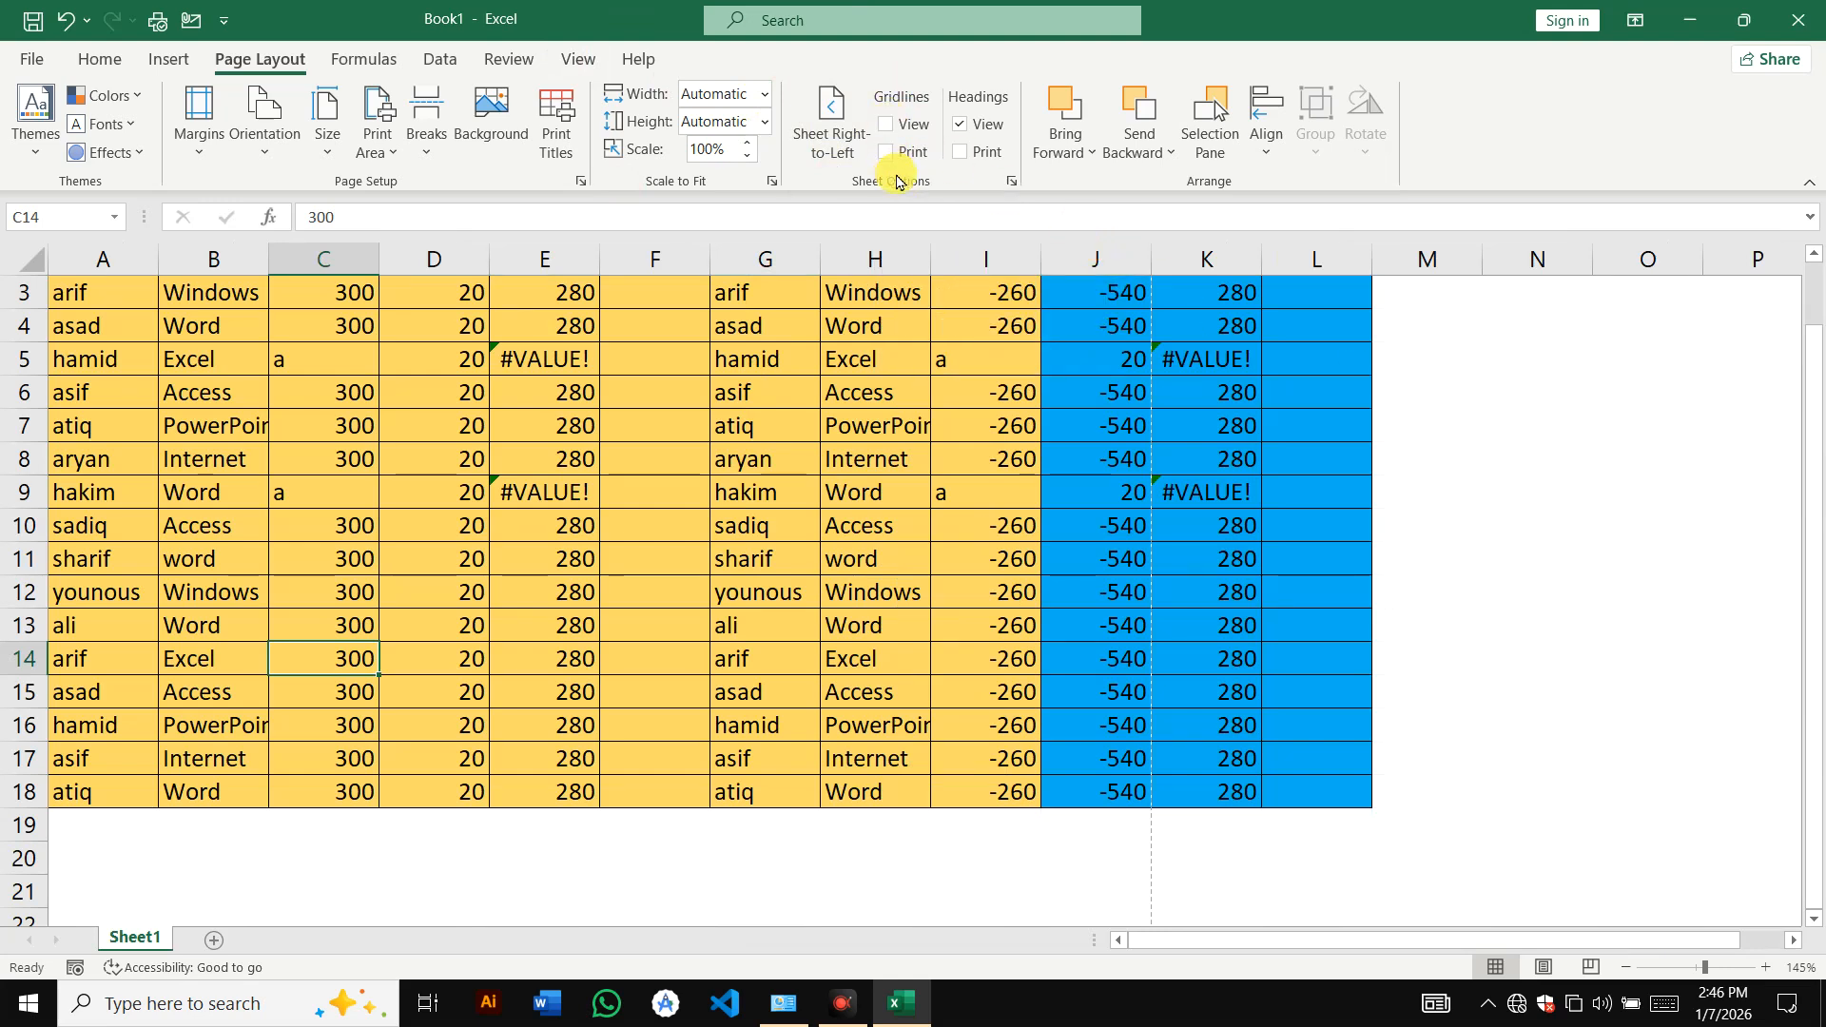
pyautogui.click(1299, 501)
pyautogui.scroll(-4, 1291, 488)
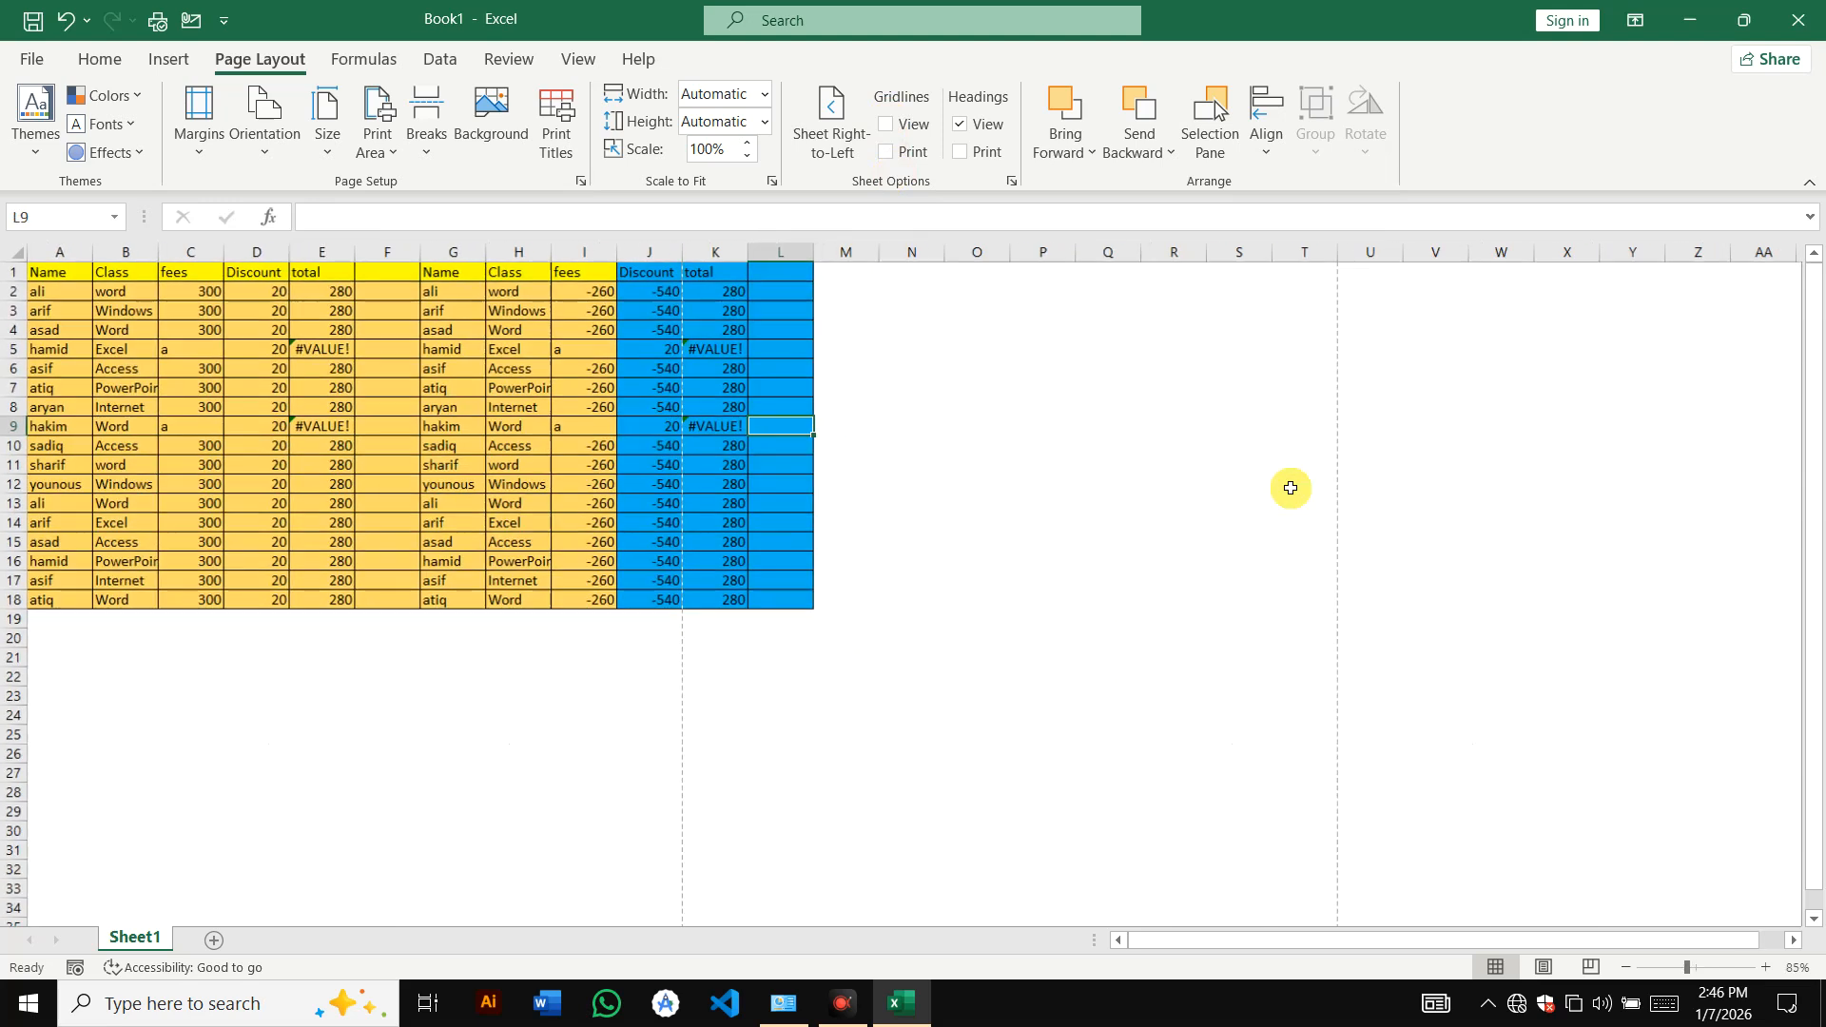
pyautogui.click(1544, 967)
pyautogui.click(1510, 968)
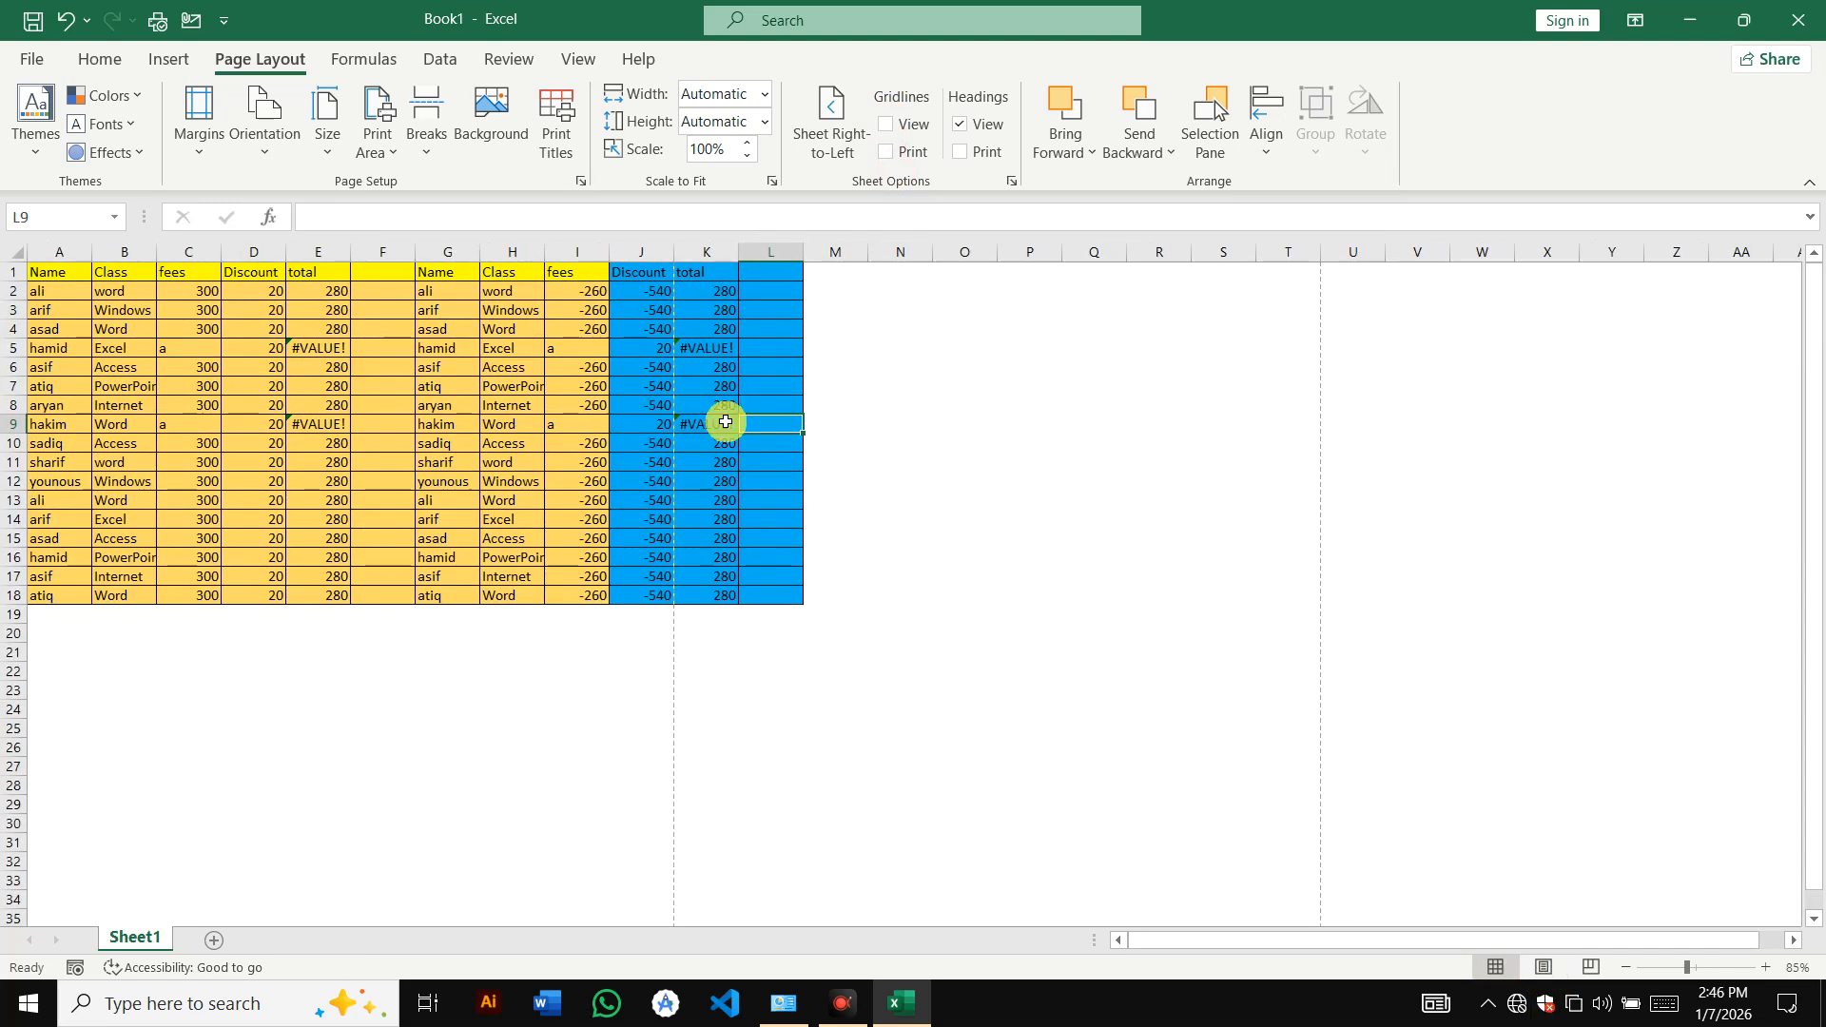
pyautogui.click(917, 132)
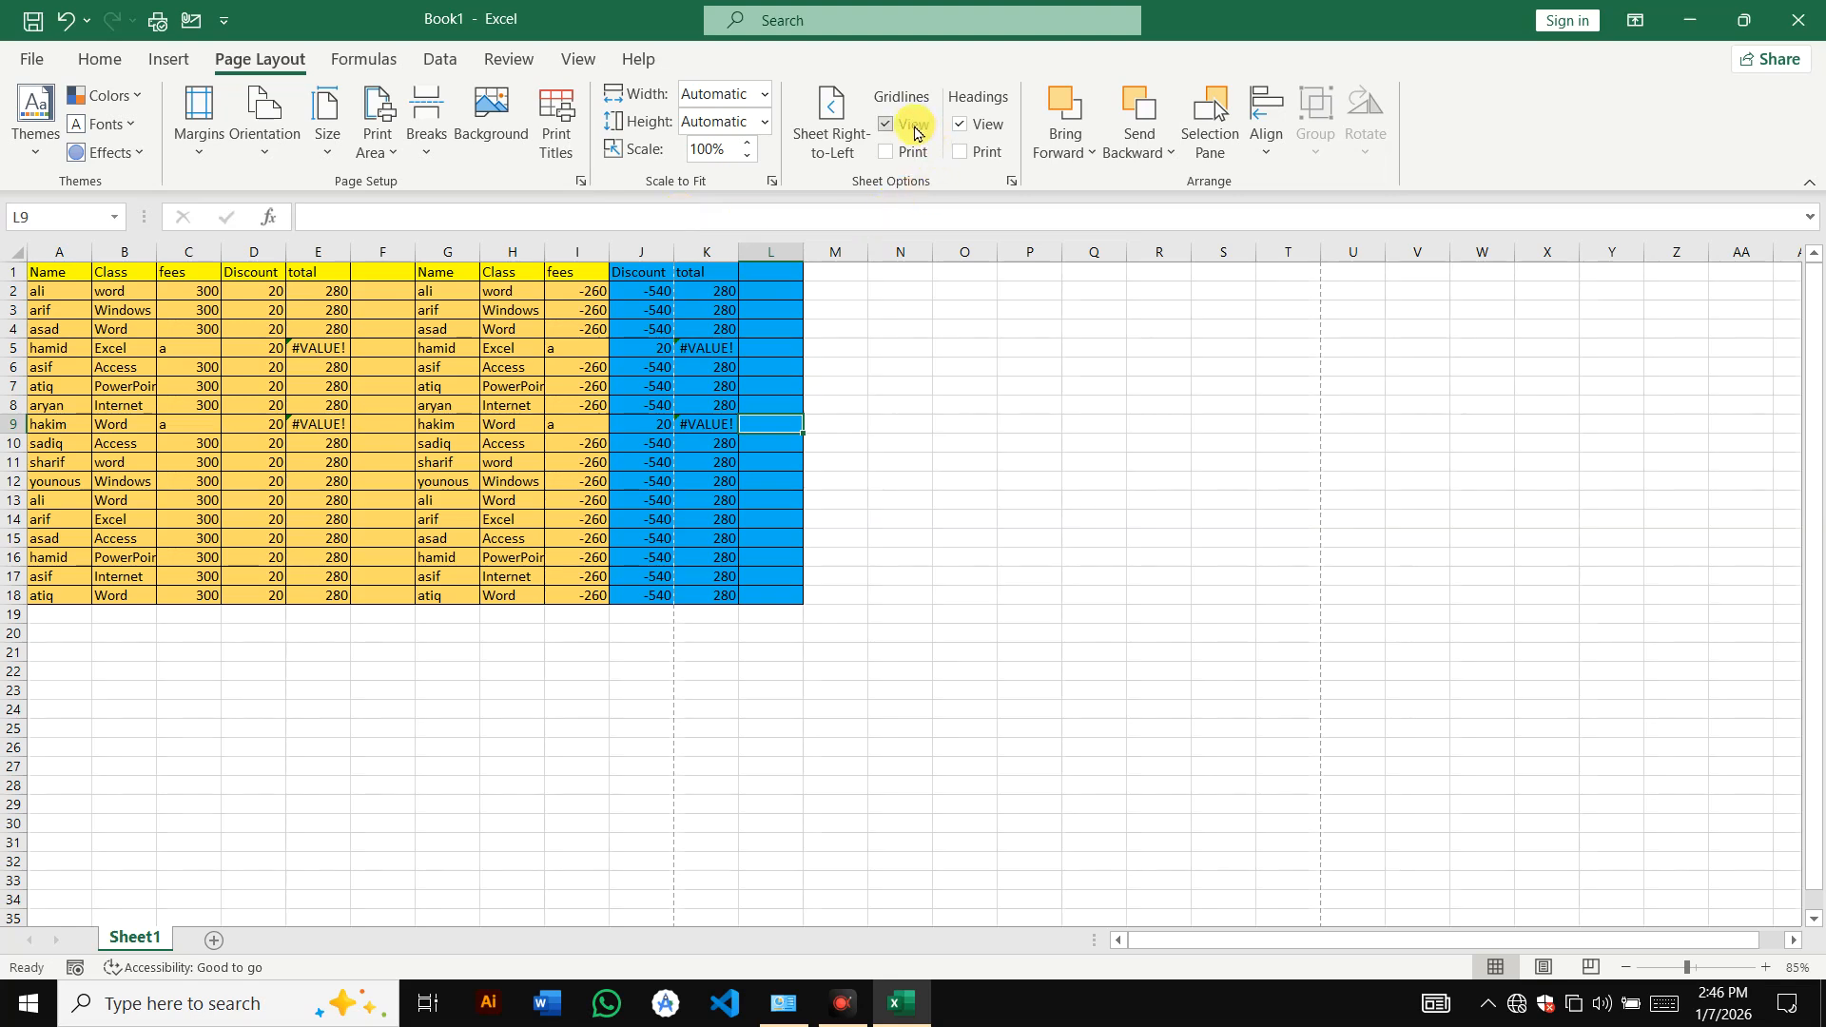
# - Turn on printing of the gridlines and compare the print preview before and after
pyautogui.hotkey('ctrl', 'p')
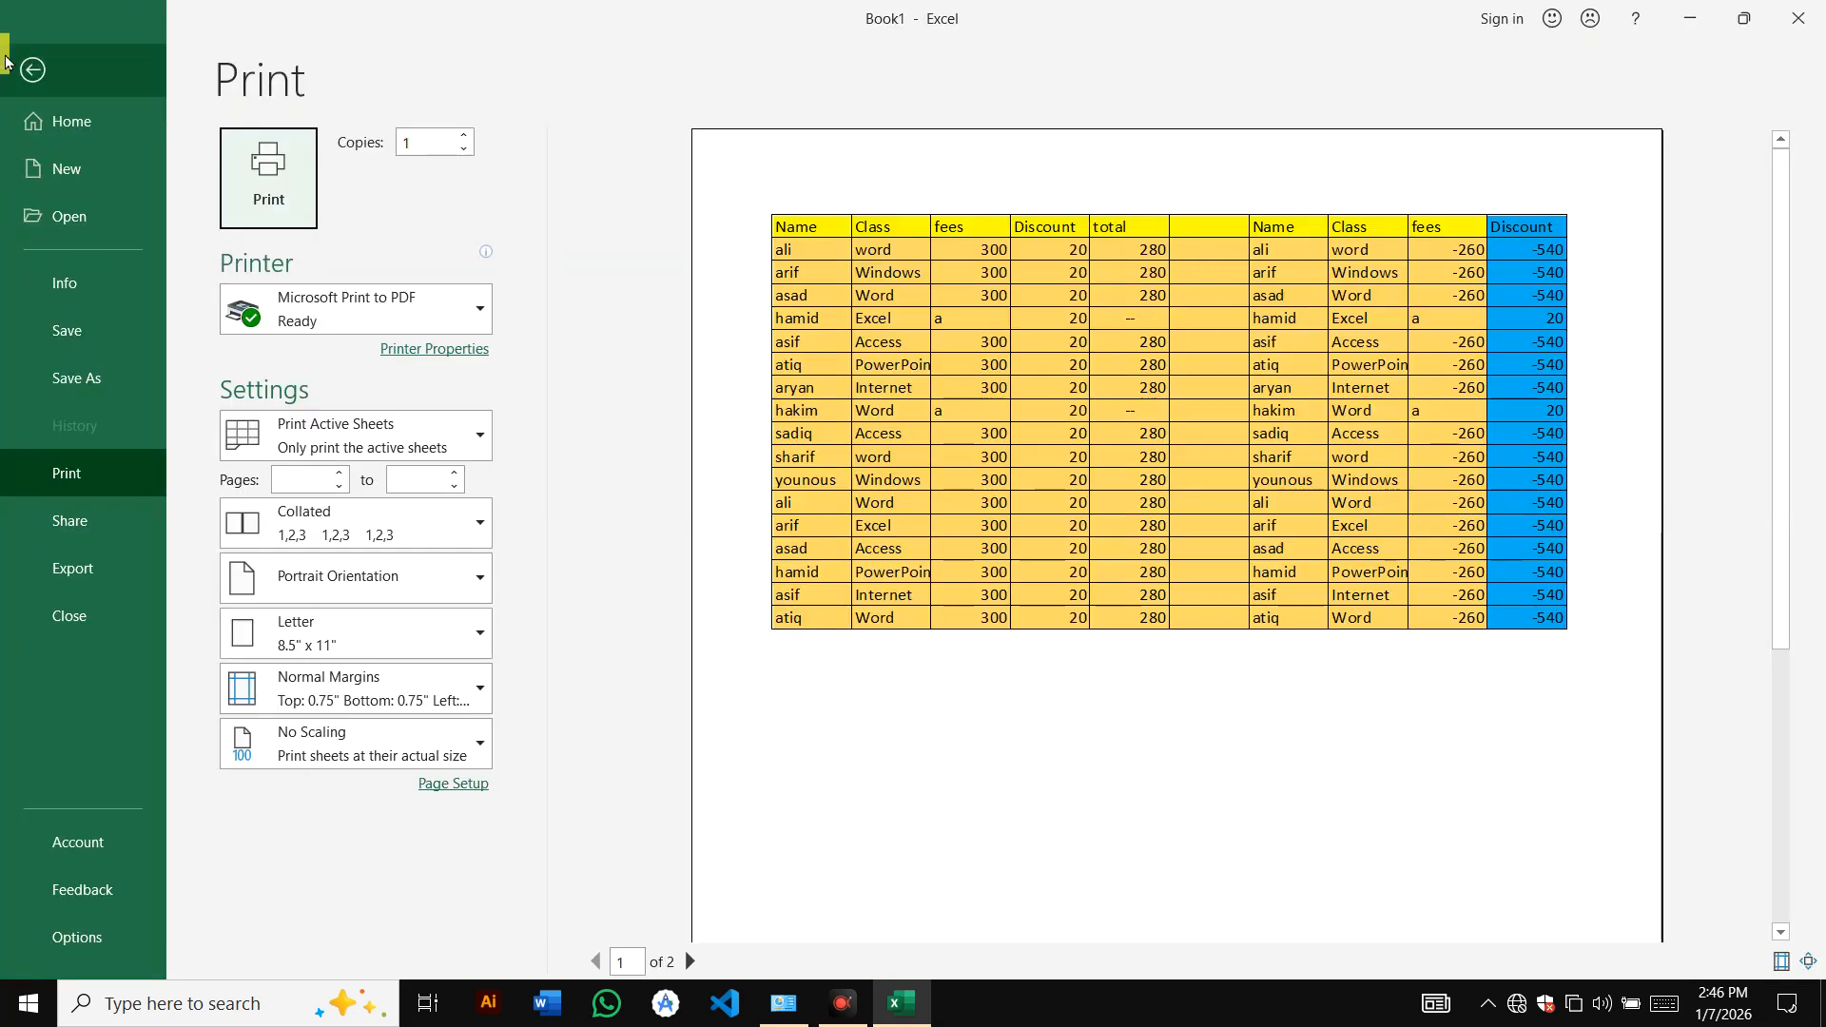
pyautogui.click(33, 69)
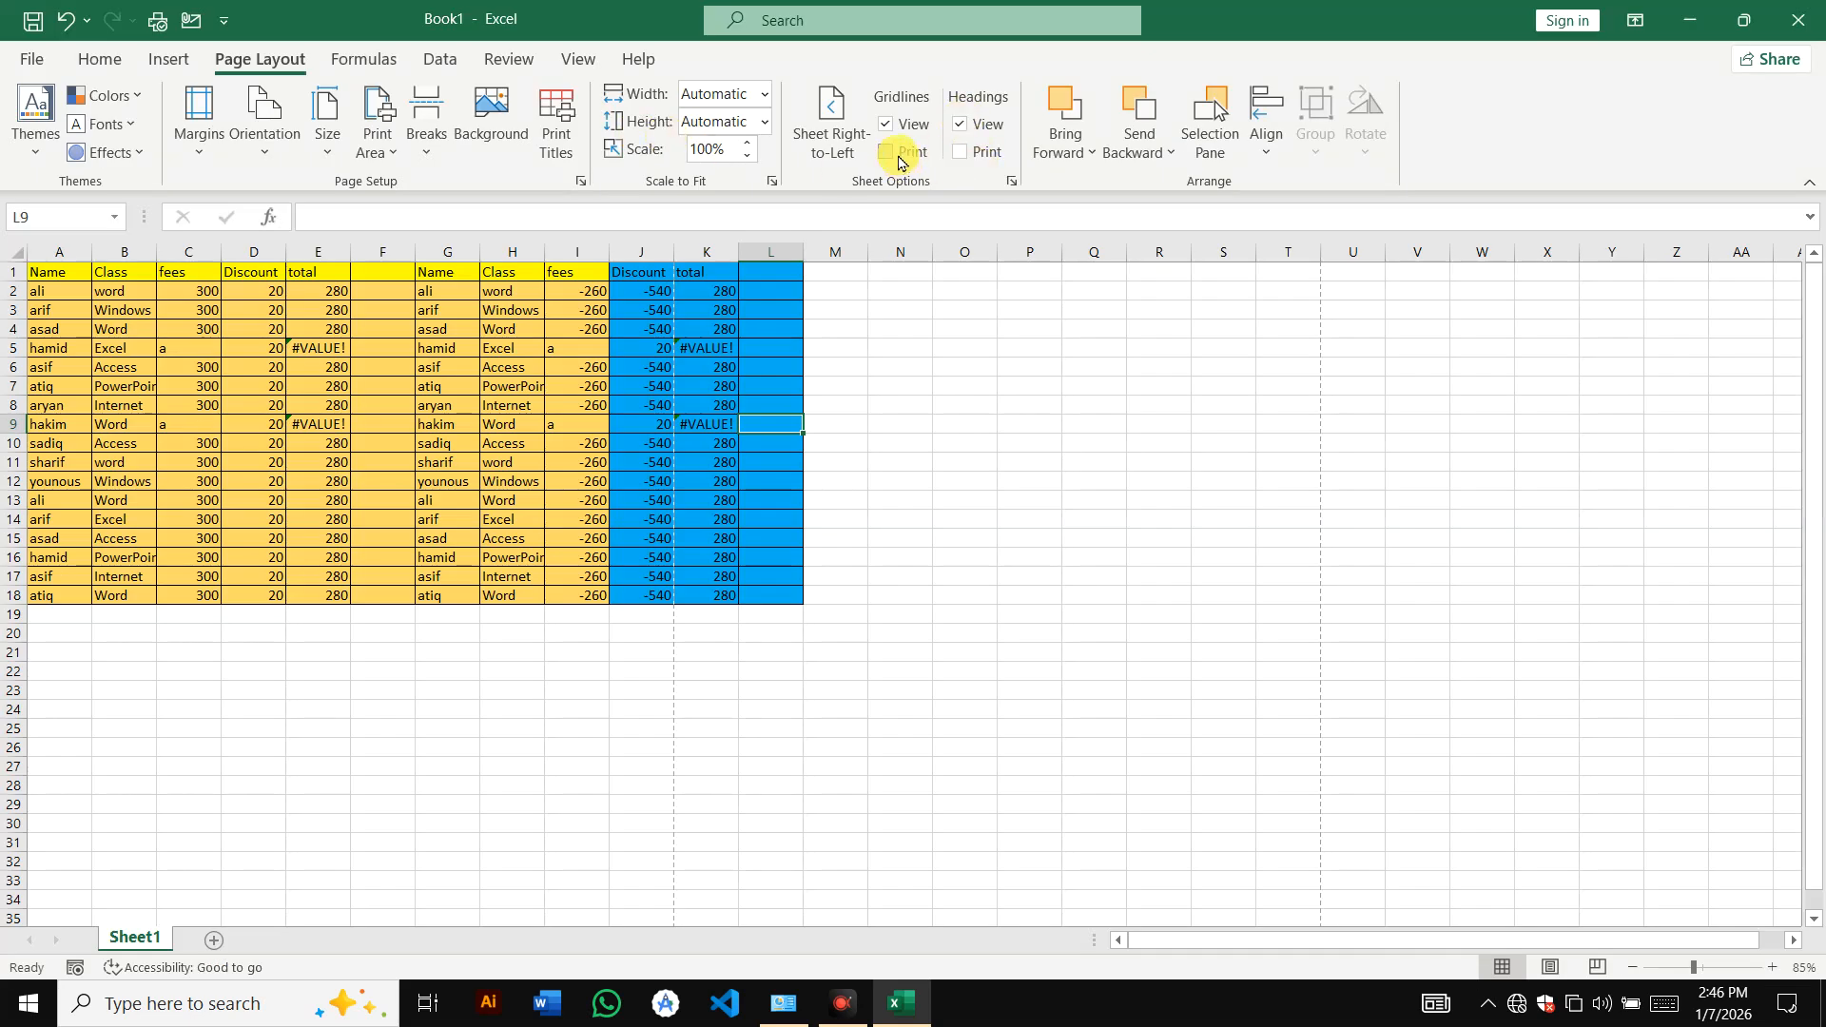
pyautogui.hotkey('ctrl', 'p')
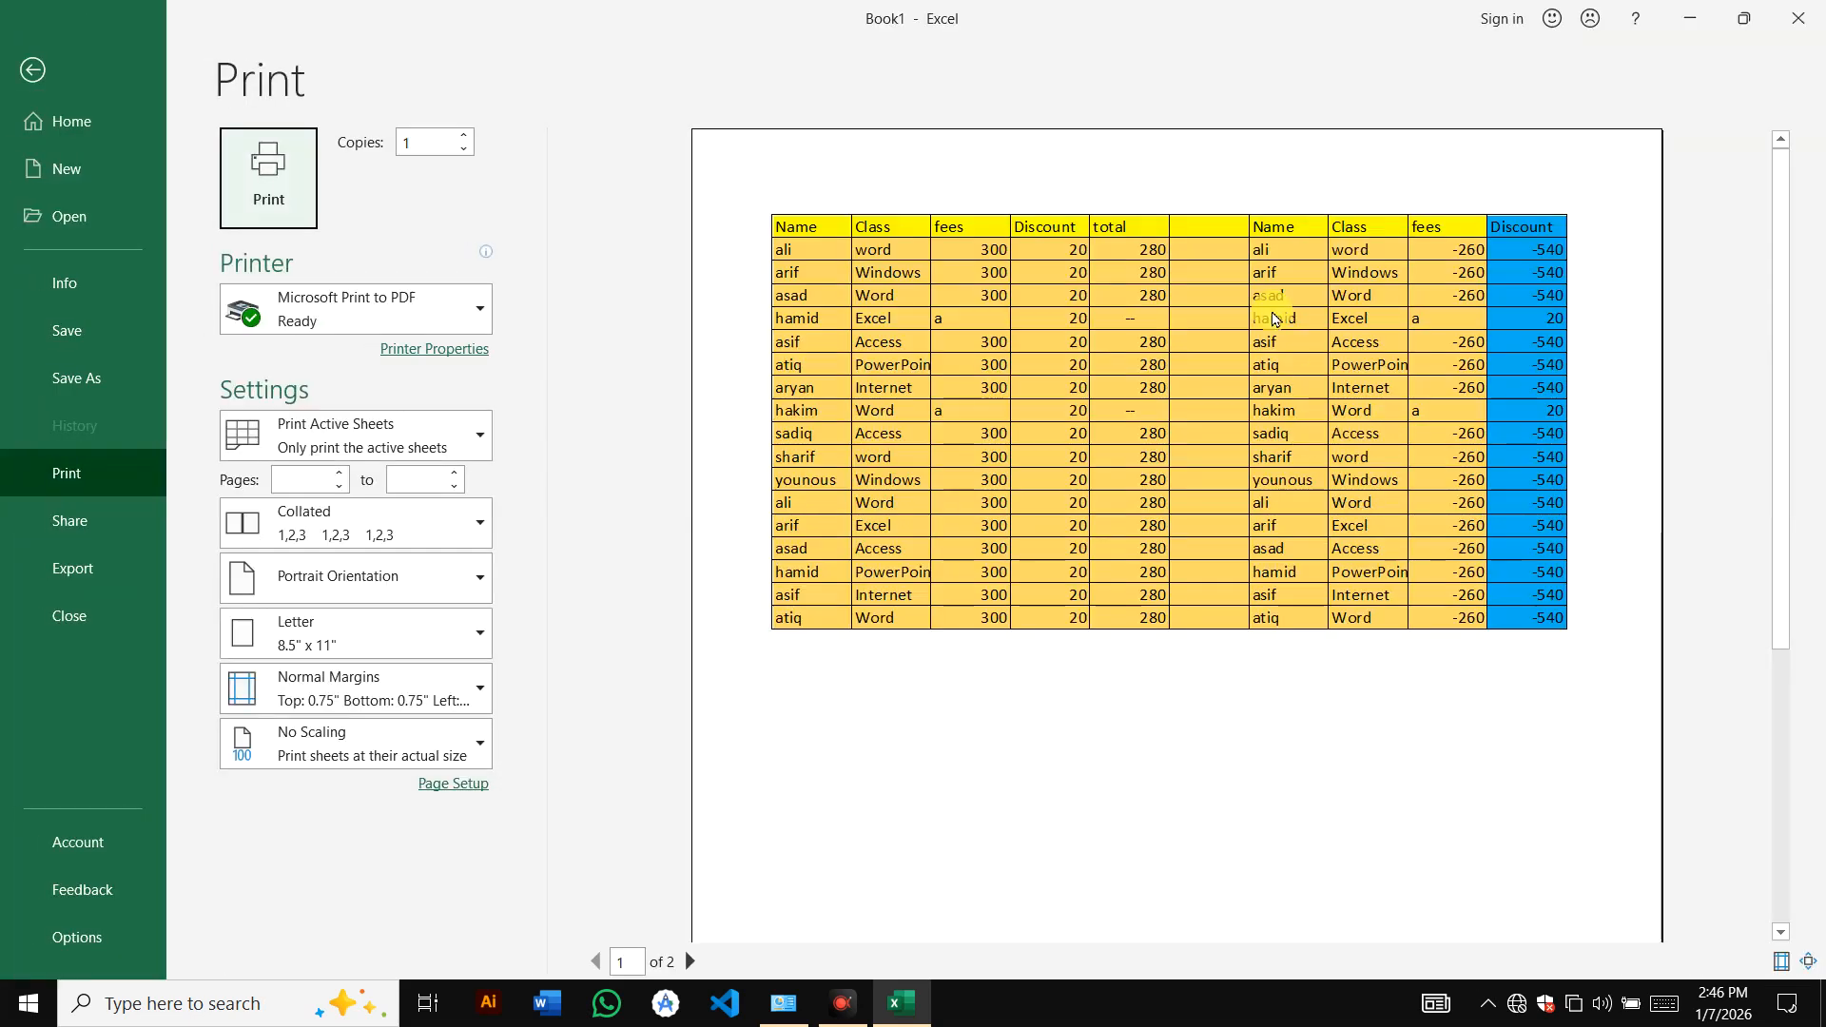
pyautogui.click(32, 70)
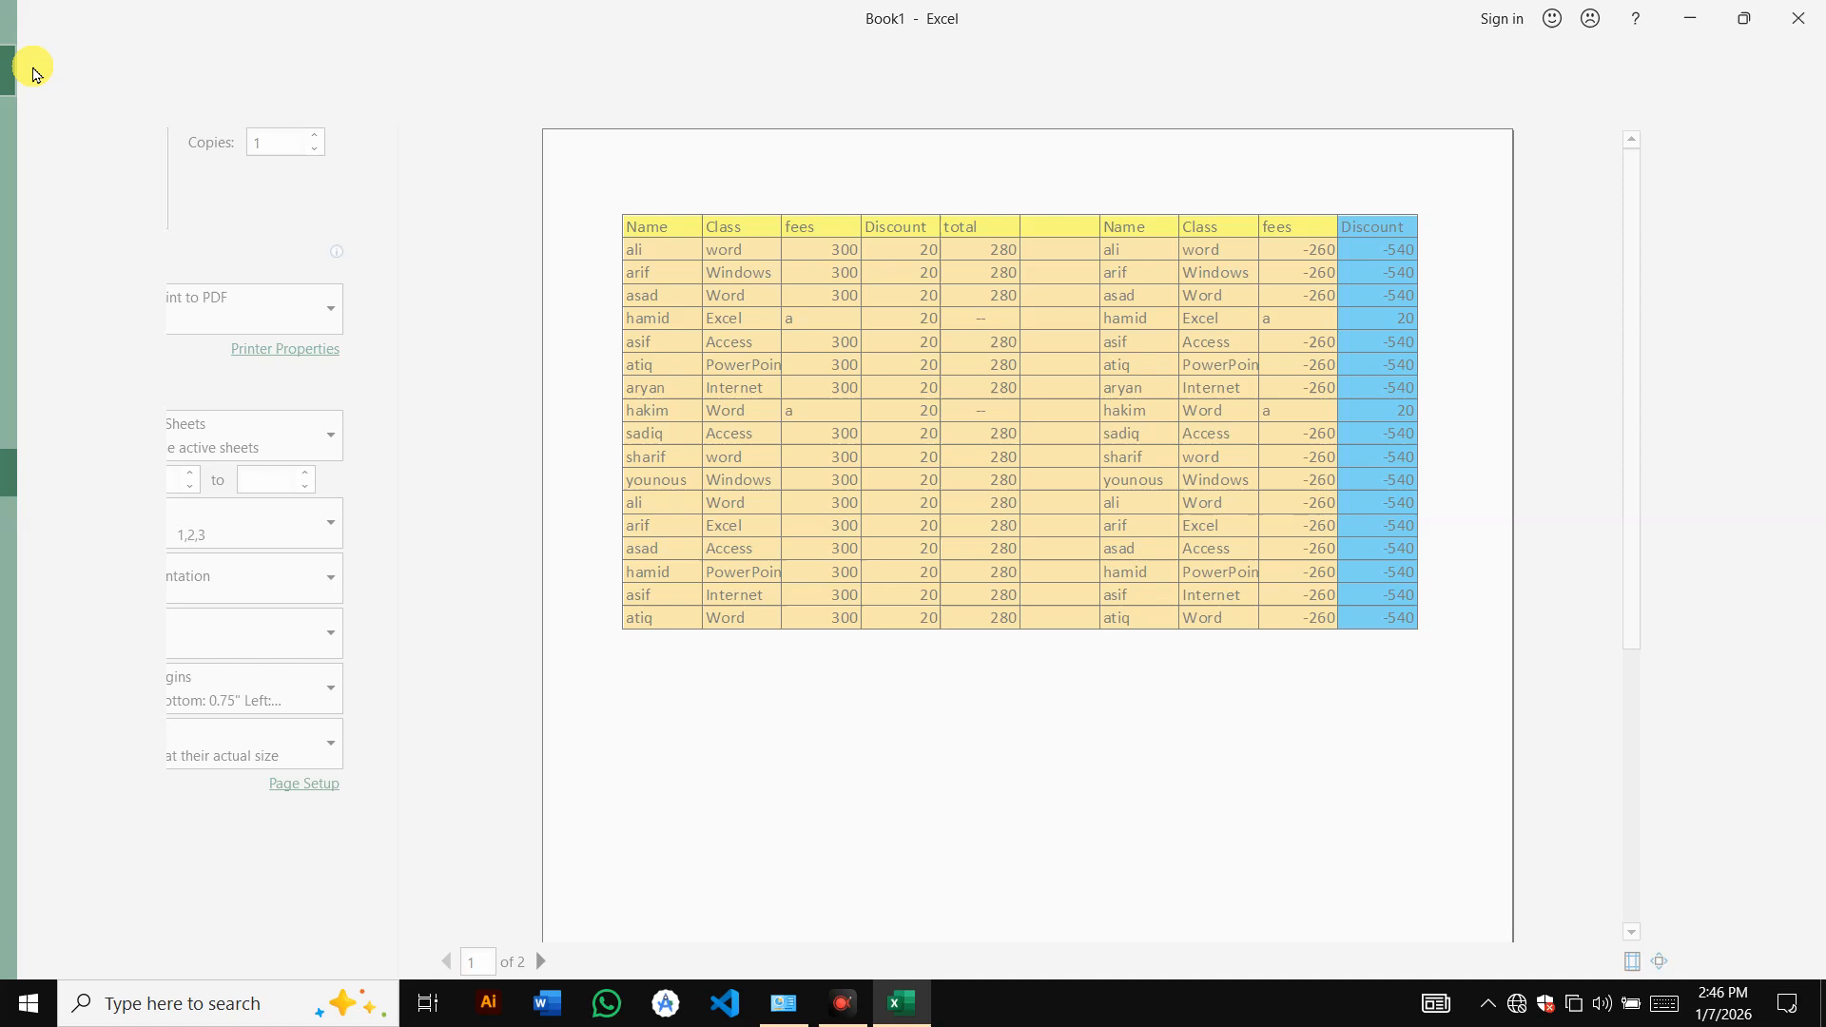
# - Remove all borders from the fees table range A1:L18 and check the result in the print preview
pyautogui.click(409, 366)
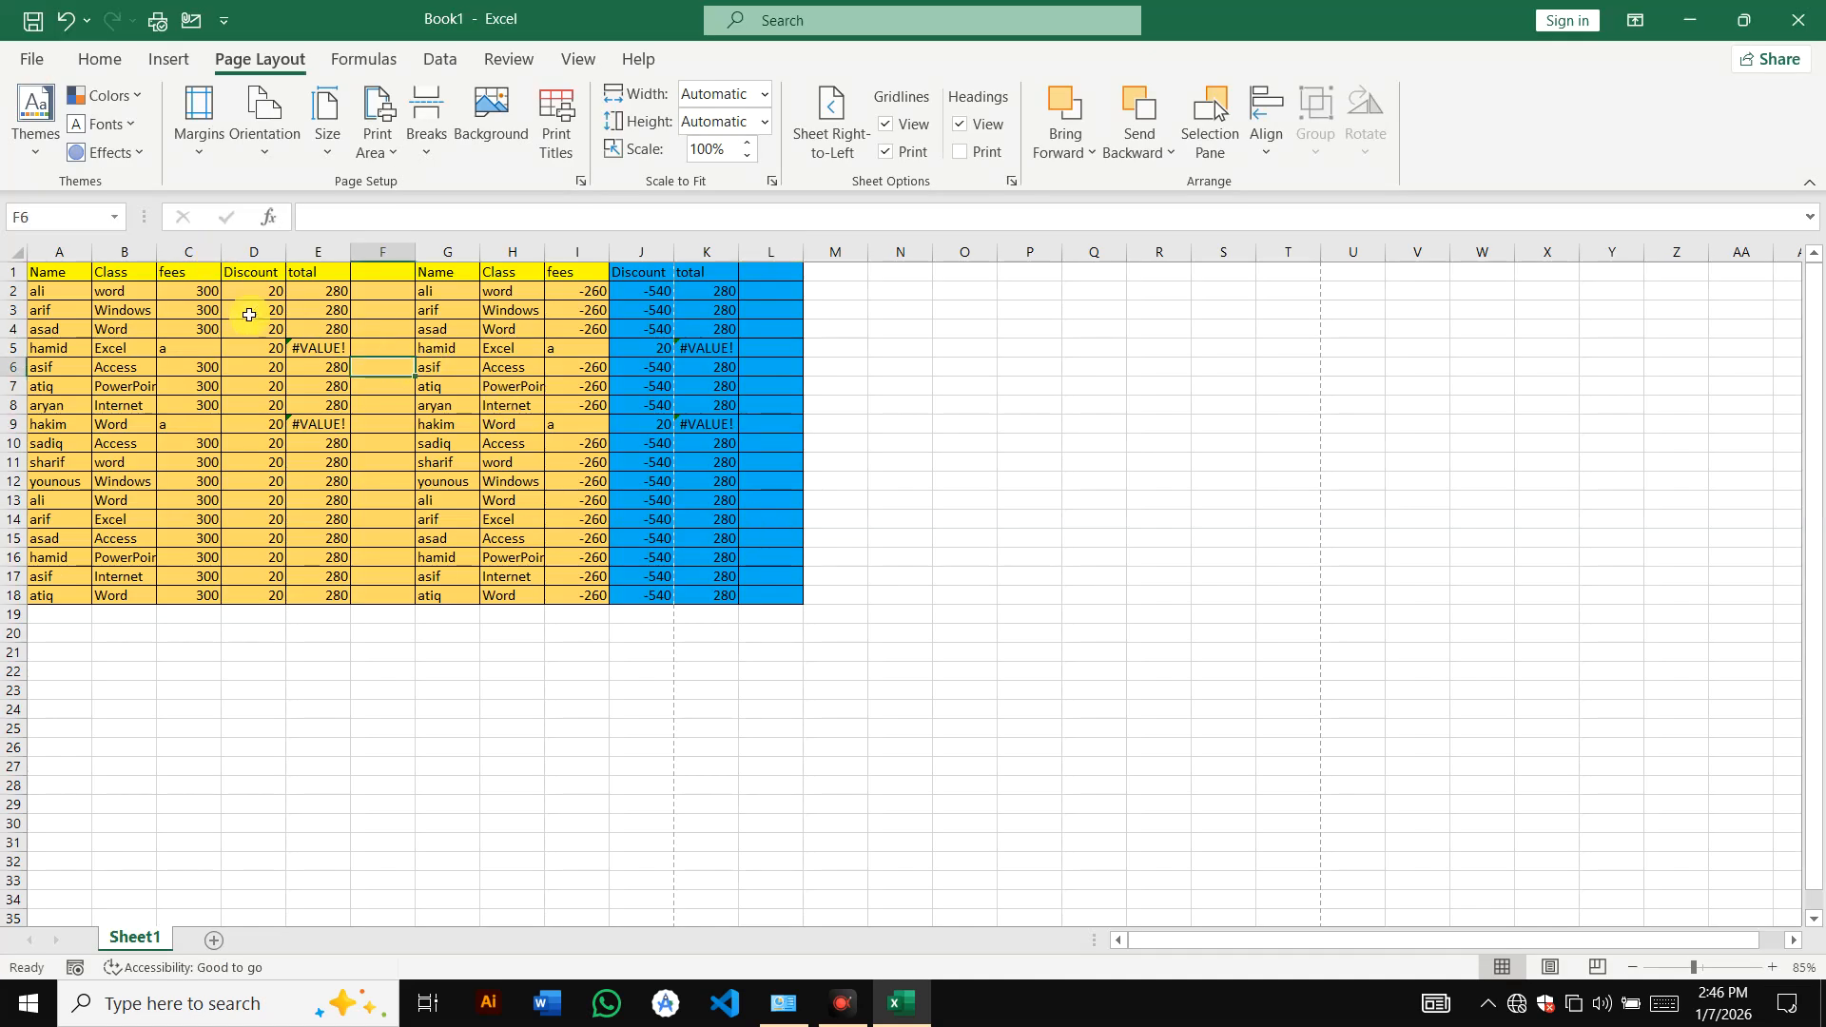
pyautogui.moveTo(57, 273); pyautogui.dragTo(766, 597)
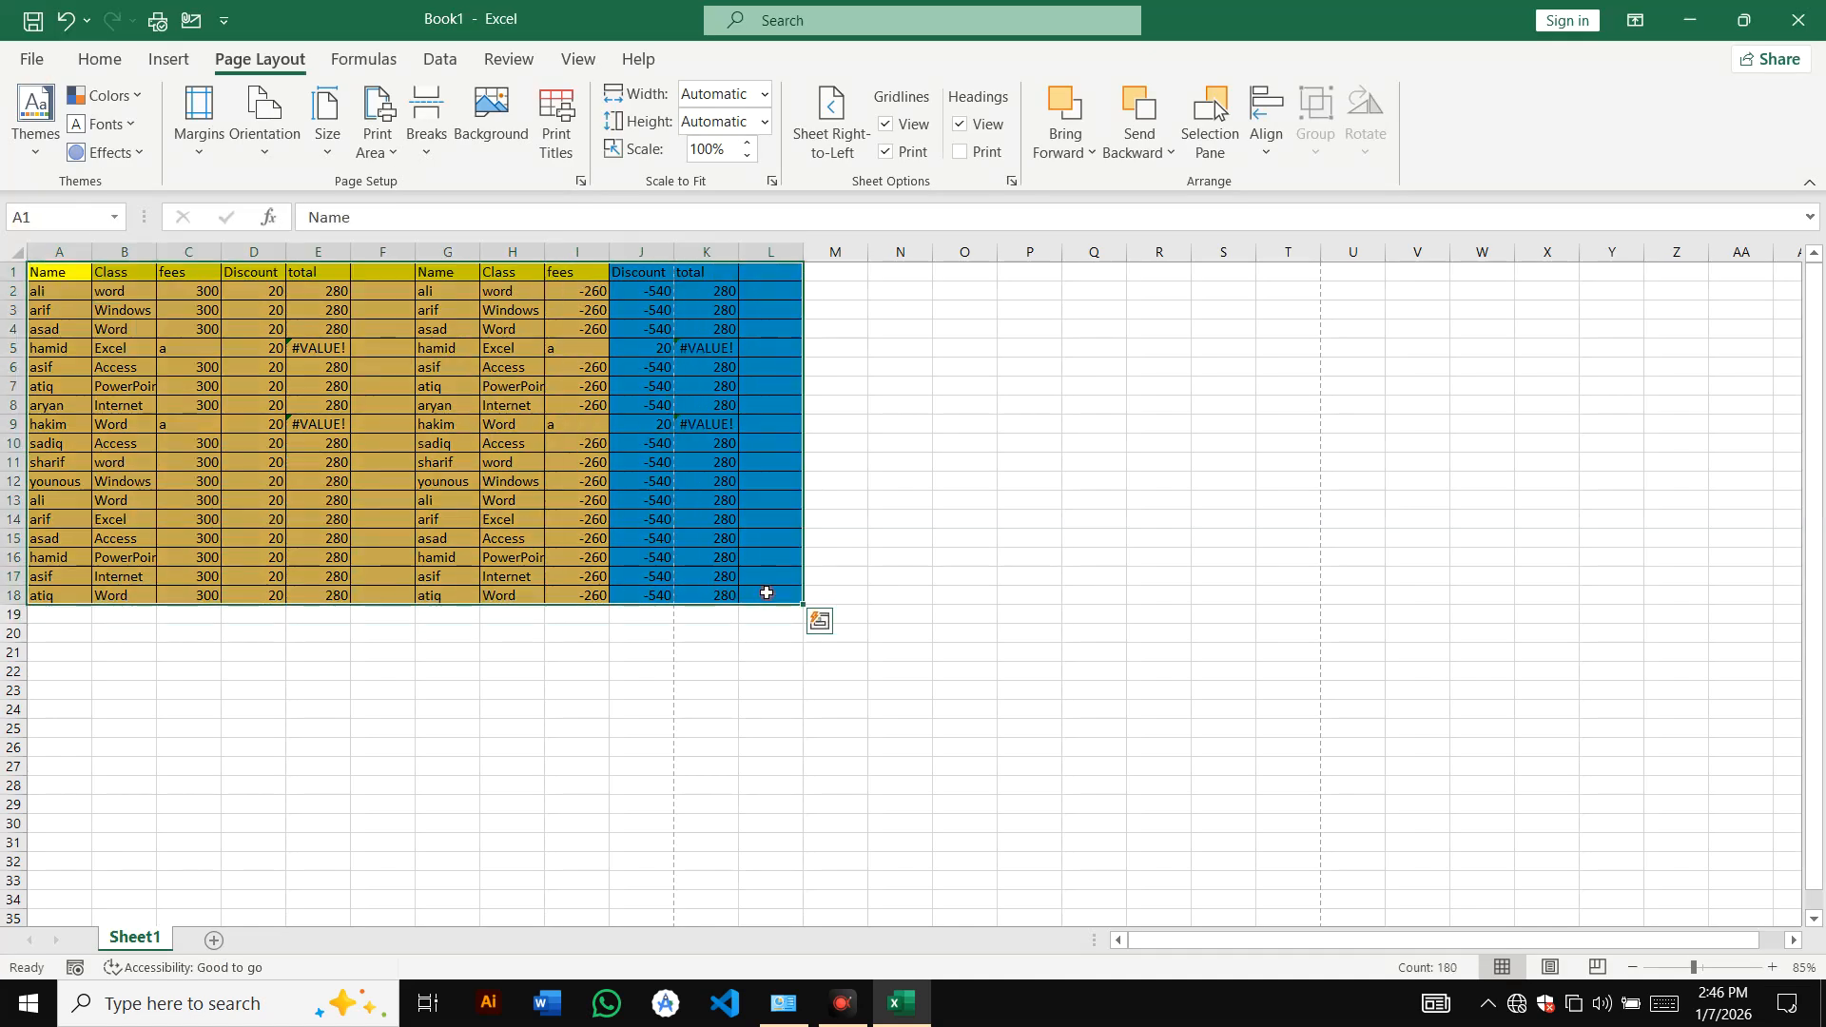
pyautogui.click(173, 59)
pyautogui.click(99, 59)
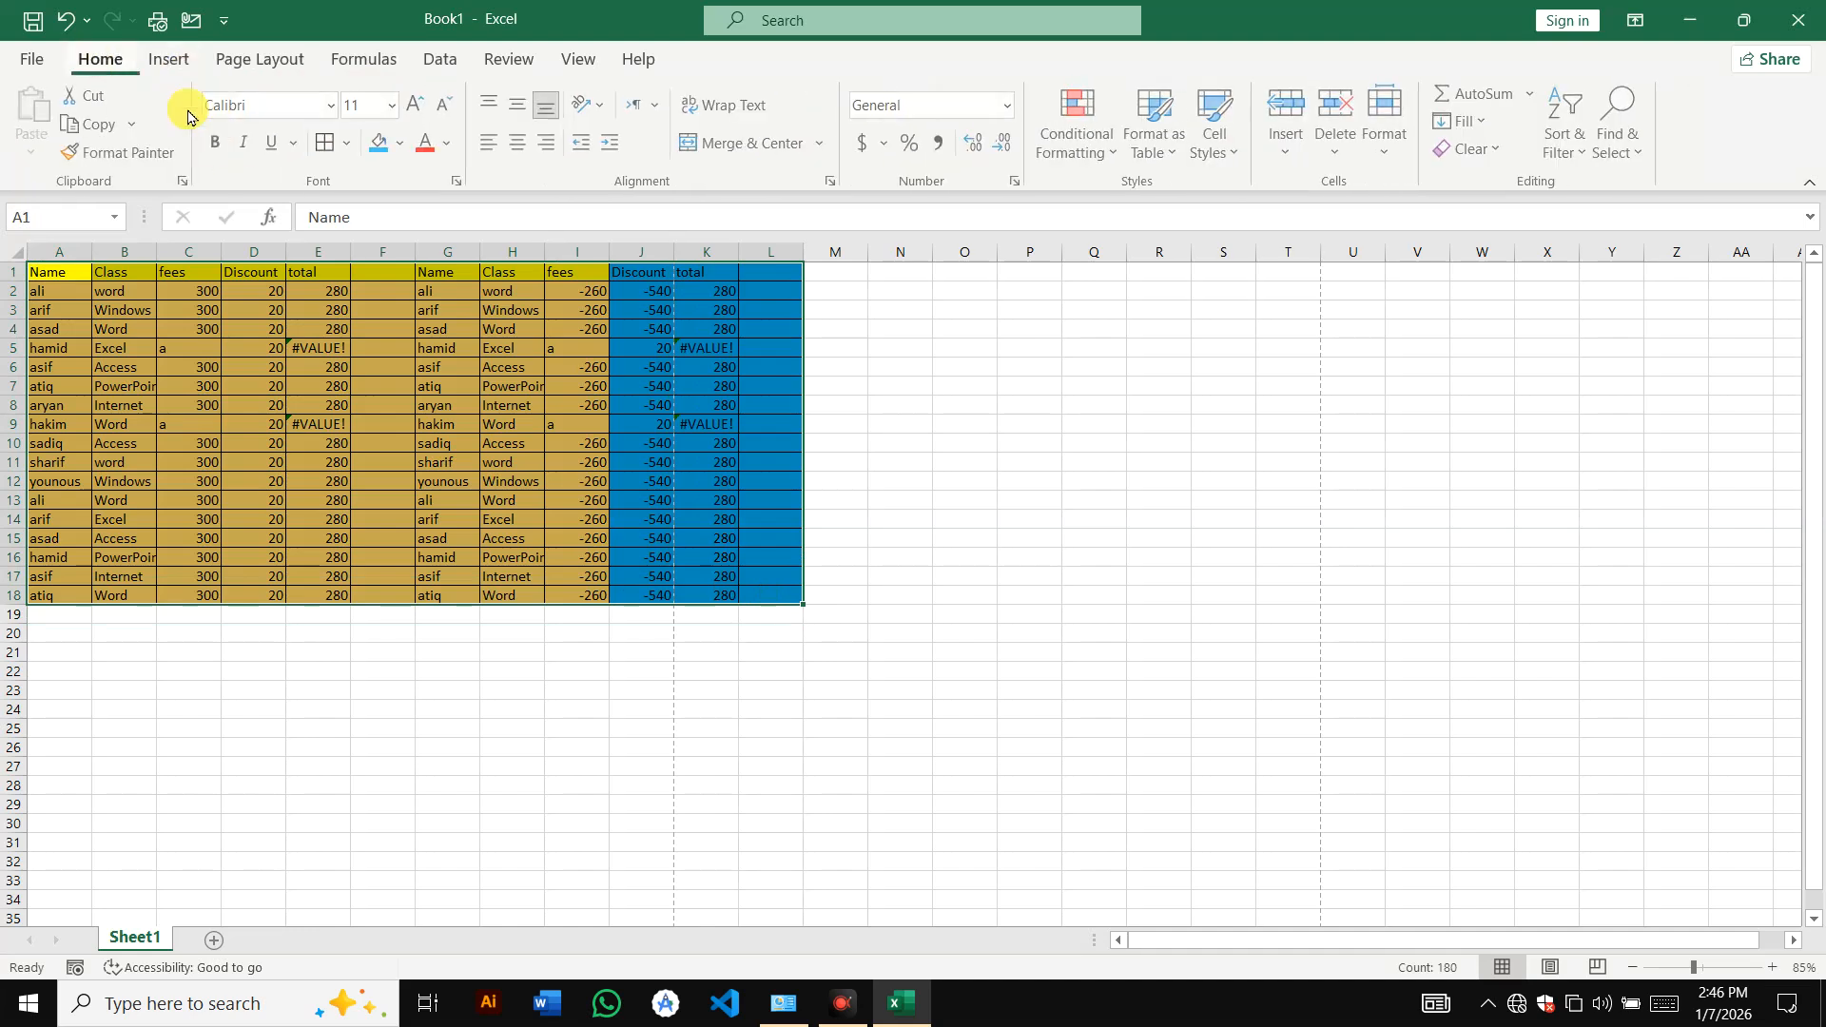
pyautogui.click(335, 155)
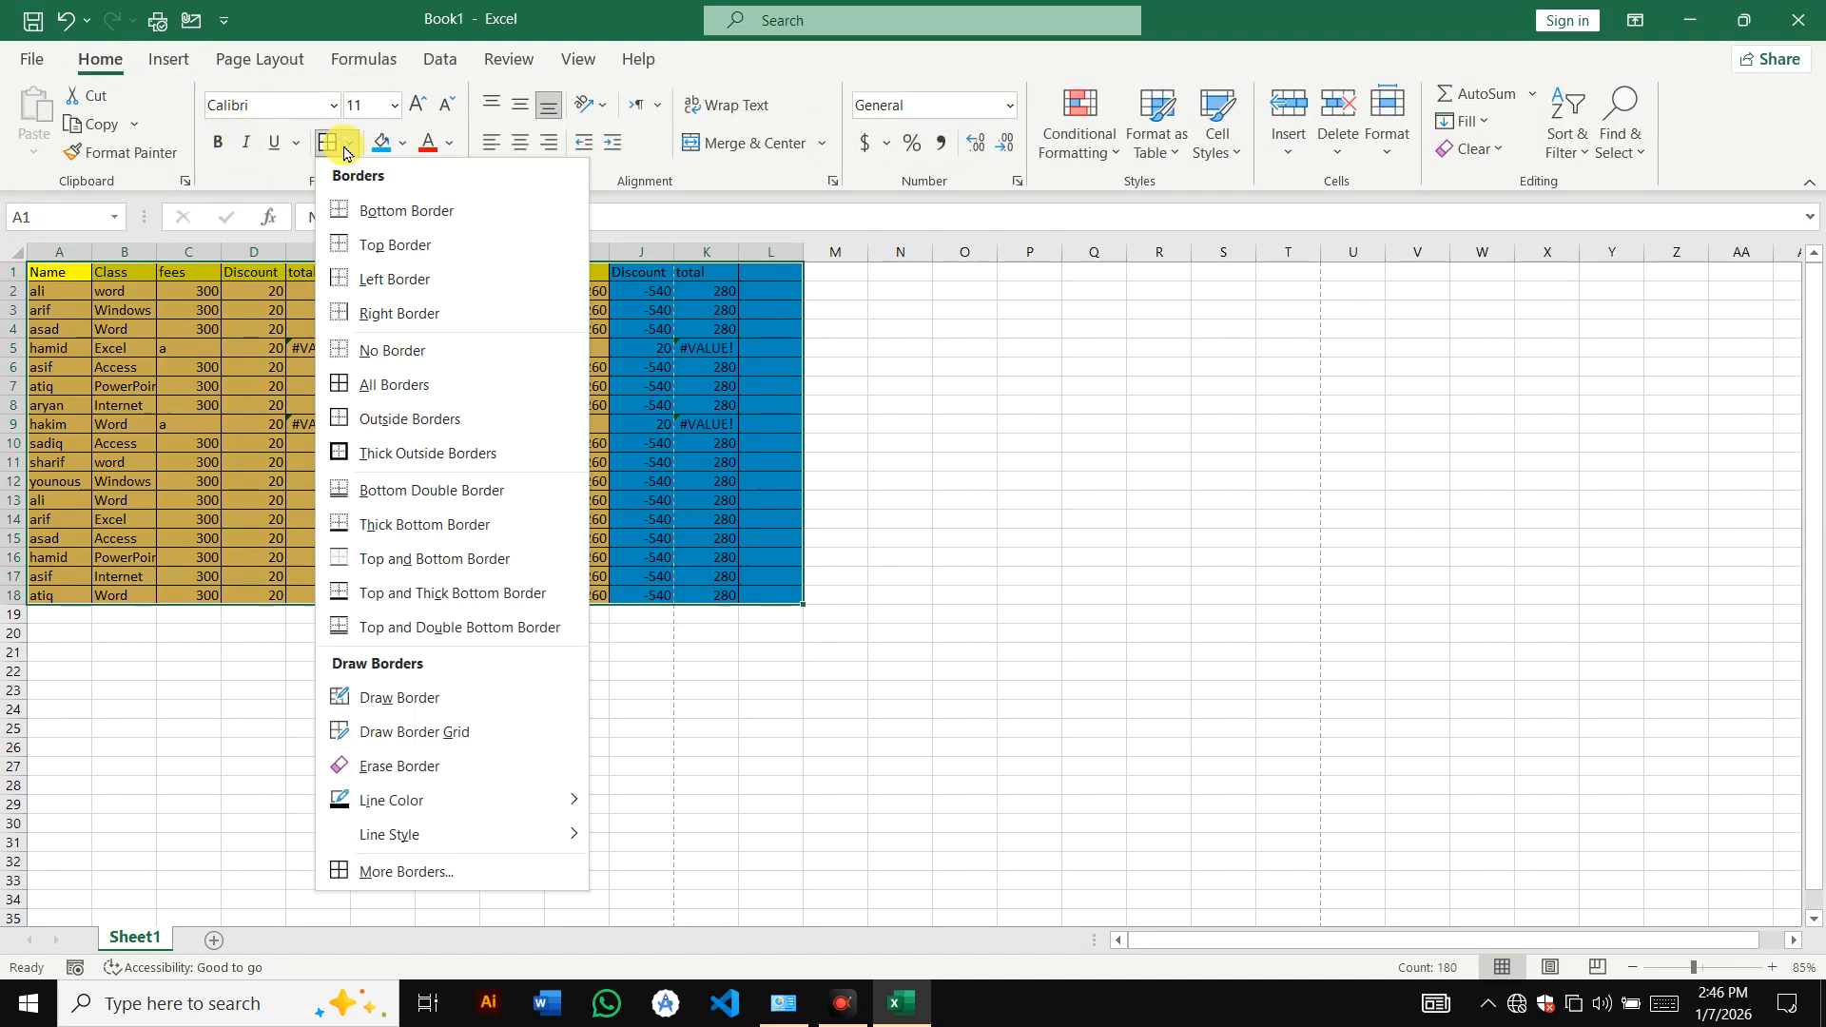
pyautogui.click(449, 351)
pyautogui.click(639, 406)
pyautogui.hotkey('ctrl', 'p')
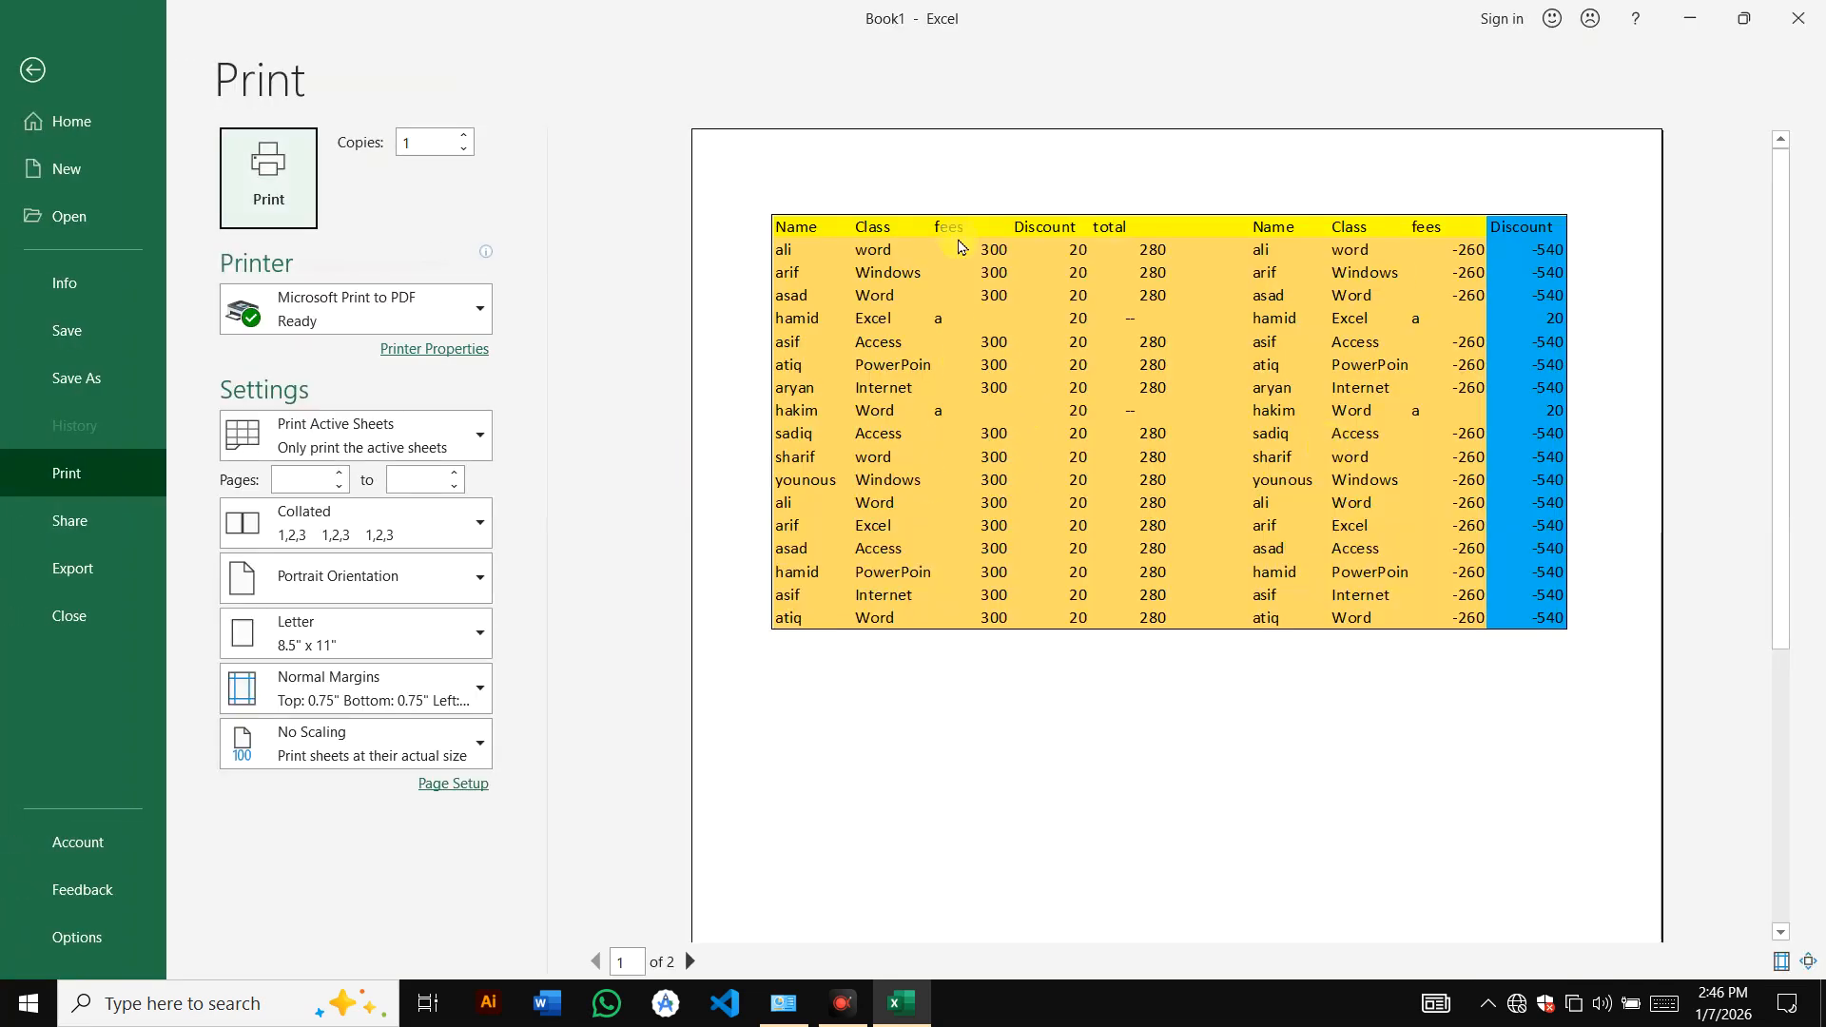
pyautogui.click(27, 67)
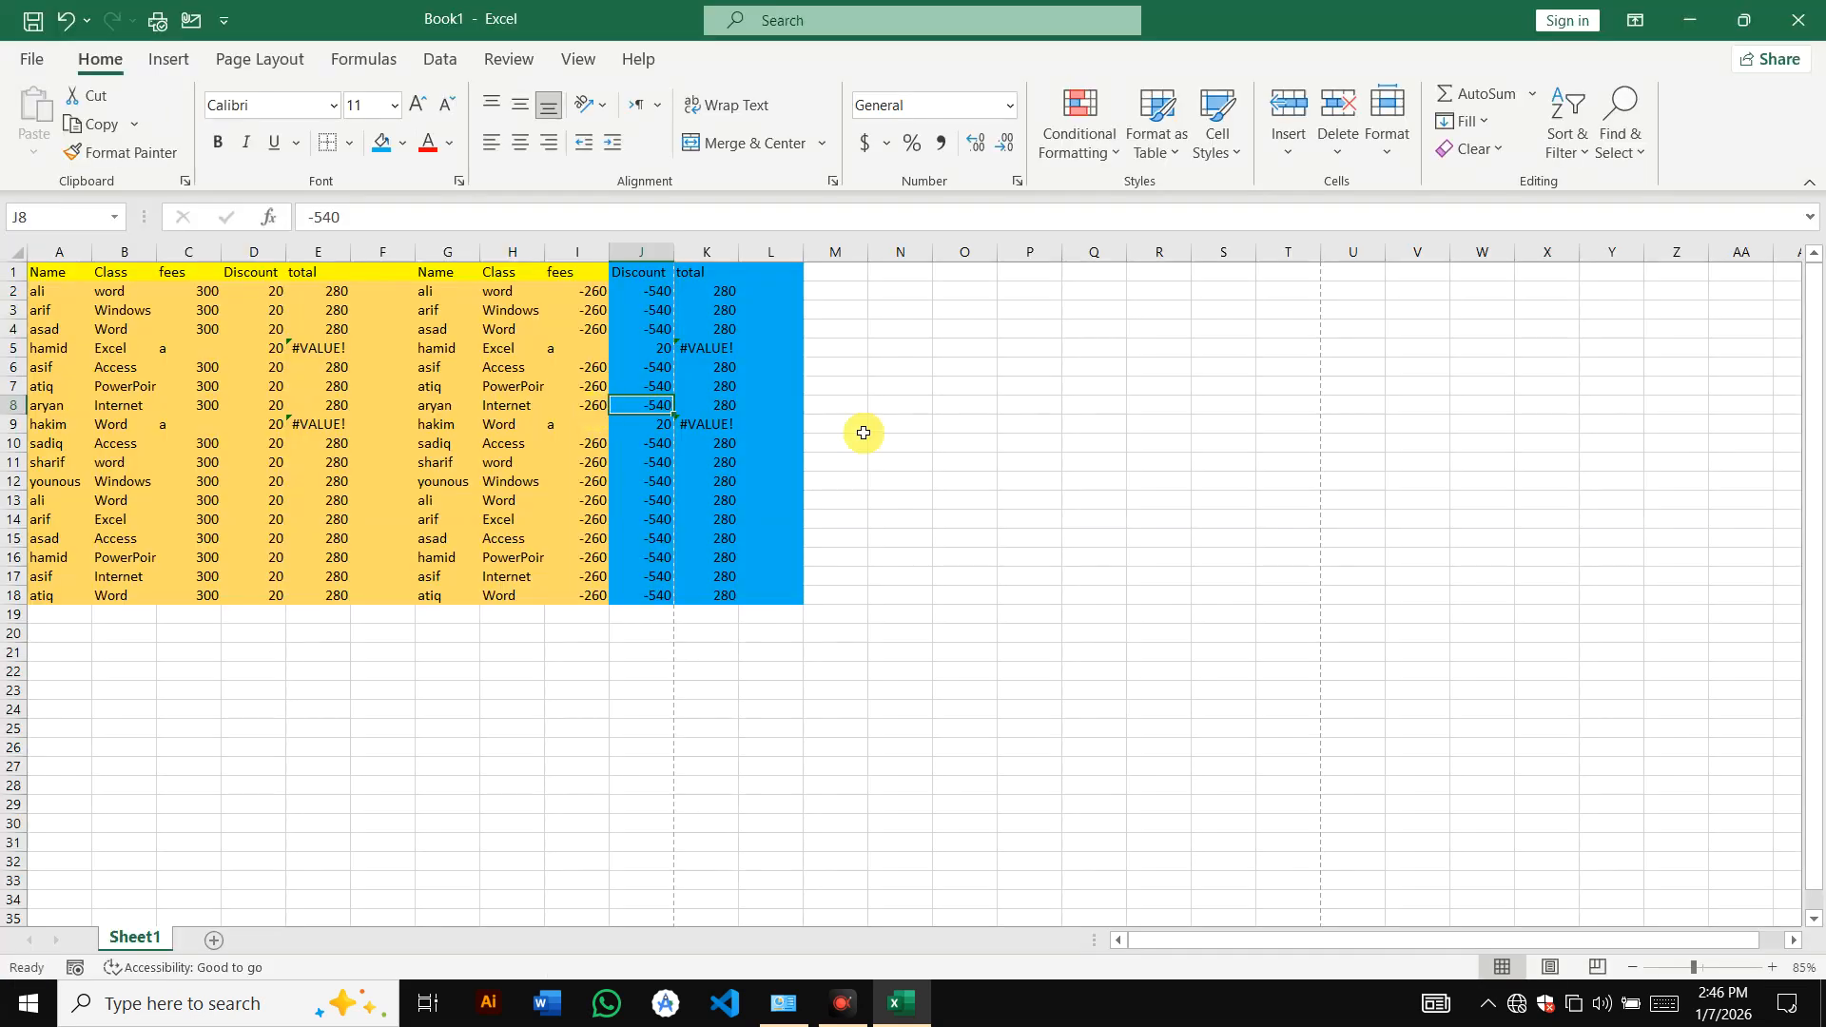
# - Check the borderless fees table again in the print preview with the whole page in view
pyautogui.moveTo(880, 316); pyautogui.dragTo(1002, 481)
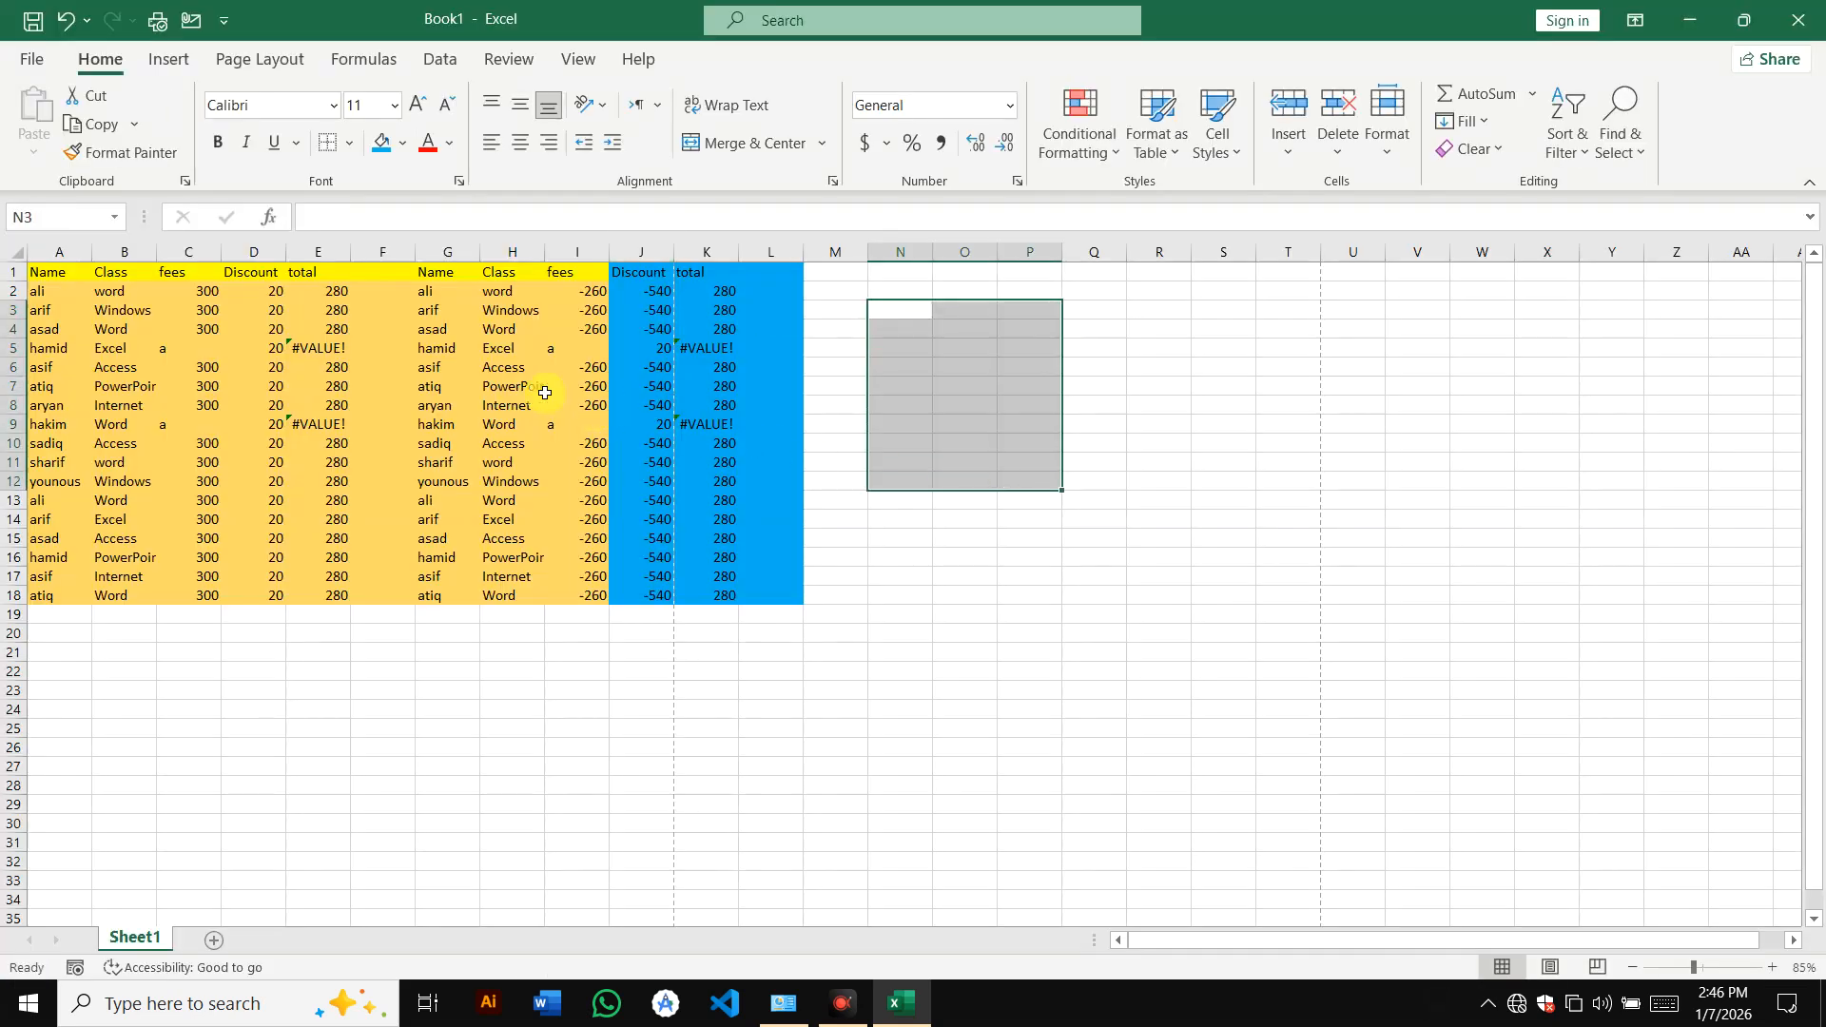
pyautogui.moveTo(98, 273); pyautogui.dragTo(760, 599)
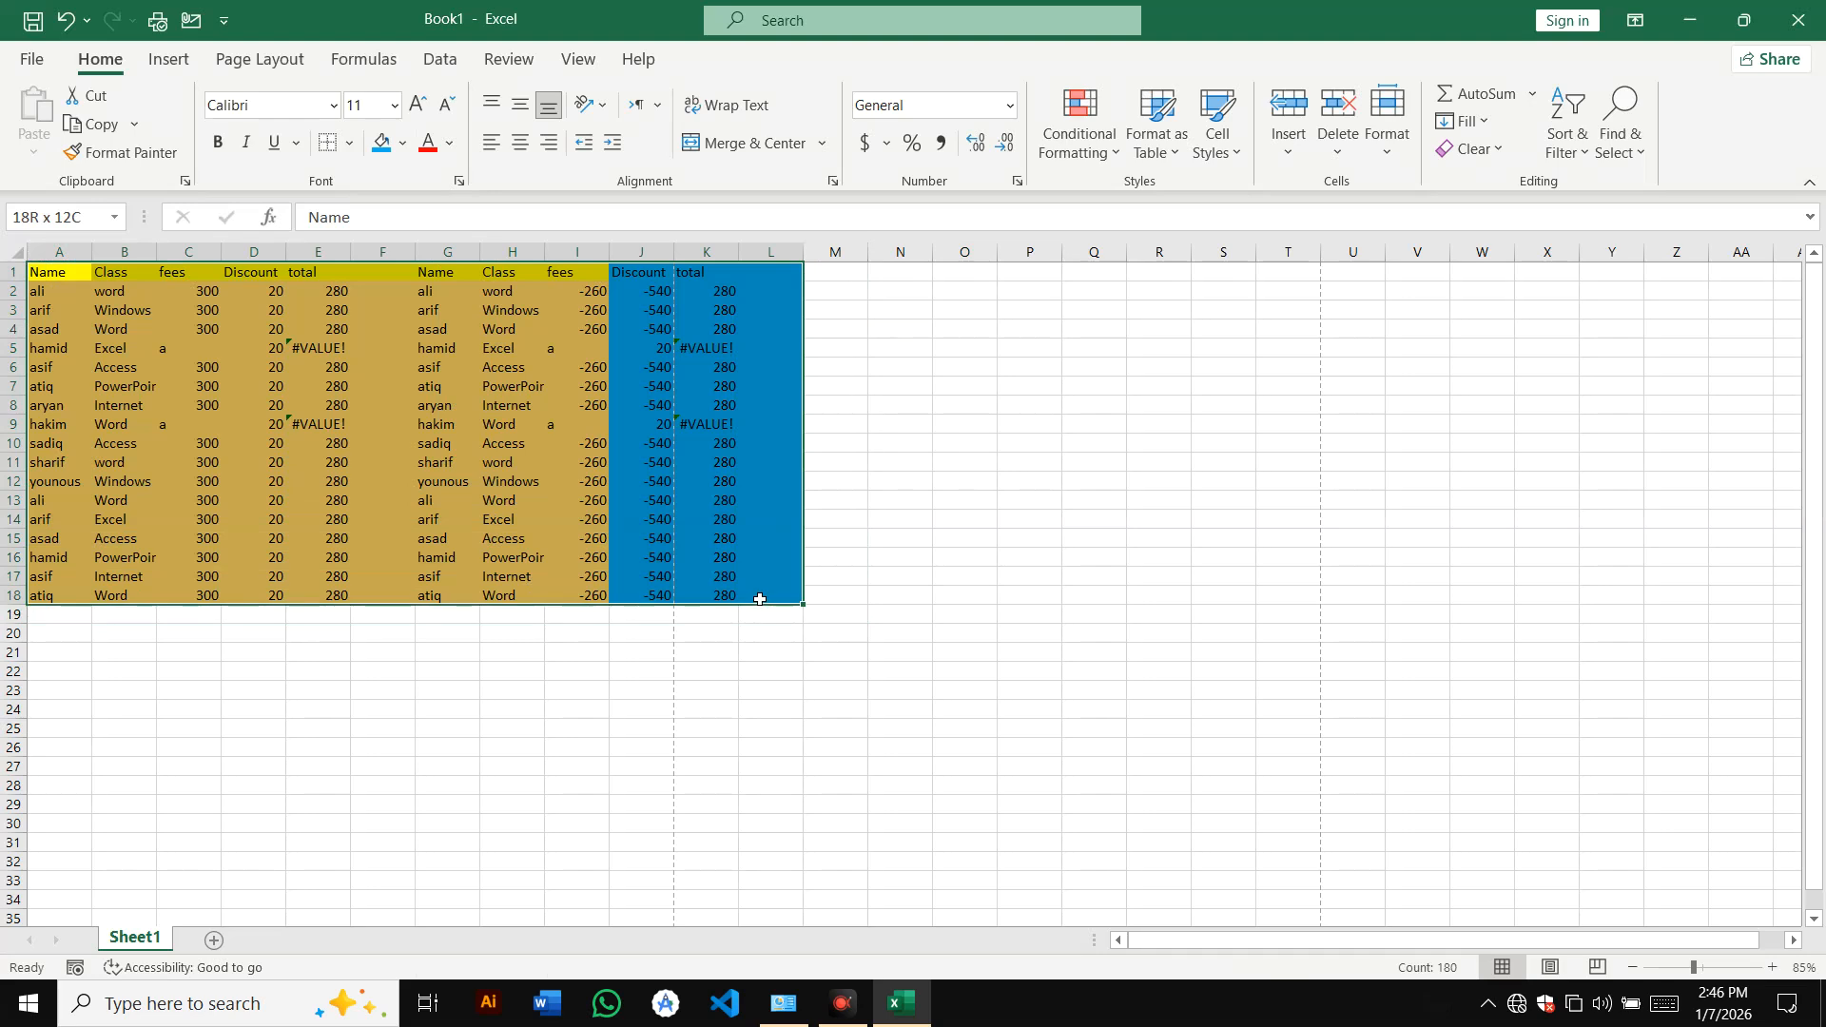
pyautogui.click(259, 60)
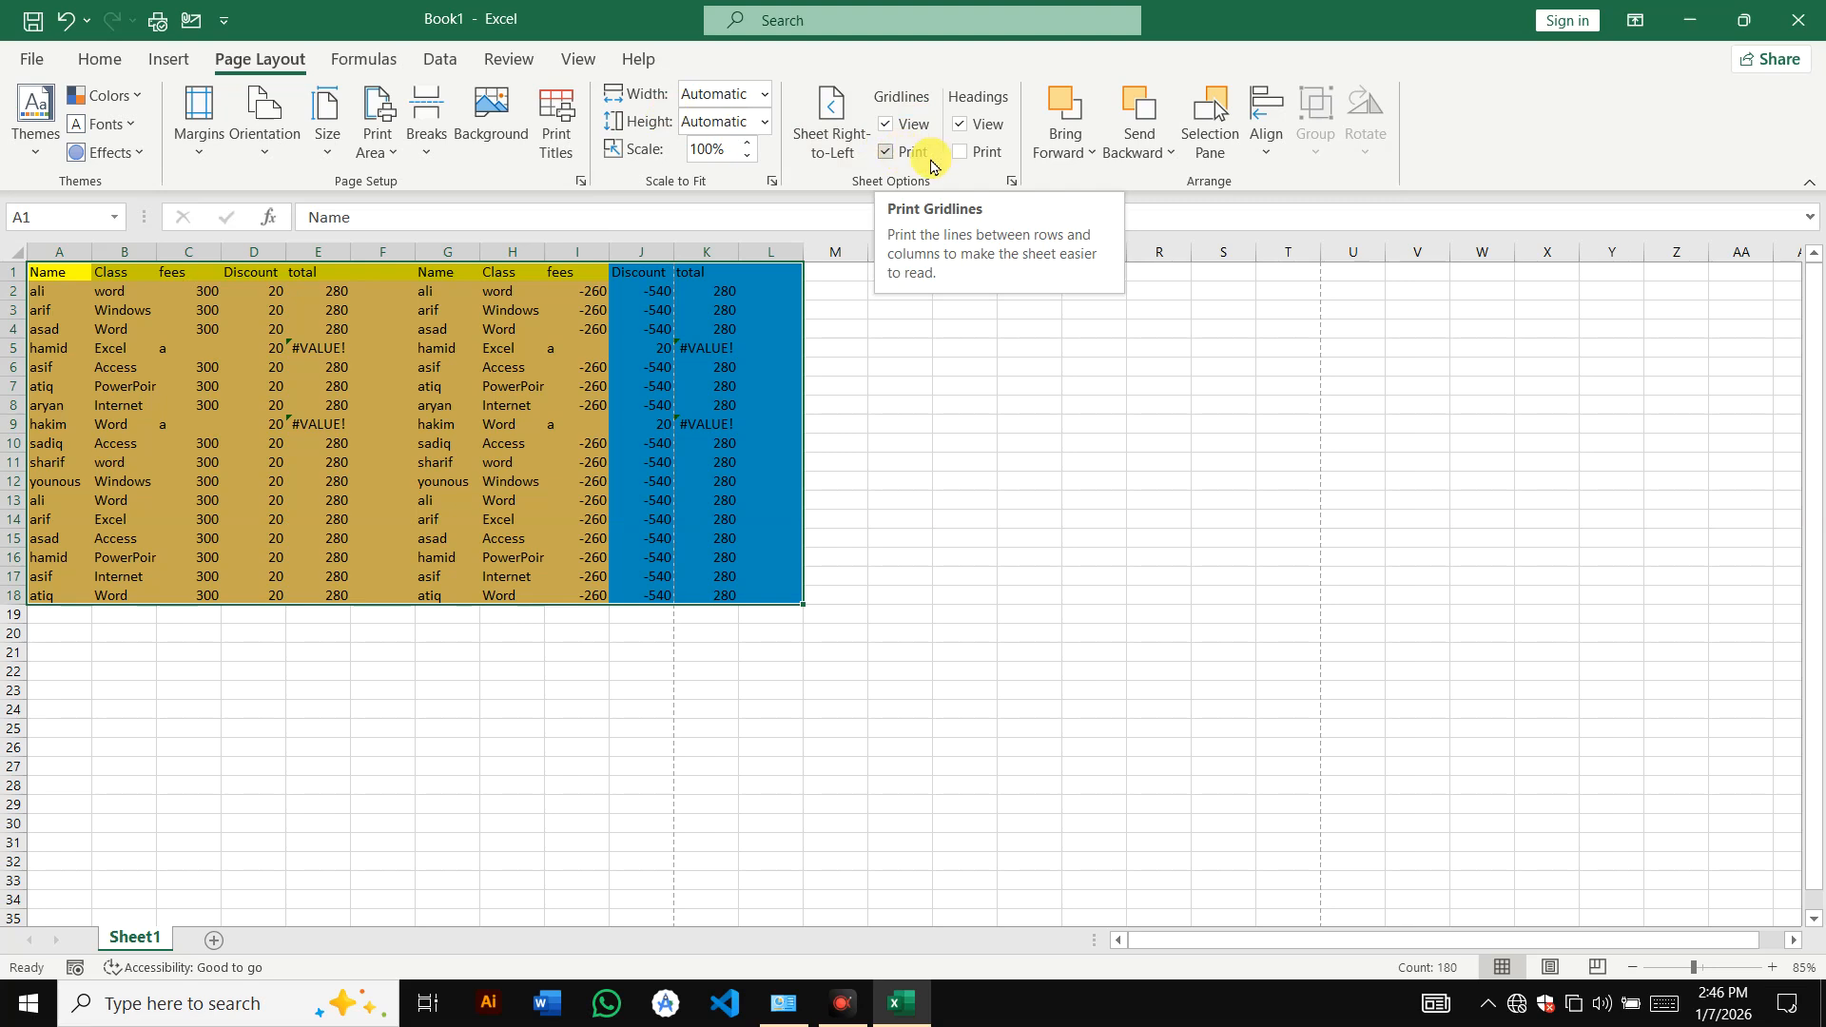
pyautogui.click(734, 388)
pyautogui.hotkey('ctrl', 'p')
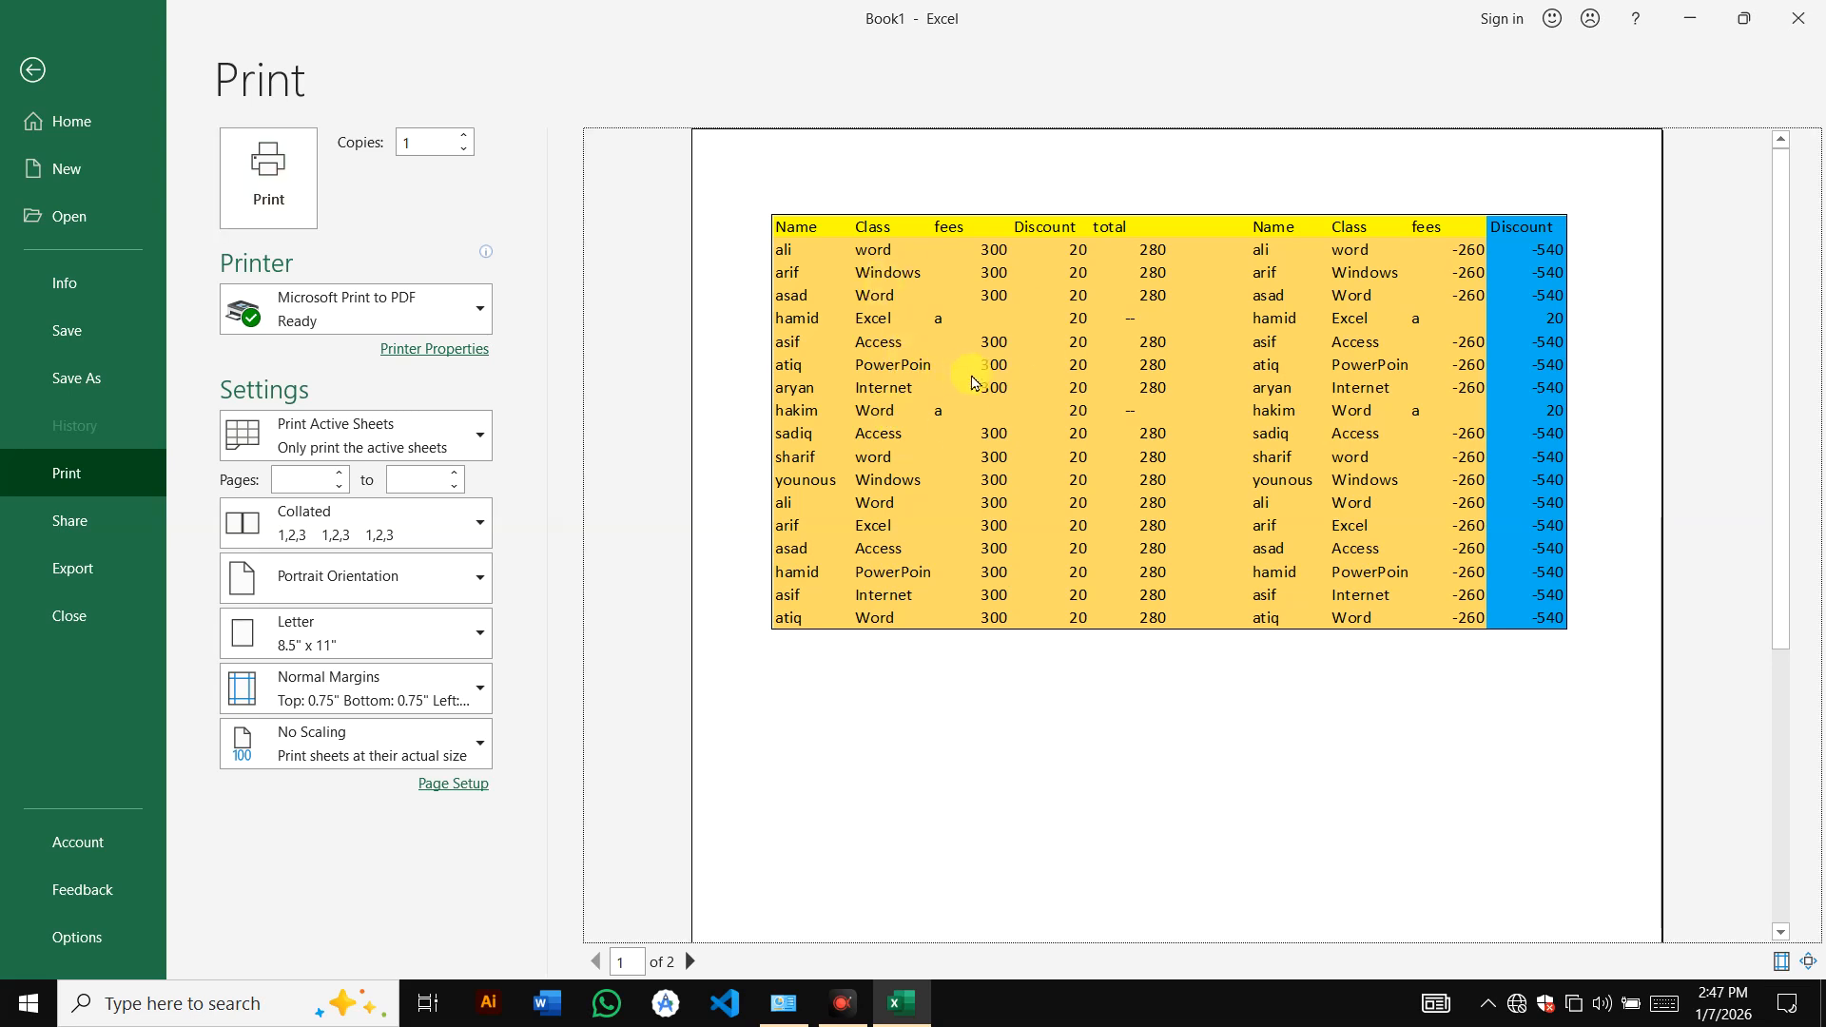
pyautogui.click(1803, 963)
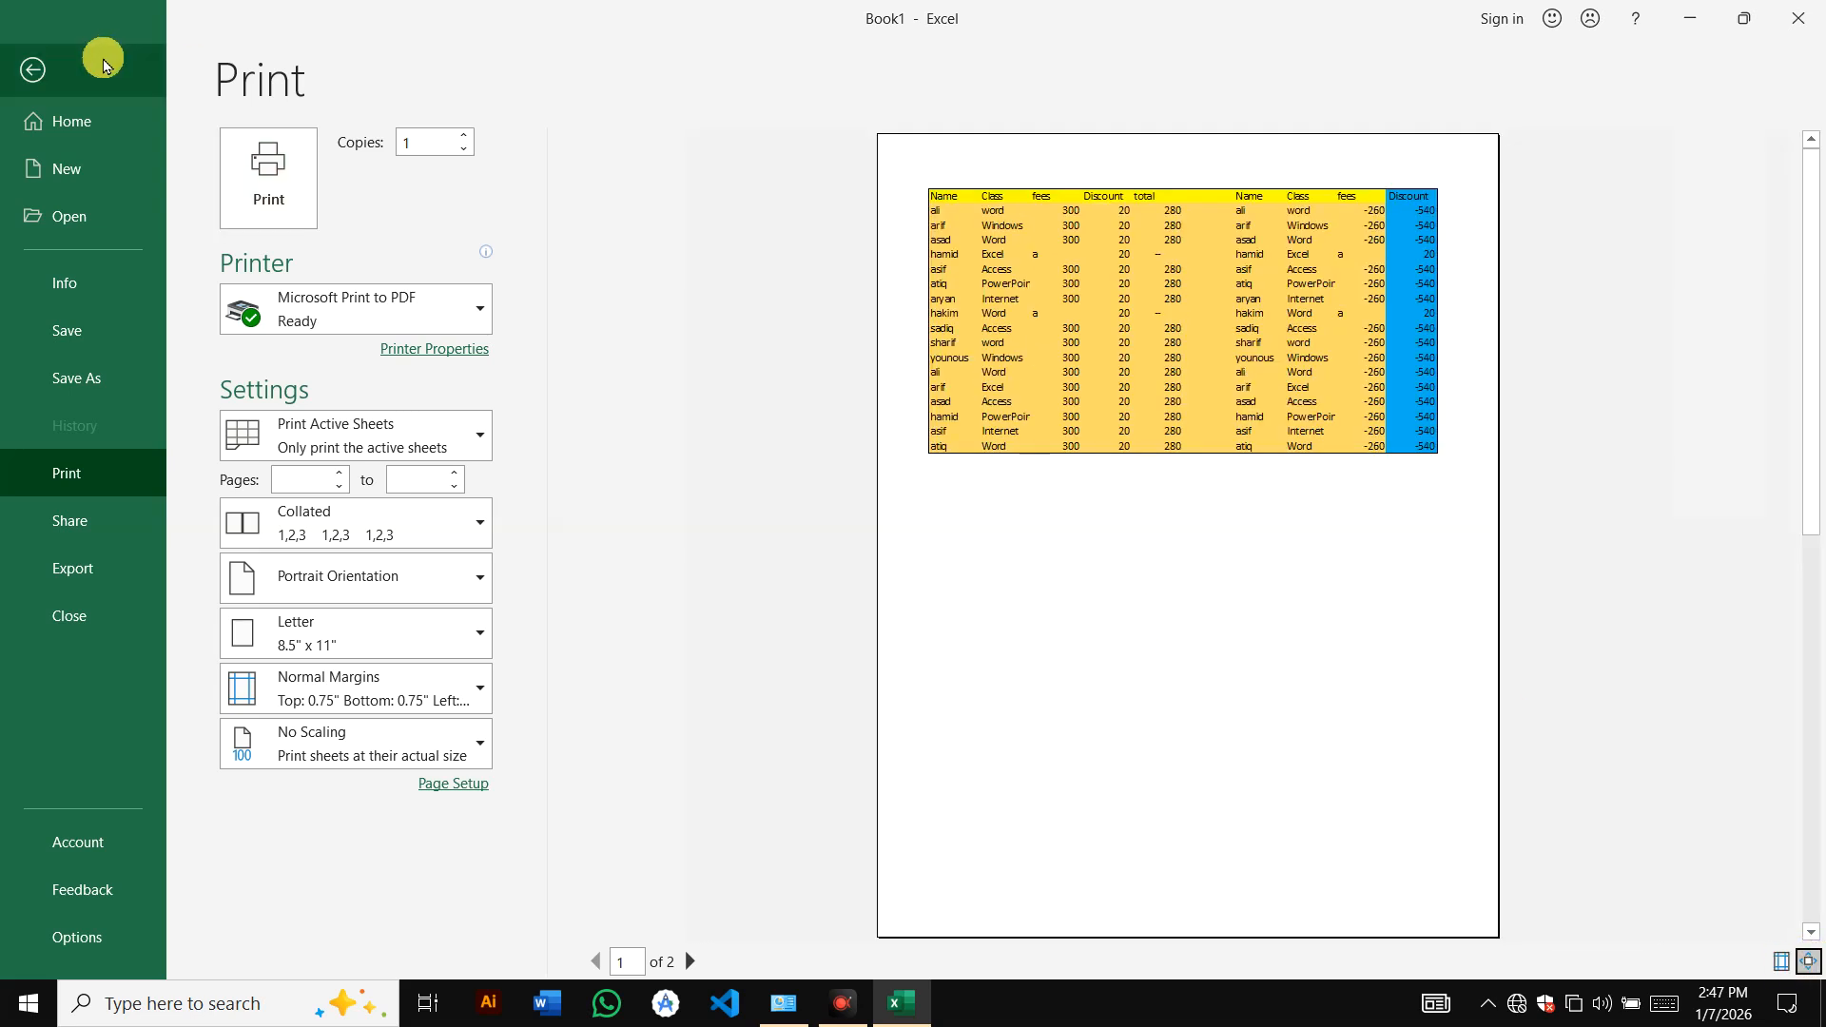
pyautogui.click(36, 68)
pyautogui.click(662, 315)
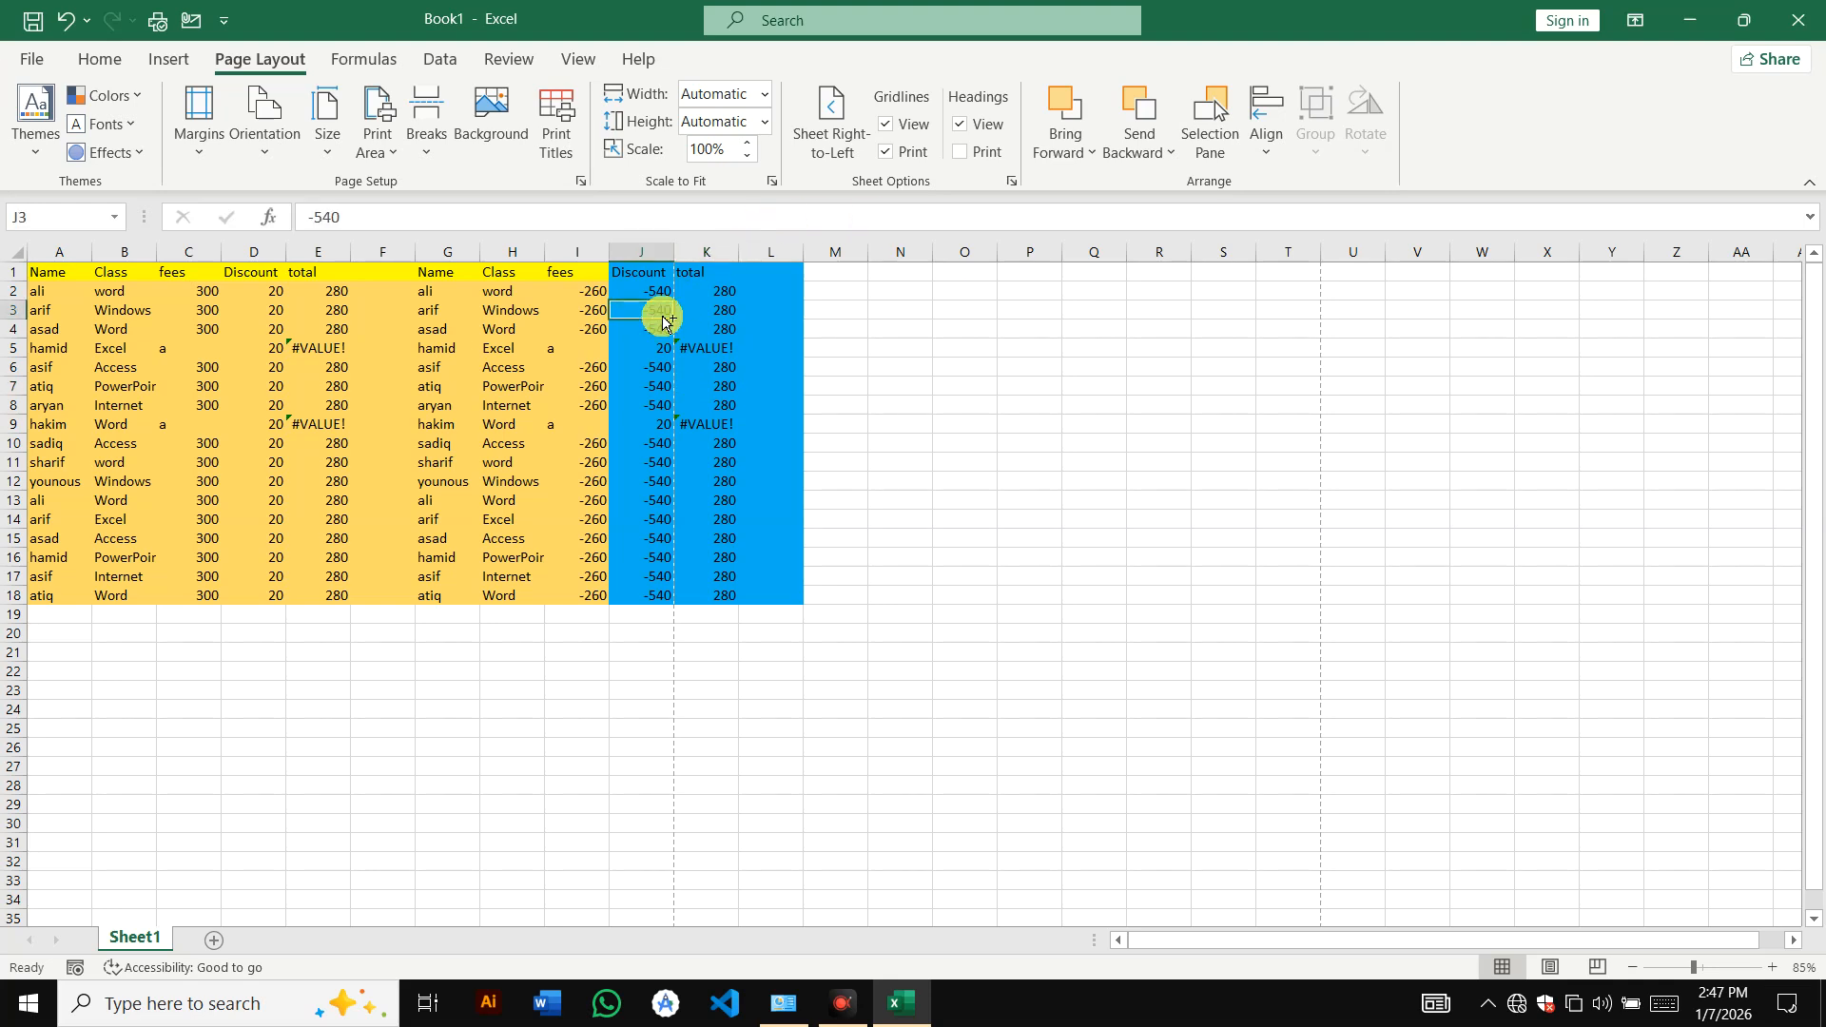
pyautogui.keyDown('ctrl'); pyautogui.scroll(-1, 660, 314); pyautogui.keyUp('ctrl')
# - Create a new blank workbook and try to make a table from the range D3:M22
pyautogui.hotkey('ctrl', 'n')
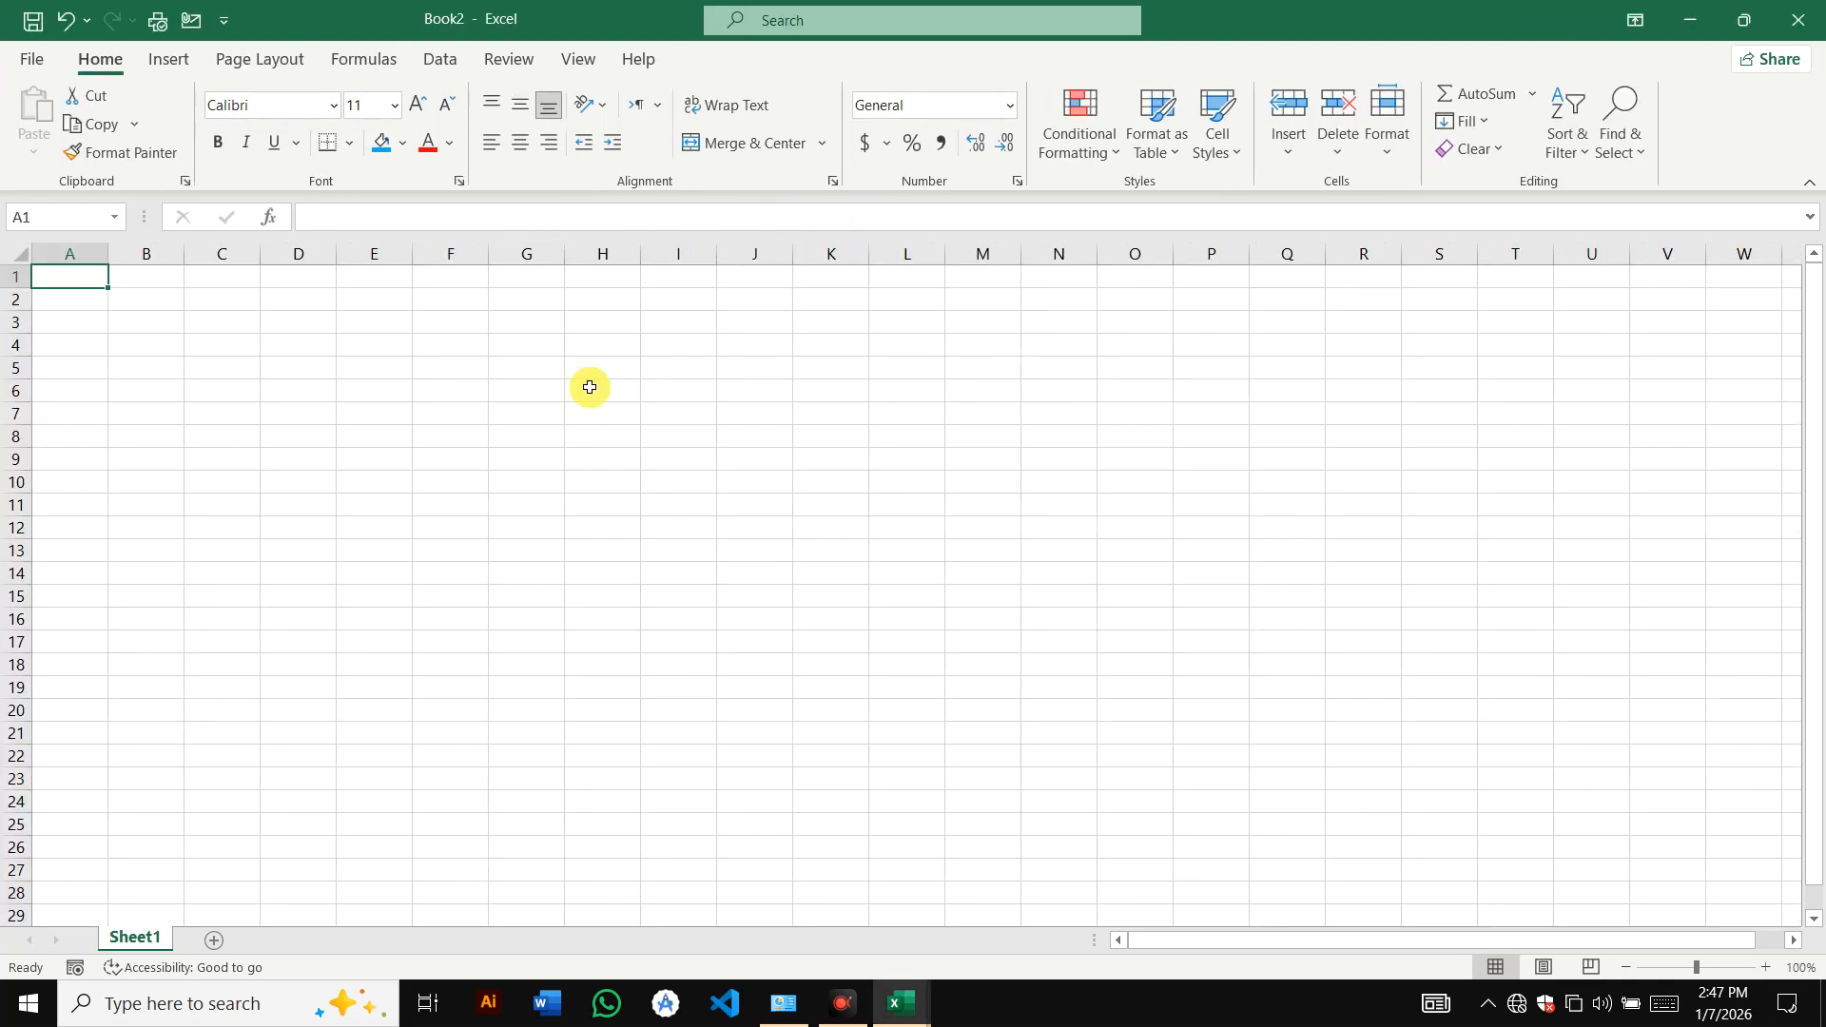
pyautogui.moveTo(295, 319); pyautogui.dragTo(952, 766)
pyautogui.hotkey('ctrl', 't')
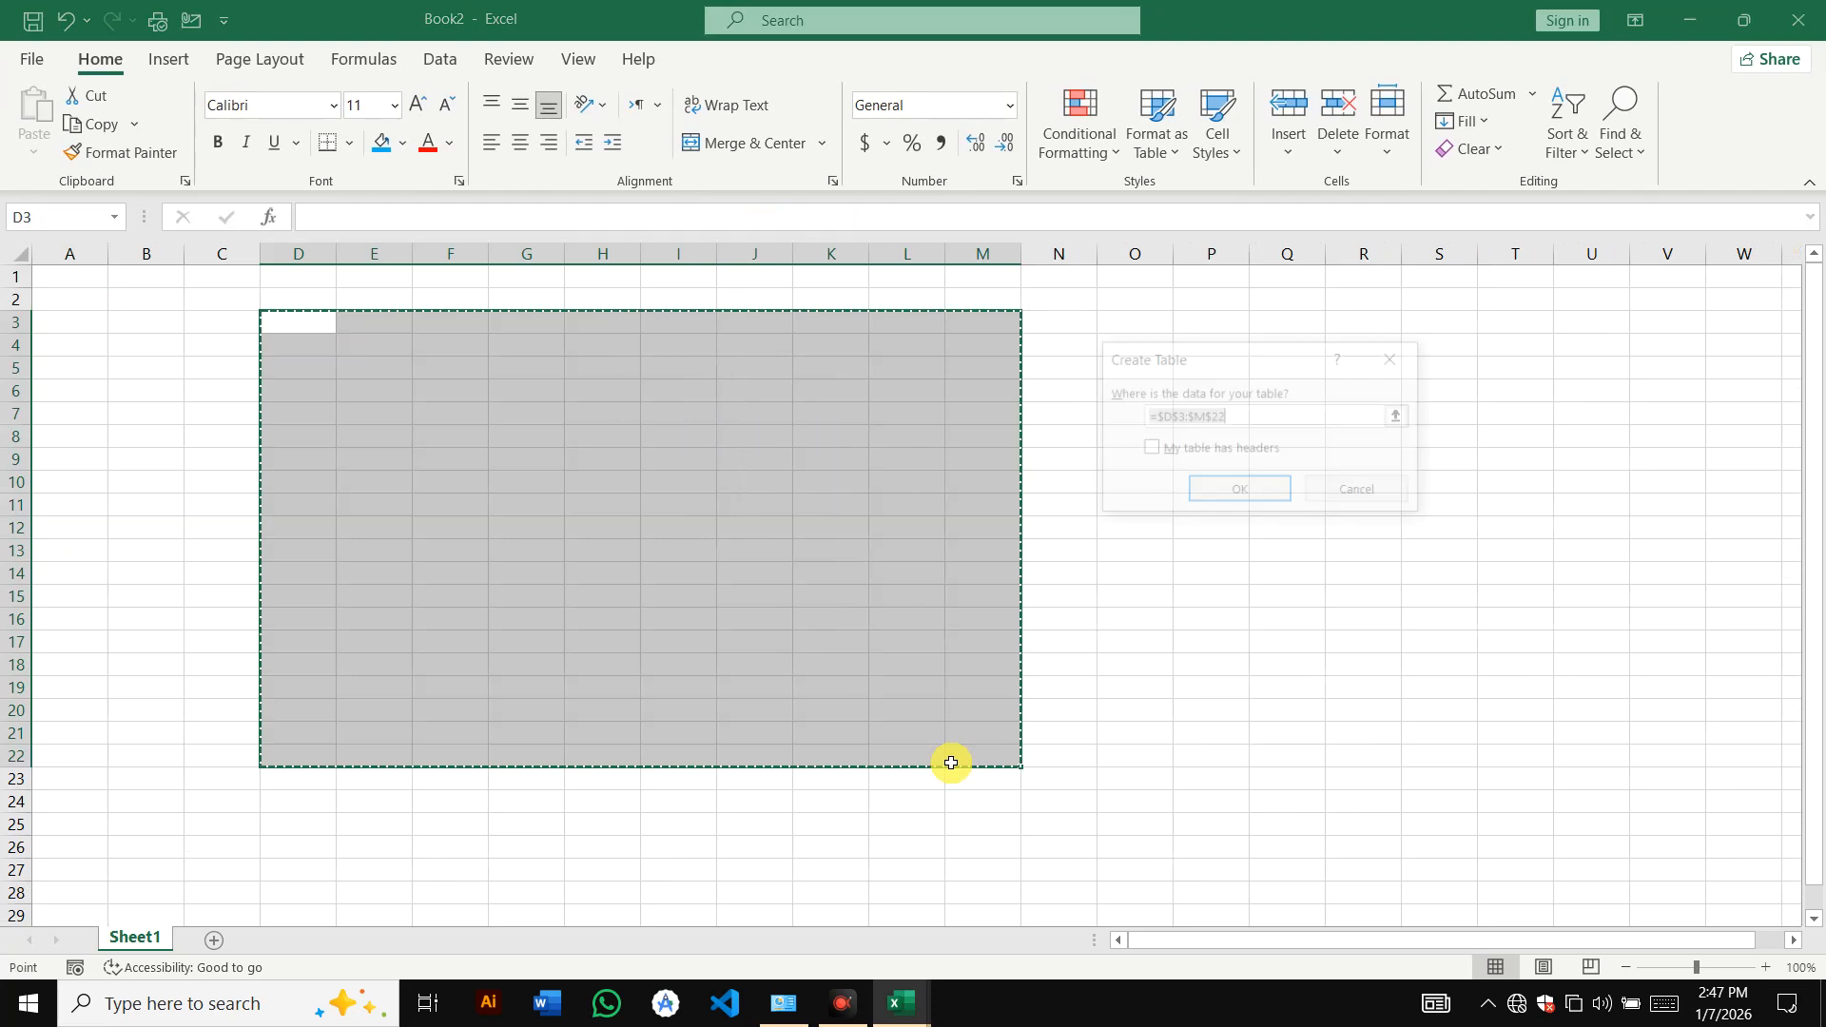
pyautogui.click(1374, 493)
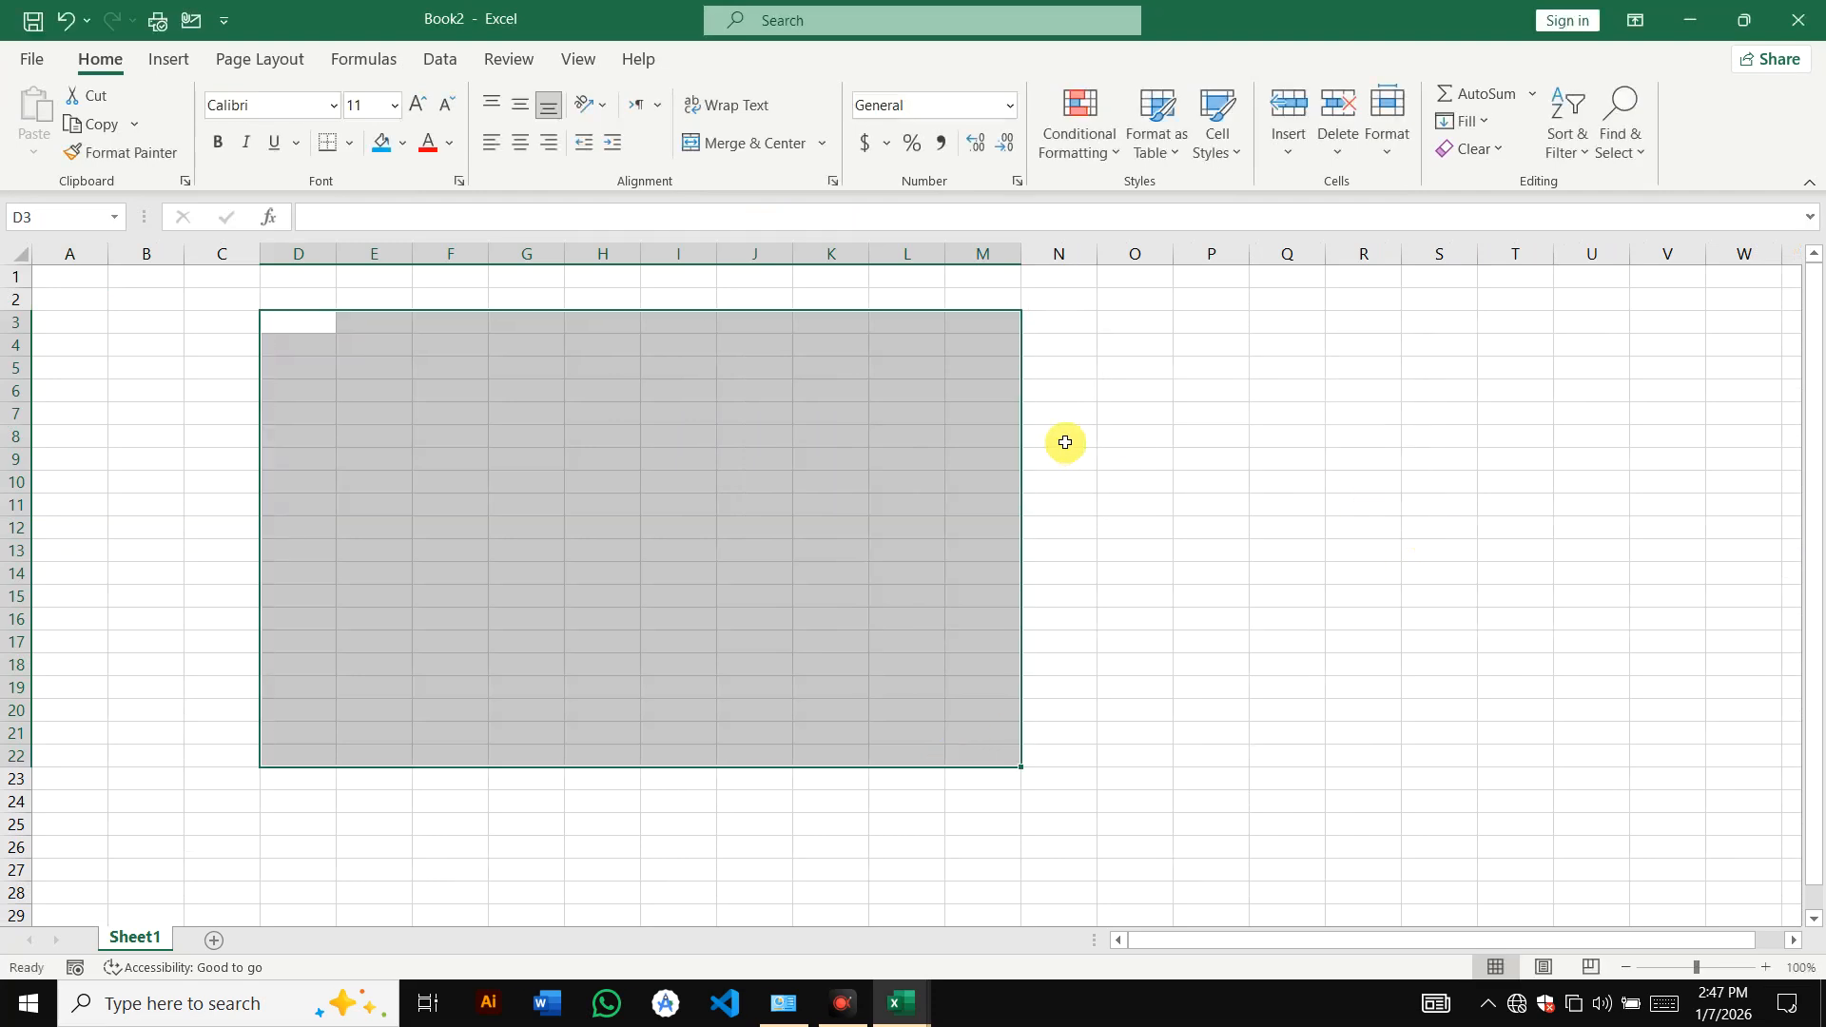
# - Fill every cell of the range D3:M26 in the new workbook with the same sample first name
pyautogui.write('شنبه')
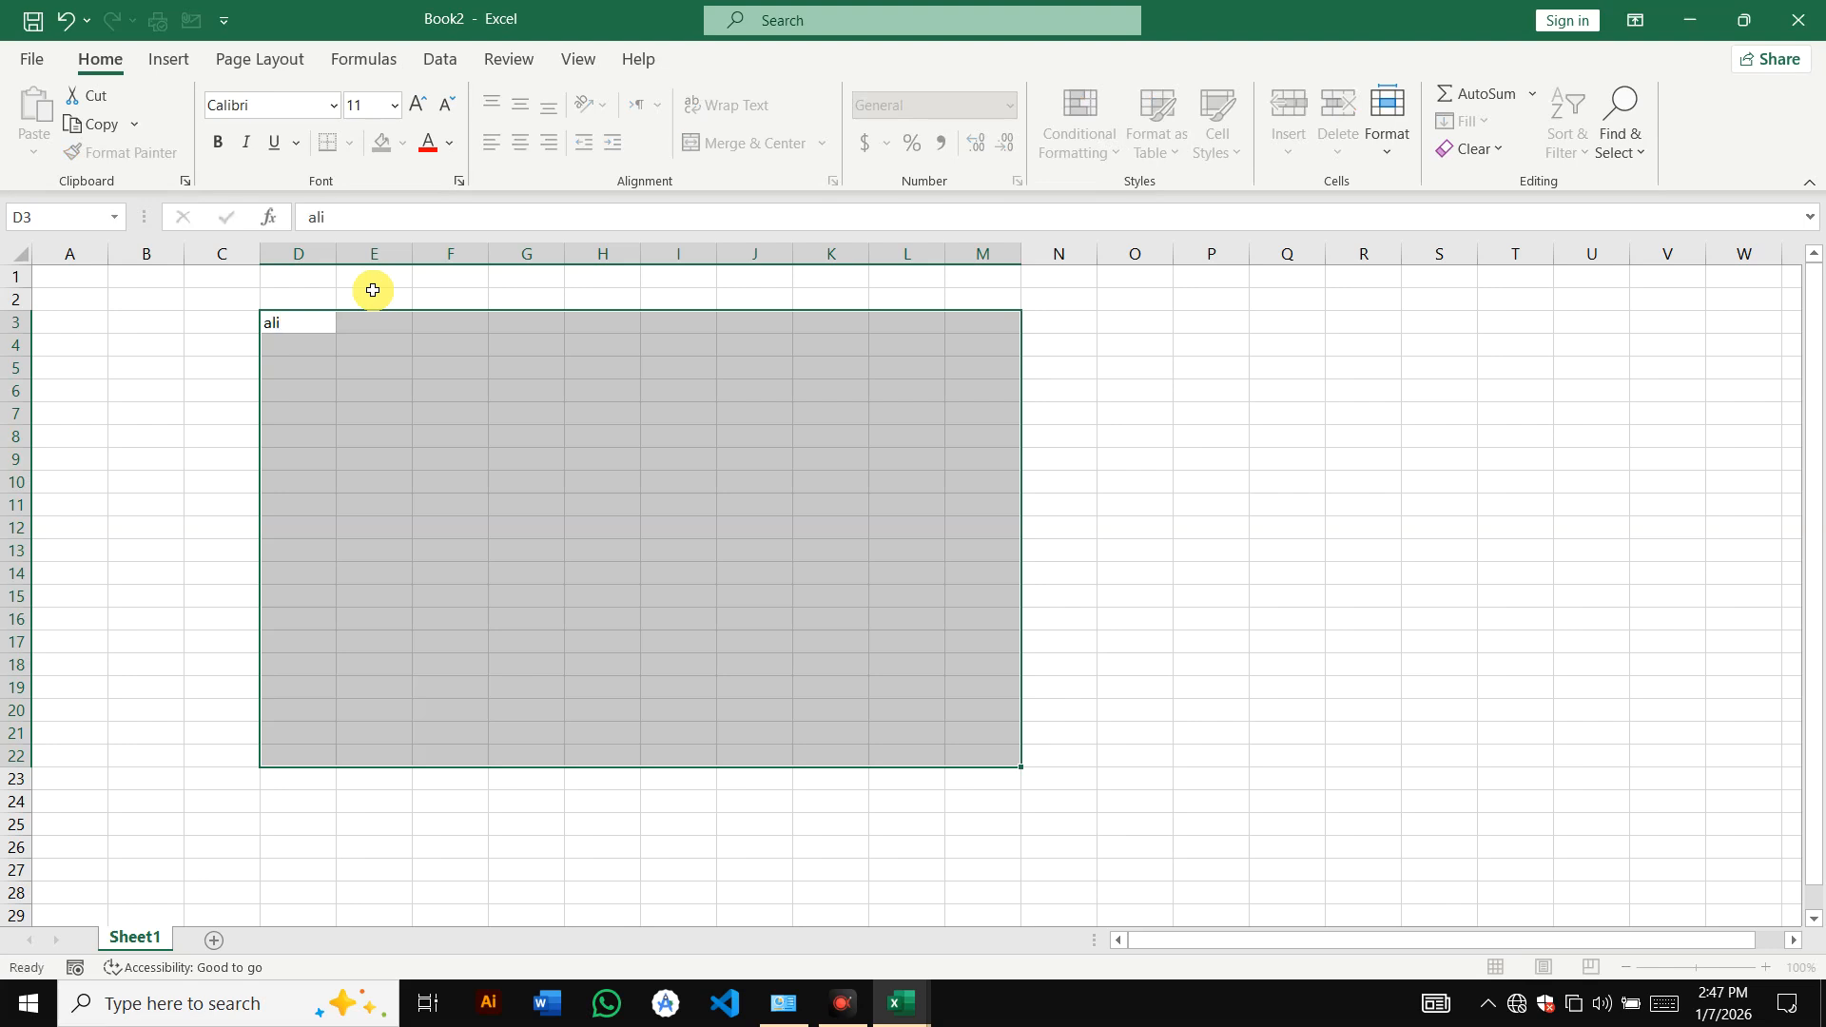
pyautogui.press('Return')
pyautogui.moveTo(282, 311); pyautogui.dragTo(435, 397)
pyautogui.moveTo(323, 316); pyautogui.dragTo(948, 861)
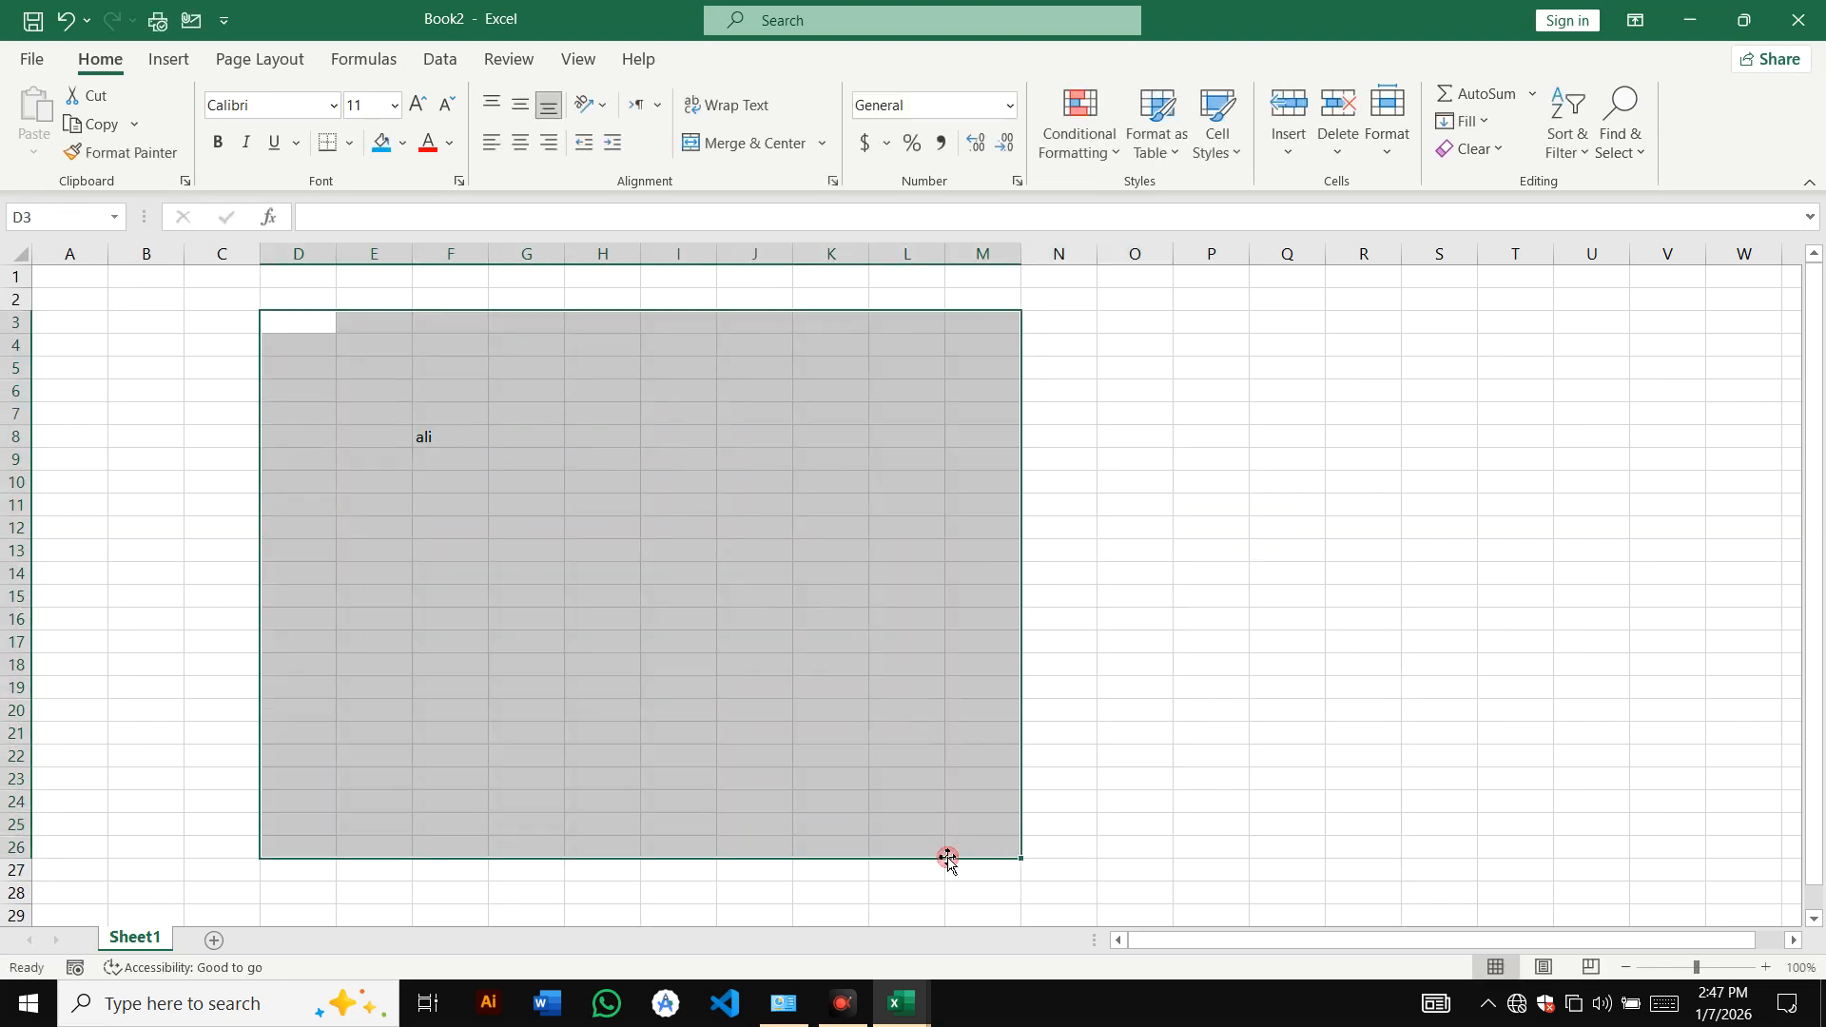
pyautogui.write('ali')
pyautogui.hotkey('ctrl', 'Return')
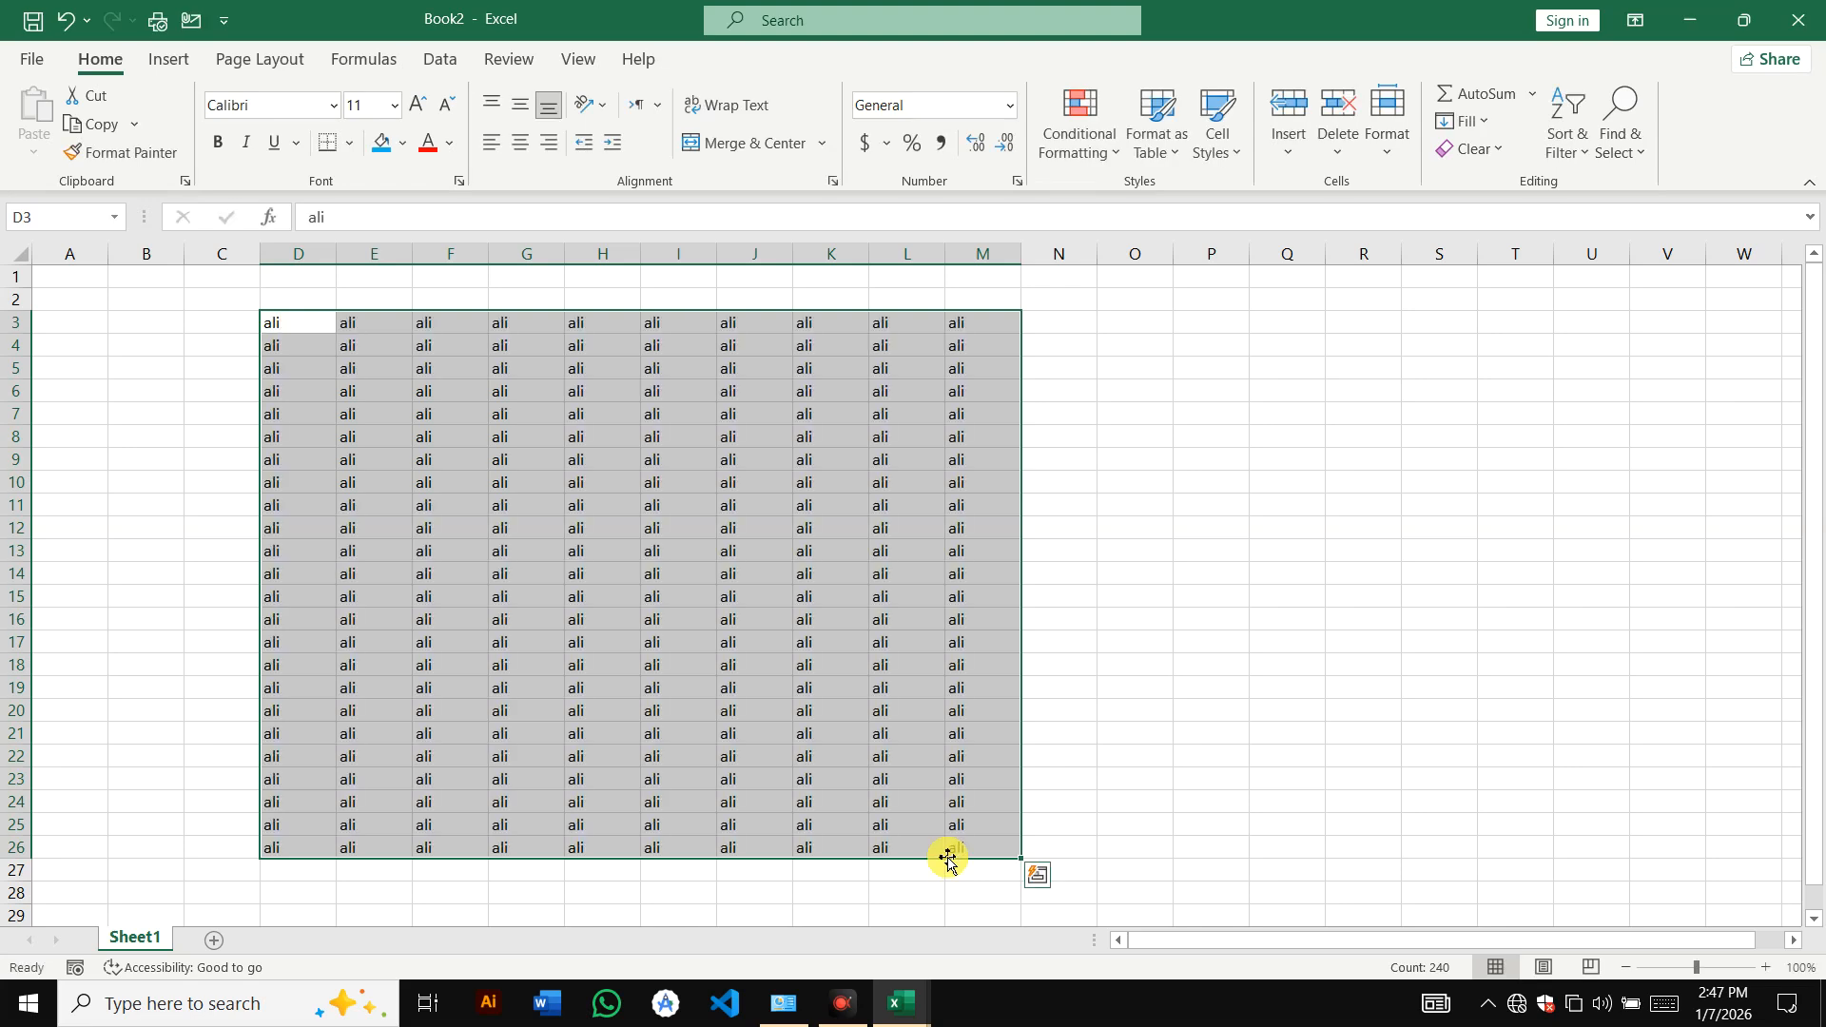
# - Turn on printing of the gridlines in the new workbook and compare its print preview before and after
pyautogui.click(576, 365)
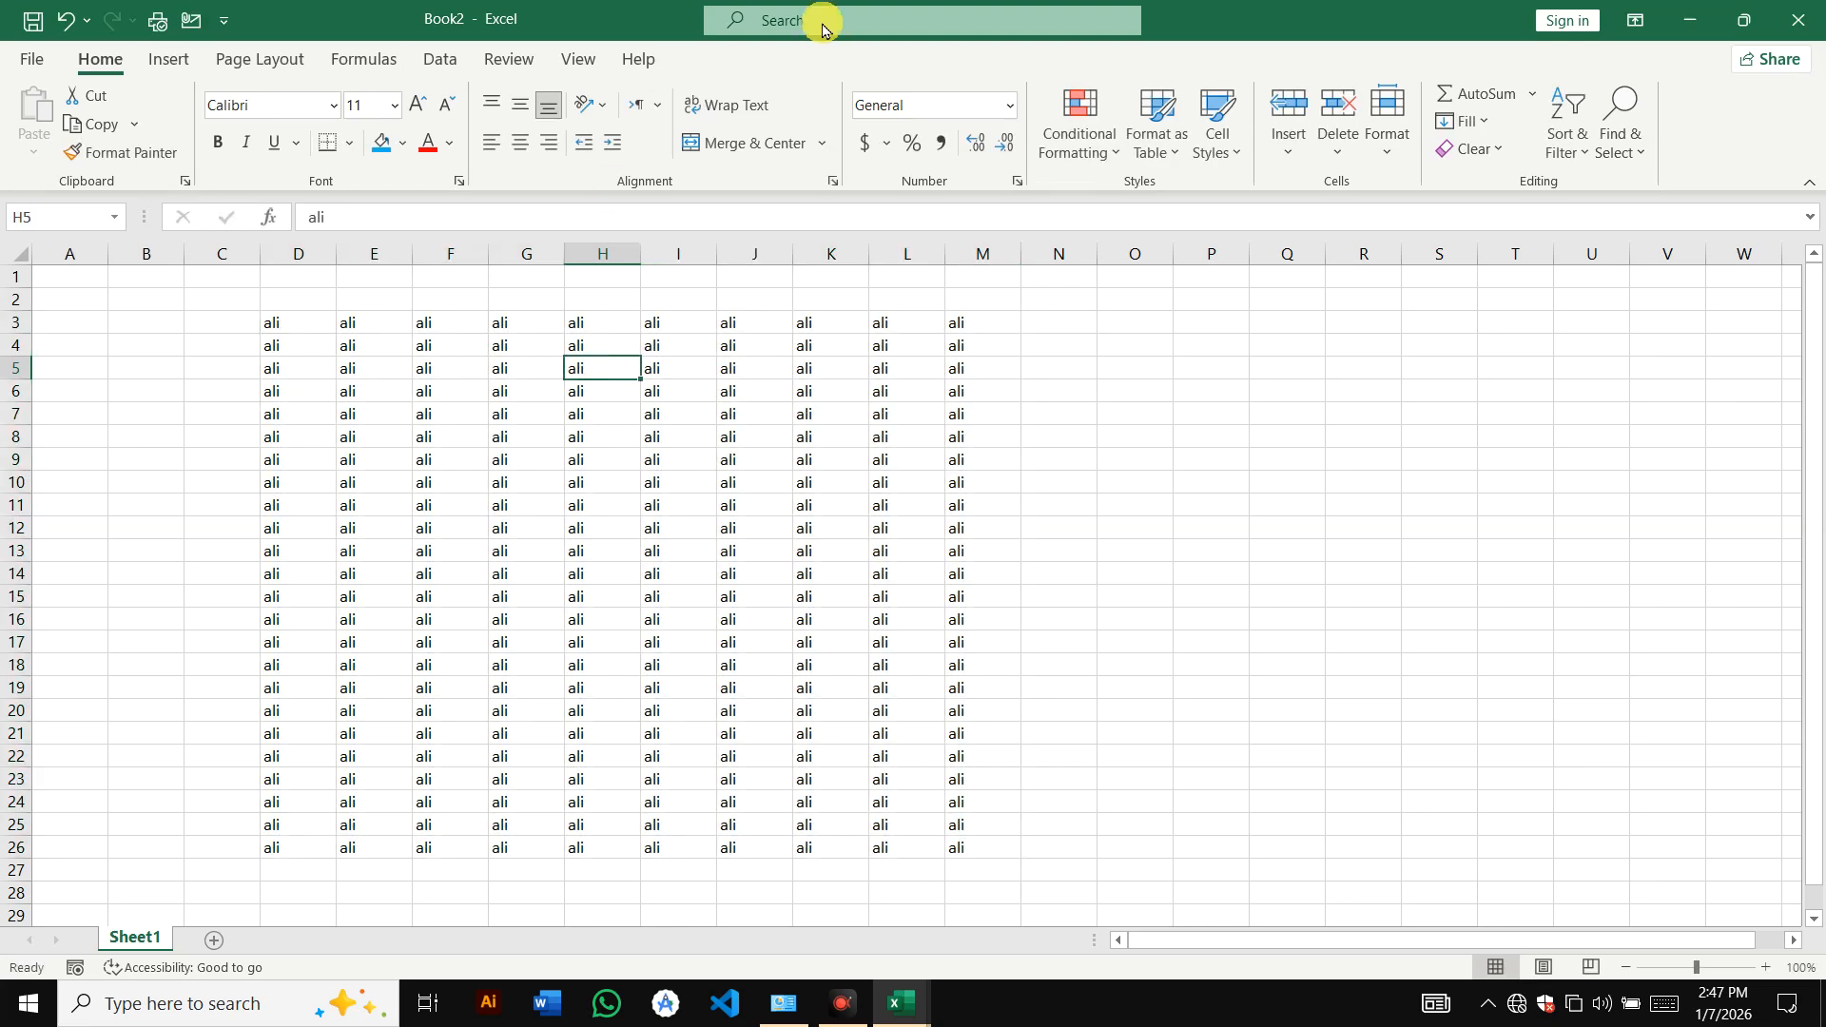
pyautogui.click(264, 58)
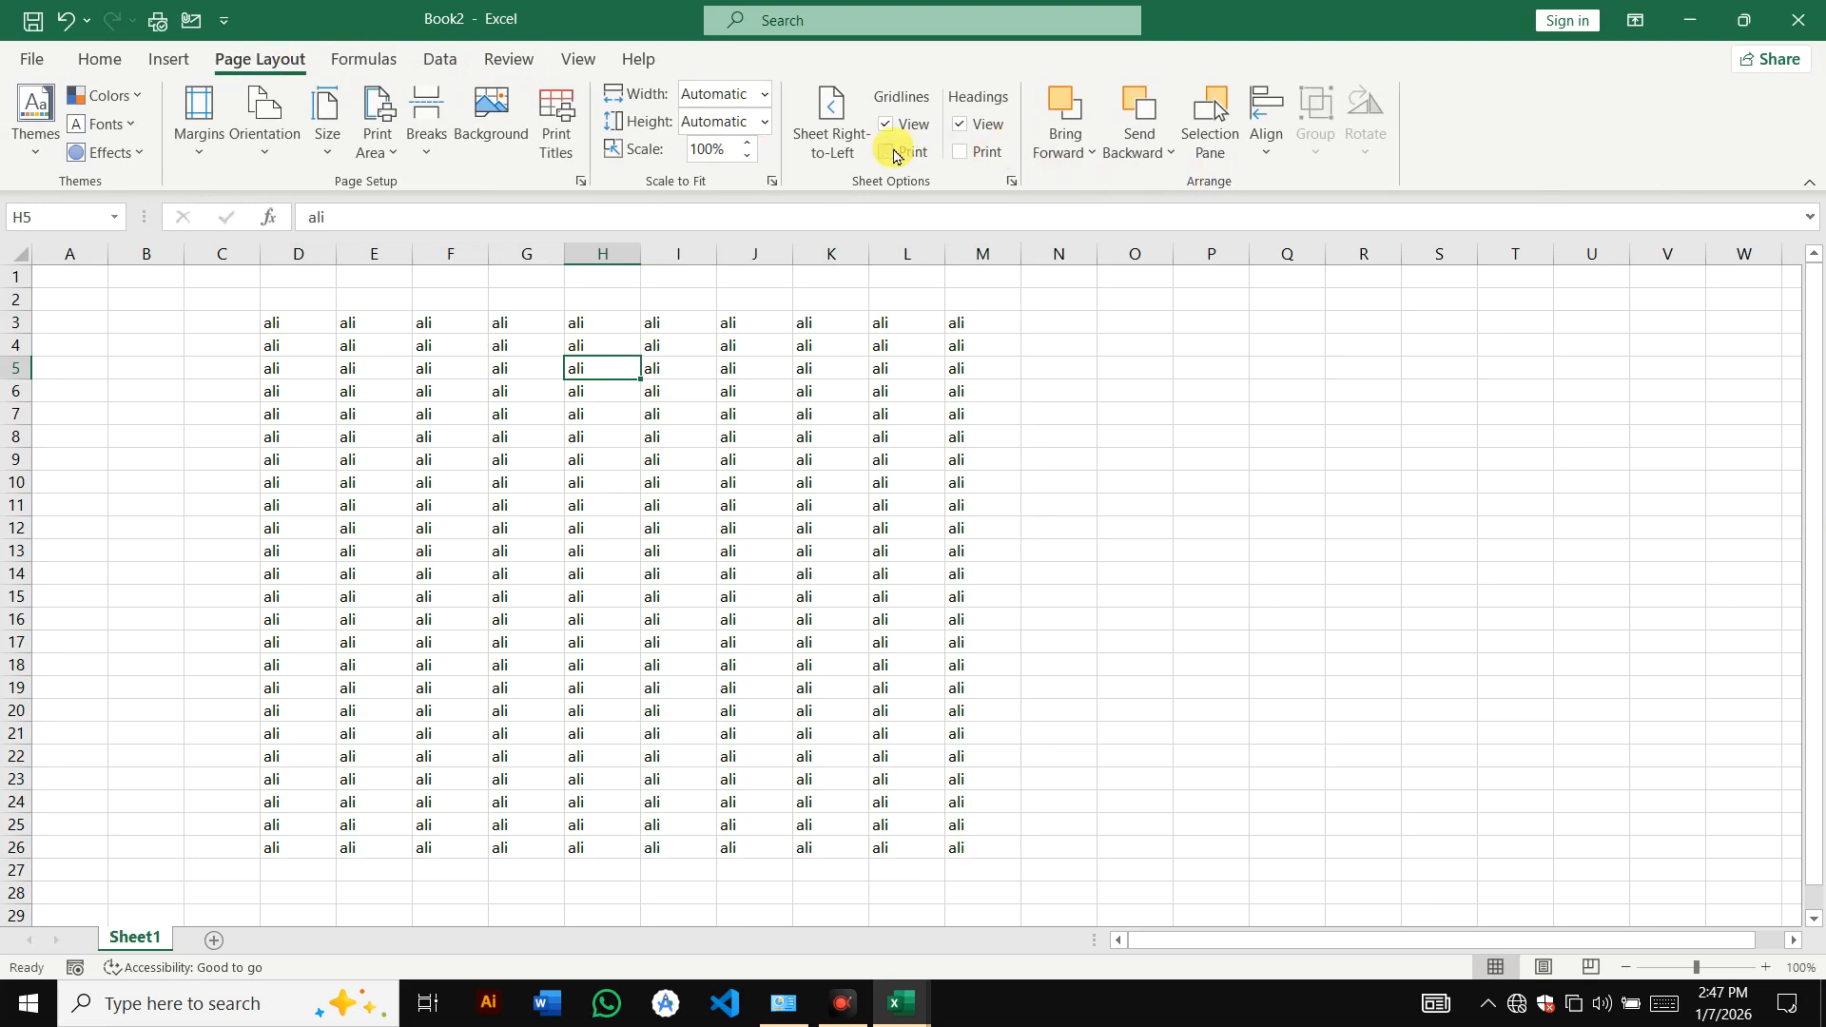
pyautogui.hotkey('ctrl', 'p')
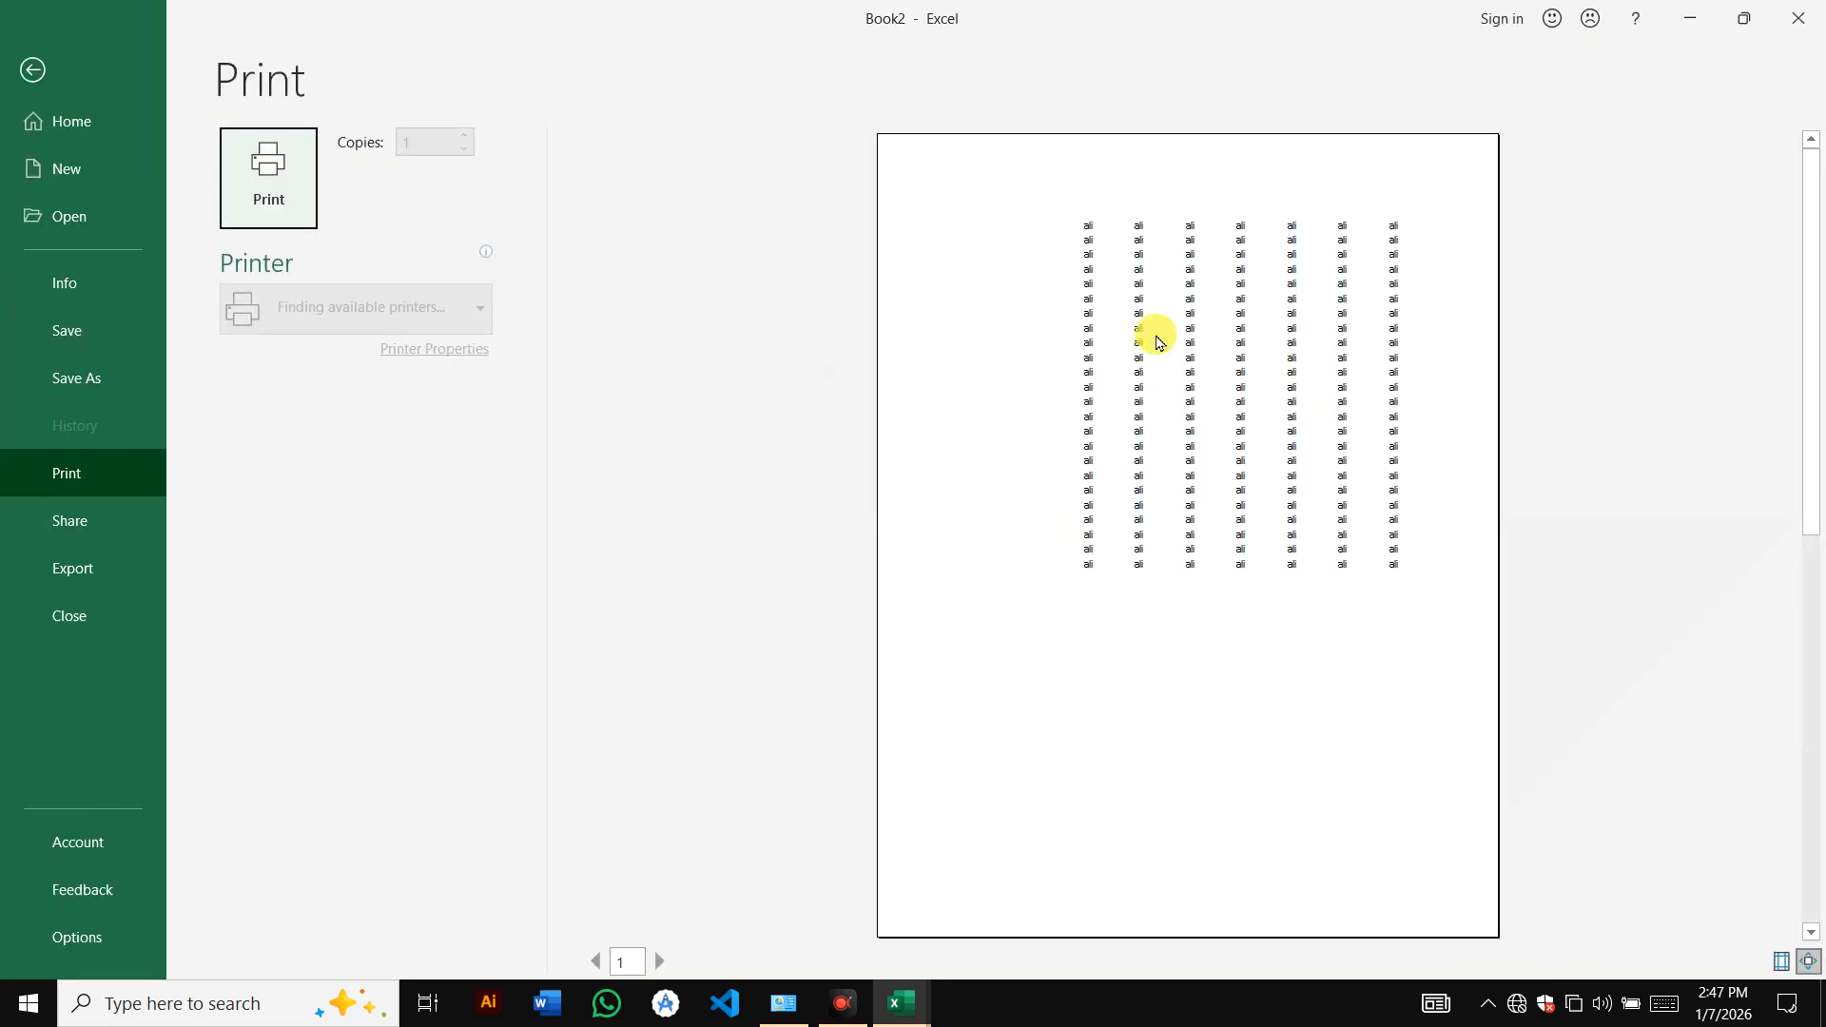
pyautogui.click(5, 69)
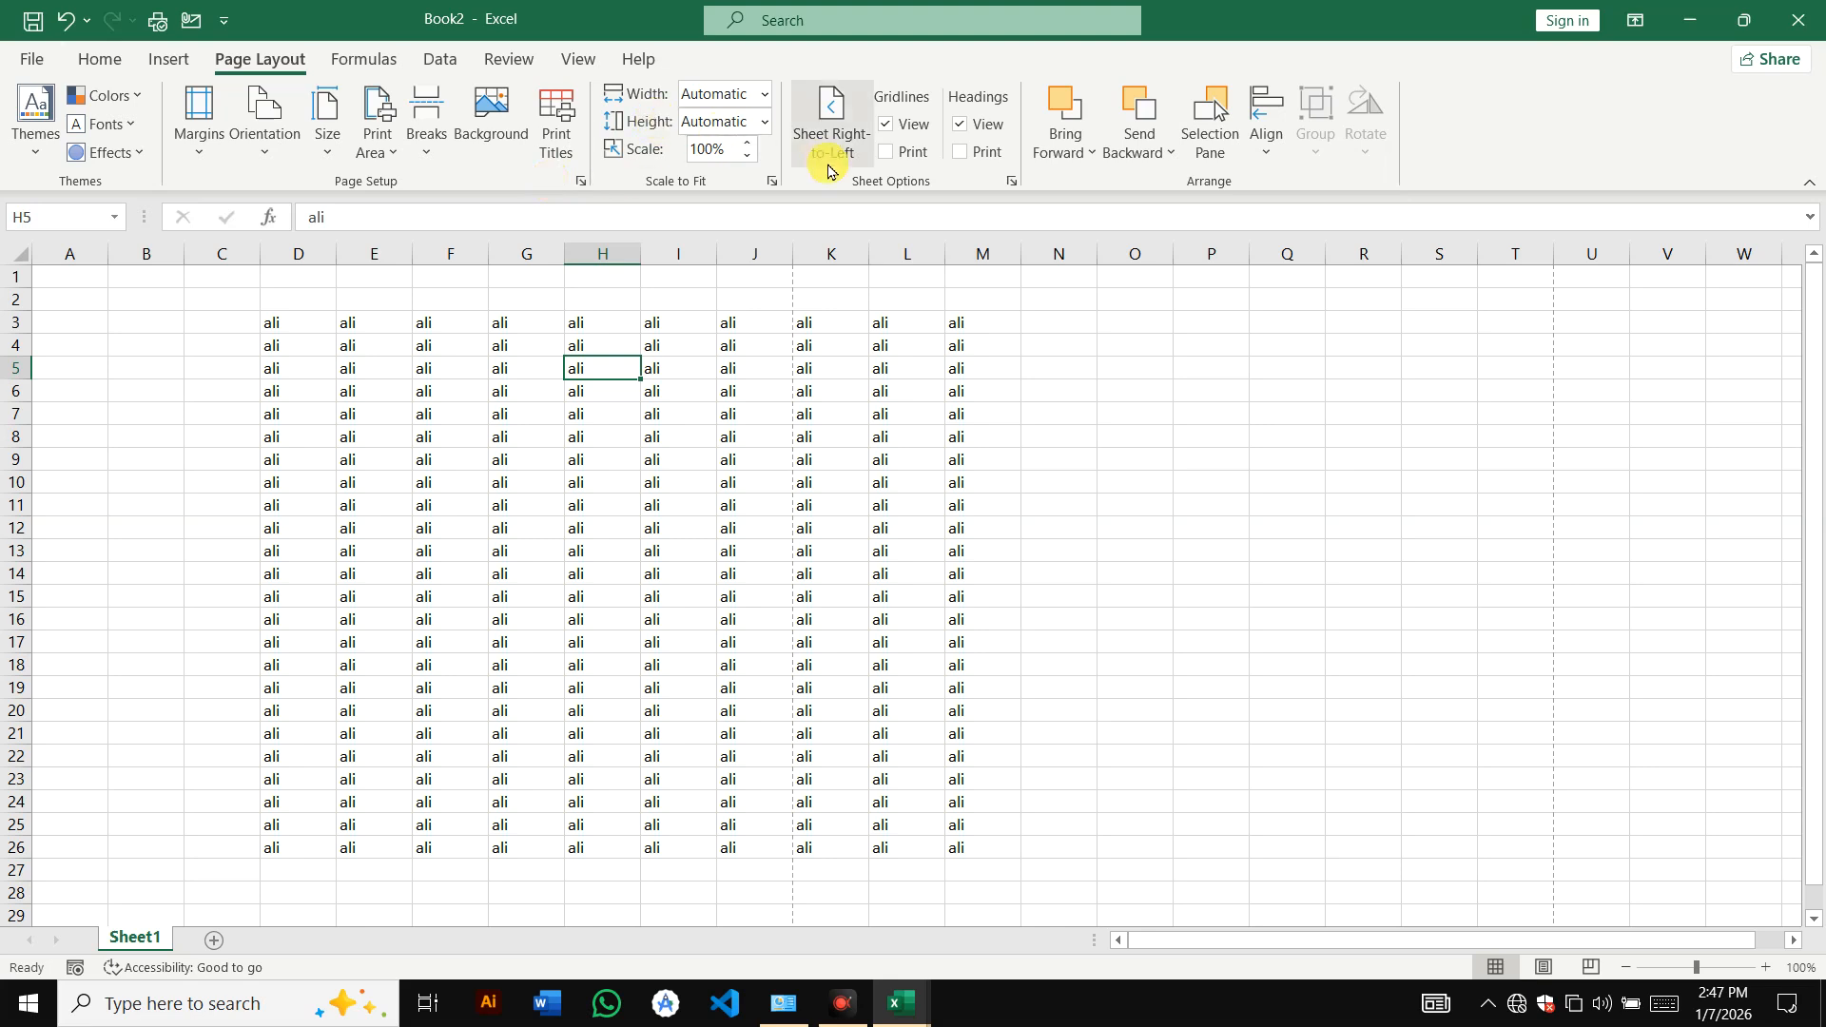
pyautogui.hotkey('ctrl', 'p')
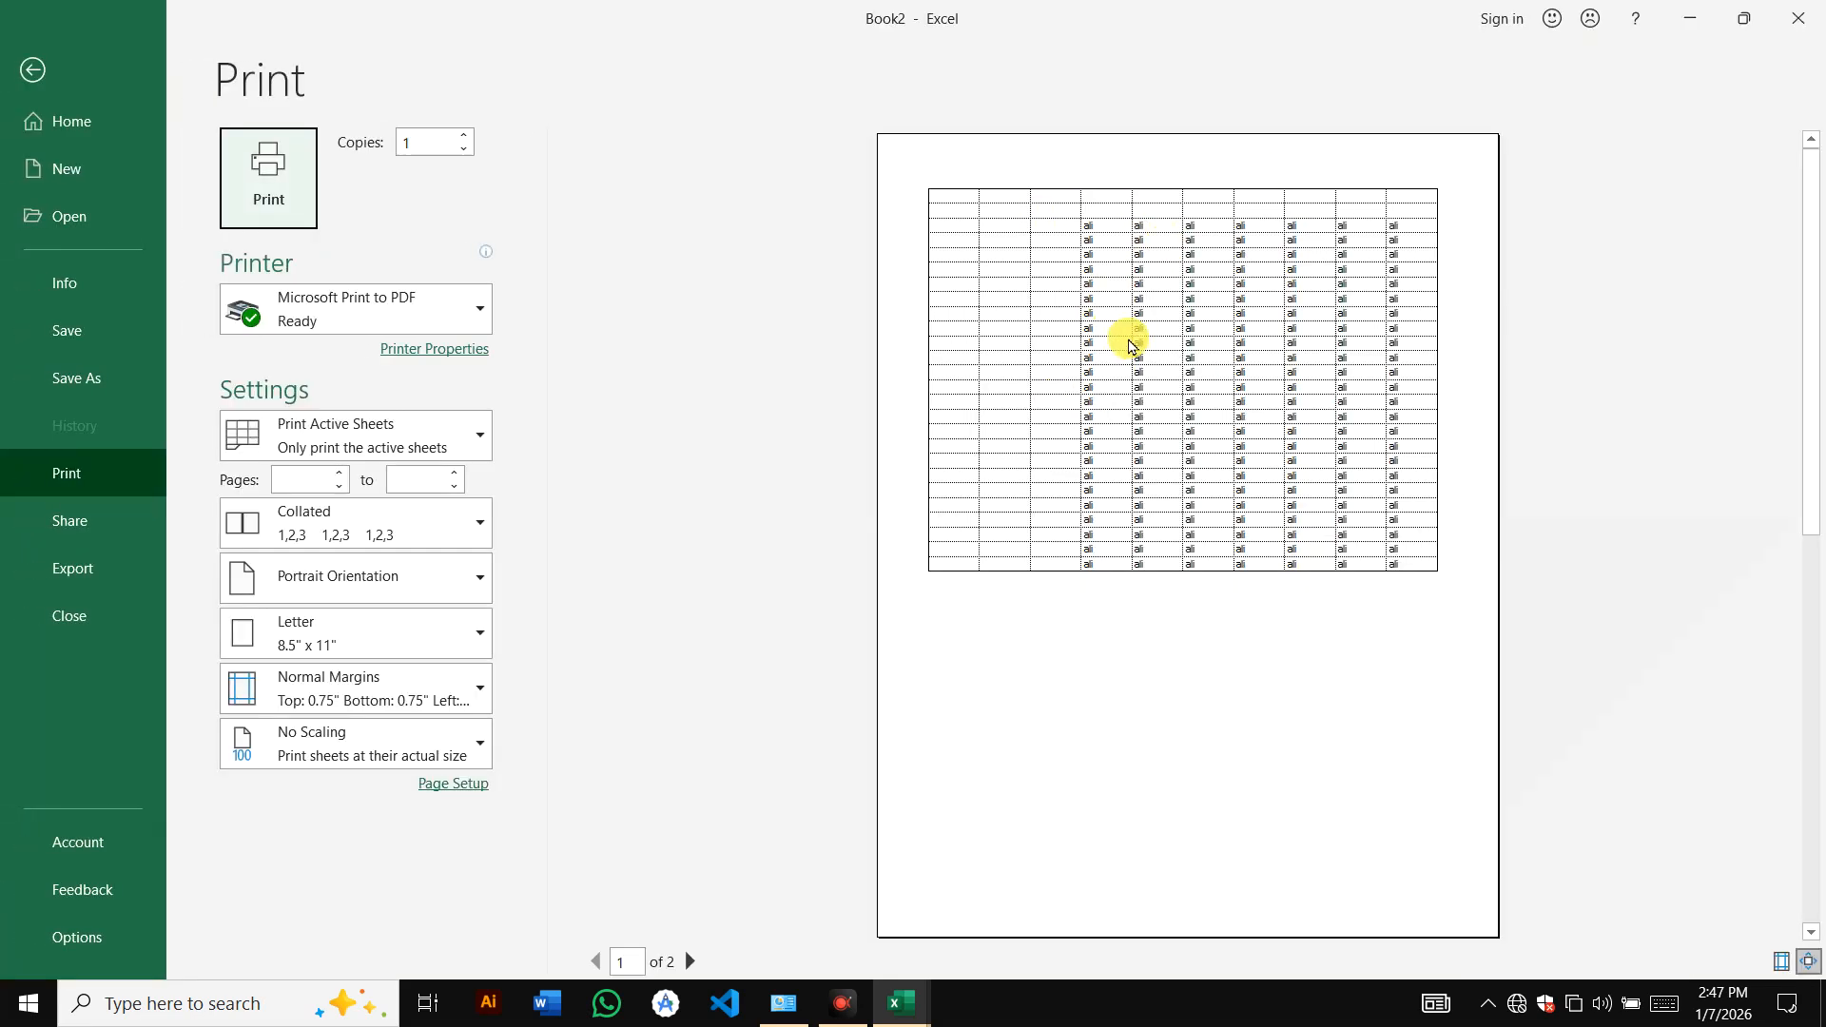
pyautogui.click(32, 68)
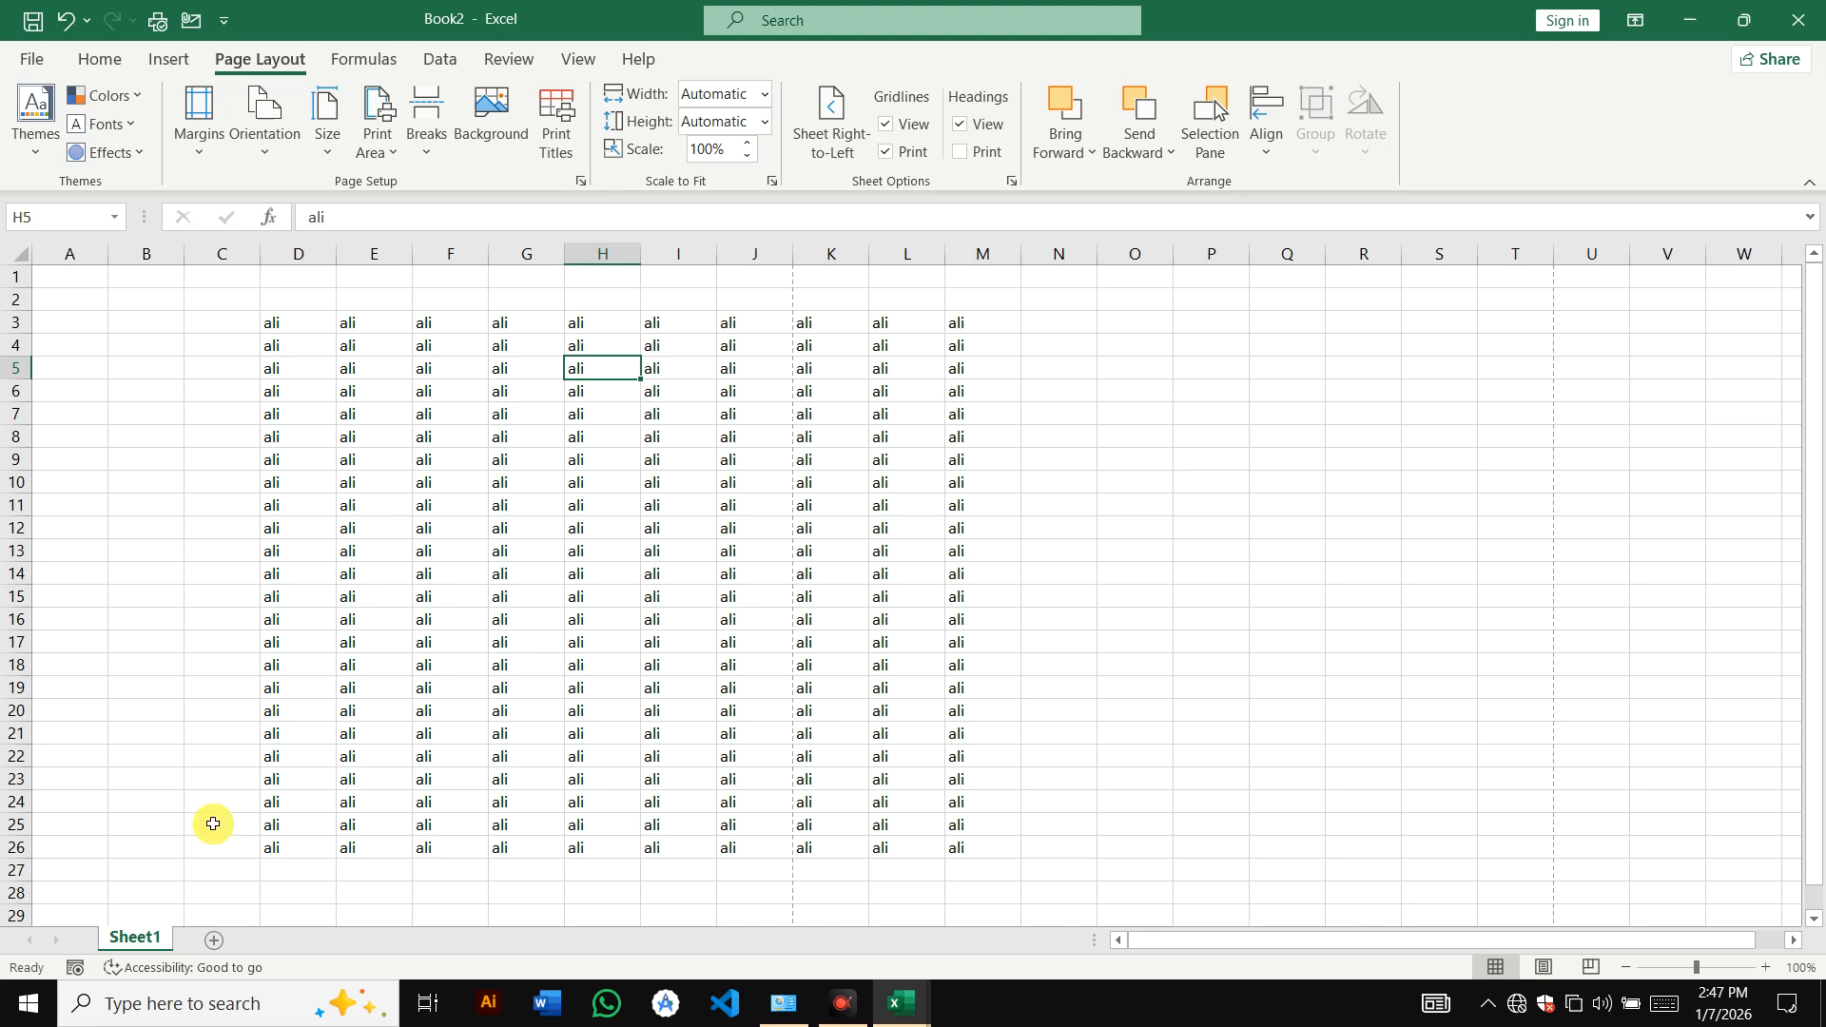
# - Switch back to the Book1 workbook and examine the header row A1:K1 and columns G to K
pyautogui.click(1690, 20)
pyautogui.click(340, 380)
pyautogui.keyDown('ctrl'); pyautogui.scroll(2, 343, 380); pyautogui.keyUp('ctrl')
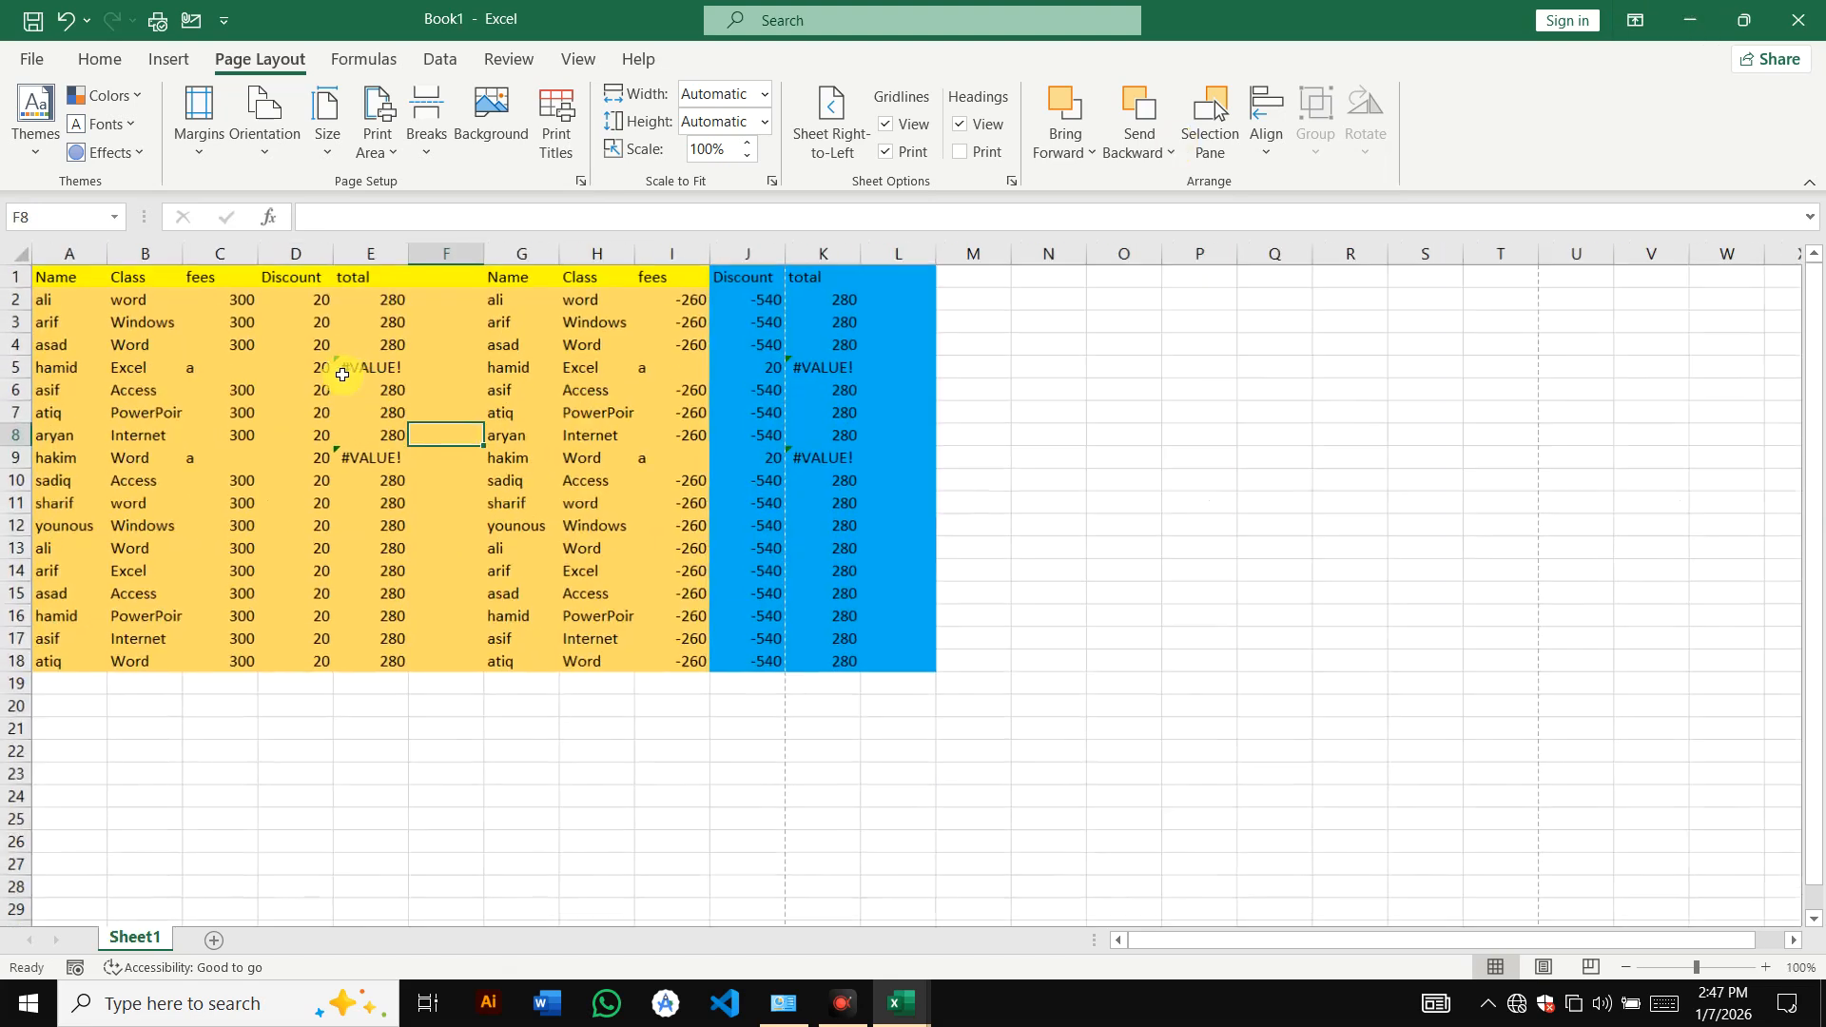
pyautogui.click(655, 368)
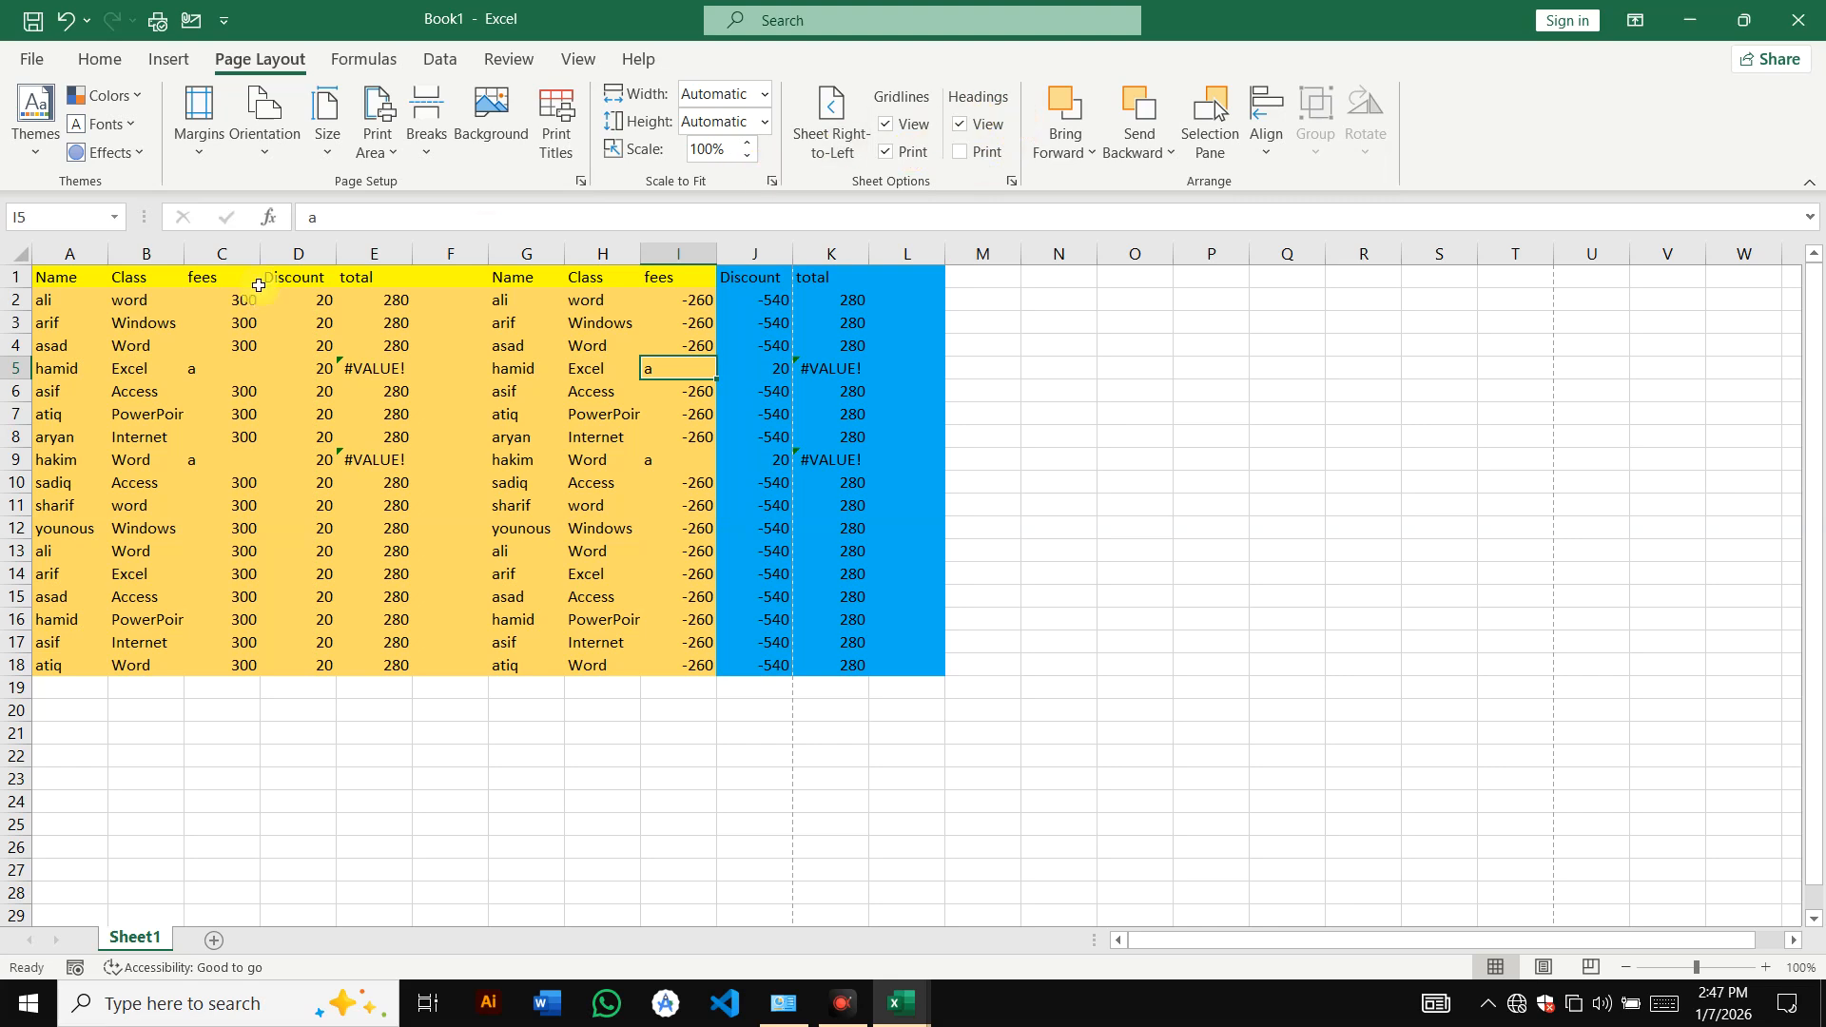
pyautogui.moveTo(50, 275); pyautogui.dragTo(844, 286)
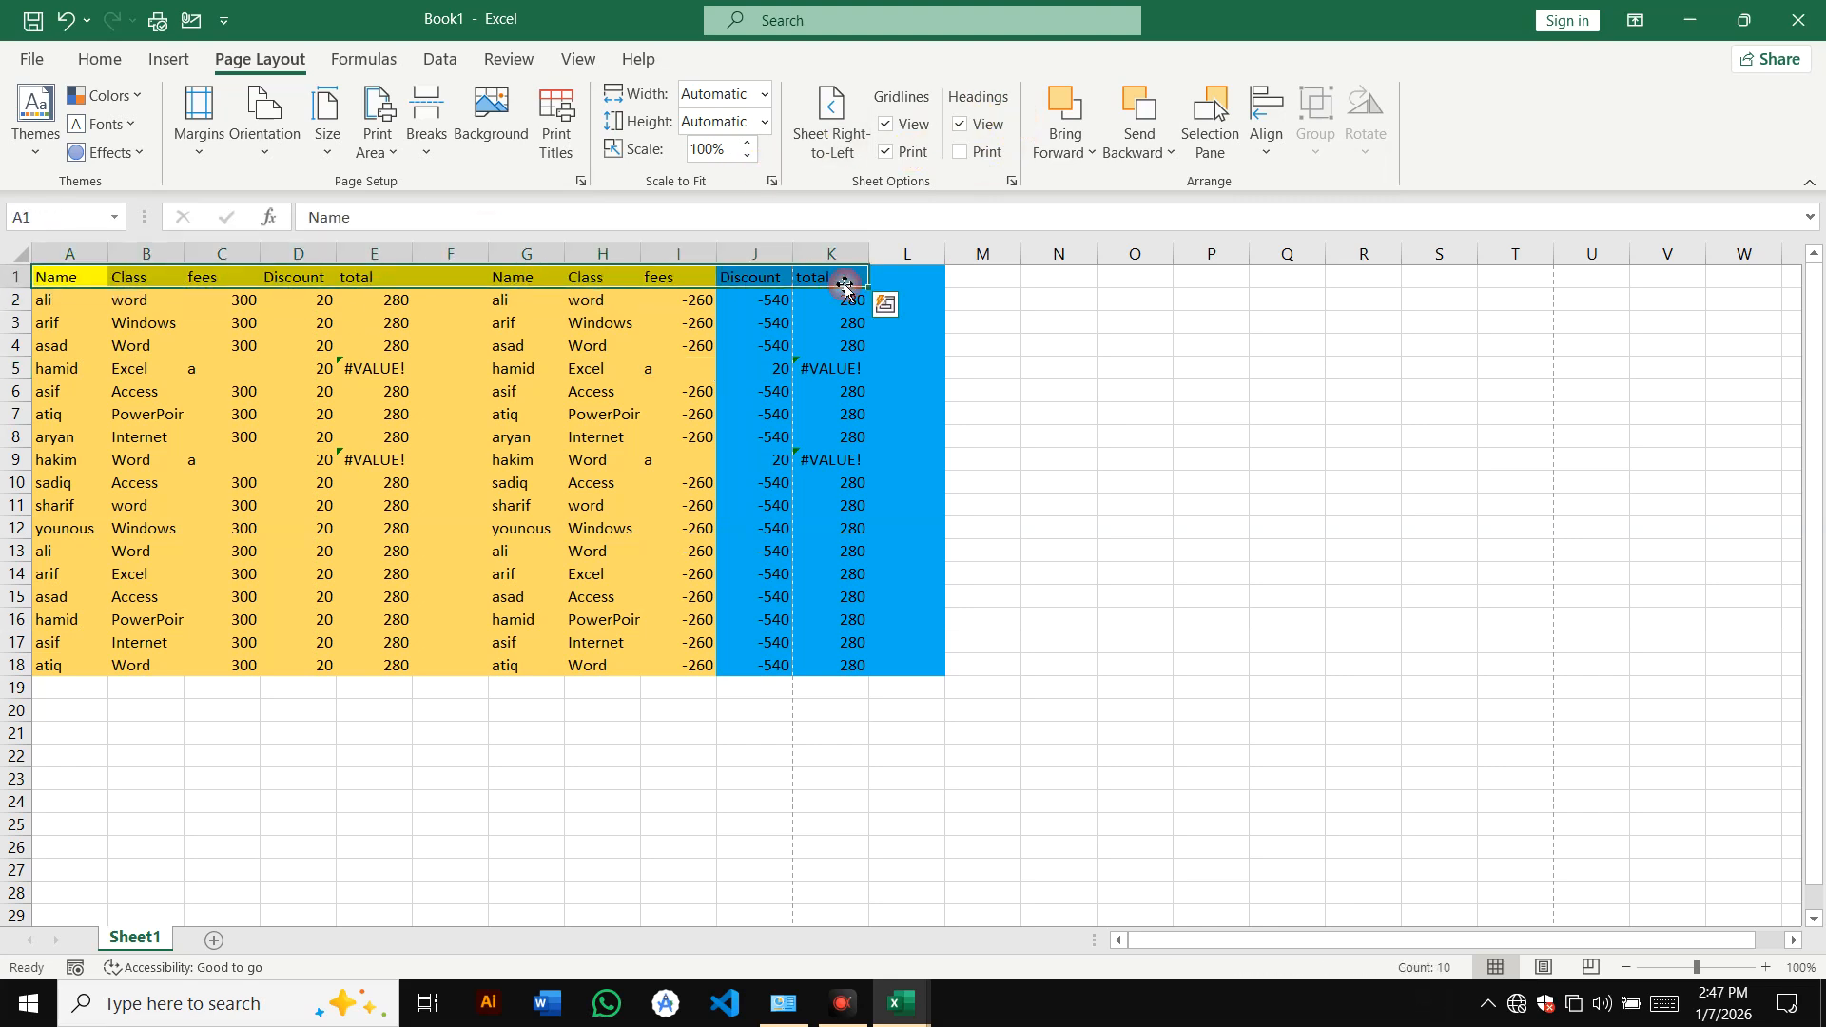
pyautogui.click(466, 254)
pyautogui.moveTo(537, 254); pyautogui.dragTo(836, 254)
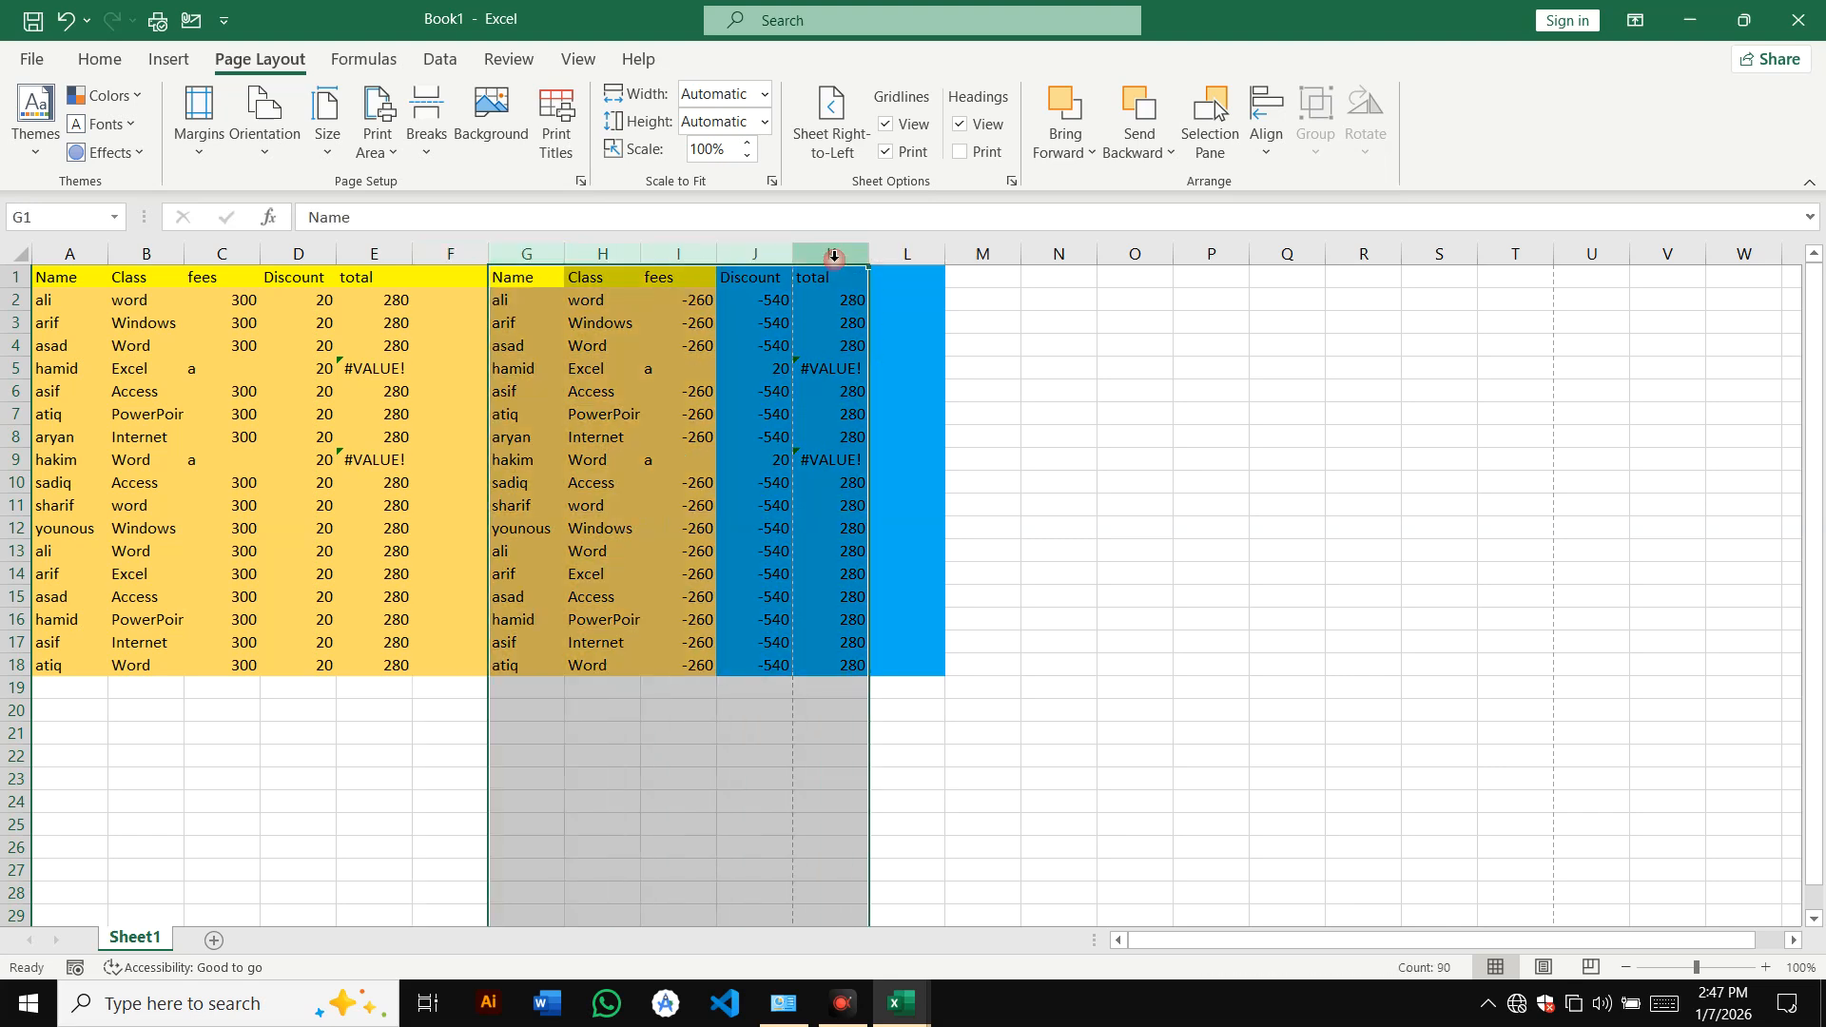
pyautogui.click(447, 323)
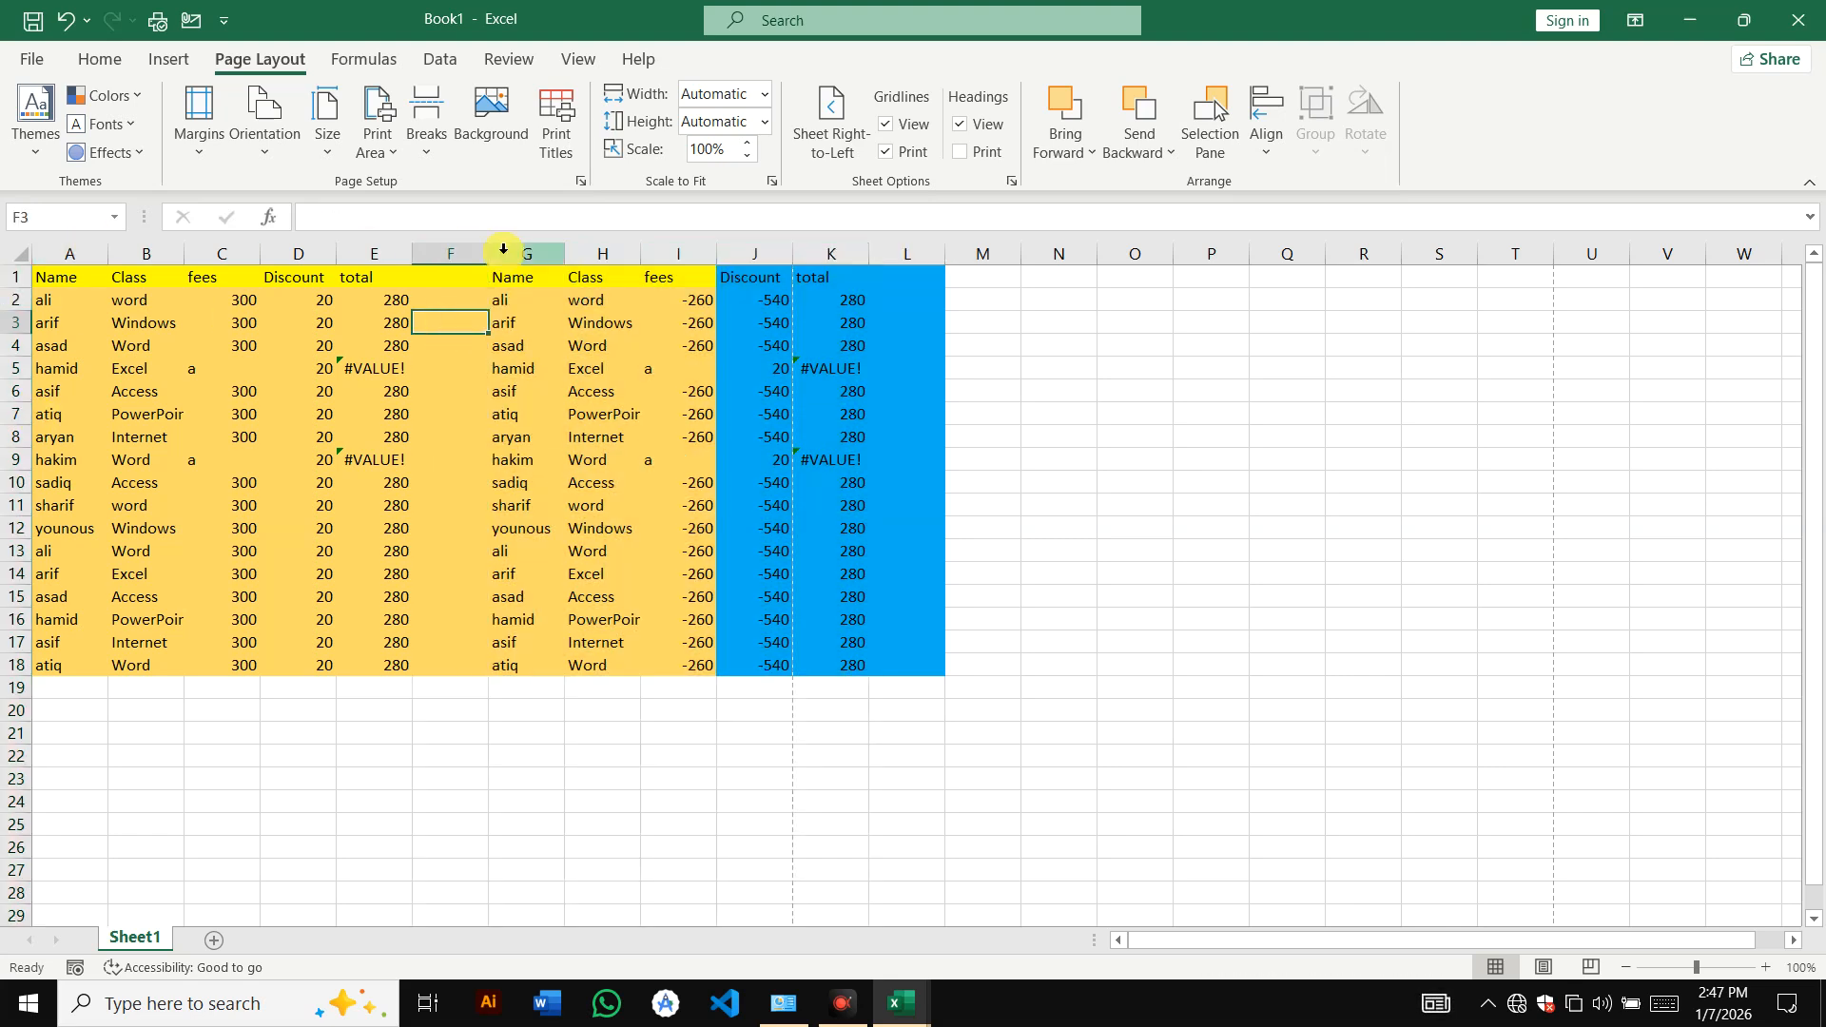
# - Preview the fees table's printout with printing of the headings turned off
pyautogui.click(981, 133)
pyautogui.hotkey('ctrl', 'p')
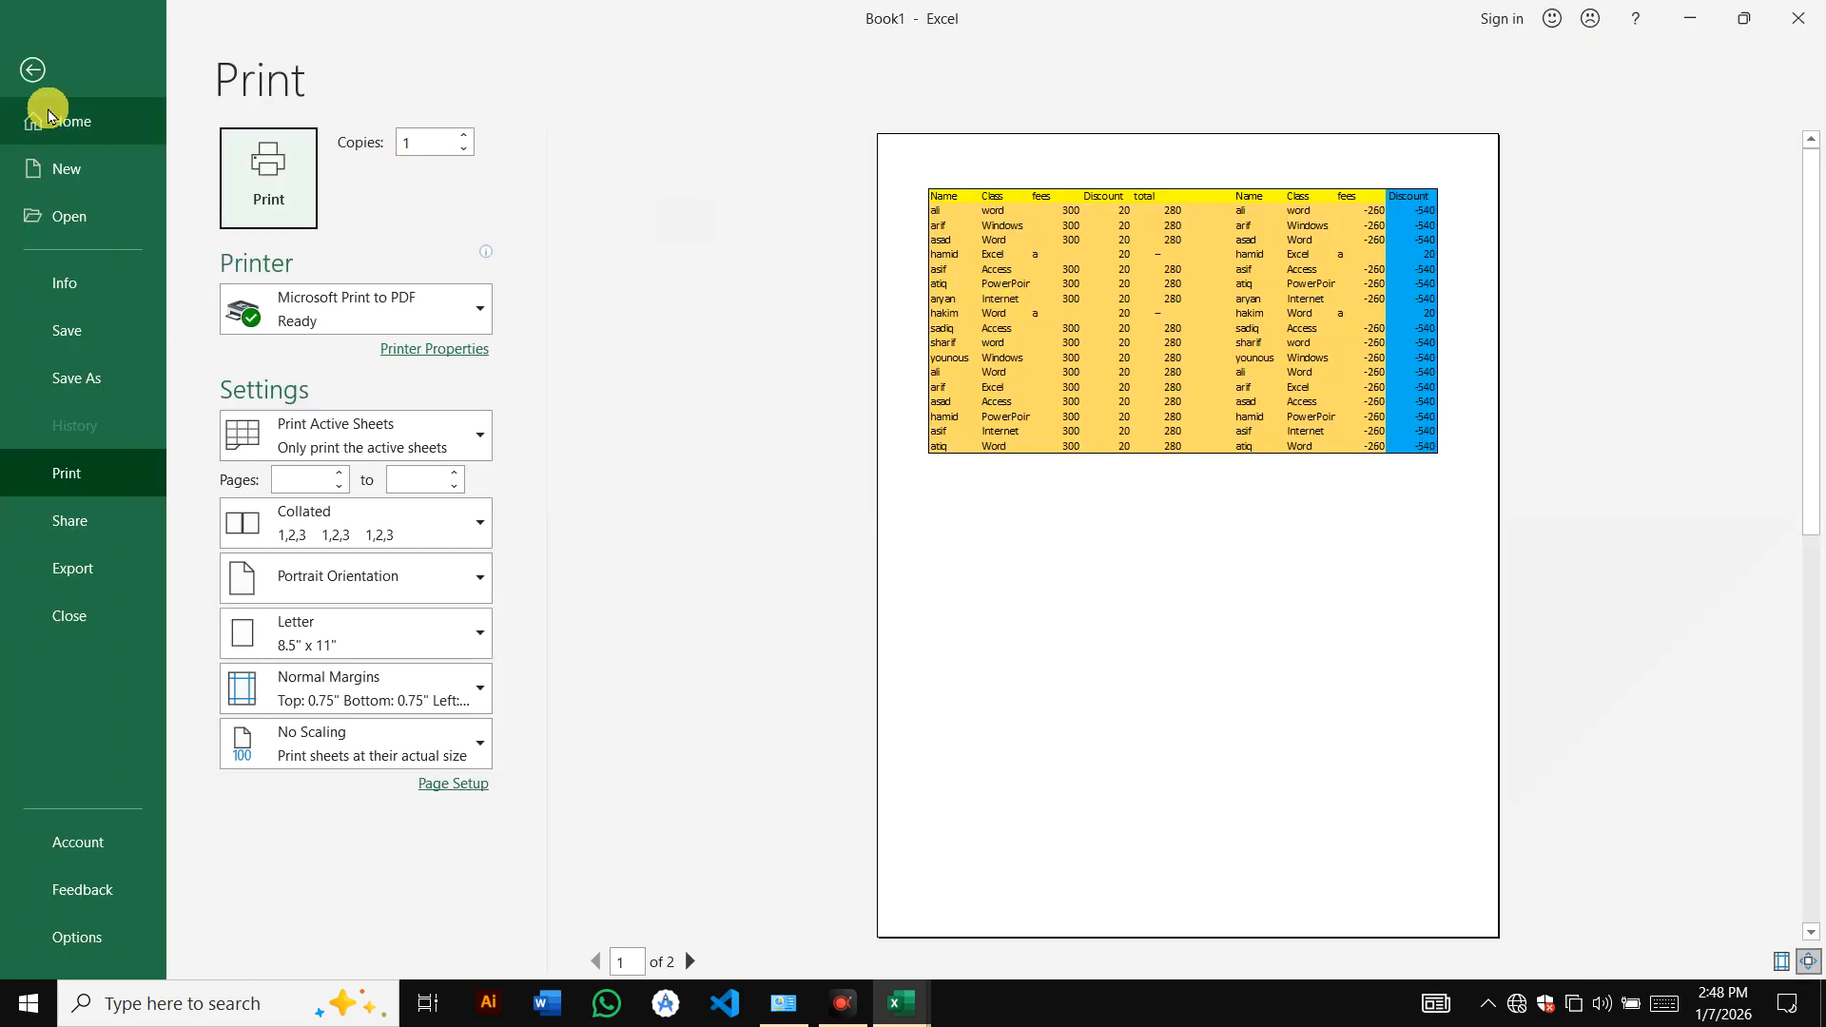
pyautogui.click(33, 69)
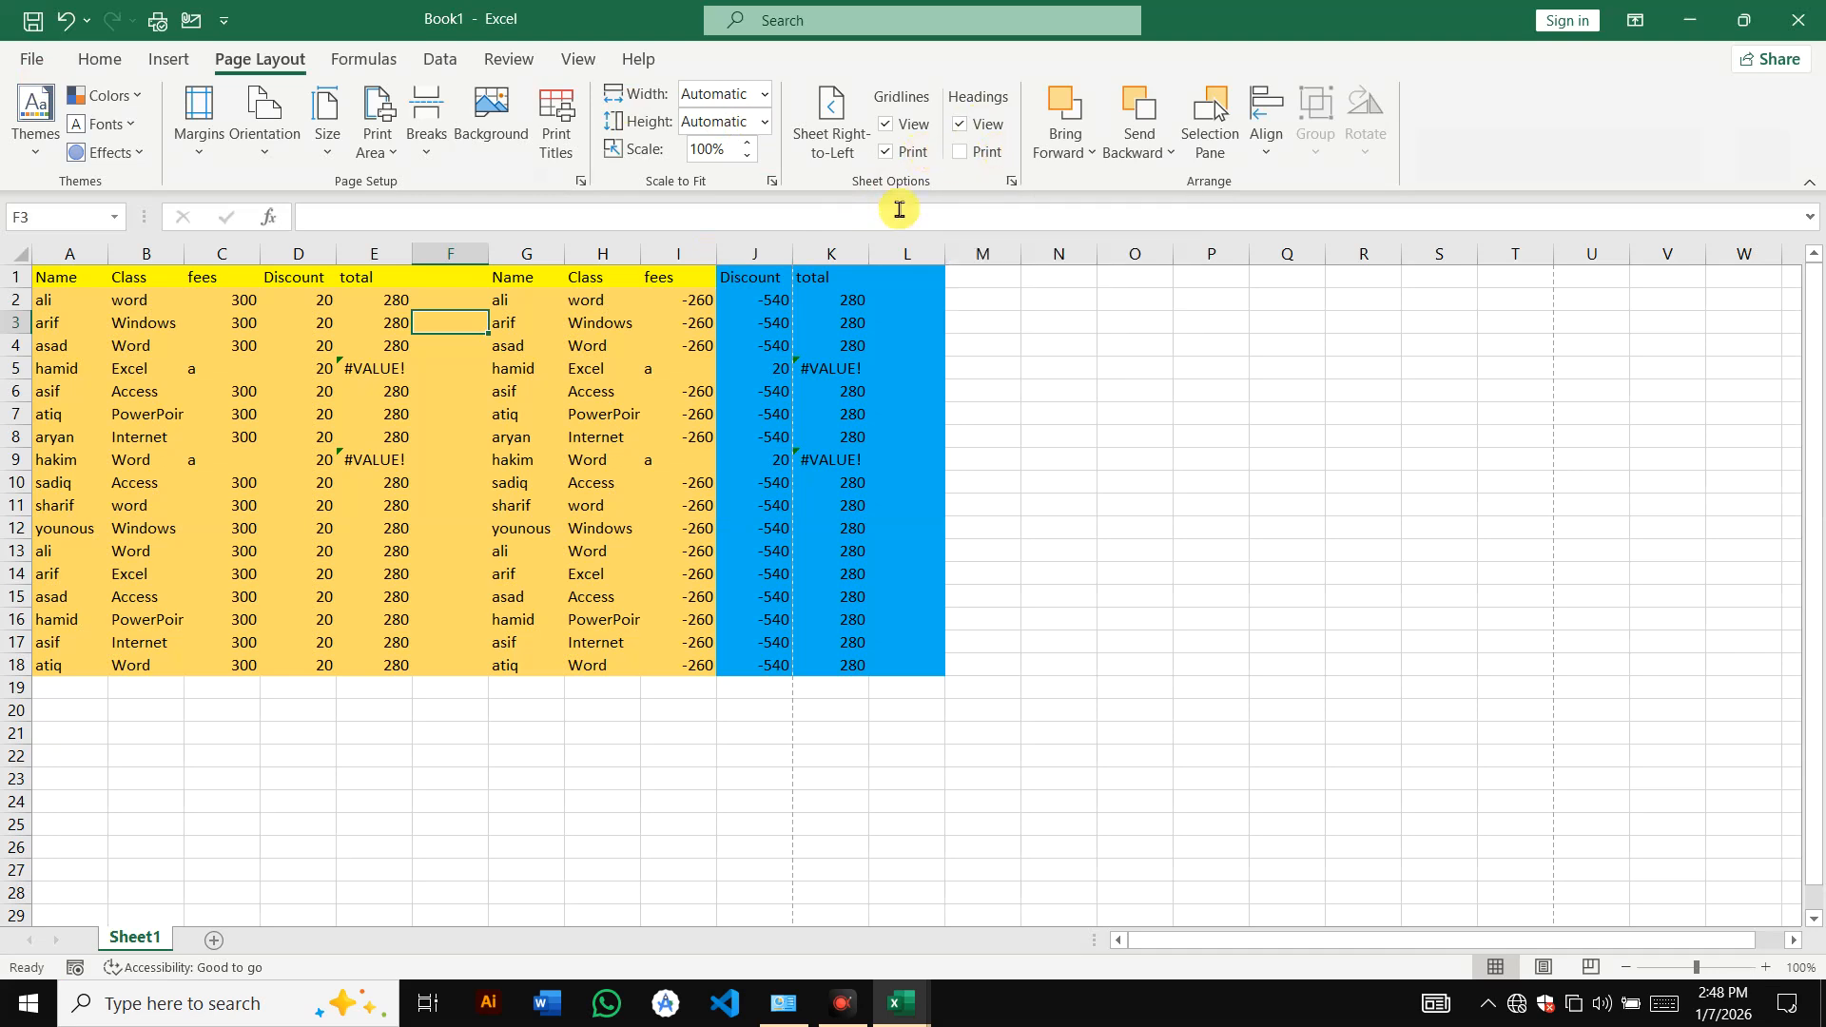
# - Hide the row and column headings, show them again, and check the sheet in the print preview
pyautogui.click(961, 122)
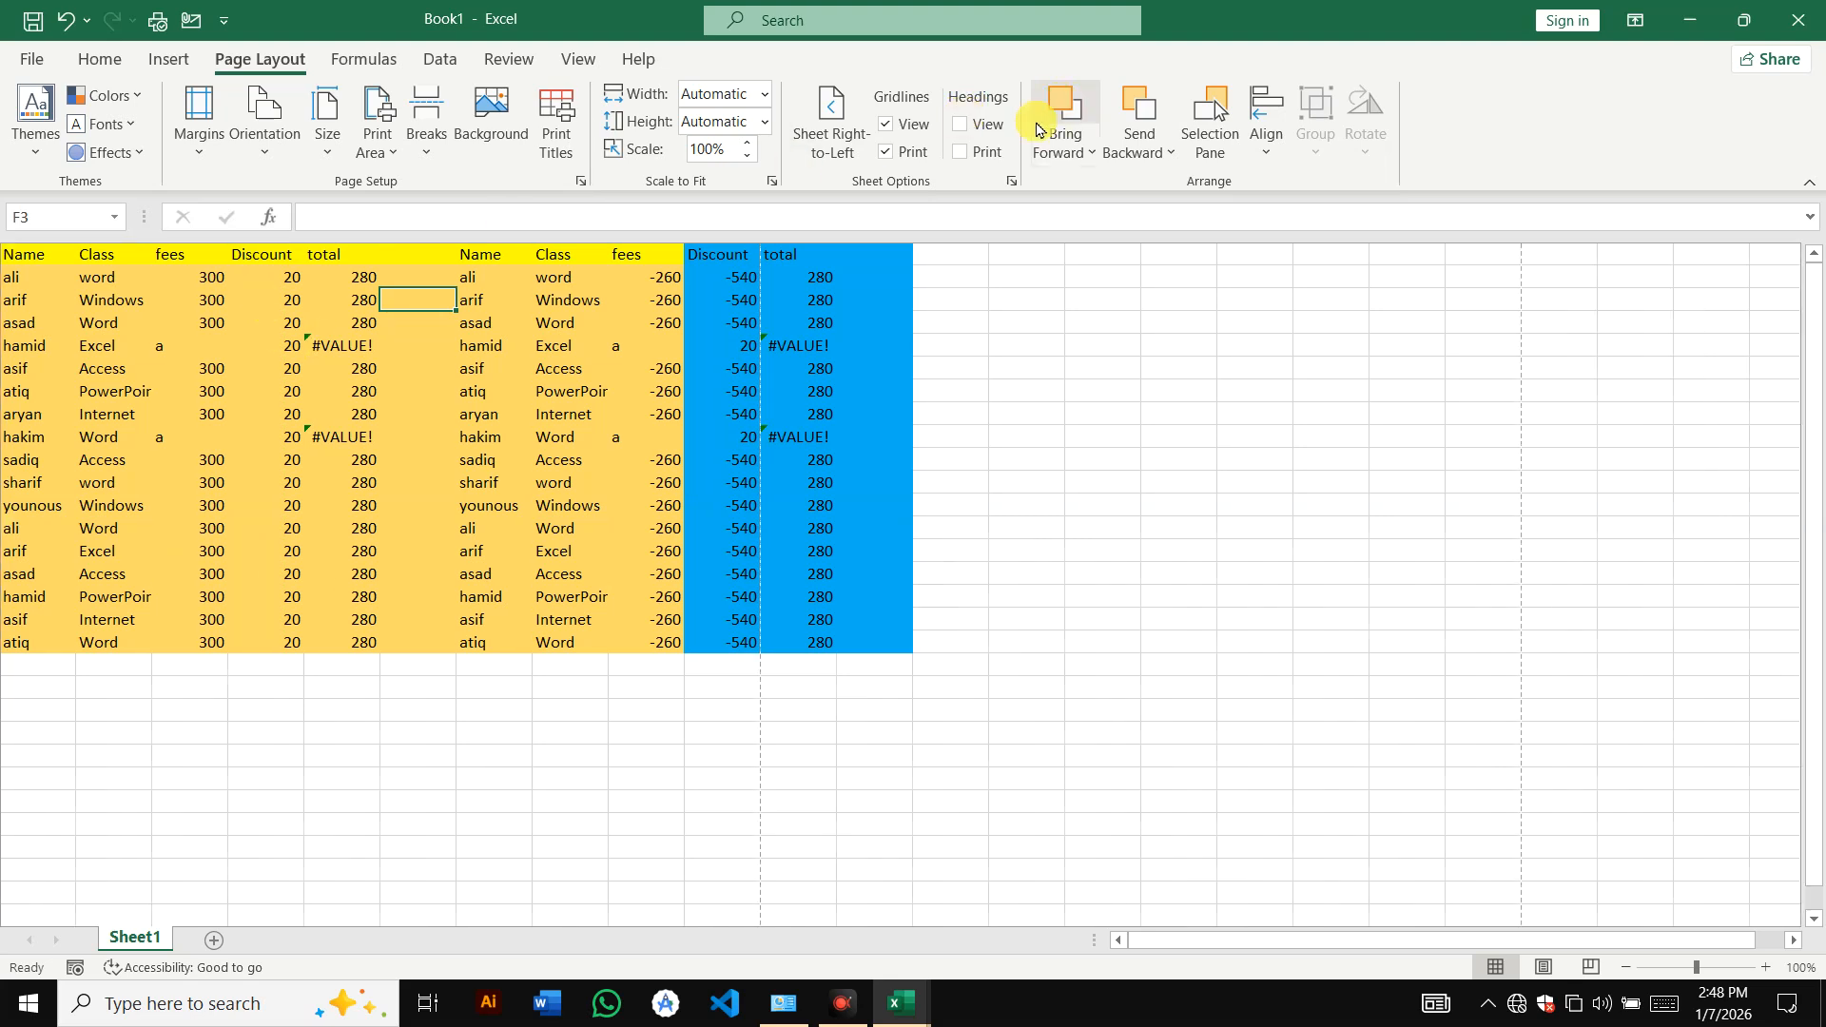
pyautogui.click(986, 130)
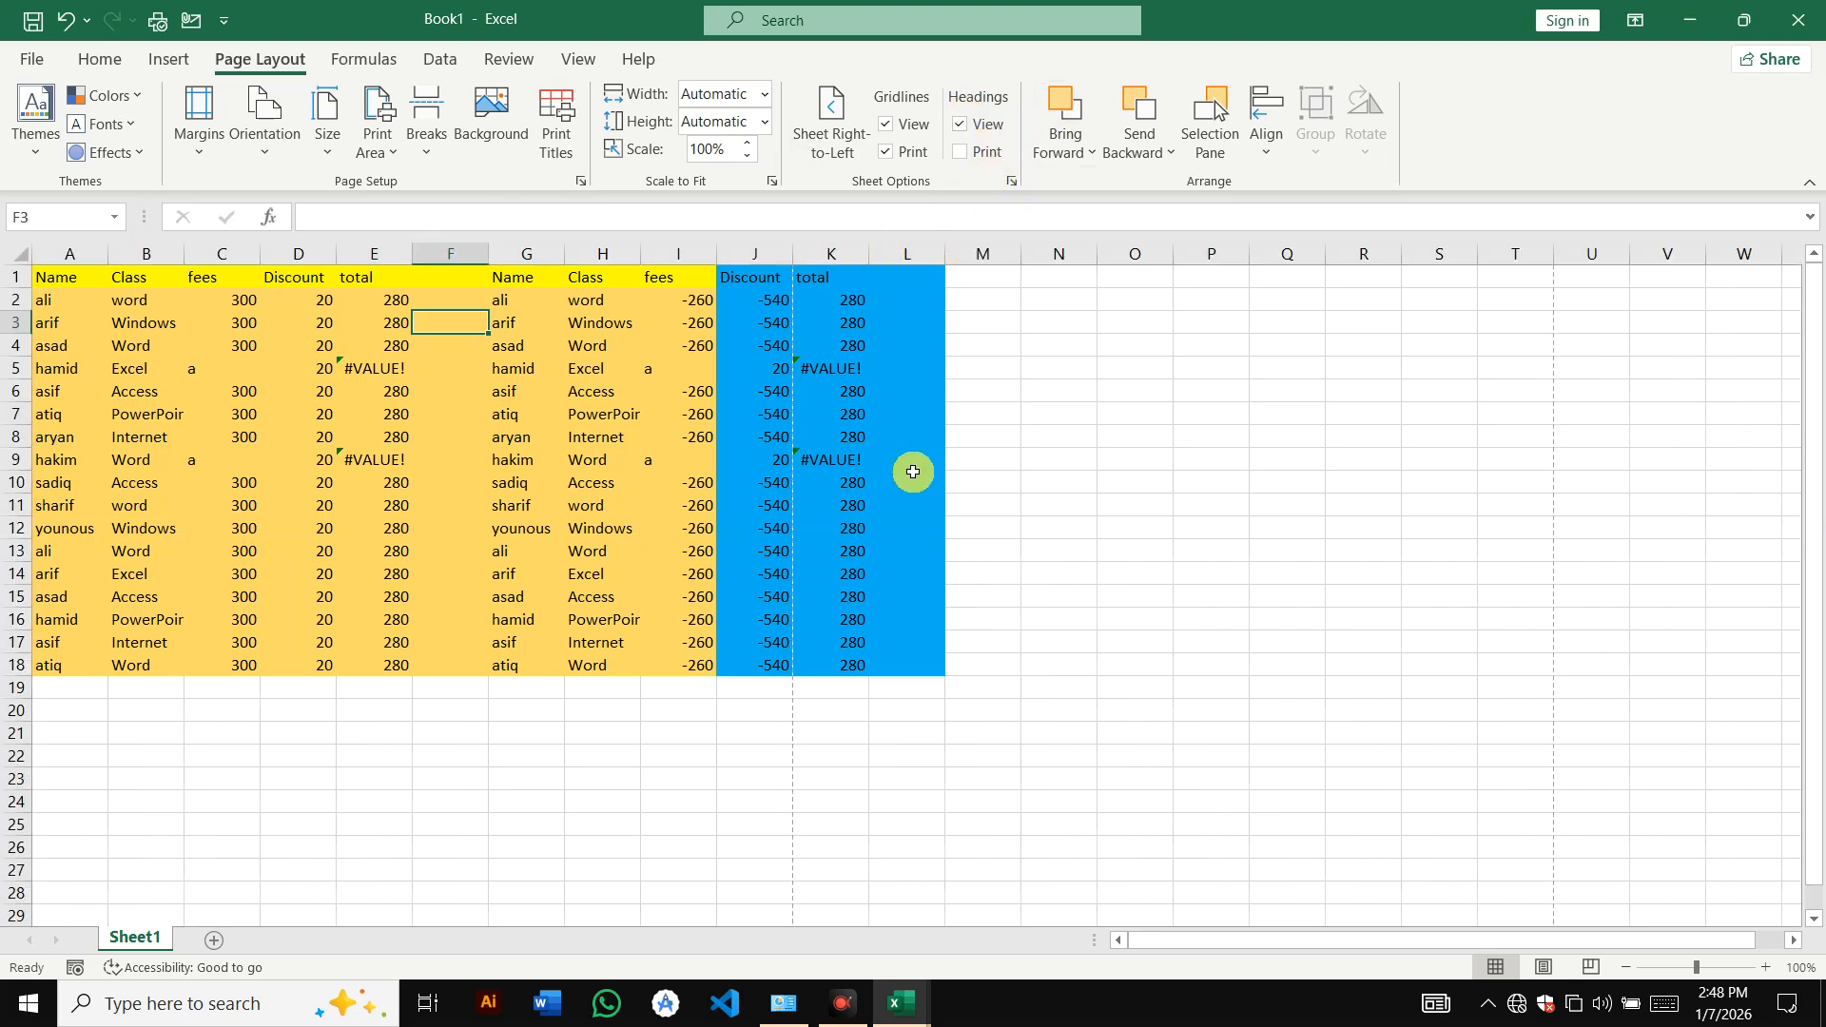
pyautogui.hotkey('ctrl', 'p')
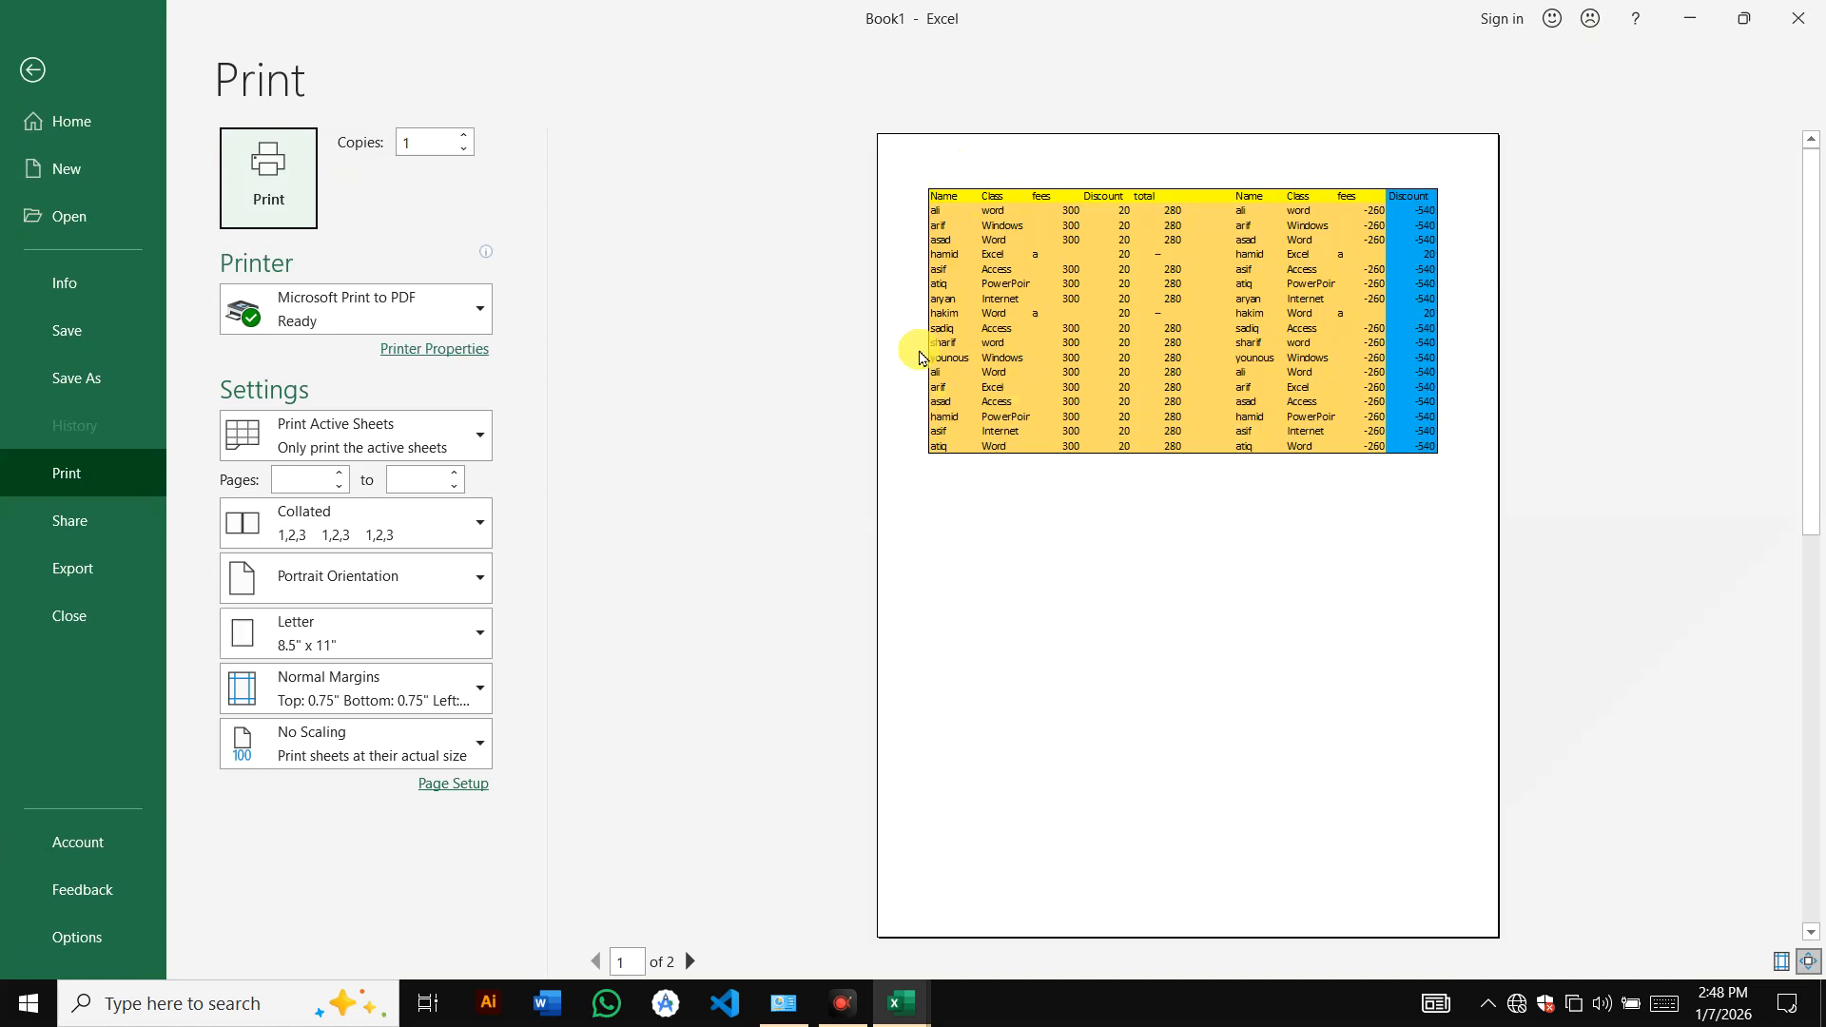
pyautogui.click(3, 64)
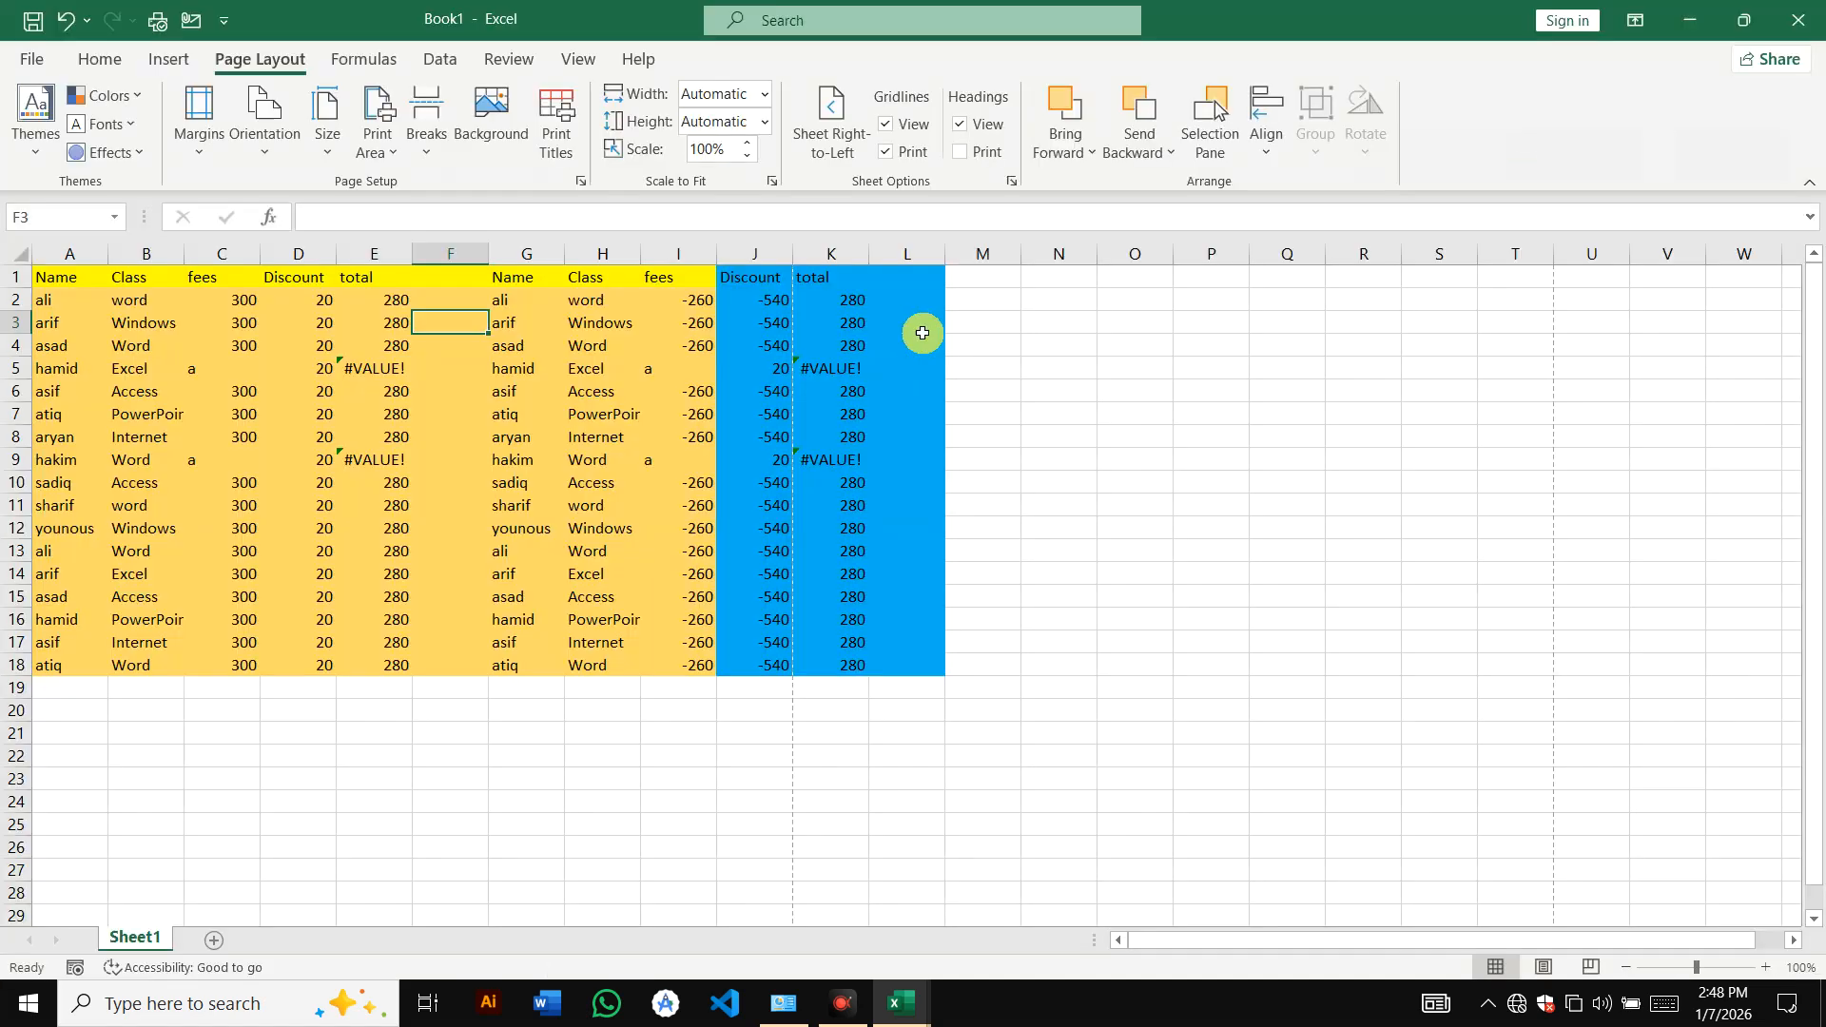
# - Turn on printing of the row and column headings and check the fees table in the print preview
pyautogui.click(980, 162)
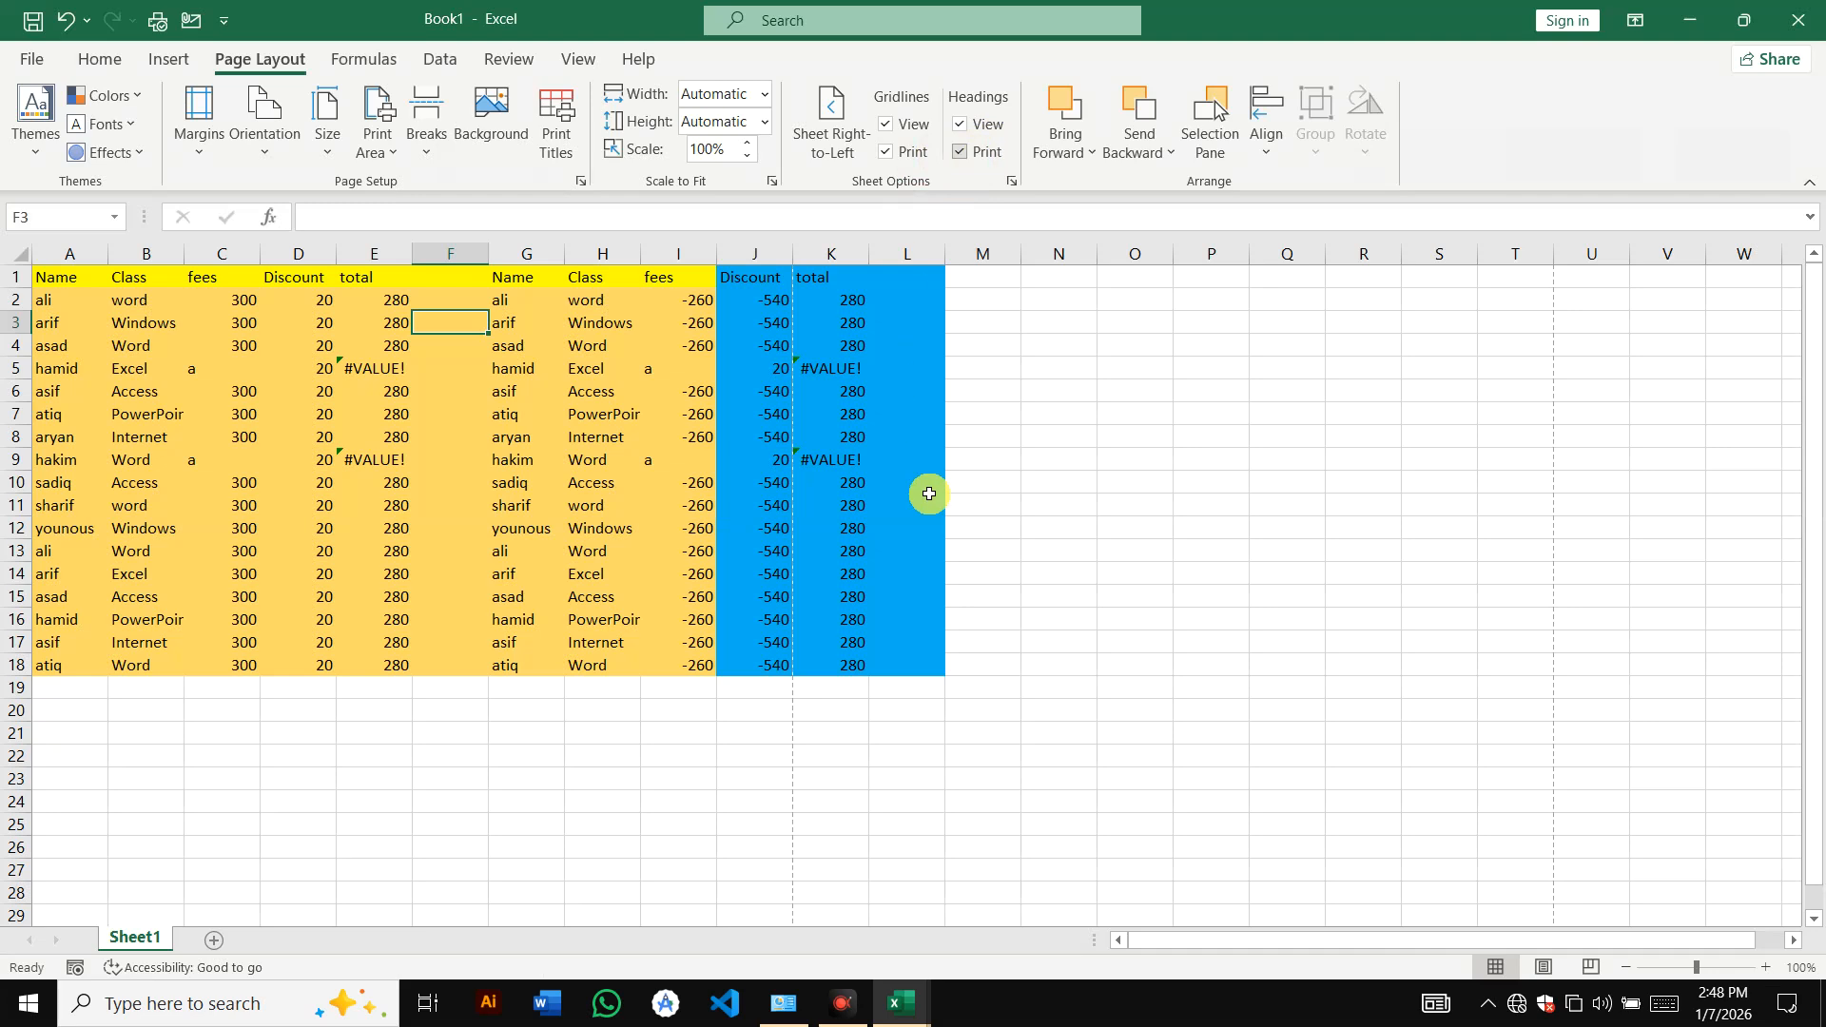
pyautogui.hotkey('ctrl', 'p')
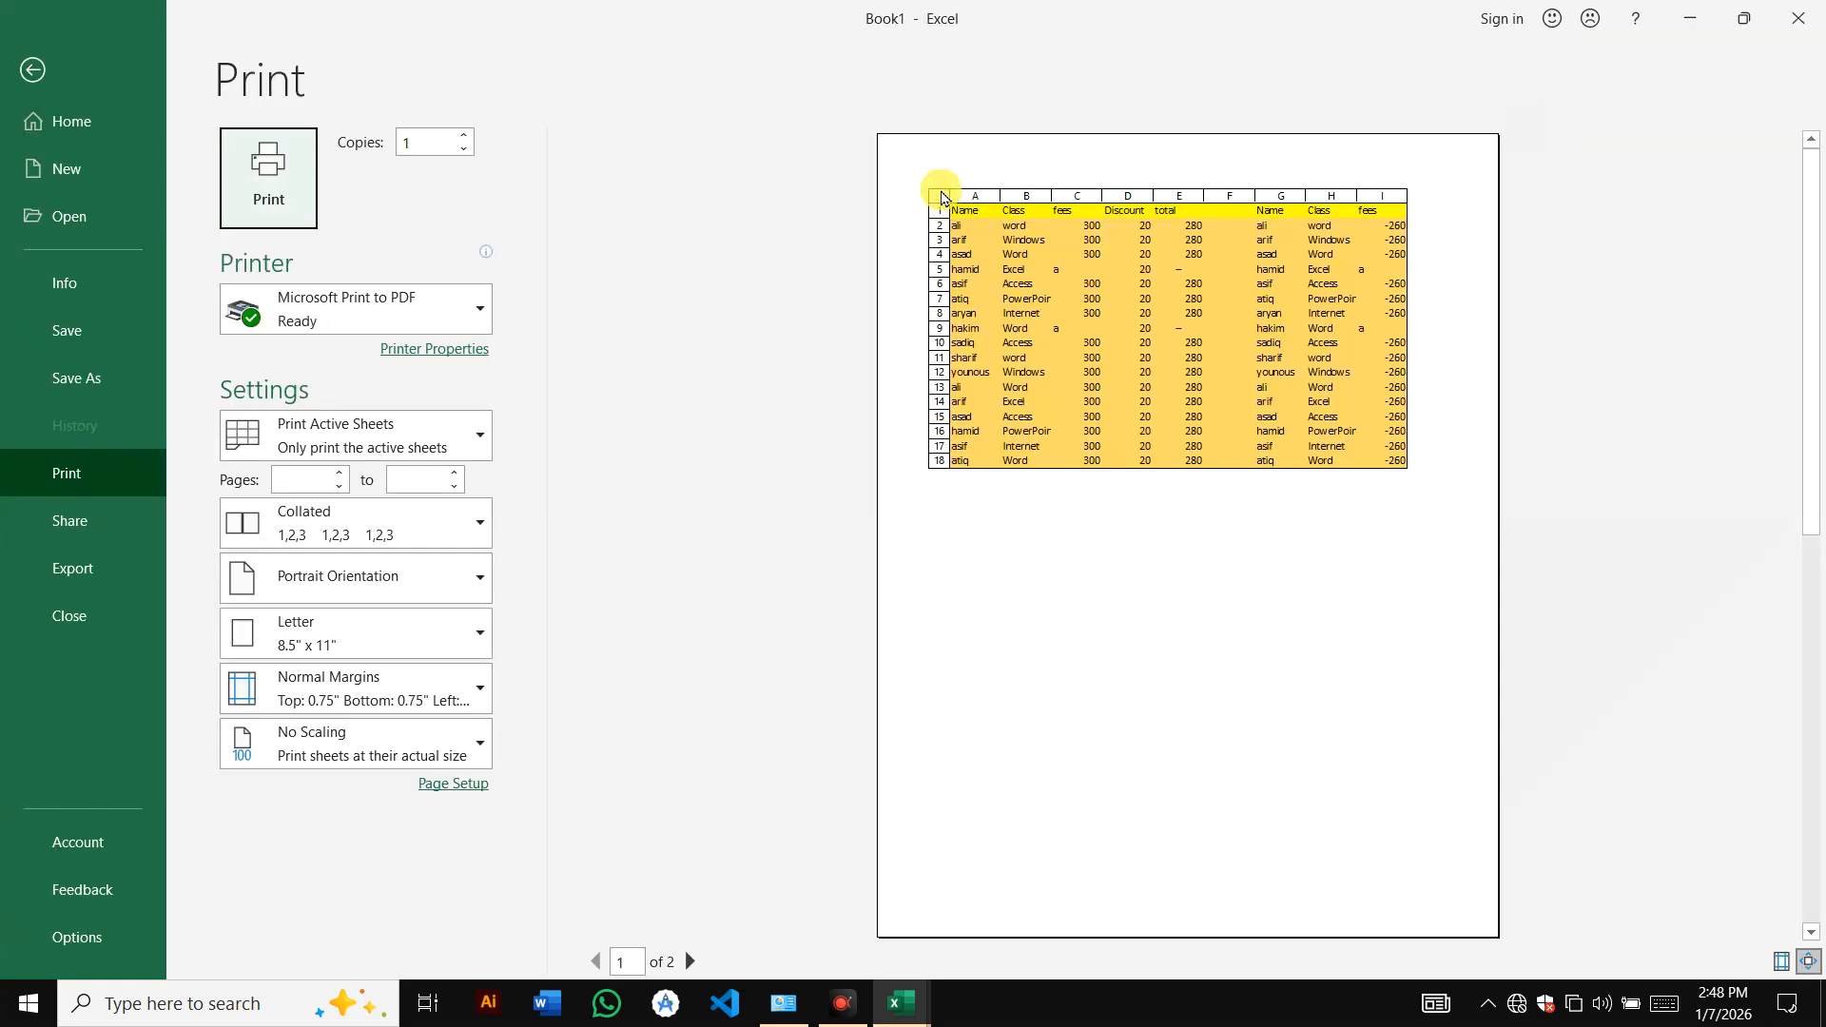
pyautogui.click(77, 28)
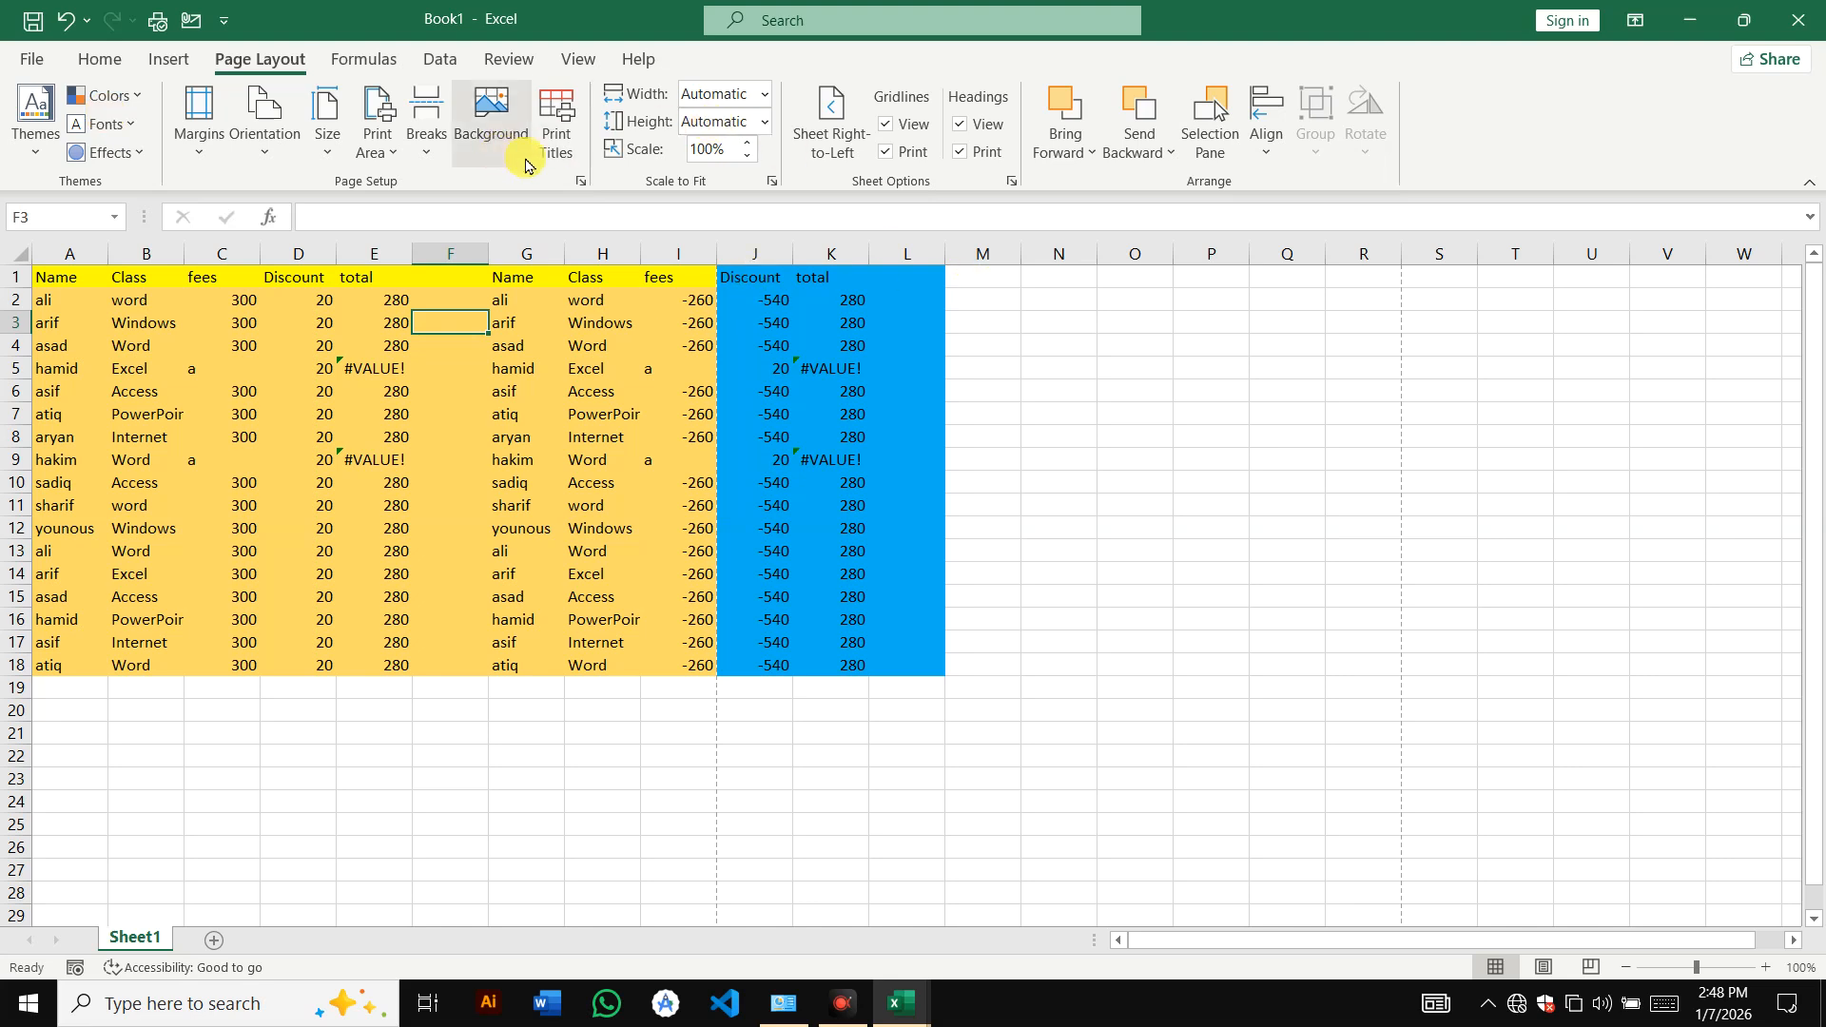
# - Review the header/footer, sheet, margin and page settings in Page Setup without changing them
pyautogui.click(581, 181)
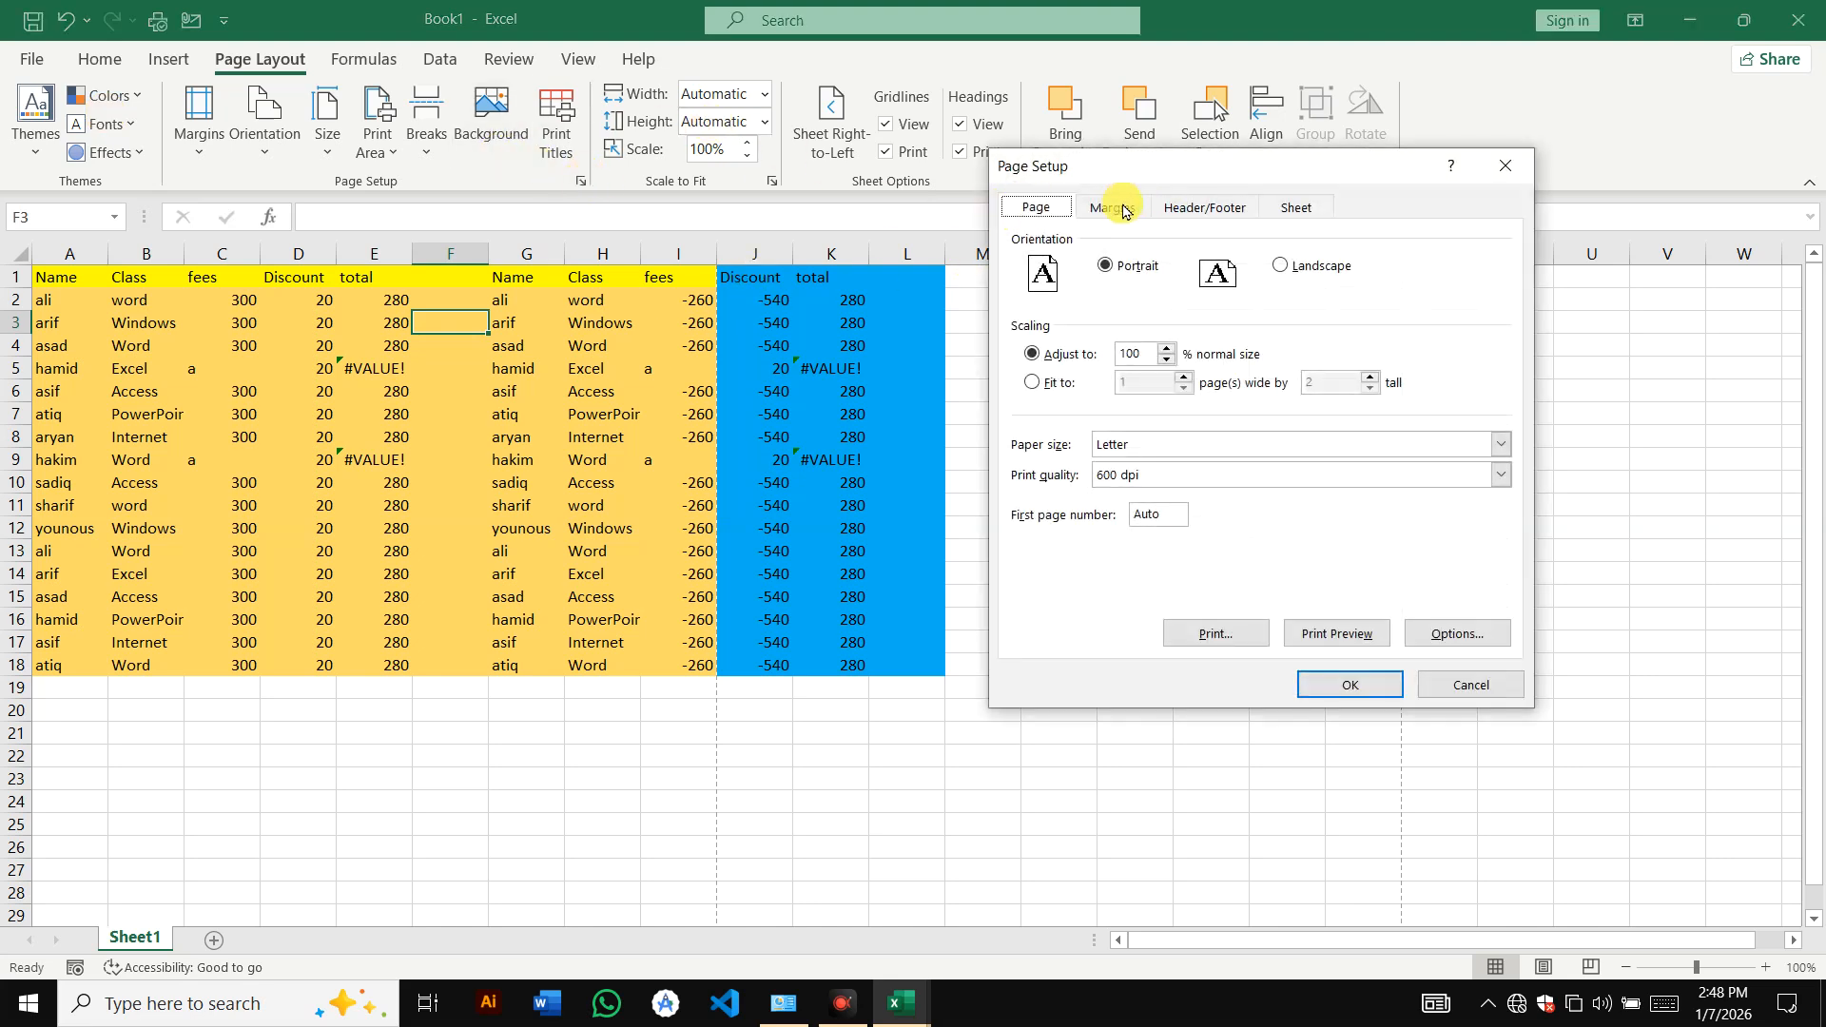
pyautogui.click(1134, 209)
pyautogui.click(1194, 211)
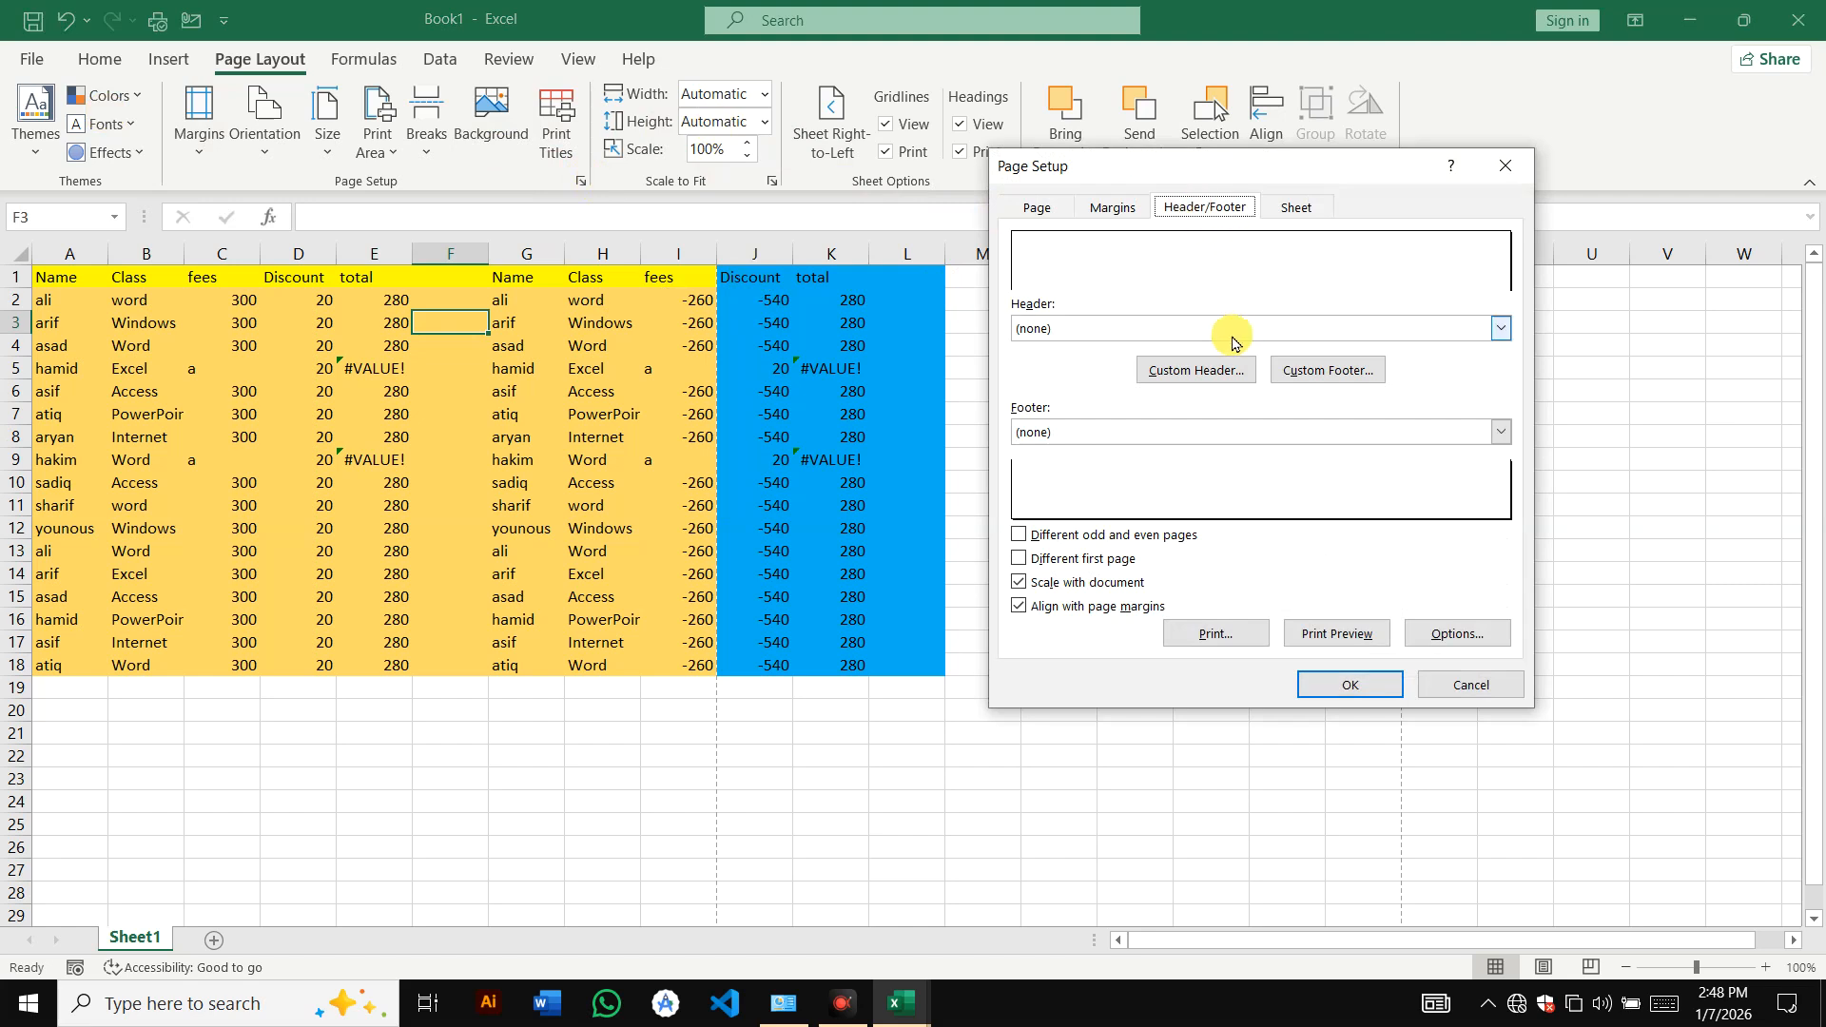
pyautogui.click(1294, 214)
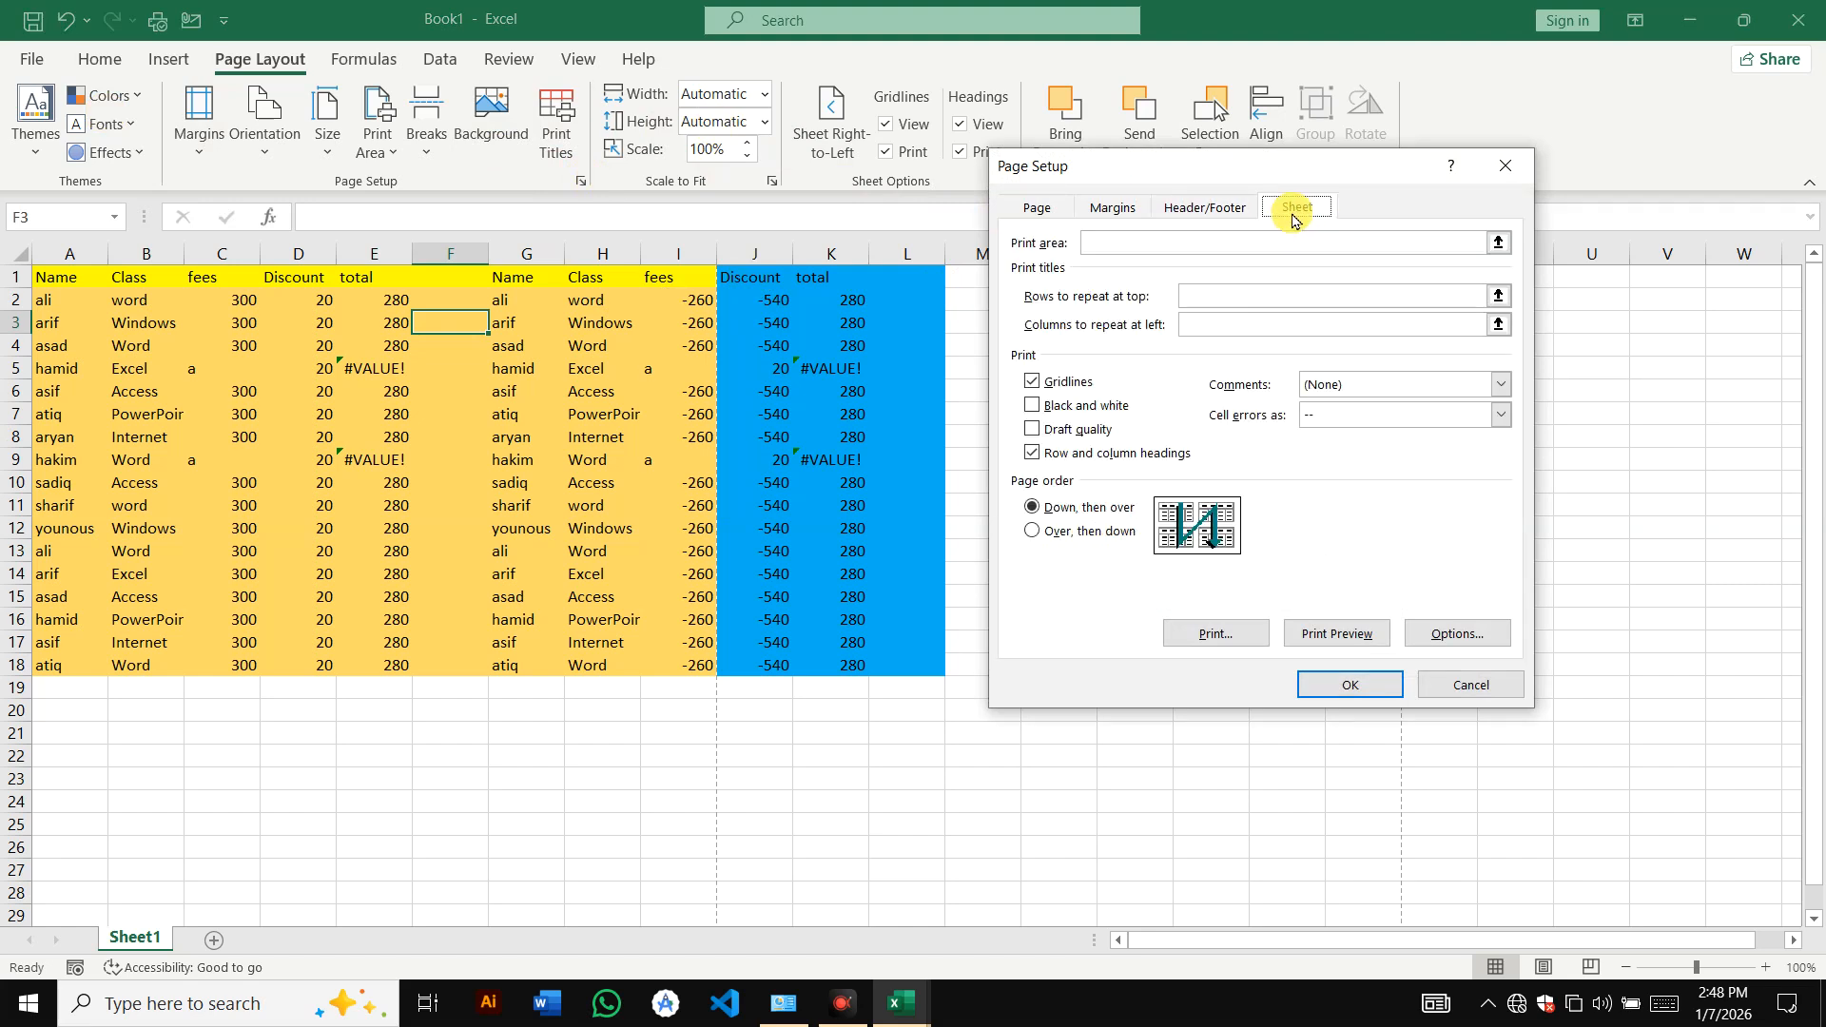
pyautogui.click(1132, 209)
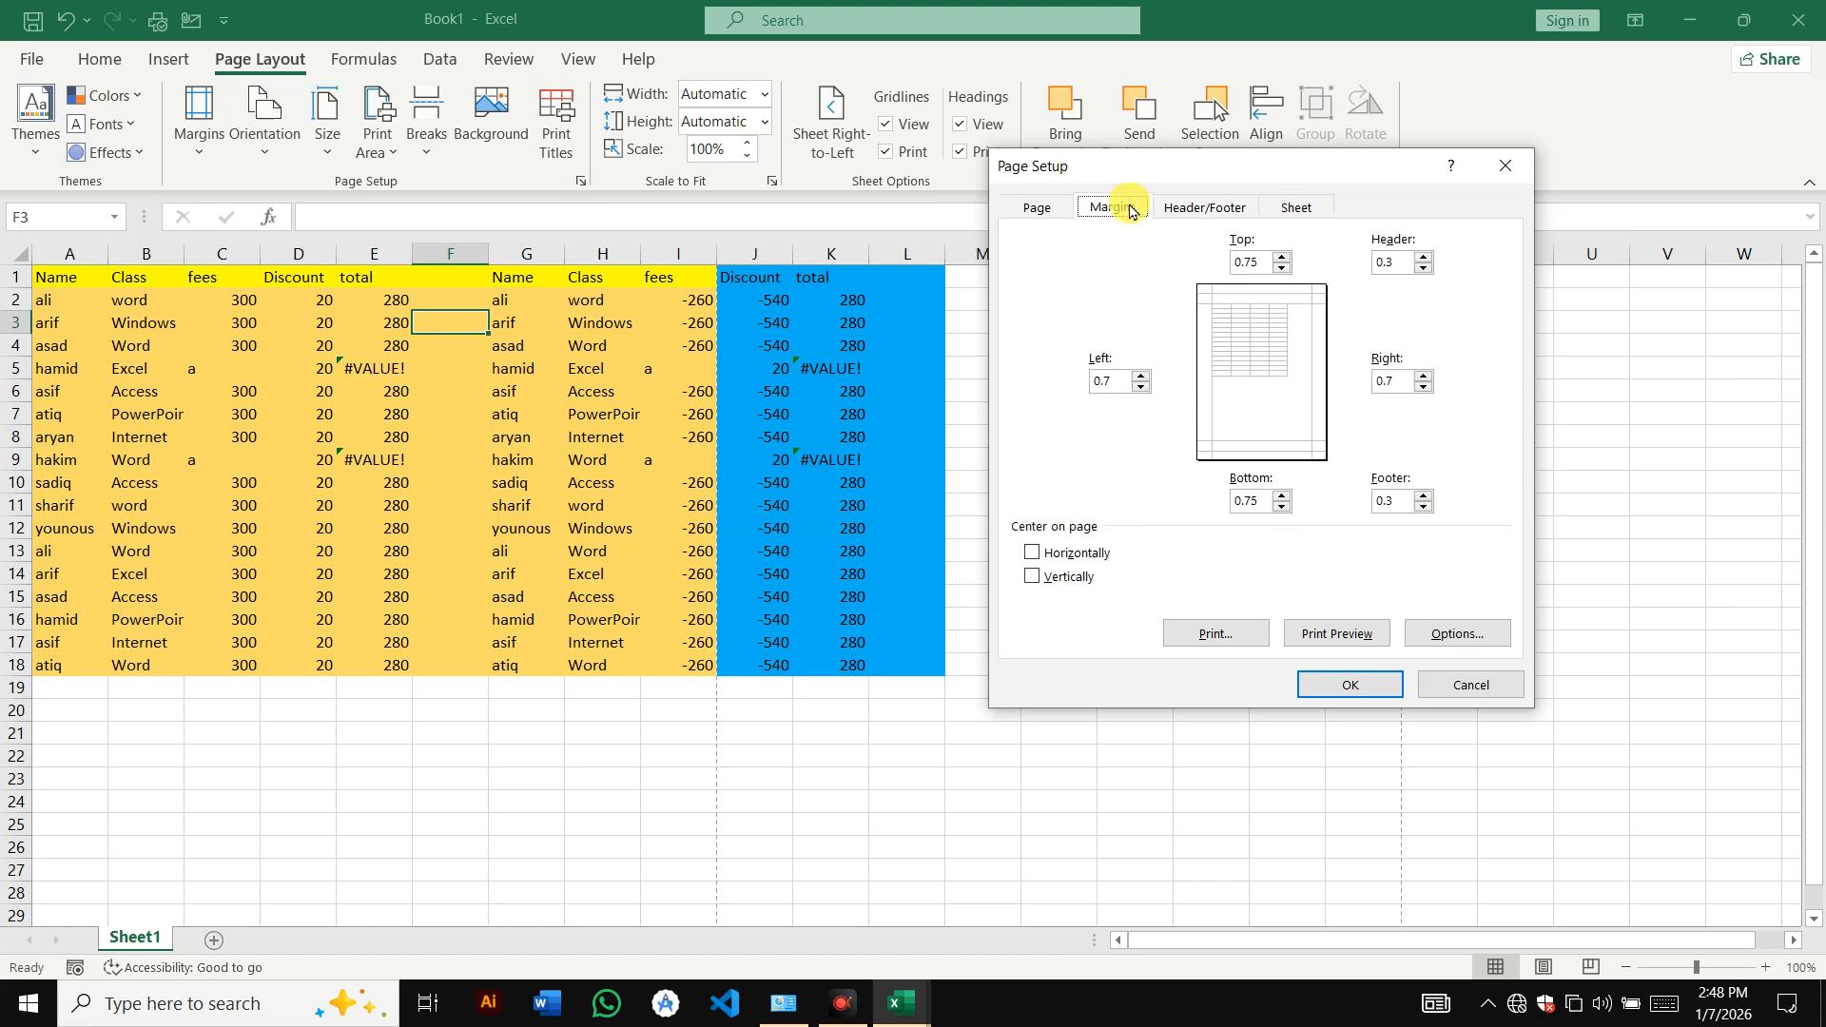
pyautogui.click(1050, 218)
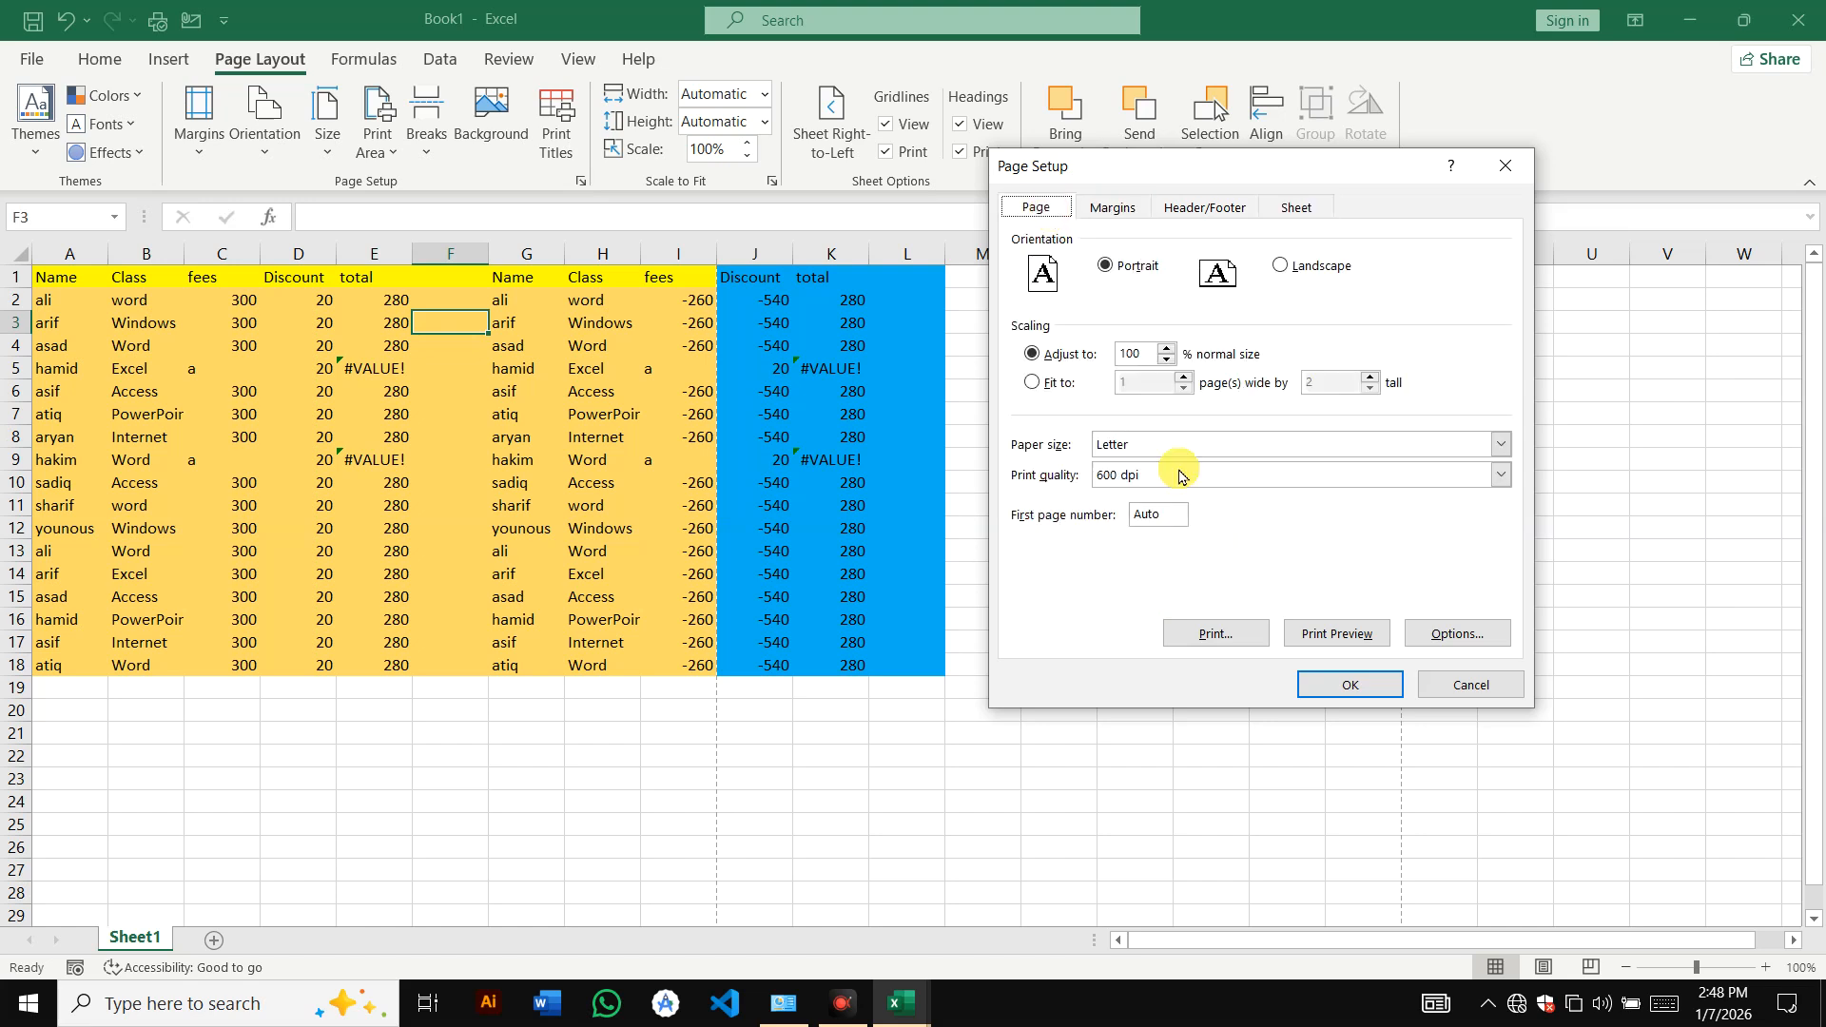
pyautogui.click(1516, 170)
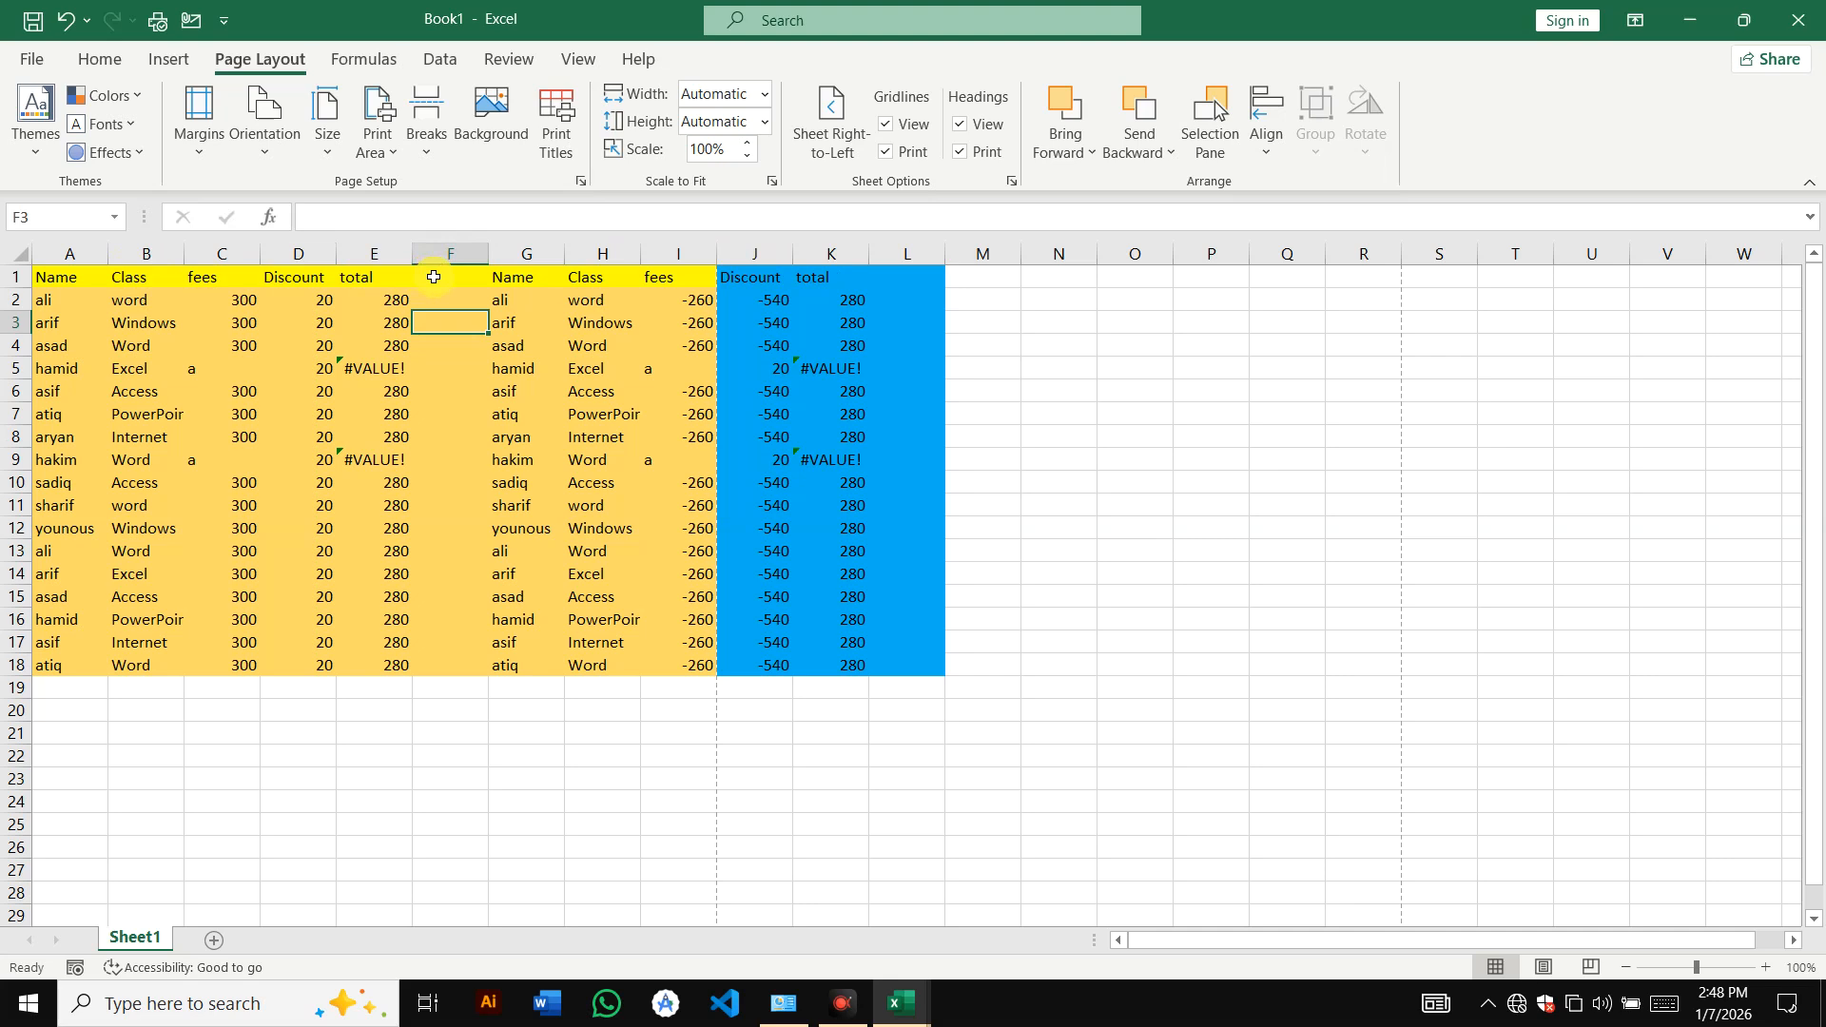
# - Draw a rounded rectangle about 2.32" high and 2.63" wide and place it beside the table over columns N to R
pyautogui.click(1079, 149)
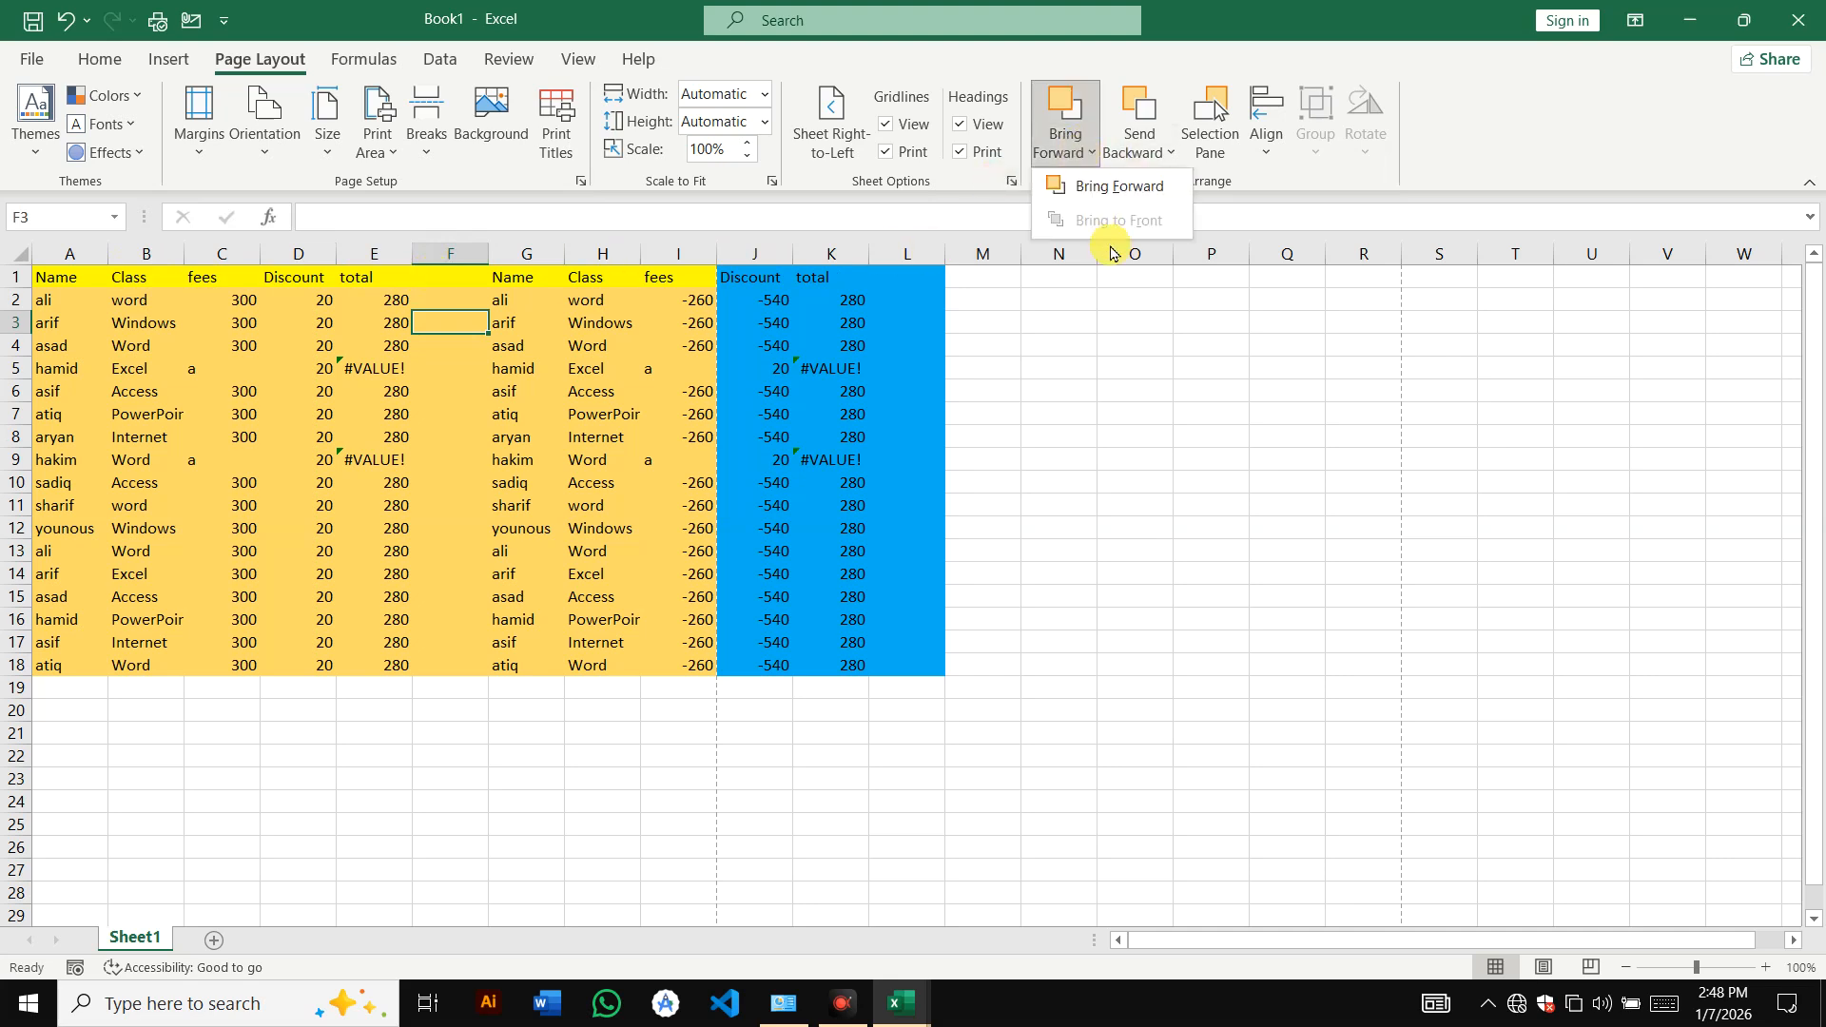
pyautogui.click(964, 312)
pyautogui.click(166, 59)
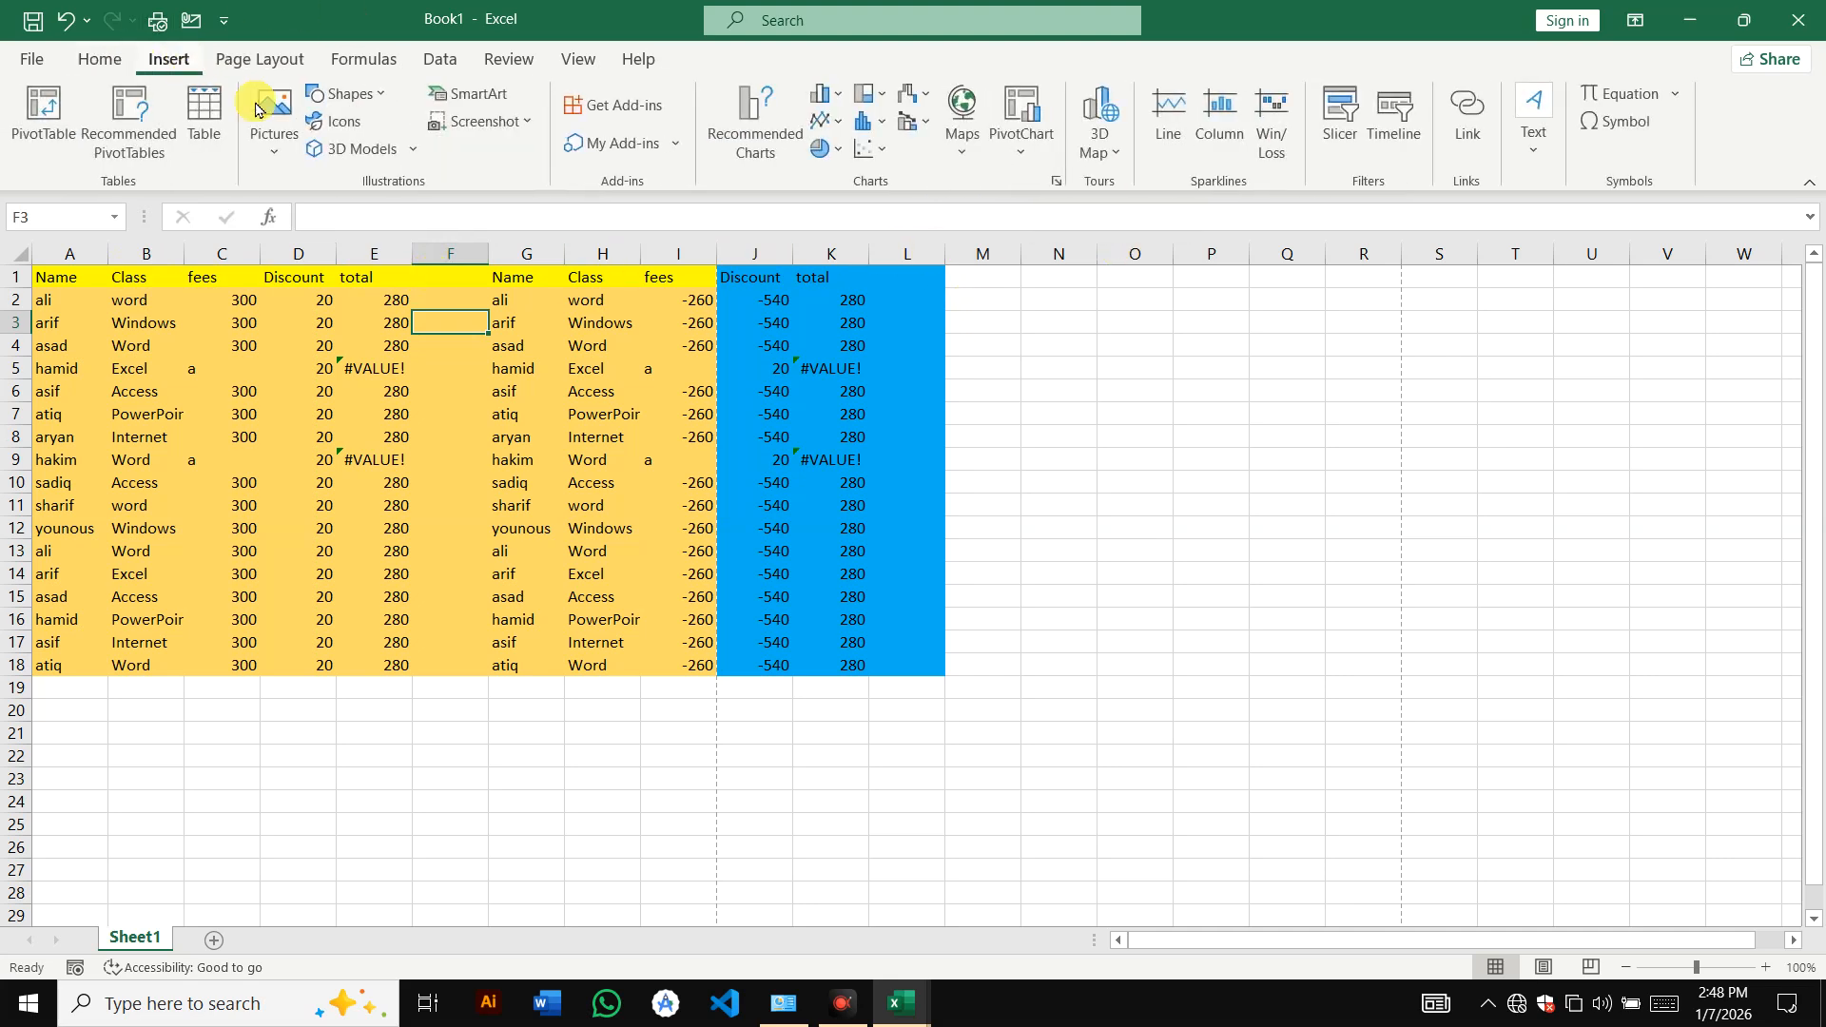
pyautogui.click(342, 94)
pyautogui.click(428, 170)
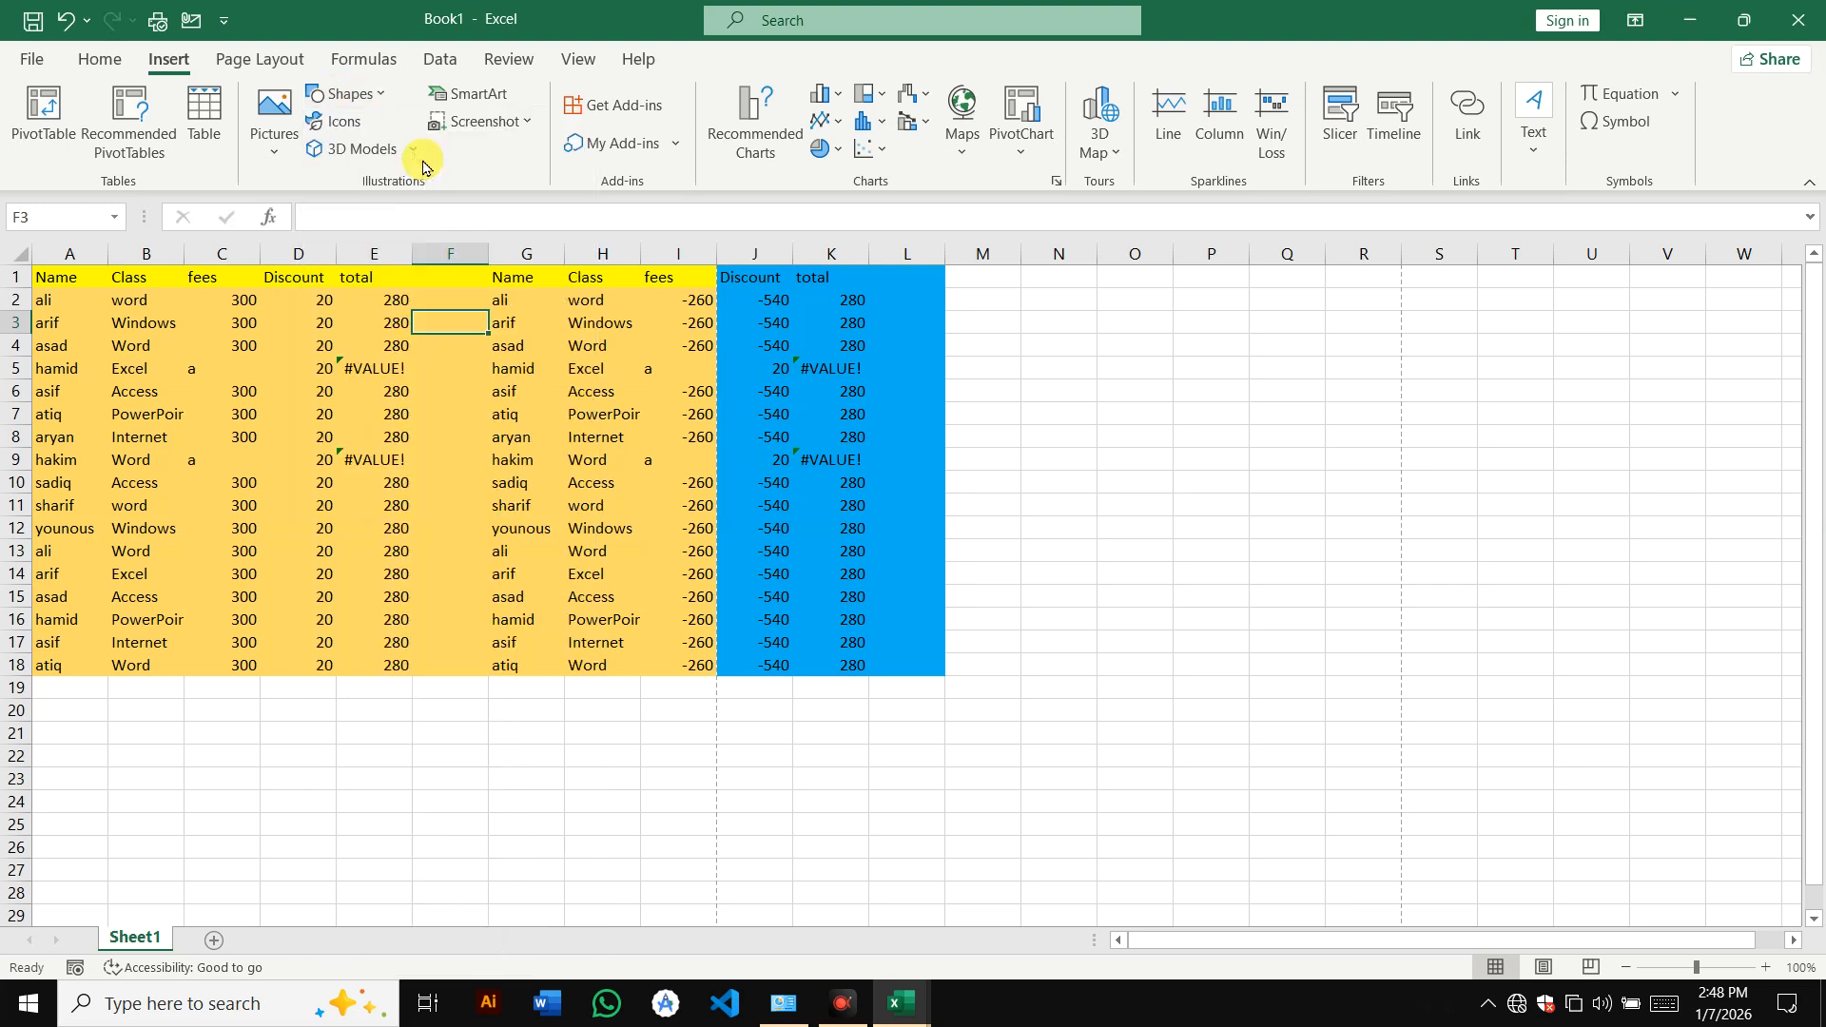
pyautogui.moveTo(574, 458)
pyautogui.mouseDown()
pyautogui.moveTo(859, 576)
pyautogui.moveTo(879, 728)
pyautogui.mouseUp()
pyautogui.moveTo(741, 599); pyautogui.dragTo(1245, 550)
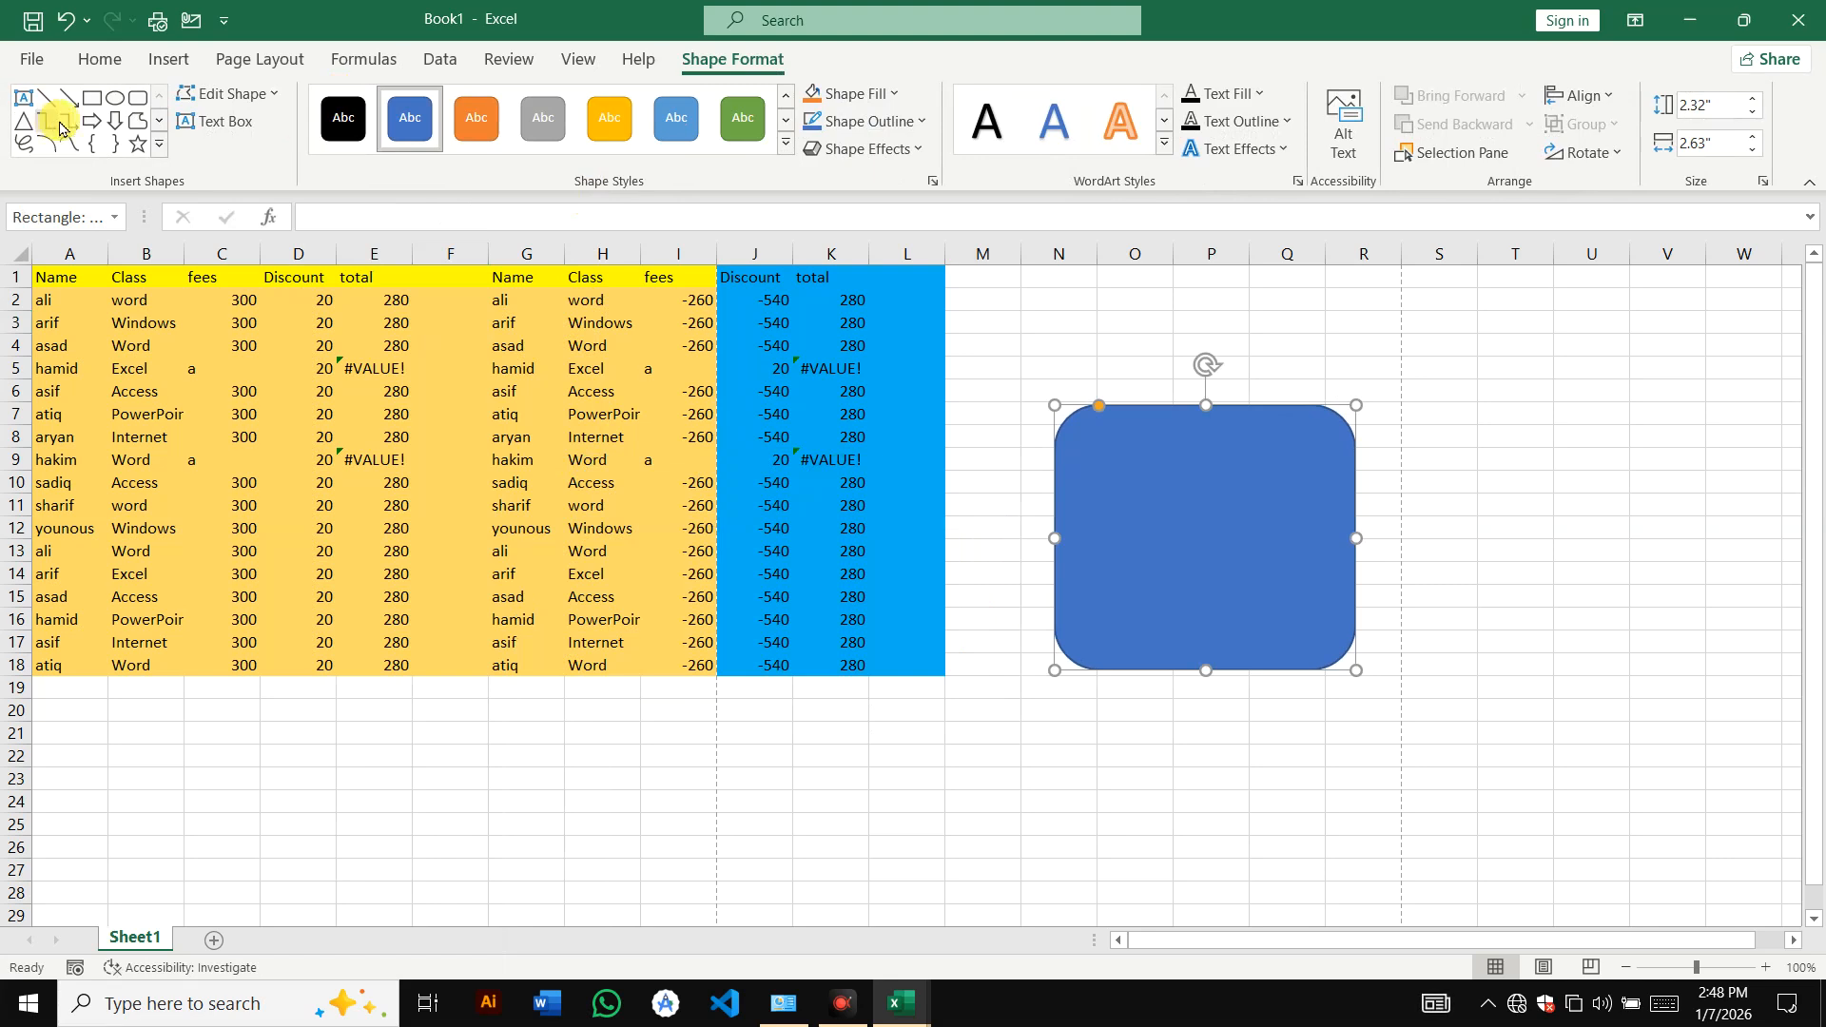
# - Draw a five-point star about 1.78" by 2.09", give it the gold shape style and overlap it with the rectangle's upper-left corner
pyautogui.click(138, 143)
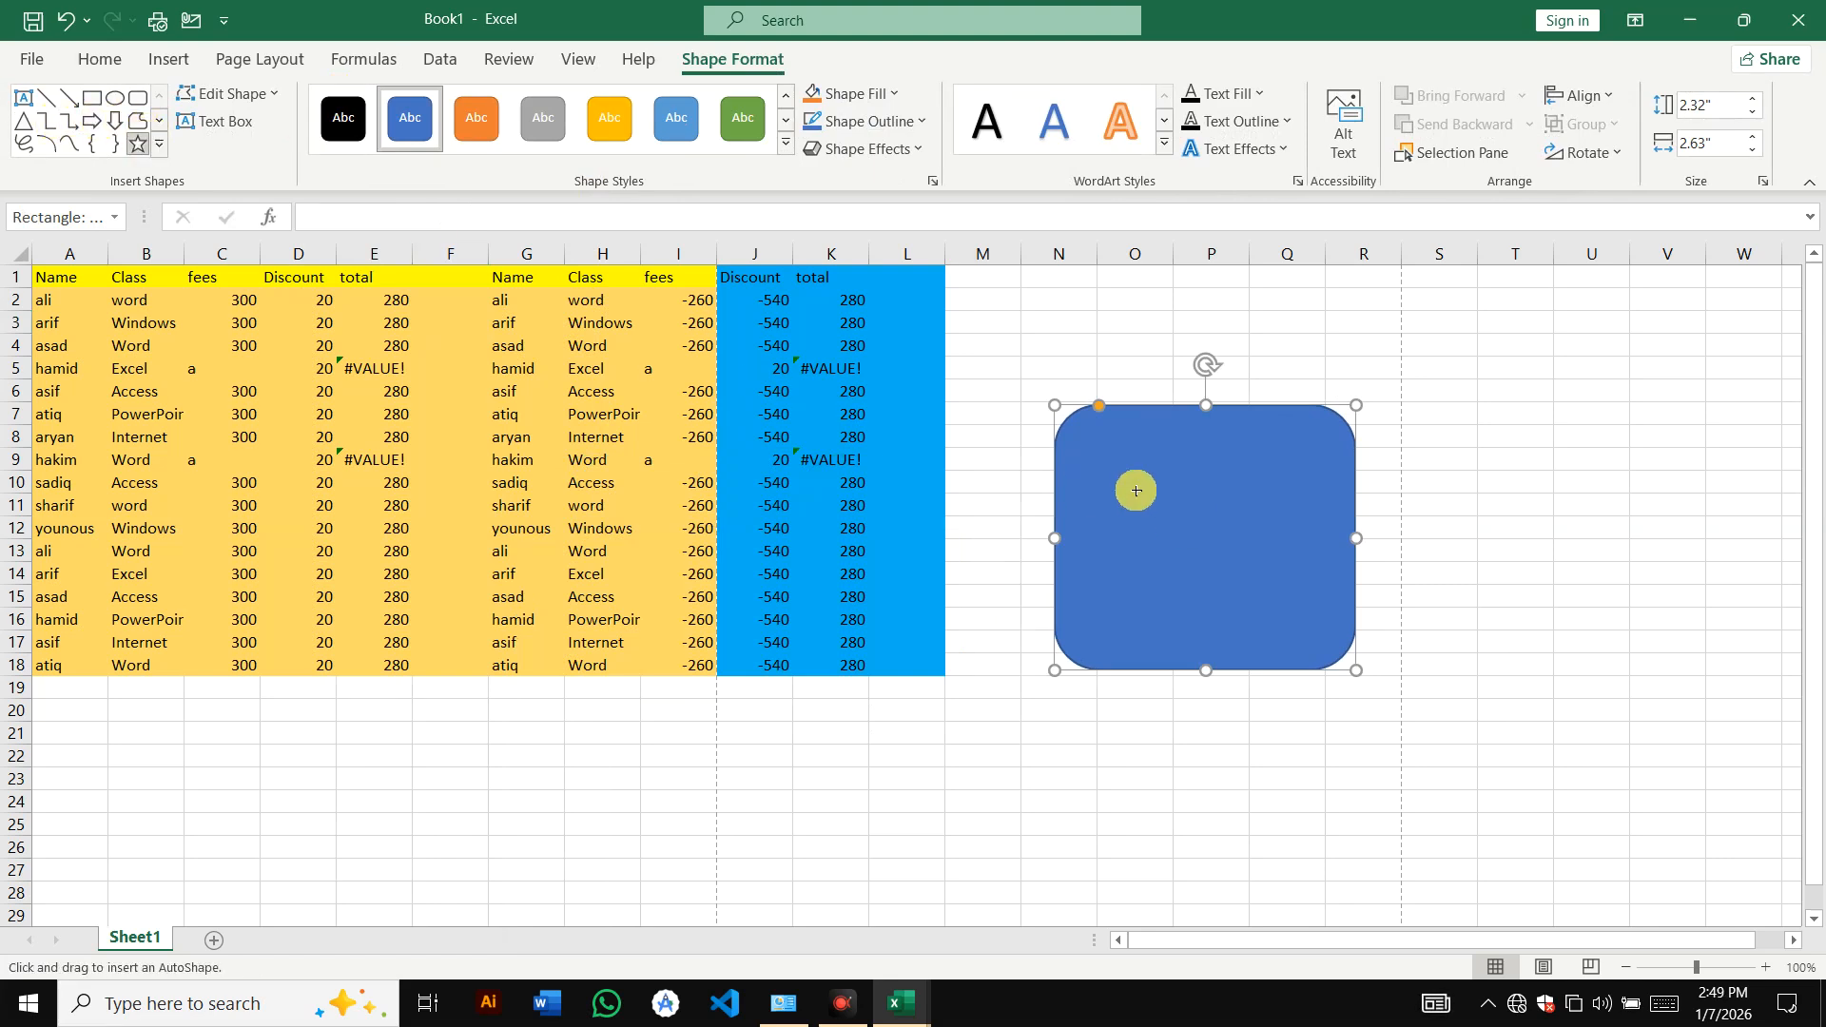
pyautogui.moveTo(1370, 688); pyautogui.dragTo(1367, 691)
pyautogui.moveTo(1223, 604); pyautogui.dragTo(1187, 498)
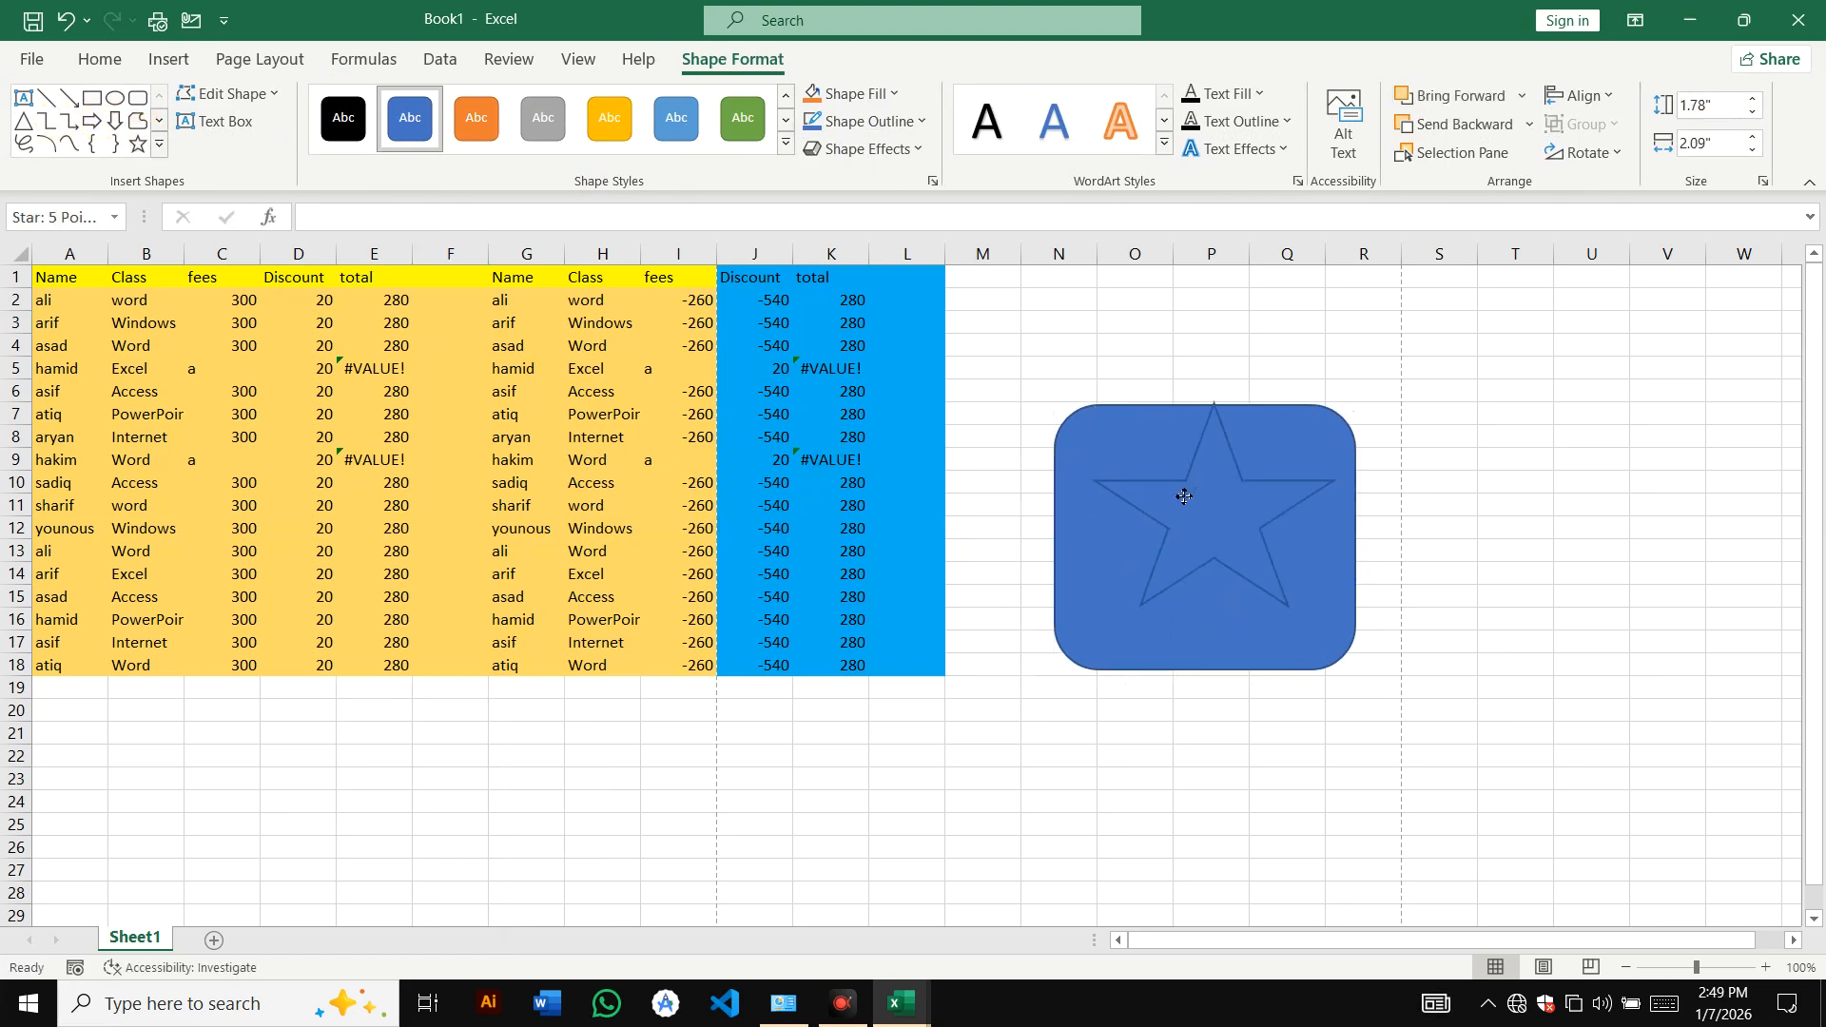
pyautogui.click(595, 131)
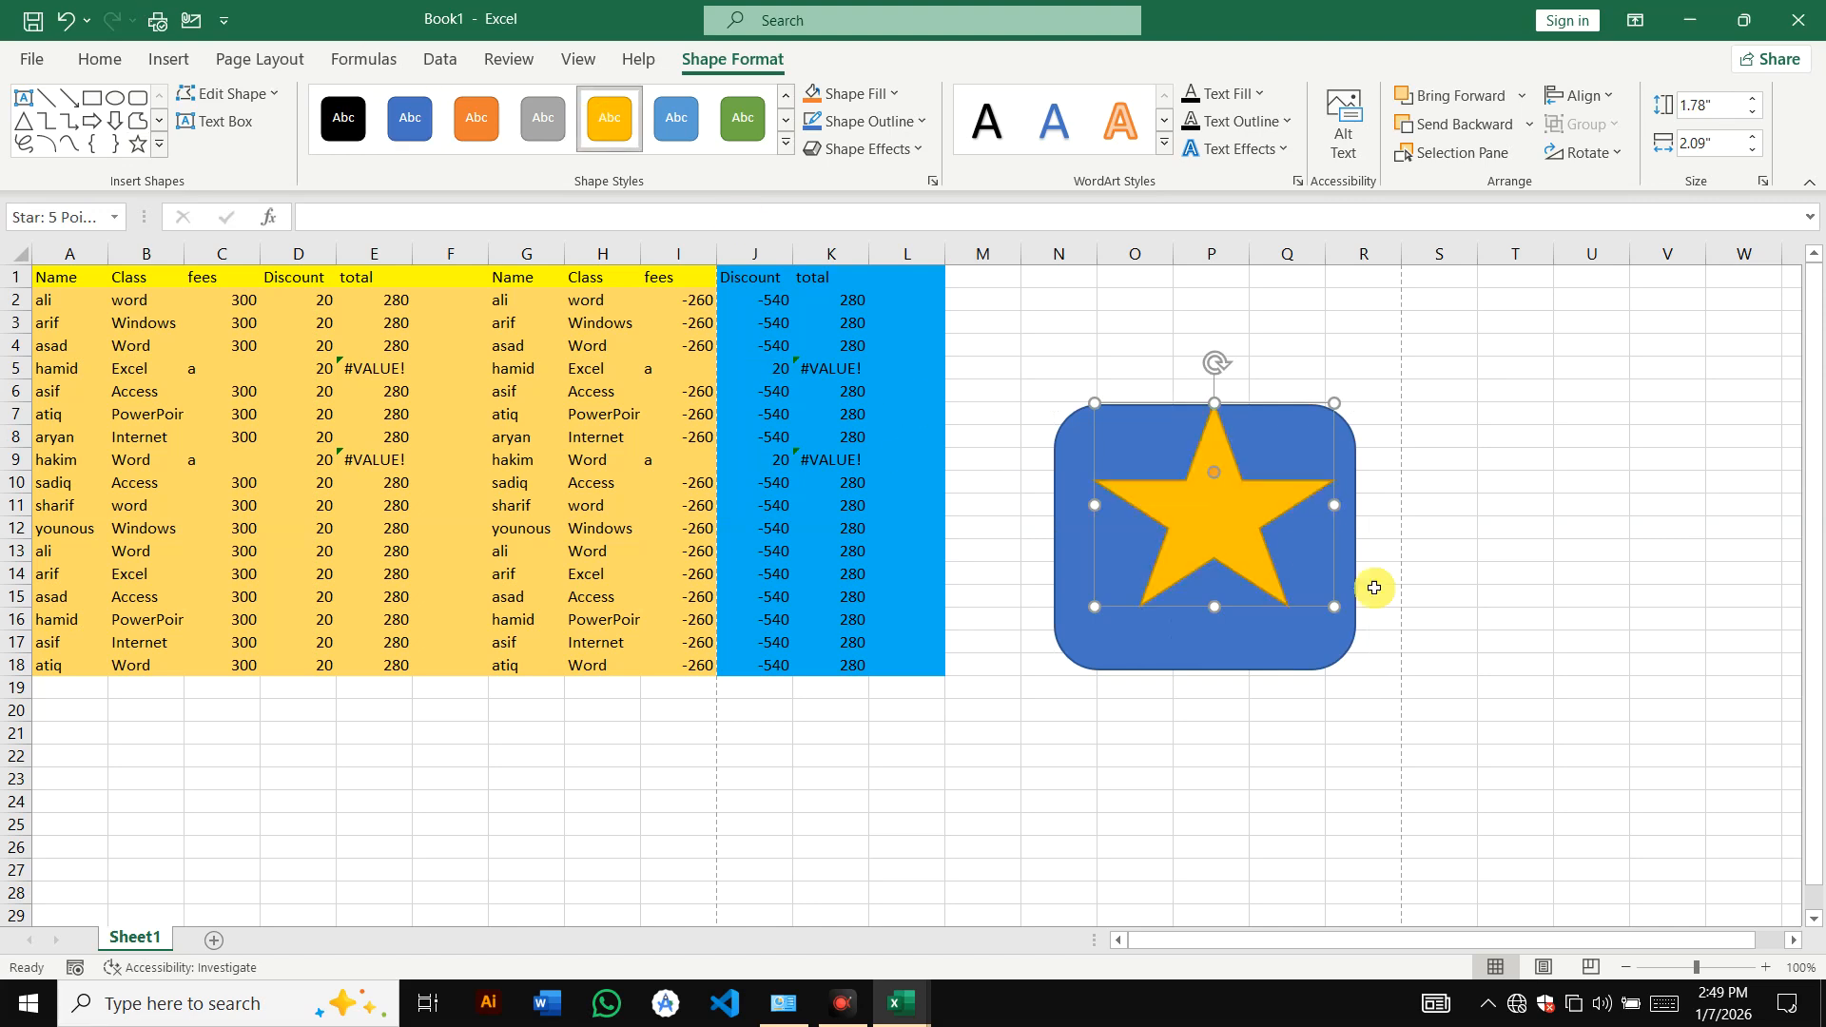
pyautogui.moveTo(1214, 542); pyautogui.dragTo(1102, 429)
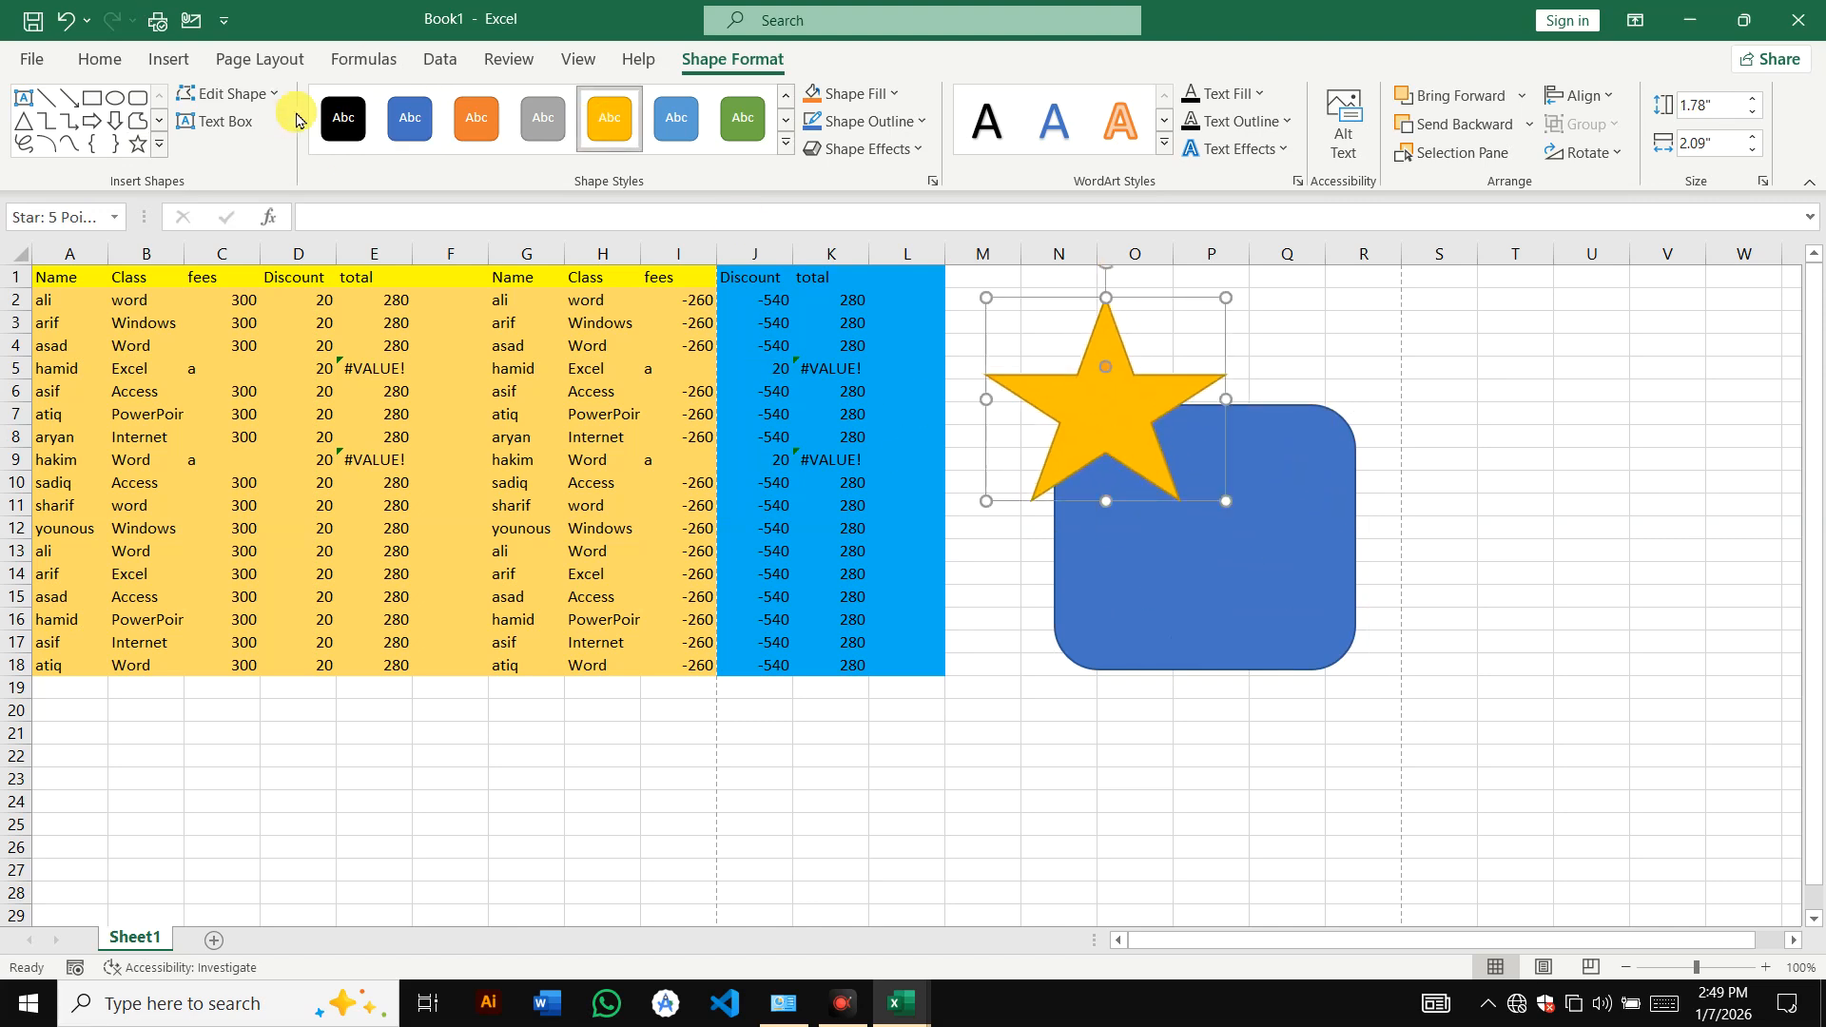
# - Draw a smiley face about 2.48" high and 2.39" wide over the rectangle and apply the black shape style
pyautogui.click(162, 151)
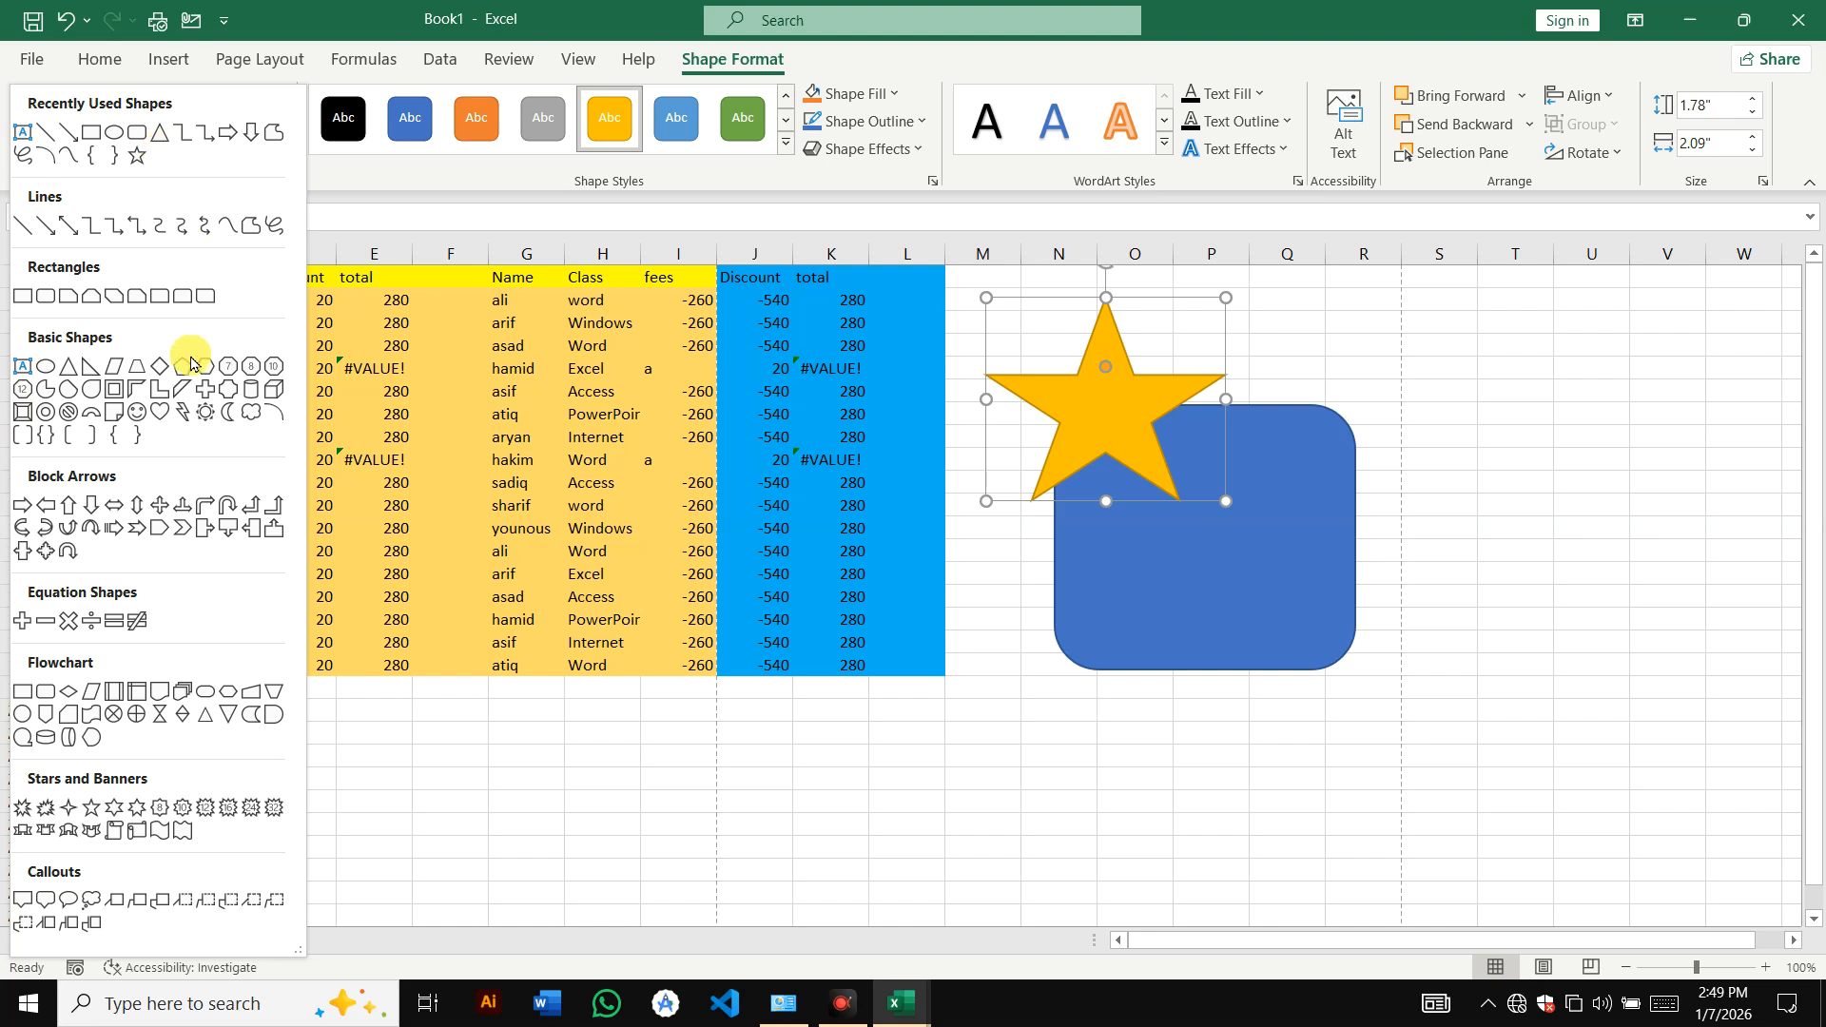
pyautogui.click(137, 412)
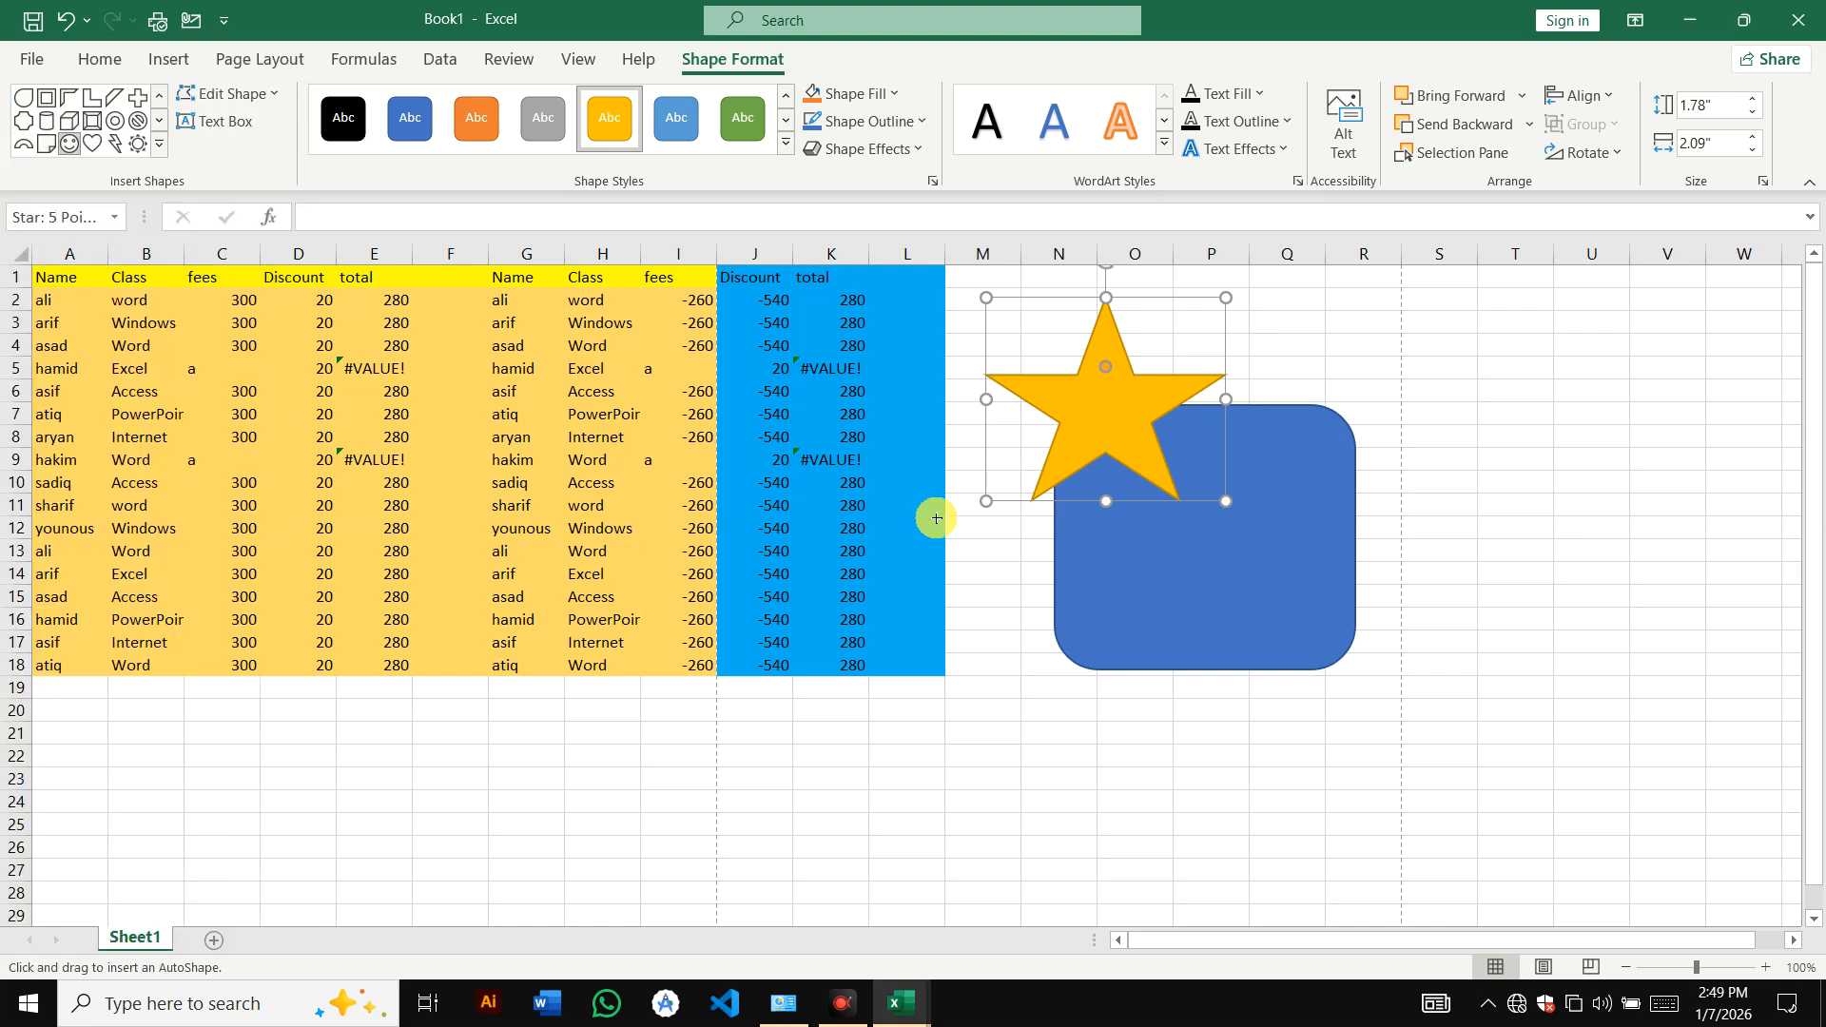
pyautogui.moveTo(1054, 411); pyautogui.dragTo(1324, 690)
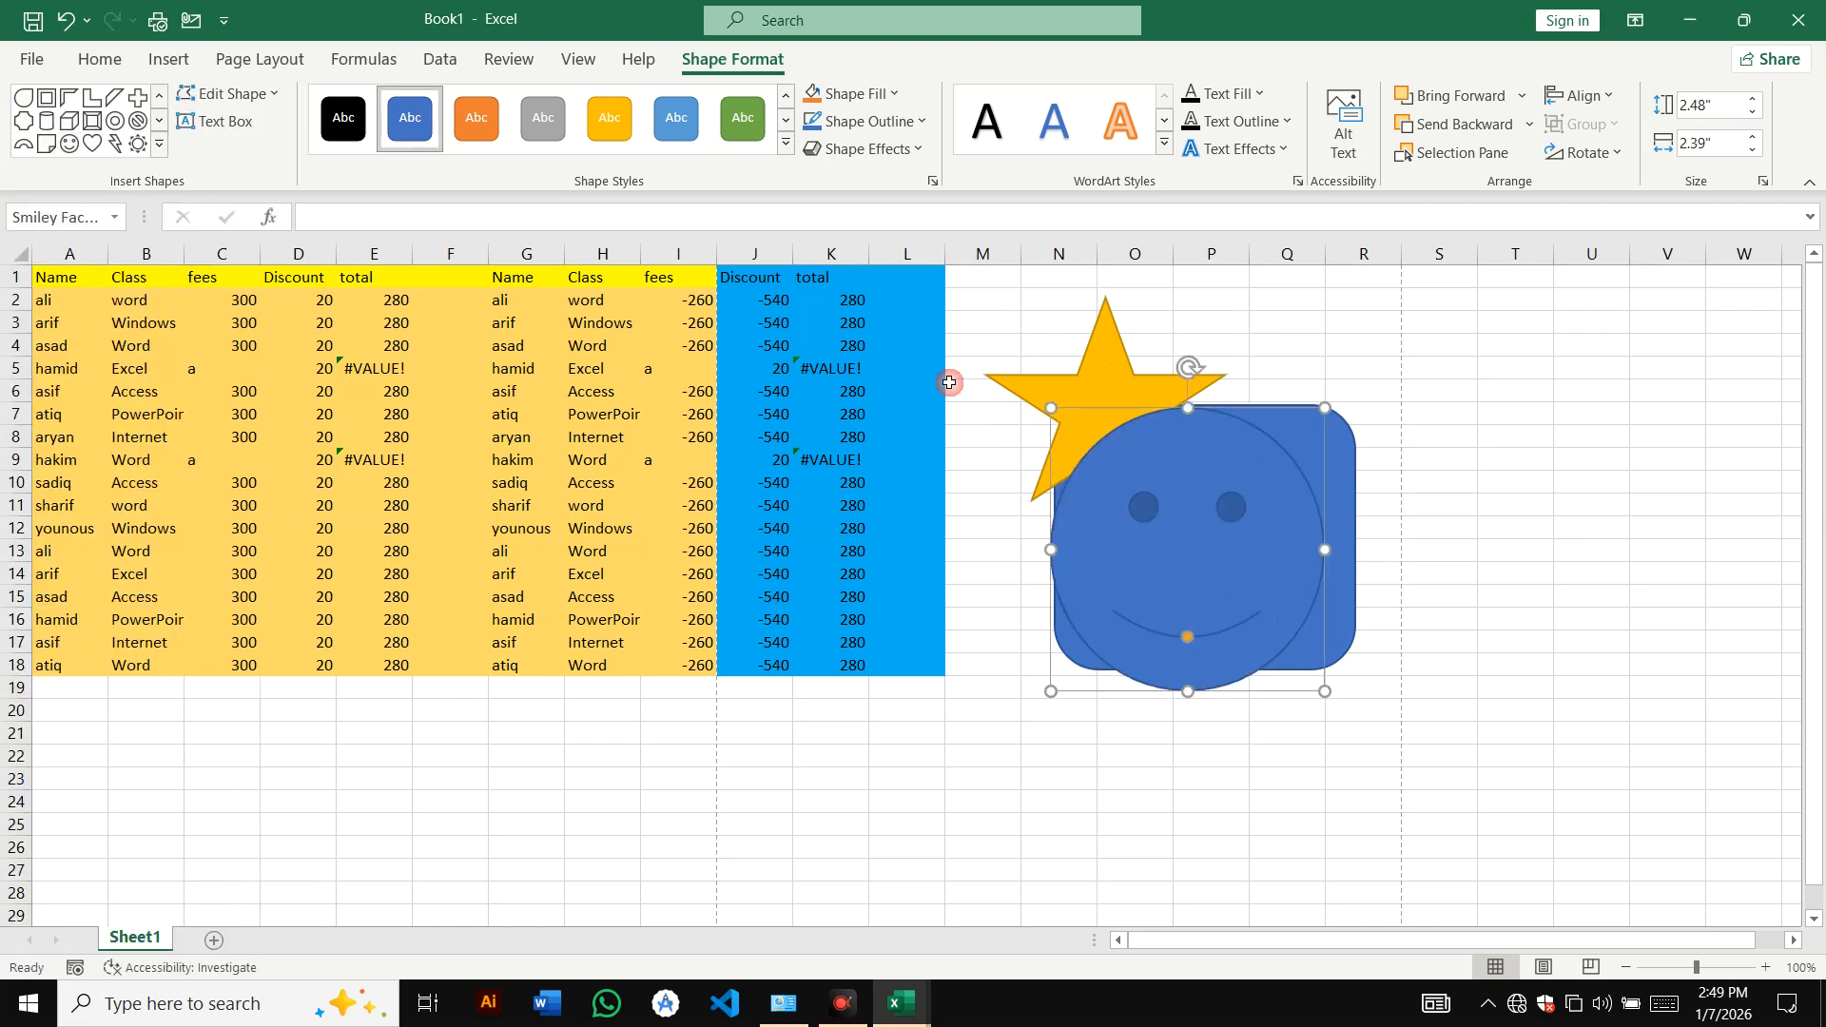
pyautogui.click(343, 117)
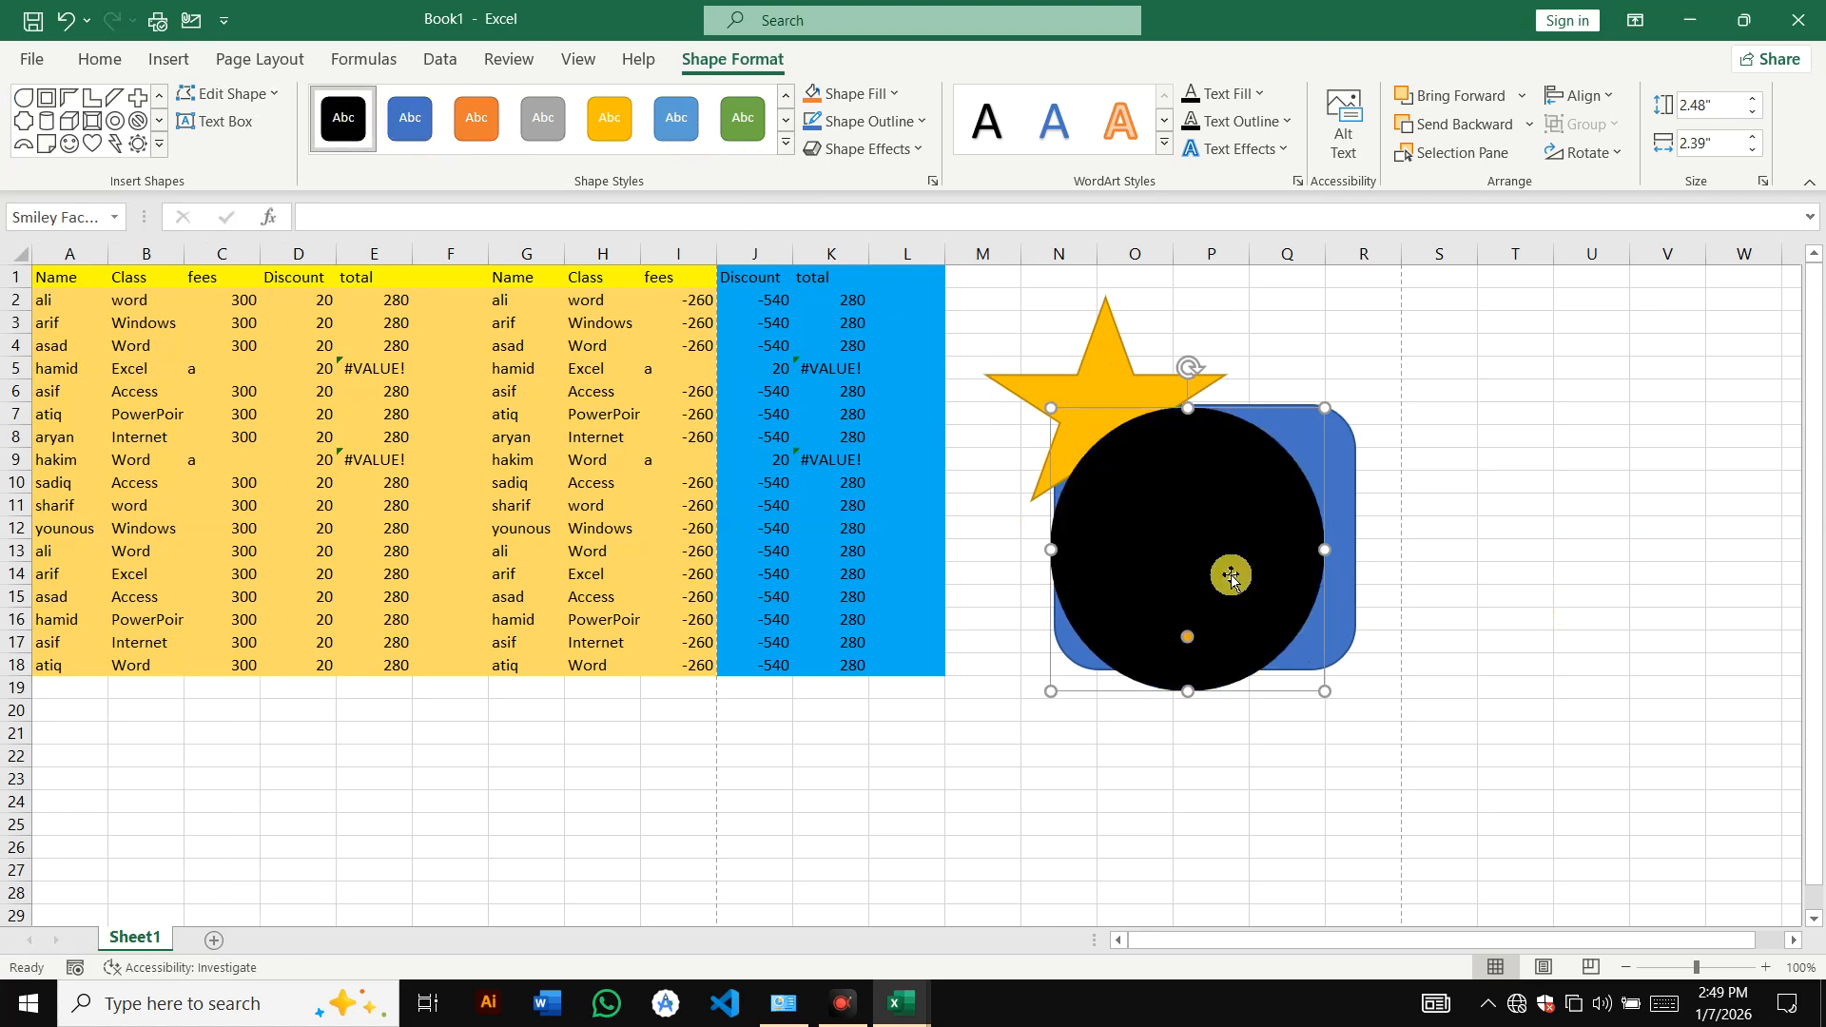
# - Move the black smiley face and the star so that both overlap the rounded rectangle, with the smiley covering most of the star
pyautogui.moveTo(1224, 571); pyautogui.dragTo(1133, 533)
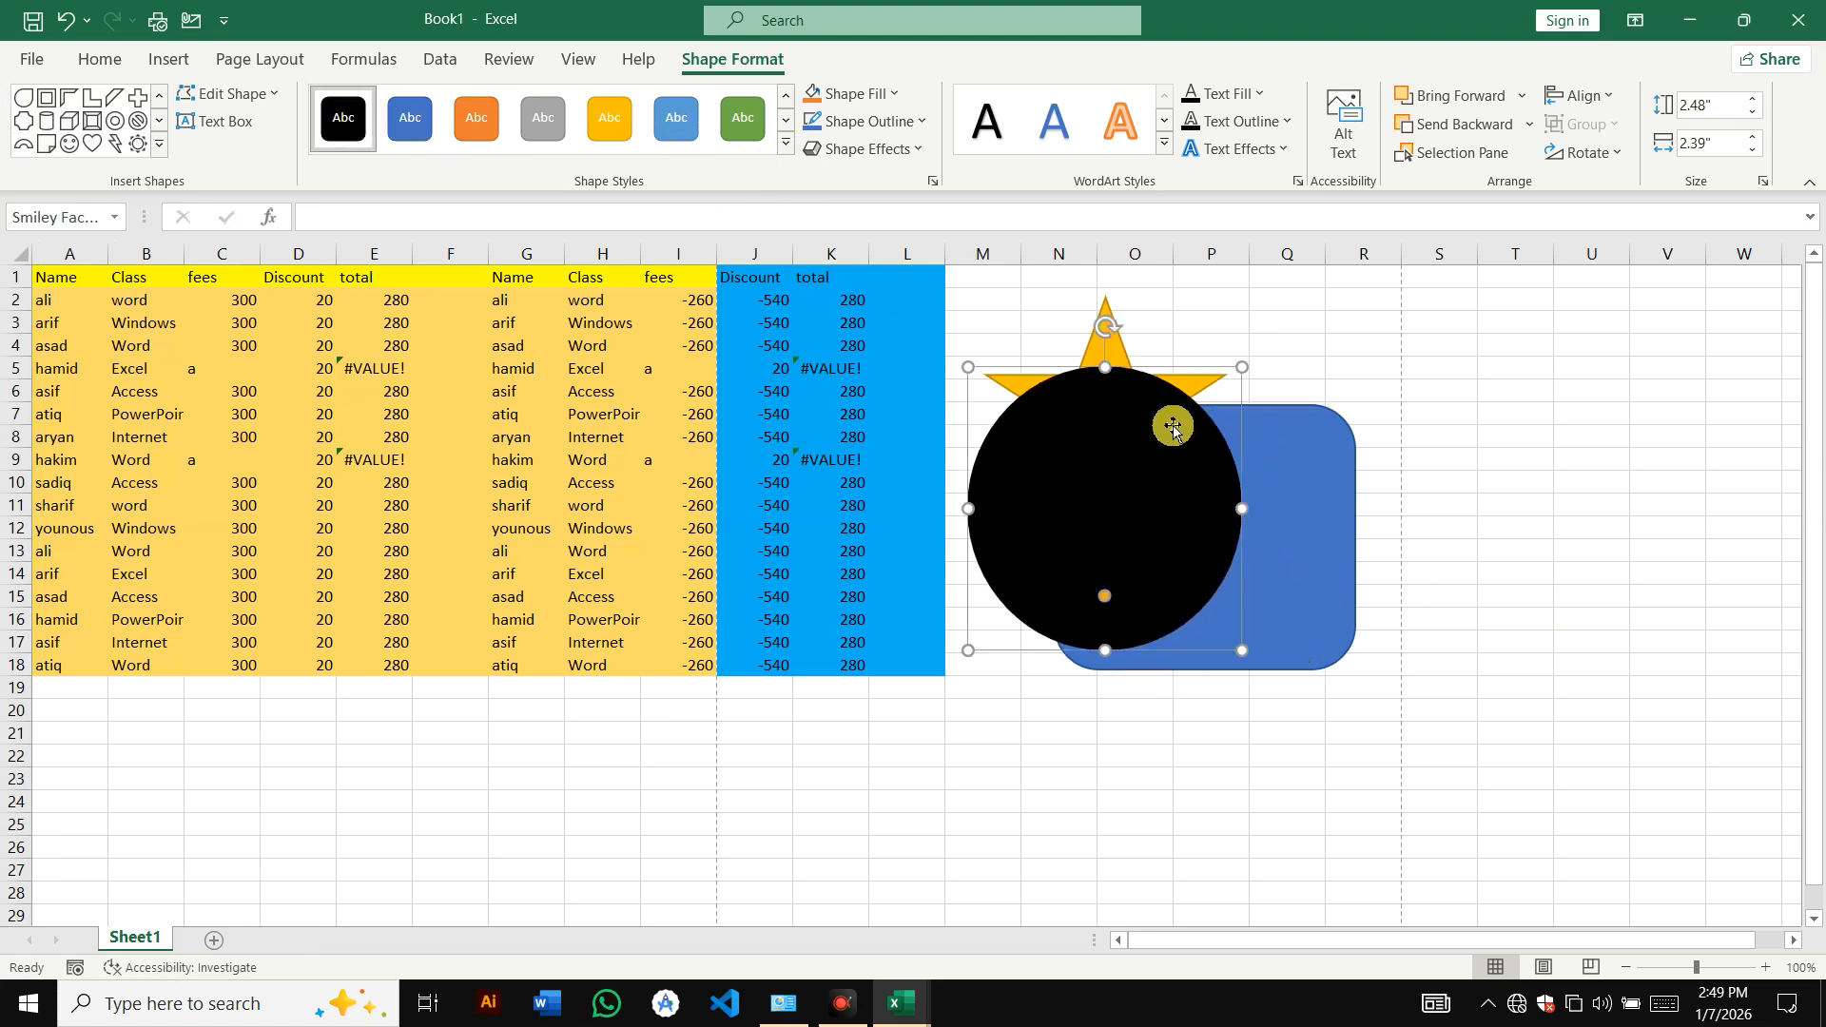
pyautogui.moveTo(1198, 384); pyautogui.dragTo(1246, 428)
pyautogui.click(1131, 484)
pyautogui.moveTo(1132, 484); pyautogui.dragTo(1170, 514)
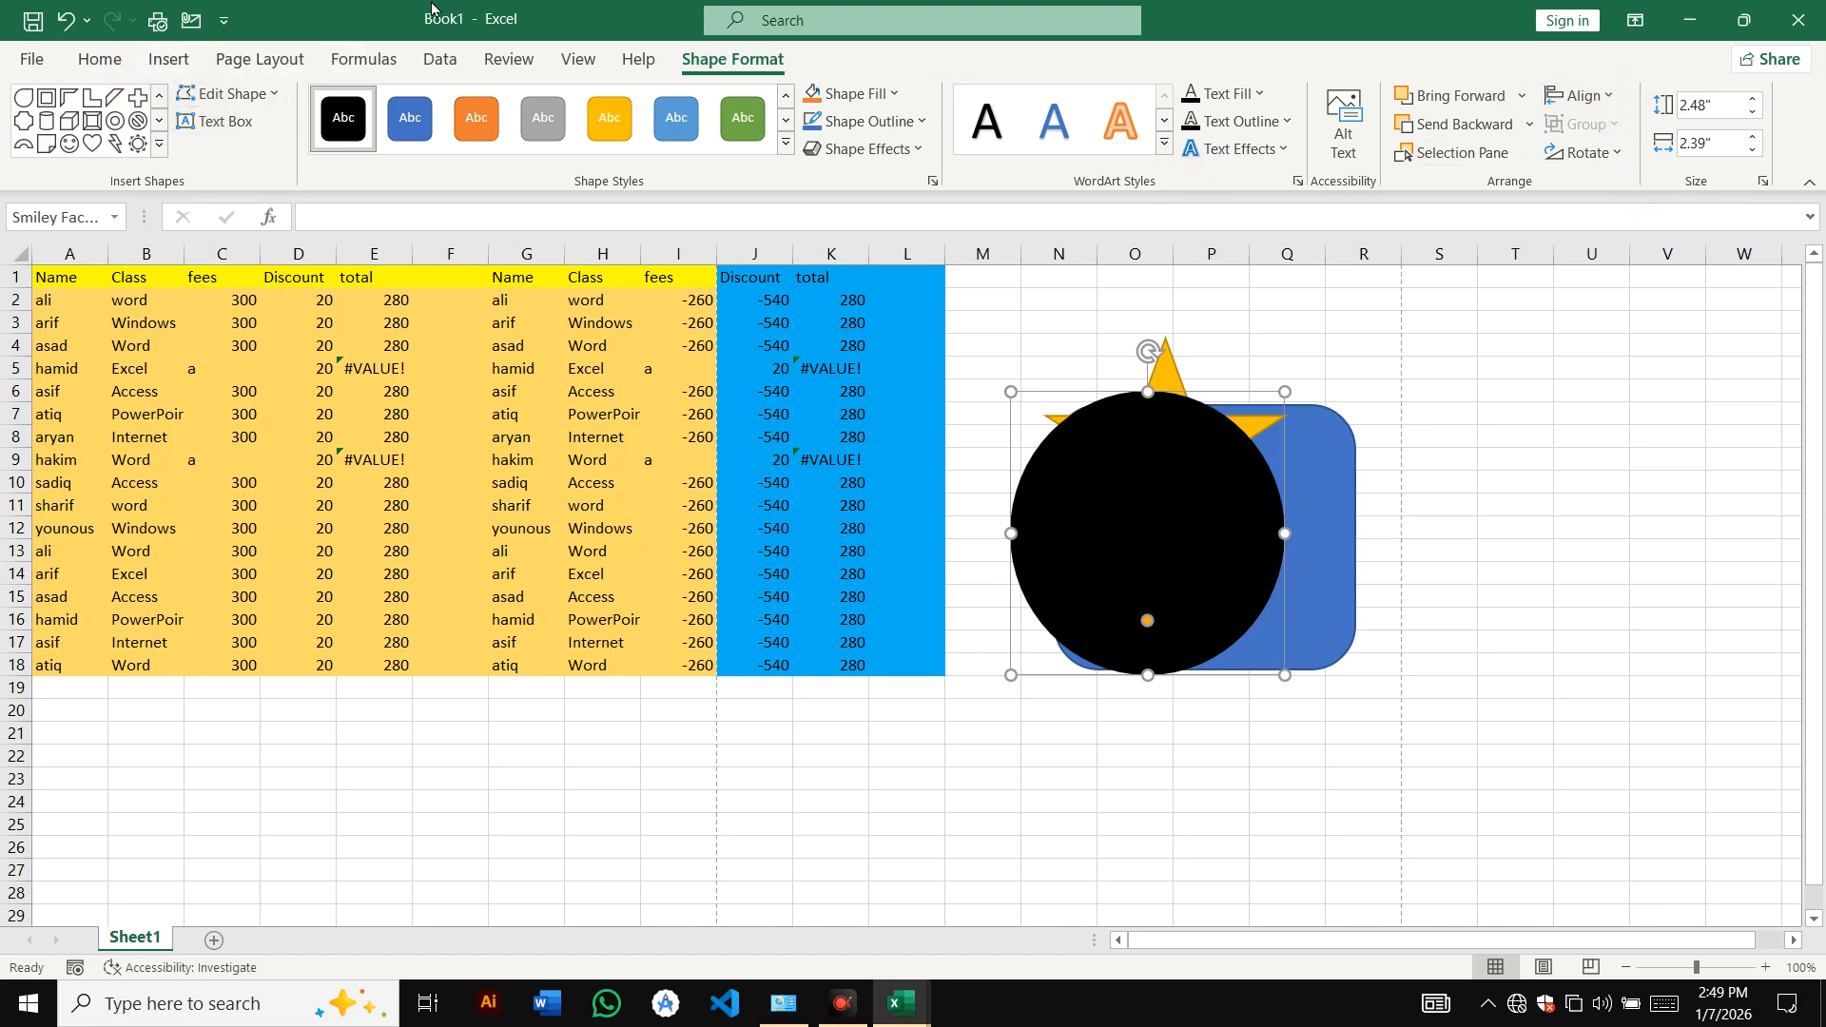
# - Bring the blue rounded rectangle forward one level in the stack of shapes
pyautogui.click(245, 64)
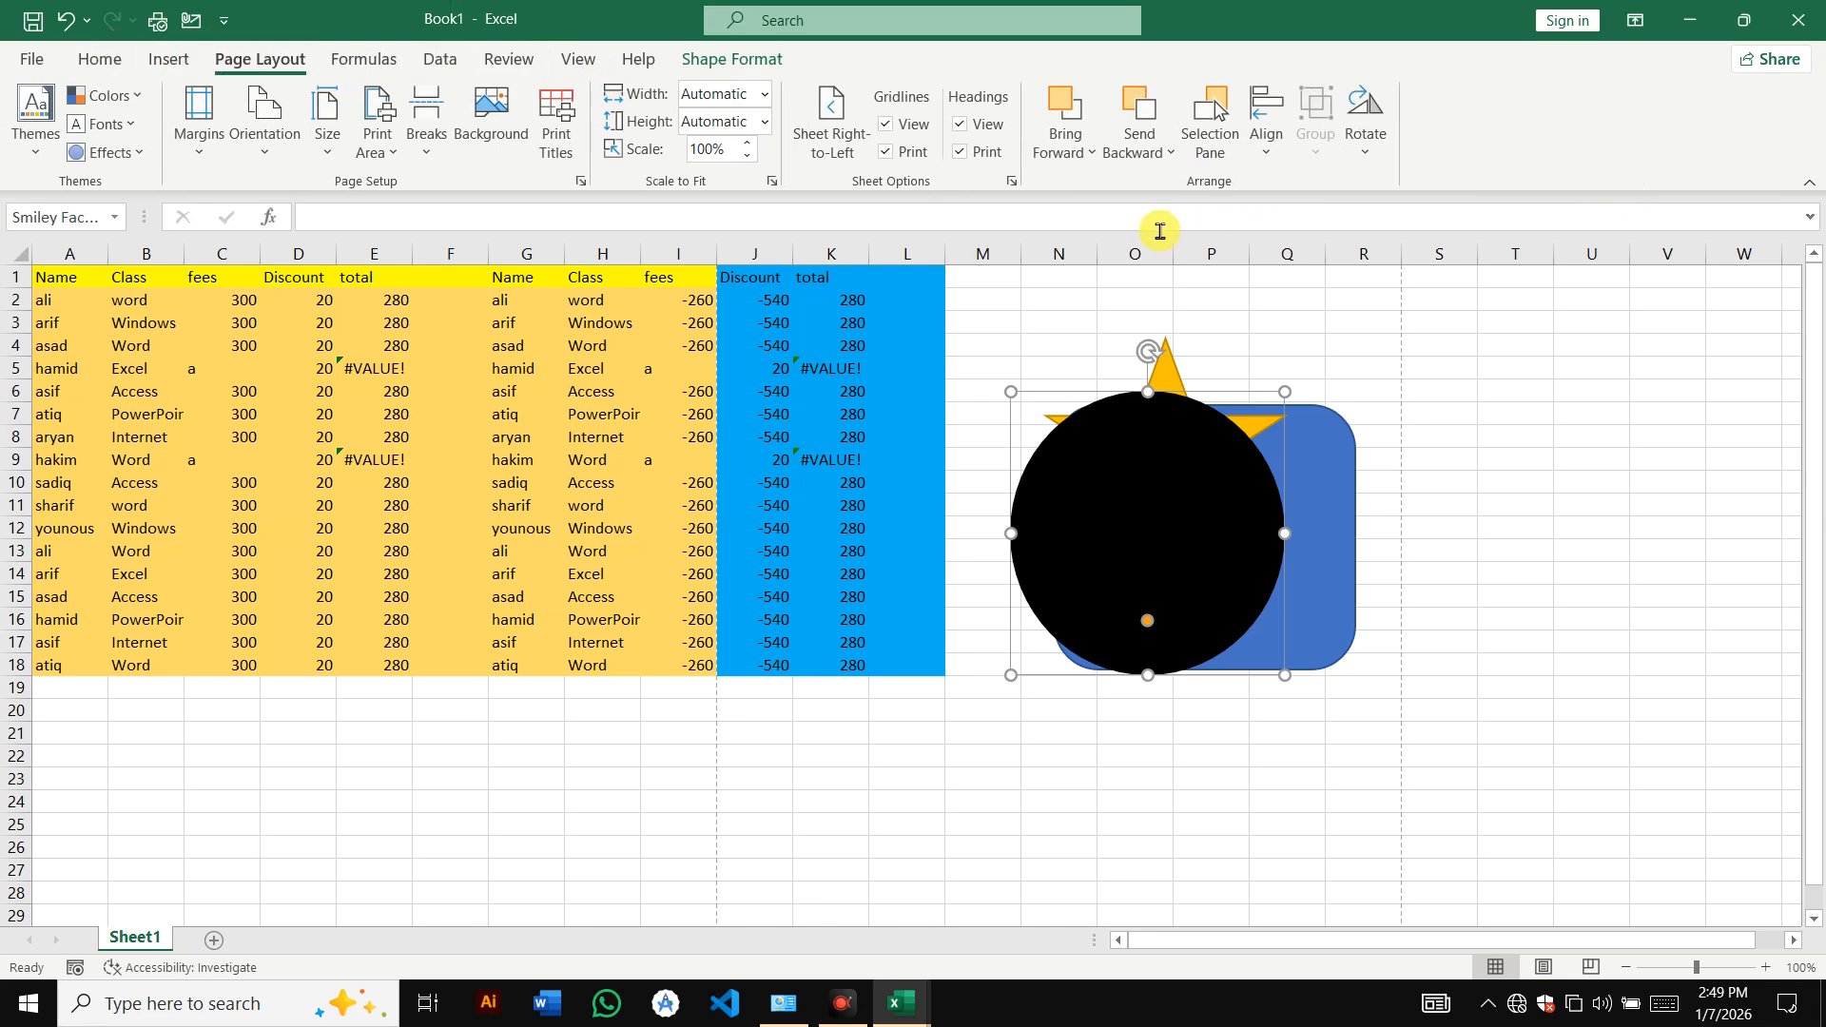
pyautogui.click(1072, 147)
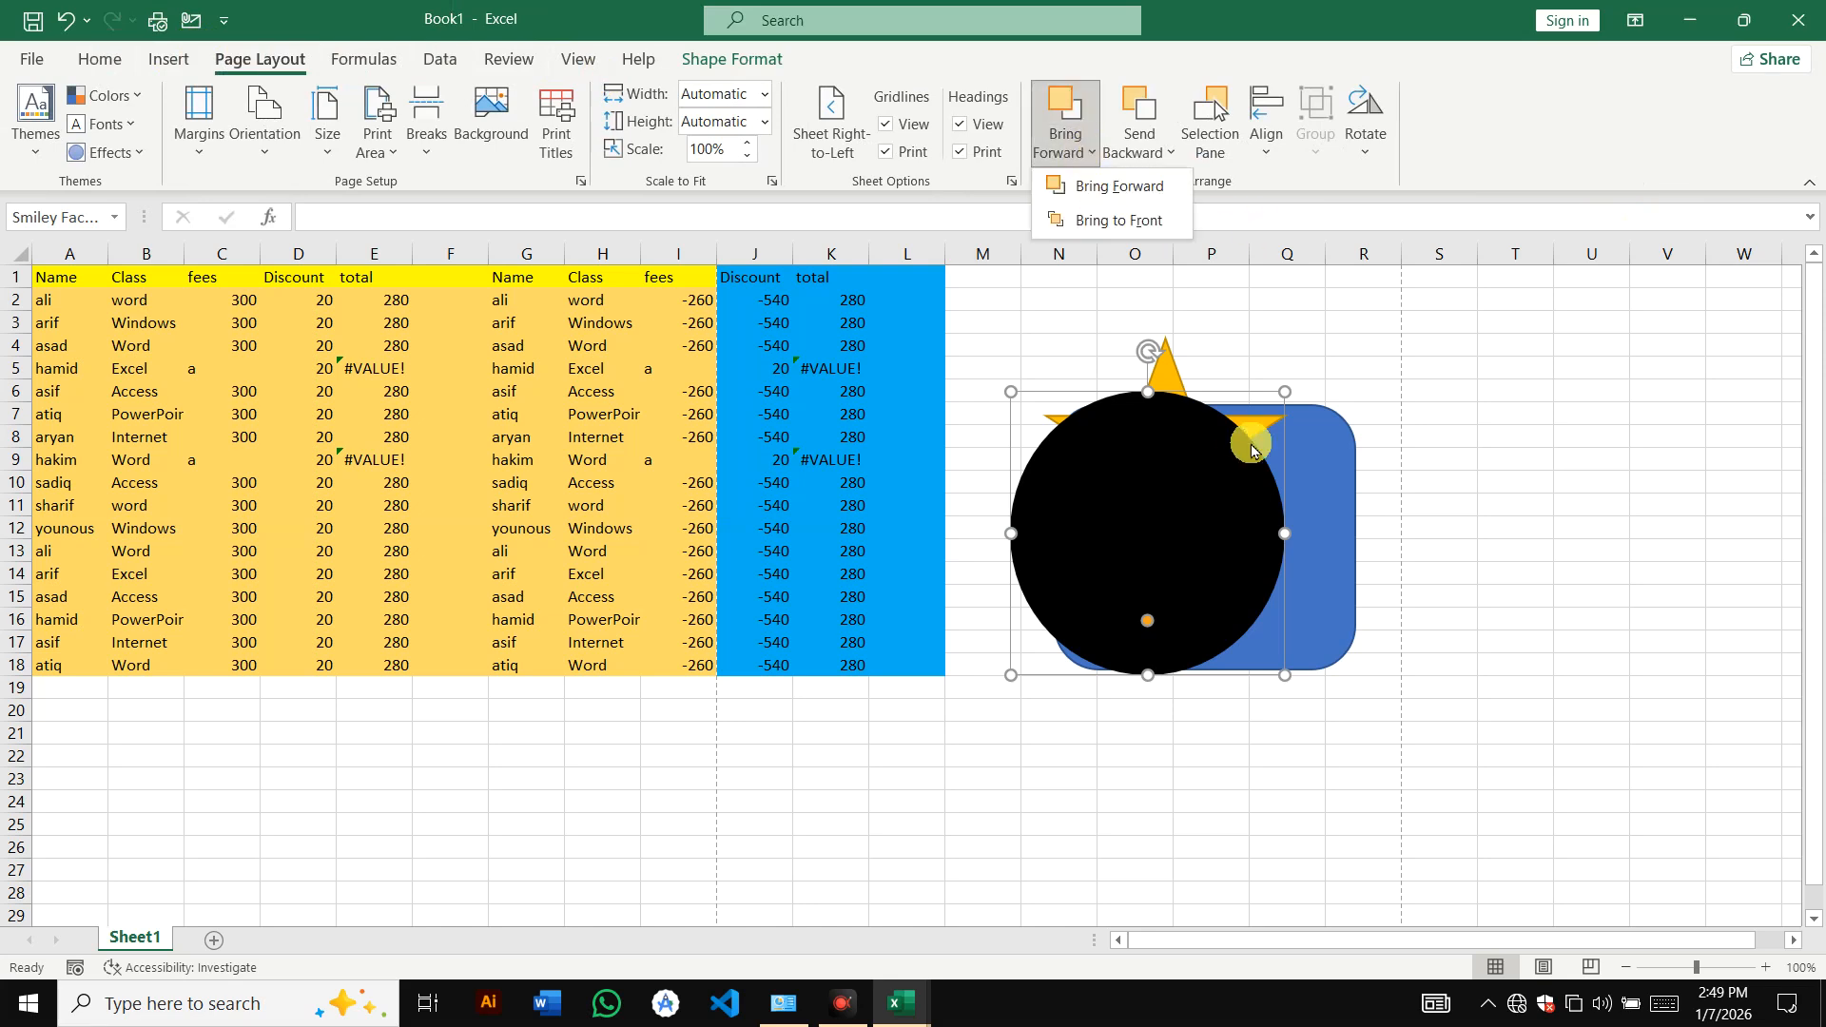
pyautogui.click(1310, 466)
pyautogui.click(1311, 466)
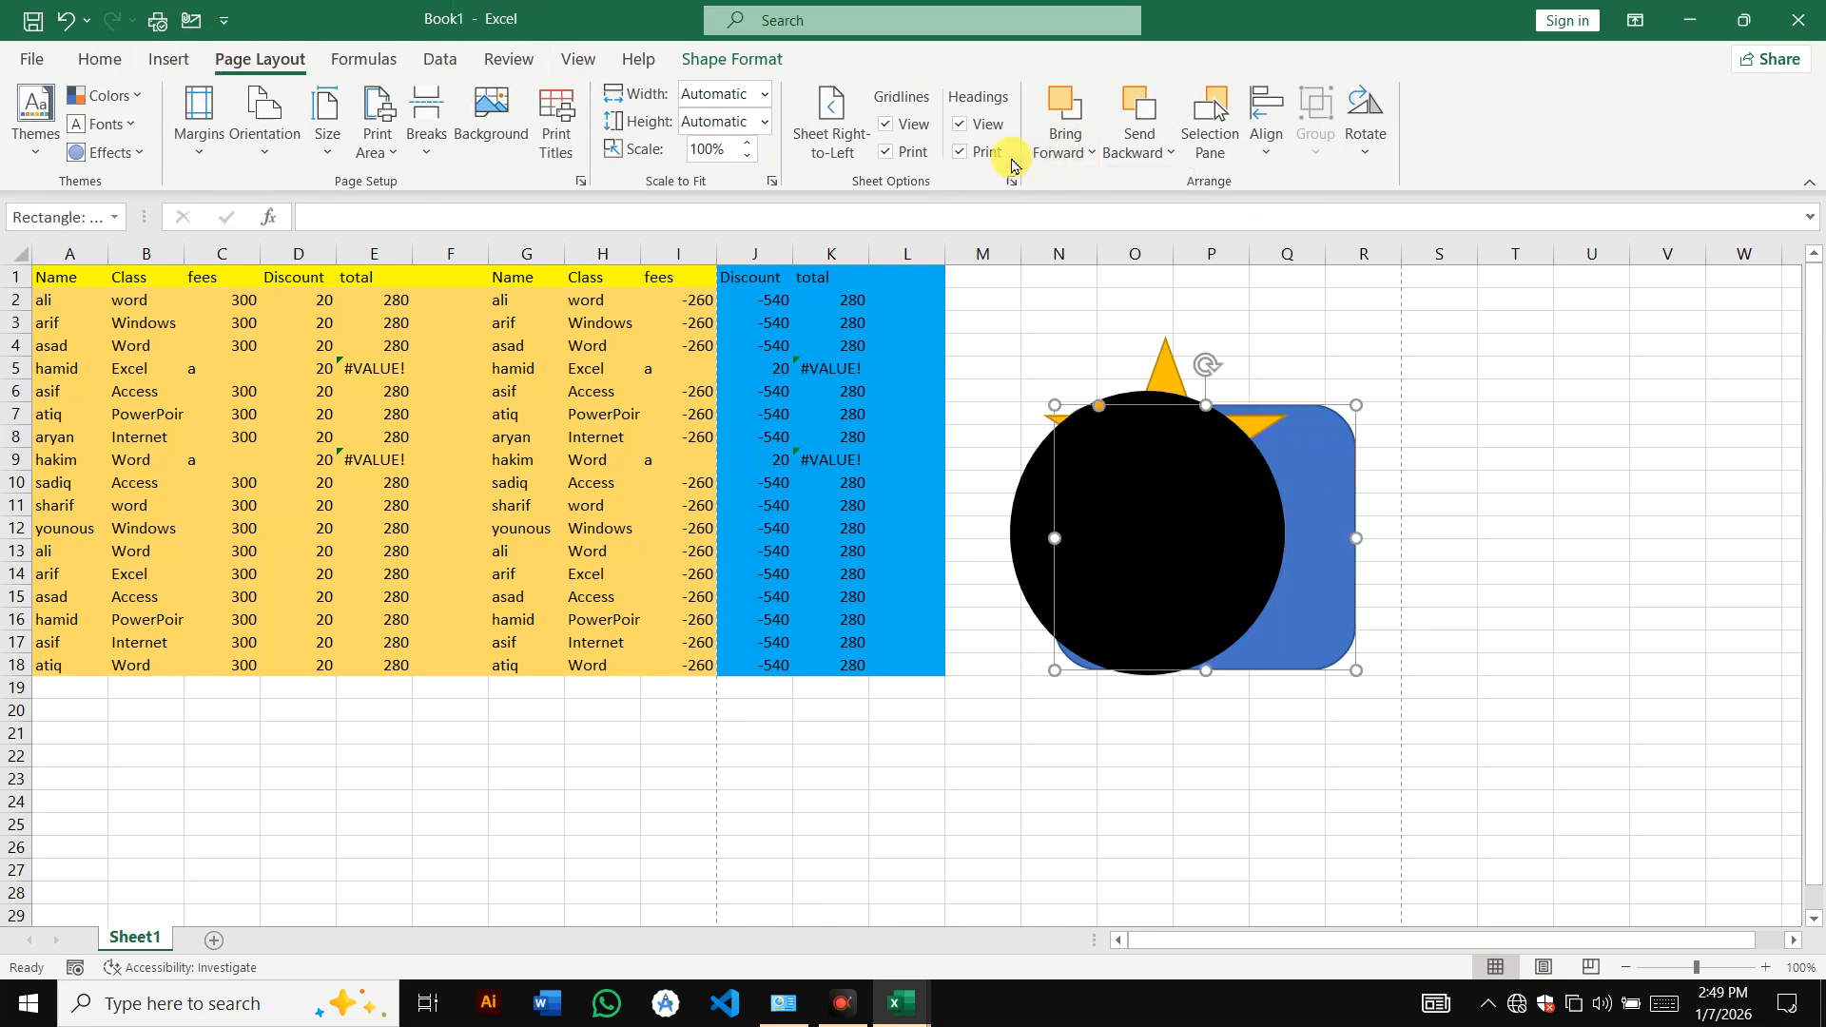
pyautogui.click(1093, 152)
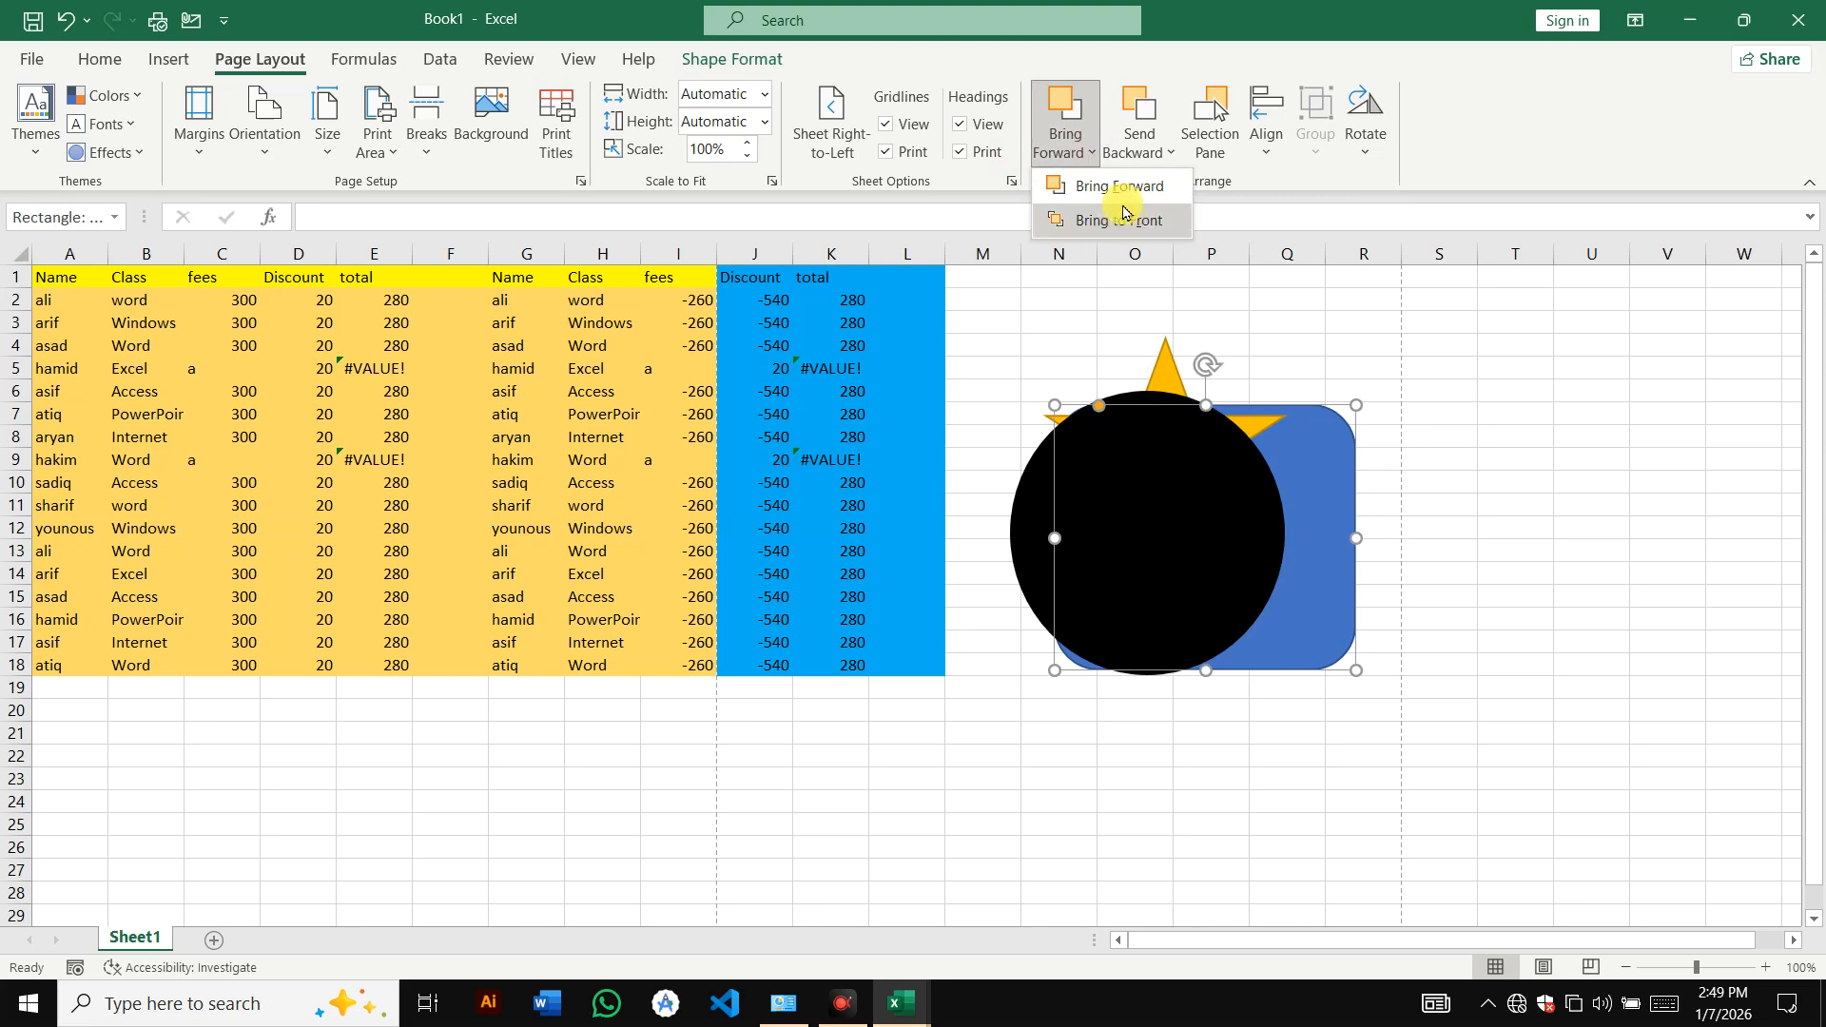
pyautogui.click(1132, 203)
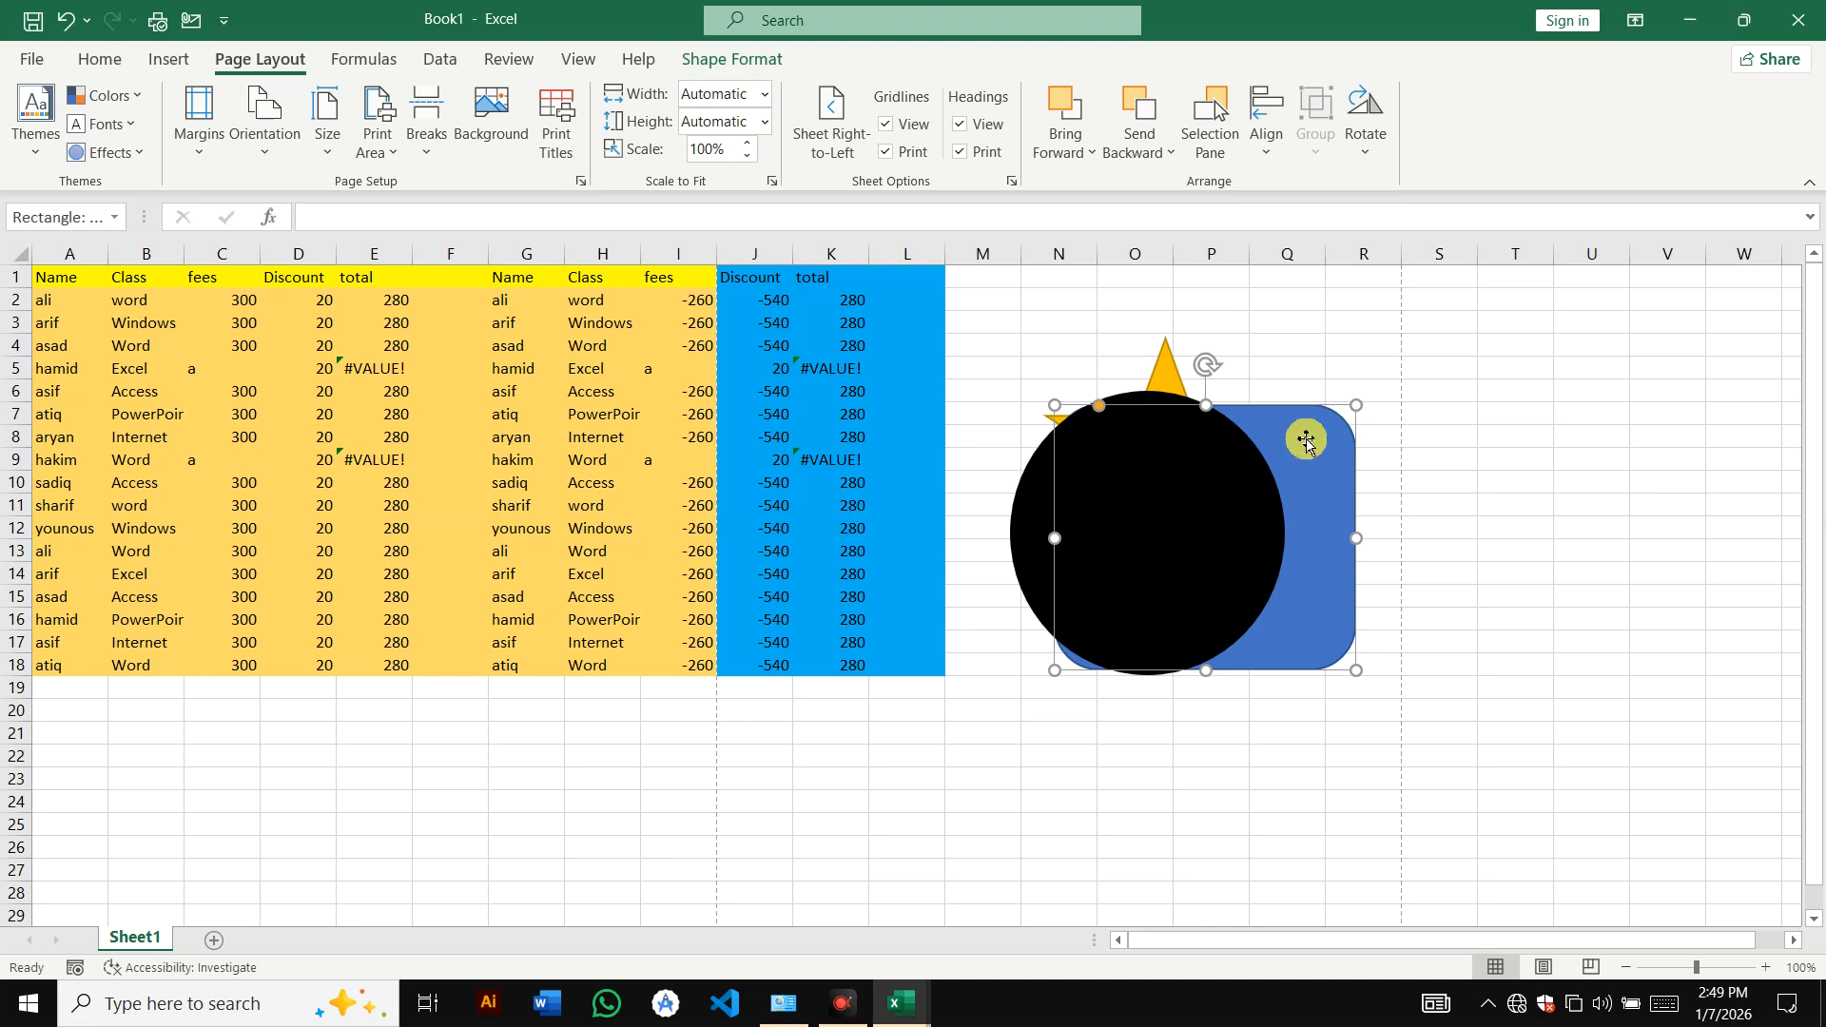
# - Shift the black smiley face down and the rounded rectangle slightly up and left, keeping them overlapped
pyautogui.moveTo(1194, 476); pyautogui.dragTo(1230, 562)
pyautogui.moveTo(1241, 419)
pyautogui.mouseDown()
pyautogui.moveTo(1240, 453)
pyautogui.moveTo(1227, 401)
pyautogui.mouseUp()
pyautogui.moveTo(1211, 534); pyautogui.dragTo(1209, 484)
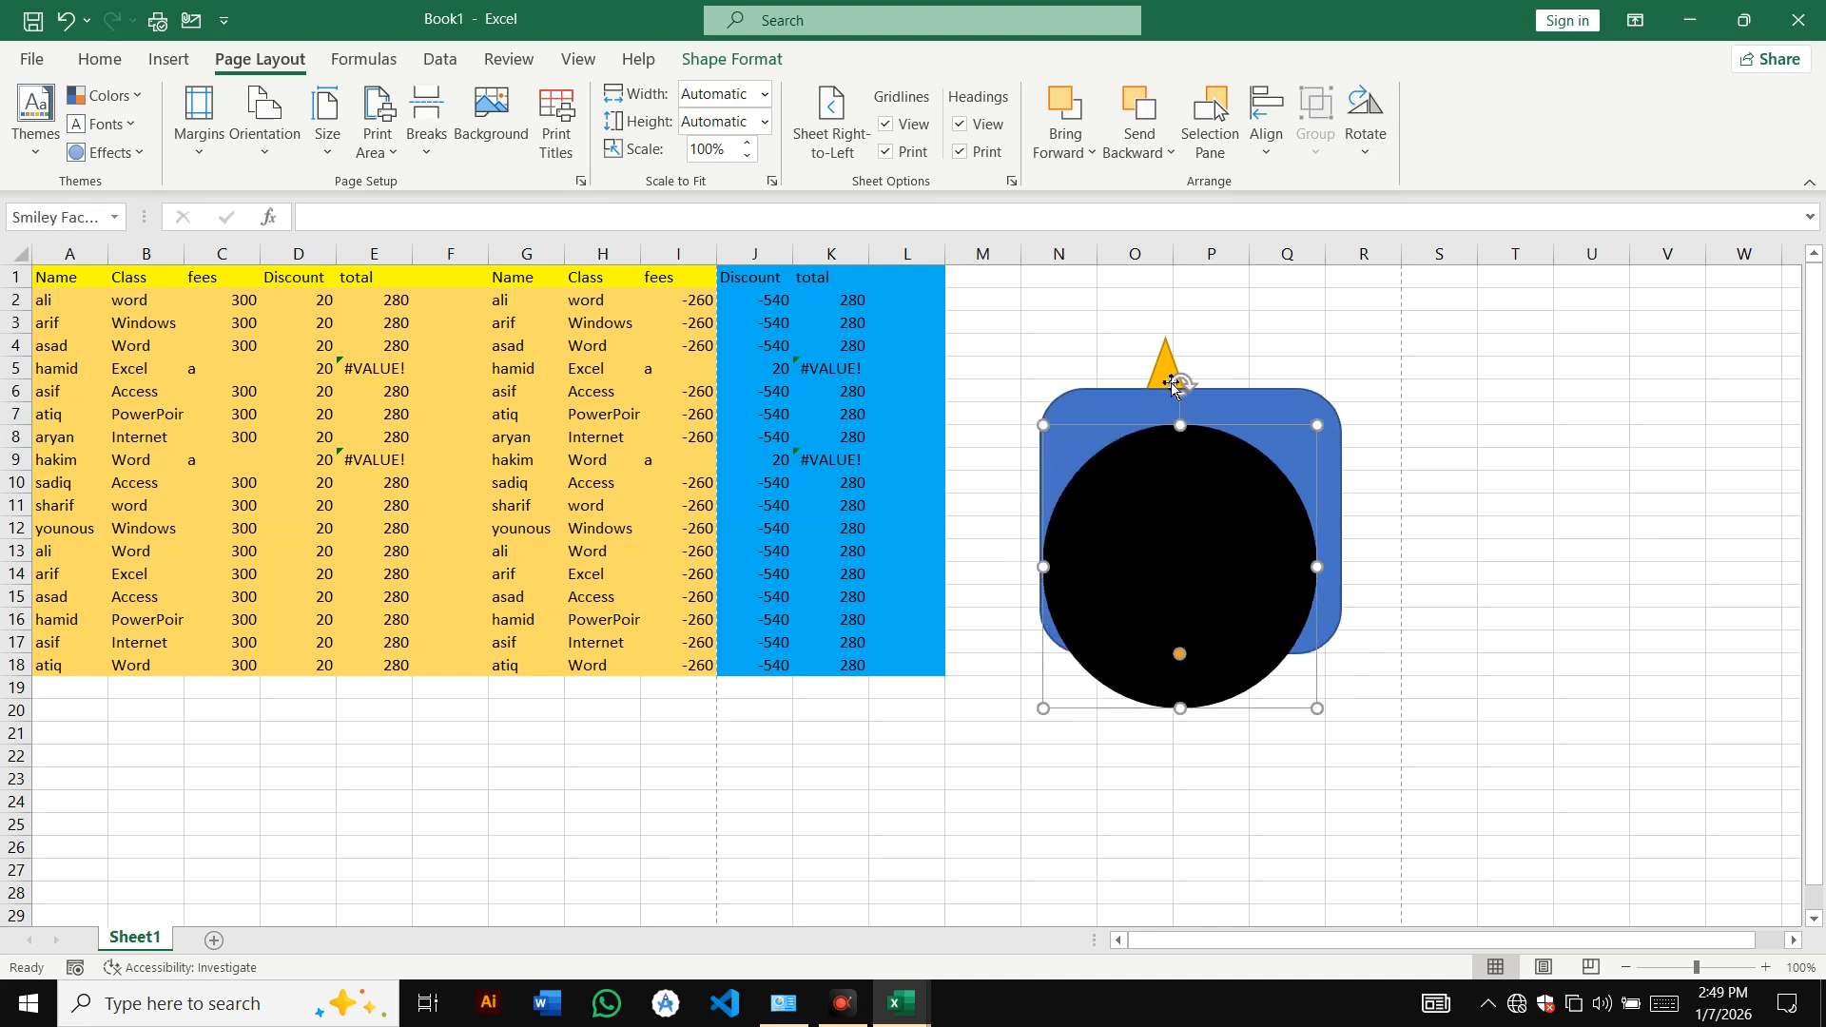
# - Bring the gold star to the front of all shapes and move it onto the black smiley face
pyautogui.click(1169, 371)
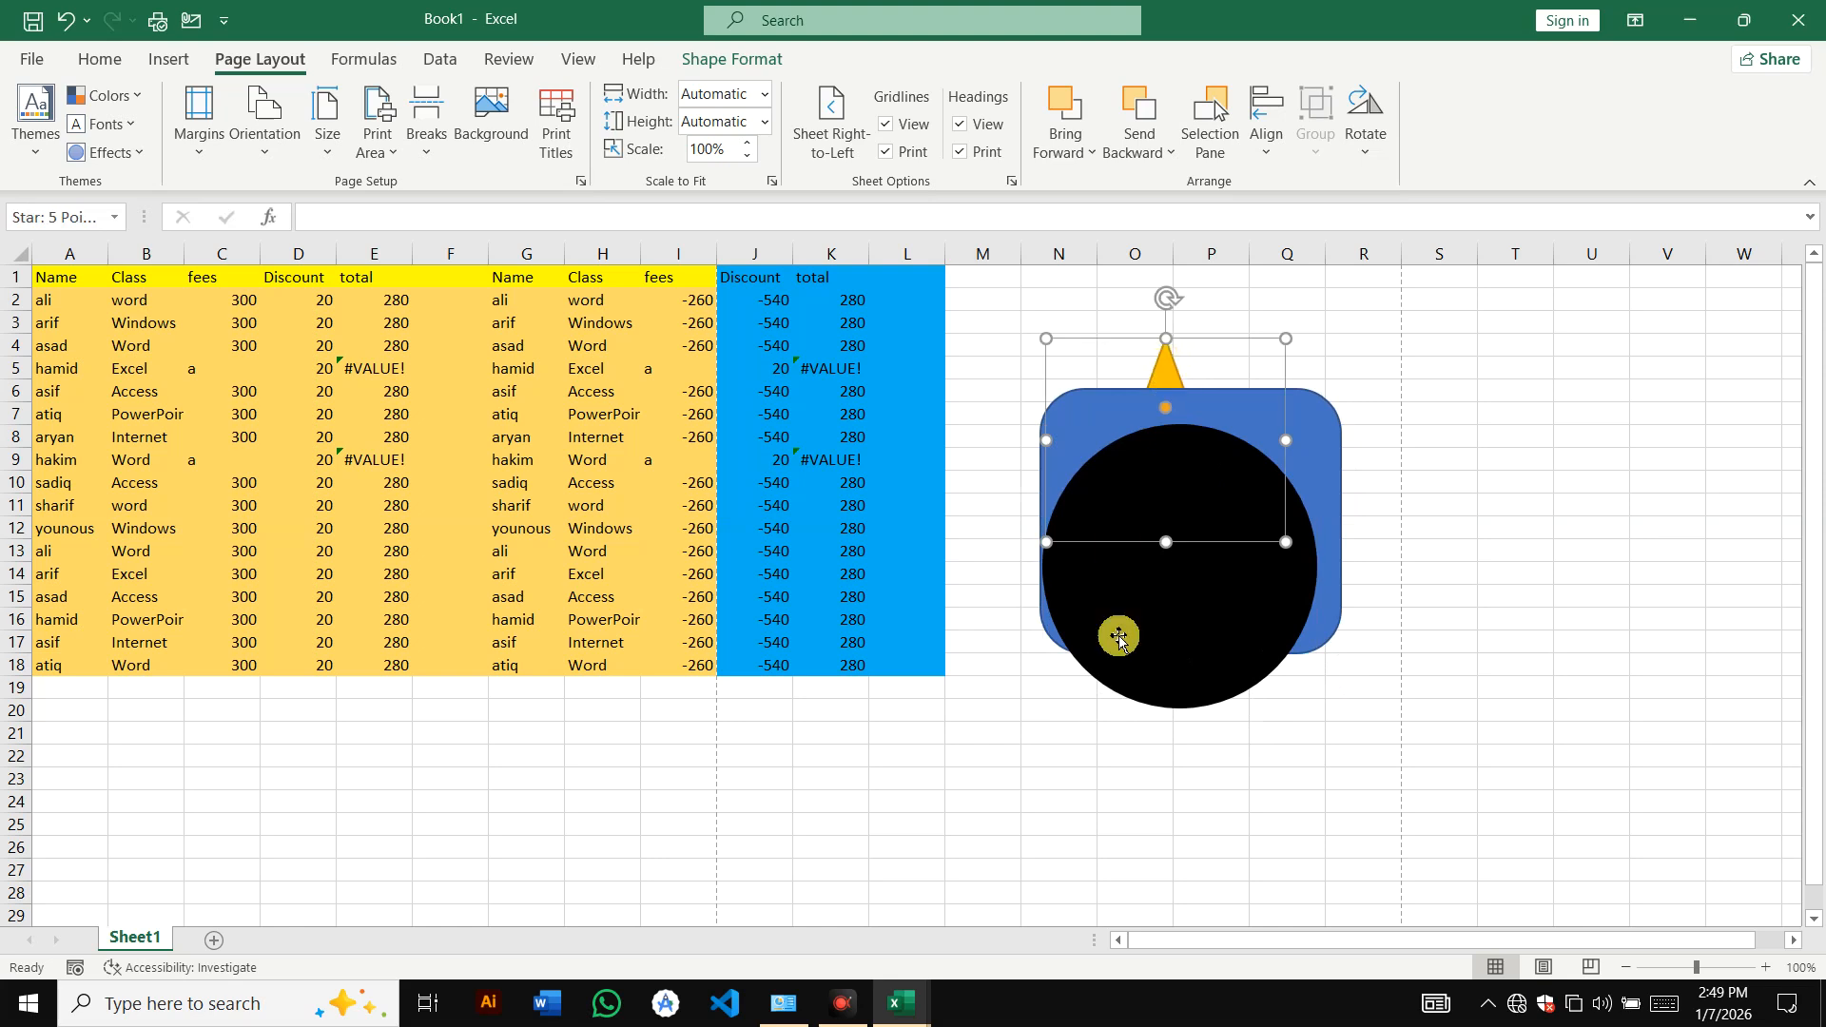
pyautogui.click(1065, 147)
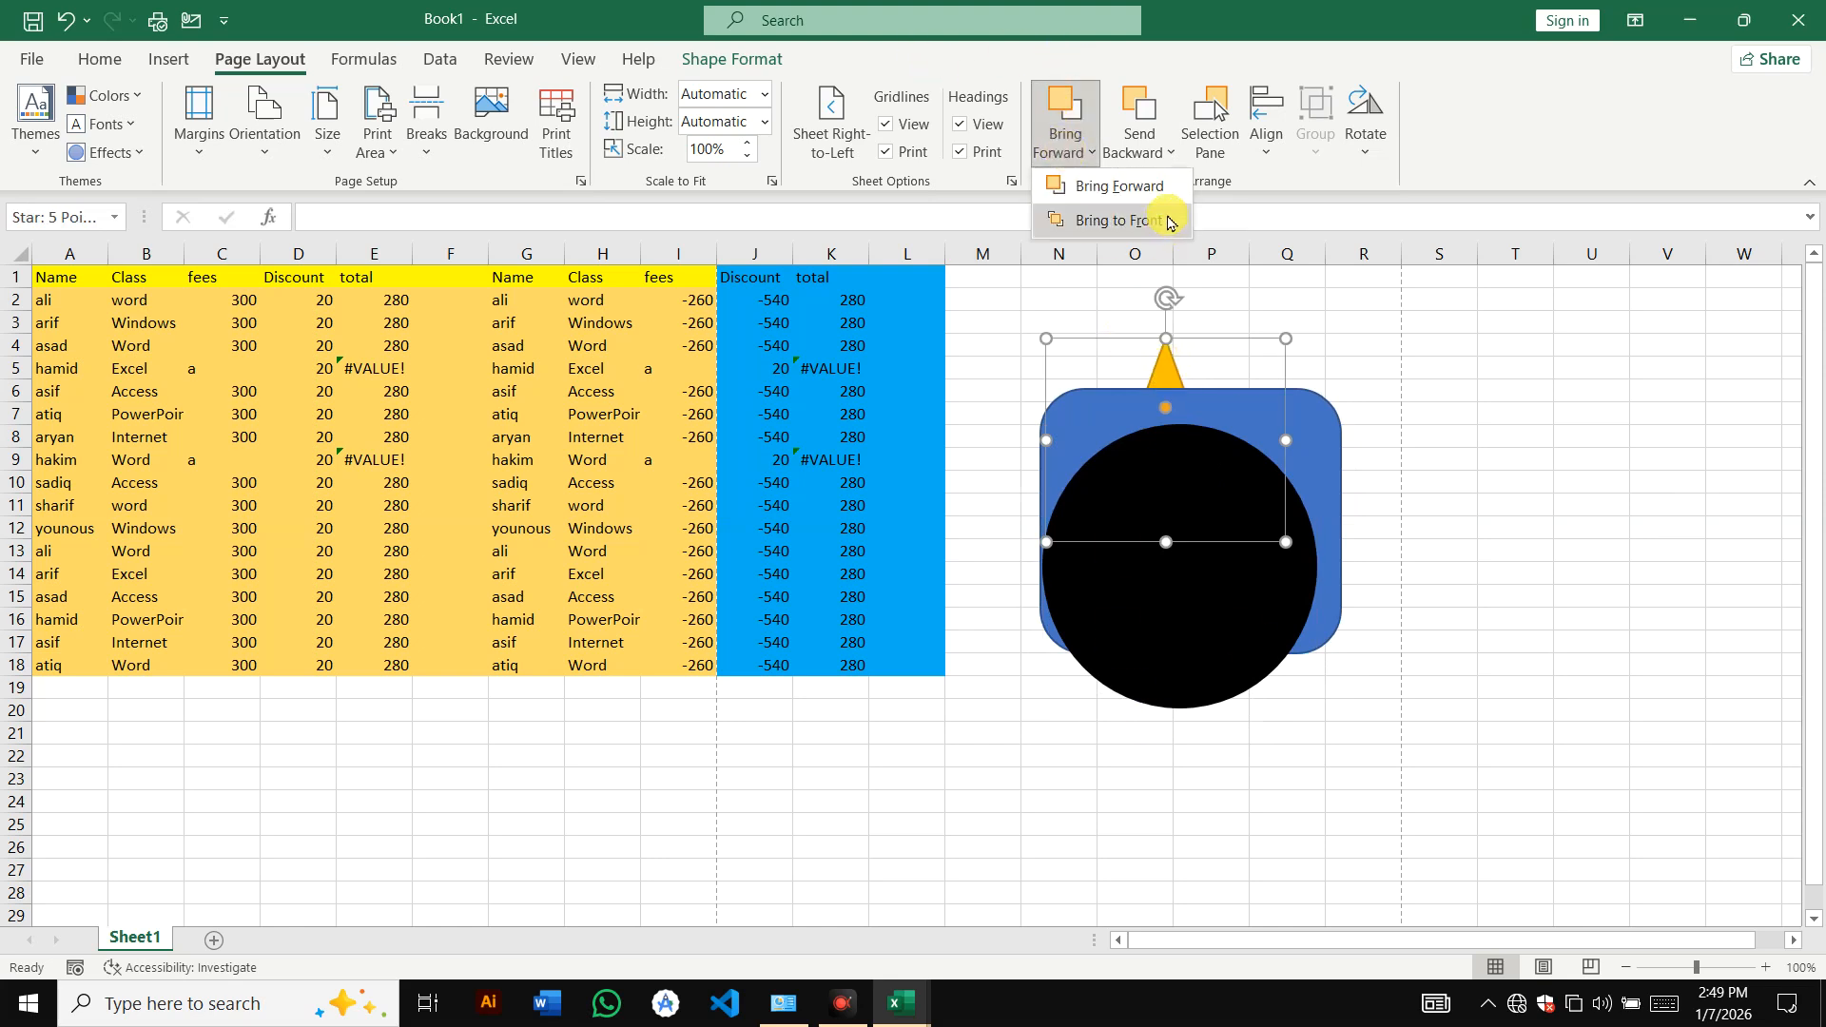
pyautogui.click(1065, 220)
pyautogui.moveTo(1185, 566); pyautogui.dragTo(1185, 526)
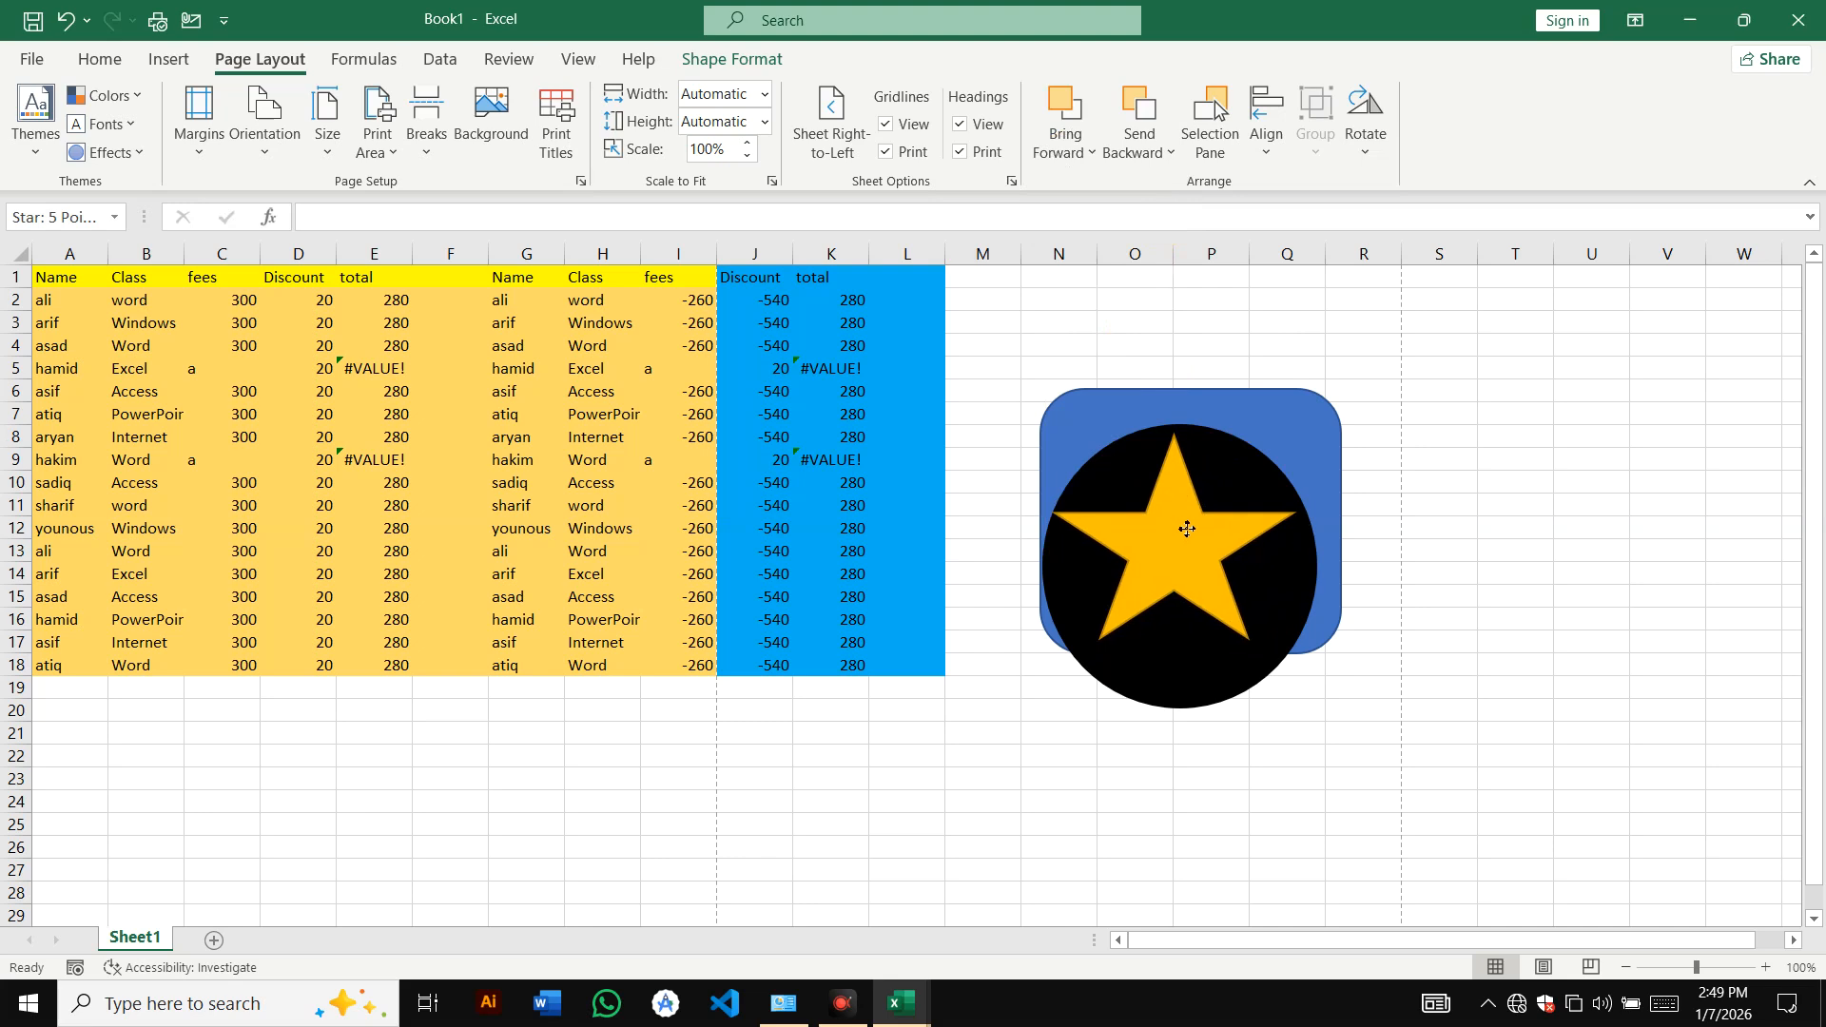
# - Send the gold star backward one level, and send the black smiley face to the back of all shapes
pyautogui.click(1163, 161)
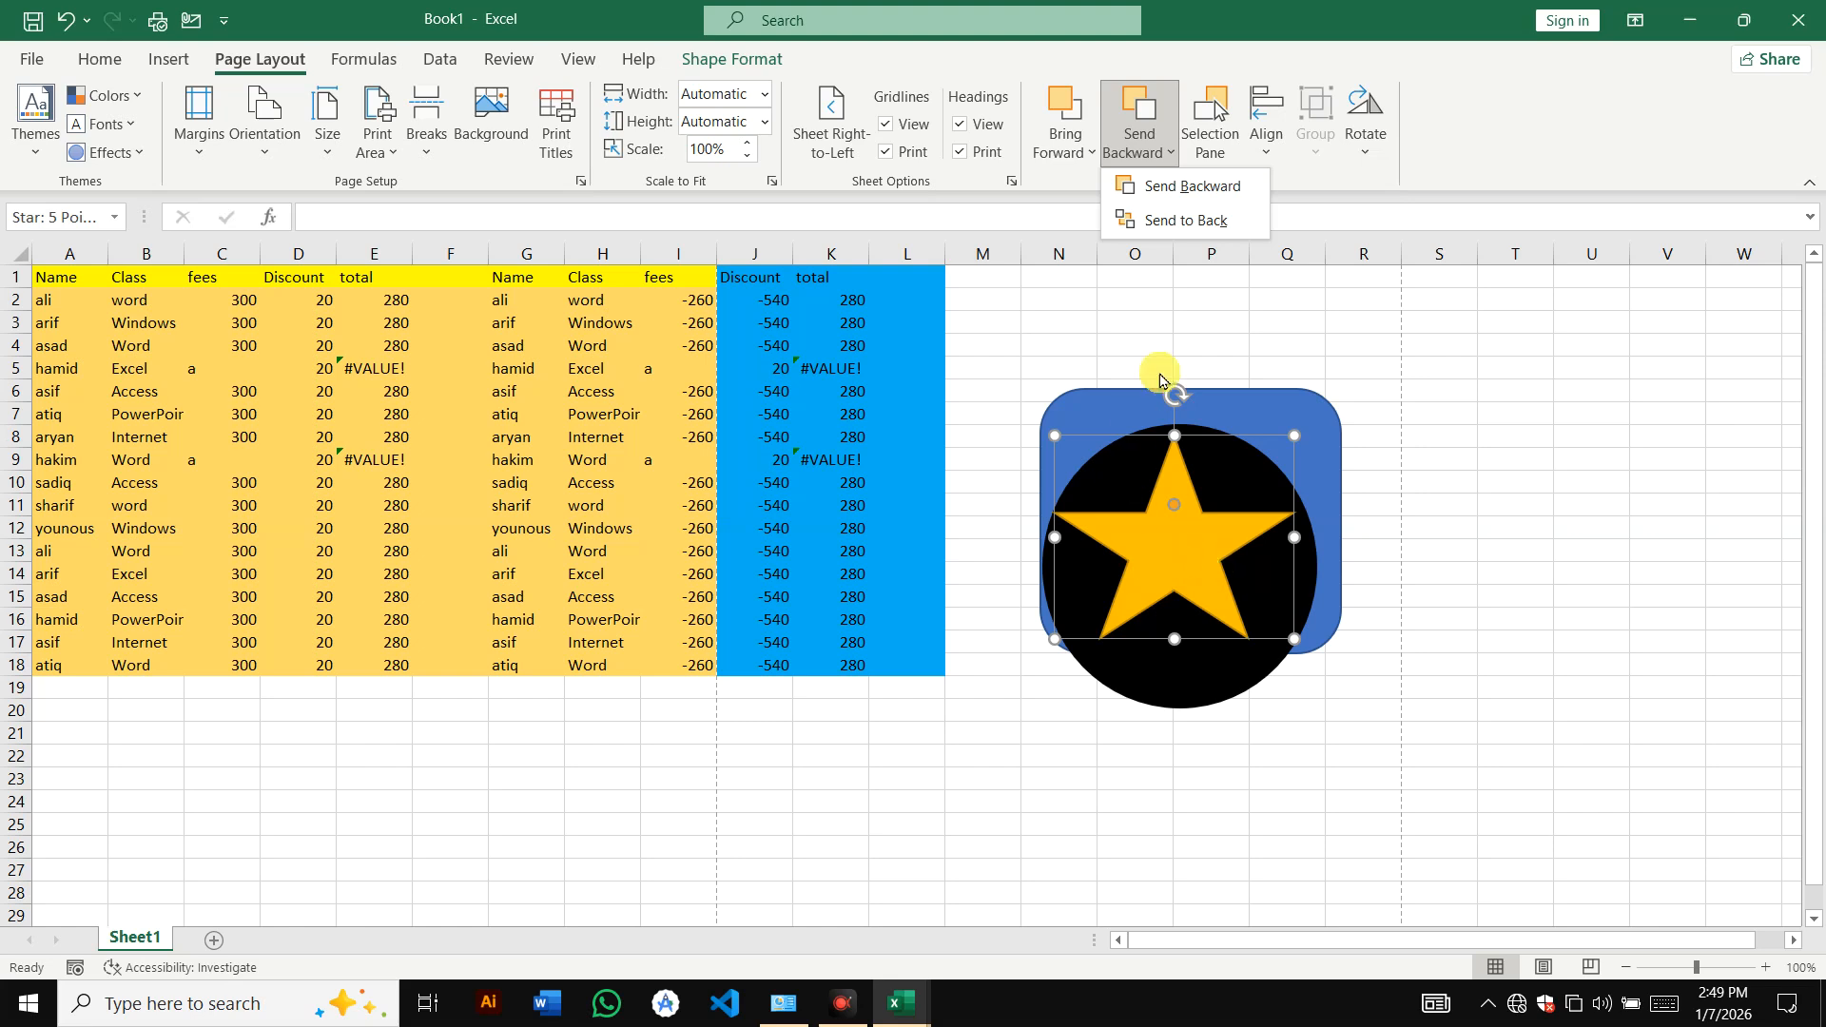
pyautogui.click(1194, 197)
pyautogui.moveTo(1194, 619); pyautogui.dragTo(1200, 573)
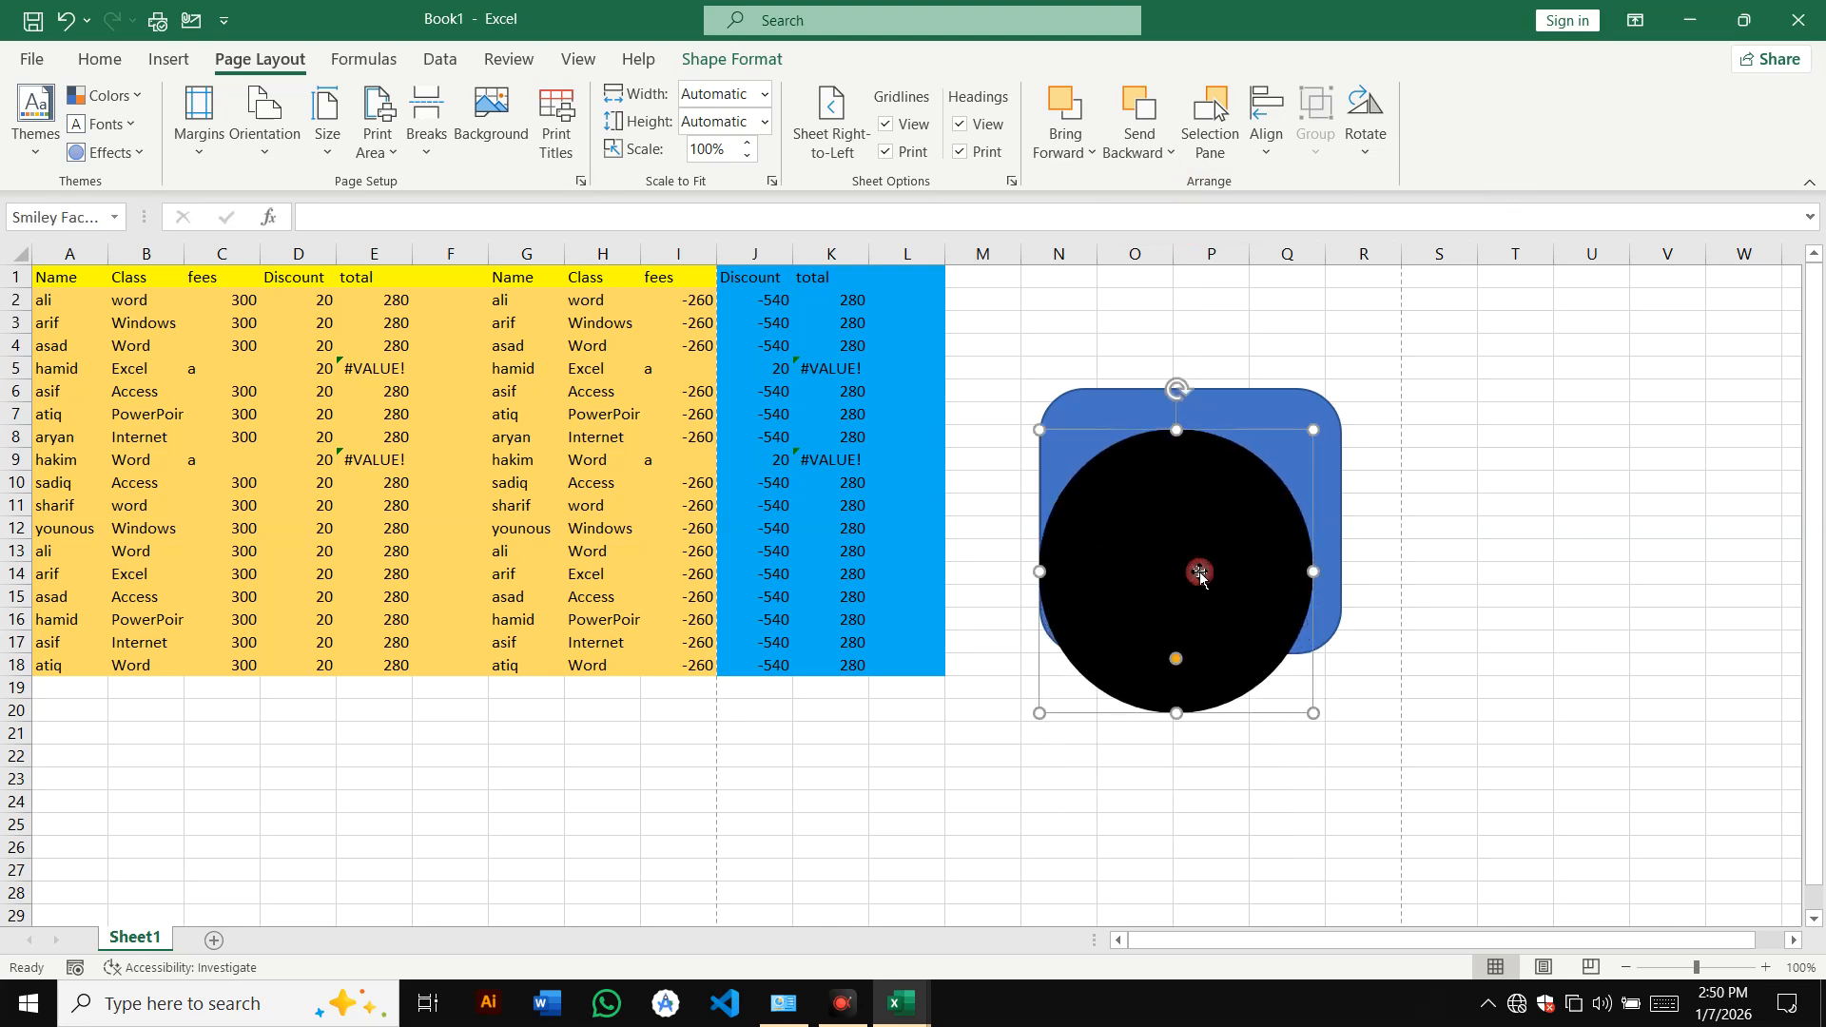
pyautogui.click(1162, 156)
pyautogui.click(1189, 220)
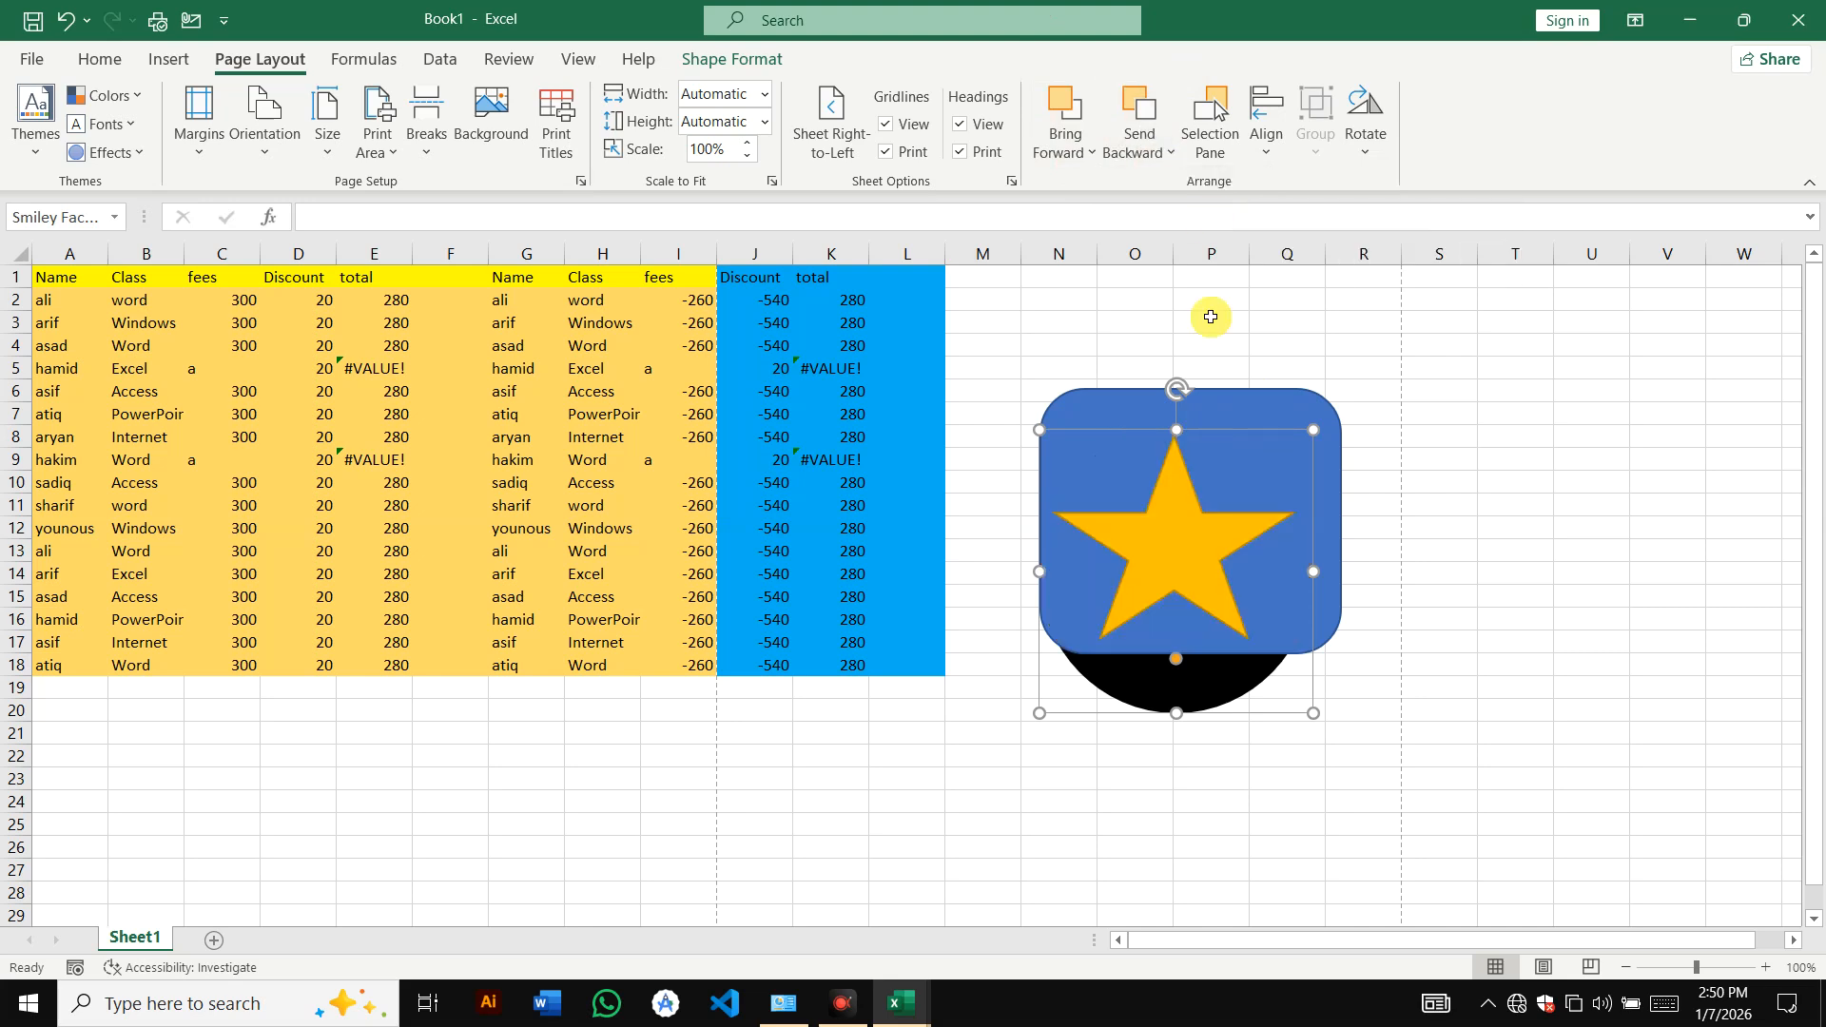
# - Open the Selection Pane and hide the star, the rounded rectangle and the smiley face one by one
pyautogui.click(1217, 481)
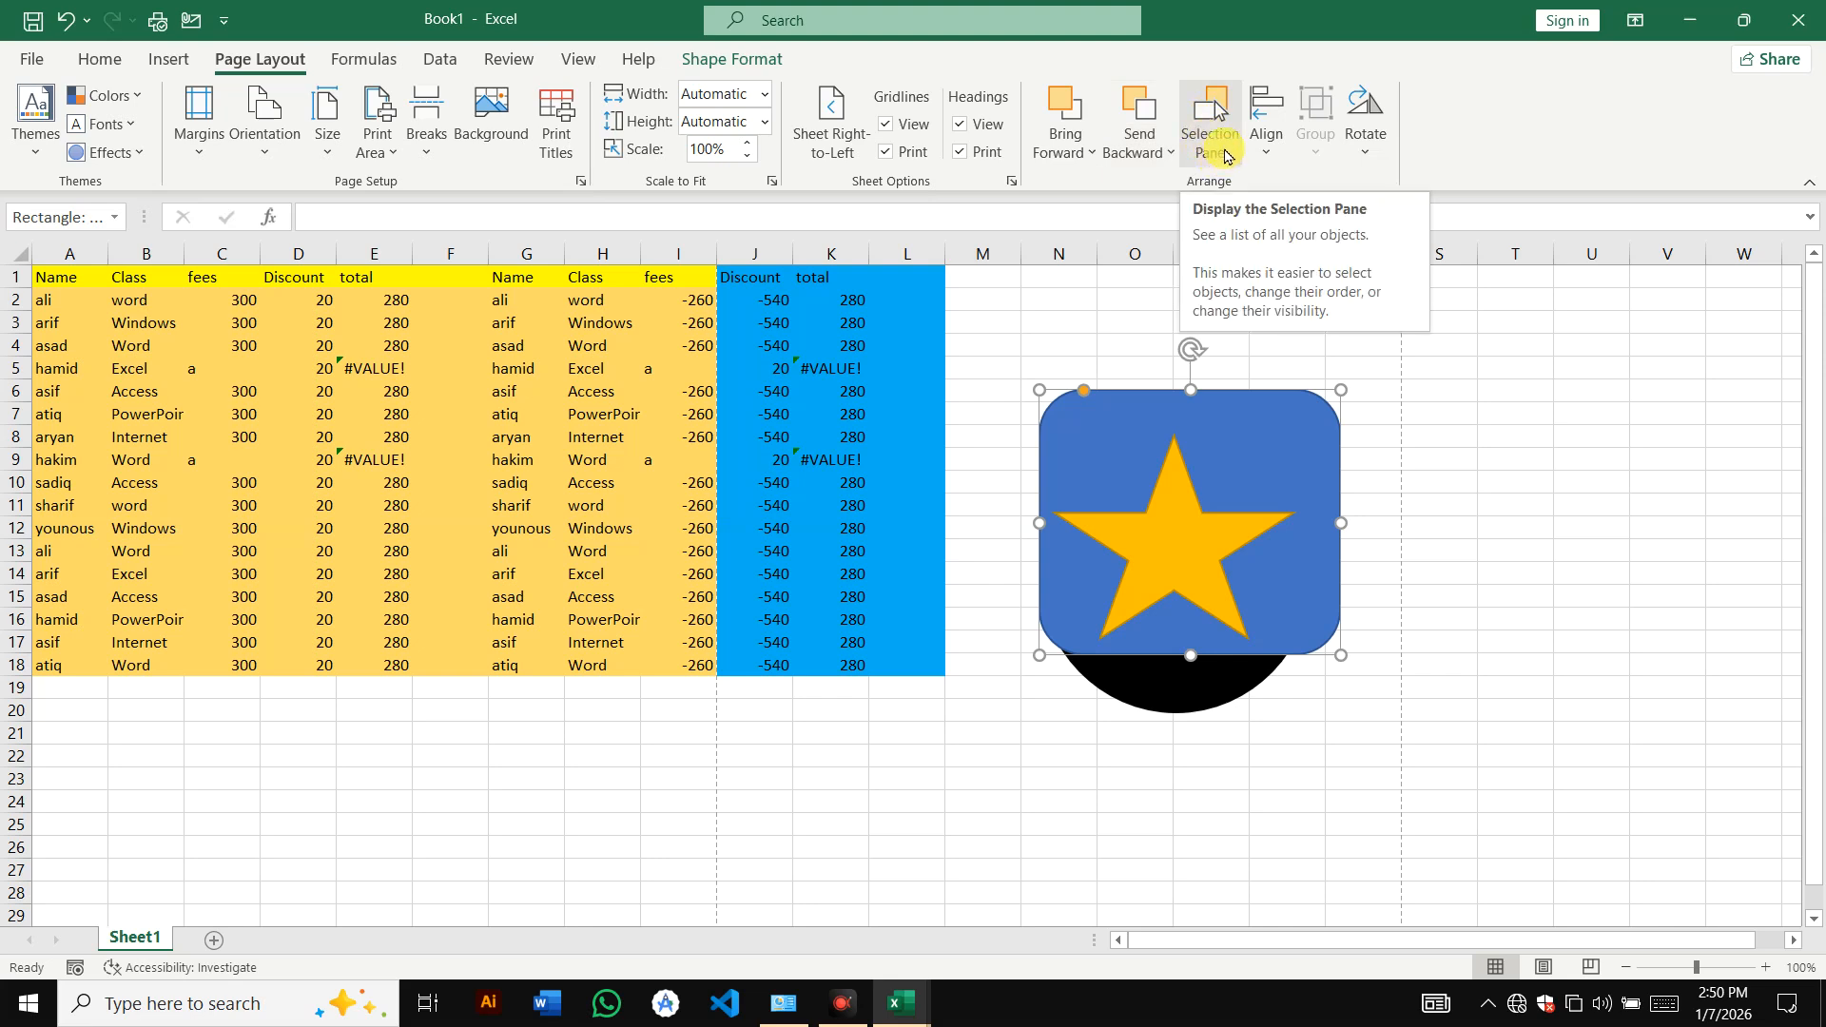
pyautogui.click(1225, 156)
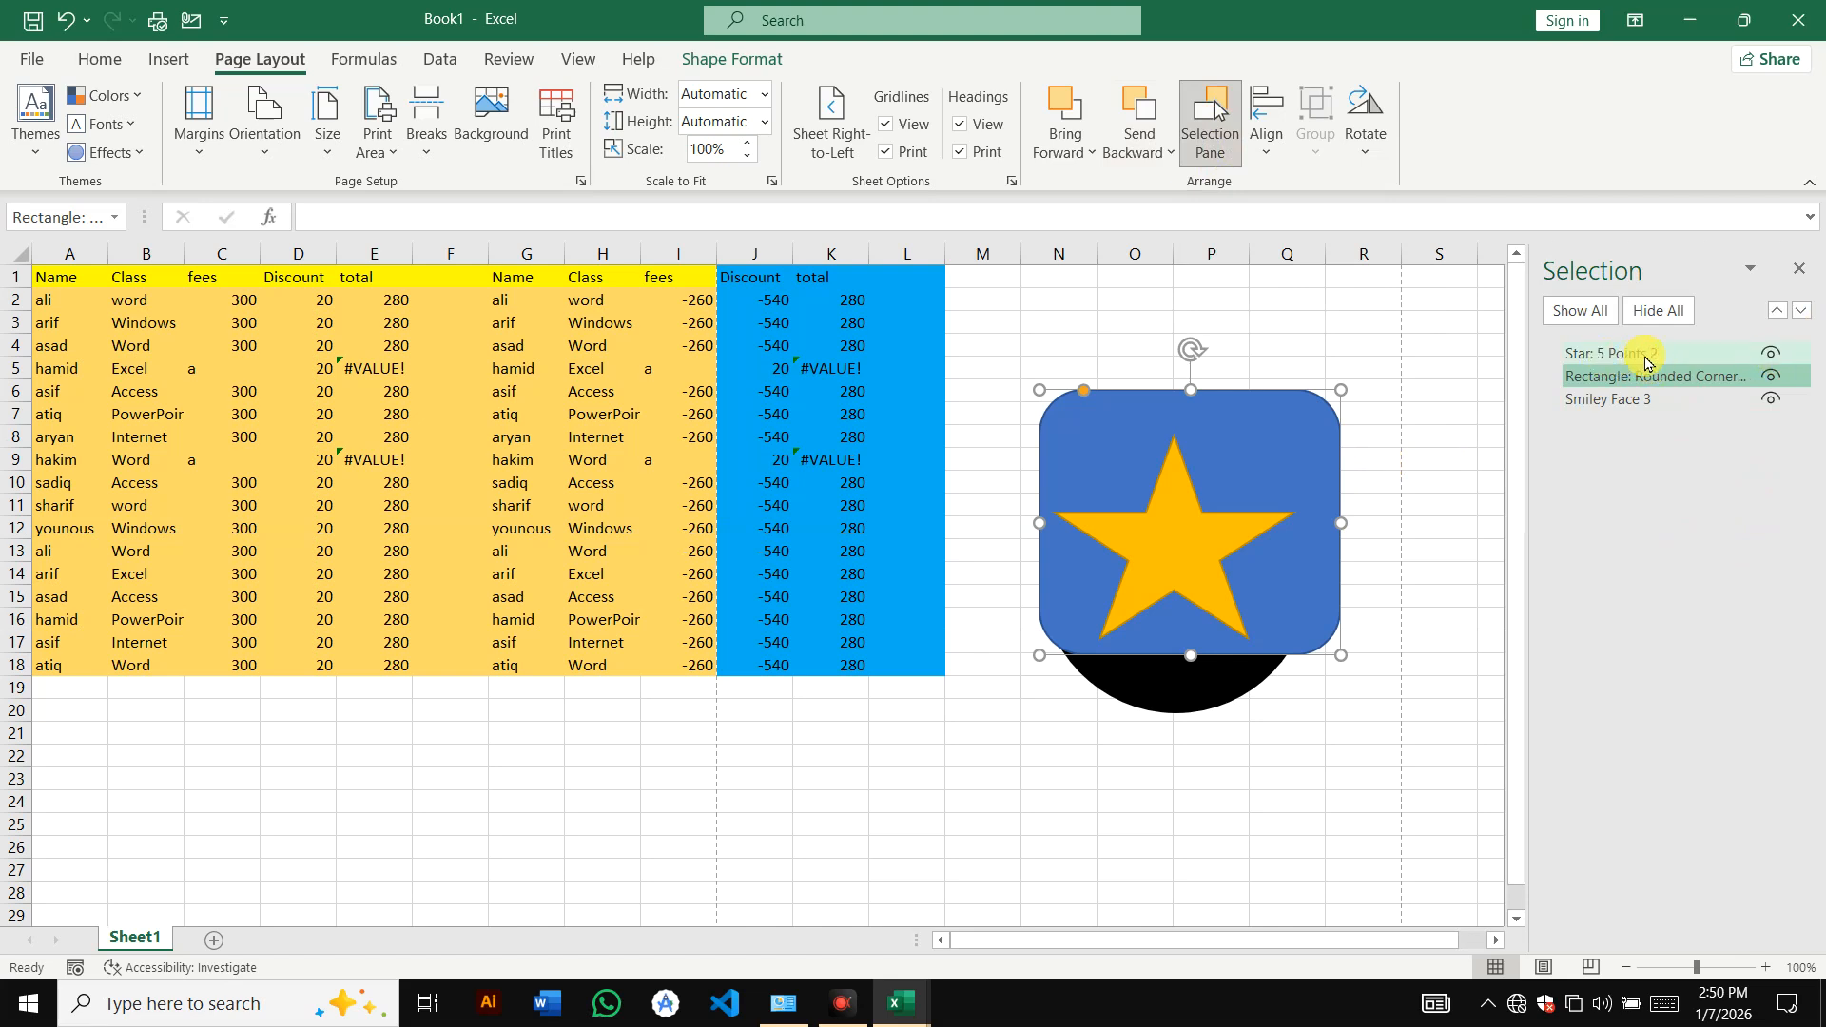
pyautogui.click(1769, 355)
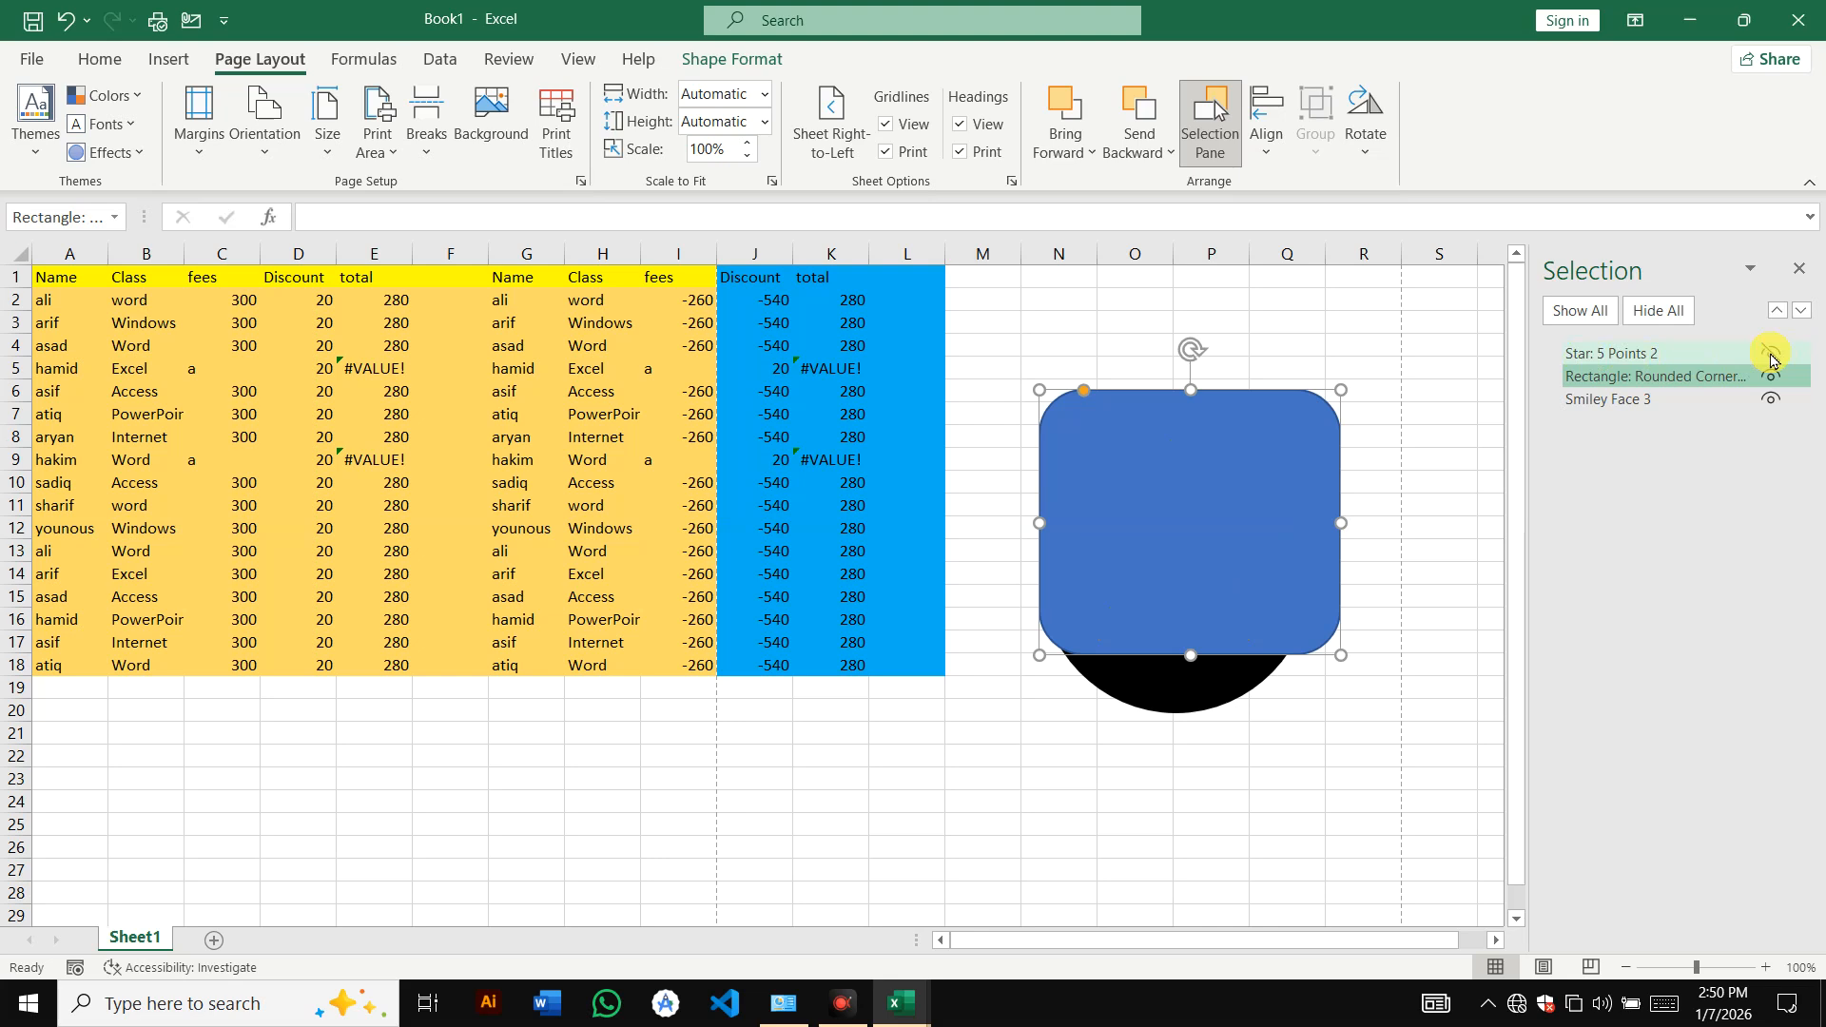
pyautogui.click(1772, 377)
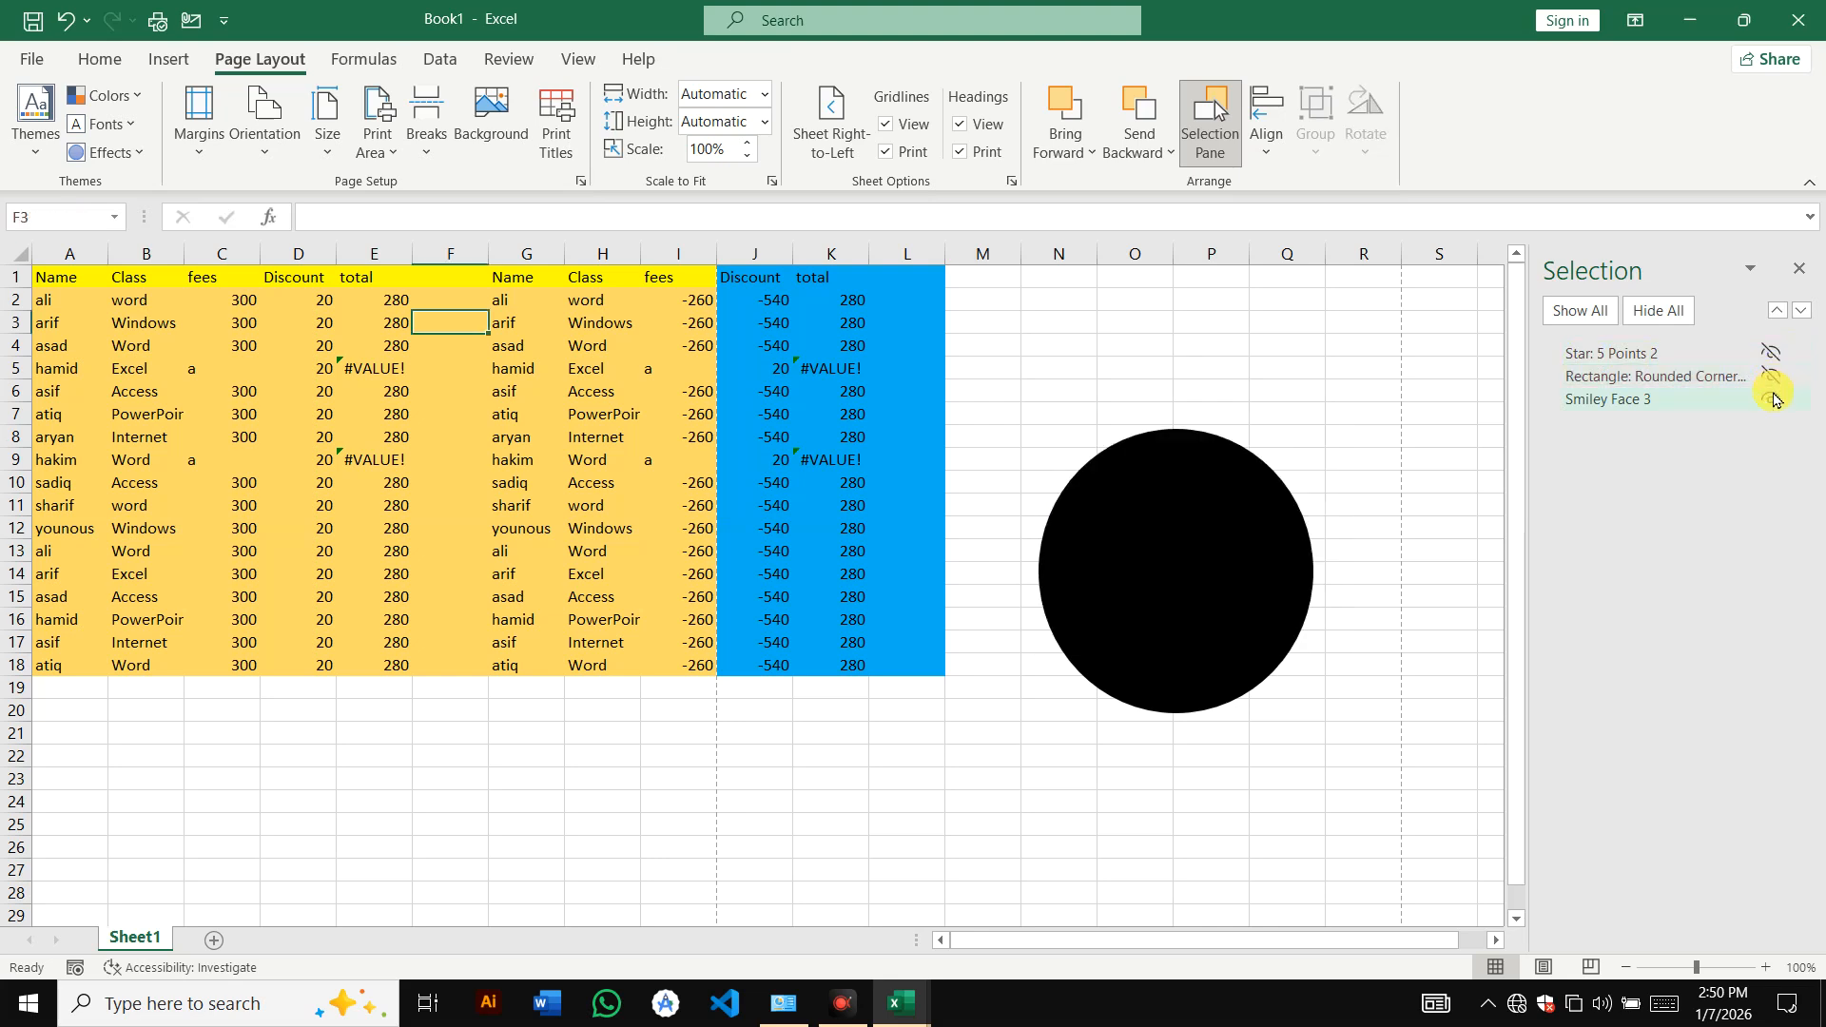
pyautogui.click(1772, 398)
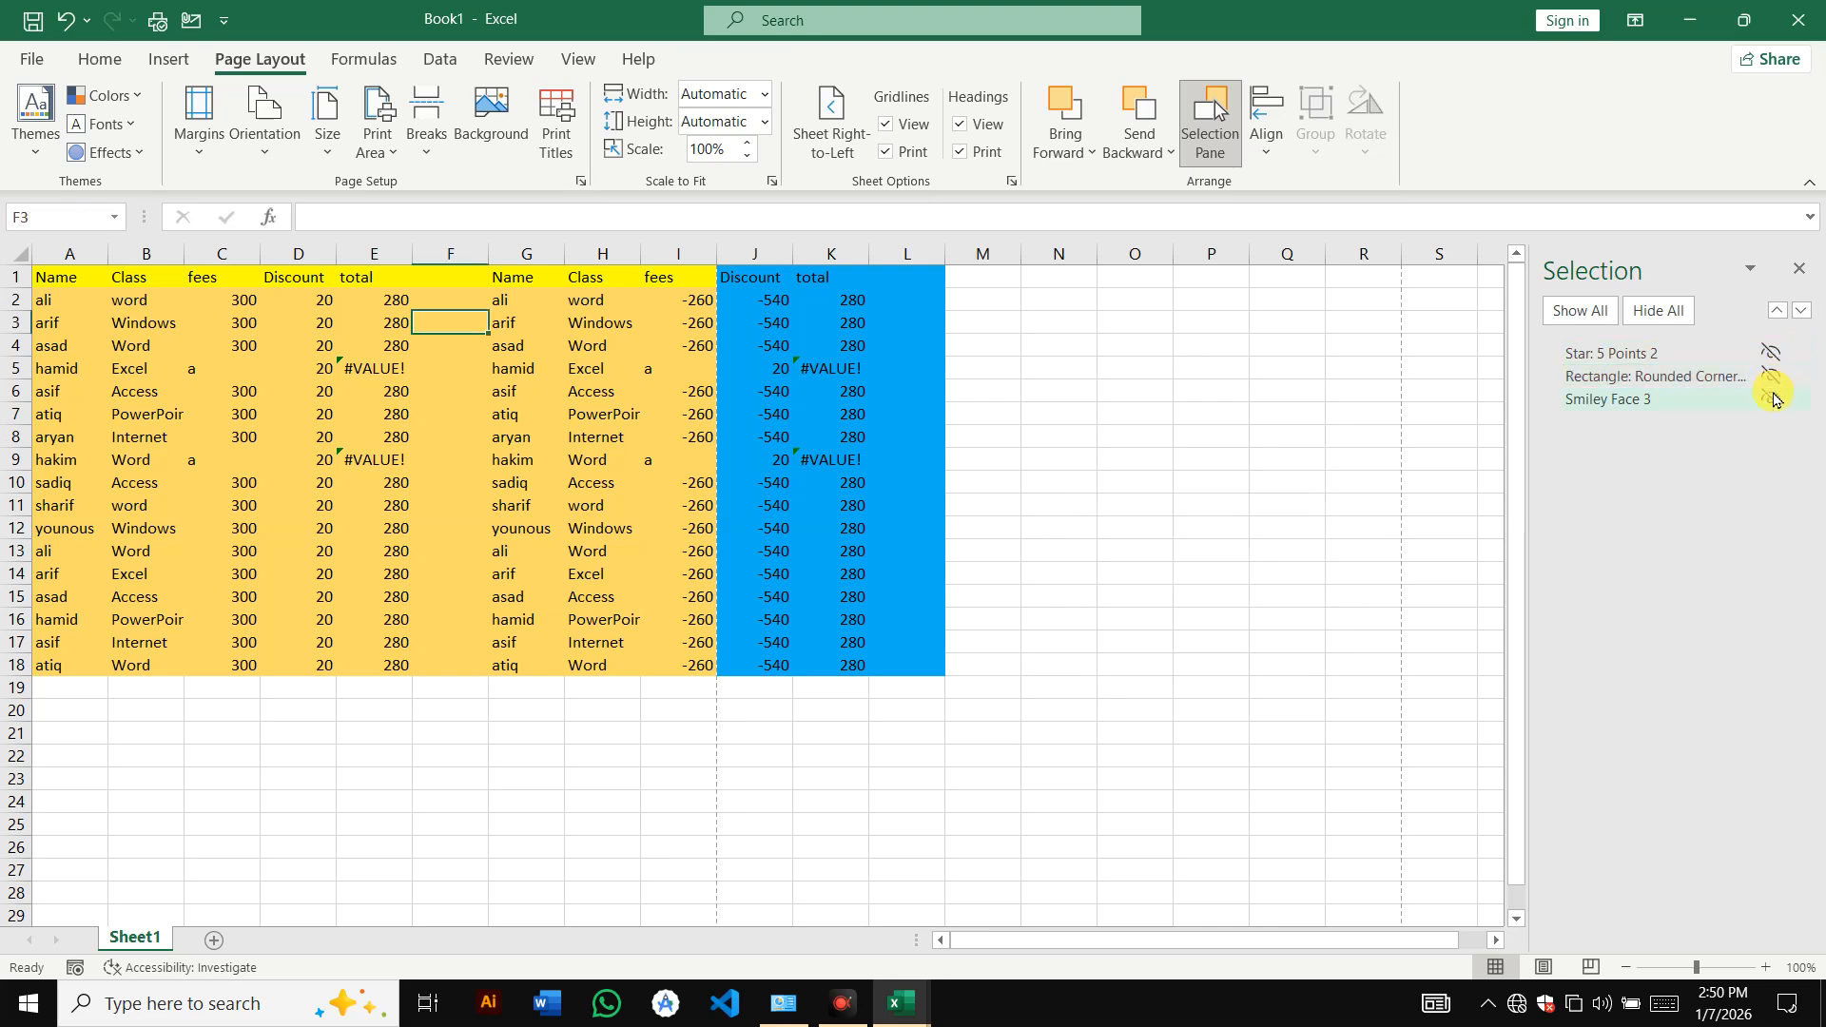
# - Toggle the visibility of all shapes together, ending with all three shapes shown
pyautogui.click(1587, 318)
pyautogui.click(1665, 318)
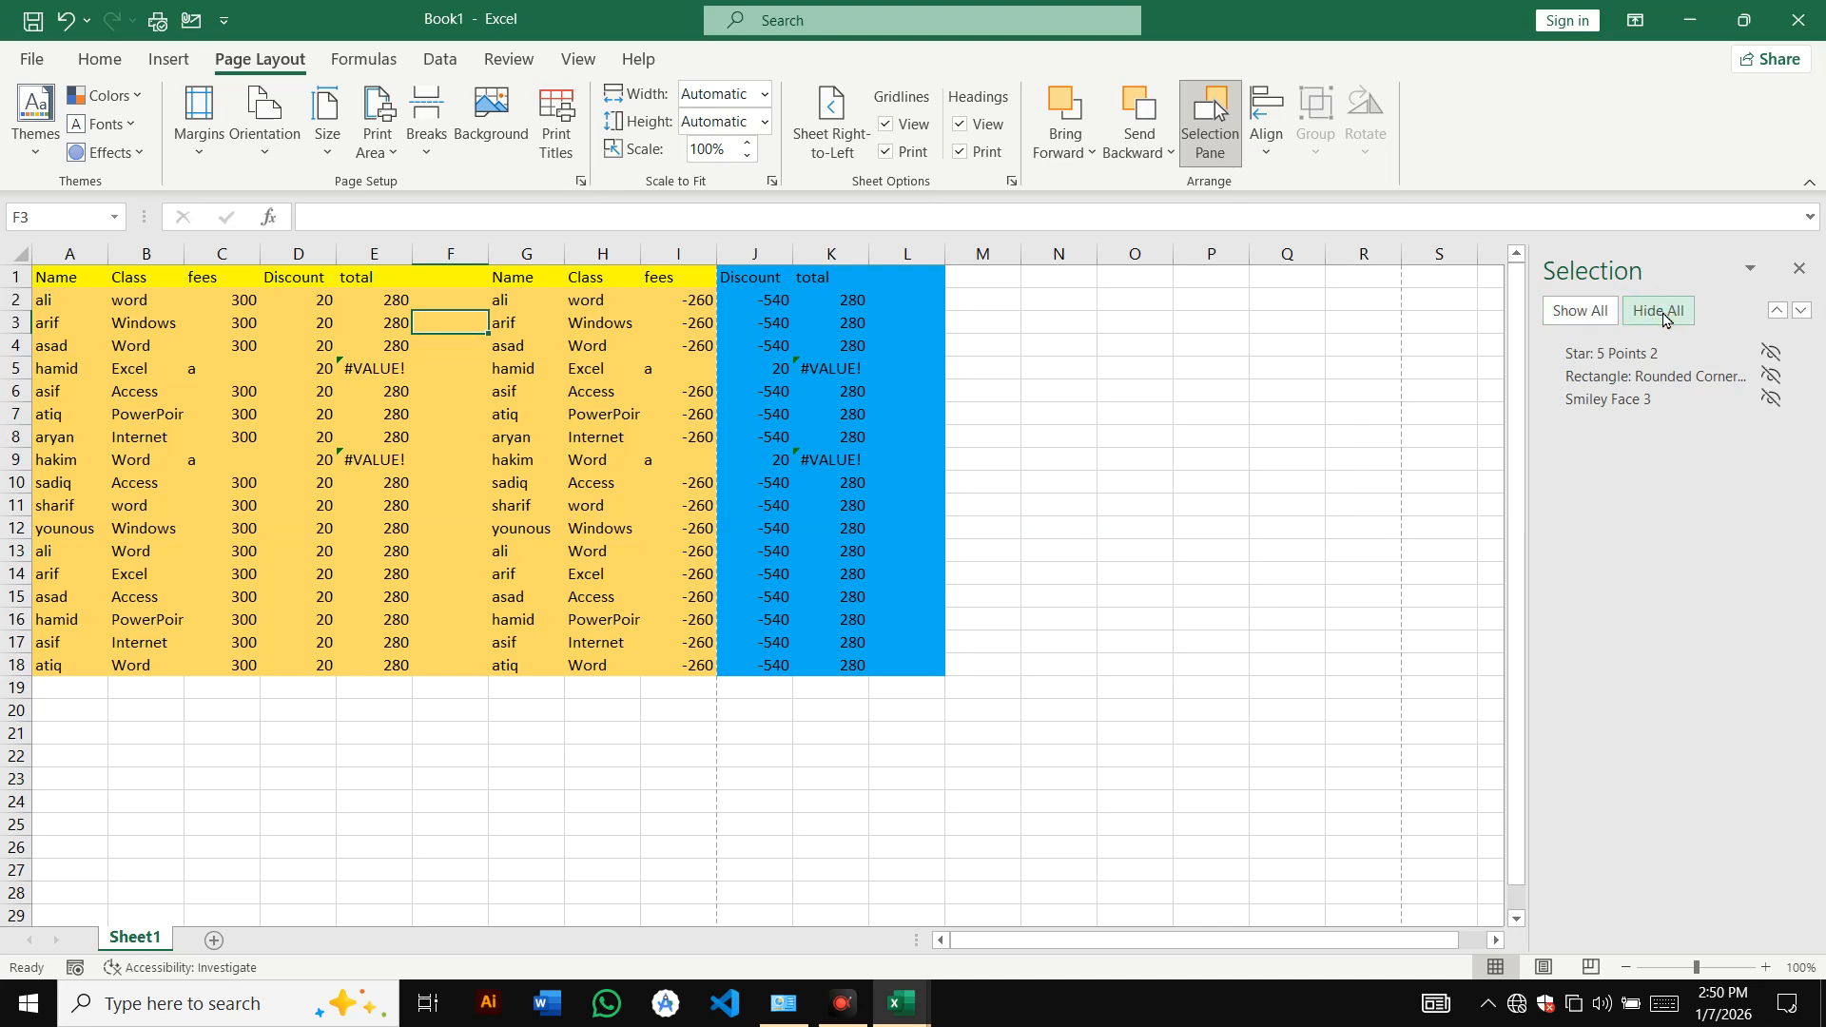
pyautogui.click(1581, 314)
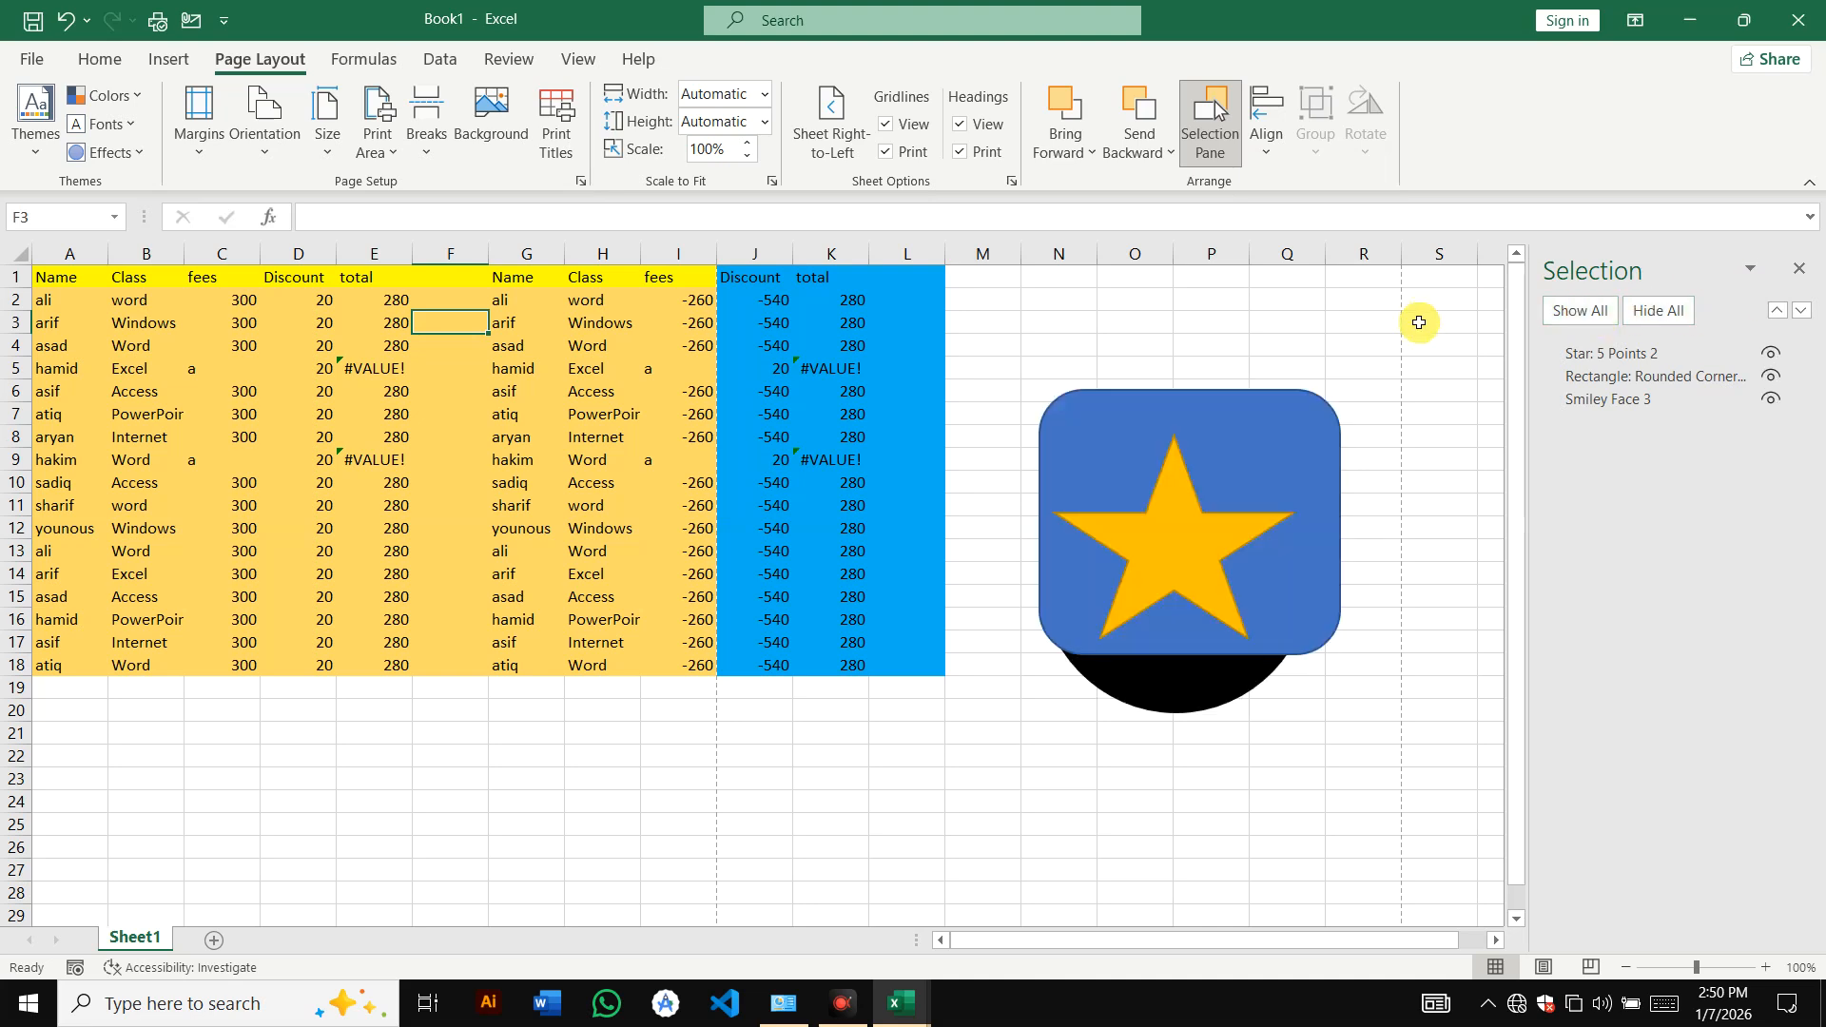
# - Shift the blue rounded rectangle right and down with the gold star inside it, and close the Selection Pane
pyautogui.moveTo(1214, 505); pyautogui.dragTo(1198, 567)
pyautogui.moveTo(1286, 483); pyautogui.dragTo(1340, 505)
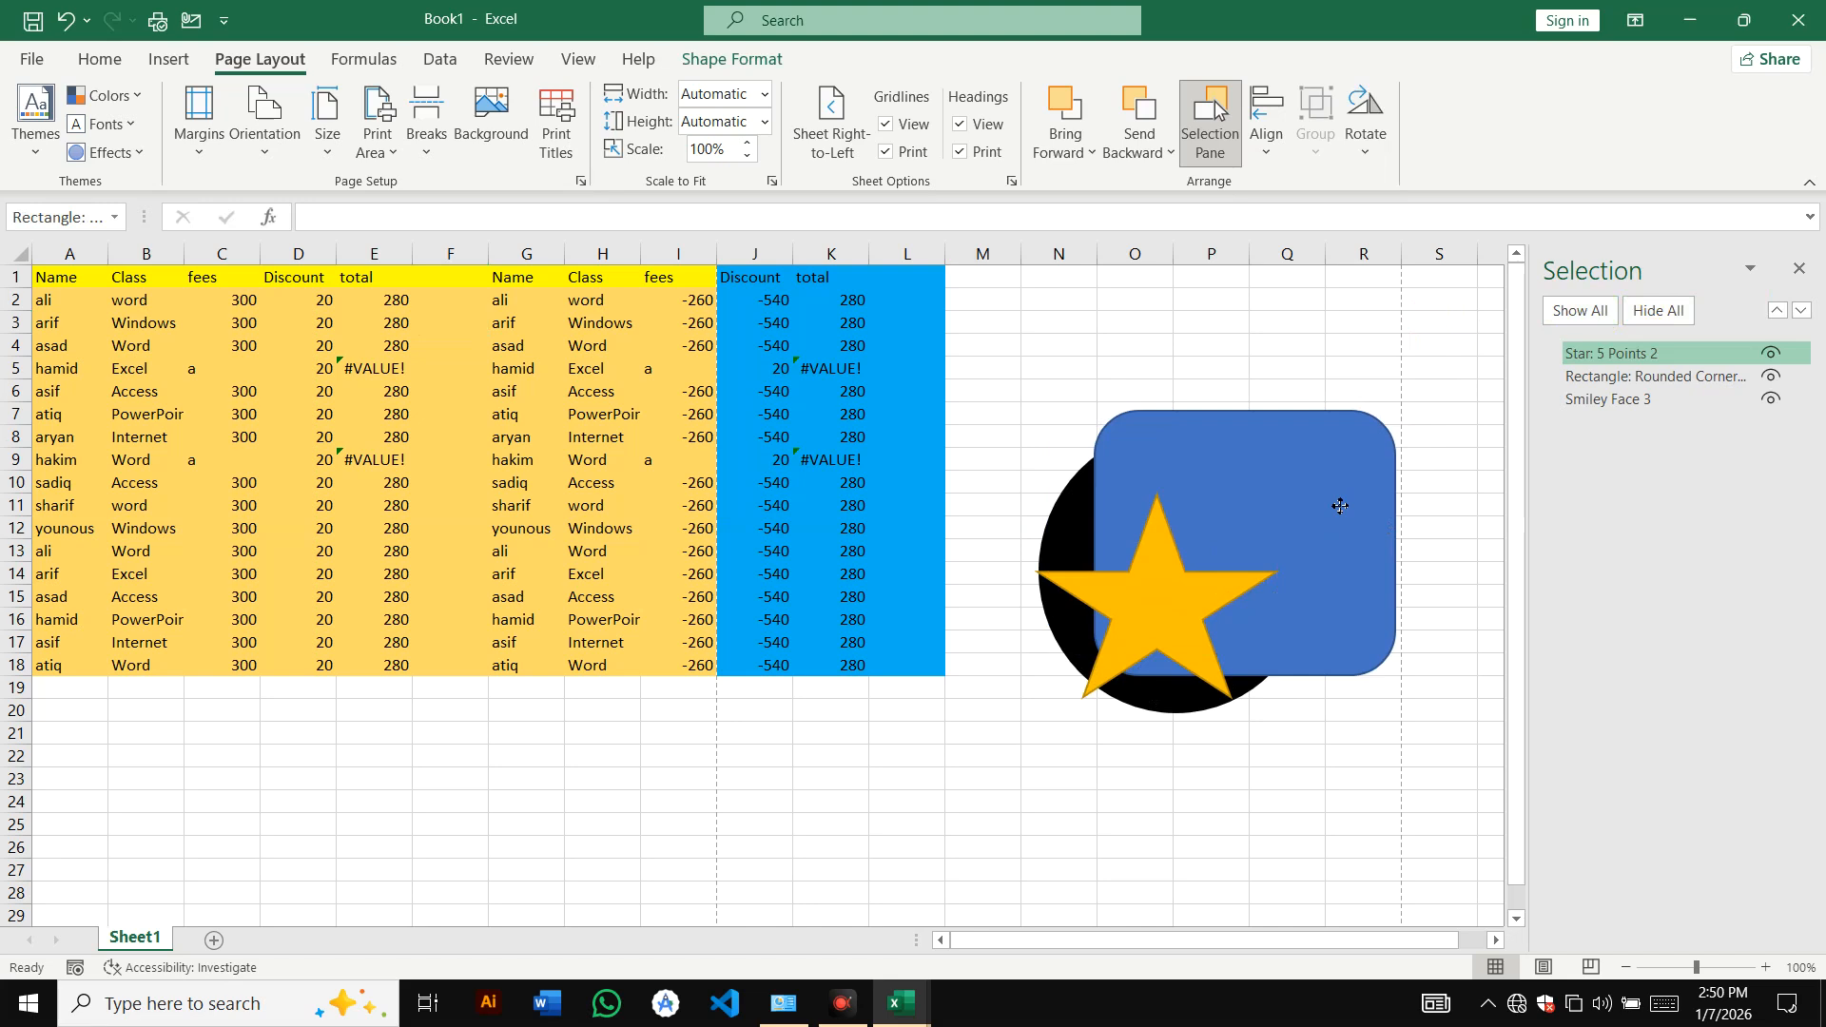
pyautogui.click(1215, 476)
pyautogui.rightClick(1213, 476)
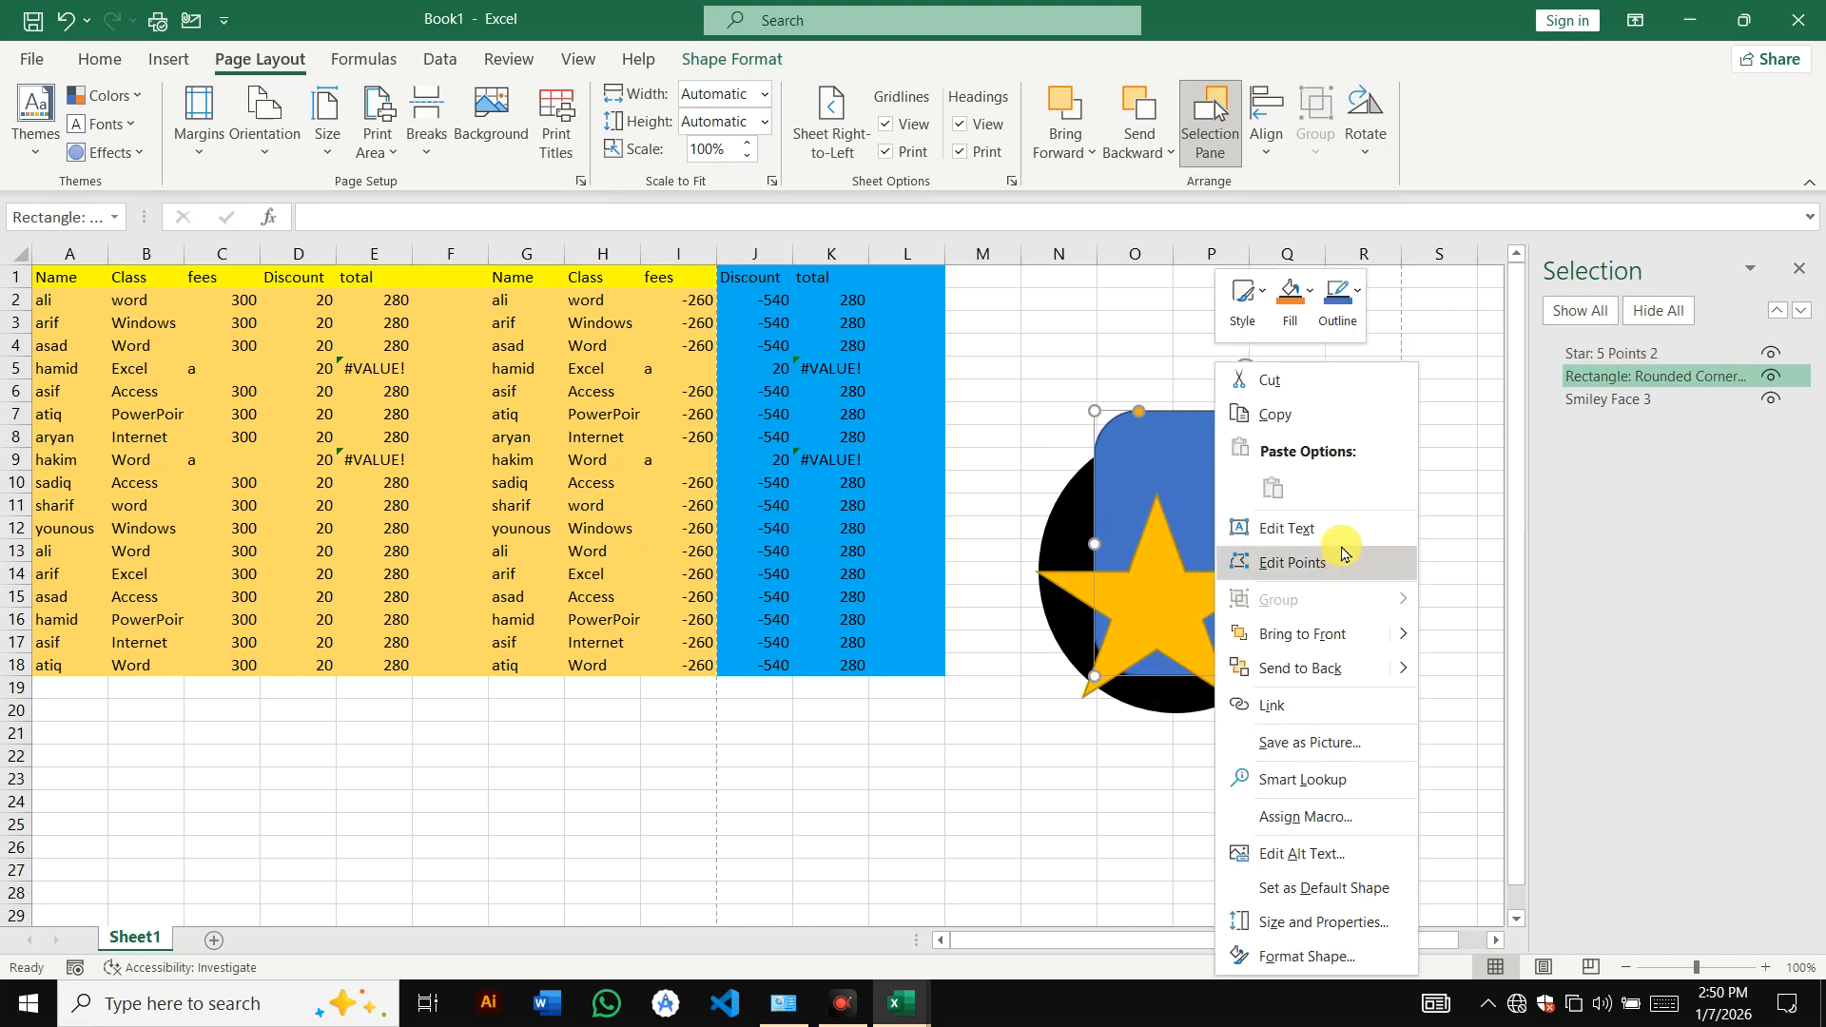
pyautogui.click(1162, 543)
pyautogui.moveTo(1153, 594); pyautogui.dragTo(1211, 540)
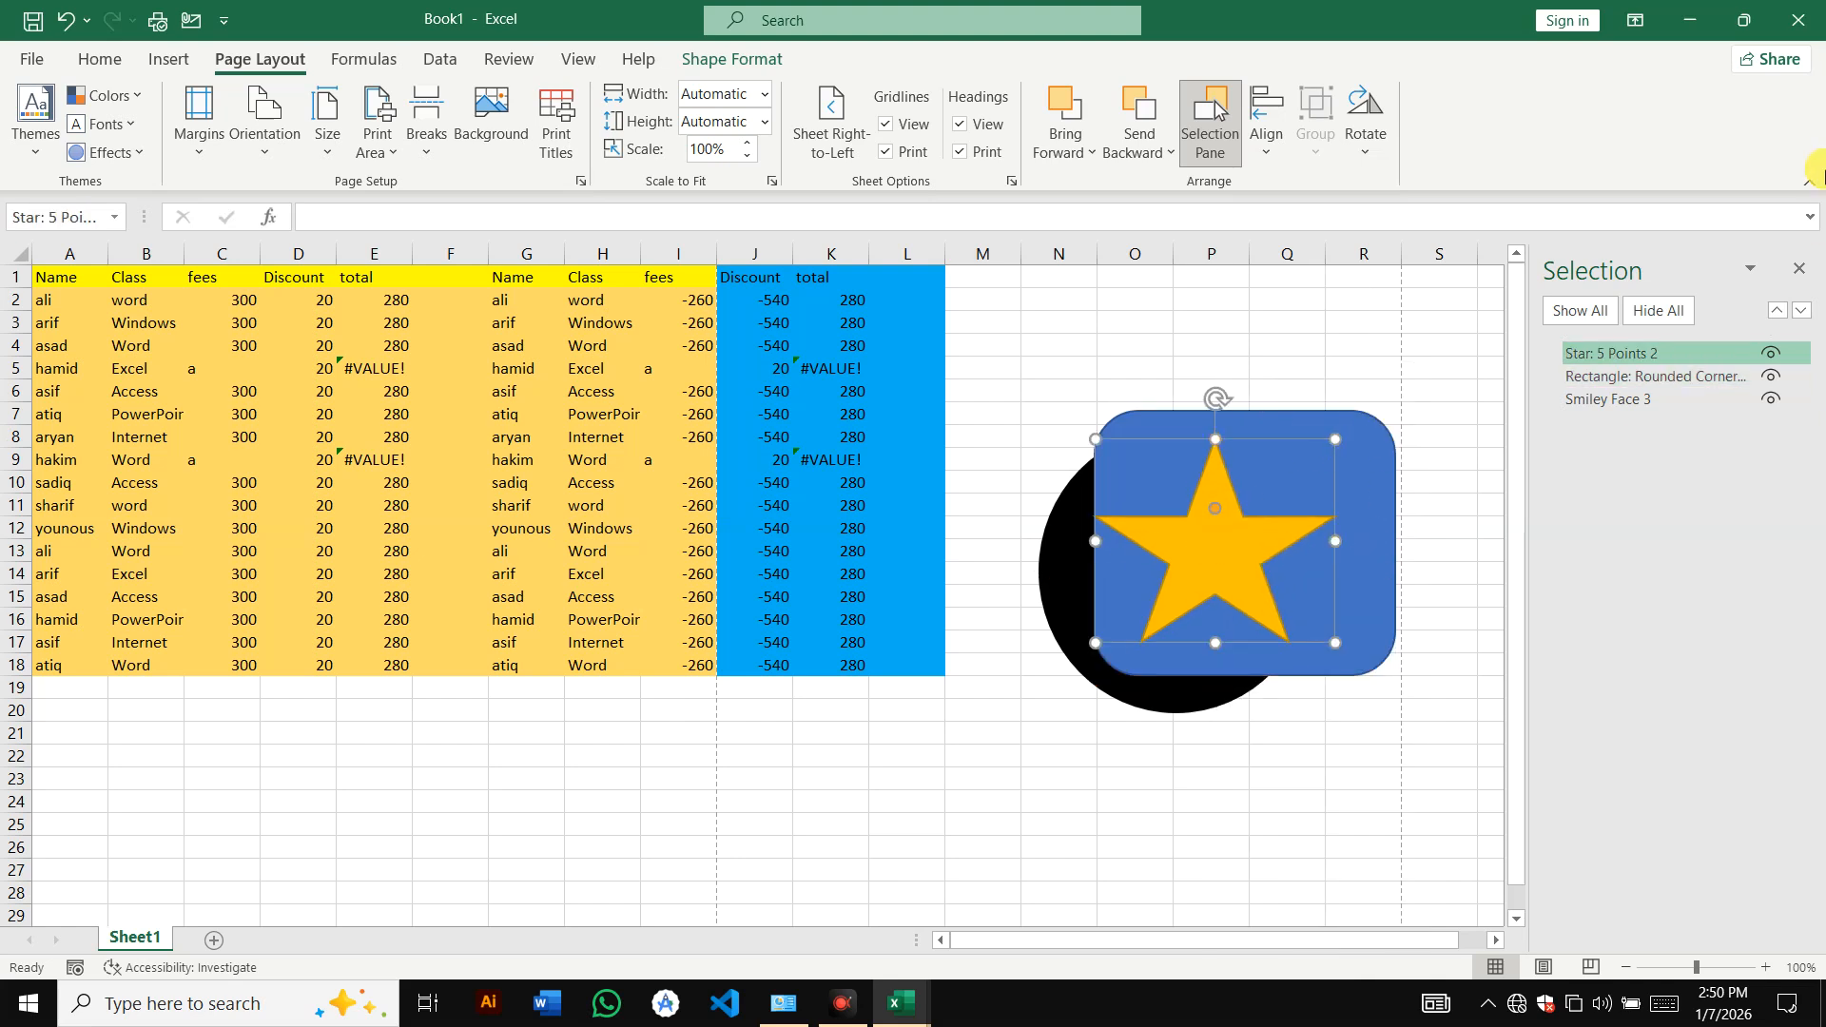
pyautogui.click(1799, 273)
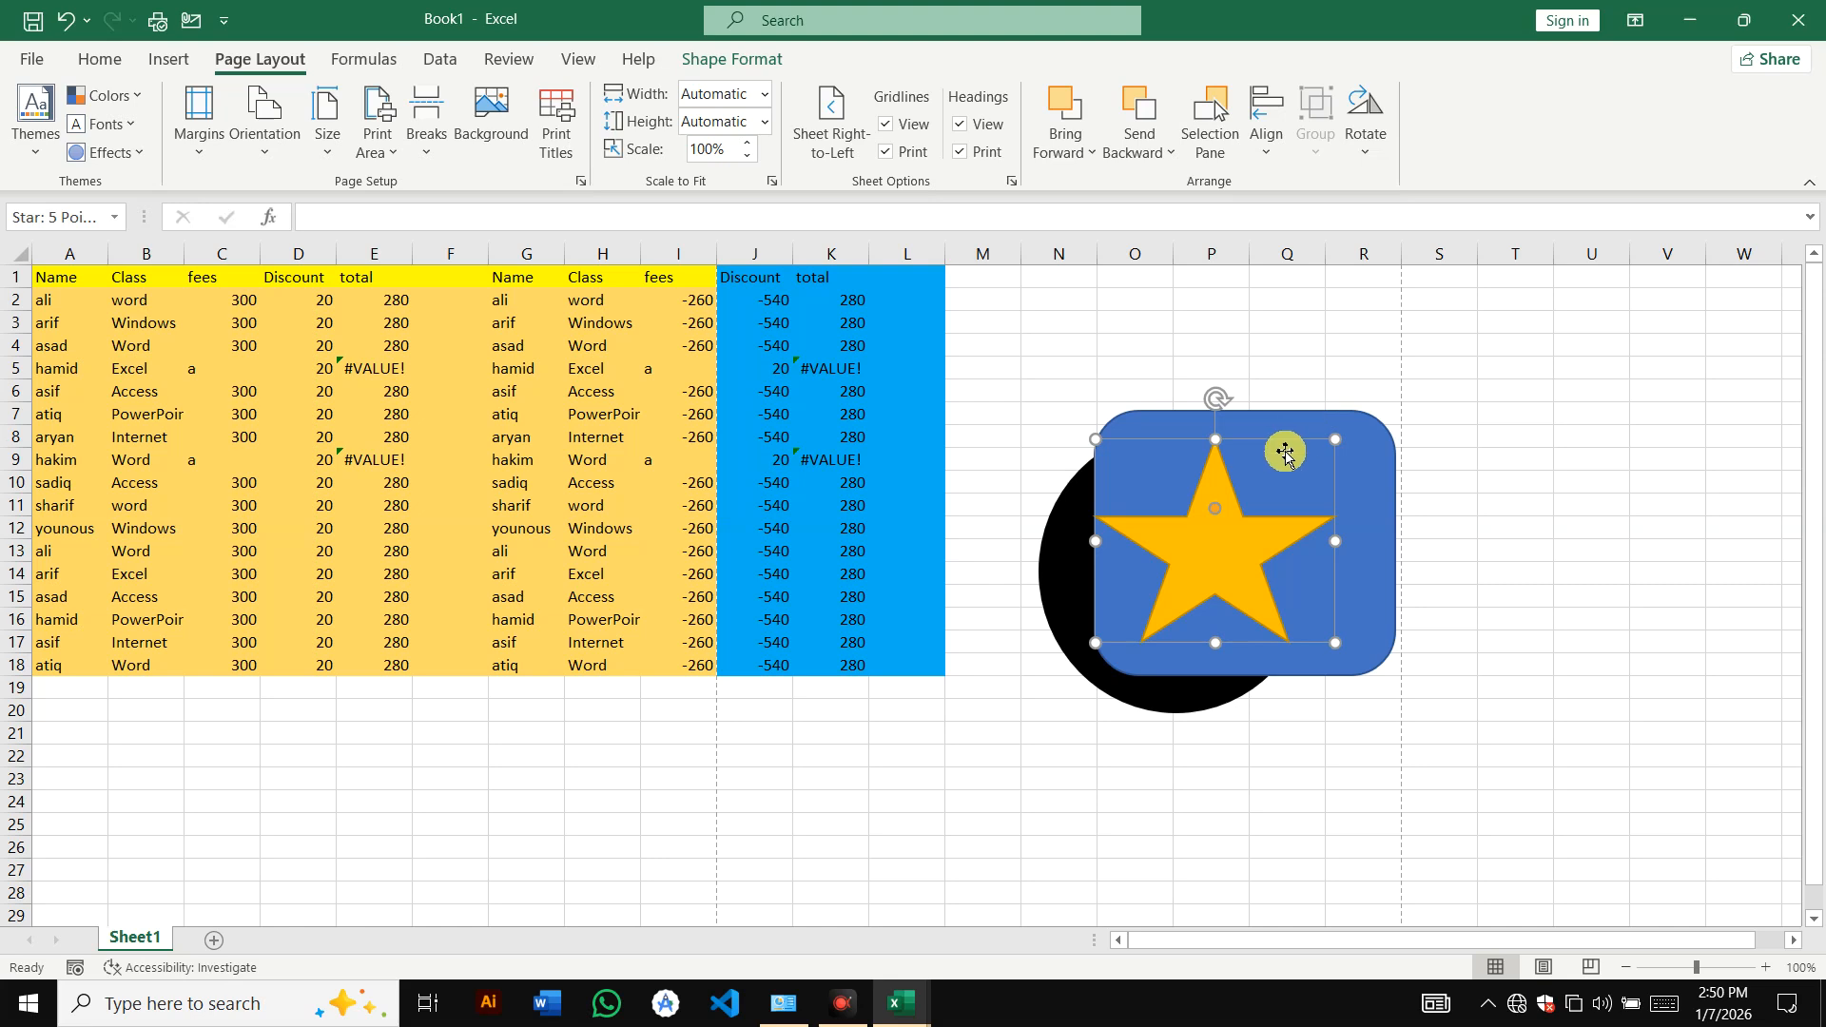
# - Check the alignment options with the star selected, and move the rounded rectangle left and down over the smiley face
pyautogui.click(1272, 163)
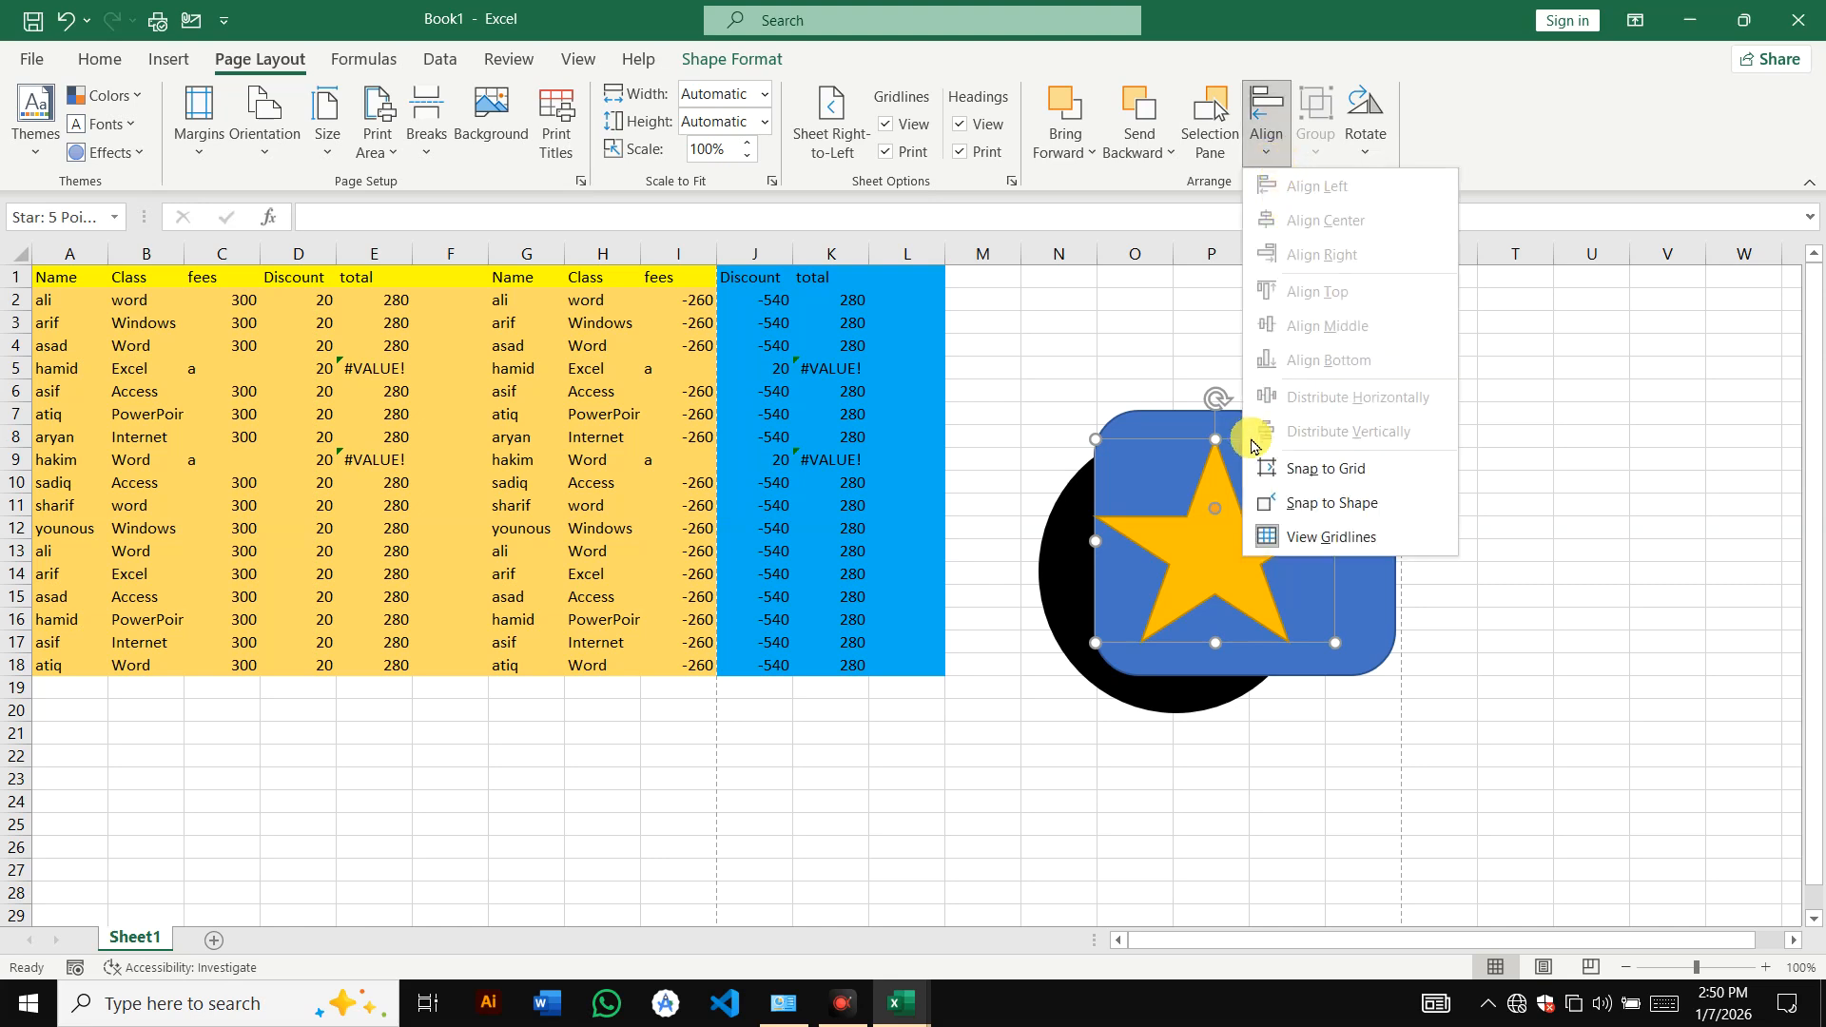
pyautogui.click(1162, 506)
pyautogui.moveTo(1170, 478); pyautogui.dragTo(1107, 506)
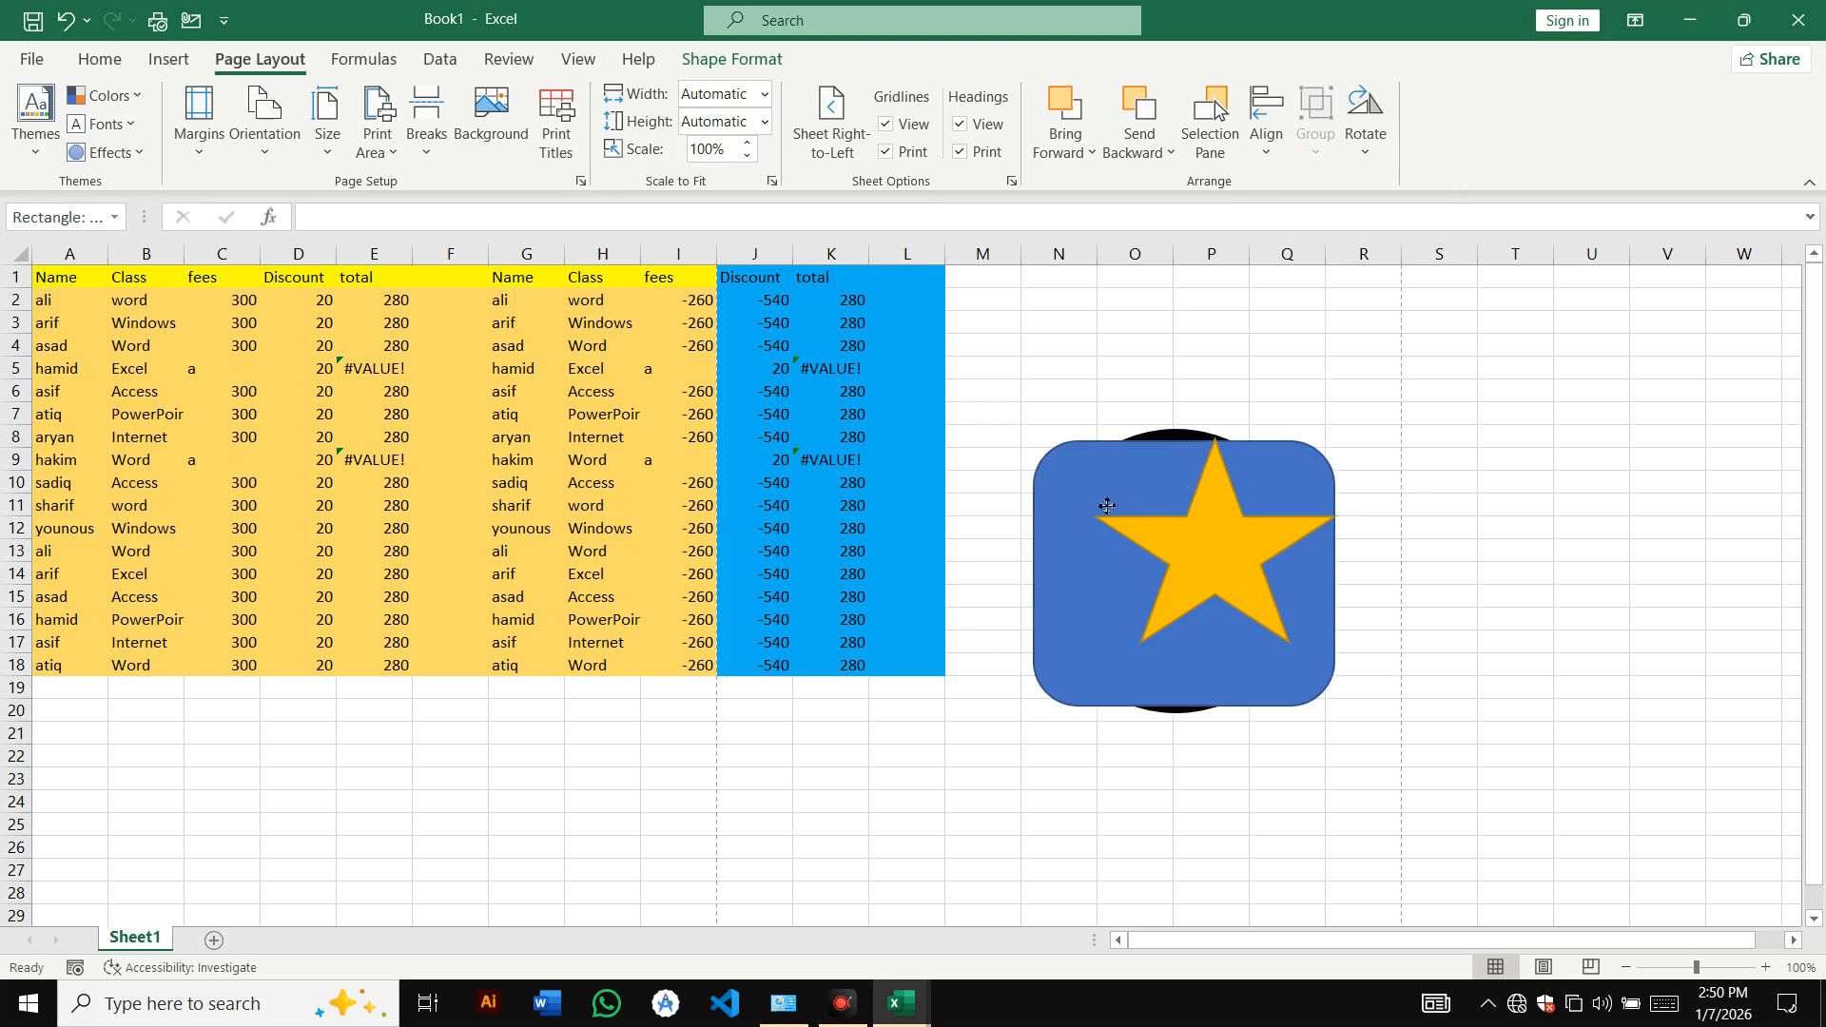
# - Move the gold star onto the blue columns of the table and shift the rounded rectangle slightly left off the smiley face
pyautogui.click(1266, 143)
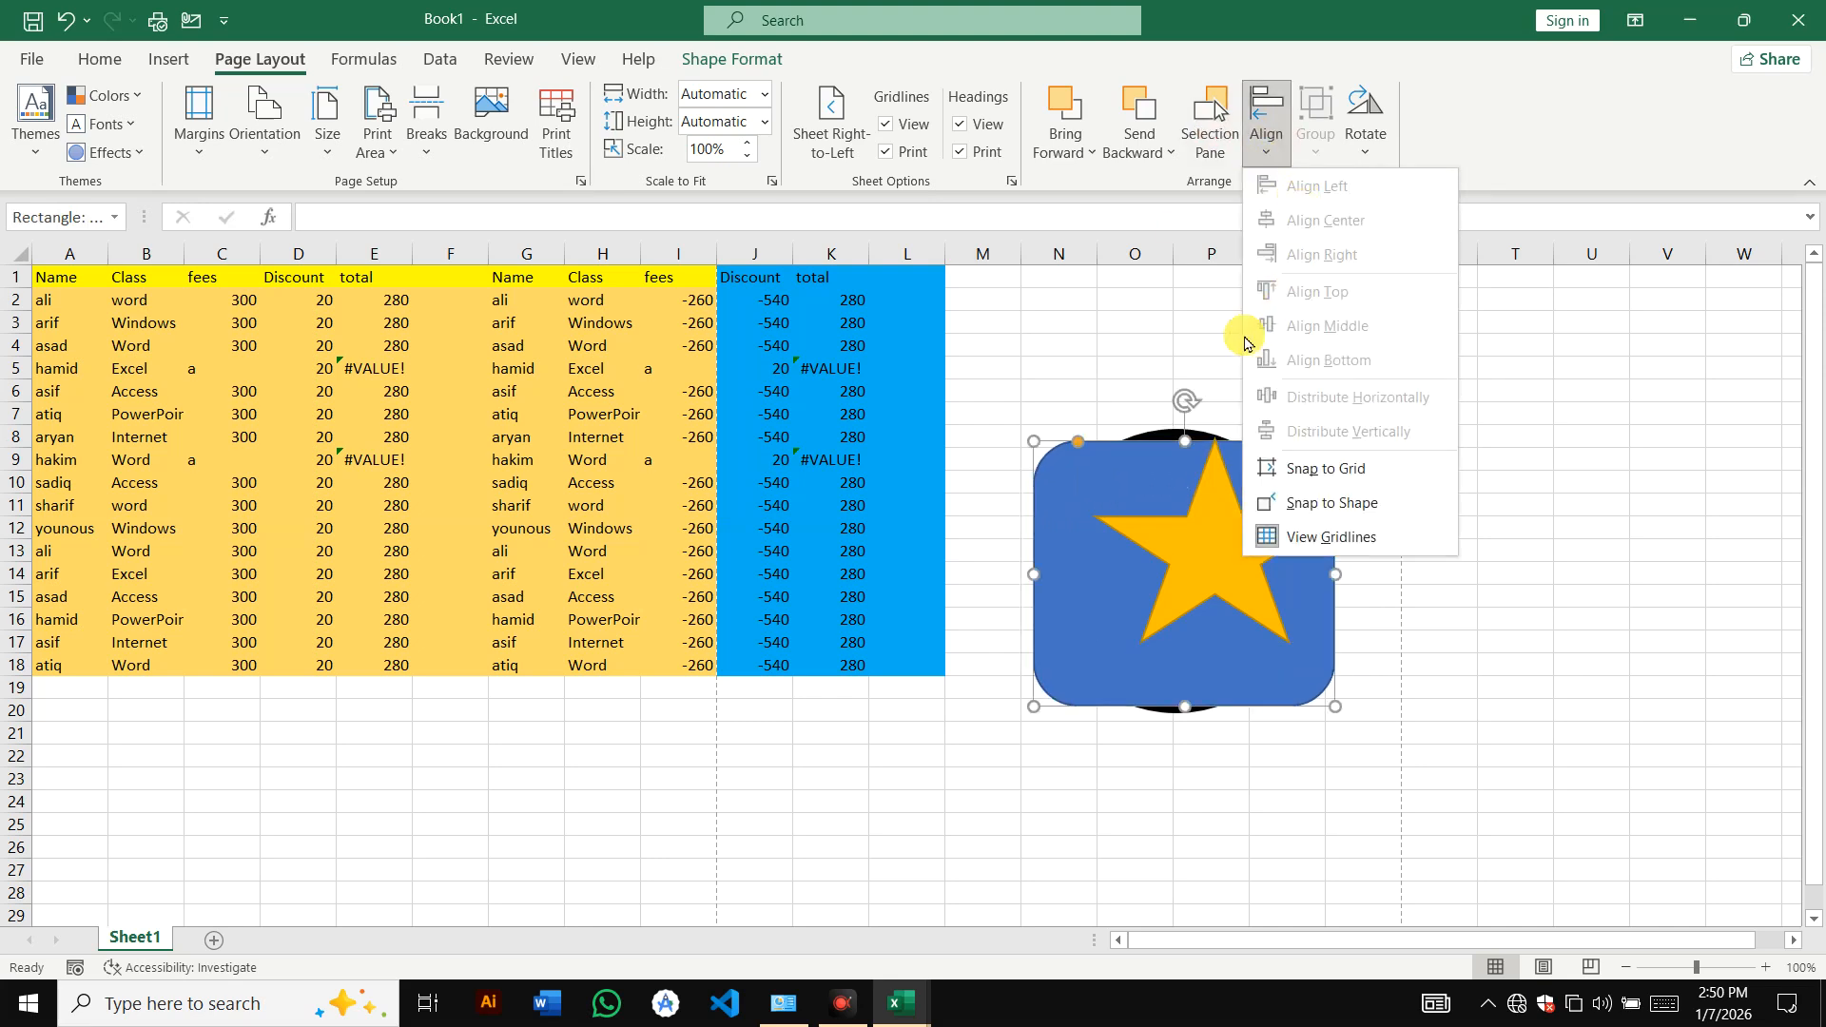
pyautogui.click(1252, 624)
pyautogui.moveTo(1187, 582); pyautogui.dragTo(839, 567)
pyautogui.click(1252, 539)
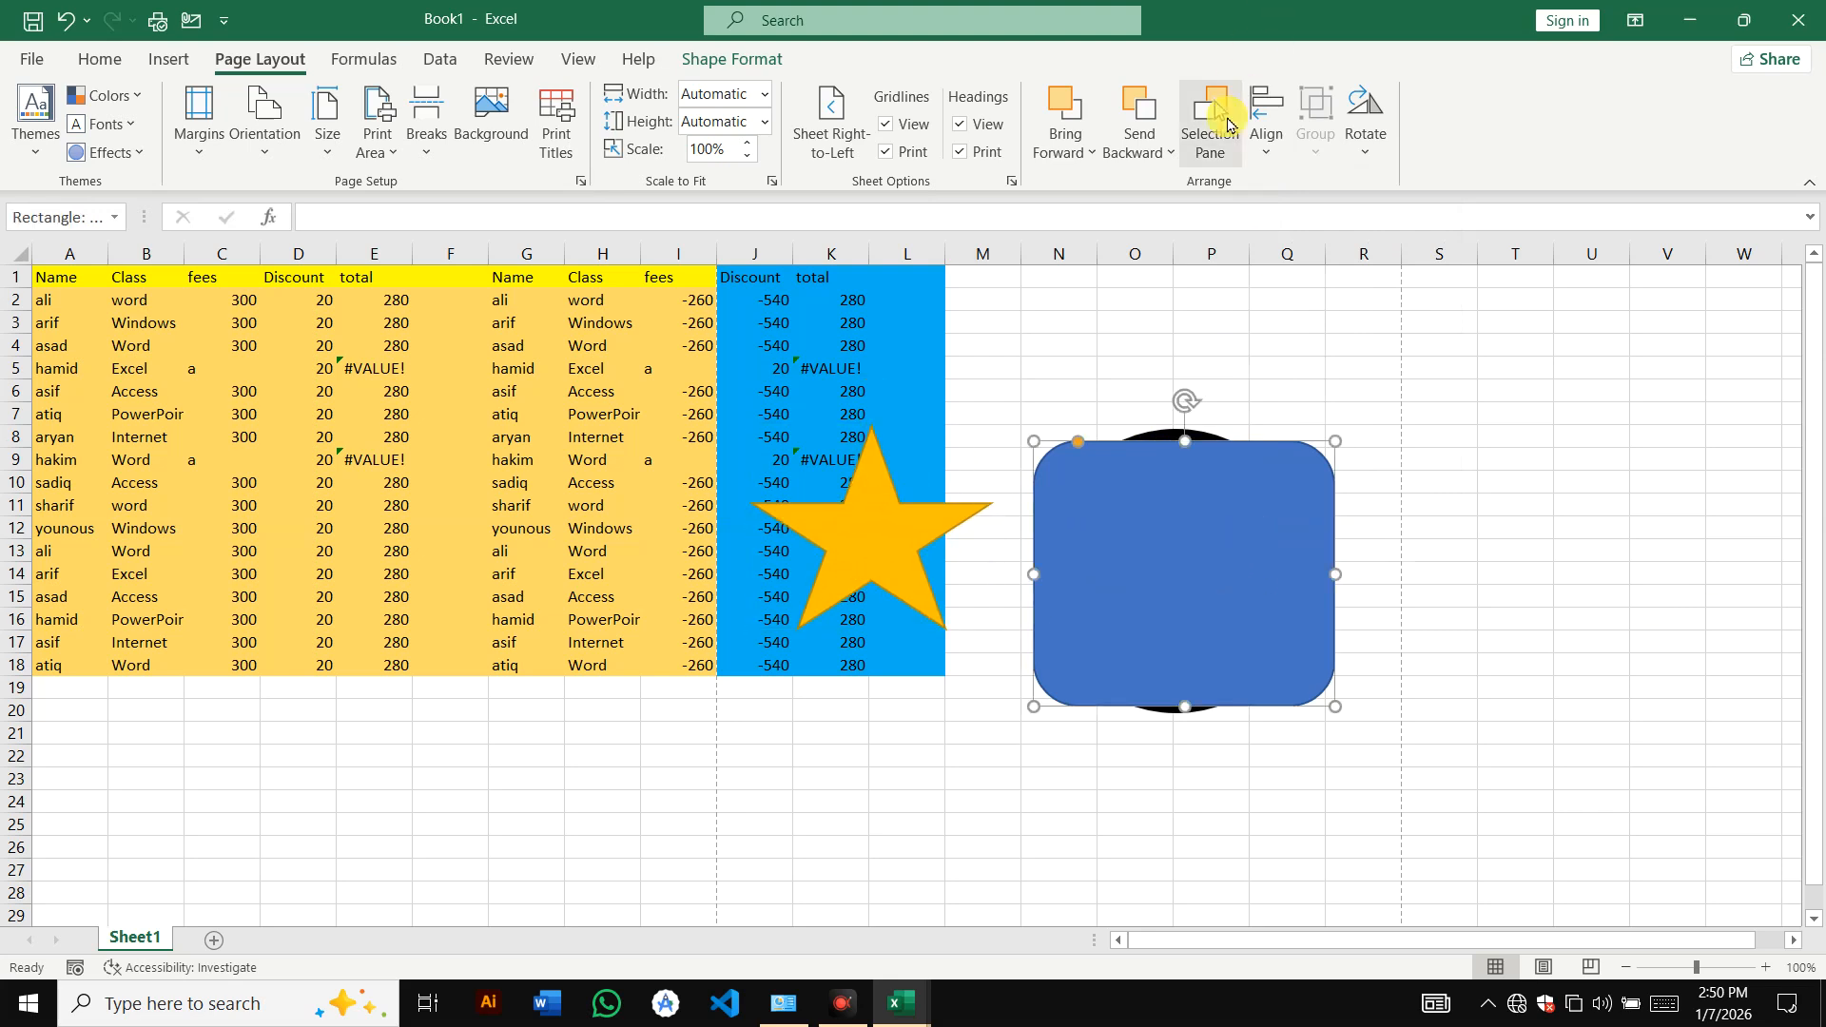
pyautogui.click(1277, 162)
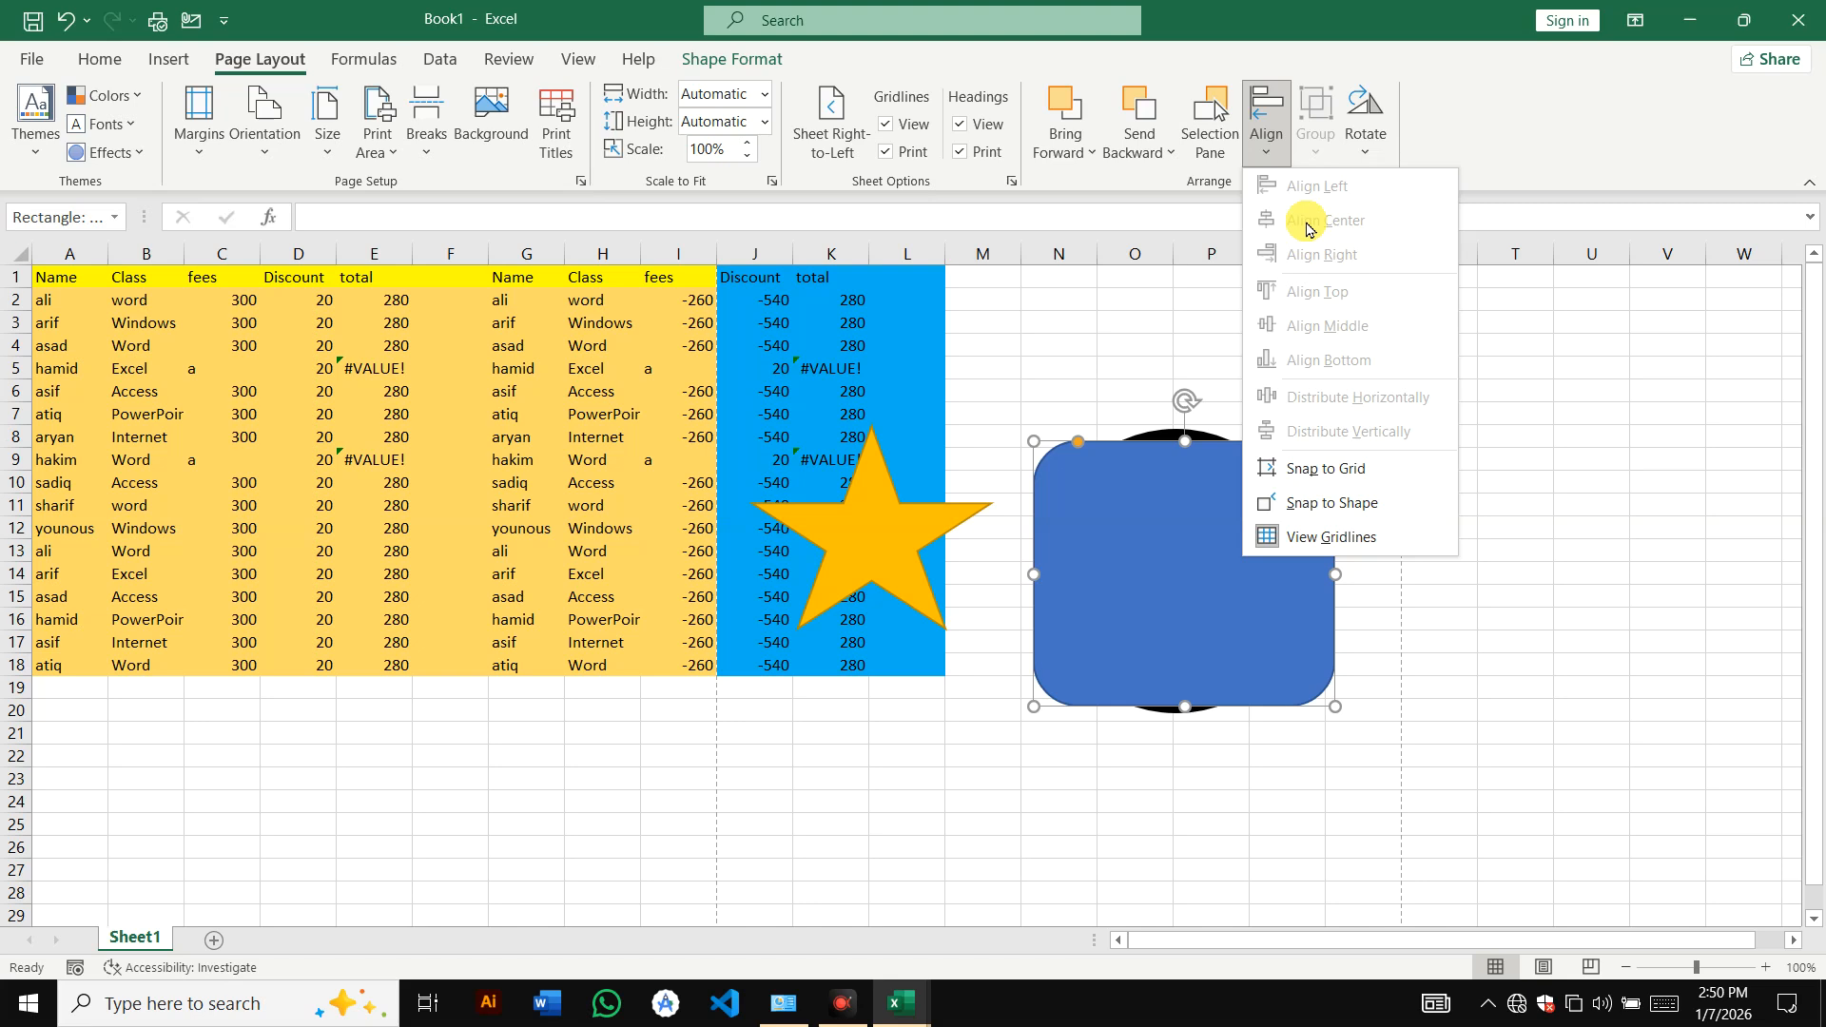
pyautogui.click(1075, 612)
pyautogui.moveTo(1090, 601)
pyautogui.mouseDown()
pyautogui.moveTo(1097, 567)
pyautogui.moveTo(1117, 613)
pyautogui.mouseUp()
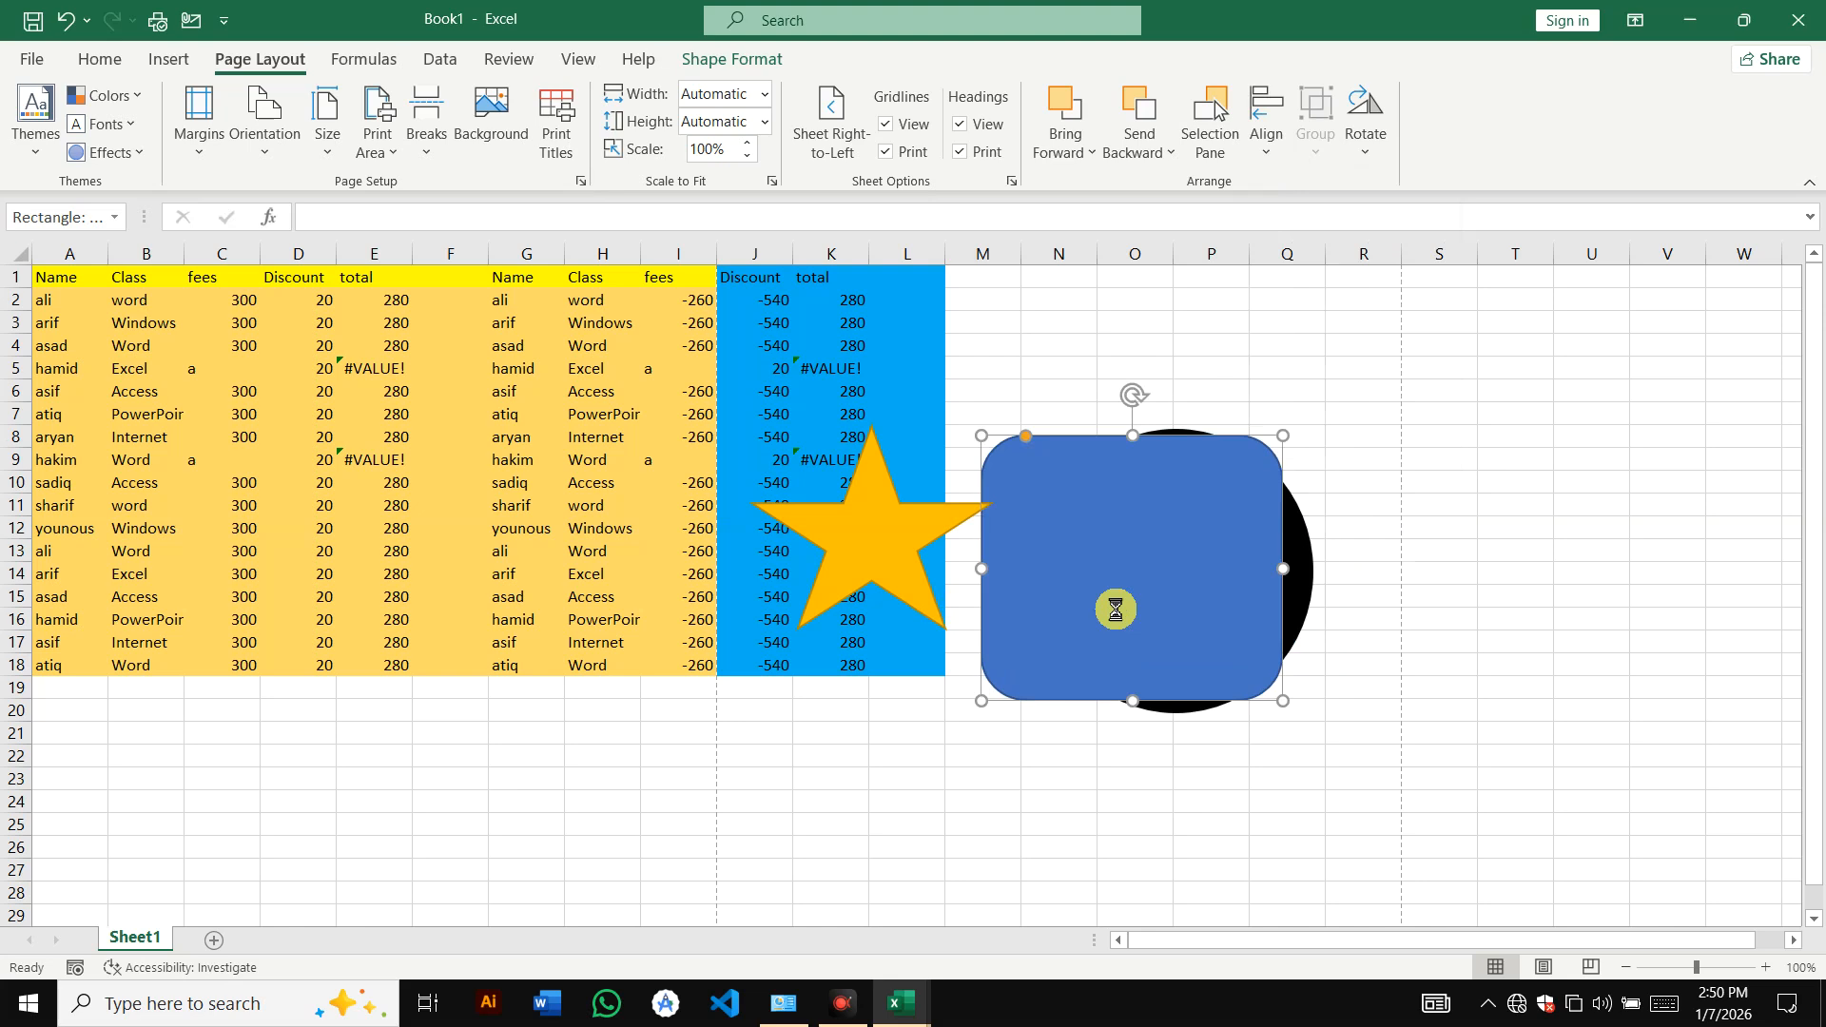
# - In a new blank workbook, draw a snip-and-round corner rectangle about 4.38" wide and 3.28" high, and check its alignment options
pyautogui.click(249, 59)
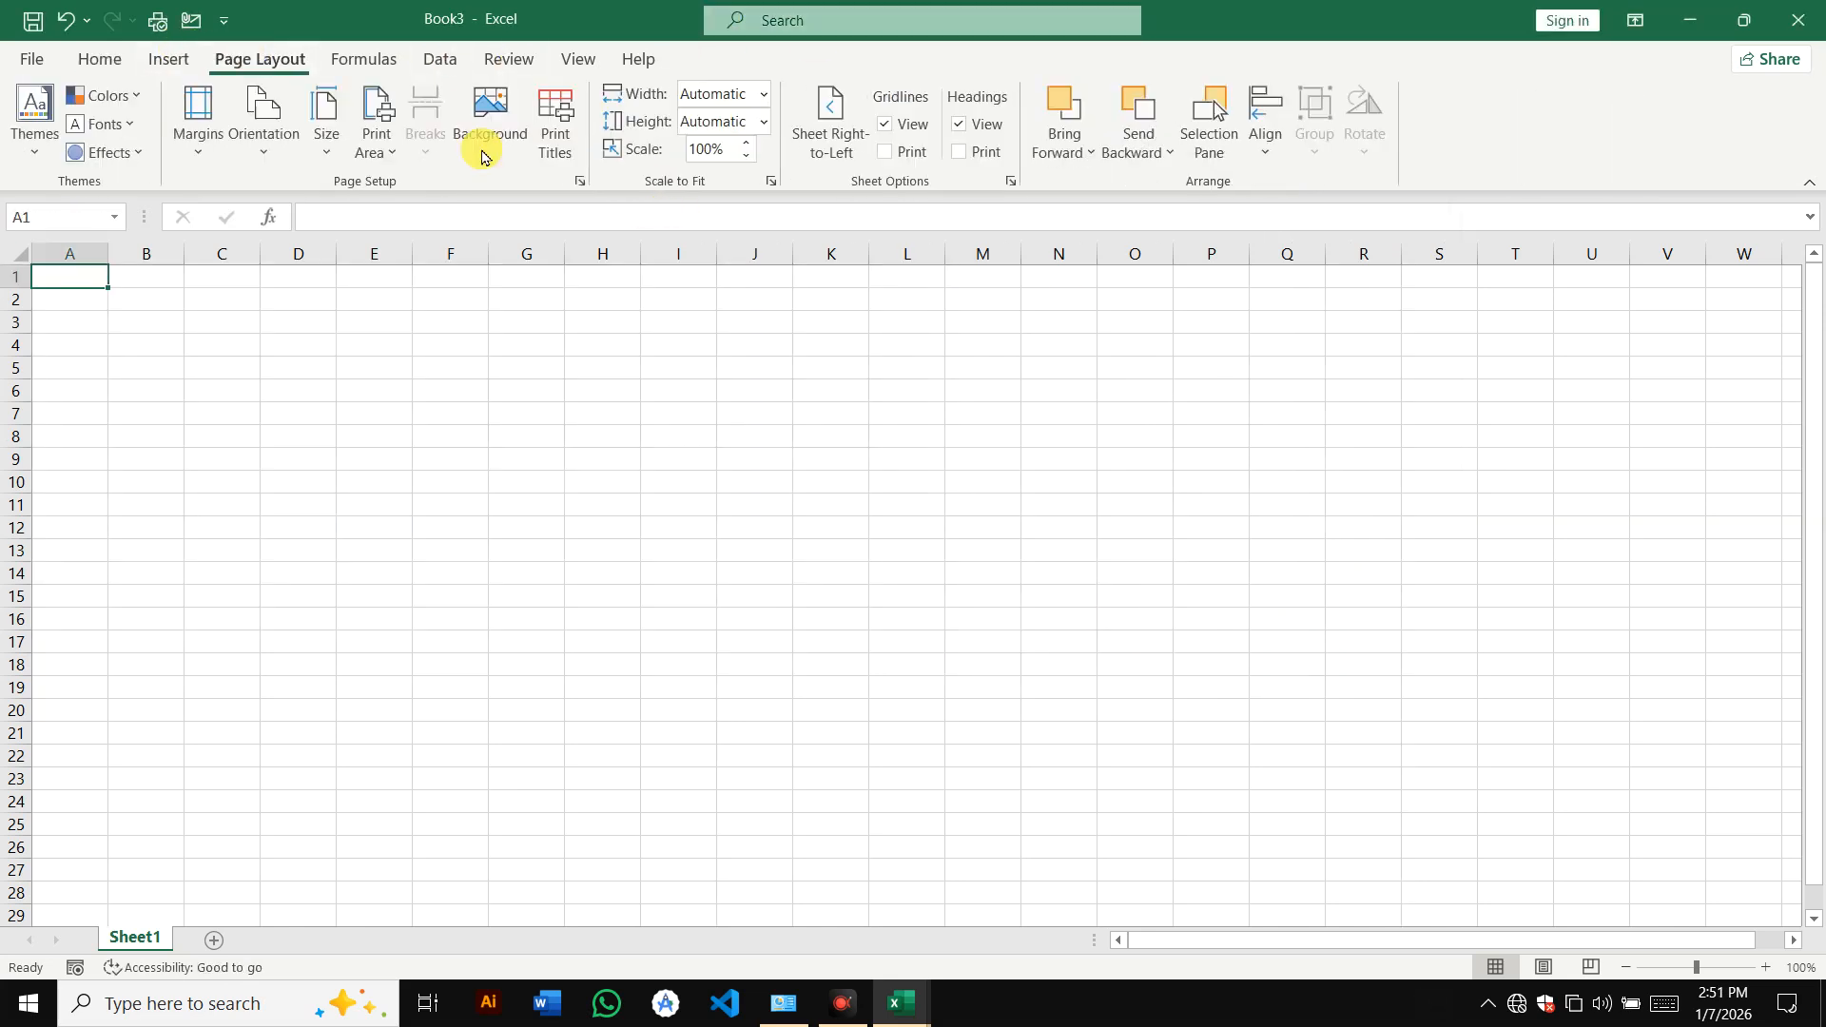
pyautogui.click(168, 59)
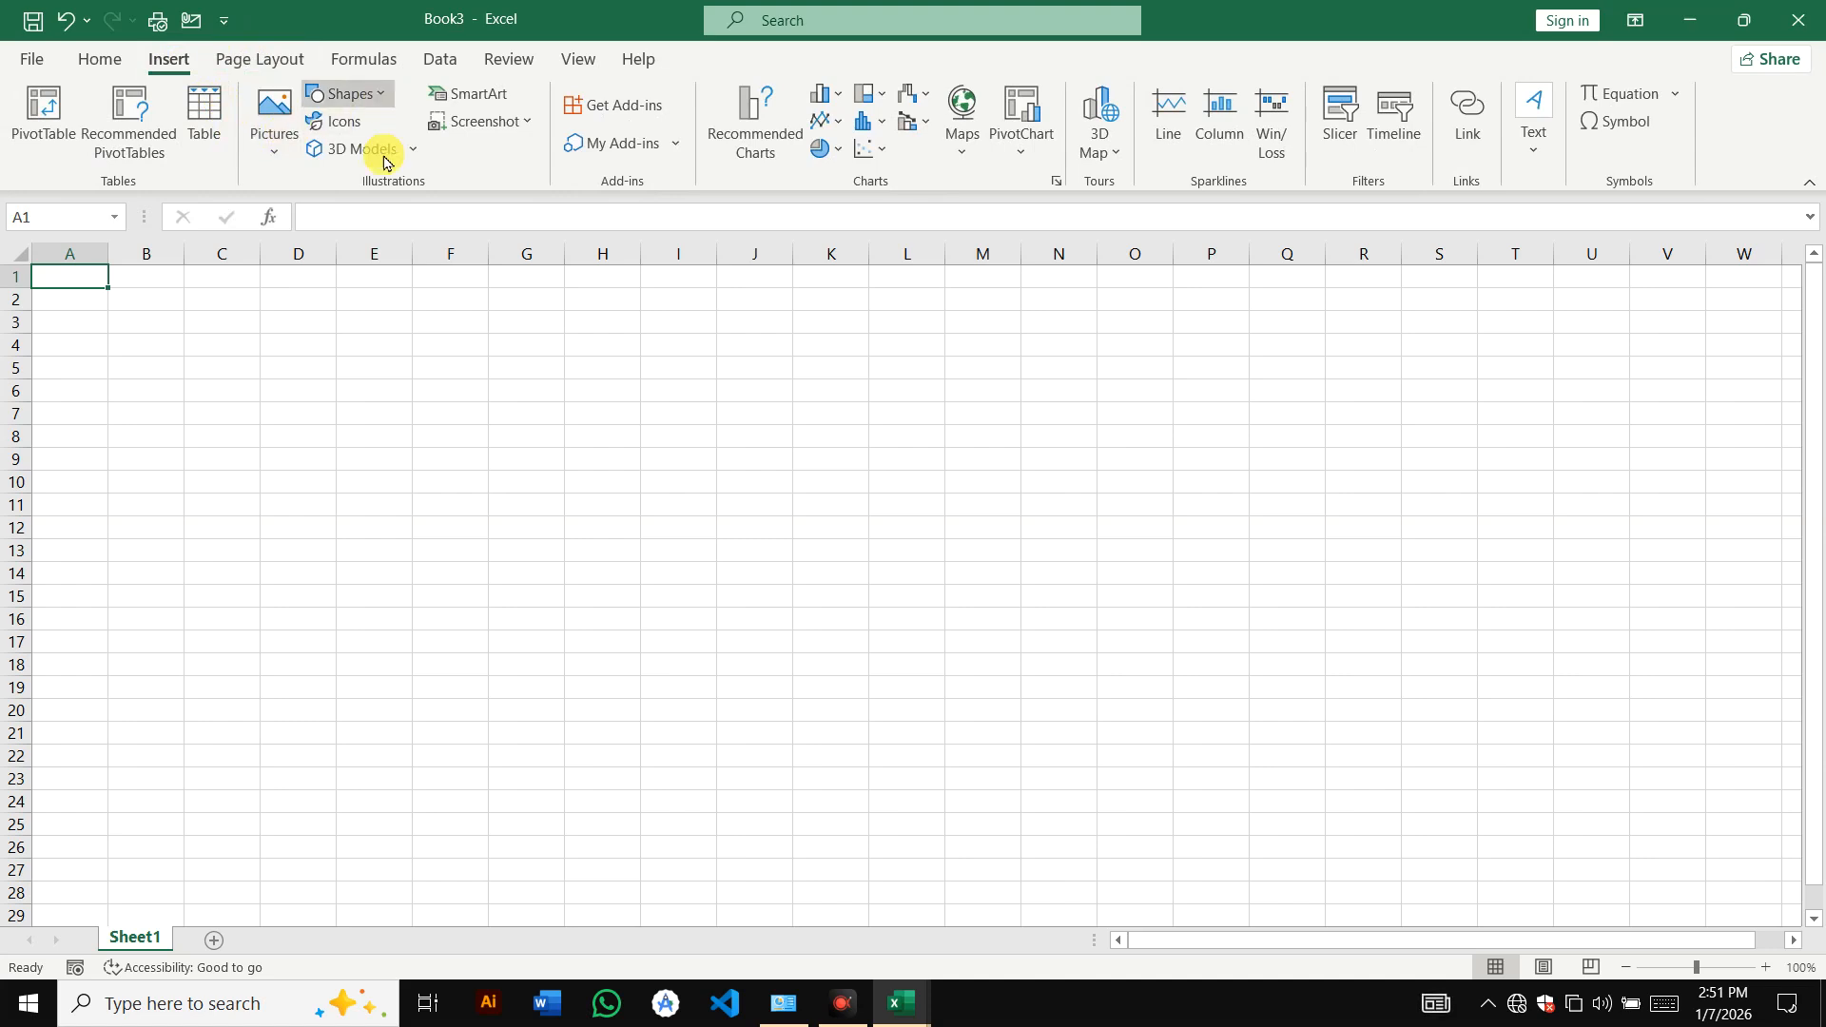
pyautogui.click(385, 107)
pyautogui.click(428, 321)
pyautogui.moveTo(489, 351); pyautogui.dragTo(992, 728)
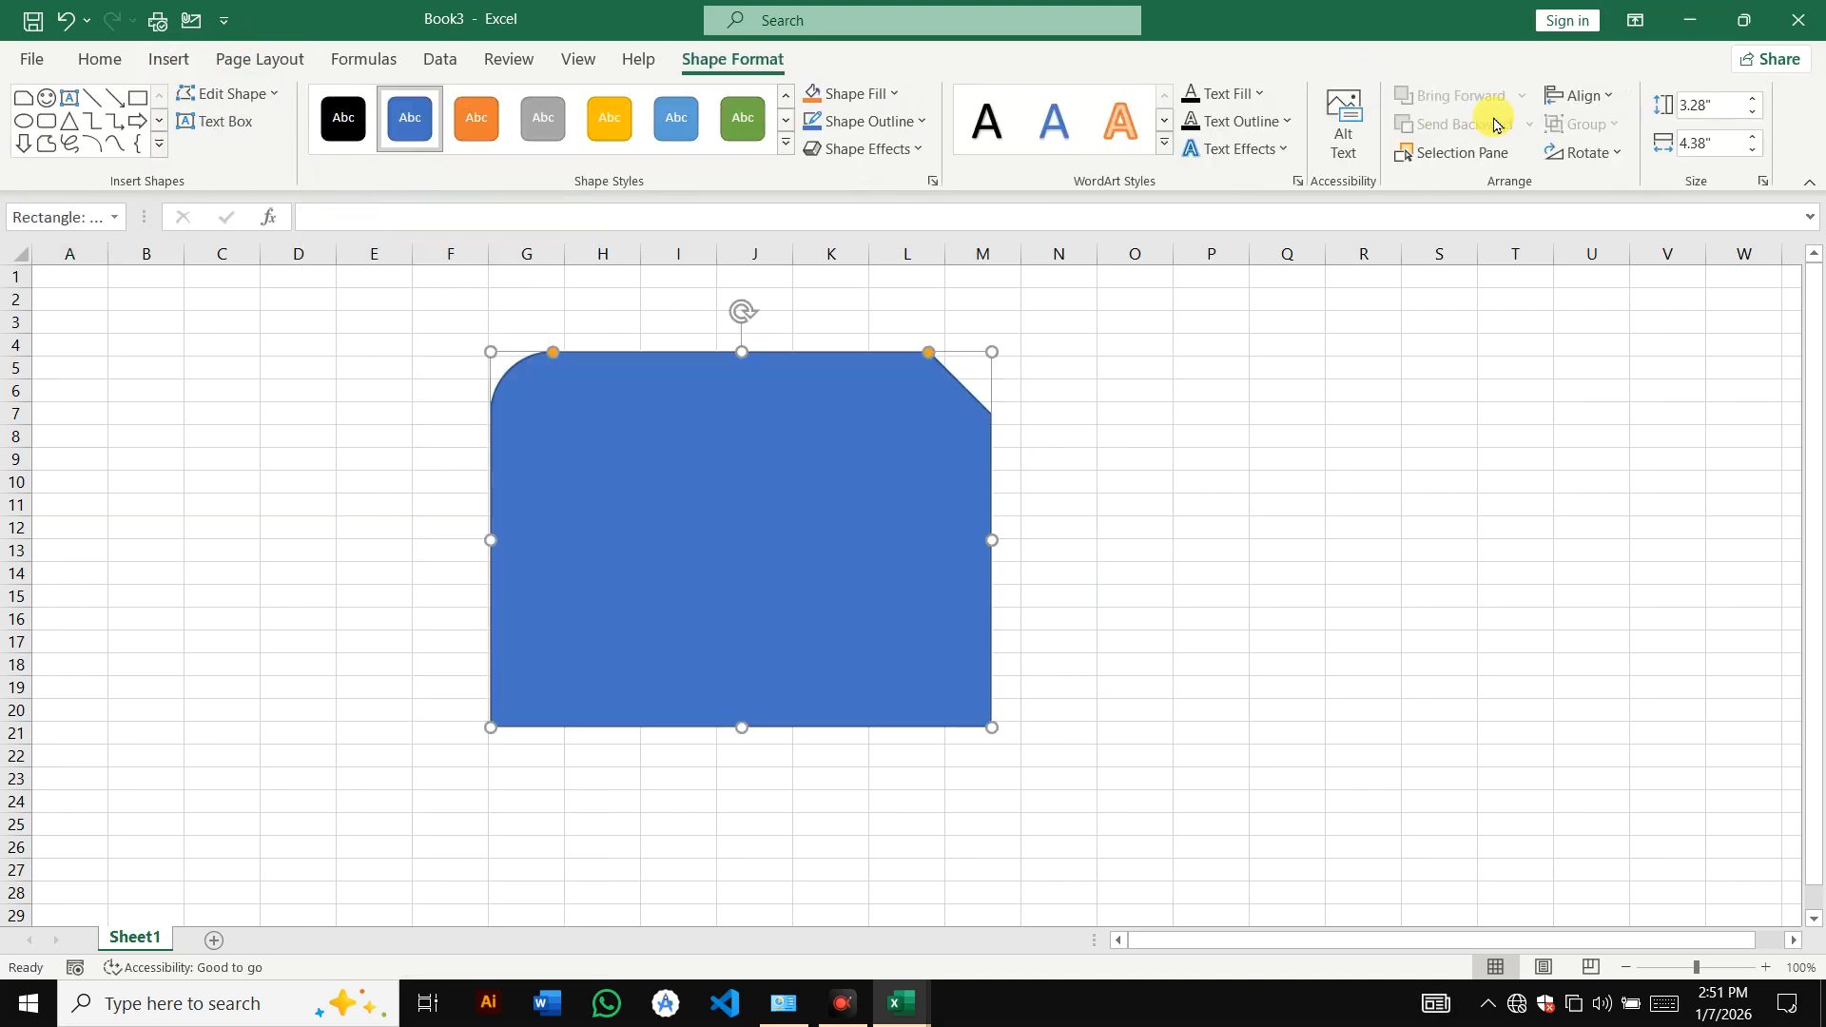
pyautogui.click(1583, 99)
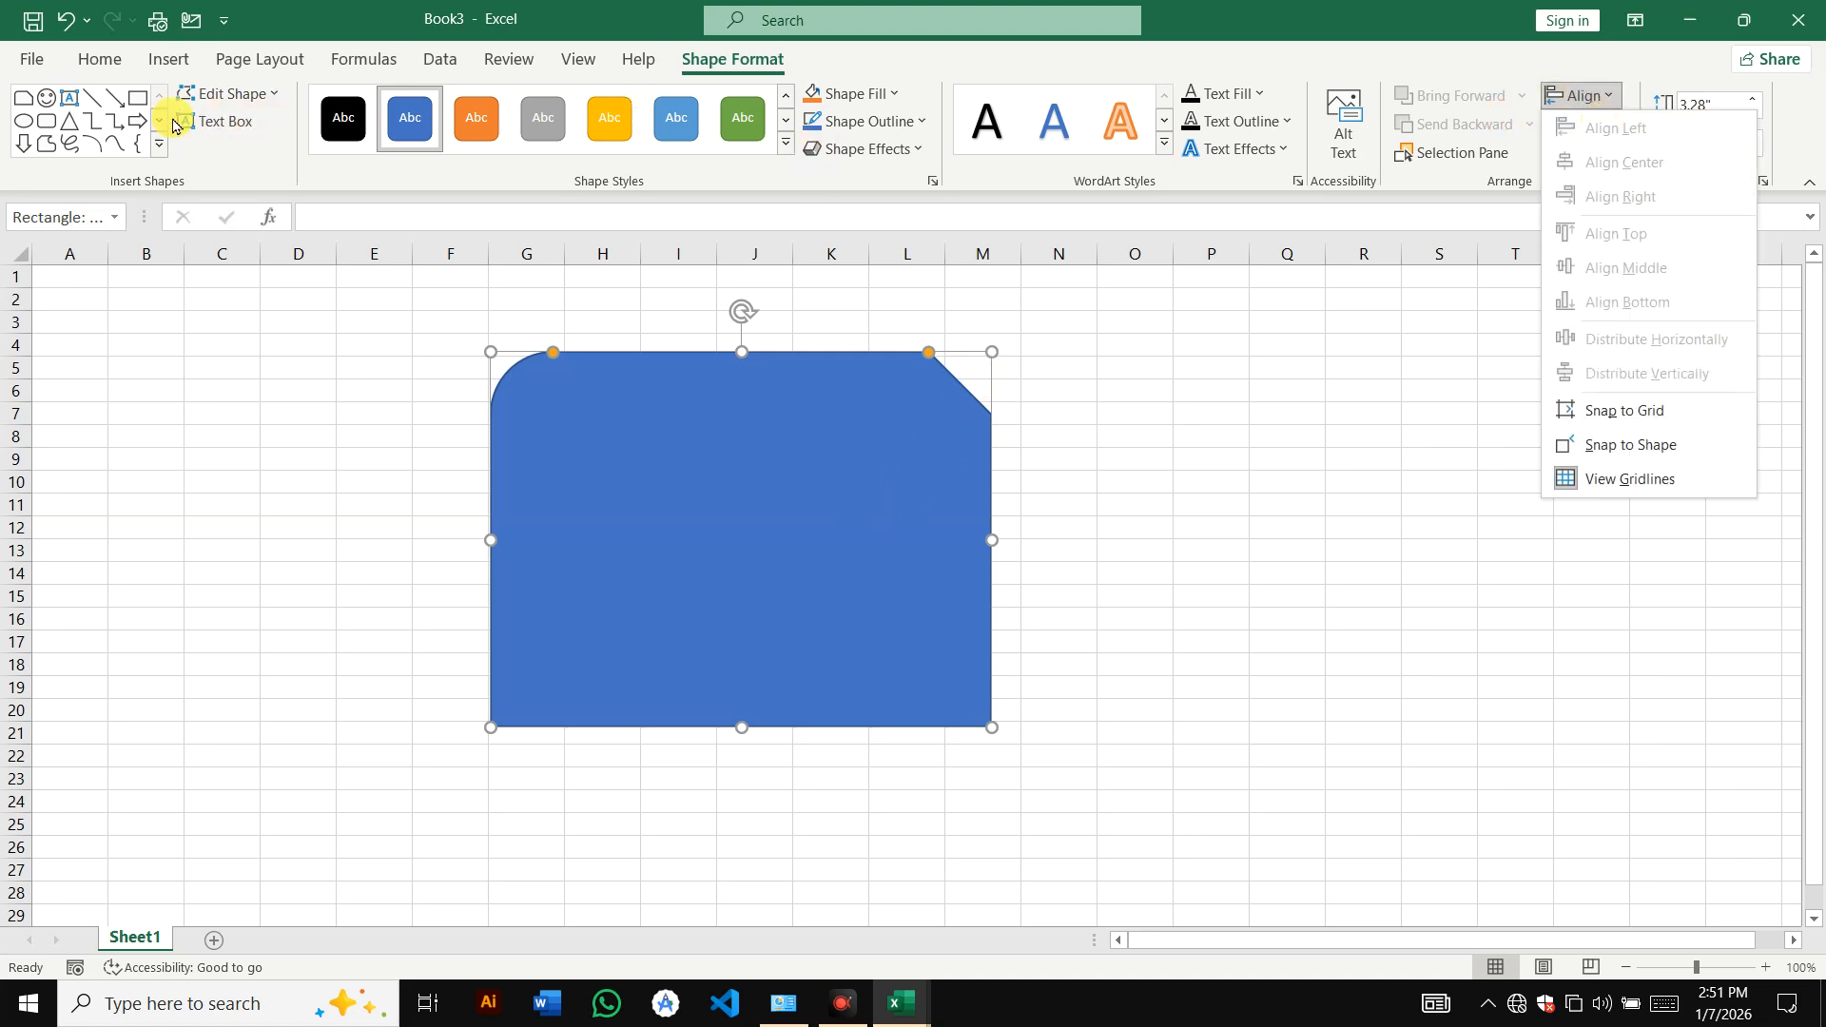
# - Insert the Ethical Hacker picture 07e1fca8-e53c-485c-86de-9b7e14f0846b from the Pictures folder and check its alignment options
pyautogui.click(160, 61)
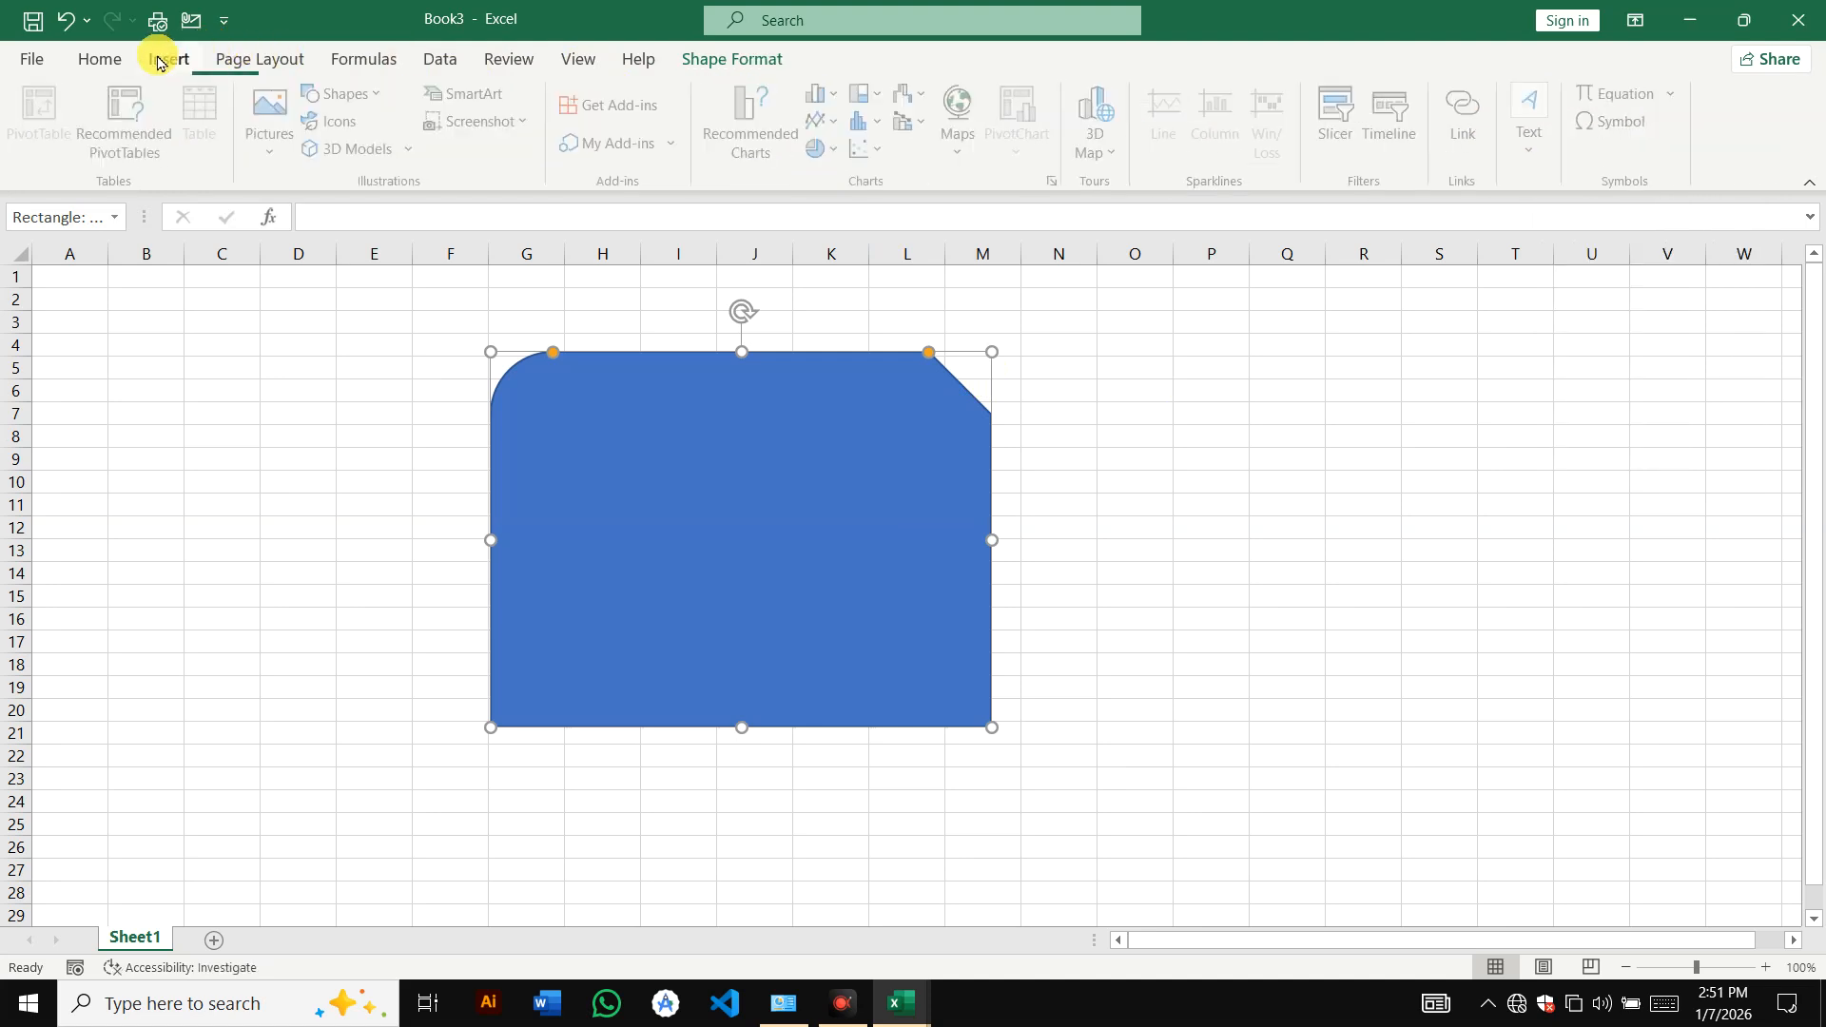
pyautogui.click(275, 141)
pyautogui.click(396, 222)
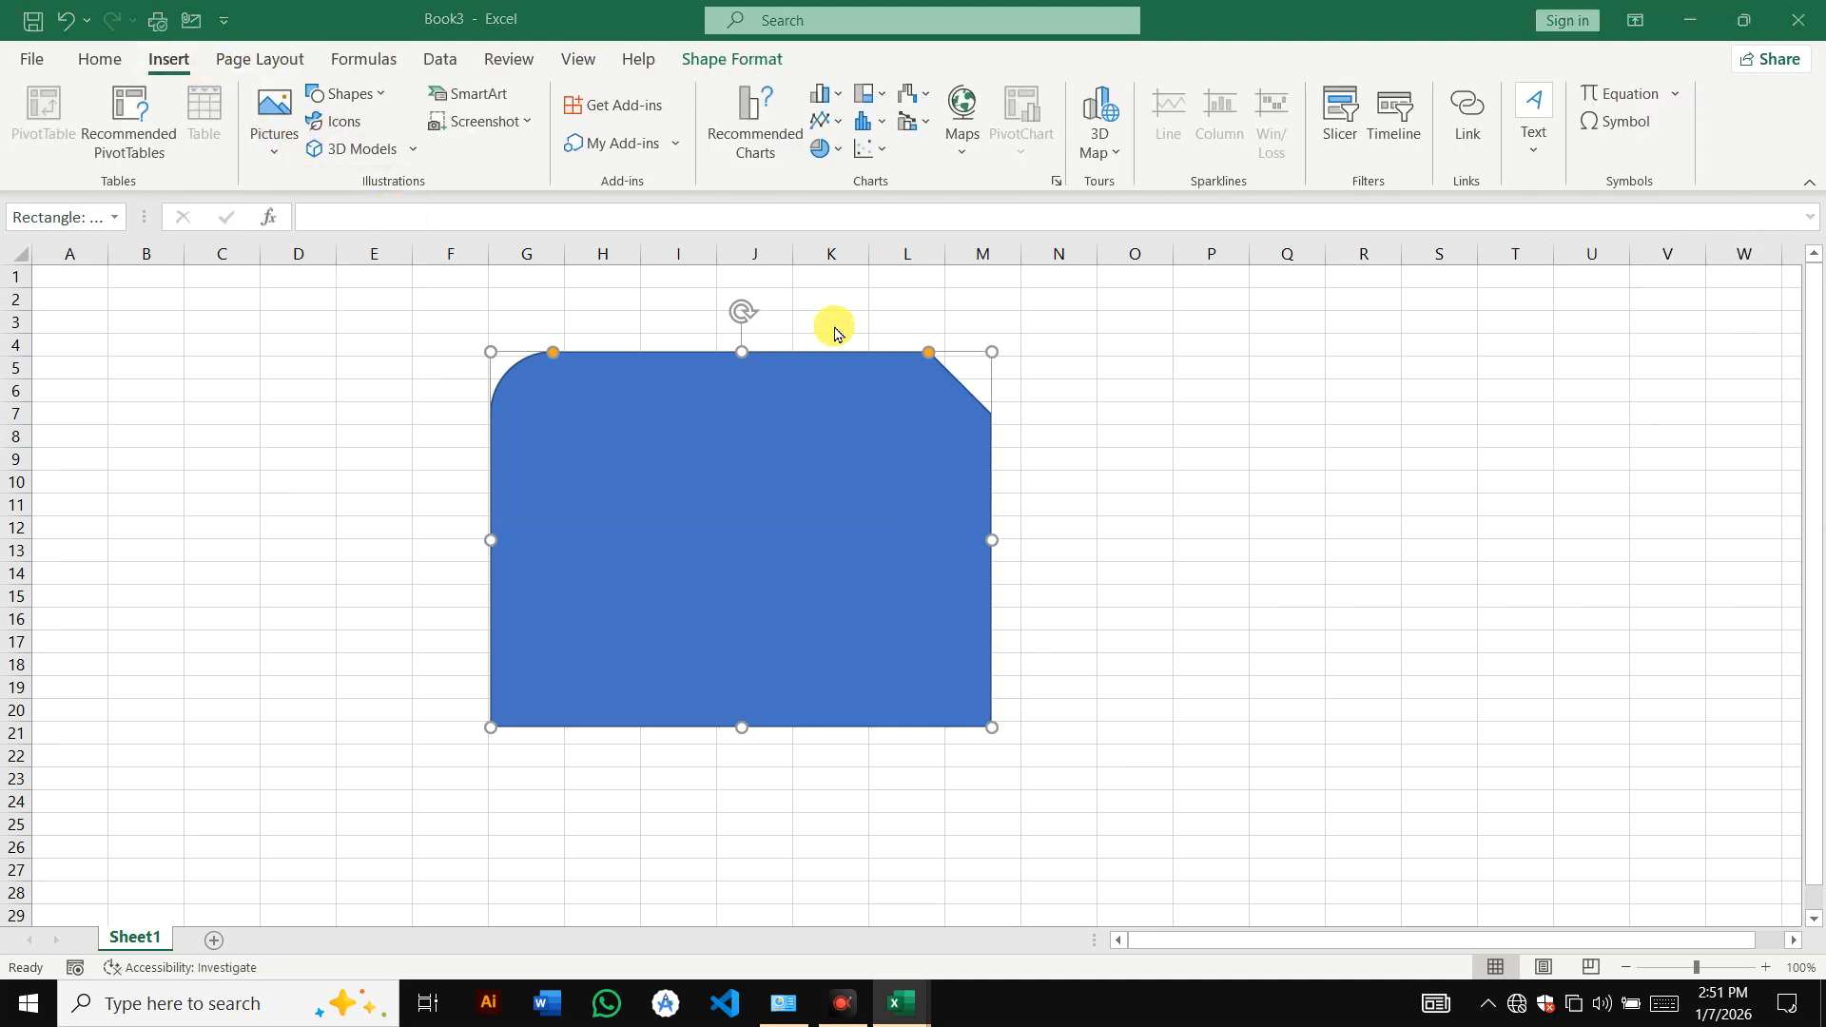
pyautogui.click(699, 394)
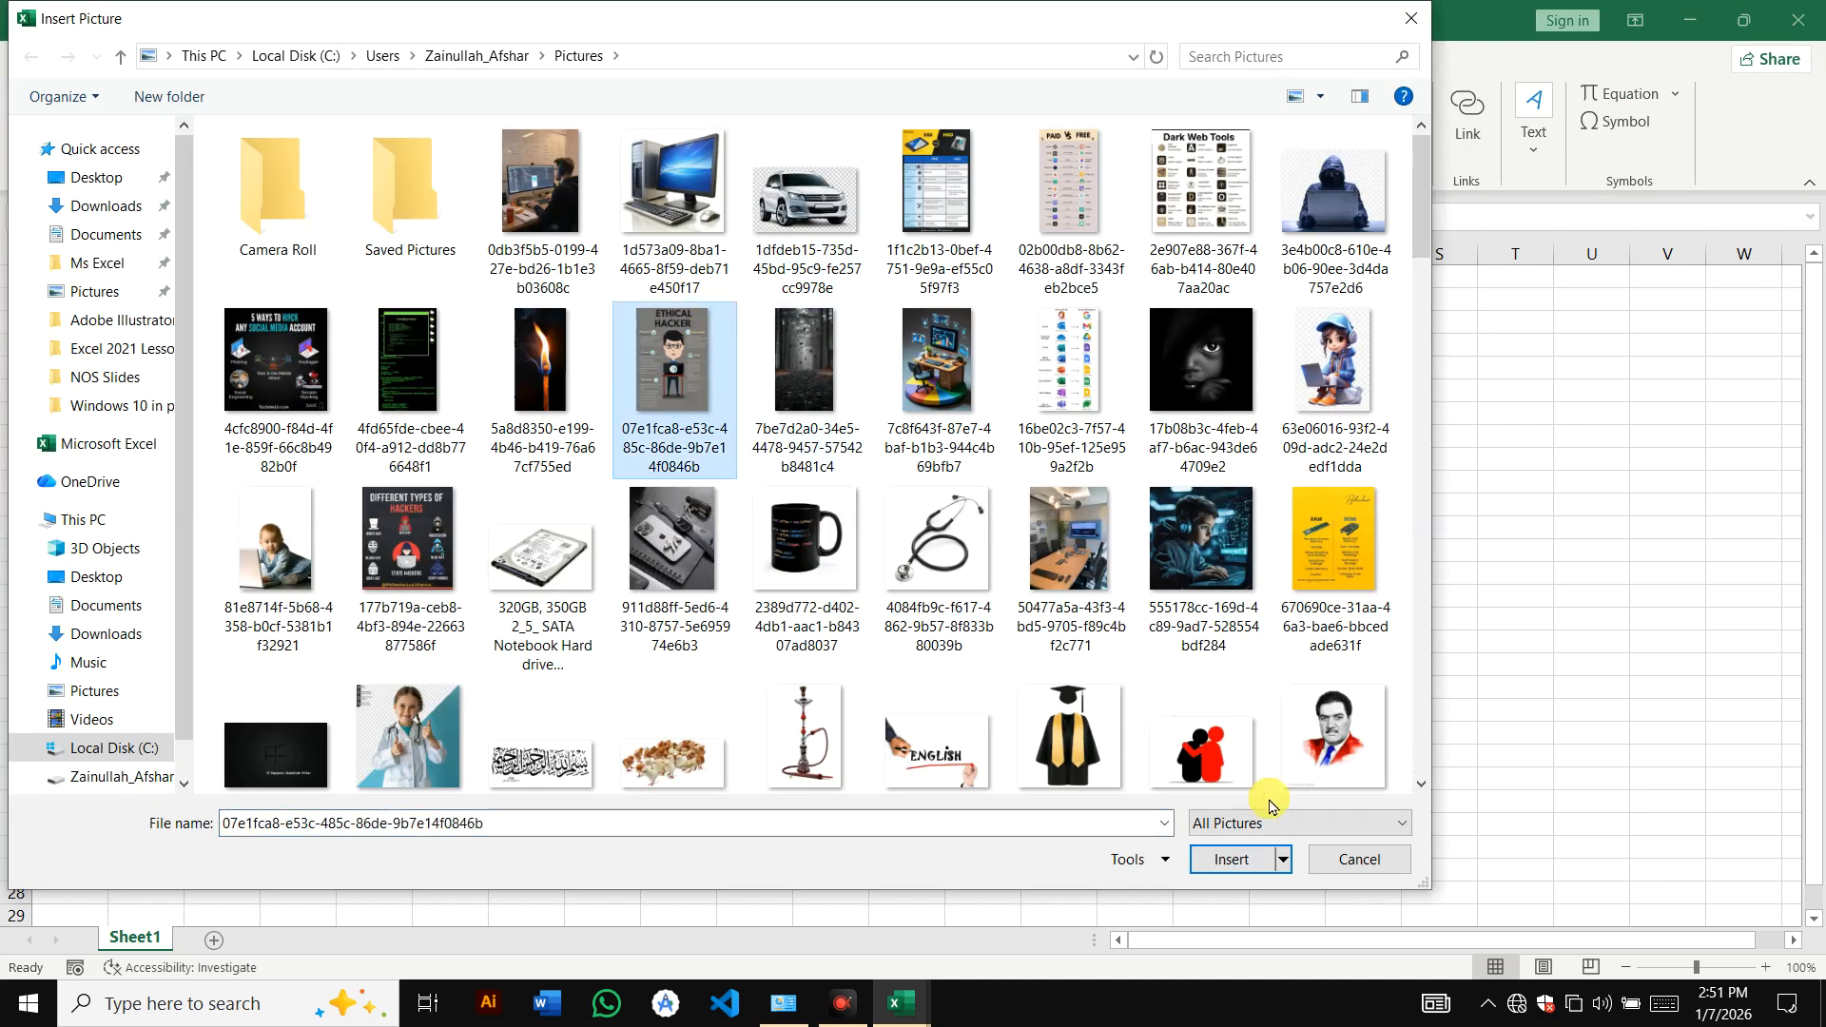
pyautogui.click(1224, 861)
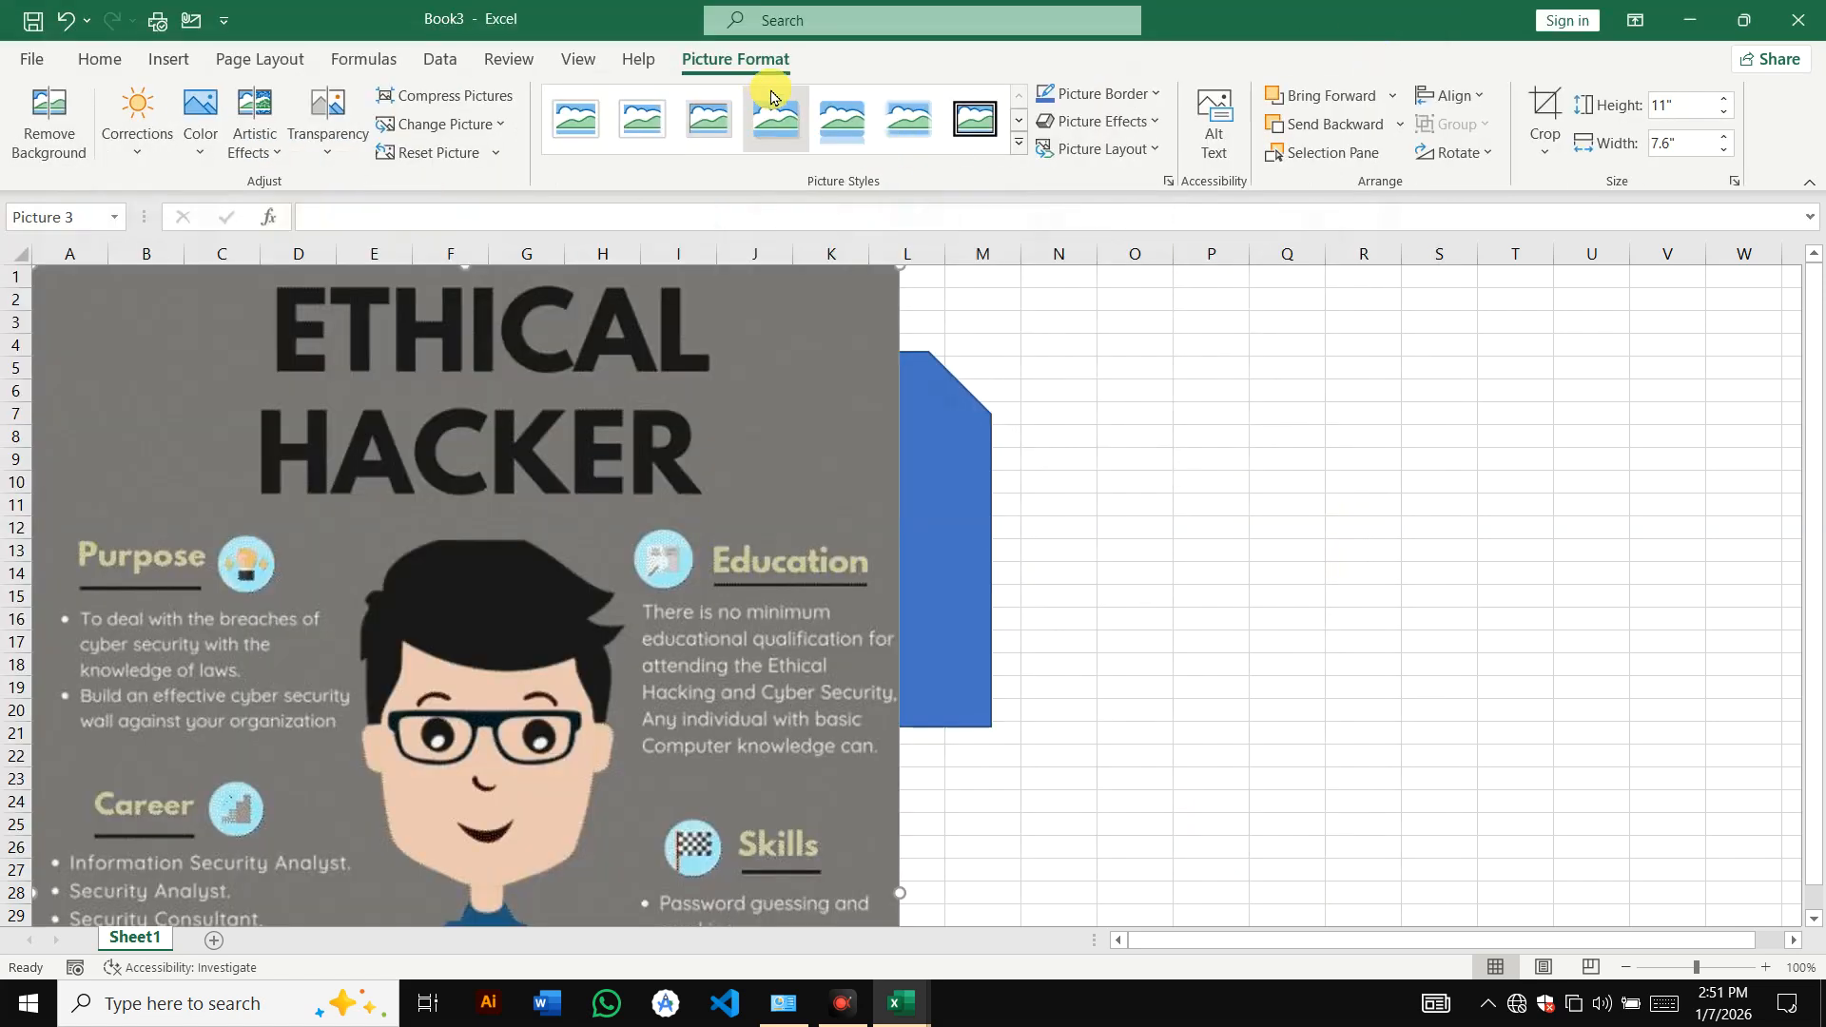
pyautogui.click(257, 58)
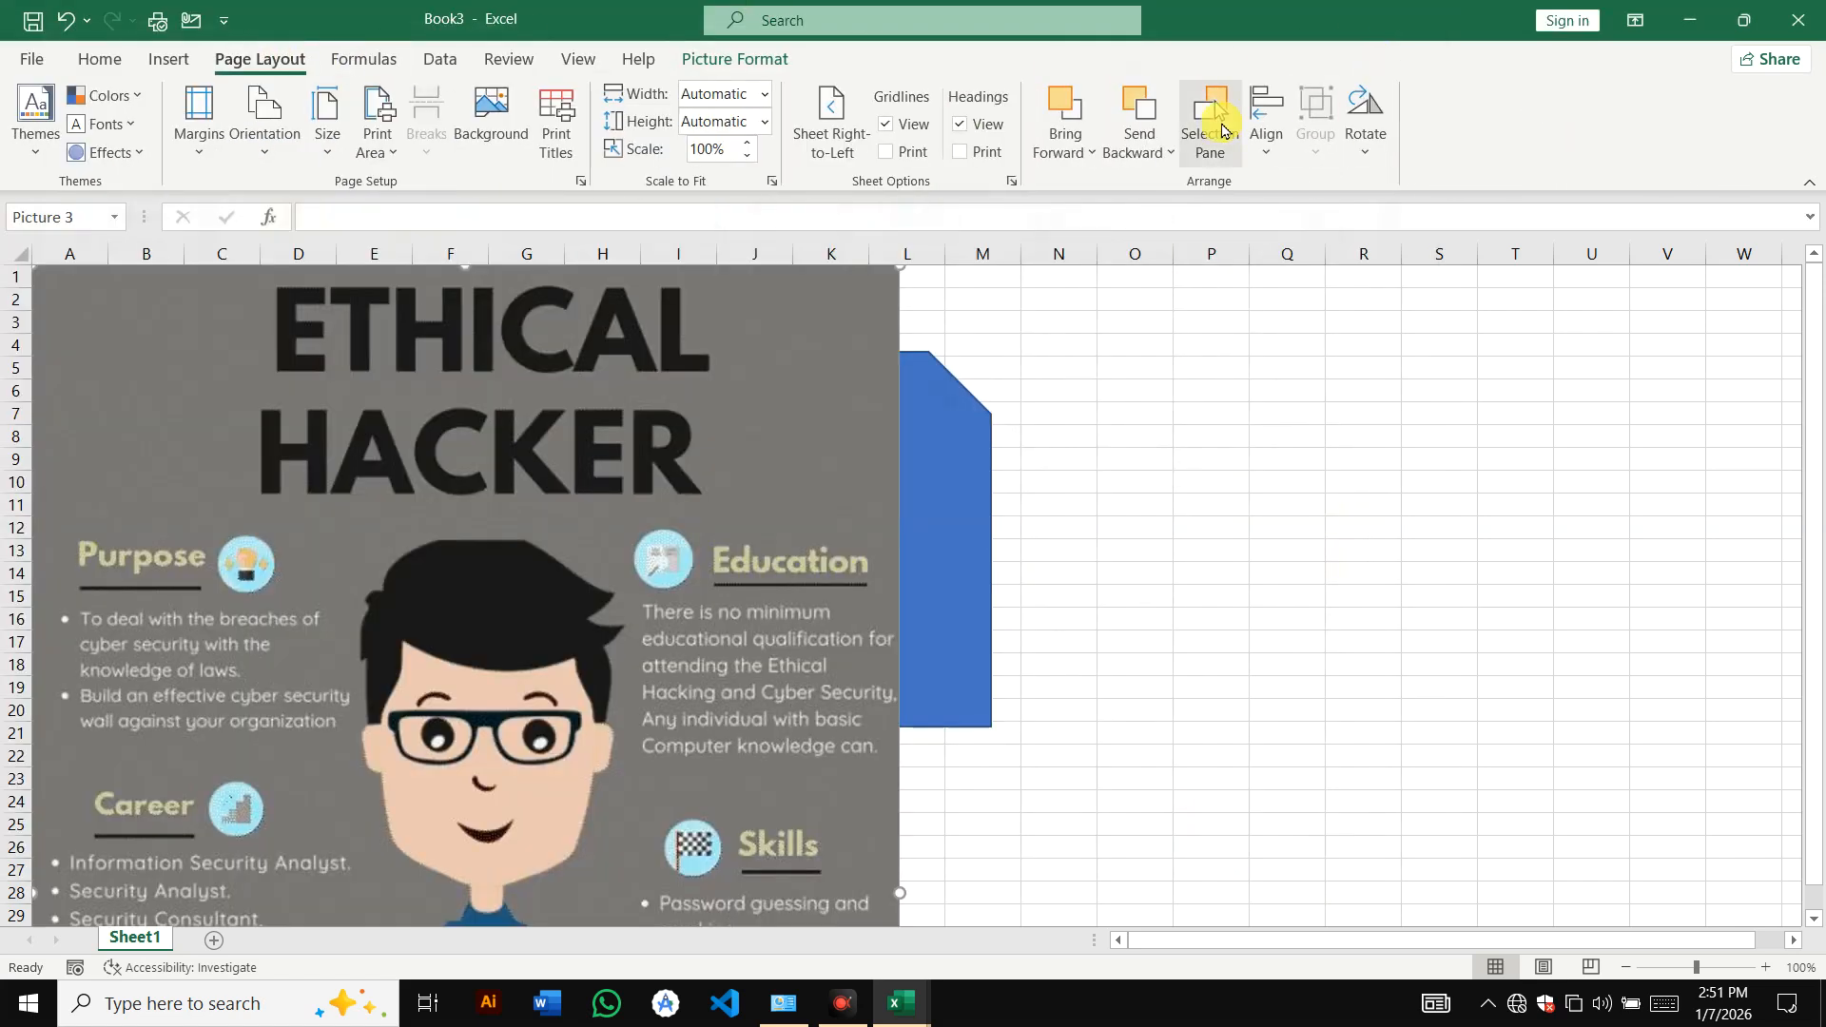
pyautogui.click(1287, 158)
# - Delete the picture and the blue shape from Book3, and close that workbook without saving
pyautogui.click(1006, 413)
pyautogui.moveTo(877, 459); pyautogui.dragTo(931, 677)
pyautogui.moveTo(956, 484); pyautogui.dragTo(797, 759)
pyautogui.press('Delete')
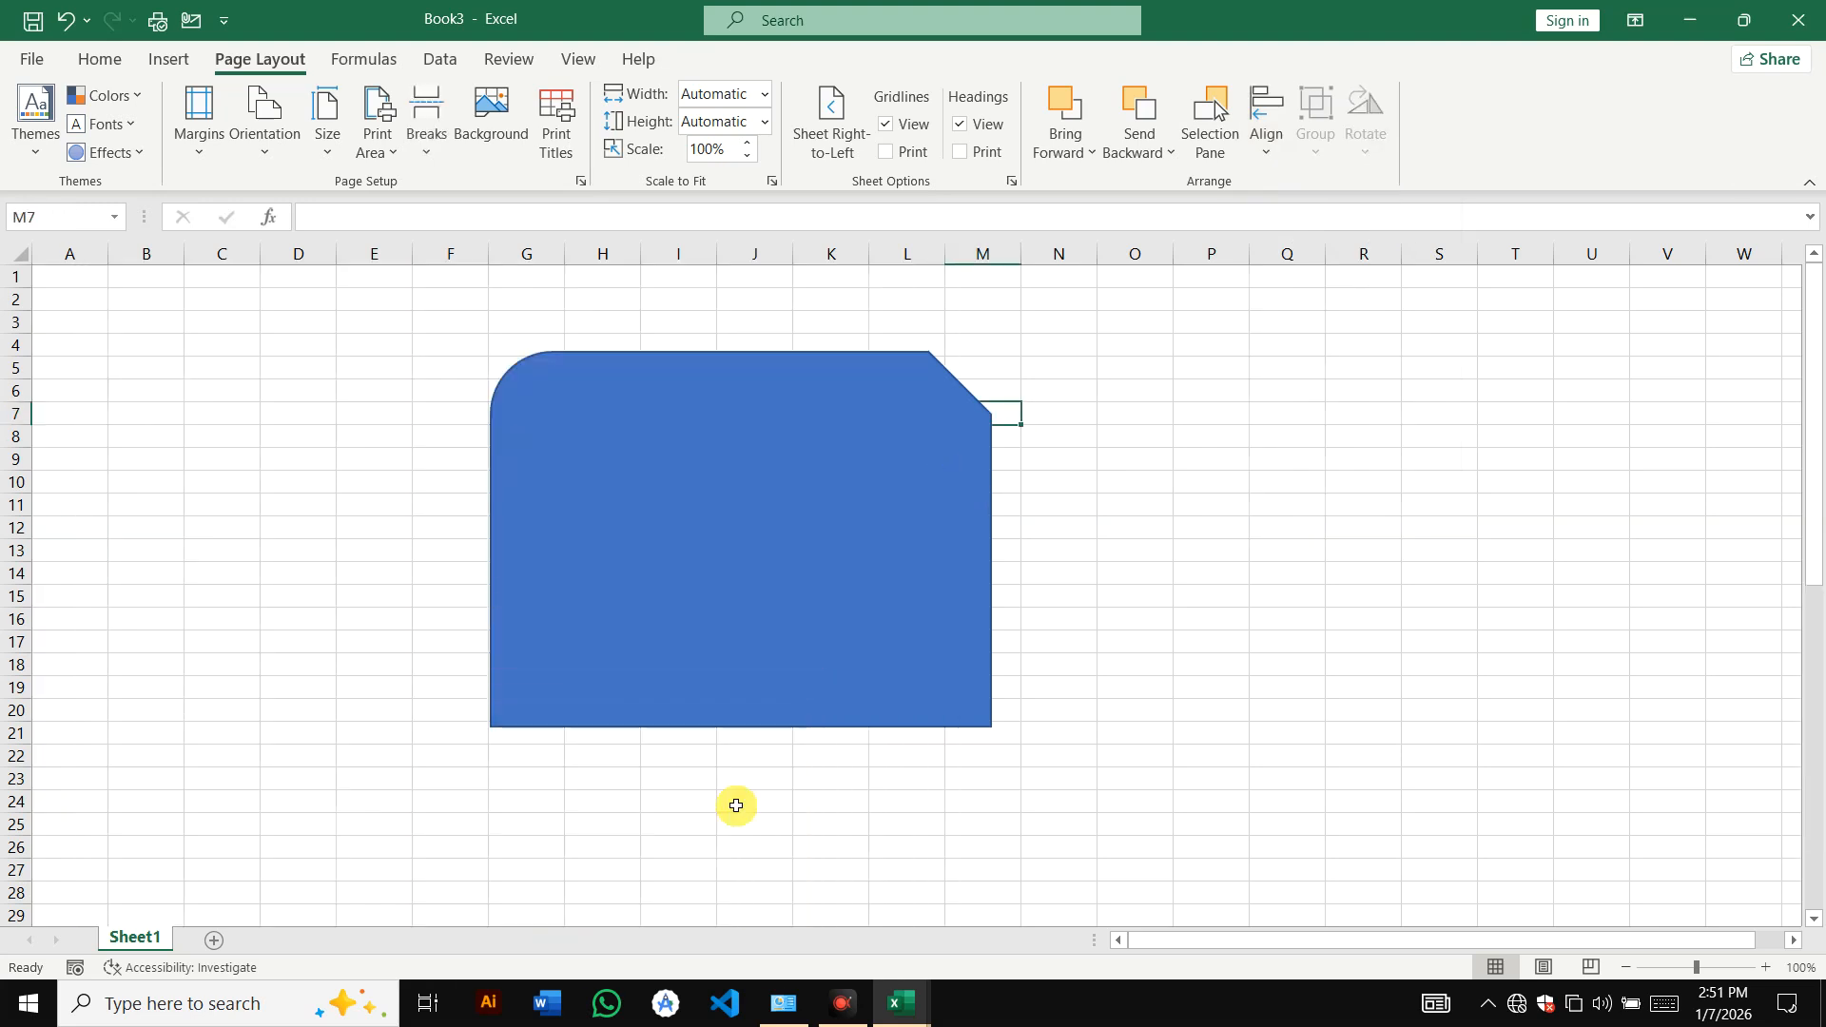
pyautogui.click(896, 525)
pyautogui.press('Delete')
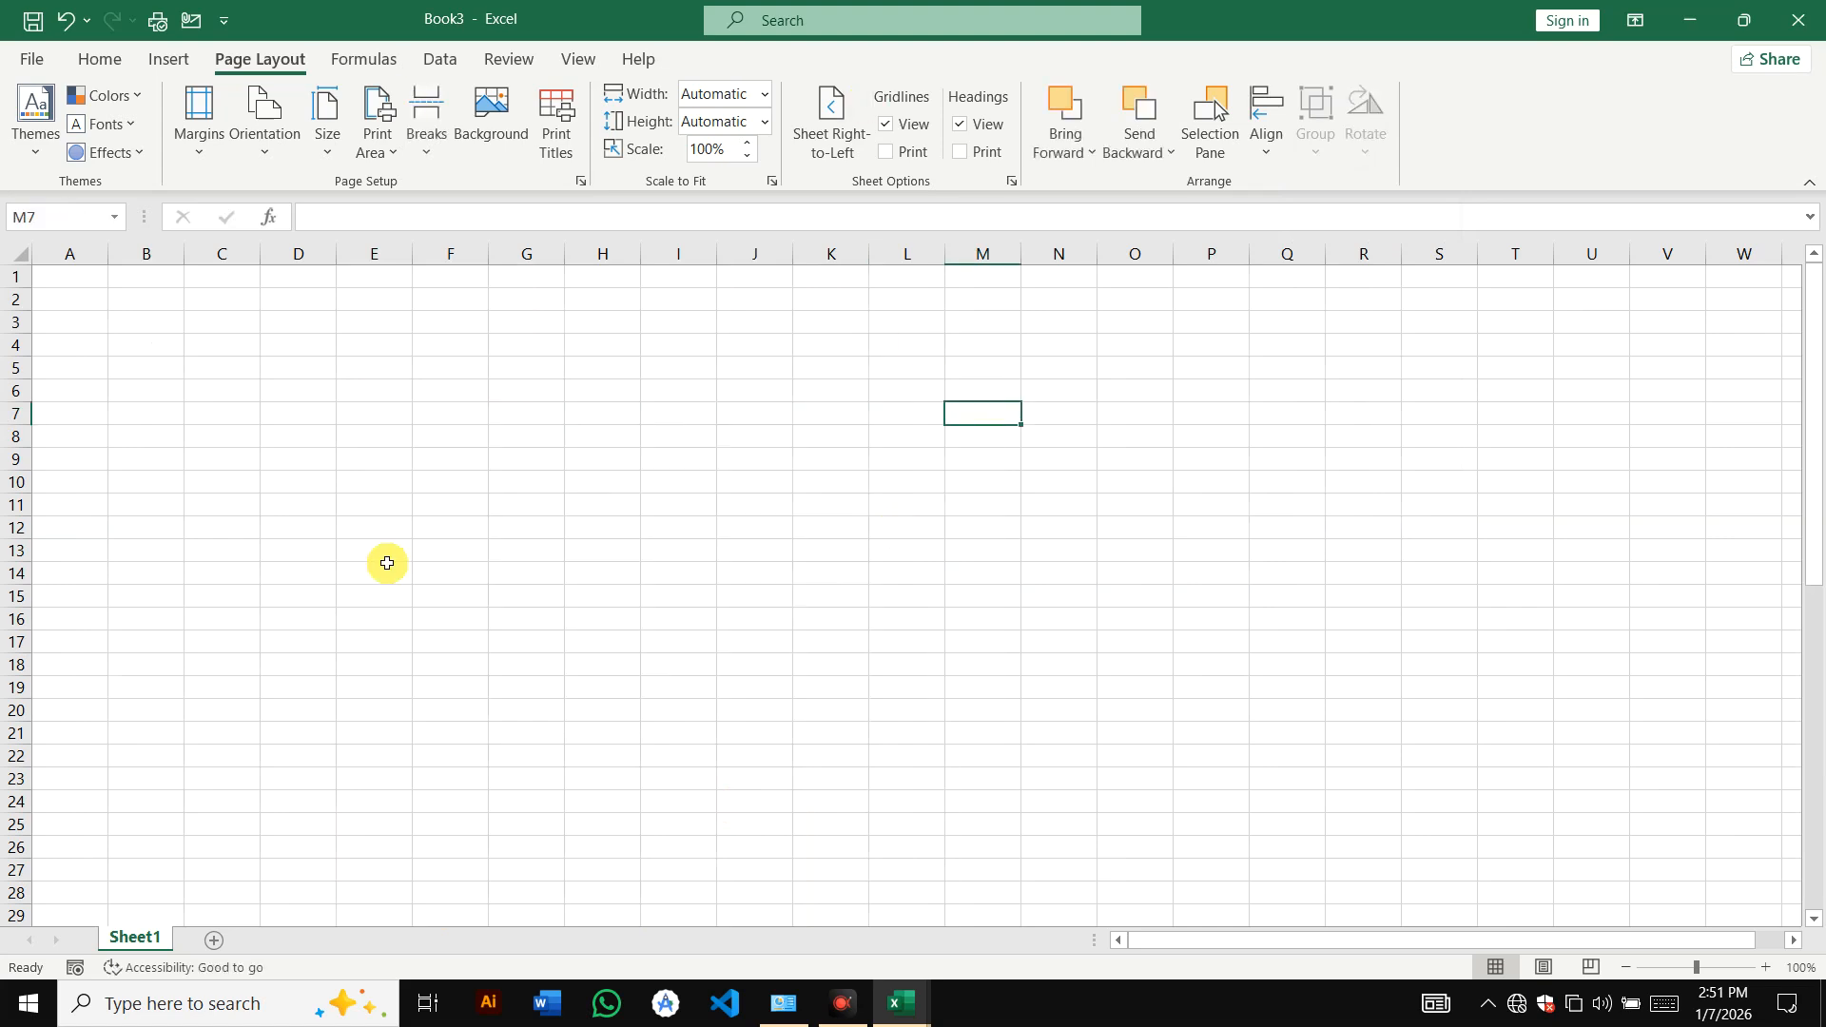
pyautogui.hotkey('ctrl', 'w')
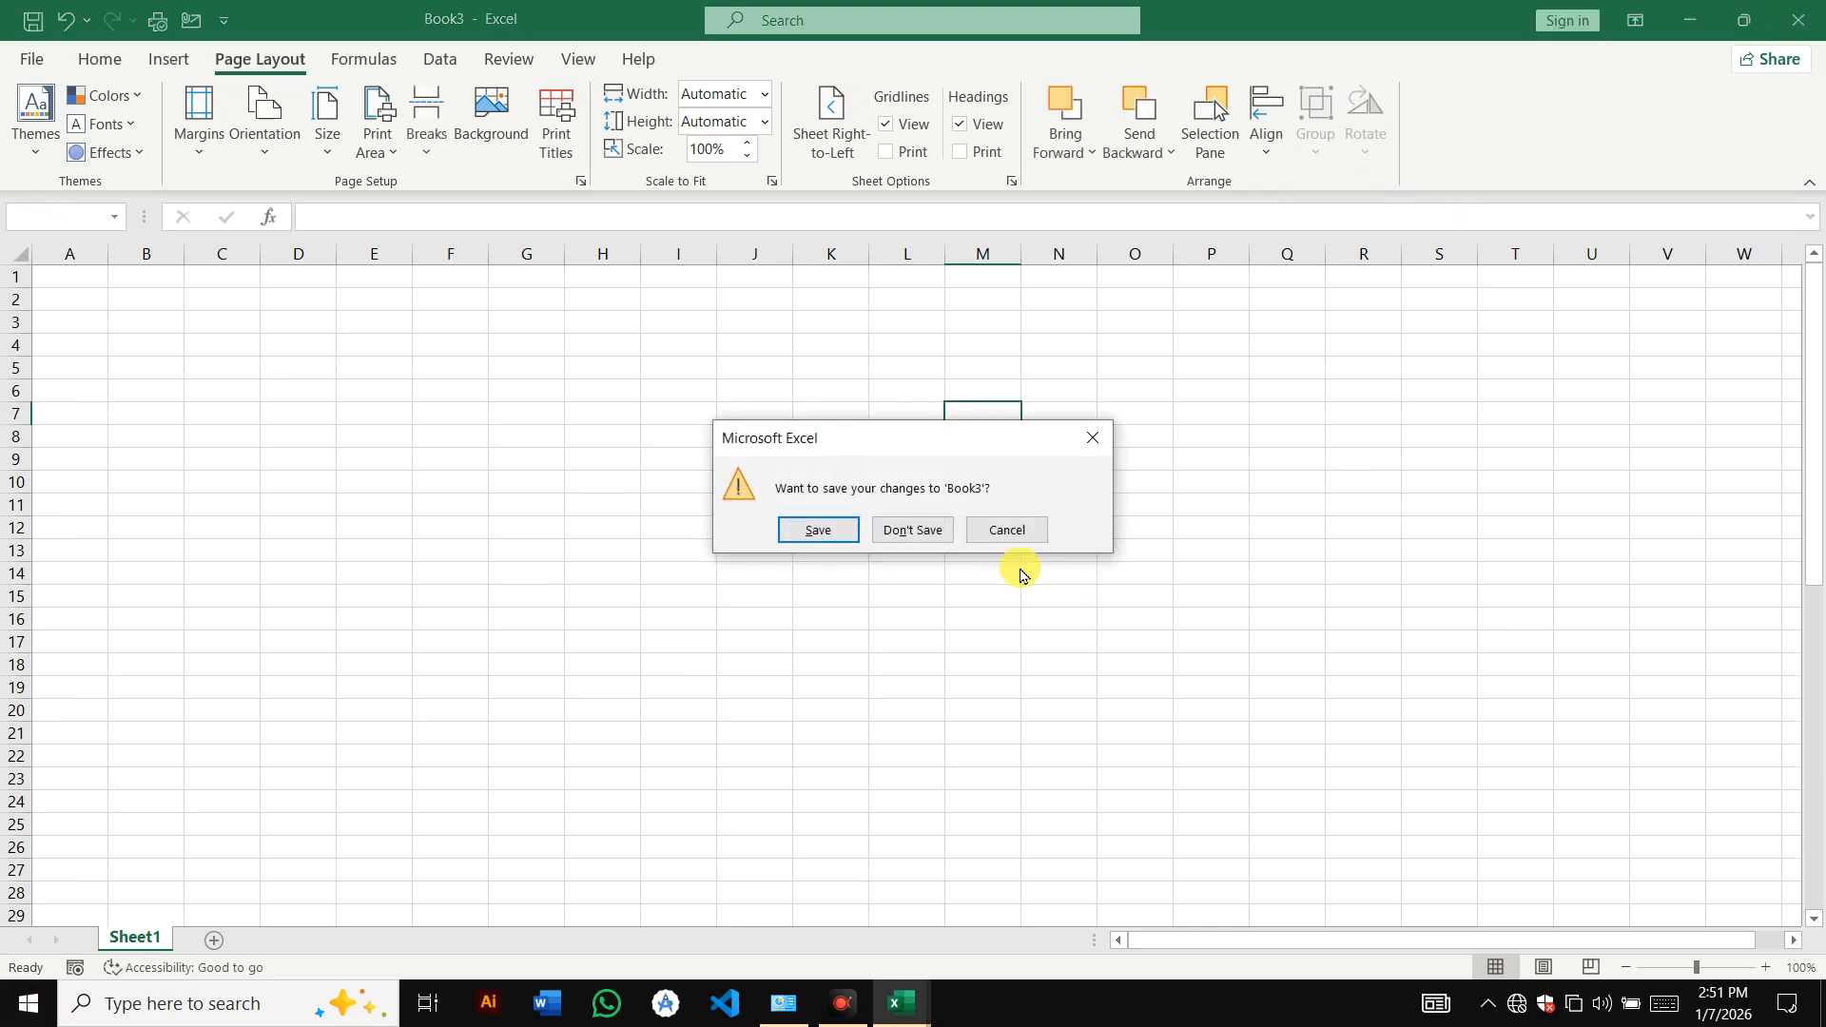
pyautogui.click(942, 523)
# - Select the gold star together with the rounded rectangle and move both right so the star overlaps the black smiley face
pyautogui.keyDown('shift'); pyautogui.click(946, 542); pyautogui.keyUp('shift')
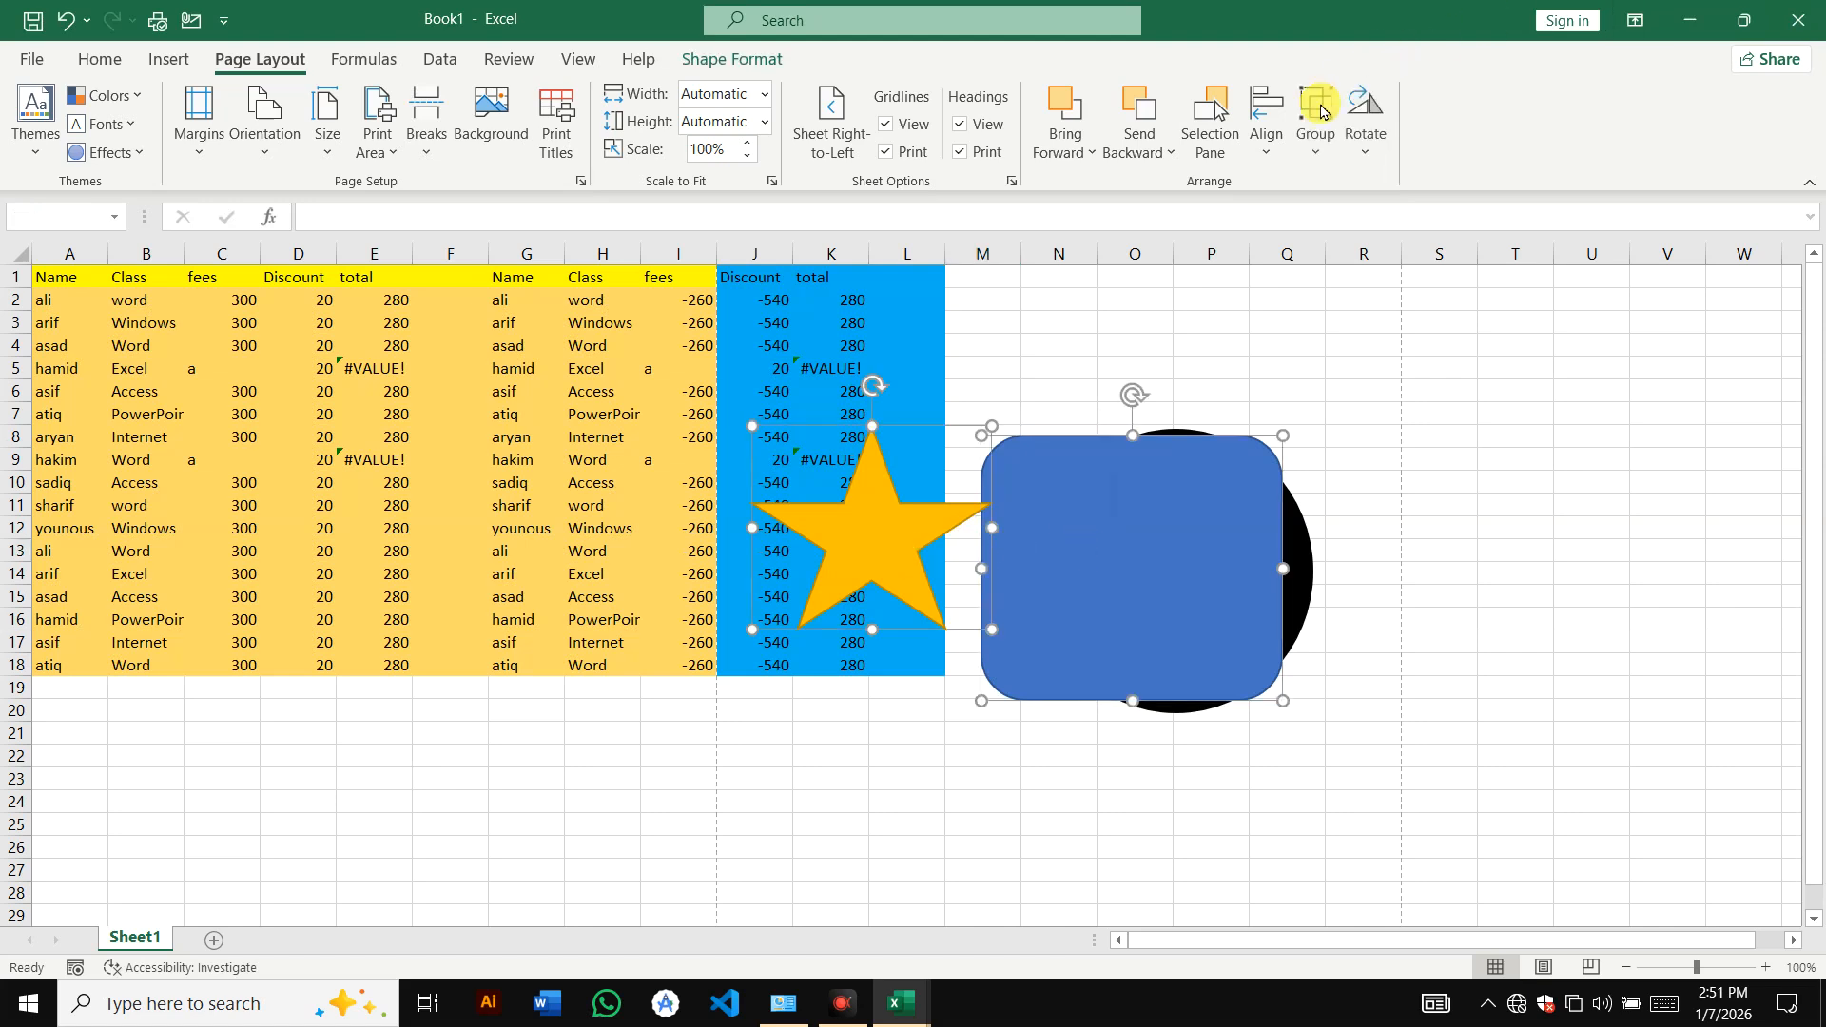
pyautogui.click(1280, 161)
pyautogui.click(1046, 507)
pyautogui.moveTo(1080, 523); pyautogui.dragTo(1338, 508)
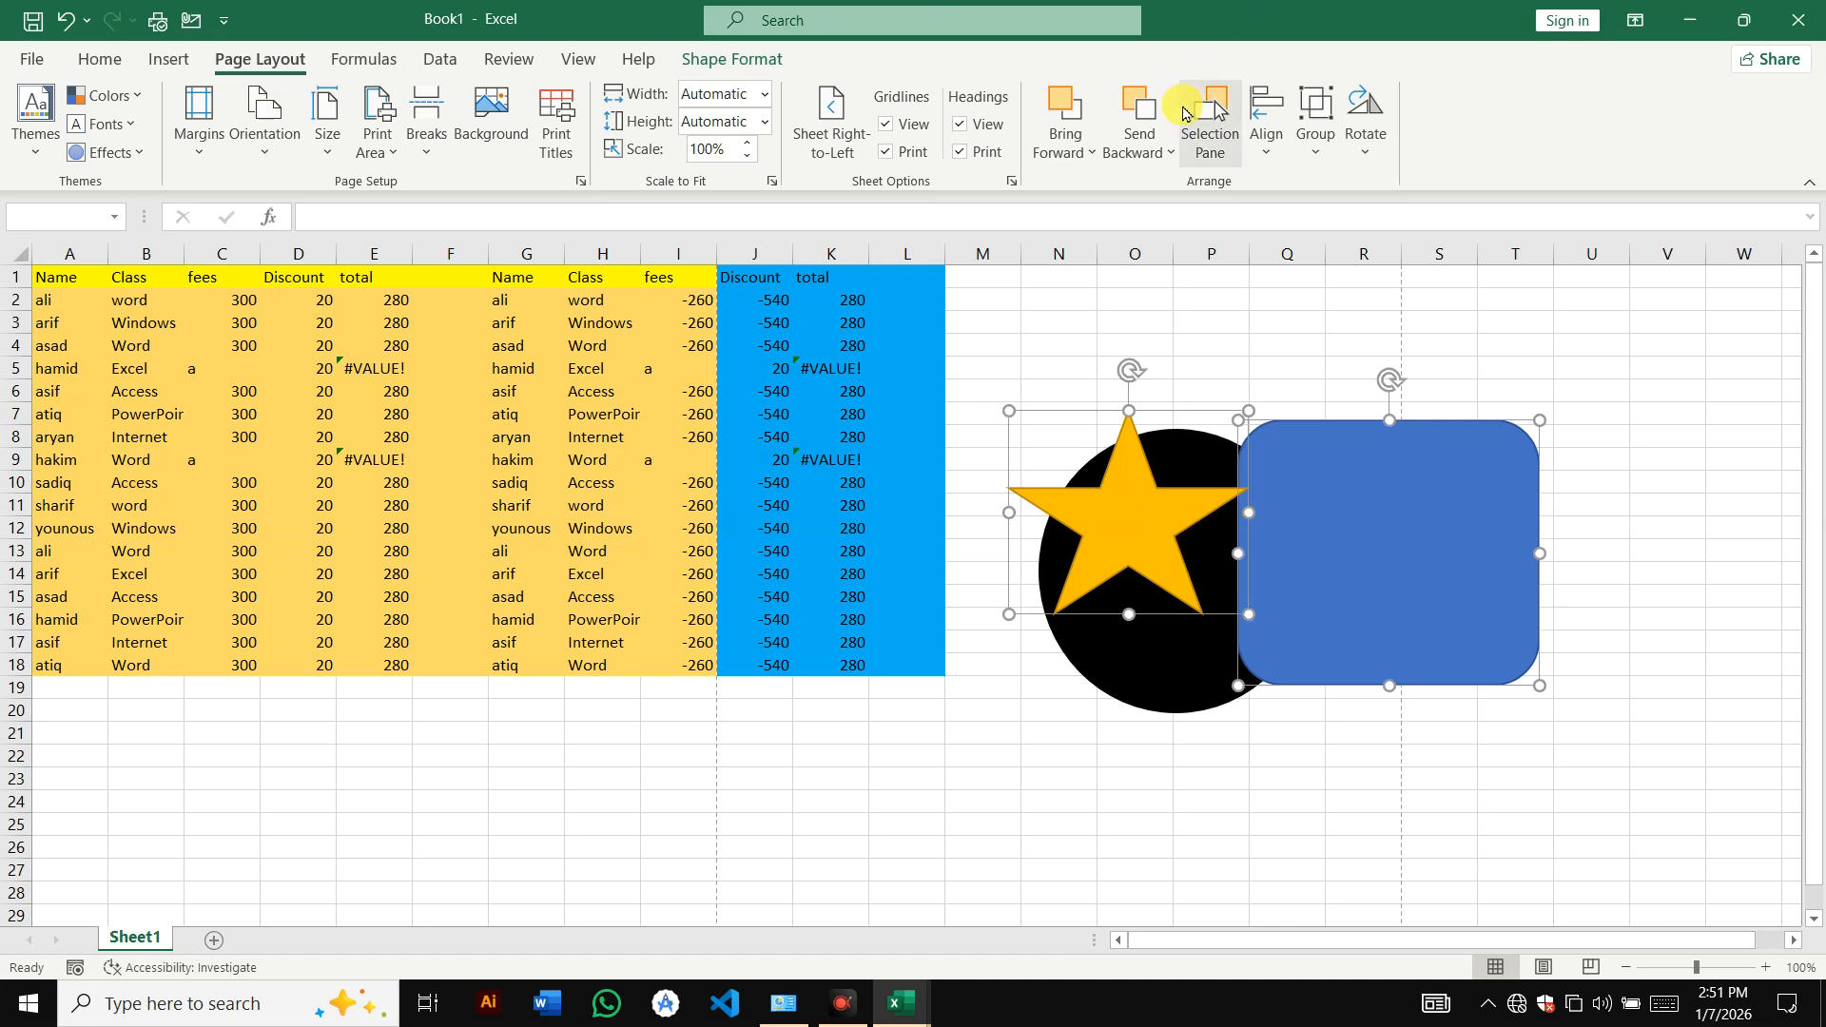
# - Align the selected star and rounded rectangle by their left edges, and align their centers horizontally
pyautogui.click(1268, 159)
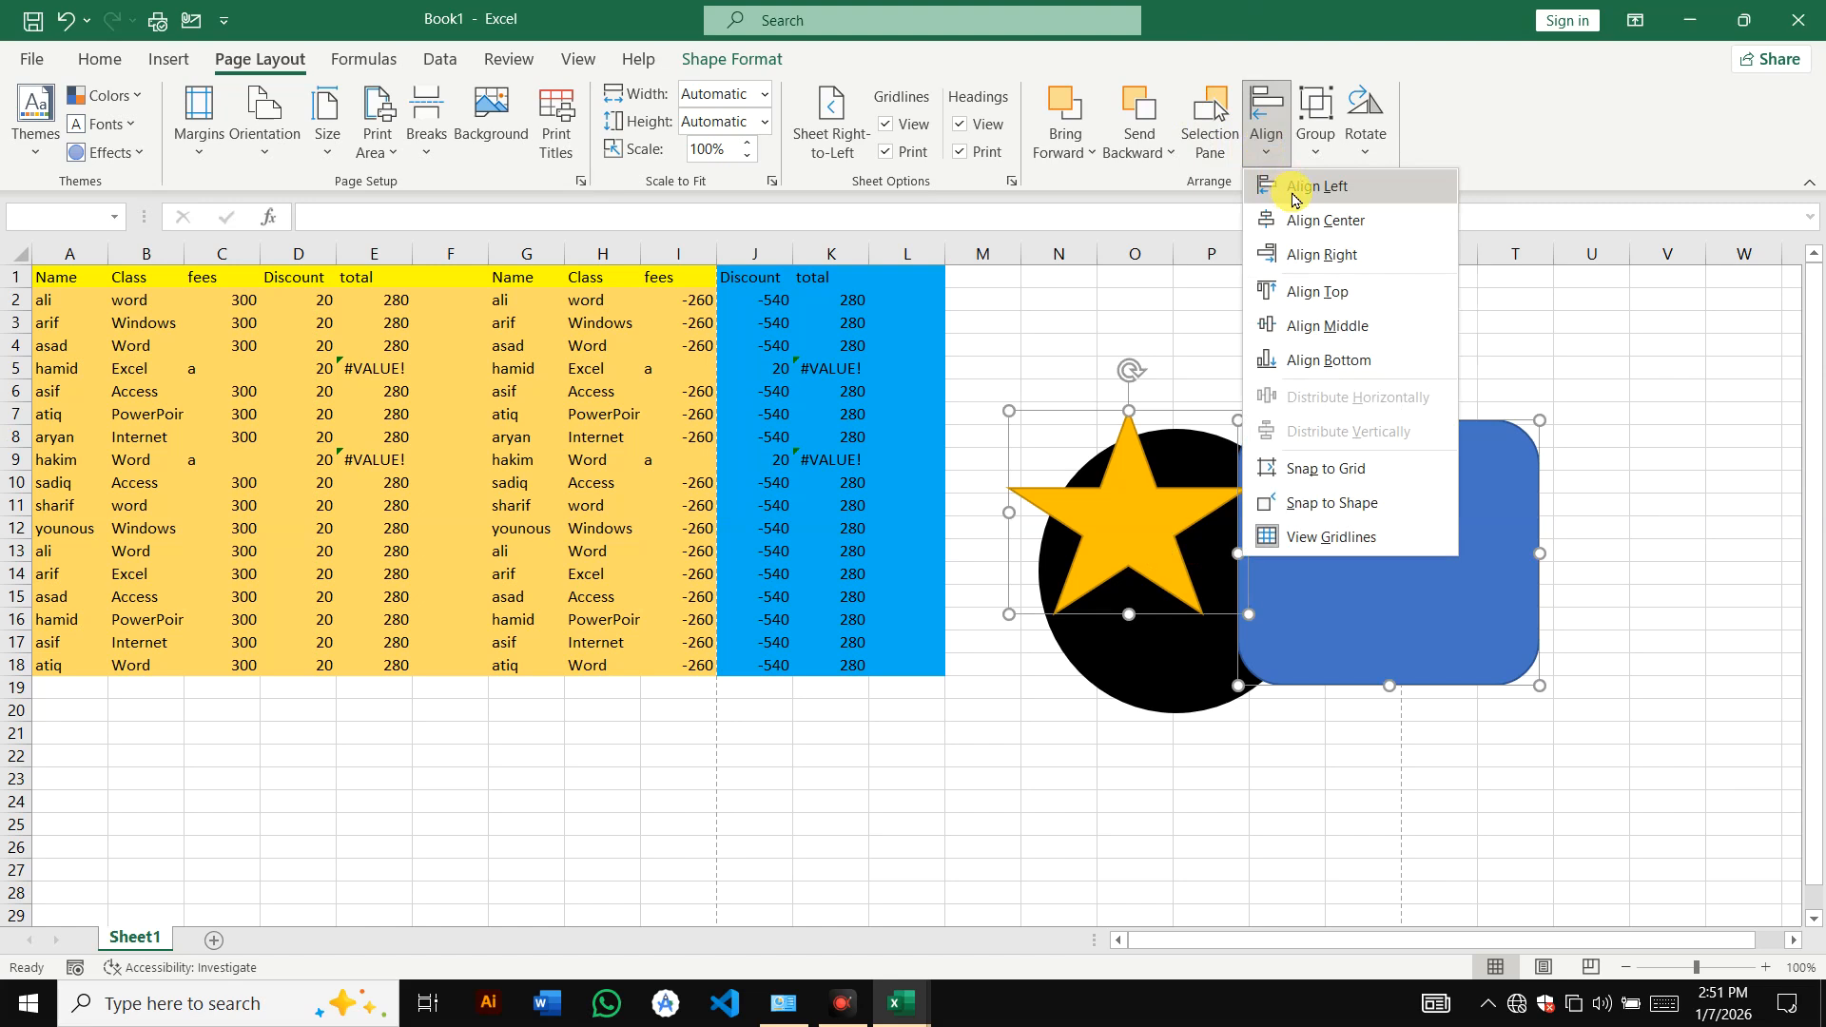
pyautogui.click(1367, 196)
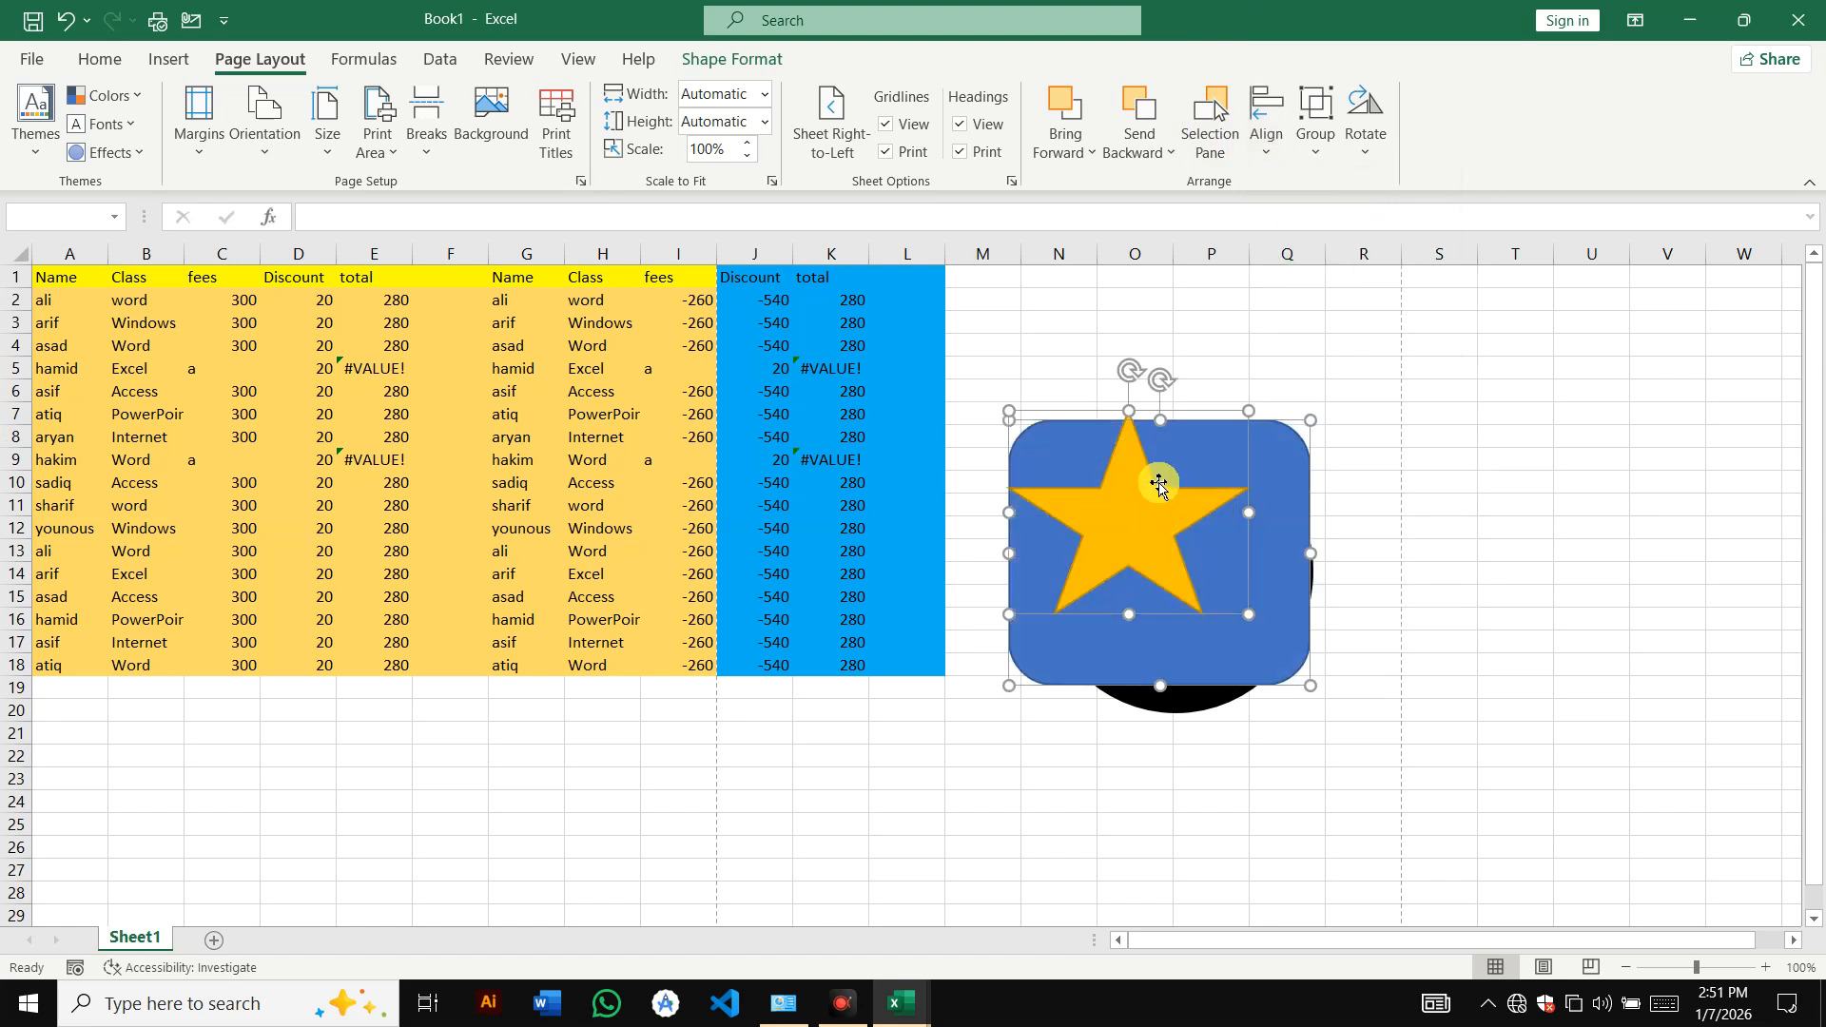
pyautogui.click(1266, 152)
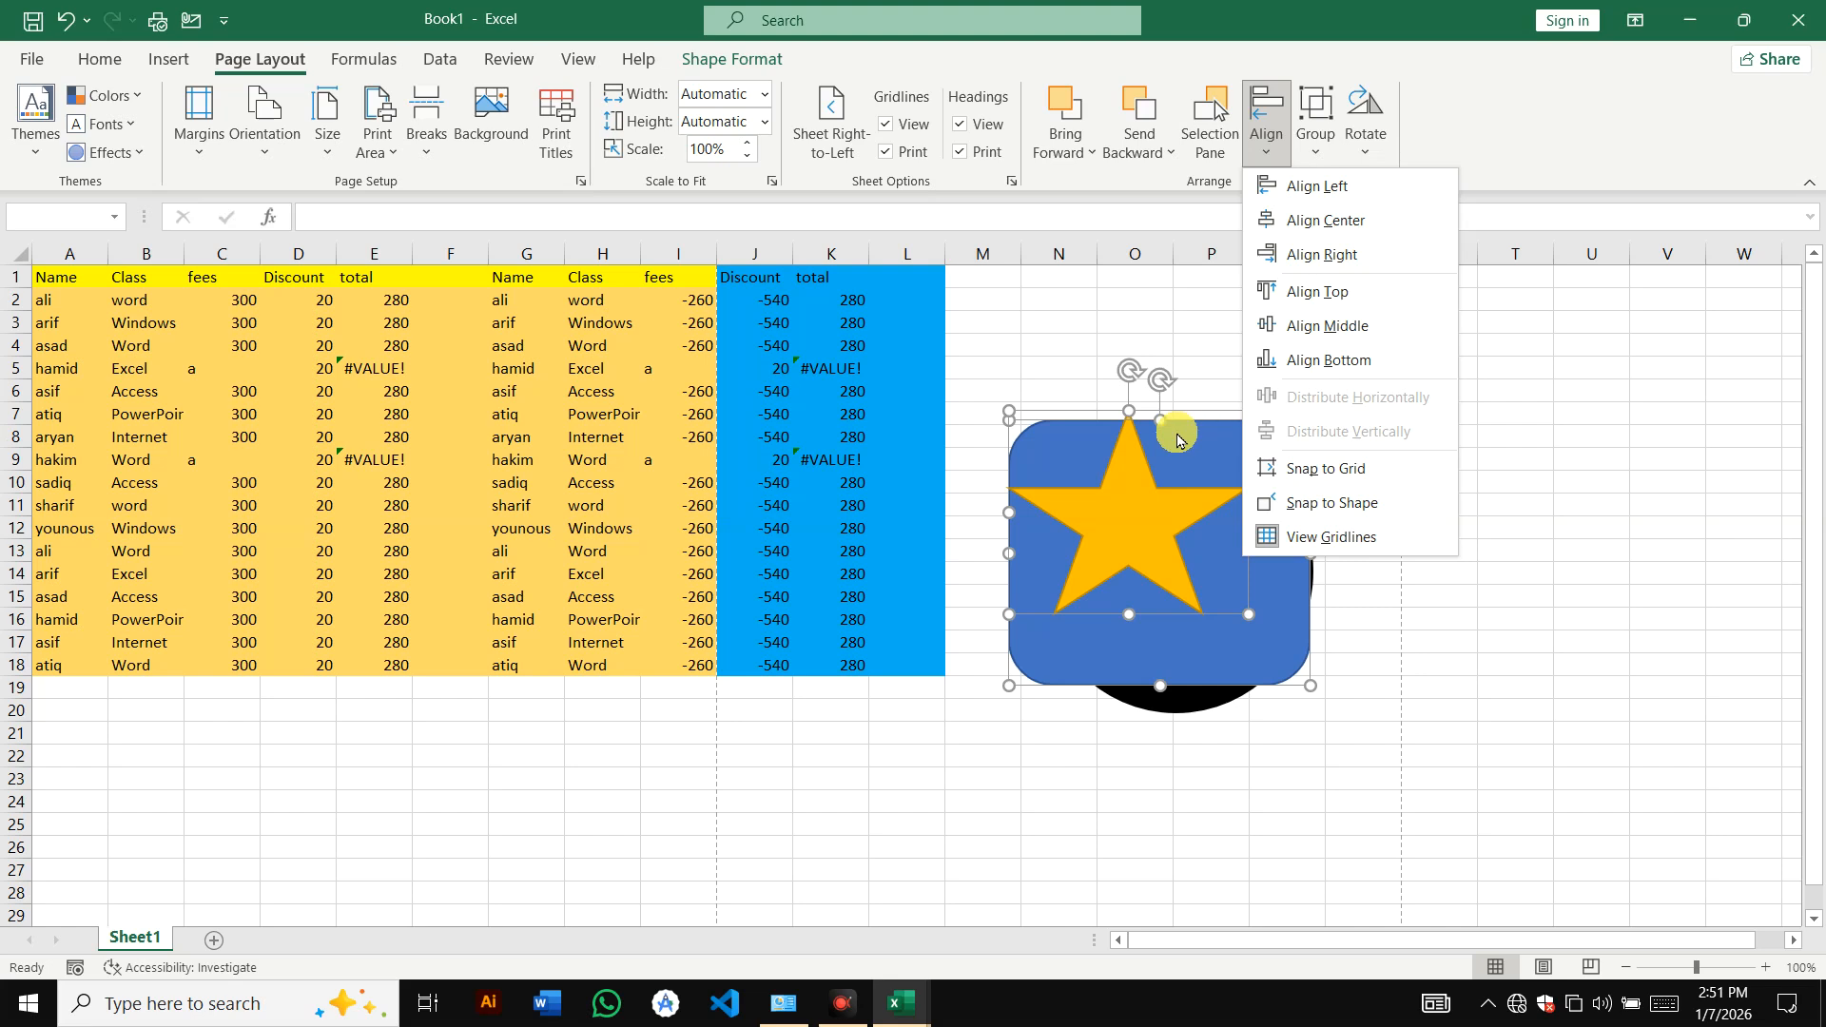
pyautogui.click(1338, 236)
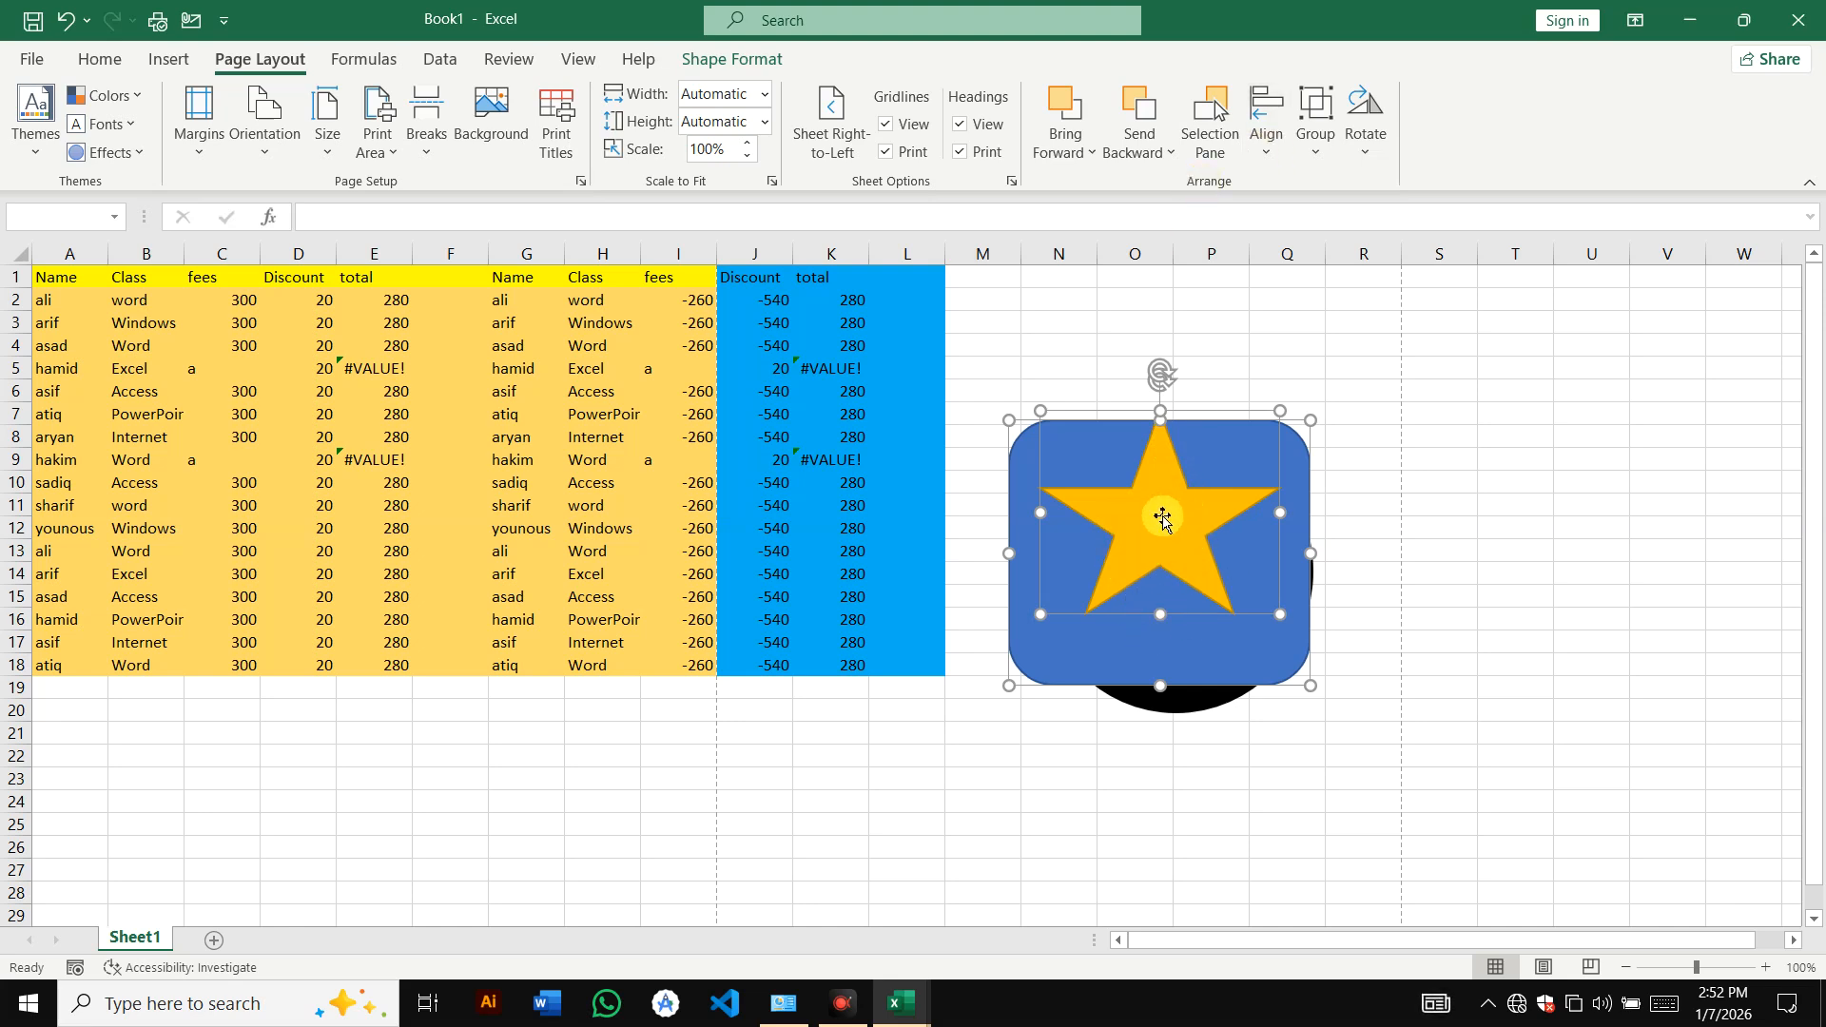
# - Align the selected star and rounded rectangle on their horizontal centers and their vertical middles
pyautogui.click(1261, 160)
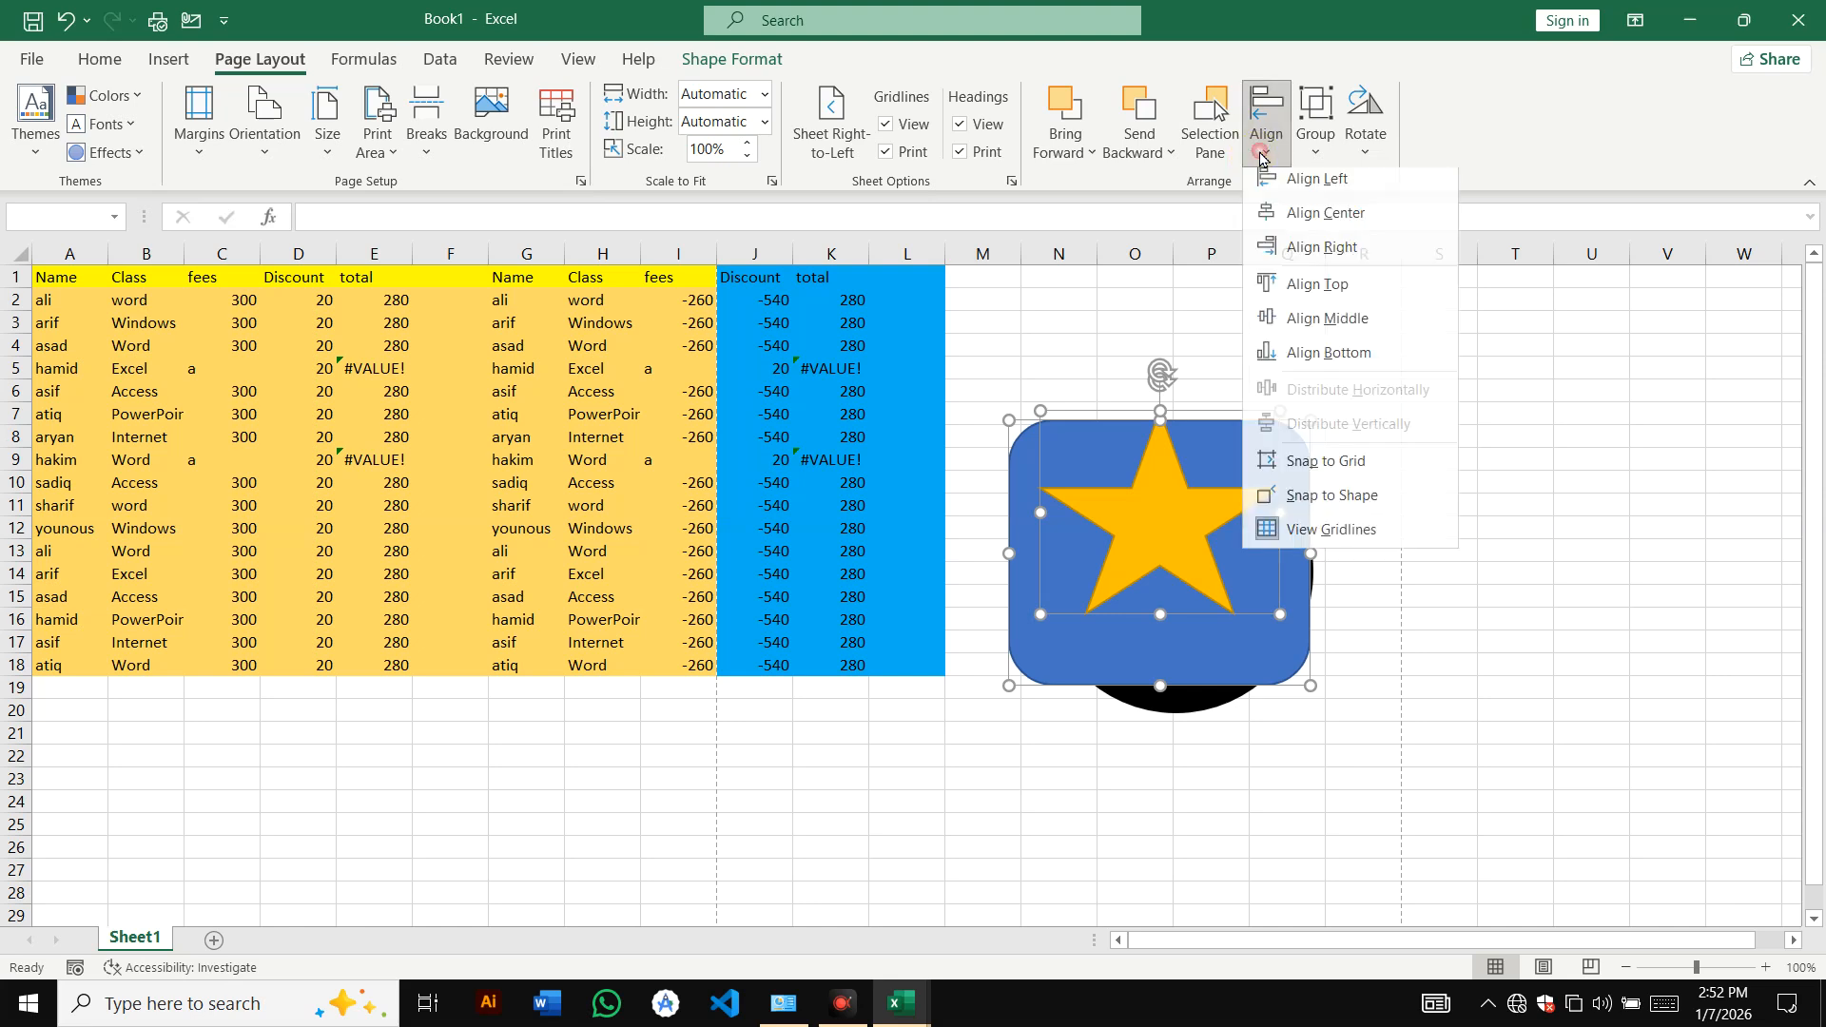
pyautogui.click(1317, 221)
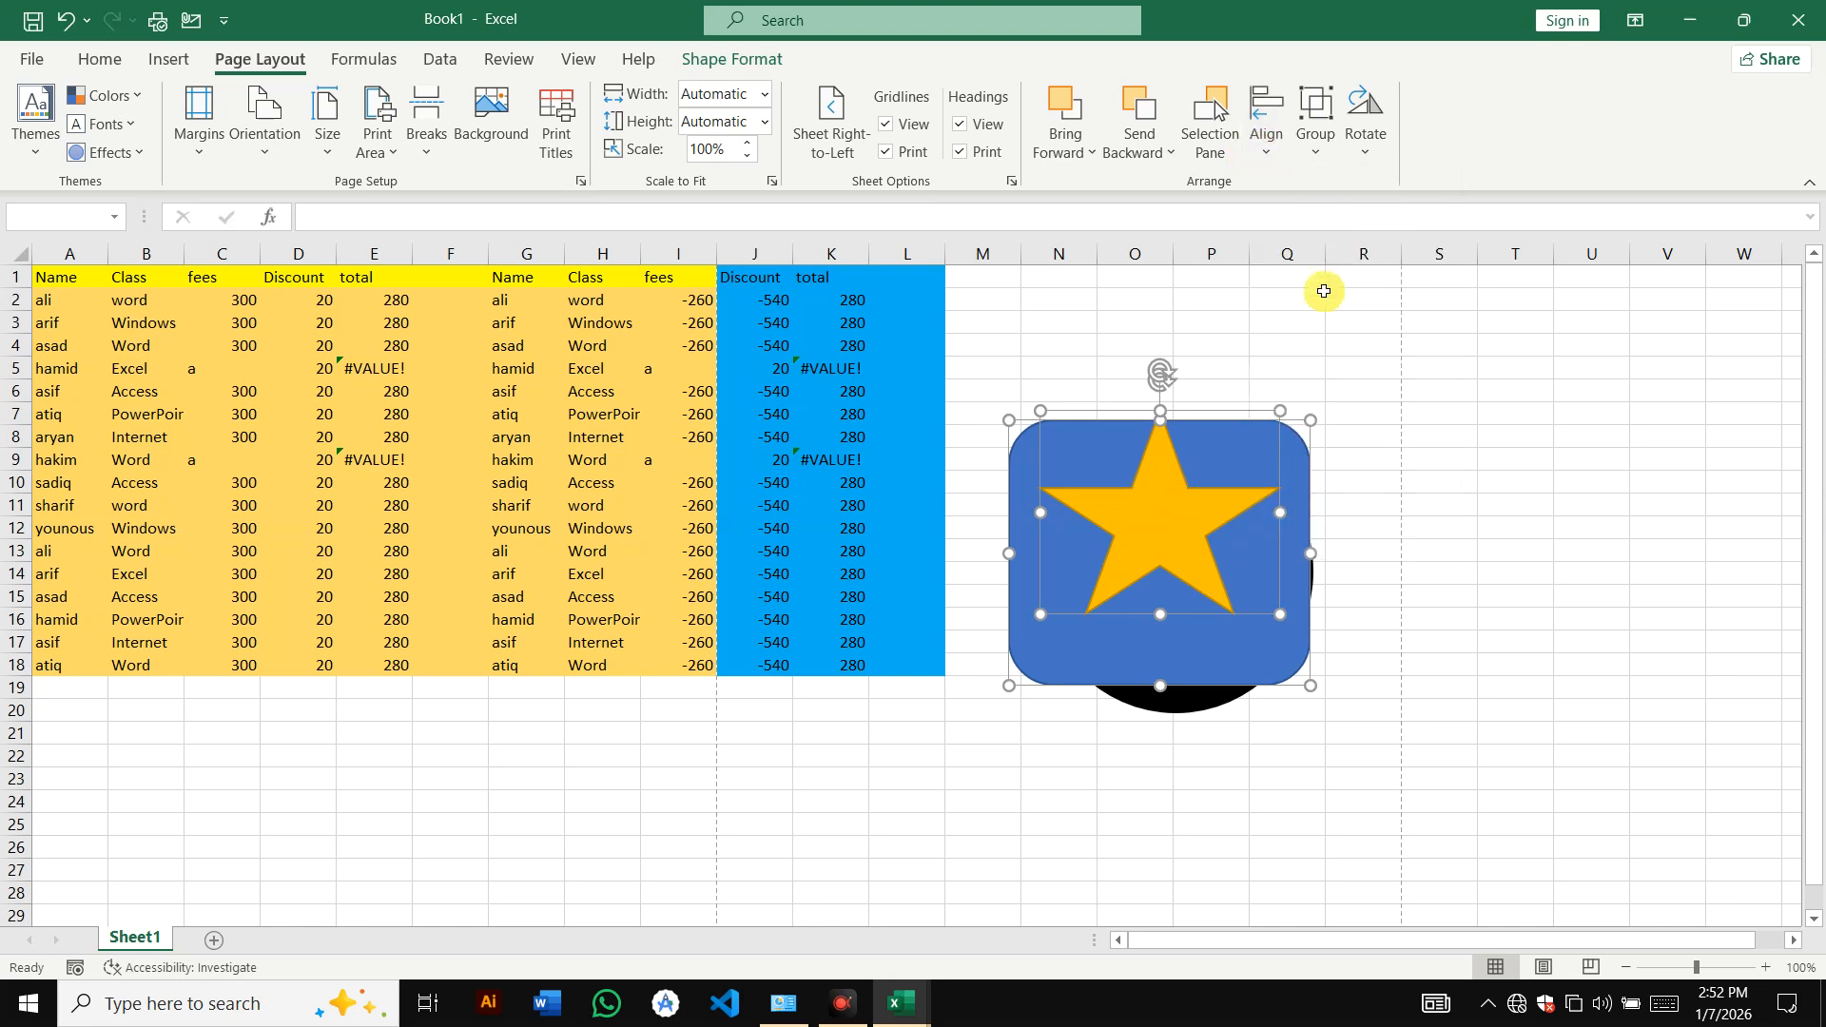
pyautogui.click(1273, 138)
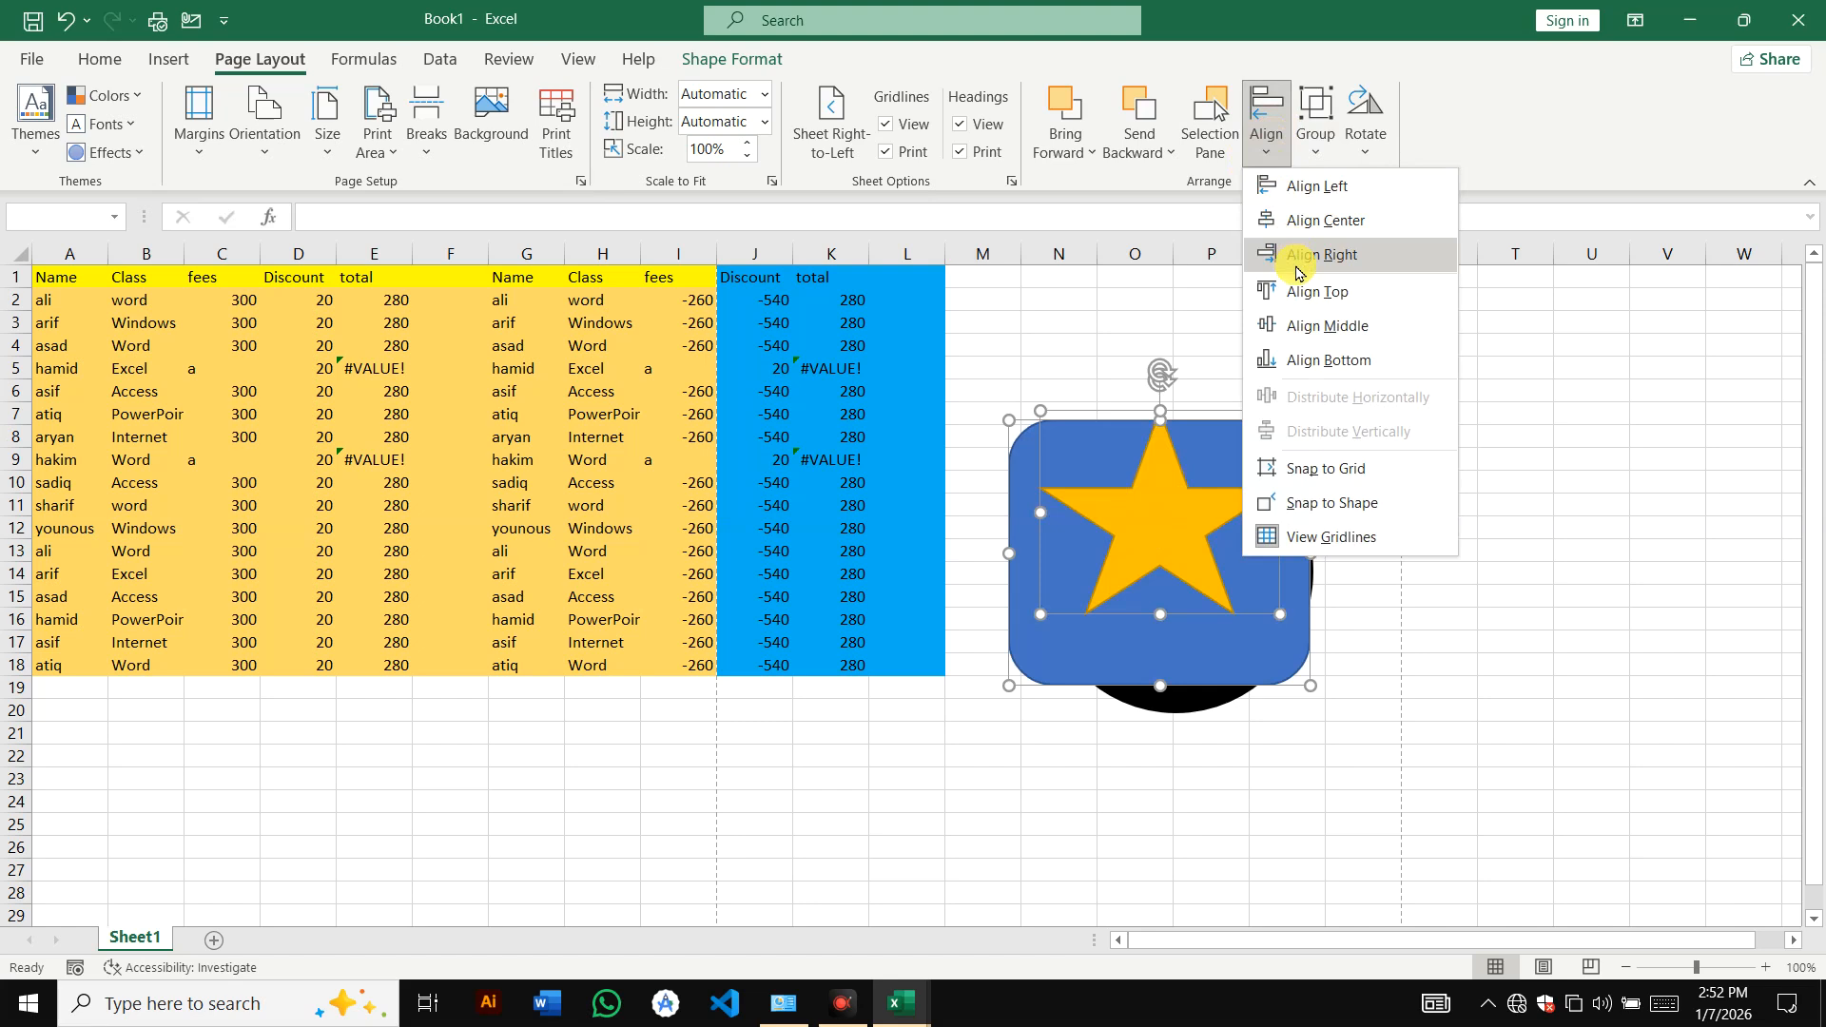
pyautogui.click(1327, 326)
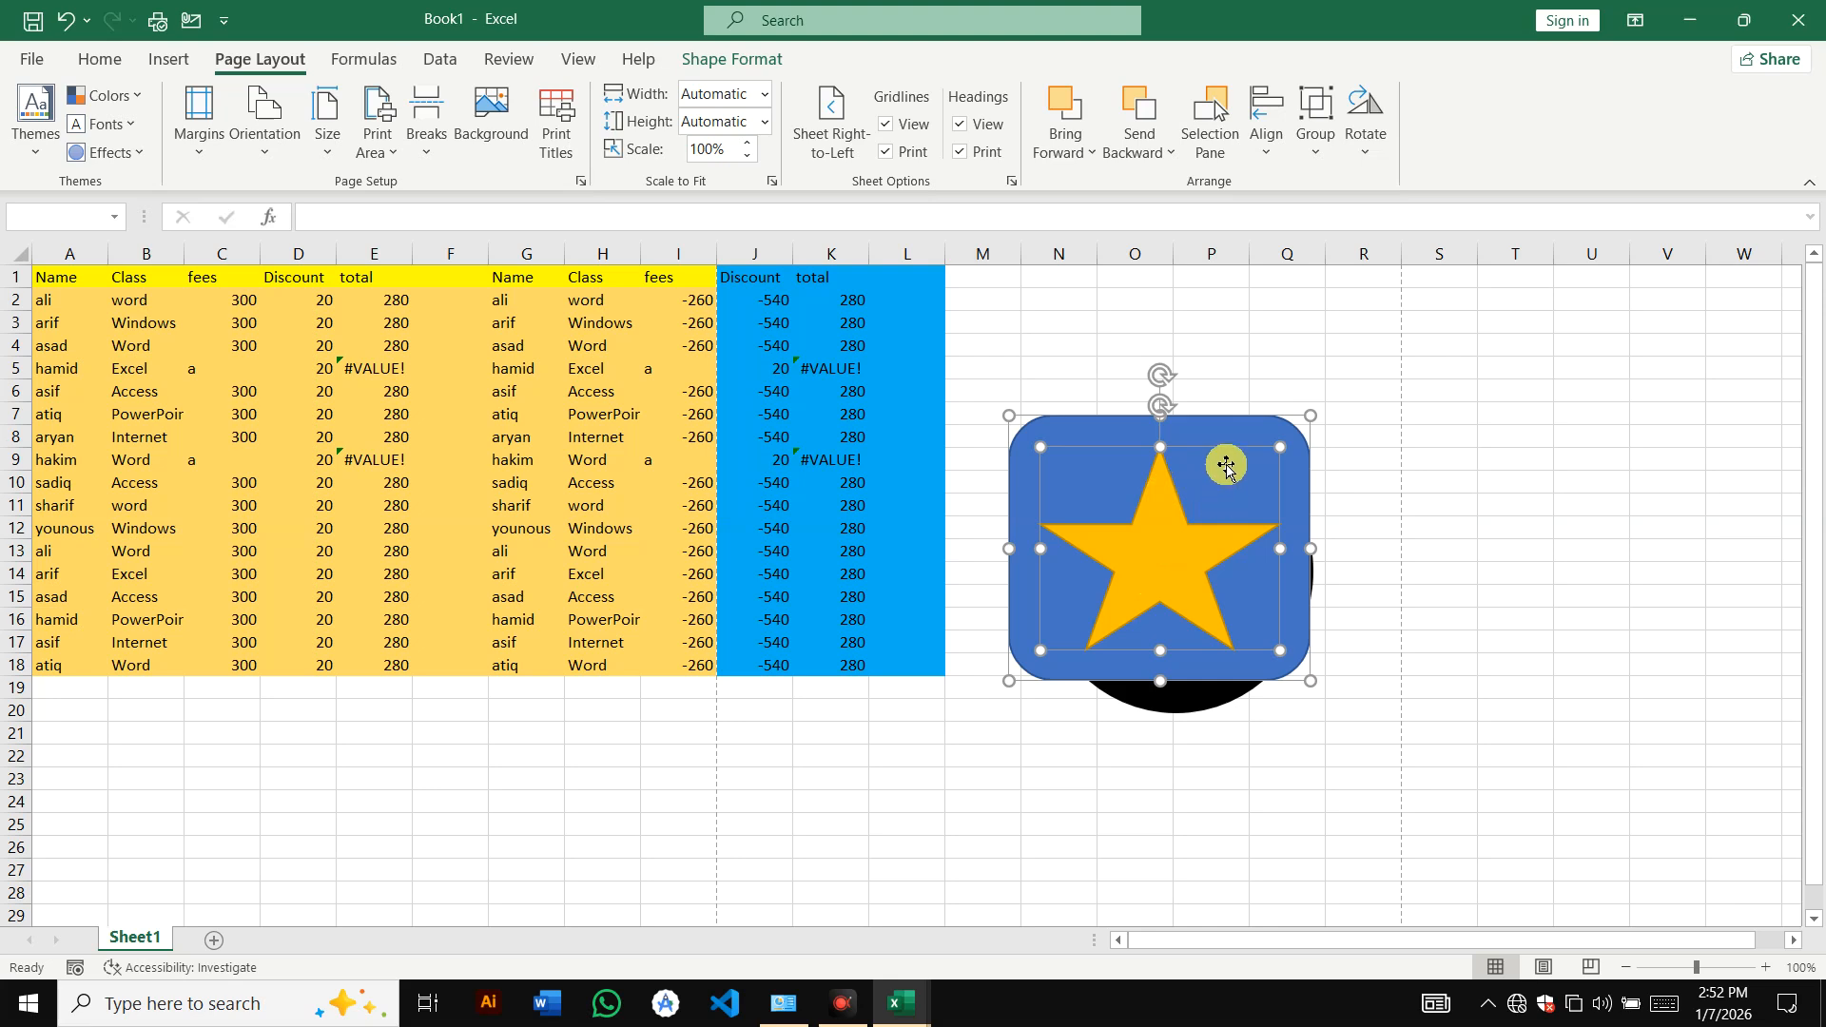
# - Move the star and rounded rectangle down and right off the black smiley face, and delete the smiley face
pyautogui.moveTo(1221, 463); pyautogui.dragTo(1417, 665)
pyautogui.click(1215, 543)
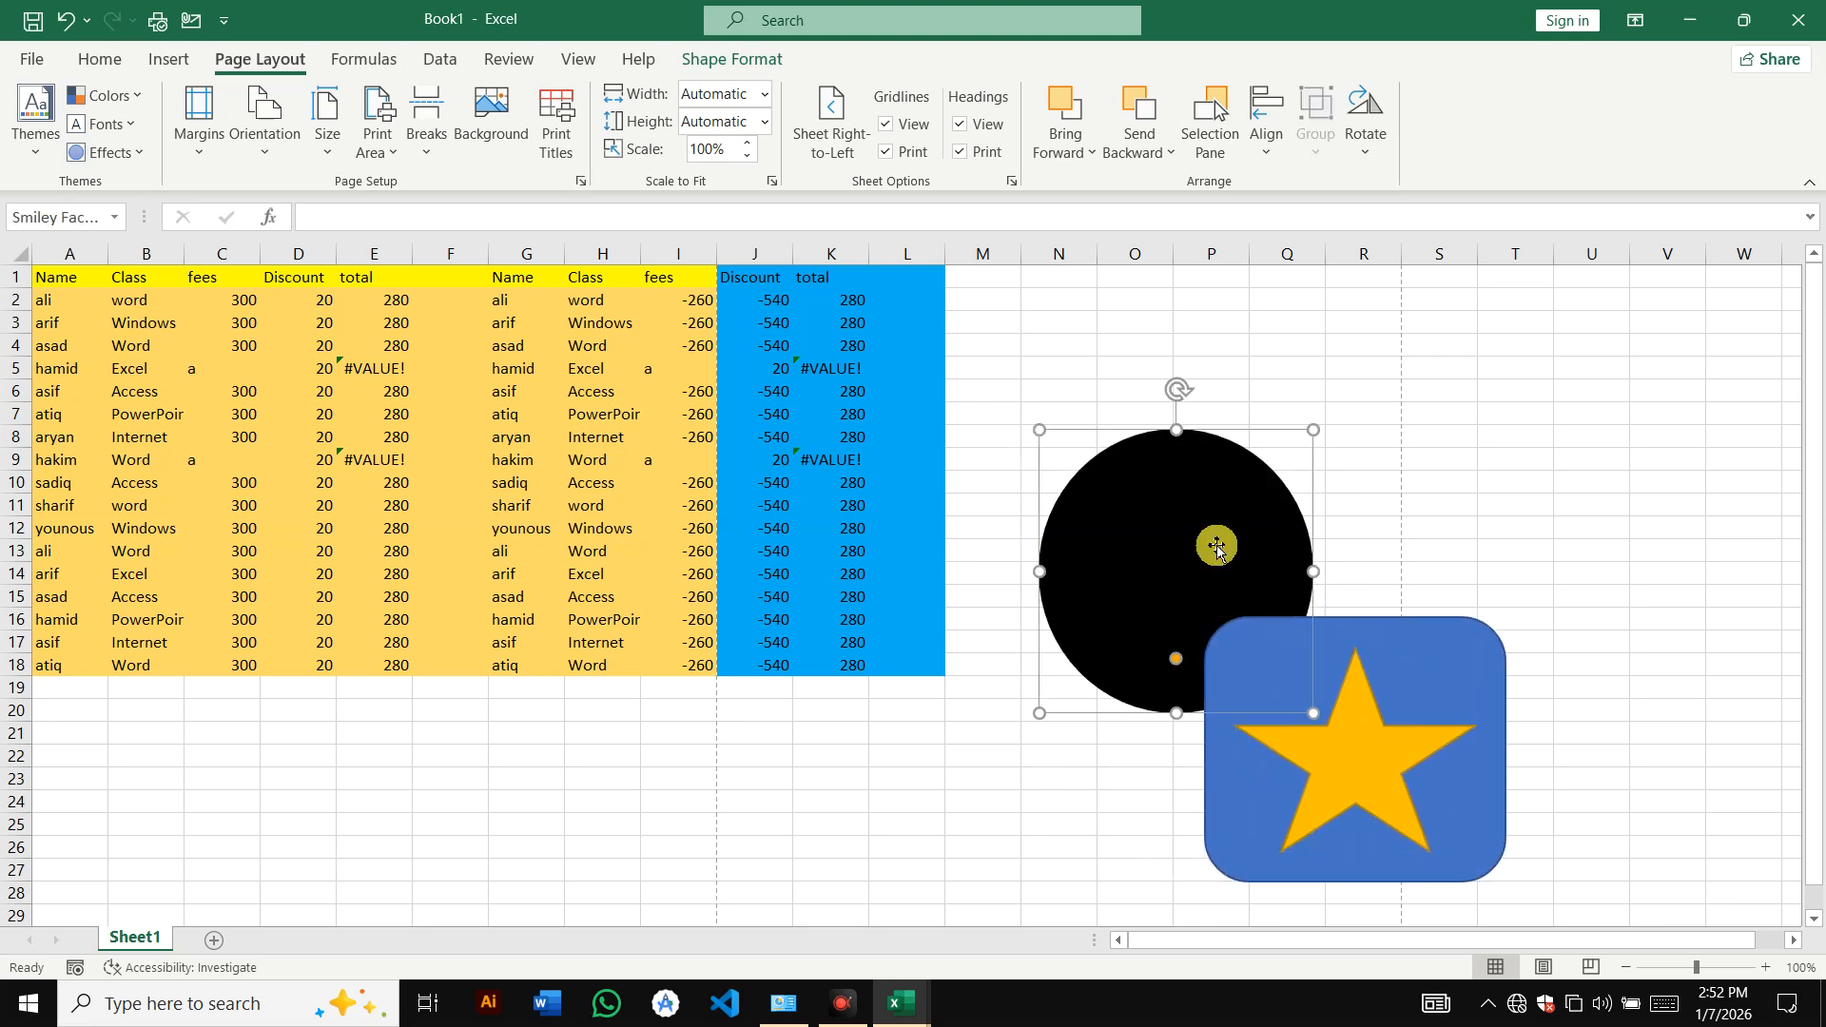
pyautogui.press('Delete')
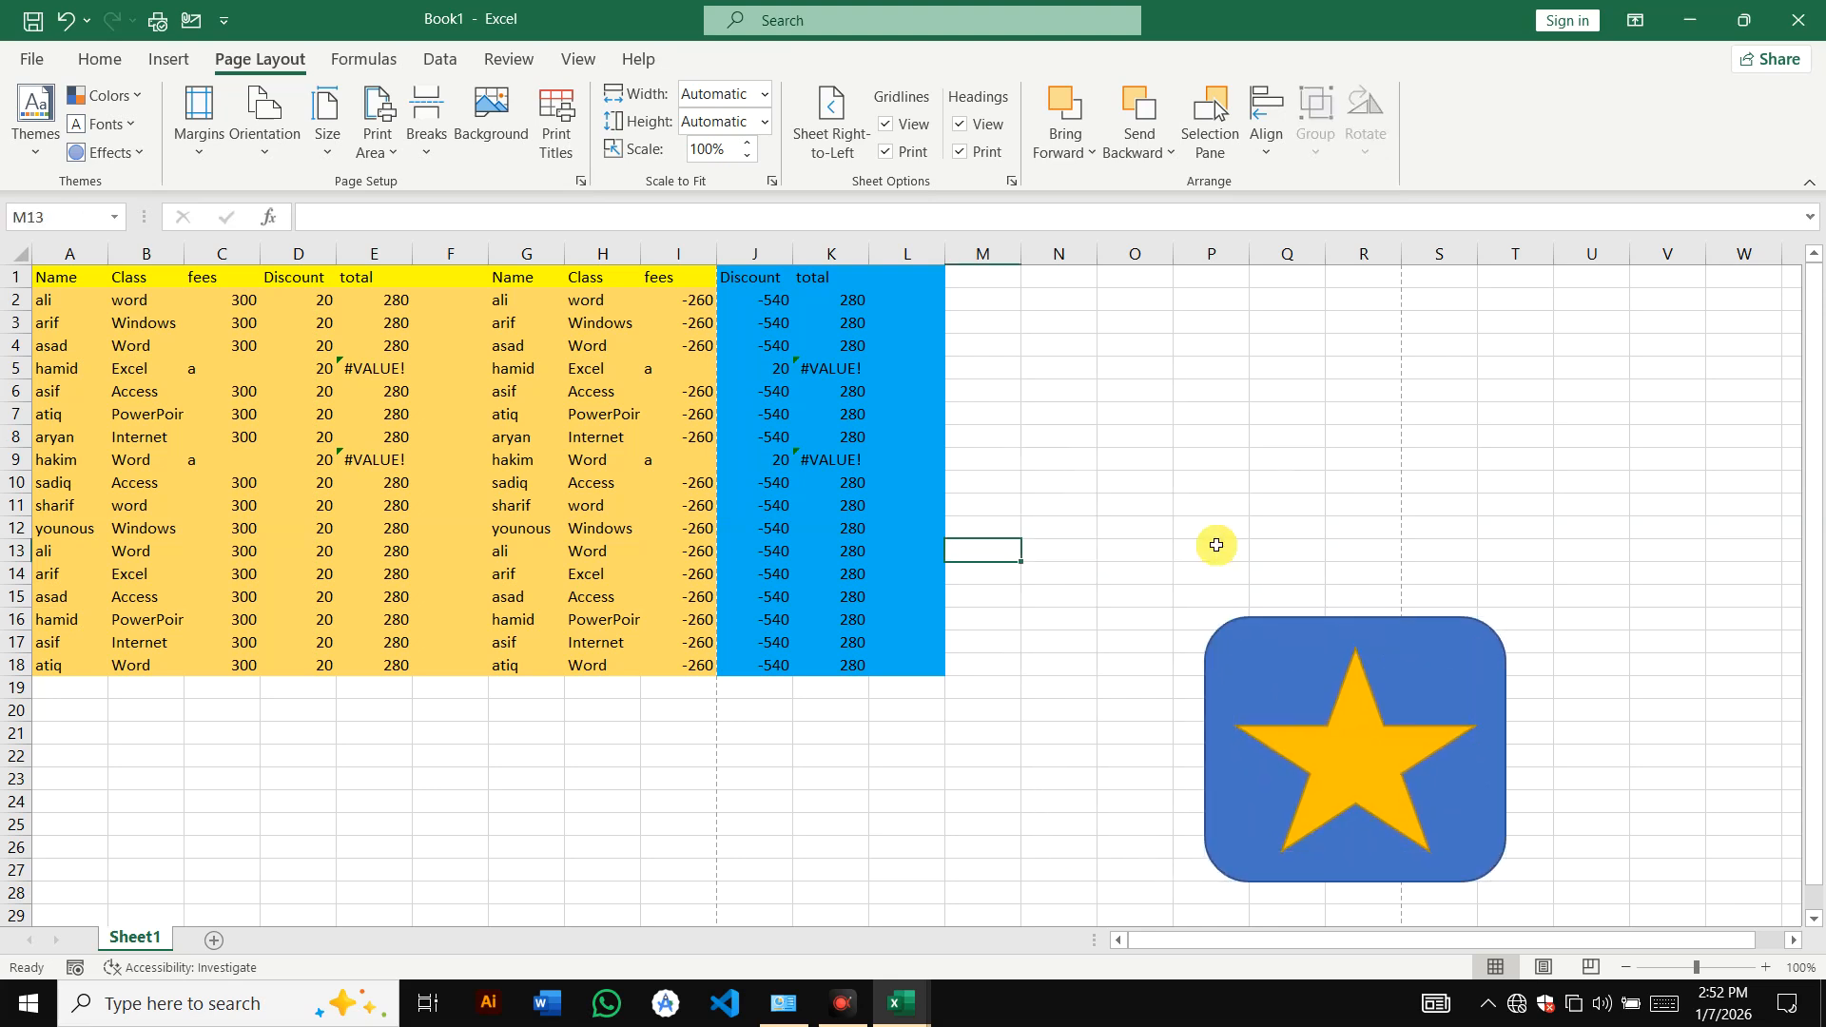
# - Select the gold star together with the rounded rectangle and move both up and left, over columns N to R
pyautogui.click(1292, 676)
pyautogui.click(1360, 747)
pyautogui.click(1360, 746)
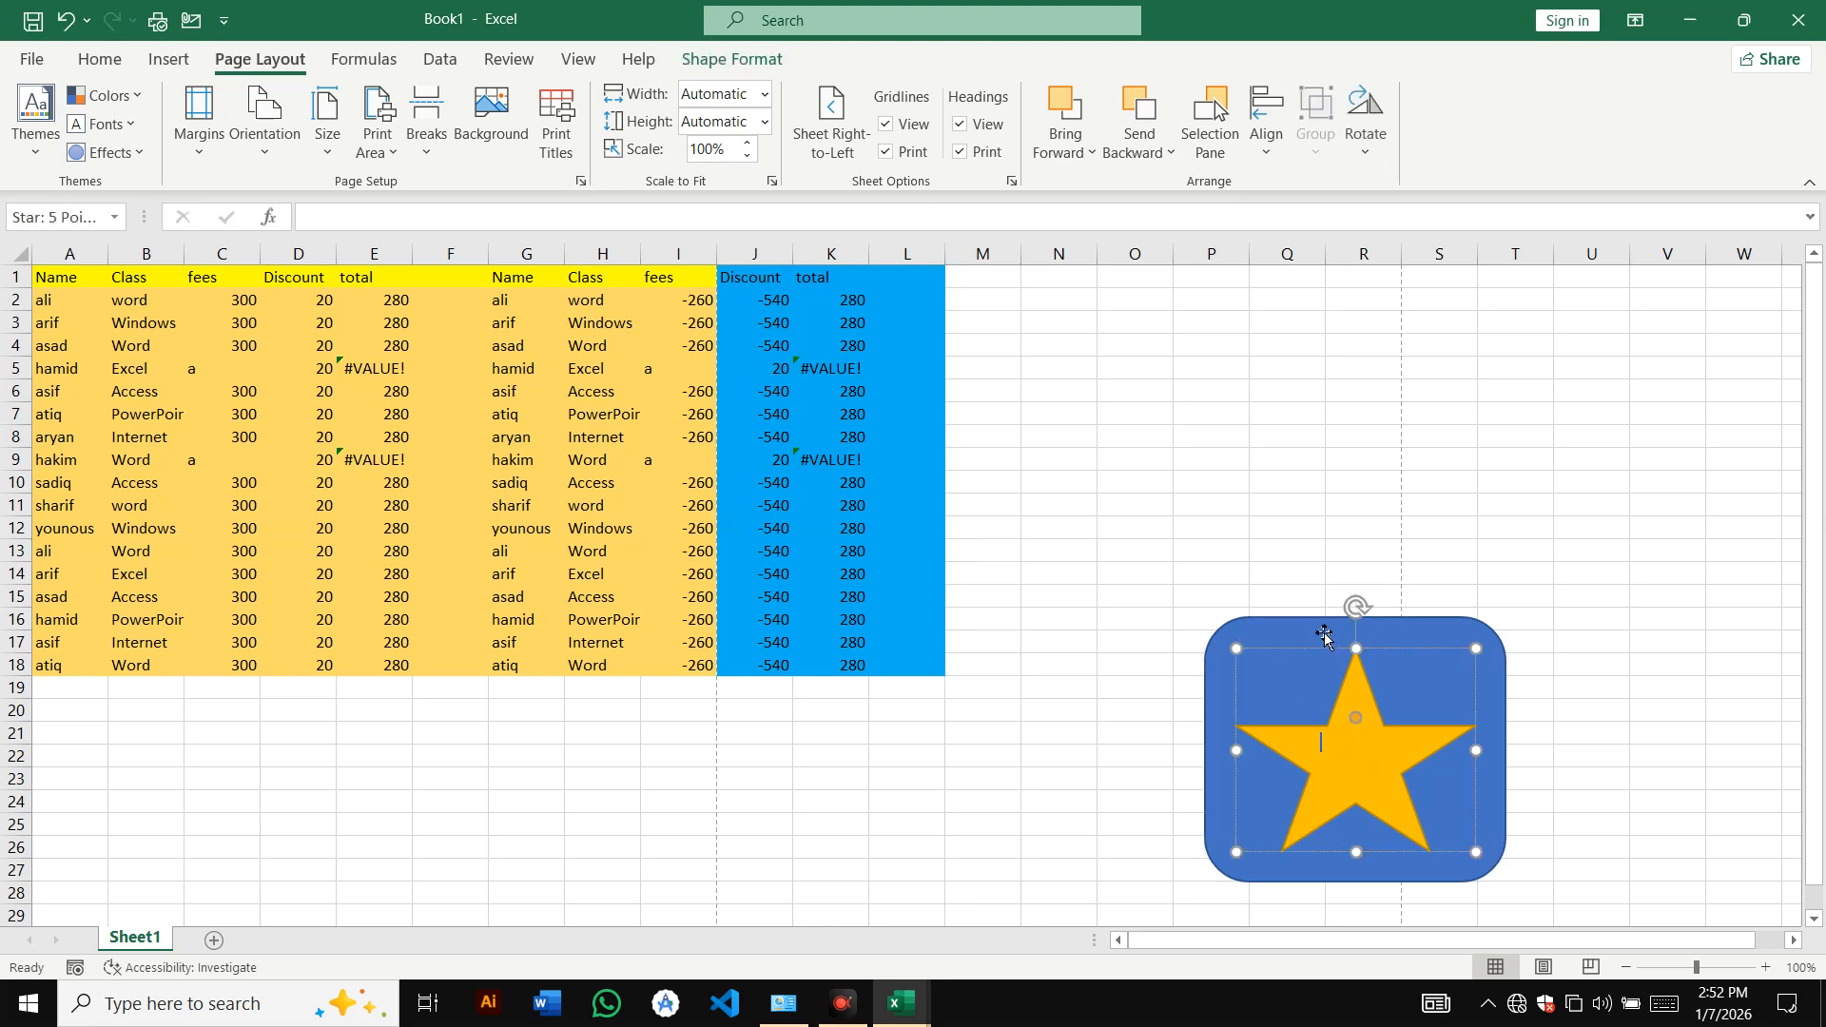
pyautogui.moveTo(1323, 694); pyautogui.dragTo(1182, 467)
# - Align the star and rounded rectangle by their top edges and by their right edges
pyautogui.click(1266, 116)
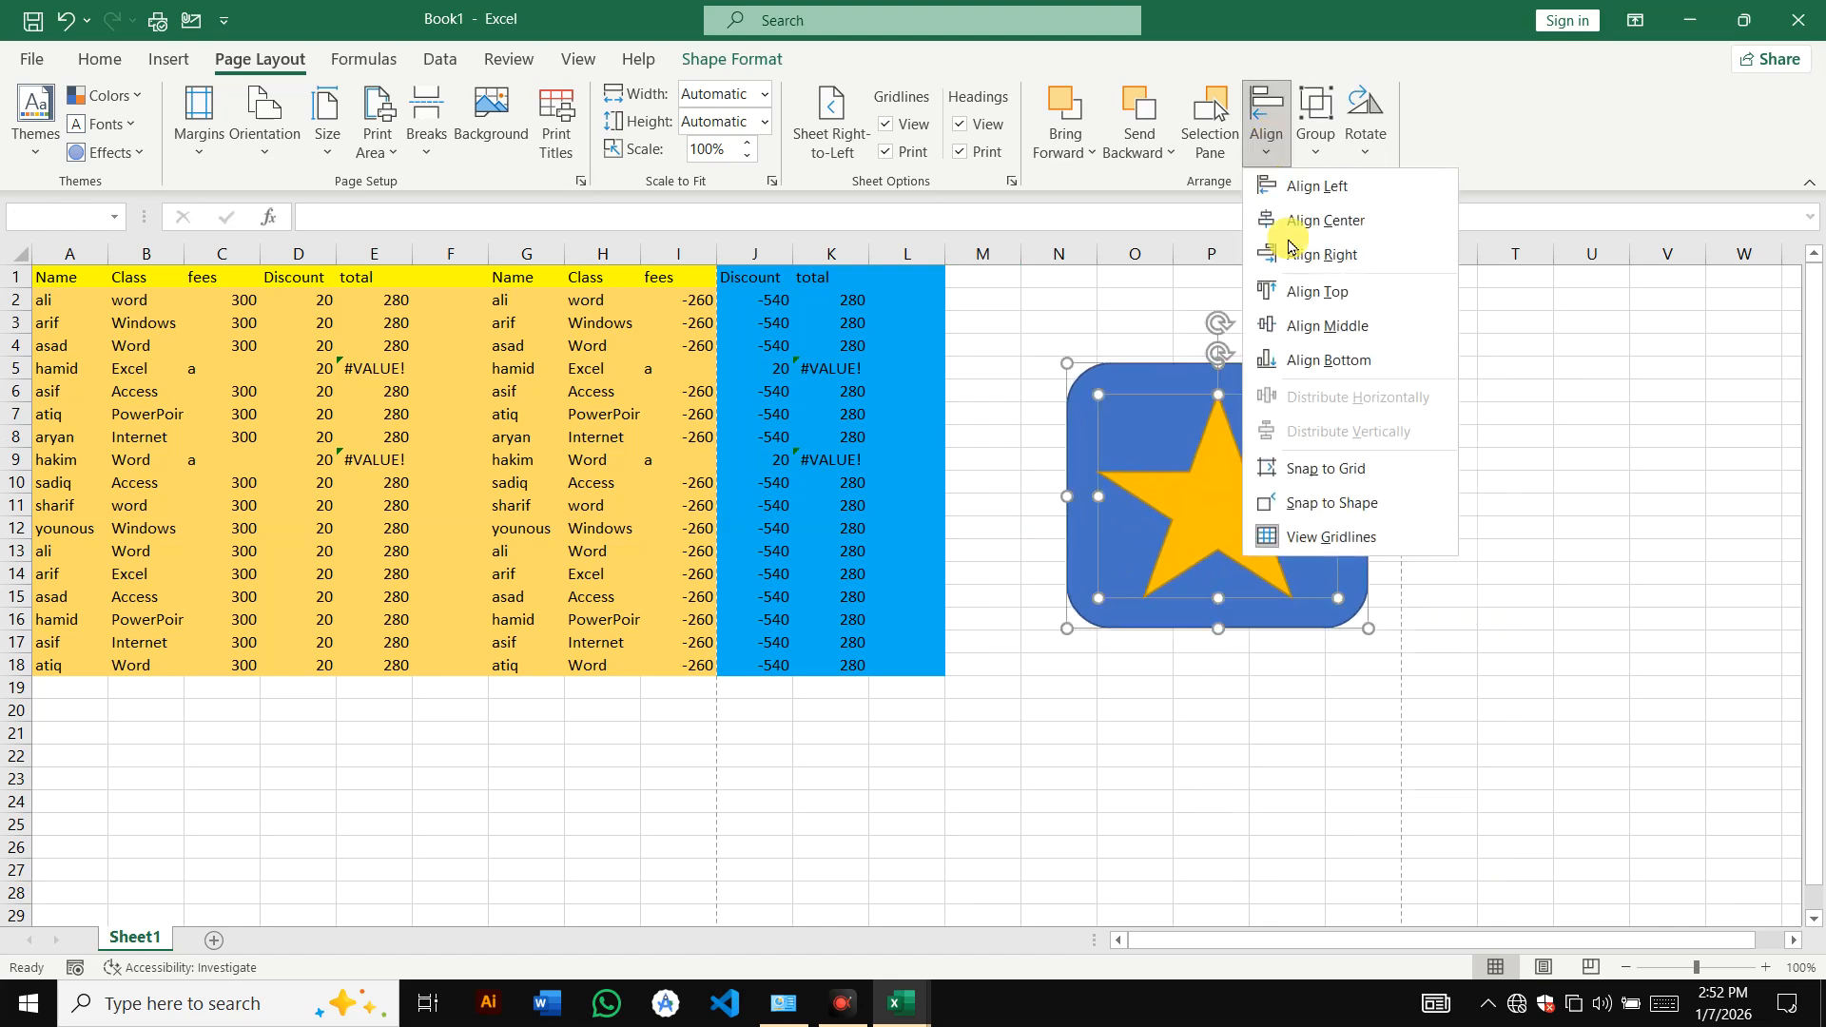
pyautogui.click(1359, 306)
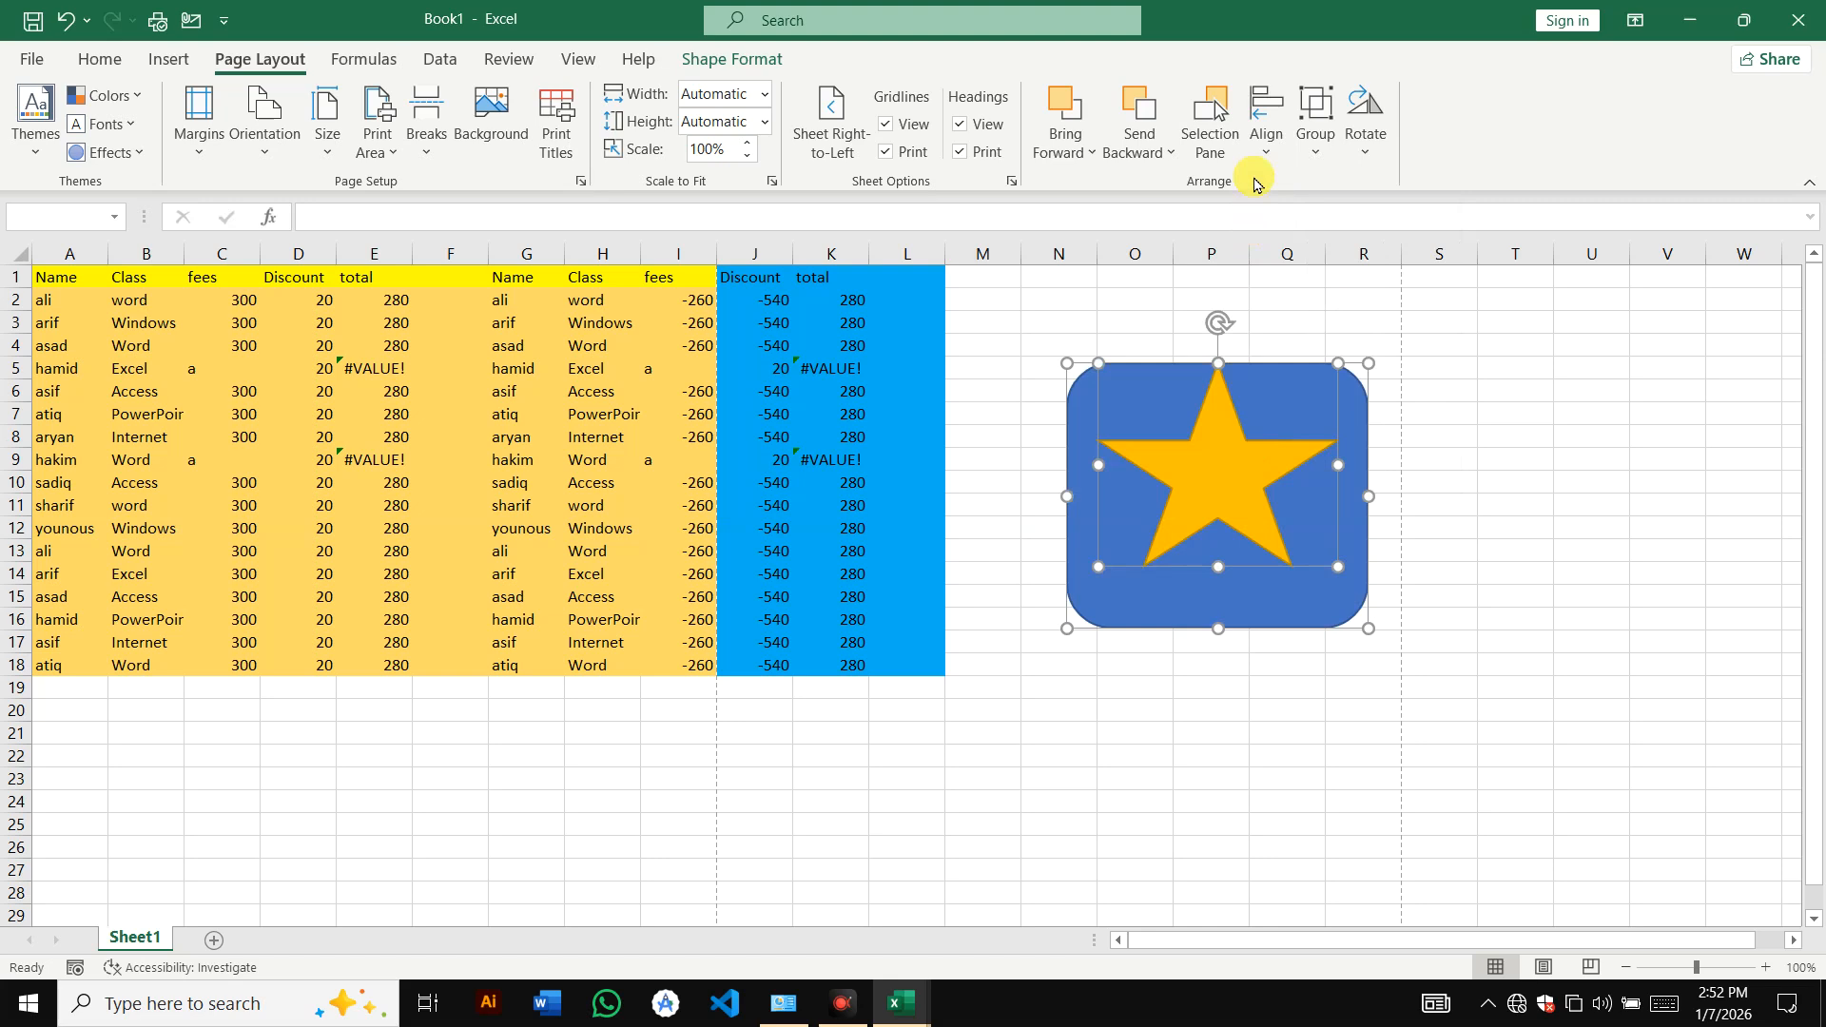
pyautogui.click(1266, 123)
pyautogui.click(1362, 254)
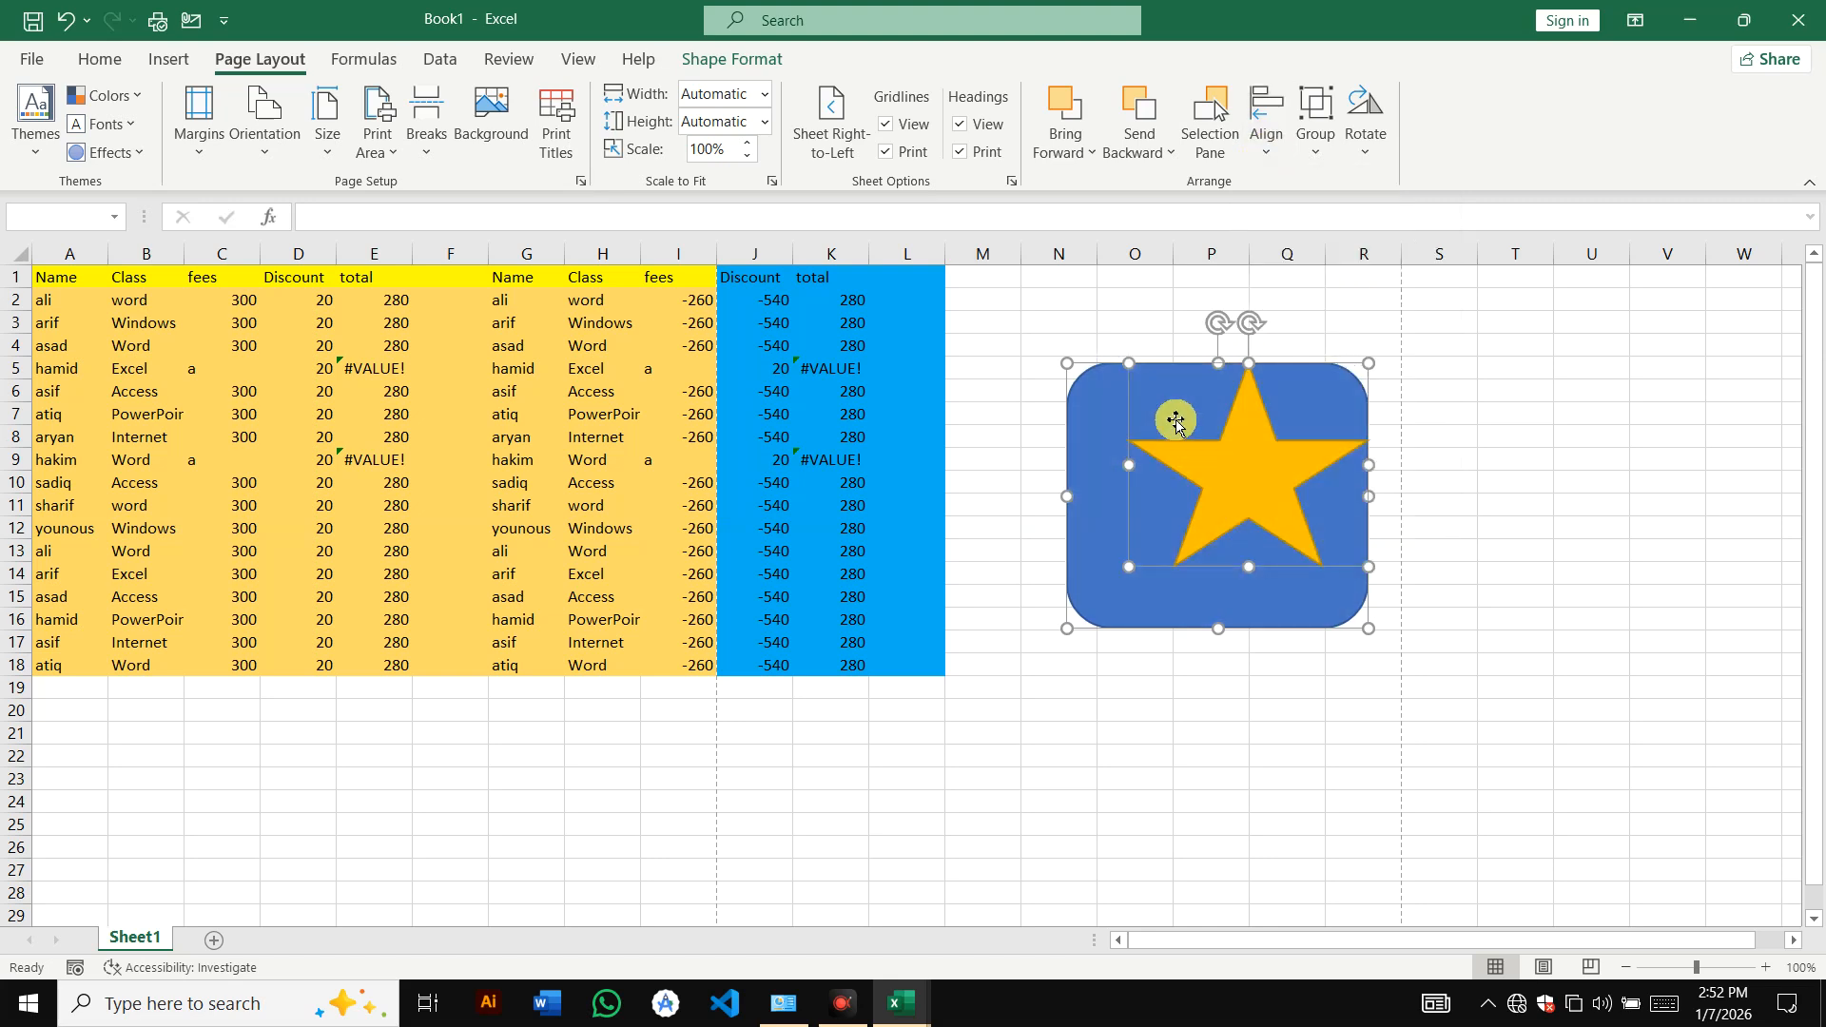
pyautogui.click(1270, 128)
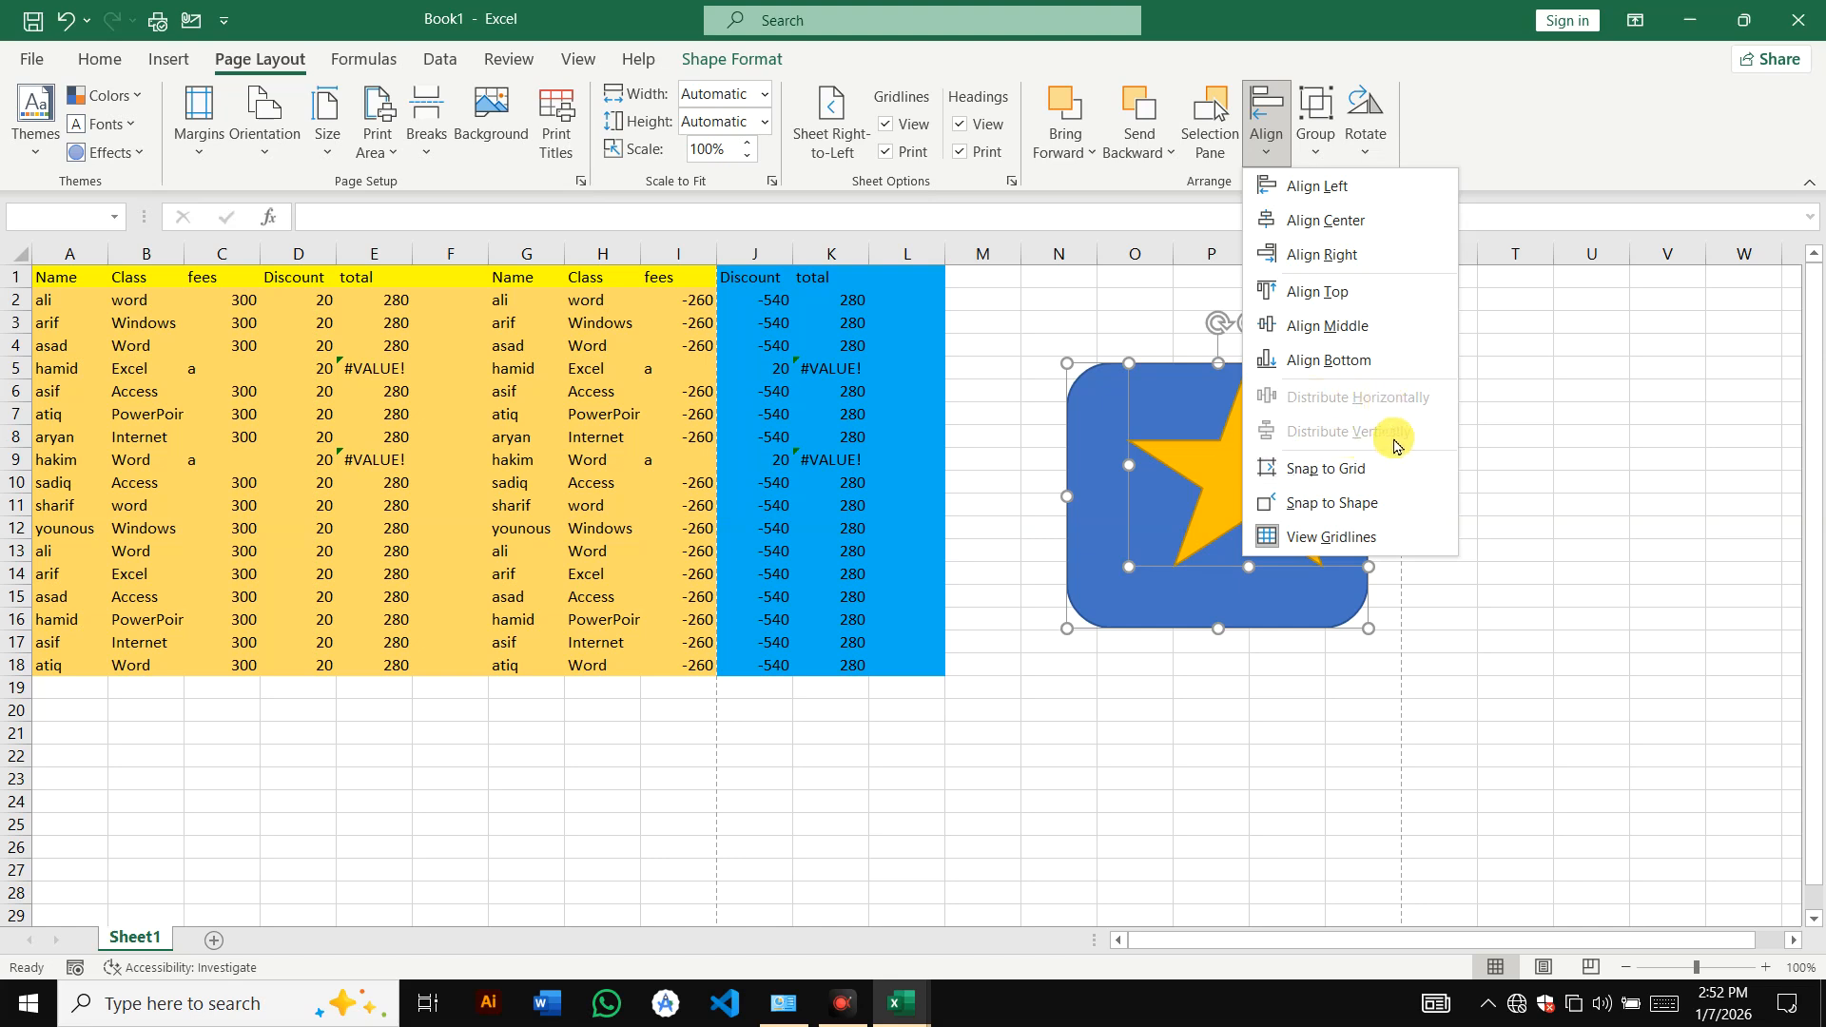
# - Separate the star from the rounded rectangle, shrink the rectangle to about 1.21" by 1.8", and place the two side by side
pyautogui.click(1230, 480)
pyautogui.click(1233, 477)
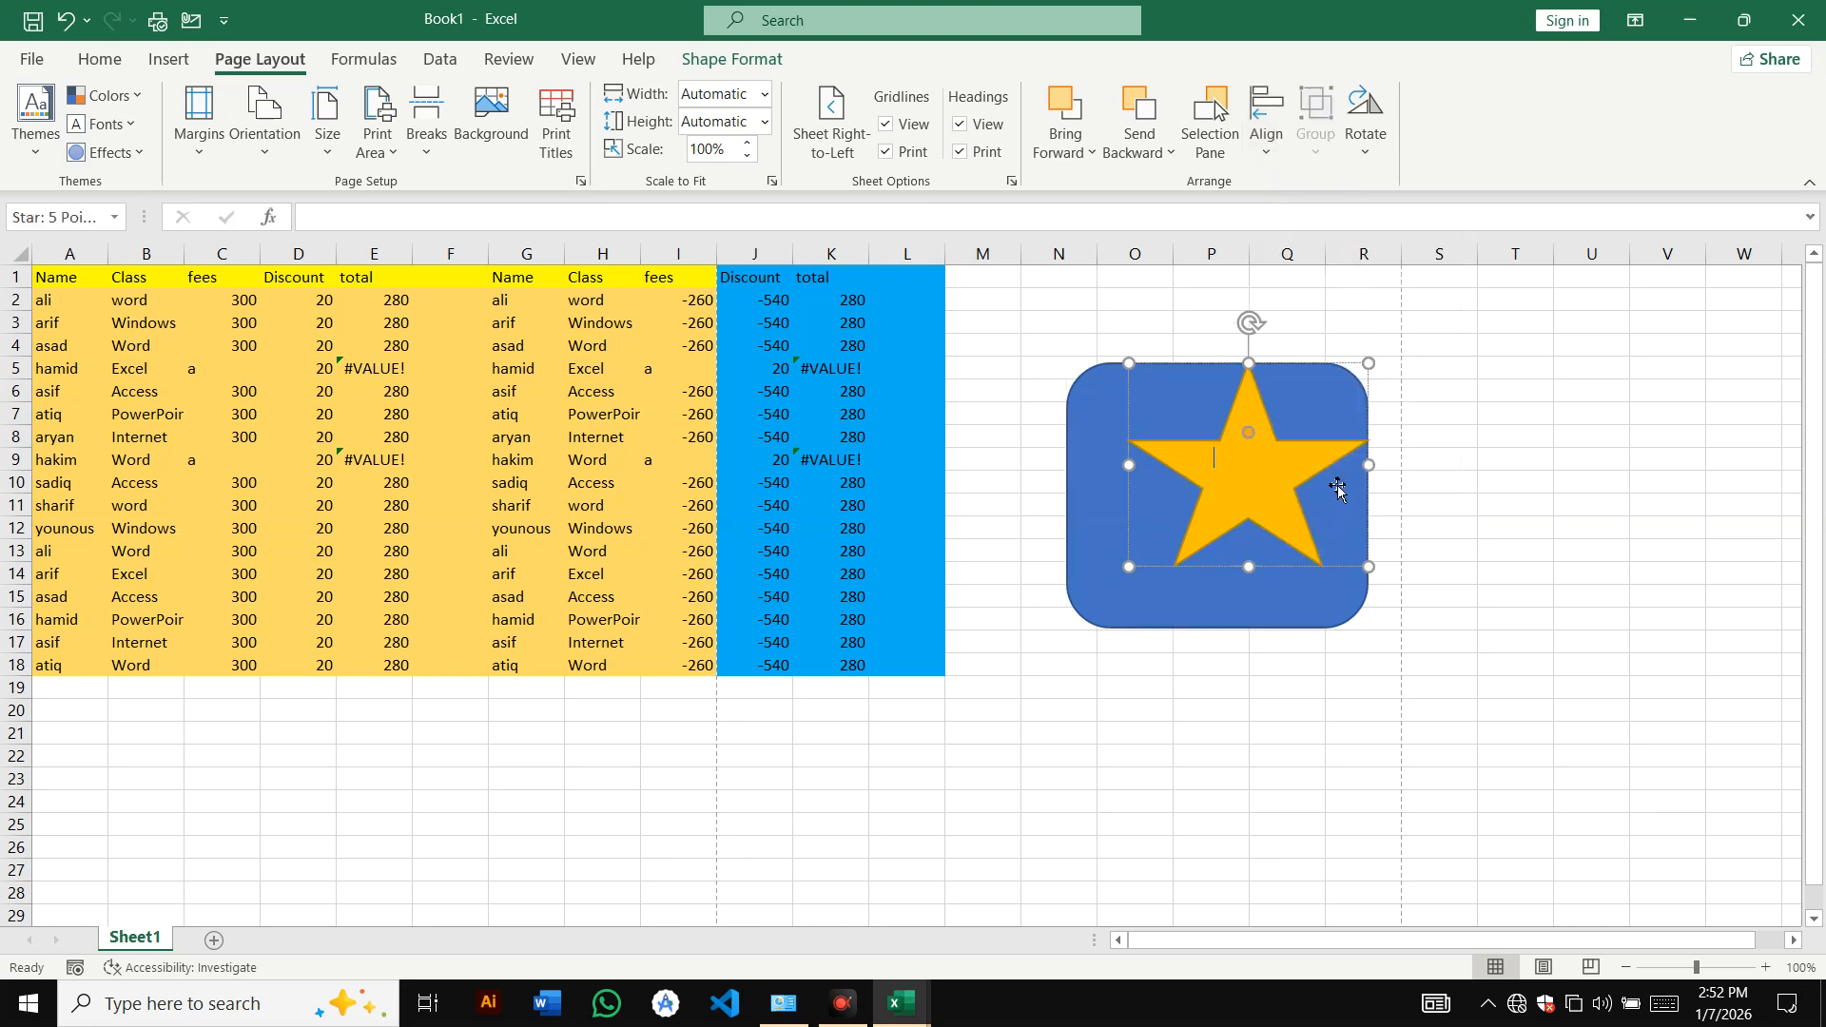
pyautogui.moveTo(1263, 489); pyautogui.dragTo(1536, 491)
pyautogui.moveTo(1265, 495); pyautogui.dragTo(1137, 509)
pyautogui.moveTo(1242, 376); pyautogui.dragTo(1145, 502)
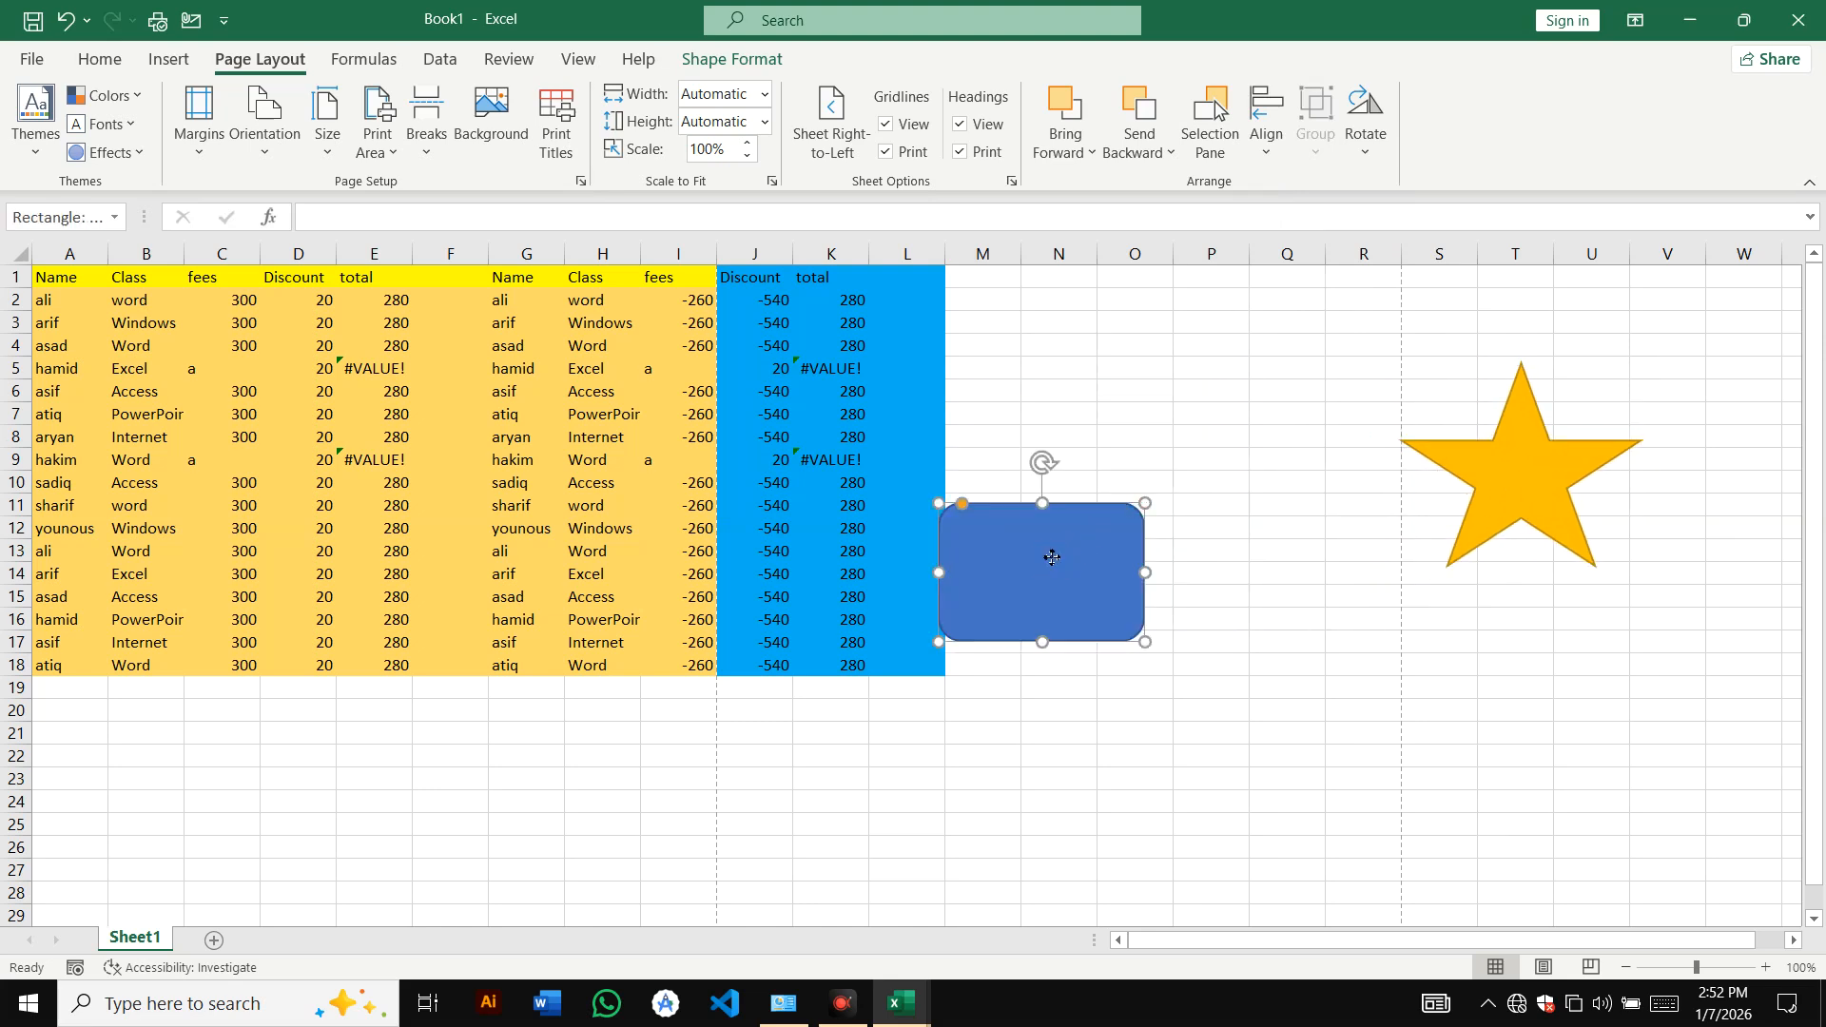
pyautogui.moveTo(1047, 558); pyautogui.dragTo(1066, 509)
pyautogui.moveTo(1456, 481); pyautogui.dragTo(1296, 537)
# - Delete the gold star and place two copies of the blue rounded rectangle in a row to its right
pyautogui.click(1092, 522)
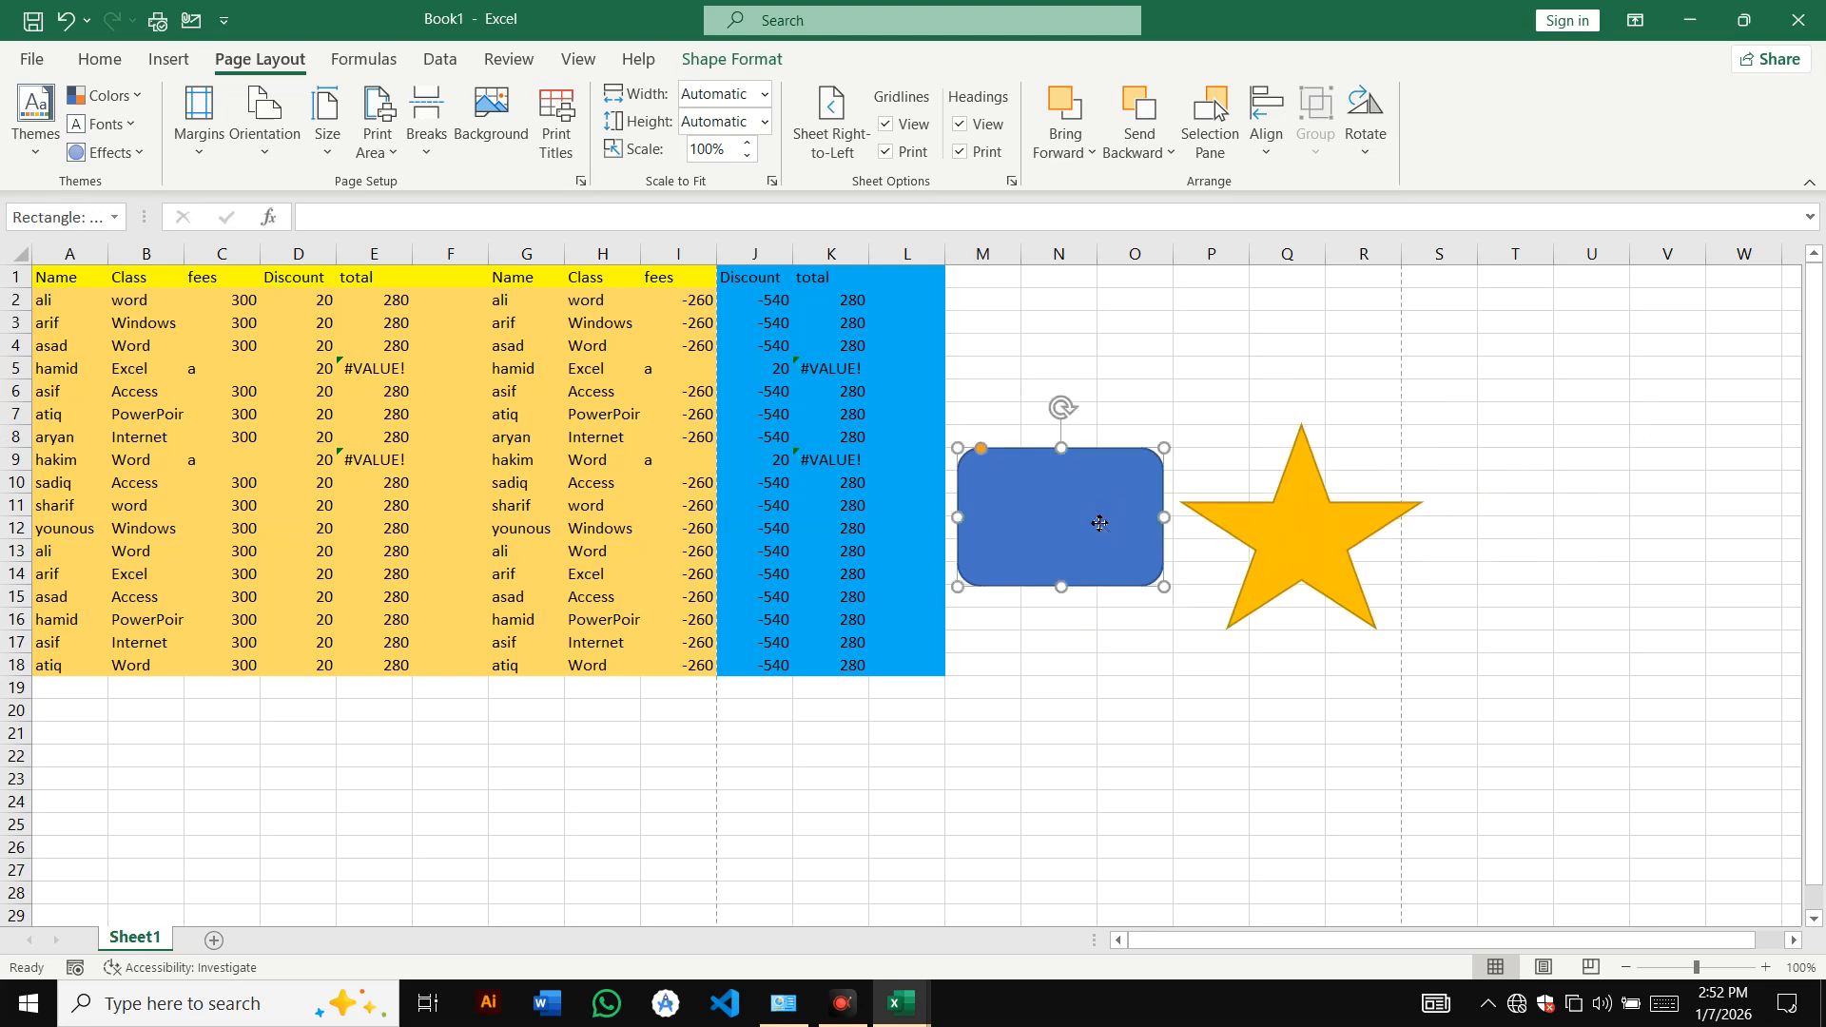
pyautogui.moveTo(1092, 522); pyautogui.dragTo(1110, 535)
pyautogui.click(1313, 529)
pyautogui.press('Delete')
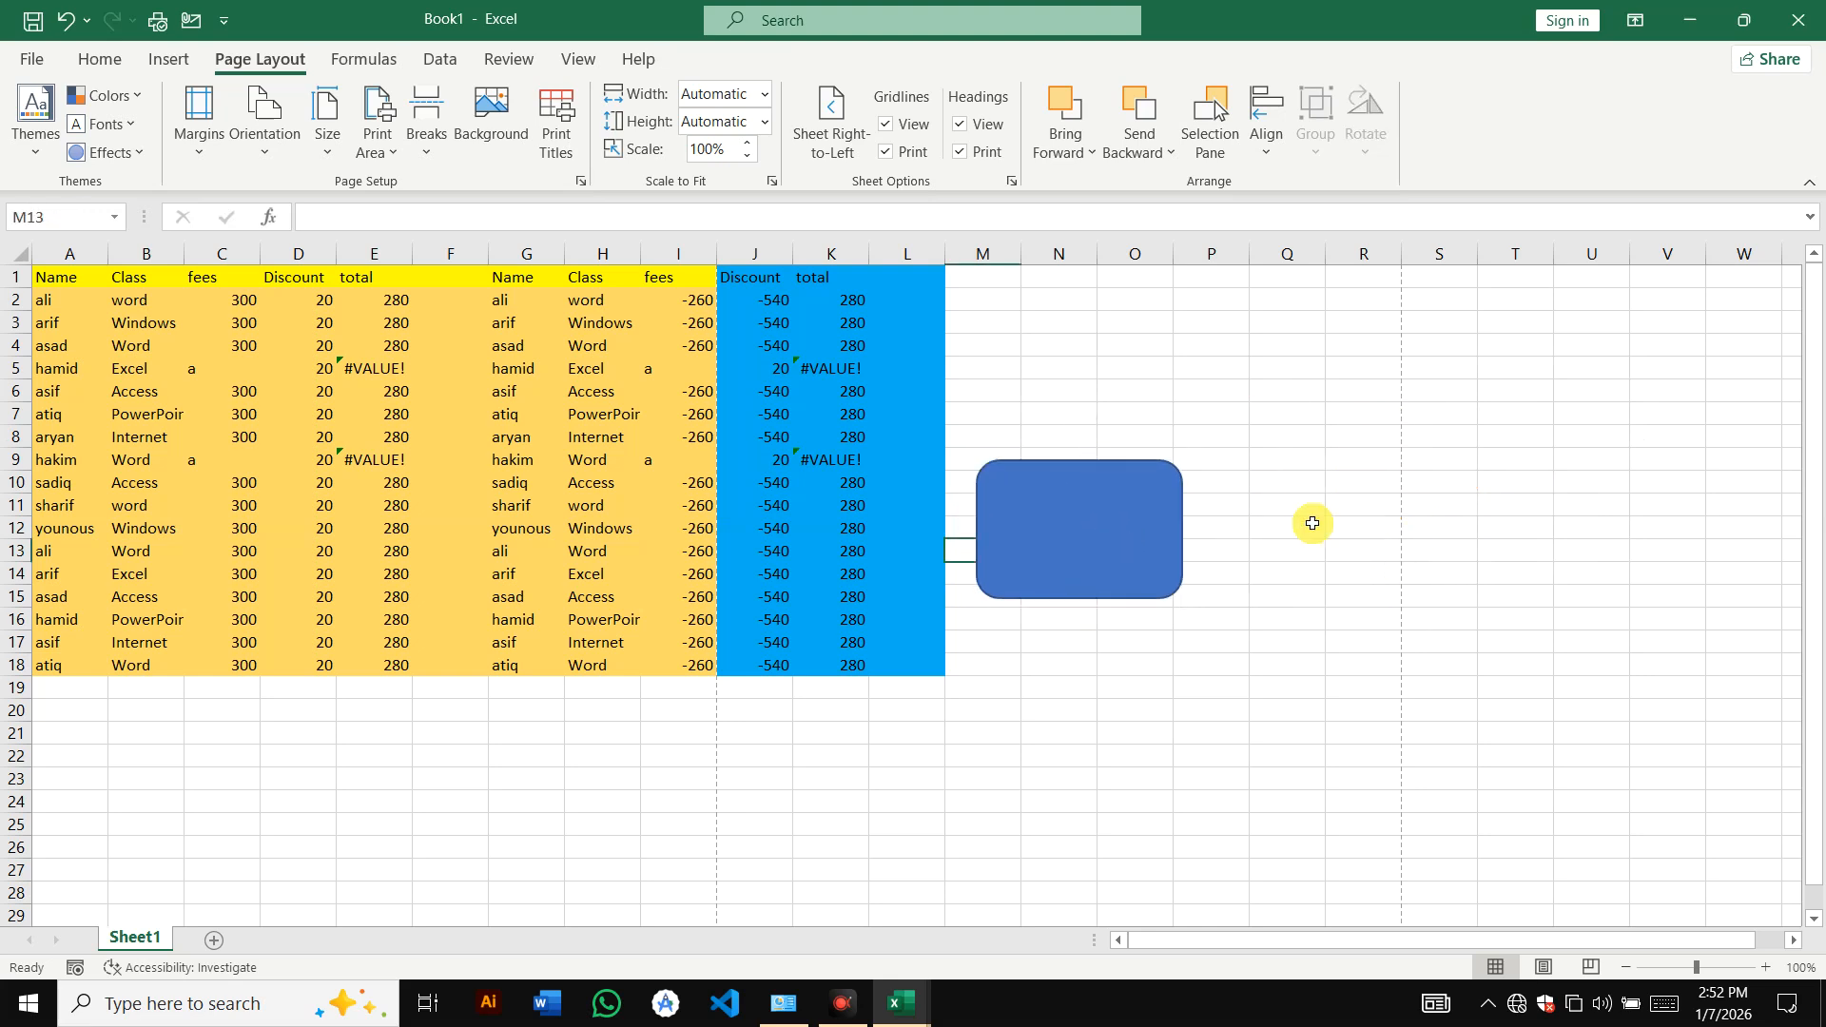
pyautogui.click(1097, 548)
pyautogui.moveTo(1082, 569); pyautogui.dragTo(1590, 589)
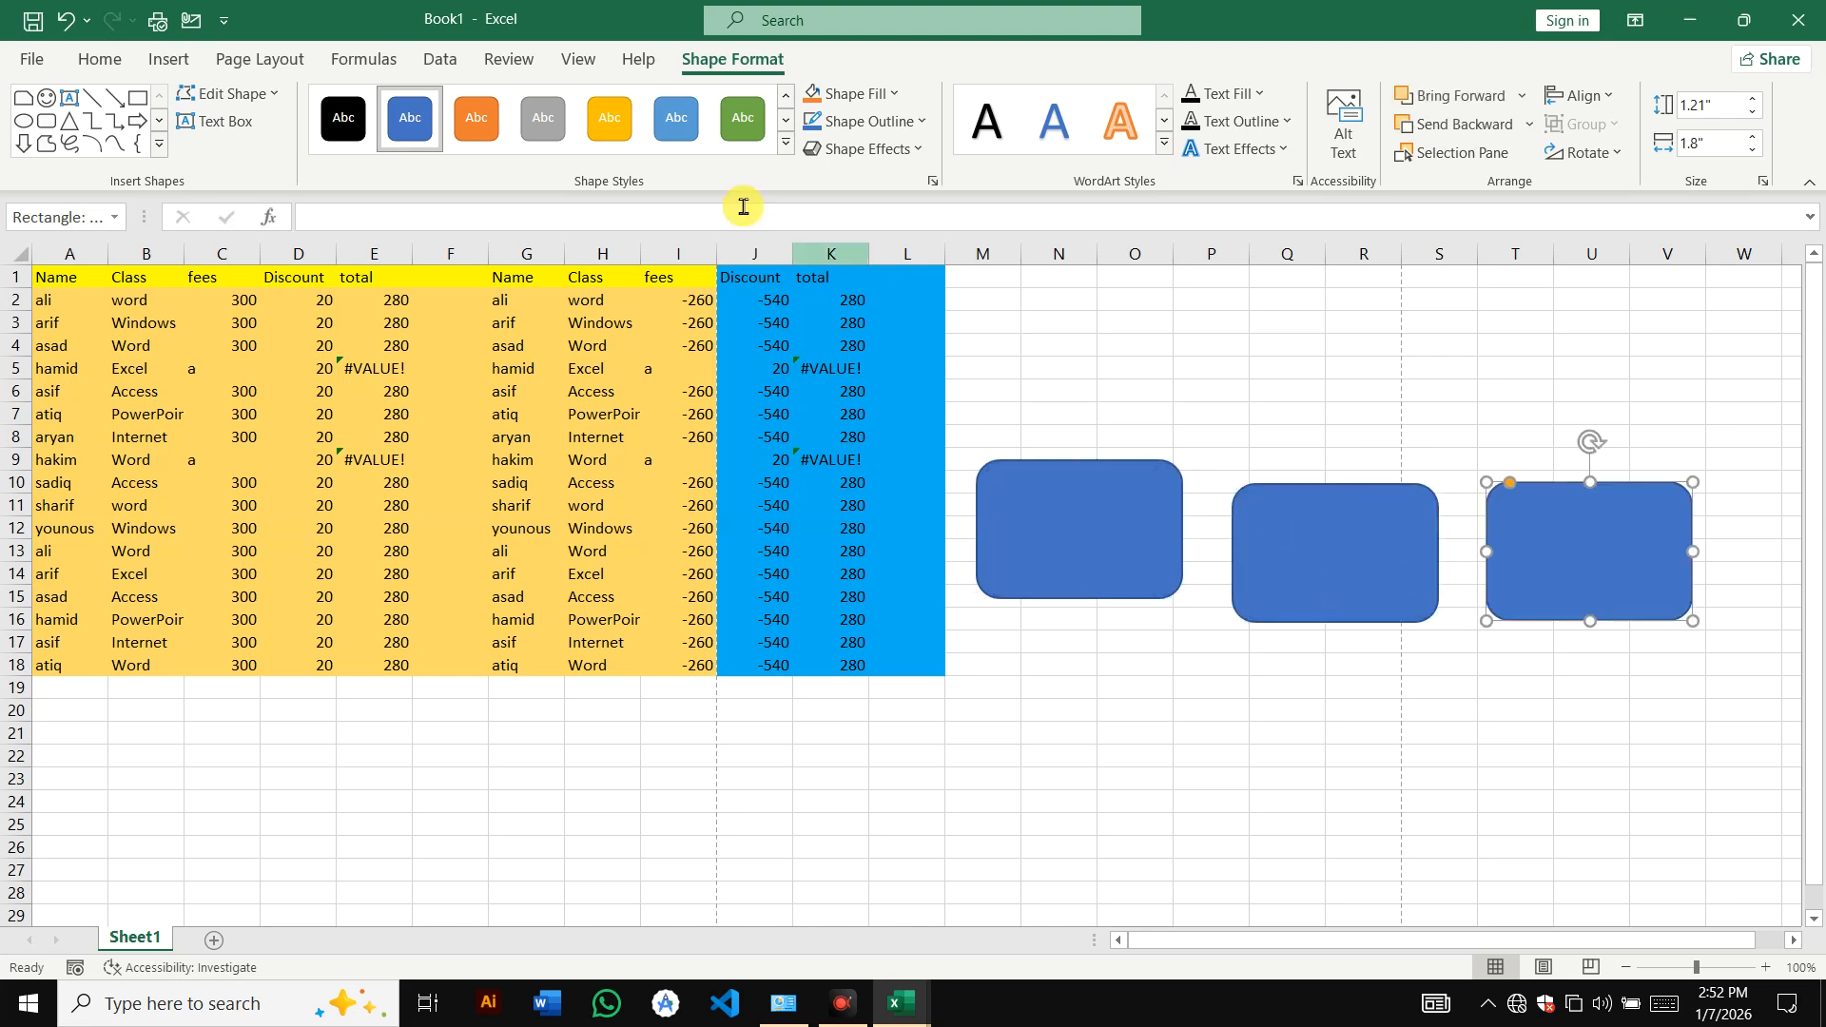
# - Apply the gold shape style to the rightmost rectangle and the green shape style to the middle one
pyautogui.click(609, 117)
pyautogui.click(1398, 547)
pyautogui.click(675, 117)
pyautogui.click(742, 117)
# - Select the blue, green and gold rectangles together and distribute them horizontally
pyautogui.click(1122, 538)
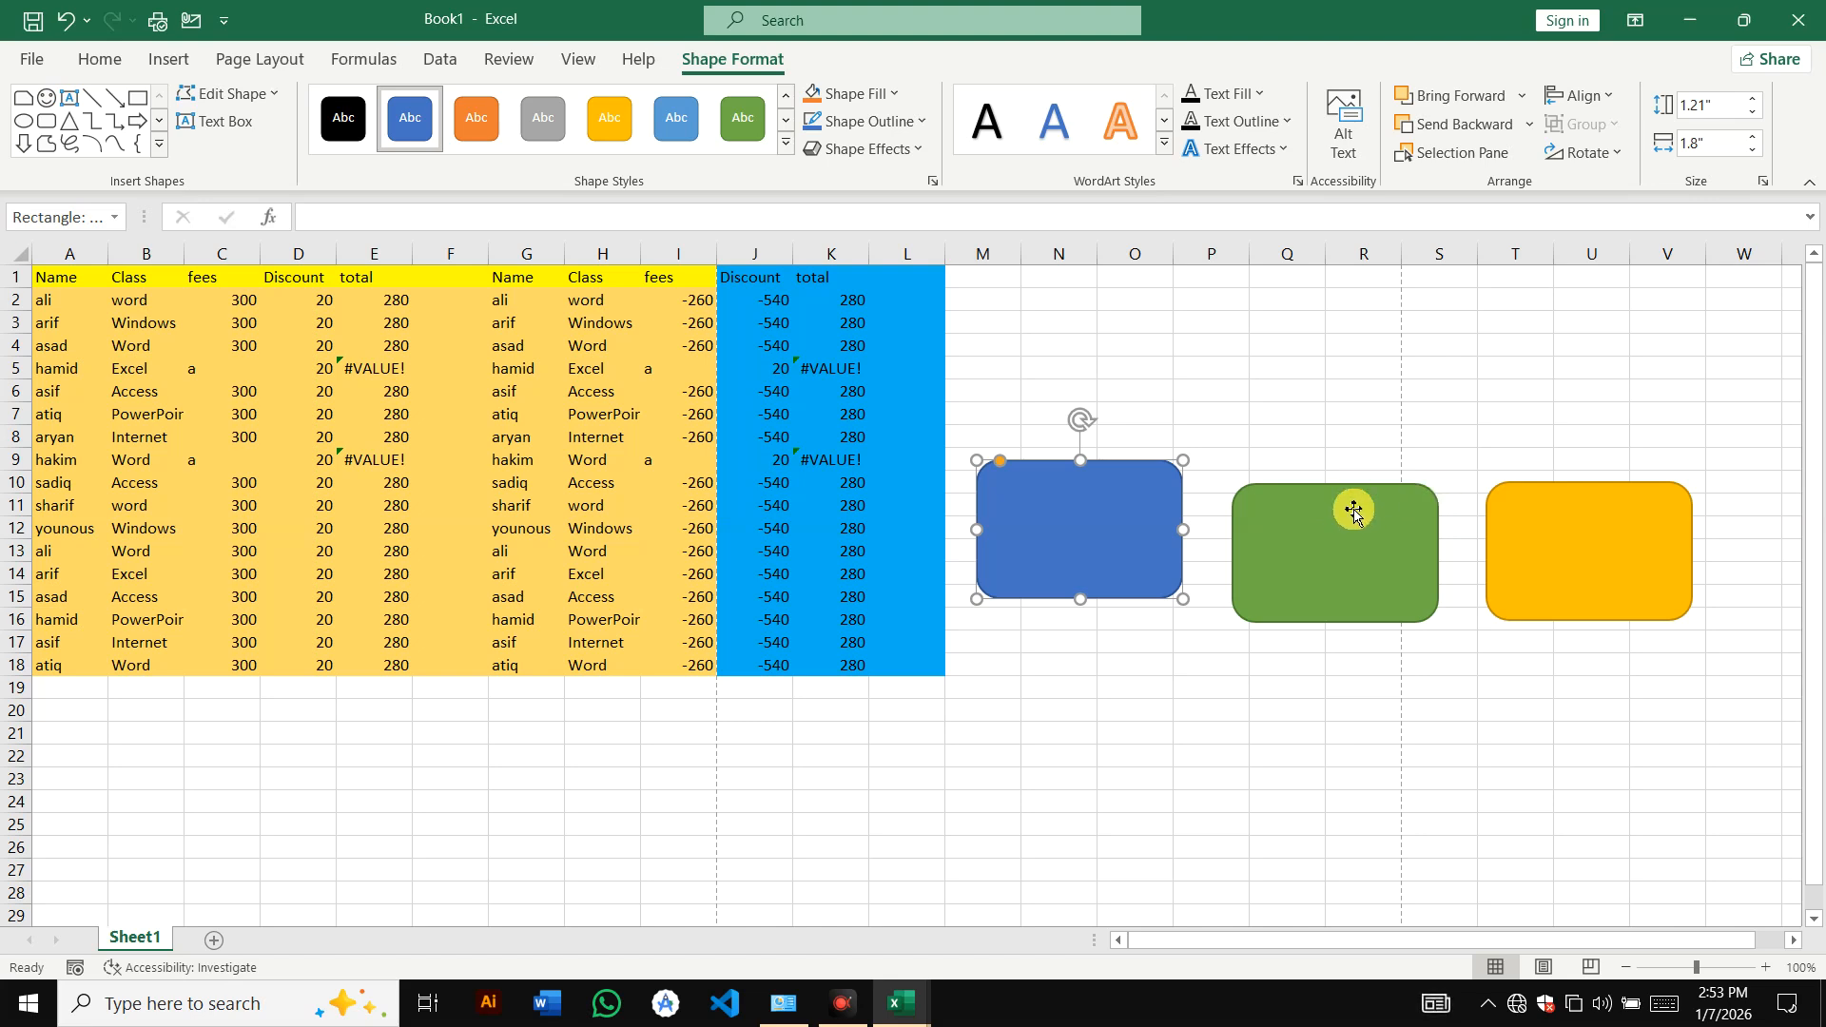
pyautogui.keyDown('ctrl'); pyautogui.click(1320, 523); pyautogui.keyUp('ctrl')
pyautogui.keyDown('ctrl'); pyautogui.click(1617, 531); pyautogui.keyUp('ctrl')
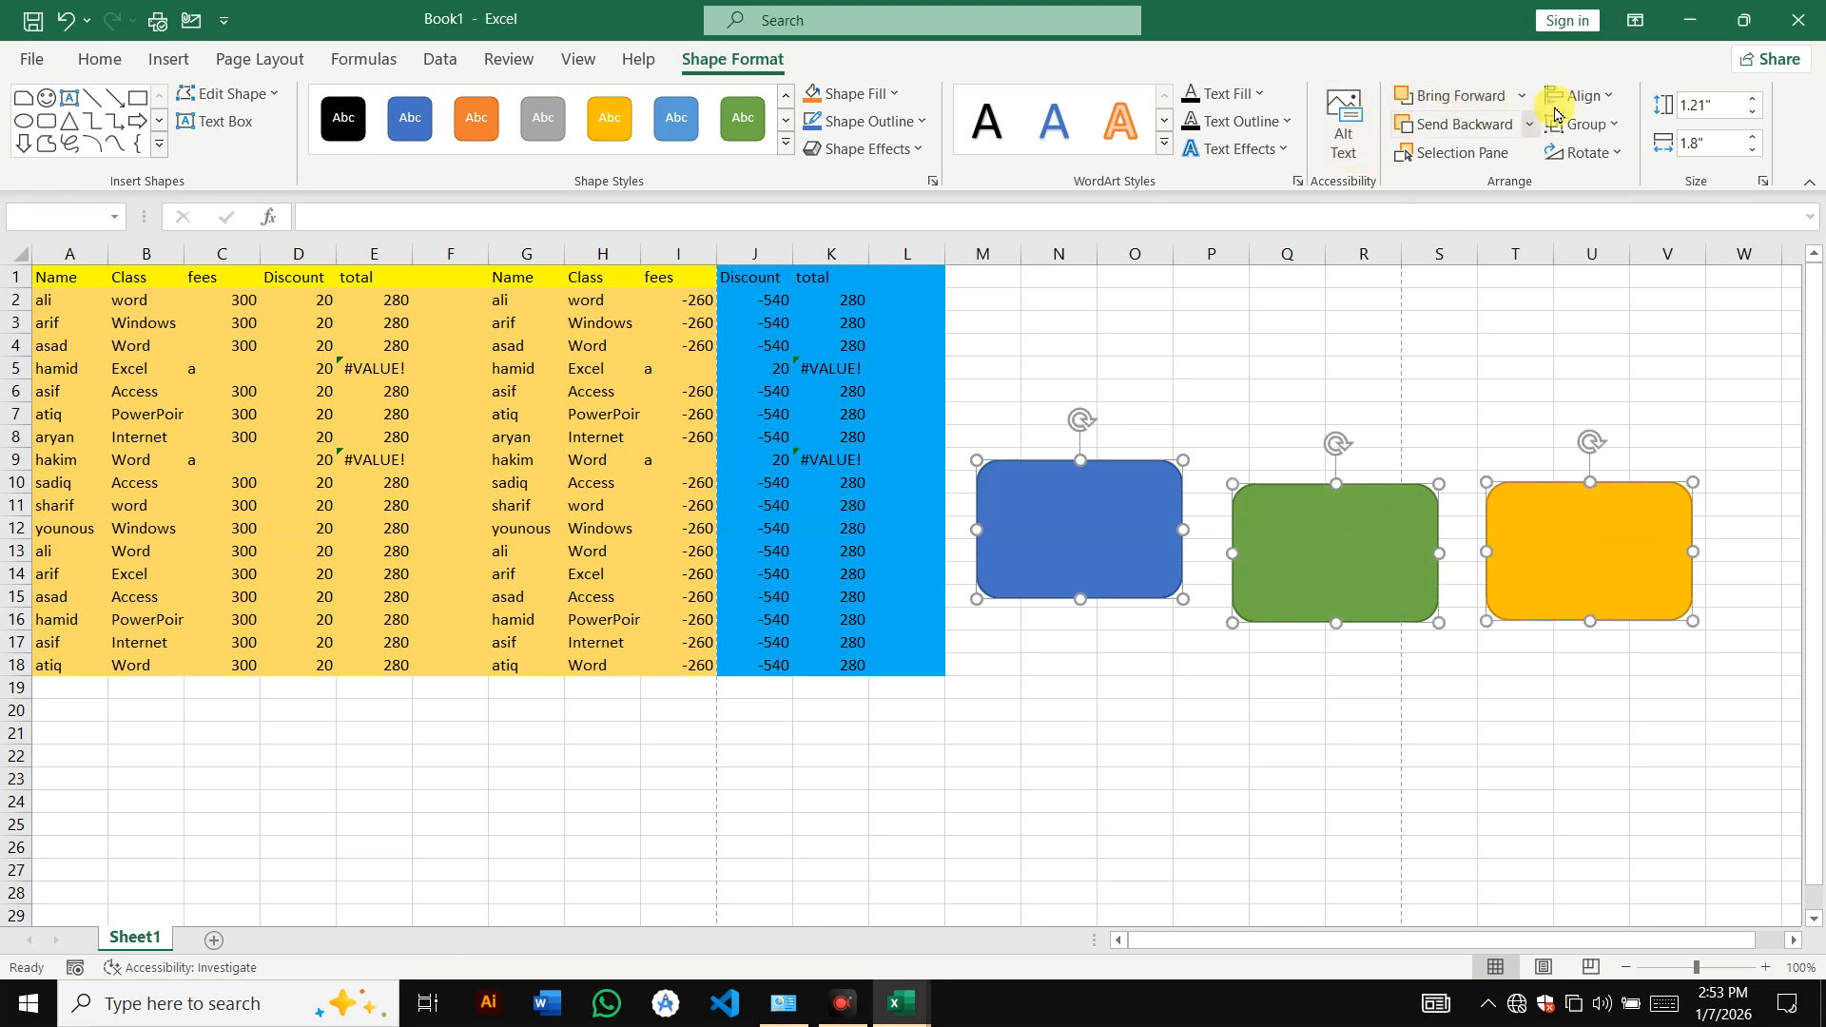
pyautogui.click(1598, 96)
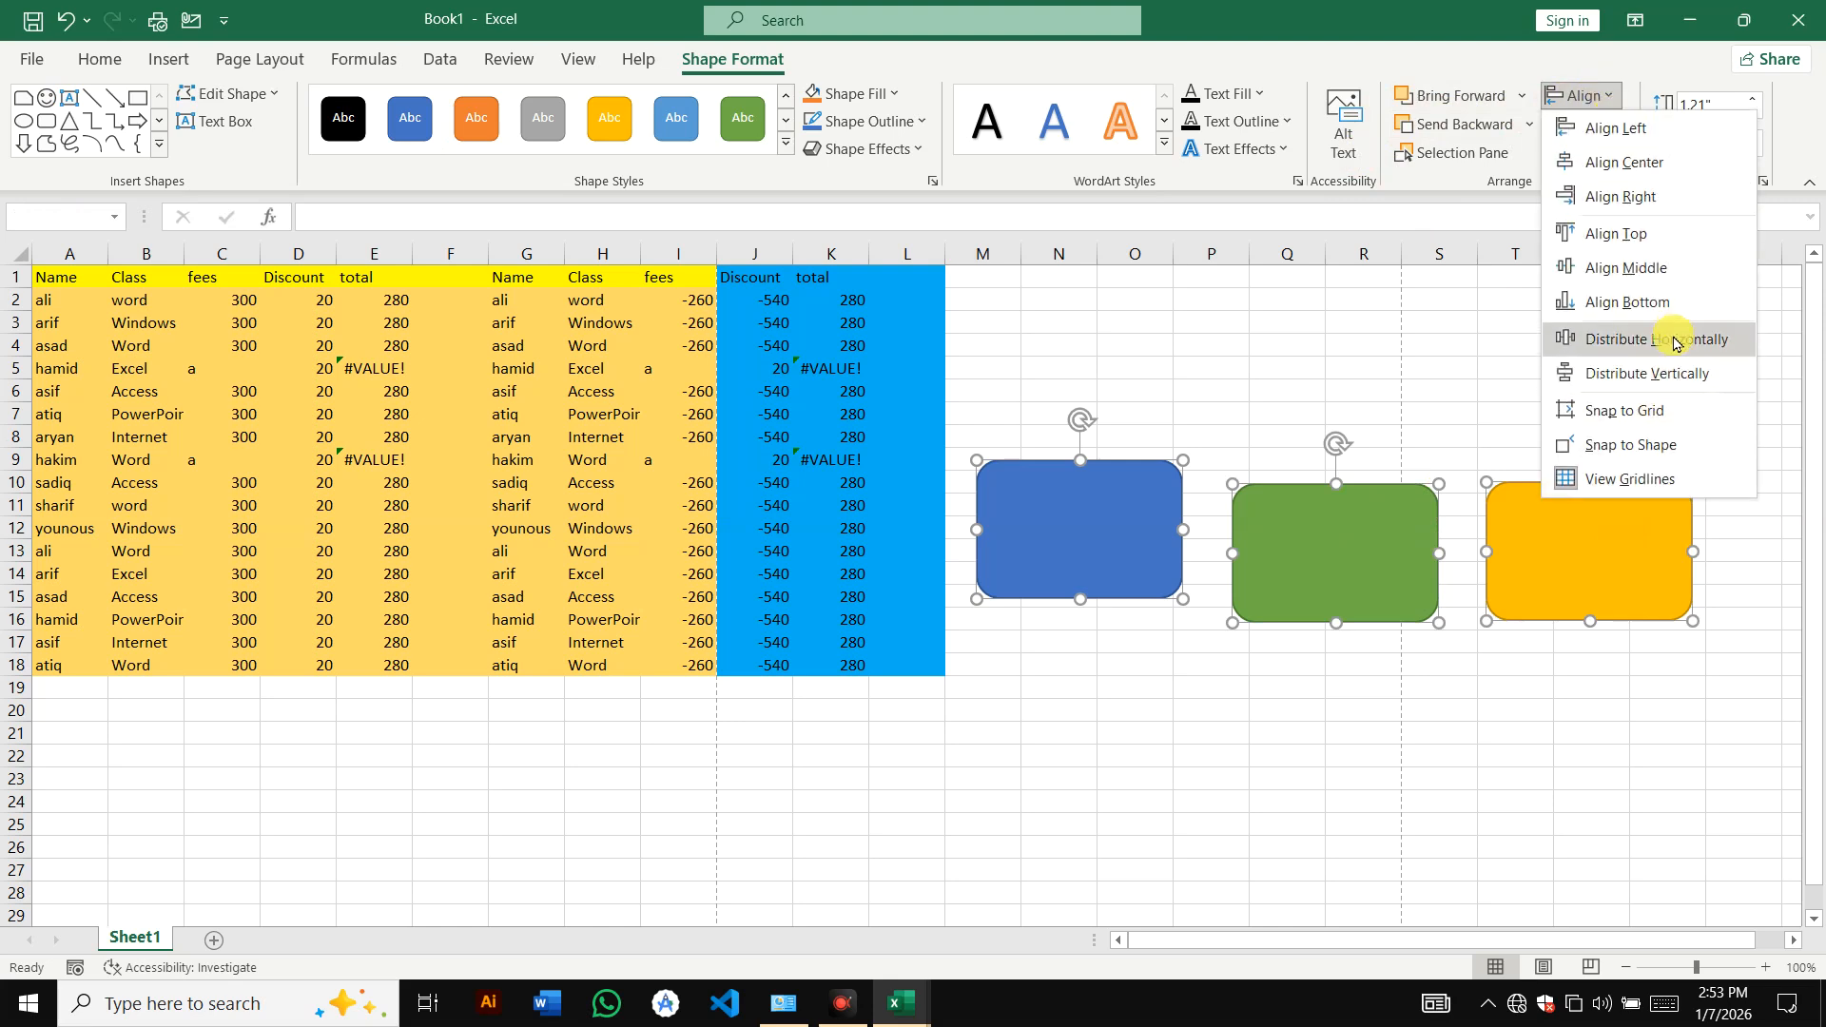
pyautogui.click(1666, 351)
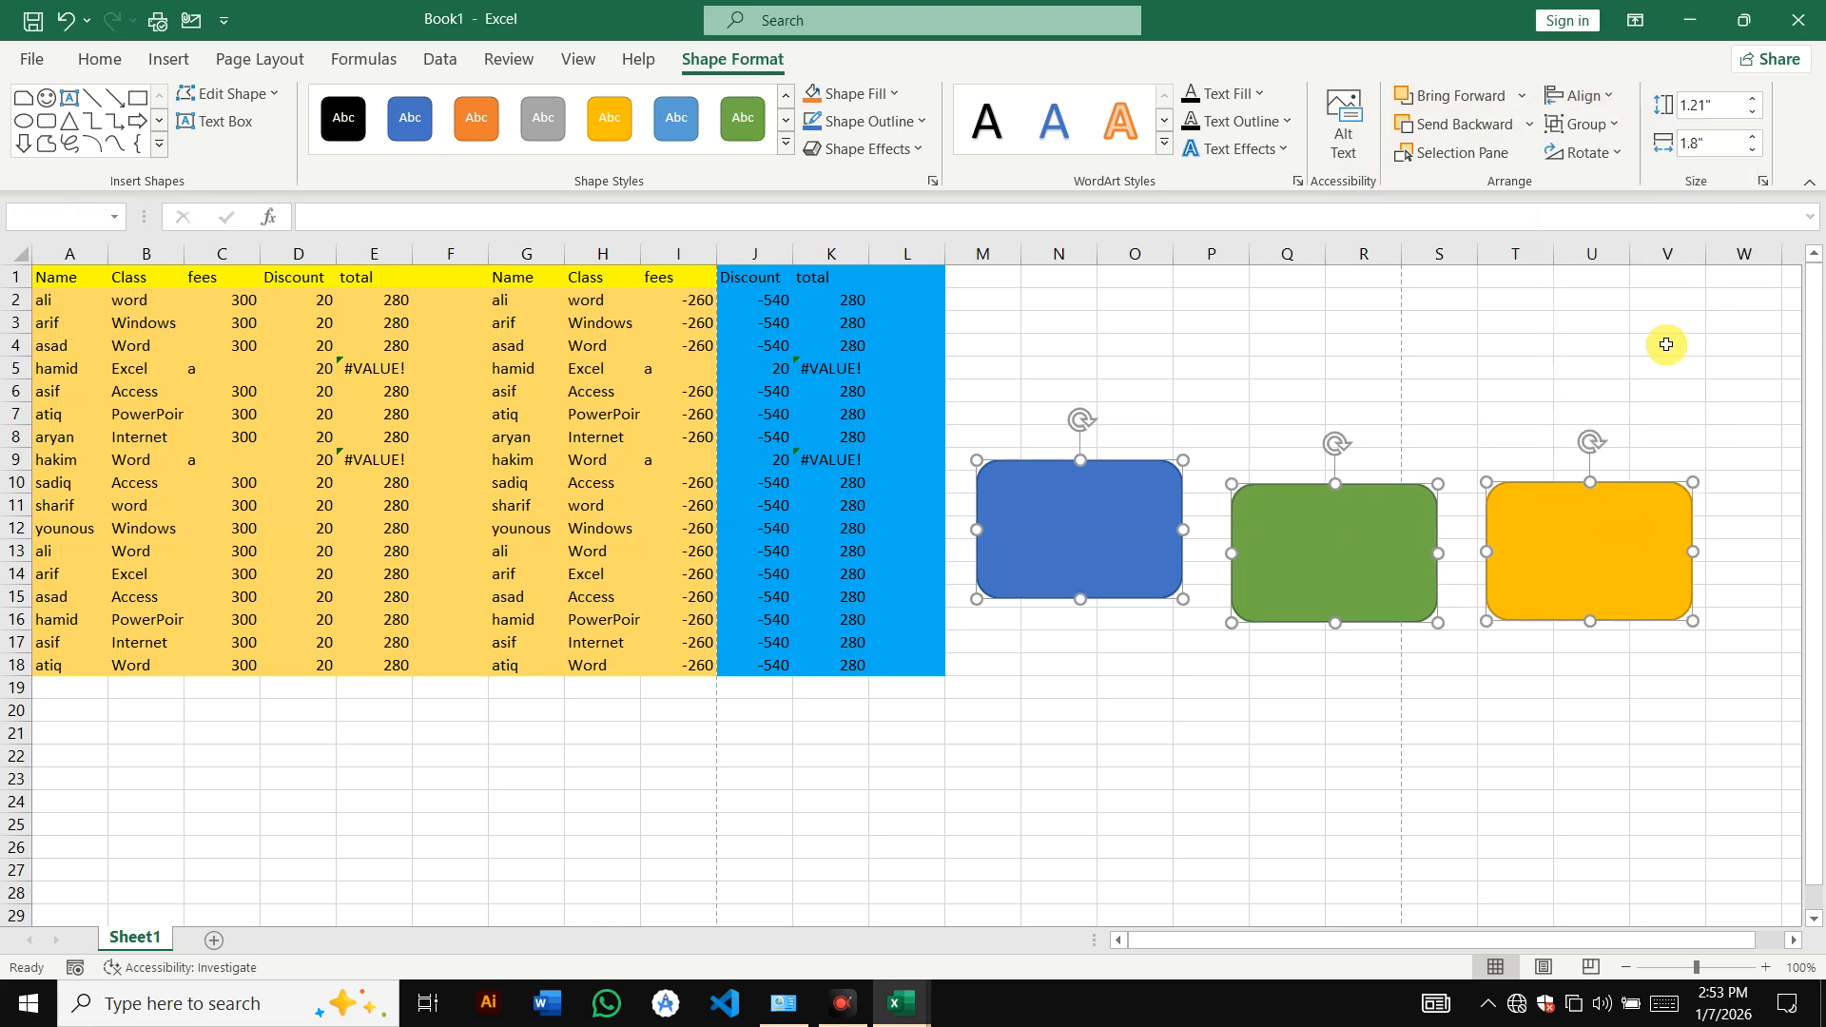
# - Try Align Center on the three selected rectangles, and undo that alignment
pyautogui.click(1586, 95)
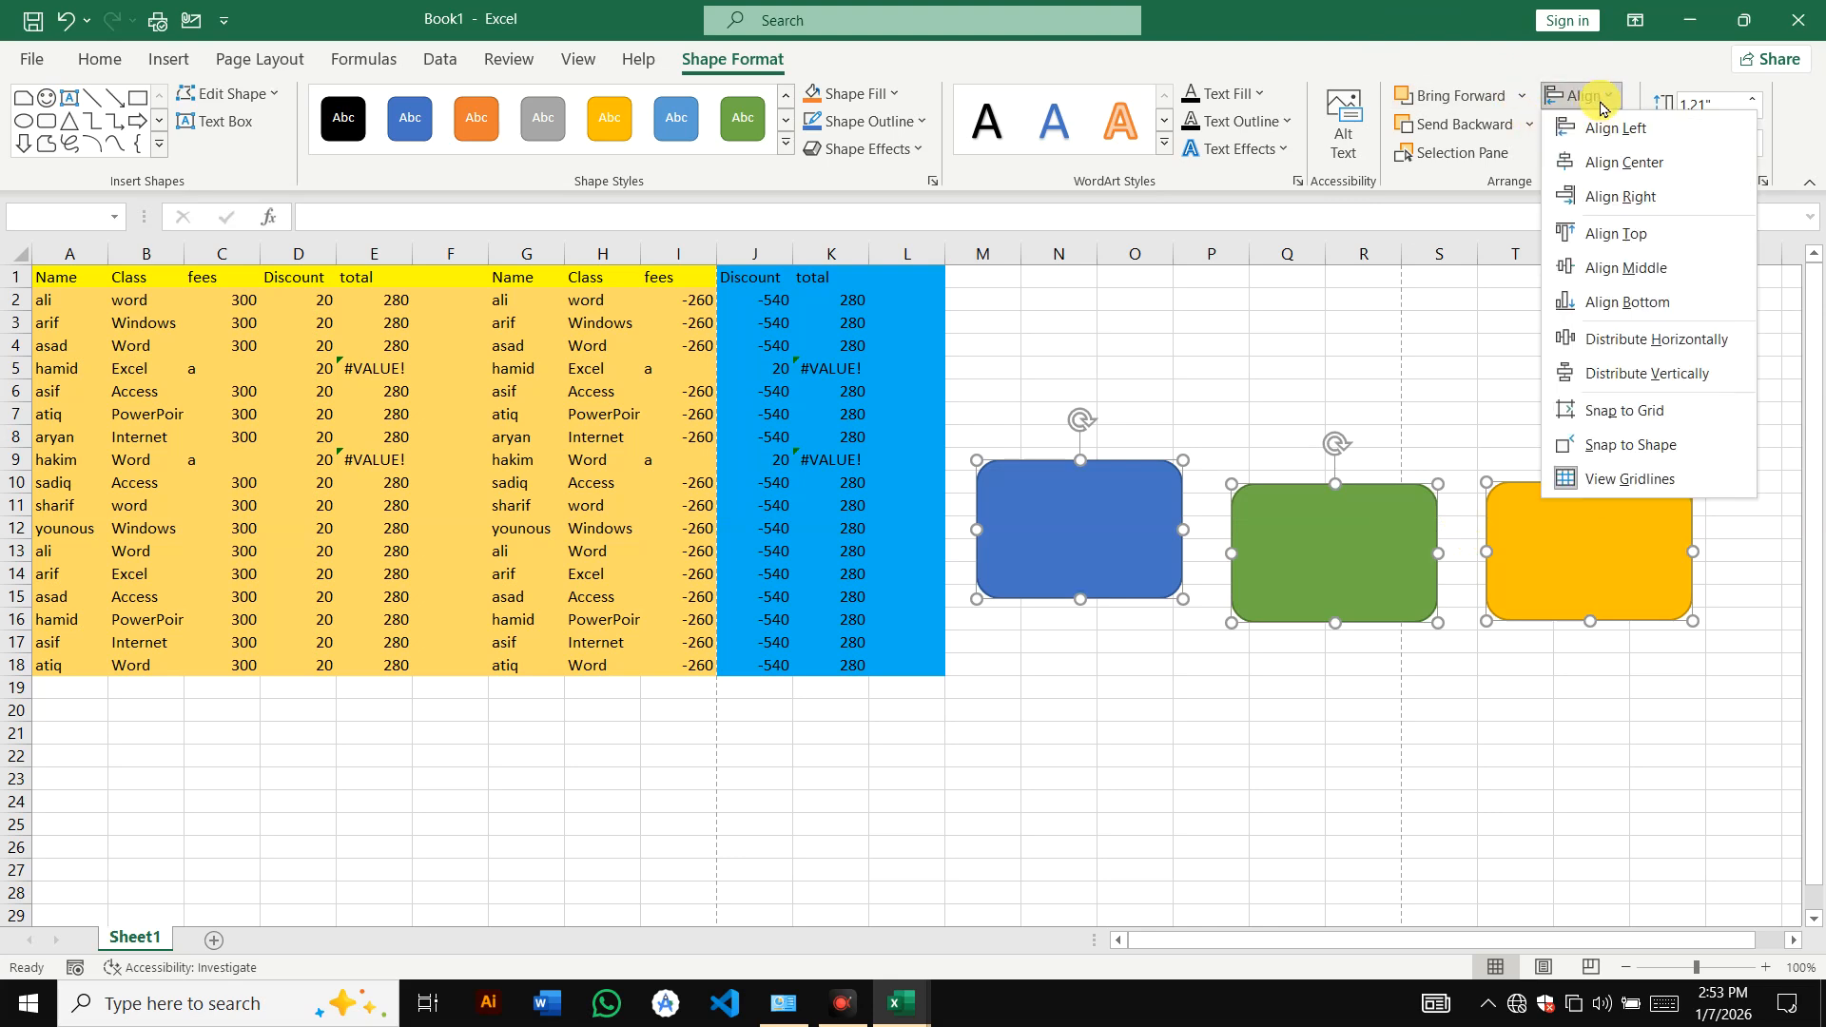
pyautogui.click(1666, 175)
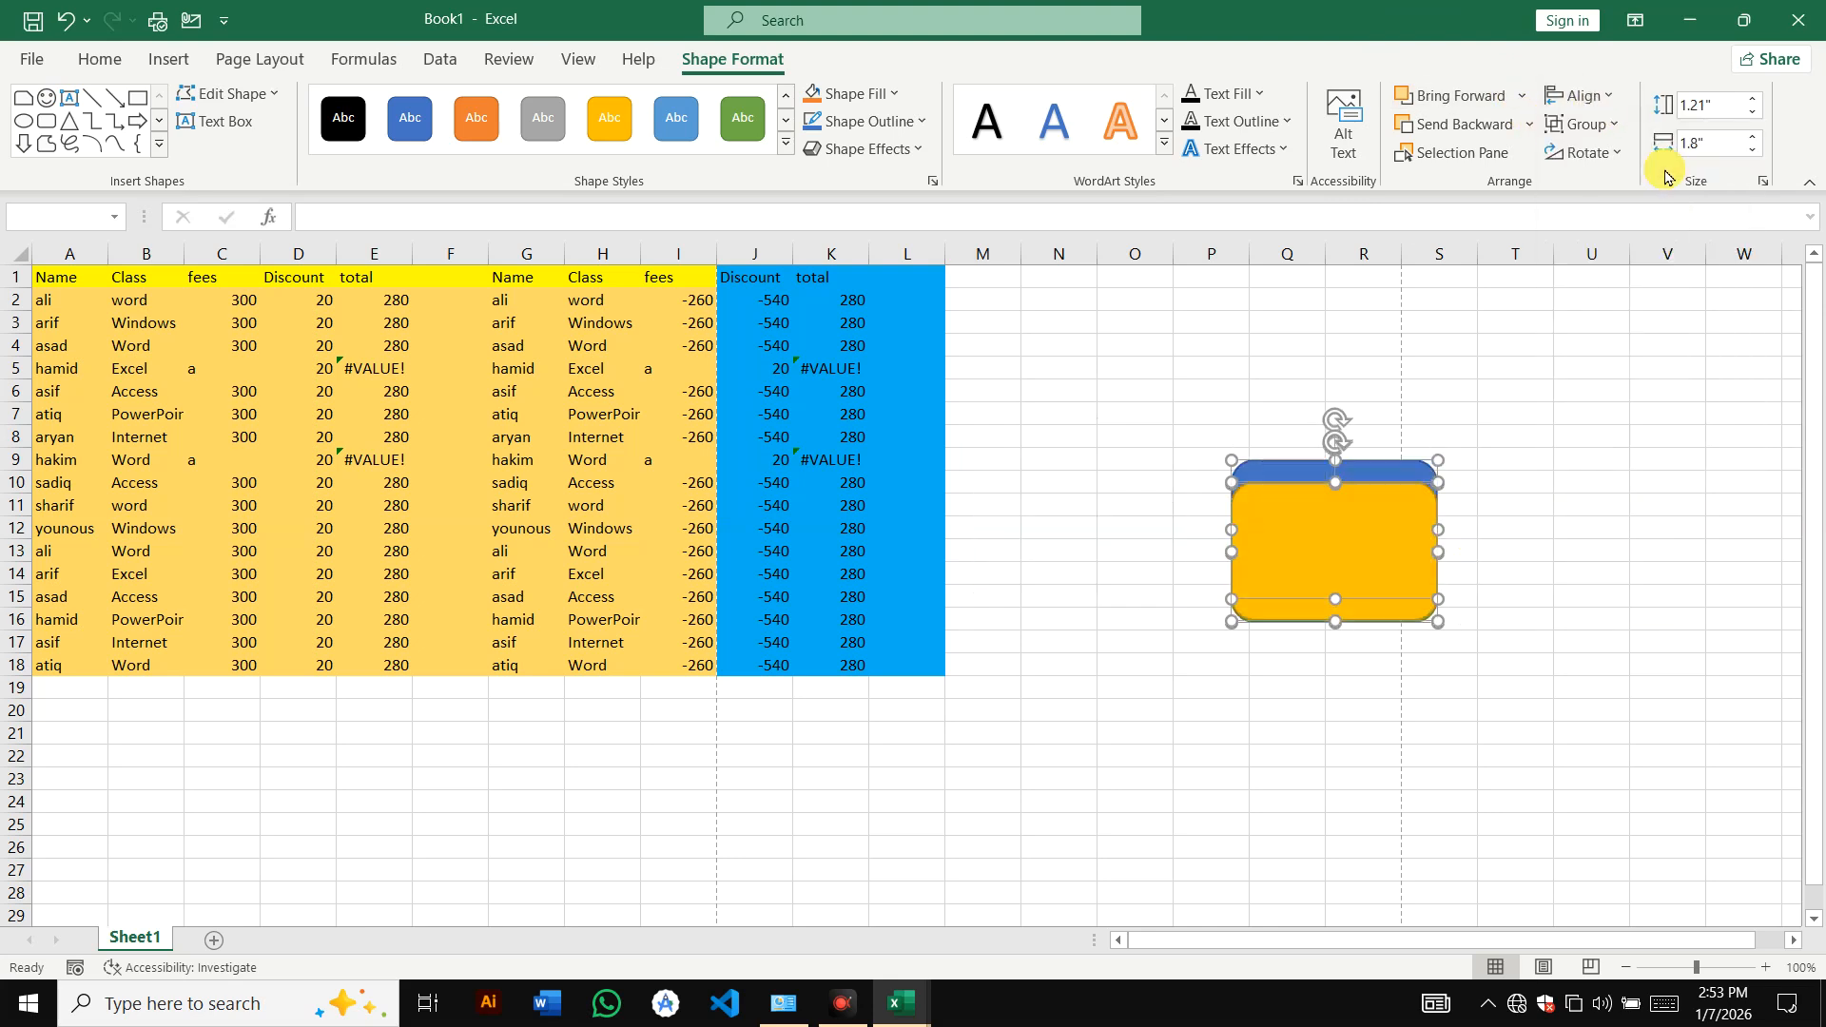
pyautogui.hotkey('ctrl', 'z')
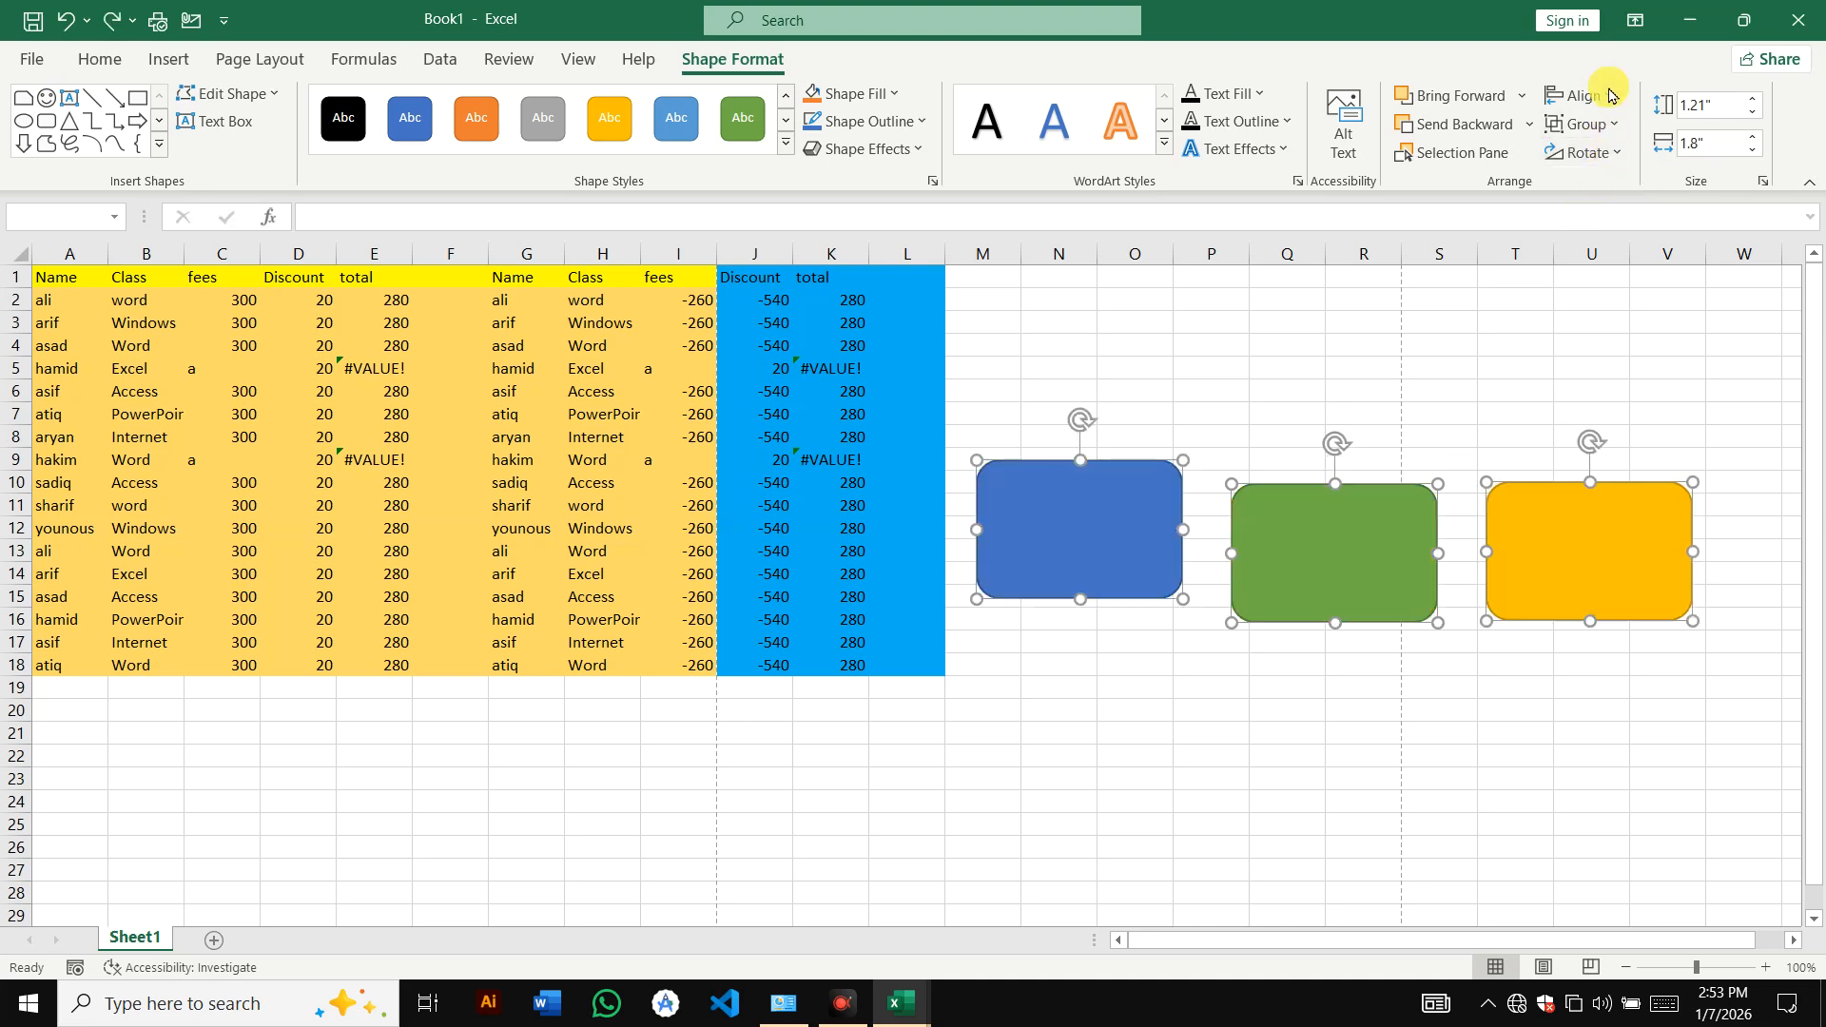
# - Distribute the three rectangles once more, and shift the green one up and left and the gold one lower and right
pyautogui.click(1614, 104)
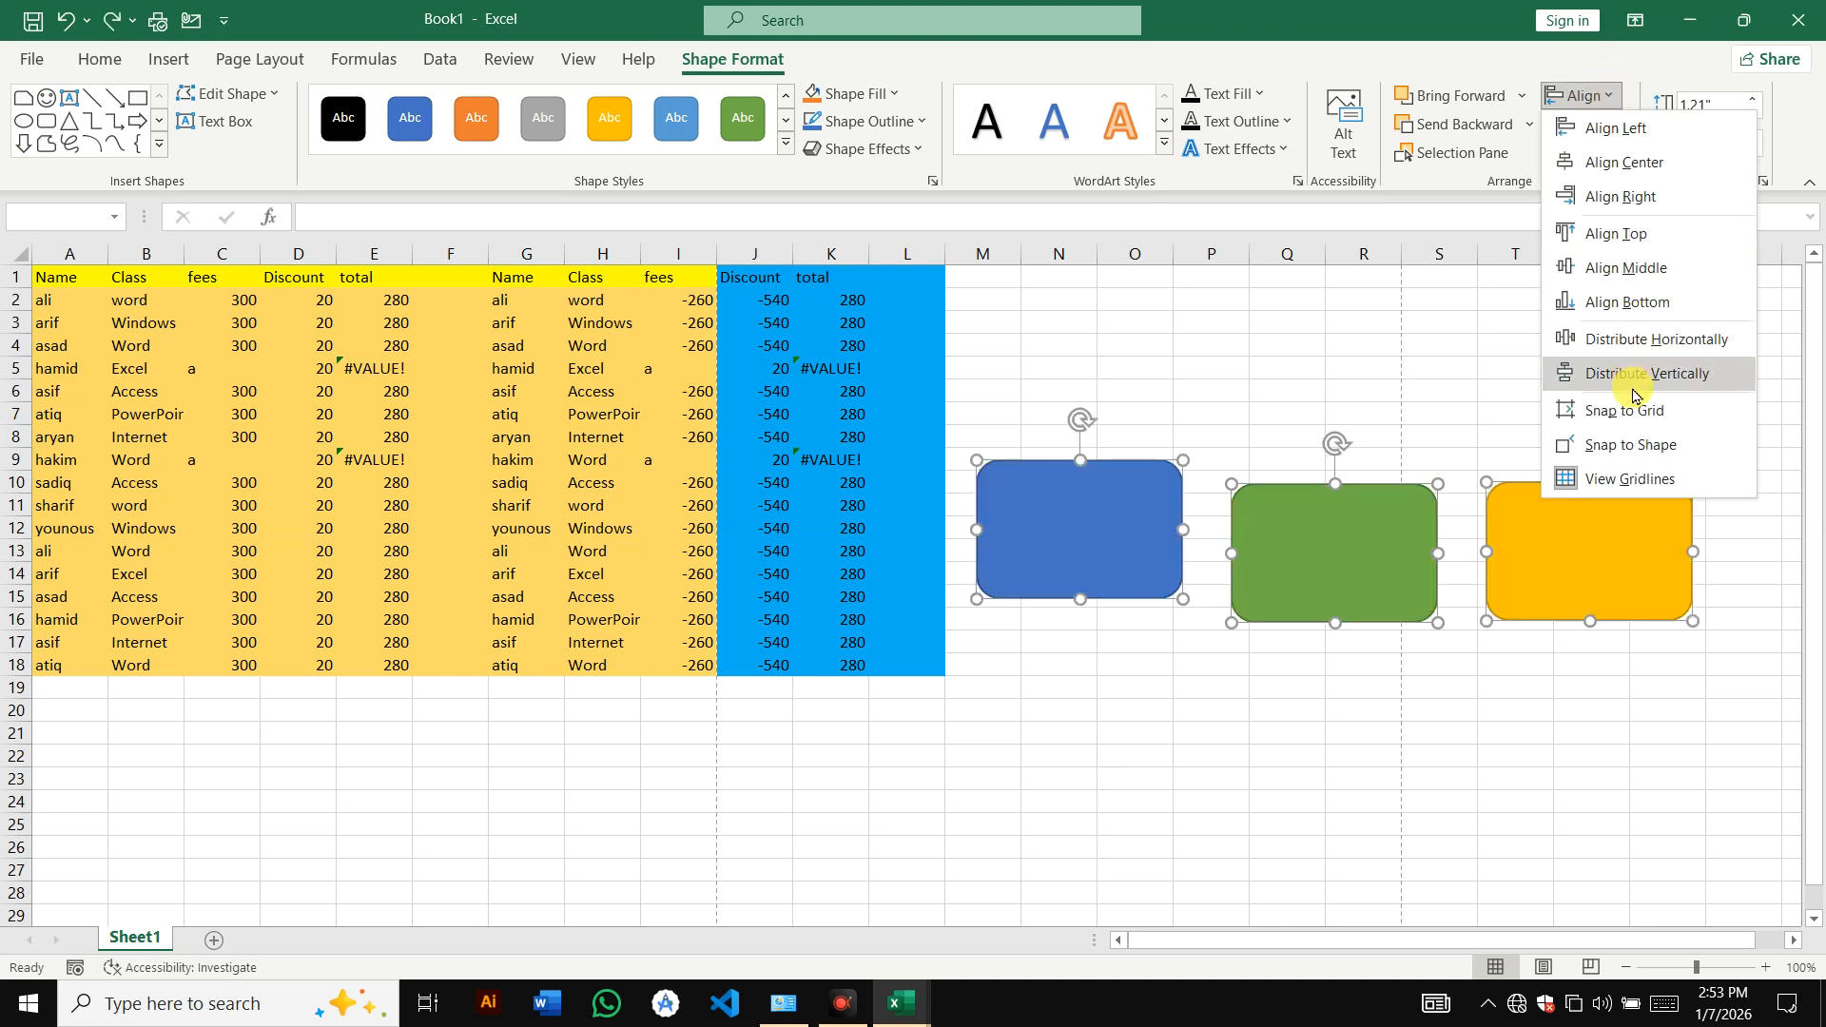
pyautogui.click(1664, 367)
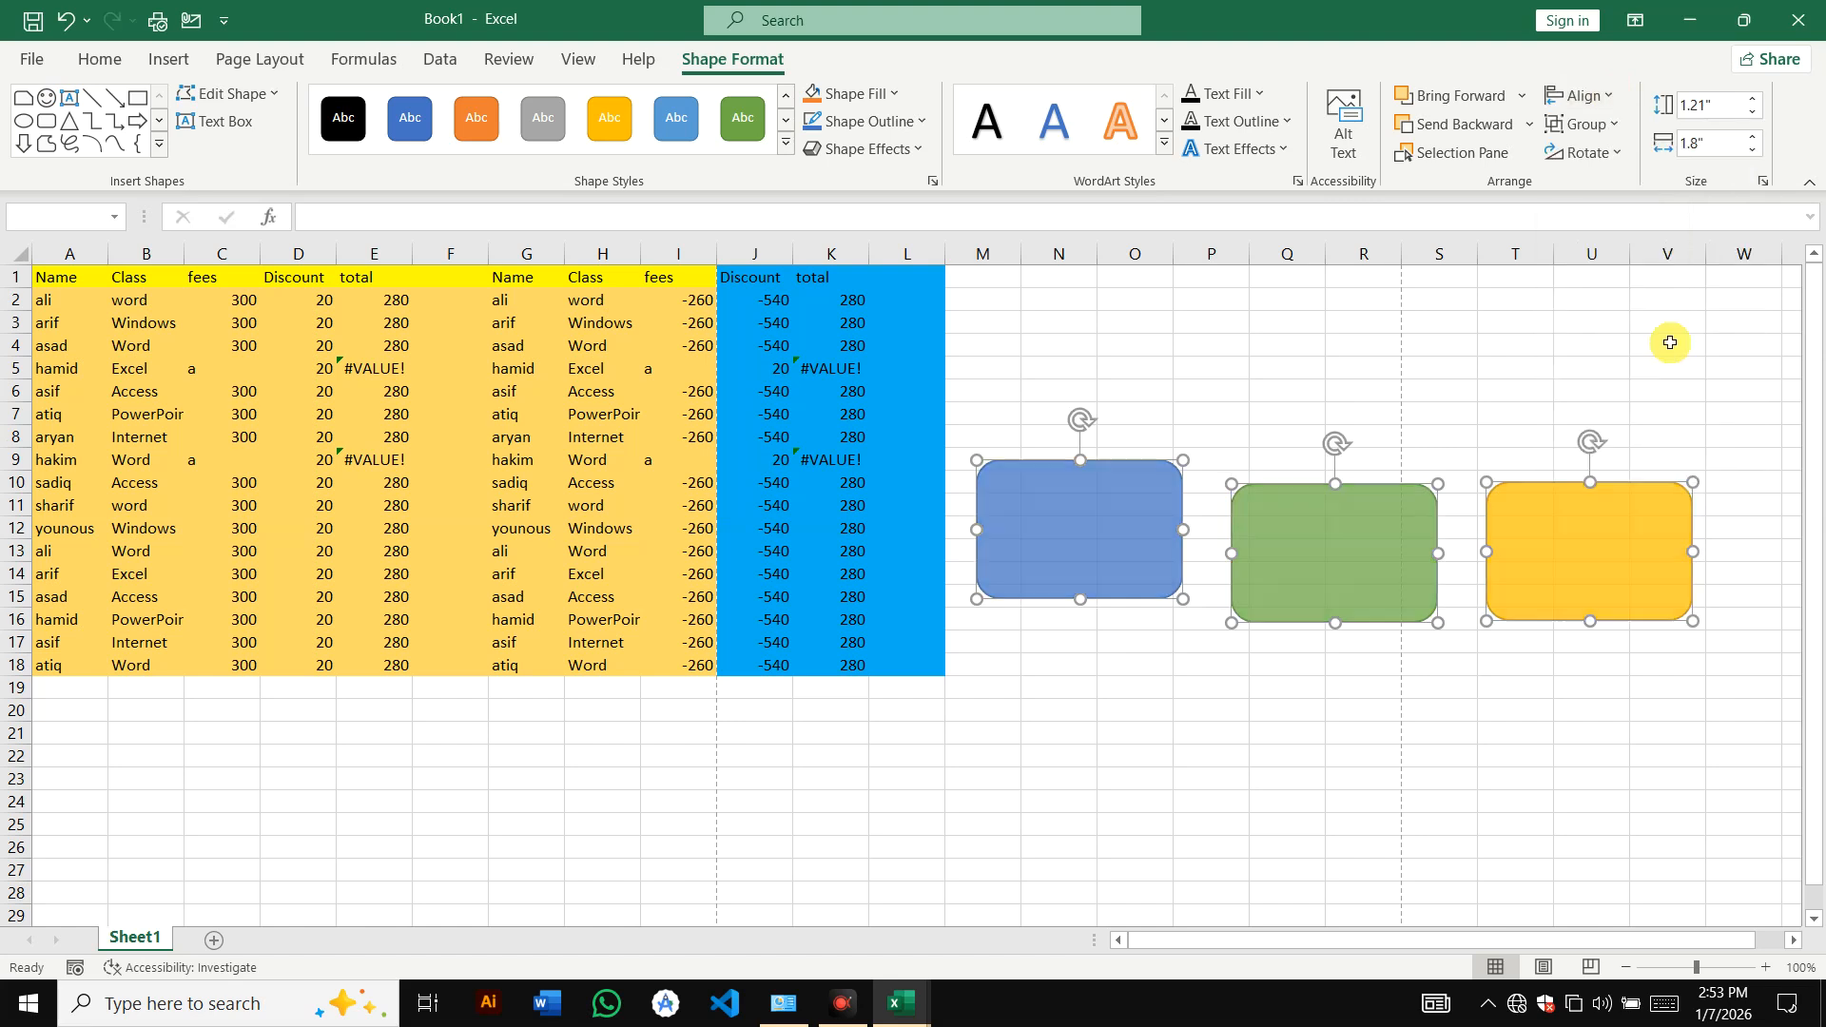
pyautogui.click(1576, 523)
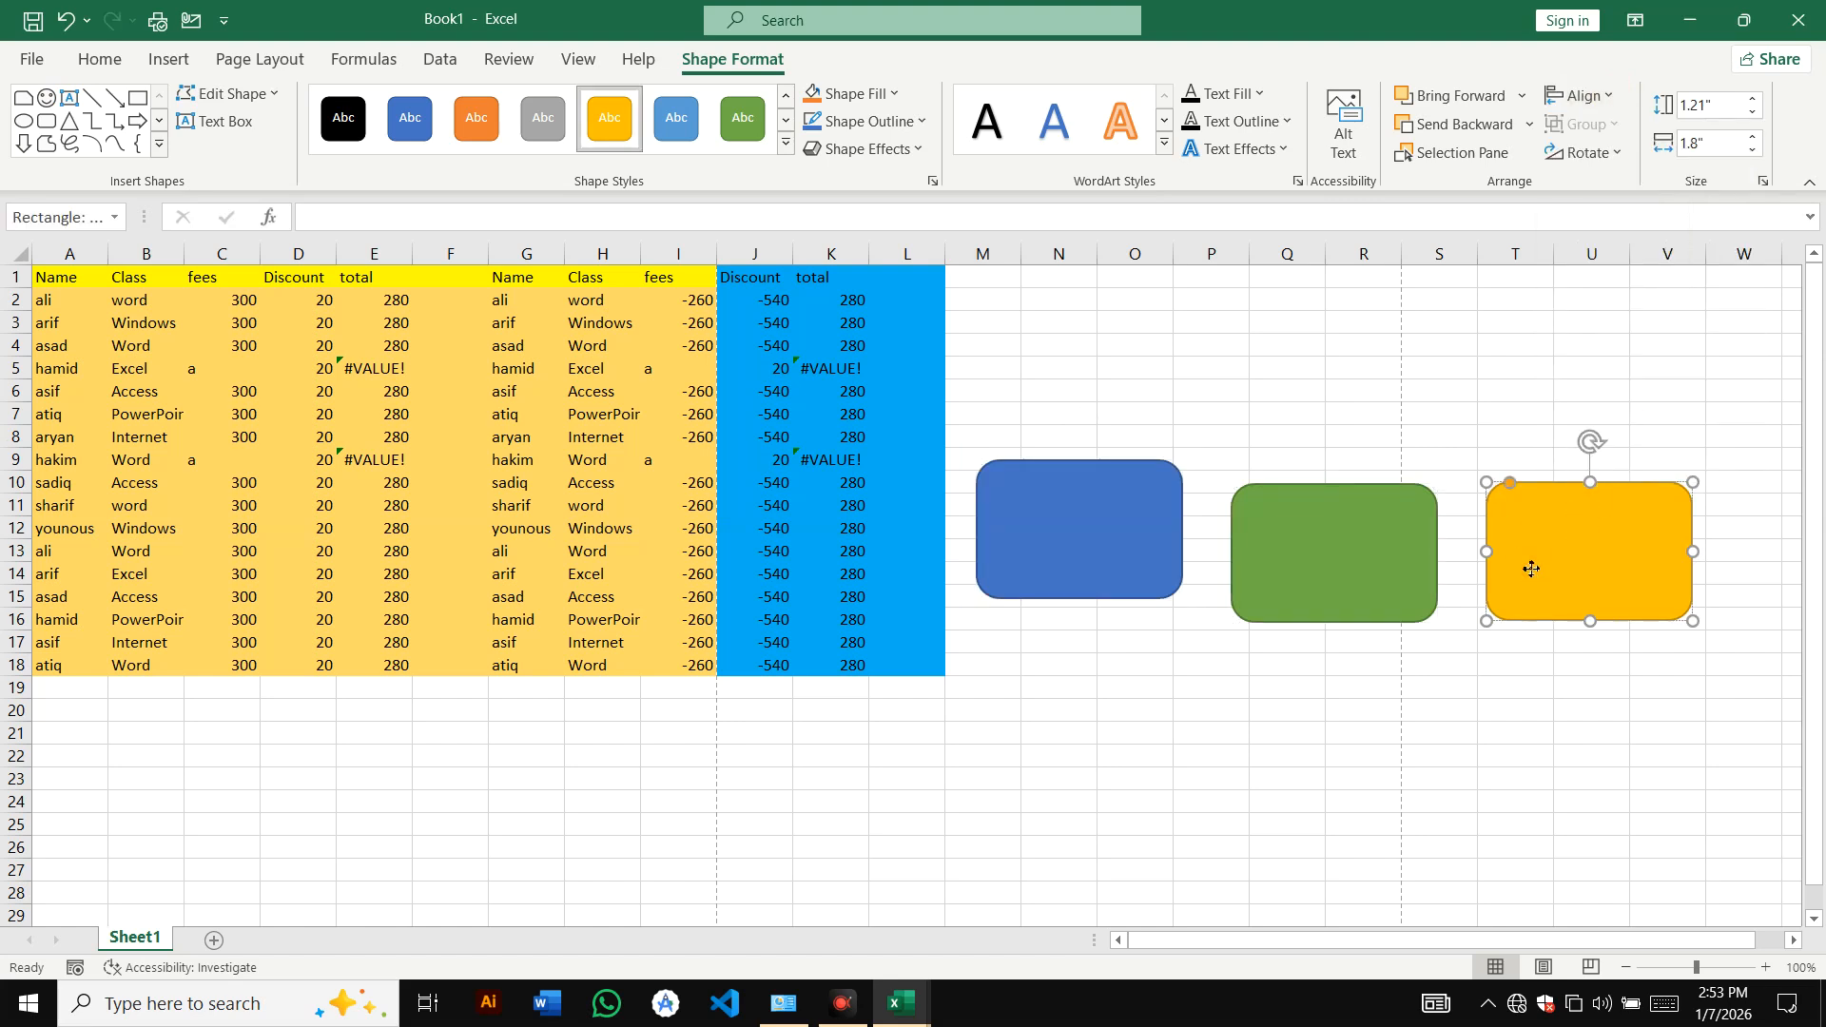
pyautogui.moveTo(1532, 571); pyautogui.dragTo(1516, 486)
pyautogui.click(1385, 580)
pyautogui.moveTo(1385, 579)
pyautogui.mouseDown()
pyautogui.moveTo(1382, 562)
pyautogui.moveTo(1381, 583)
pyautogui.mouseUp()
pyautogui.moveTo(1576, 472); pyautogui.dragTo(1597, 587)
# - Select all three rectangles, distribute them horizontally, and move the group slightly left
pyautogui.click(1308, 533)
pyautogui.keyDown('shift'); pyautogui.click(1073, 533); pyautogui.keyUp('shift')
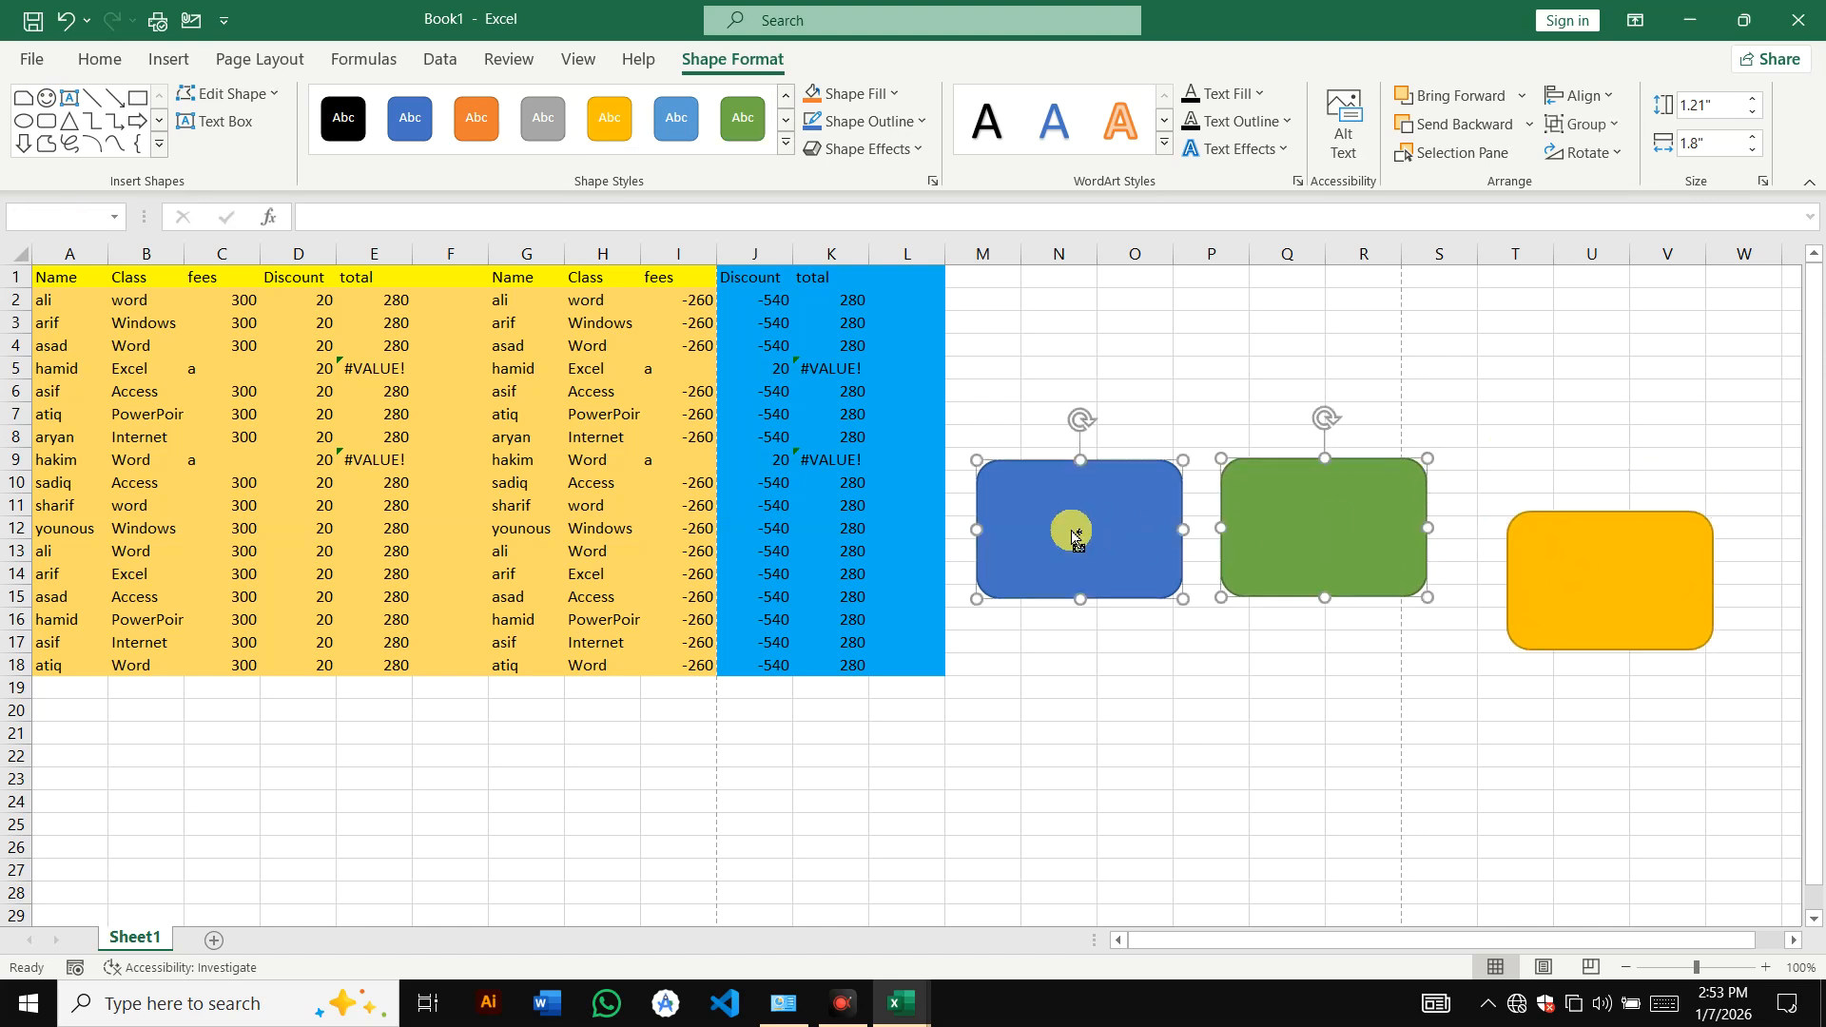
pyautogui.keyDown('shift'); pyautogui.click(1671, 628); pyautogui.keyUp('shift')
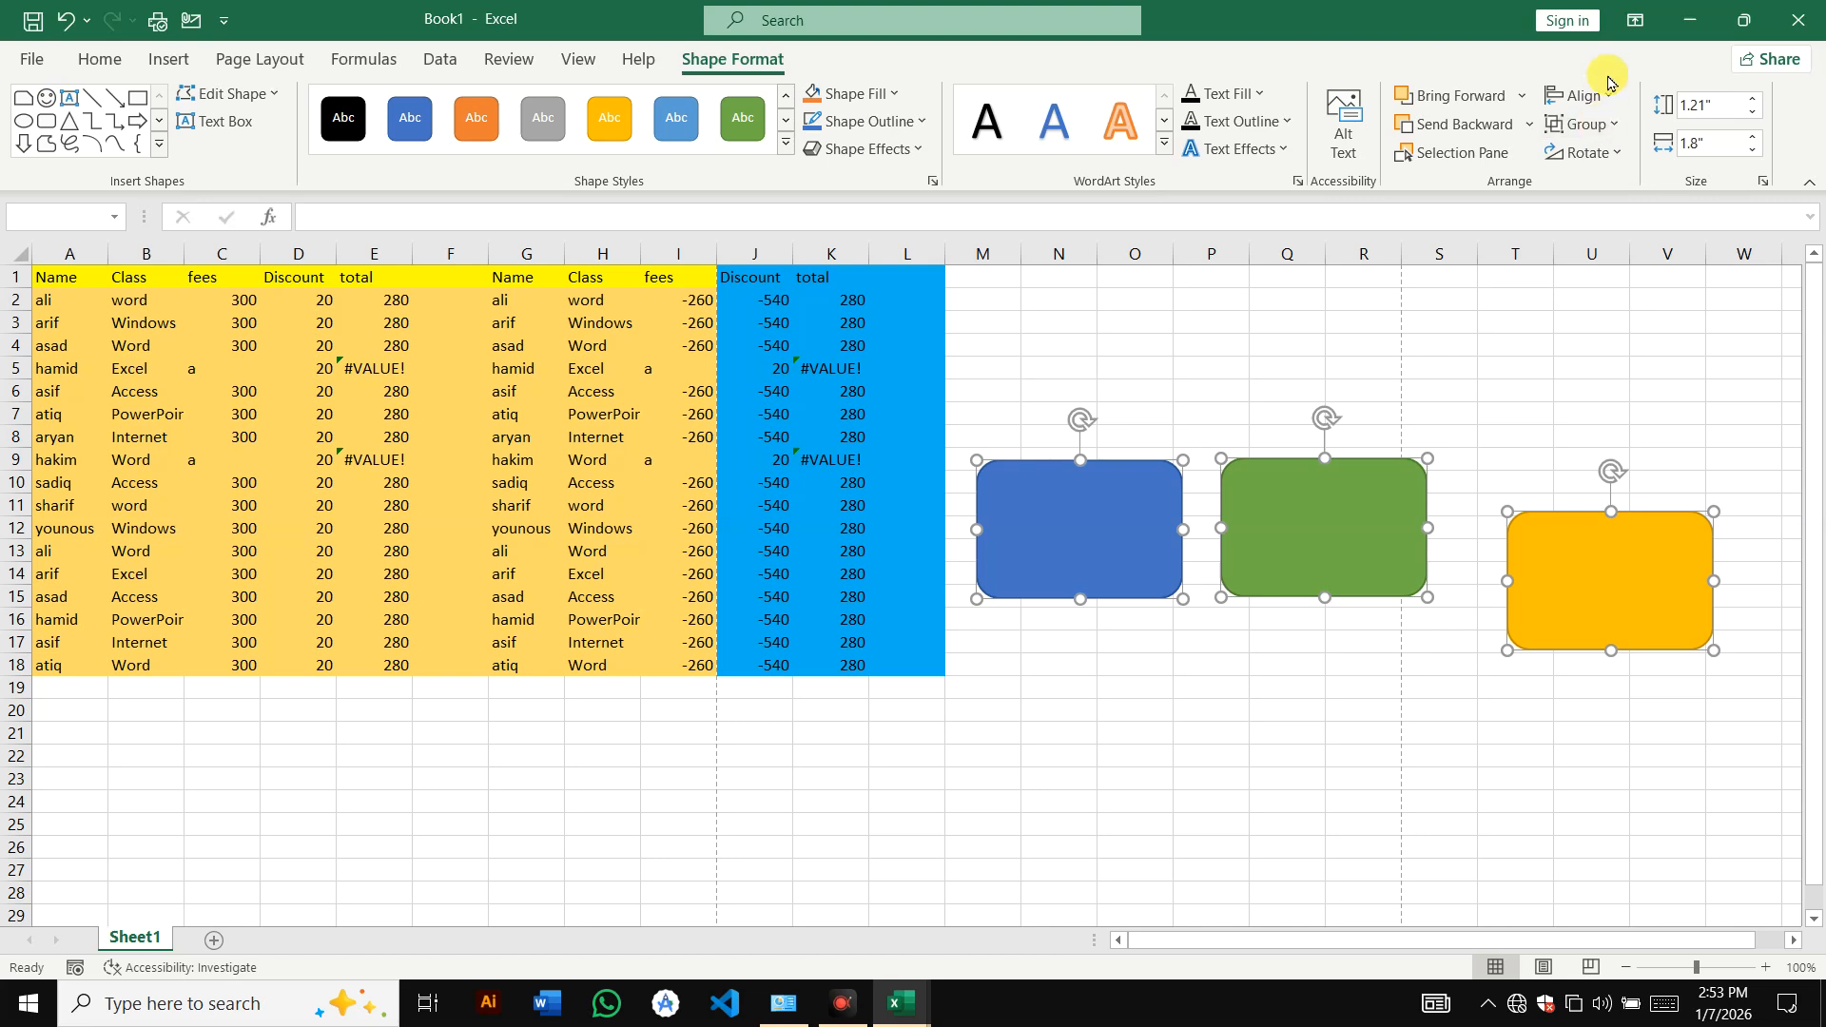
pyautogui.click(1581, 95)
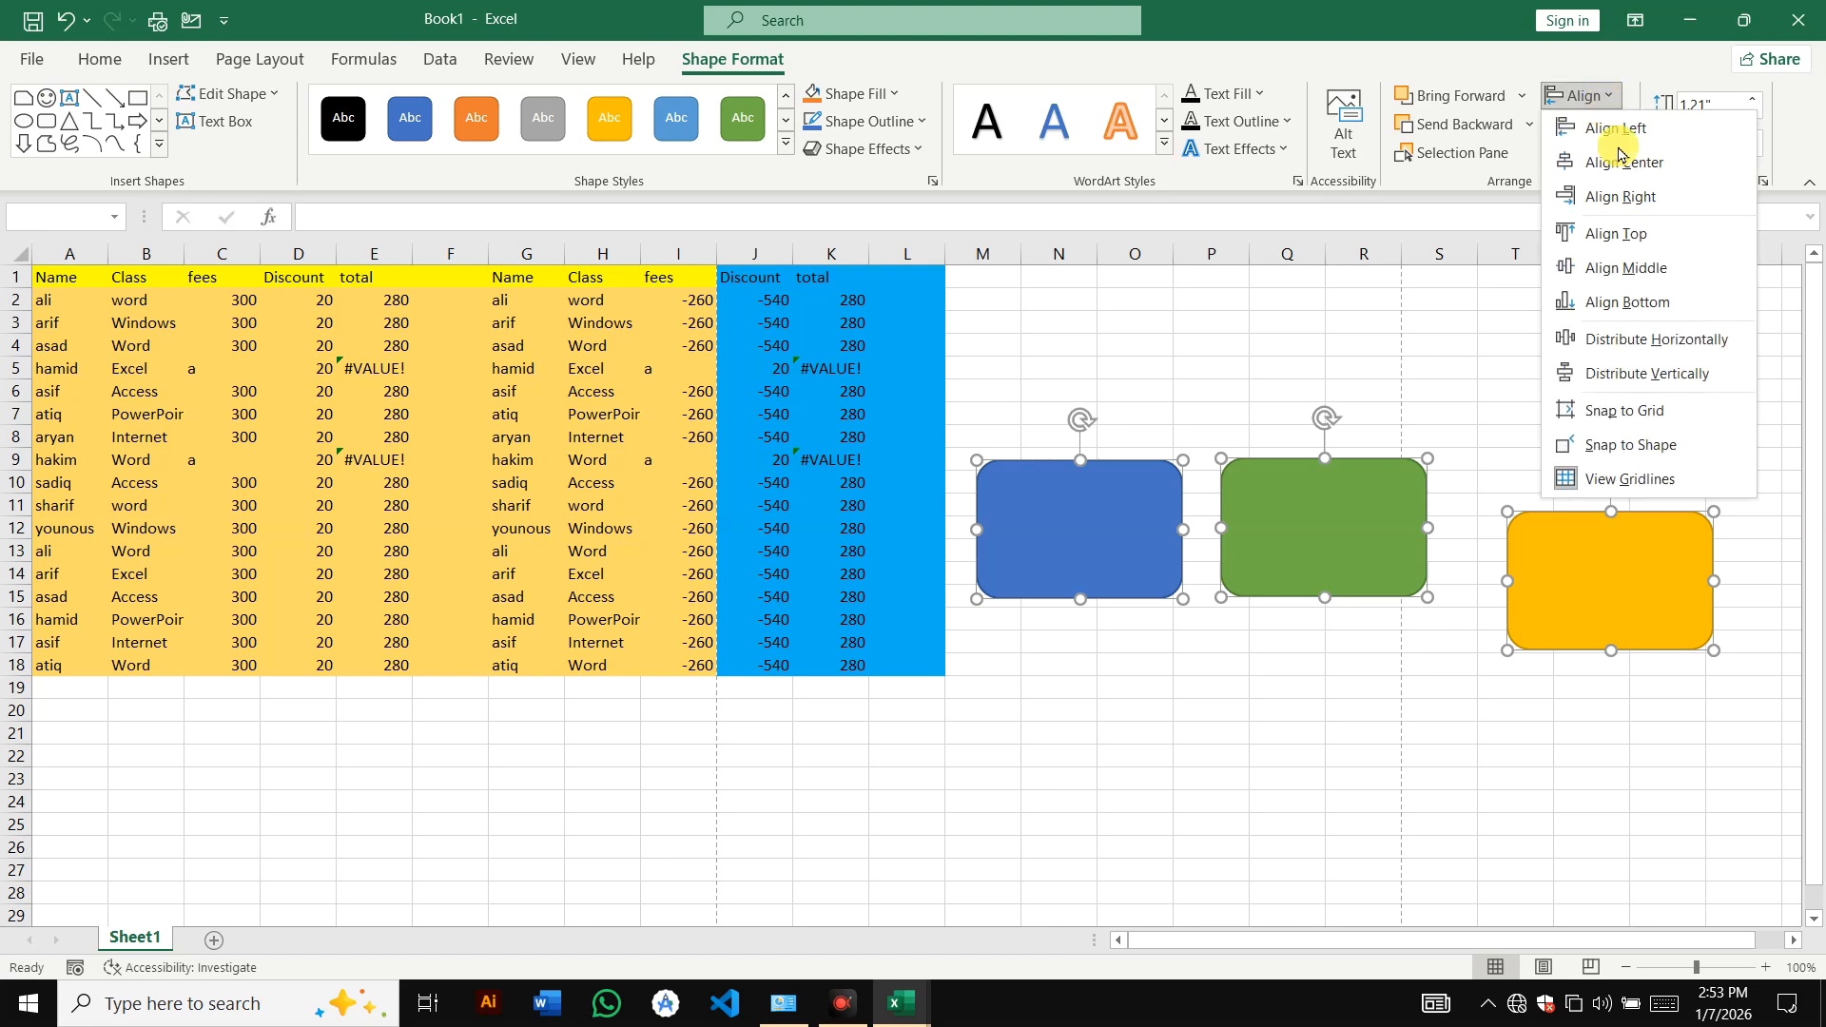
pyautogui.click(1680, 350)
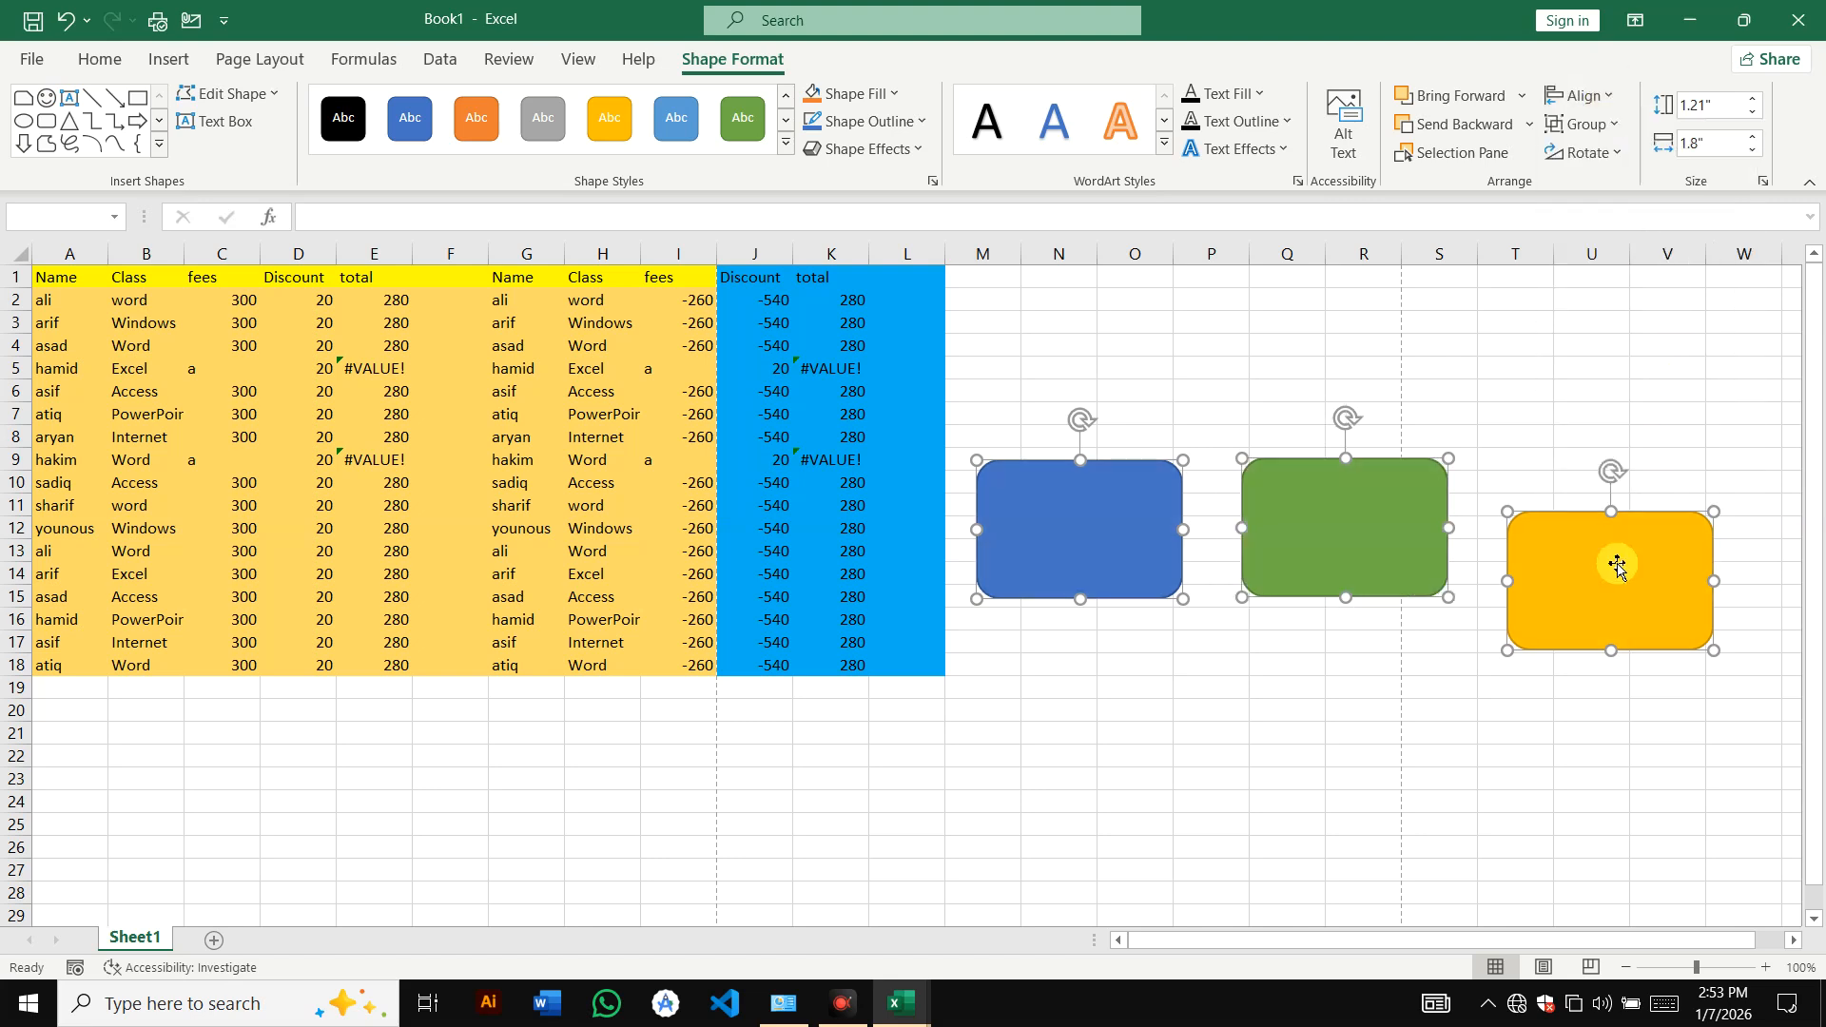
pyautogui.moveTo(1618, 568); pyautogui.dragTo(1577, 599)
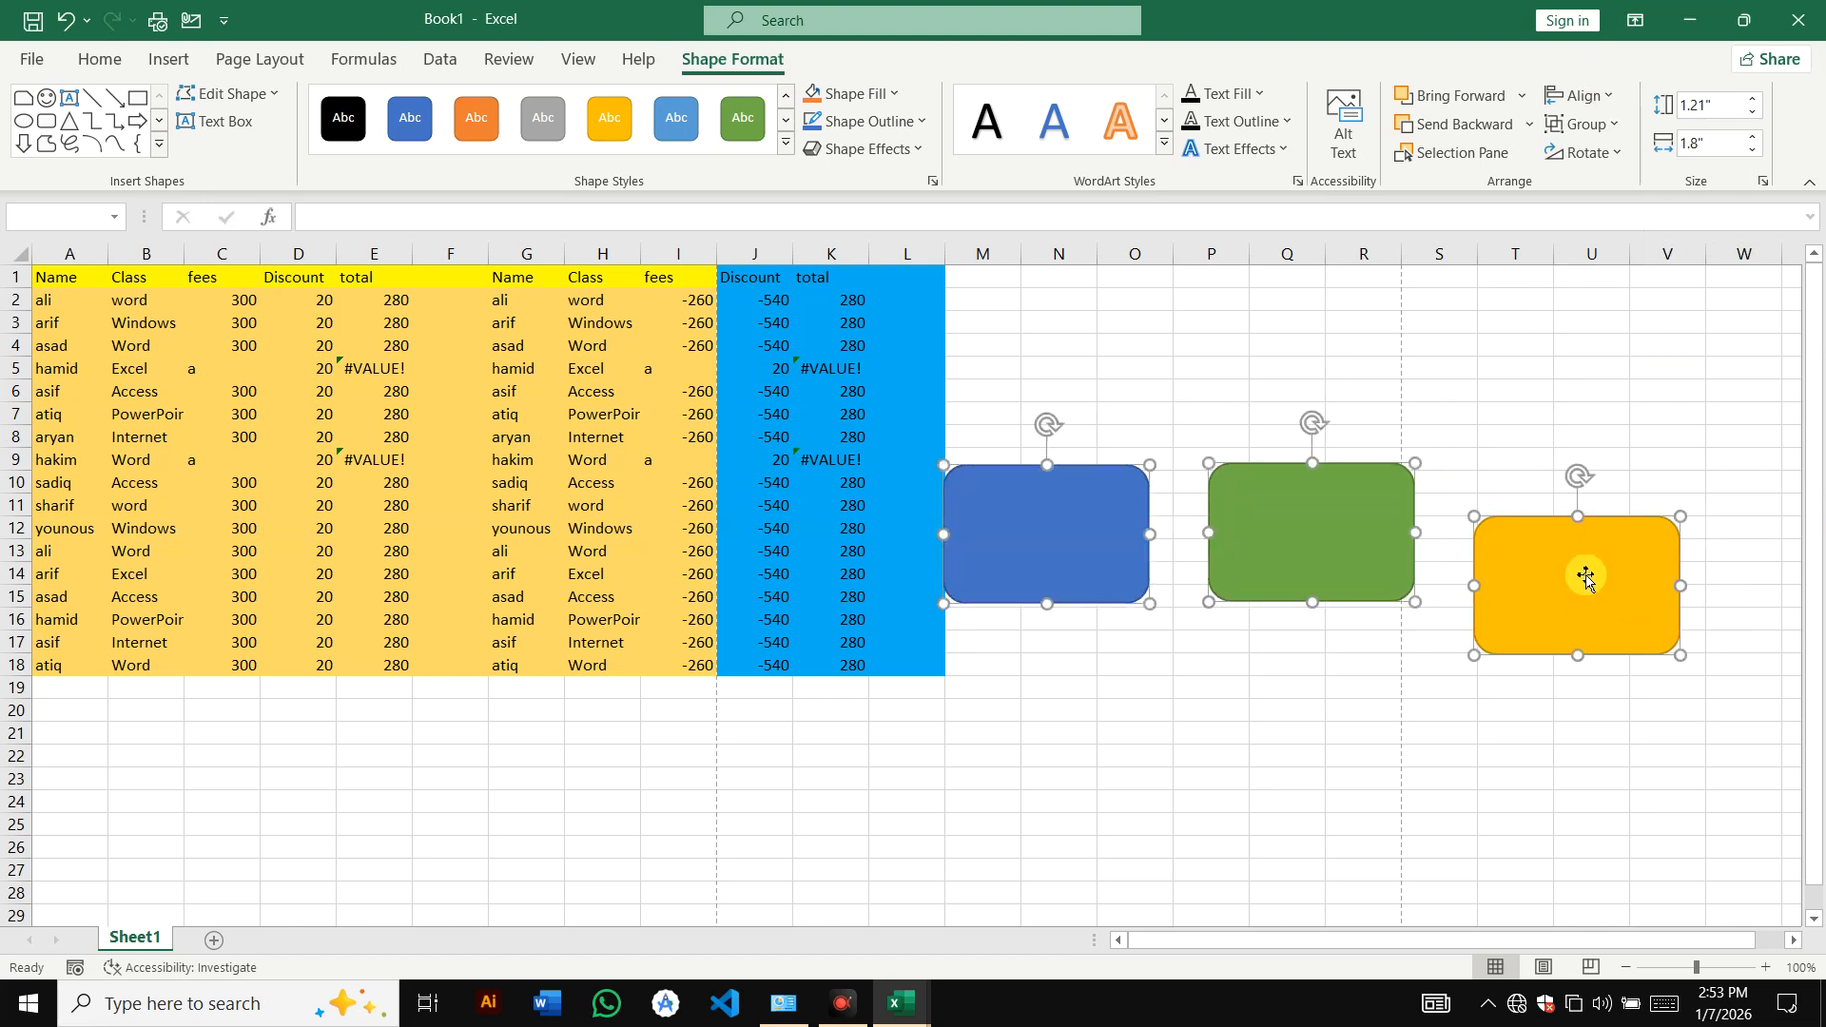
# - Reposition the rectangles individually in a level row, with the green one close to the gold one and a wide gap after the blue one
pyautogui.click(1453, 753)
pyautogui.click(1264, 590)
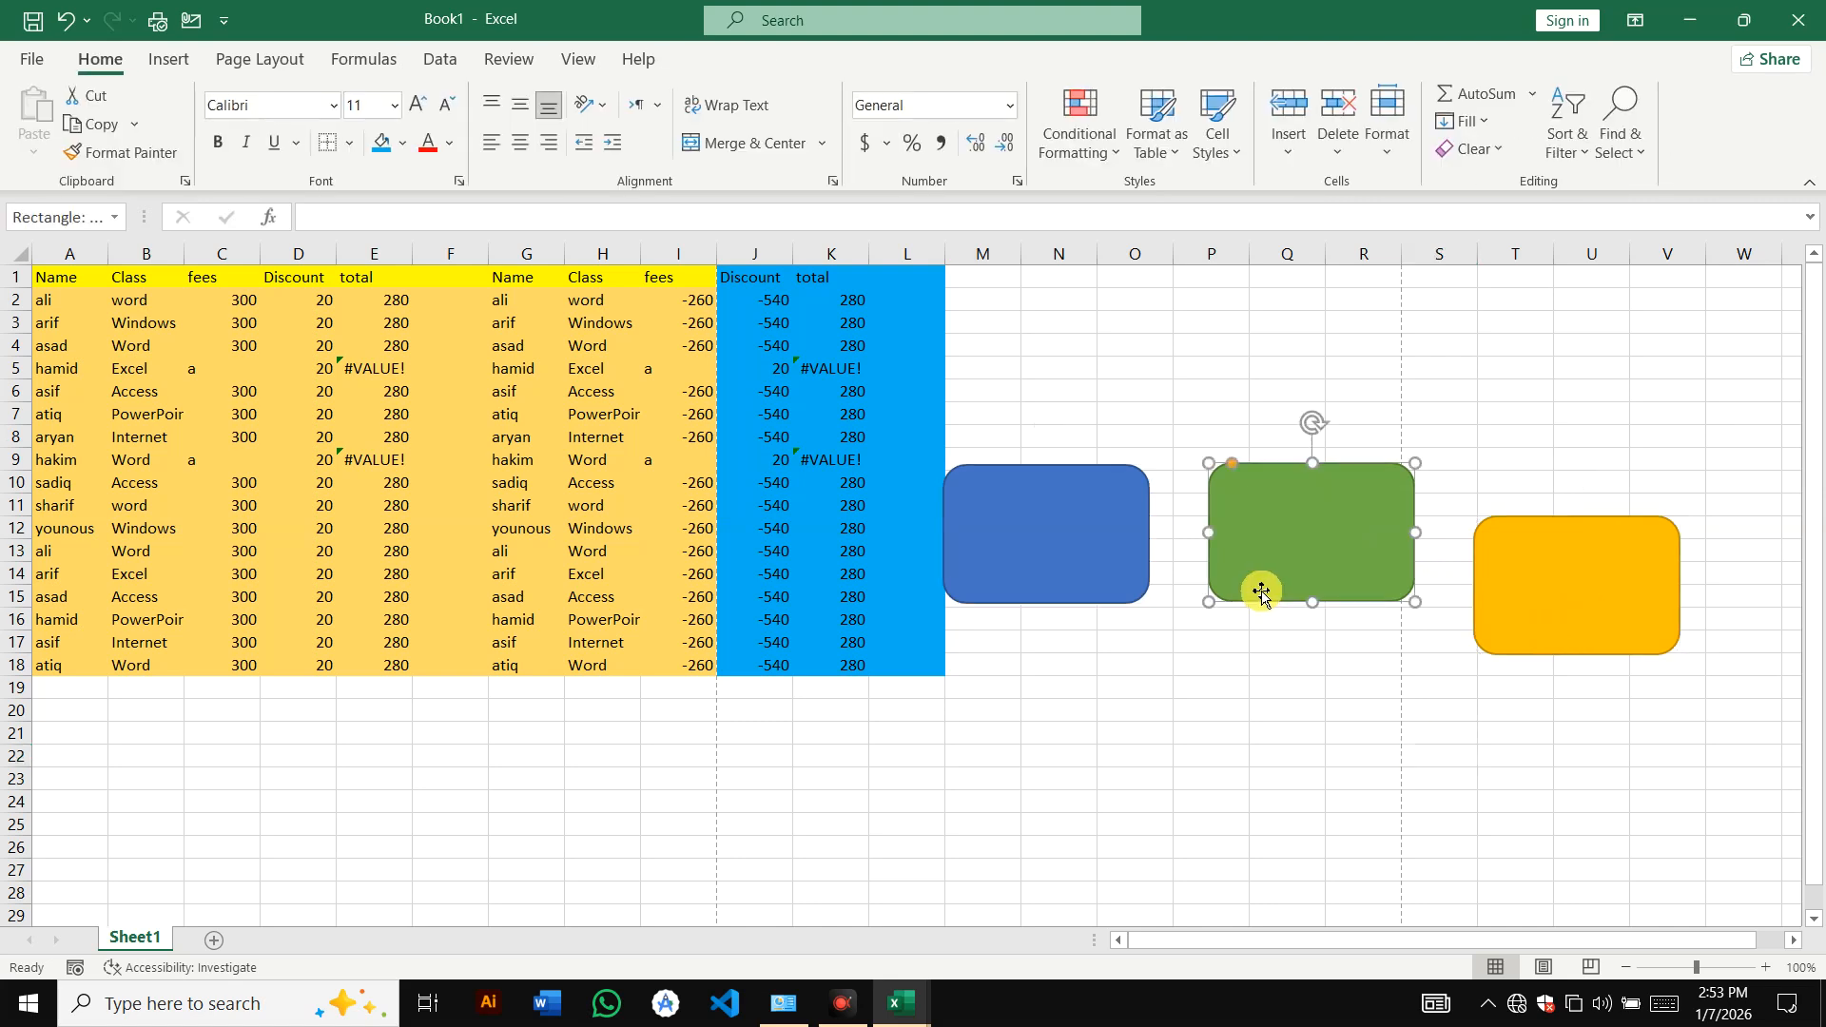
pyautogui.moveTo(1338, 554); pyautogui.dragTo(1316, 551)
pyautogui.moveTo(1507, 599); pyautogui.dragTo(1556, 554)
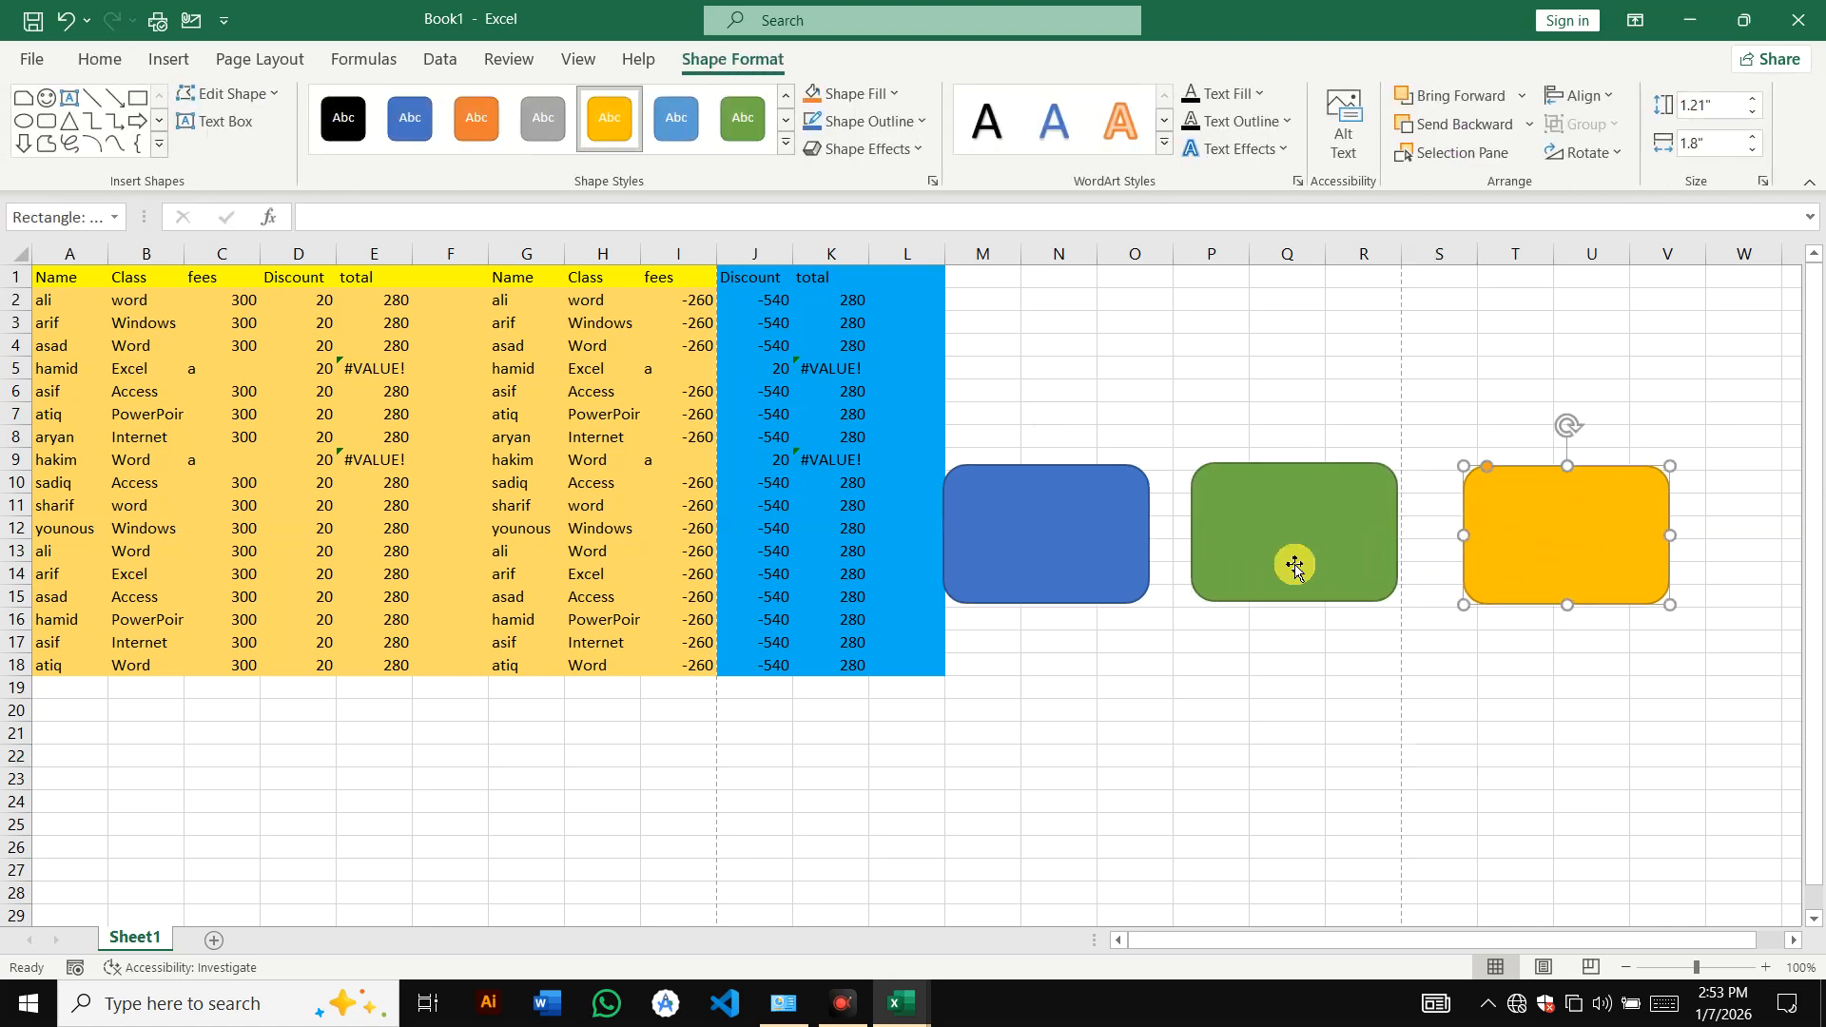
pyautogui.moveTo(1254, 549); pyautogui.dragTo(1306, 550)
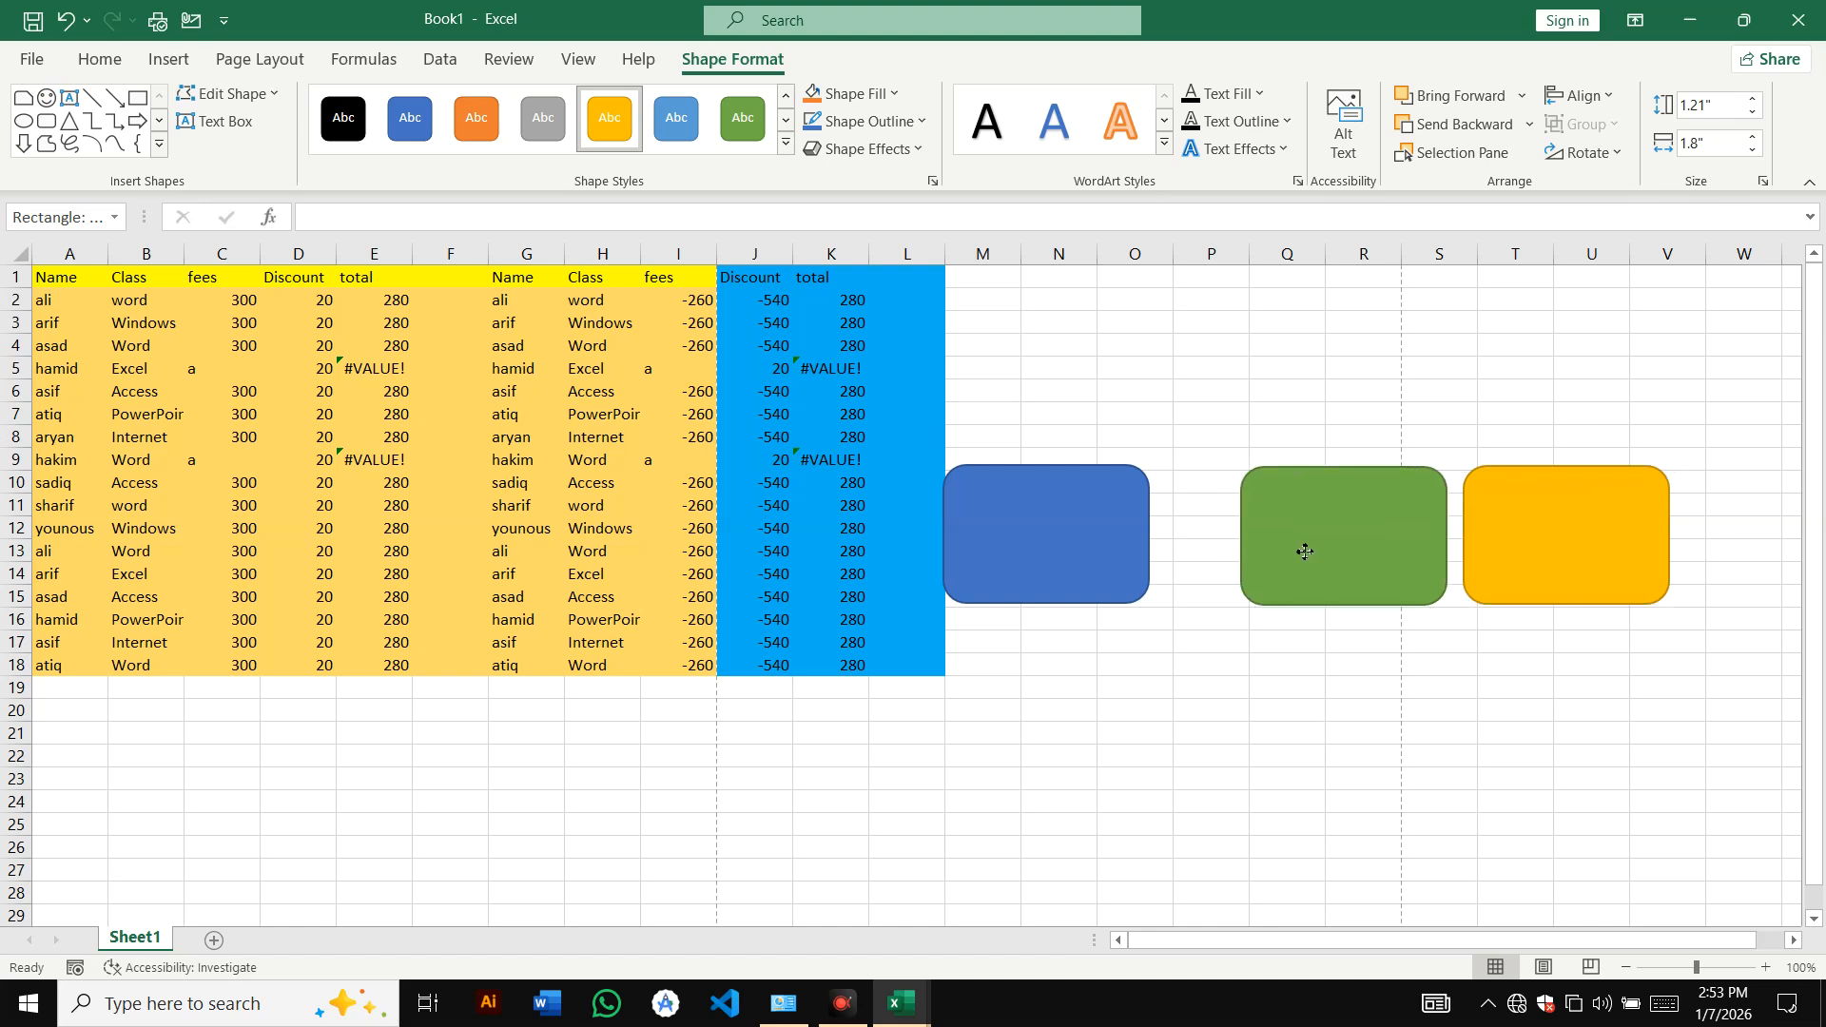
pyautogui.moveTo(1063, 554); pyautogui.dragTo(1078, 549)
pyautogui.click(1048, 520)
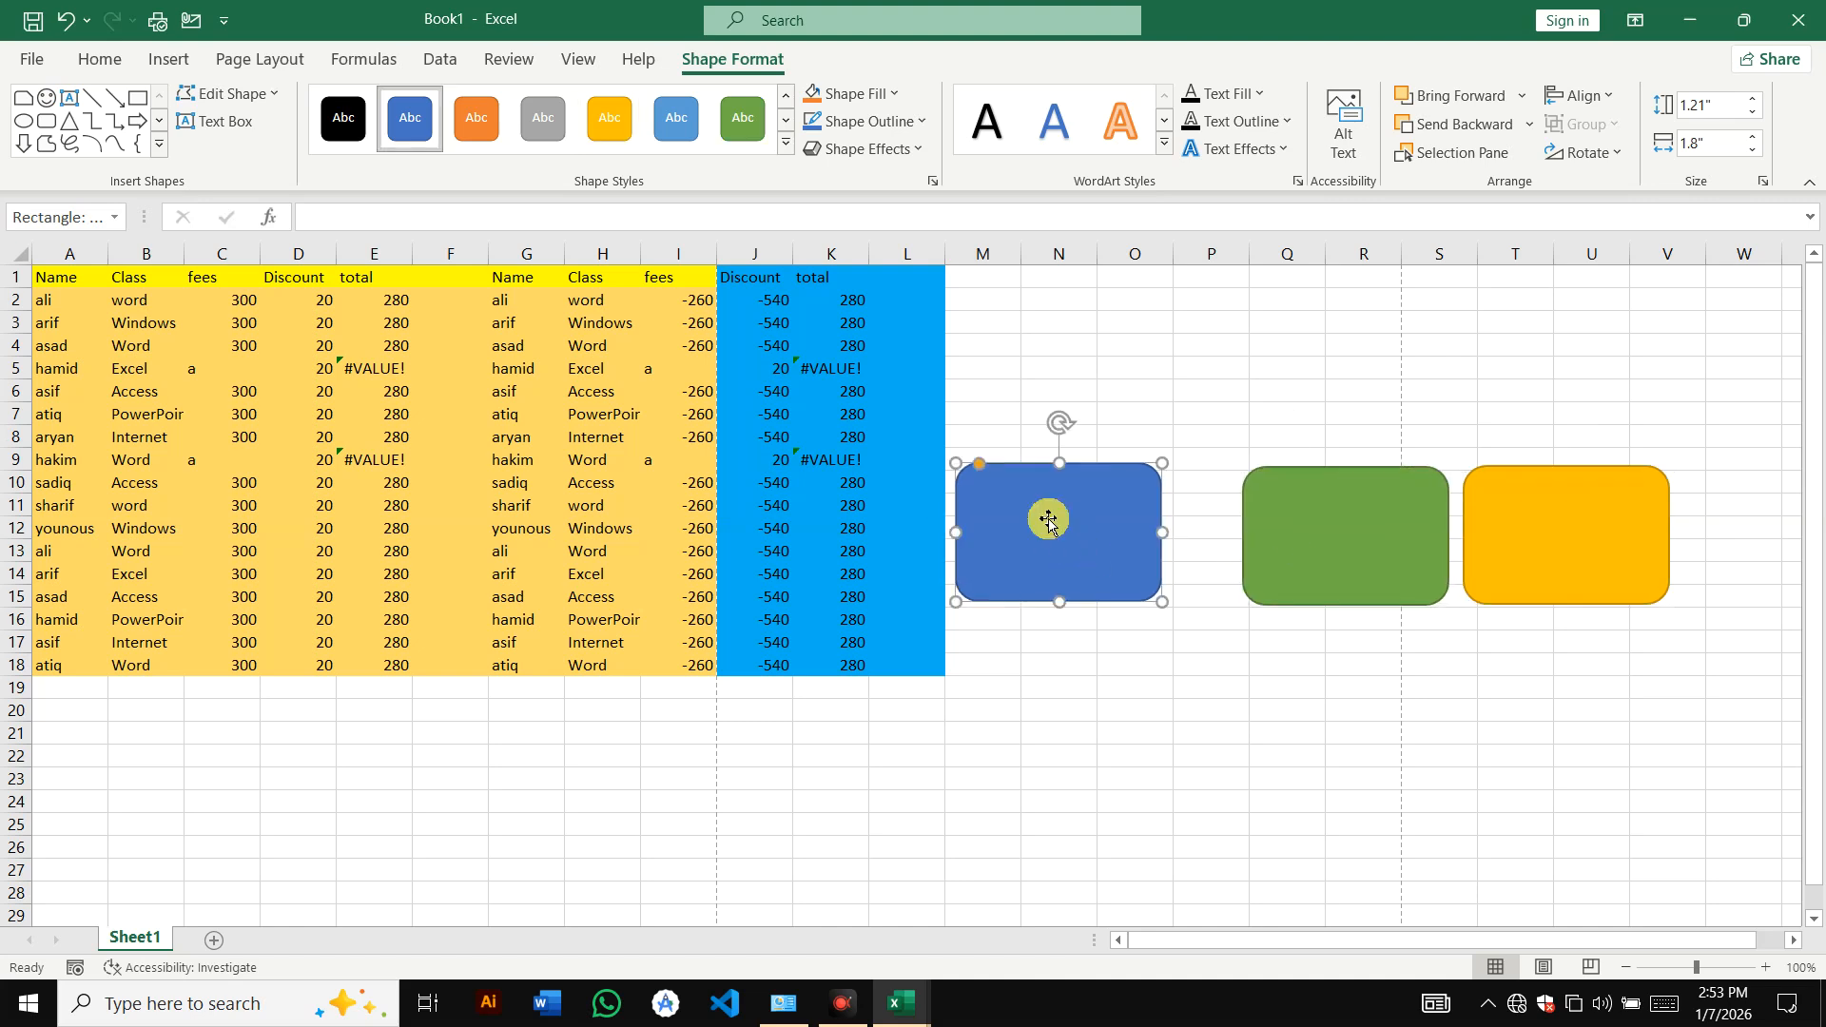
# - Select the blue, green and gold rectangles together and distribute them horizontally
pyautogui.keyDown('shift'); pyautogui.click(1290, 551); pyautogui.keyUp('shift')
pyautogui.keyDown('shift'); pyautogui.click(1549, 547); pyautogui.keyUp('shift')
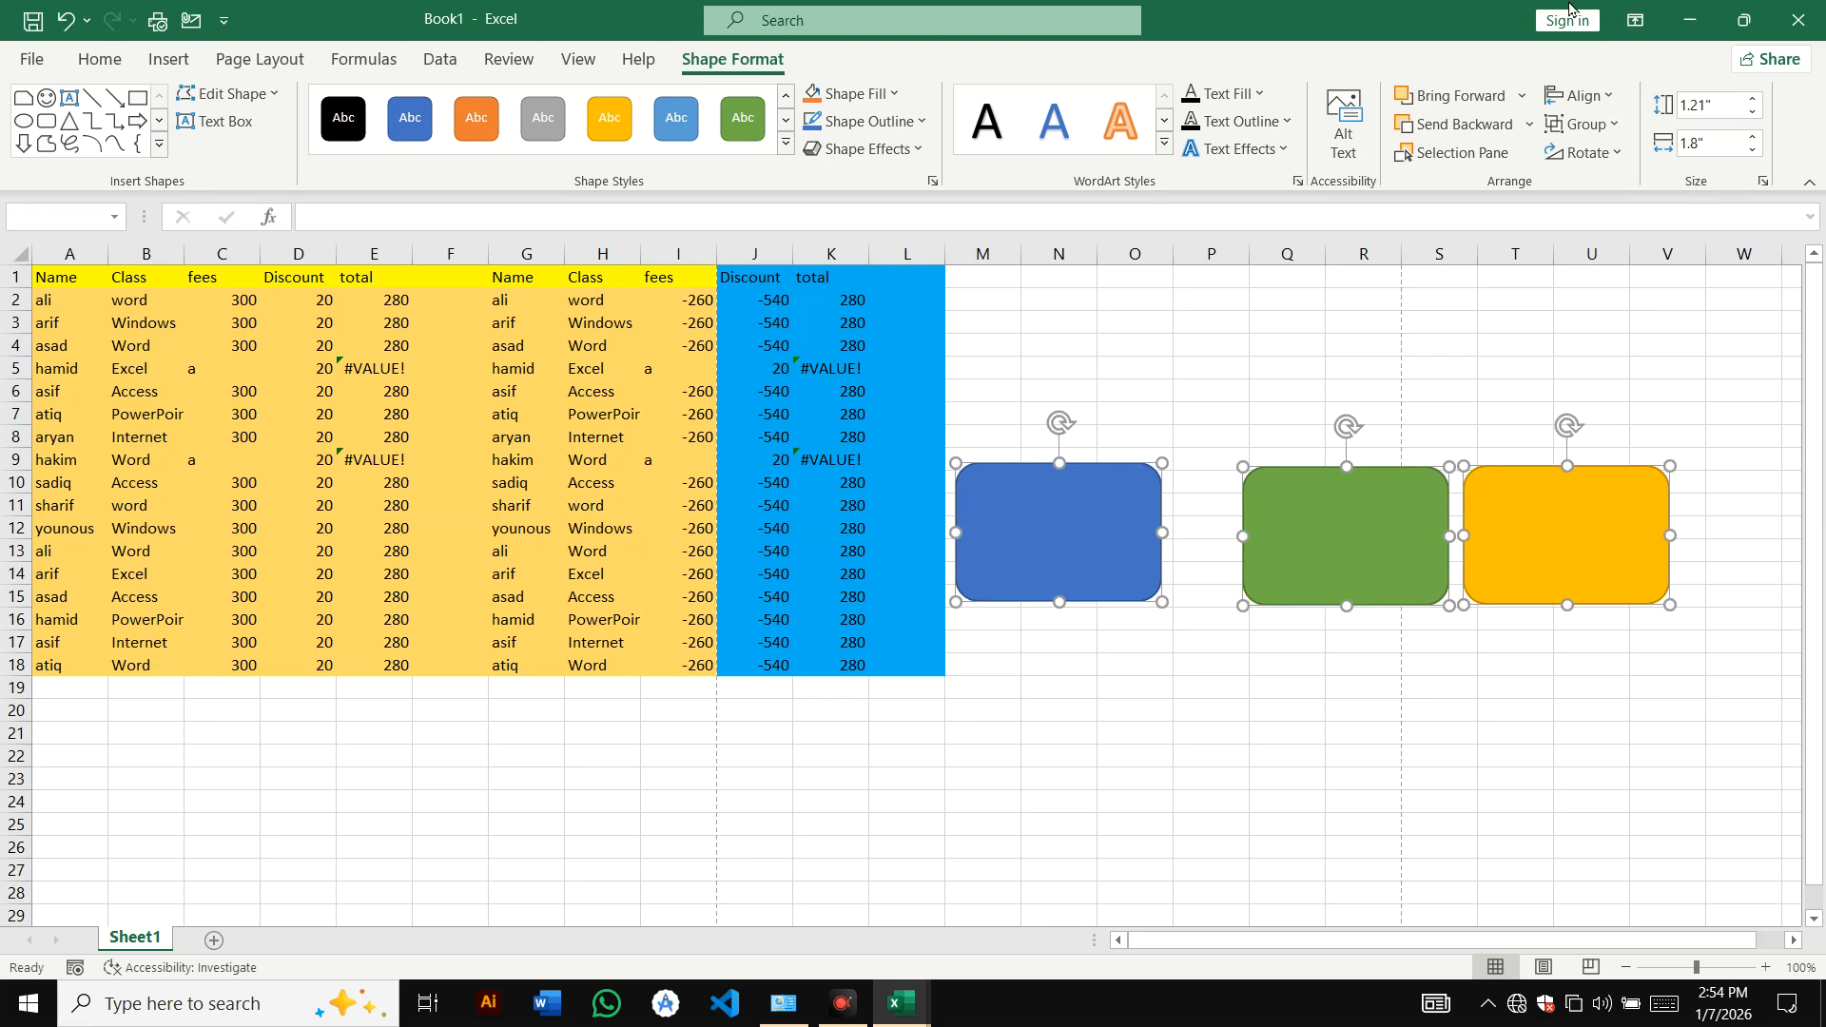
pyautogui.click(1604, 97)
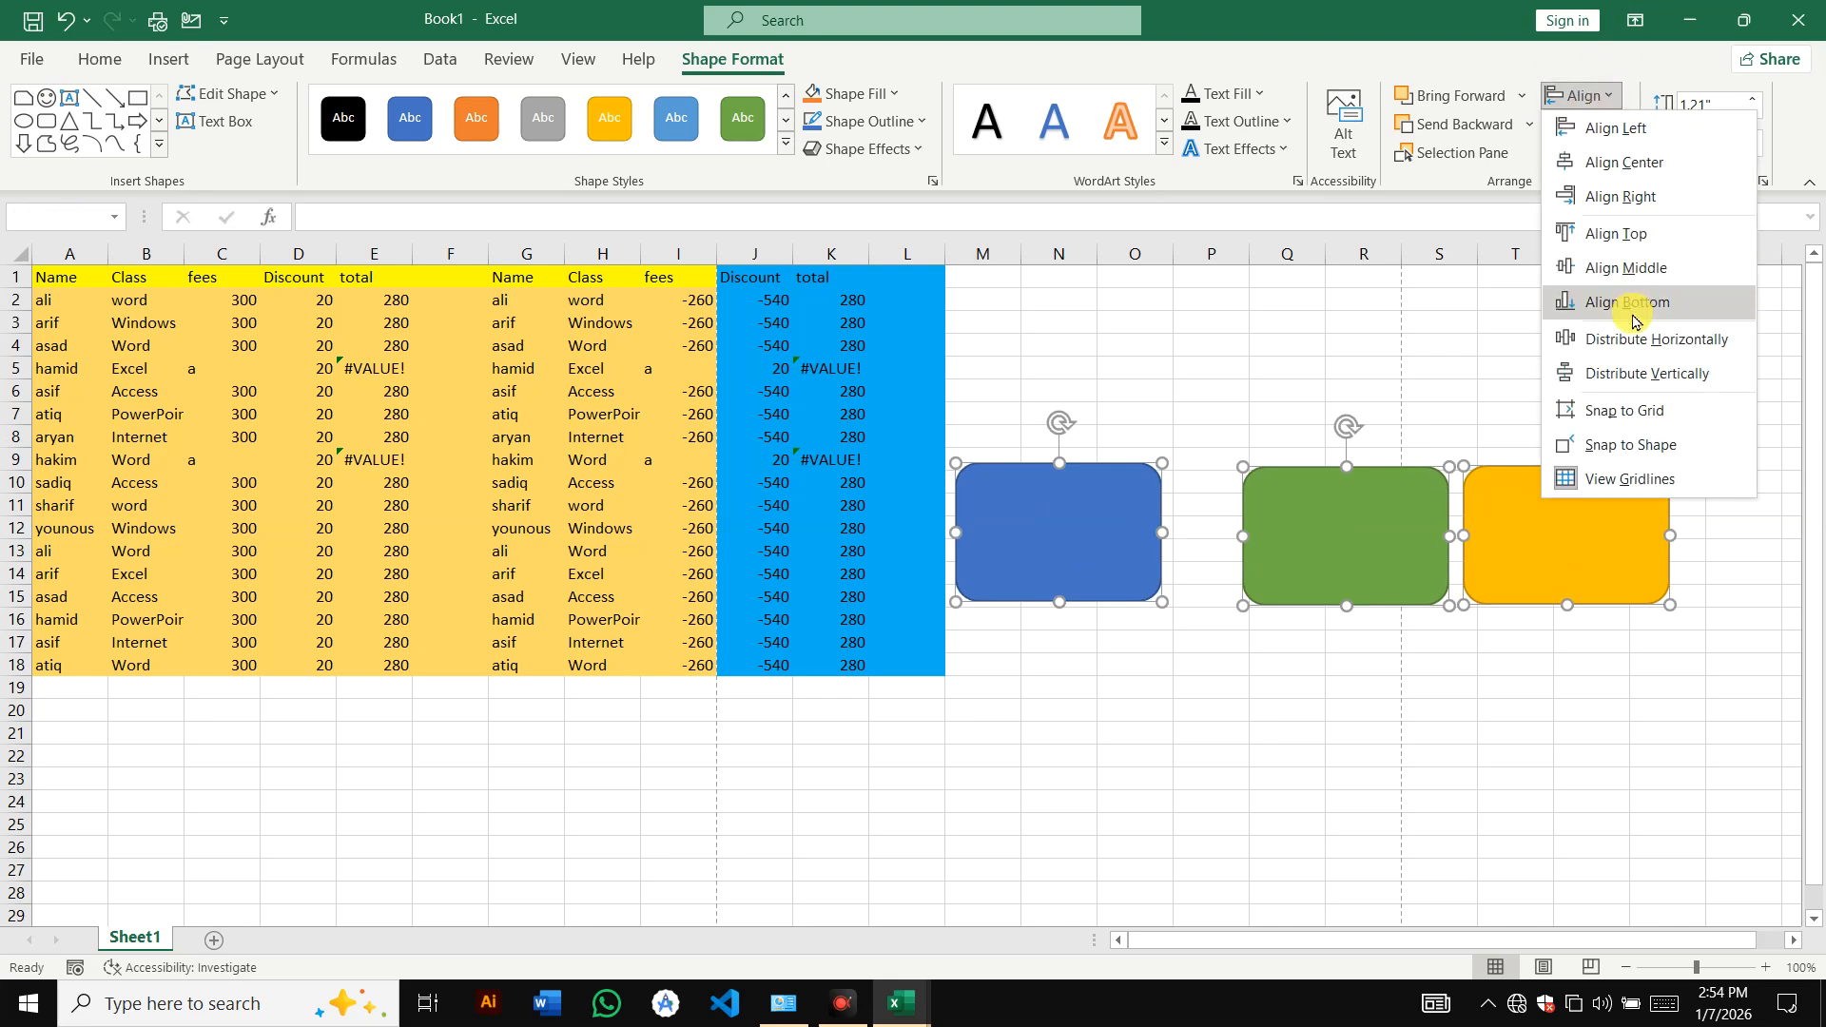
pyautogui.click(1649, 359)
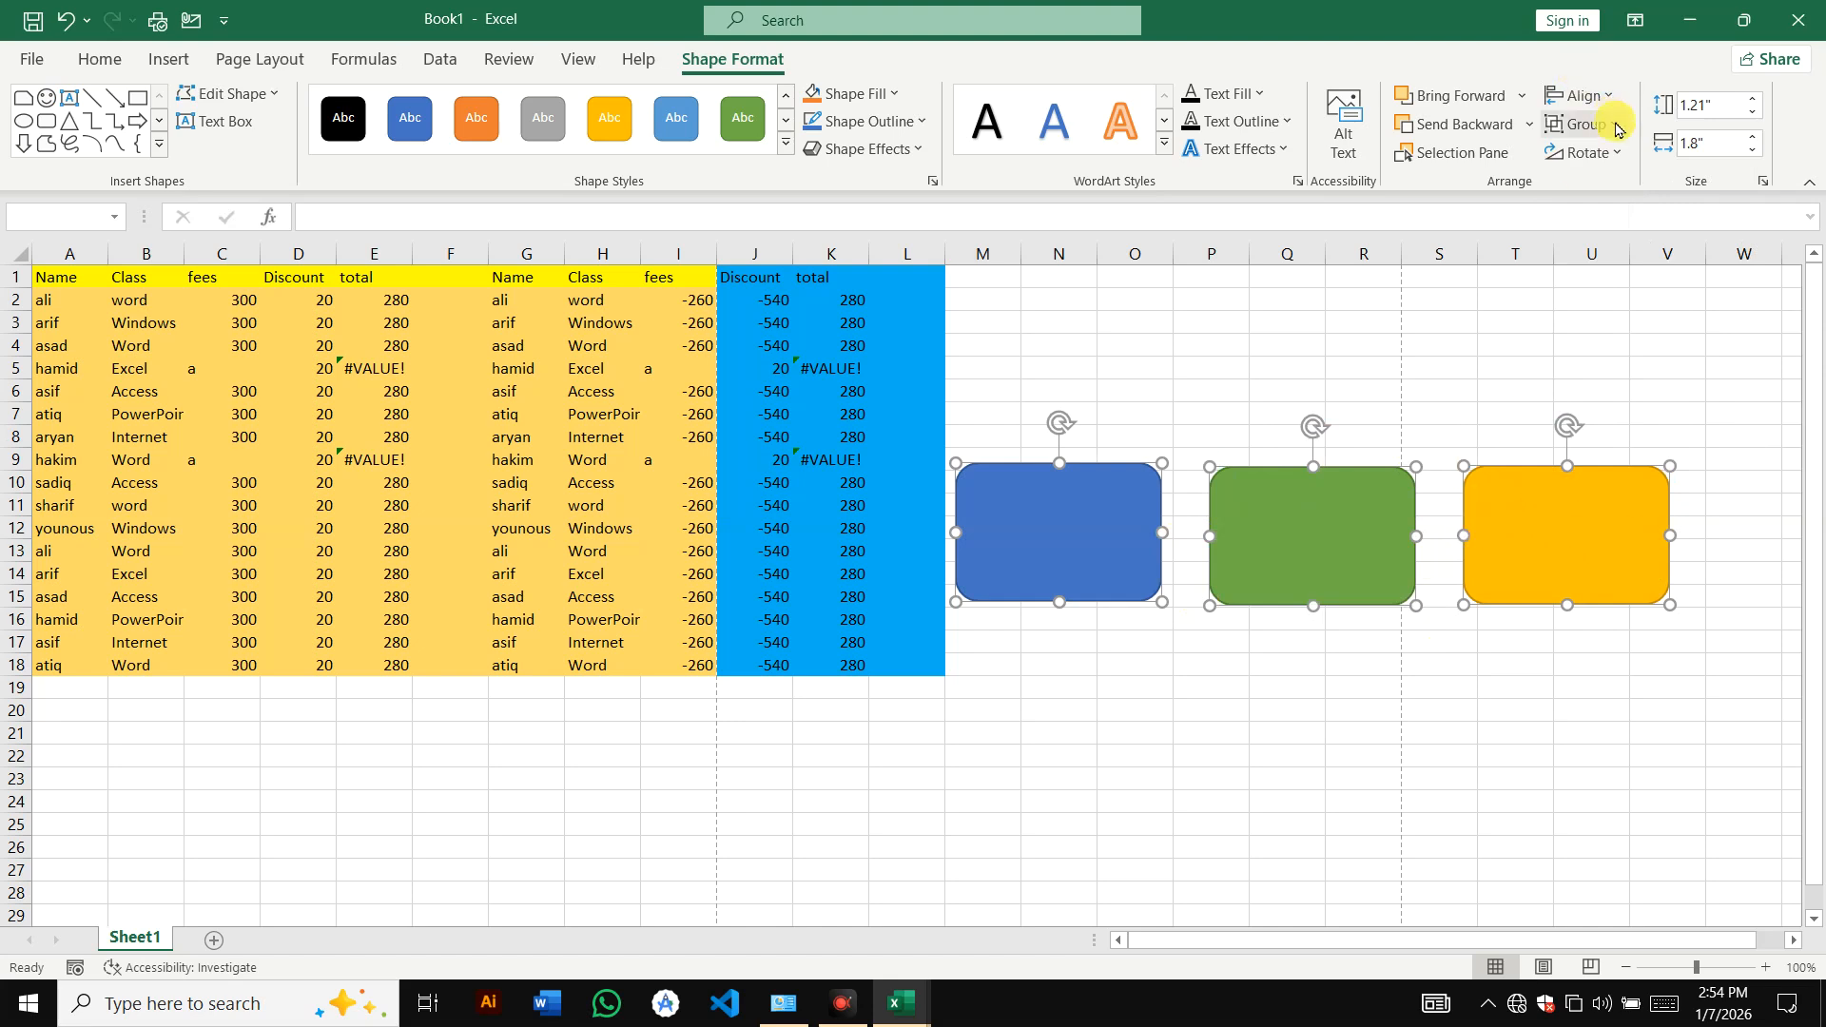
# - Stack the three rectangles in a column, with the green one just under the blue one and the gold one further down
pyautogui.moveTo(1323, 562); pyautogui.dragTo(1166, 683)
pyautogui.click(1424, 685)
pyautogui.moveTo(1552, 500); pyautogui.dragTo(1056, 901)
# - Select all three stacked rectangles and distribute them vertically
pyautogui.keyDown('shift'); pyautogui.click(1129, 678); pyautogui.keyUp('shift')
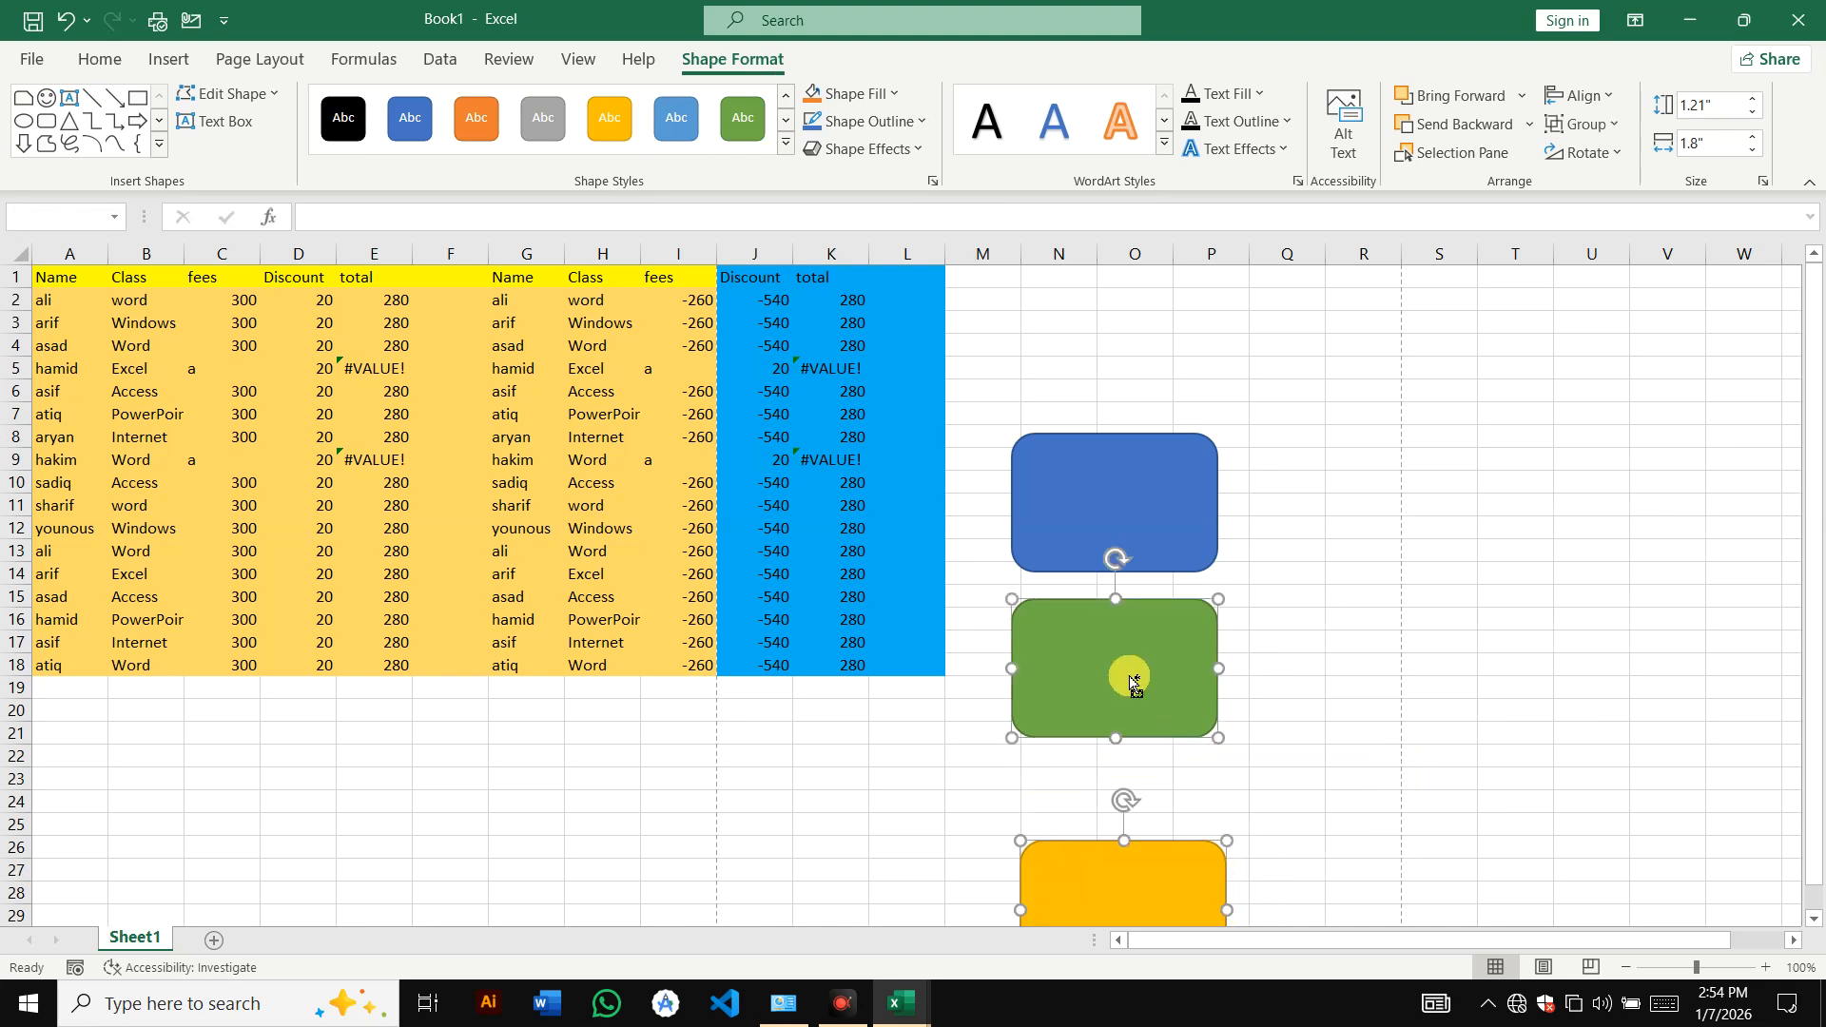
pyautogui.keyDown('shift'); pyautogui.click(1162, 435); pyautogui.keyUp('shift')
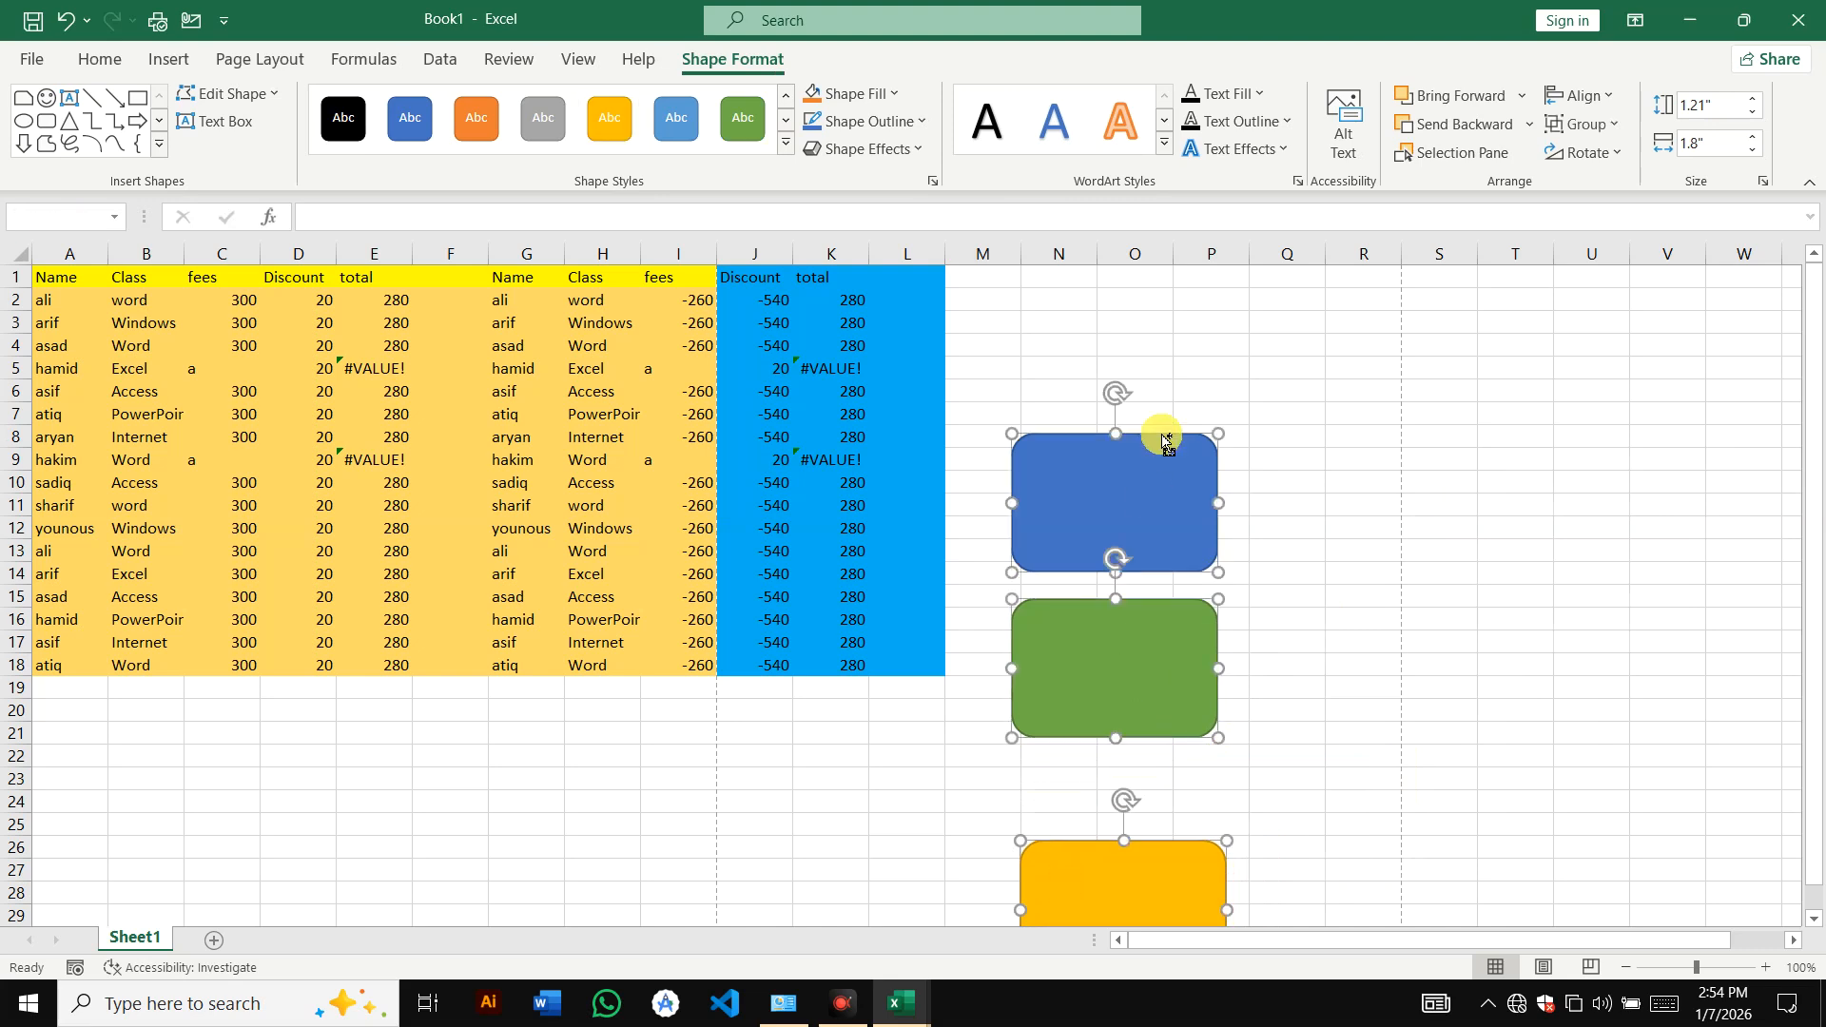
pyautogui.click(1604, 96)
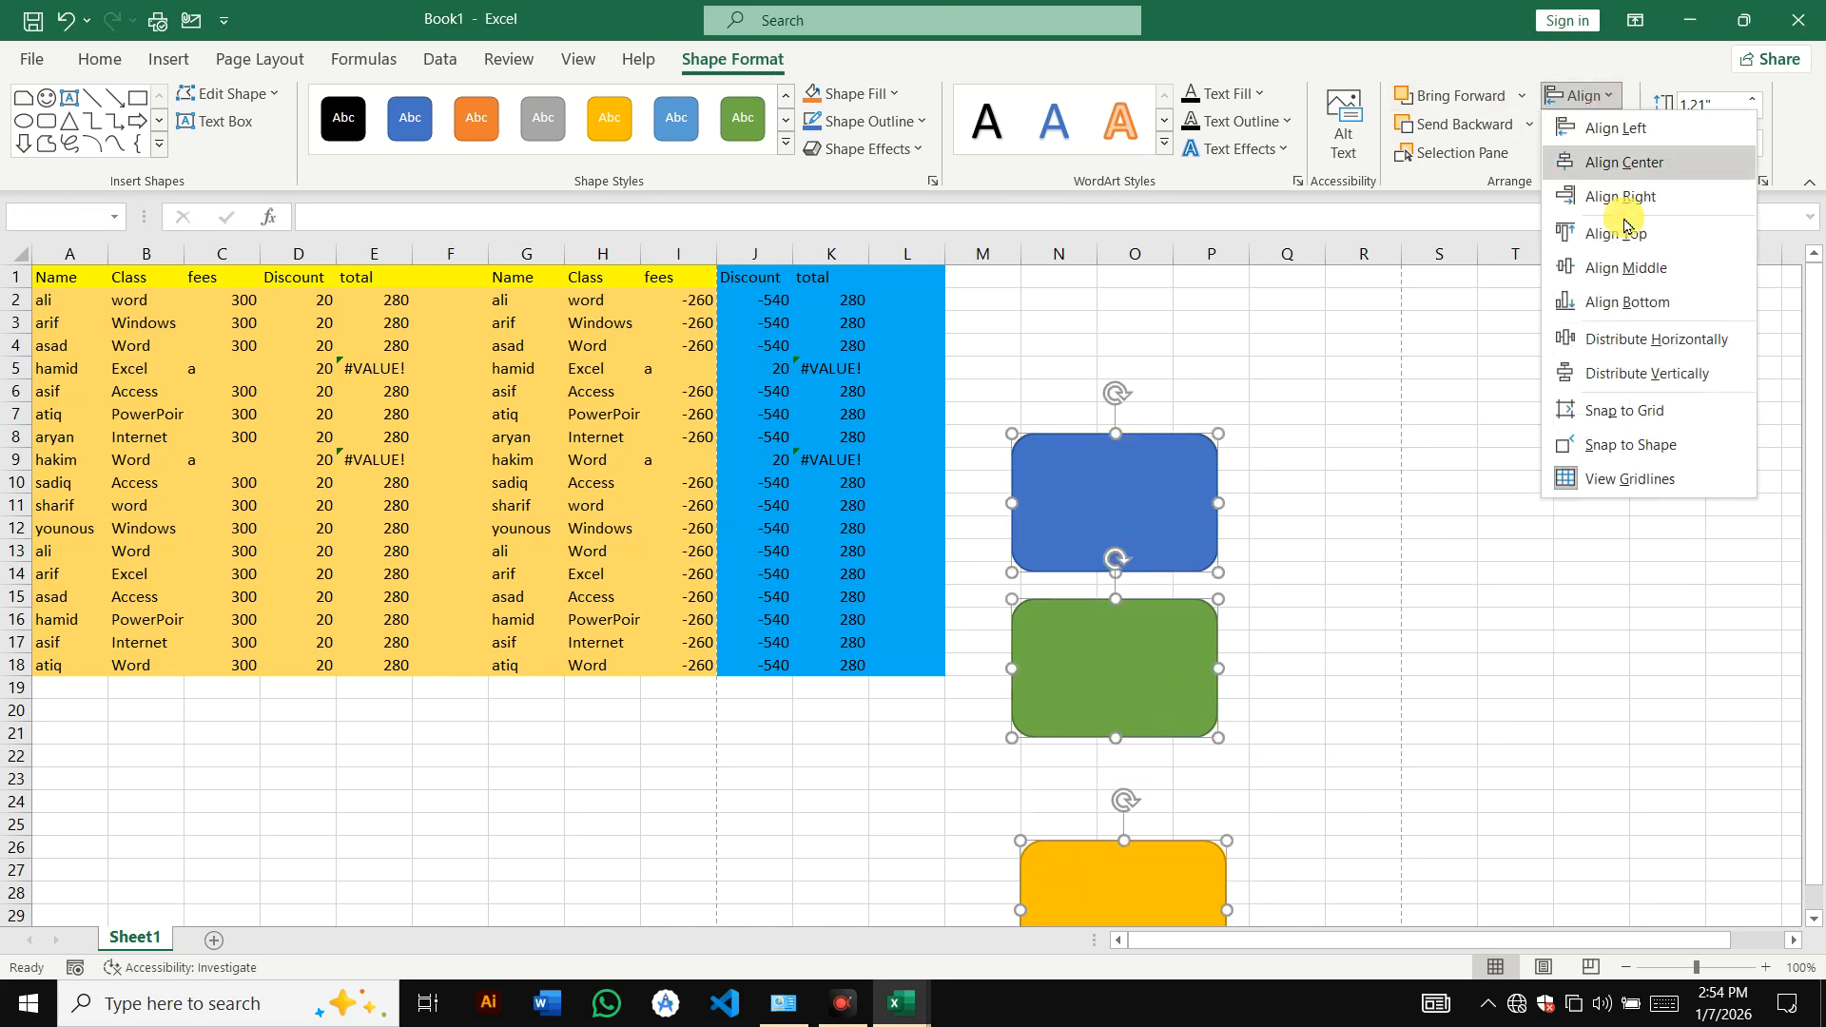
pyautogui.click(1650, 385)
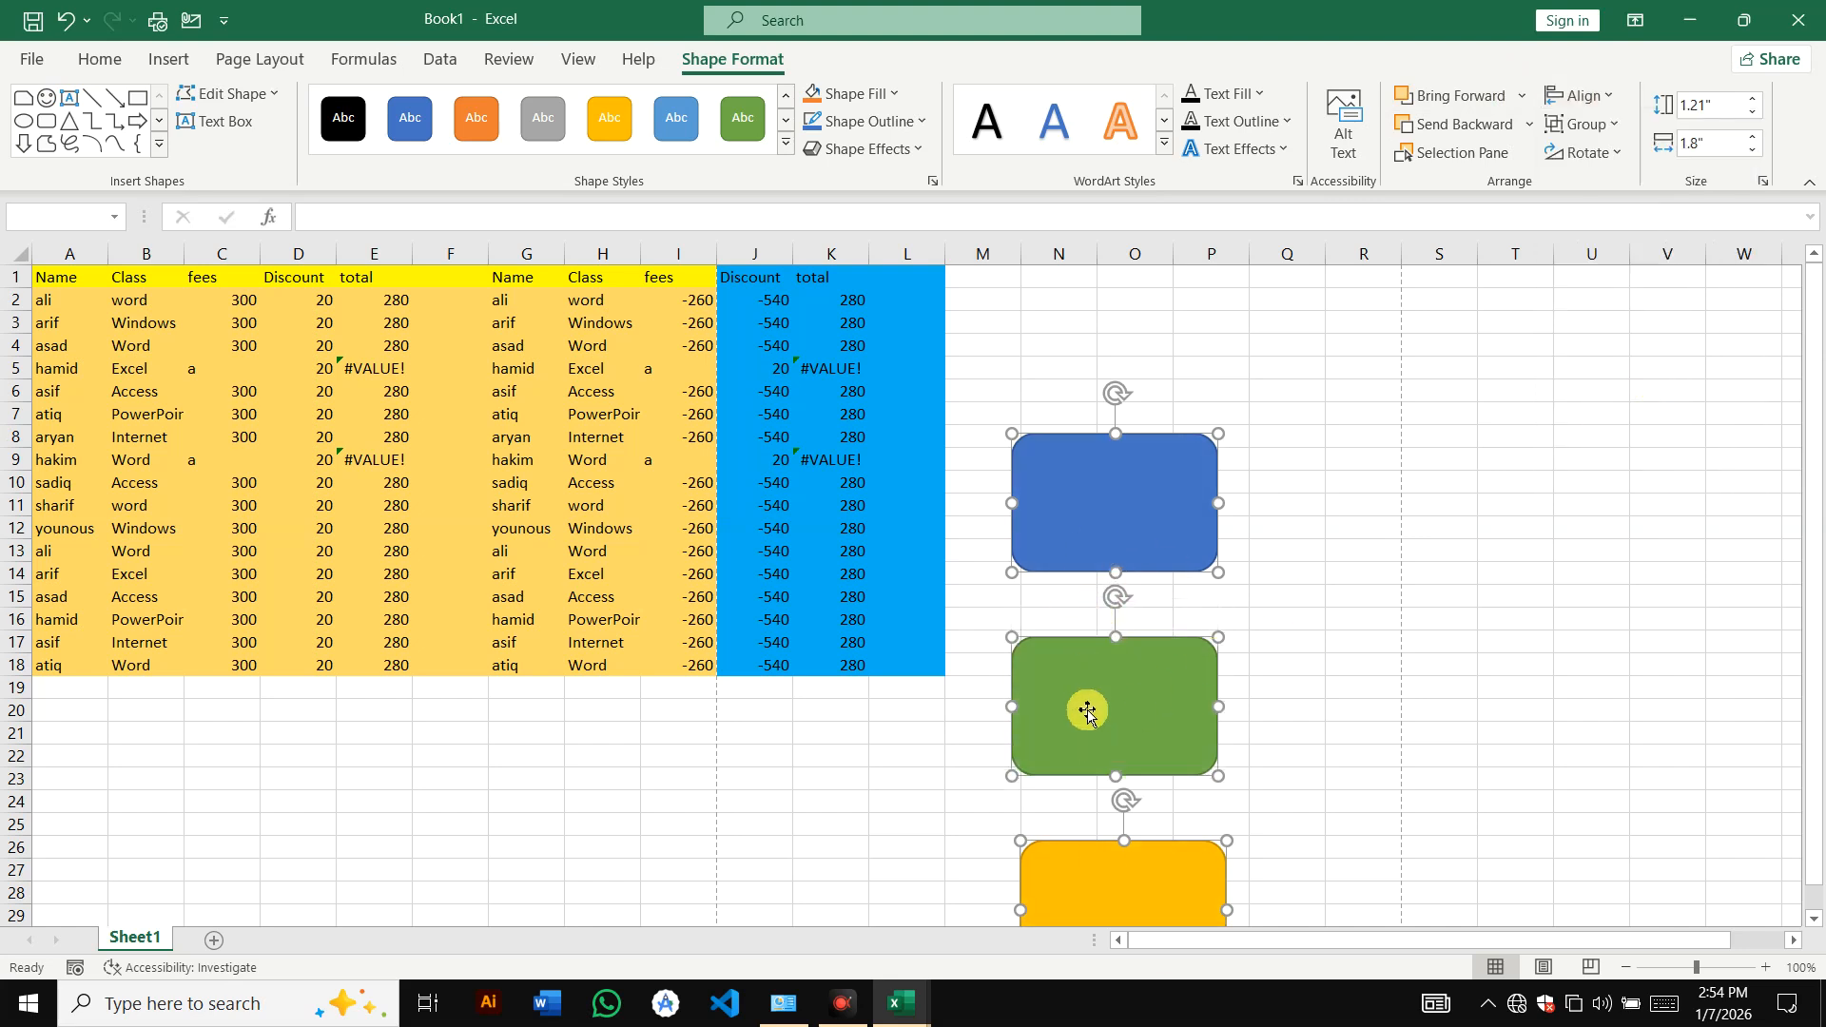
# - Move only the blue rectangle up, away from the green one, and nudge it slightly right and down
pyautogui.click(1605, 99)
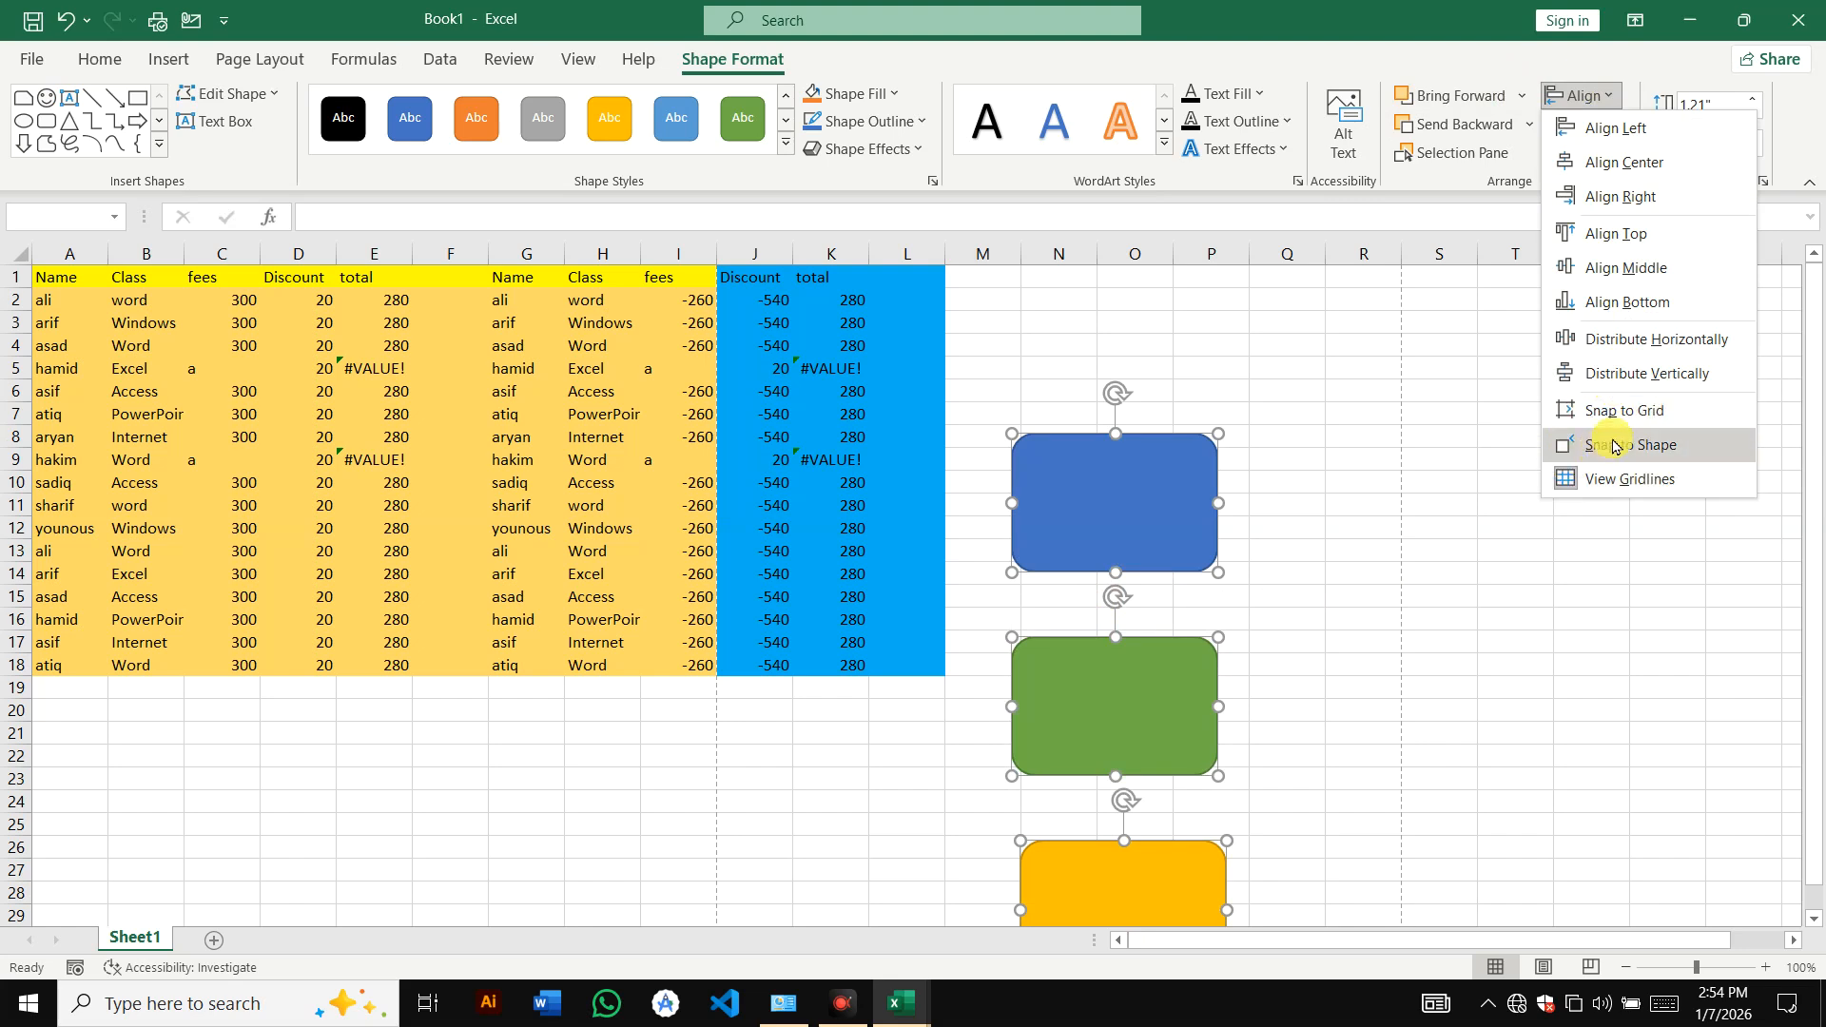
pyautogui.click(1337, 494)
pyautogui.click(1169, 515)
pyautogui.moveTo(1122, 503); pyautogui.dragTo(1077, 394)
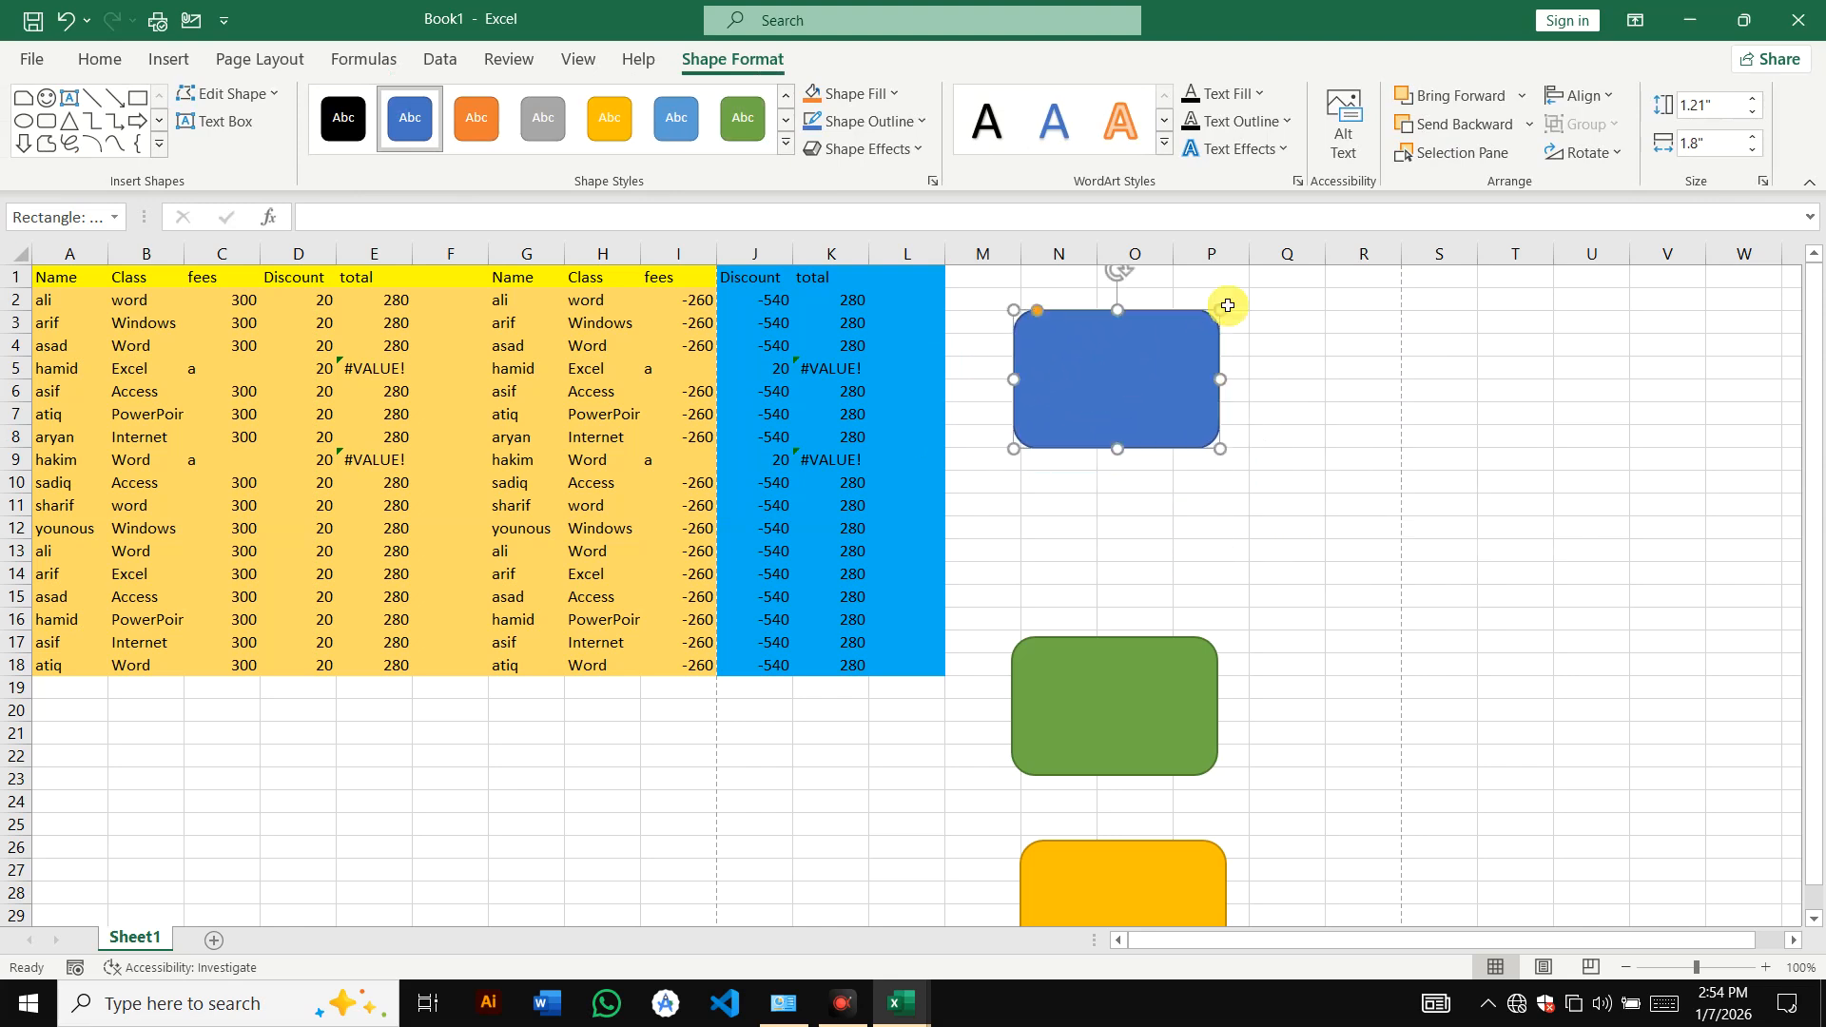
pyautogui.click(1607, 98)
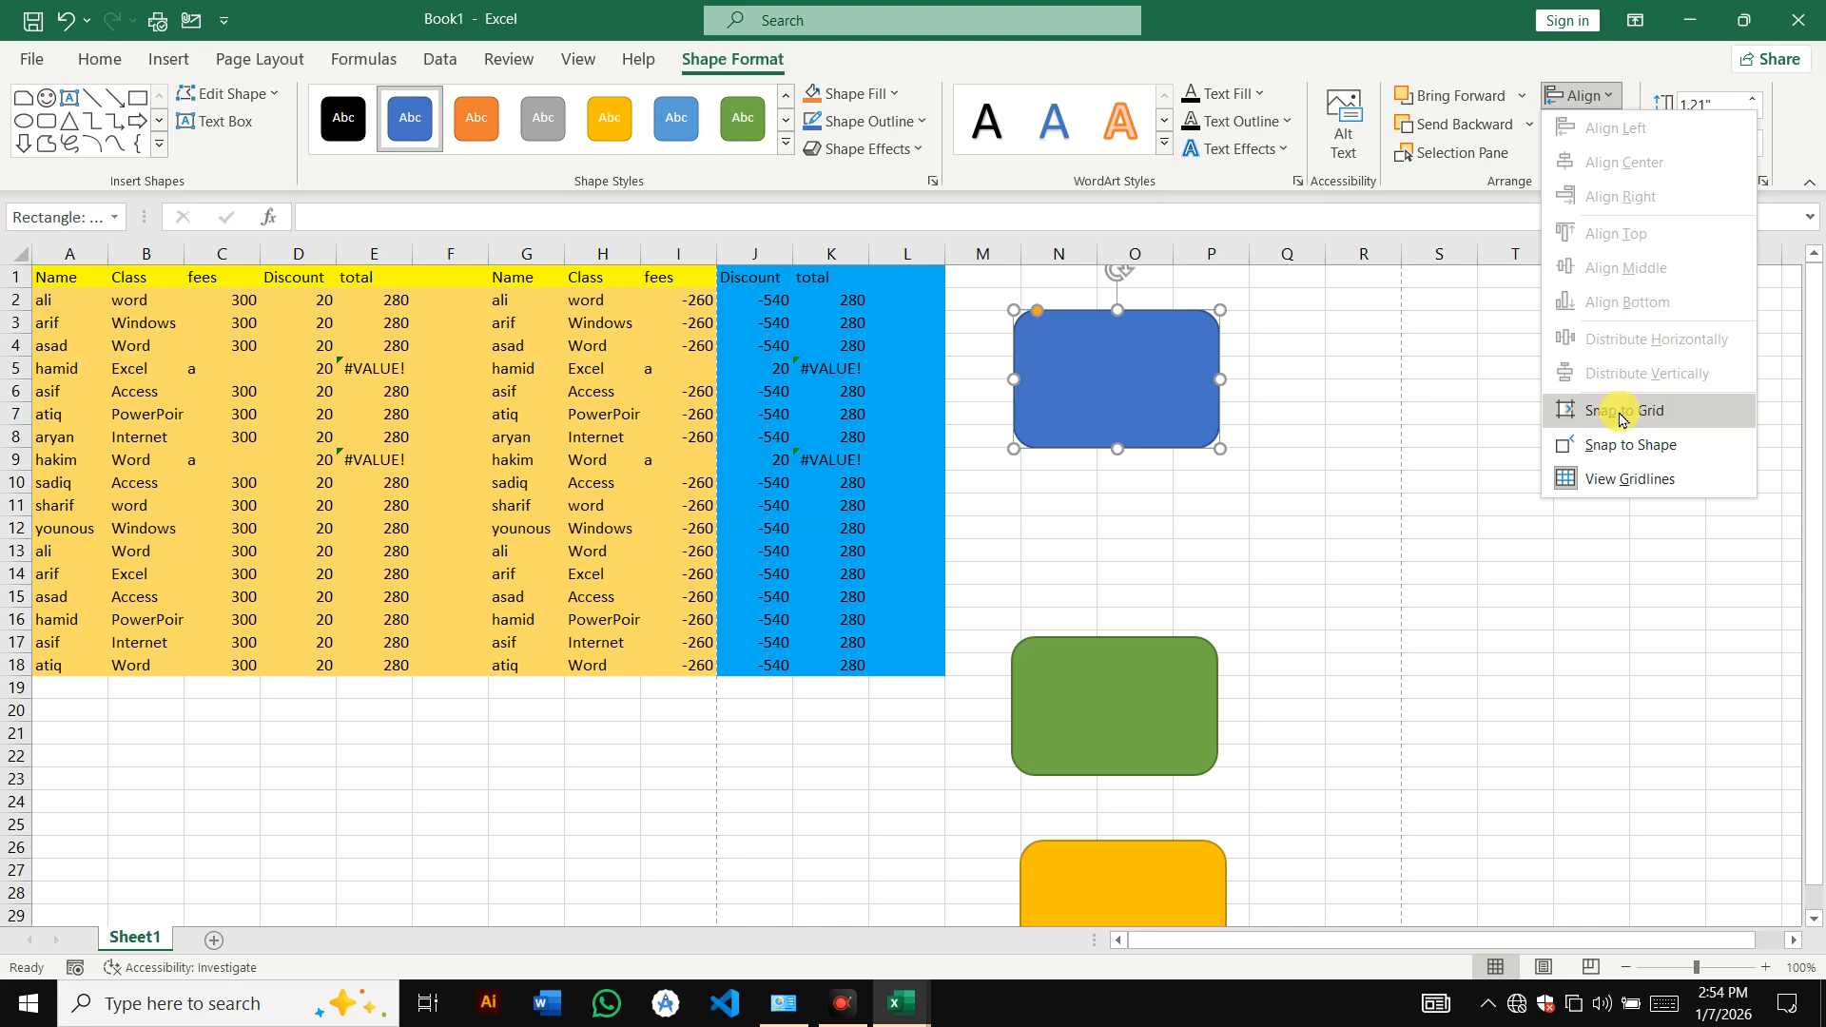
pyautogui.click(1369, 444)
pyautogui.moveTo(1170, 387)
pyautogui.mouseDown()
pyautogui.moveTo(1252, 395)
pyautogui.moveTo(1186, 428)
pyautogui.moveTo(1125, 375)
pyautogui.moveTo(1179, 359)
pyautogui.moveTo(1251, 389)
pyautogui.moveTo(1216, 415)
pyautogui.moveTo(1142, 395)
pyautogui.mouseUp()
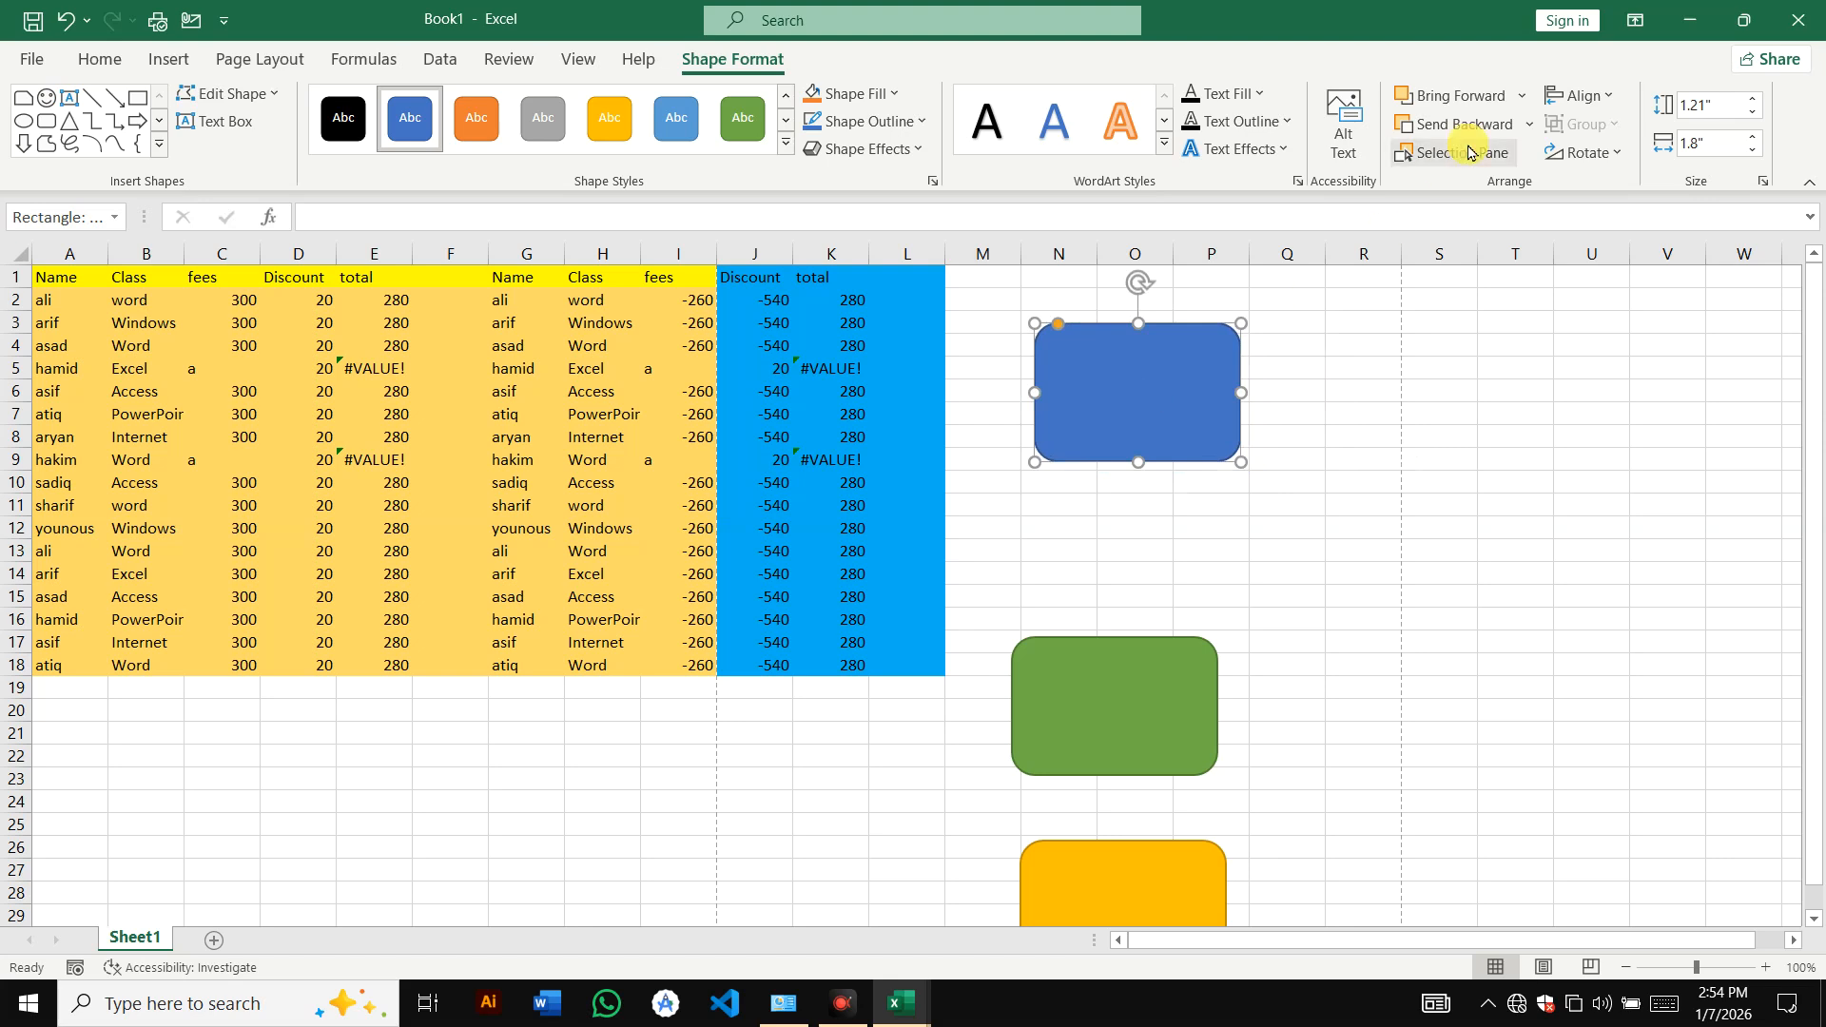
# - Turn on Snap to Grid and move the blue rectangle up and right to the top edge of the sheet
pyautogui.click(1587, 96)
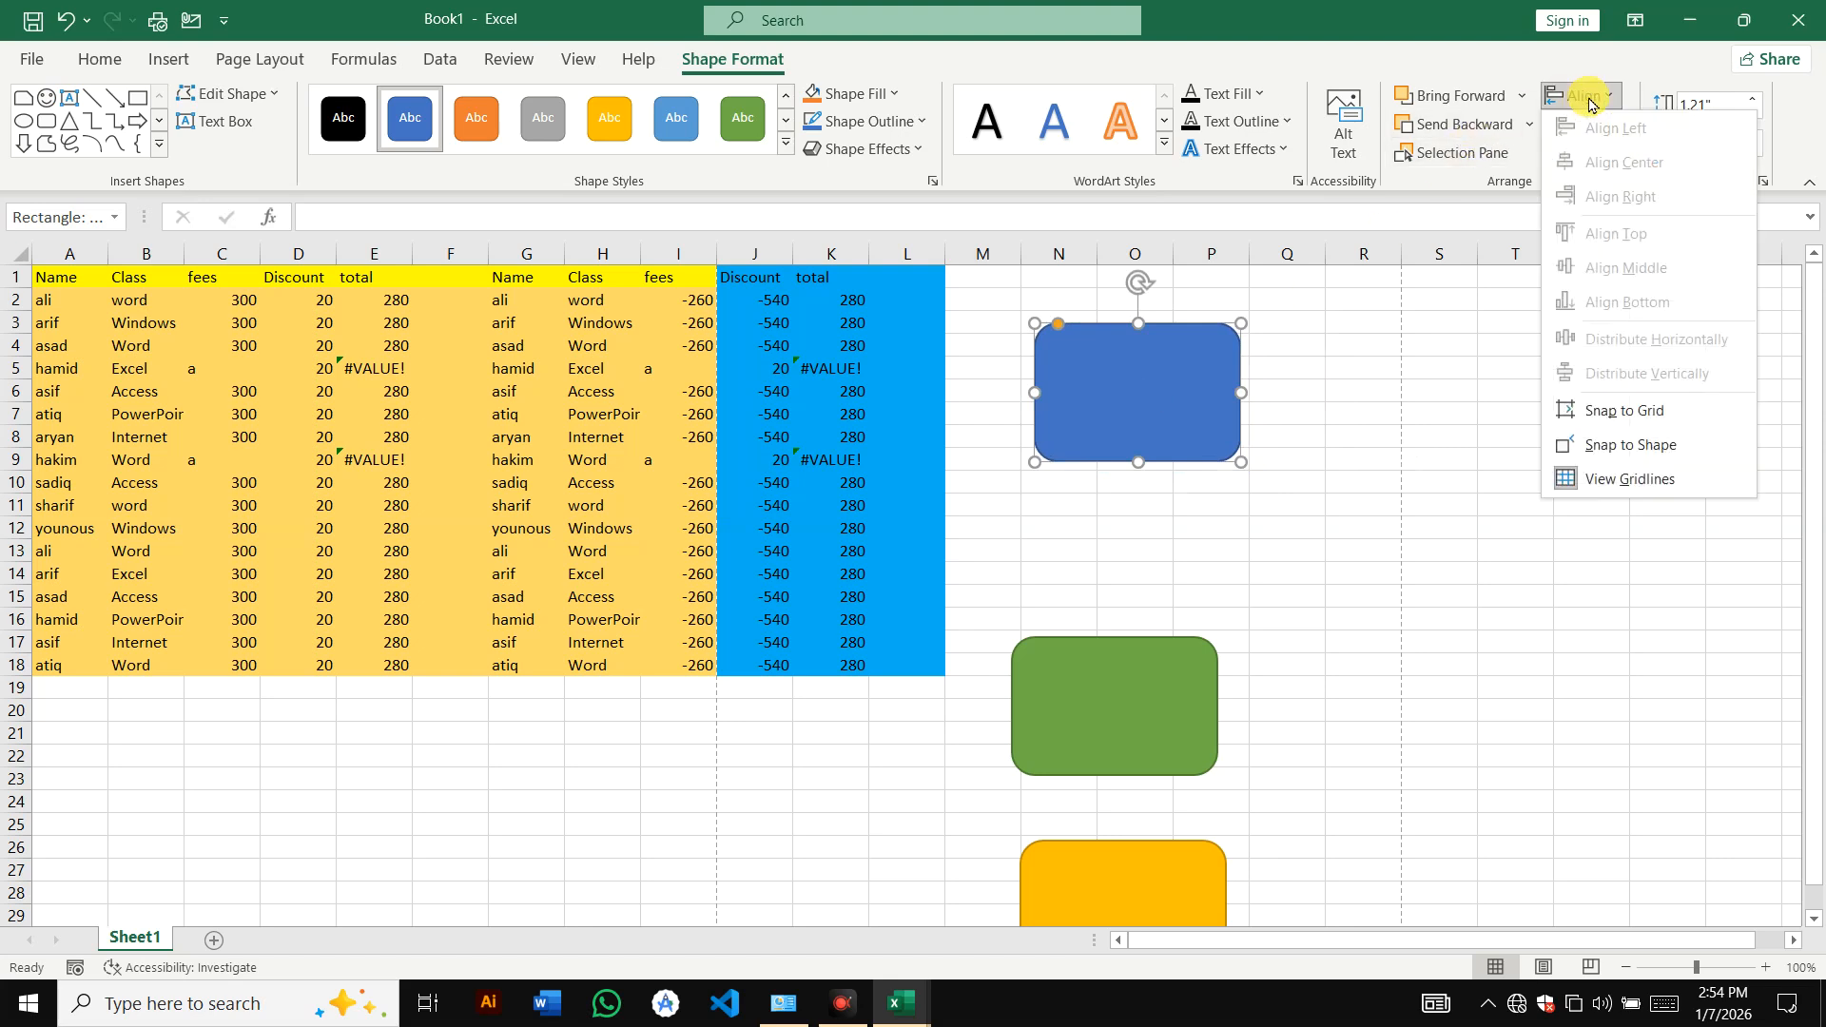
pyautogui.click(1630, 419)
pyautogui.moveTo(1183, 412); pyautogui.dragTo(1343, 389)
pyautogui.moveTo(1228, 320)
pyautogui.mouseDown()
pyautogui.moveTo(1203, 391)
pyautogui.moveTo(1150, 396)
pyautogui.moveTo(1258, 313)
pyautogui.mouseUp()
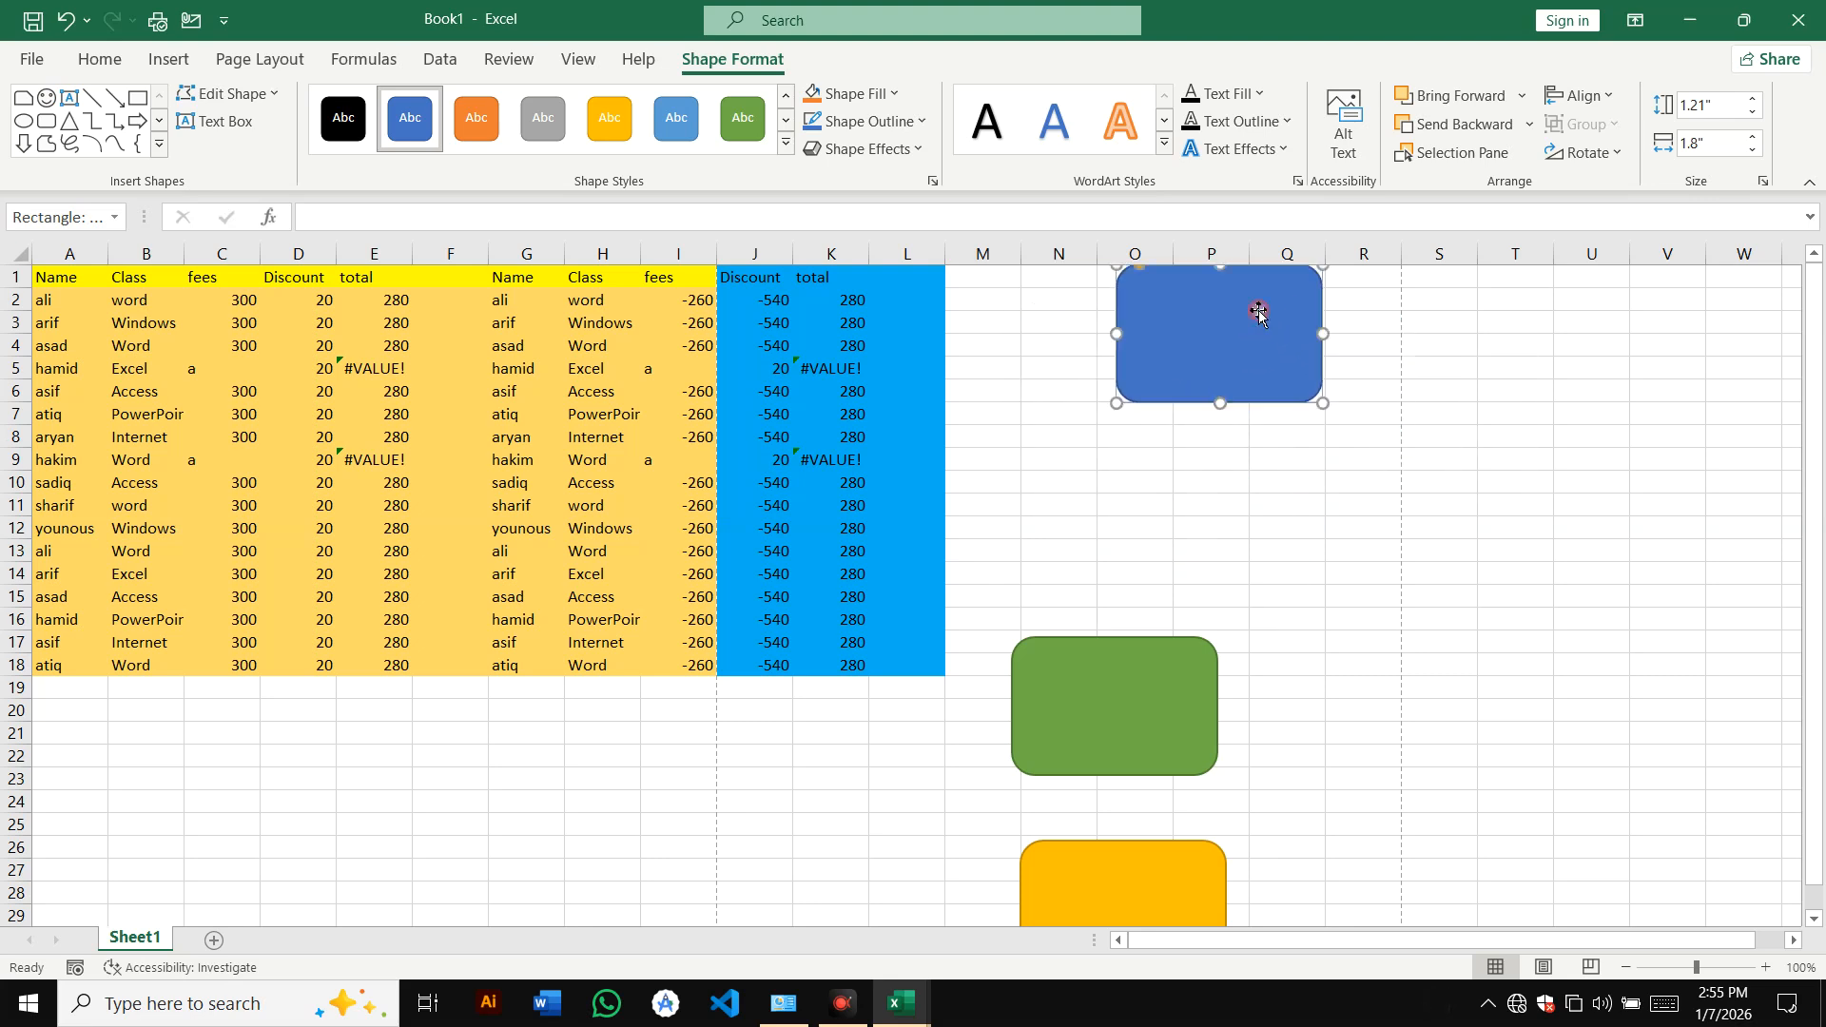
# - Turn off Snap to Grid and move the blue rectangle freely a little lower and to the right
pyautogui.click(1592, 99)
pyautogui.click(1606, 407)
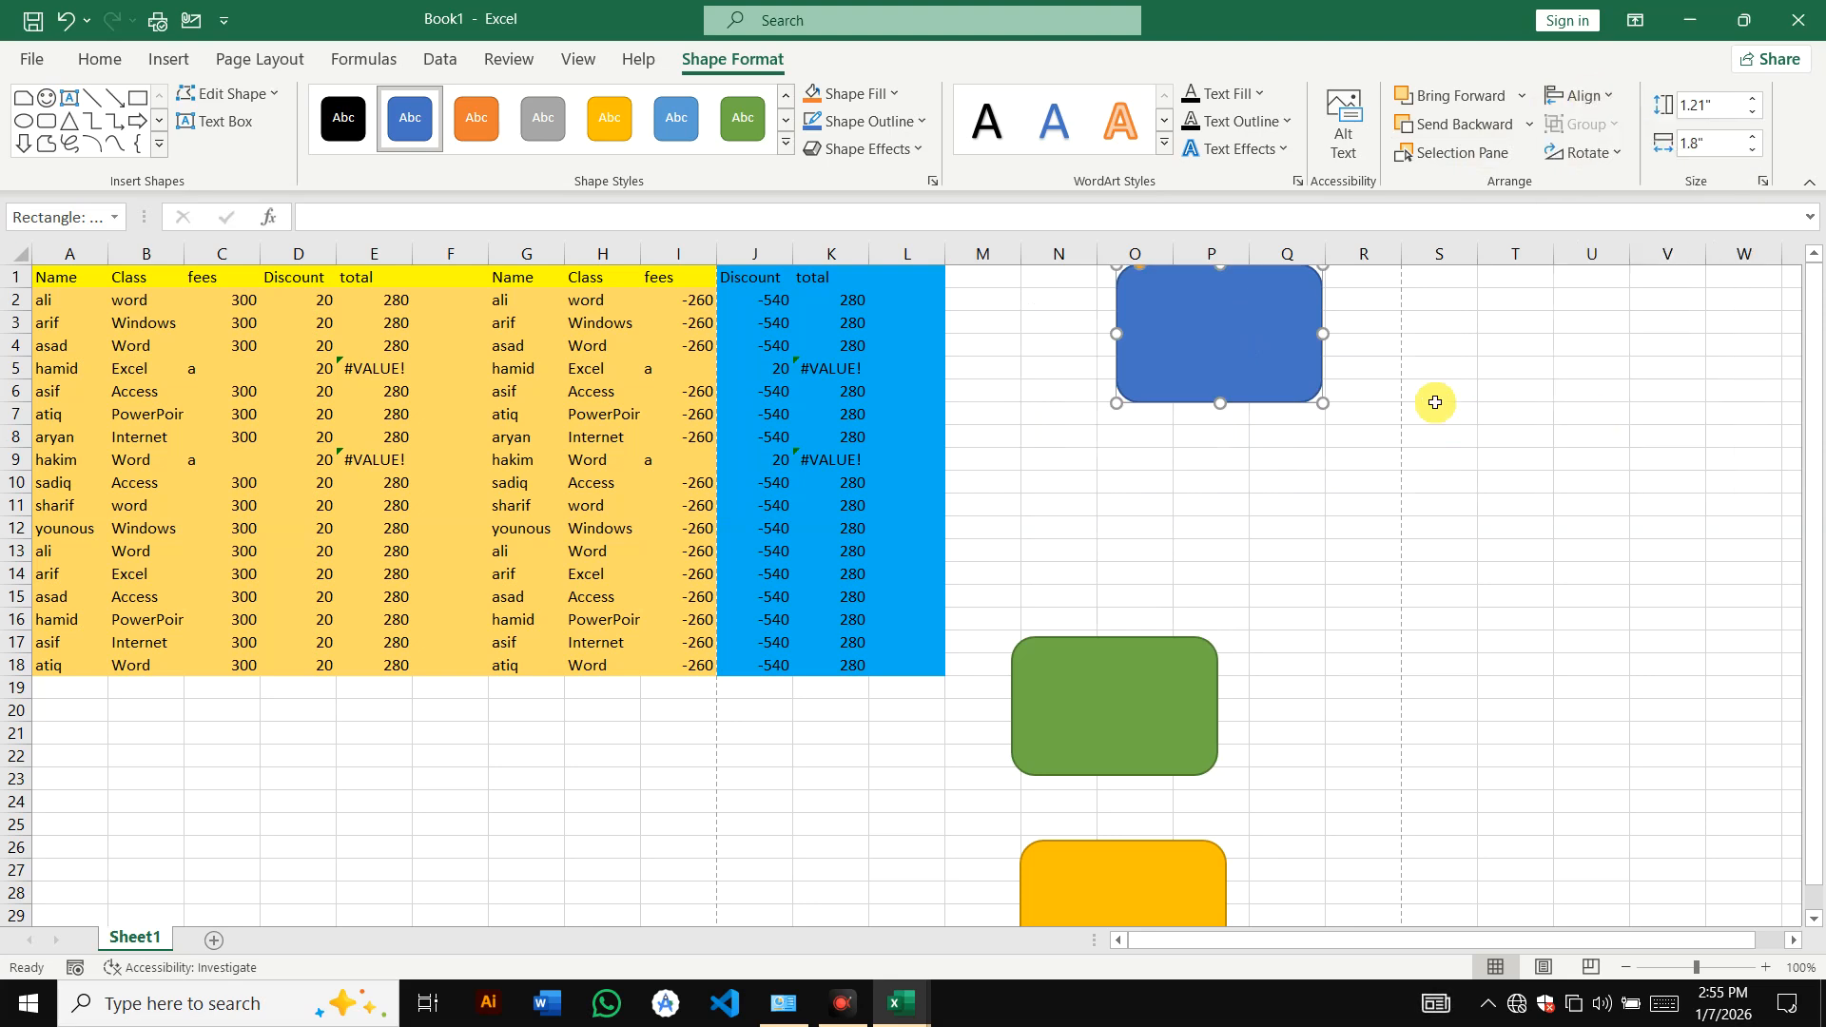
pyautogui.moveTo(1205, 341); pyautogui.dragTo(1236, 365)
pyautogui.click(1612, 98)
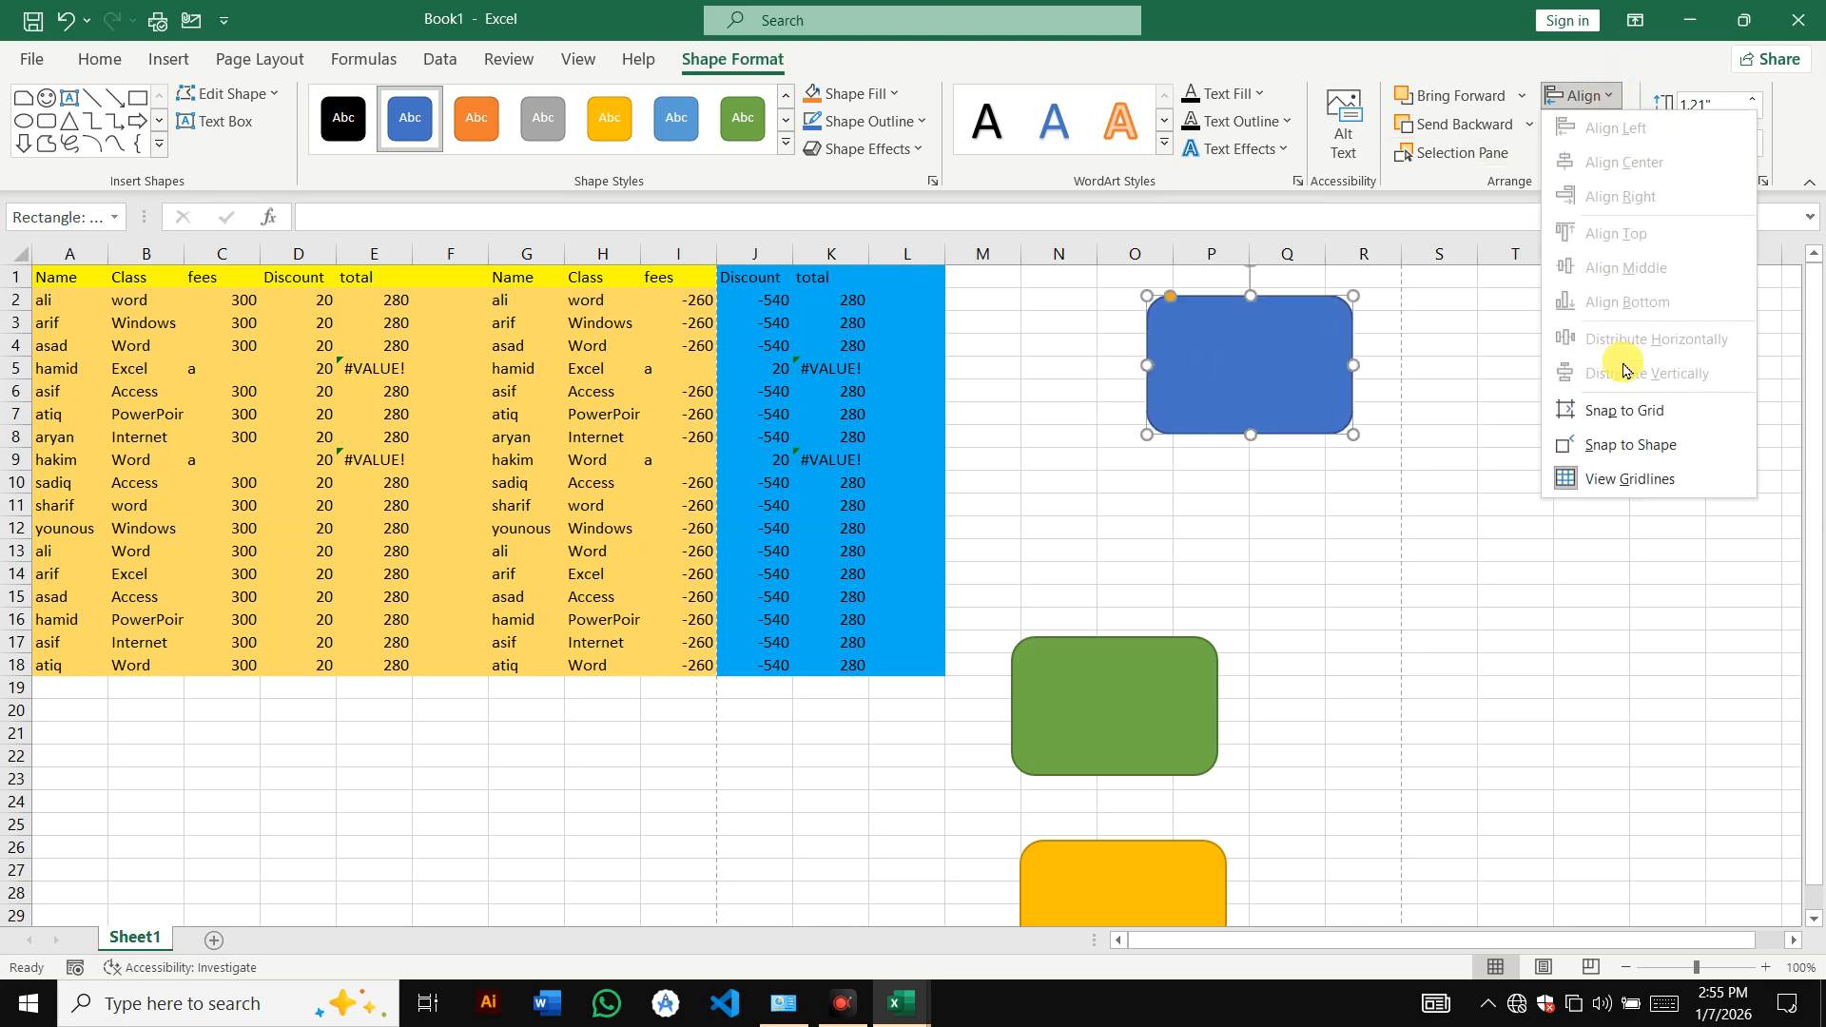
pyautogui.click(1254, 366)
pyautogui.moveTo(1240, 370); pyautogui.dragTo(1270, 401)
# - Turn on Snap to Shape and move the blue rectangle back above the green one, level with the gold one's left edge
pyautogui.click(1609, 98)
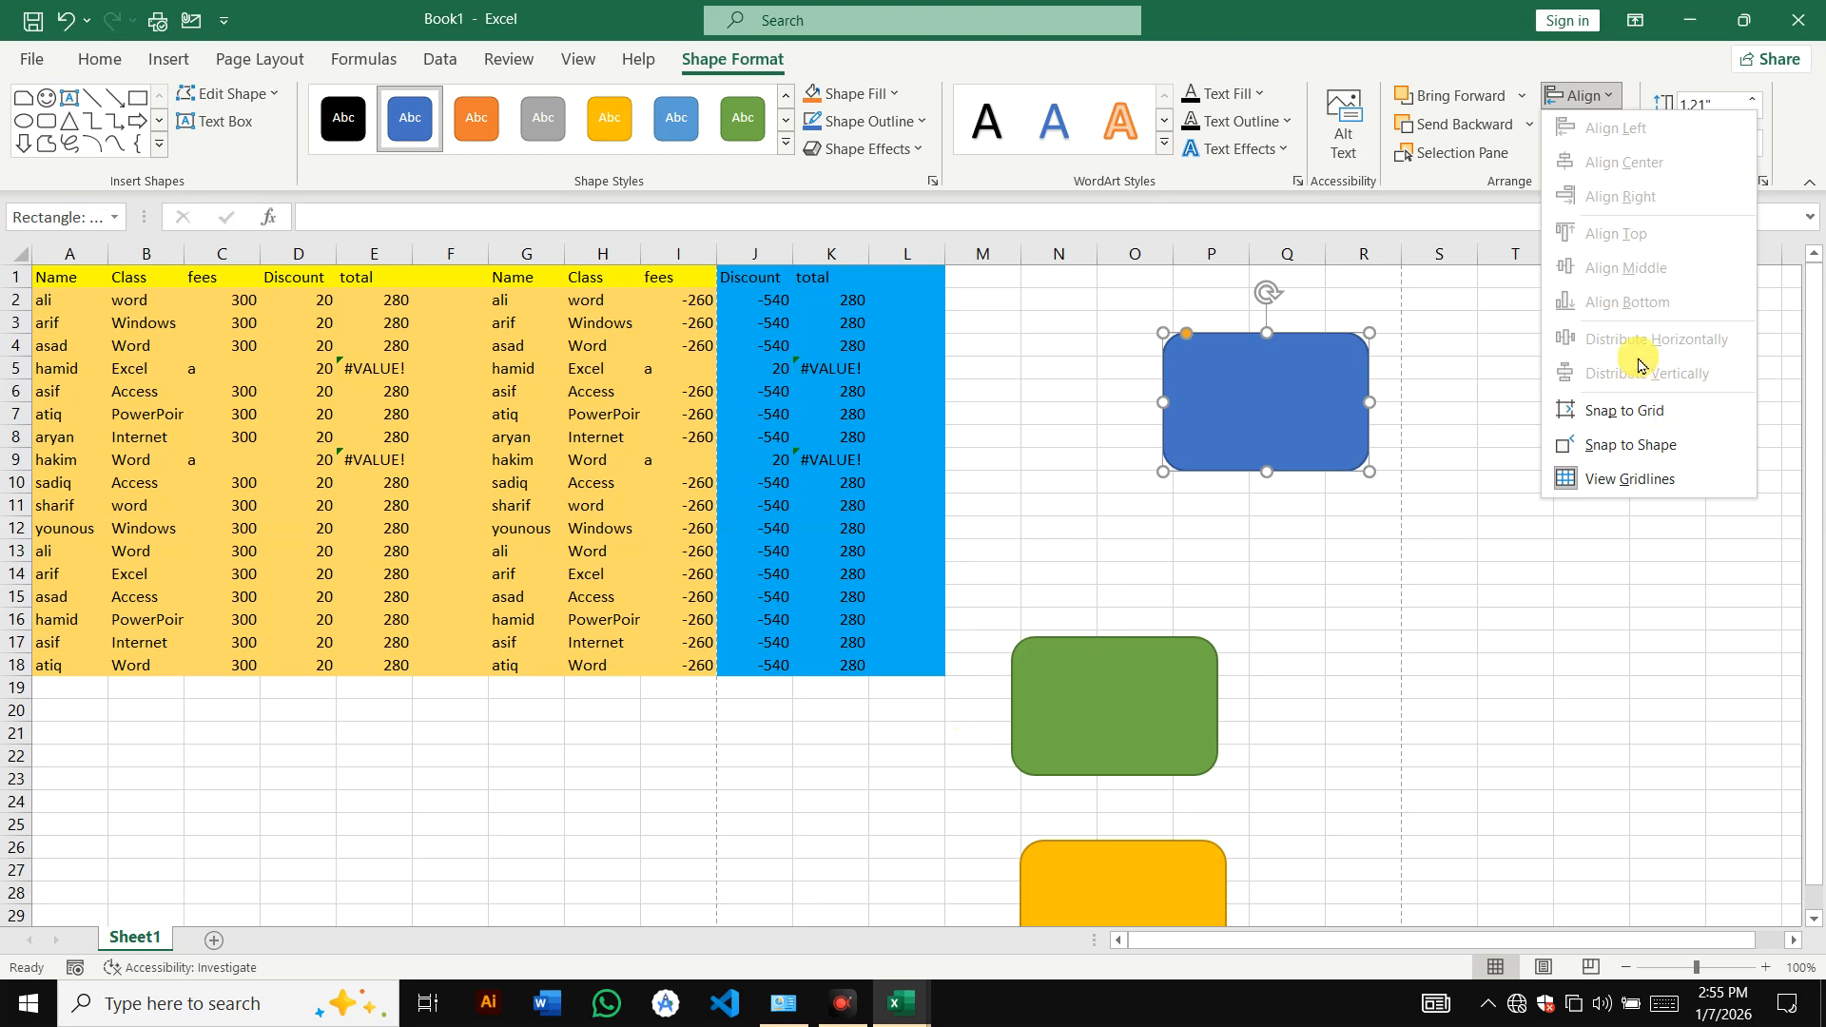
pyautogui.click(1623, 443)
pyautogui.moveTo(1236, 400); pyautogui.dragTo(1063, 416)
# - Hide the worksheet gridlines, and show them again
pyautogui.click(1620, 99)
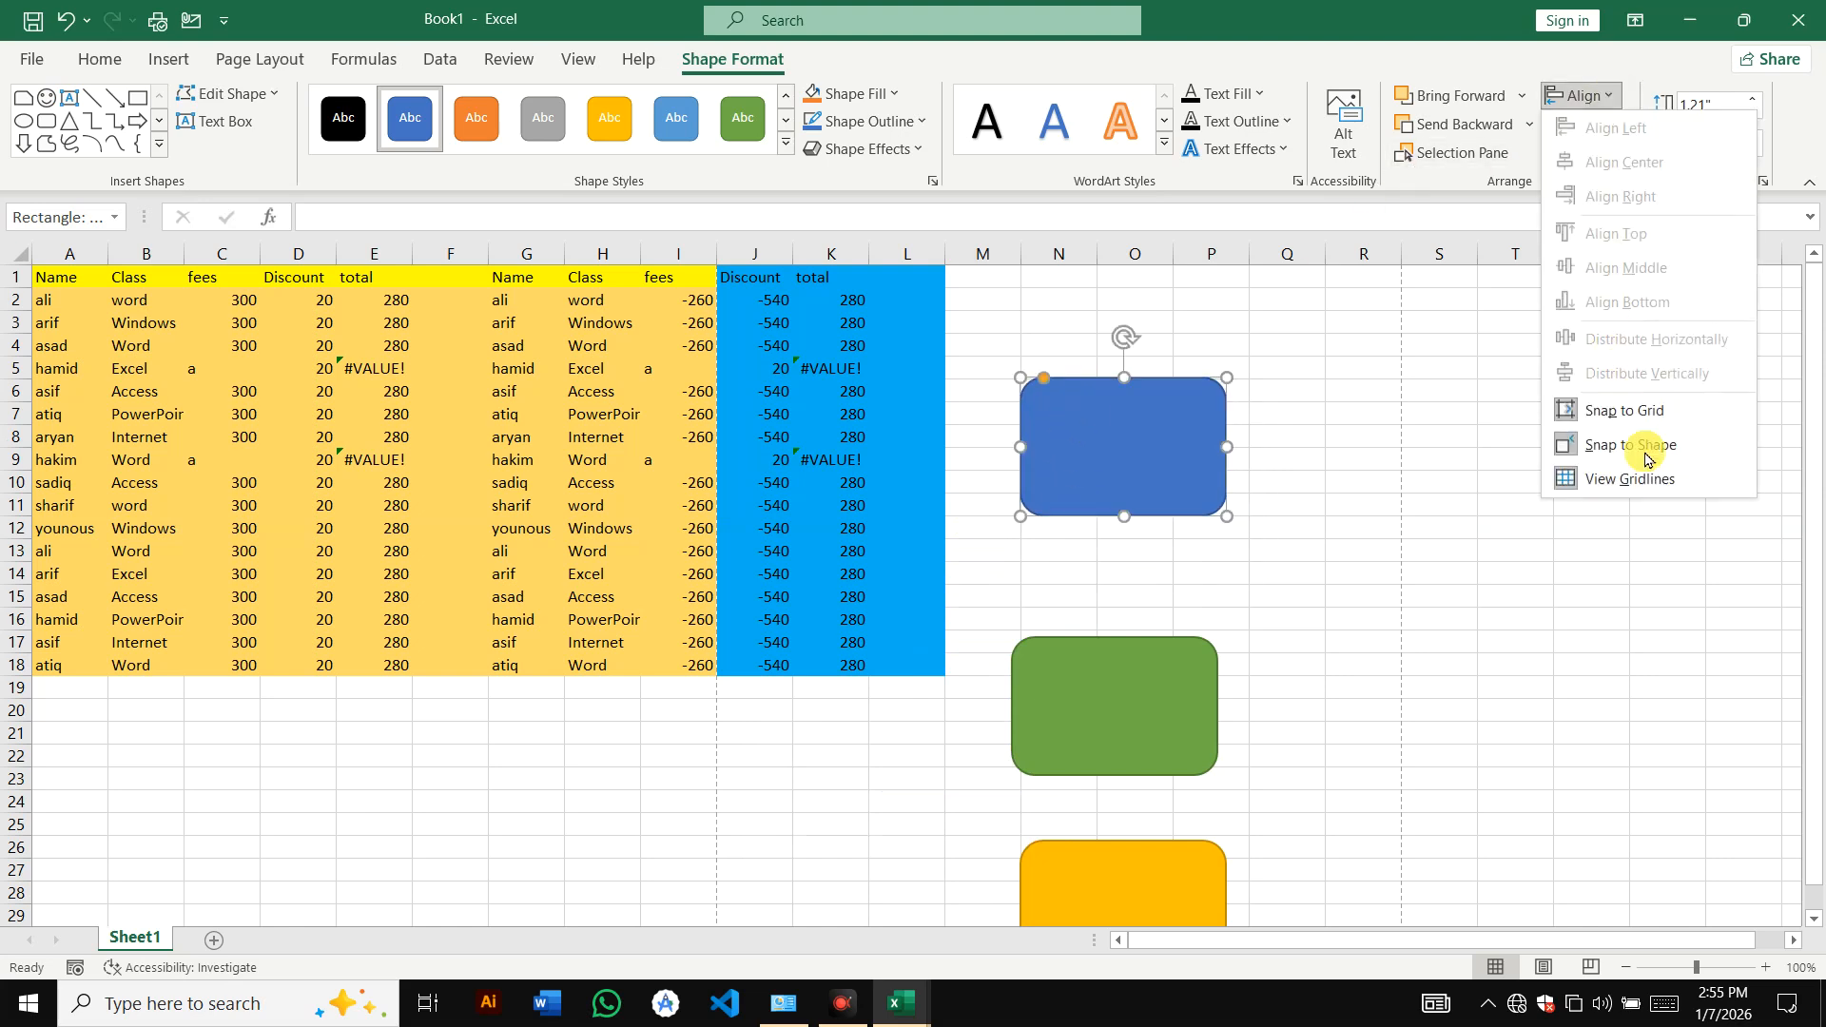
pyautogui.click(1639, 480)
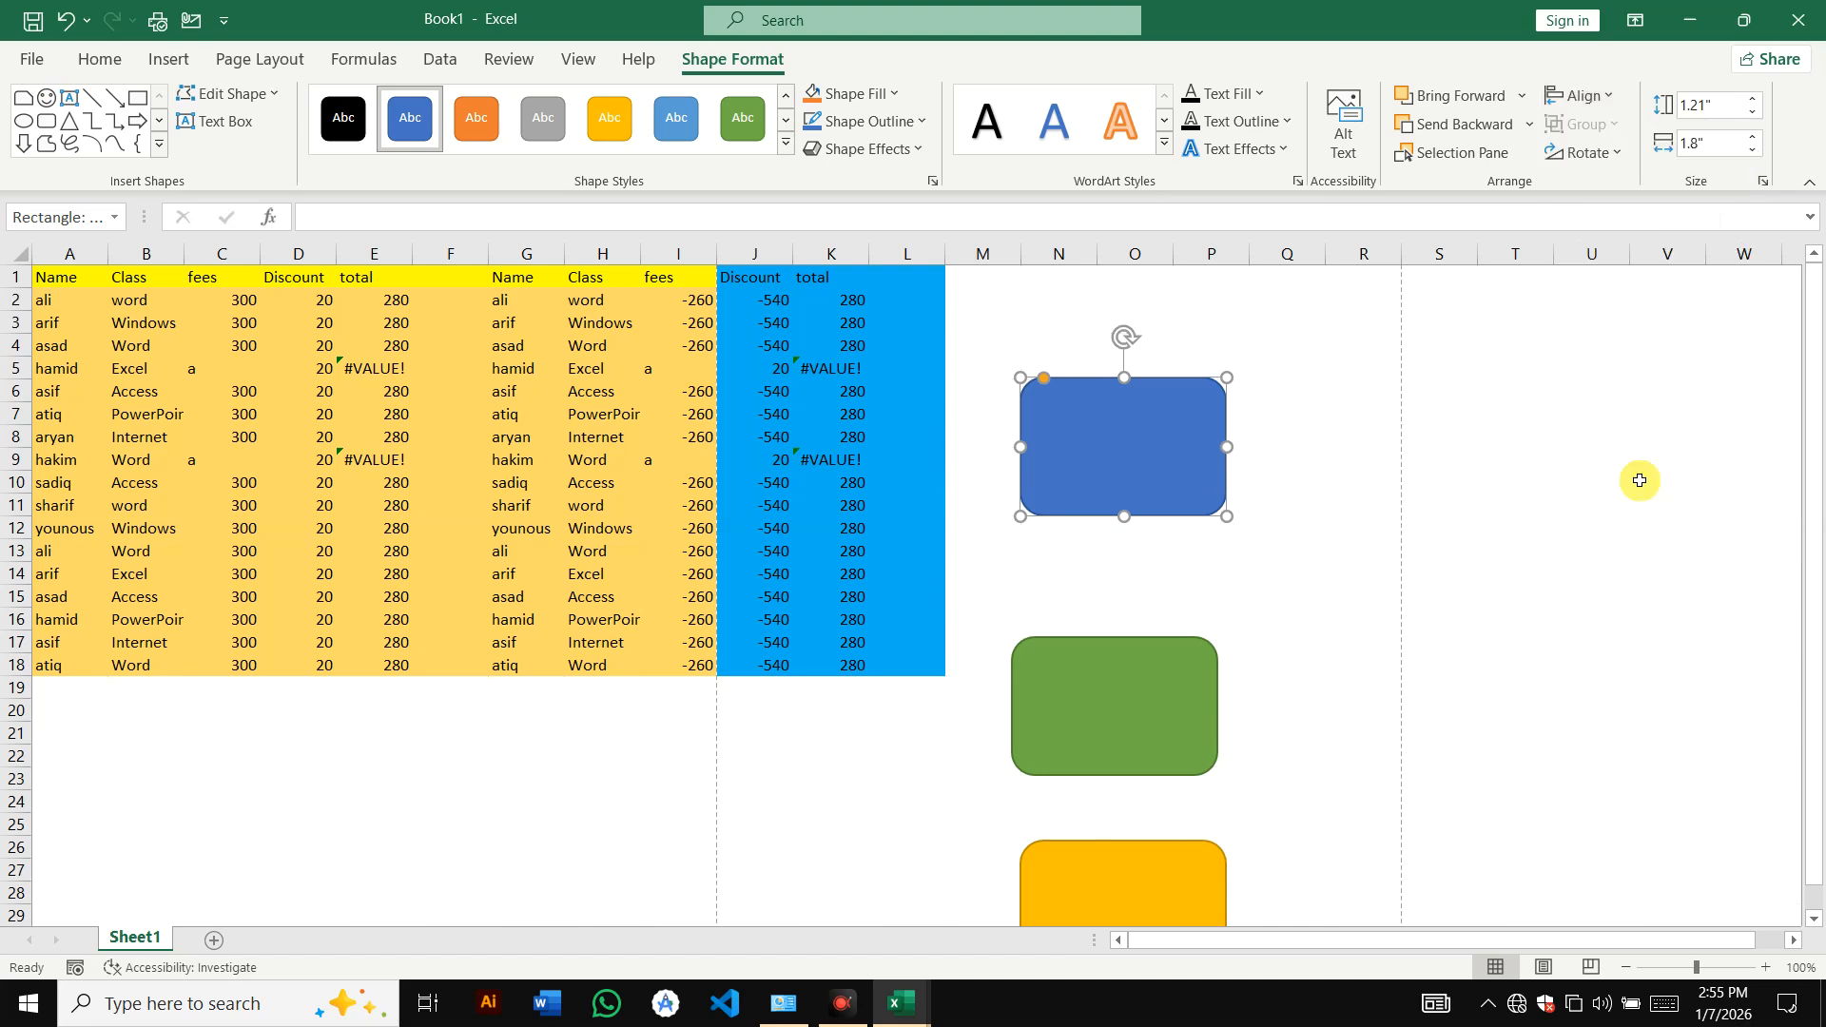
pyautogui.click(1591, 97)
pyautogui.click(1605, 481)
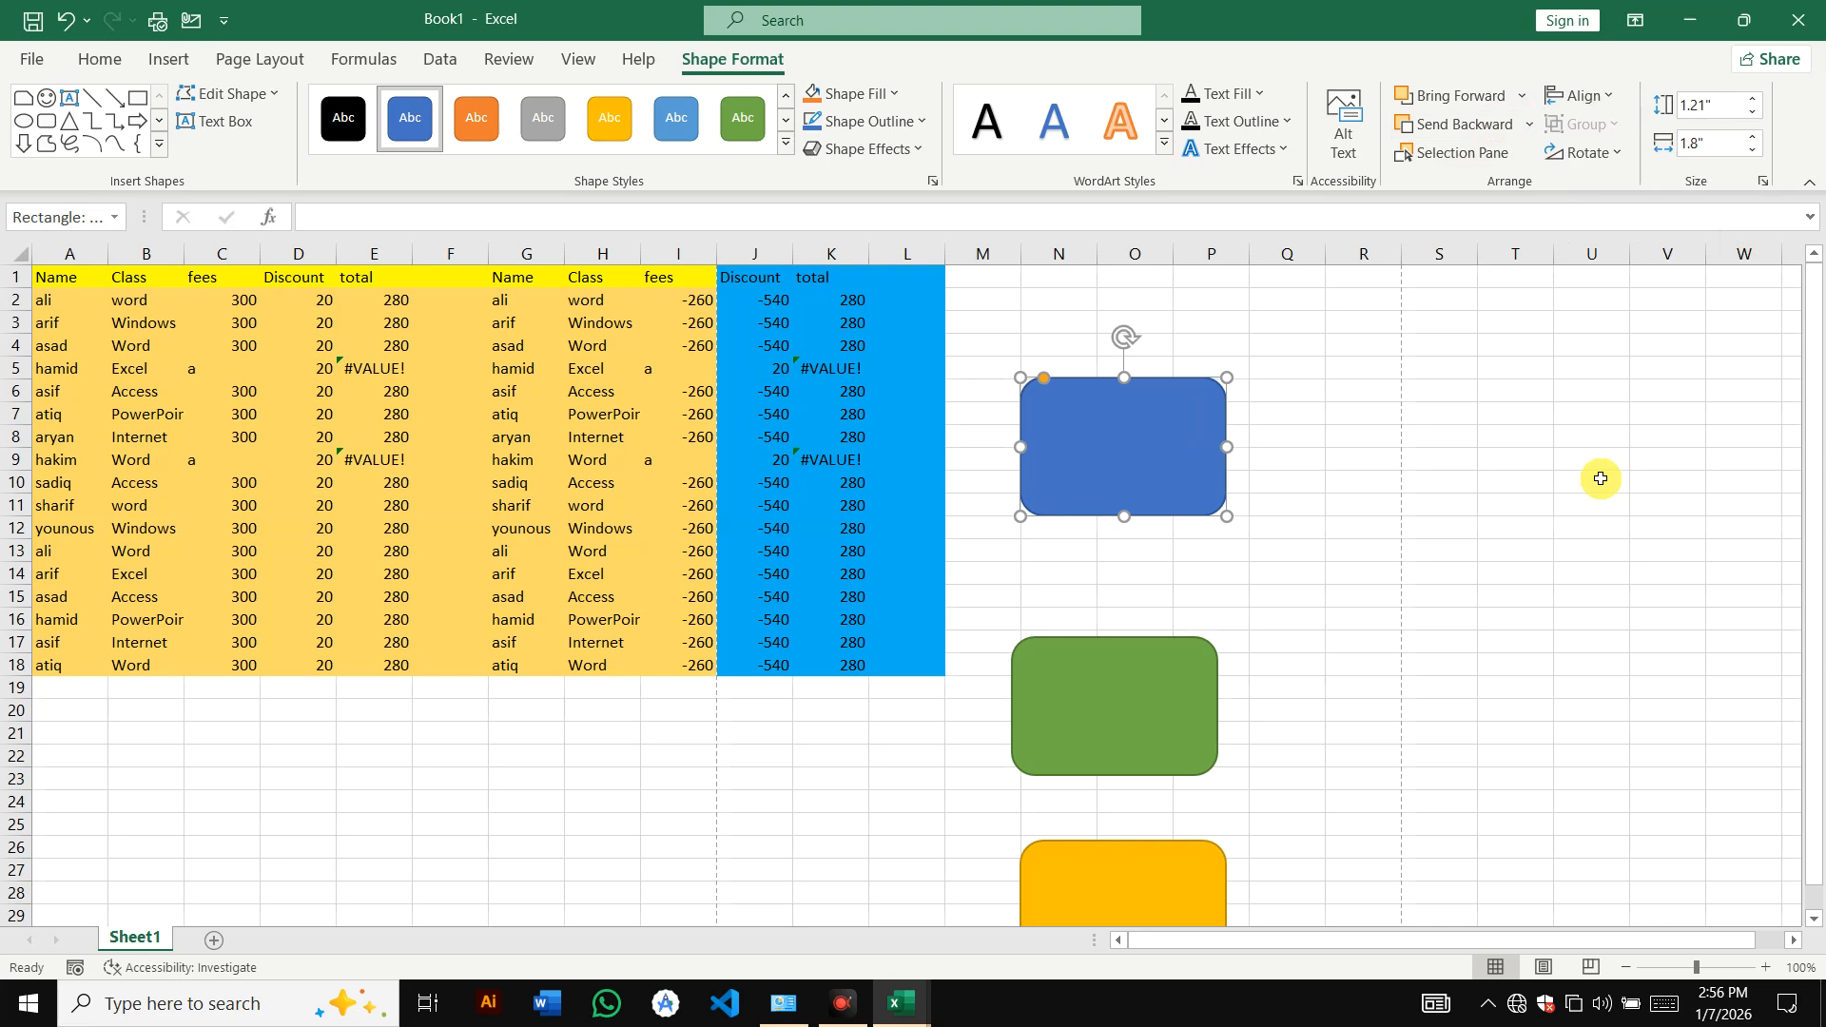
# - Turn off both Snap to Shape and Snap to Grid
pyautogui.click(1607, 99)
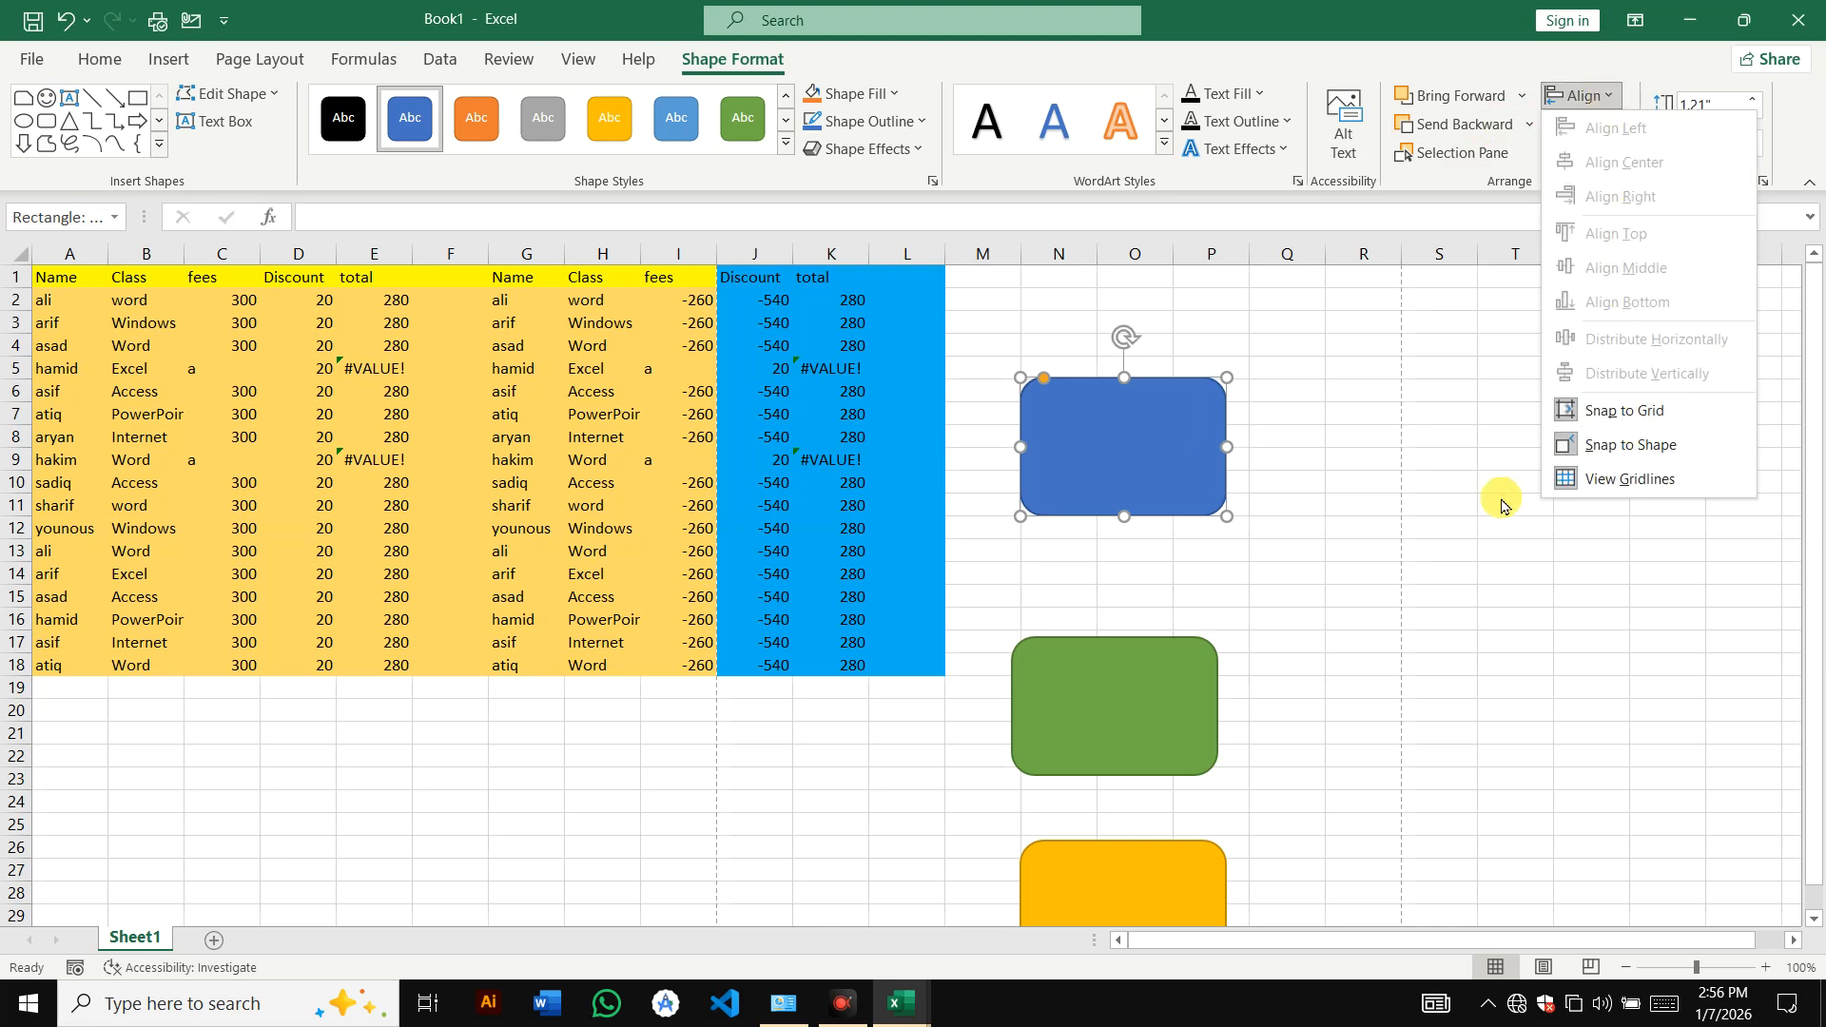
pyautogui.click(1617, 444)
pyautogui.click(1608, 99)
pyautogui.click(1602, 413)
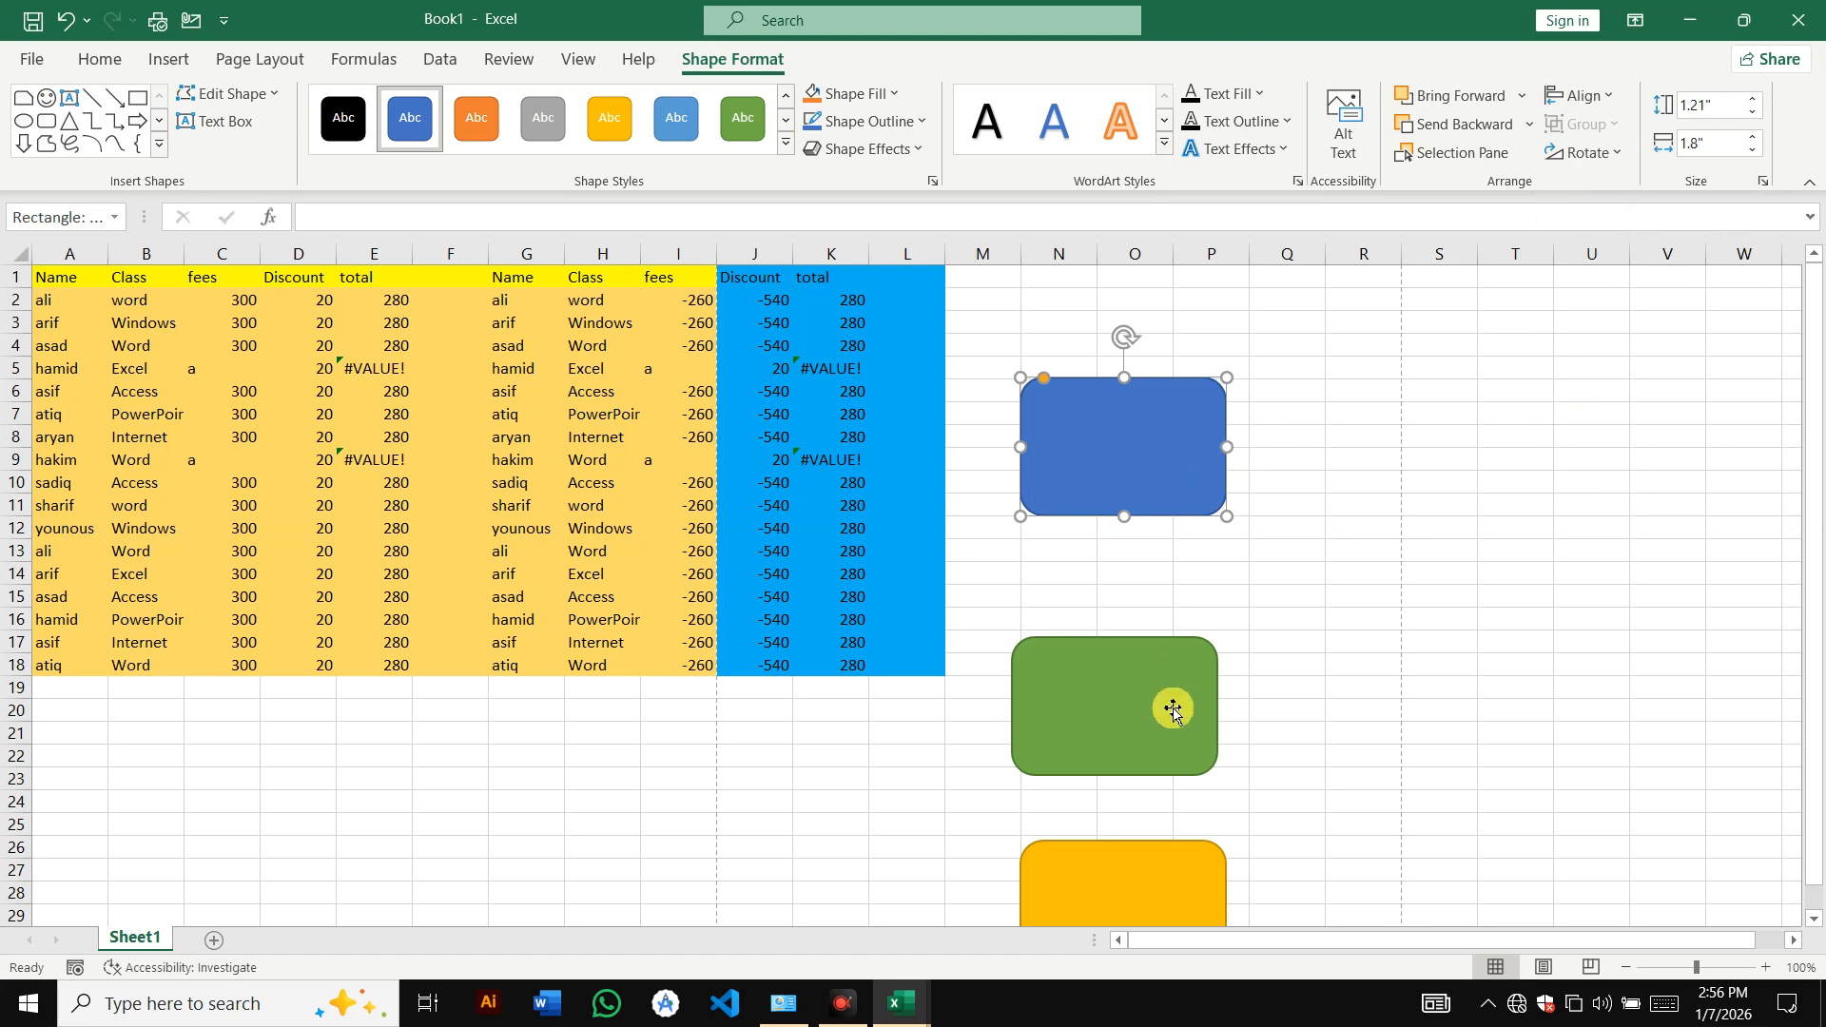
# - Place the green rectangle to the right of the blue one and the gold one below them, and group all three
pyautogui.moveTo(1174, 705); pyautogui.dragTo(1444, 470)
pyautogui.moveTo(1156, 874); pyautogui.dragTo(1223, 681)
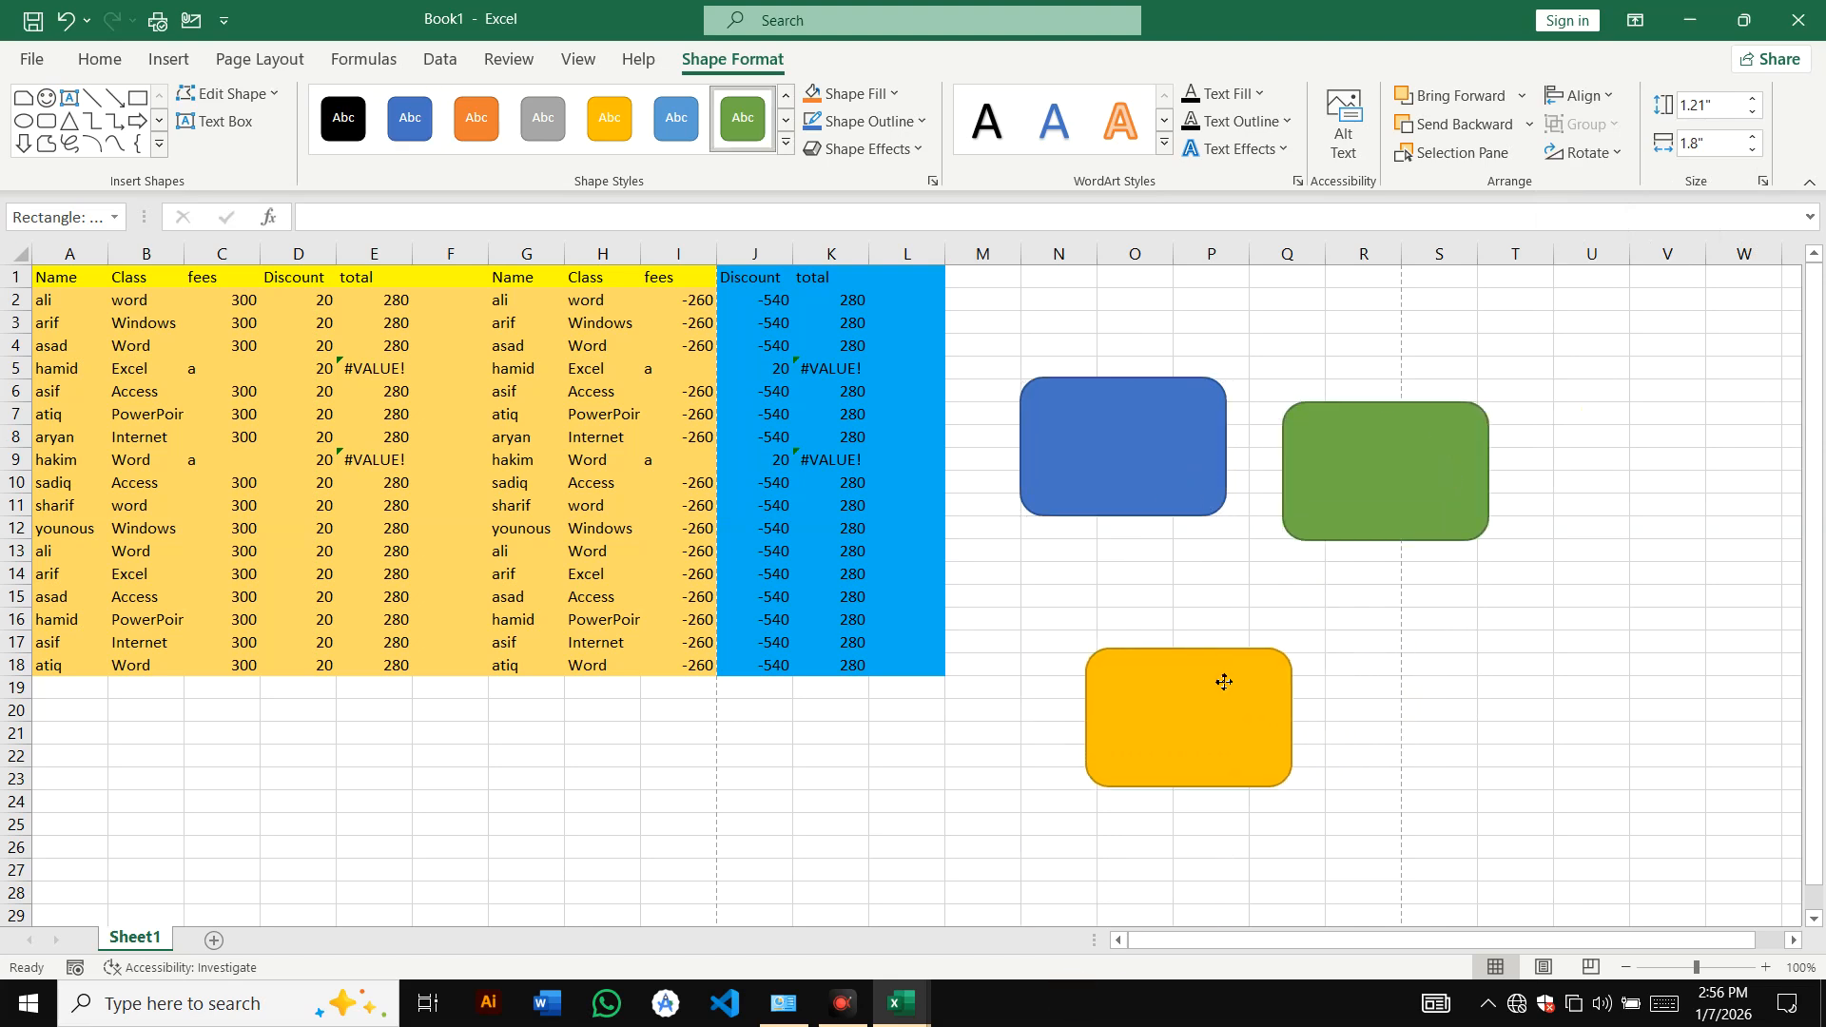
pyautogui.keyDown('shift'); pyautogui.click(1203, 478); pyautogui.keyUp('shift')
pyautogui.keyDown('shift'); pyautogui.click(1451, 471); pyautogui.keyUp('shift')
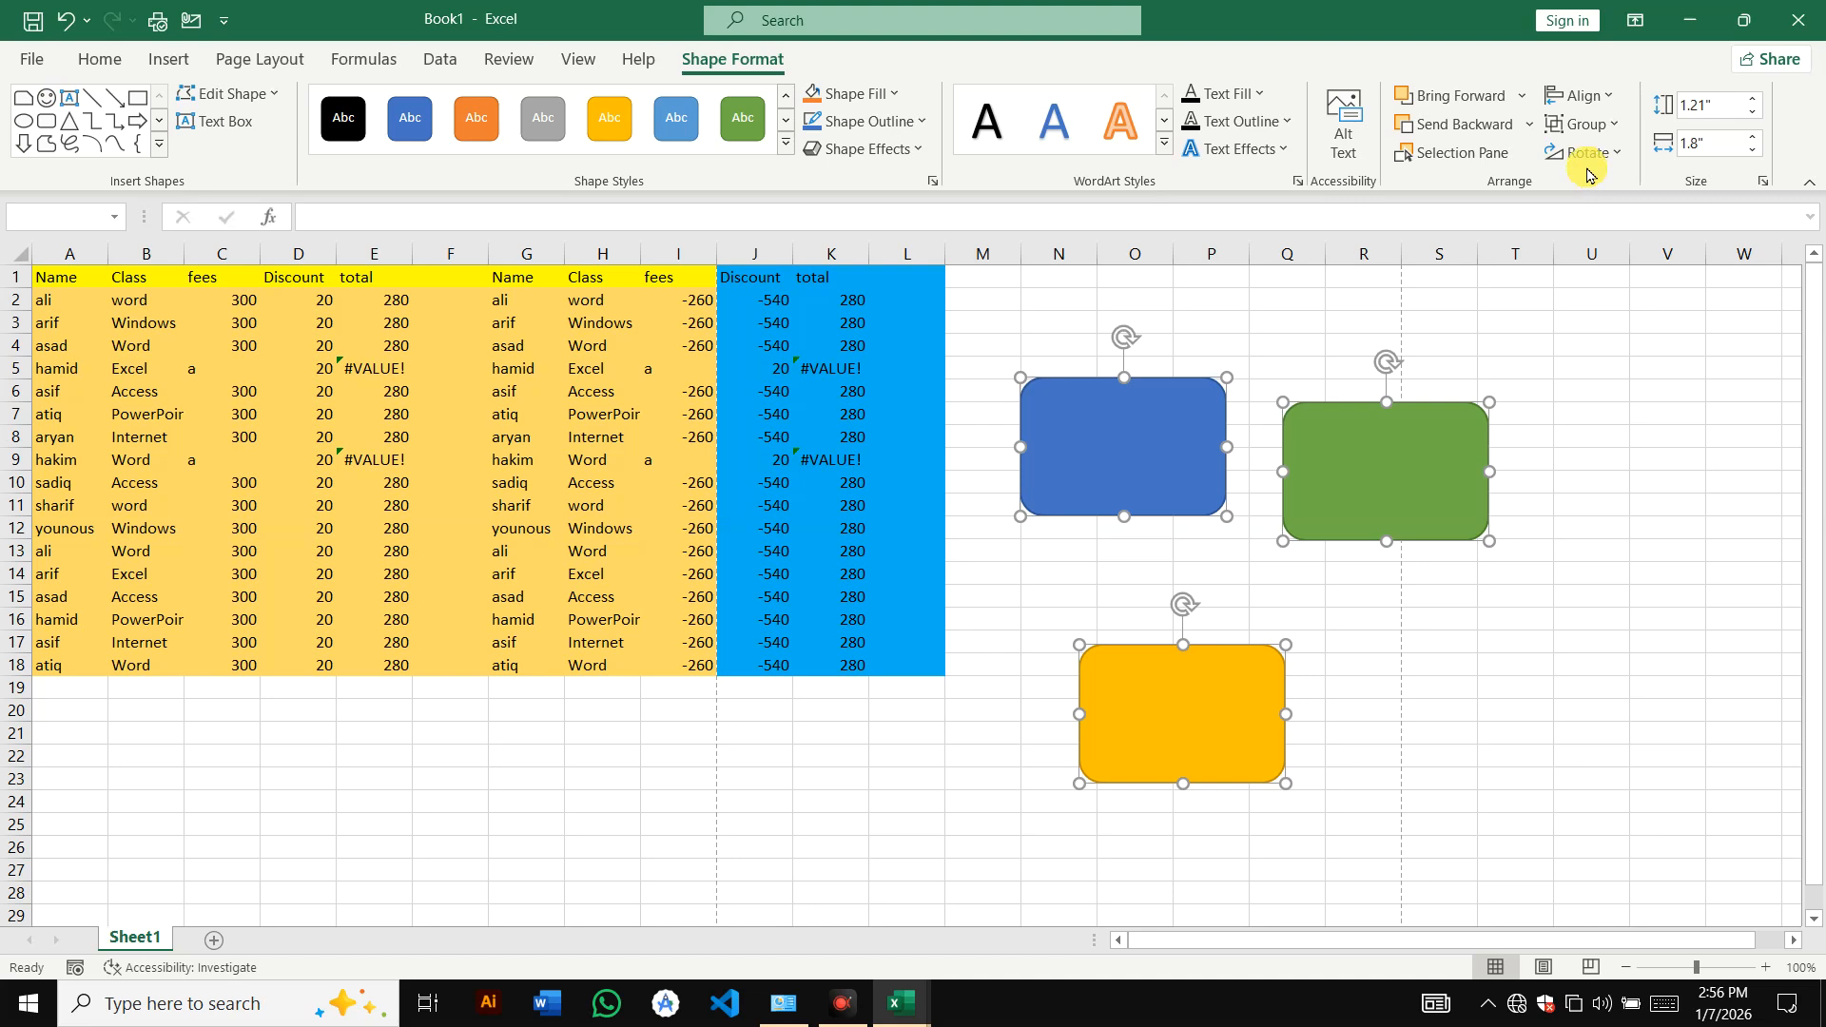
pyautogui.click(1614, 121)
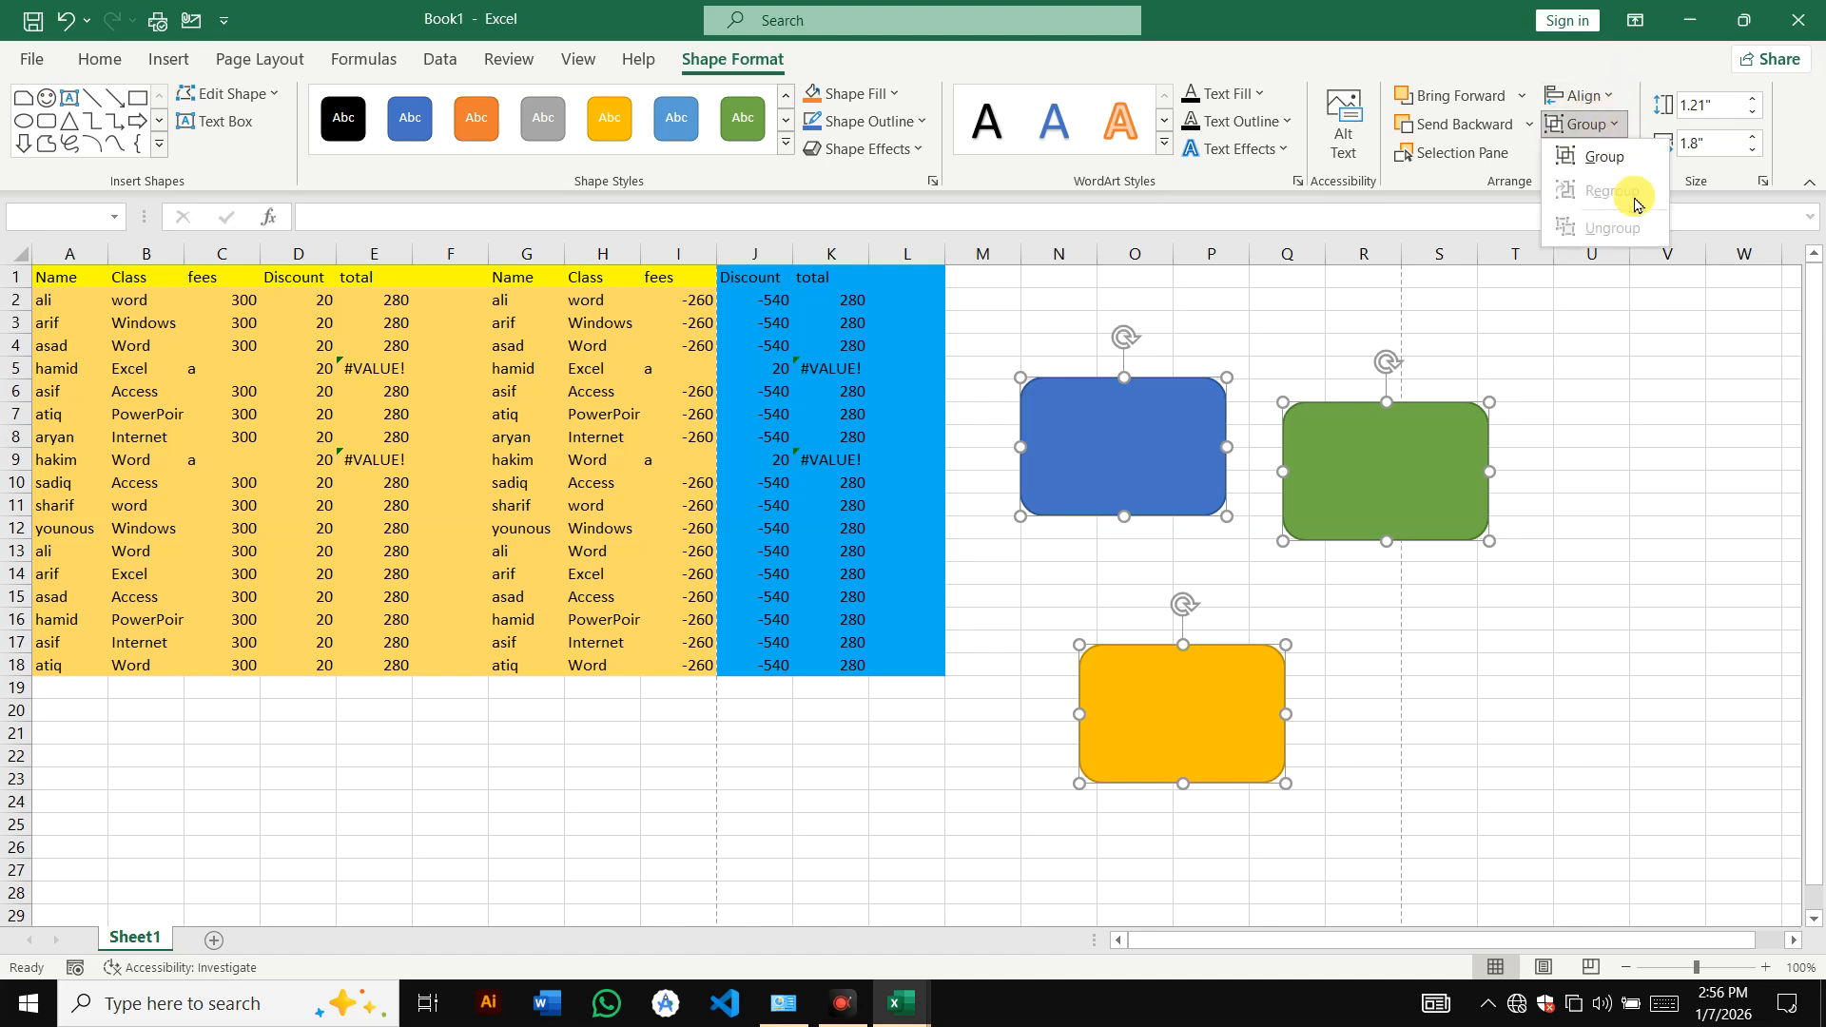
pyautogui.click(1617, 154)
# - Move the grouped rectangles down and left so the blue one slightly overlaps the table
pyautogui.moveTo(1426, 440); pyautogui.dragTo(1354, 495)
pyautogui.click(1356, 498)
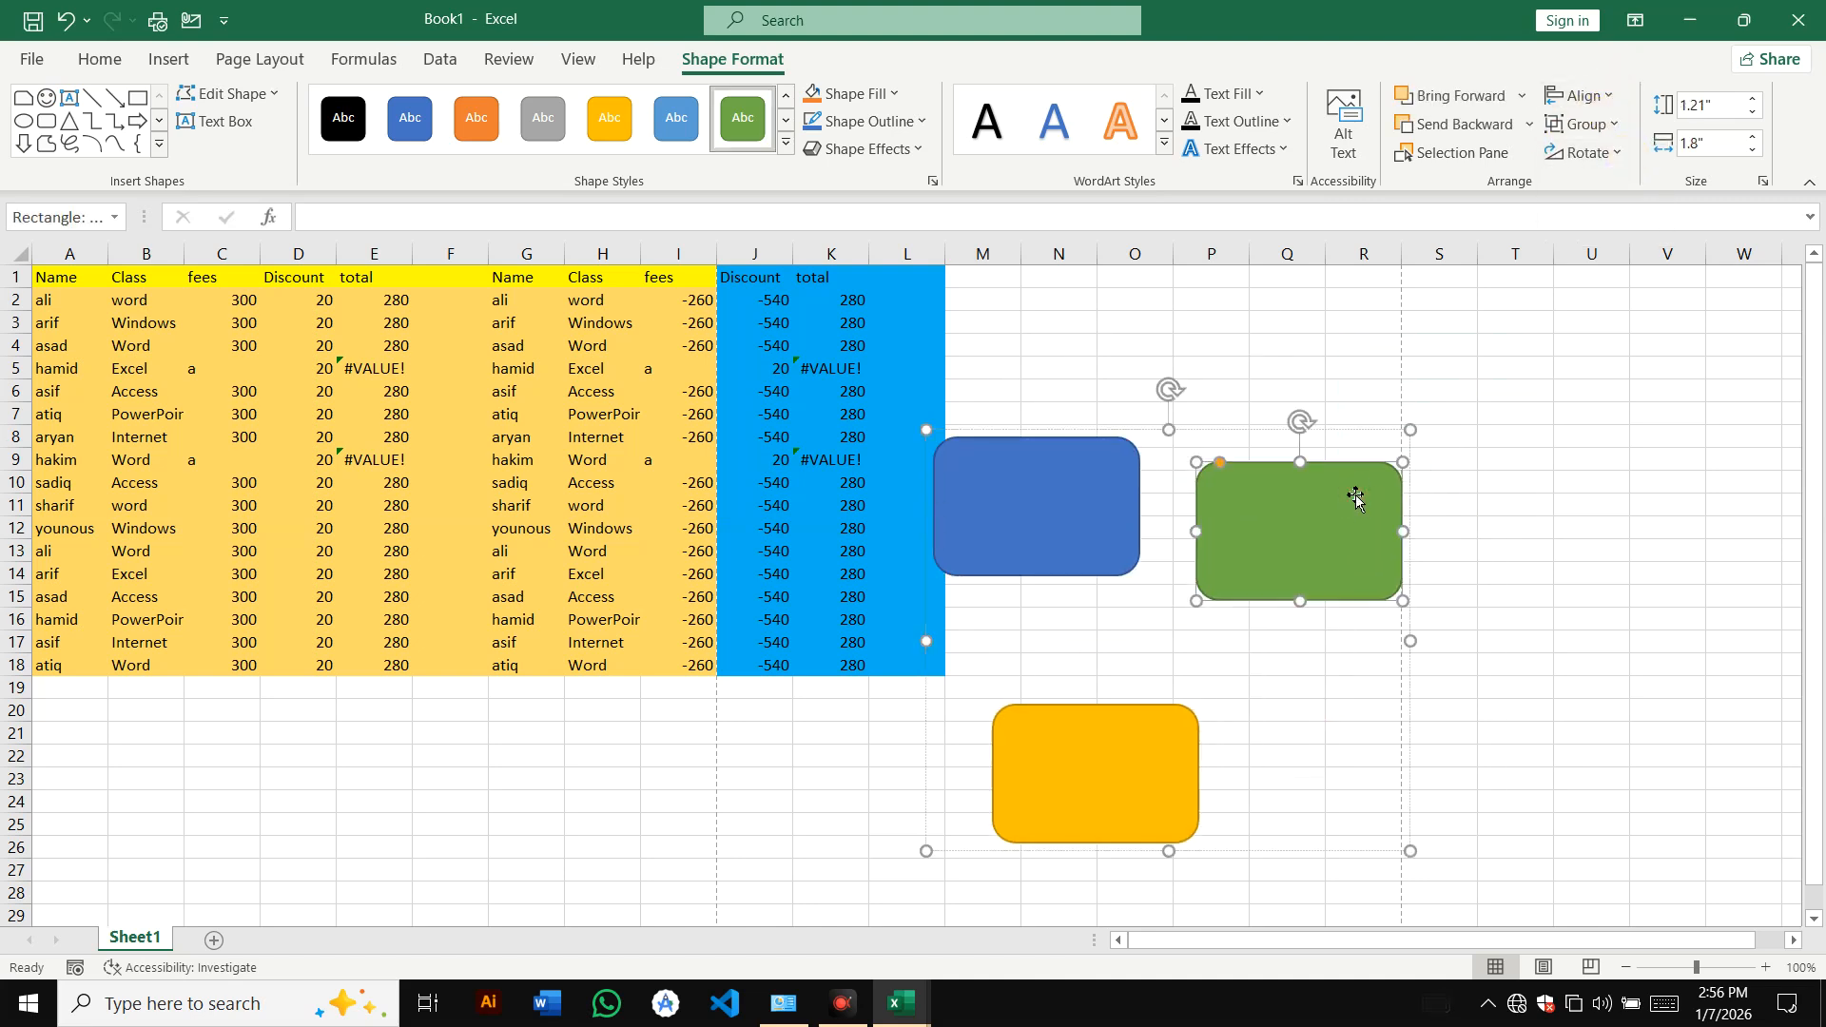
pyautogui.click(1031, 505)
# - Move the gold rectangle to the right of the green one, and shift all three selected rectangles down and left
pyautogui.moveTo(1147, 808); pyautogui.dragTo(1614, 504)
pyautogui.keyDown('shift'); pyautogui.click(1349, 539); pyautogui.keyUp('shift')
pyautogui.keyDown('shift'); pyautogui.click(1098, 525); pyautogui.keyUp('shift')
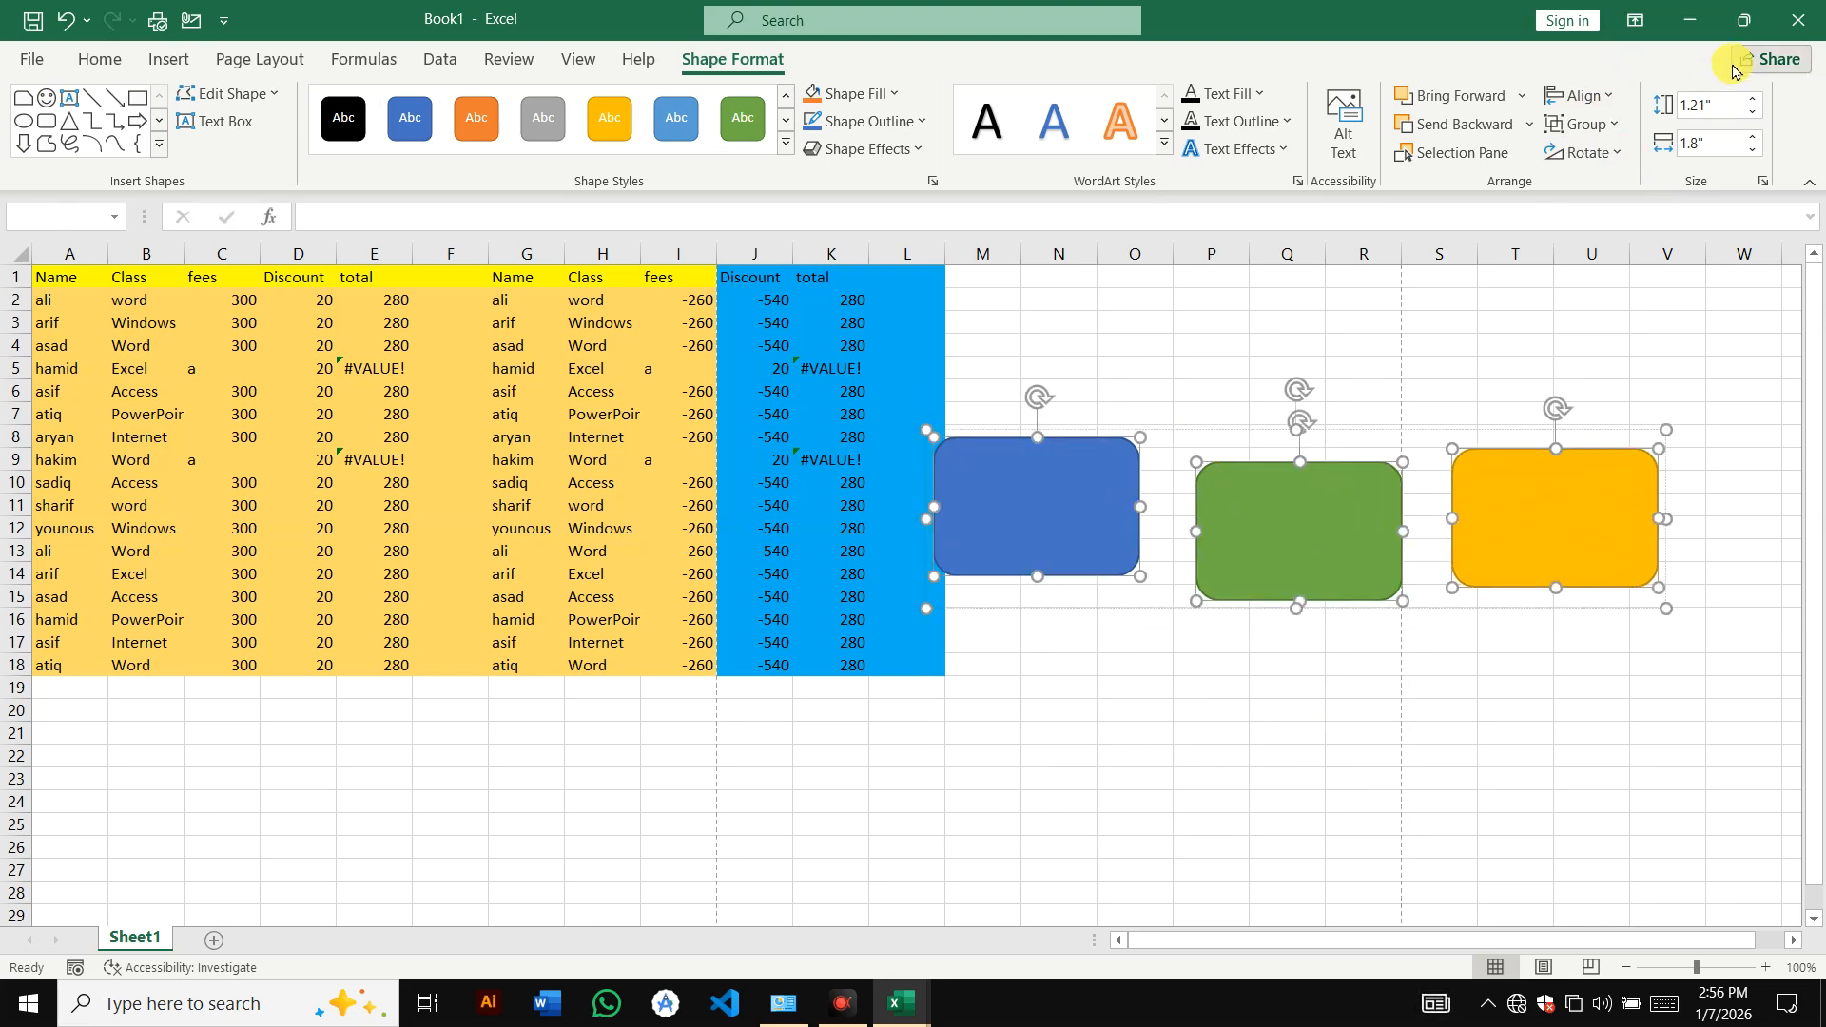
pyautogui.click(1606, 97)
pyautogui.click(1605, 107)
pyautogui.click(1586, 124)
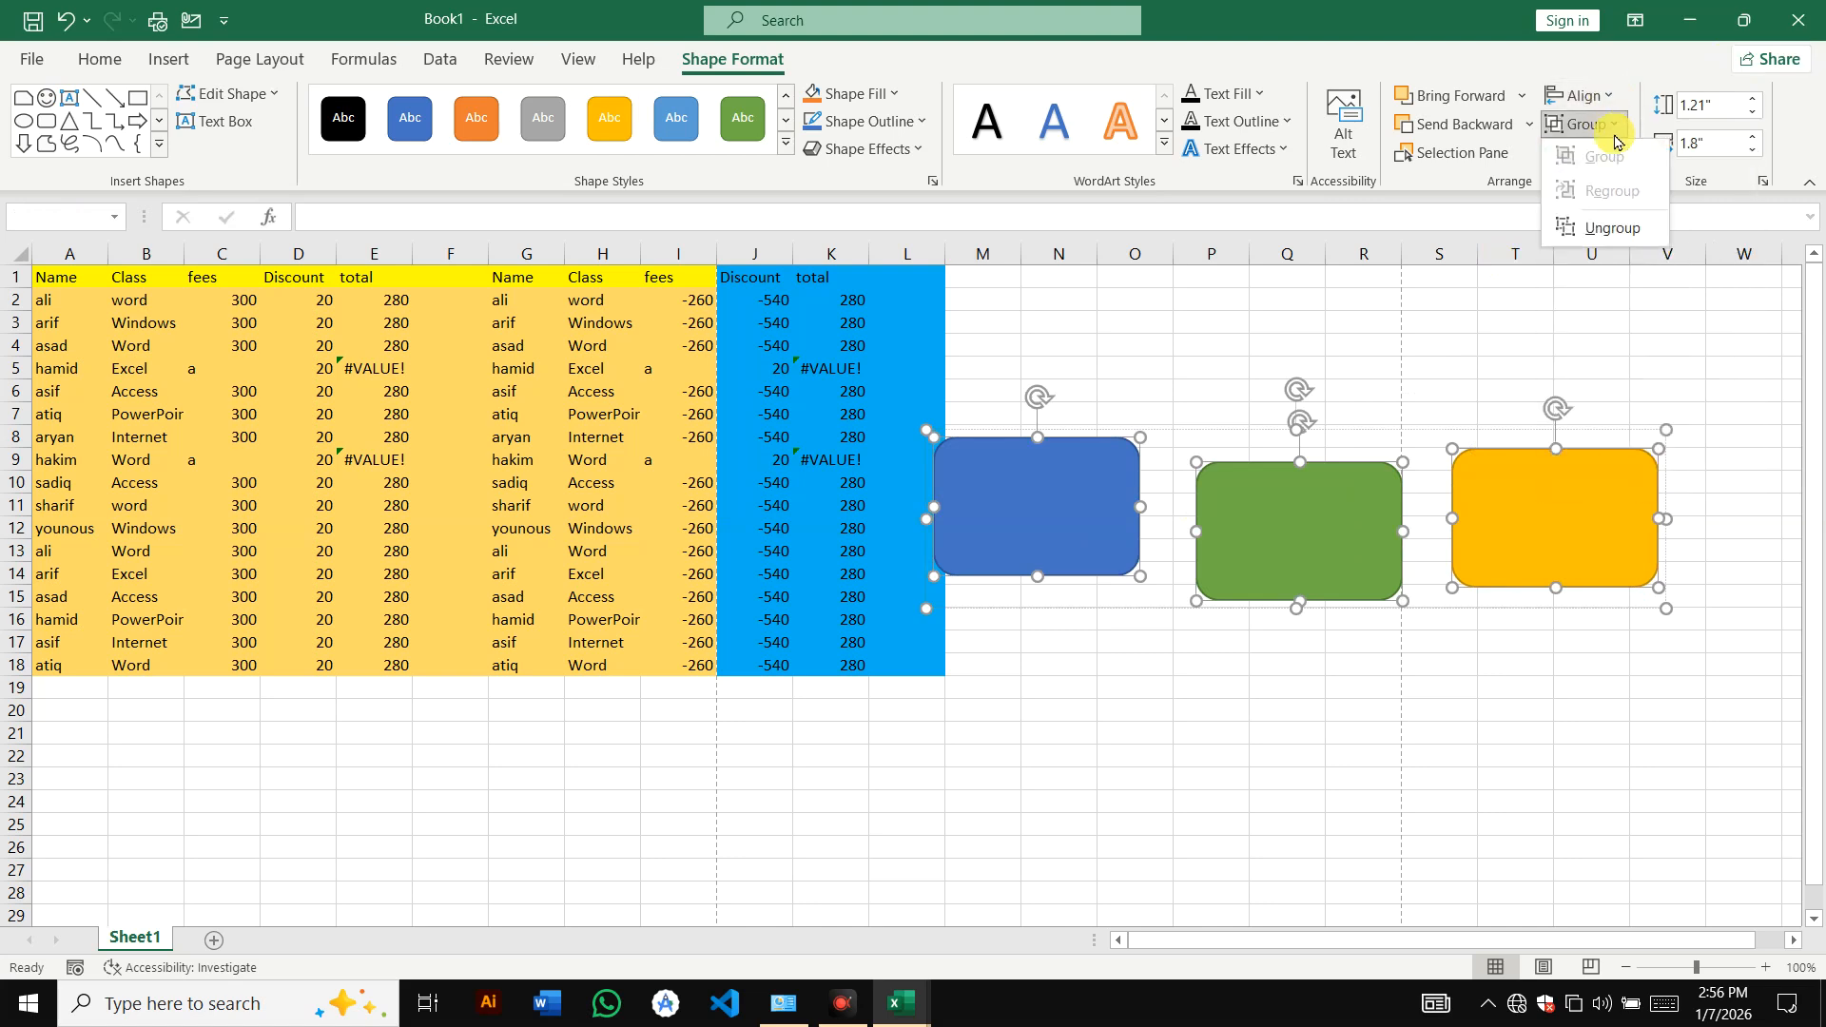
pyautogui.click(1504, 490)
pyautogui.moveTo(1511, 497); pyautogui.dragTo(1481, 550)
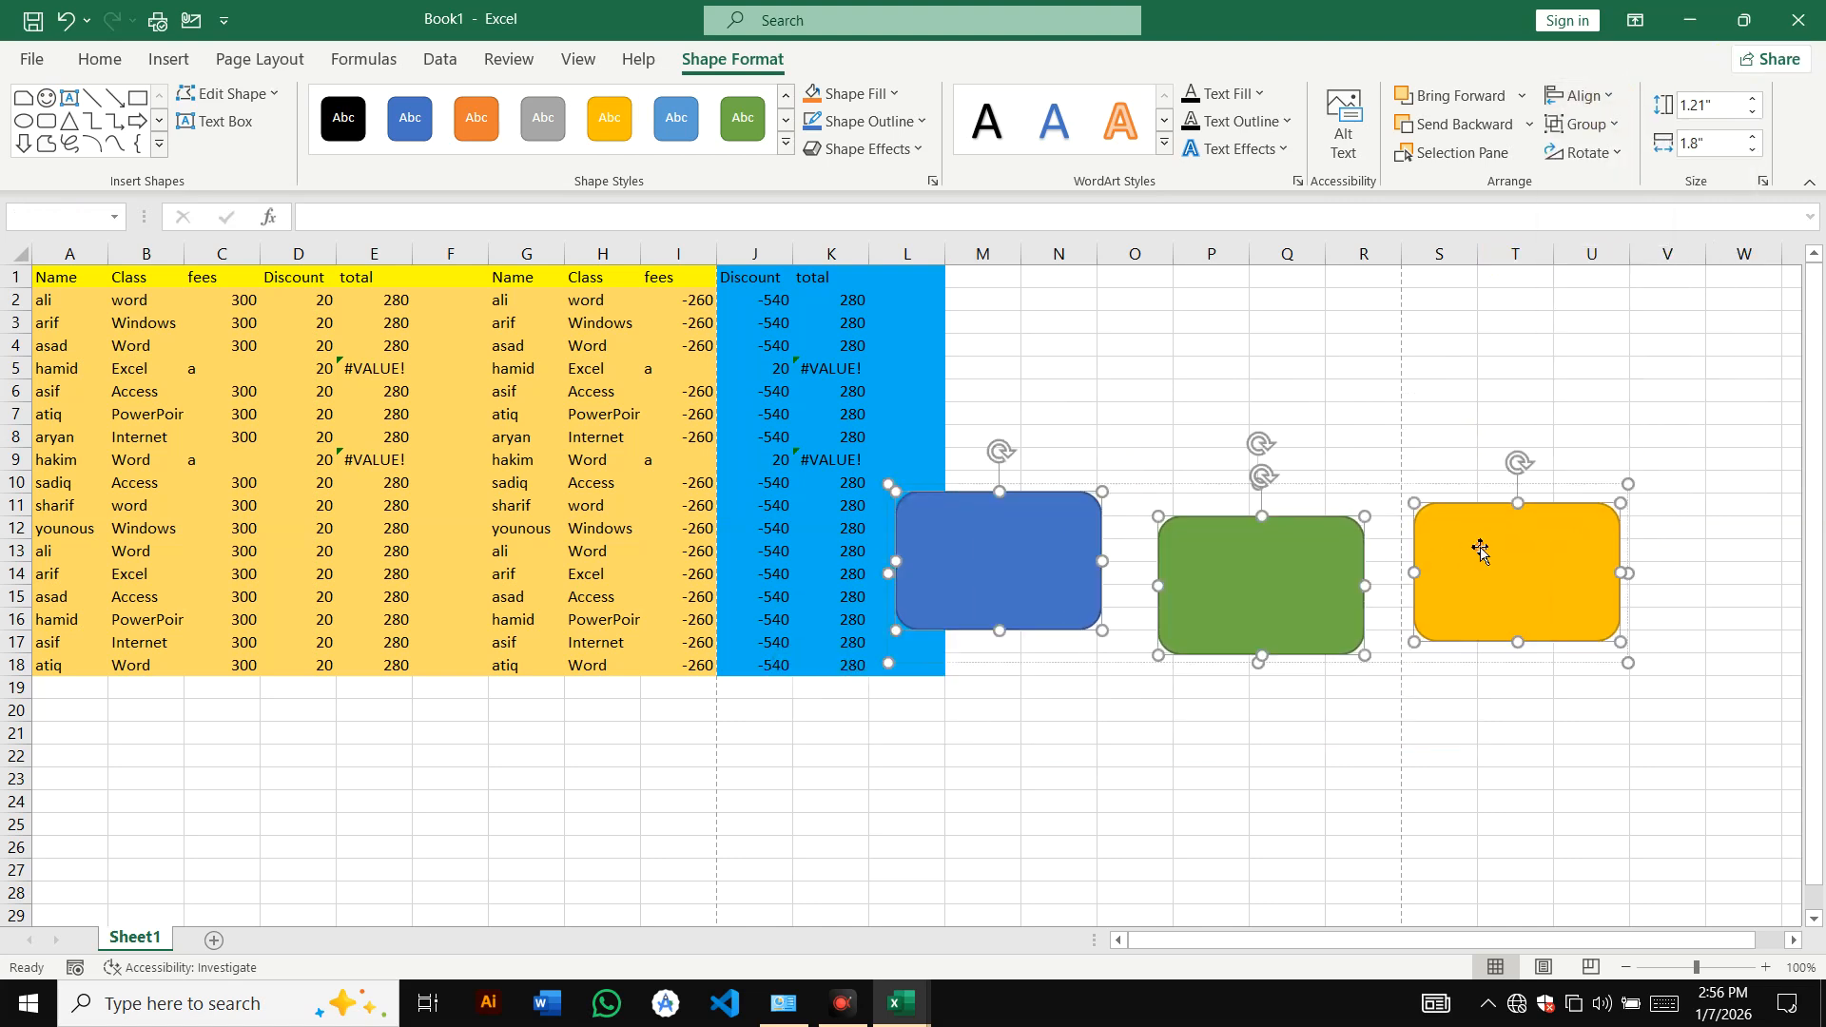
# - Ungroup and regroup the three rectangles, and move the group up and right, clear of the table
pyautogui.click(1588, 127)
pyautogui.click(1613, 227)
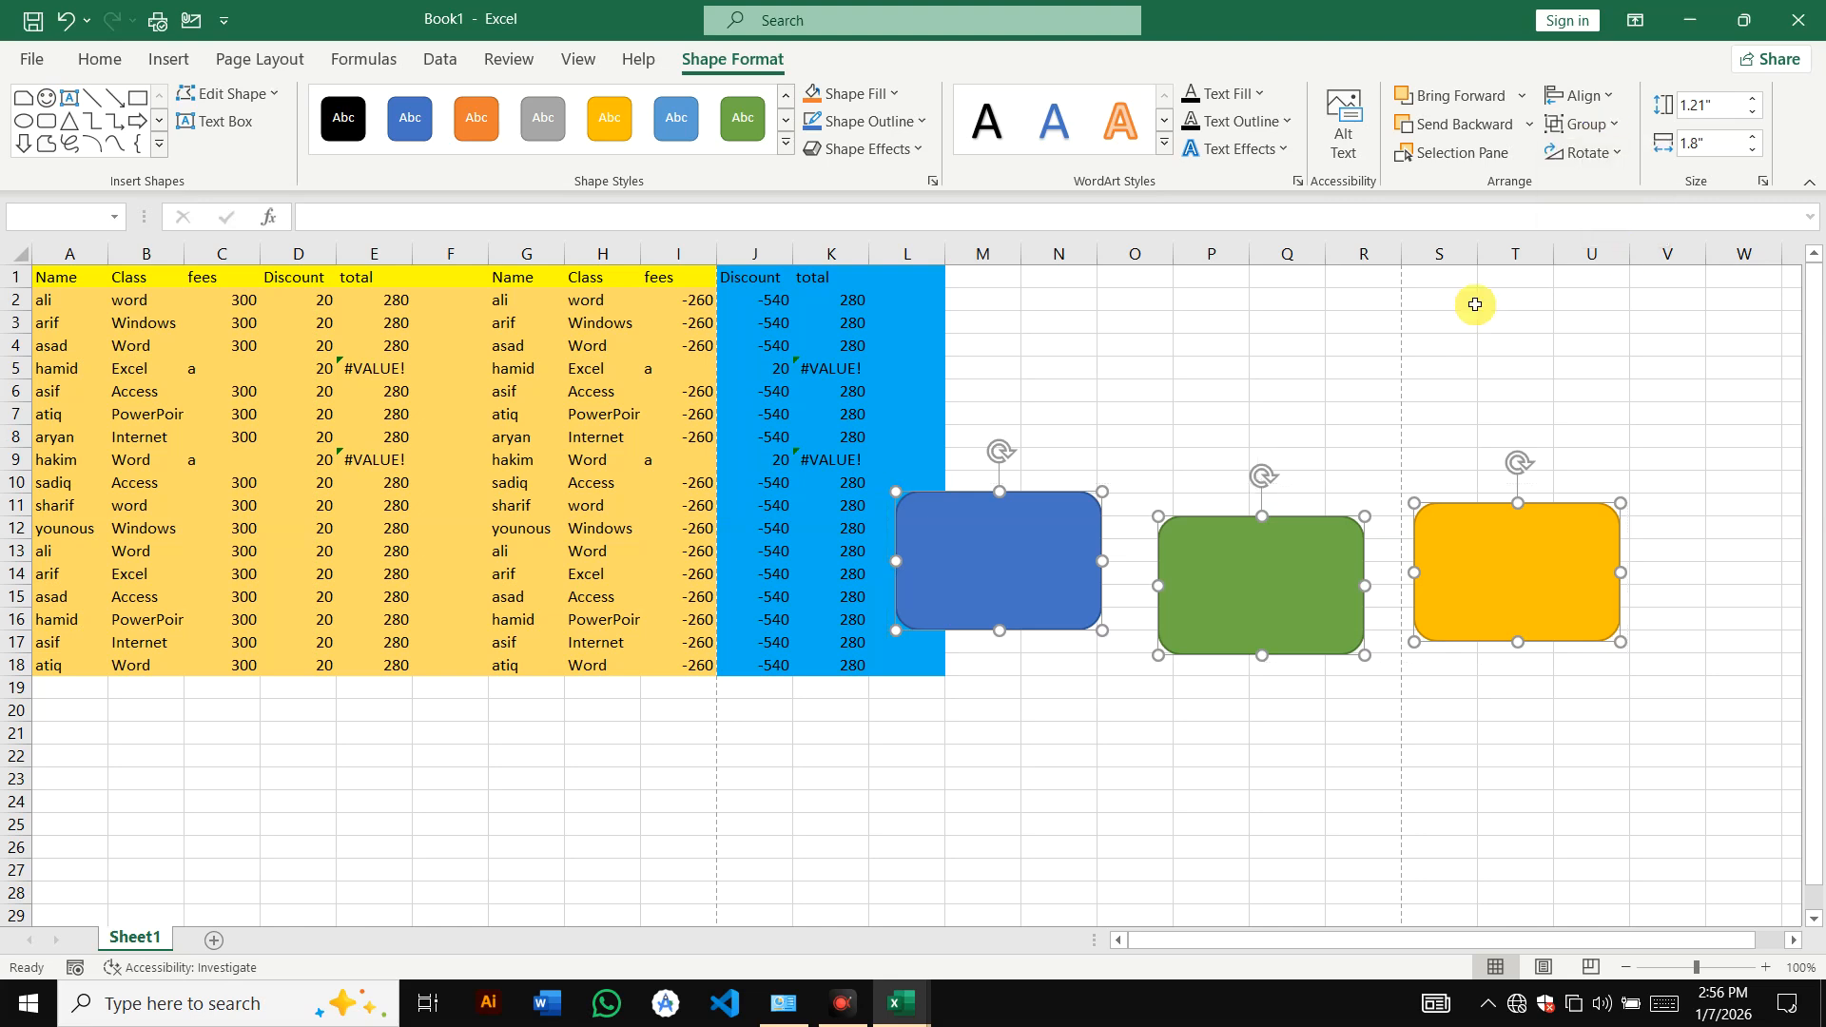
pyautogui.click(1586, 124)
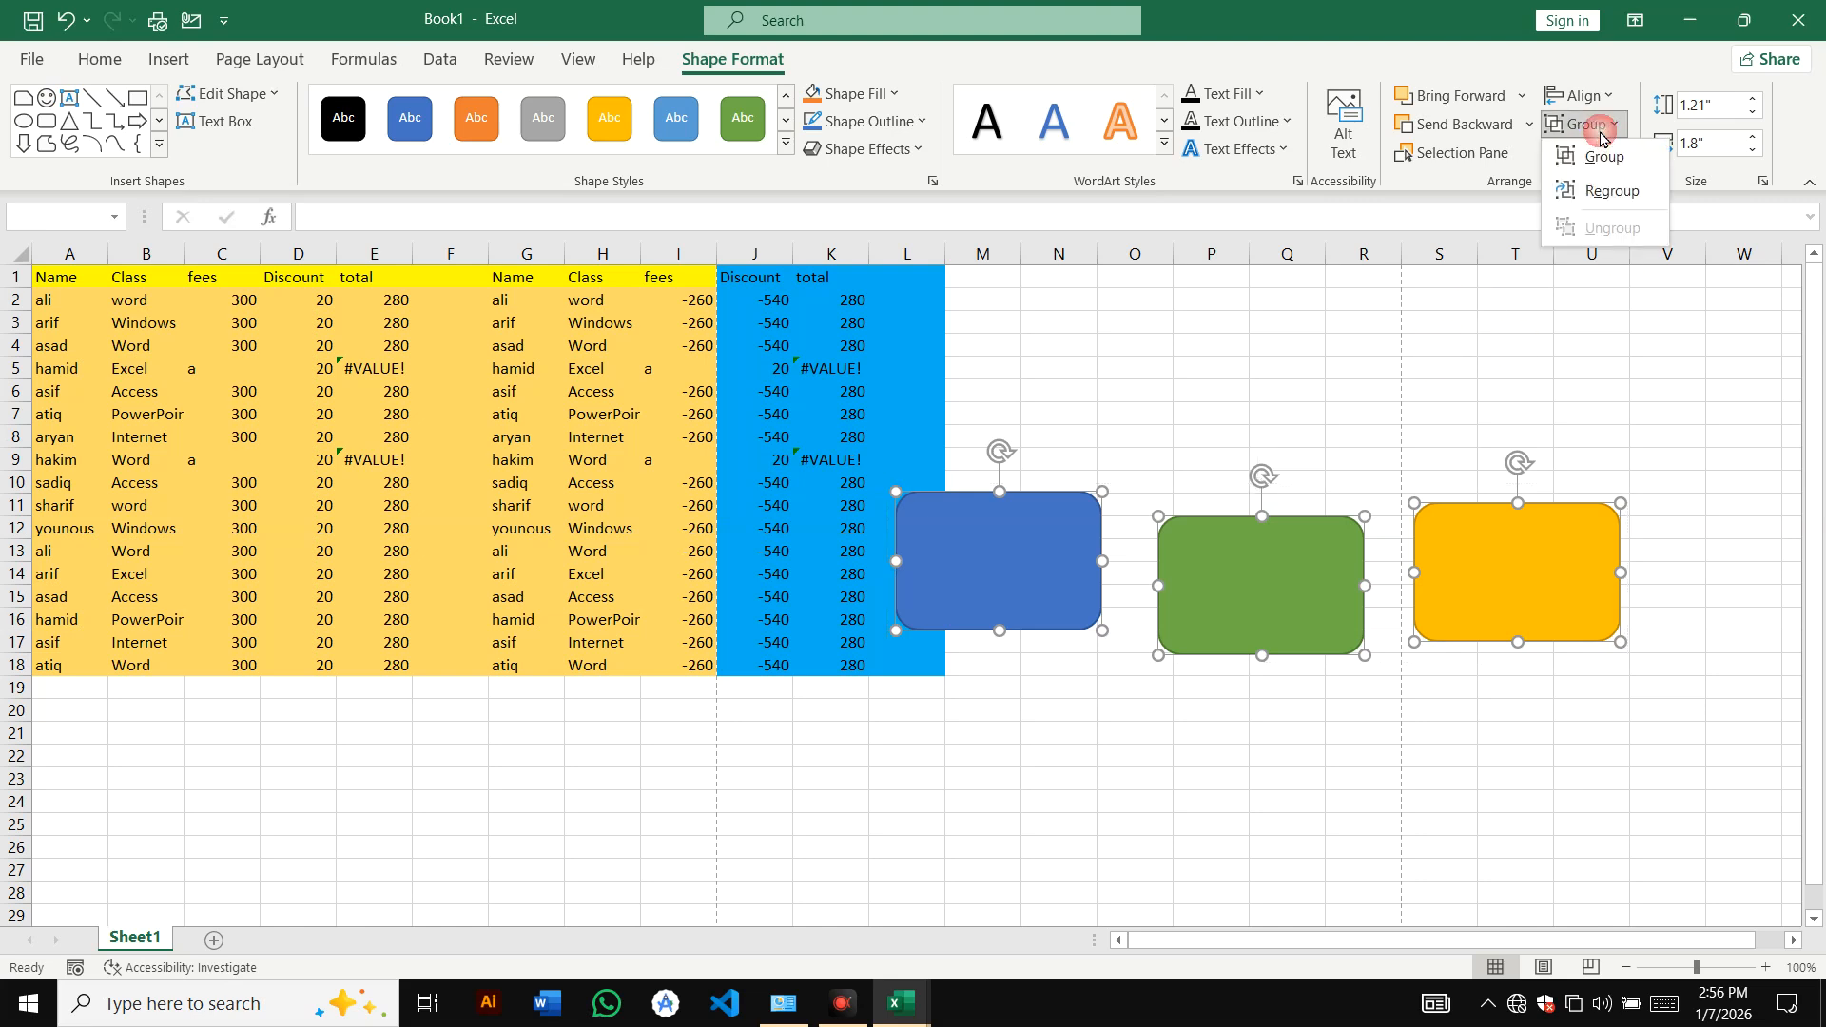
pyautogui.click(1612, 191)
pyautogui.moveTo(1508, 529); pyautogui.dragTo(1561, 497)
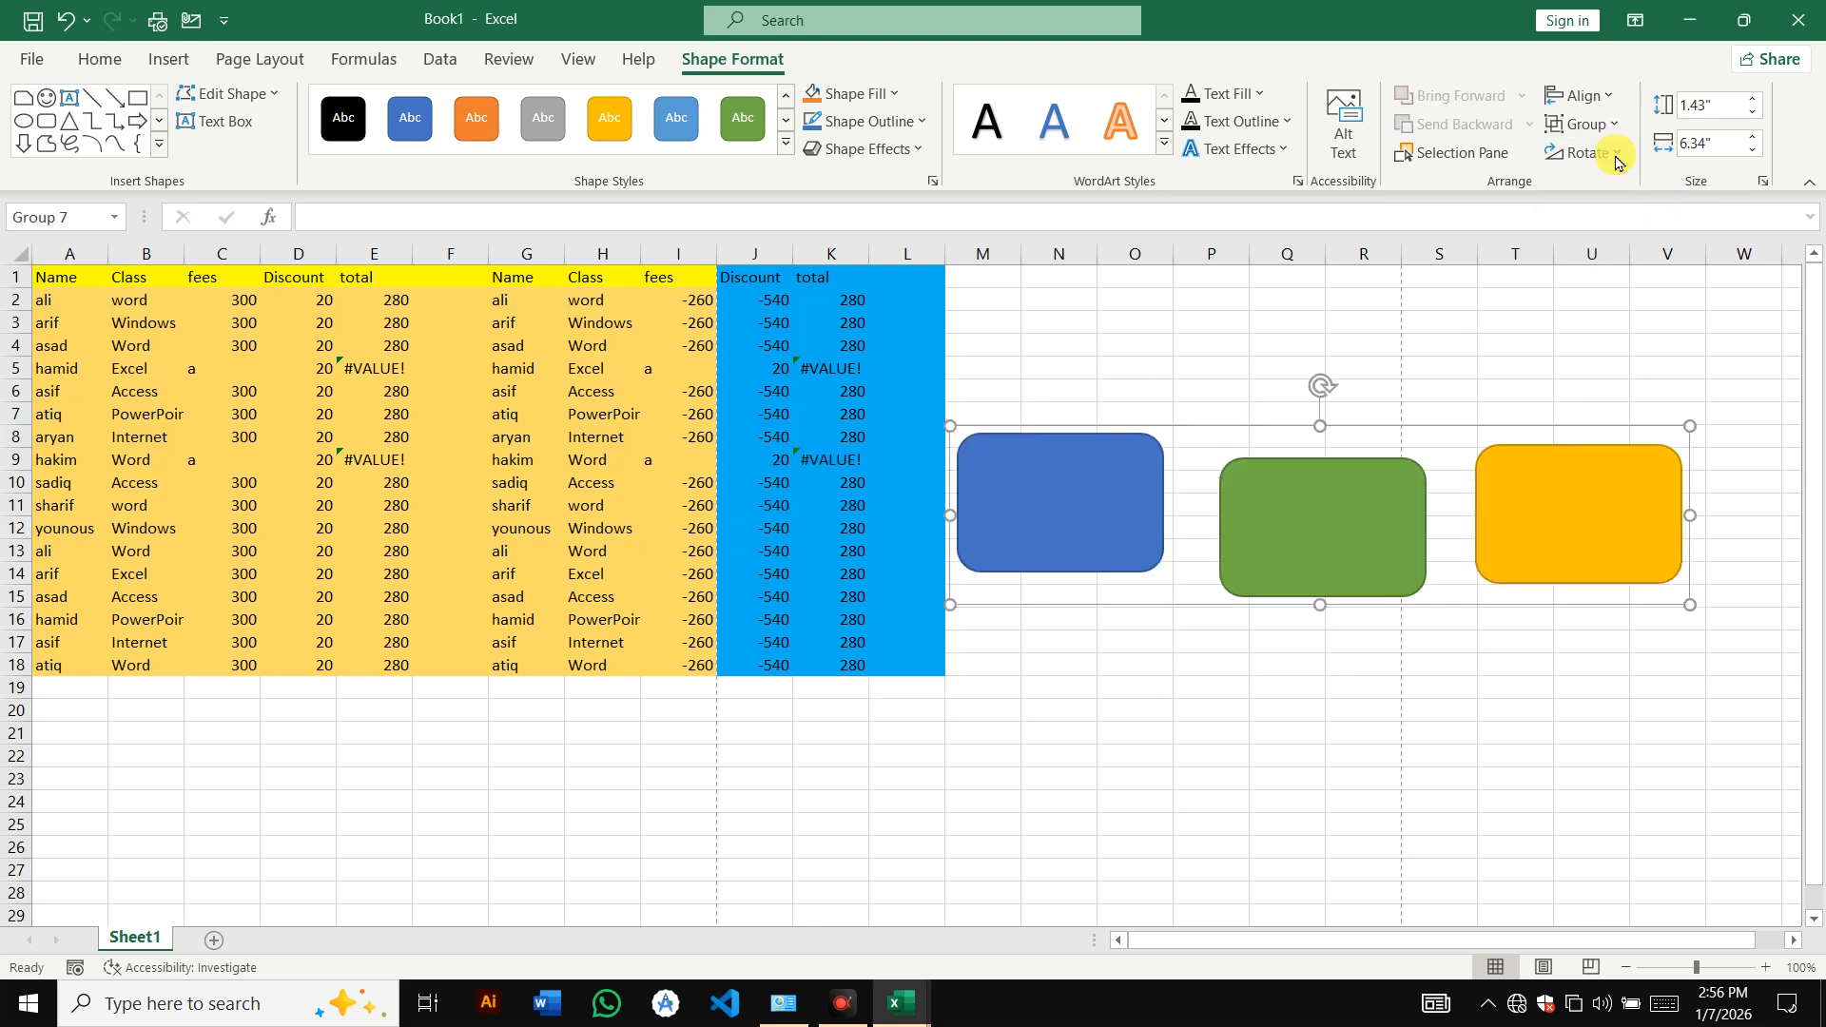
# - Try moving the blue rectangle slightly to the right
pyautogui.click(1586, 152)
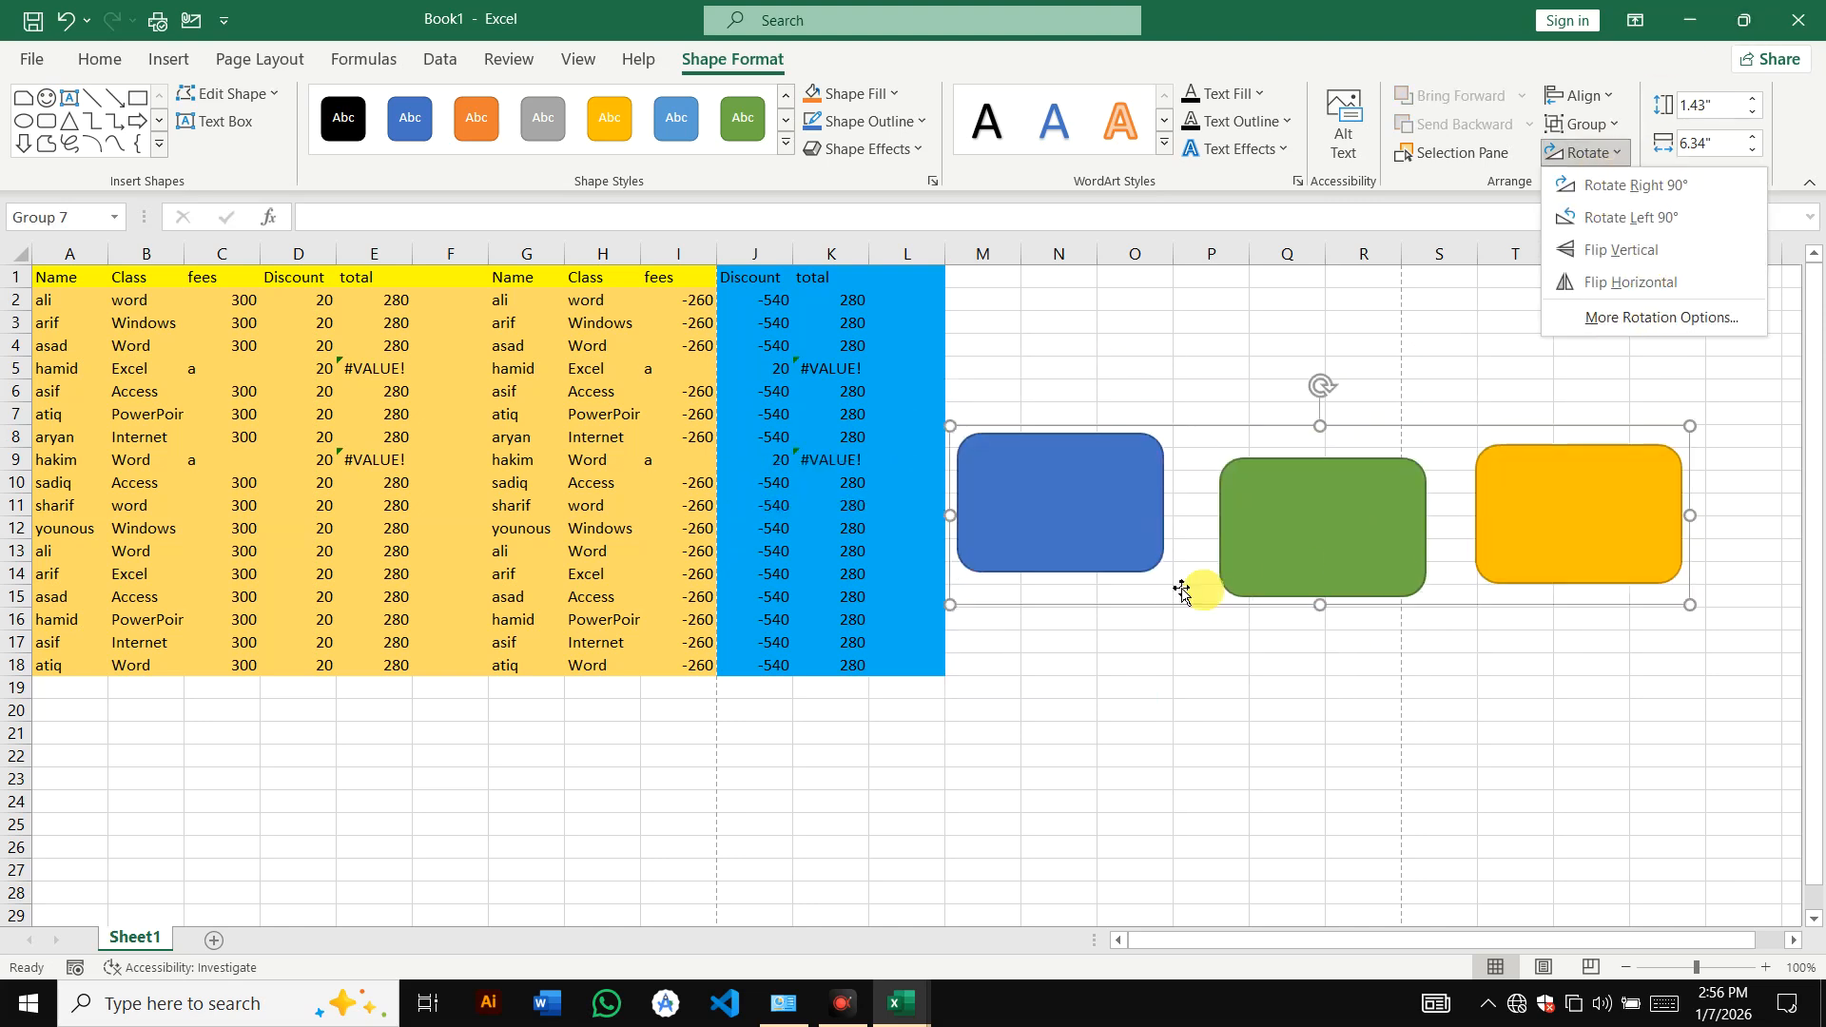
pyautogui.click(1094, 568)
pyautogui.click(1181, 486)
pyautogui.click(1293, 538)
pyautogui.click(1199, 598)
pyautogui.moveTo(1051, 528); pyautogui.dragTo(1135, 542)
# - Undo the recent rectangle moves along with the regrouping and ungrouping
pyautogui.hotkey('ctrl', 'z')
pyautogui.hotkey('ctrl', 'z')
pyautogui.hotkey('ctrl', 'z')
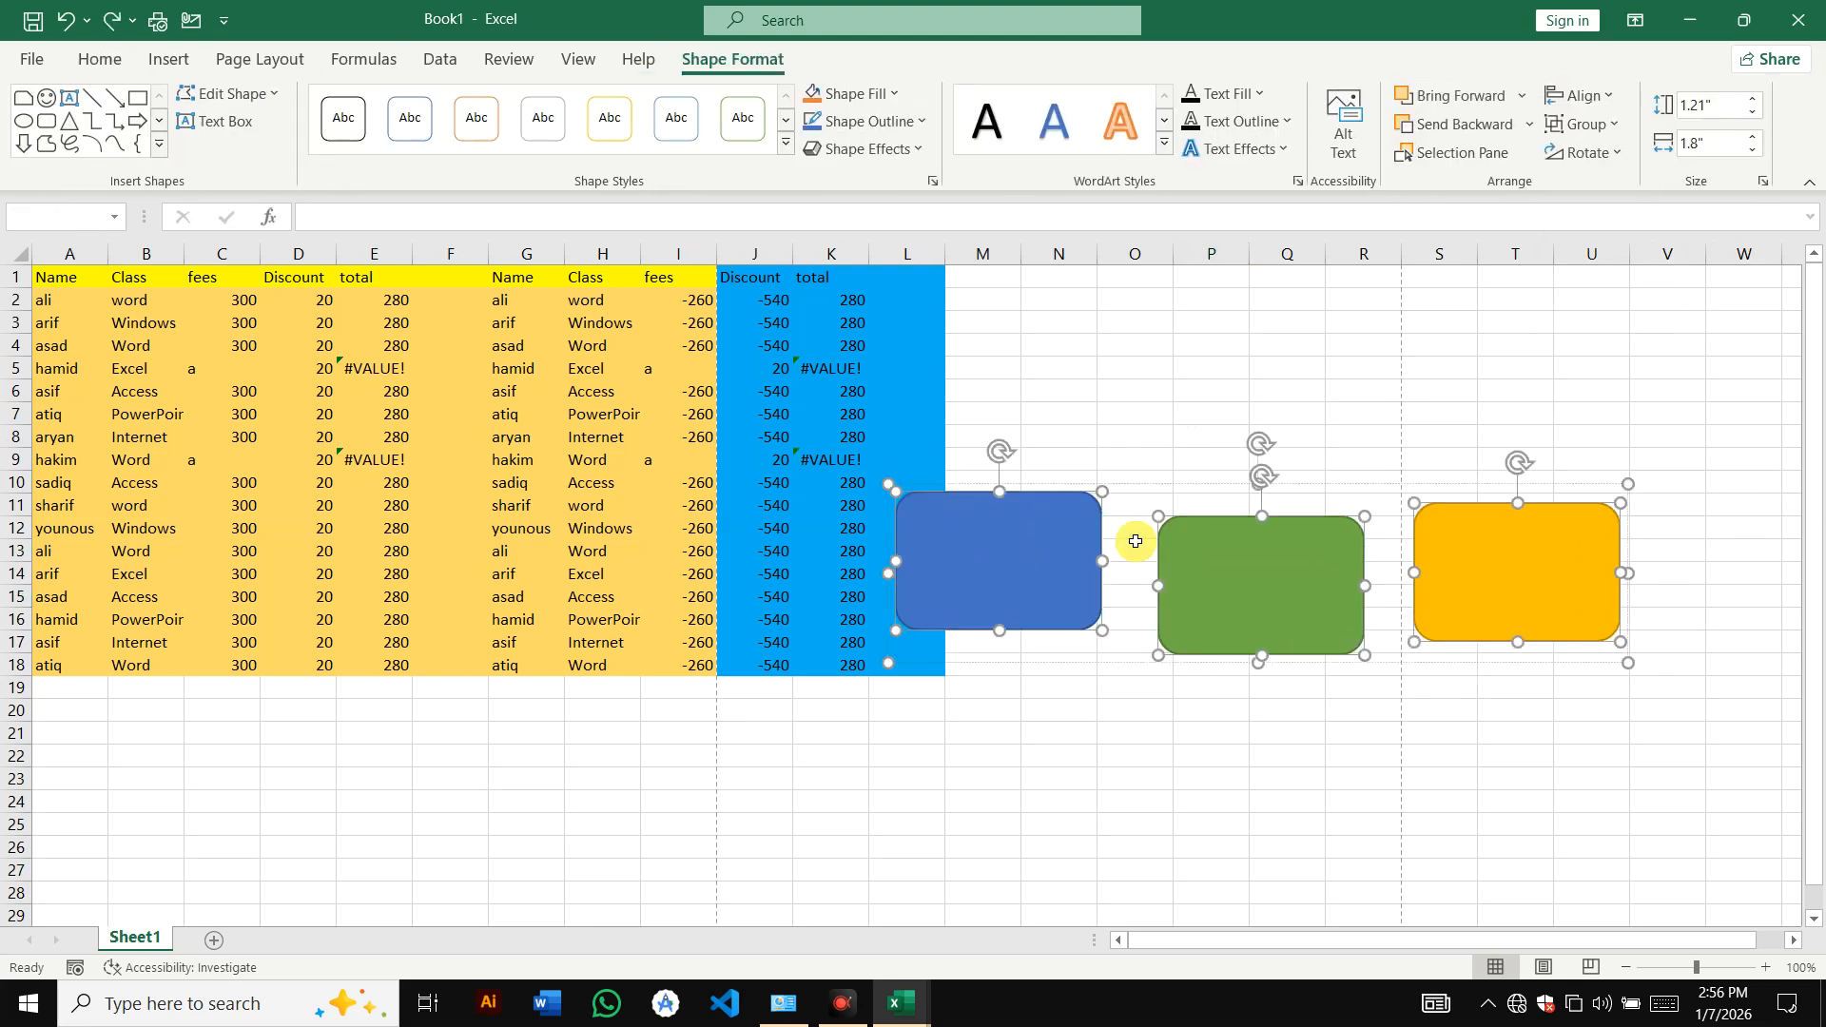
pyautogui.hotkey('ctrl', 'z')
pyautogui.hotkey('ctrl', 'z')
# - Move the gold rectangle below the blue and green ones and set its width to 2.2"
pyautogui.moveTo(1385, 487); pyautogui.dragTo(1146, 739)
pyautogui.click(1582, 152)
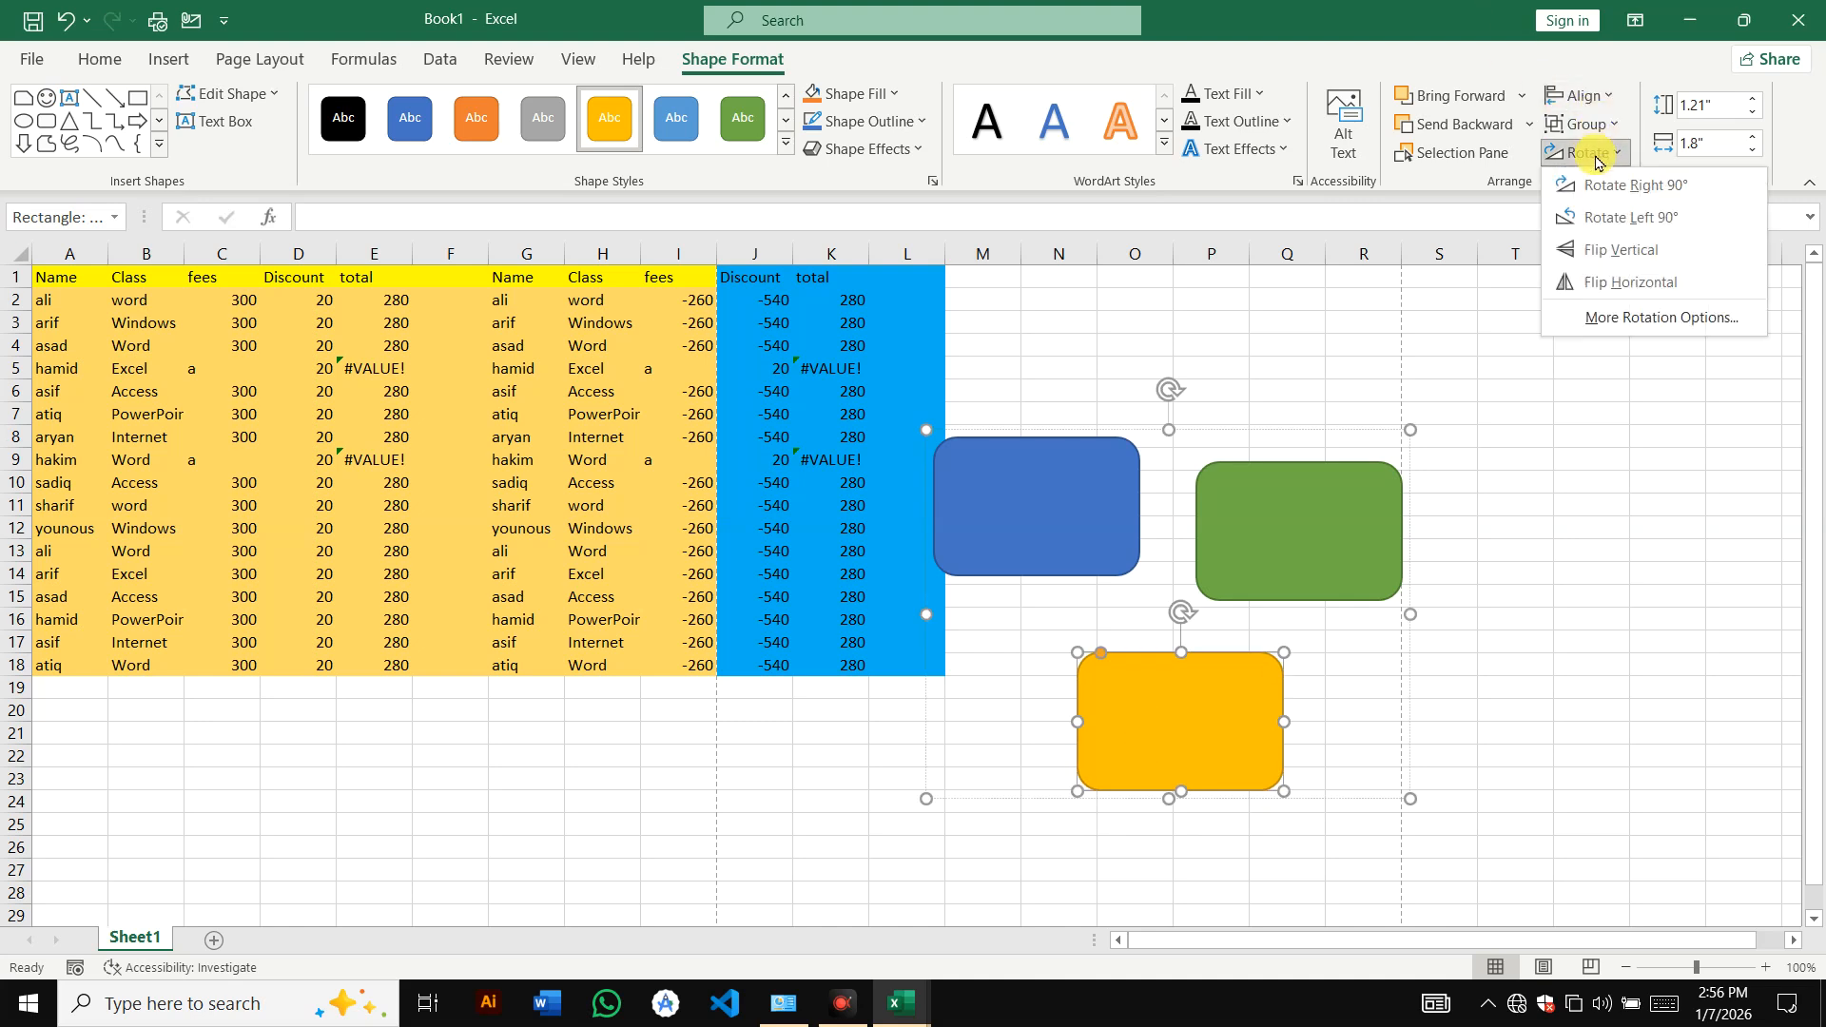
pyautogui.click(1638, 320)
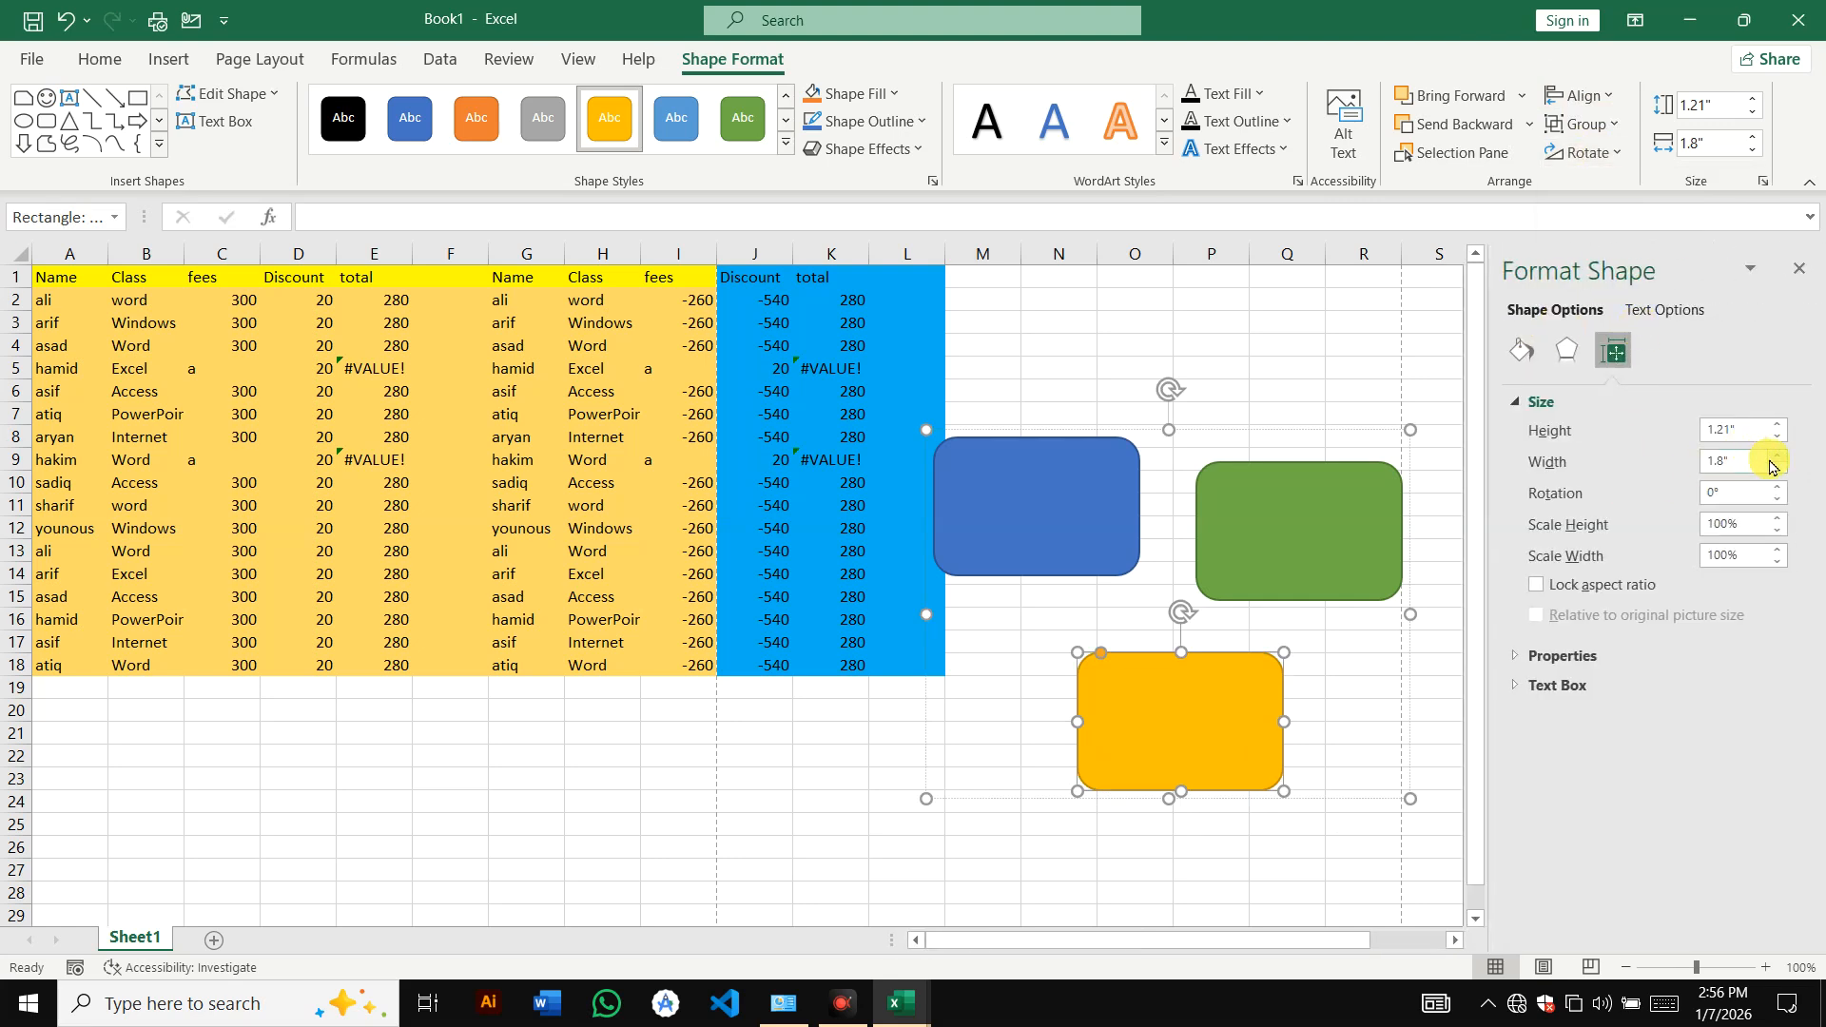
pyautogui.click(1777, 458)
pyautogui.click(1777, 458)
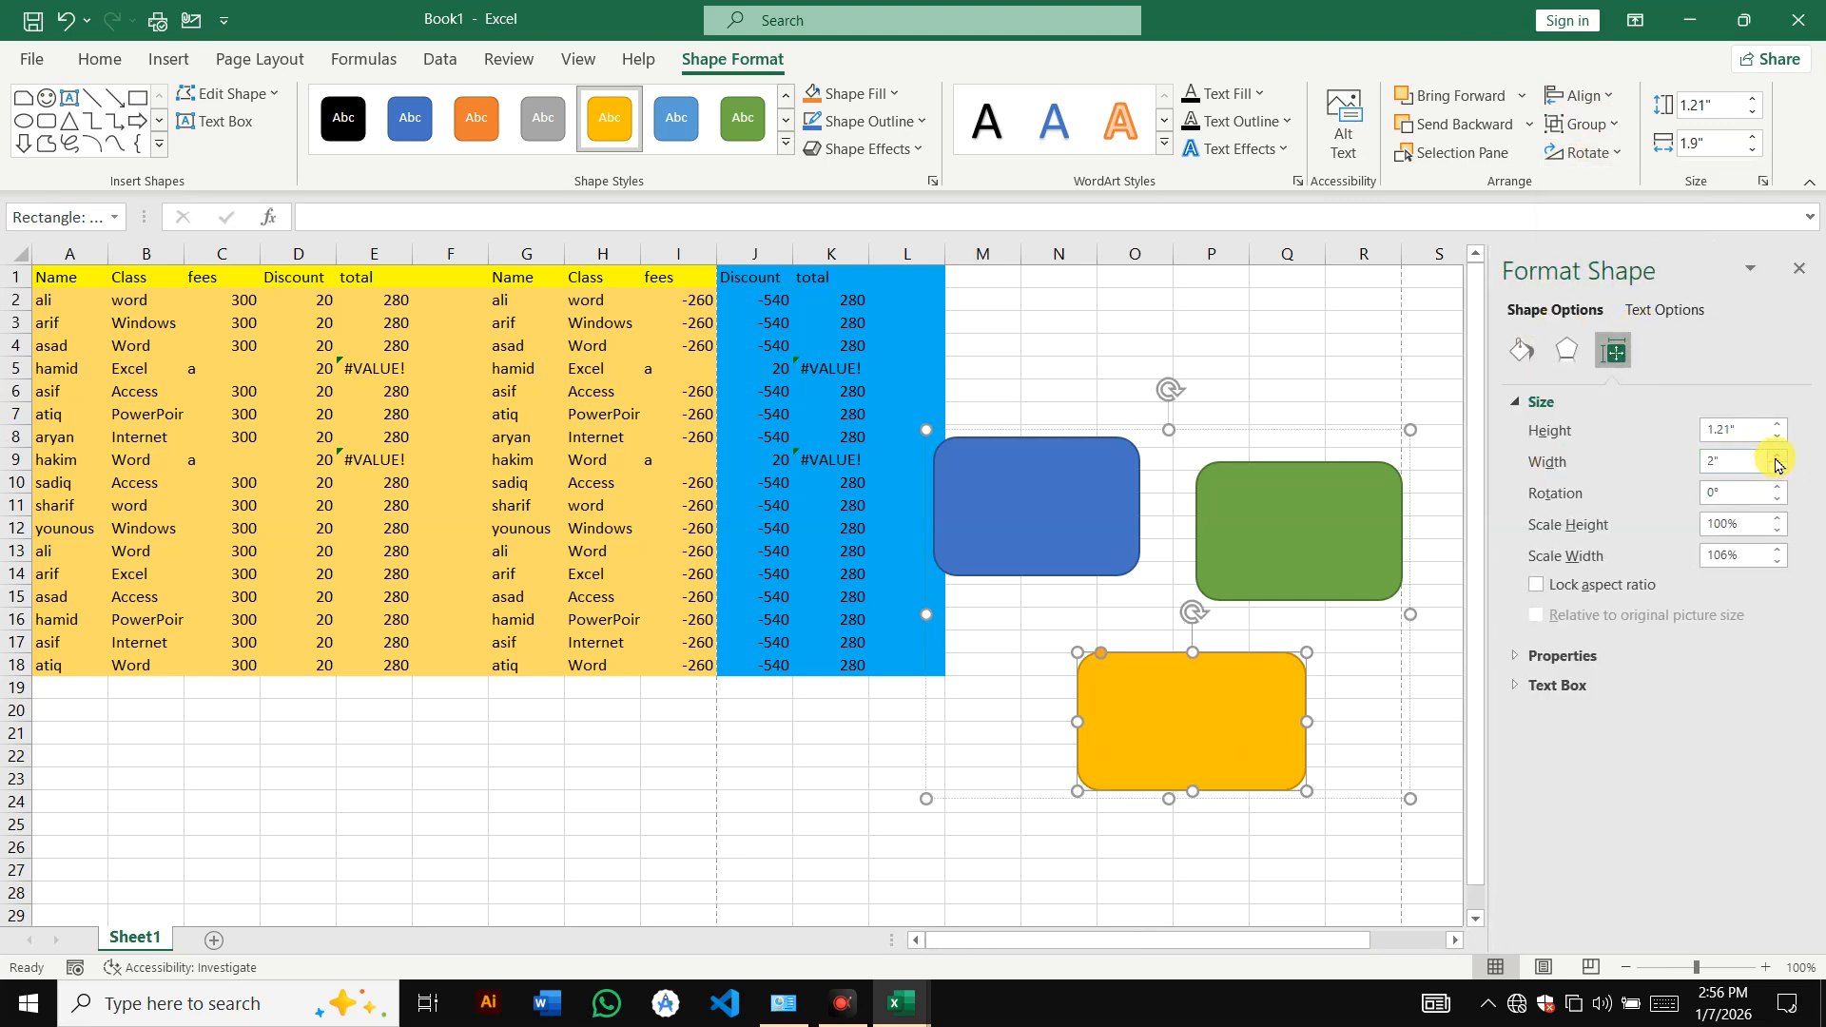
pyautogui.click(1777, 457)
pyautogui.click(1777, 457)
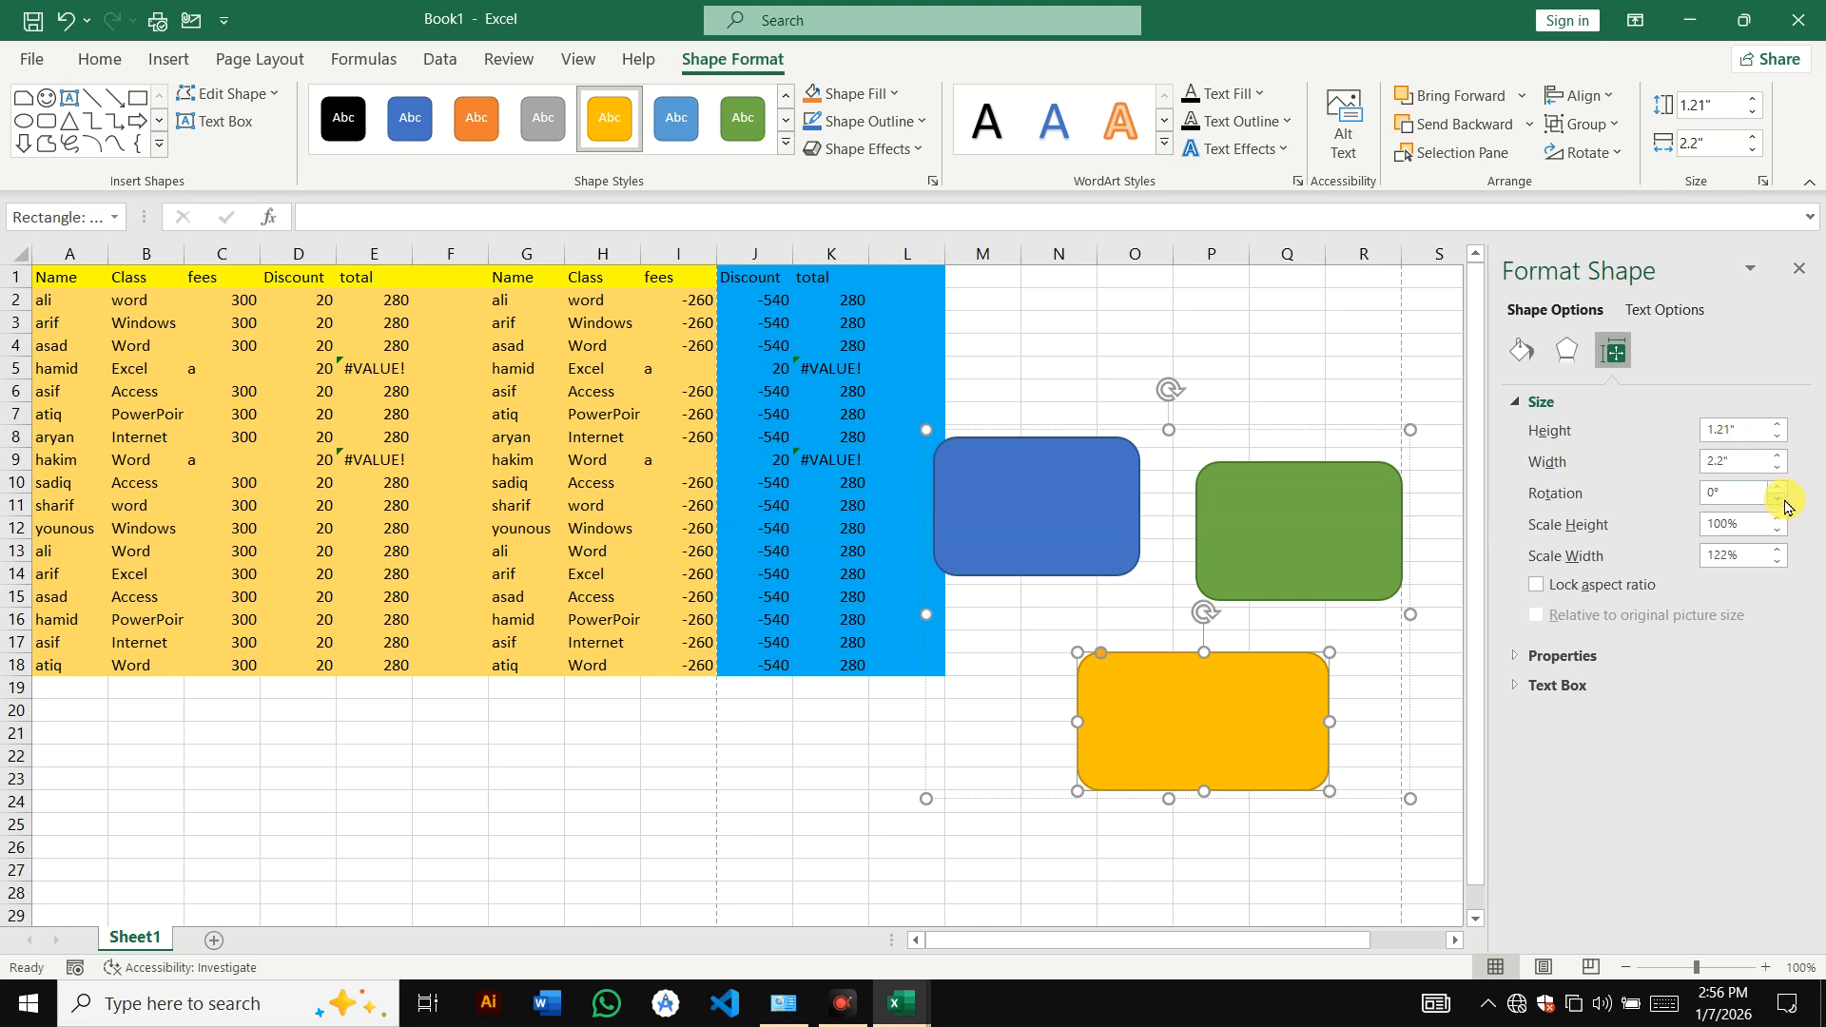
# - Set the gold rectangle's rotation to 12°
pyautogui.click(1777, 488)
pyautogui.click(1777, 488)
pyautogui.click(1777, 488)
pyautogui.click(1777, 488)
pyautogui.click(1777, 488)
pyautogui.click(1778, 488)
pyautogui.click(1777, 488)
pyautogui.click(1778, 488)
pyautogui.click(1777, 488)
pyautogui.click(1777, 488)
pyautogui.click(1778, 488)
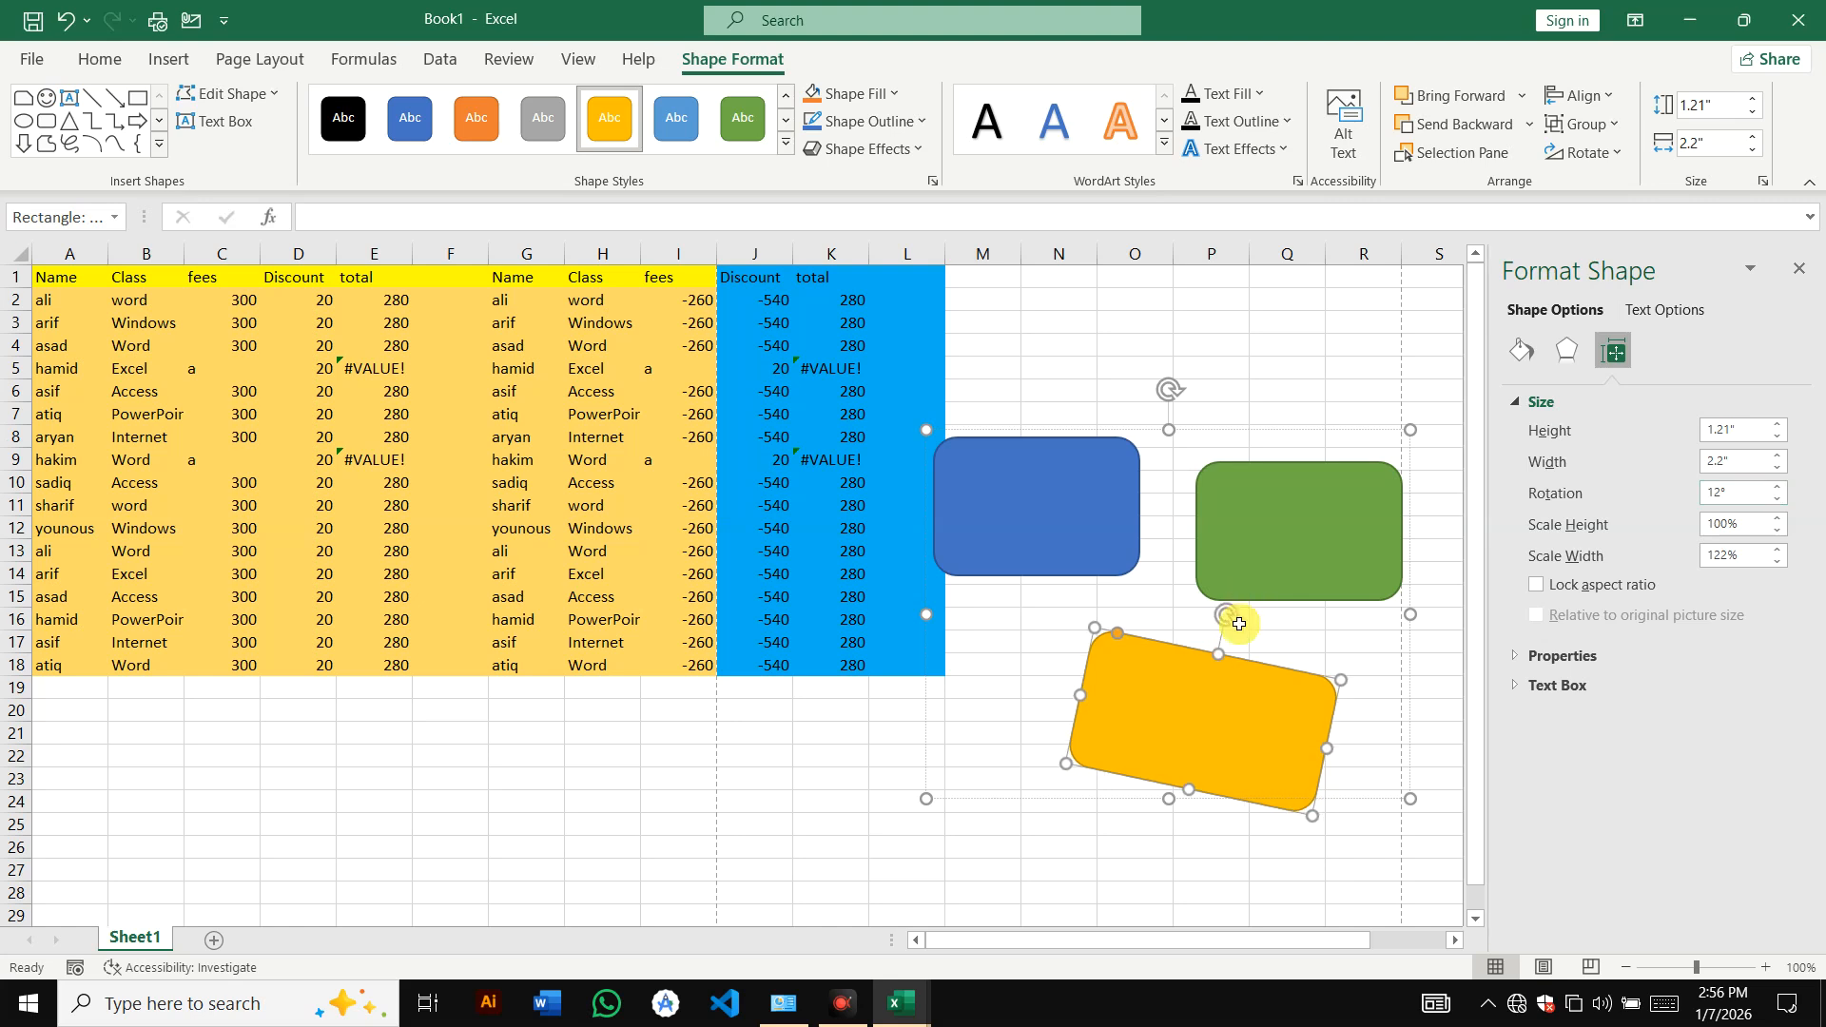
# - Rotate the gold rectangle freehand to about 46° and increase its rotation to 90°
pyautogui.moveTo(1233, 618); pyautogui.dragTo(1283, 649)
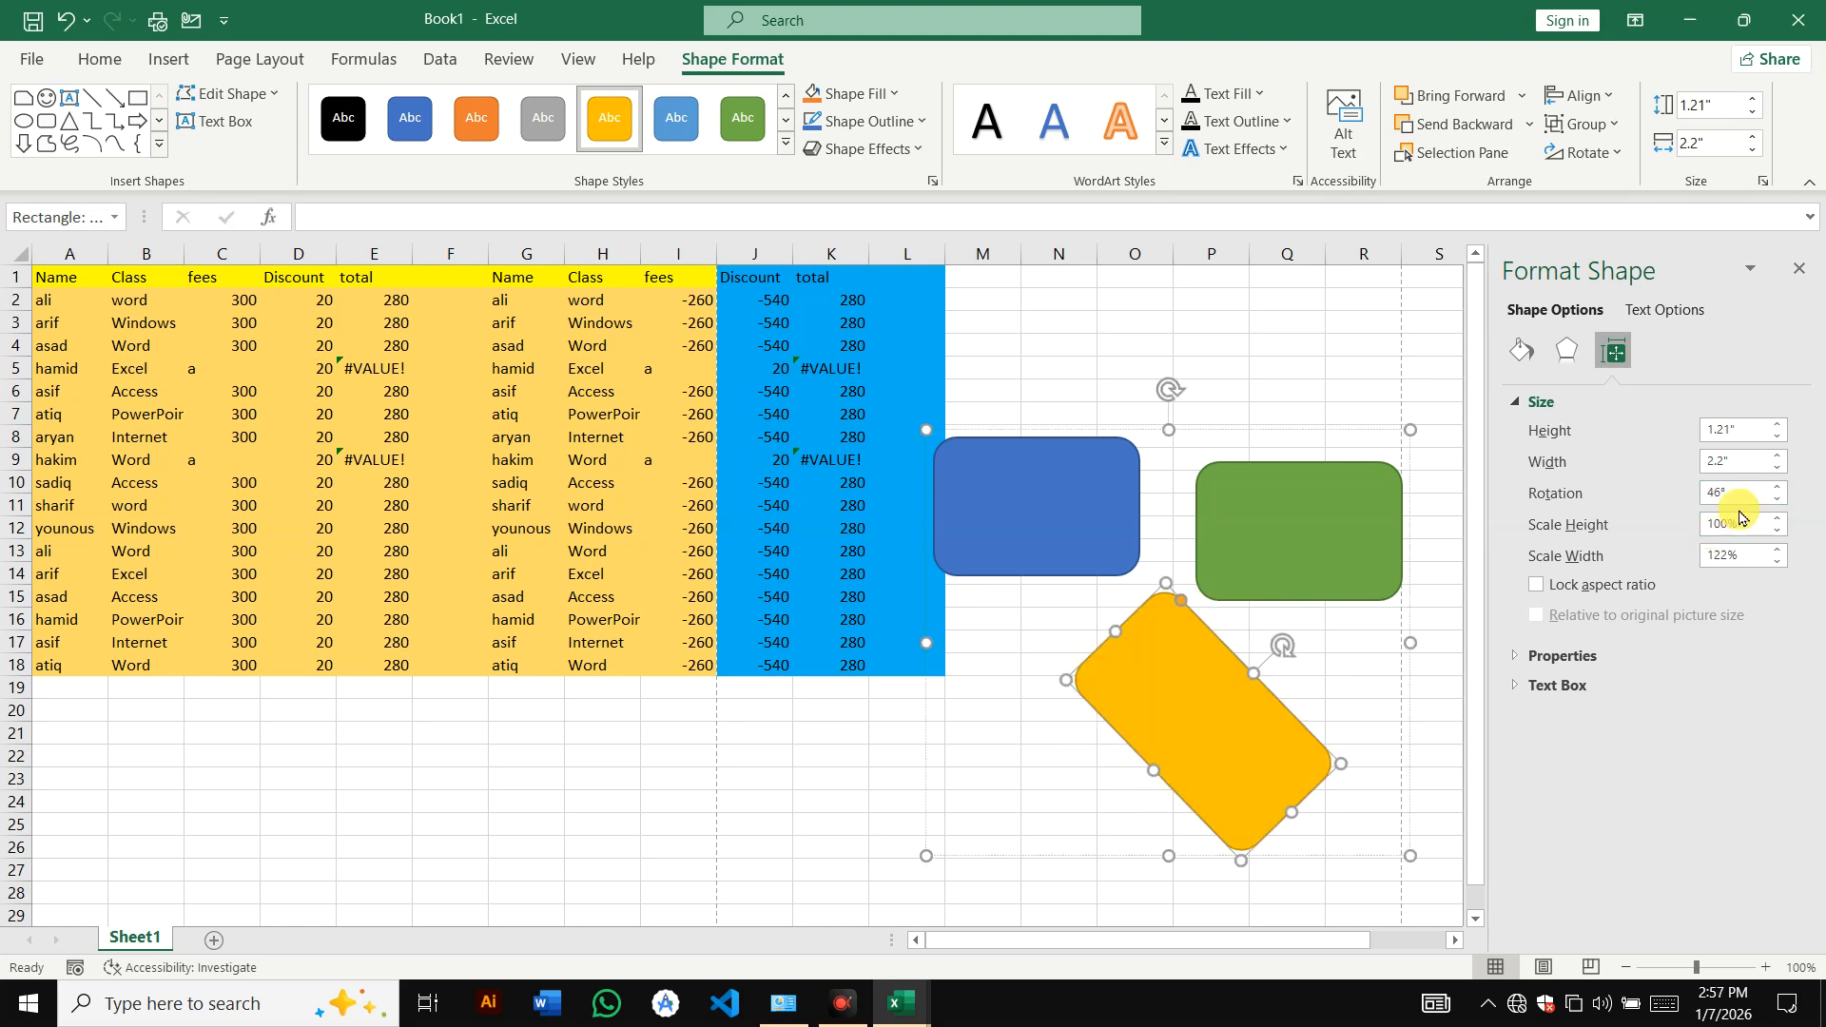
pyautogui.click(1777, 488)
pyautogui.click(1777, 487)
pyautogui.click(1778, 488)
pyautogui.click(1778, 488)
pyautogui.moveTo(1777, 489); pyautogui.dragTo(1776, 495)
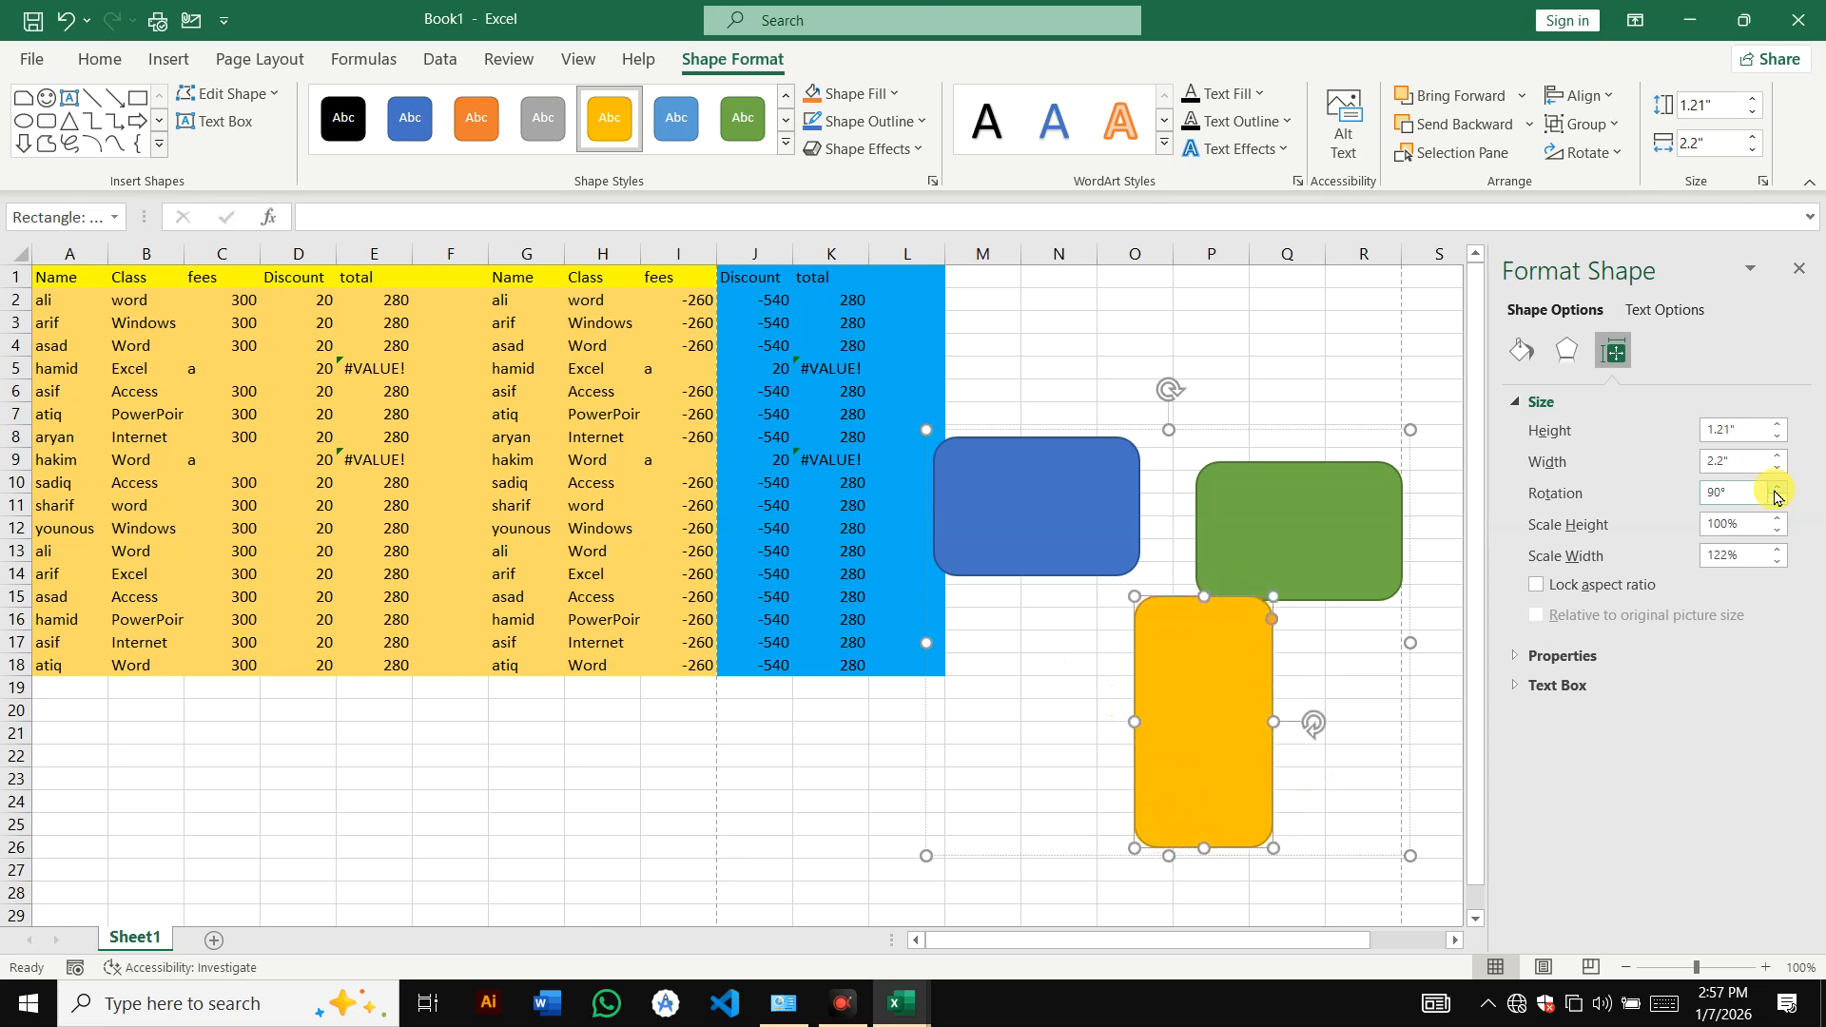
# - Tilt the gold rectangle a little beyond 95° and place it below the green rectangle
pyautogui.moveTo(1227, 652); pyautogui.dragTo(1104, 667)
pyautogui.moveTo(1774, 489); pyautogui.dragTo(1777, 490)
pyautogui.click(1777, 489)
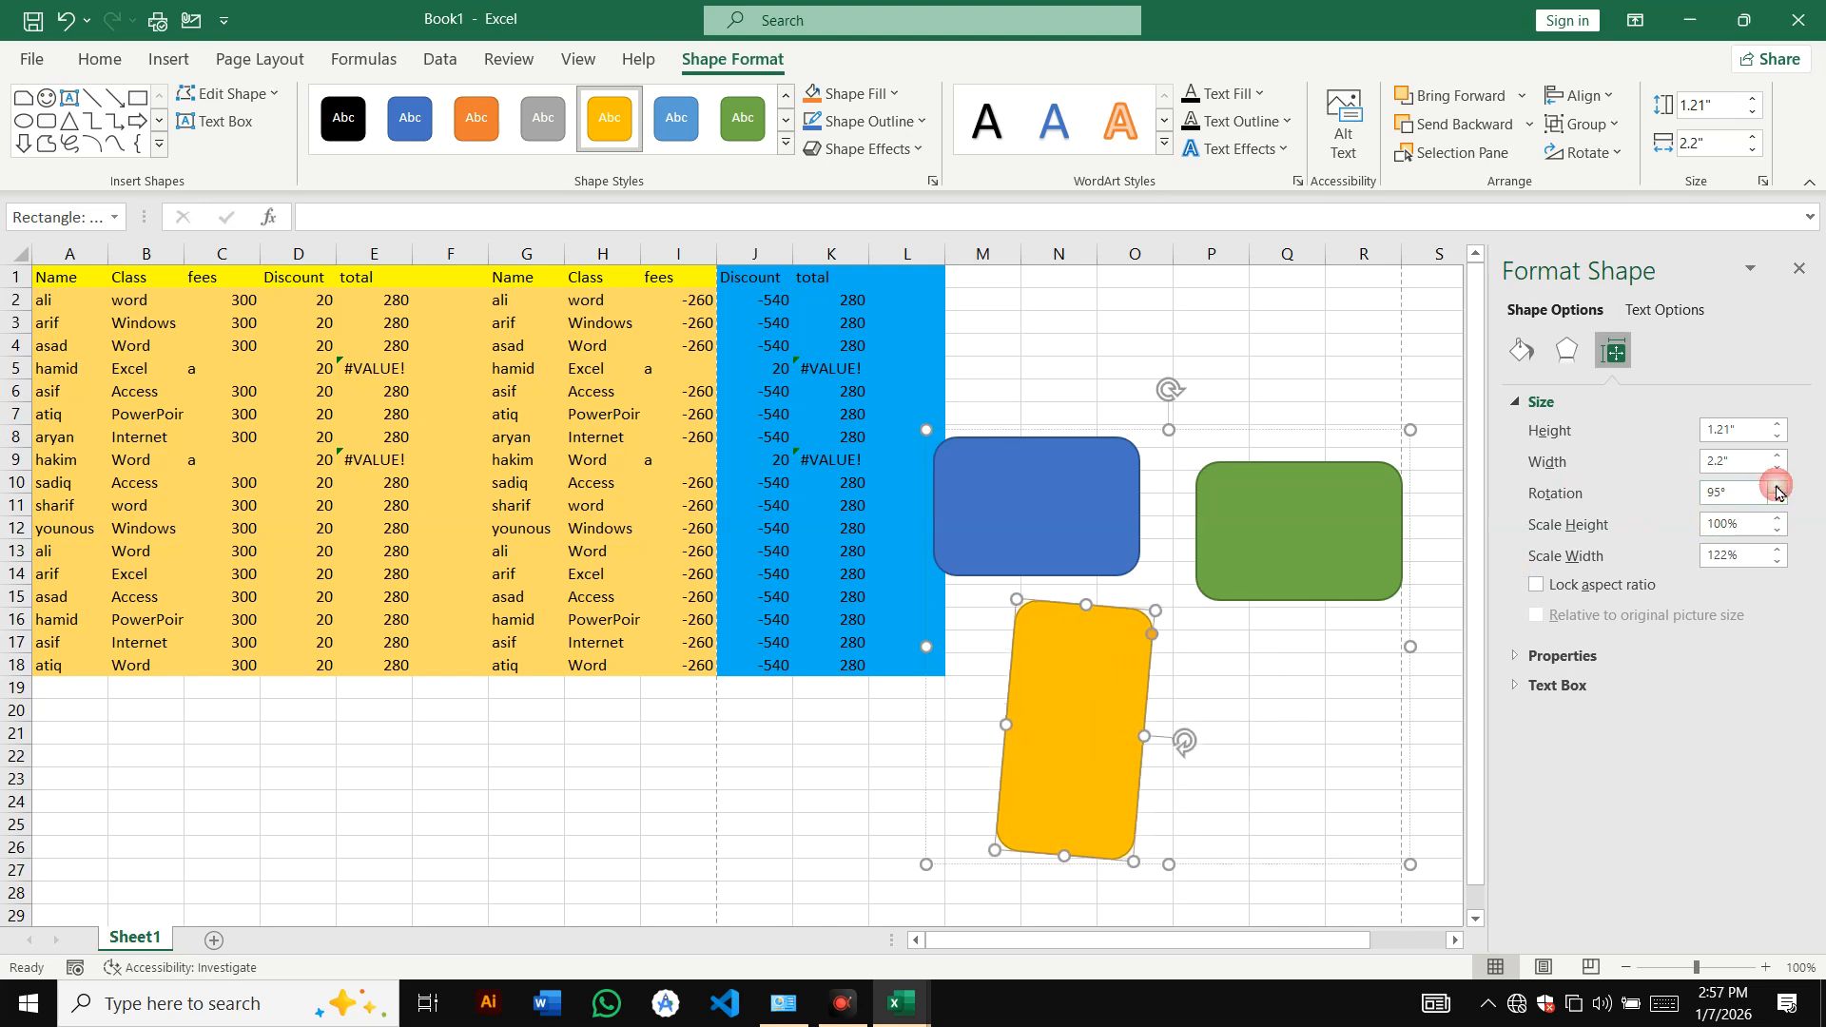
pyautogui.click(1778, 487)
pyautogui.click(1779, 488)
pyautogui.click(1778, 488)
pyautogui.click(1778, 488)
pyautogui.click(1779, 488)
pyautogui.click(1779, 488)
pyautogui.moveTo(1040, 711); pyautogui.dragTo(1244, 769)
# - Delete the green rectangle, then resize the remaining group to 10" high and 5" wide
pyautogui.click(1236, 588)
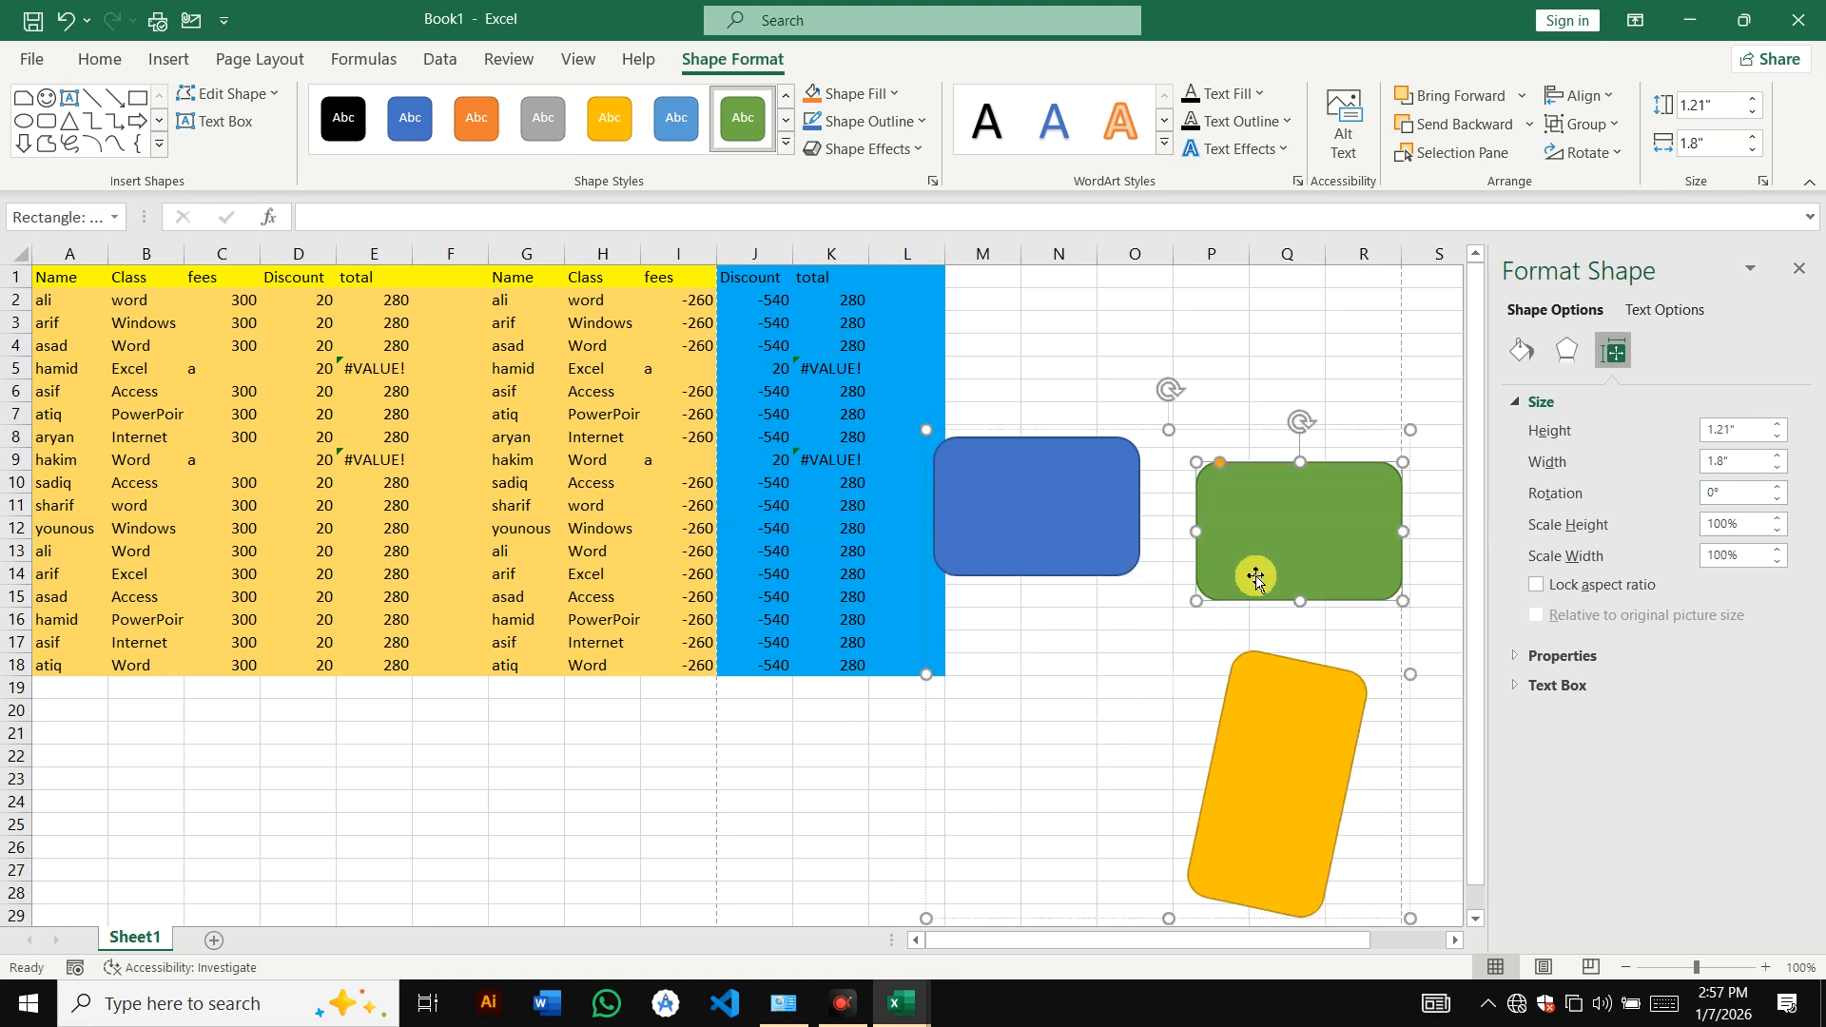
pyautogui.press('Delete')
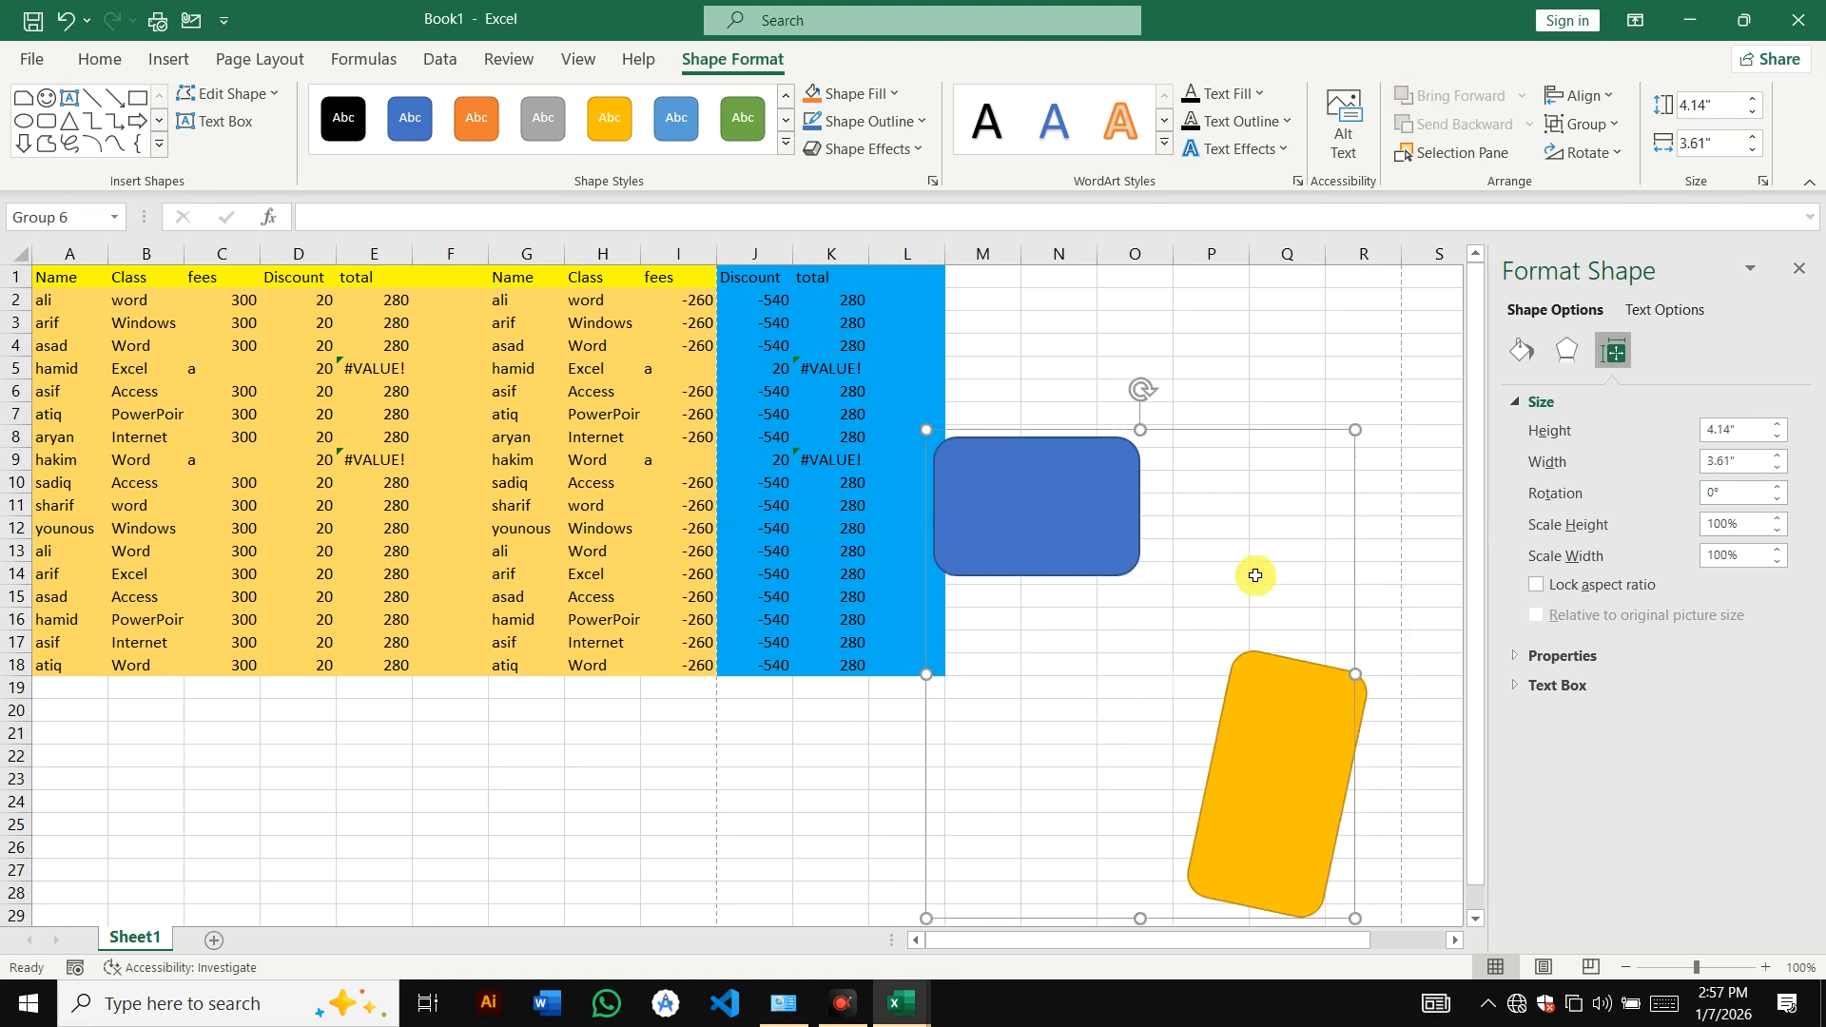
pyautogui.click(1614, 157)
pyautogui.click(1647, 133)
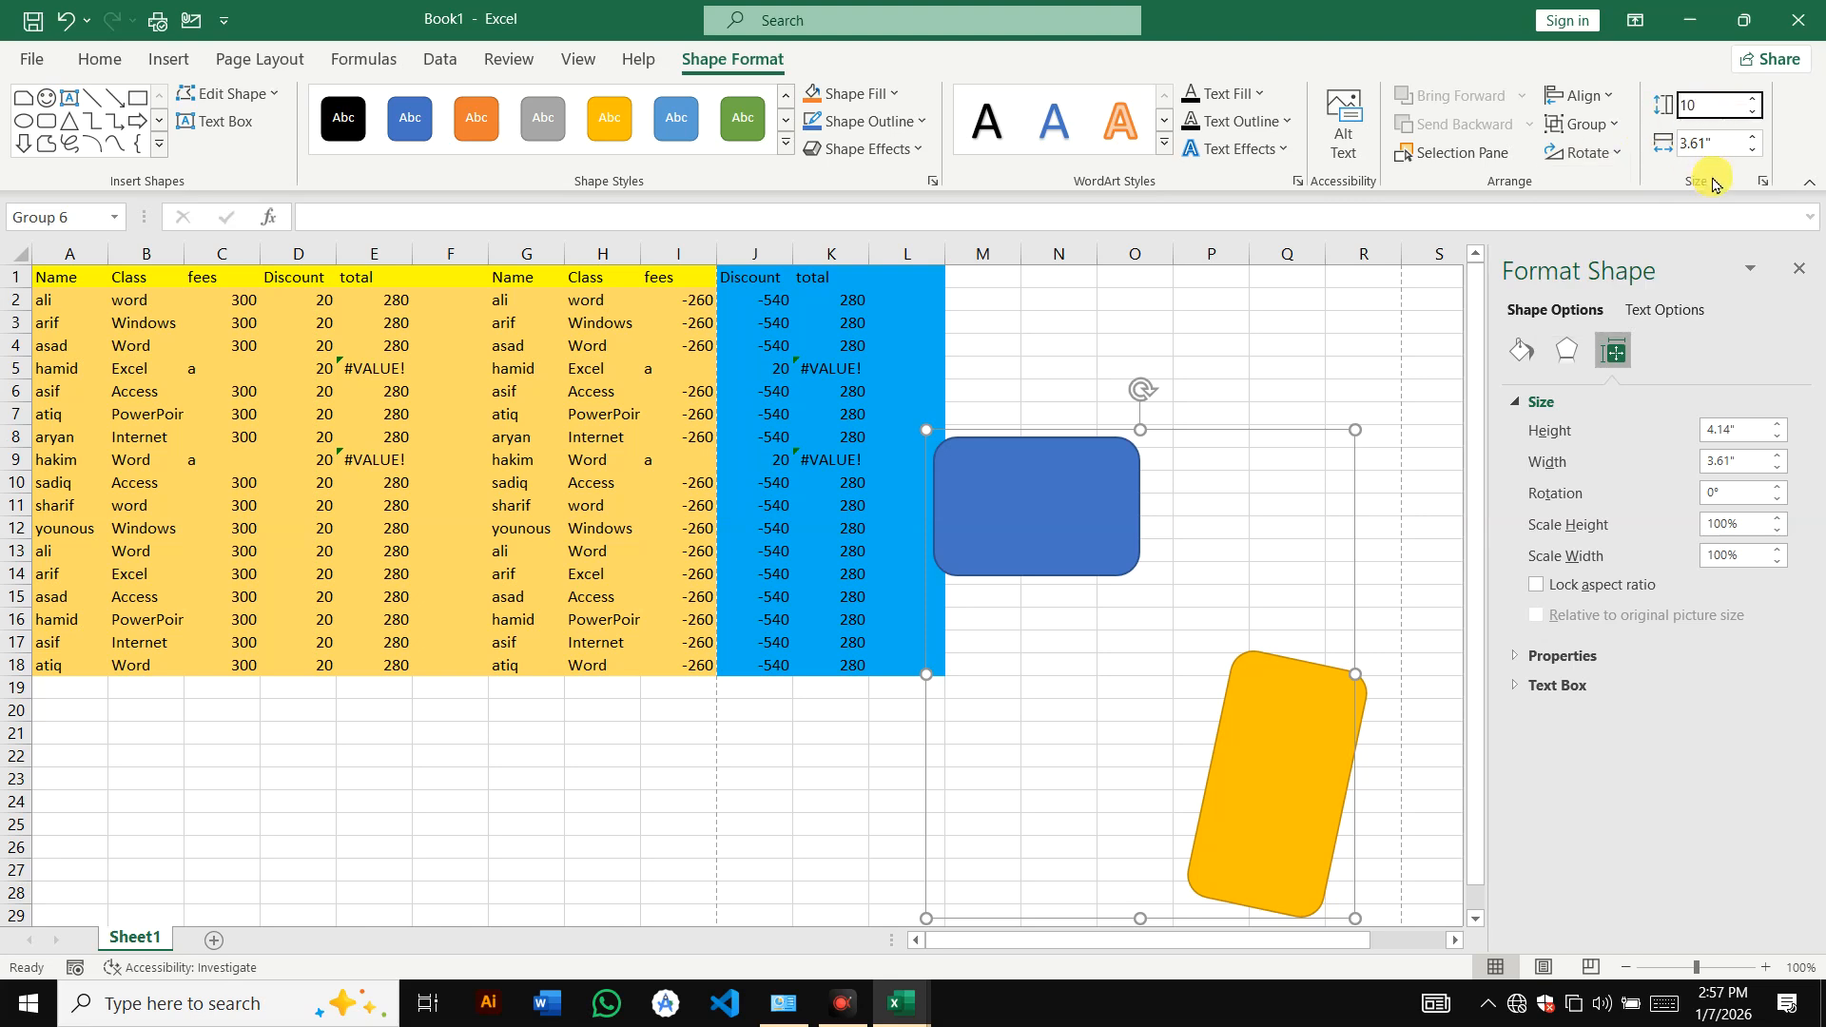
pyautogui.press('Tab')
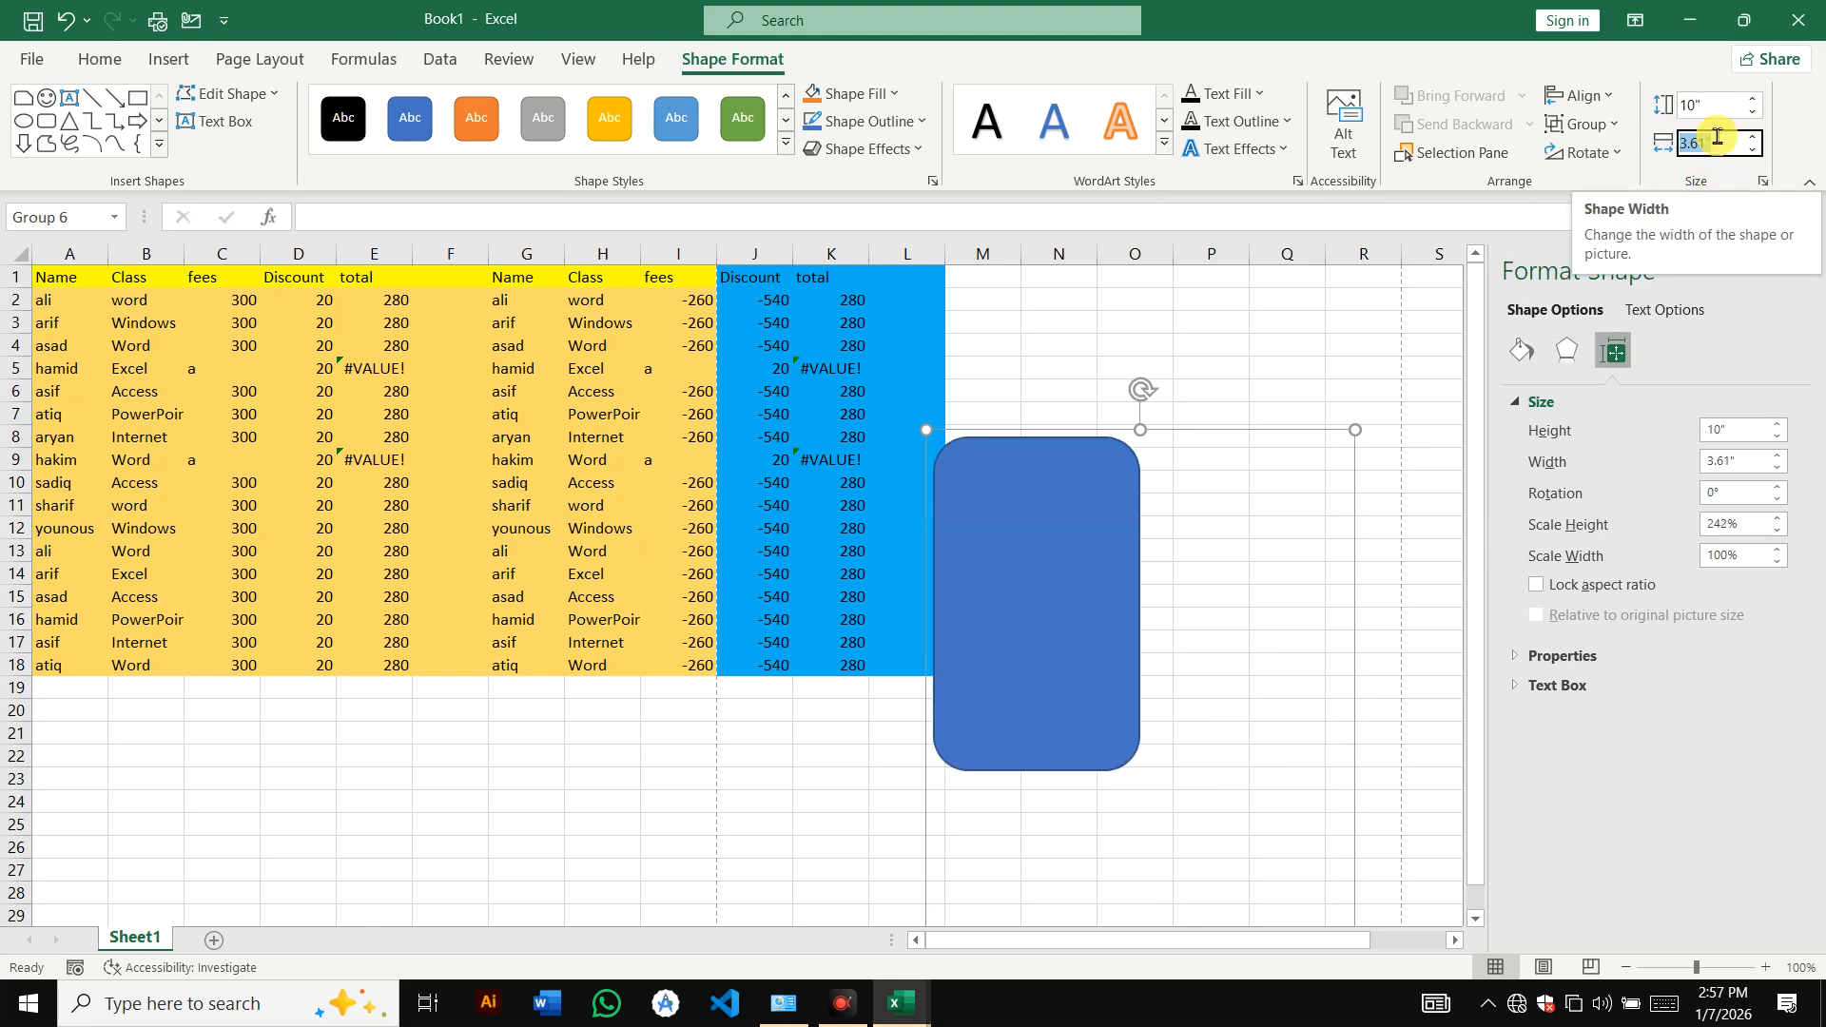
pyautogui.write('5')
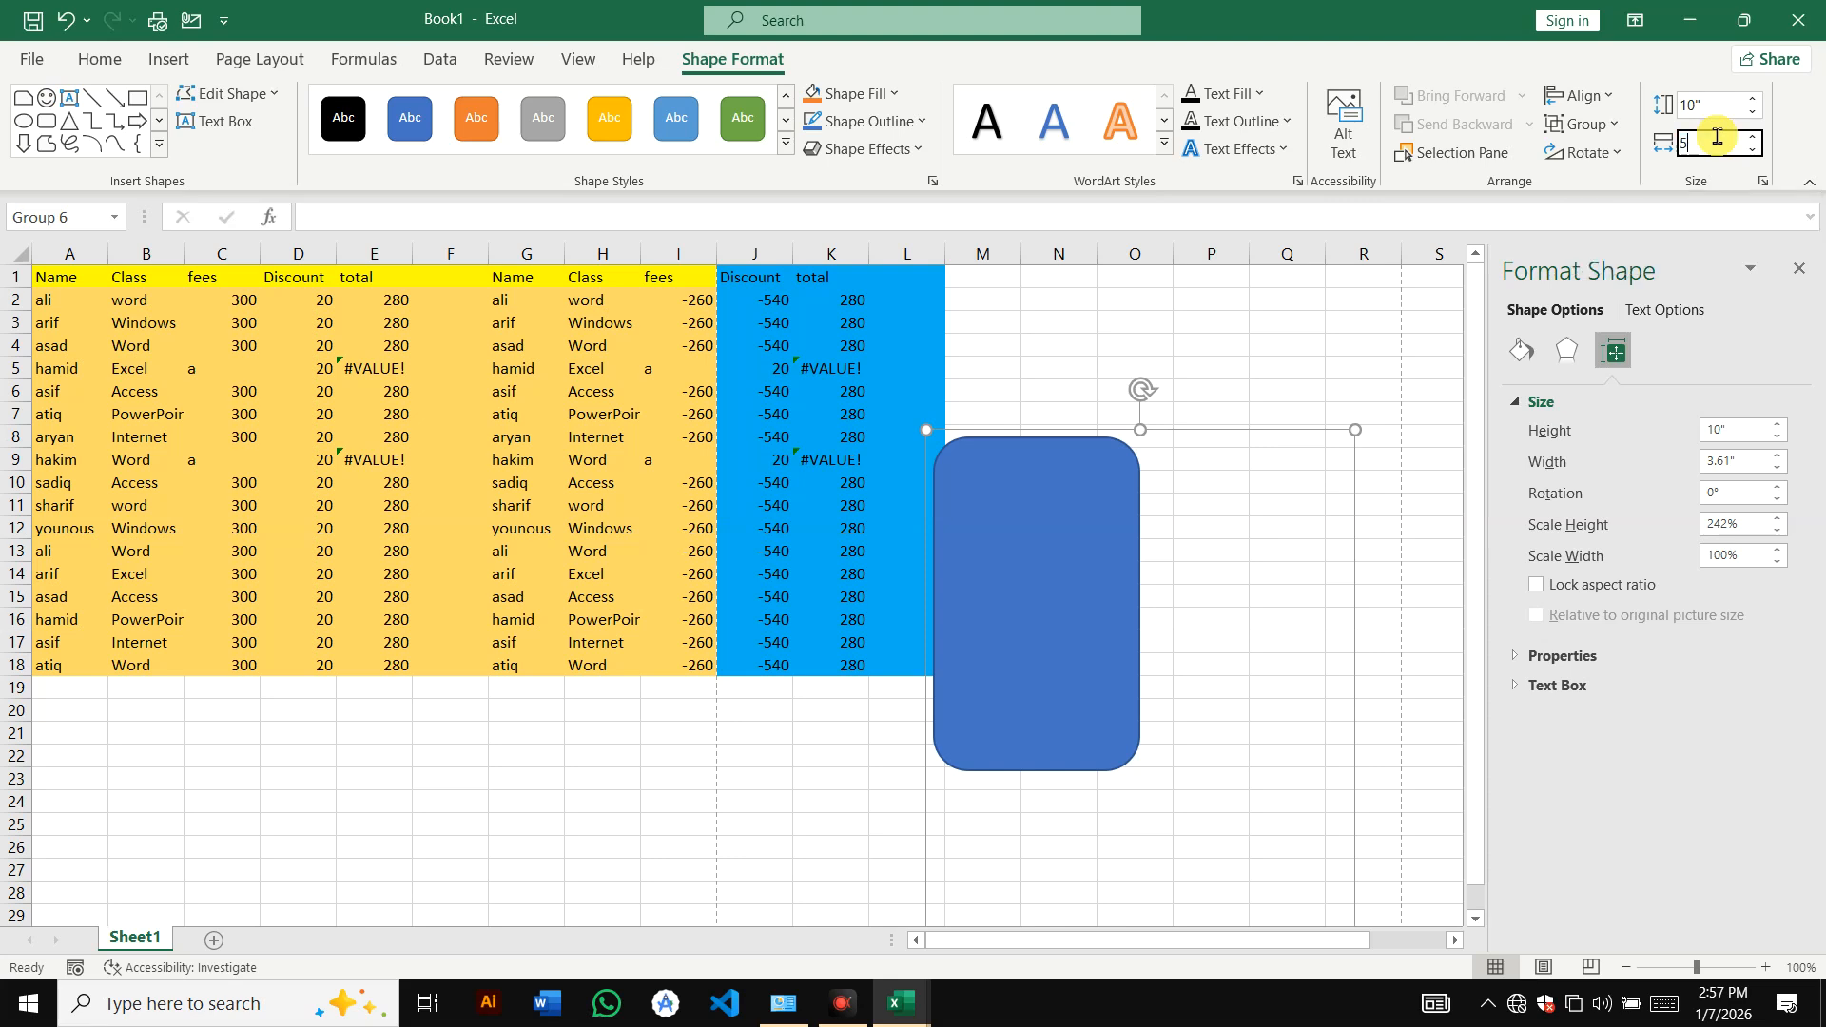
pyautogui.press('Return')
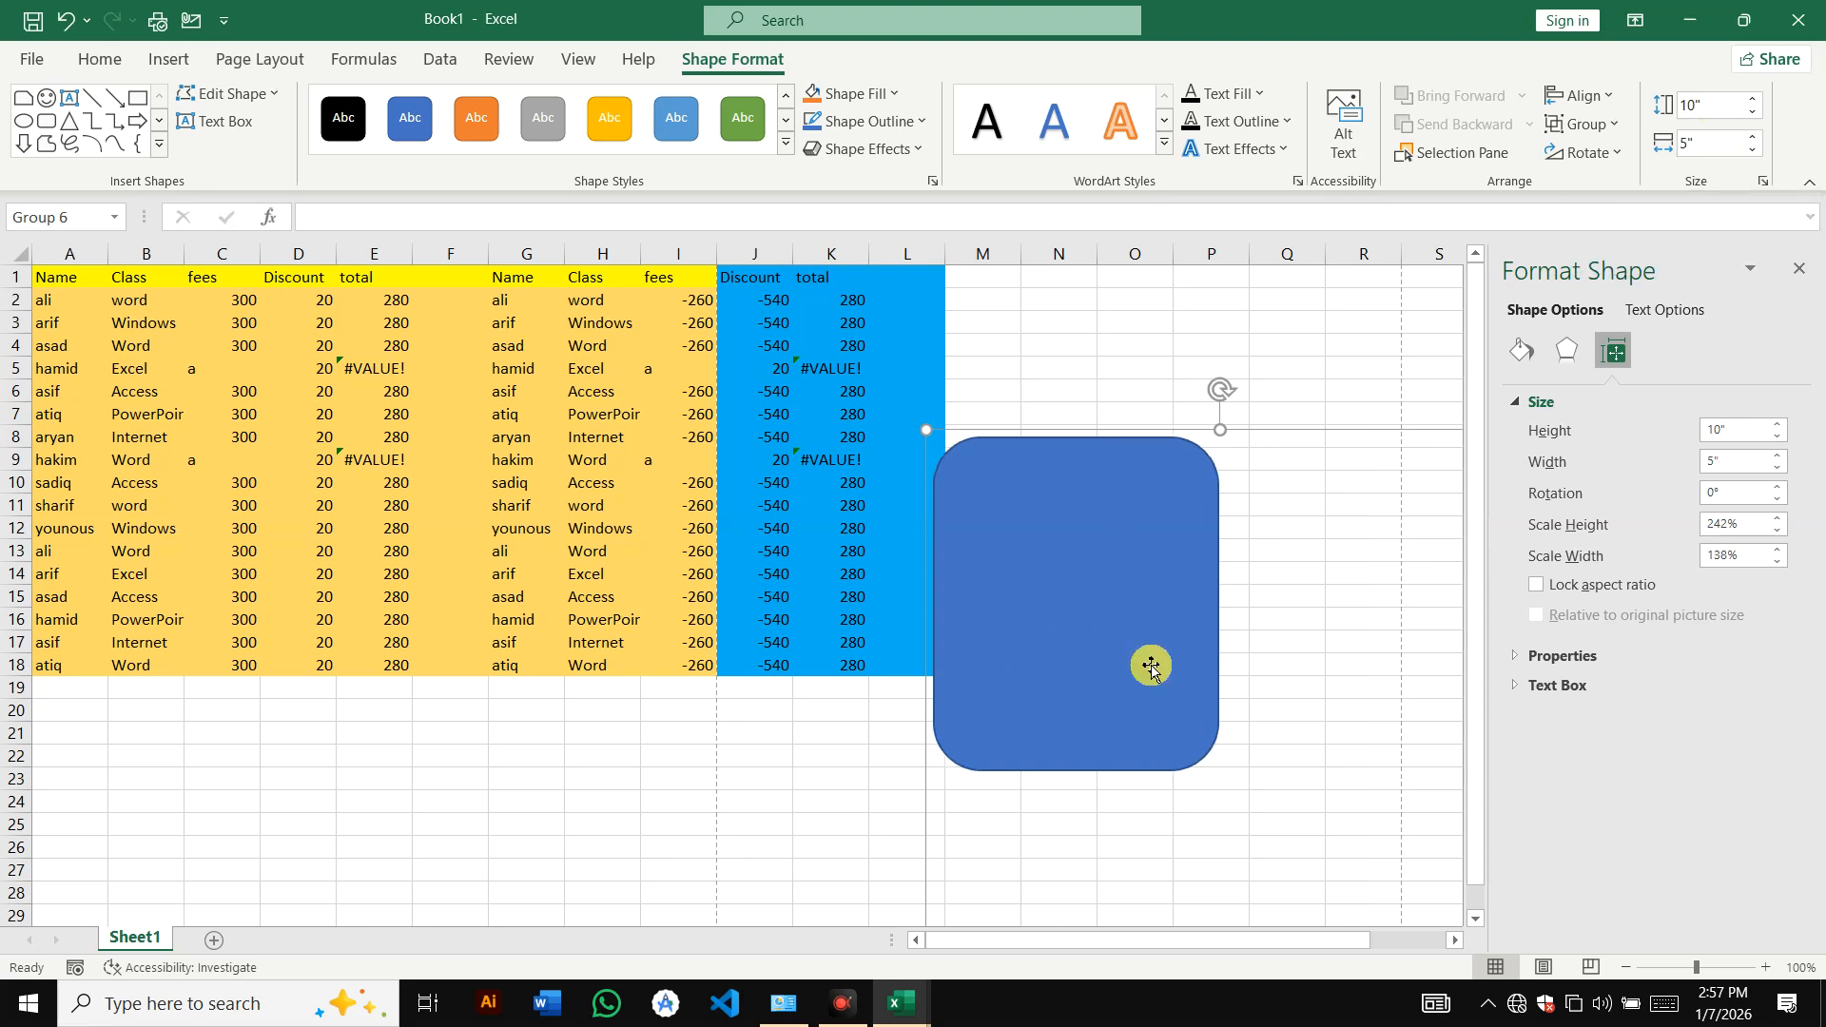
pyautogui.scroll(-5, 1151, 666)
pyautogui.scroll(3, 361, 530)
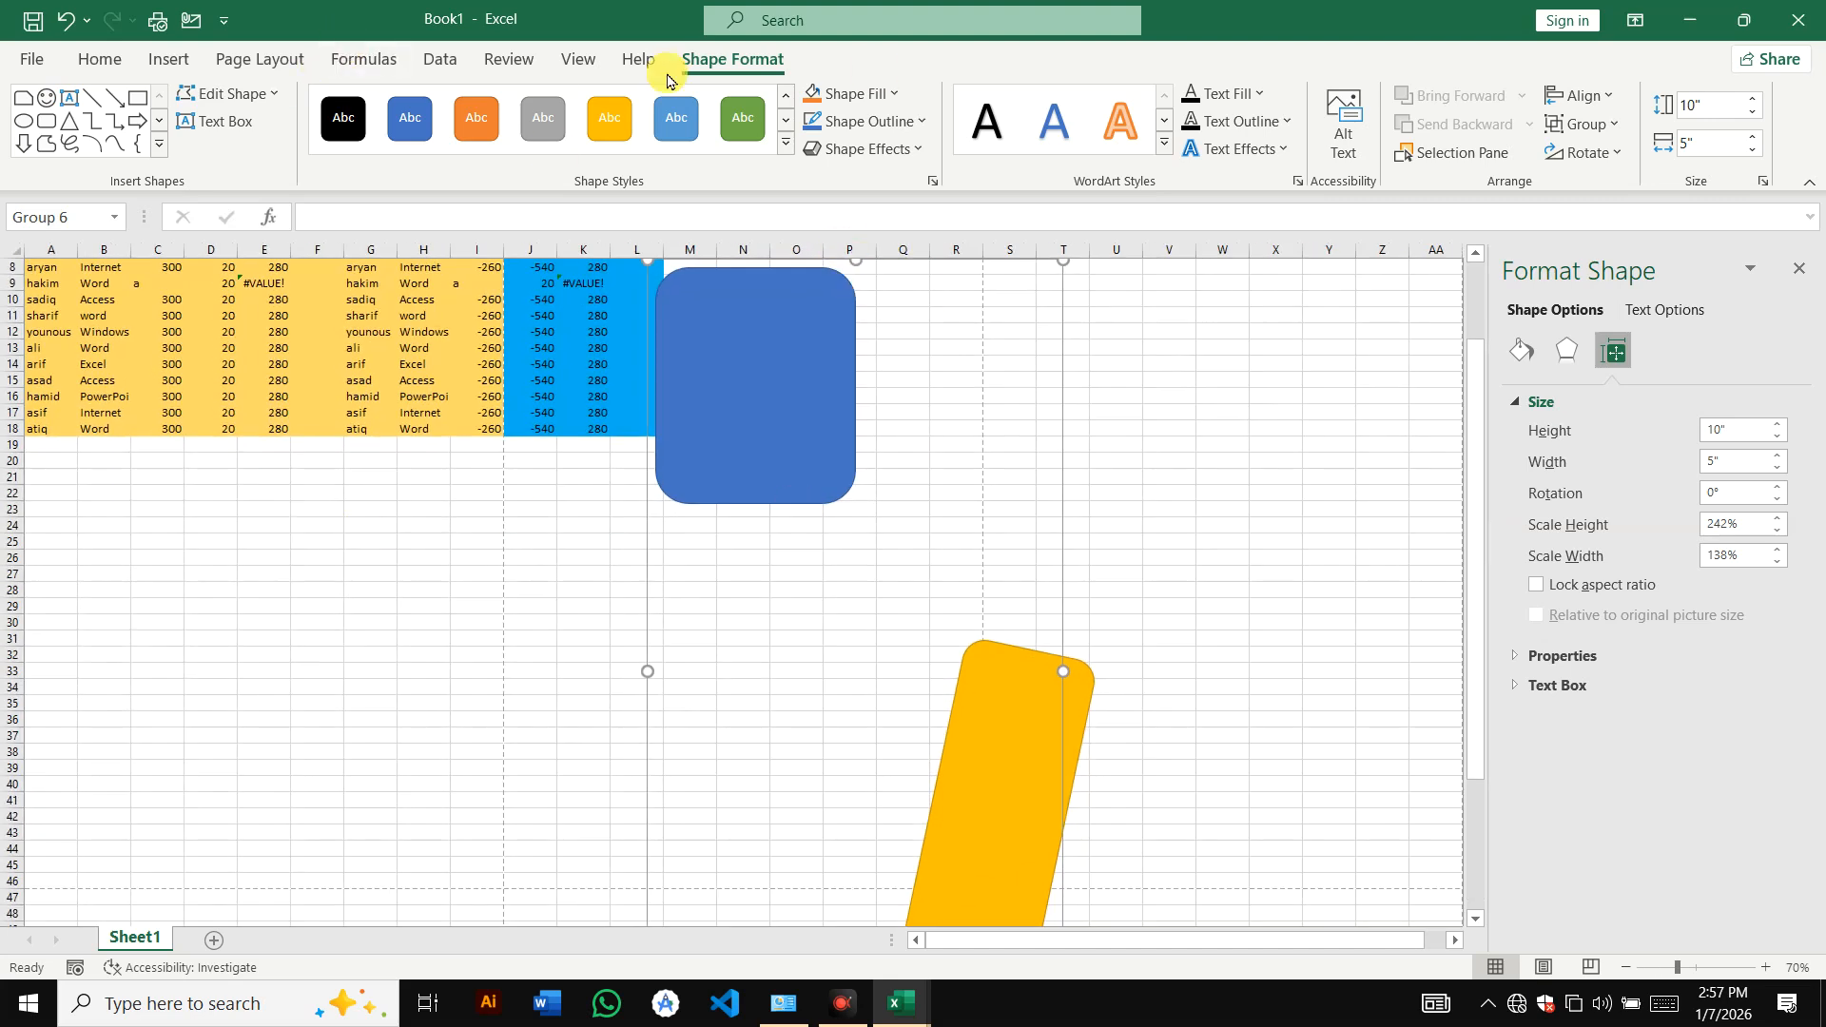
pyautogui.click(1800, 271)
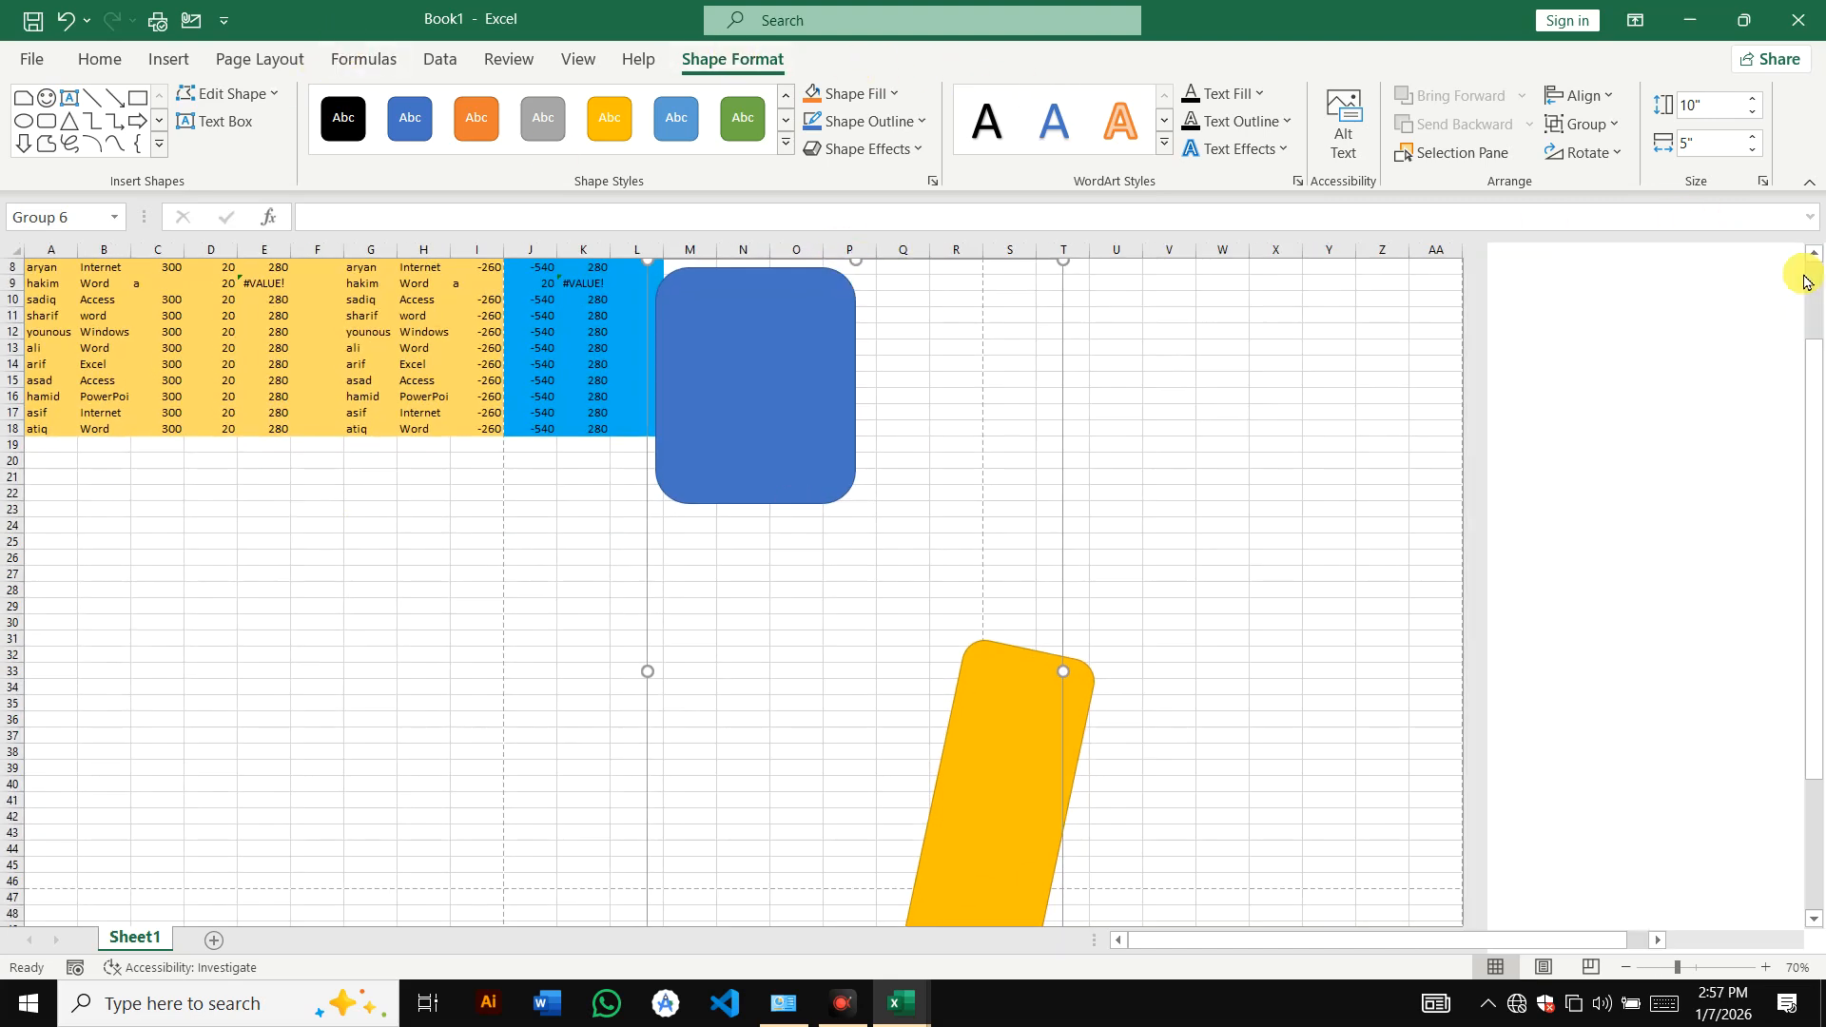
pyautogui.click(233, 63)
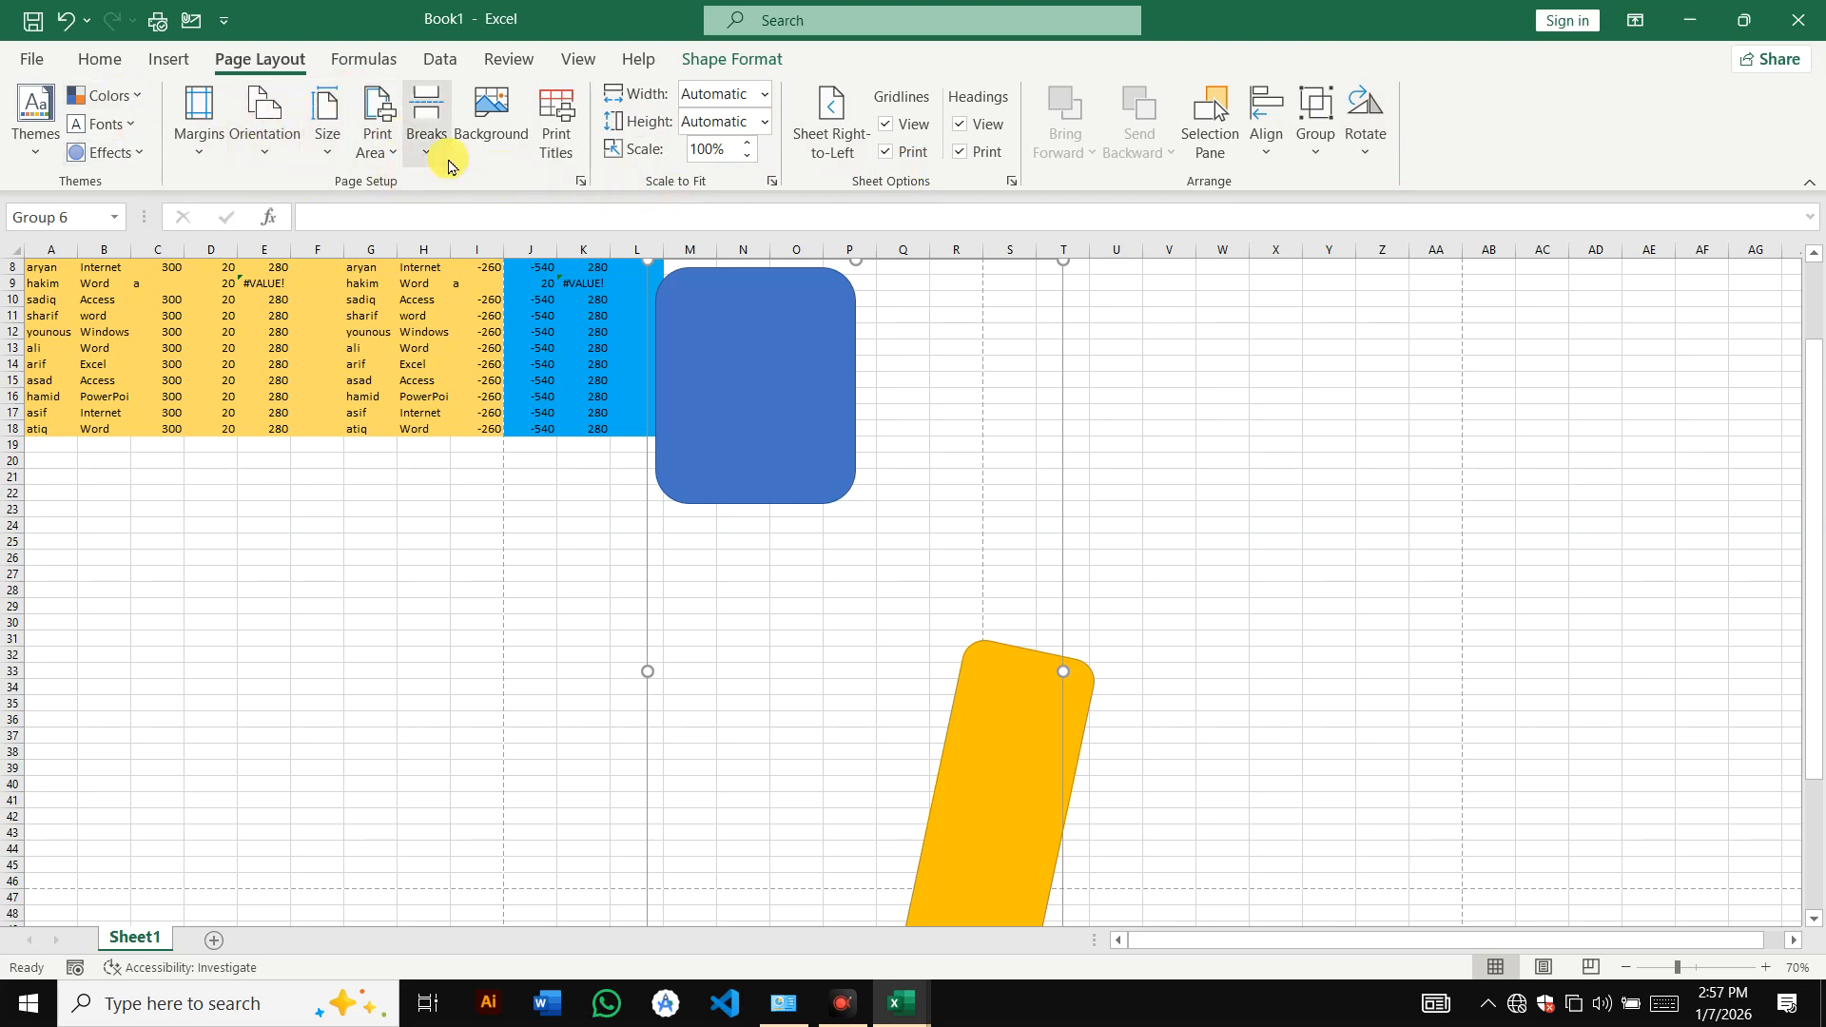
pyautogui.click(427, 138)
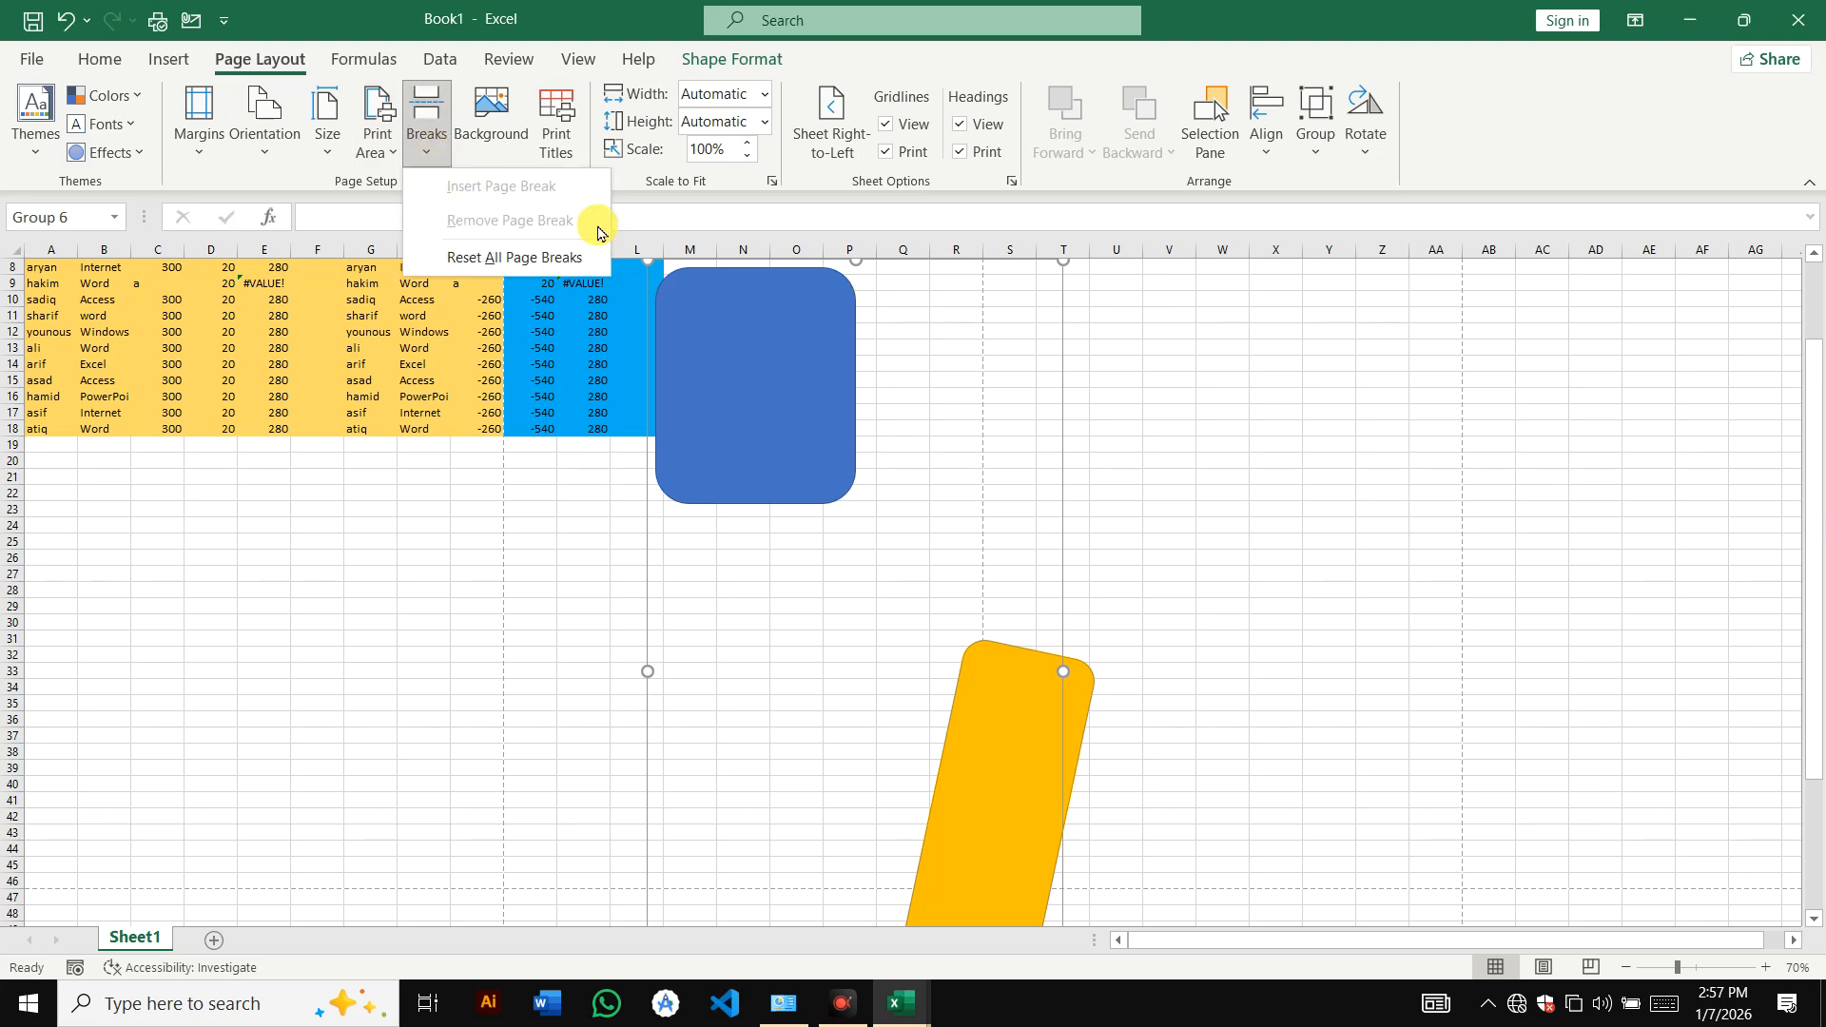
pyautogui.click(647, 198)
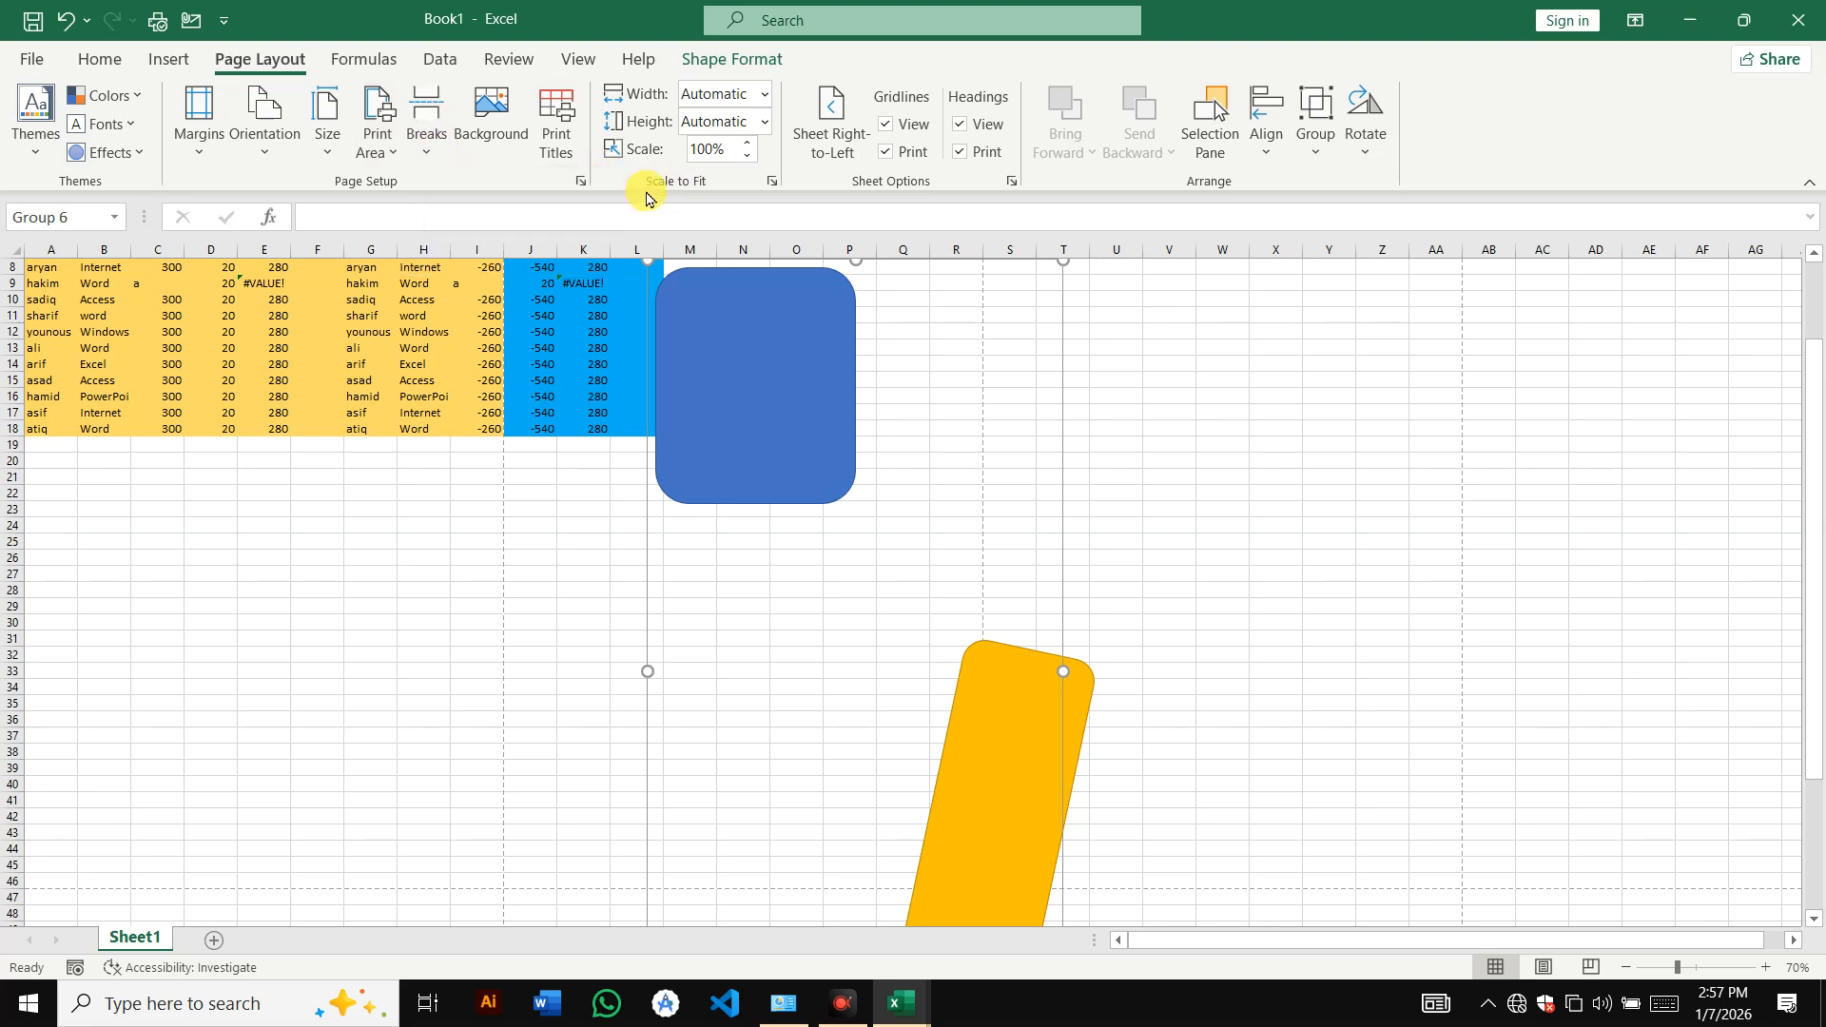
pyautogui.click(363, 62)
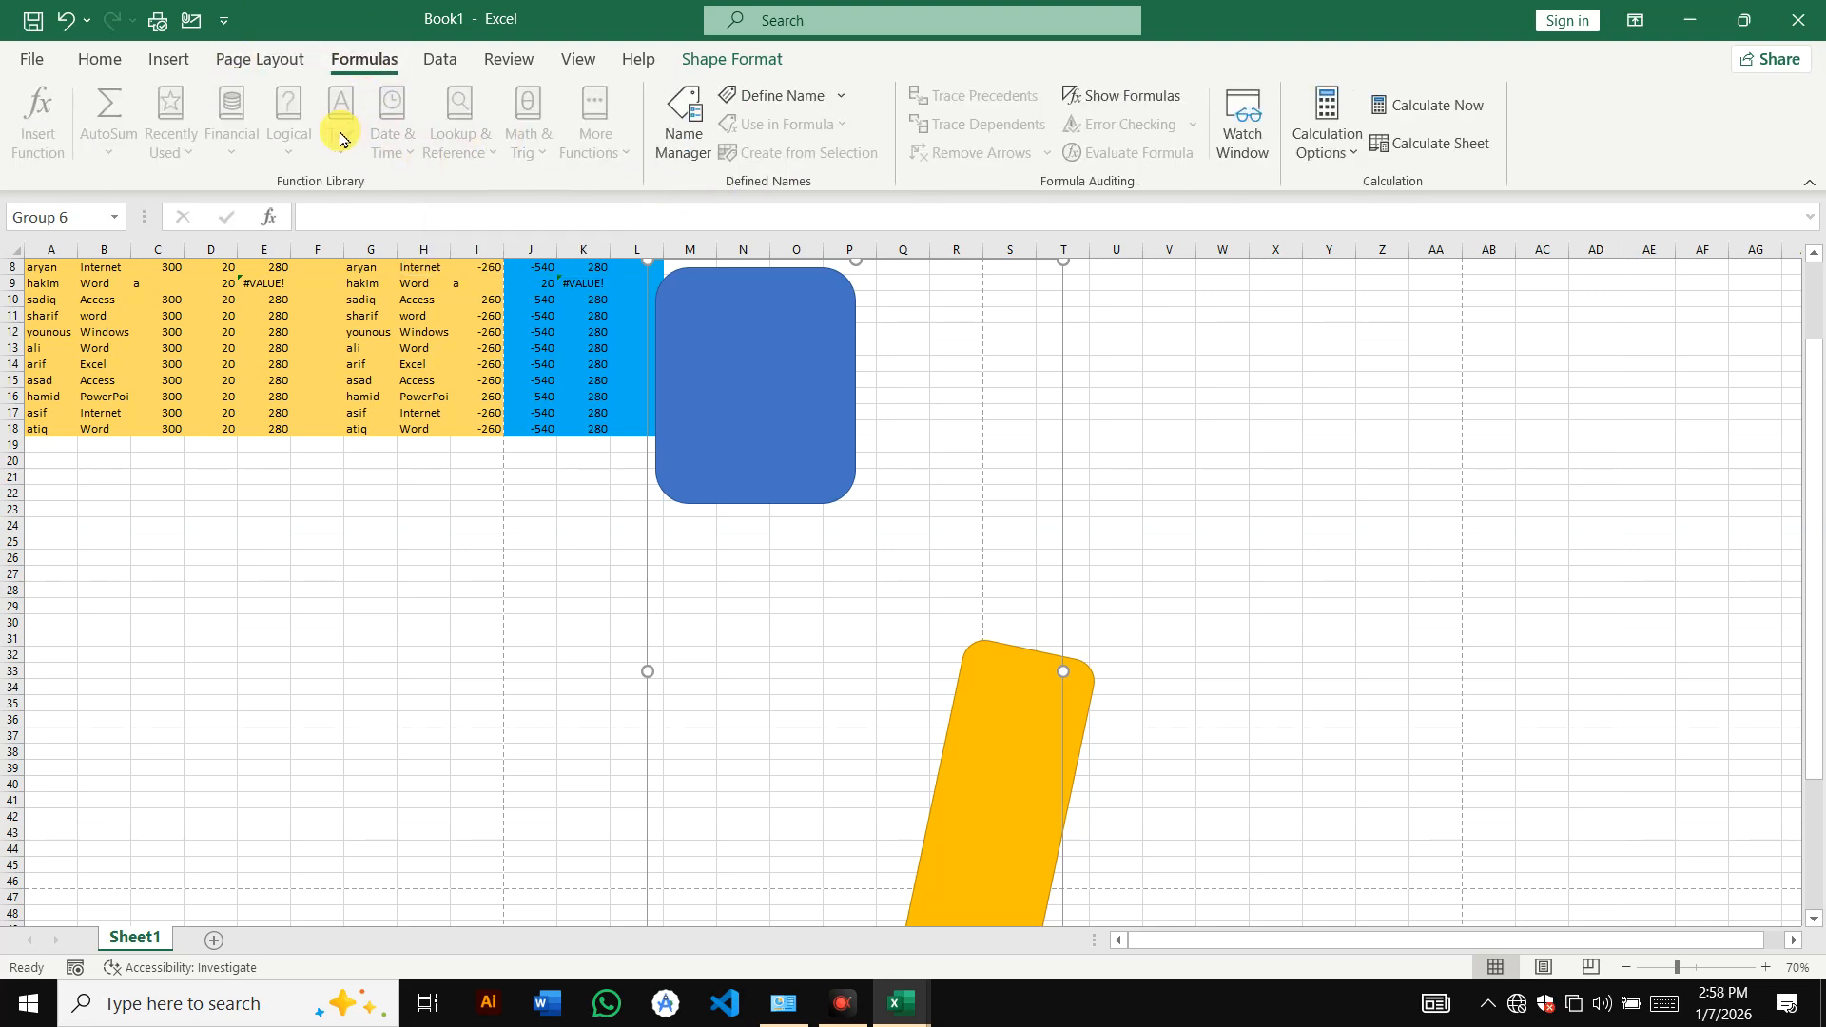
pyautogui.click(447, 65)
pyautogui.click(514, 61)
pyautogui.click(395, 59)
pyautogui.click(423, 61)
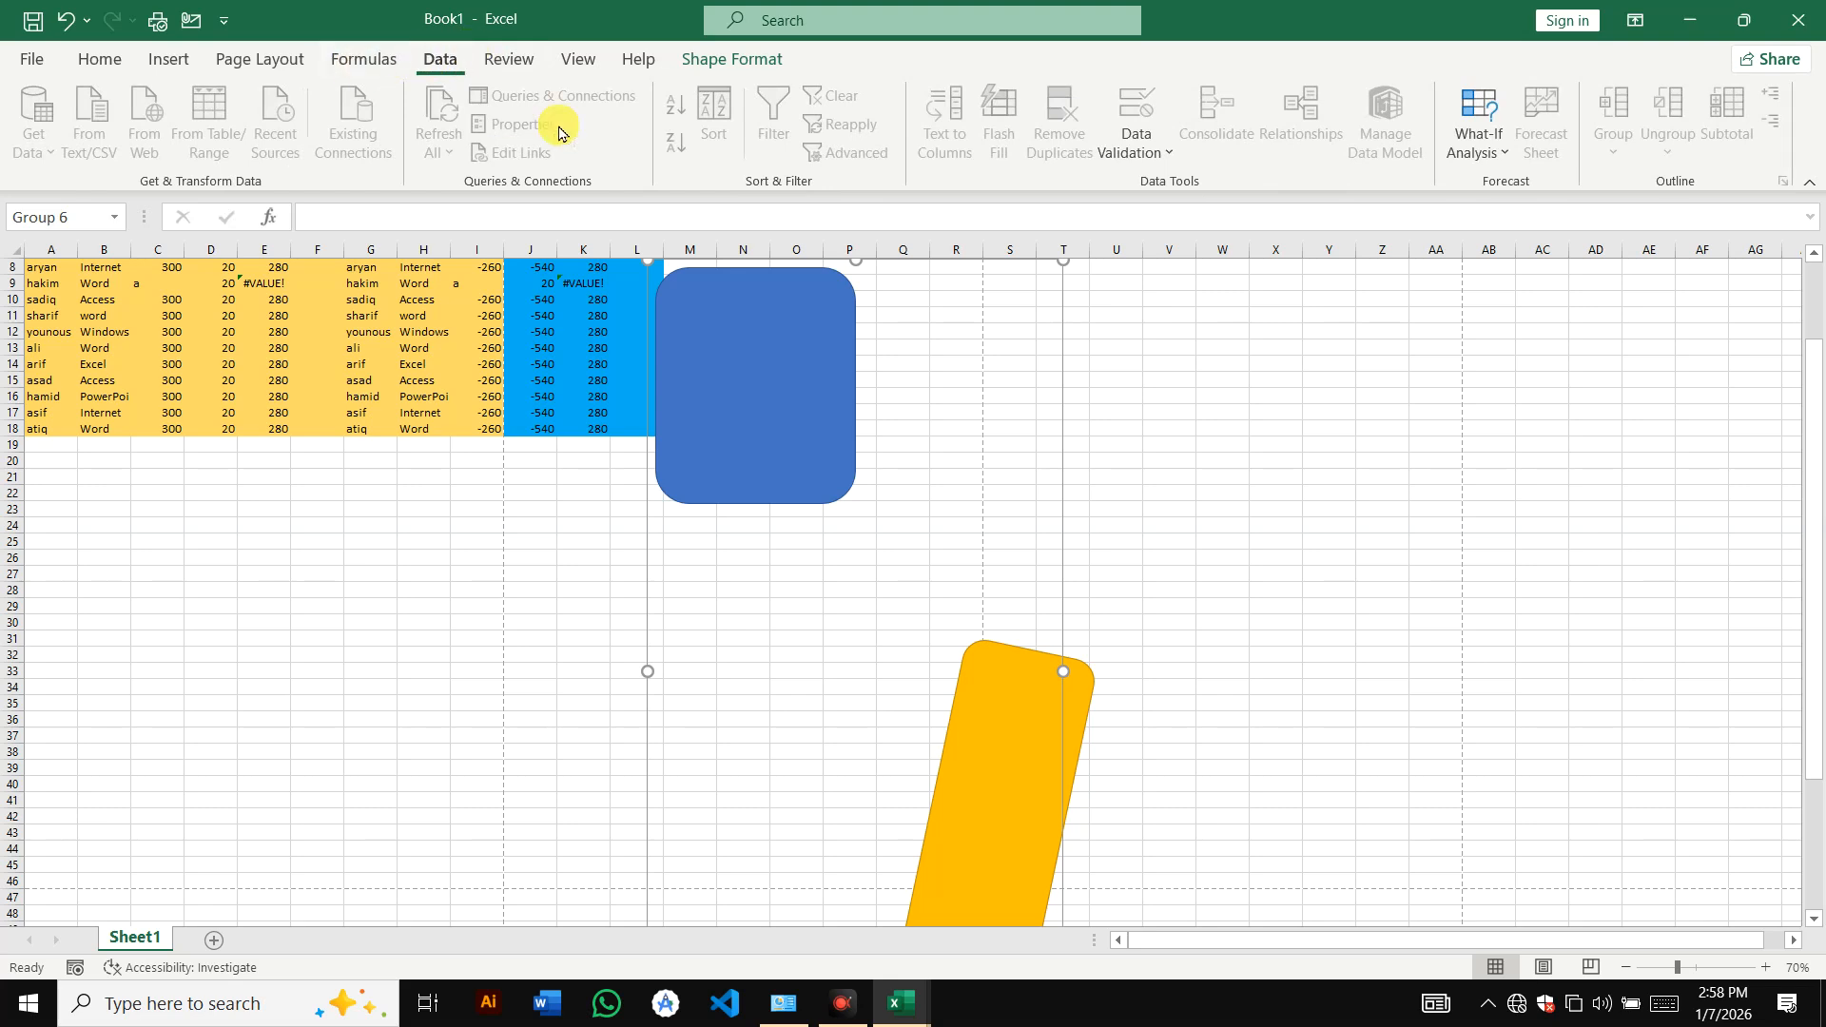